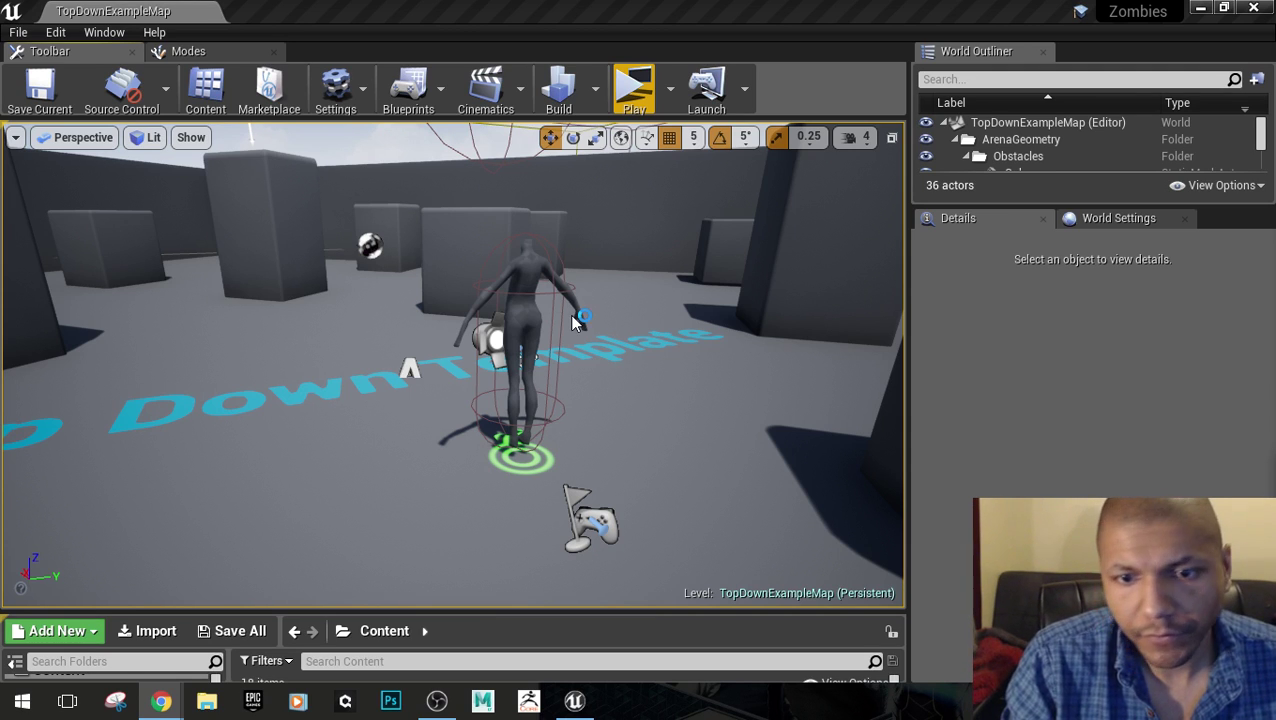
Enlarge the Content Browser below the level view and open the Character folder inside TopDownBP
right_drag(579, 358, 554, 352)
mouse_move(621, 421)
right_down()
mouse_move(621, 450)
mouse_move(621, 380)
mouse_move(621, 421)
right_up()
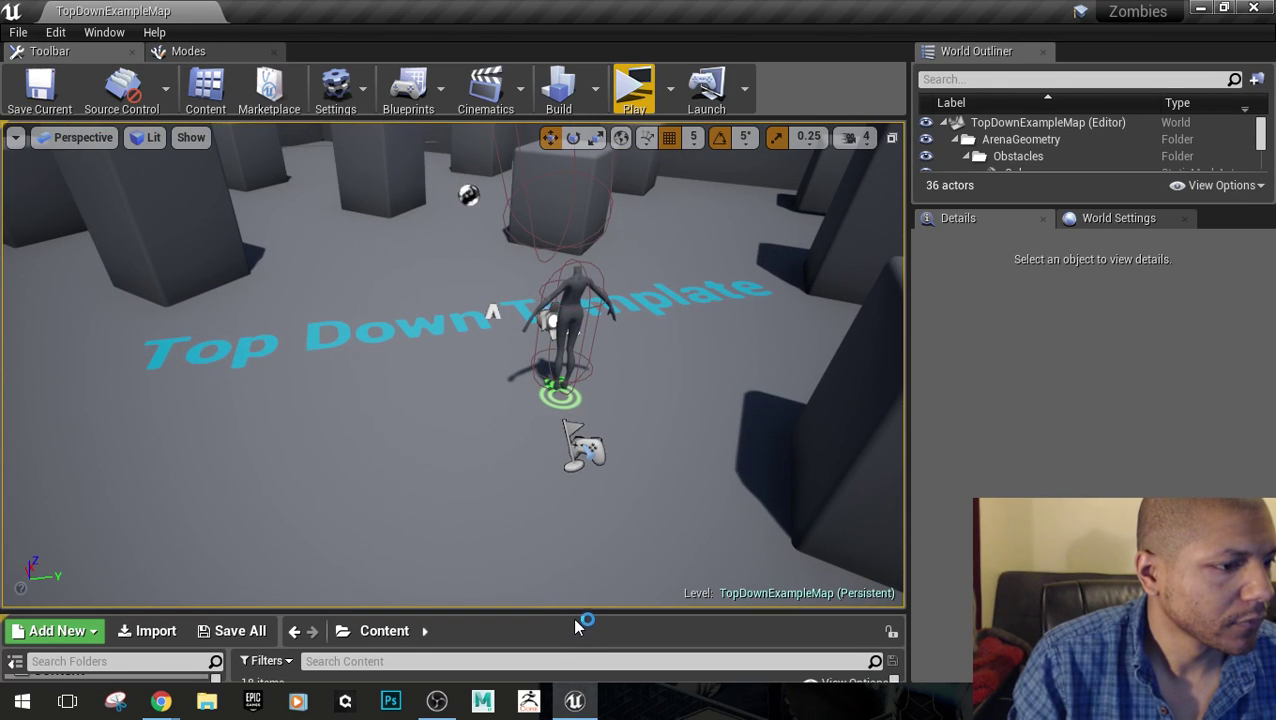
drag(582, 610, 574, 437)
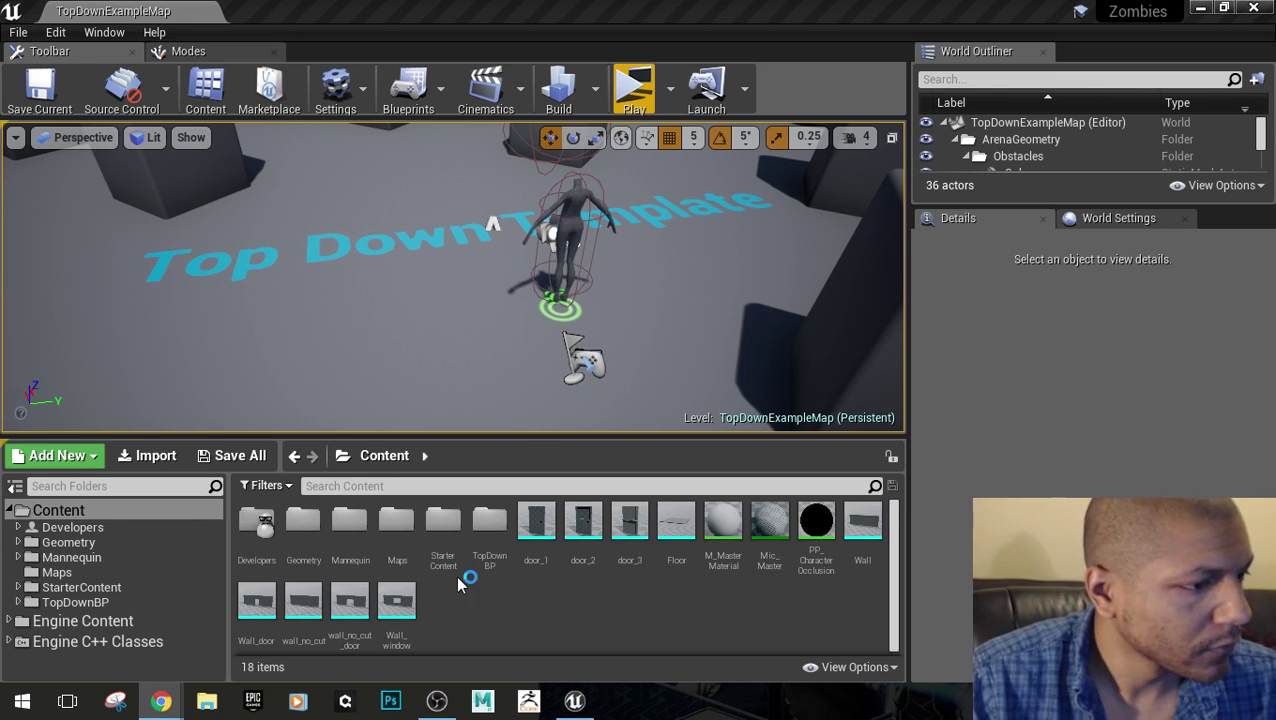
click(459, 611)
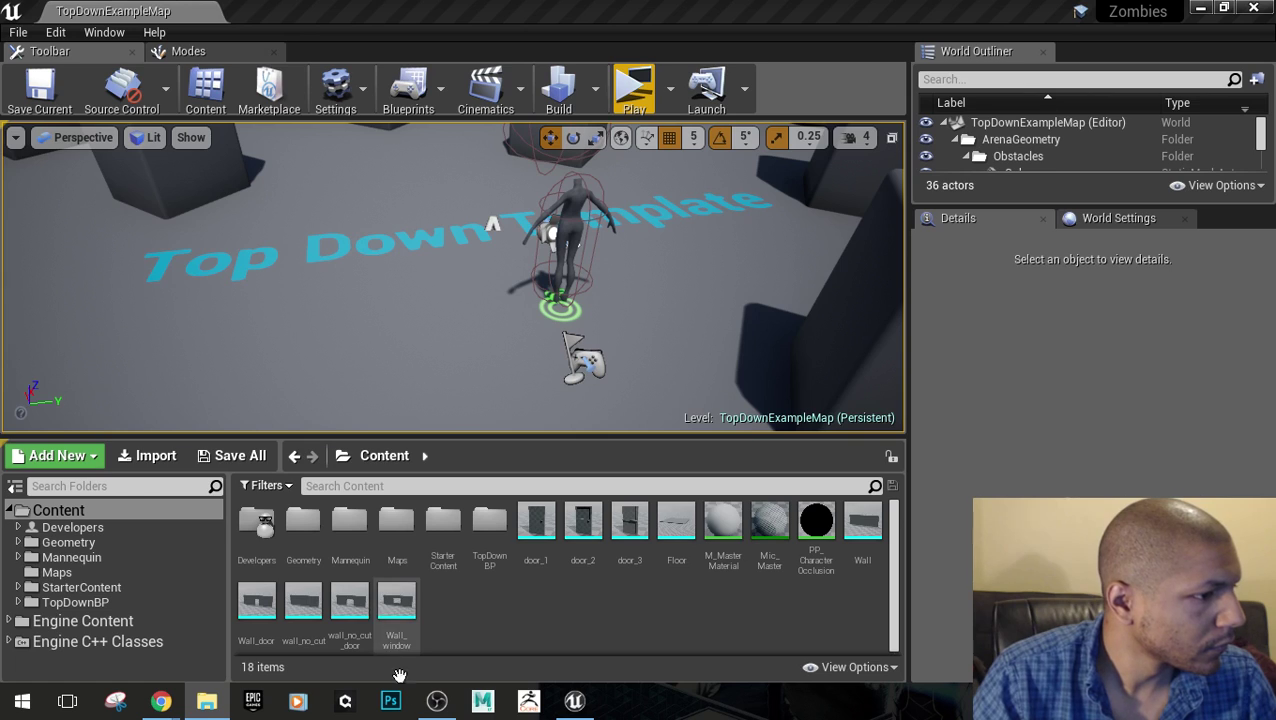
double_click(493, 541)
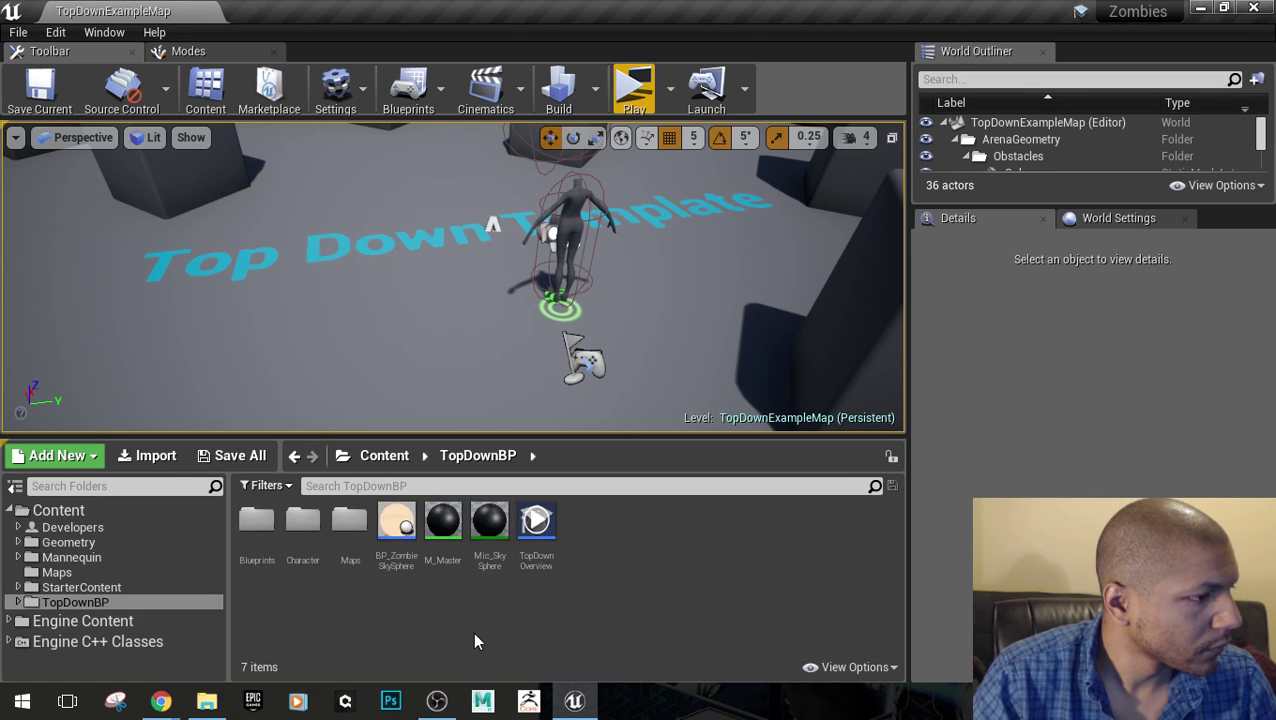
double_click(315, 541)
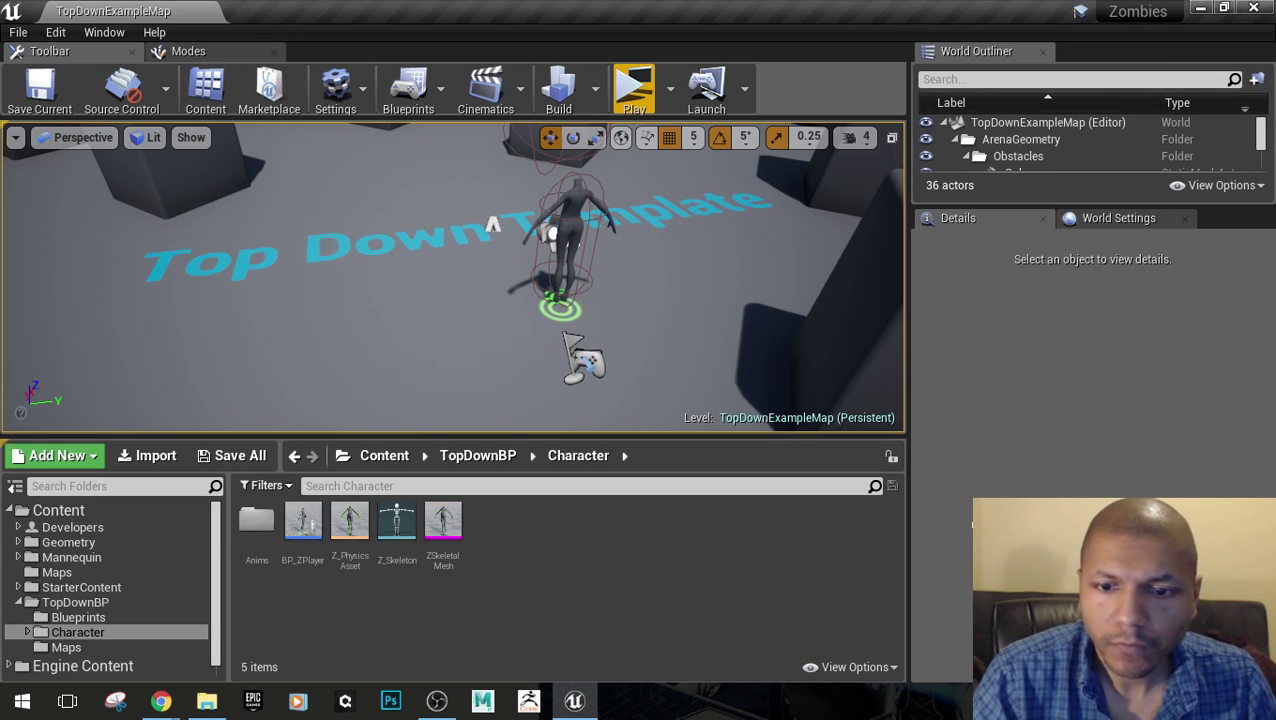
Import the male_average_TEST file into the Character folder as a skeletal mesh on Z_Skeleton, declining all skeleton regeneration, and dismiss the import log
drag(972, 524, 509, 600)
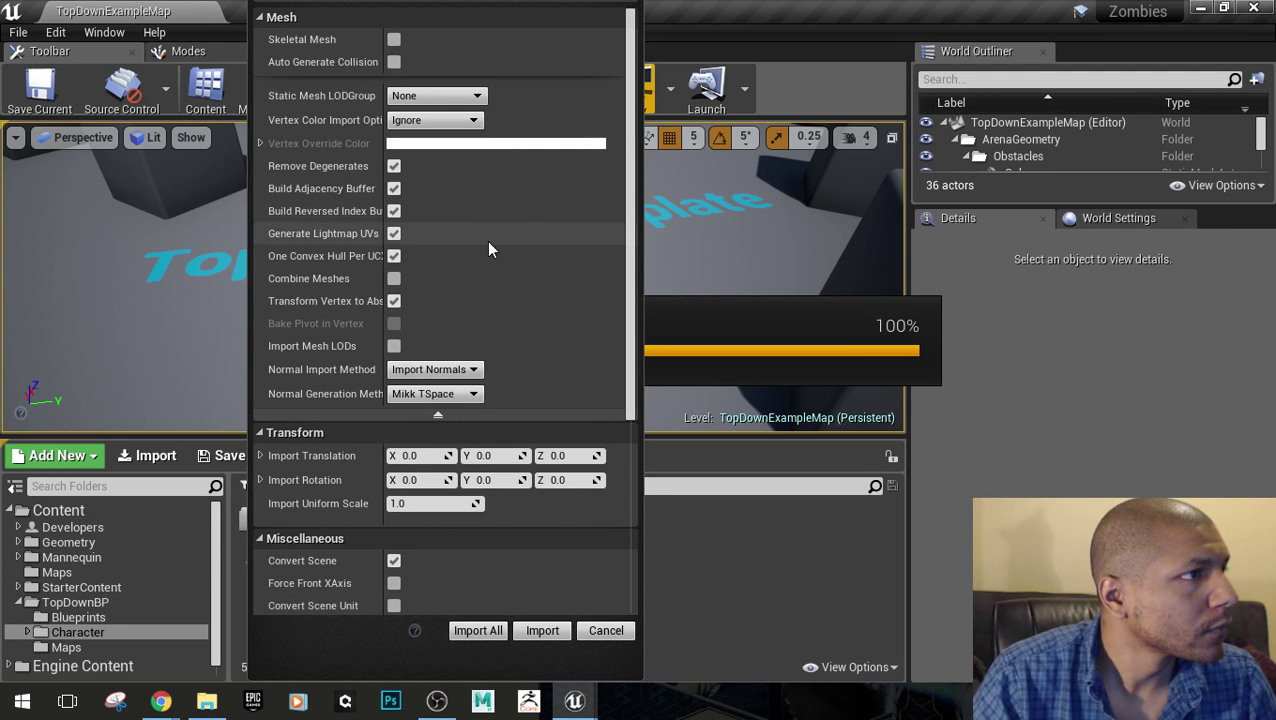
scroll(507, 264, down, 5)
scroll(509, 269, up, 5)
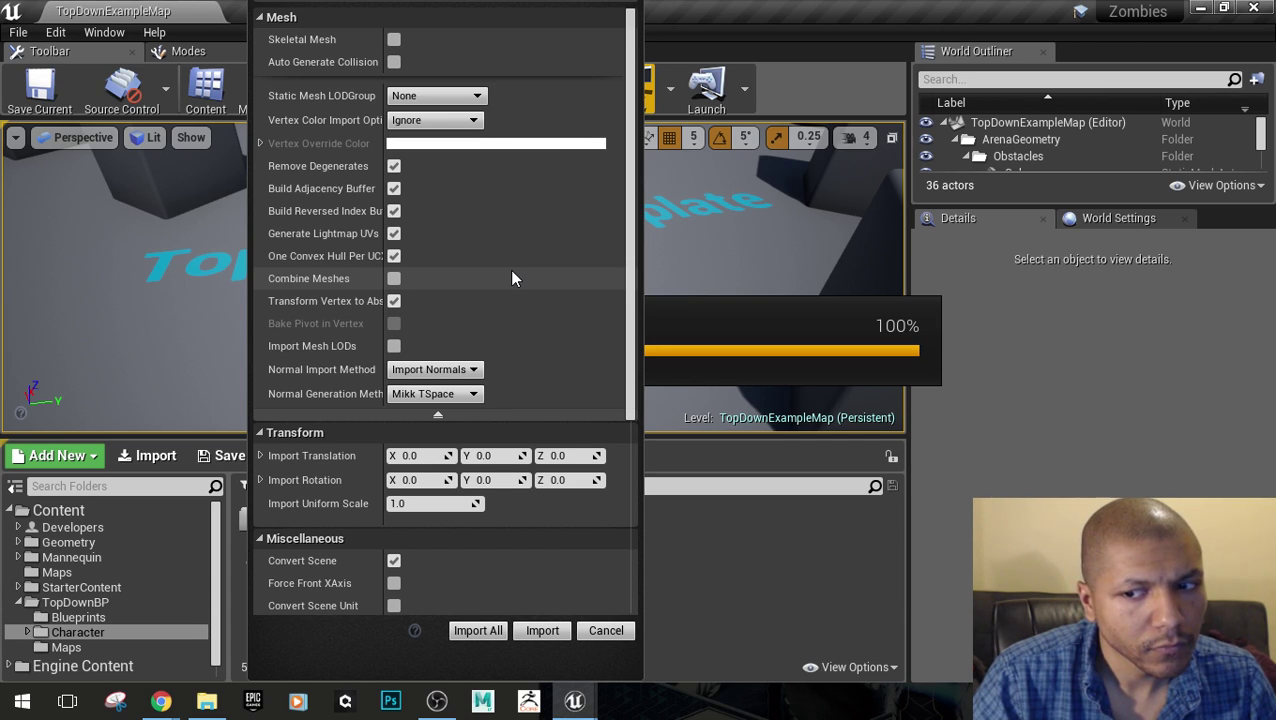
click(395, 40)
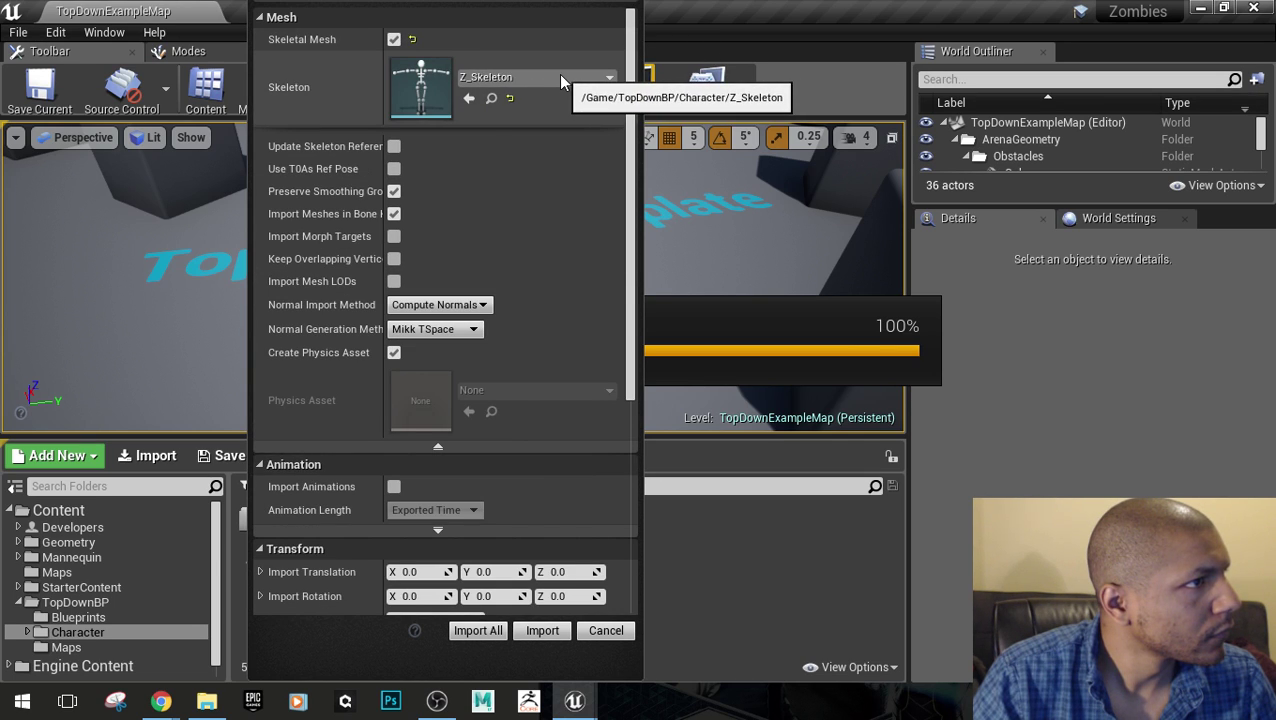
click(548, 630)
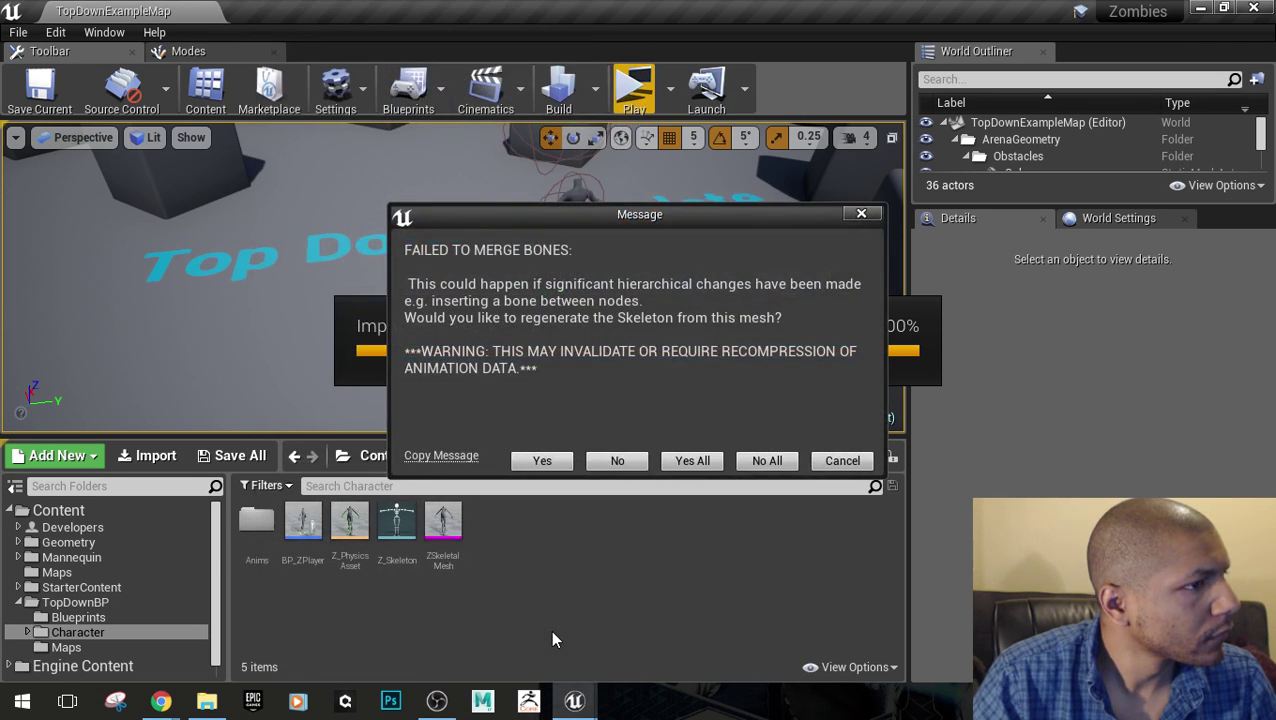
click(767, 460)
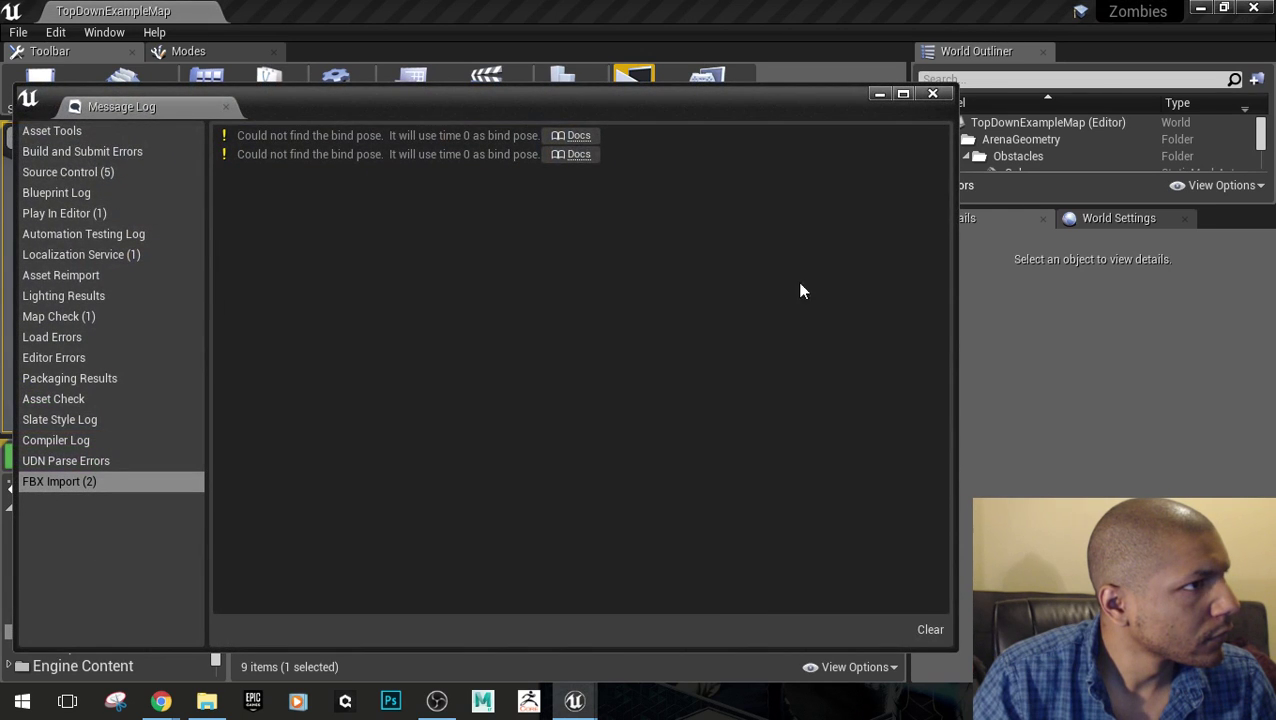
click(943, 100)
click(416, 610)
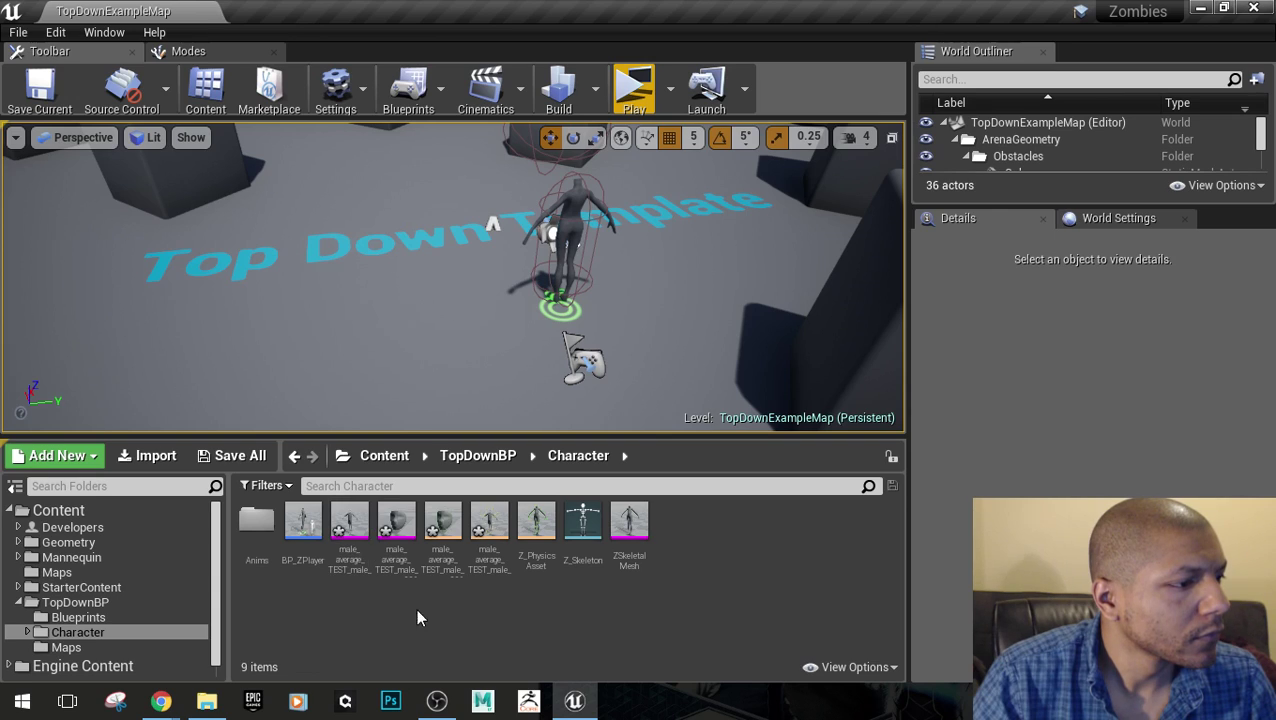
click(345, 522)
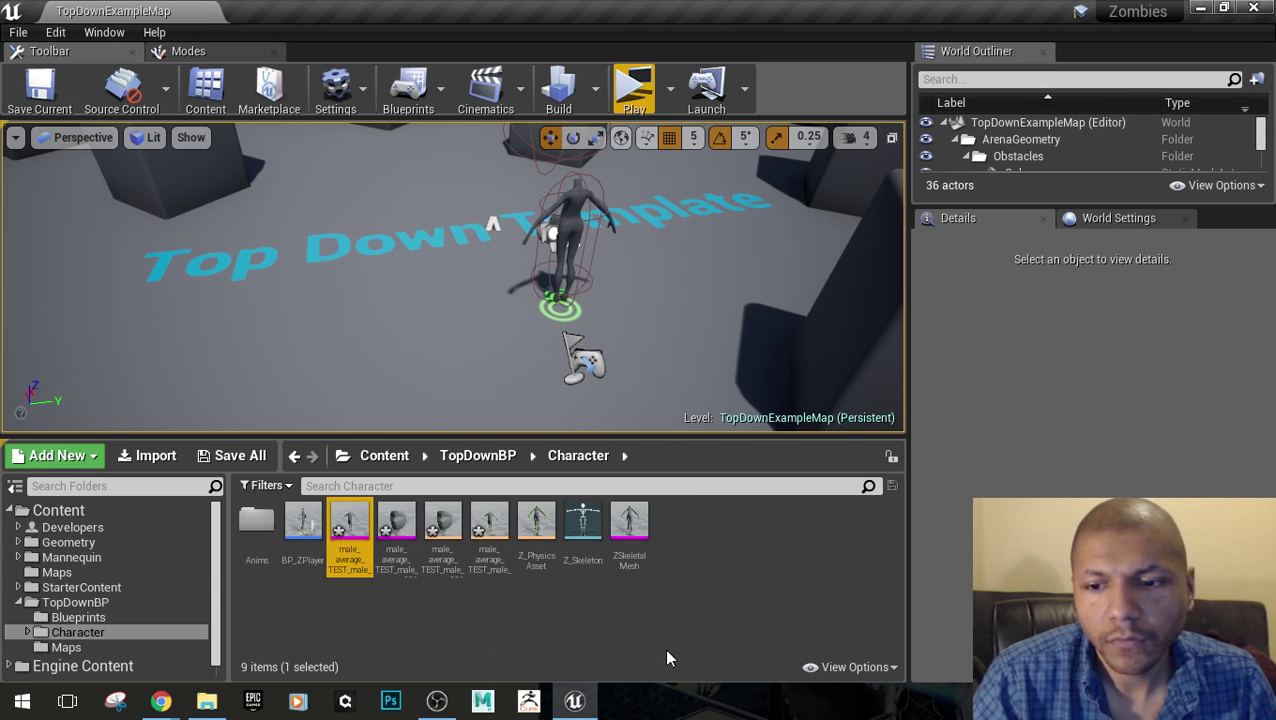
shift+click(497, 540)
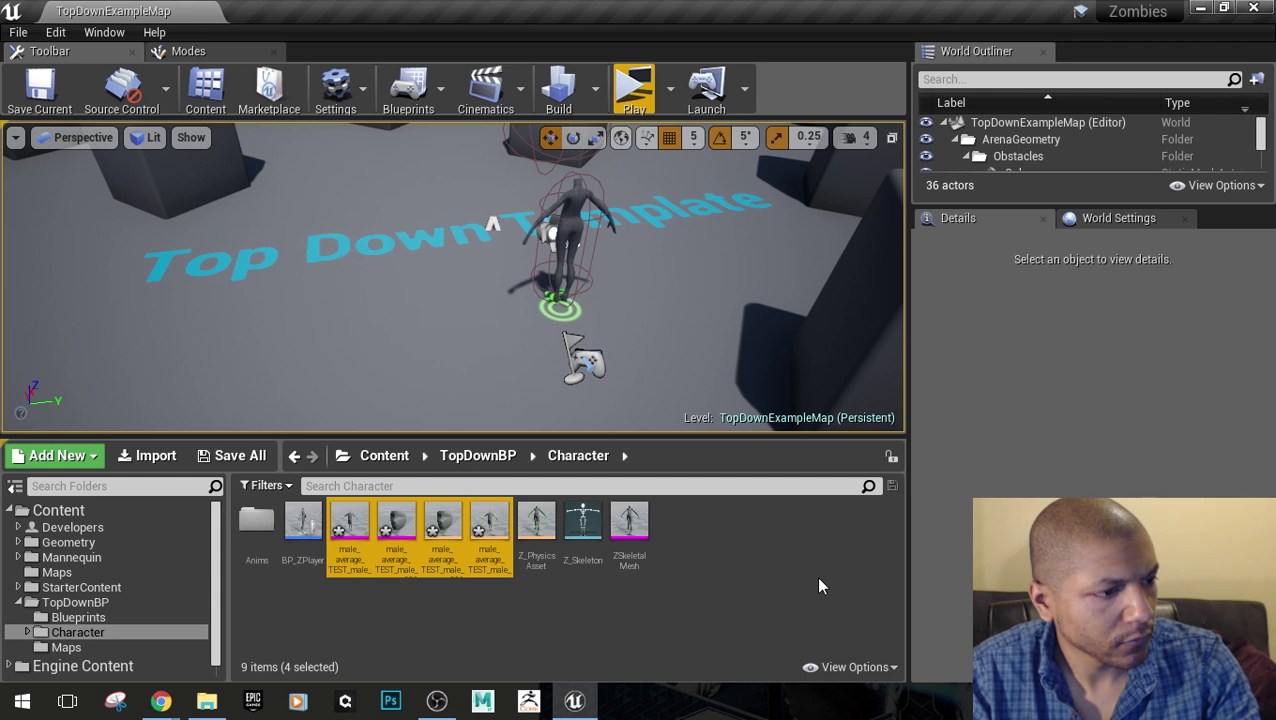
key(Delete)
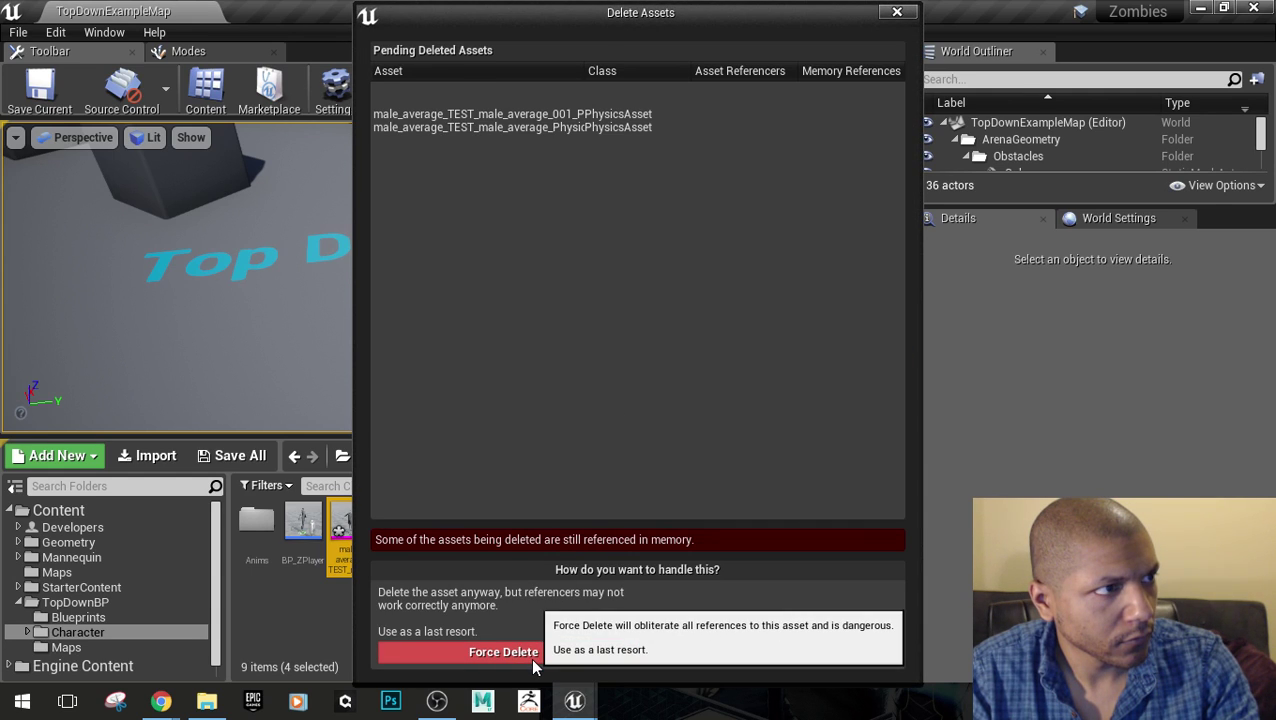
click(688, 653)
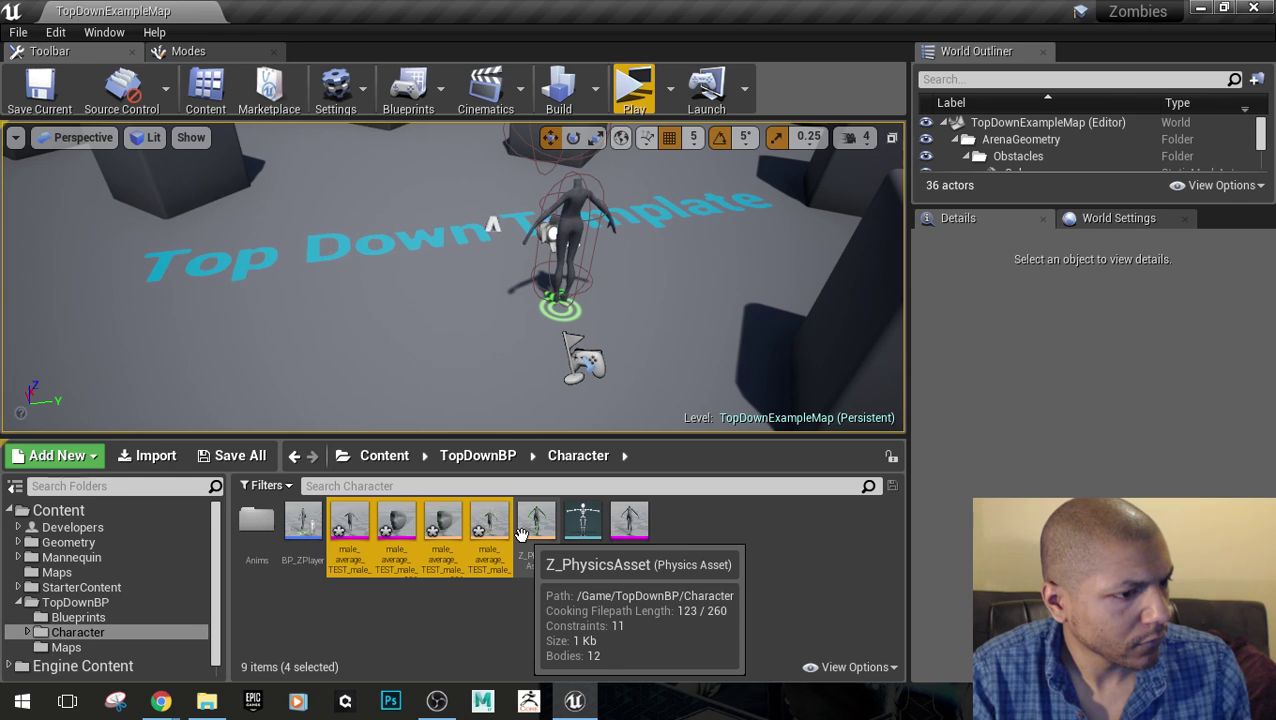
key(Delete)
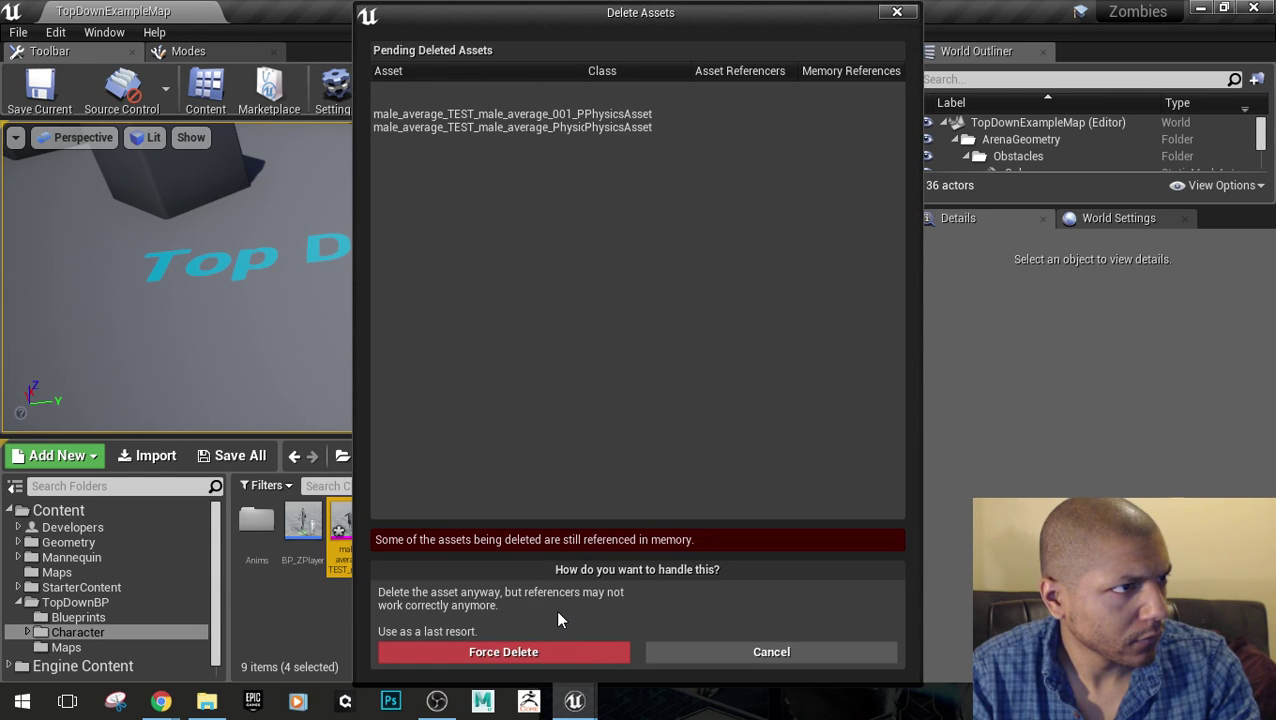
click(898, 13)
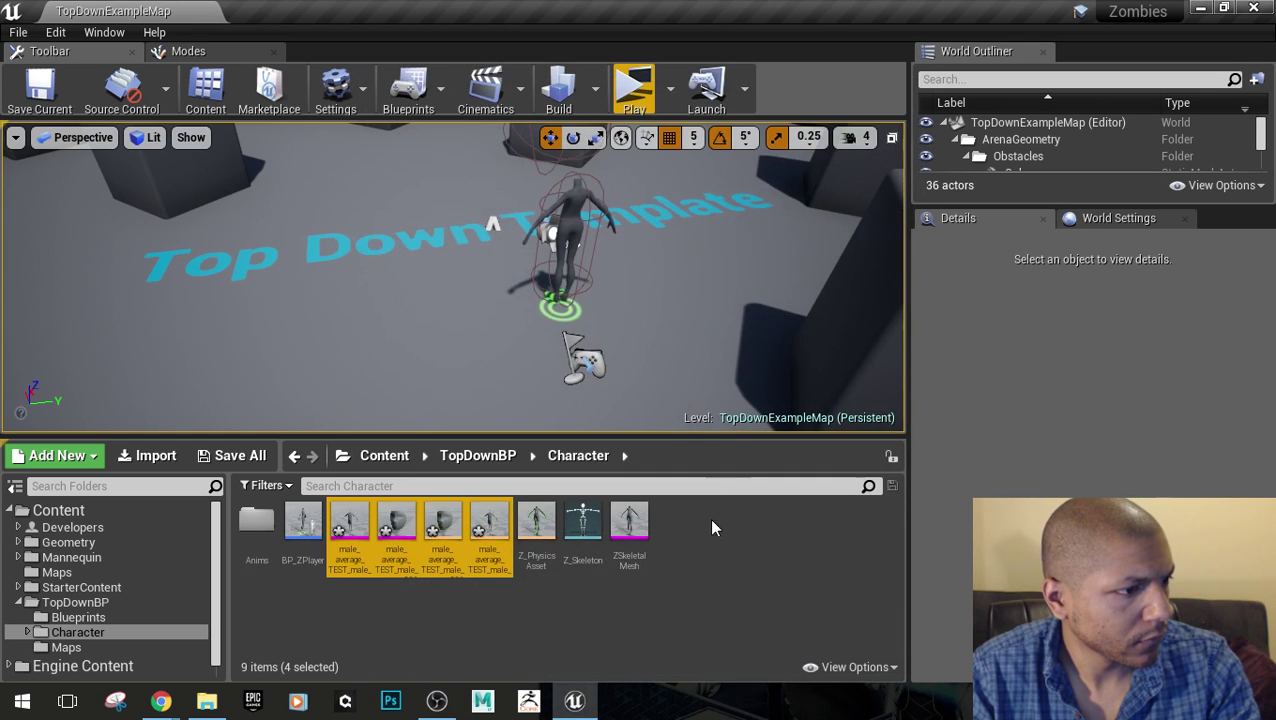
click(716, 580)
Reload the Character folder and try to open the first male_average_TEST skeletal mesh without regenerating the skeleton
click(485, 456)
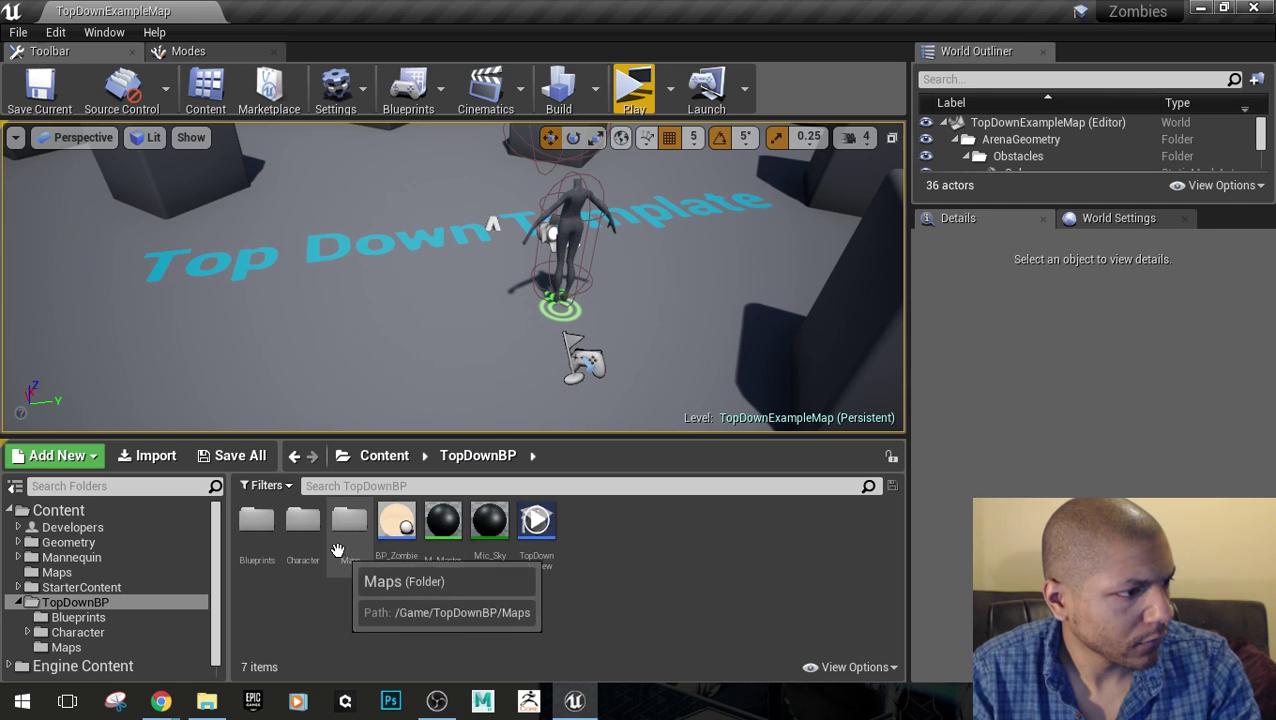
double_click(303, 521)
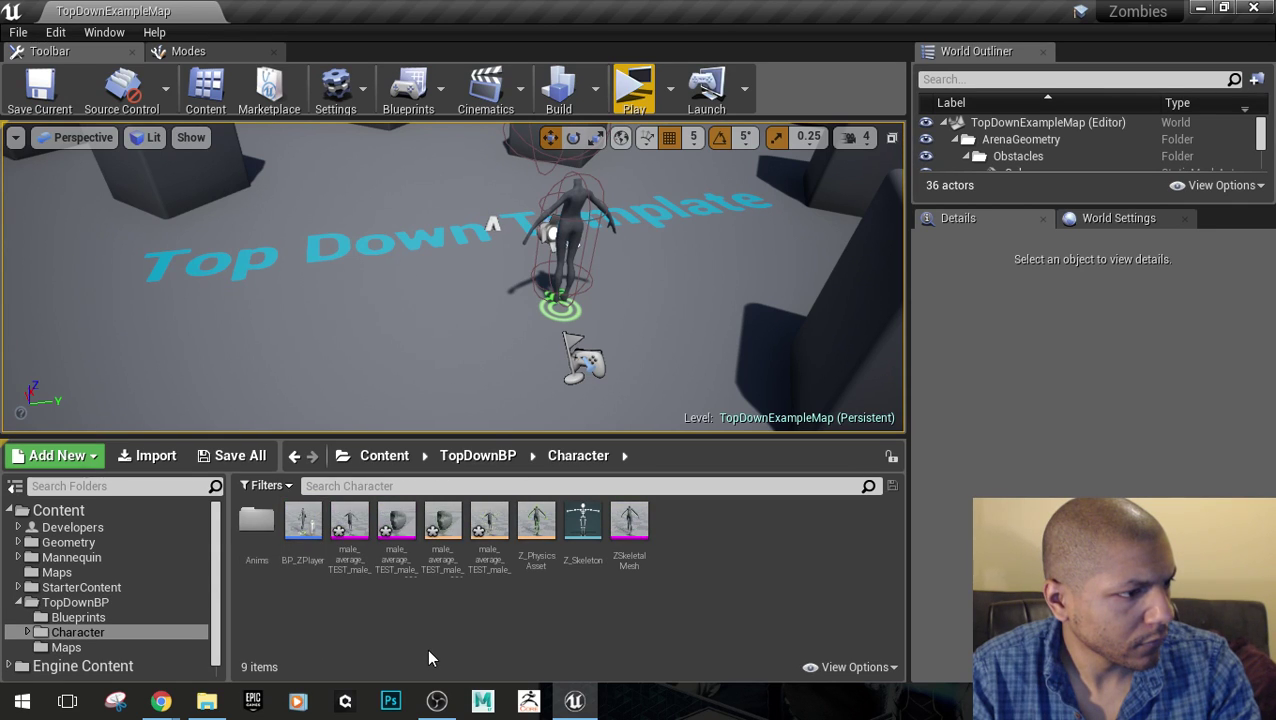
double_click(365, 542)
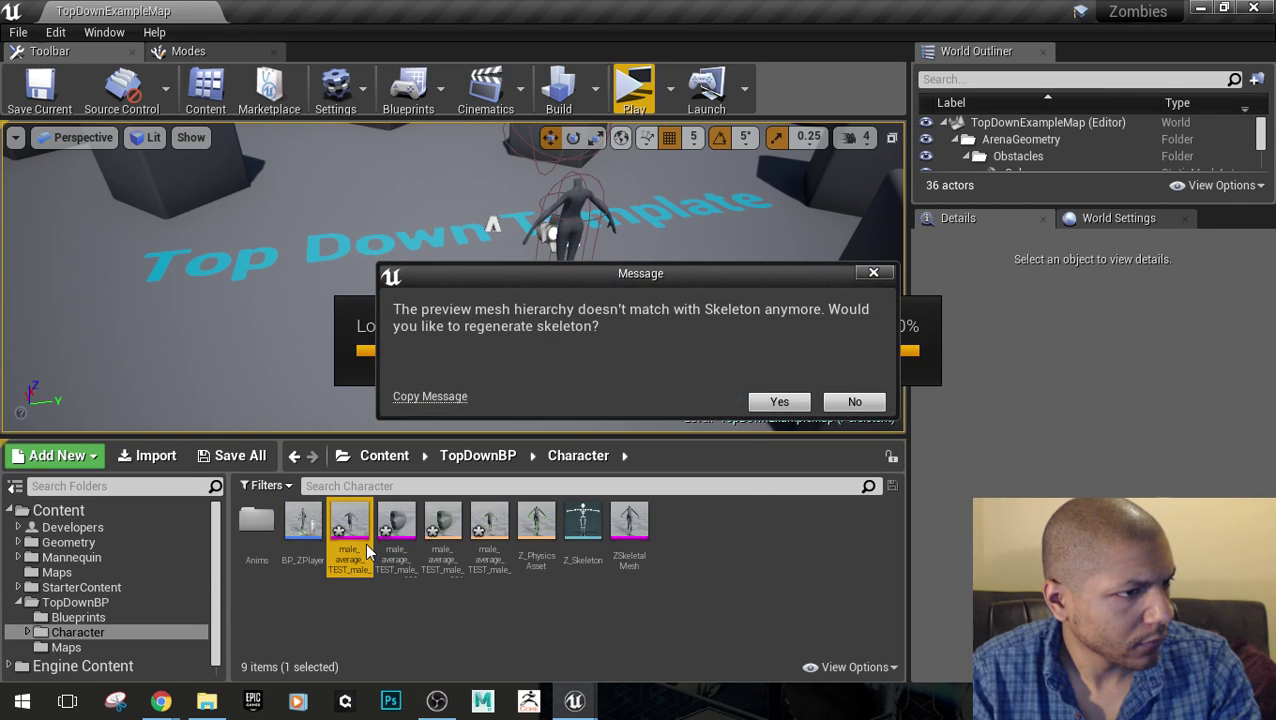
click(854, 401)
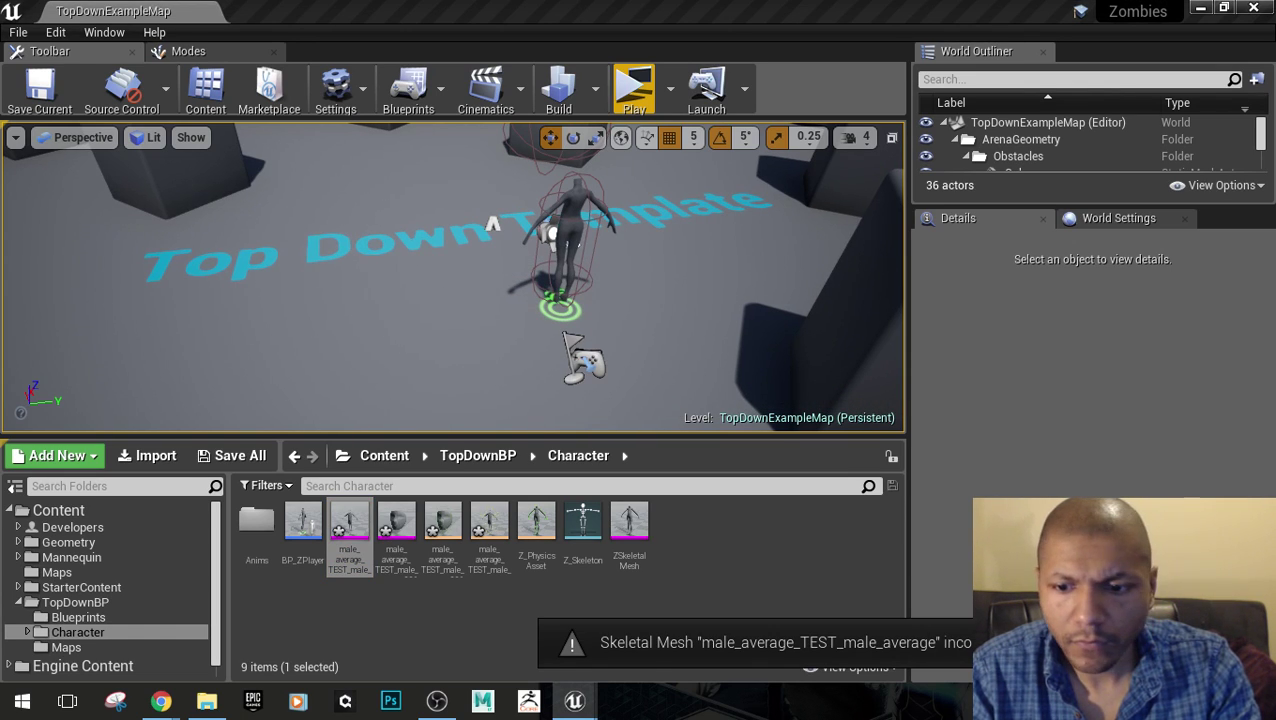
Force-delete the four imported male_average_TEST meshes and physics assets from the Character folder
click(489, 537)
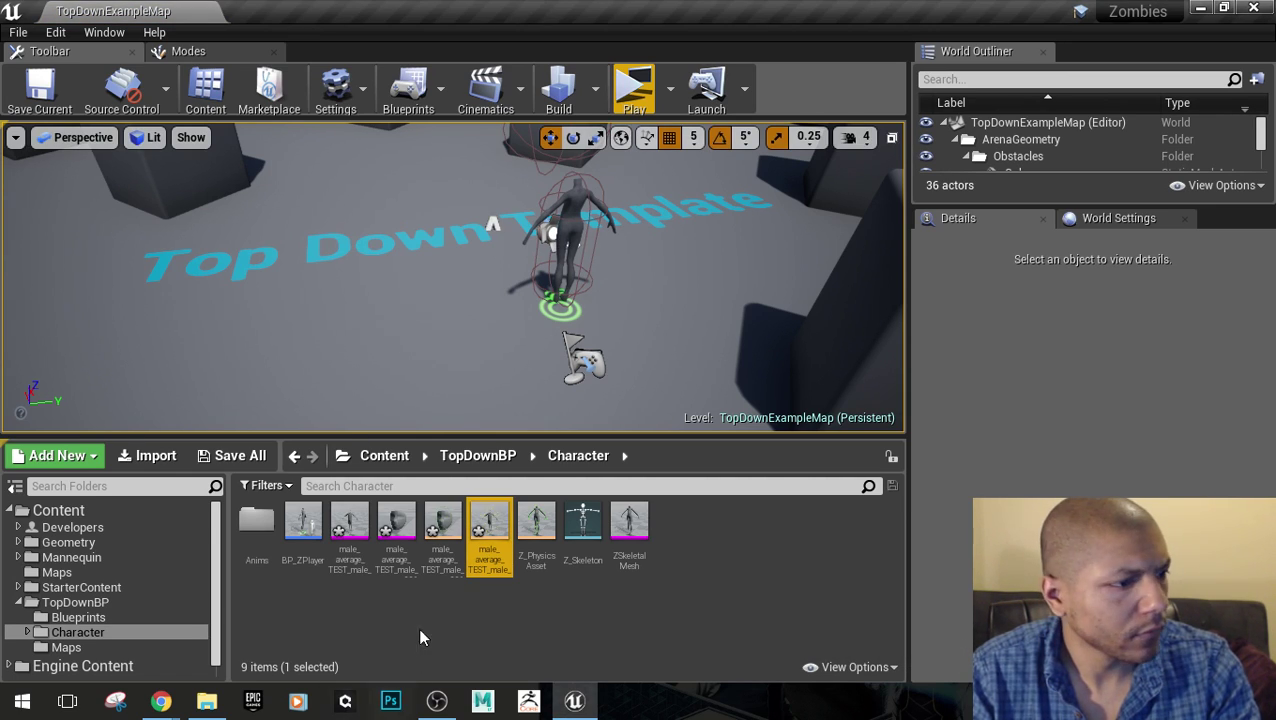
shift+click(347, 533)
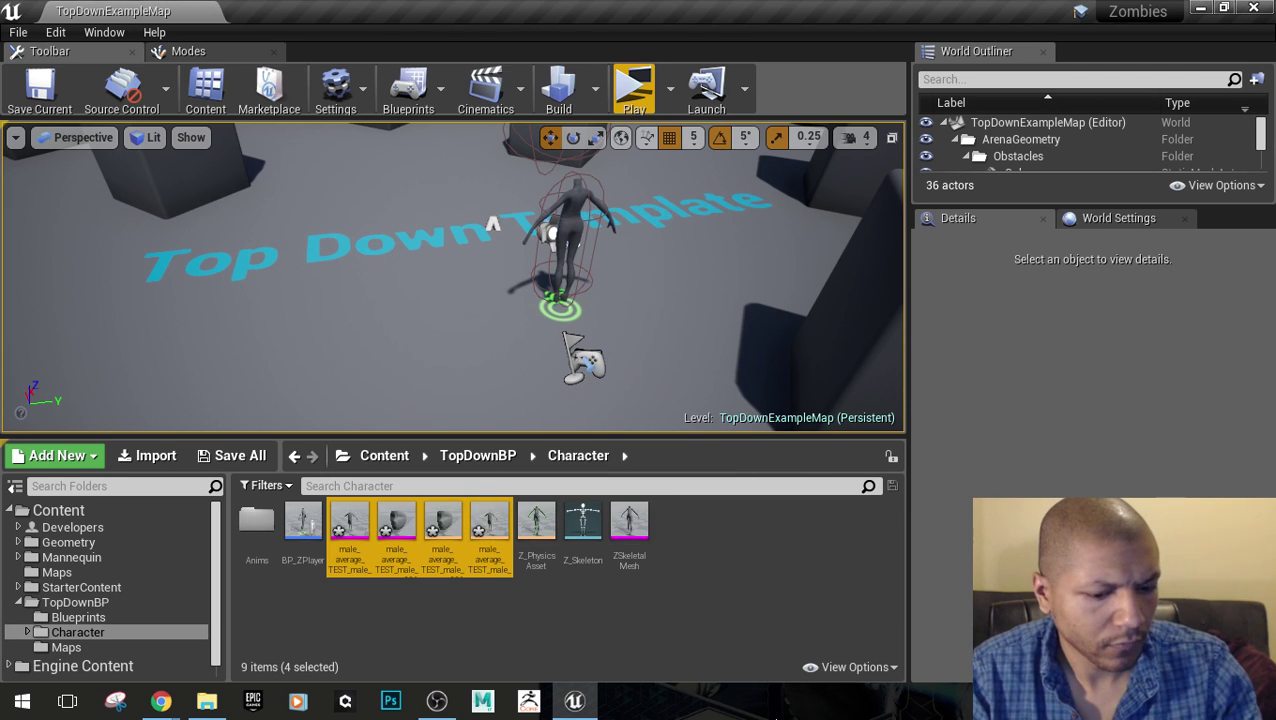
key(Delete)
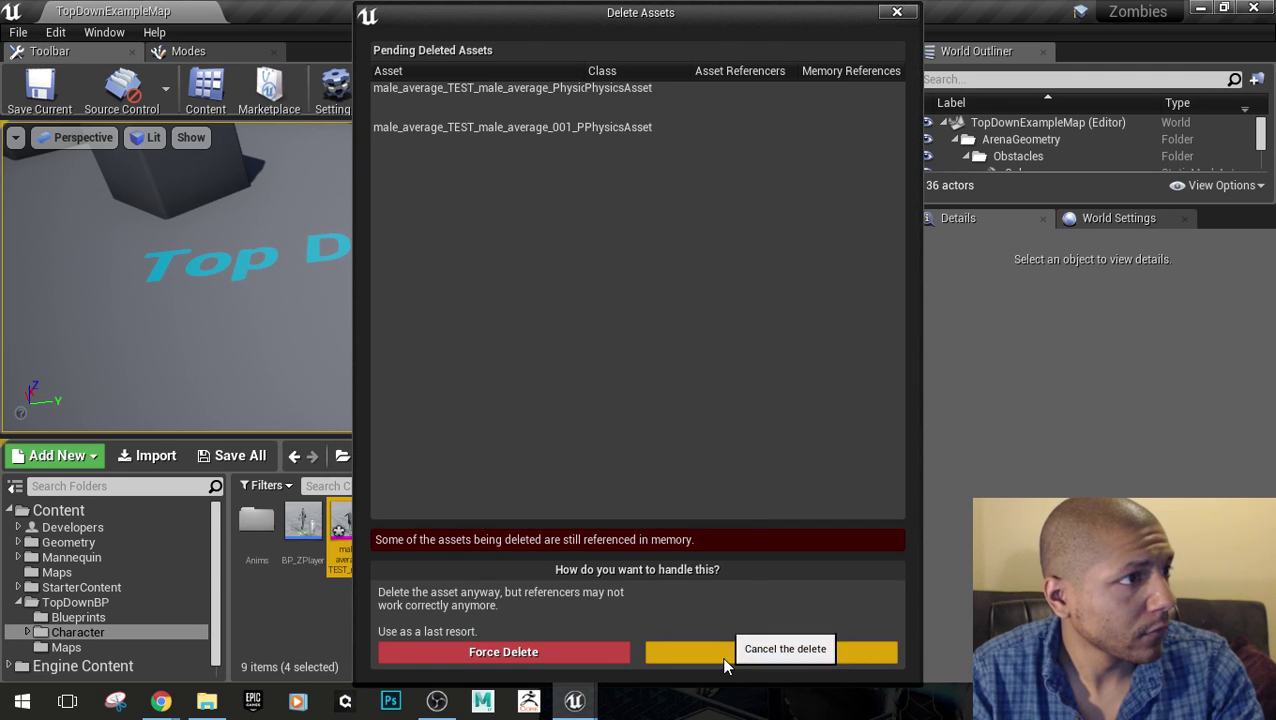
click(609, 655)
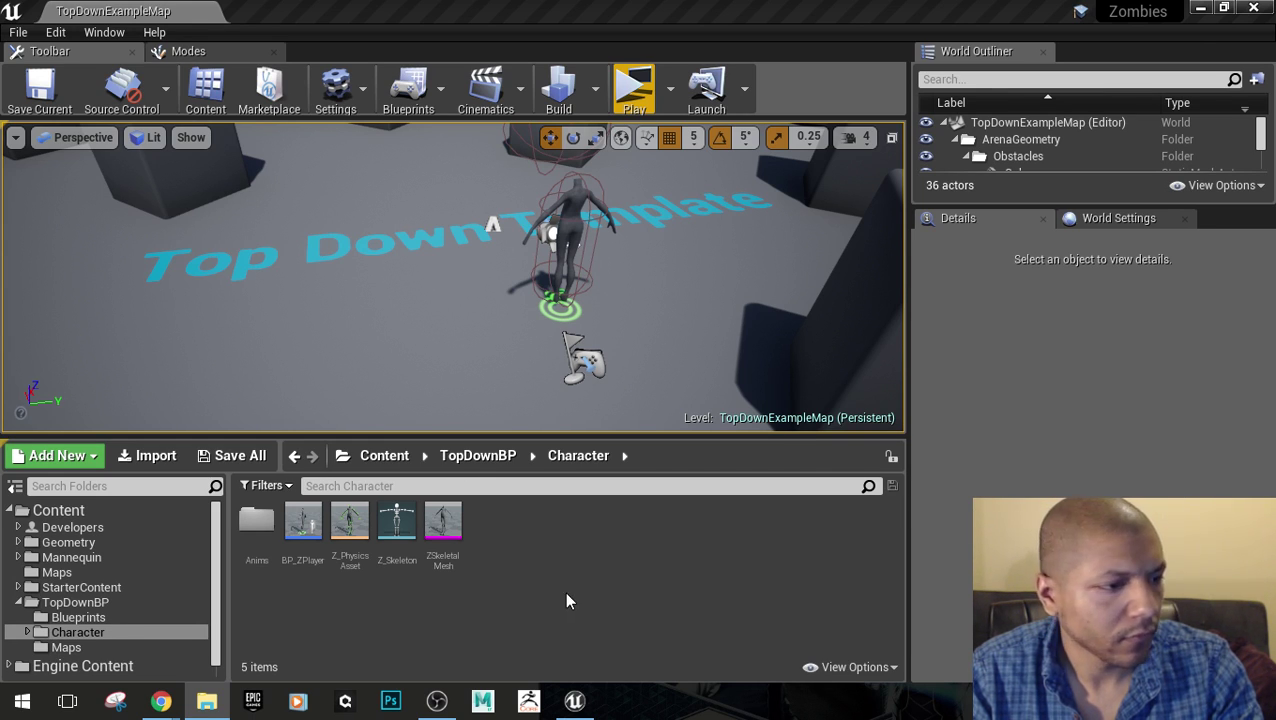
Import the Zombie_Idle animation into the Character folder on Z_Skeleton with mesh import turned off, and dismiss the import log
drag(525, 530, 488, 574)
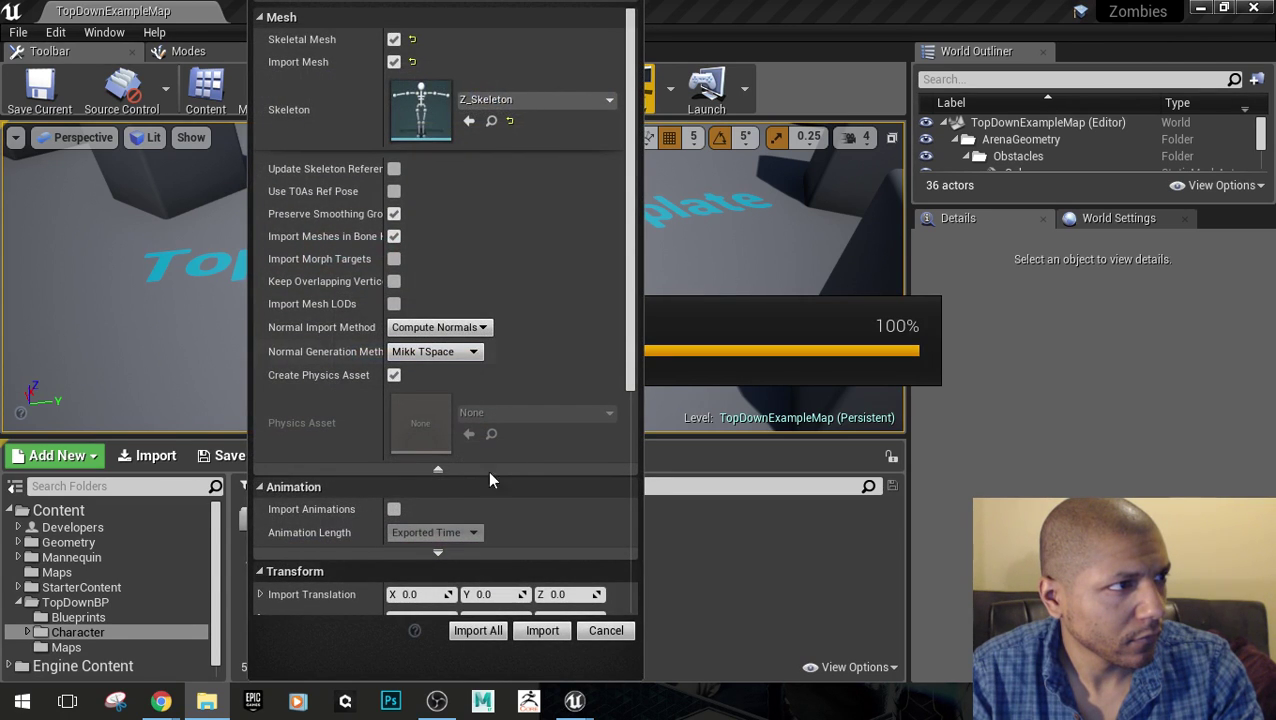
click(394, 61)
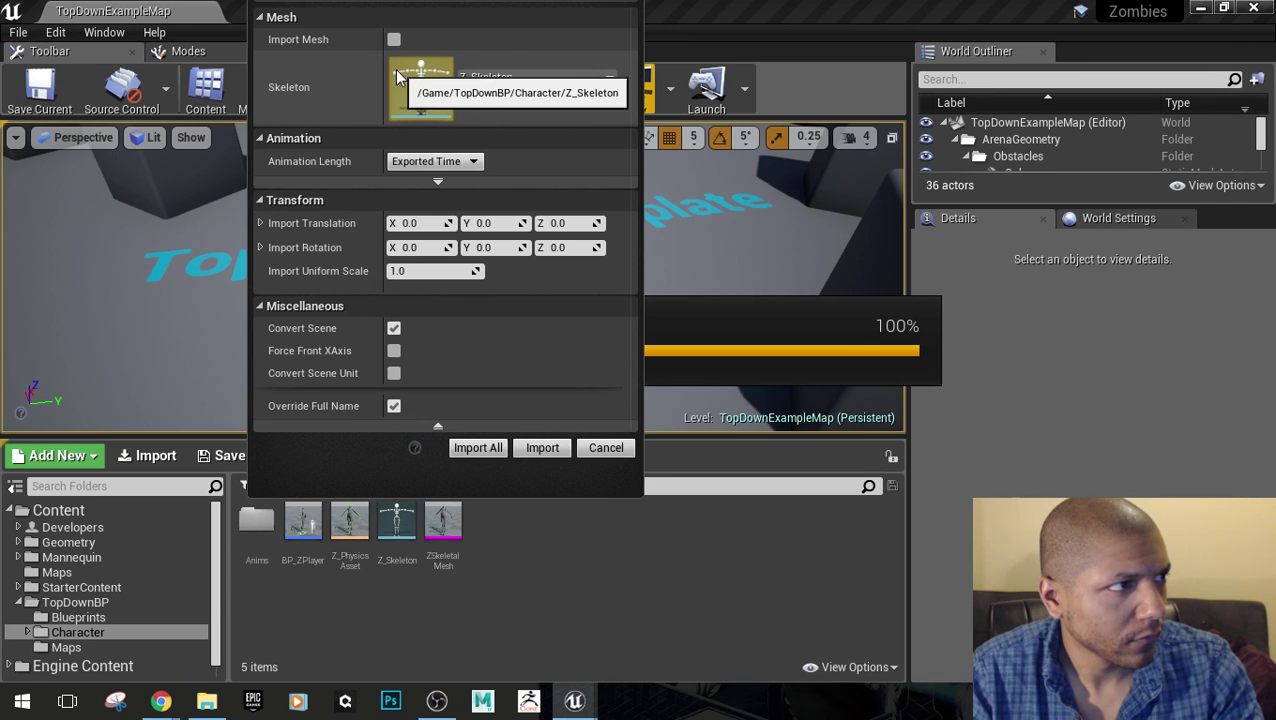
click(542, 448)
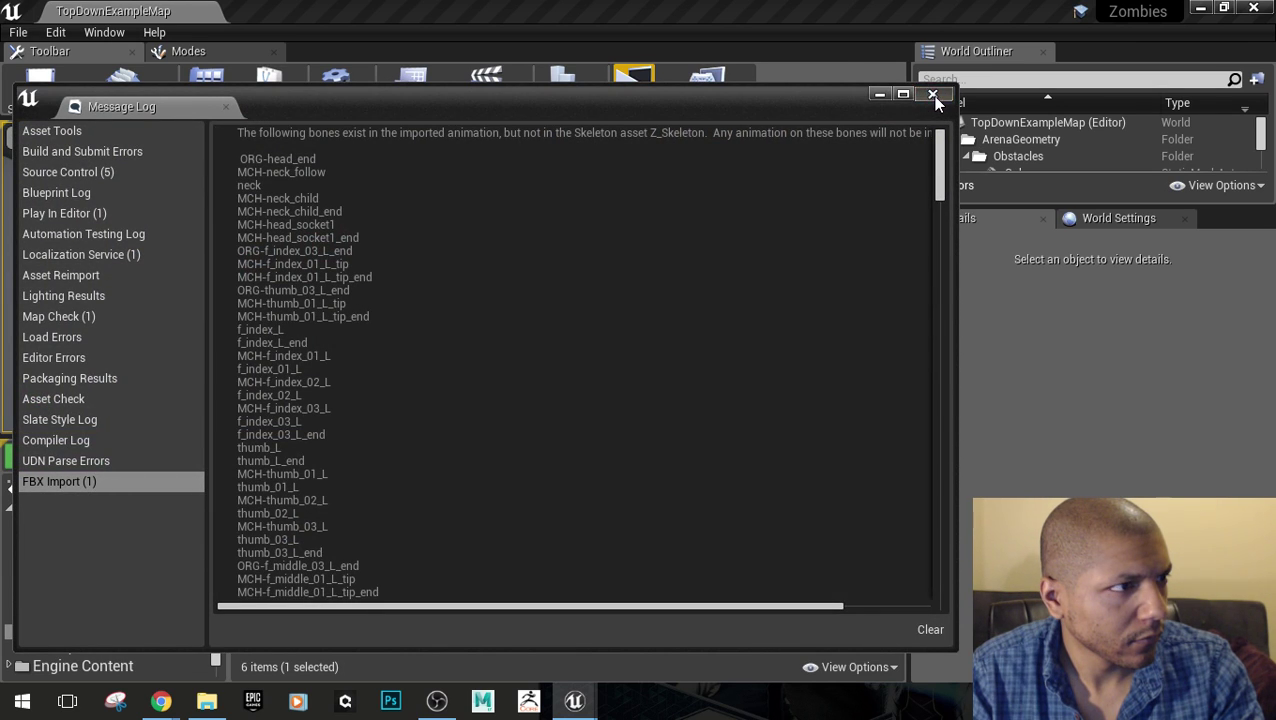
click(932, 93)
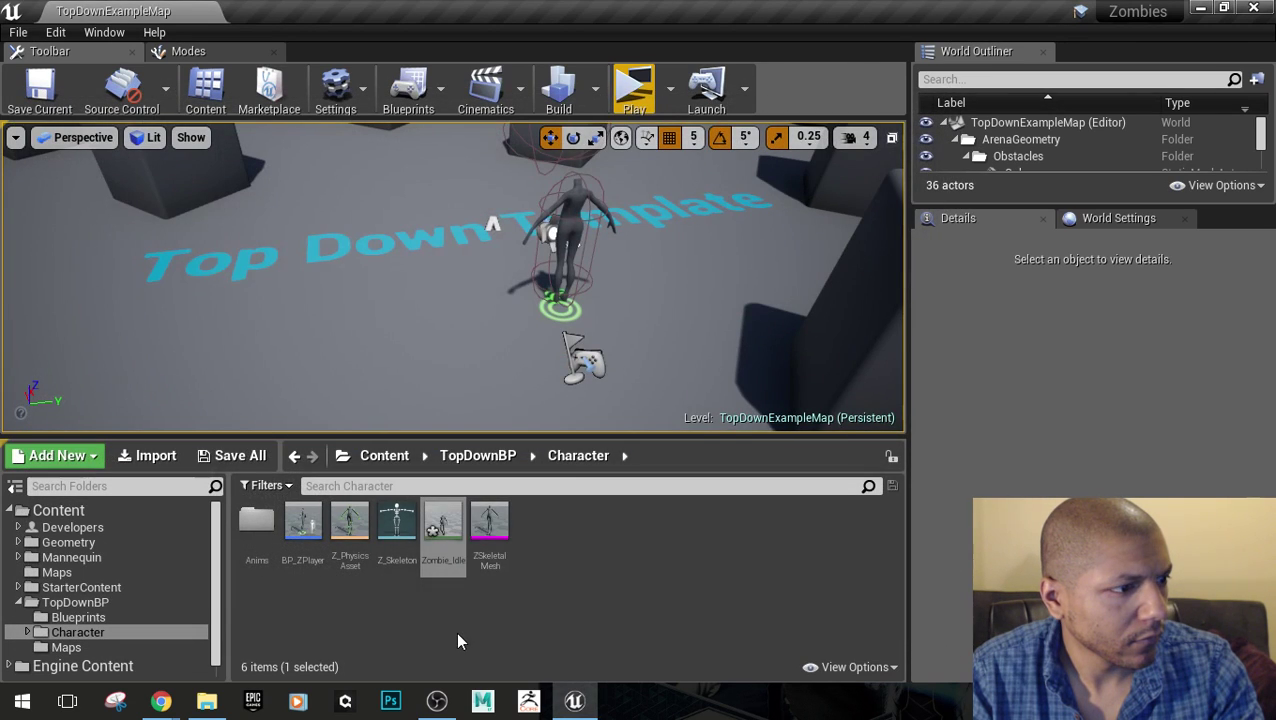
Preview the Zombie_Idle animation in an enlarged viewport of its editor and close it
double_click(442, 530)
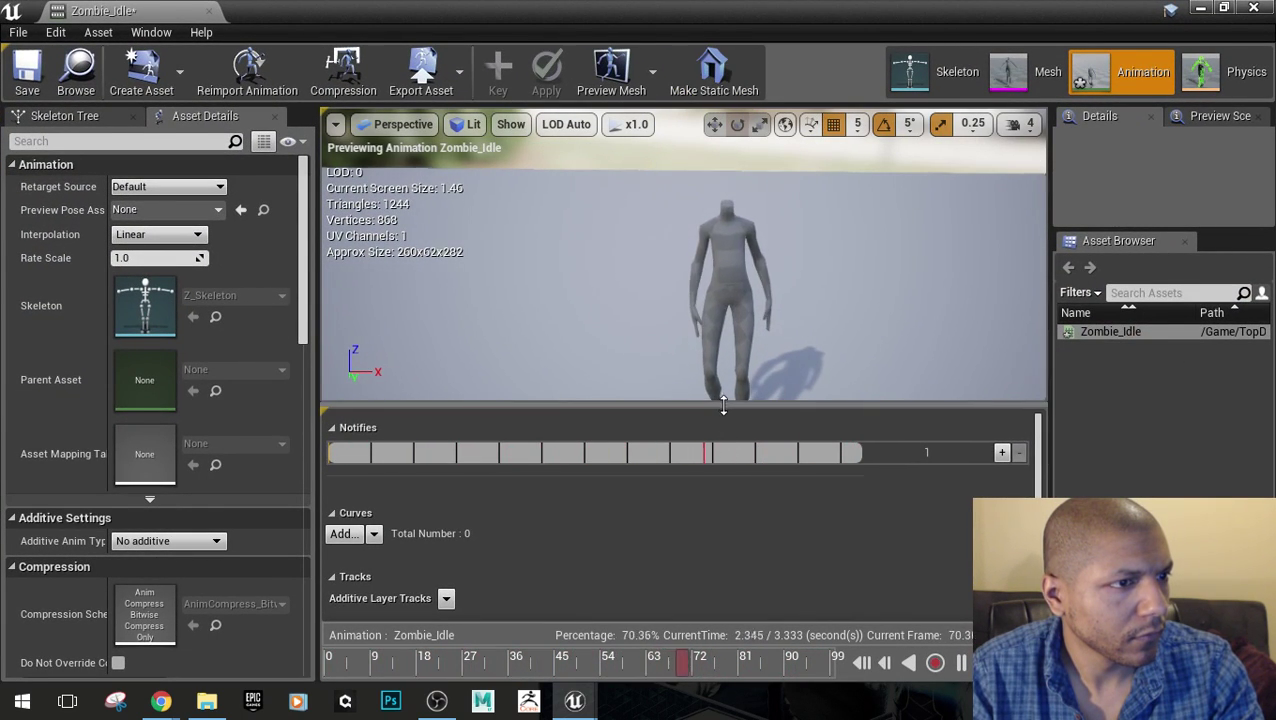
drag(724, 408, 724, 566)
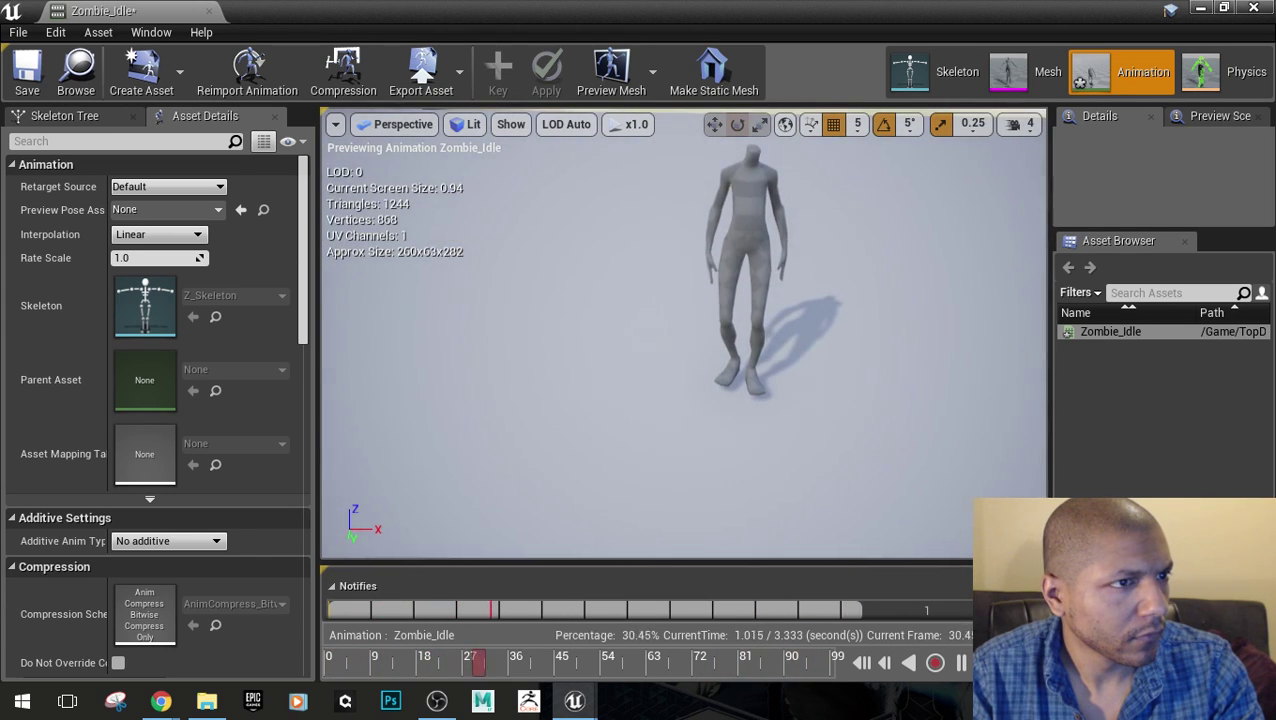
click(213, 11)
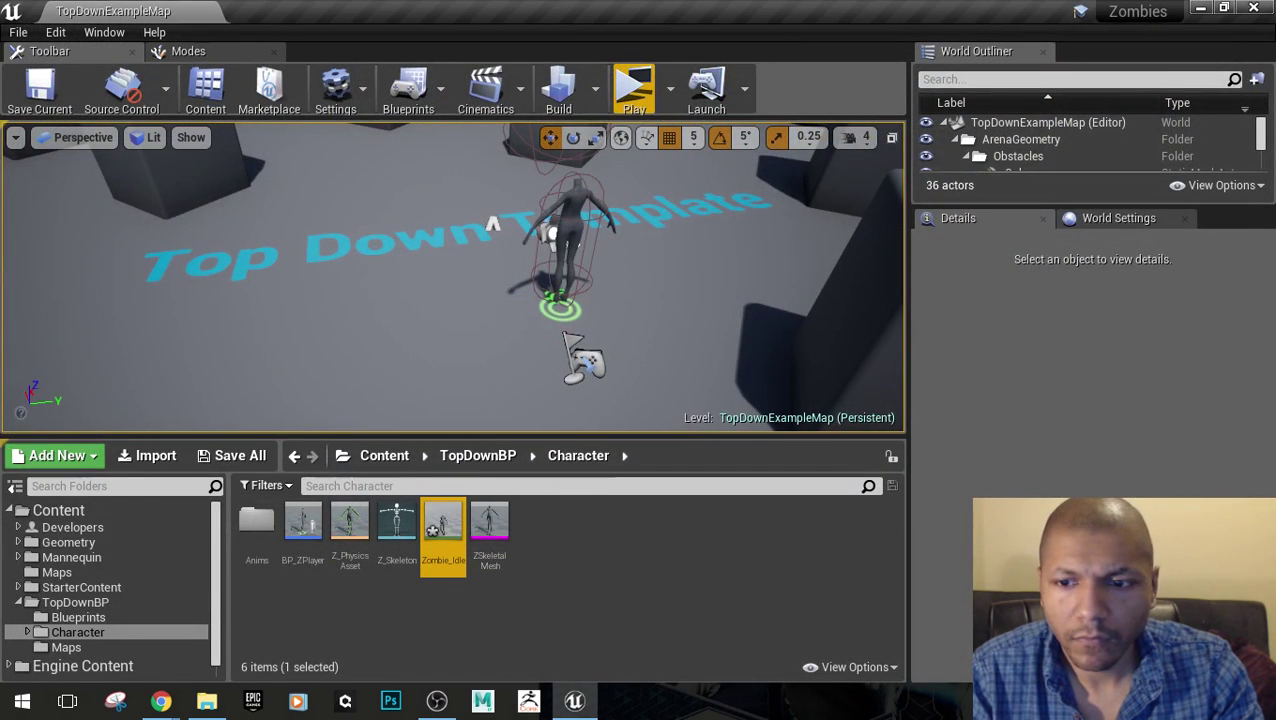
Import the Zombie_Run and zombie walk animations into the Character folder on Z_Skeleton with mesh import turned off, and dismiss the import log
key(alt+Tab)
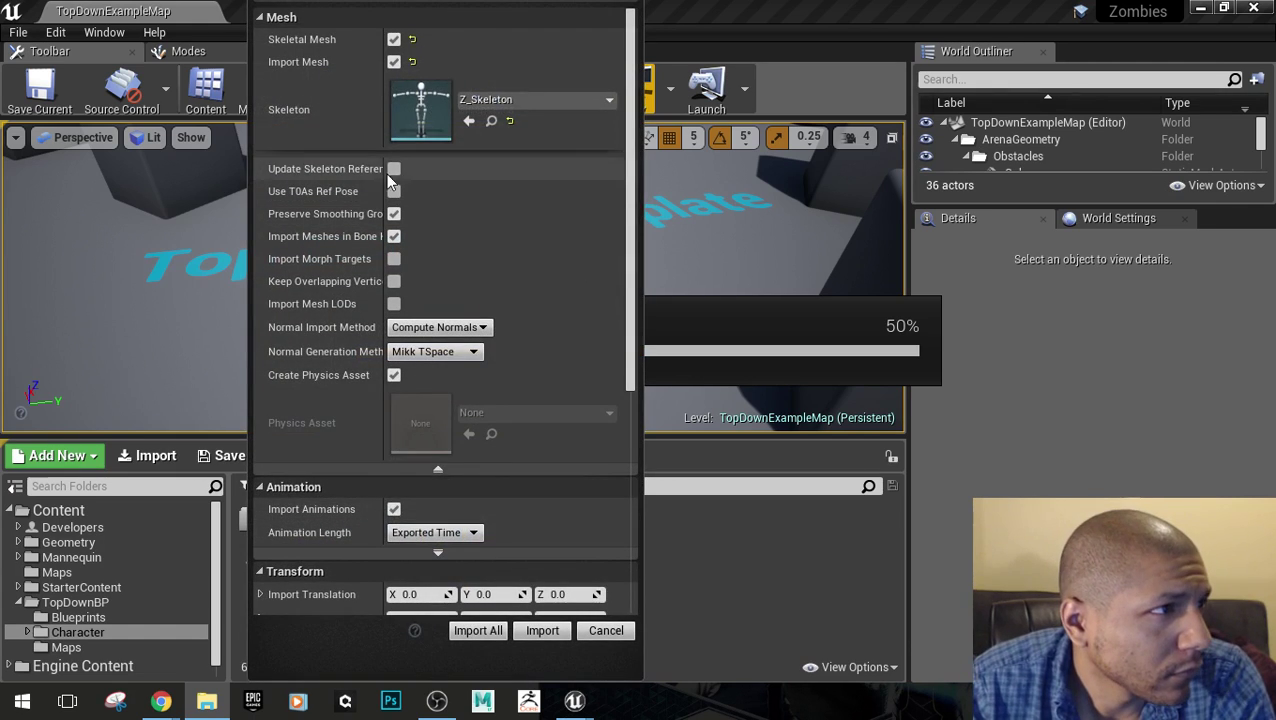
click(394, 62)
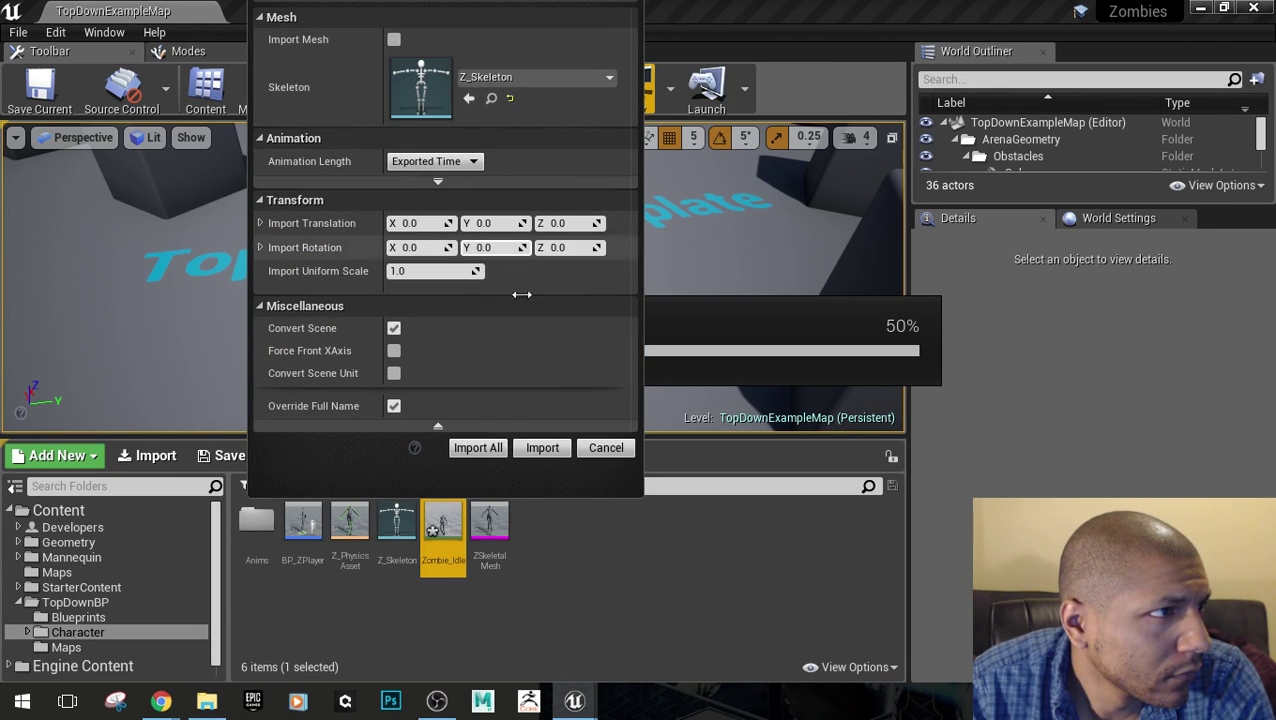
click(542, 448)
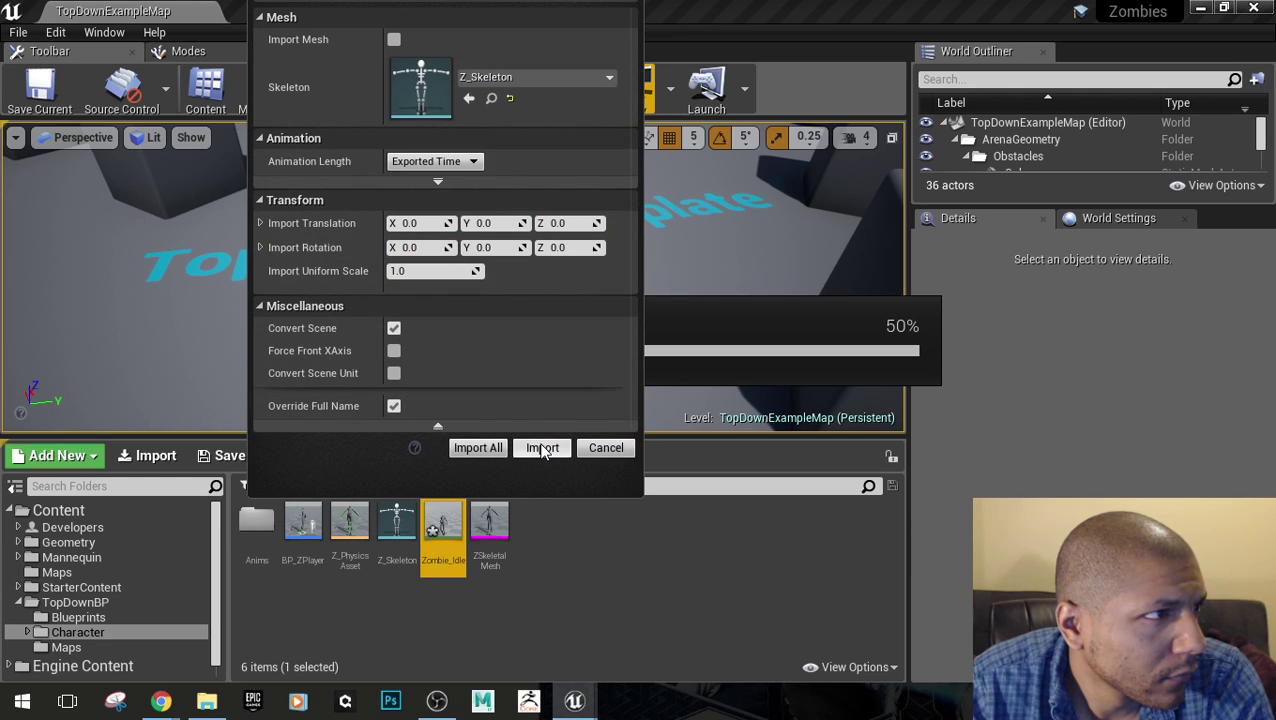
click(542, 448)
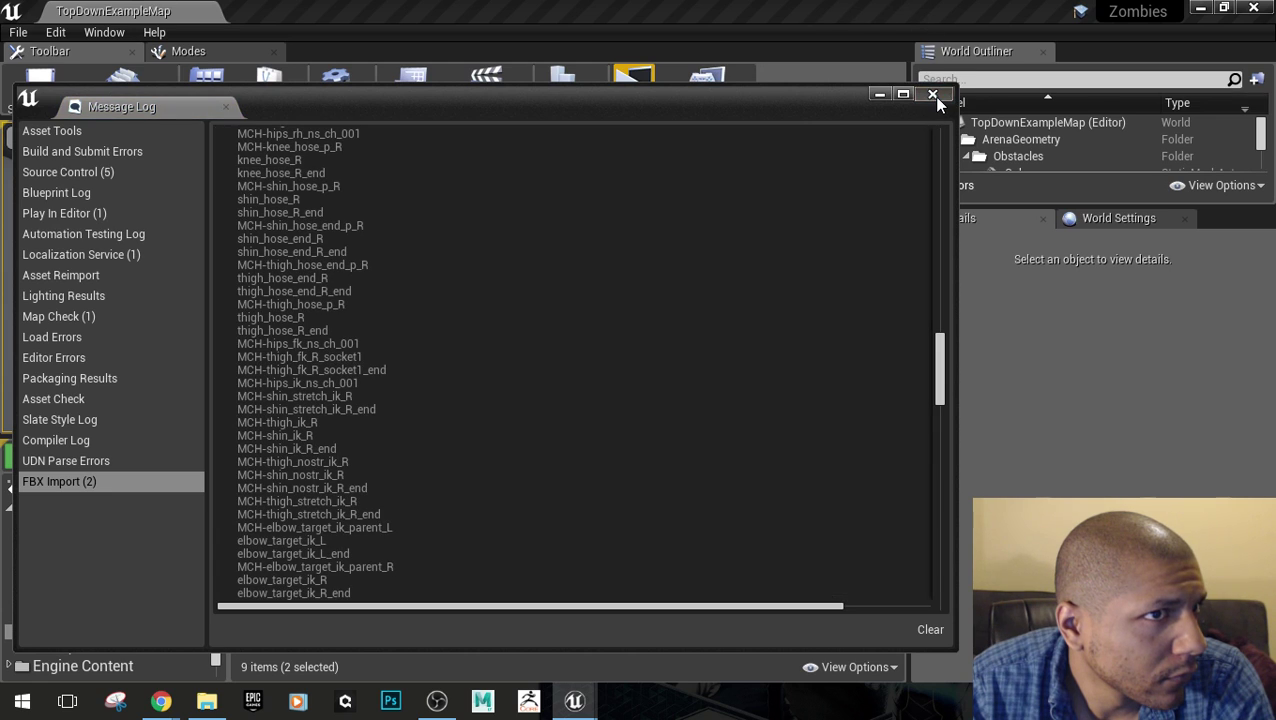
click(933, 95)
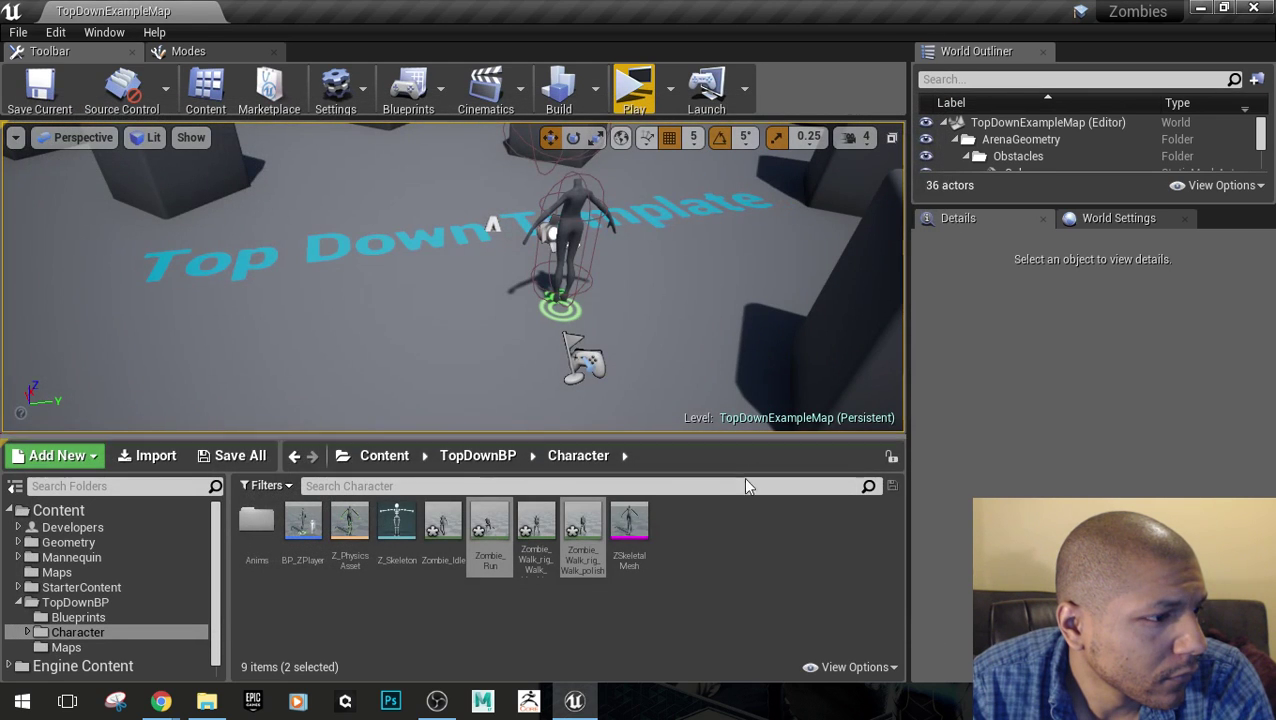
Examine the newly imported Zombie_Run, Walk_blocking and Walk_polish animation assets in the Character folder
click(489, 530)
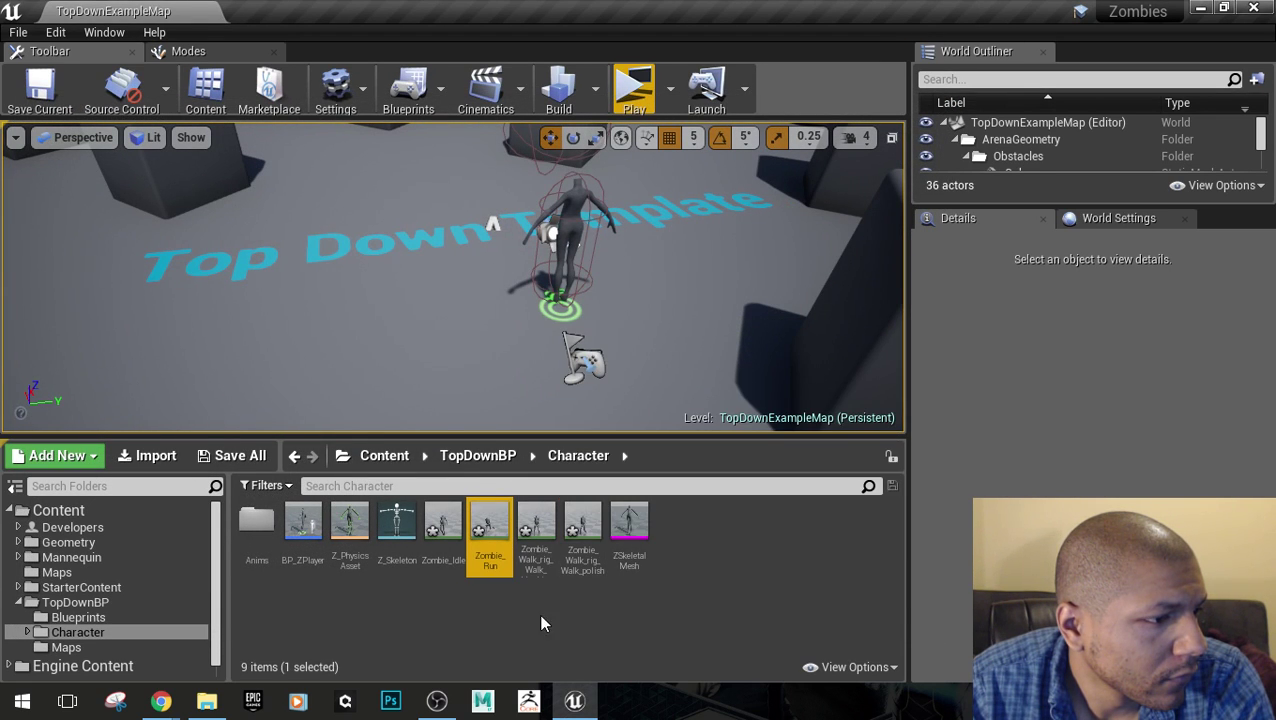
click(536, 525)
click(590, 530)
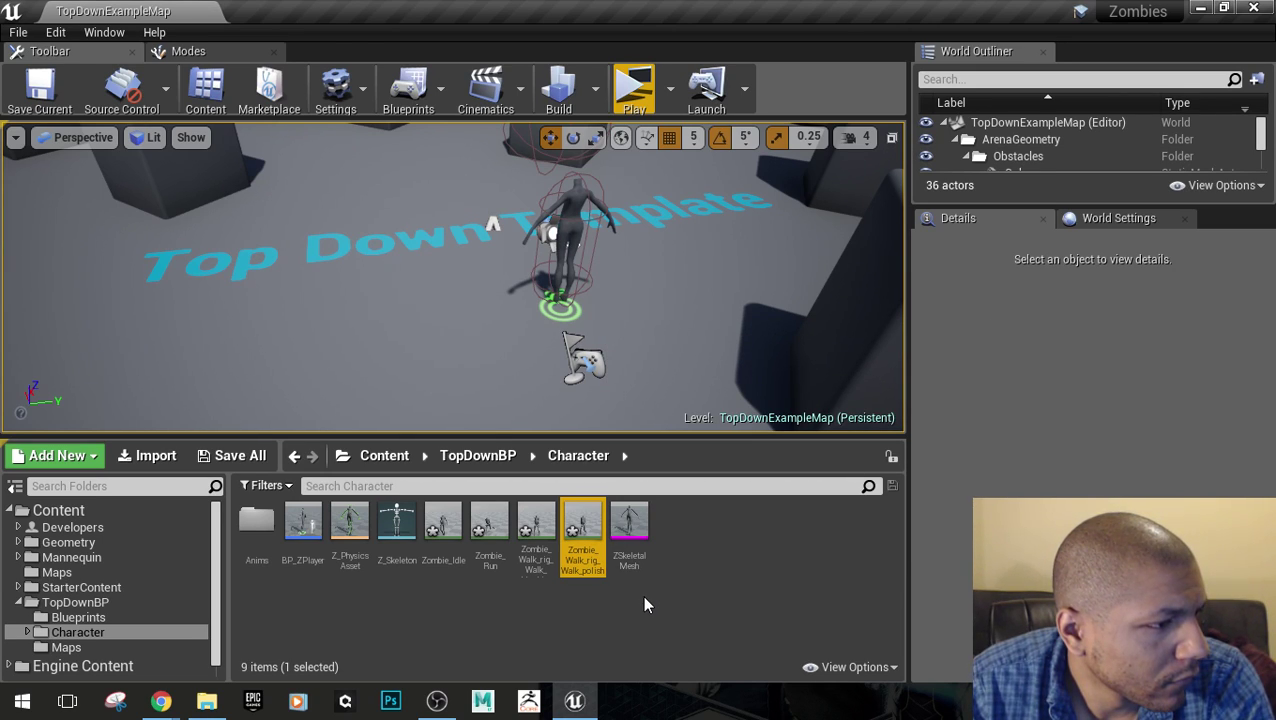
click(490, 525)
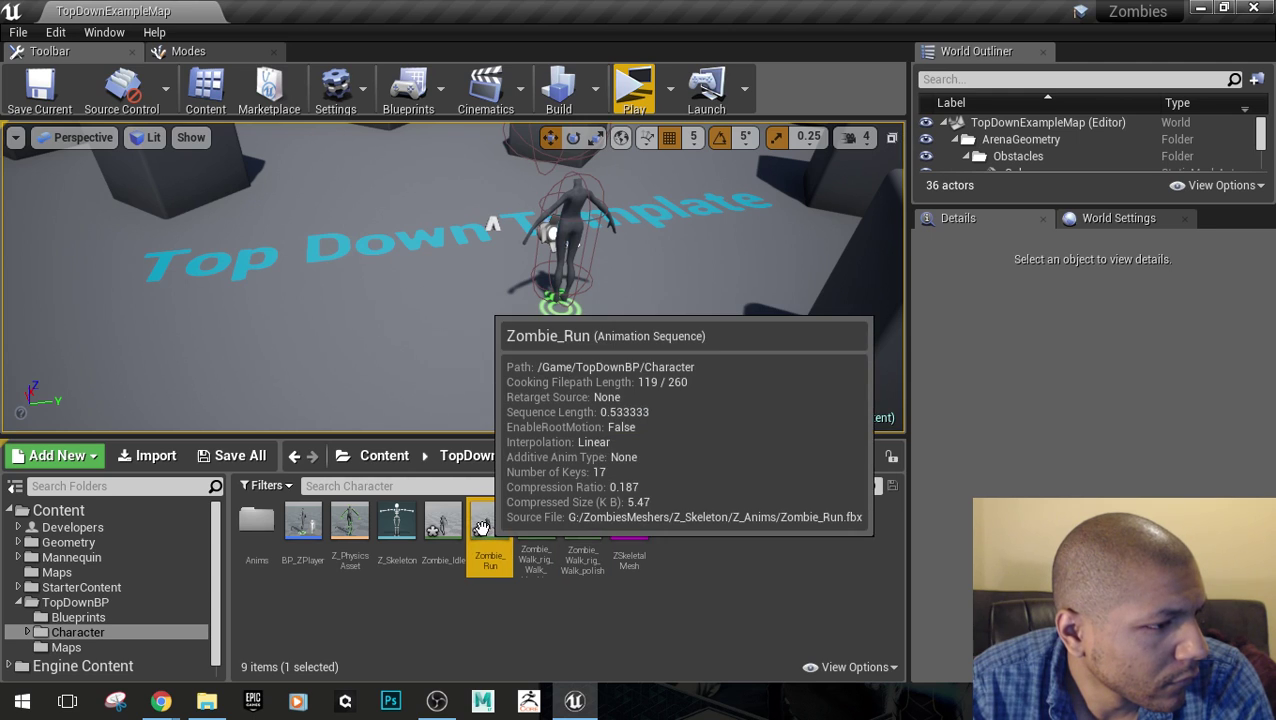
click(536, 525)
click(580, 528)
click(525, 644)
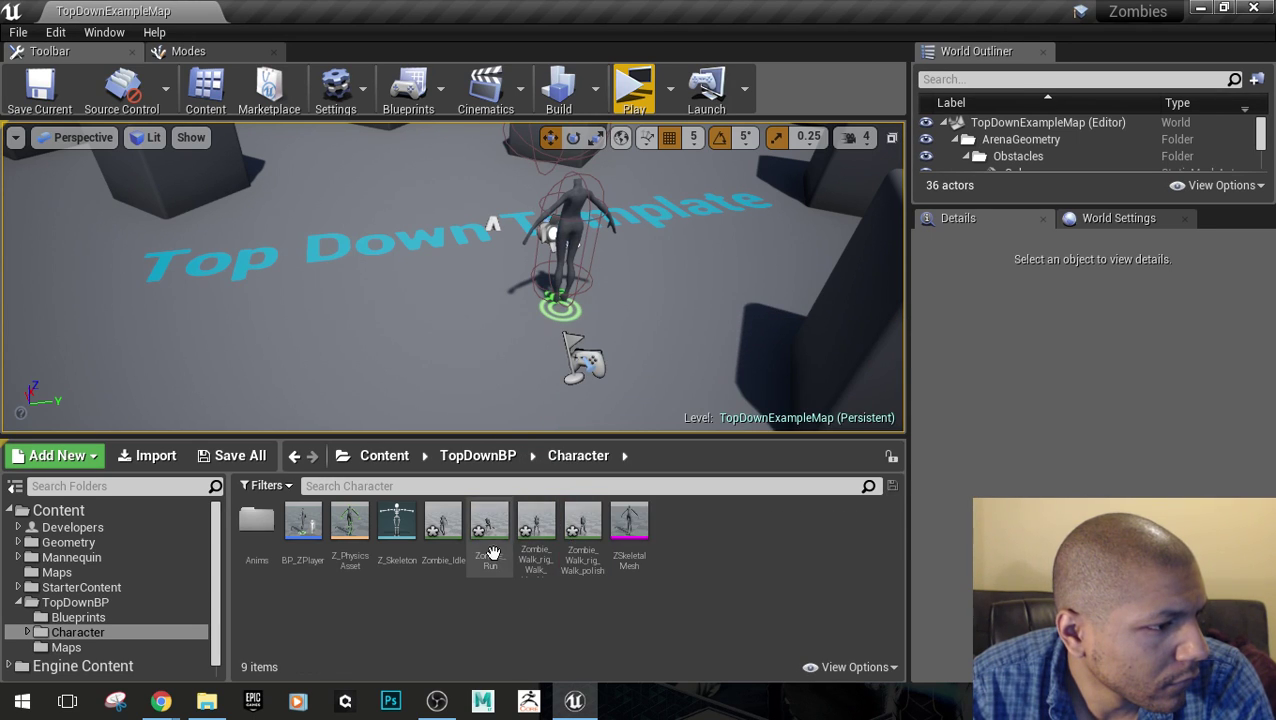
Preview the Zombie_Walk_rig_Walk_blocking, Zombie_Walk_rig_Walk_polish and Zombie_Run animations in turn, closing each editor
click(536, 525)
double_click(536, 525)
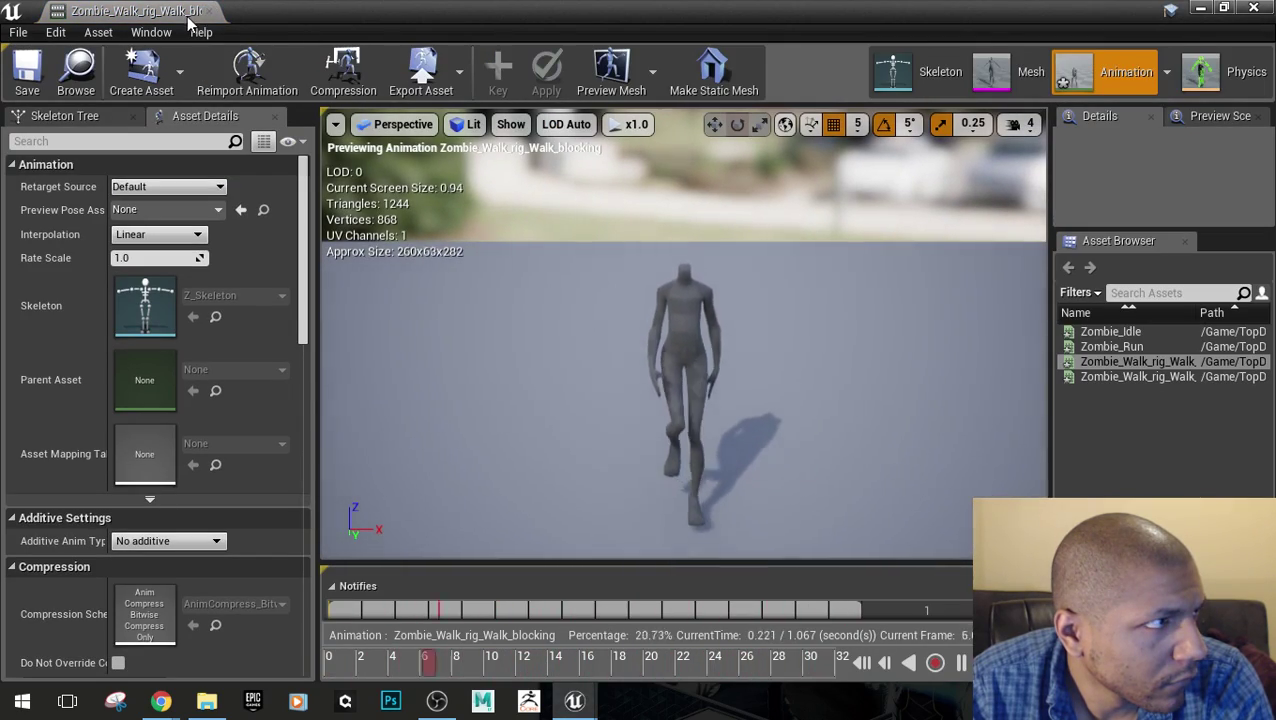
click(209, 11)
double_click(584, 523)
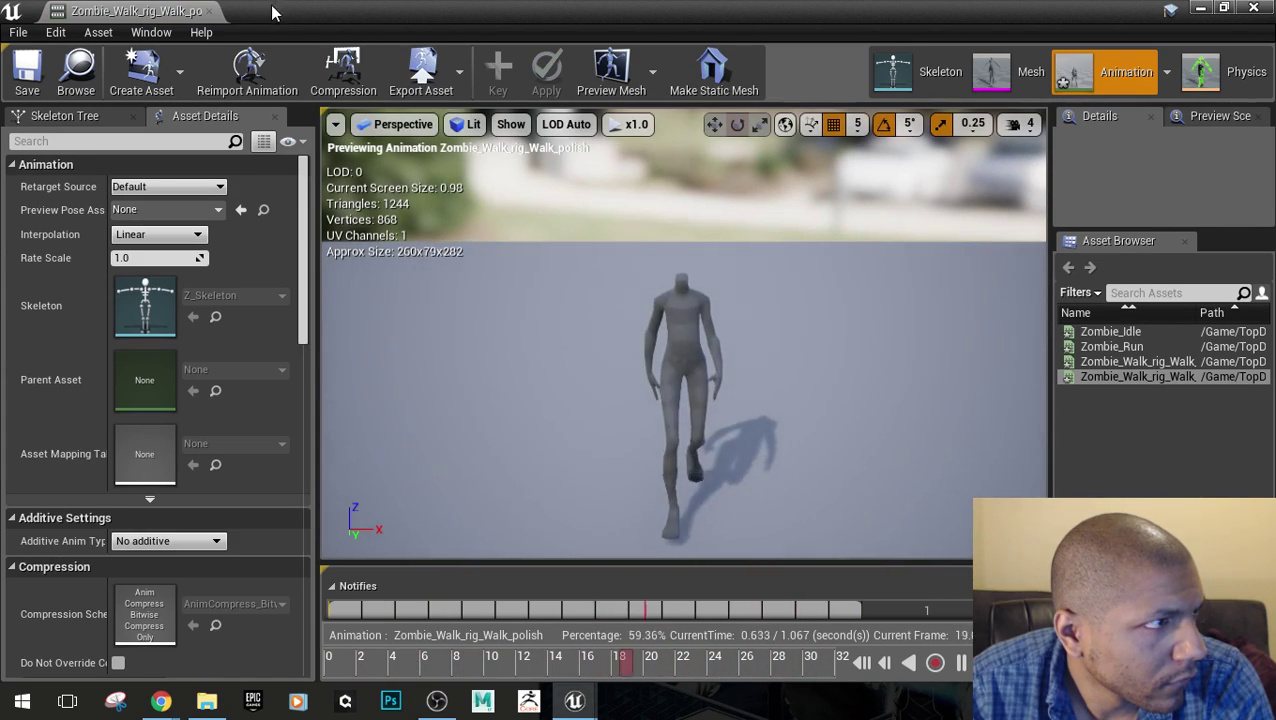
click(209, 11)
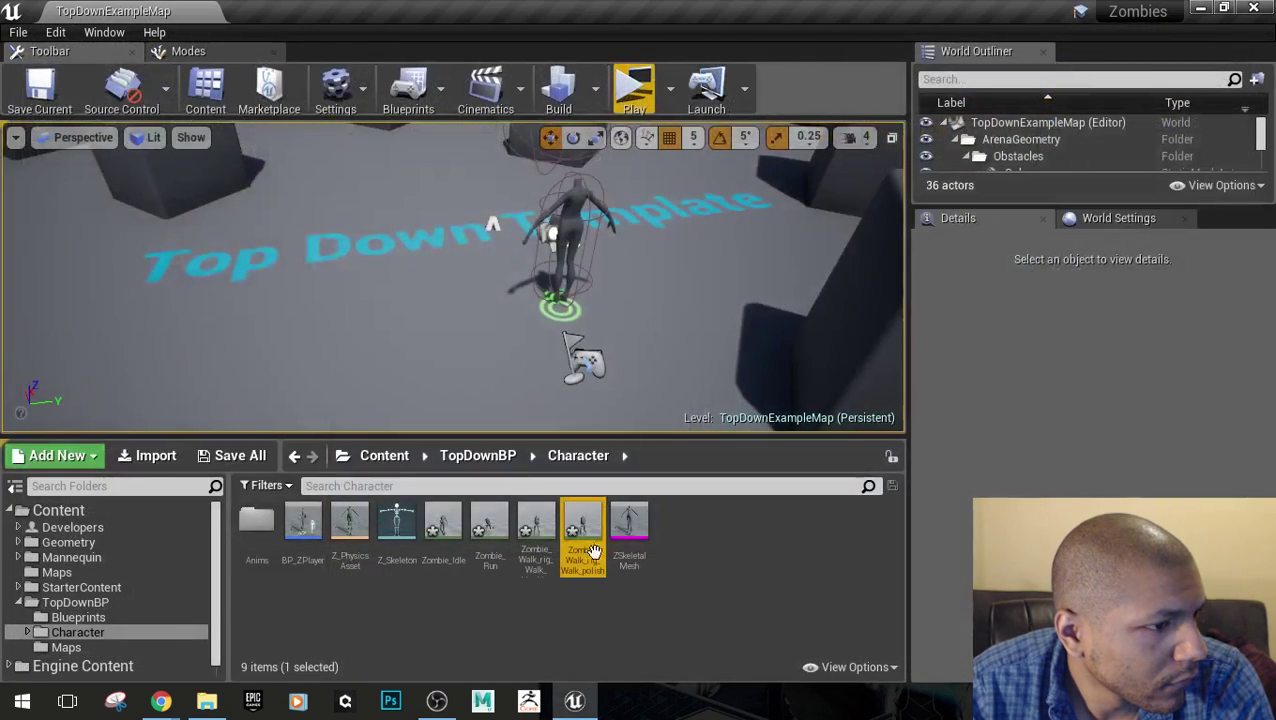
double_click(489, 522)
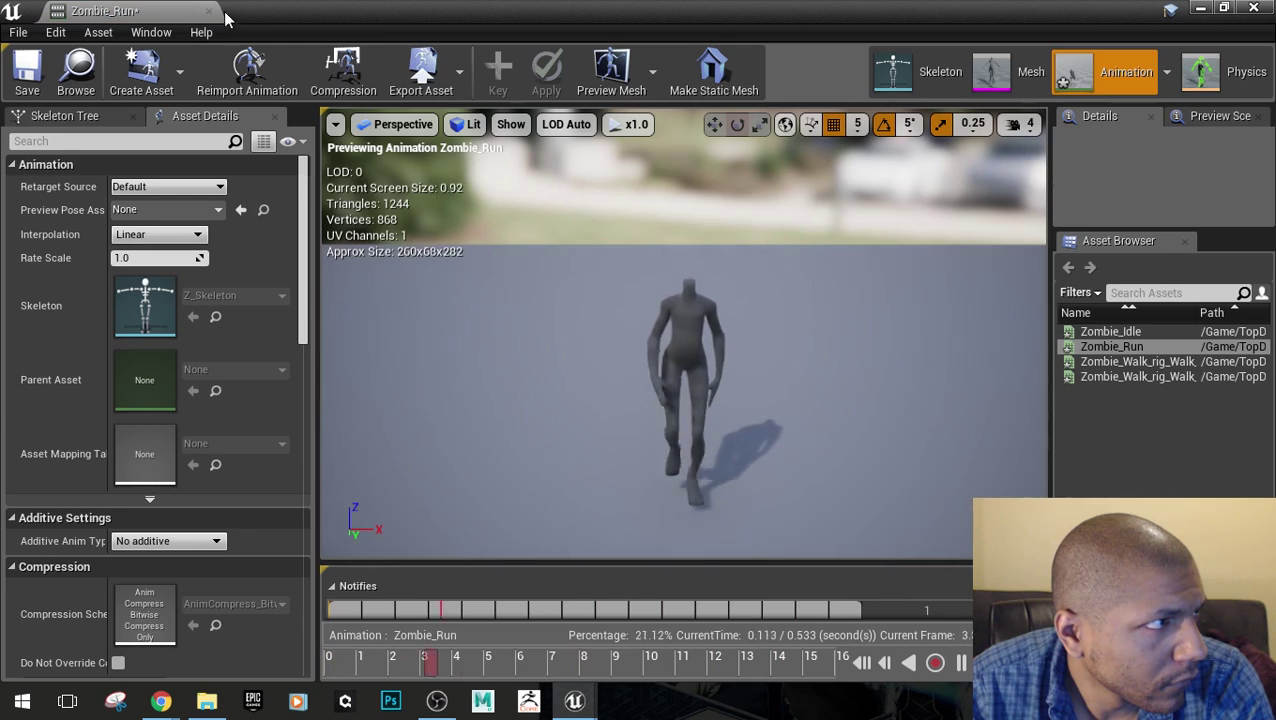
click(209, 11)
click(637, 596)
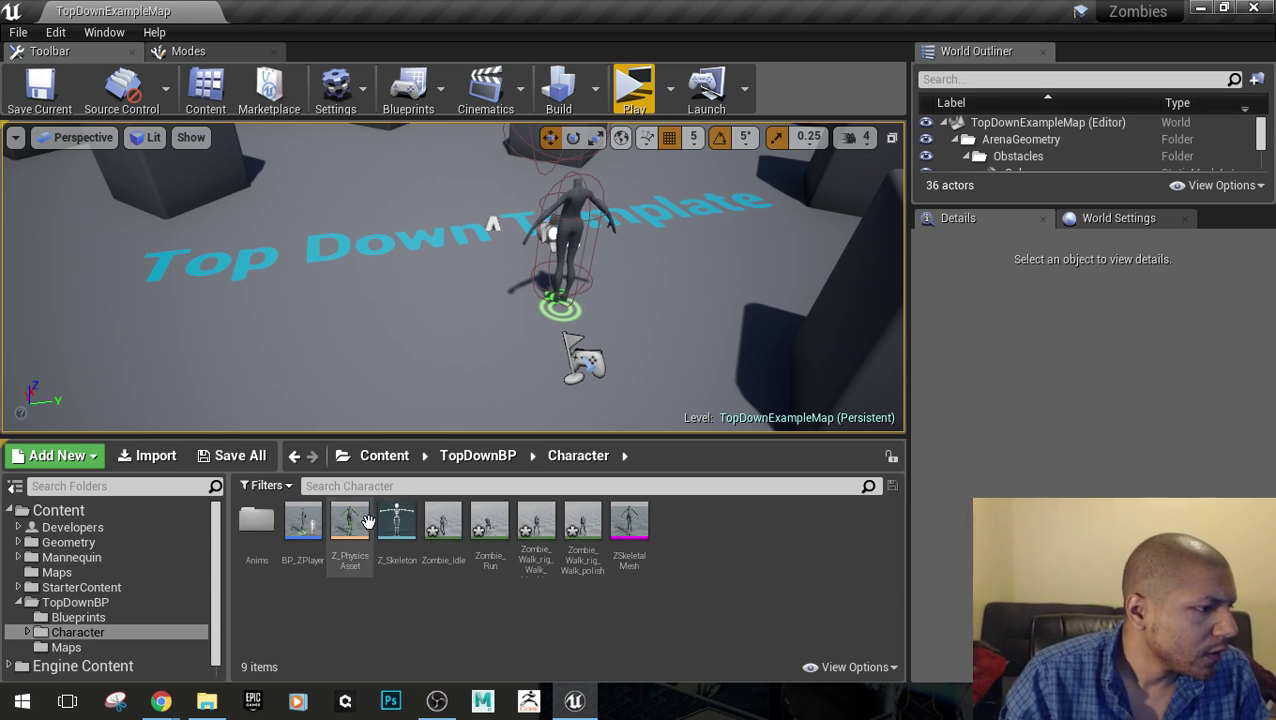
Open the BP_ZPlayer blueprint and show the whole character in its 3D component view
double_click(297, 532)
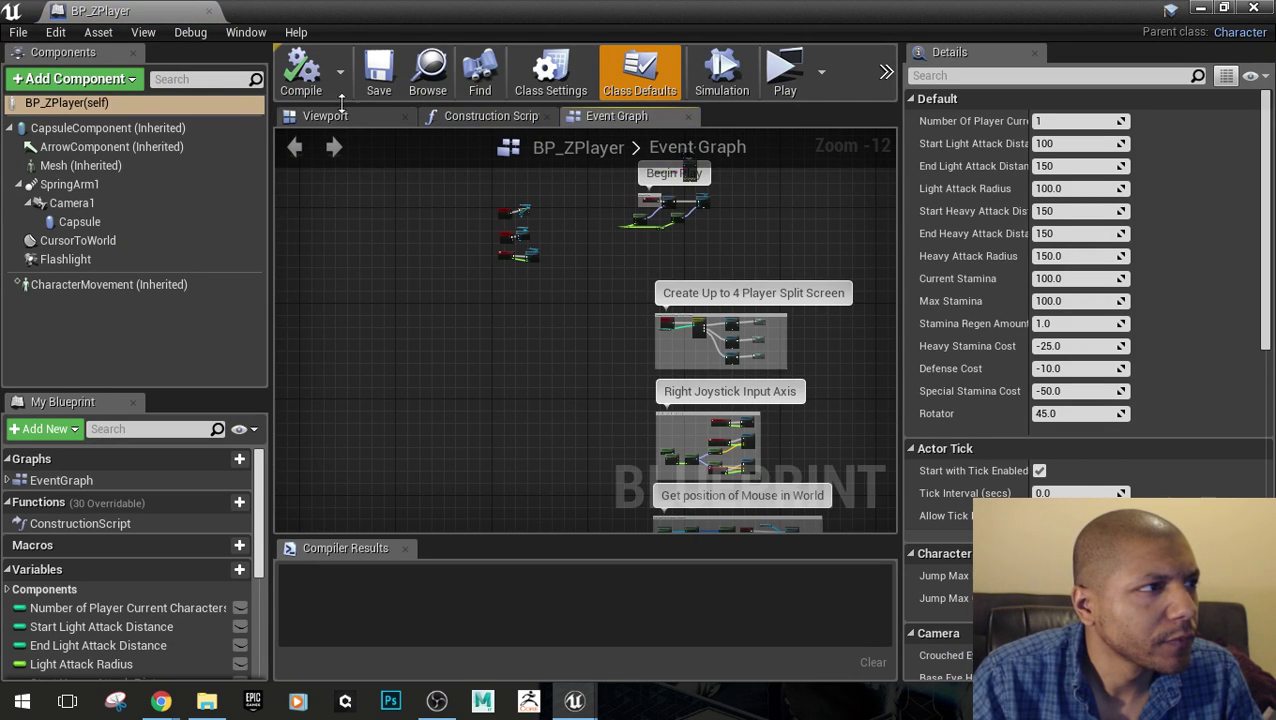
click(316, 117)
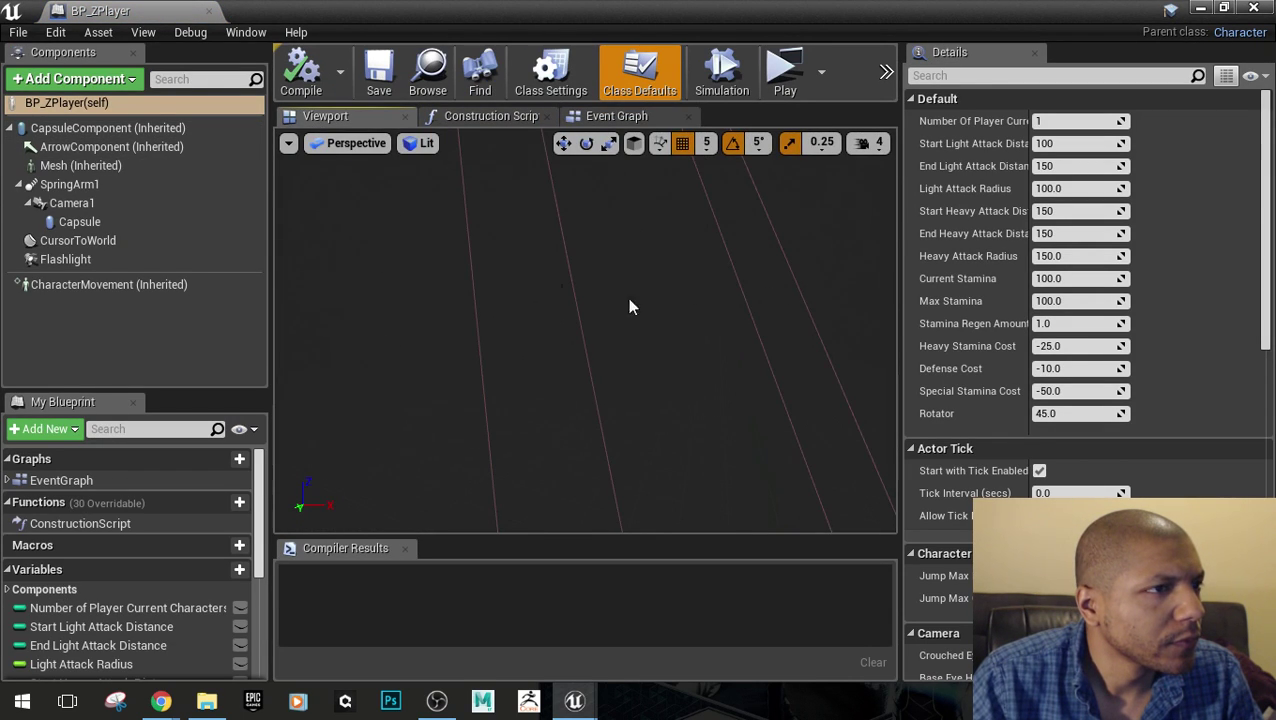
scroll(538, 295, down, 5)
middle_drag(662, 357, 517, 283)
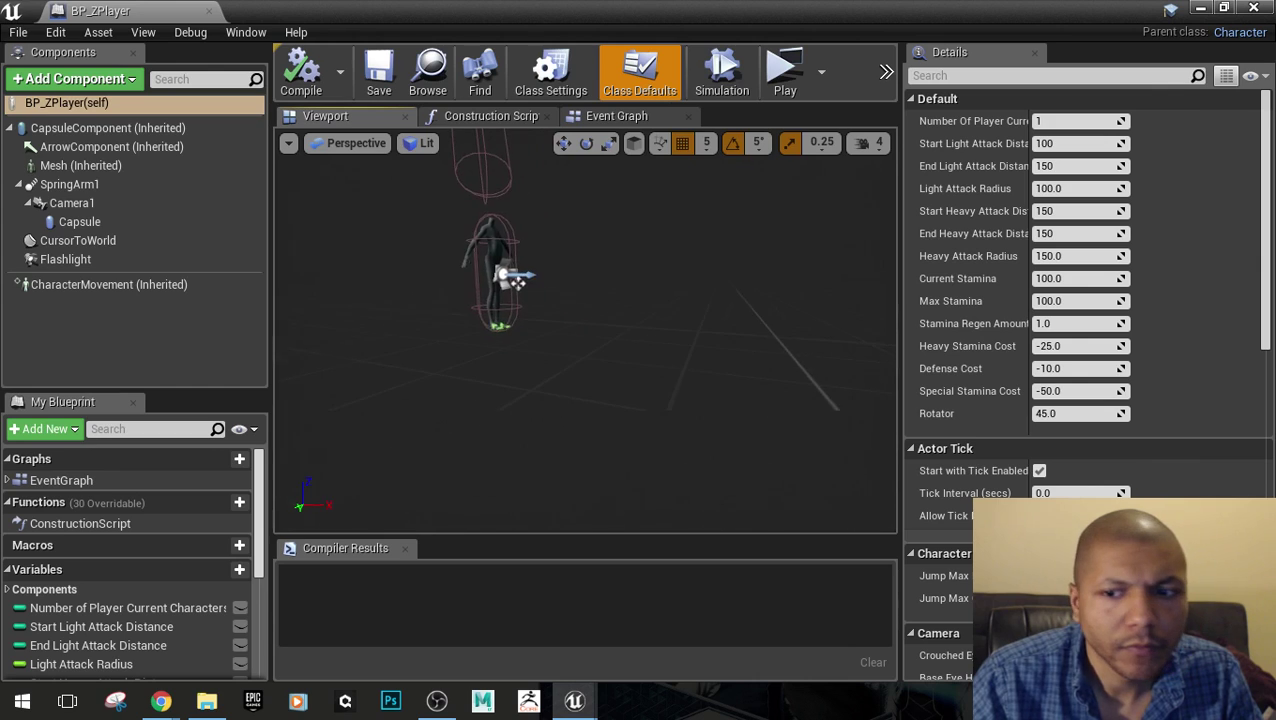
right_drag(518, 283, 632, 316)
Select the inherited Mesh component of BP_ZPlayer and move the blueprint window clear of the Character folder's assets
drag(480, 10, 752, 605)
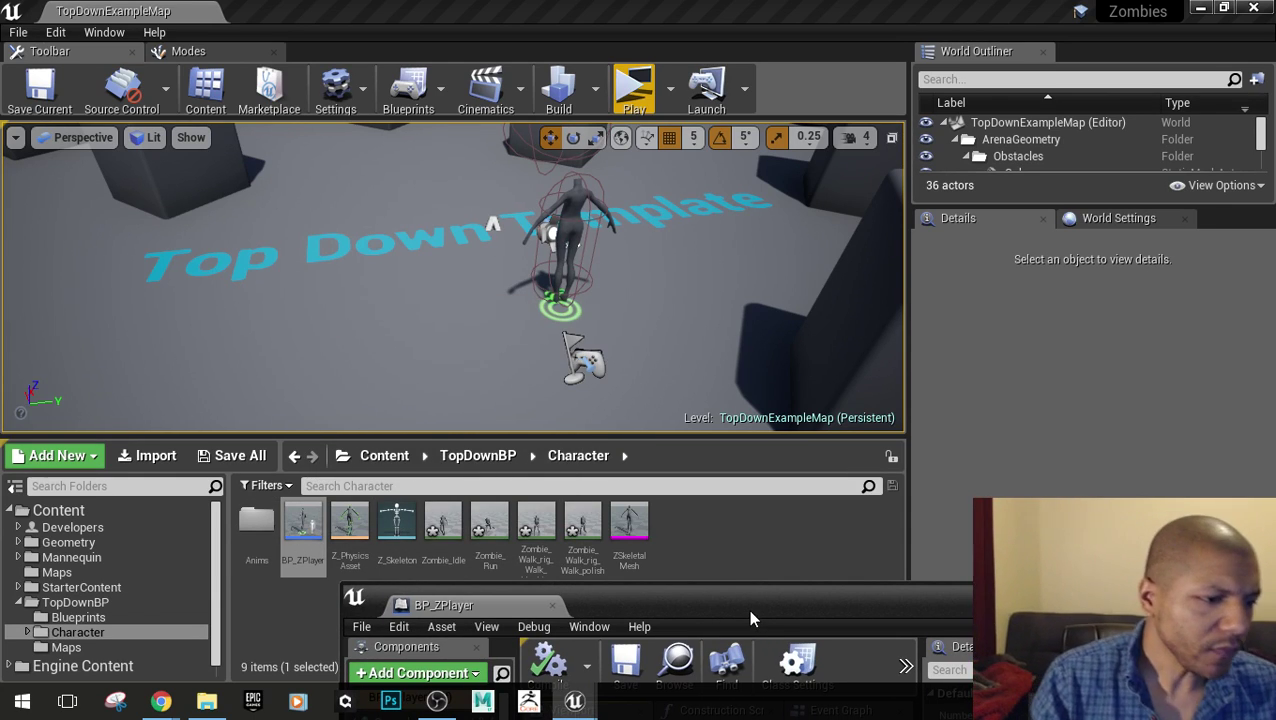
drag(748, 608, 685, 597)
double_click(615, 588)
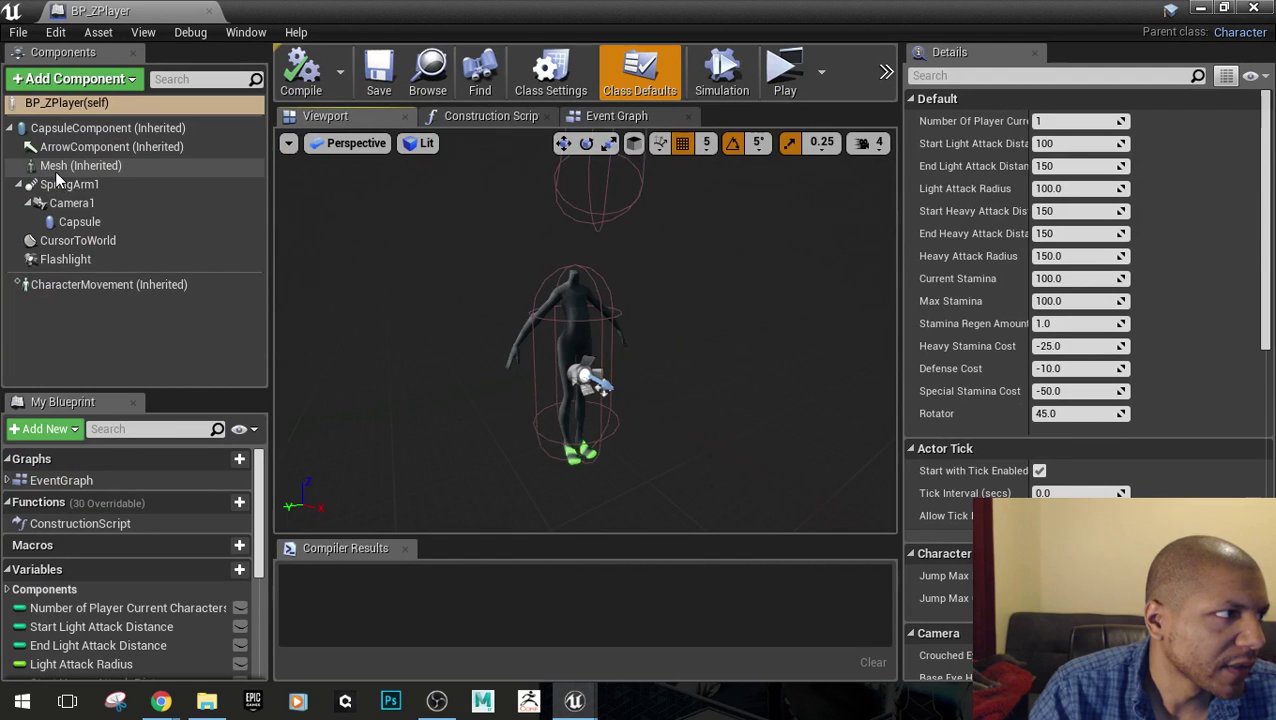
click(56, 172)
drag(280, 8, 548, 603)
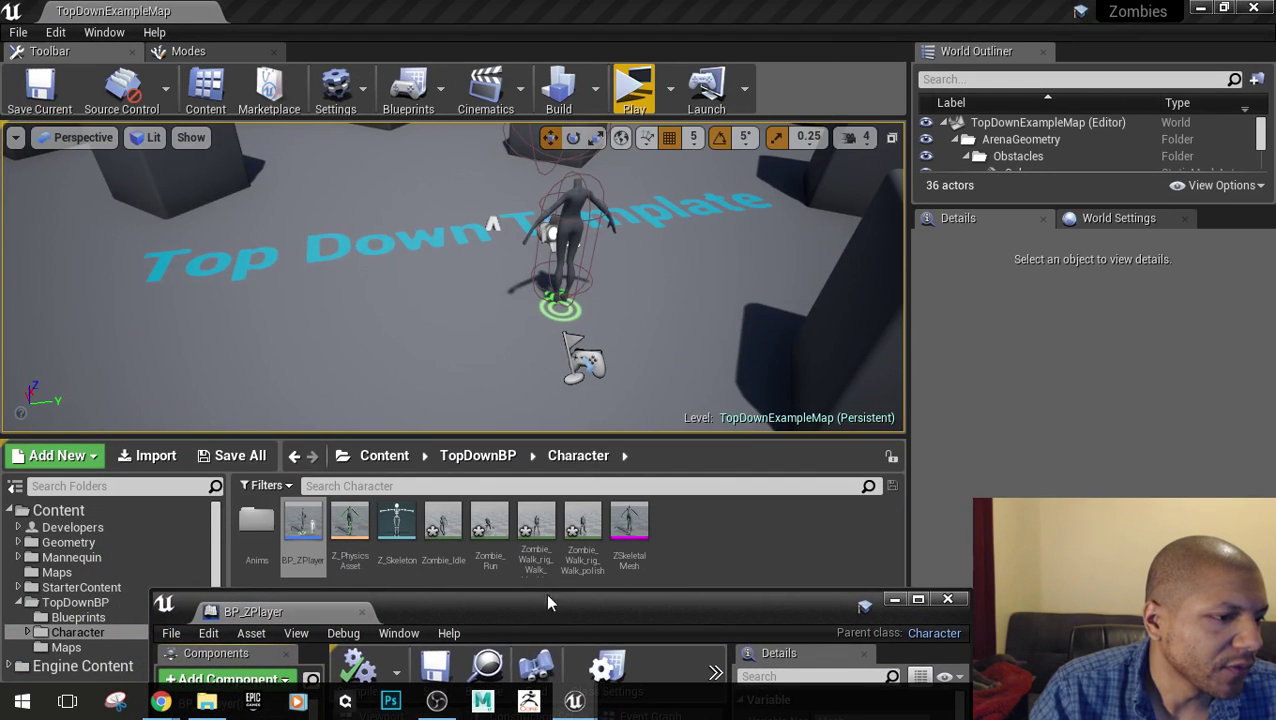
right_click(713, 537)
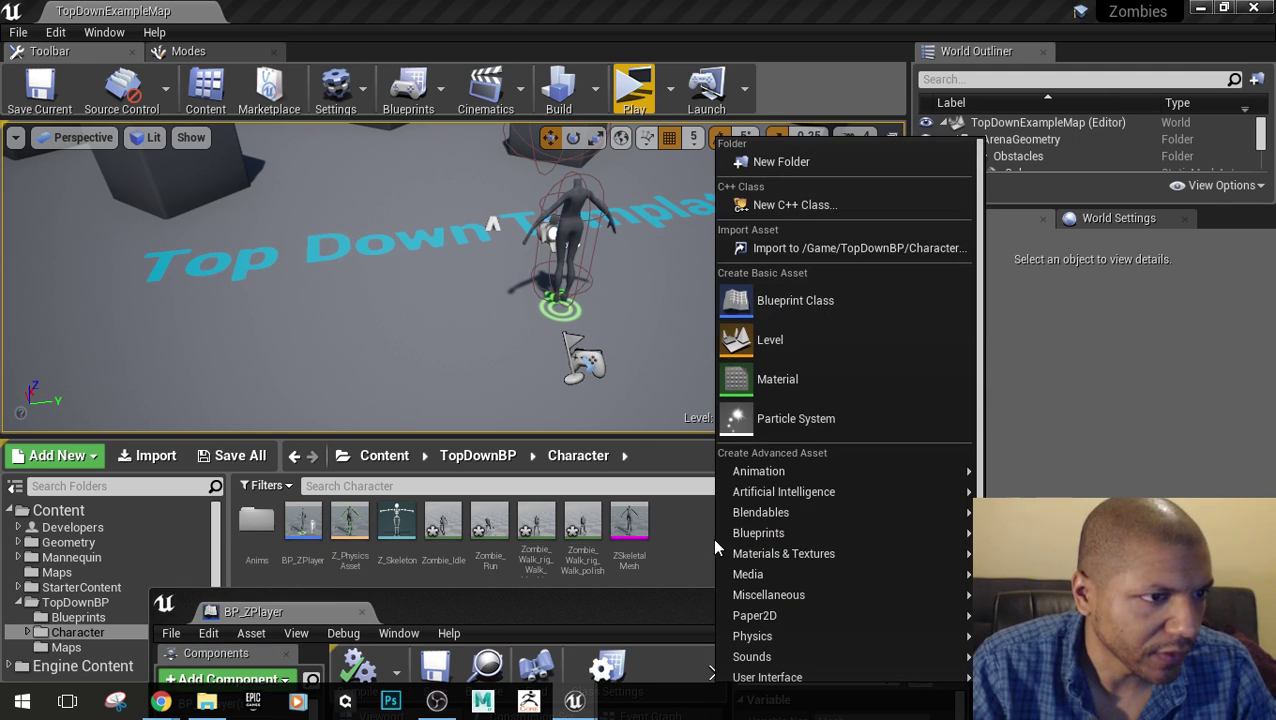
click(836, 304)
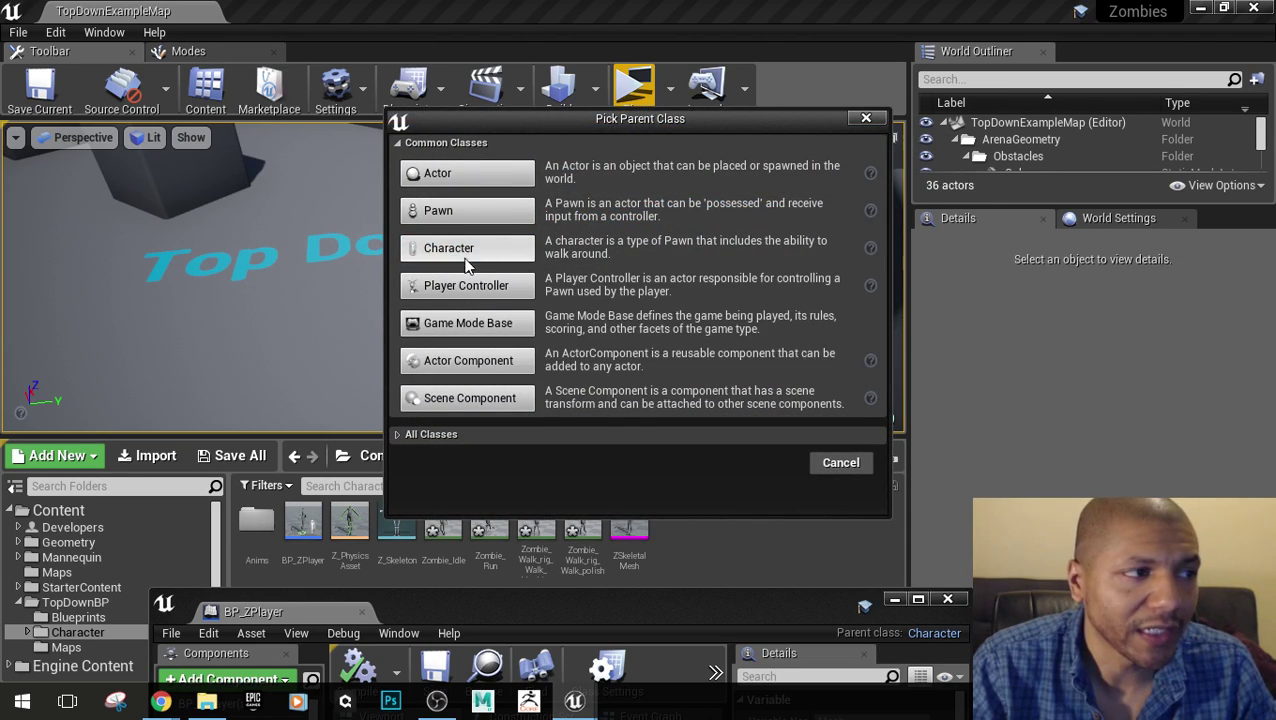
click(866, 118)
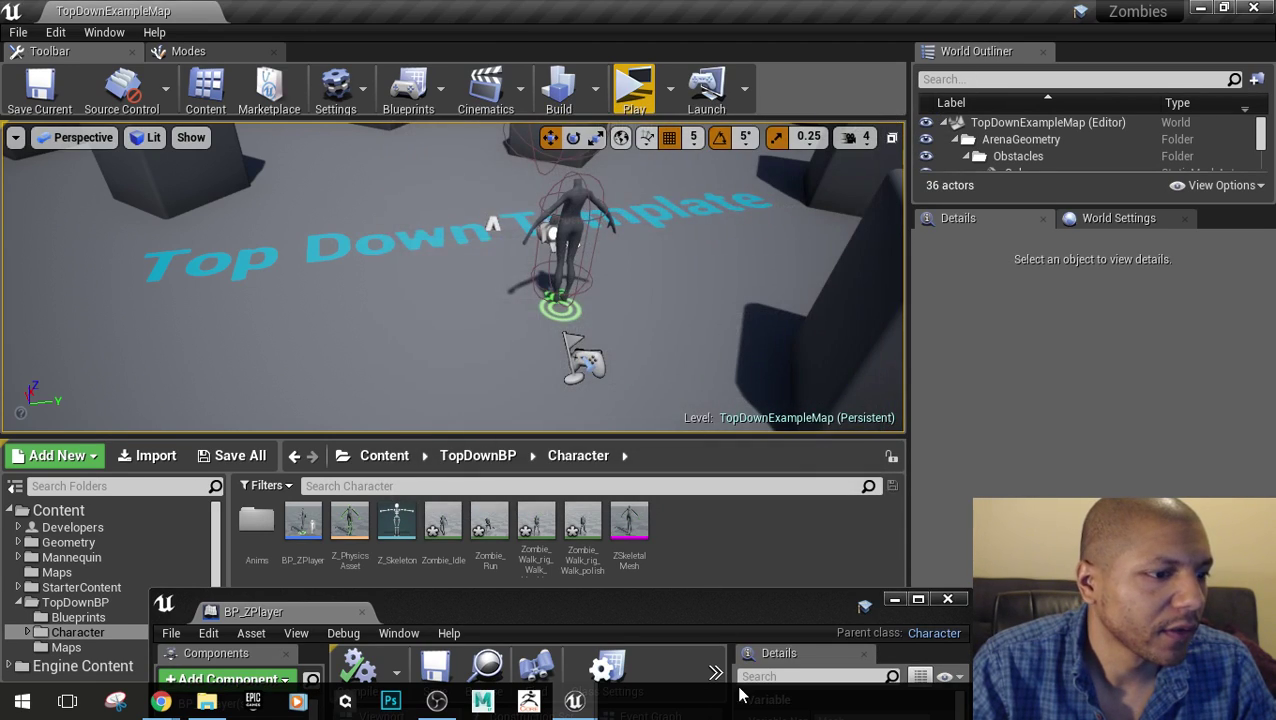
Maximise the BP_ZPlayer editor and examine its inherited Mesh component from the side
double_click(742, 604)
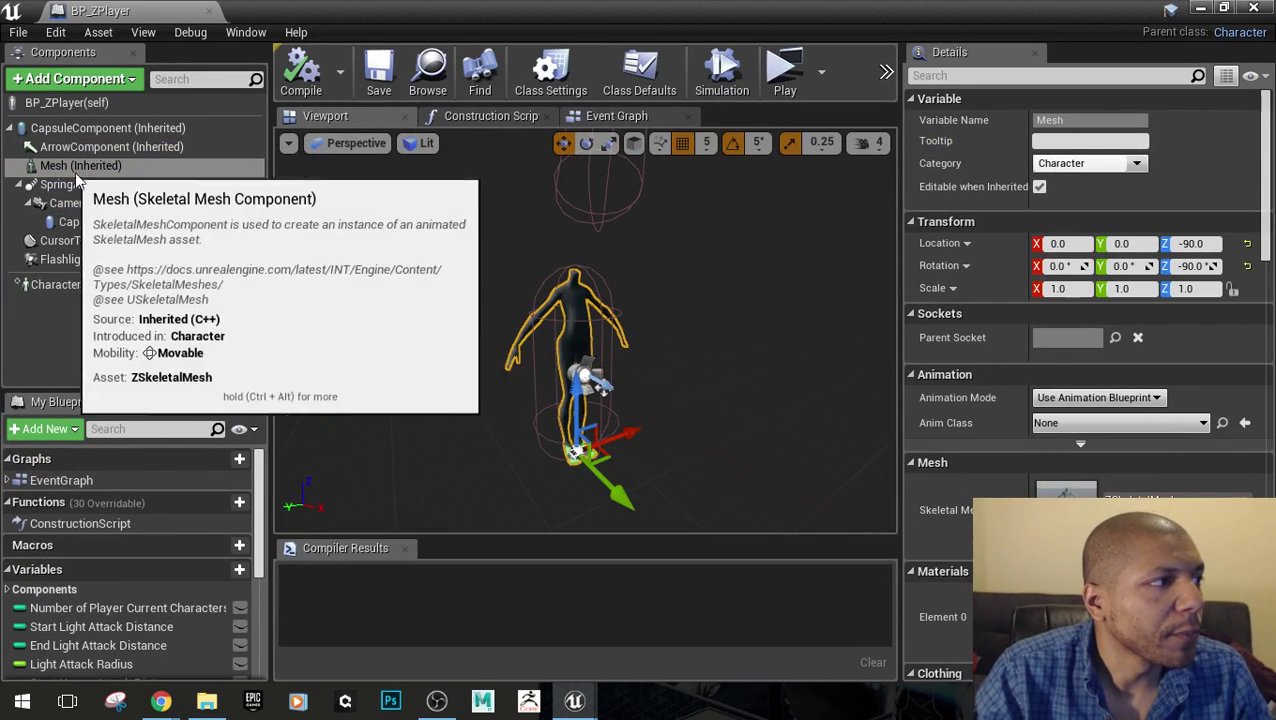
click(70, 168)
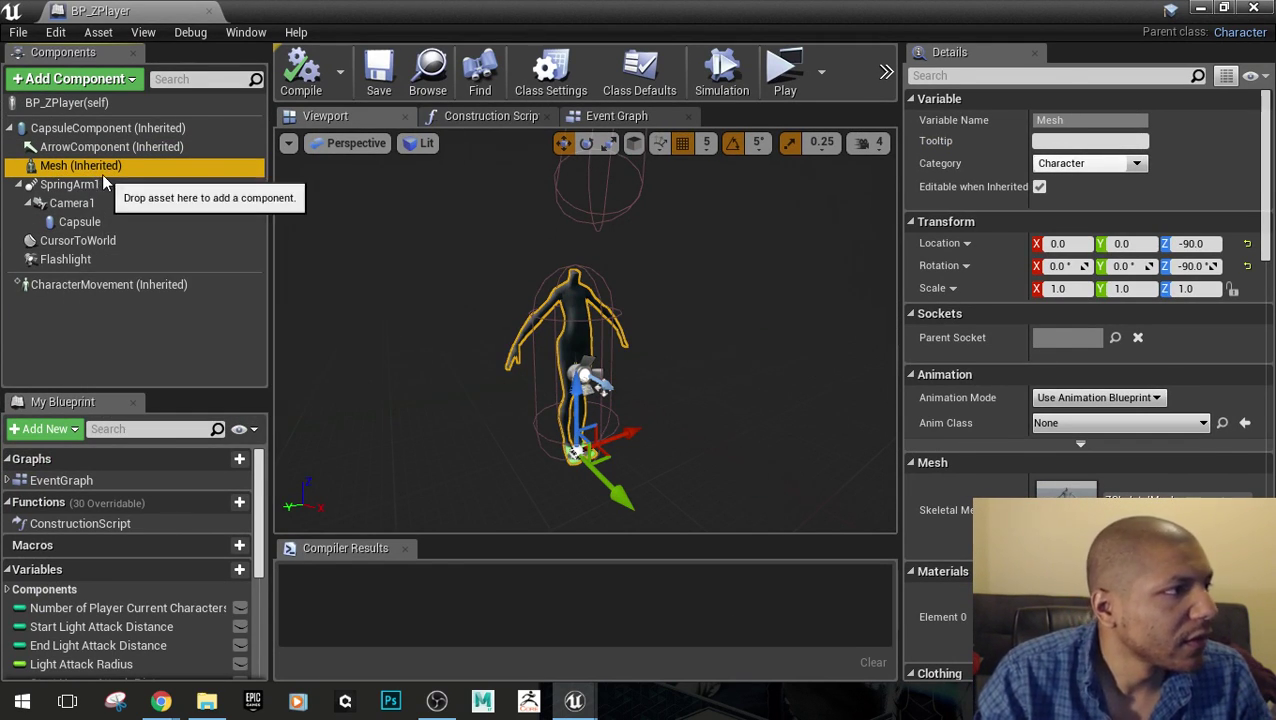
drag(357, 345, 378, 385)
right_drag(560, 350, 535, 385)
drag(535, 385, 555, 410)
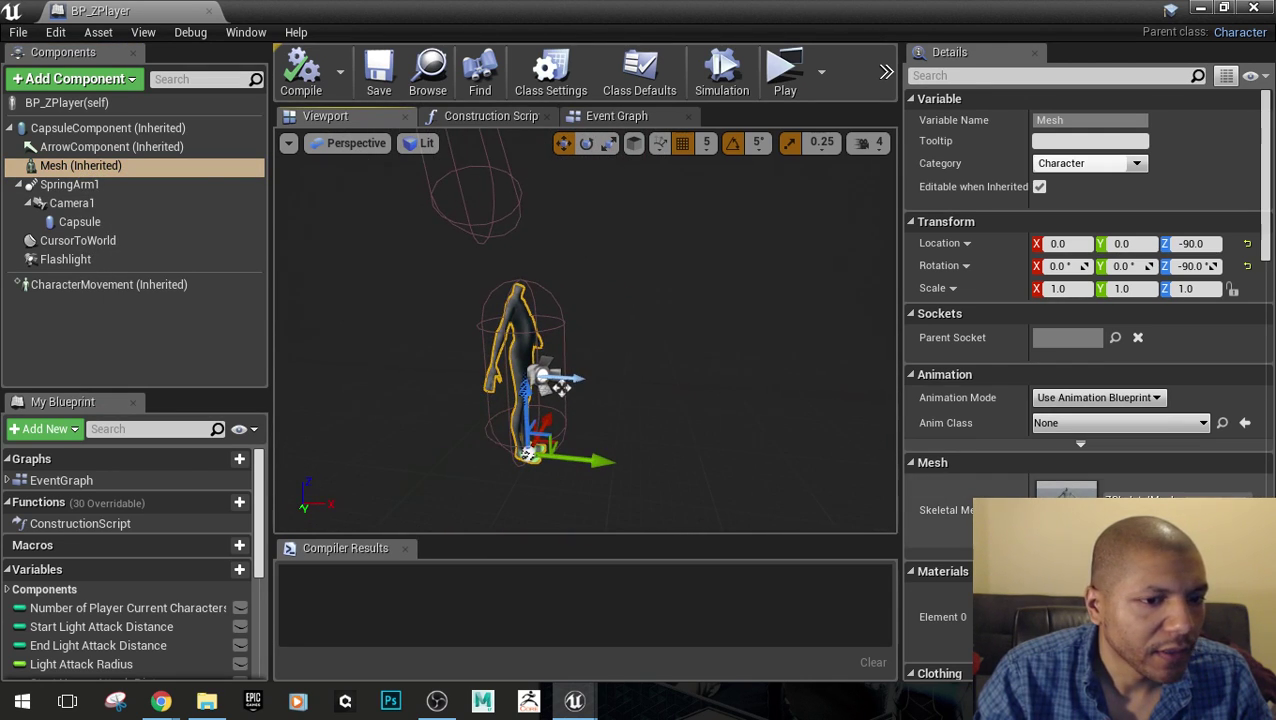
drag(408, 9, 613, 649)
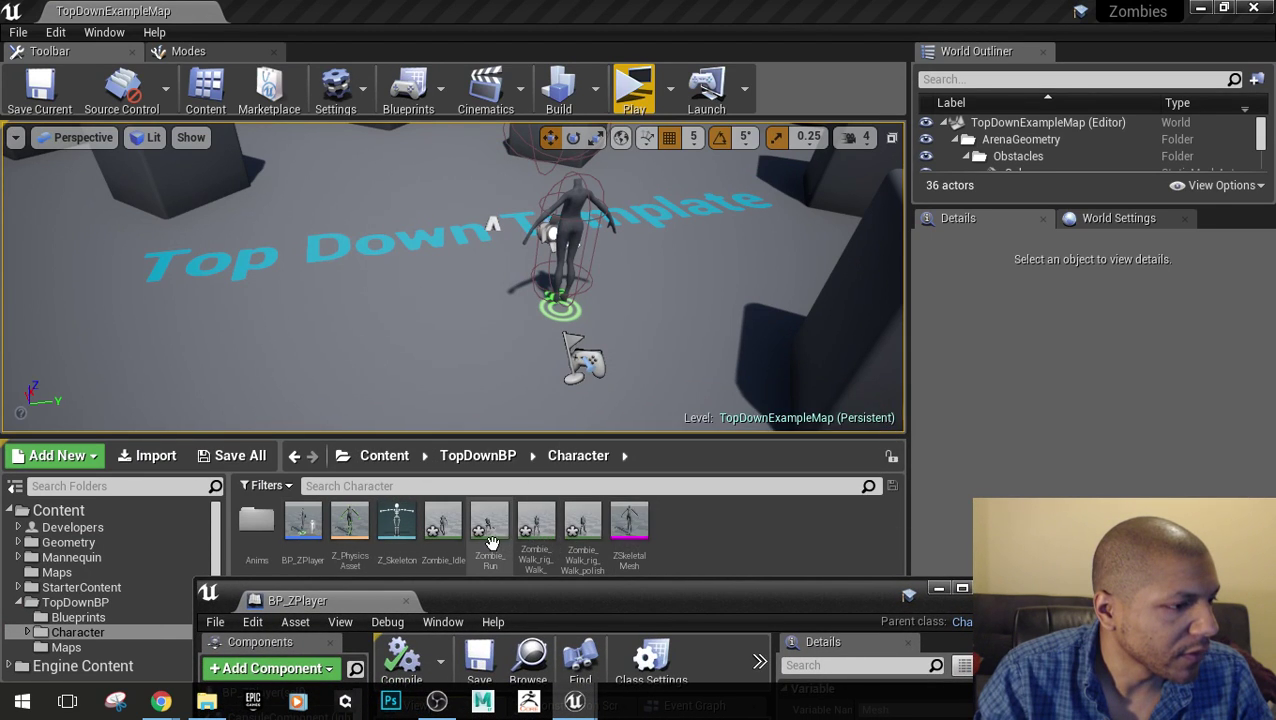
mouse_move(514, 604)
mouse_down()
mouse_move(532, 632)
mouse_move(526, 596)
mouse_move(524, 616)
mouse_up()
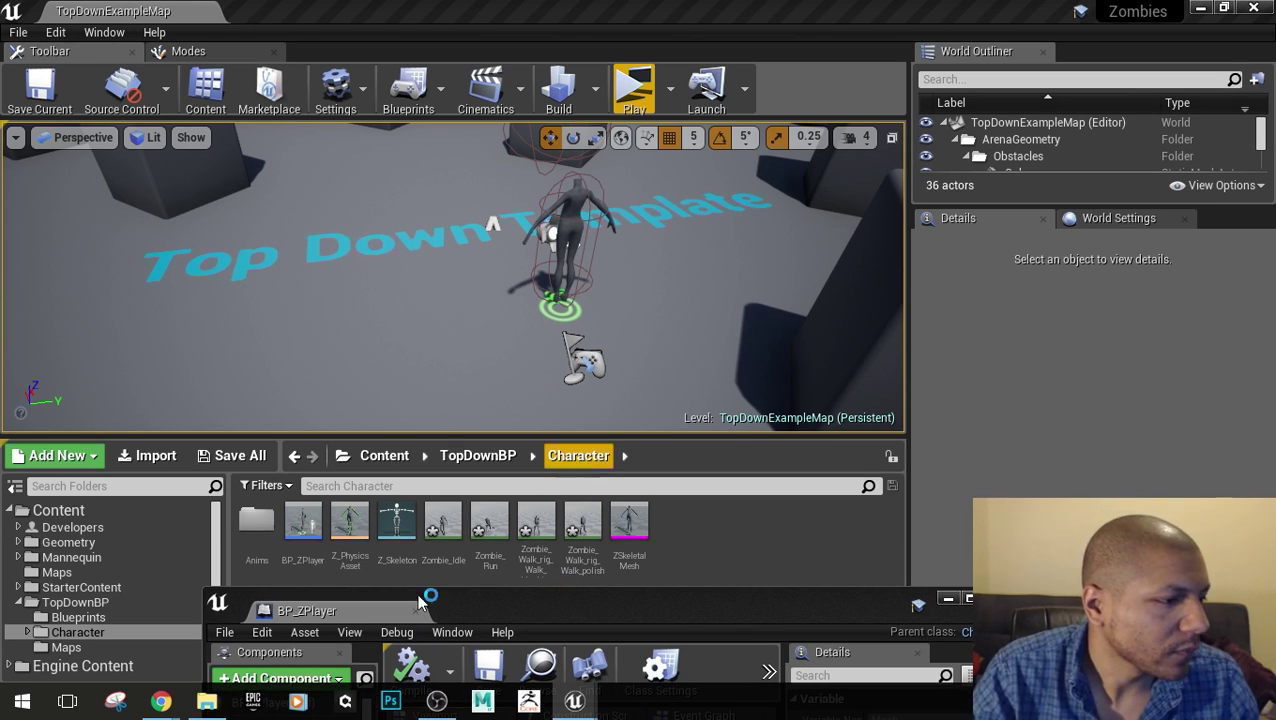
click(443, 545)
click(253, 701)
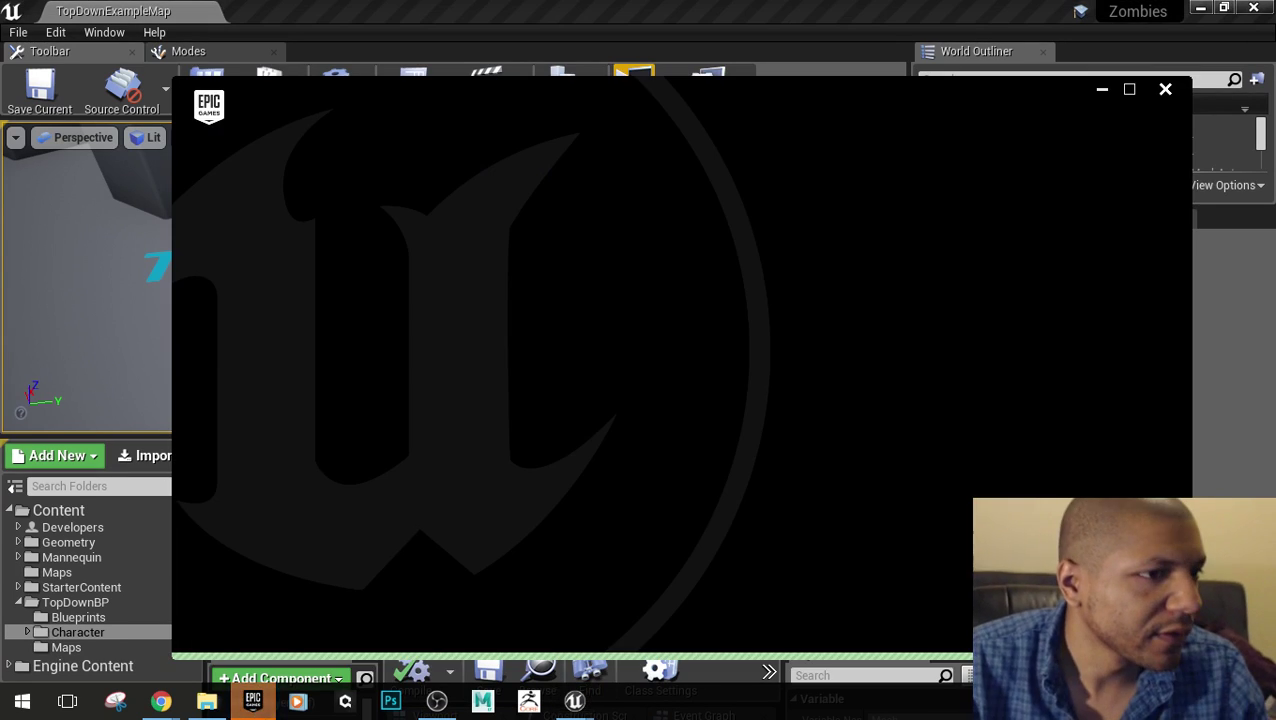
click(721, 665)
drag(626, 609, 639, 623)
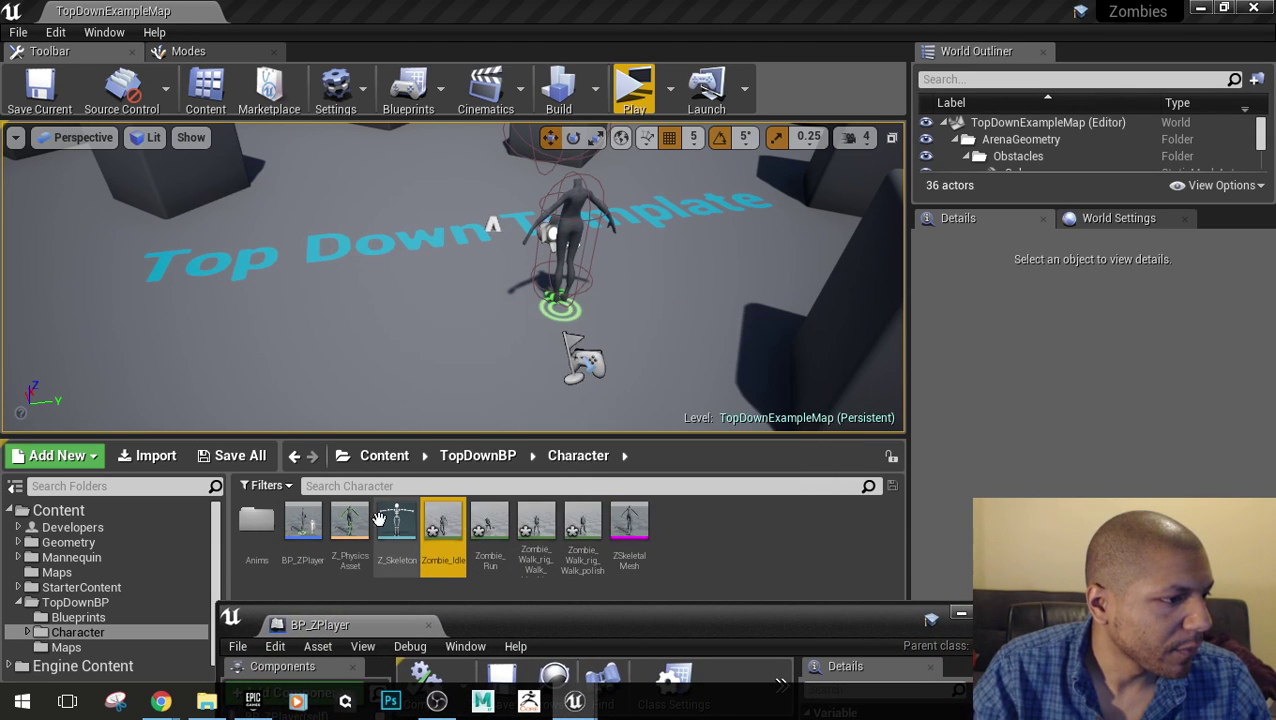
Select ZSkeletalMesh in the Character folder, then bring the BP_ZPlayer window over the level view and make it taller
click(630, 527)
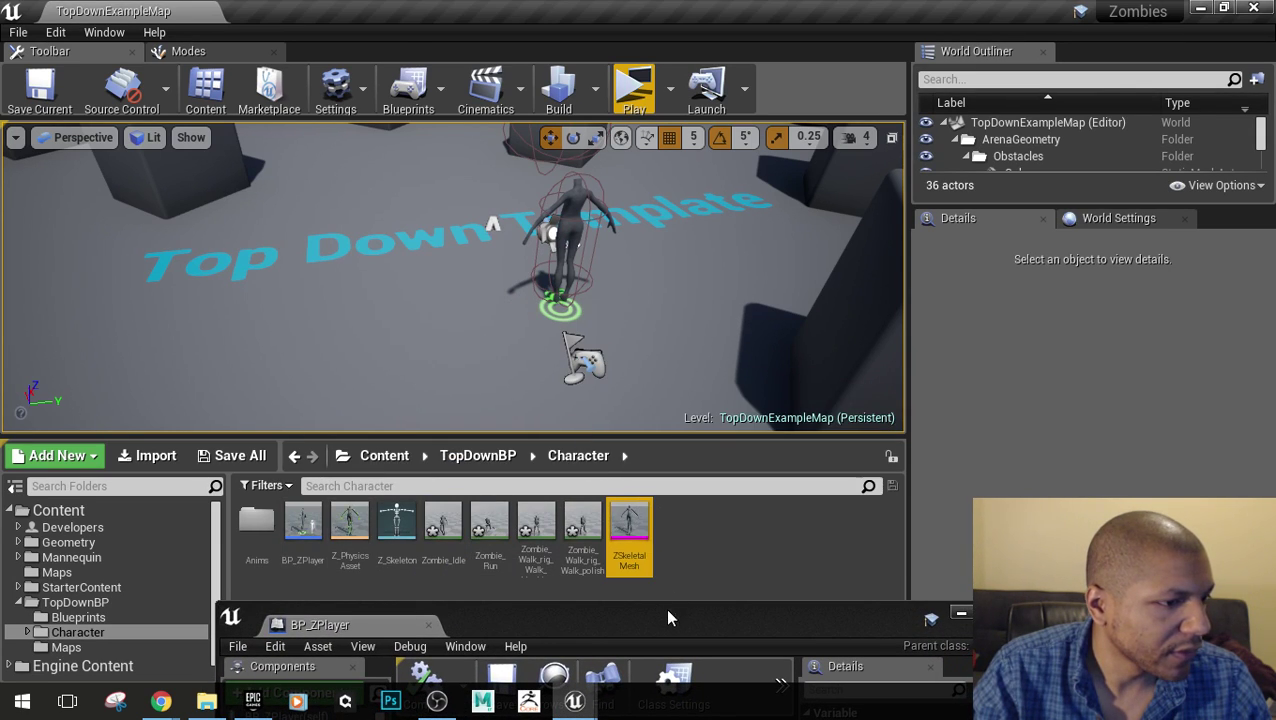
drag(665, 612, 647, 562)
drag(747, 560, 490, 152)
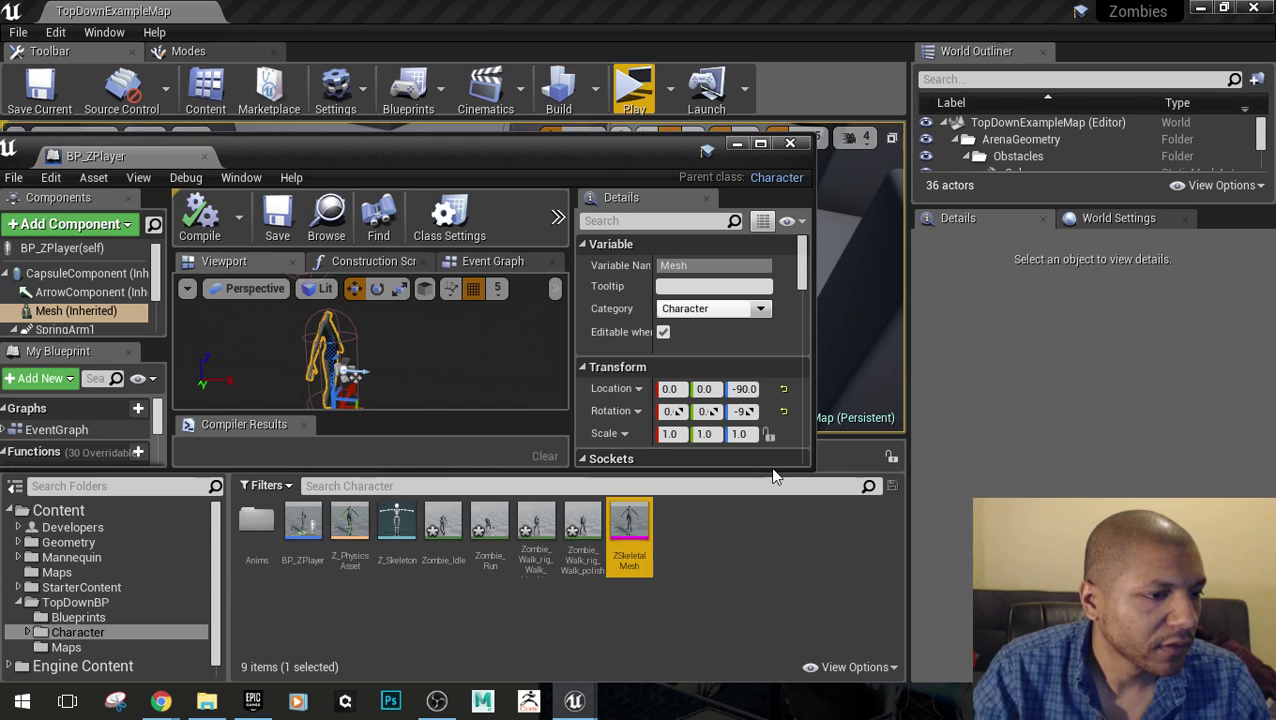
drag(772, 470, 770, 655)
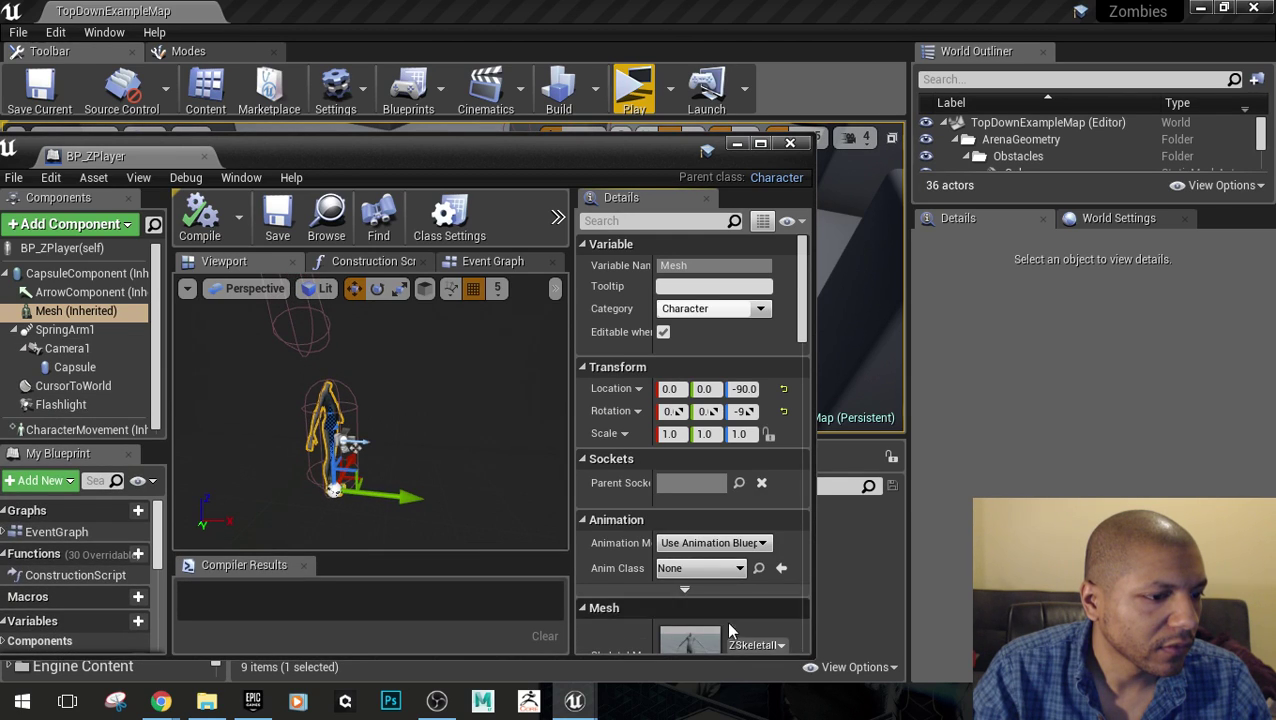
Examine the skeletal mesh assets available for BP_ZPlayer's Mesh component, leaving ZSkeletalMesh assigned
scroll(732, 628, down, 2)
click(744, 593)
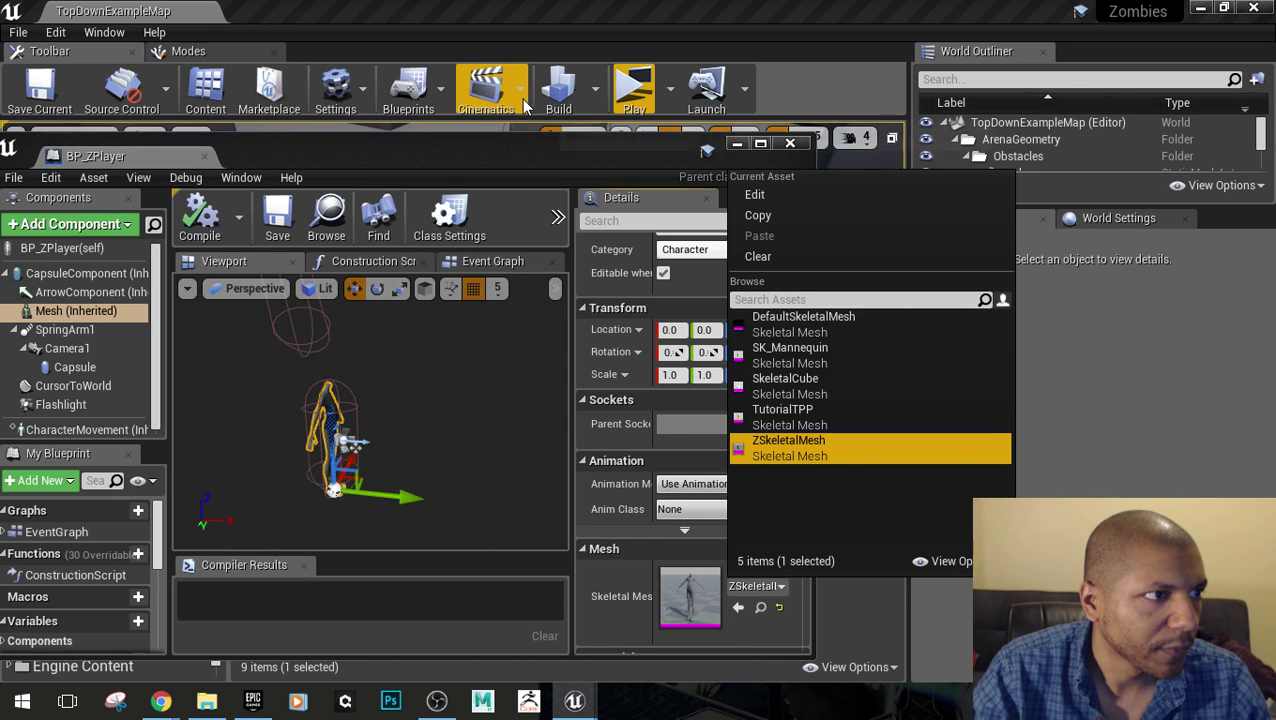
drag(522, 155, 710, 130)
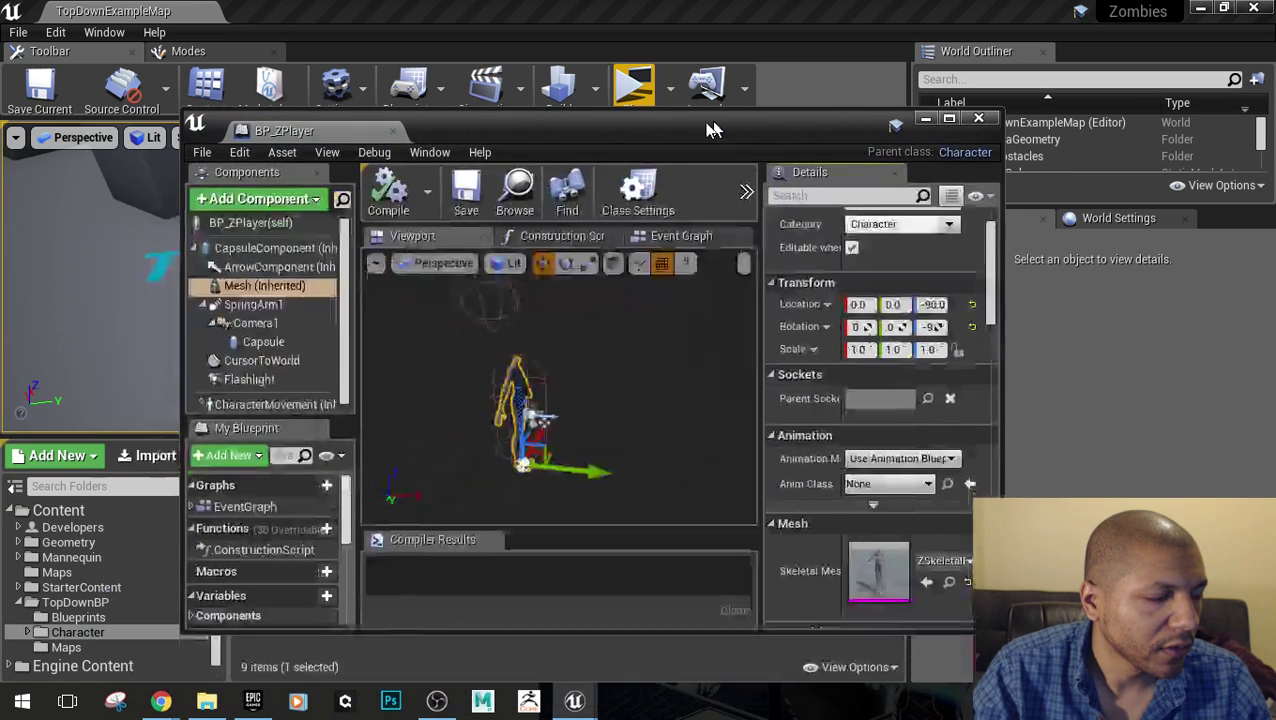
Switch to the Epic Games Launcher and search the Marketplace for mixamo
click(253, 701)
click(295, 387)
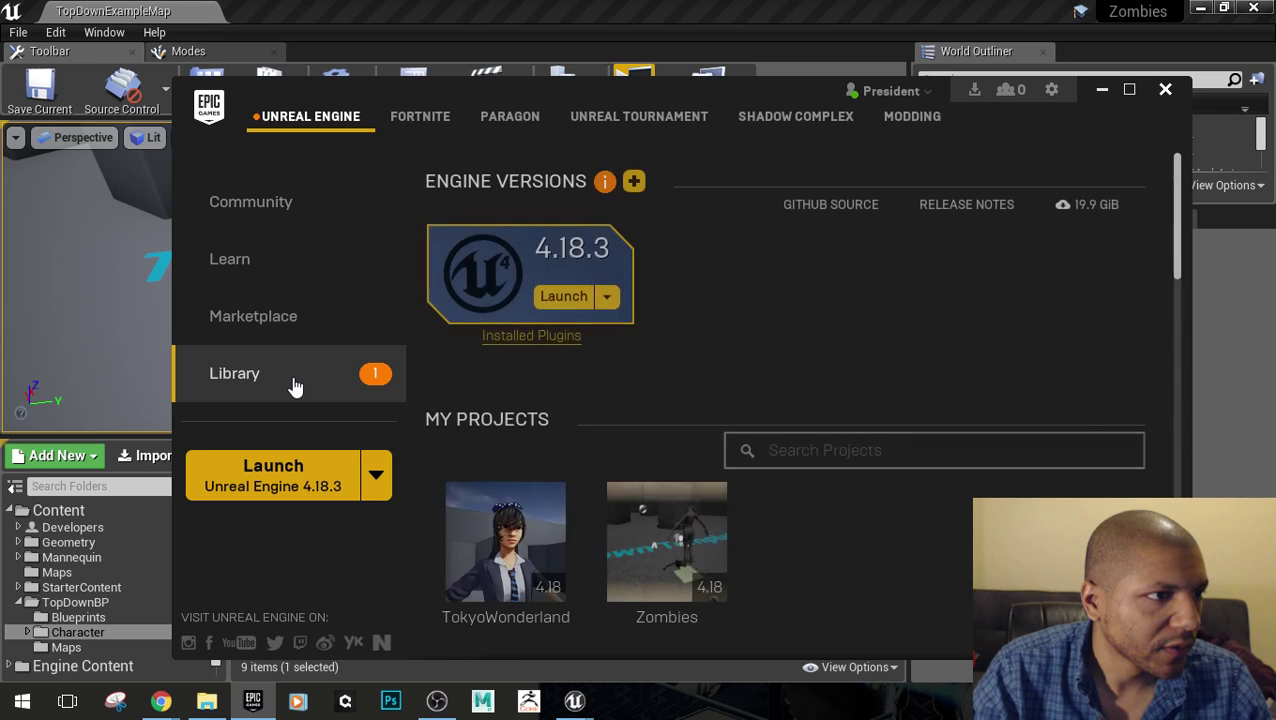
click(604, 190)
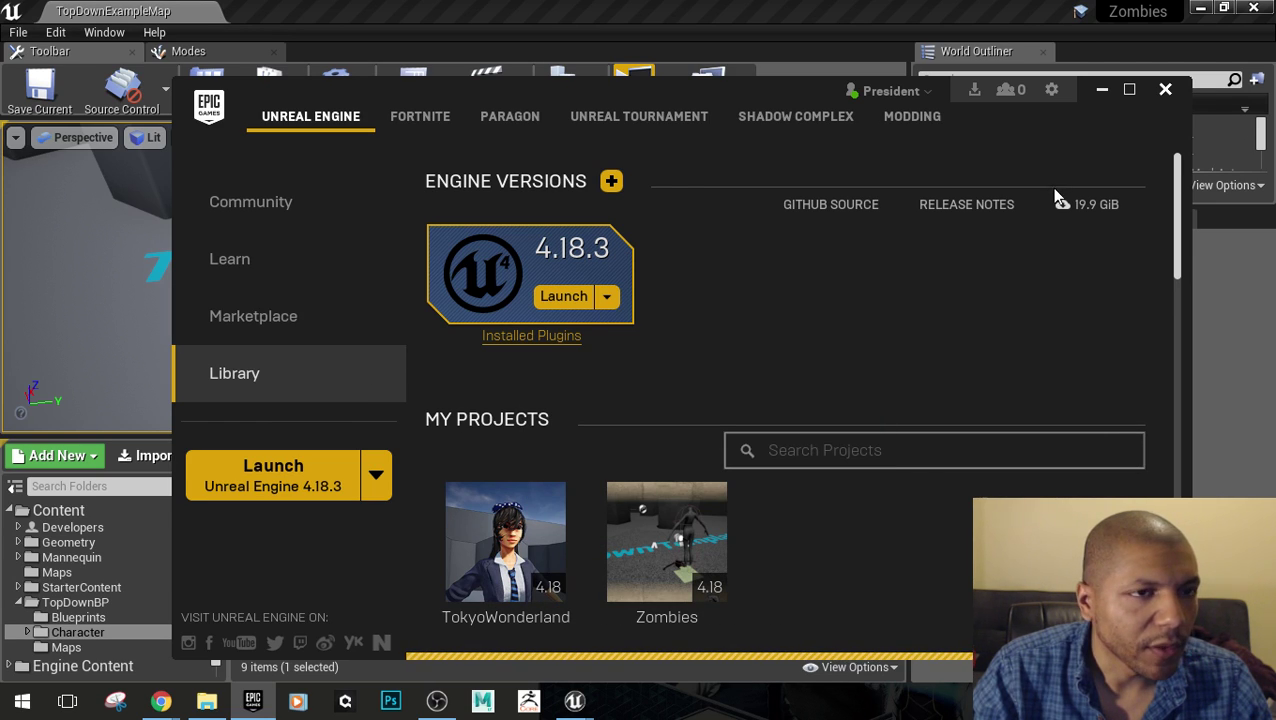
click(312, 318)
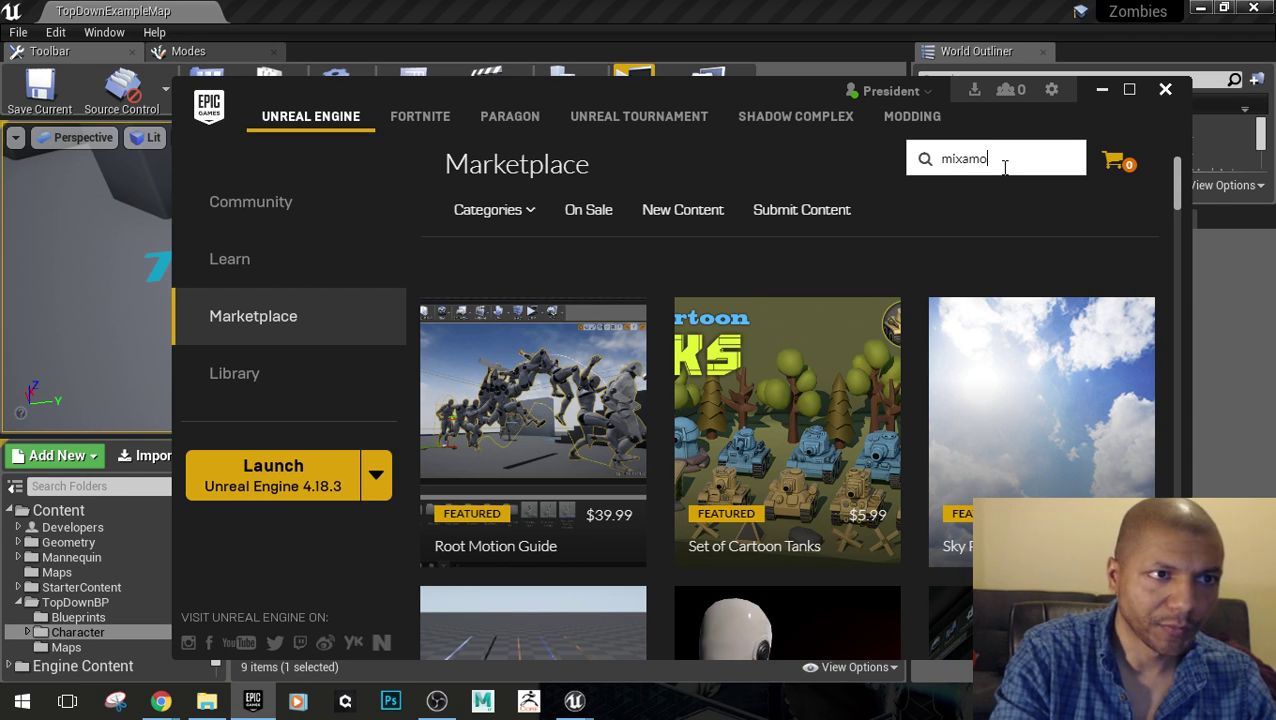
key(Return)
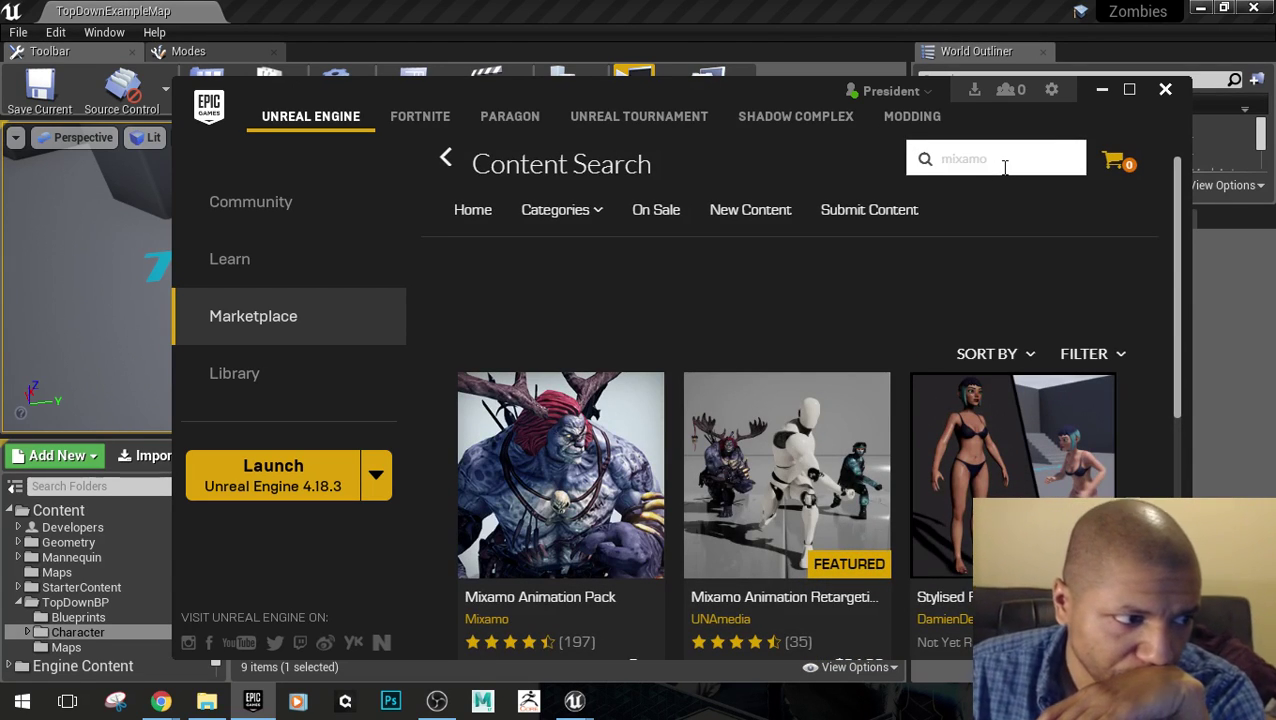
Open the Mixamo Animation Pack from the search results and examine its preview images of the characters
scroll(678, 308, down, 2)
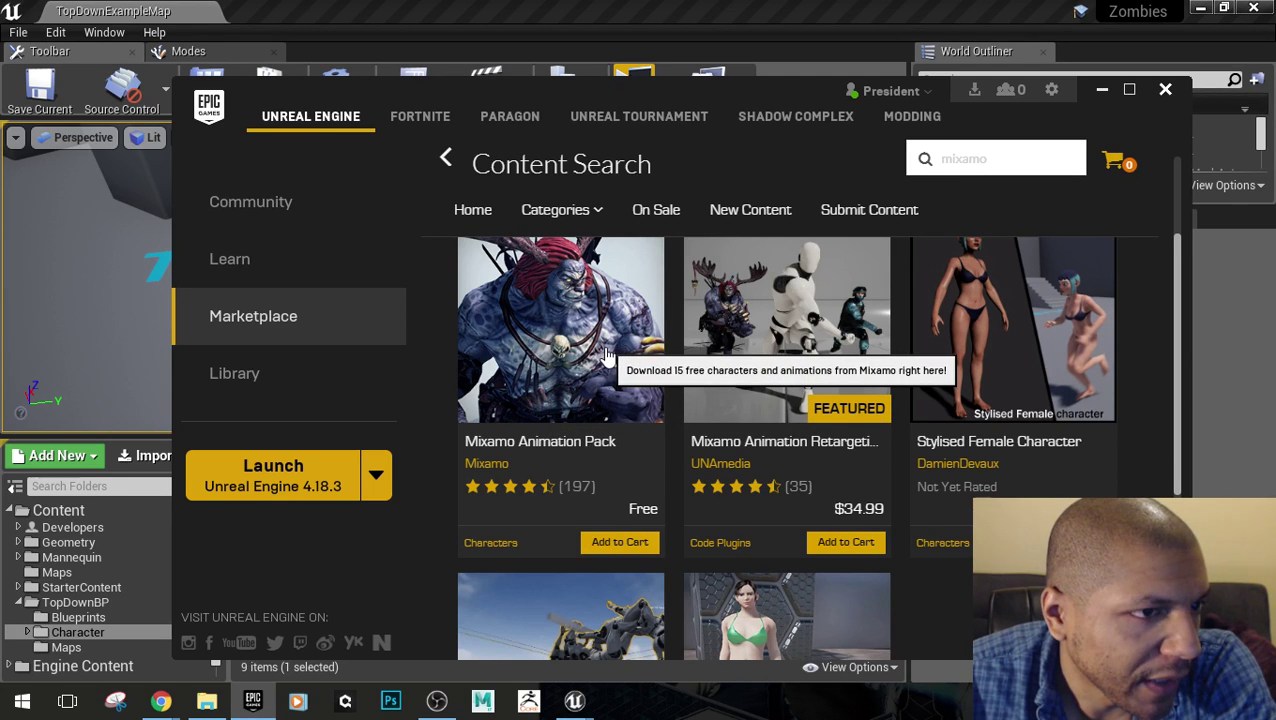
scroll(603, 346, down, 4)
scroll(606, 355, up, 4)
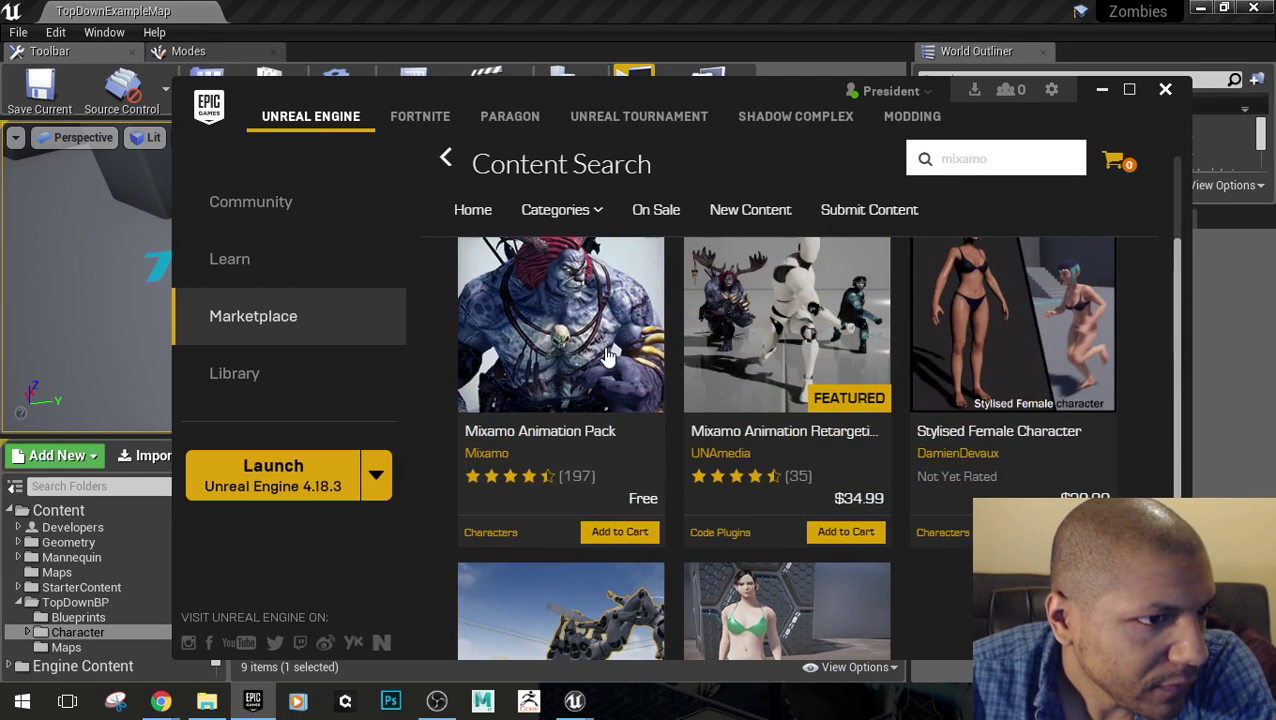
scroll(588, 416, up, 1)
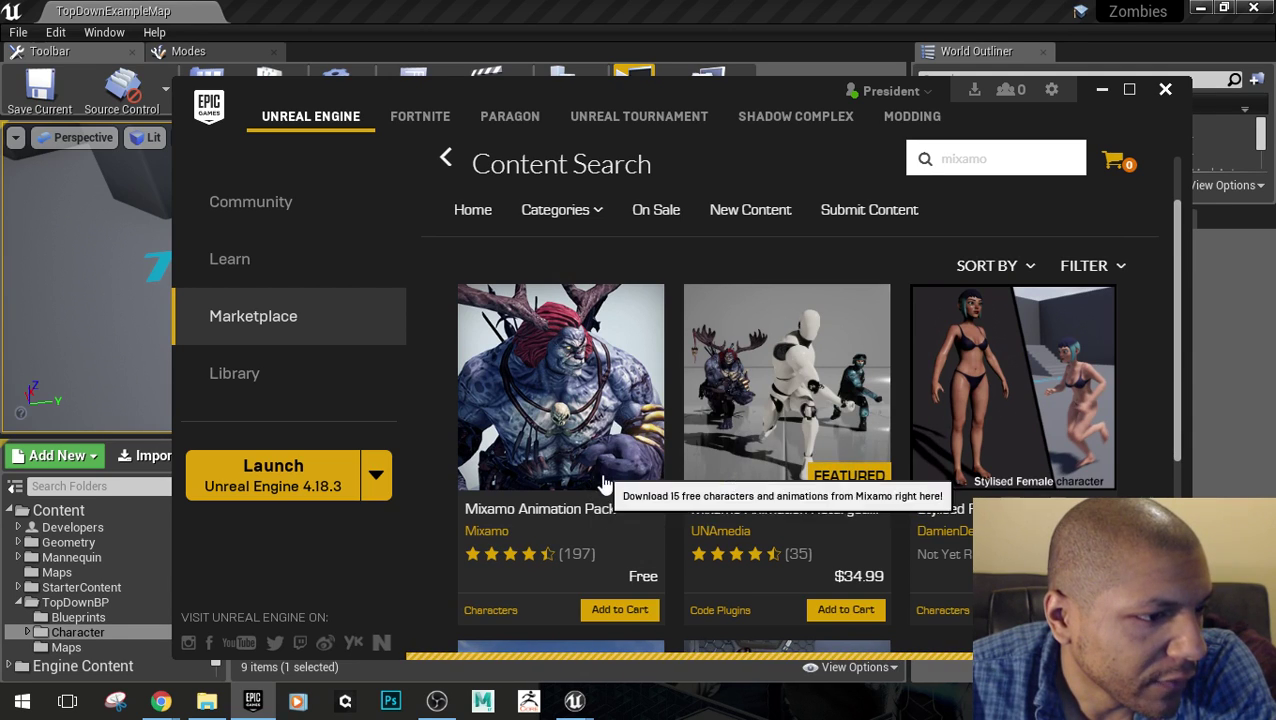
click(556, 572)
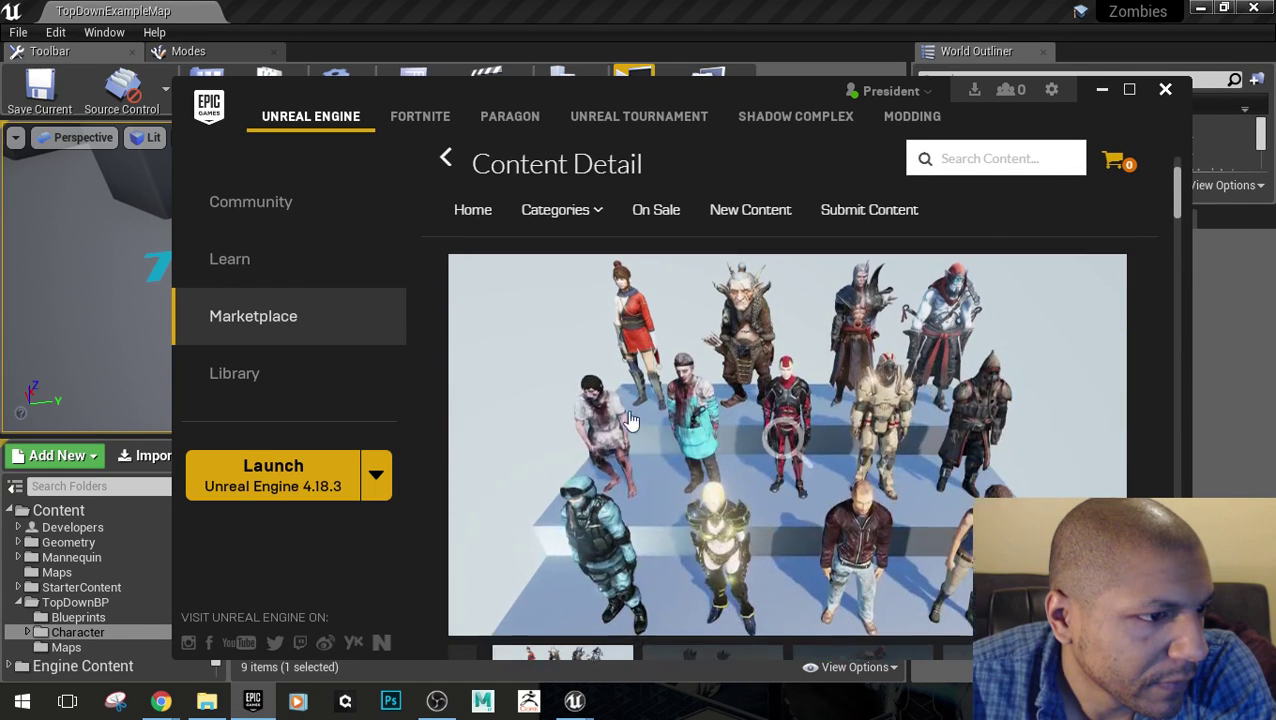
scroll(590, 330, down, 3)
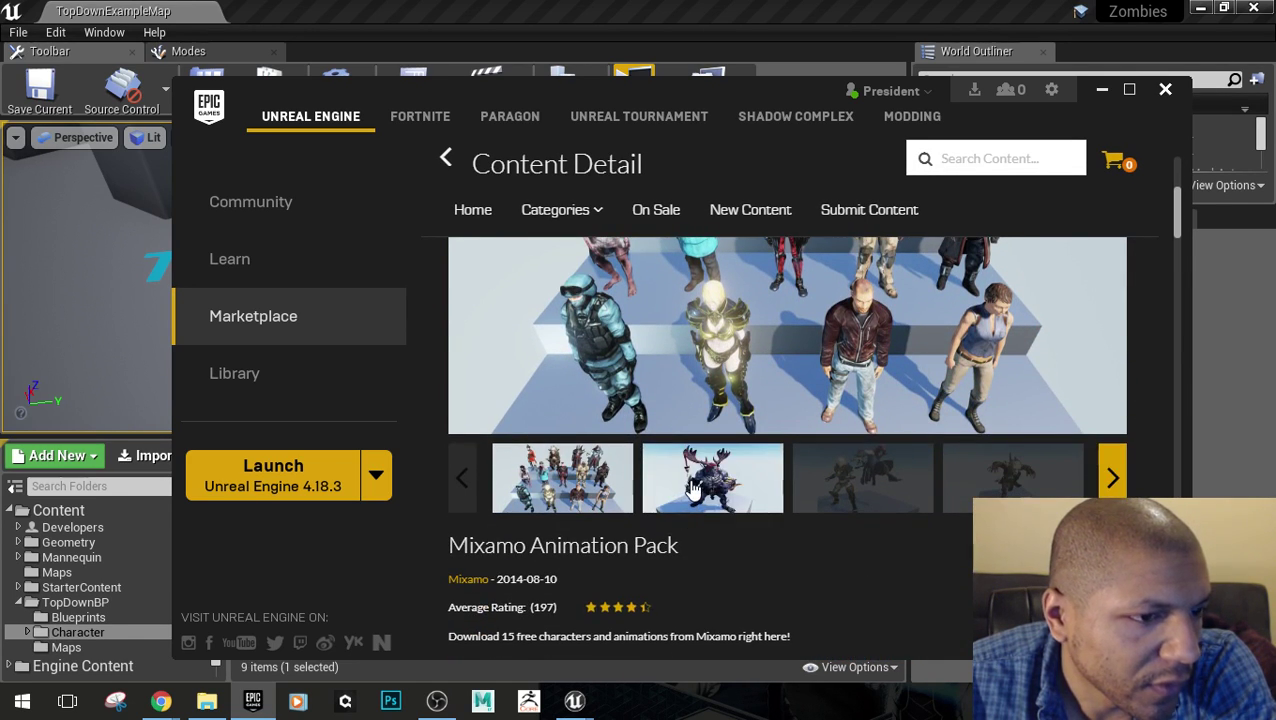
click(693, 489)
click(814, 498)
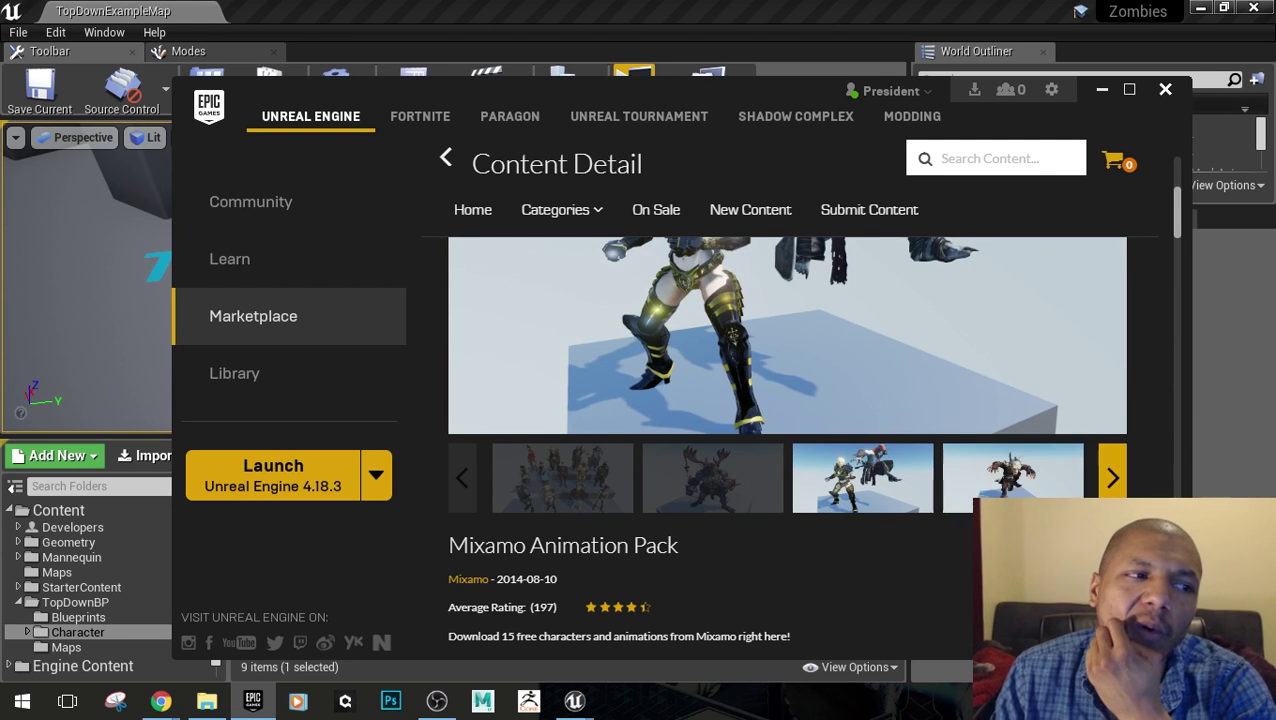
click(960, 492)
scroll(790, 515, down, 1)
scroll(834, 535, up, 3)
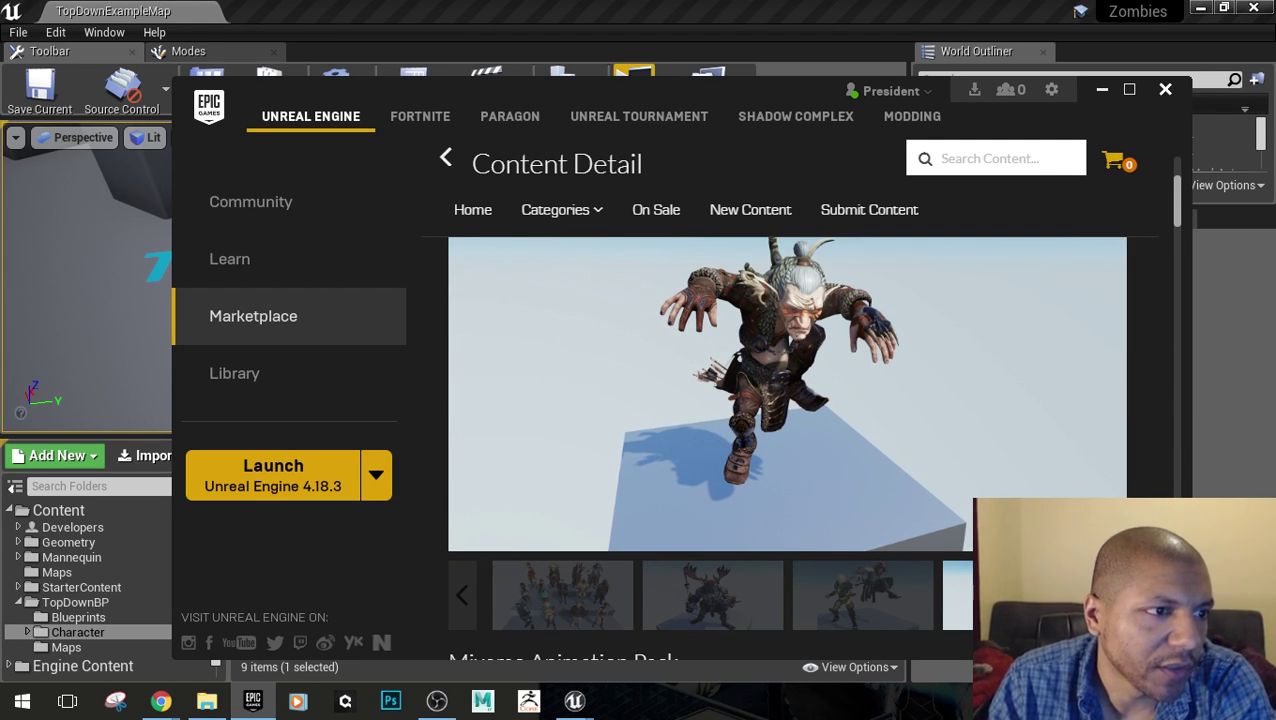
Read the Mixamo Animation Pack's description, technical details and supported engine versions, then close the launcher
scroll(728, 452, down, 10)
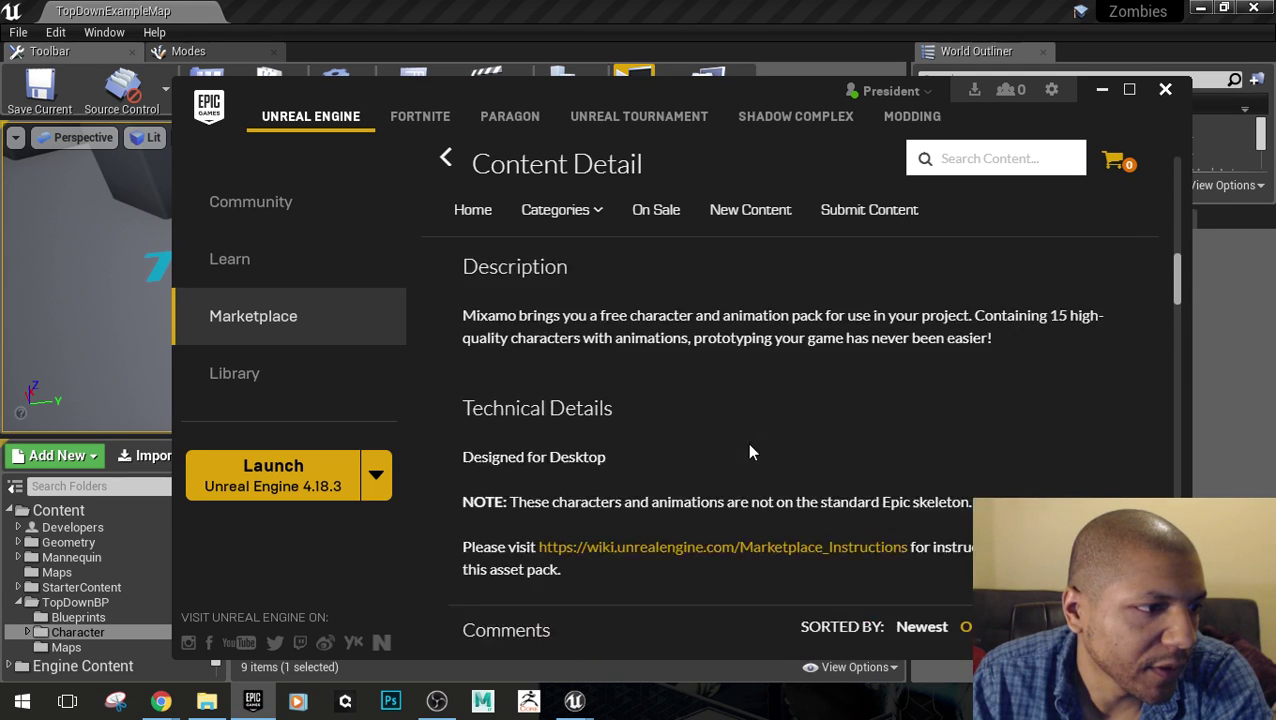
scroll(750, 452, up, 8)
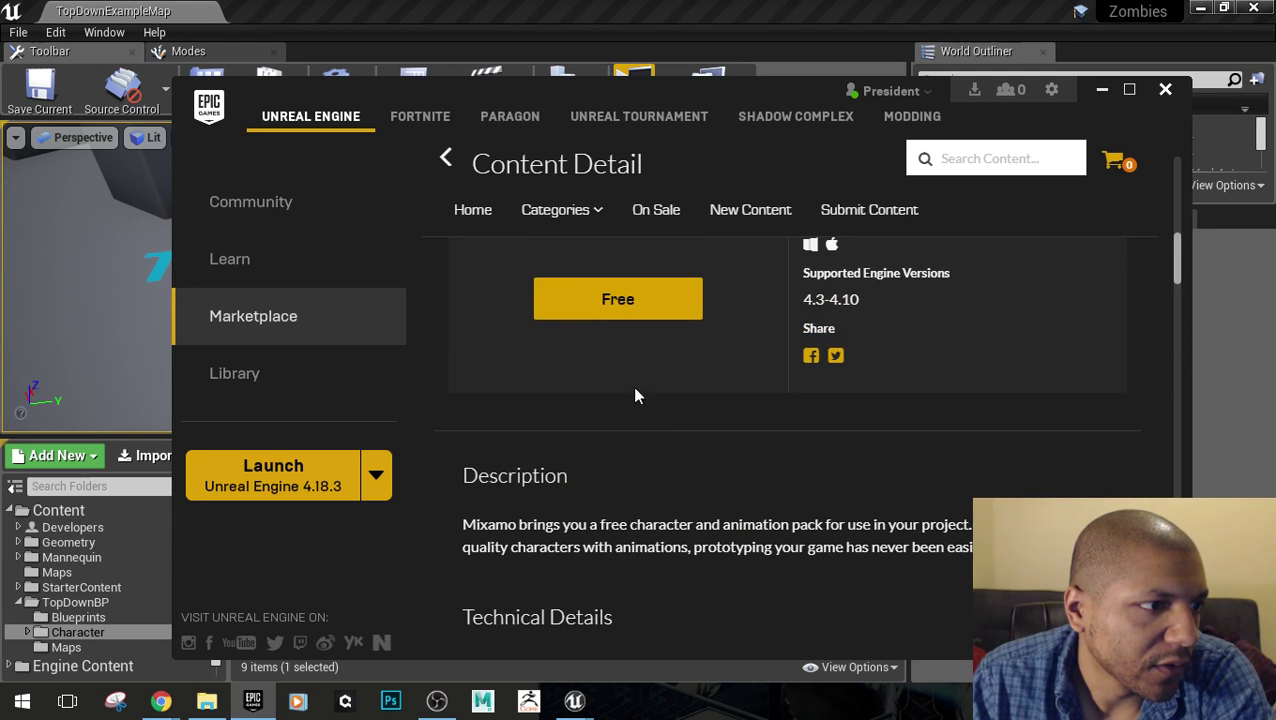
scroll(624, 520, up, 6)
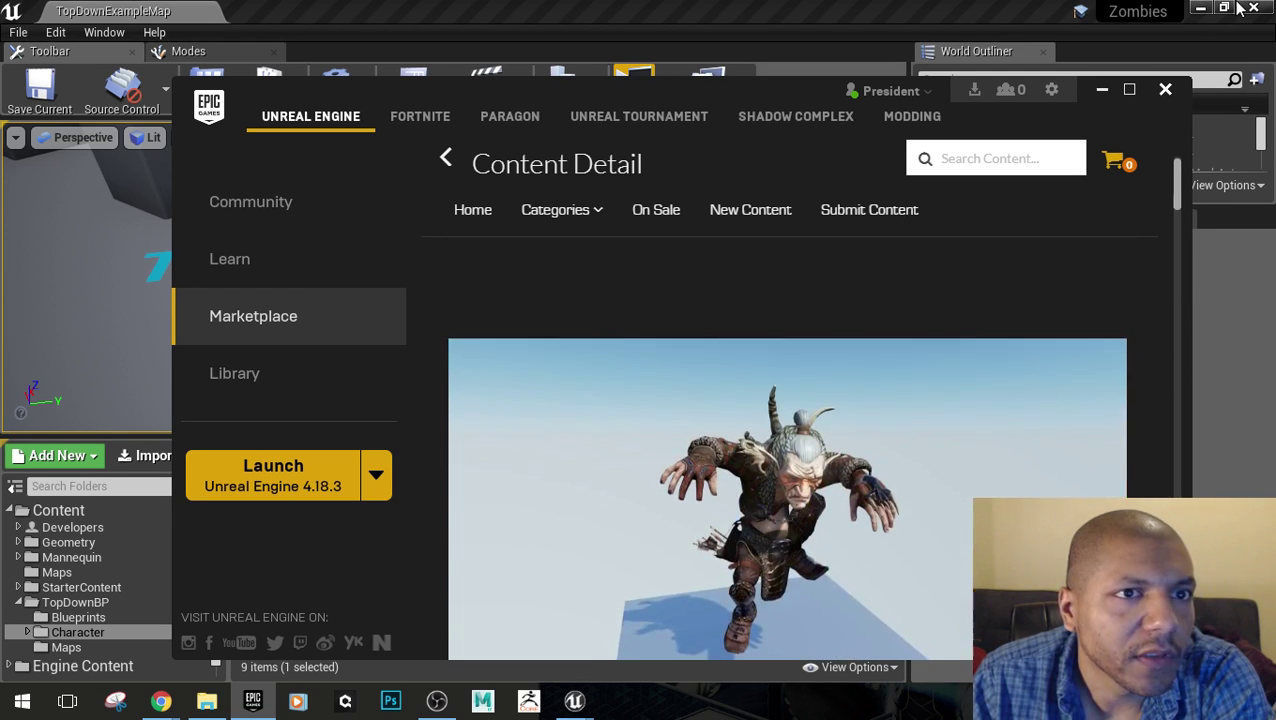
click(1166, 92)
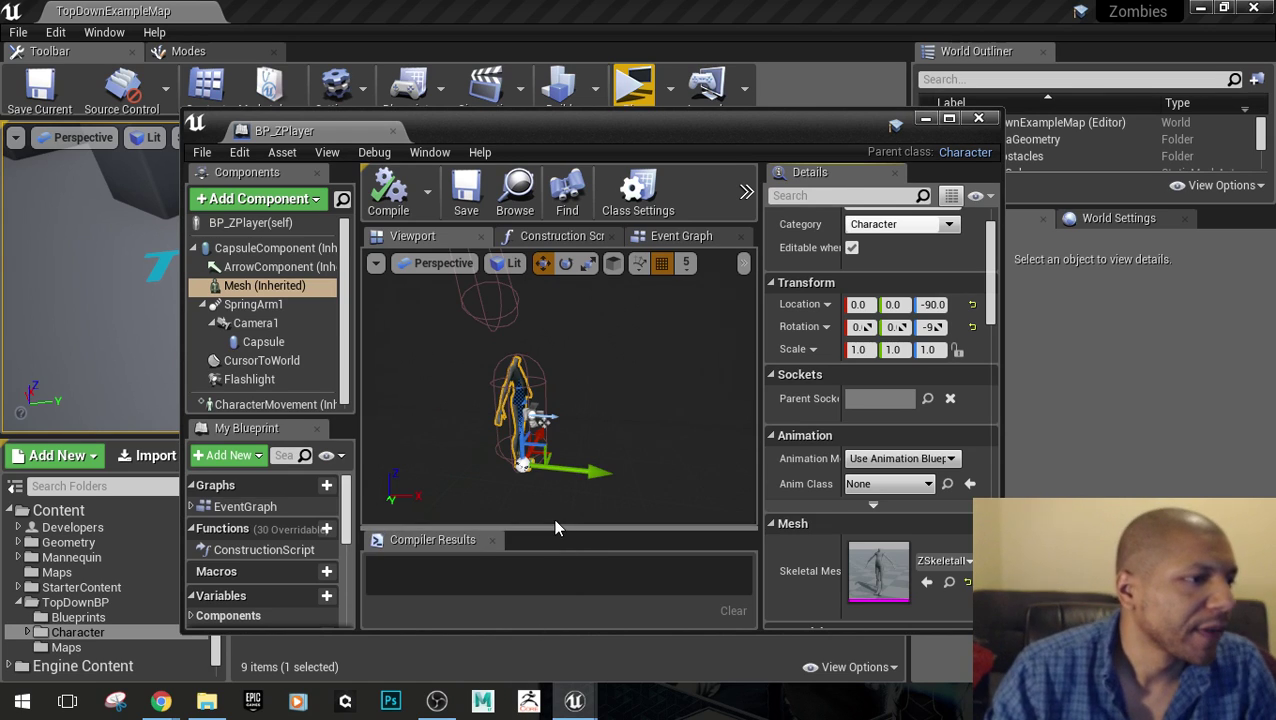
Maximise the BP_ZPlayer editor and examine the Mesh component's Anim Class choices, keeping the animation mode at Use Animation Blueprint
double_click(725, 135)
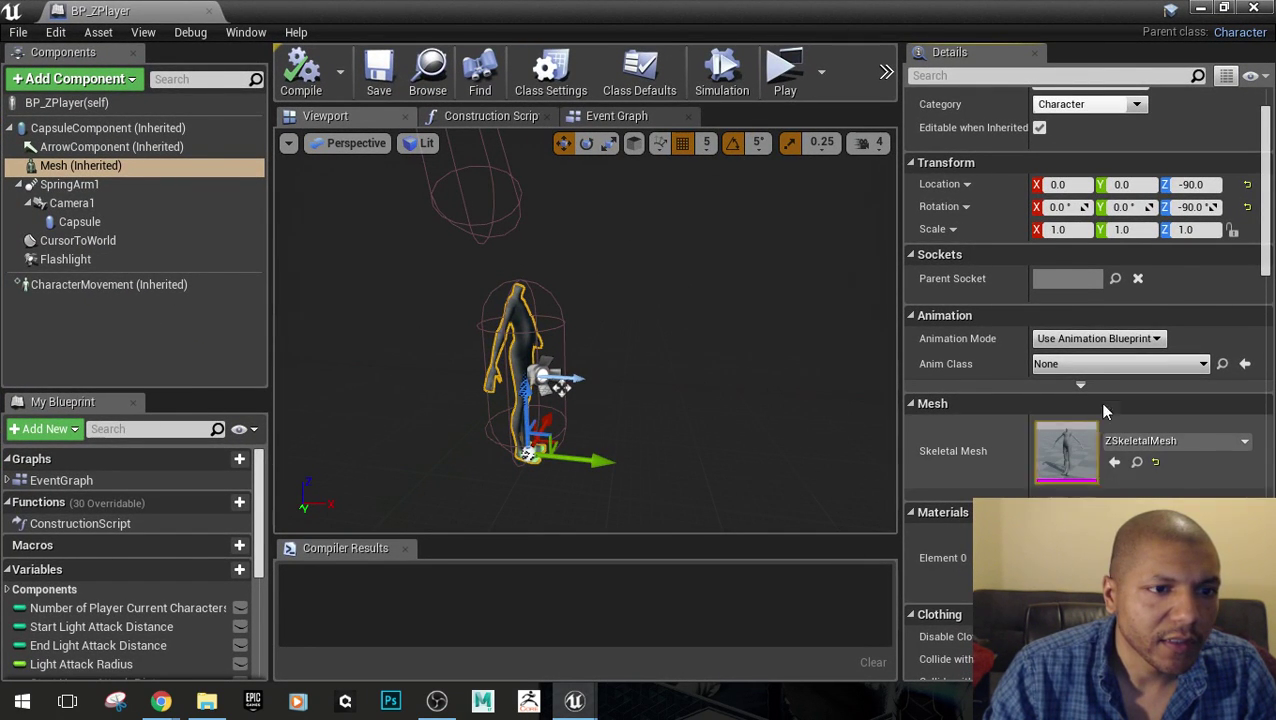
click(1092, 340)
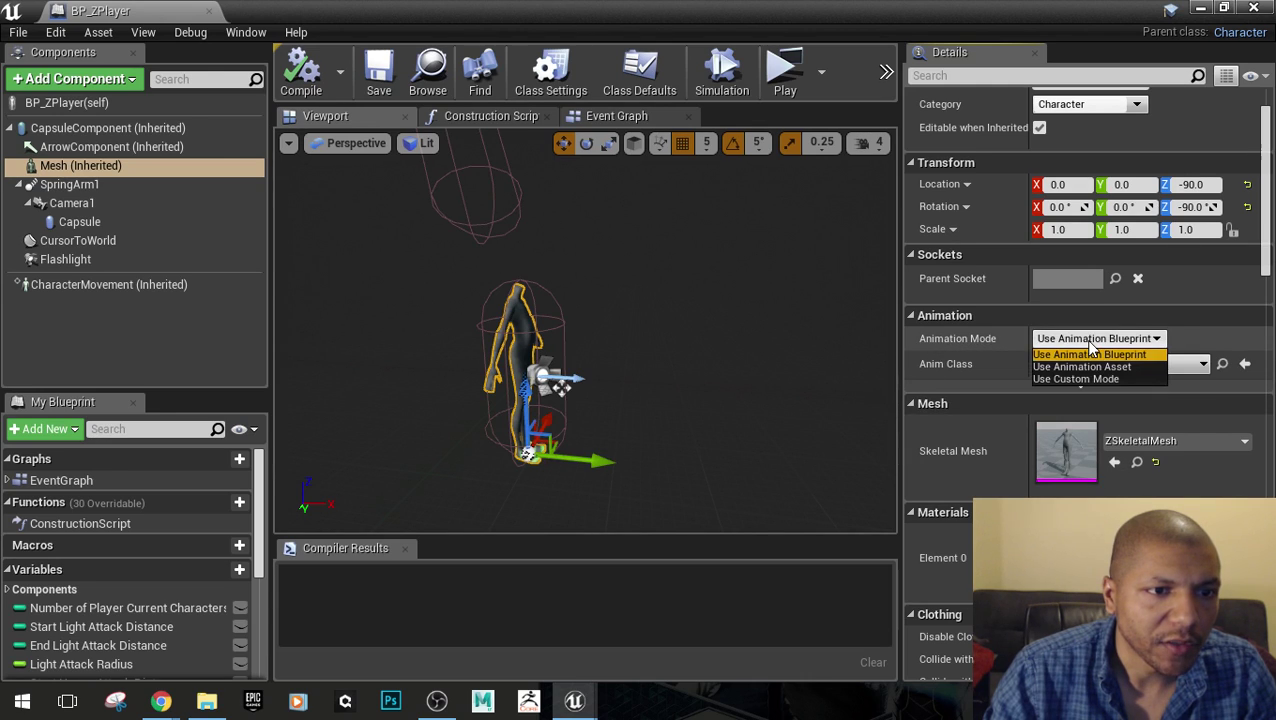
click(1085, 352)
click(1135, 366)
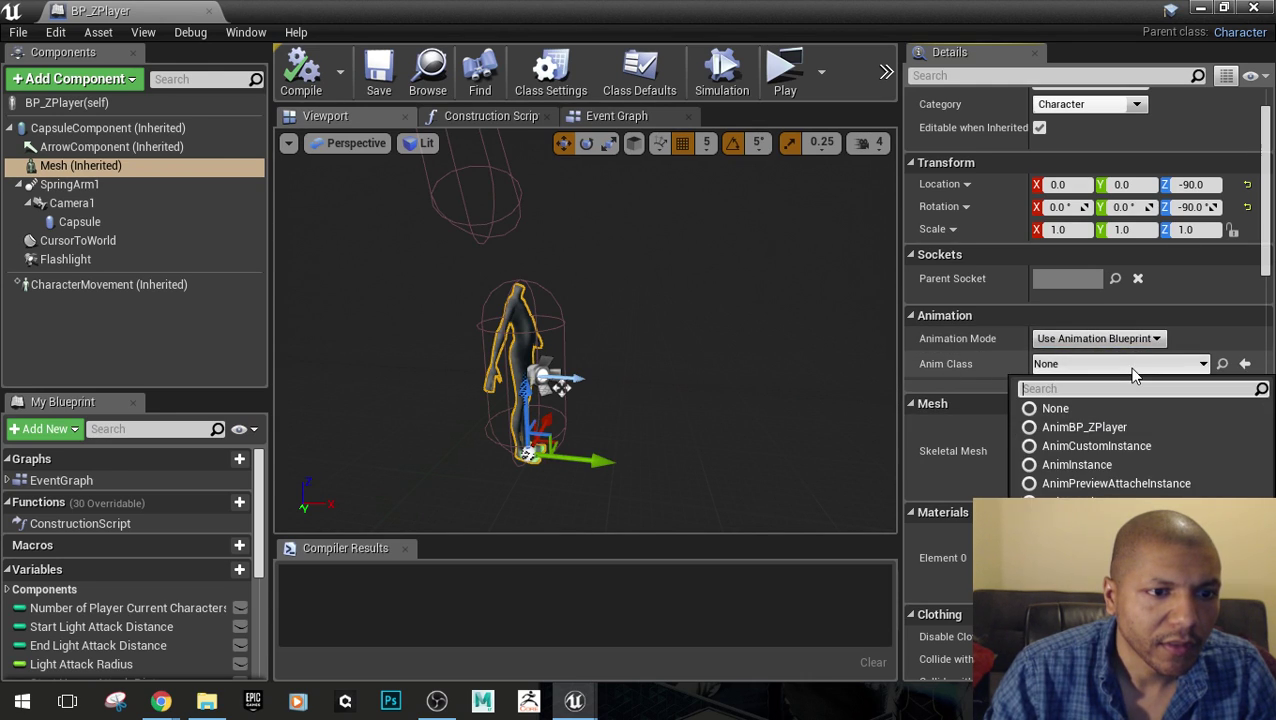
click(1130, 366)
click(1128, 364)
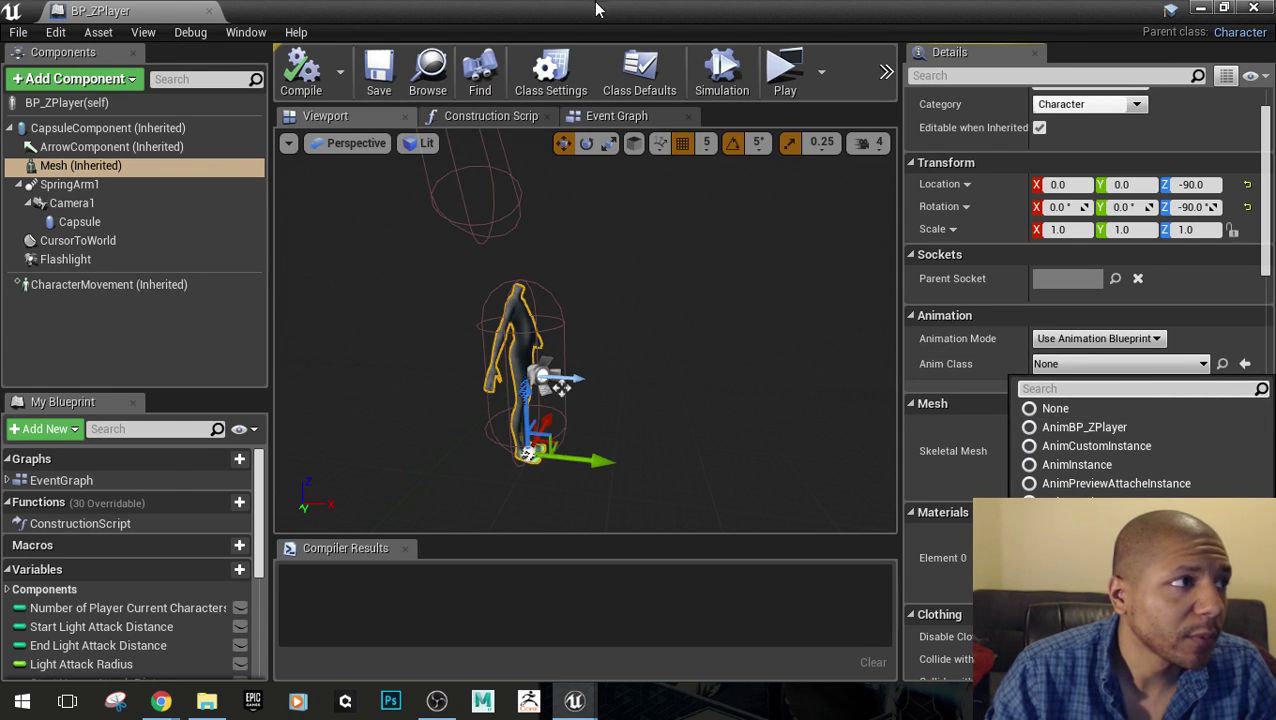
Move the BP_ZPlayer window clear of the Character folder's assets and open the Anims folder
drag(597, 10, 598, 591)
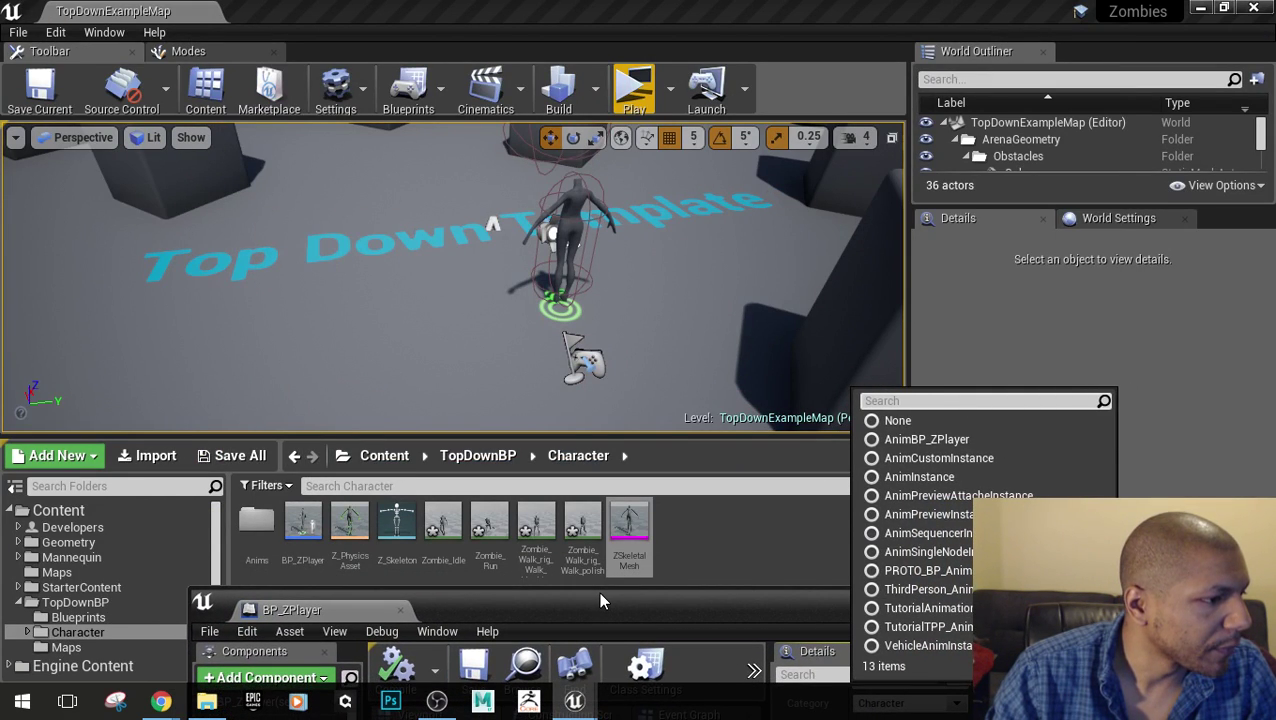
click(703, 544)
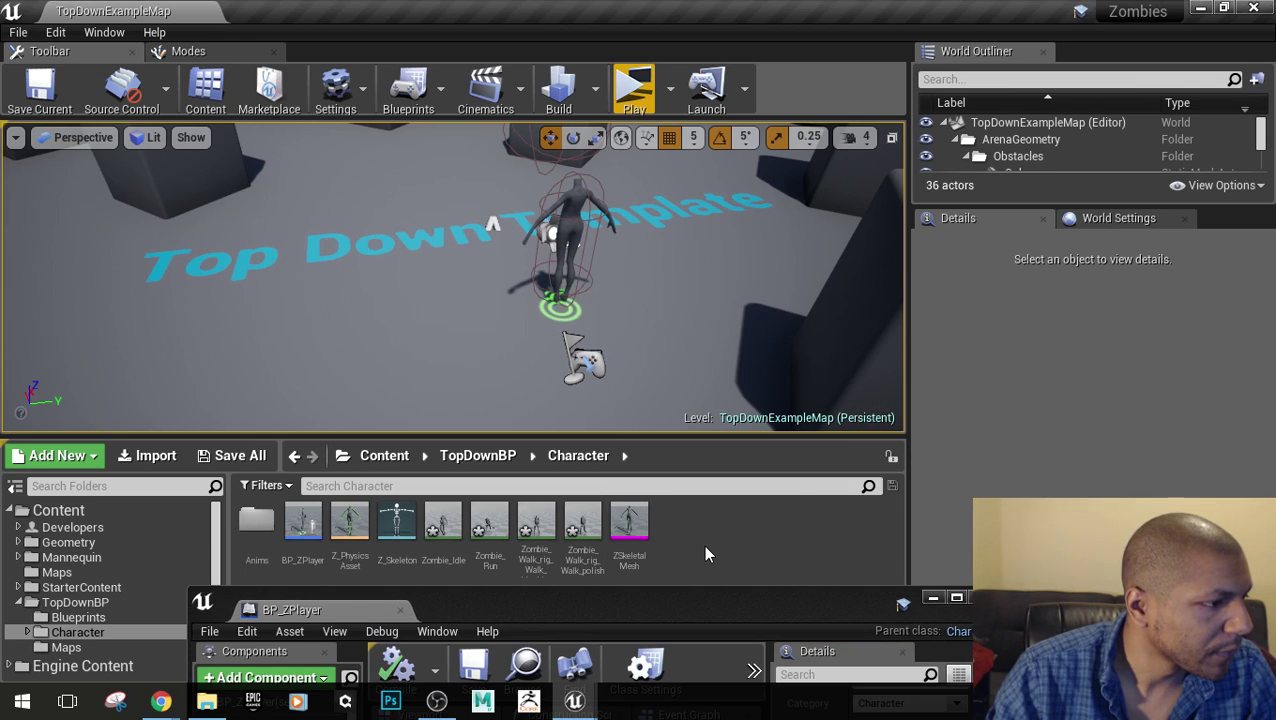
double_click(256, 520)
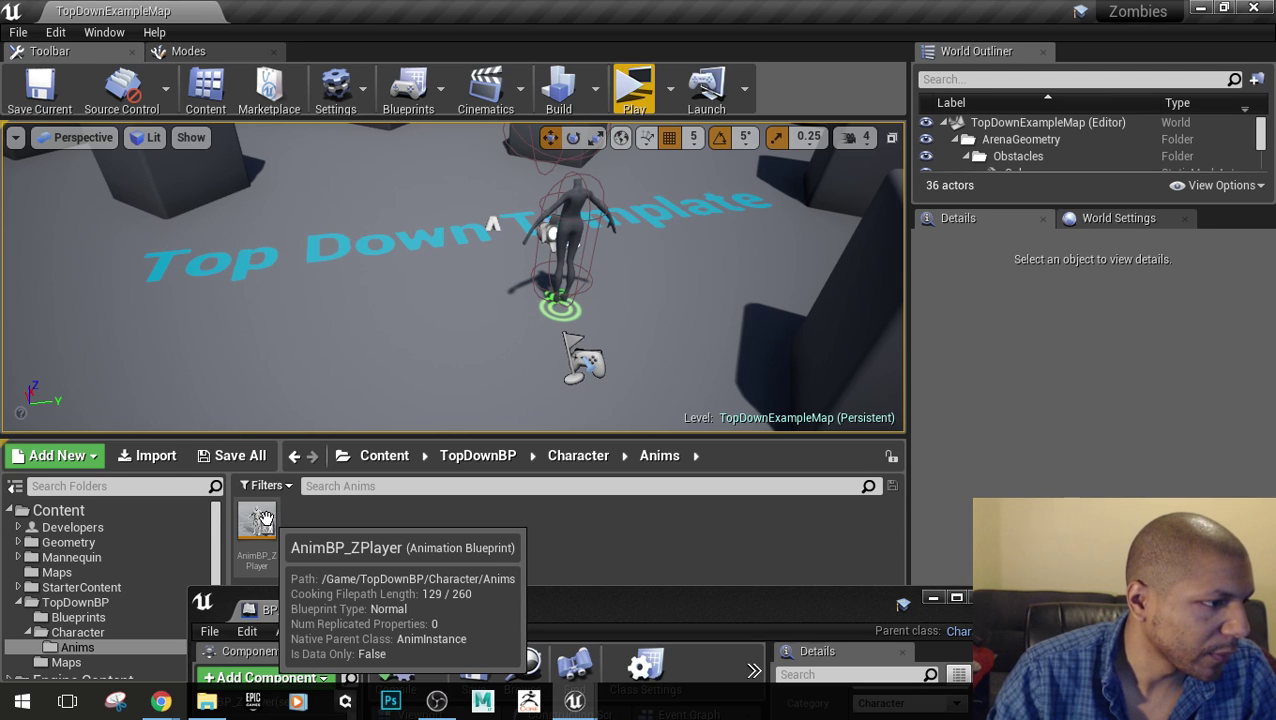
right_click(342, 527)
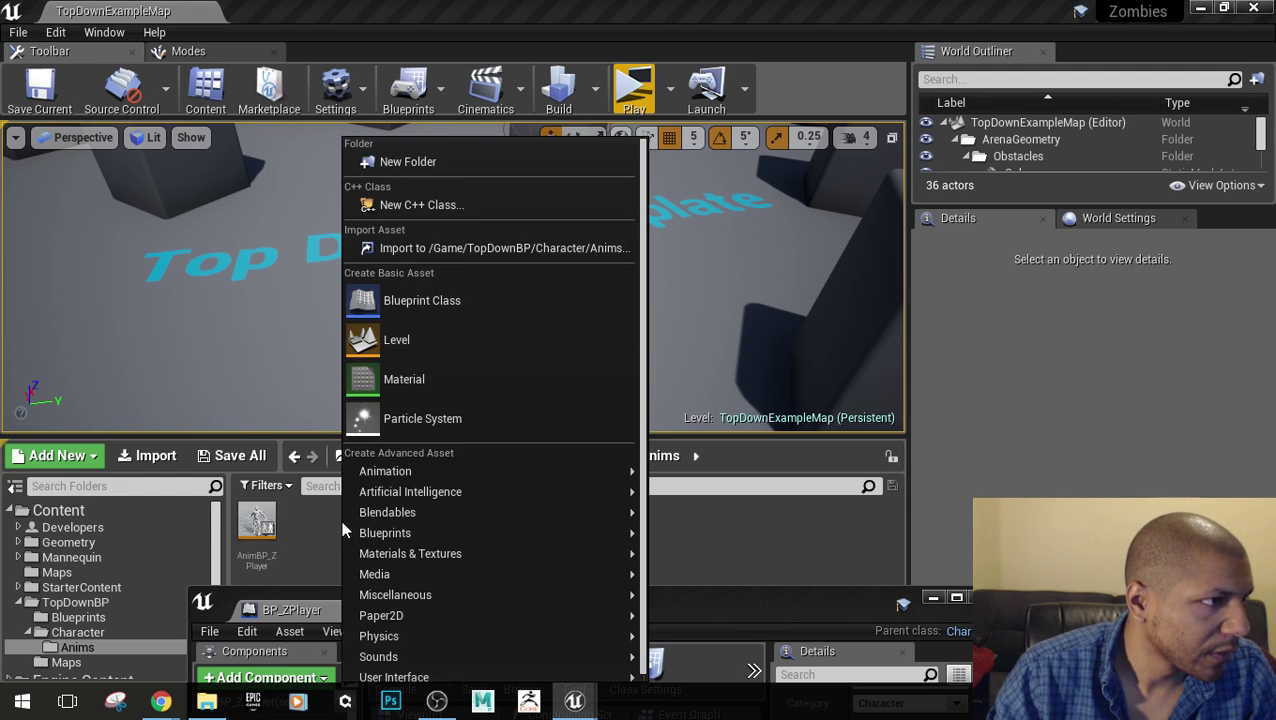
click(432, 303)
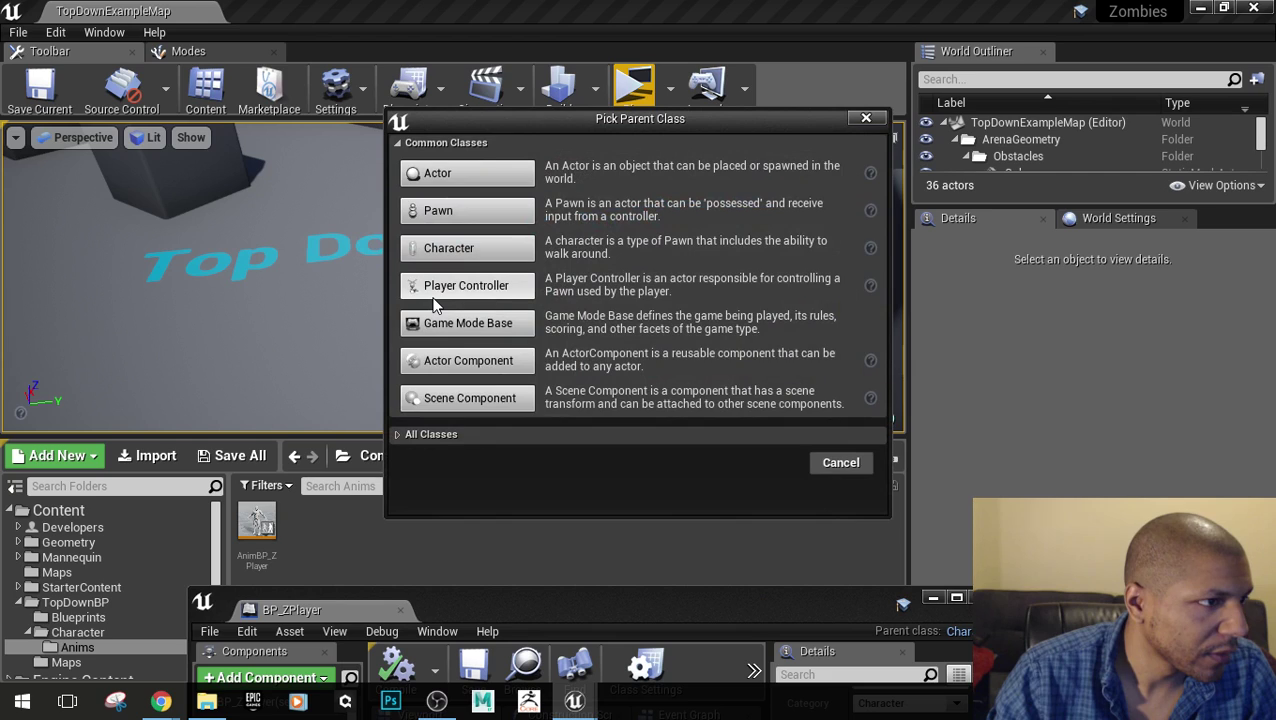
click(862, 120)
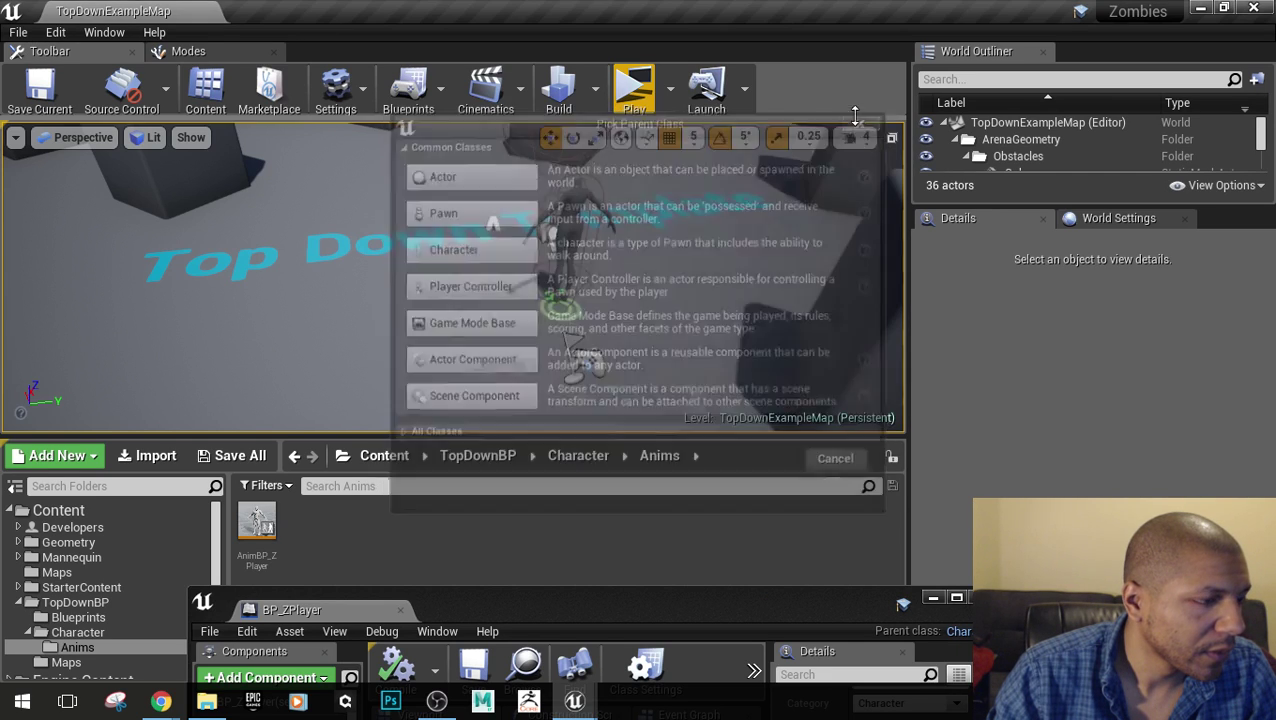
Create an Anim Blueprint from ZSkeletalMesh in the Character folder and name it ABP_ZSkeletal
click(596, 458)
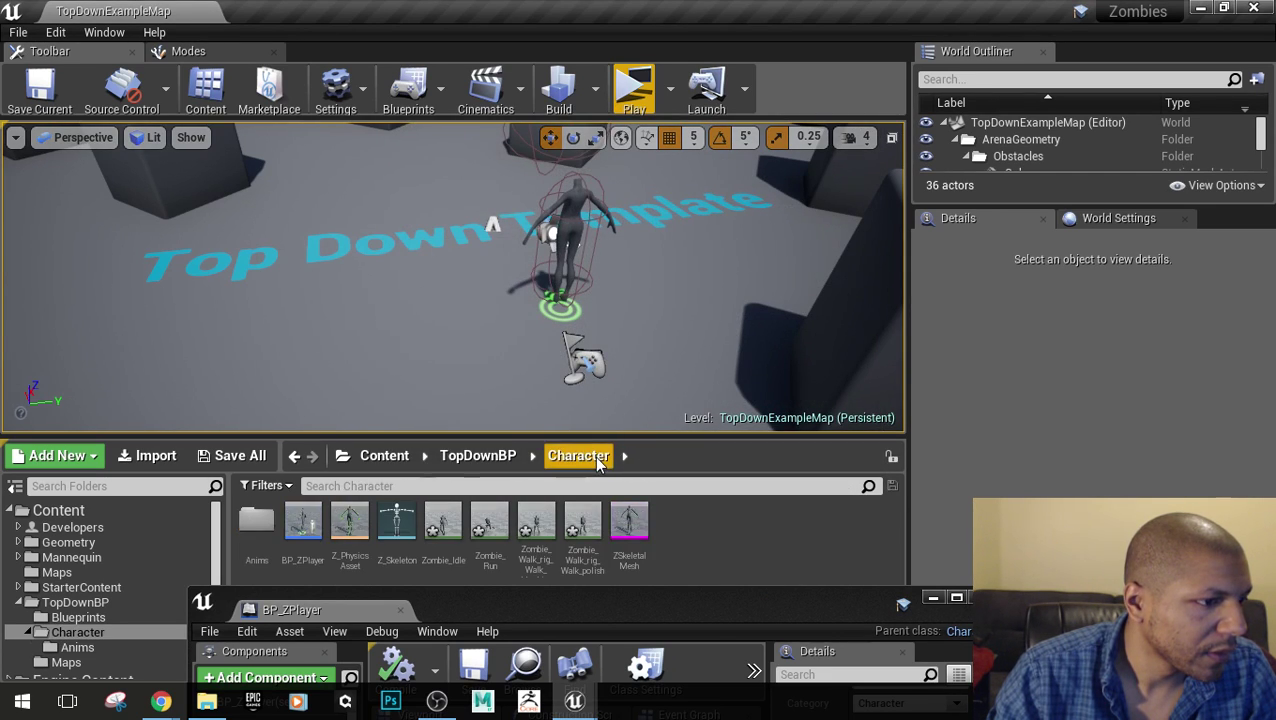
right_click(628, 530)
mouse_move(712, 158)
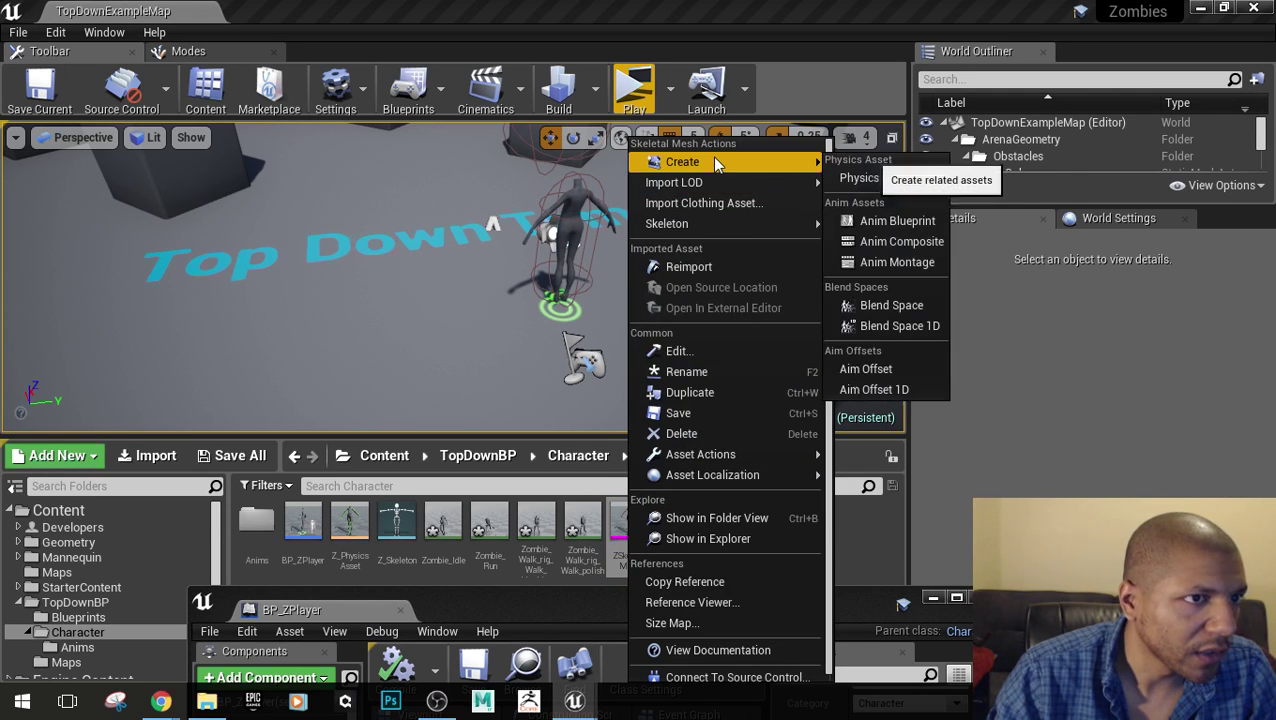
click(897, 222)
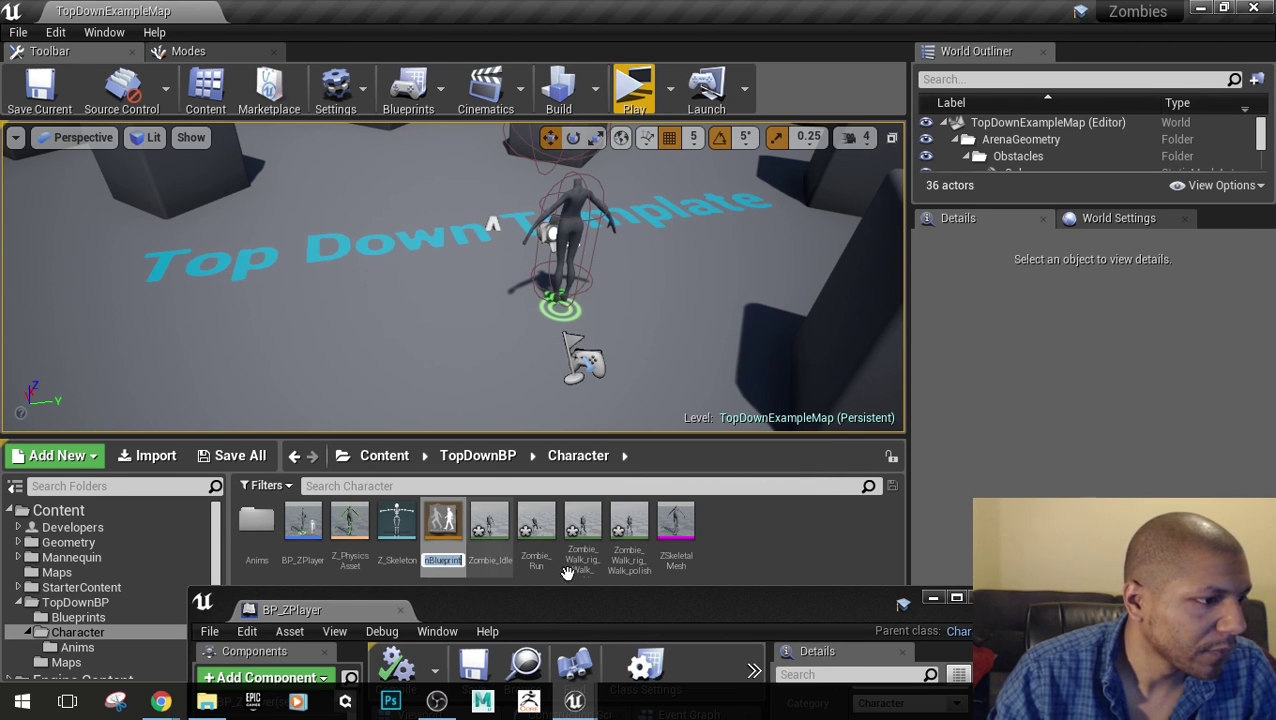
text(AB)
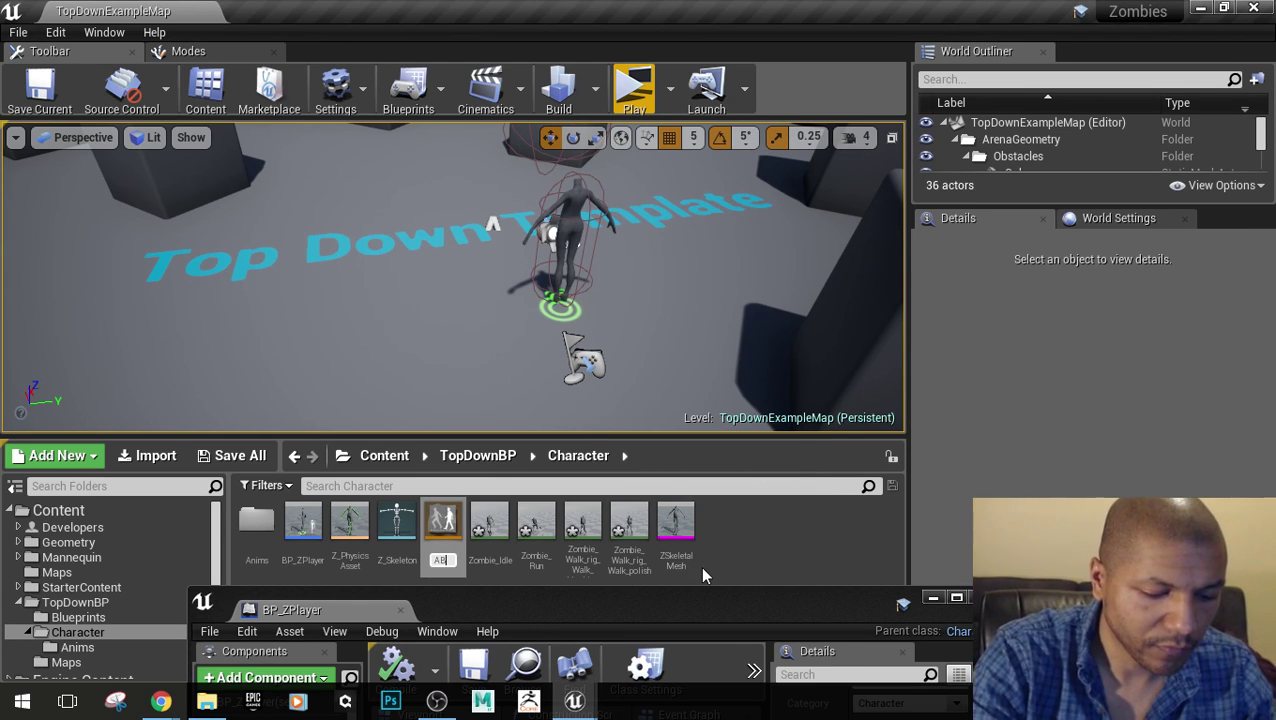
text(P_ZSk)
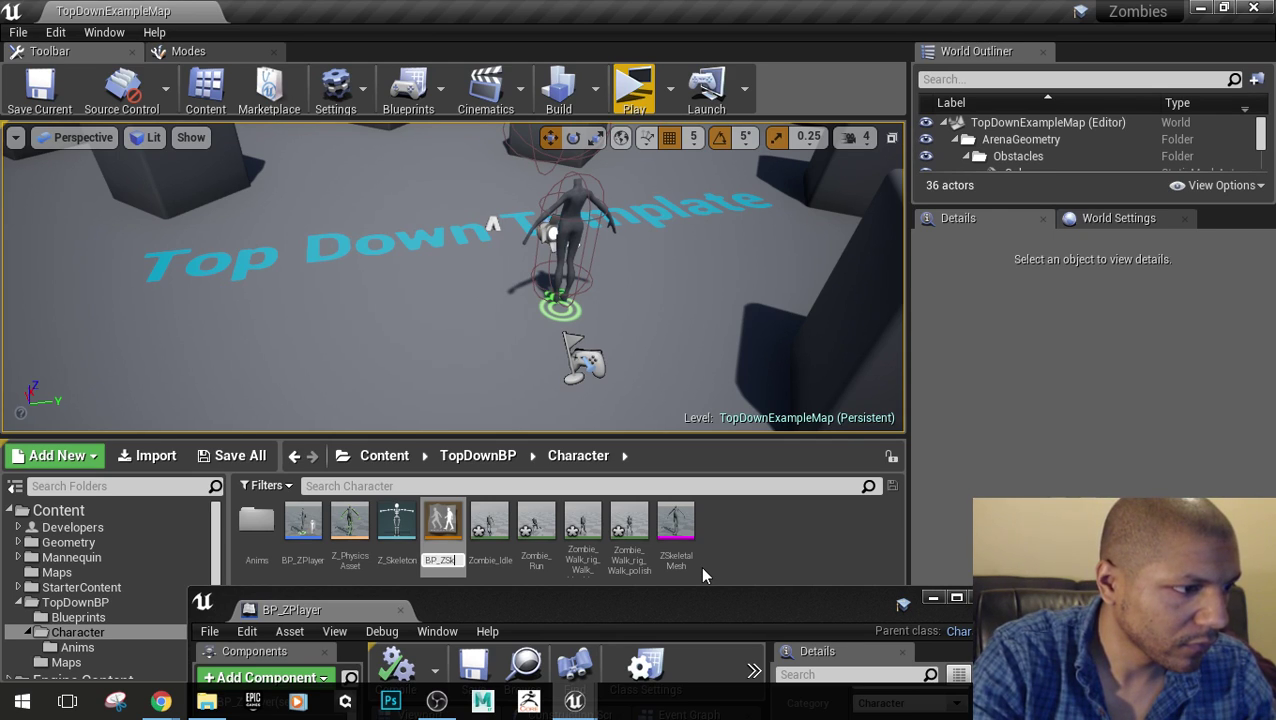
text(eletal)
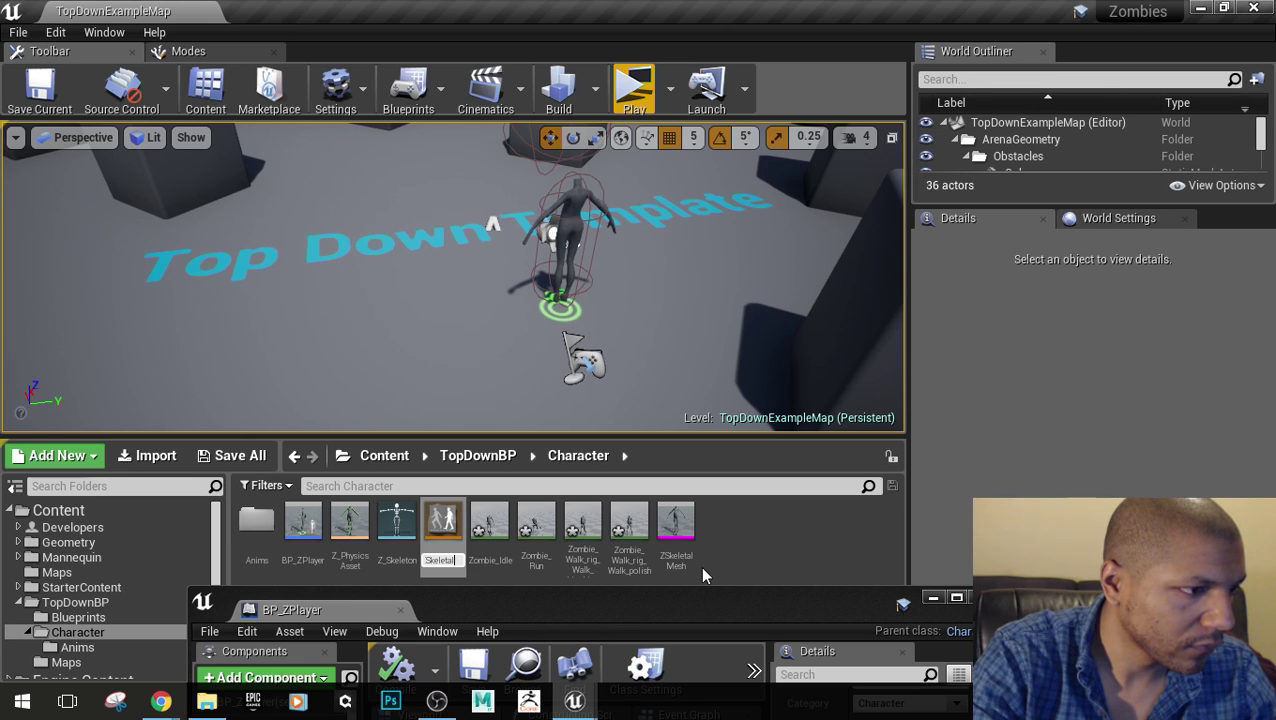
key(Return)
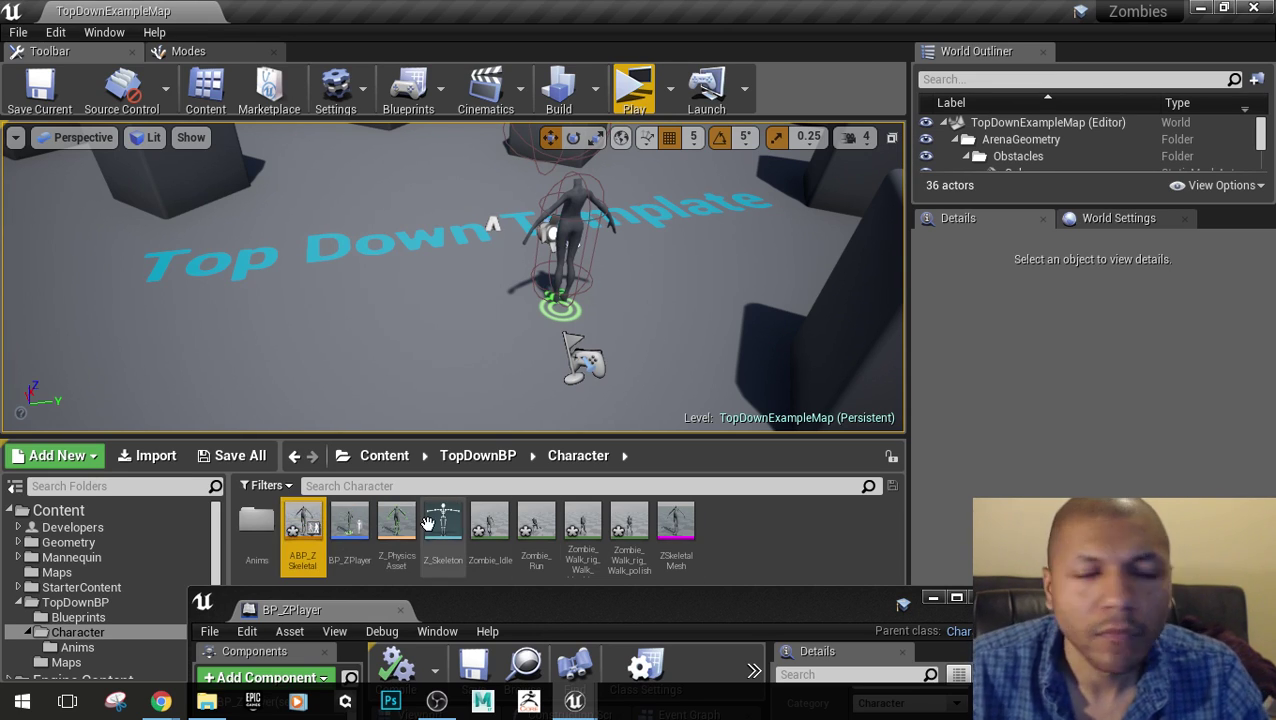
Move ABP_ZSkeletal into the Anims folder and open the existing AnimBP_ZPlayer animation blueprint there
drag(305, 525, 257, 529)
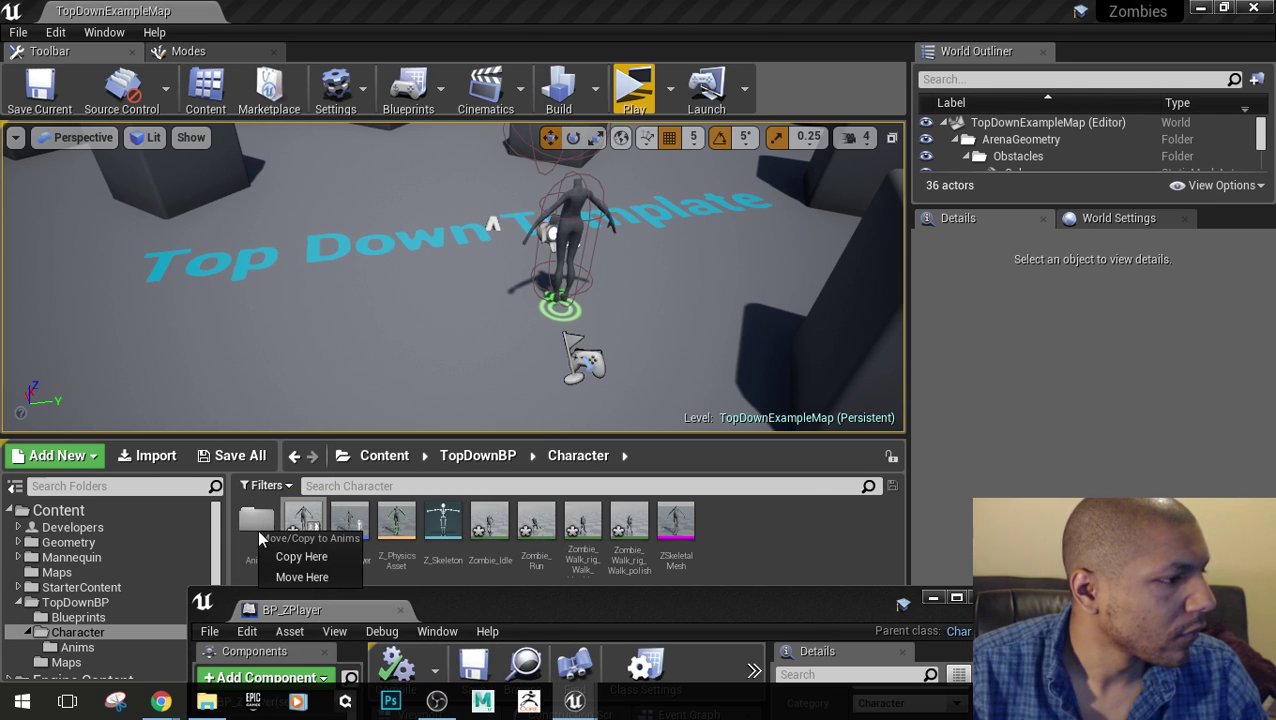
click(298, 585)
double_click(262, 538)
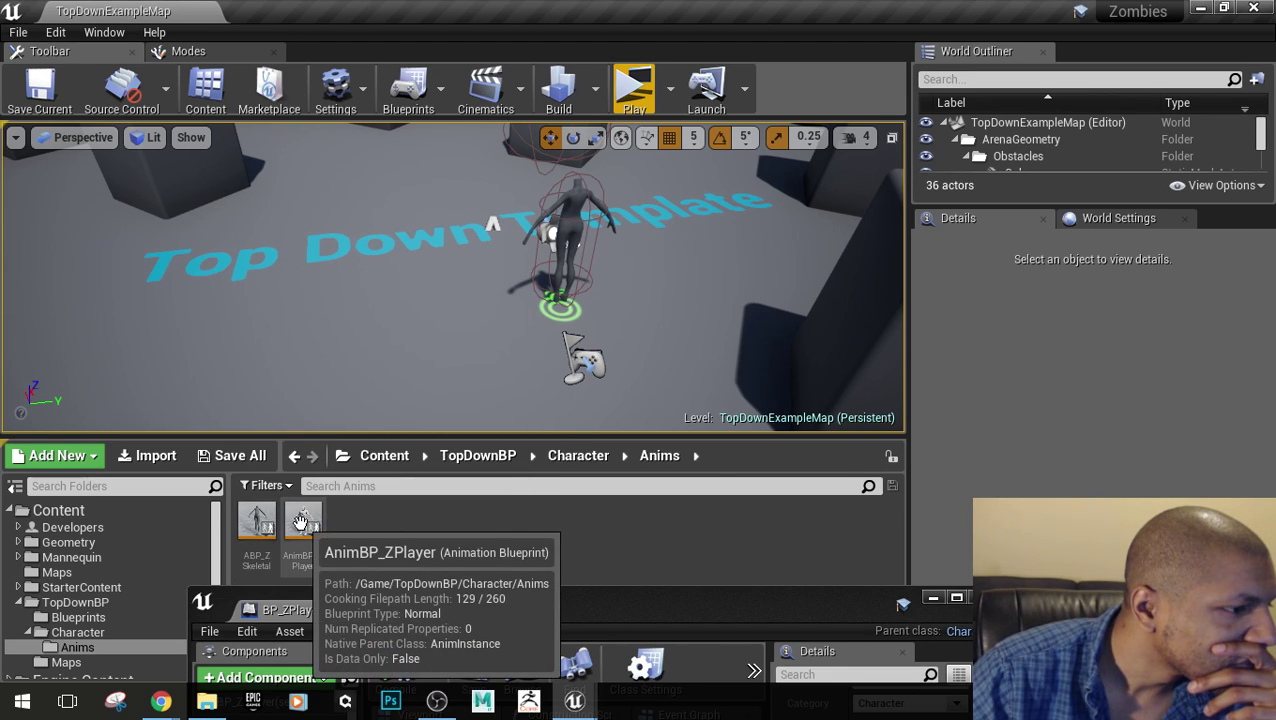
double_click(305, 530)
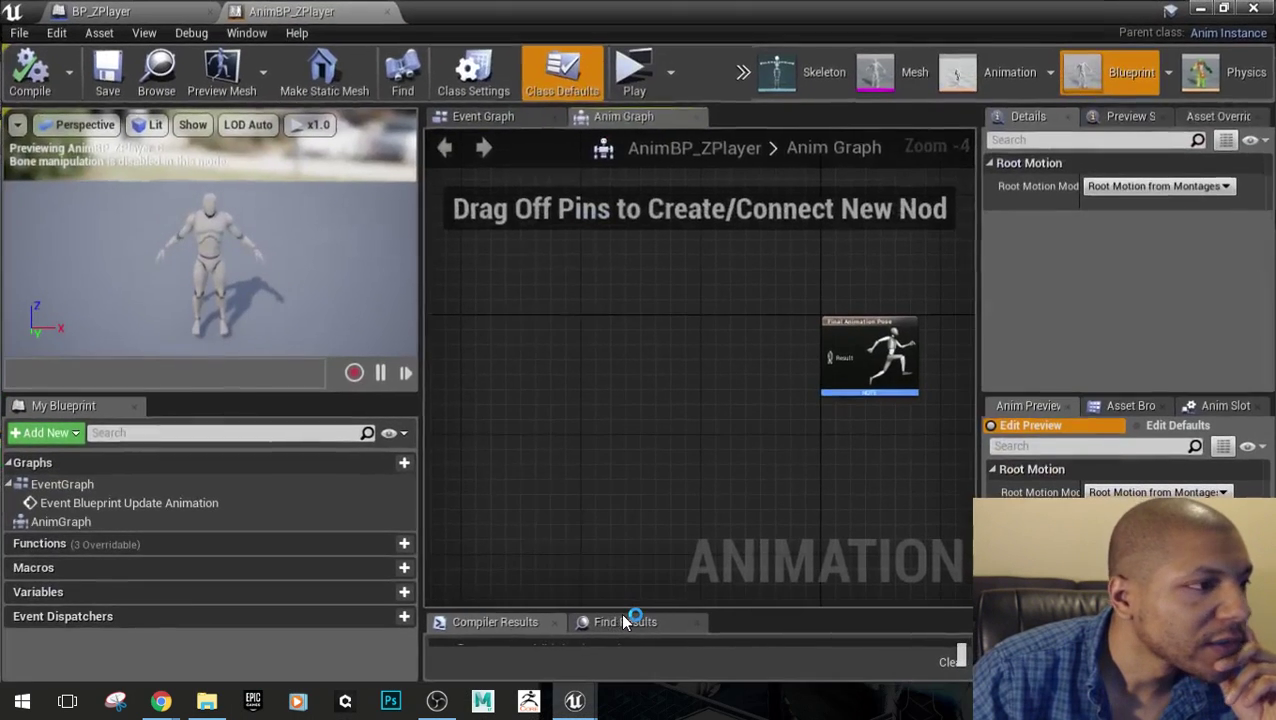
Close the AnimBP_ZPlayer editor and open ABP_ZSkeletal from the Anims folder to show its Anim Graph
right_drag(208, 250, 120, 250)
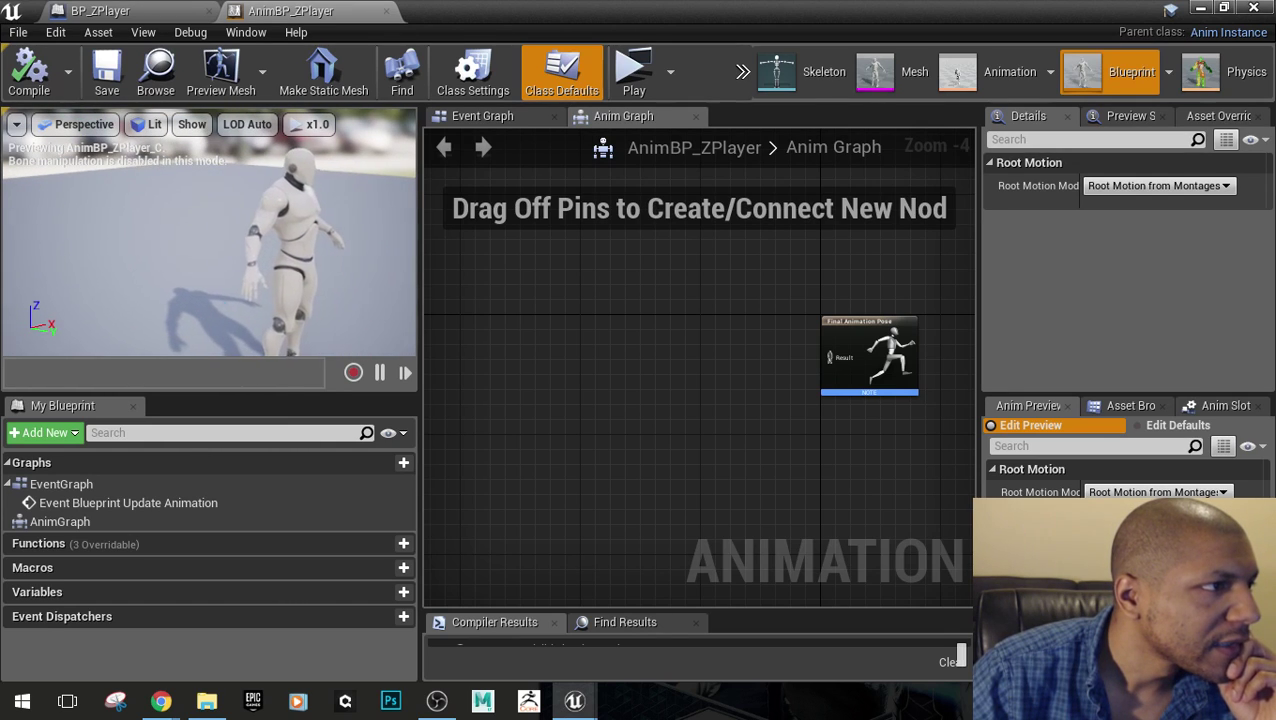
drag(545, 14, 531, 584)
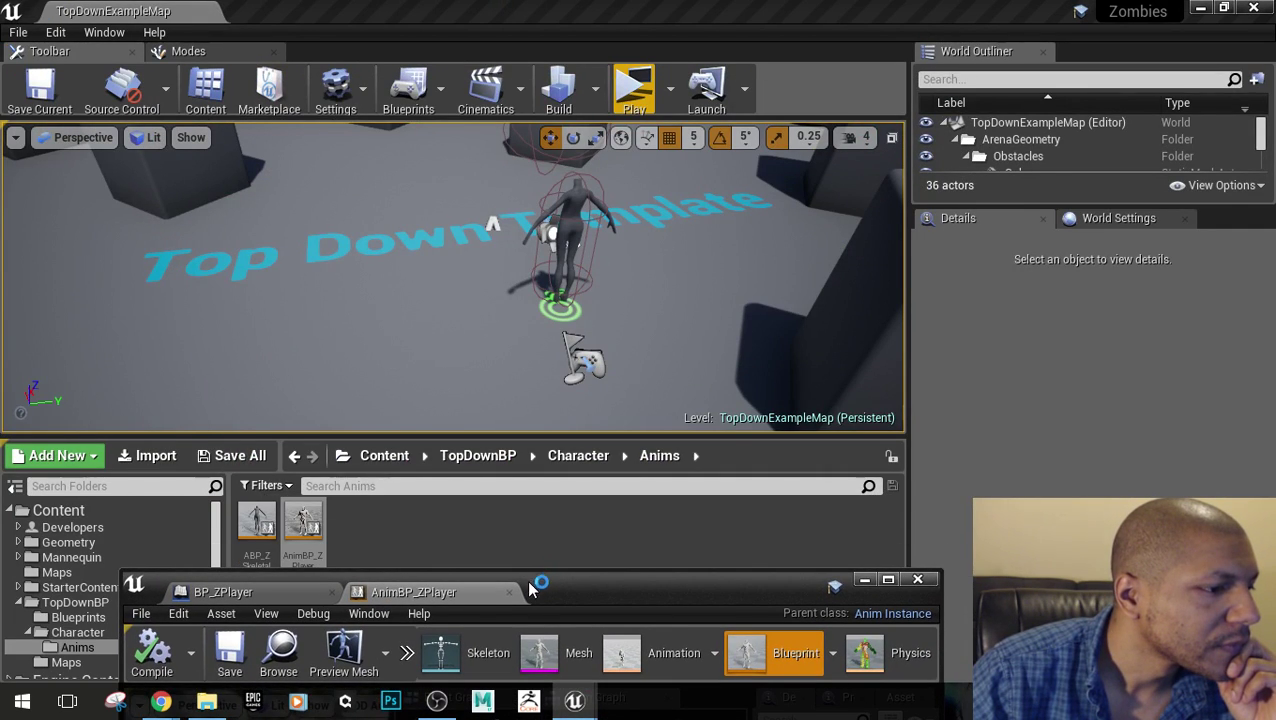
click(508, 593)
double_click(257, 520)
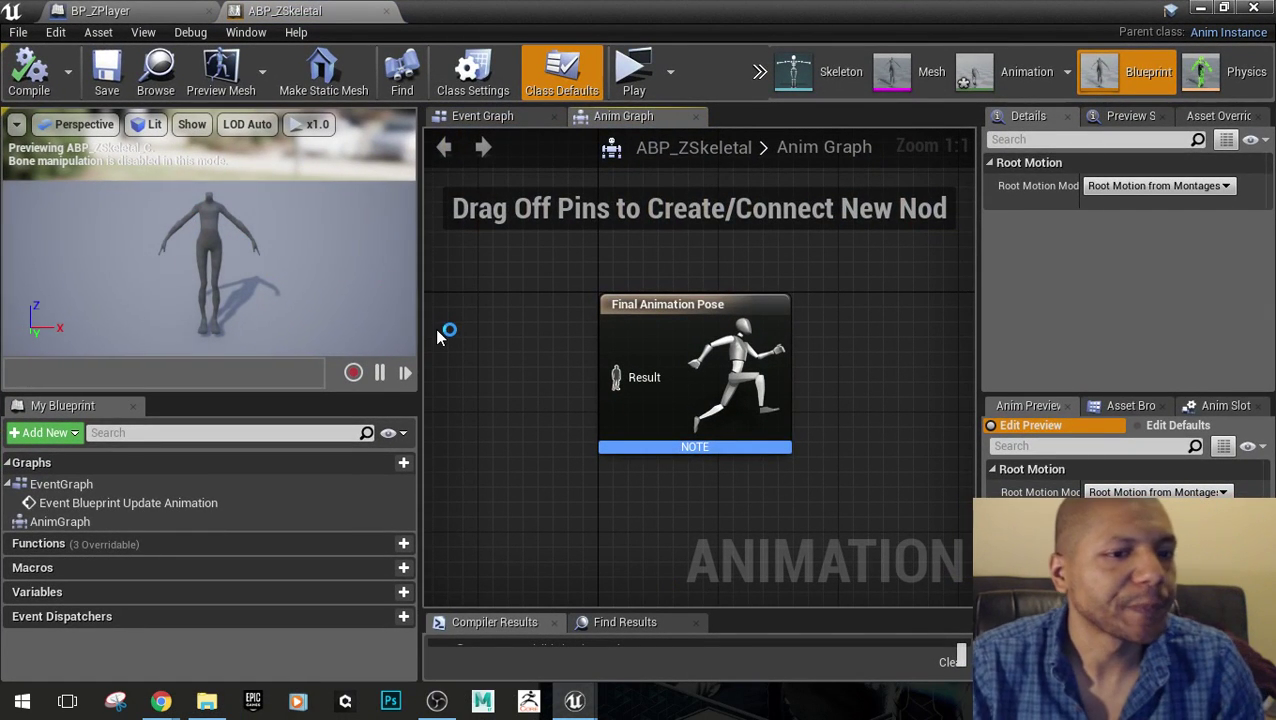
scroll(684, 393, down, 6)
scroll(640, 380, up, 3)
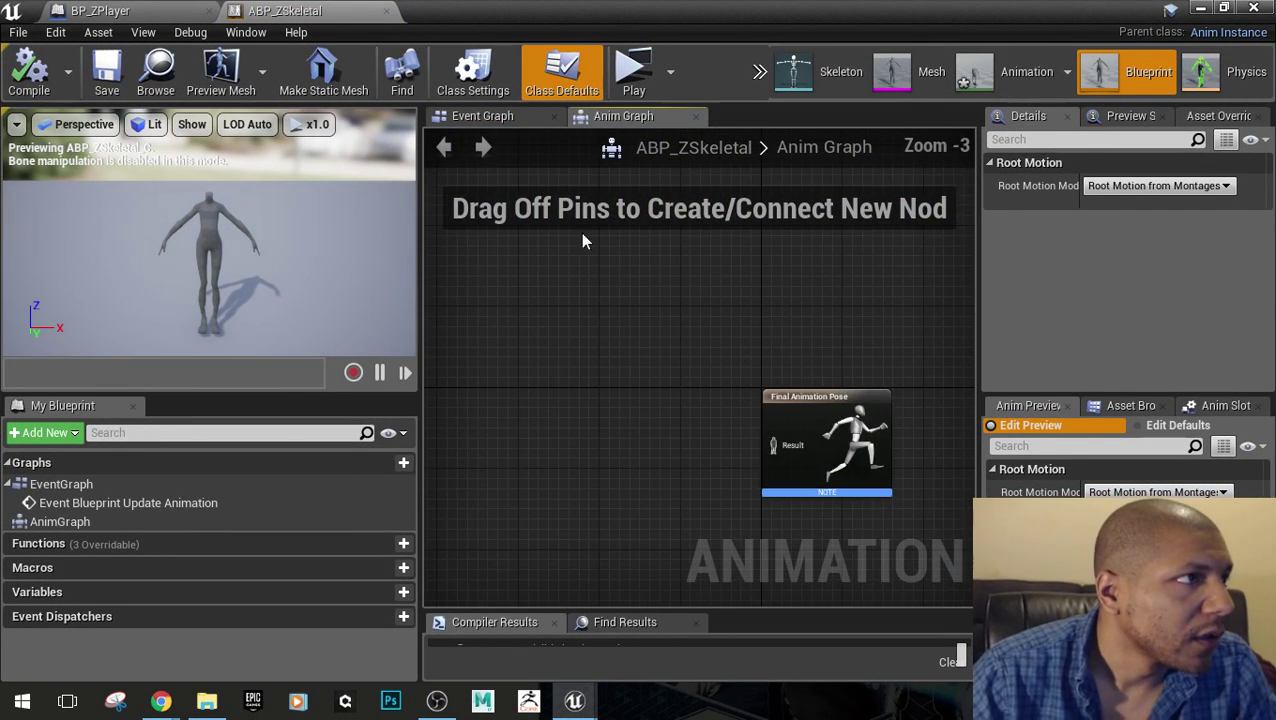
Play the level in a standalone preview, walk the zombie character around in all directions, and end the session
drag(575, 10, 648, 513)
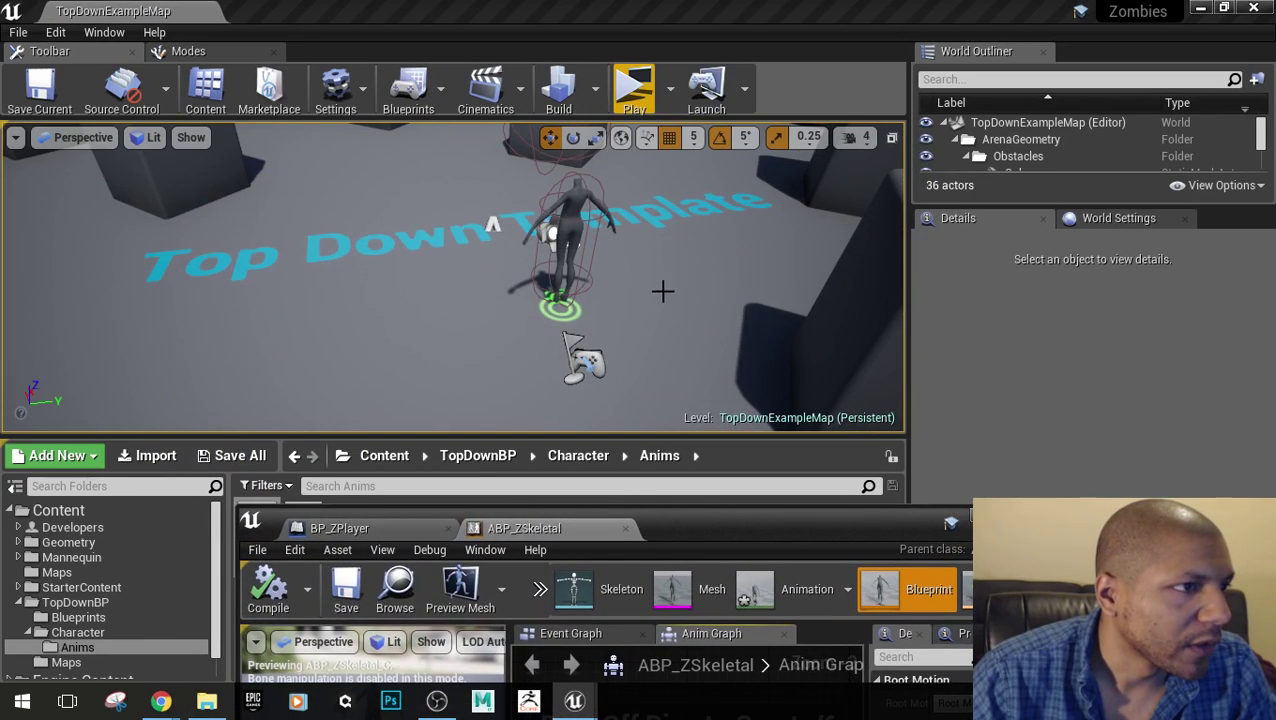
click(632, 92)
key(w)
key(a)
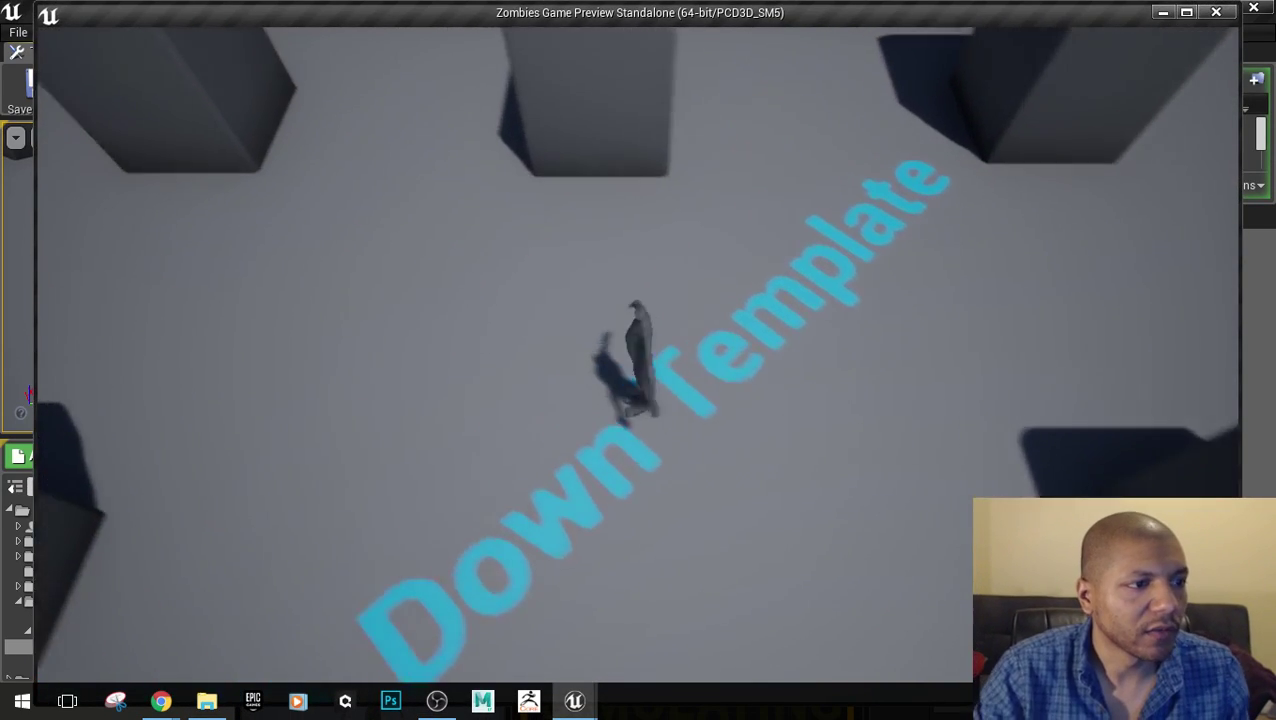
key(s)
key(d)
key(w)
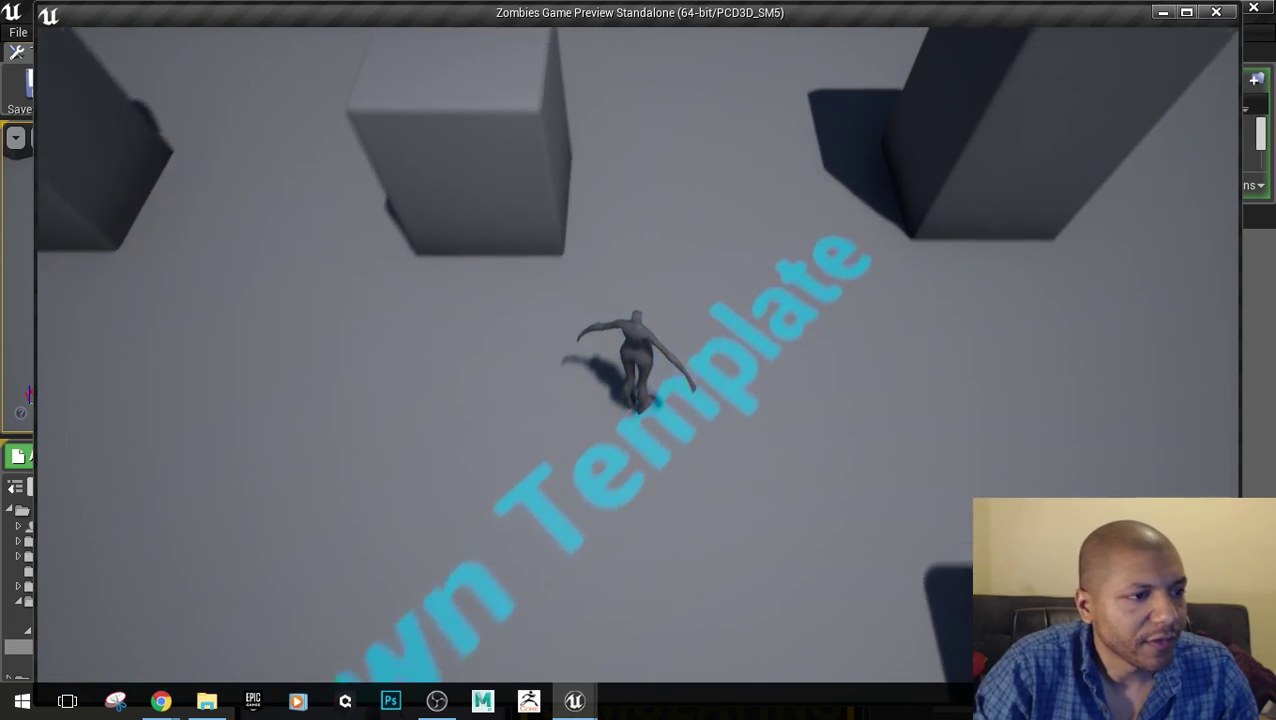
key(d)
key(s)
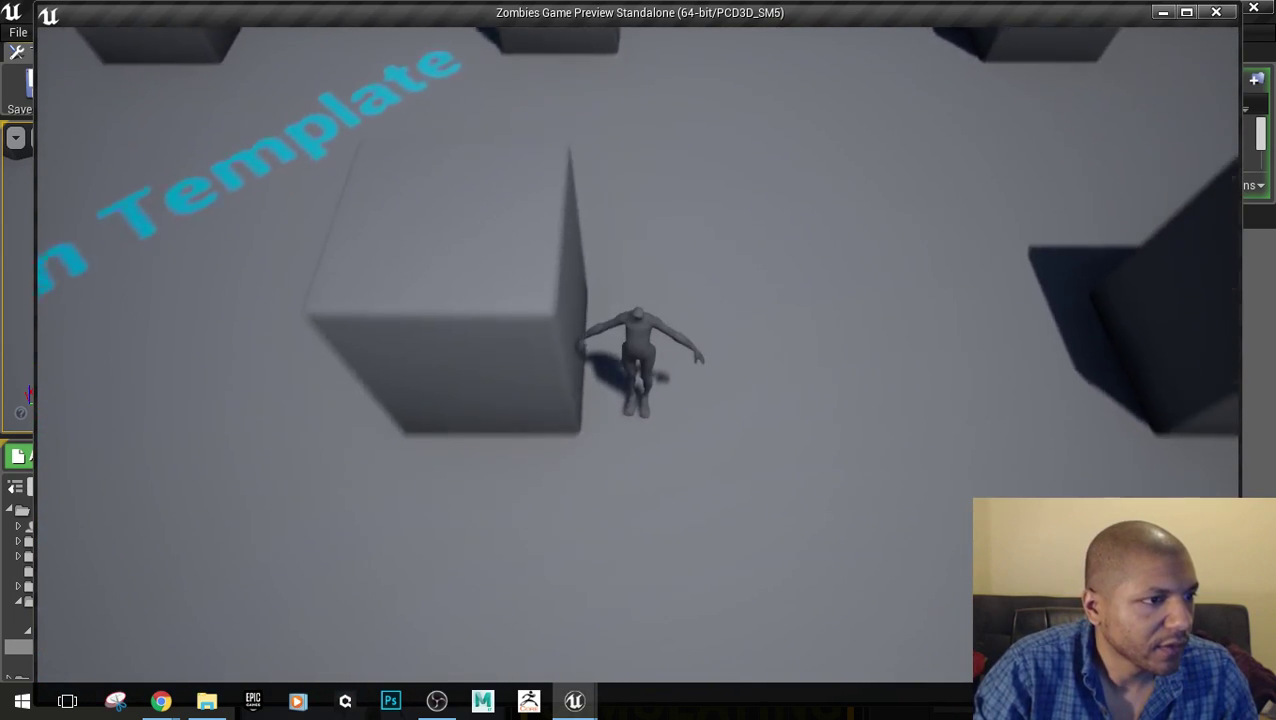
key(a)
key(Escape)
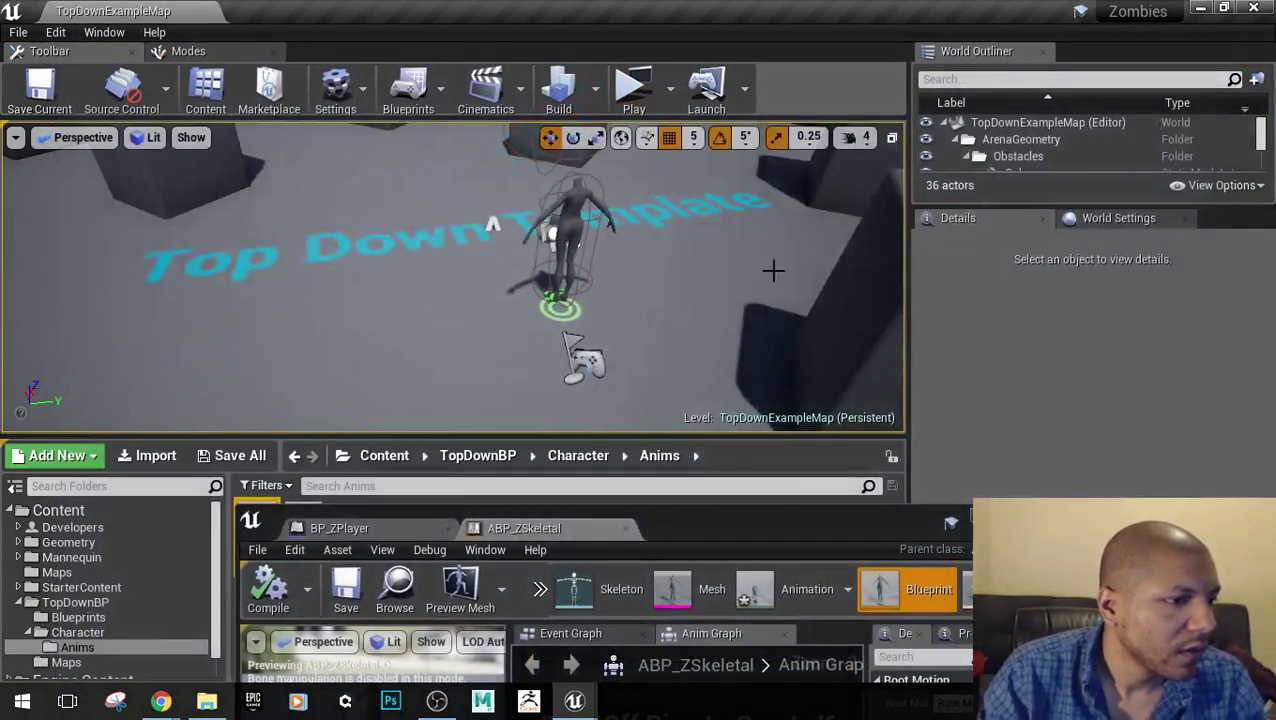
Maximise the blueprint editor and inspect BP_ZPlayer's CapsuleComponent settings before returning to ABP_ZSkeletal
double_click(696, 530)
click(110, 10)
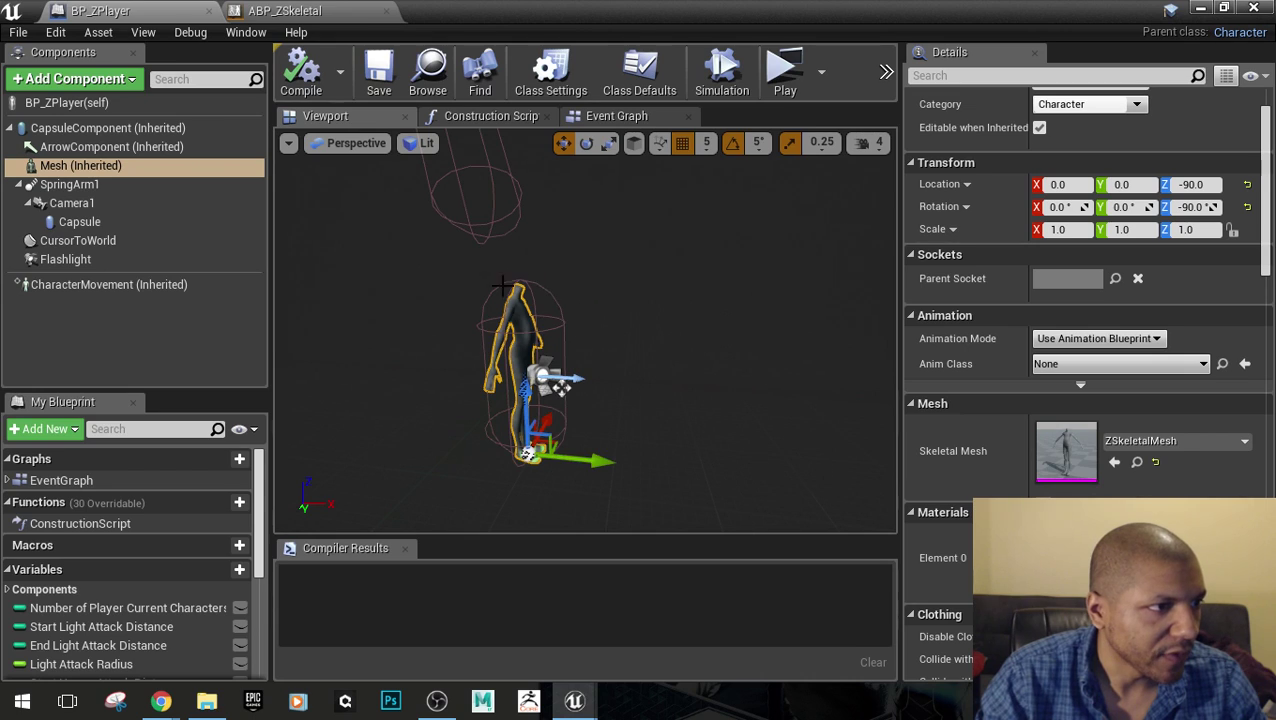
click(70, 129)
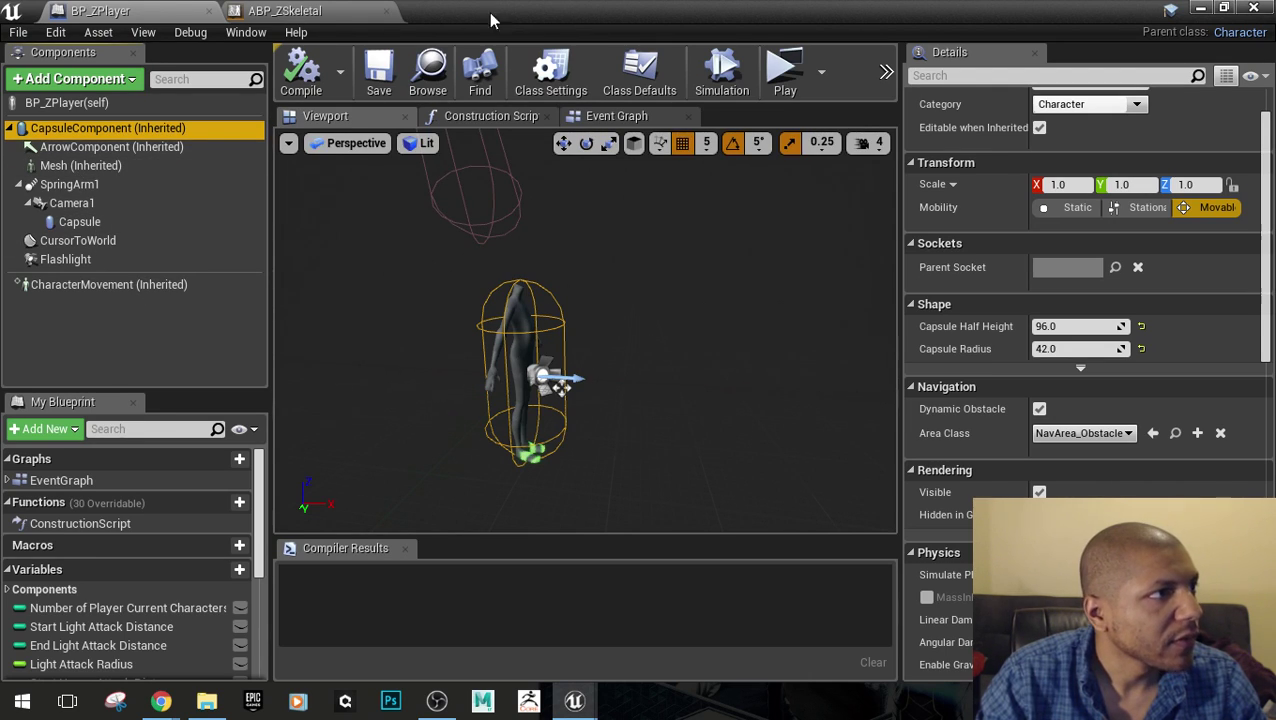
click(360, 12)
Enlarge the asset area, go up to the Character folder, and preview the Zombie_Idle animation in the maximised editor
drag(483, 9, 533, 569)
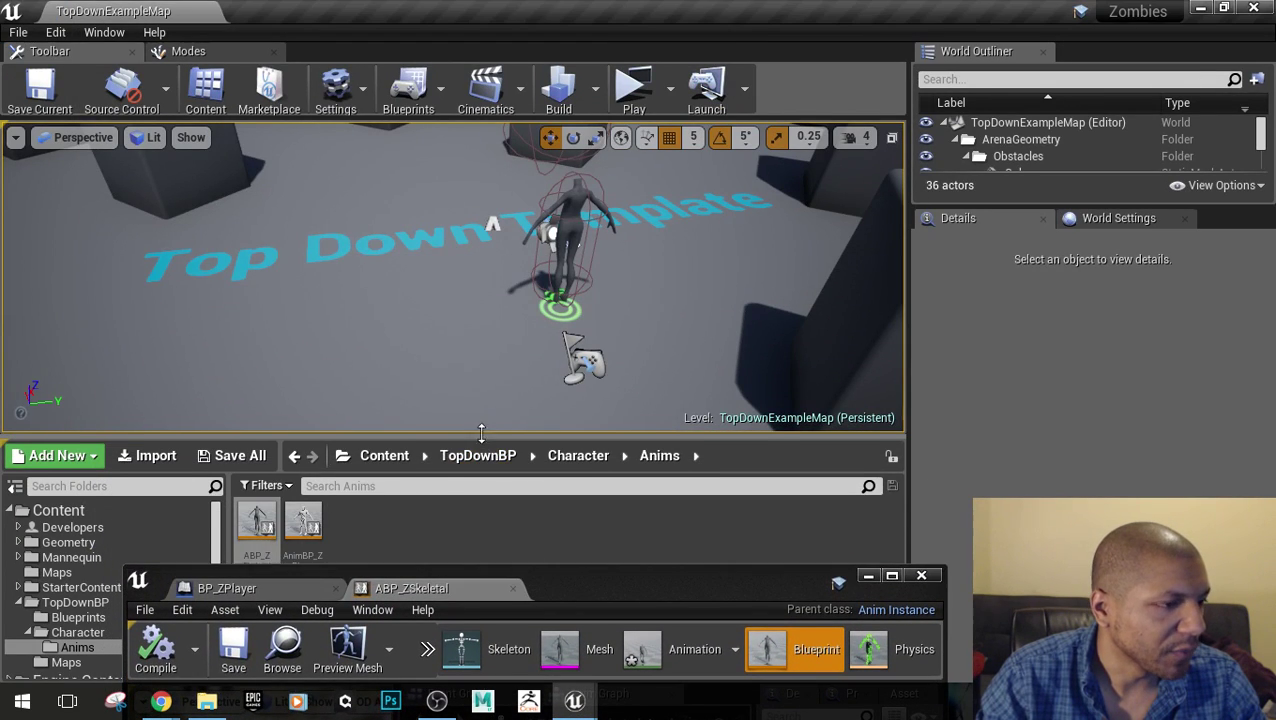
drag(481, 435, 482, 344)
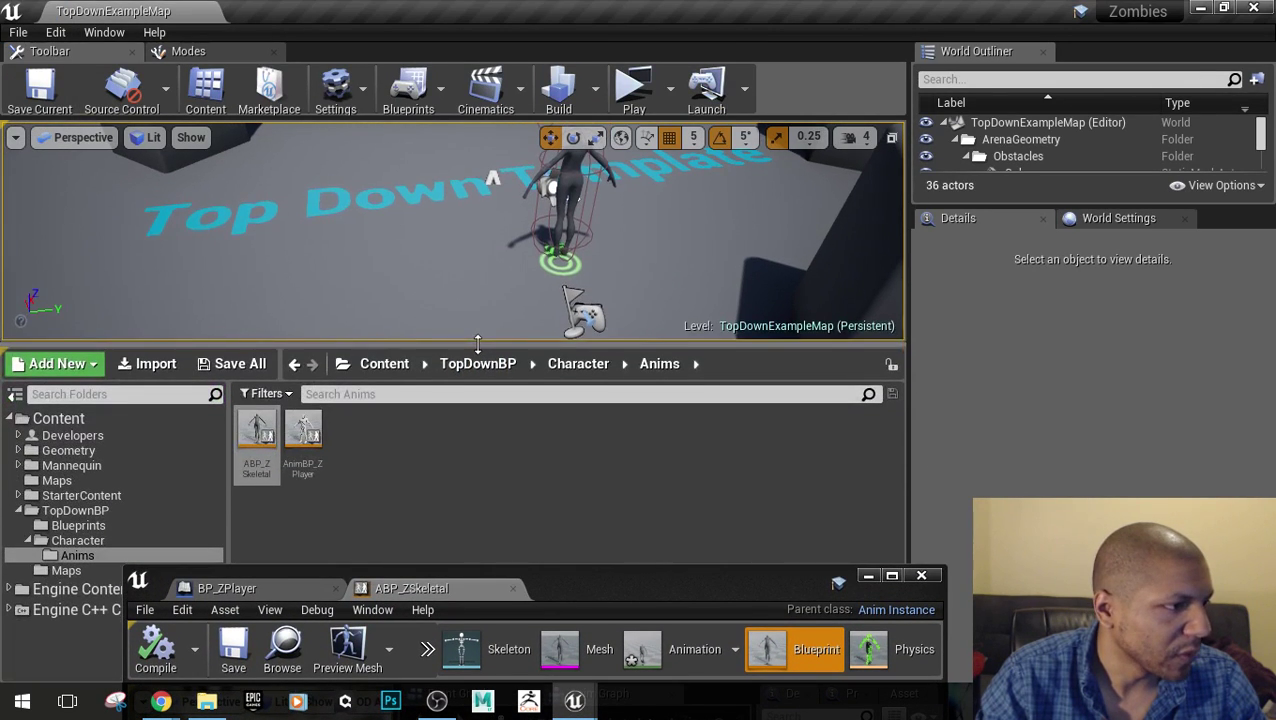
click(582, 364)
click(481, 445)
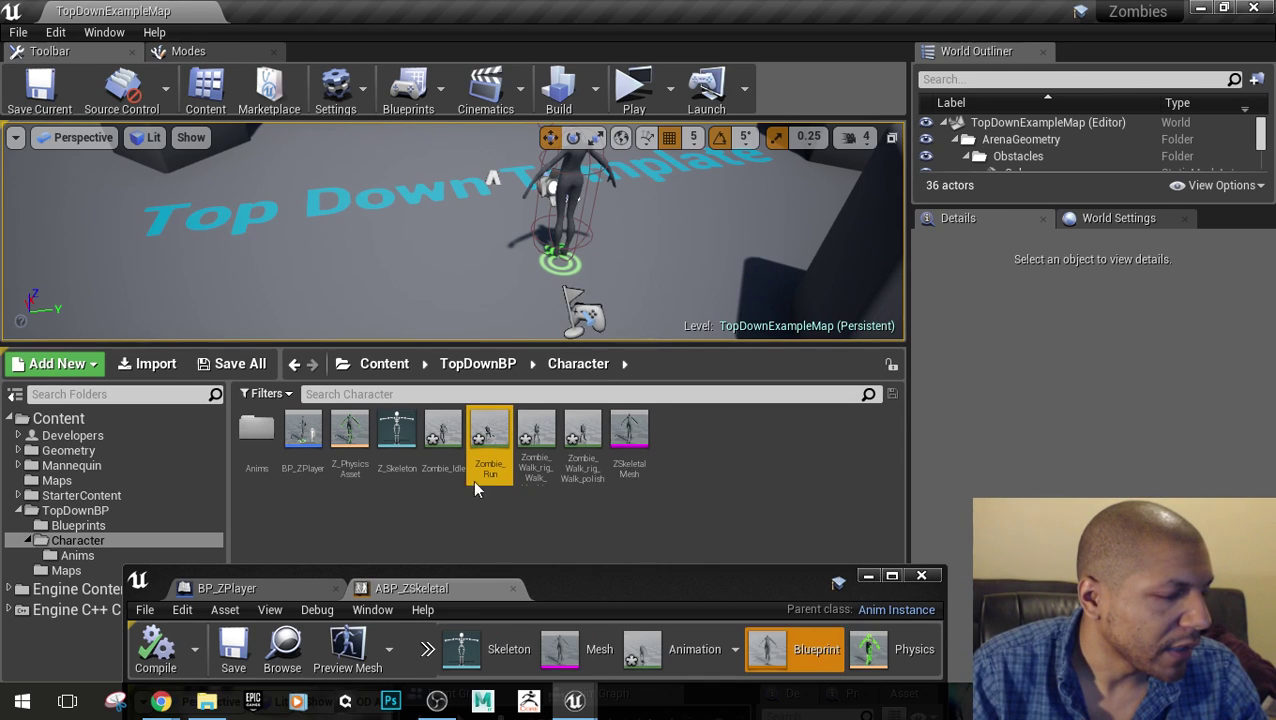
click(446, 432)
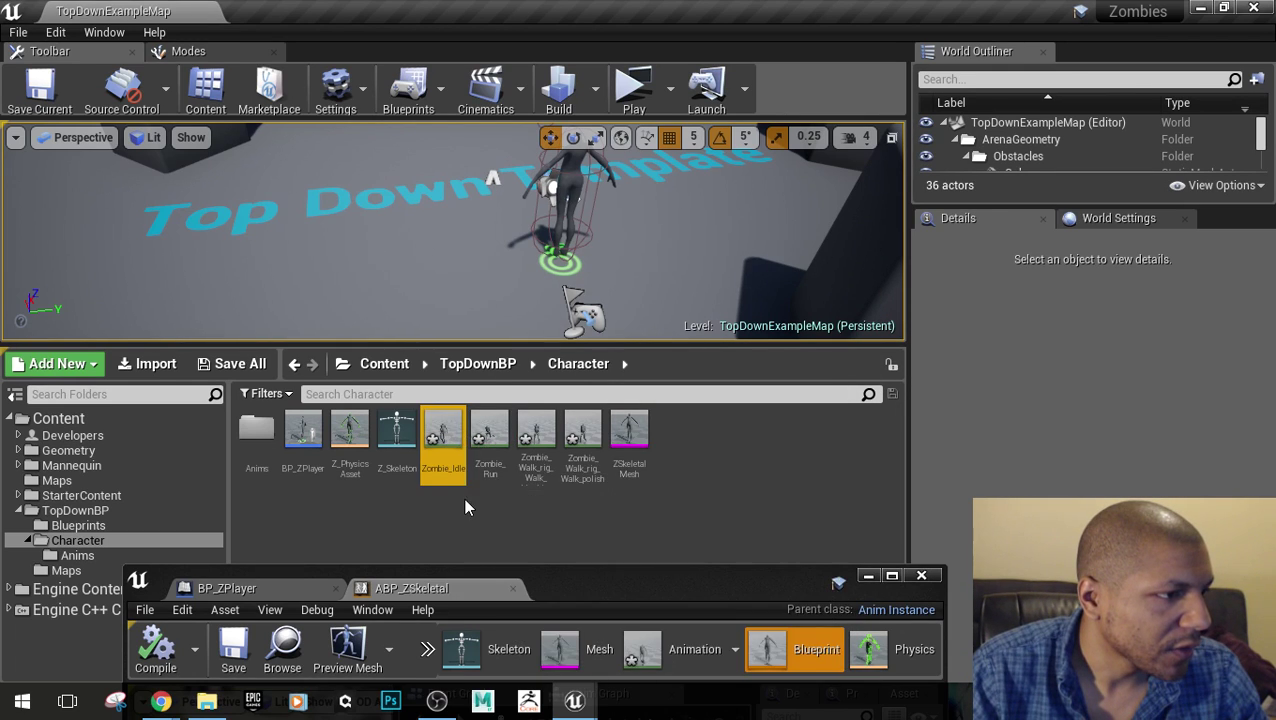
double_click(452, 432)
double_click(755, 580)
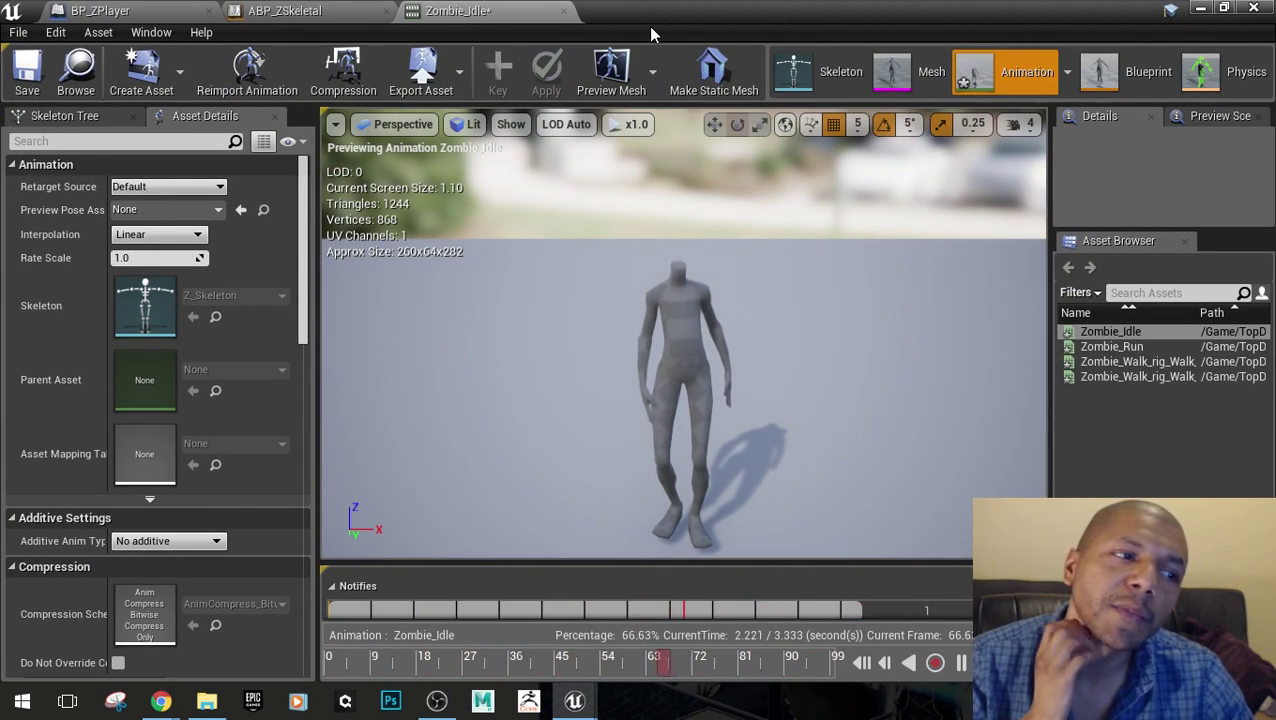
double_click(650, 18)
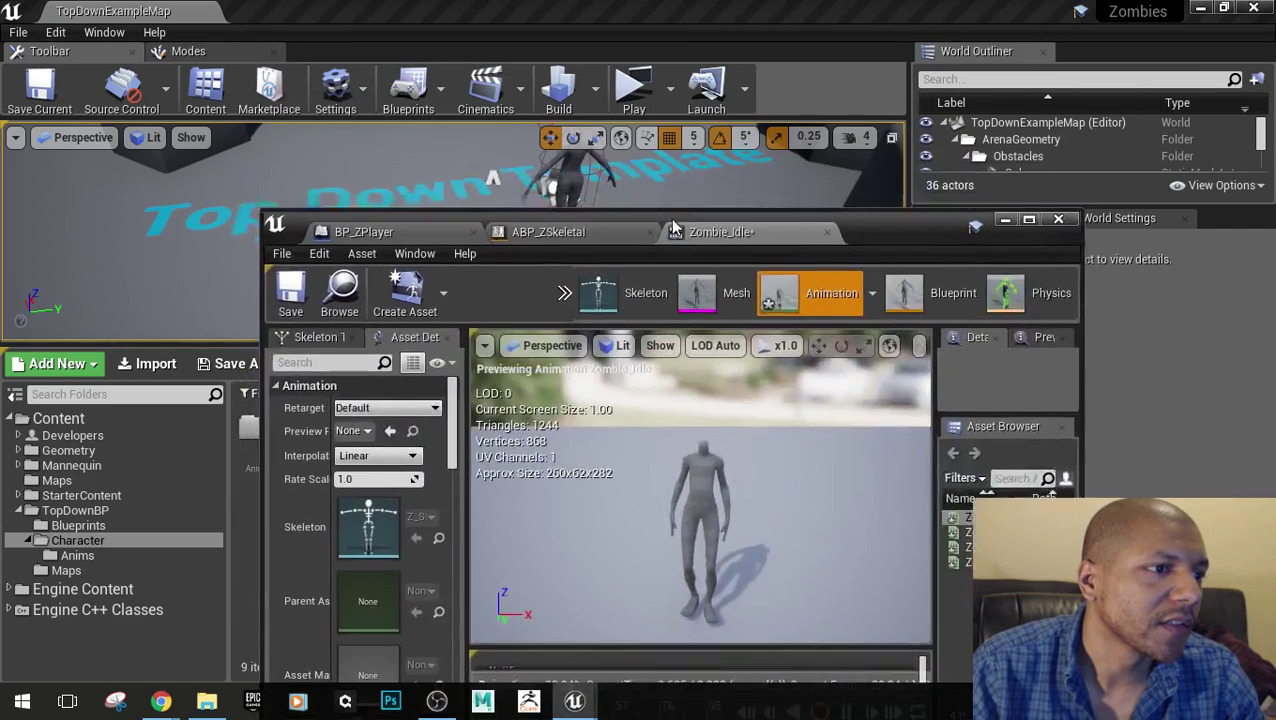
drag(640, 222, 520, 537)
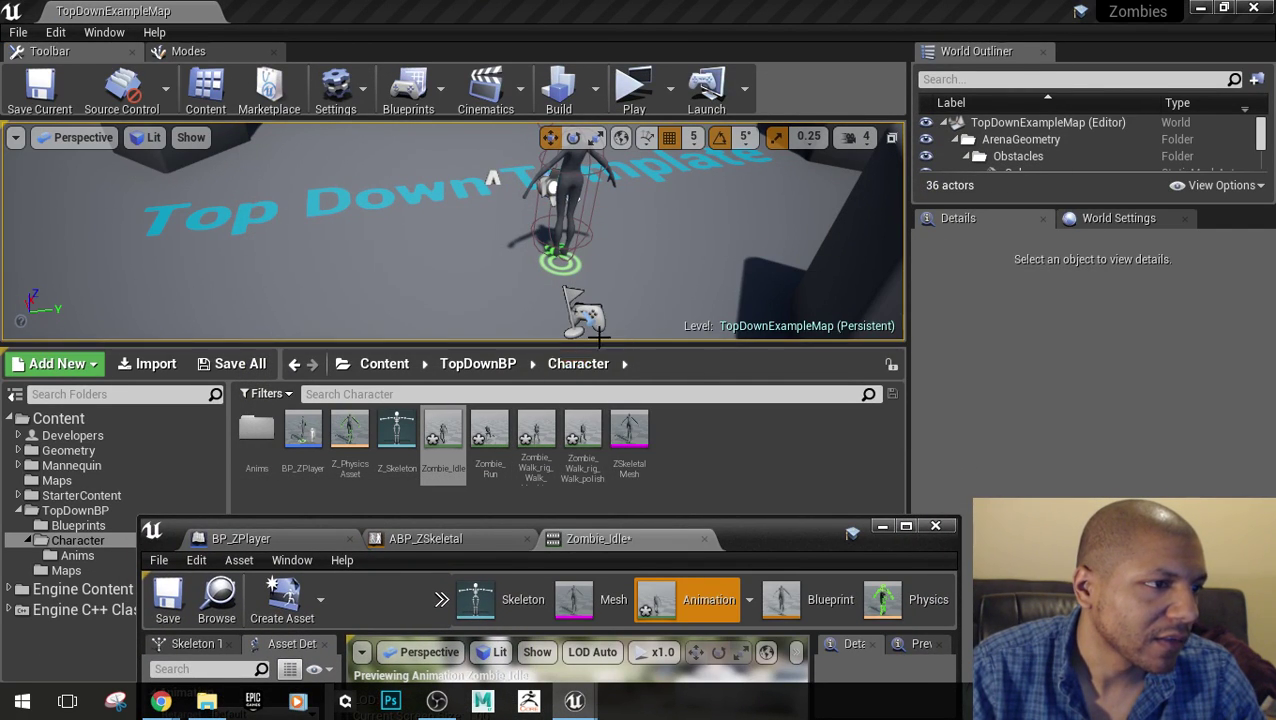
Make more room for the Character folder's assets and preview the Zombie_Walk_rig_Walk_polish animation at full window size
drag(597, 339, 596, 252)
click(488, 342)
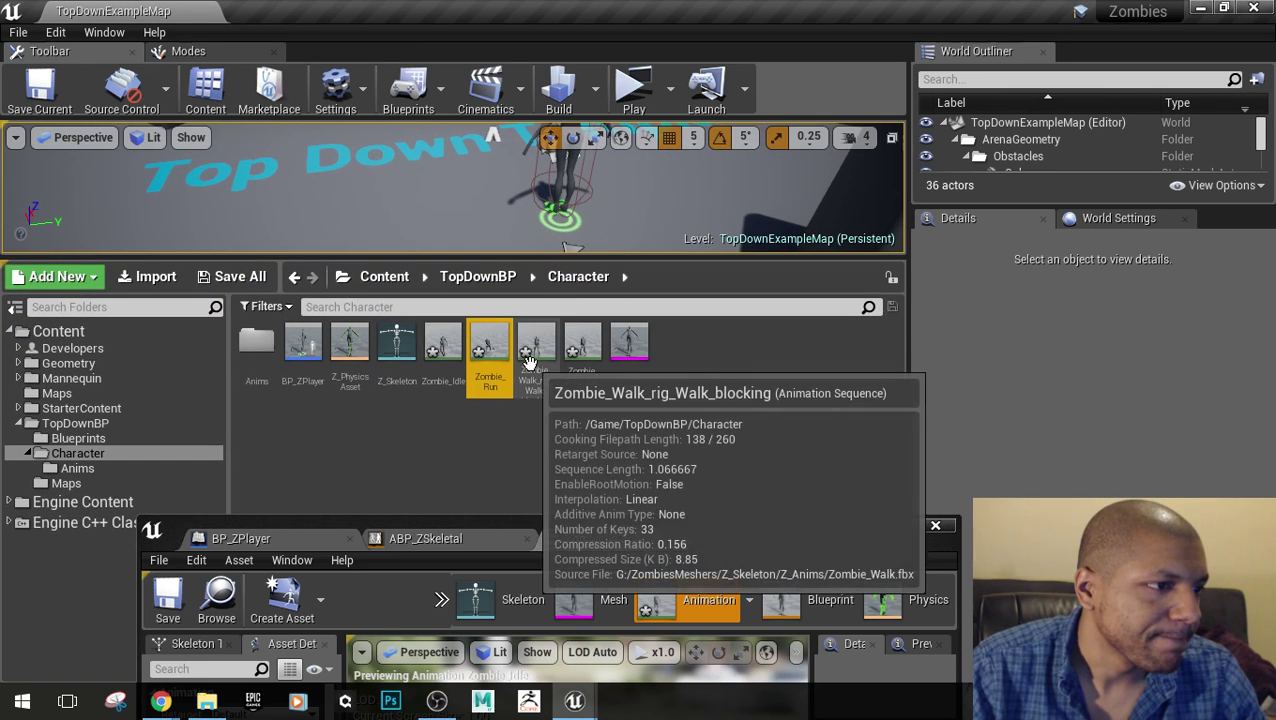
click(530, 358)
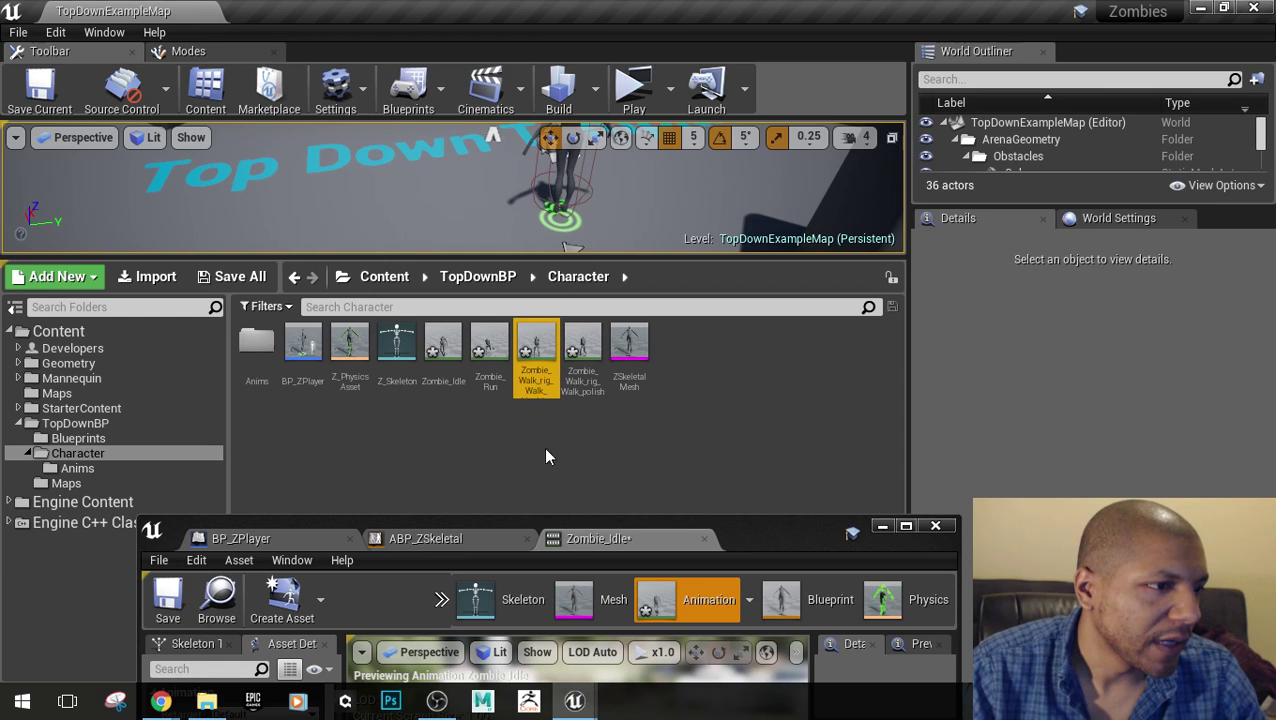
double_click(582, 348)
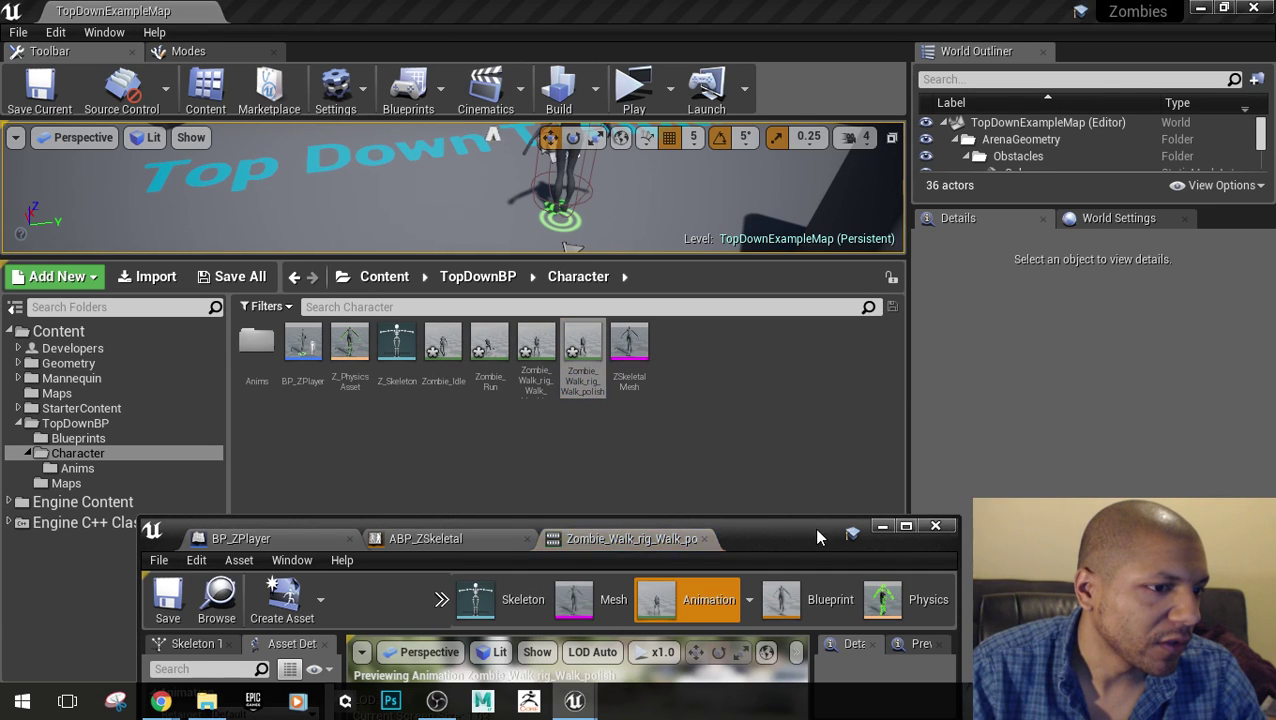
click(904, 529)
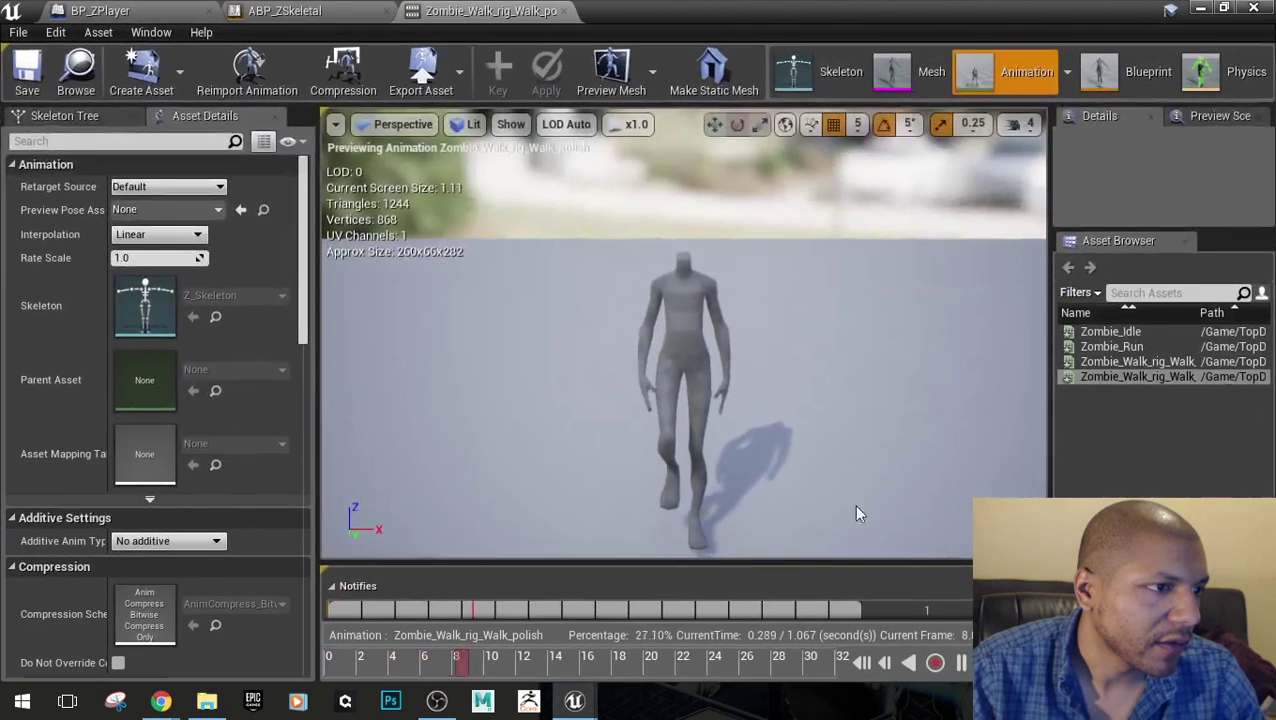
double_click(648, 9)
Preview the Zombie_Run animation at full window size, close its editor, and move the window clear of the assets
double_click(490, 350)
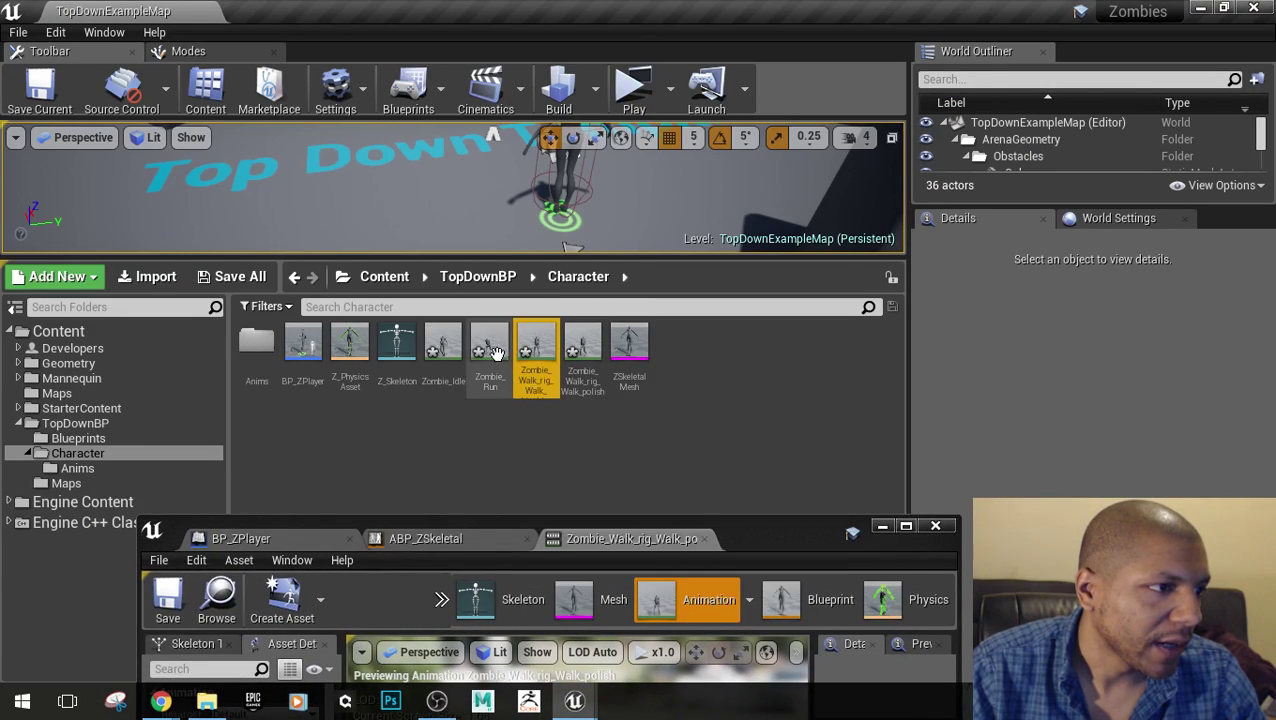
click(906, 526)
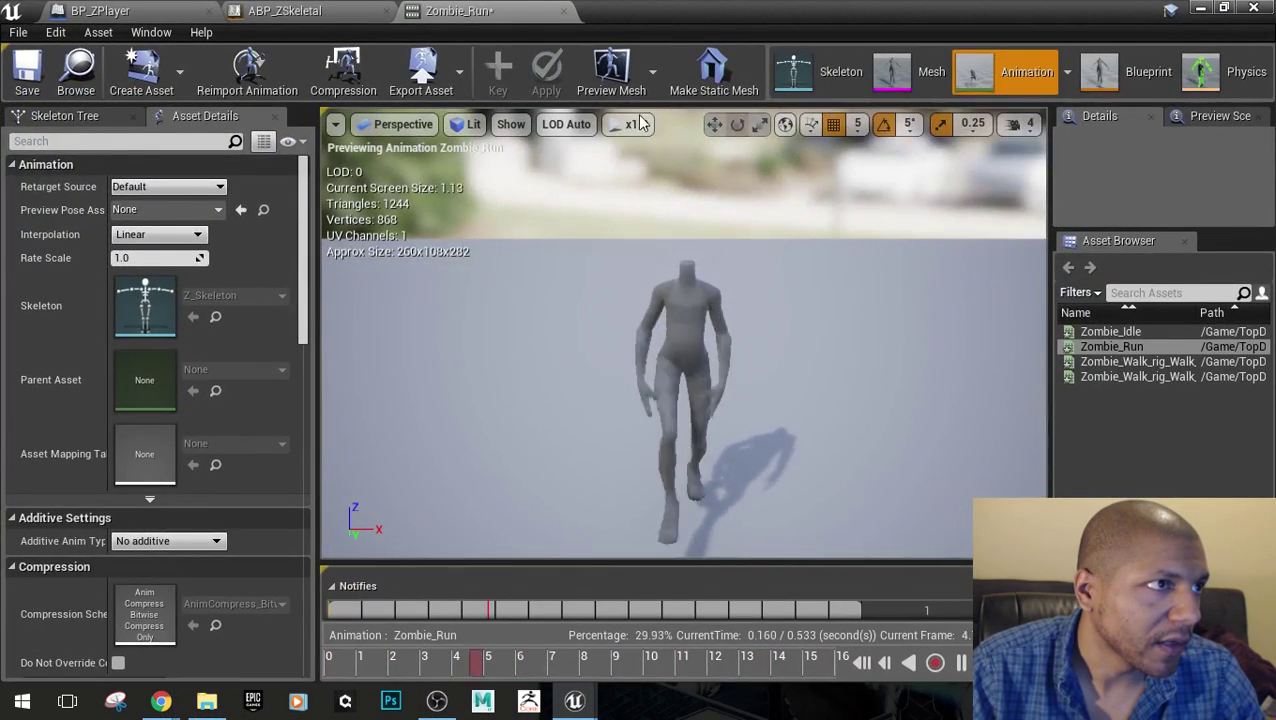
click(564, 11)
drag(587, 11, 597, 459)
click(432, 420)
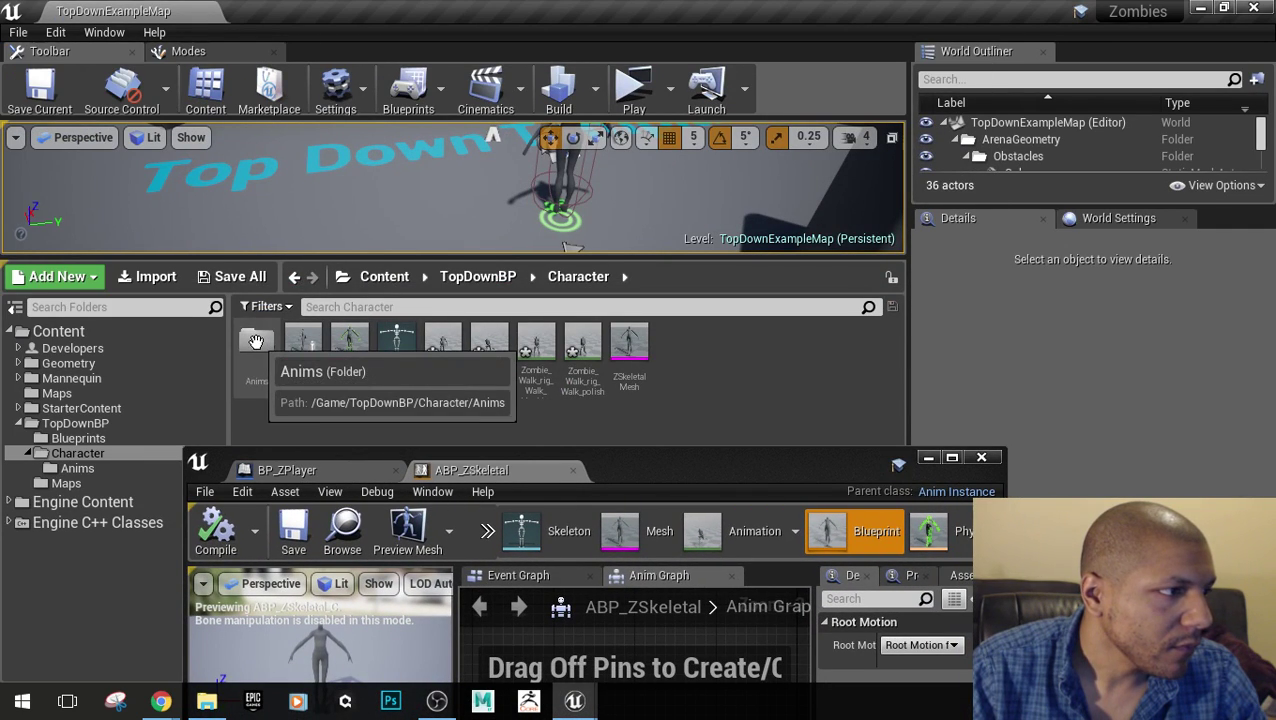
Create a Blend Space 1D named BS_IdleToRun for Z_Skeleton in the Anims folder and open it maximised
double_click(256, 345)
right_click(391, 374)
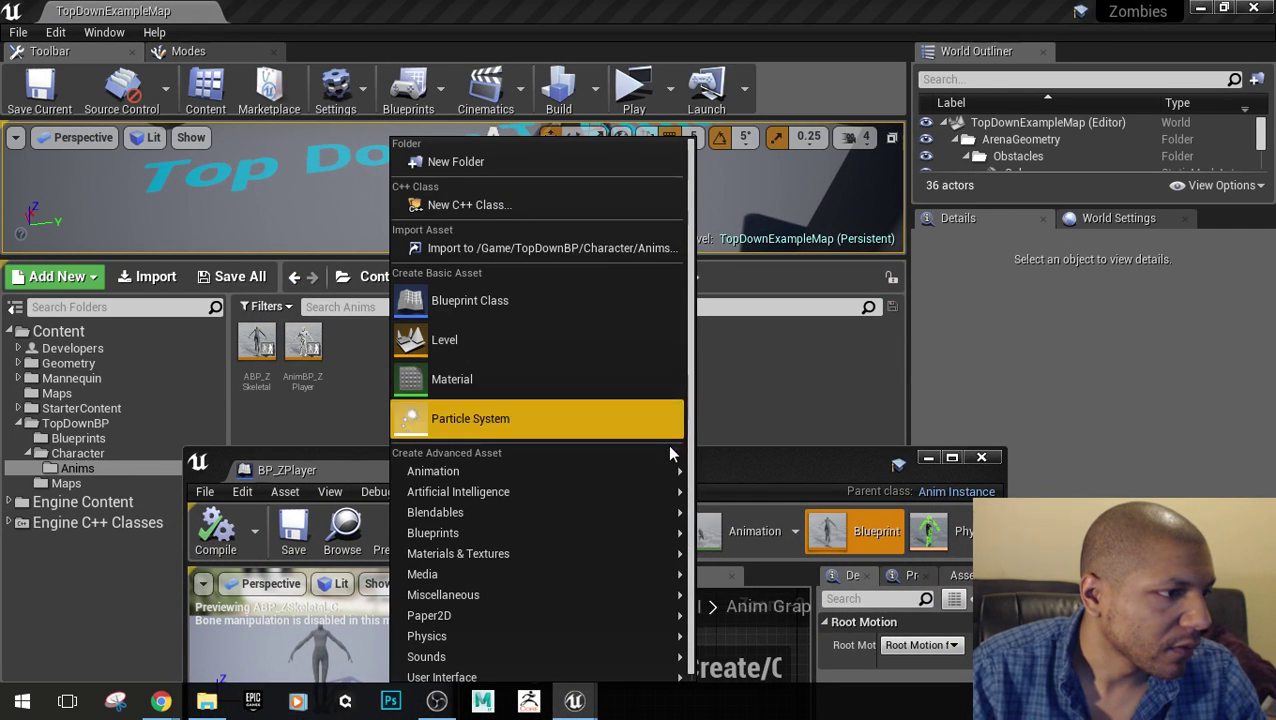
mouse_move(585, 471)
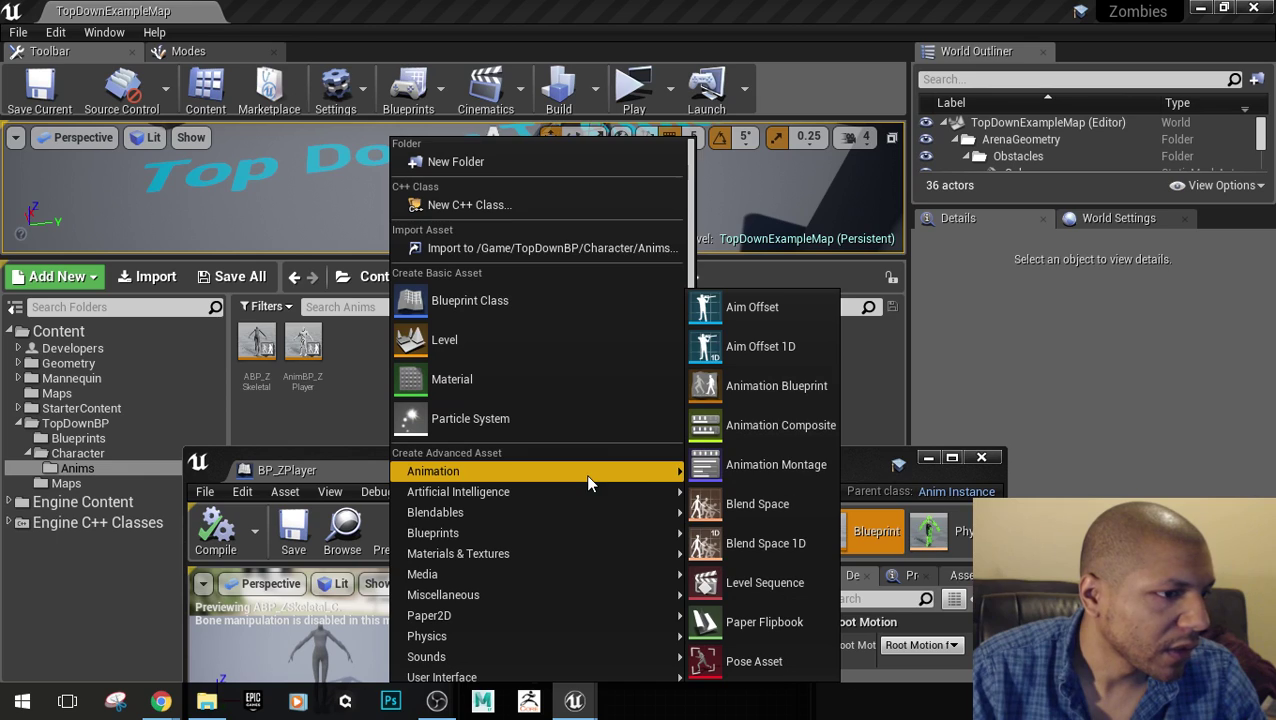
click(766, 545)
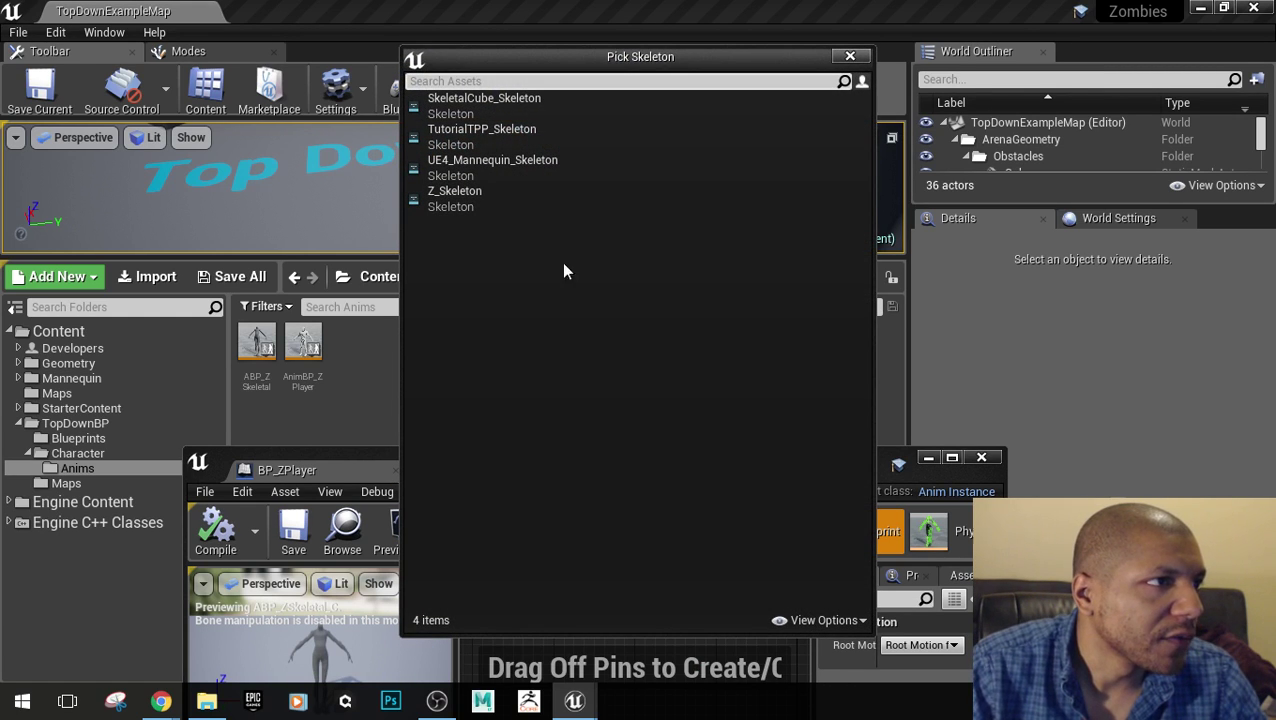
click(498, 210)
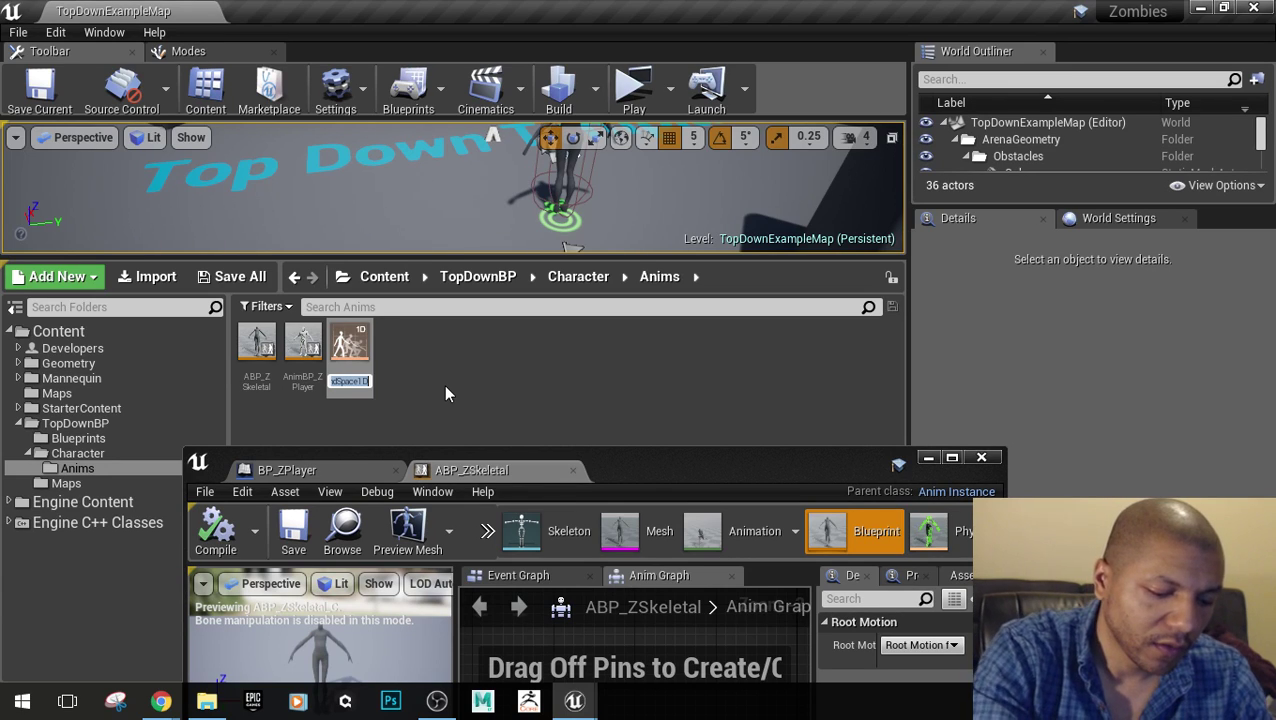
text(BS_)
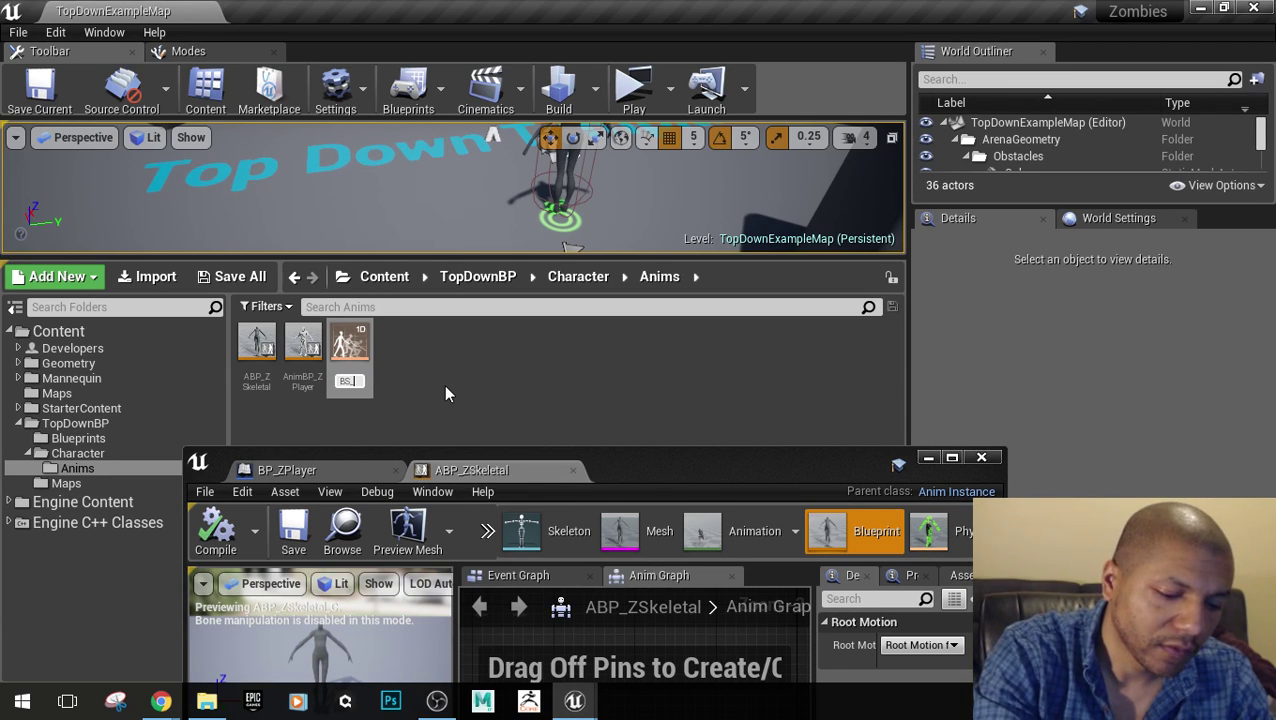
text(IdleT)
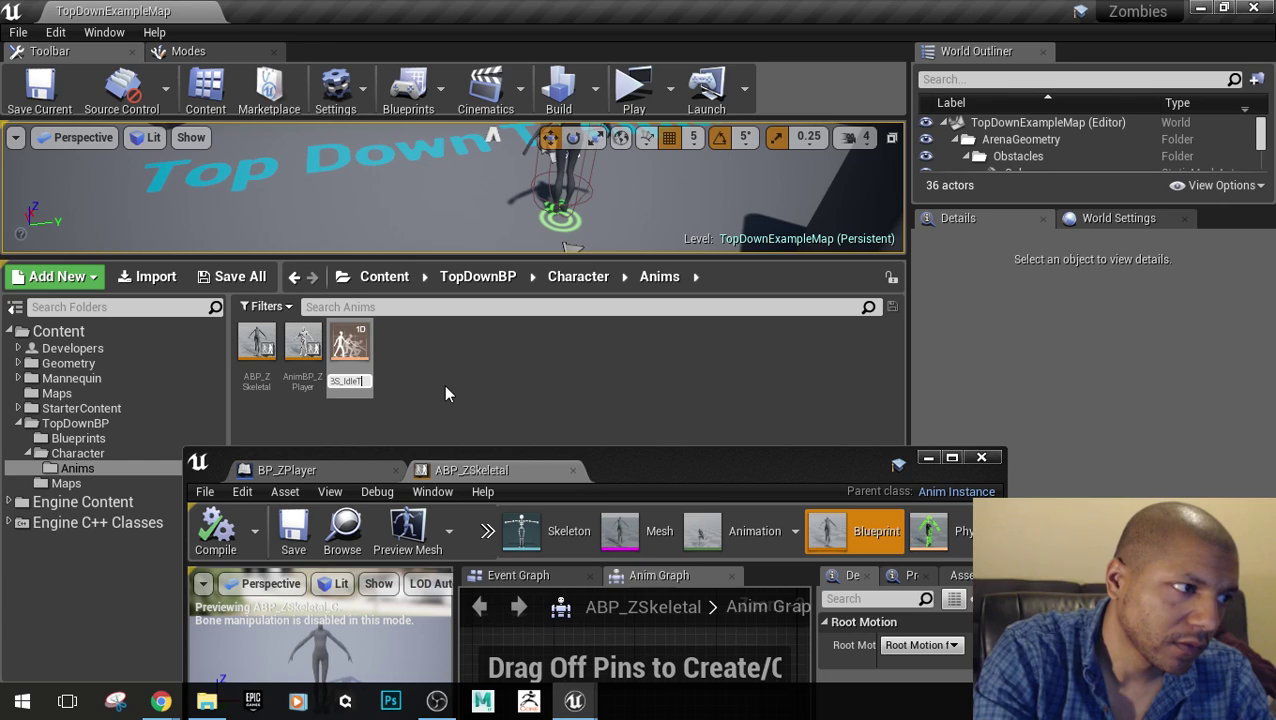
text(oRun)
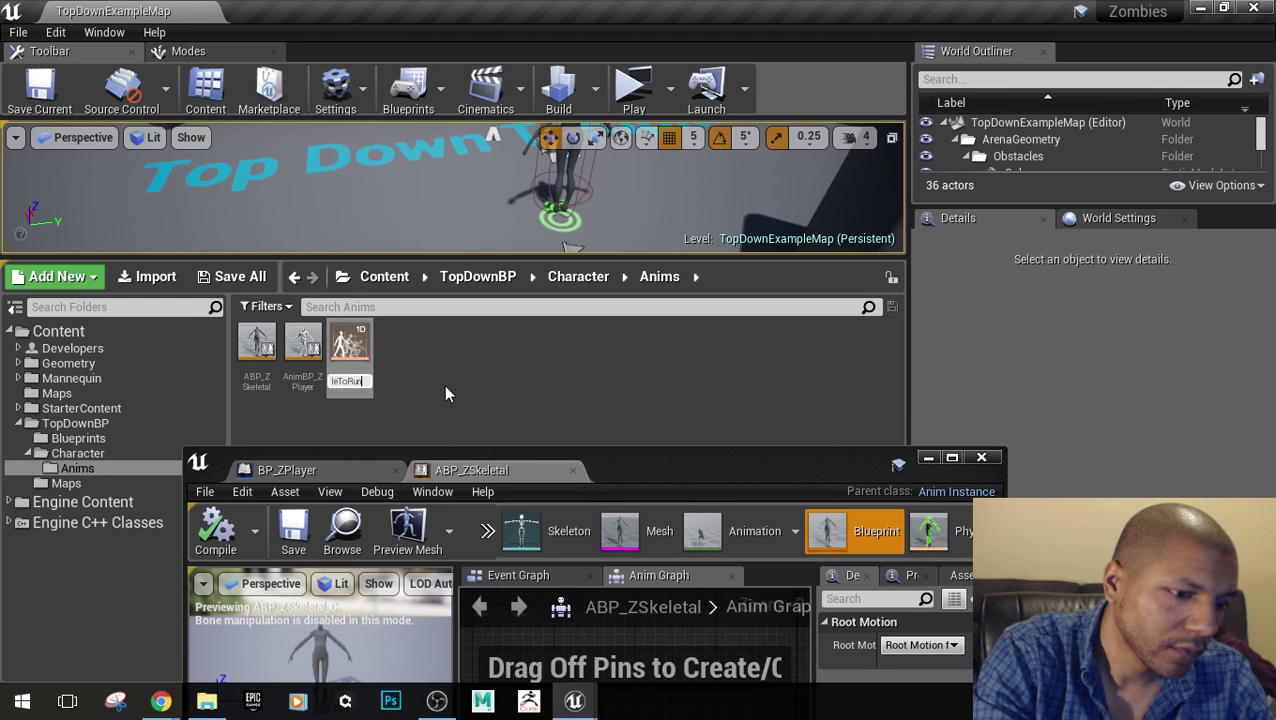
key(Return)
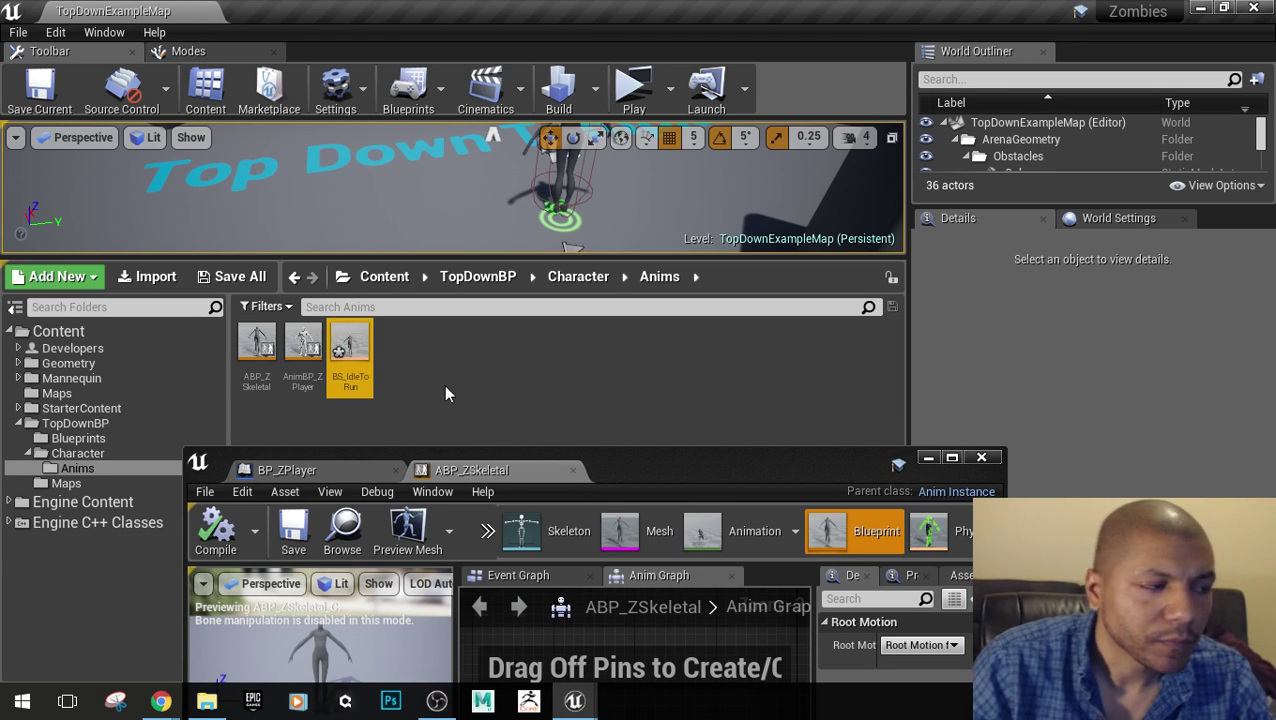
double_click(349, 347)
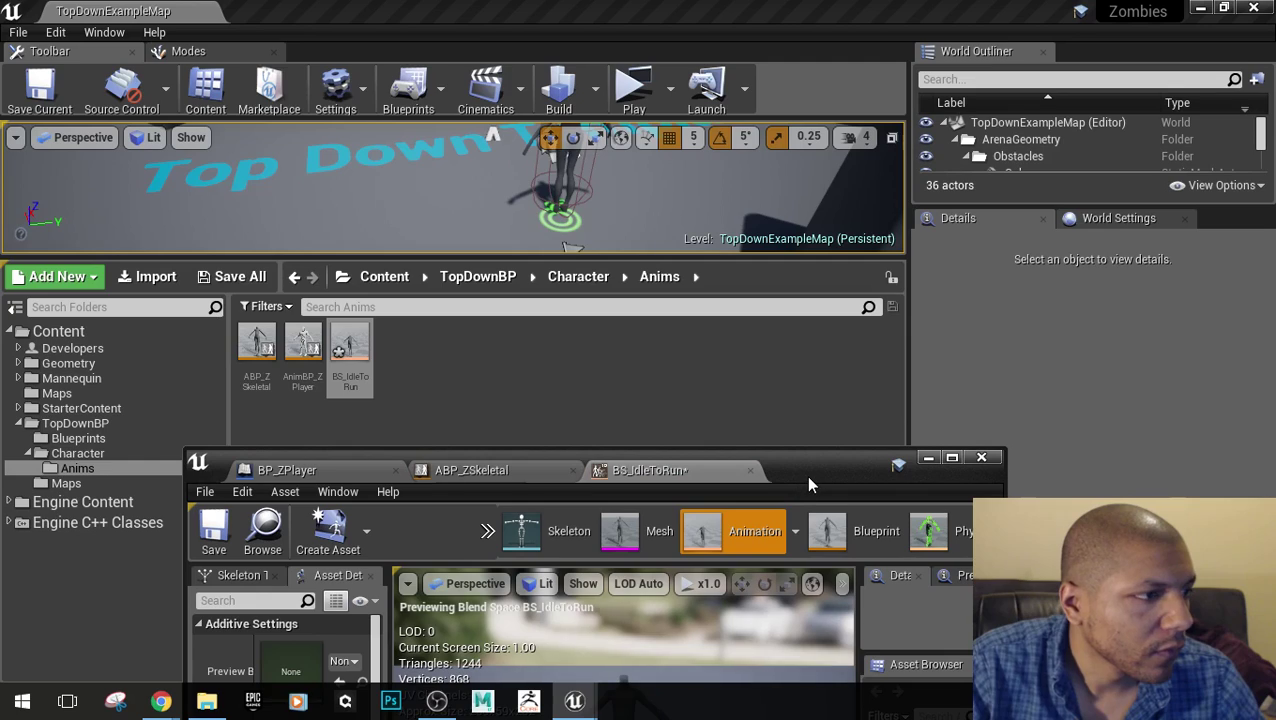
double_click(805, 475)
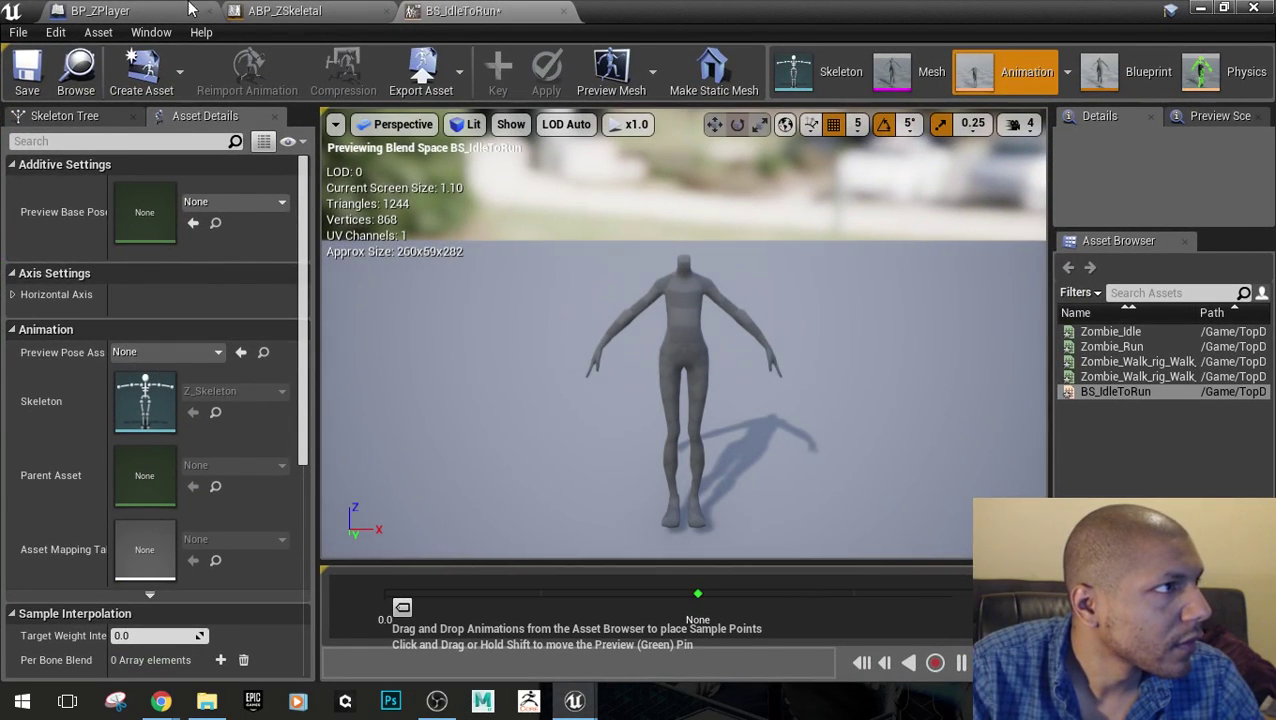
Browse the TopDownBP folder's Blueprints, Character and Anims subfolders for existing player animation assets
click(110, 10)
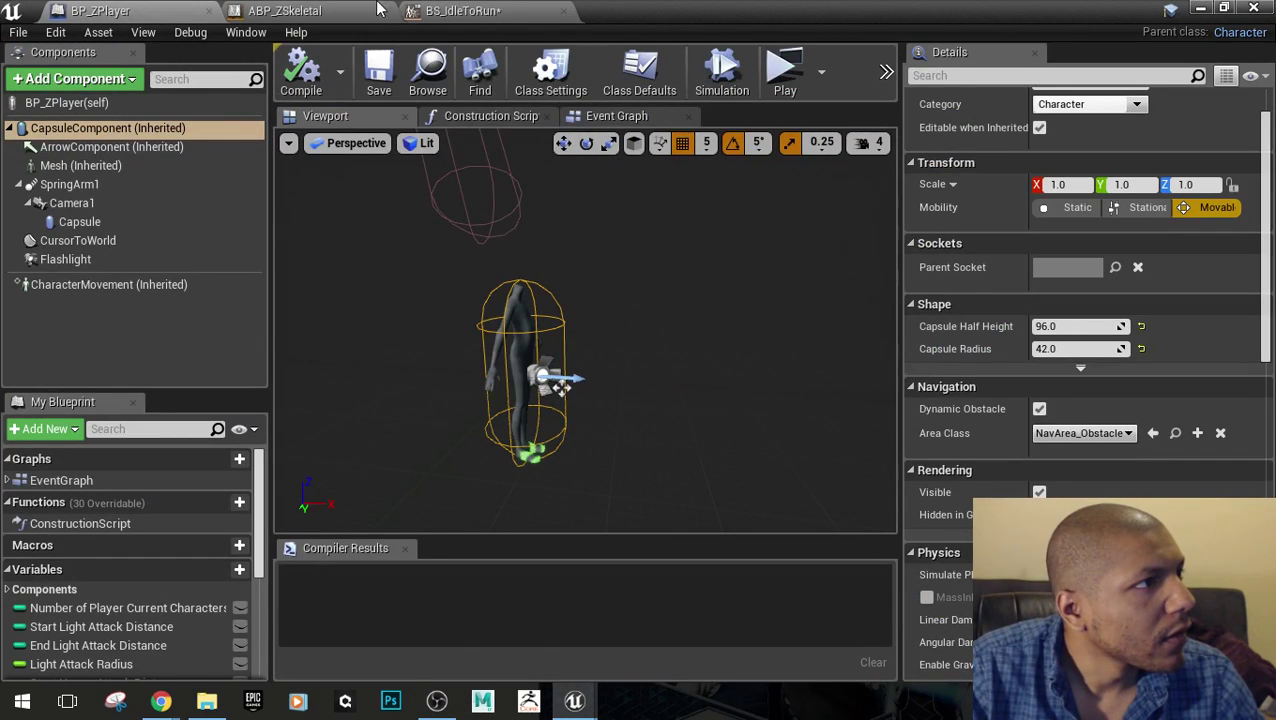
click(295, 10)
double_click(667, 14)
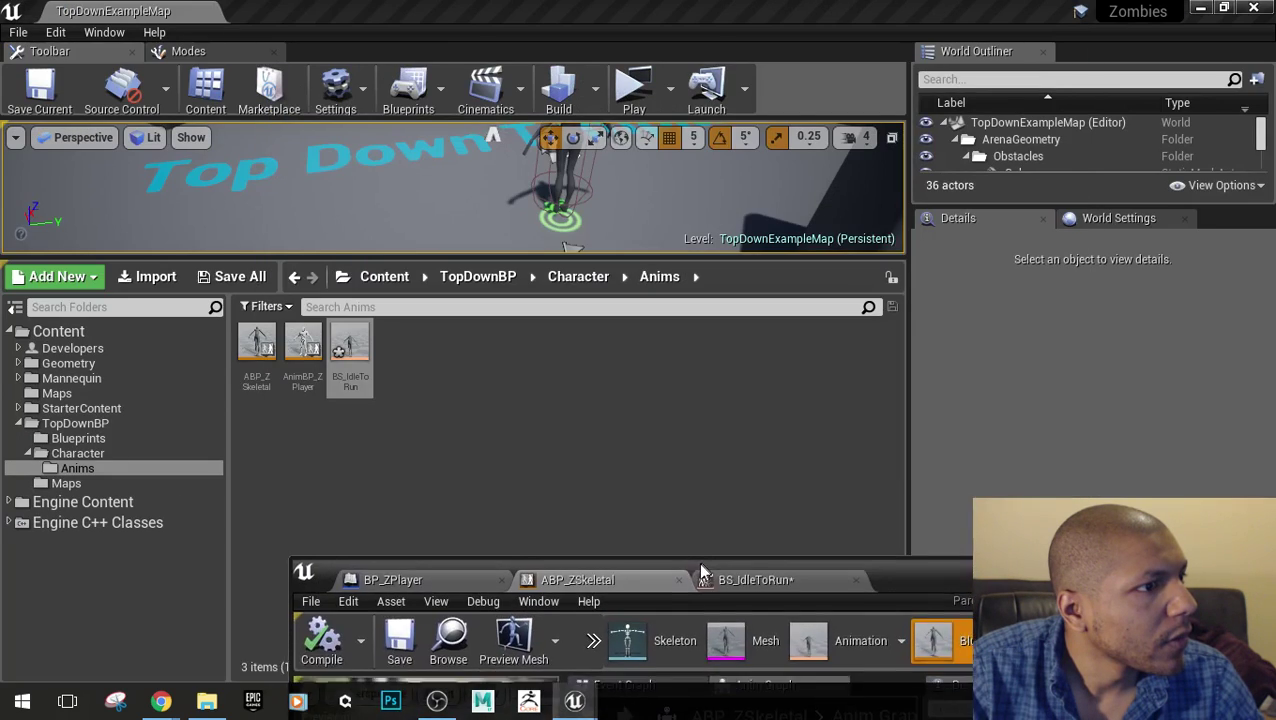
click(477, 276)
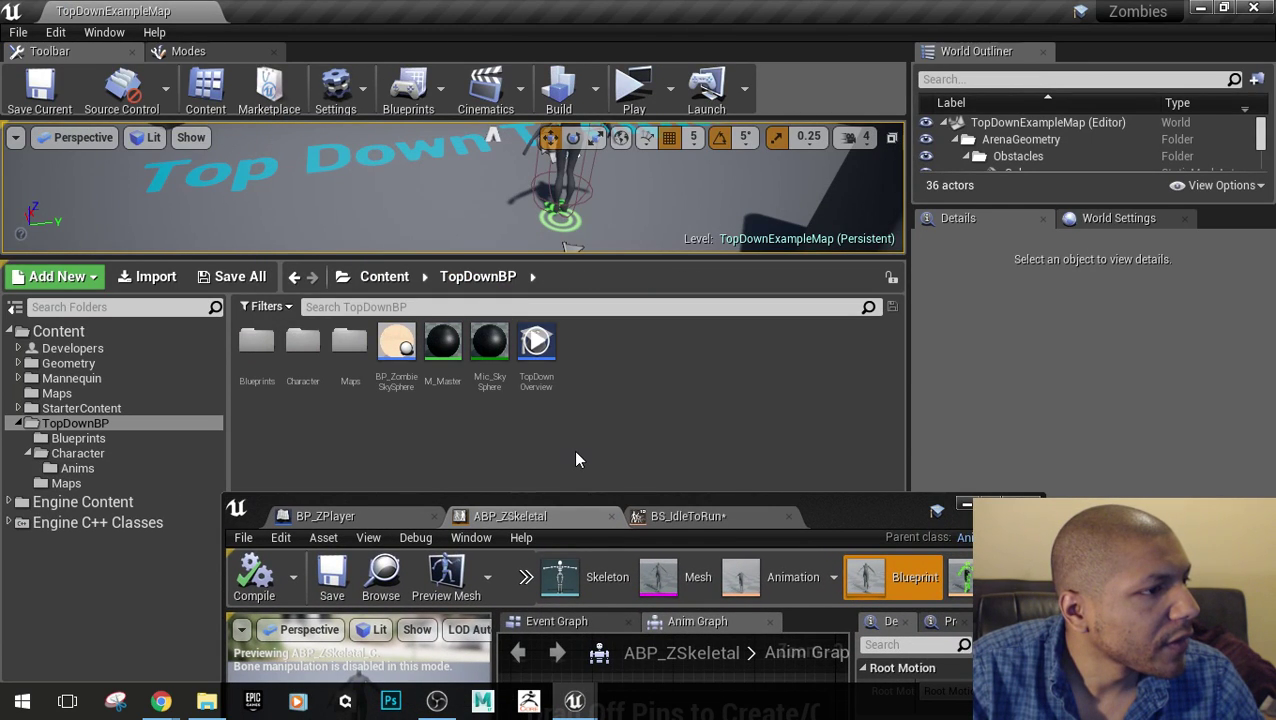
double_click(303, 345)
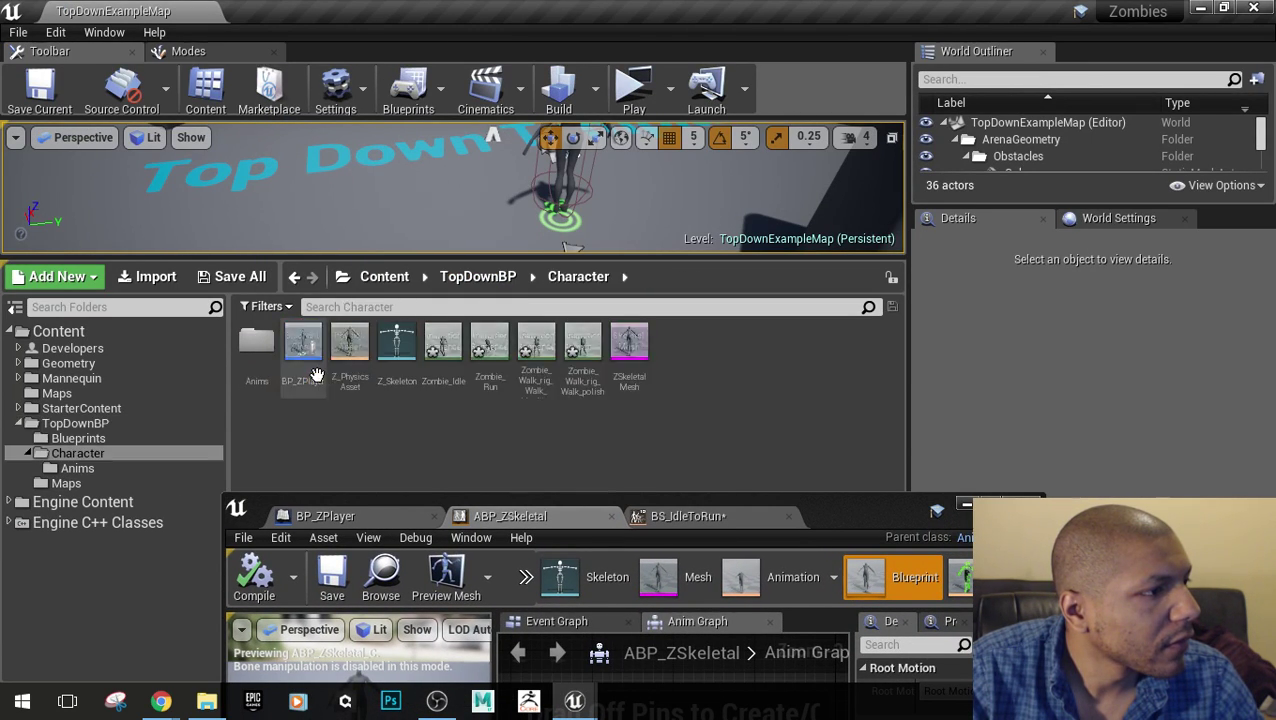
click(477, 276)
double_click(256, 343)
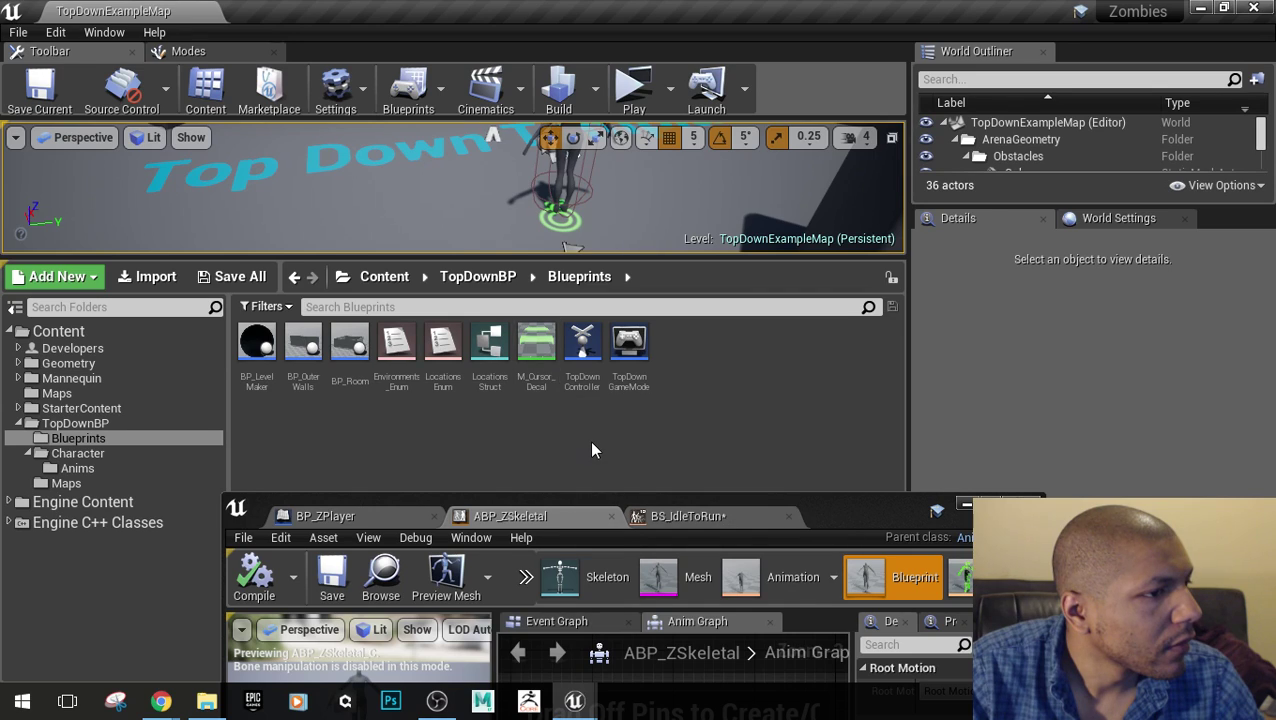
click(477, 276)
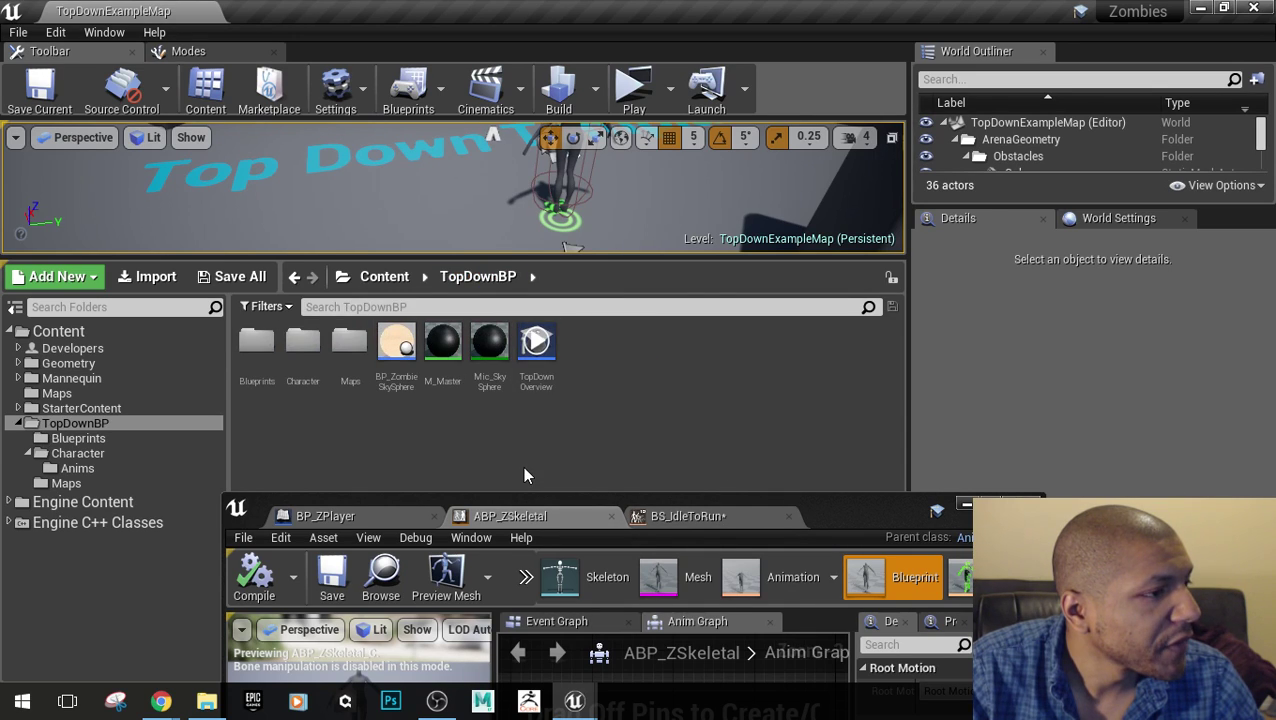
double_click(302, 342)
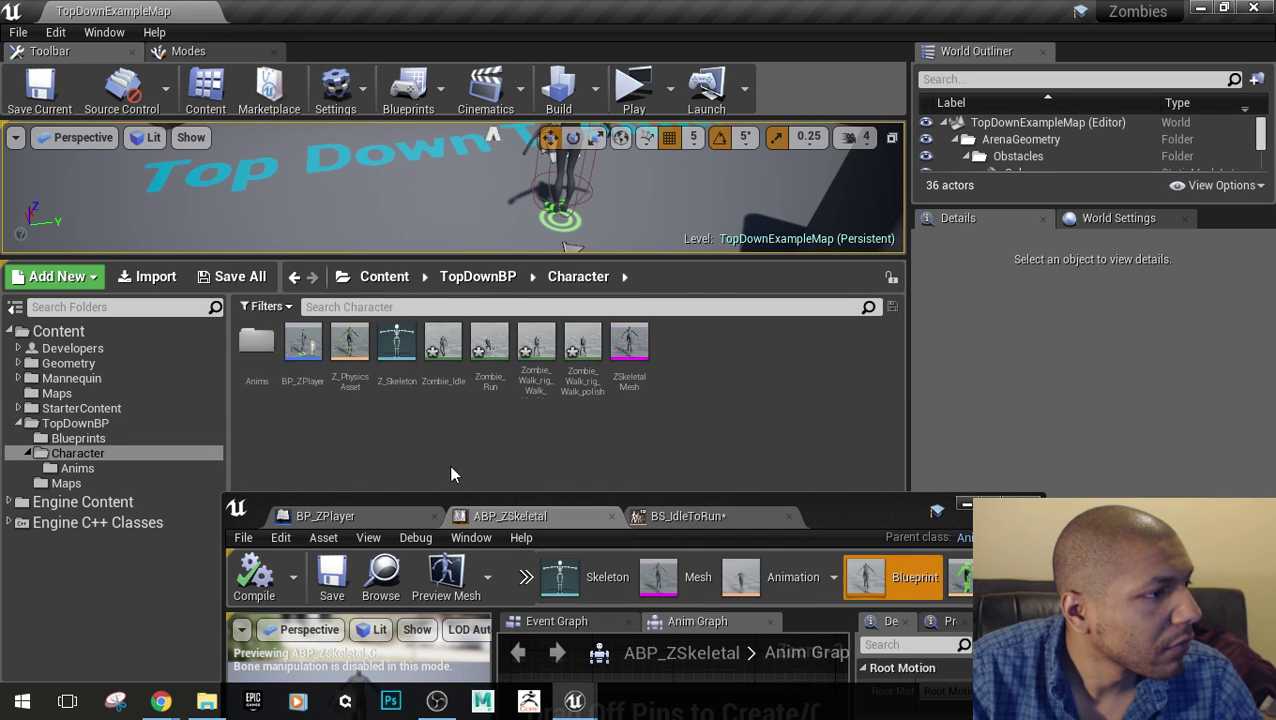
double_click(257, 343)
Open AnimBP_ZPlayer at full window size, examine its Anim Graph and Event Graph, and close it
double_click(303, 342)
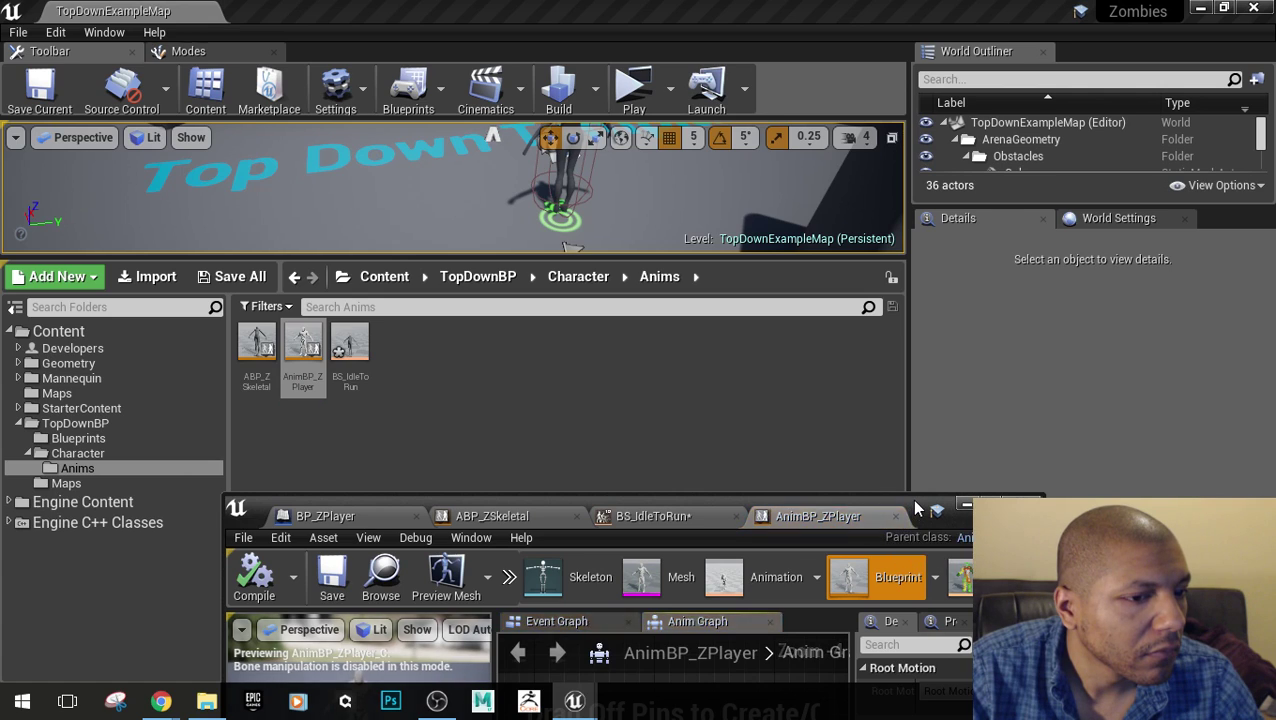
double_click(911, 498)
scroll(638, 352, down, 1)
scroll(638, 352, up, 1)
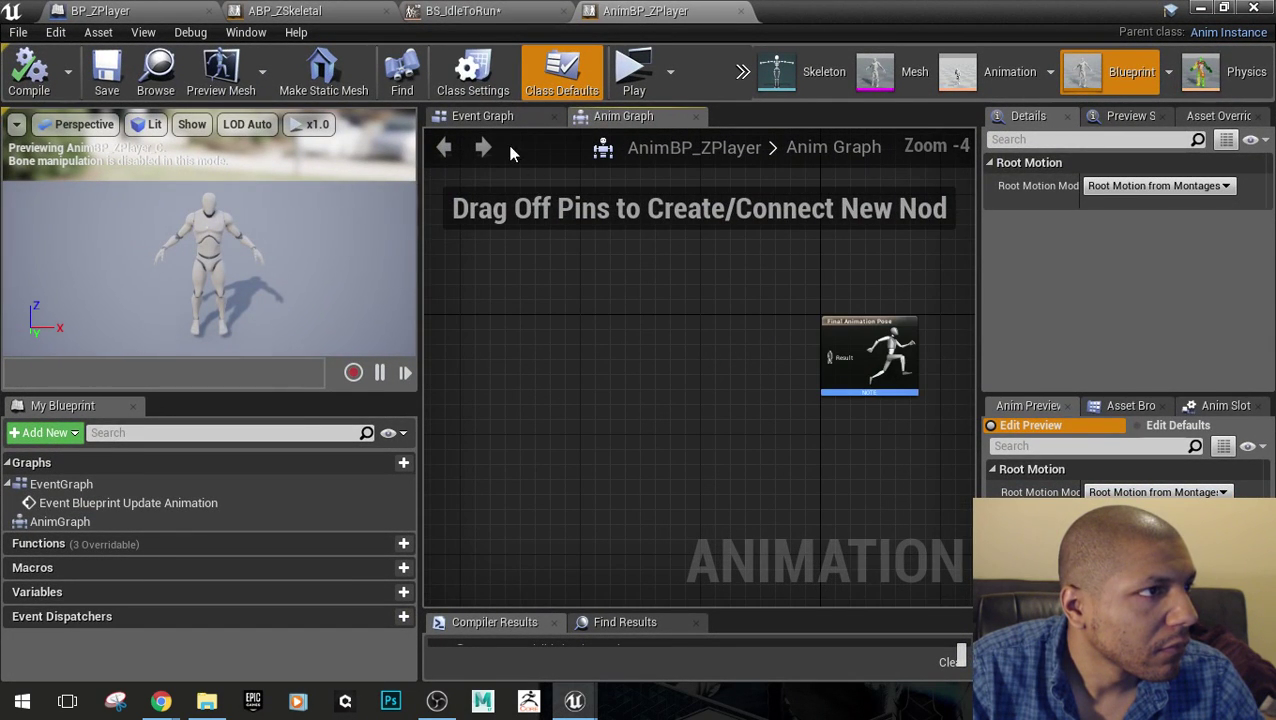
click(495, 116)
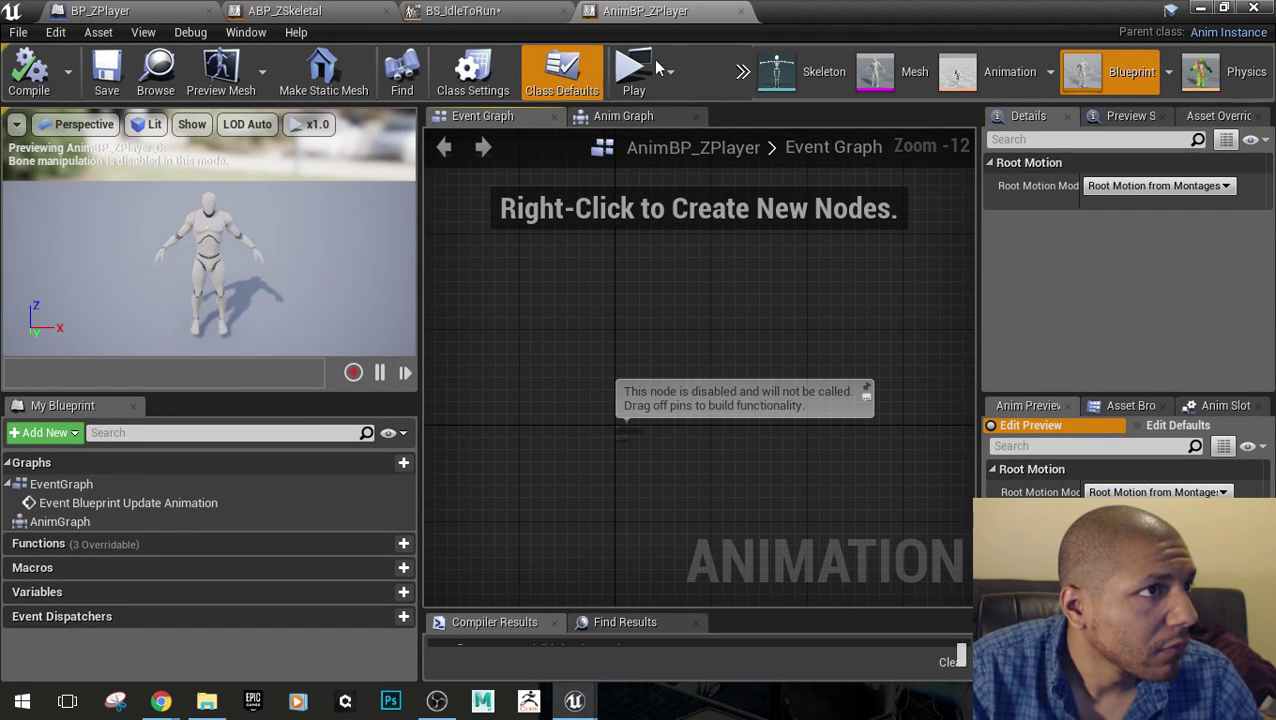
click(742, 15)
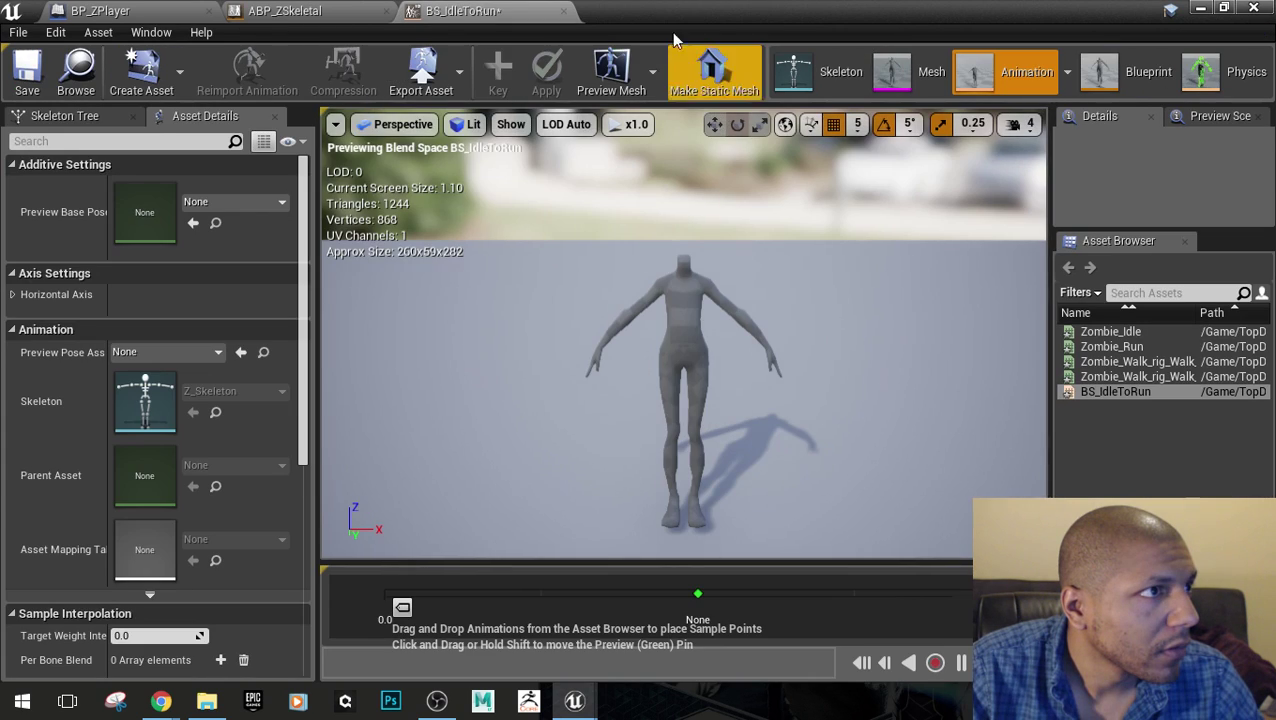
Look through the project's Content, TopDownBP, Blueprints, Character, Anims, Maps and Developers folders for other animation assets
drag(742, 20, 589, 471)
click(474, 278)
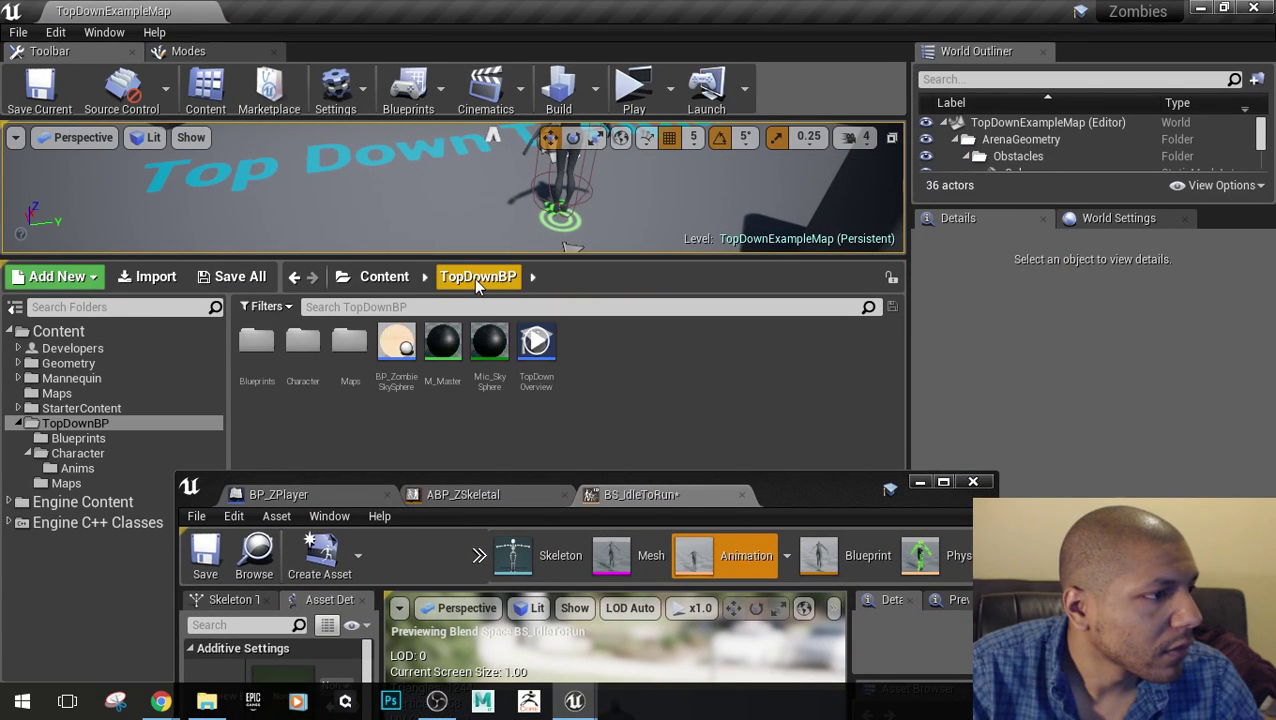
double_click(263, 365)
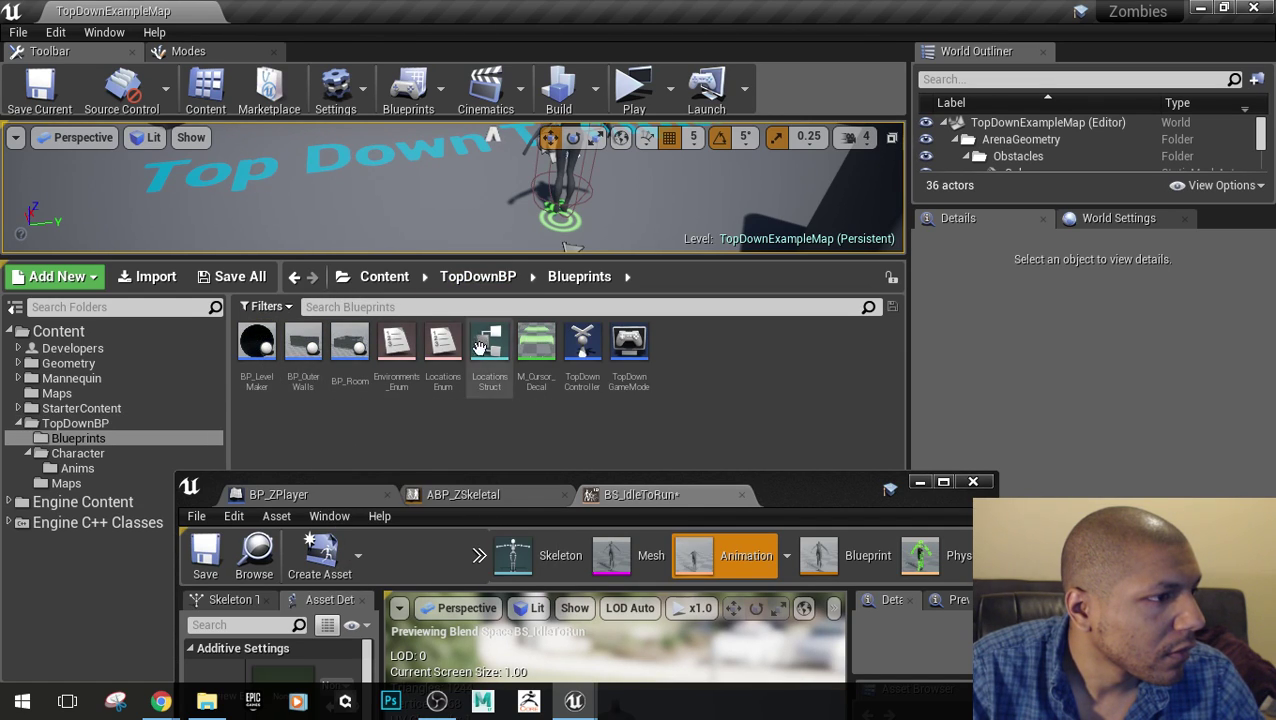
click(474, 277)
double_click(310, 345)
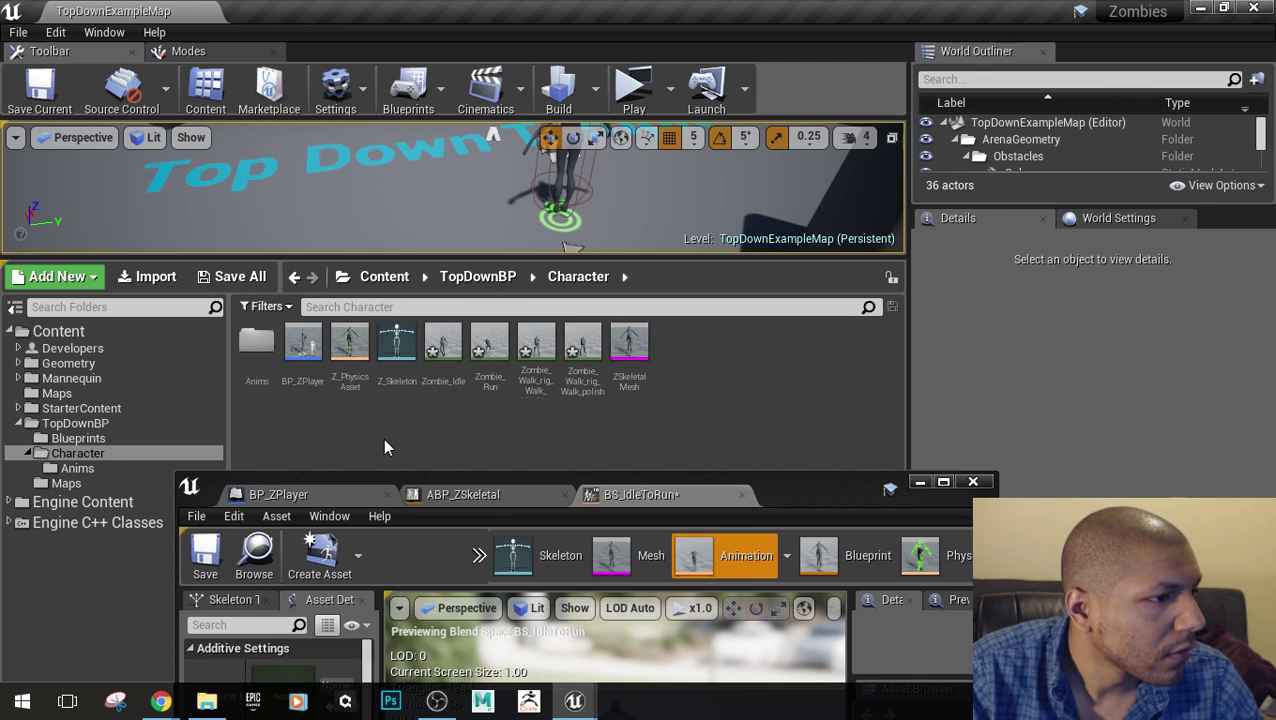
click(478, 277)
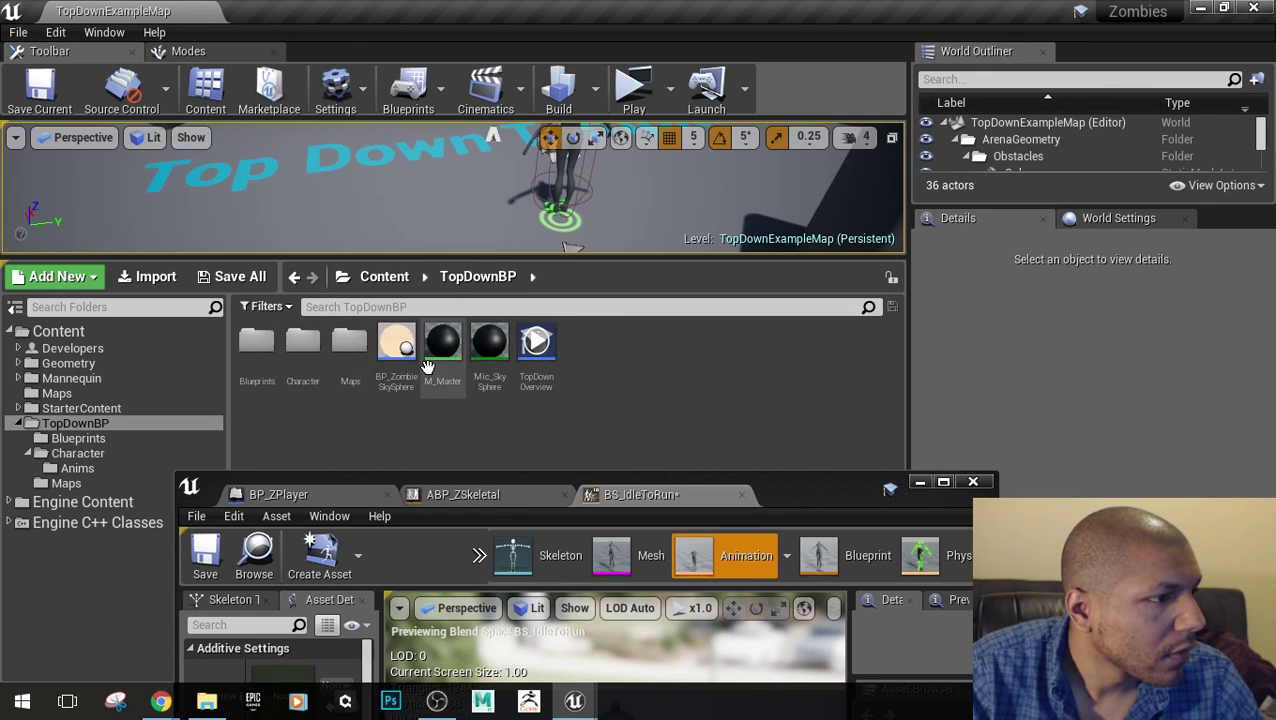
double_click(363, 353)
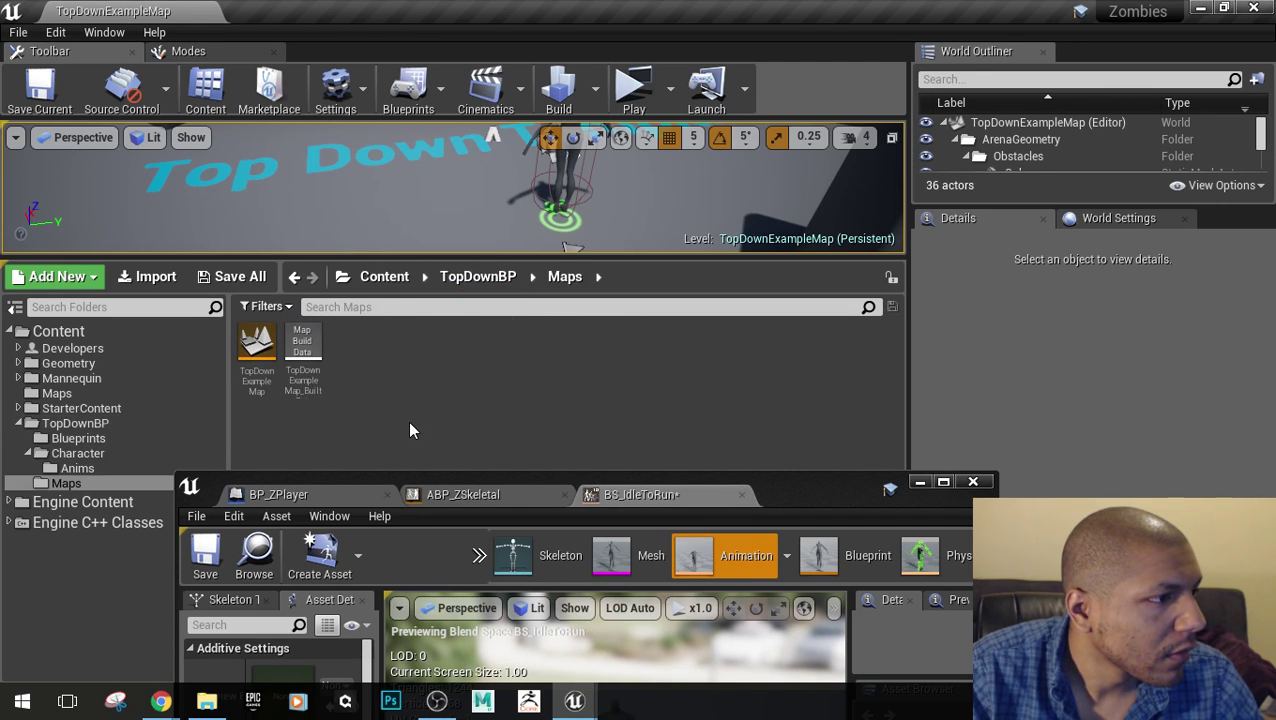
click(474, 280)
click(394, 282)
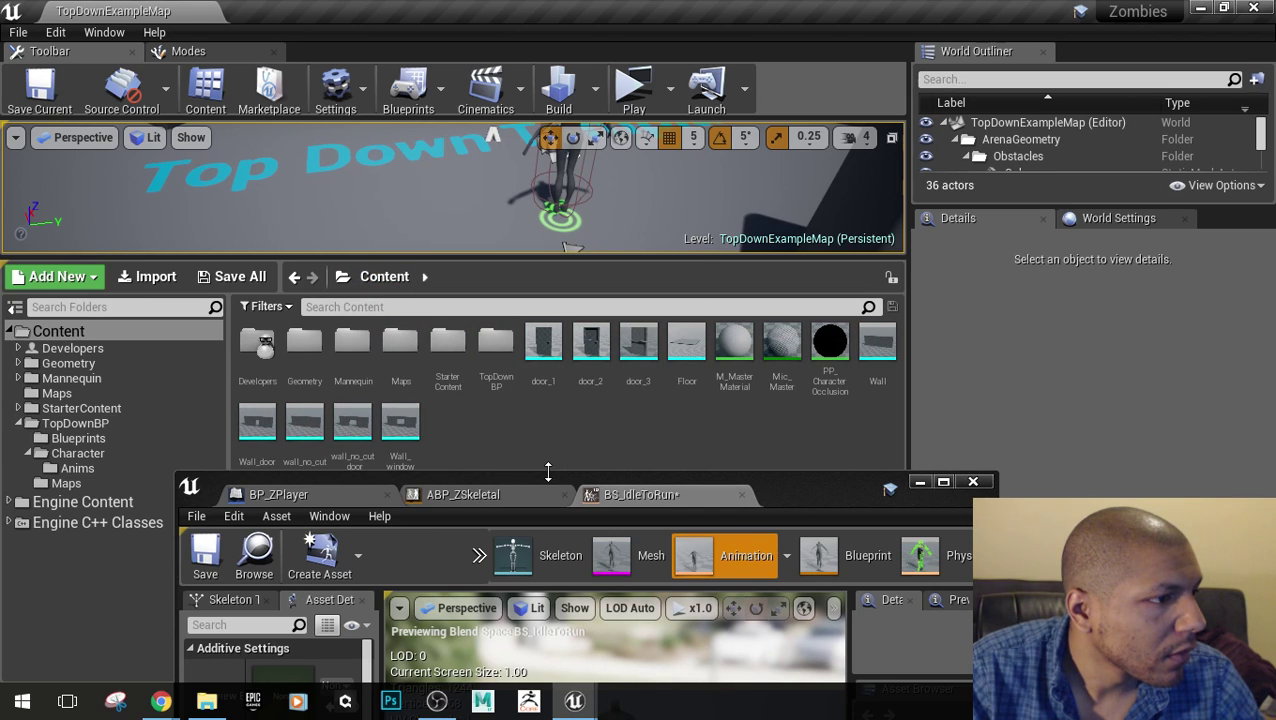
double_click(493, 352)
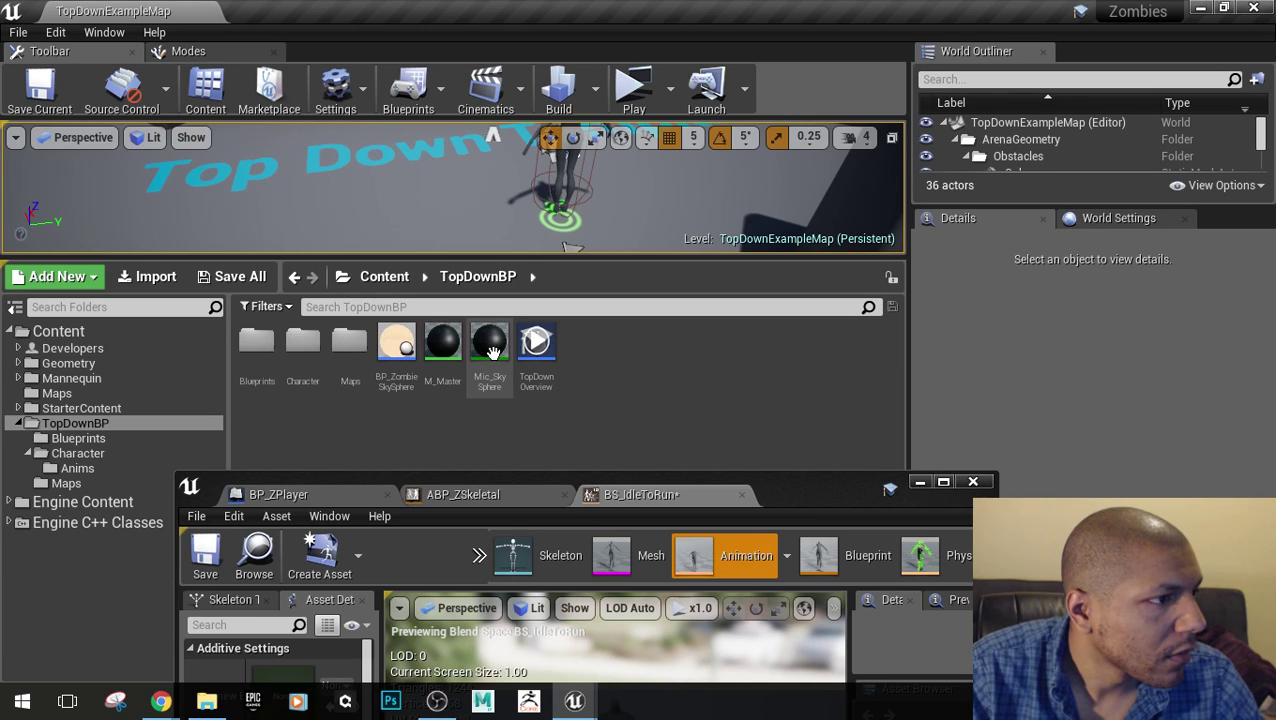
double_click(301, 342)
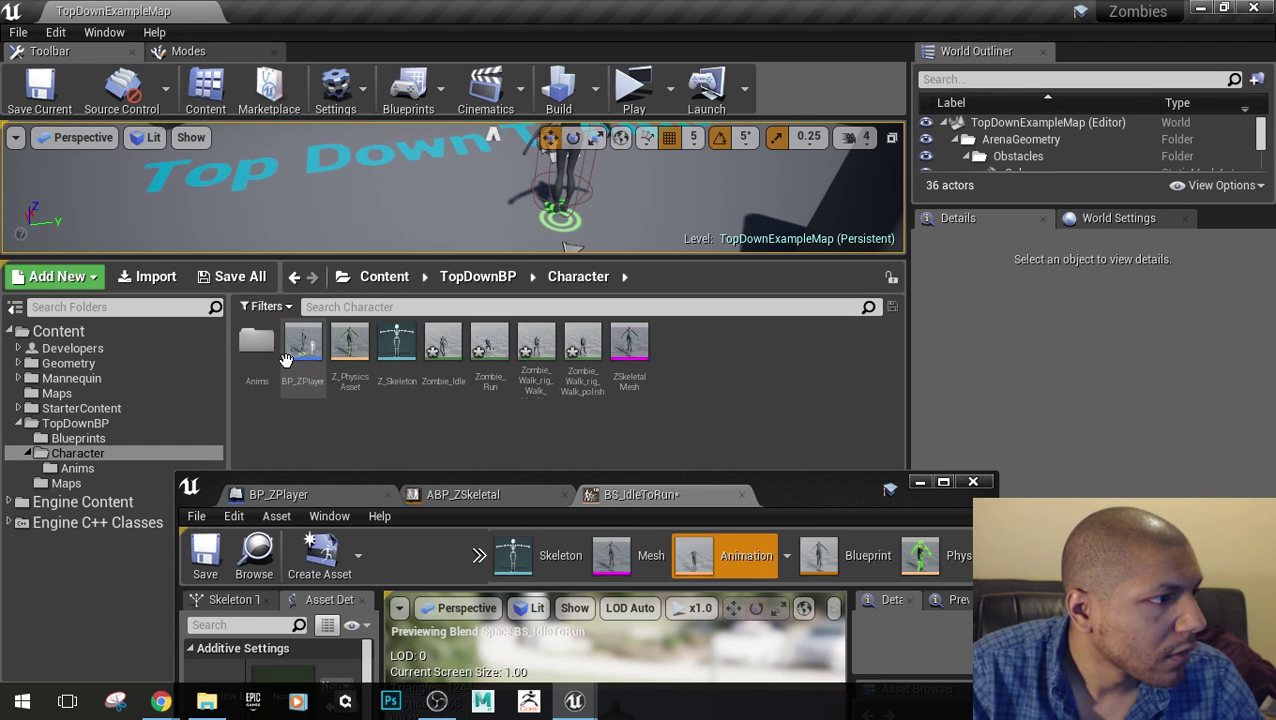
double_click(270, 360)
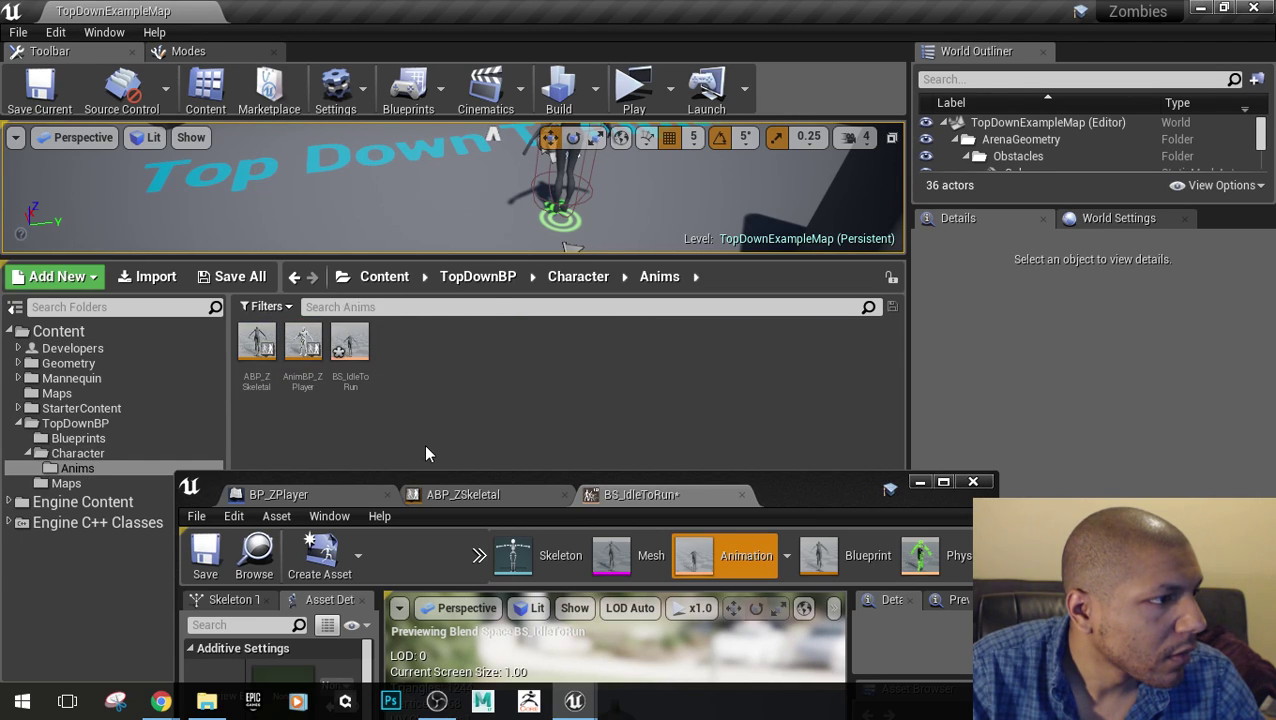
click(470, 278)
click(384, 277)
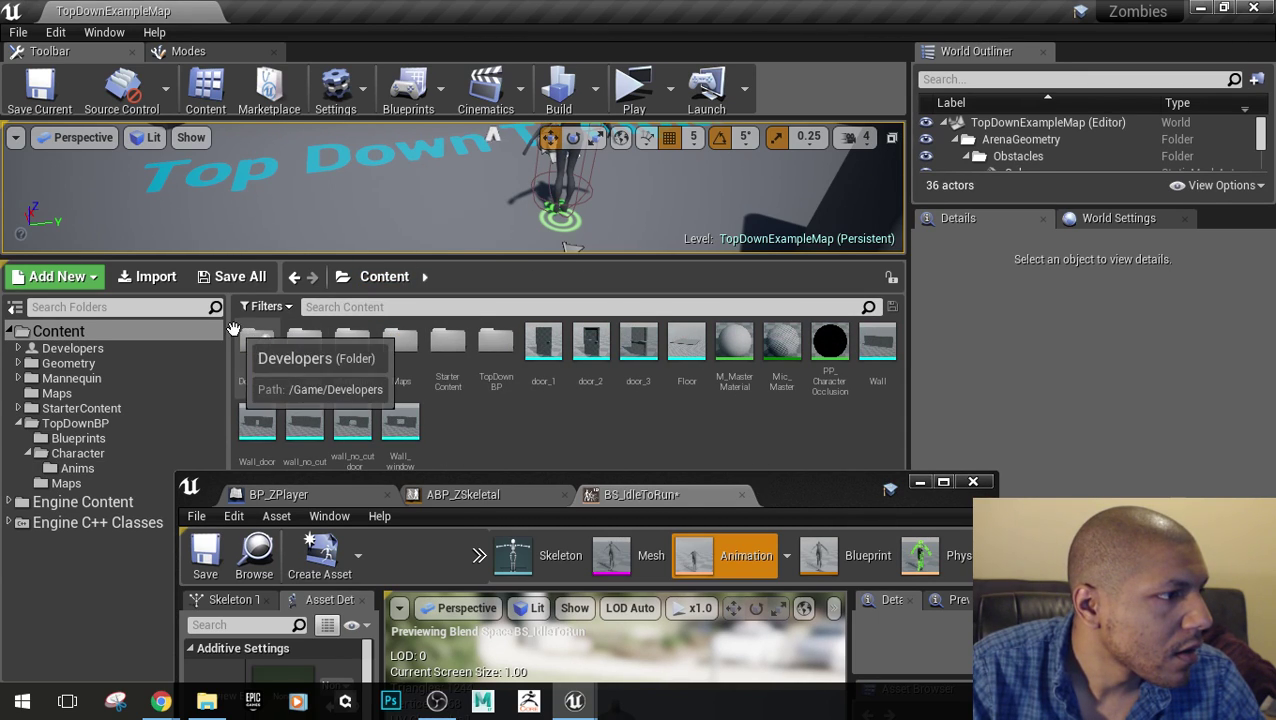
double_click(257, 343)
click(380, 277)
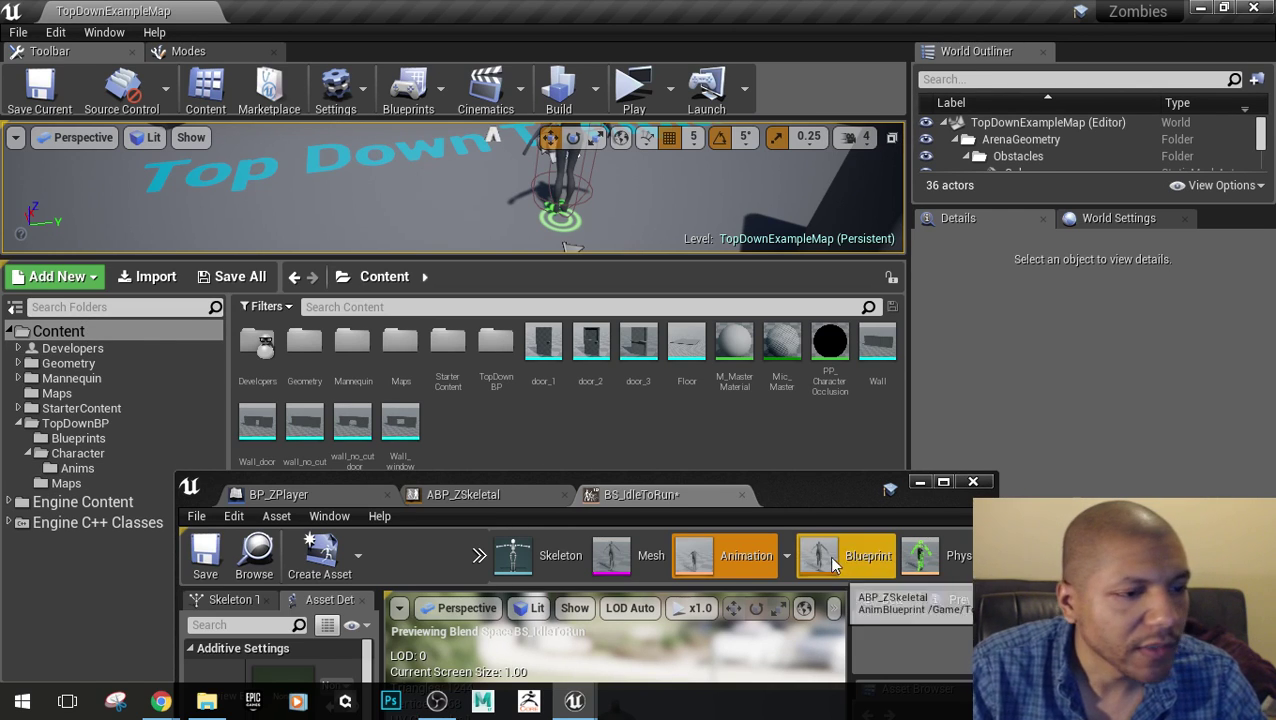
Return to BS_IdleToRun in the maximised editor and name its horizontal axis Speed
double_click(790, 490)
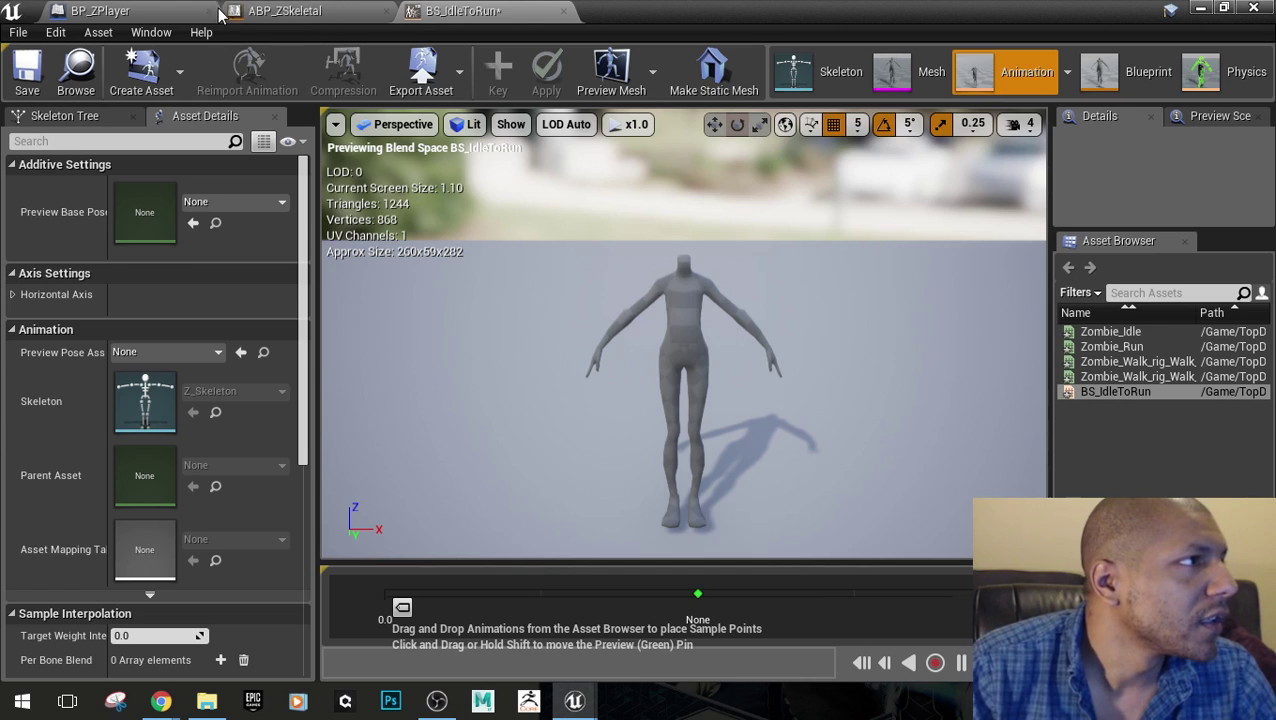
click(321, 27)
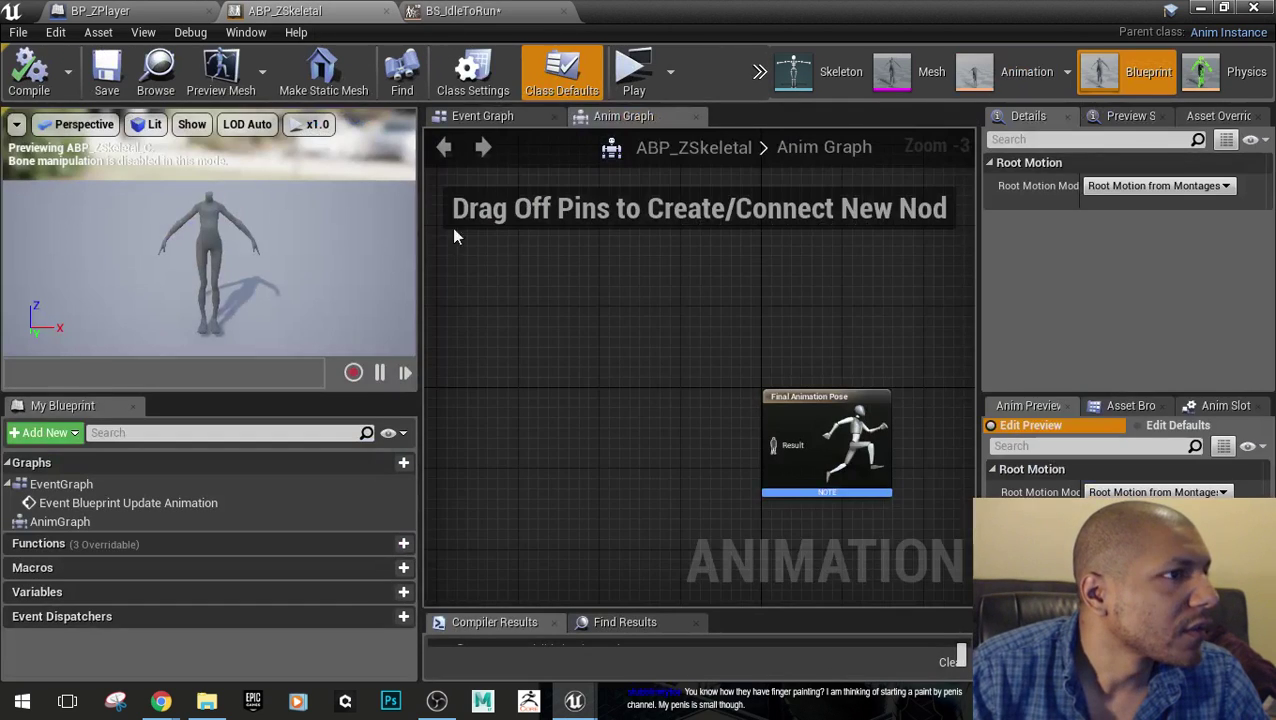
click(158, 10)
click(465, 11)
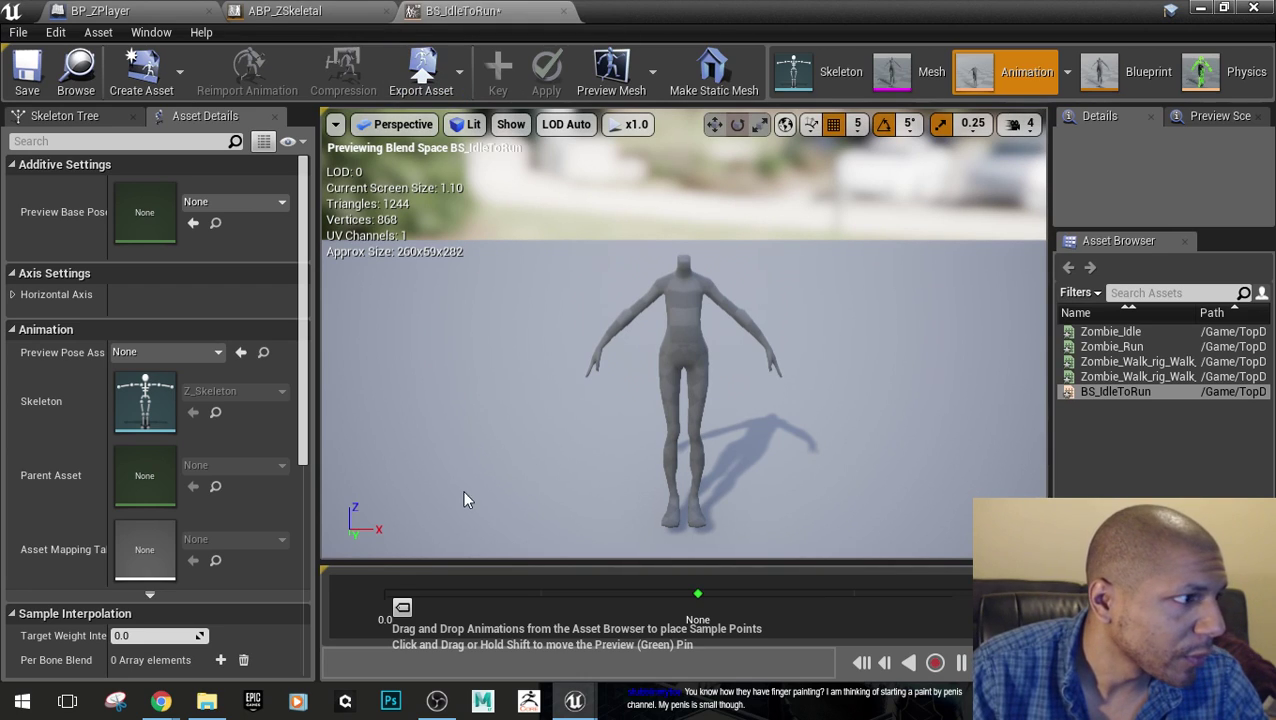
click(14, 294)
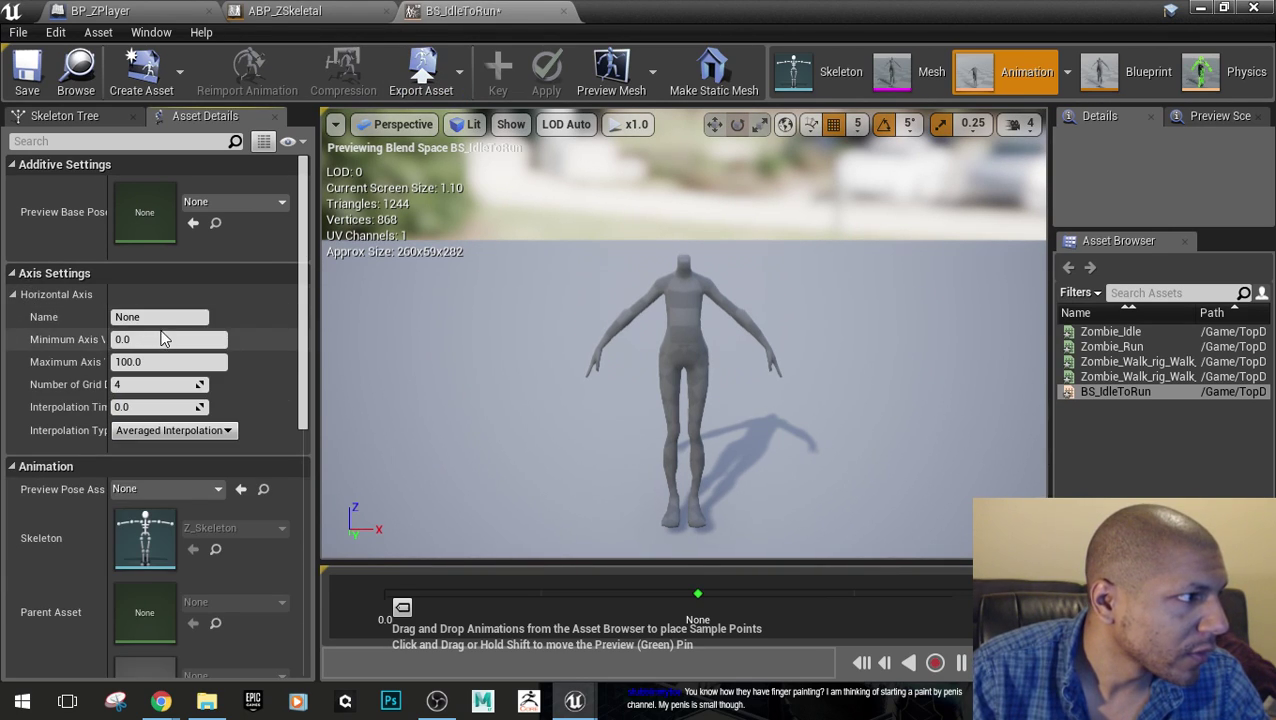
click(162, 317)
text(Speed)
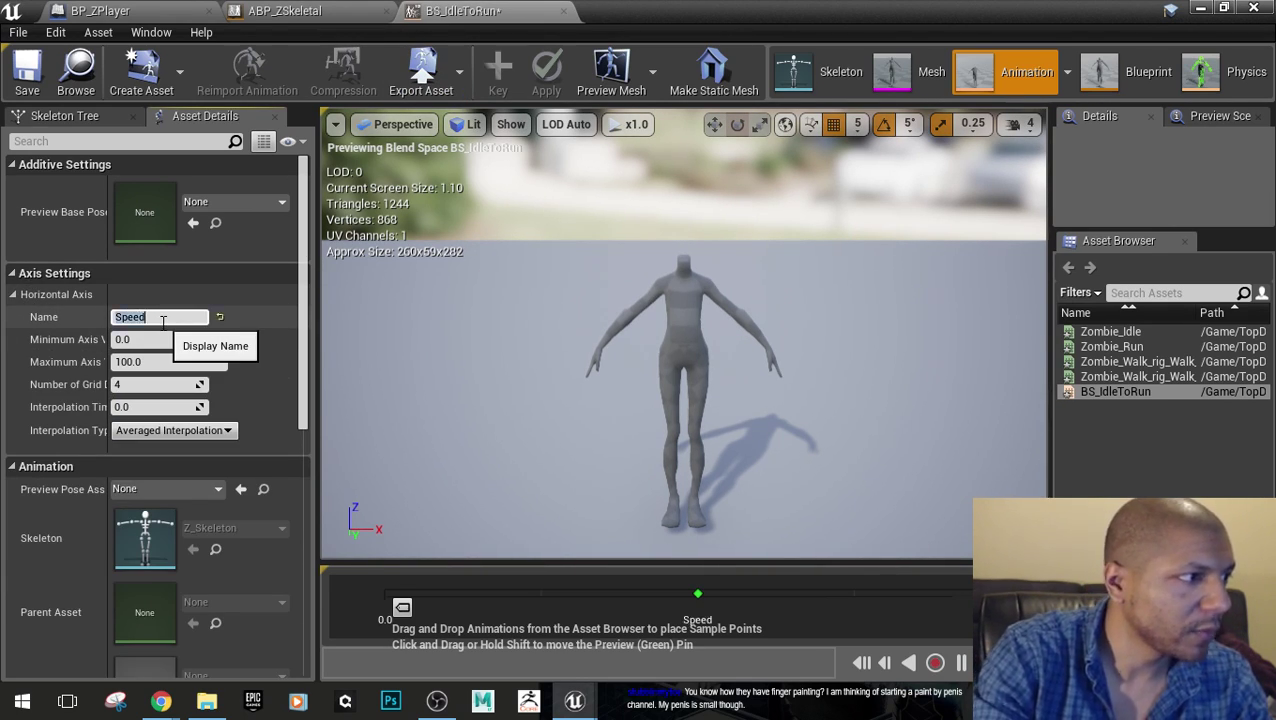
key(Return)
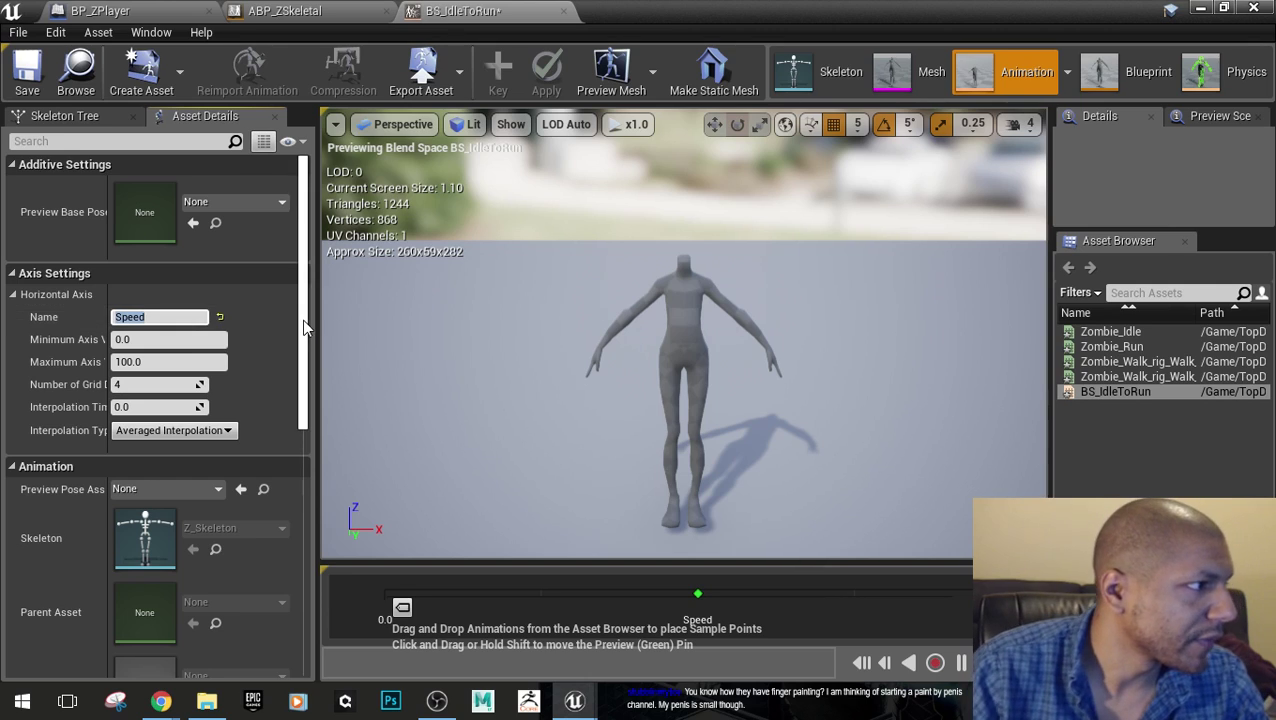
Set the Speed axis's maximum value to 600
click(175, 361)
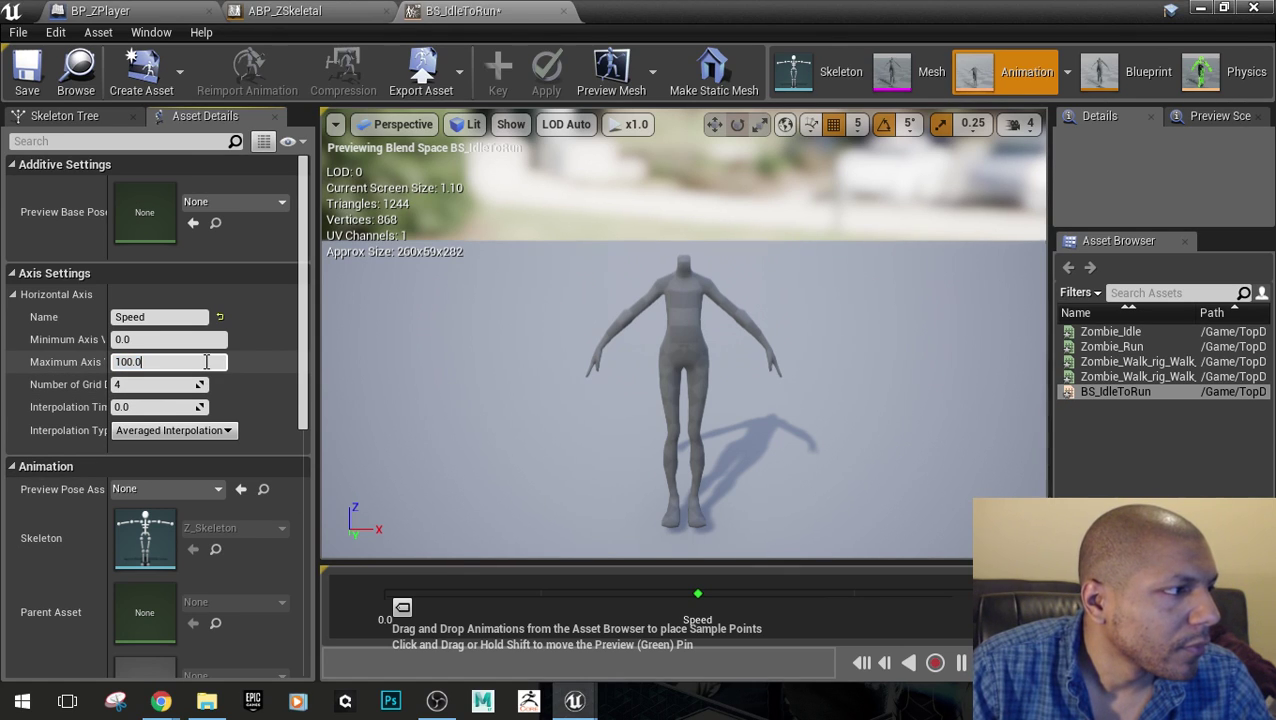
text(800)
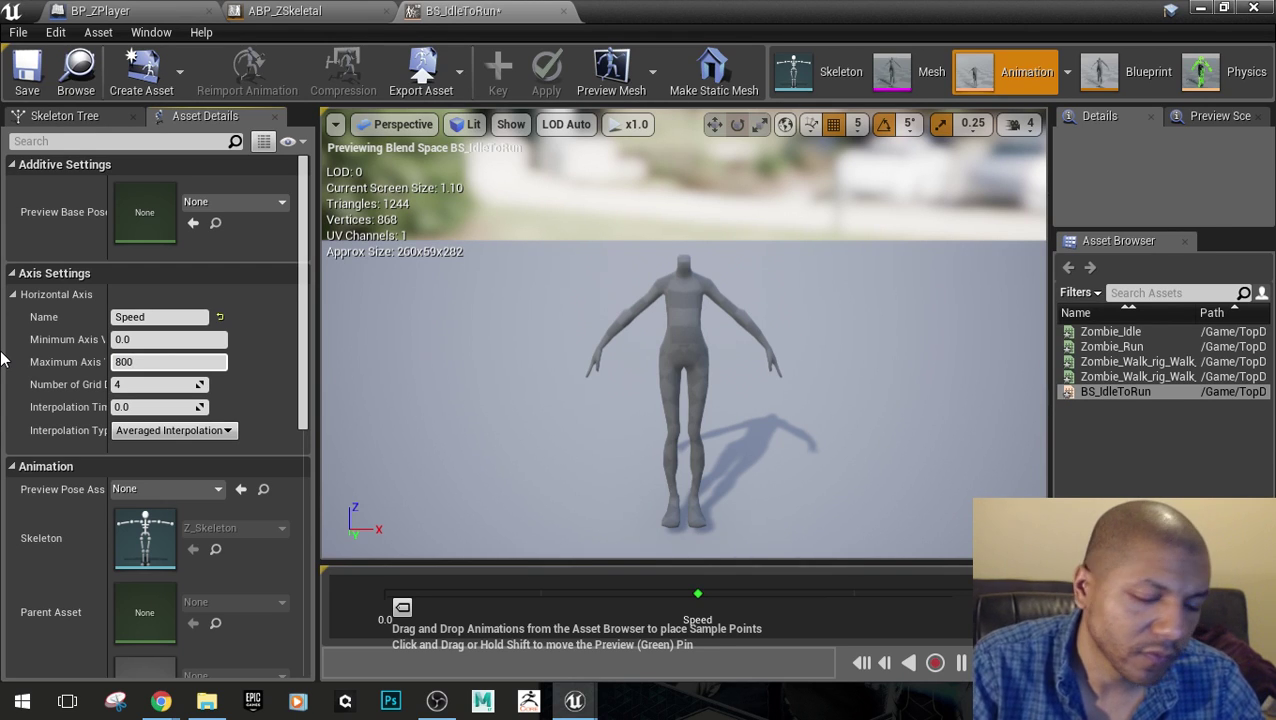
key(BackSpace)
key(BackSpace)
key(BackSpace)
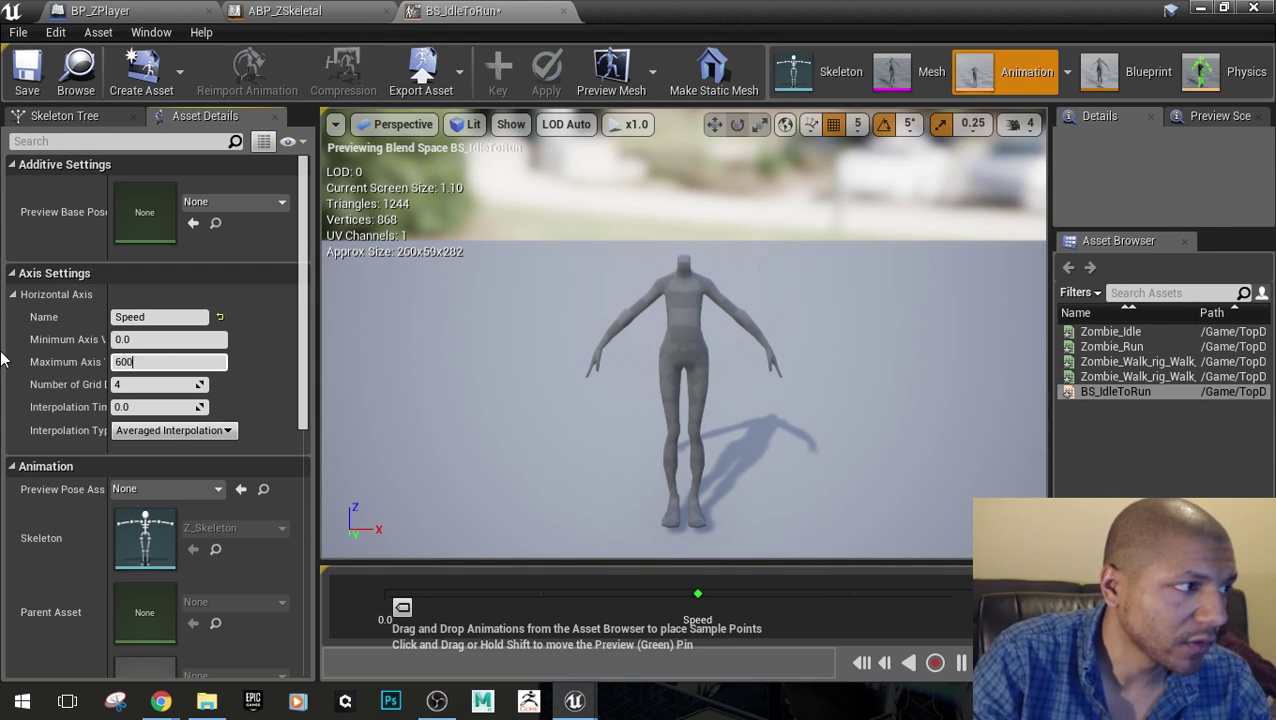
text(600)
key(Return)
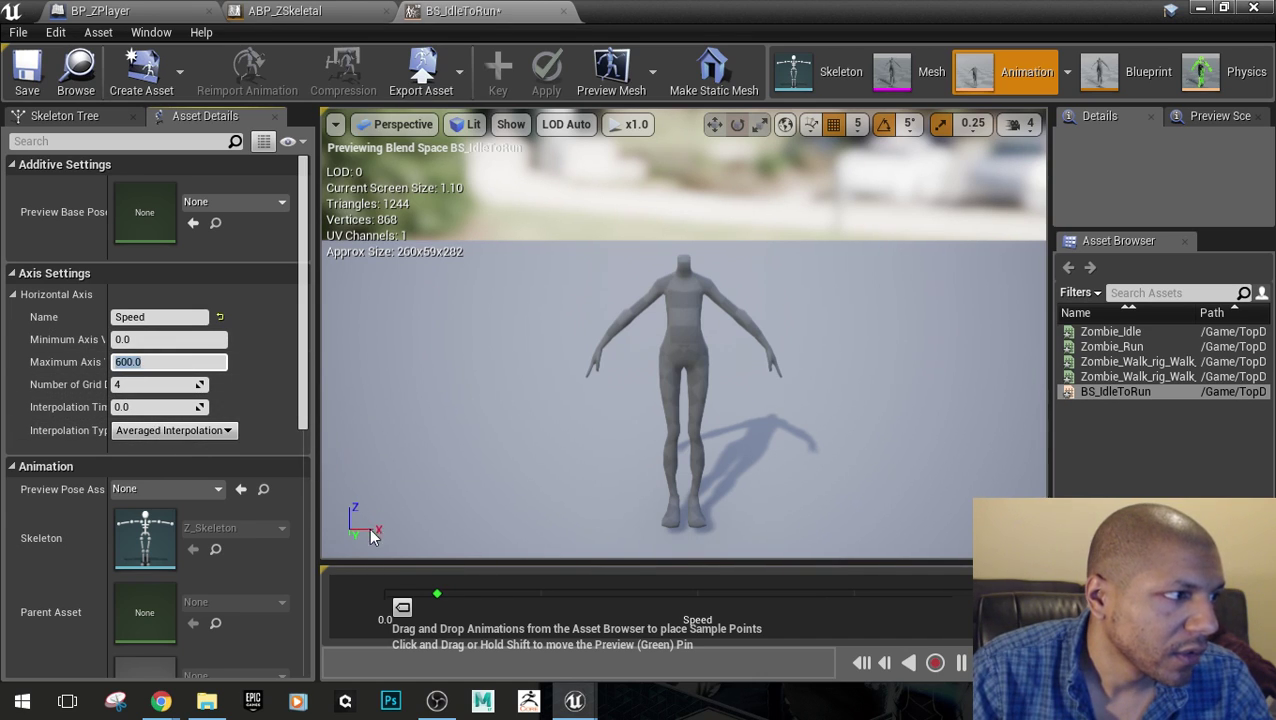
Enlarge the blend space's sample graph and place the Zombie_Idle animation at Speed 0
drag(689, 565, 679, 345)
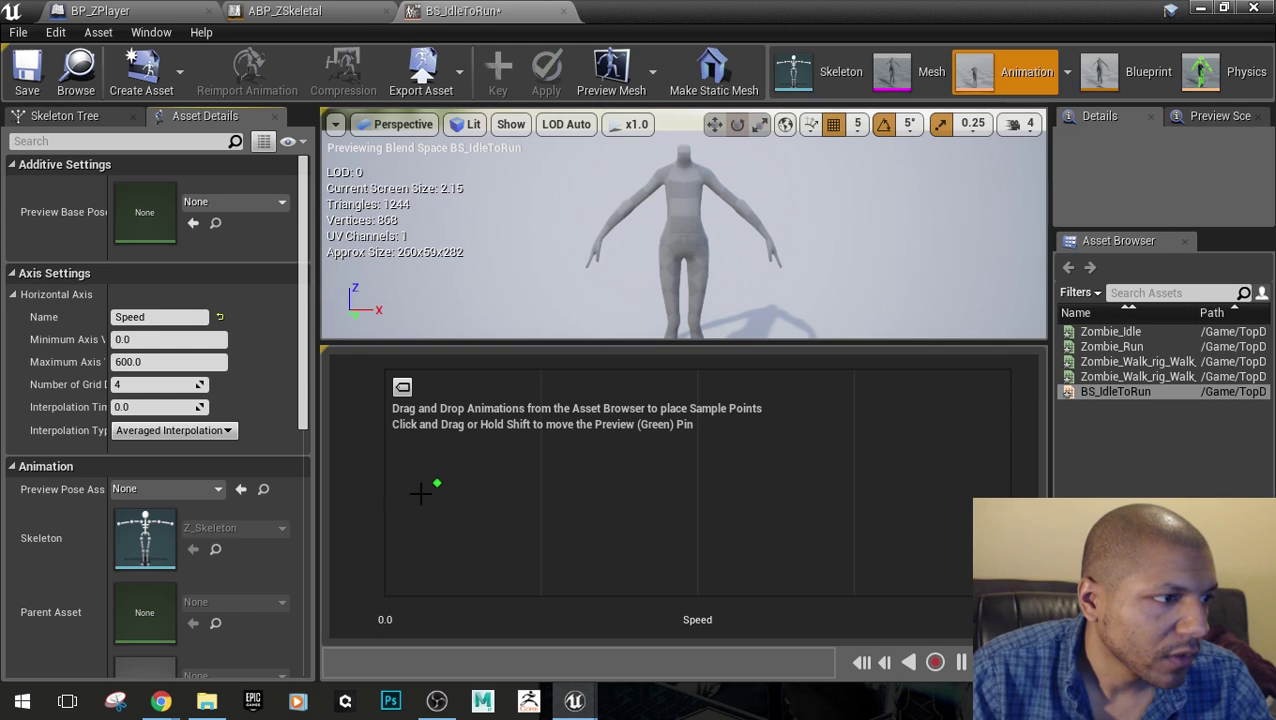
drag(438, 485, 498, 508)
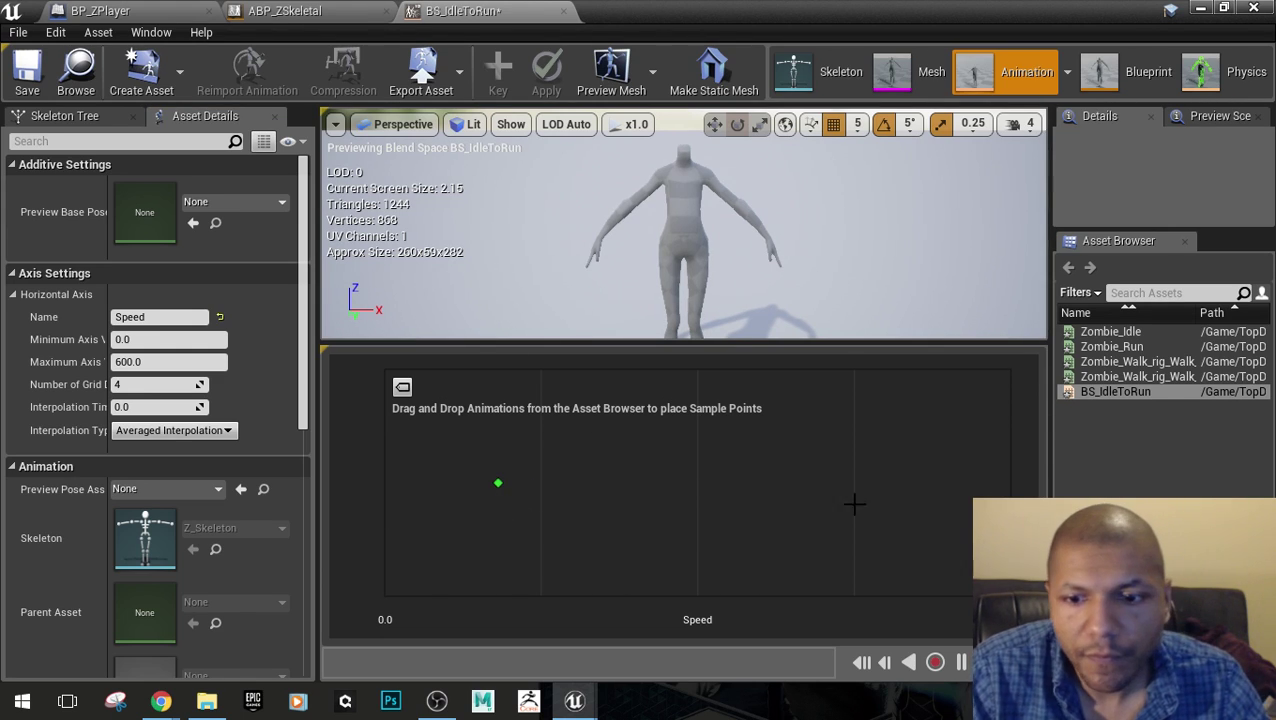
click(1128, 348)
click(1112, 333)
drag(1112, 333, 386, 483)
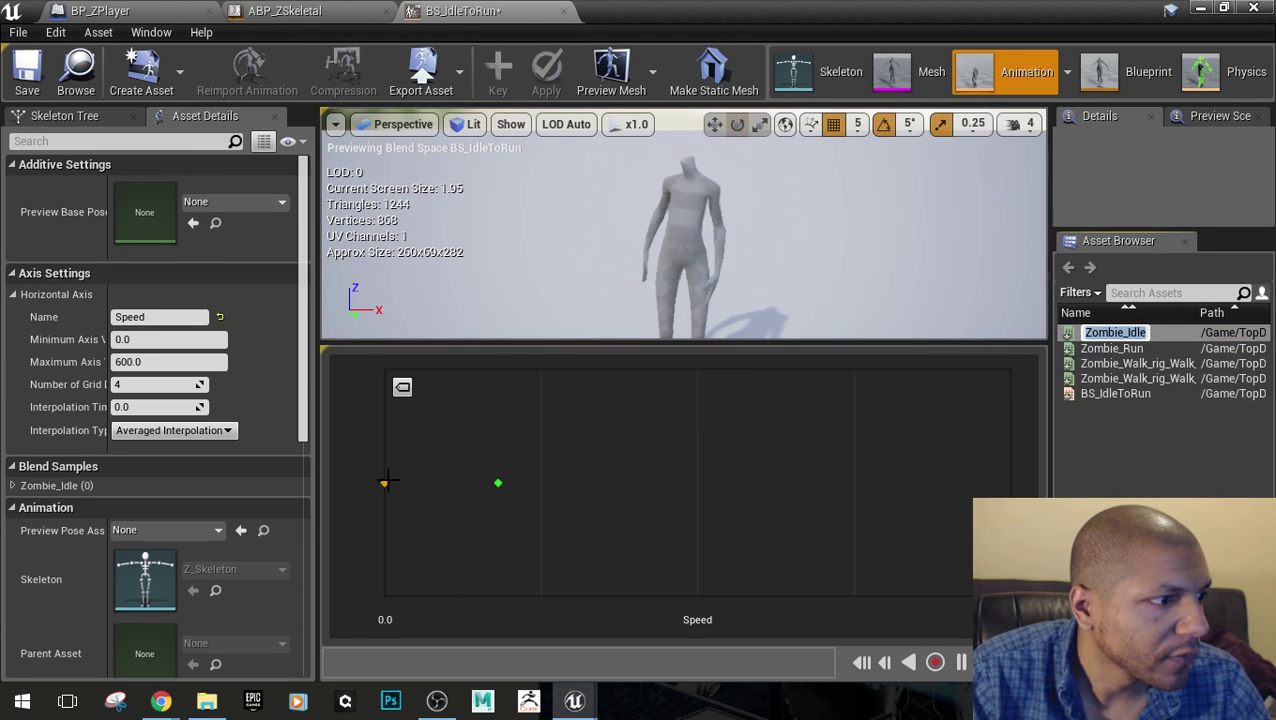
Place the Zombie_Walk_rig_Walk_polish animation at Speed 150 on the blend space graph and preview the blend from idle
click(1150, 347)
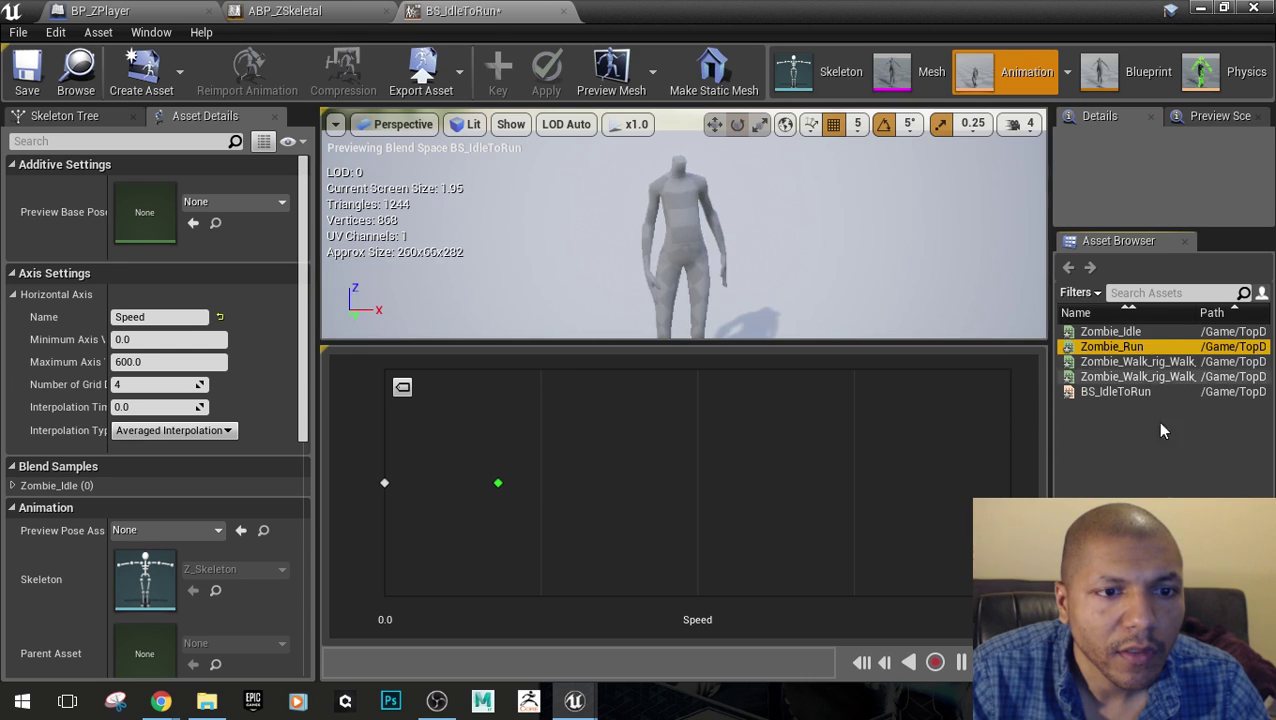
click(1163, 363)
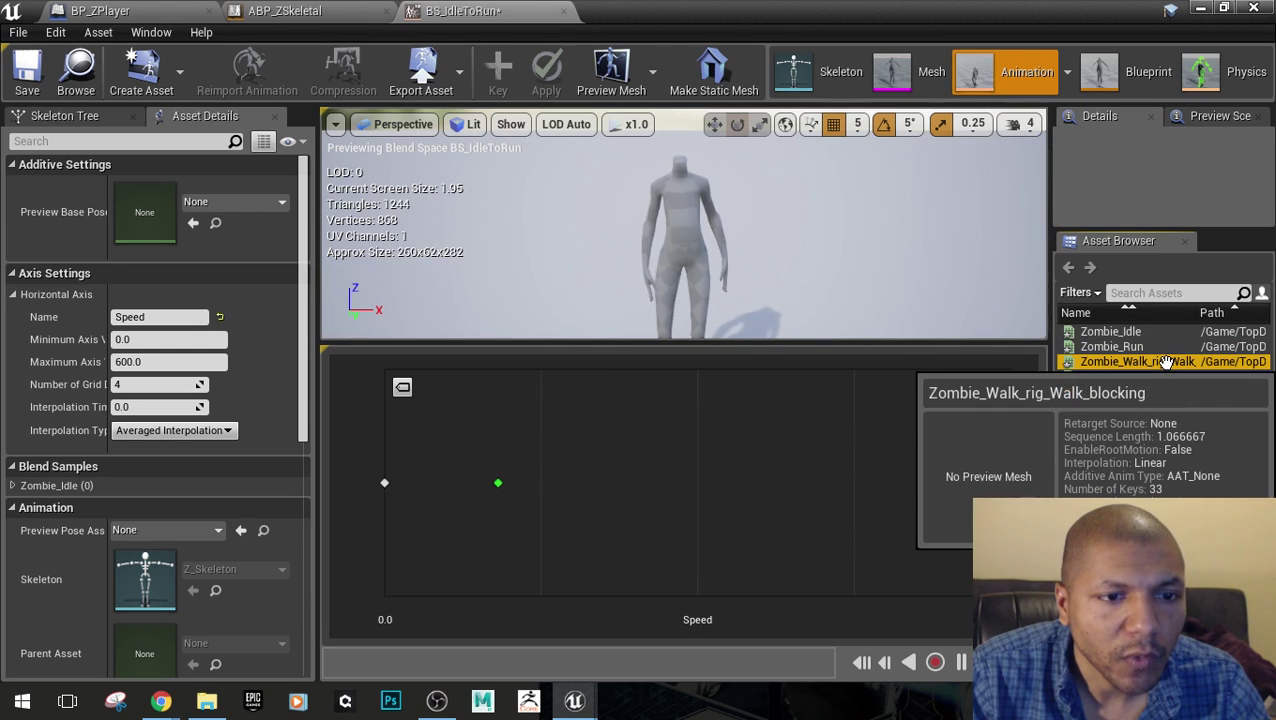
click(1157, 377)
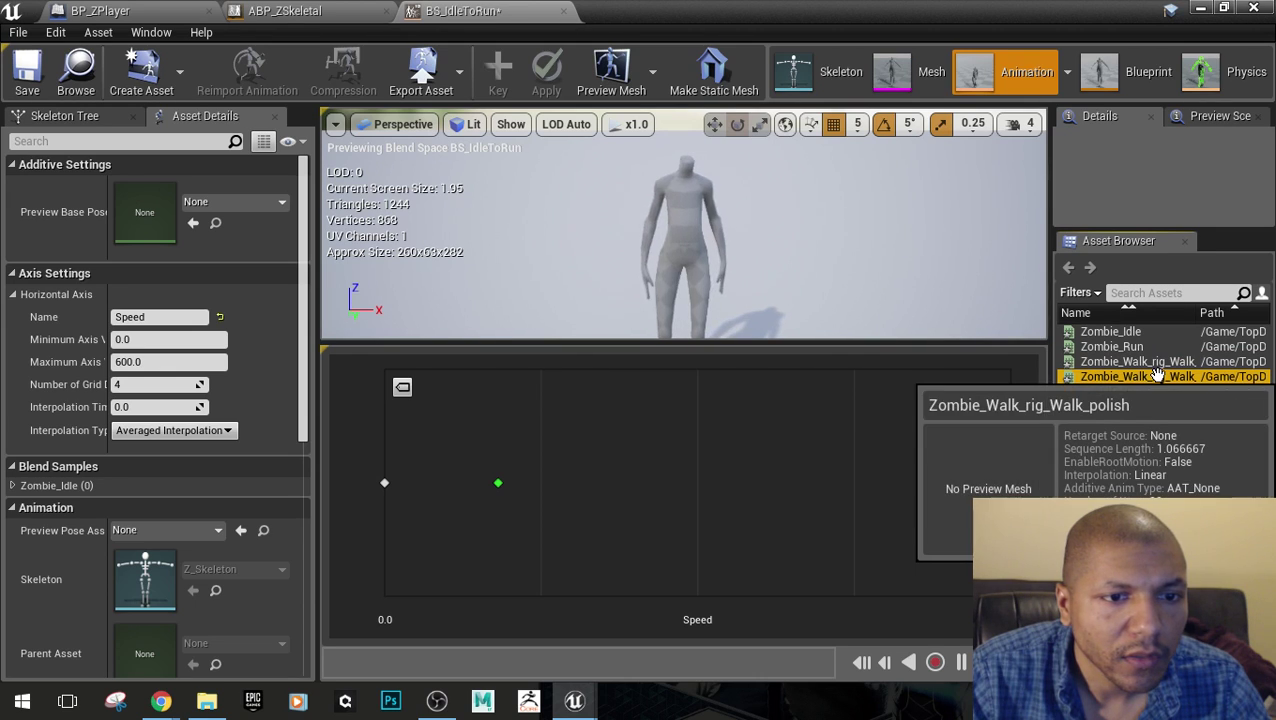
drag(1157, 377, 386, 483)
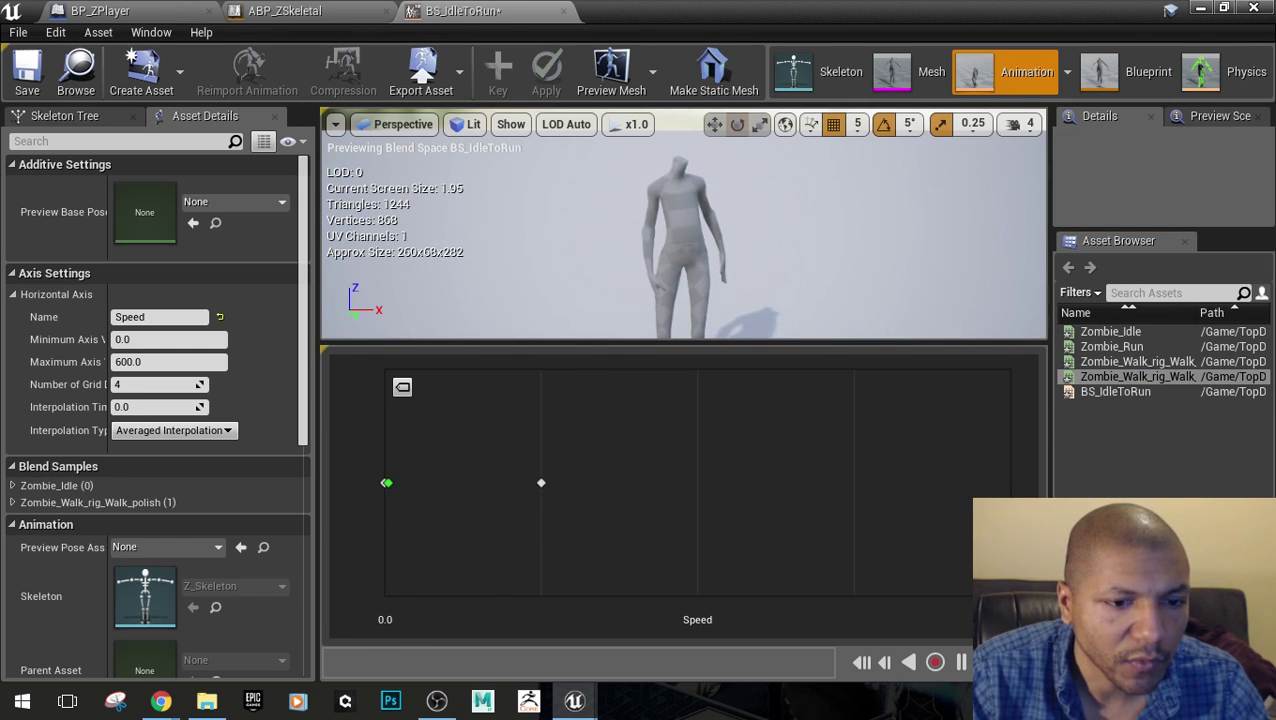
drag(385, 483, 542, 484)
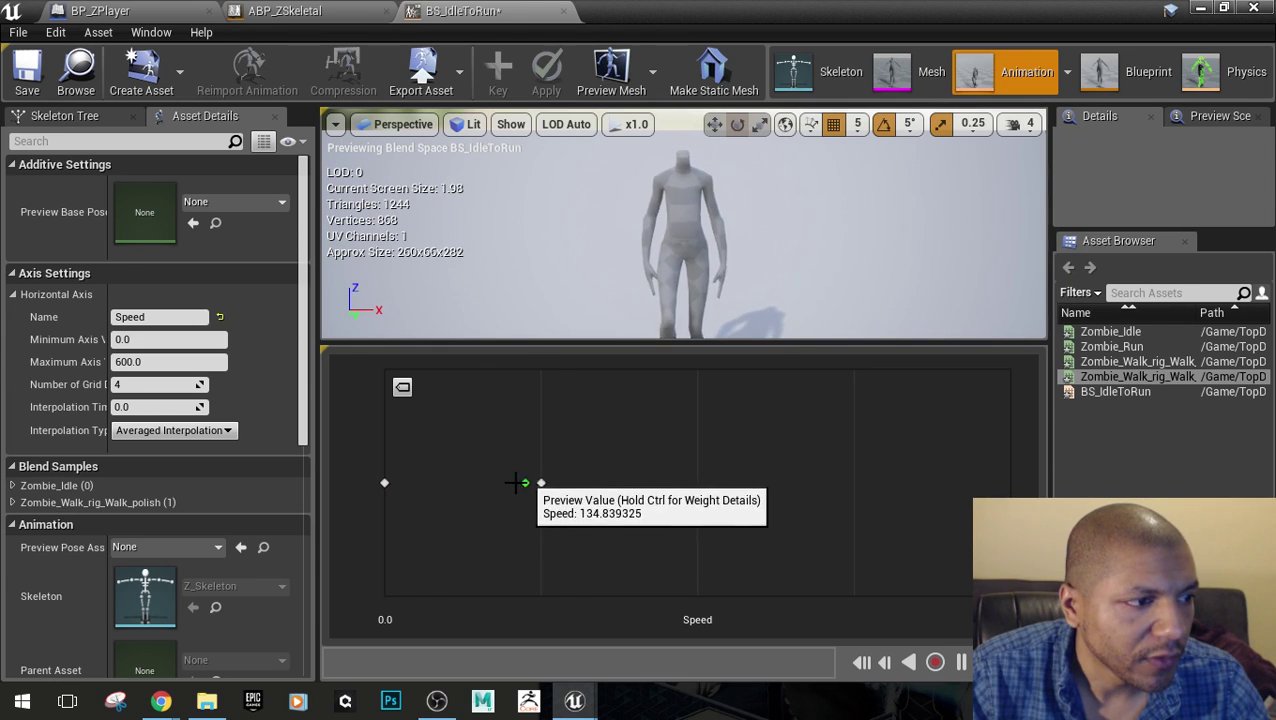
Set the Speed axis's number of grid divisions to 8
click(150, 384)
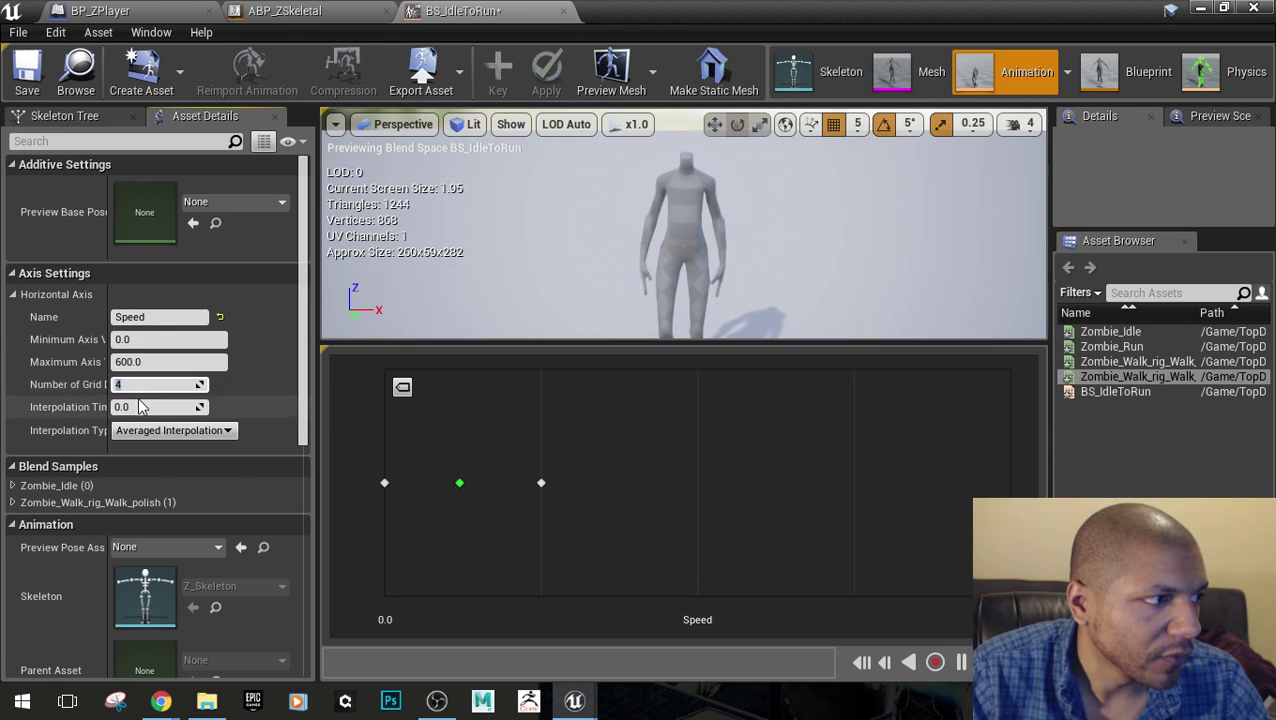
text(8)
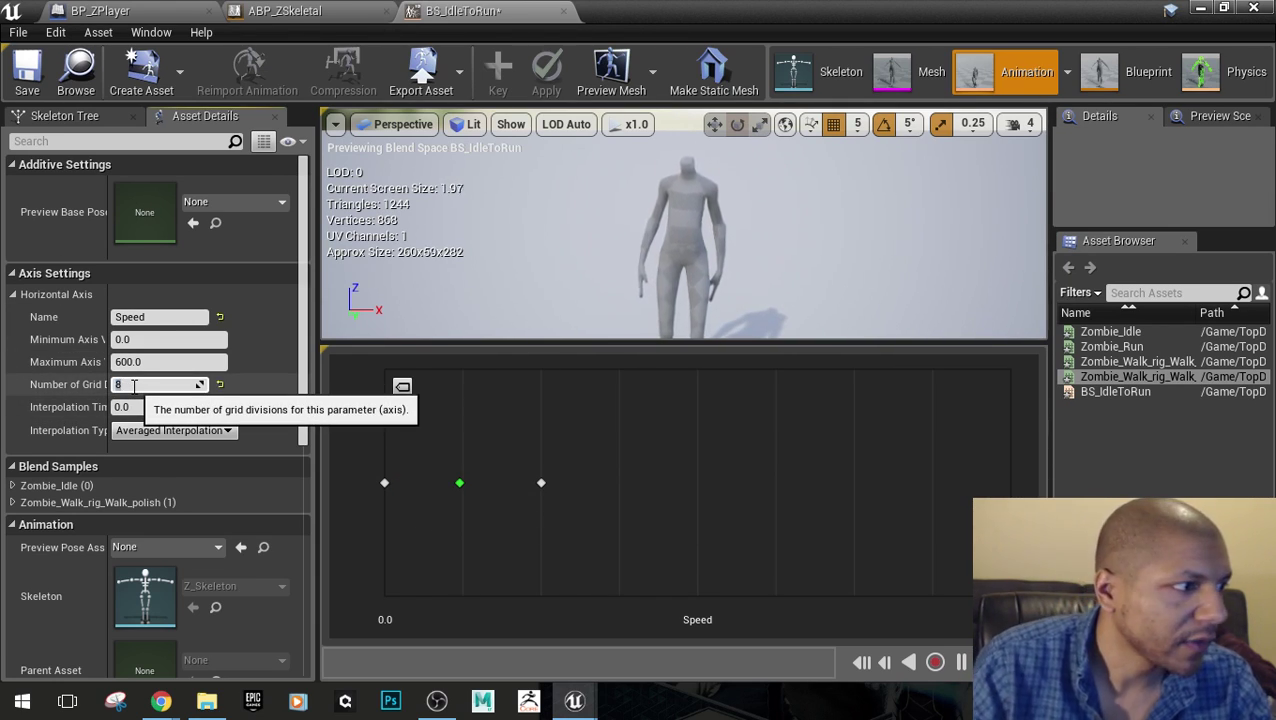
key(Return)
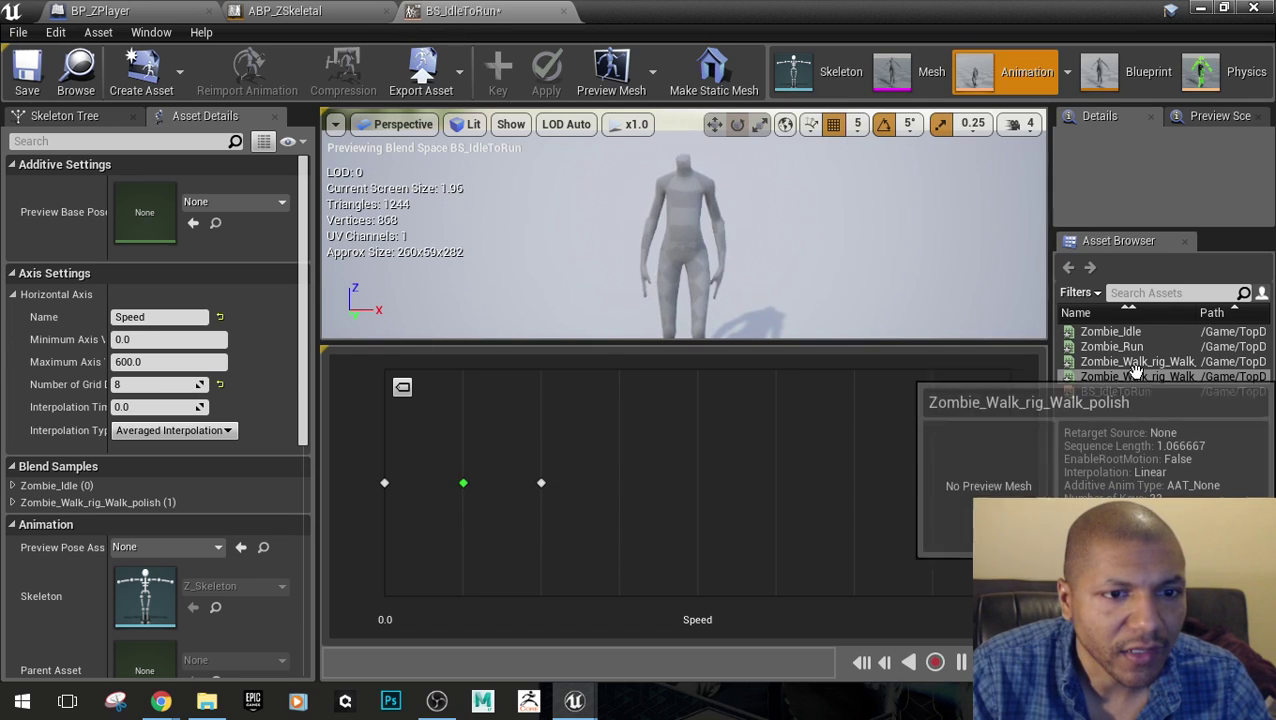
Place Zombie_Walk_rig_Walk_polish at Speed 75 and delete the walk sample at Speed 150
mouse_move(1137, 376)
mouse_down()
mouse_move(469, 484)
mouse_move(360, 487)
mouse_move(492, 484)
mouse_up()
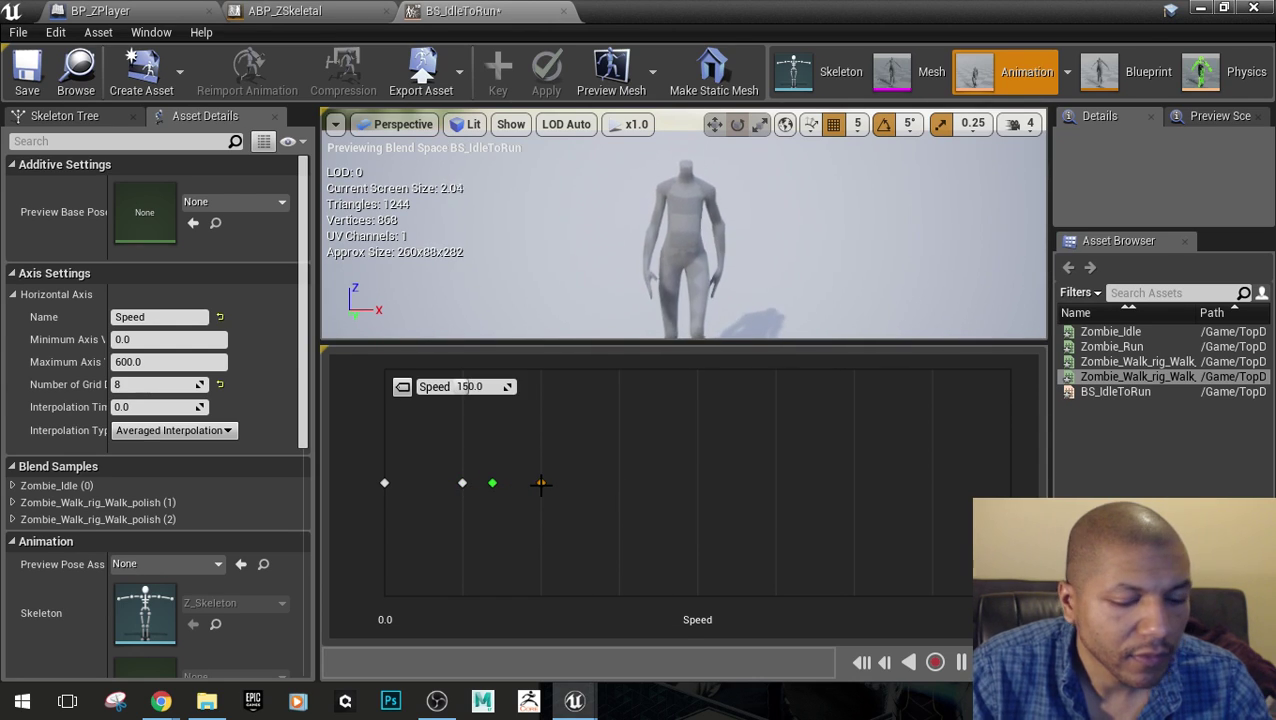
key(Delete)
mouse_move(492, 484)
mouse_down()
mouse_move(407, 484)
mouse_move(848, 483)
mouse_move(776, 484)
mouse_up()
Place the Zombie_Run animation at Speed 375 on the graph and save the blend space
click(1159, 392)
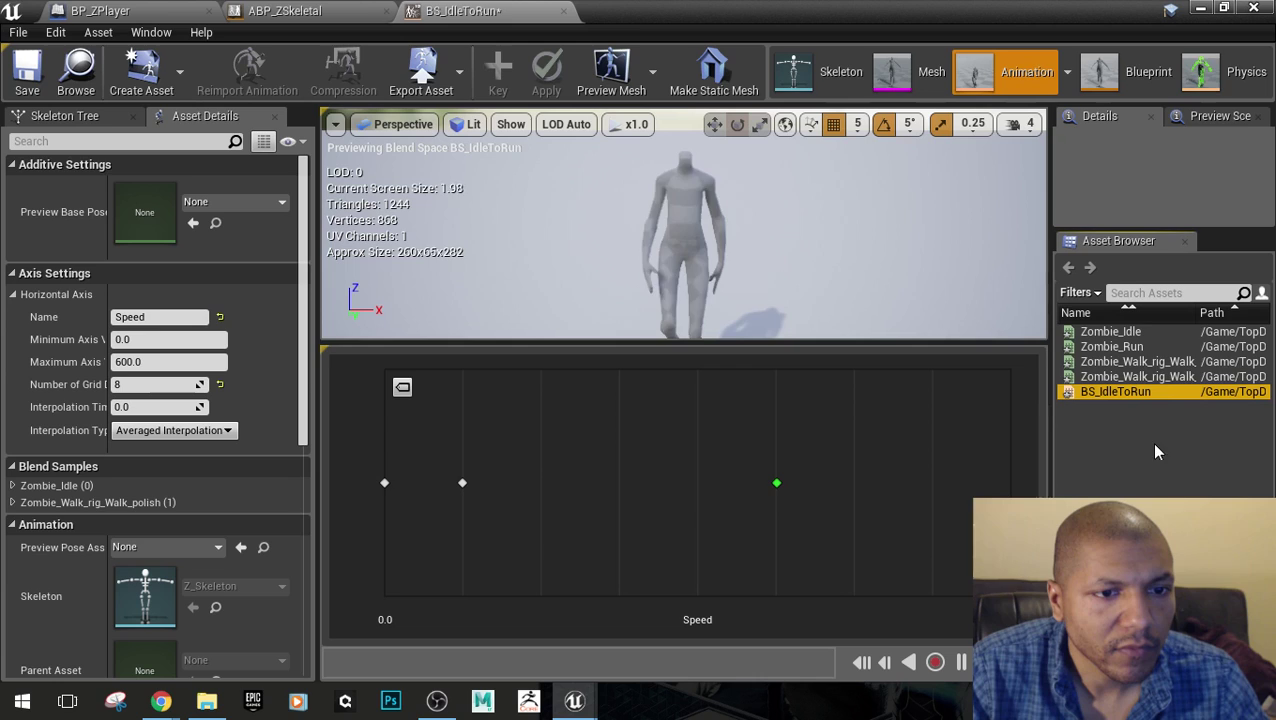
click(1128, 347)
drag(1128, 347, 777, 483)
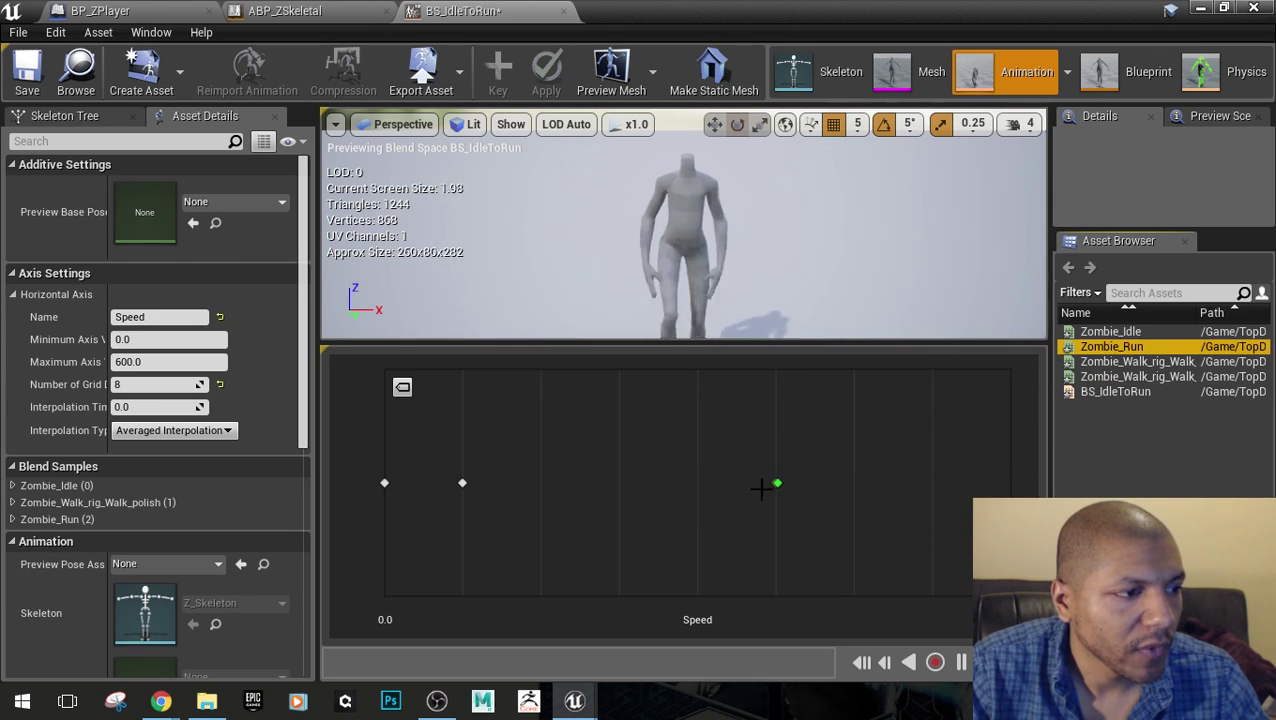
drag(540, 485, 350, 488)
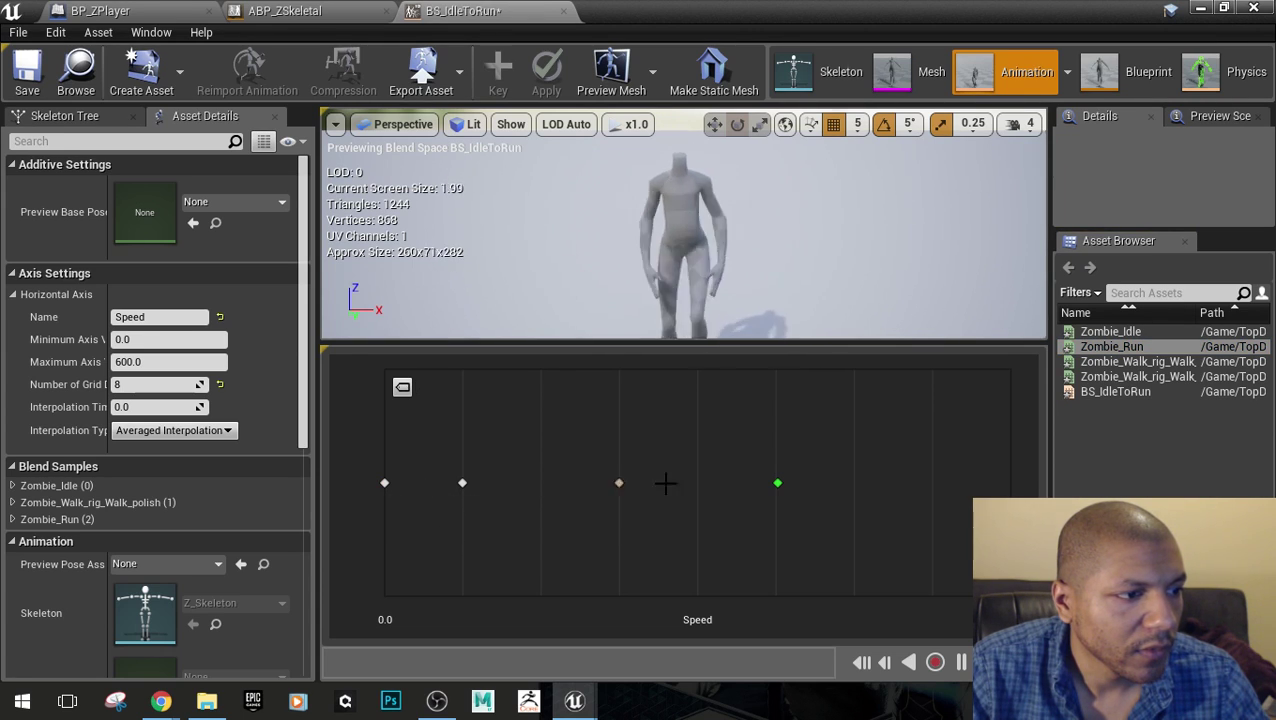
drag(665, 484, 777, 484)
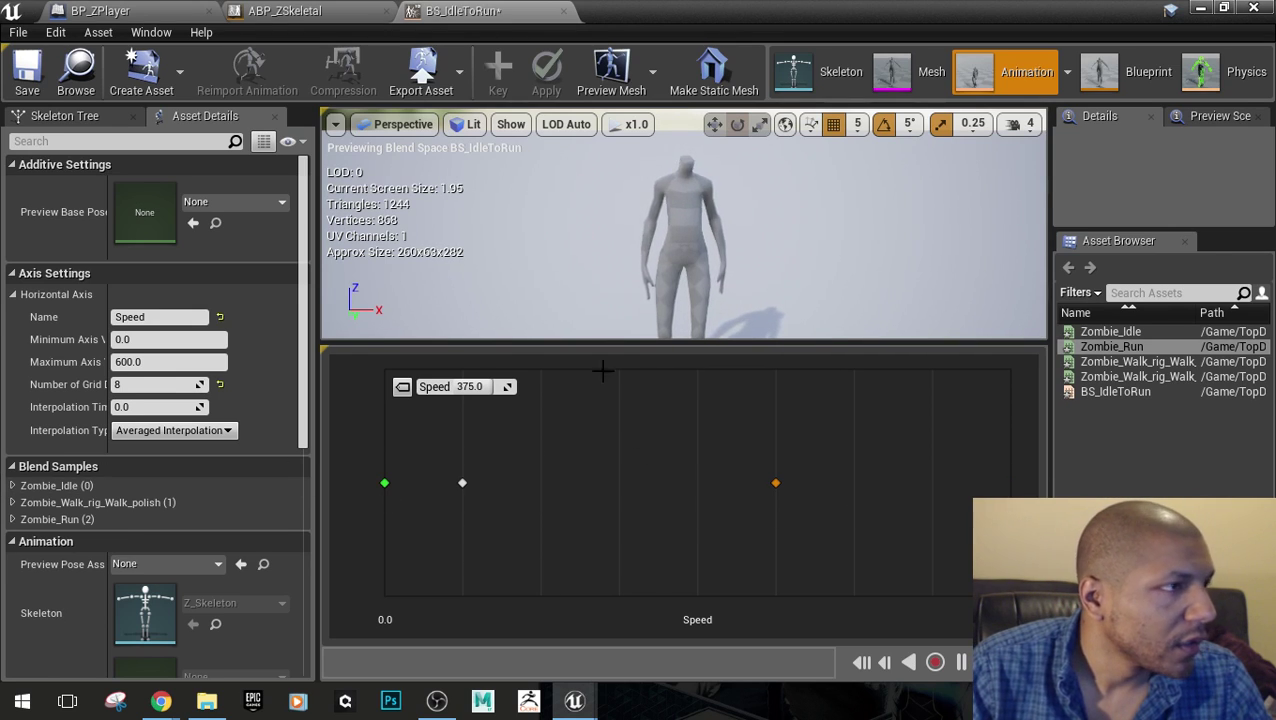
click(27, 75)
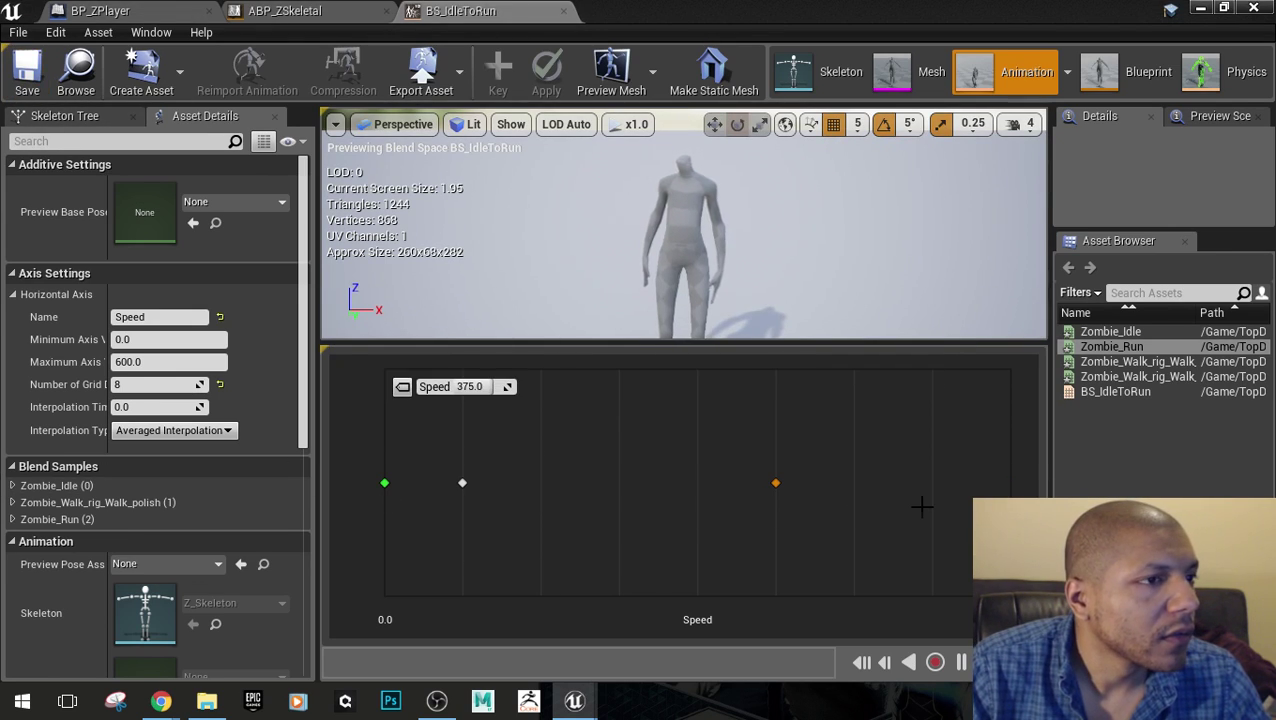
click(285, 12)
click(80, 10)
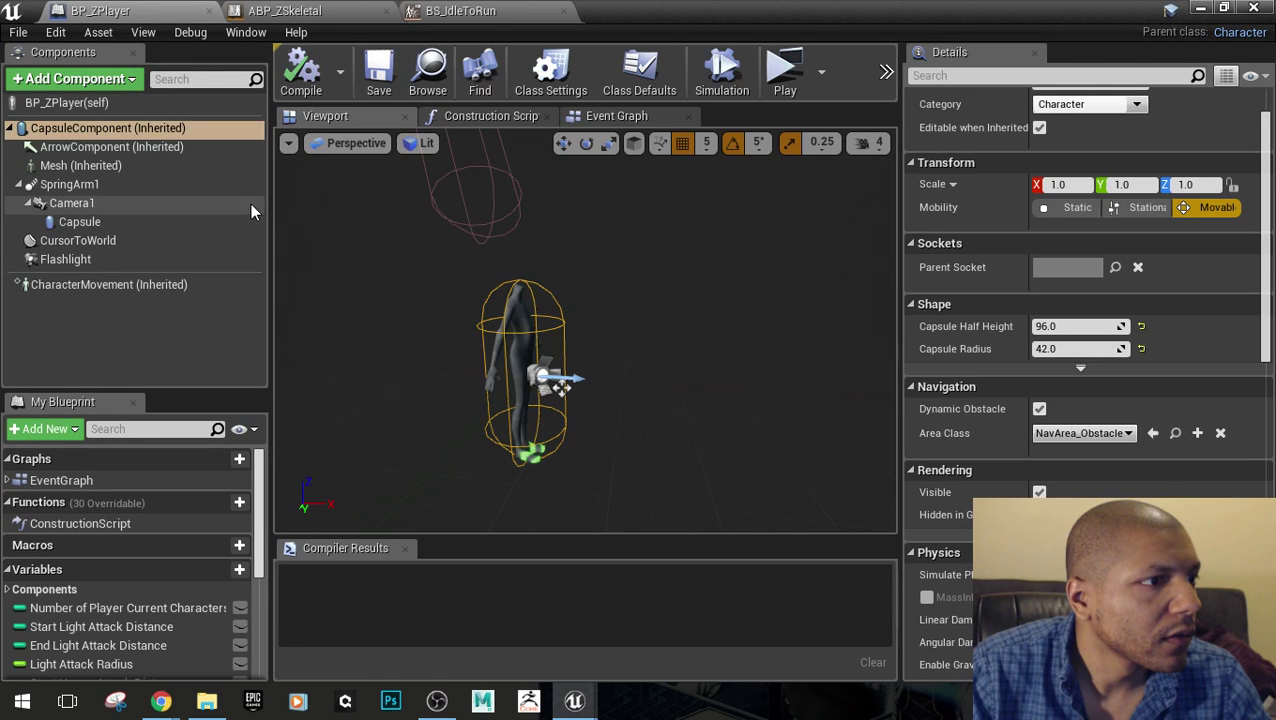
click(505, 12)
click(285, 12)
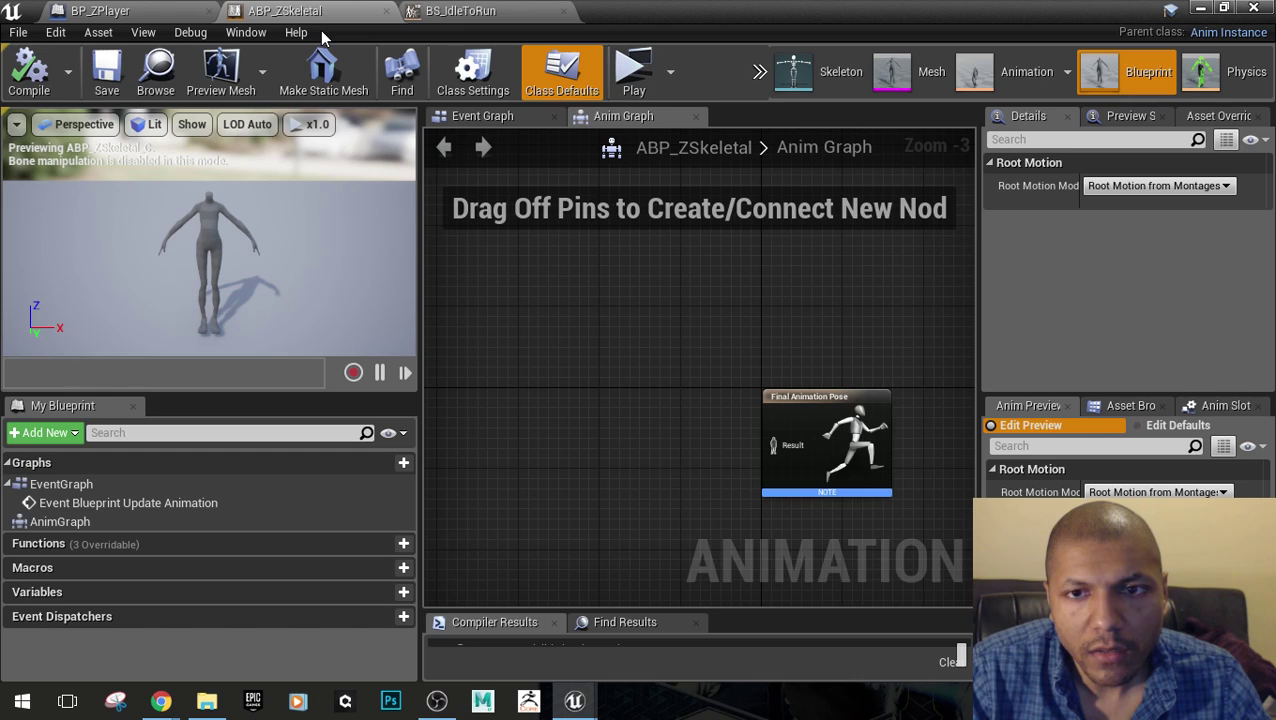
click(521, 12)
click(290, 12)
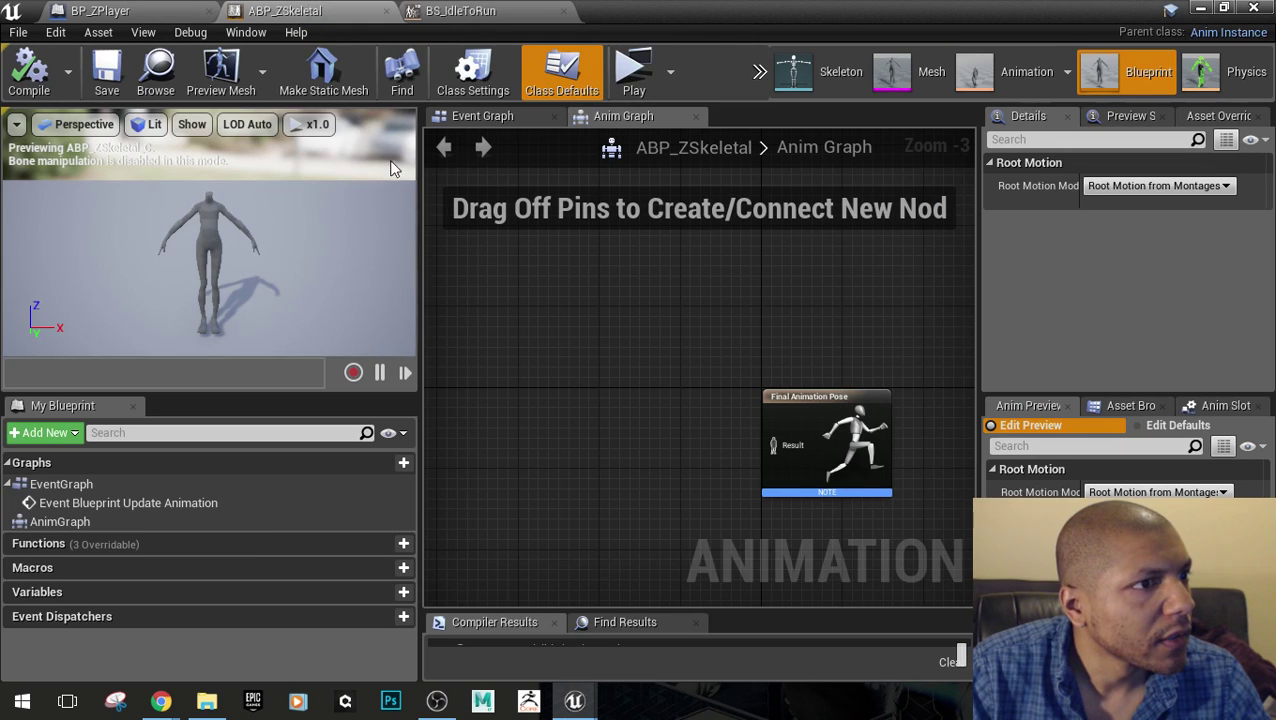
click(515, 12)
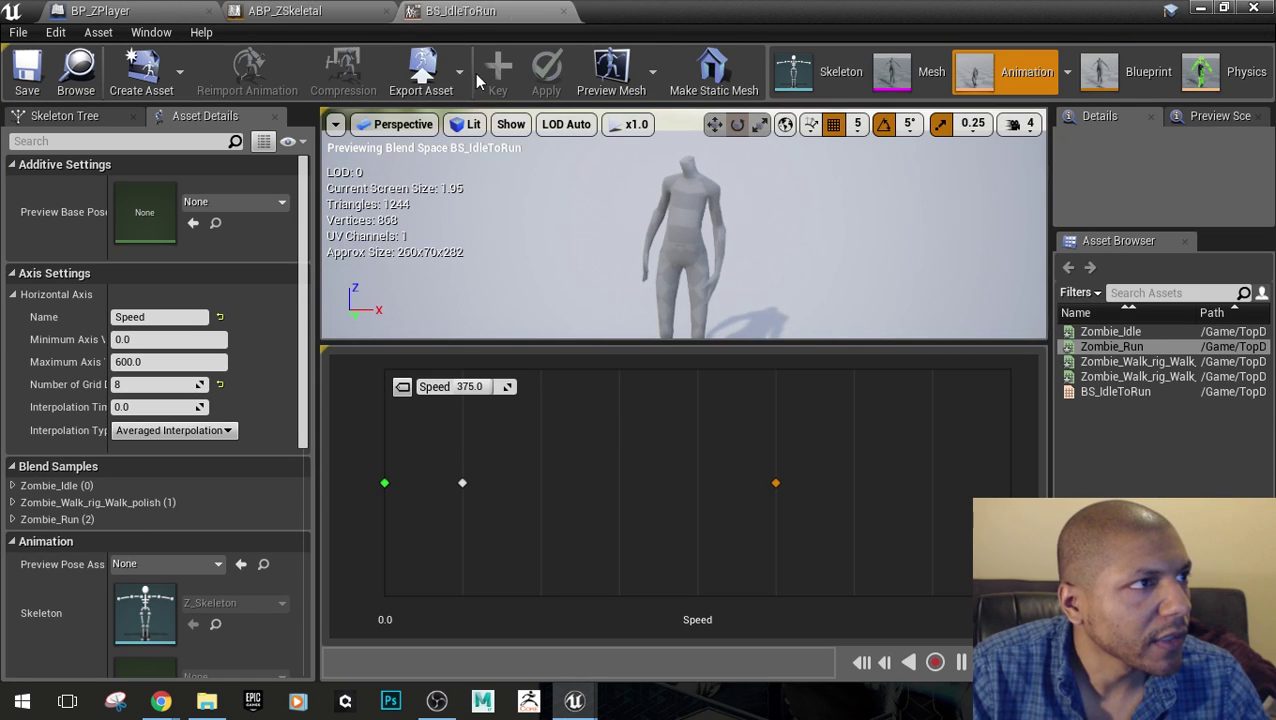
Locate the BS_IdleToRun asset in the project's content folders and move the editor window aside to see it
click(75, 75)
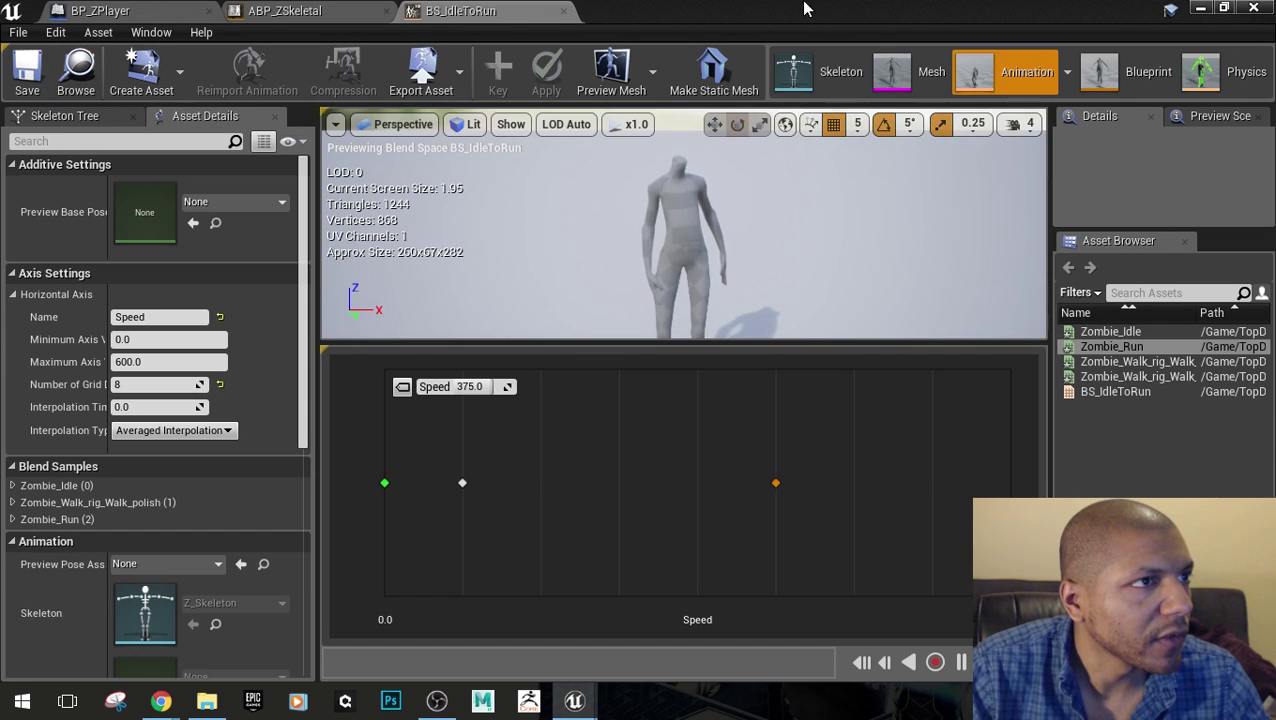
drag(680, 10, 646, 480)
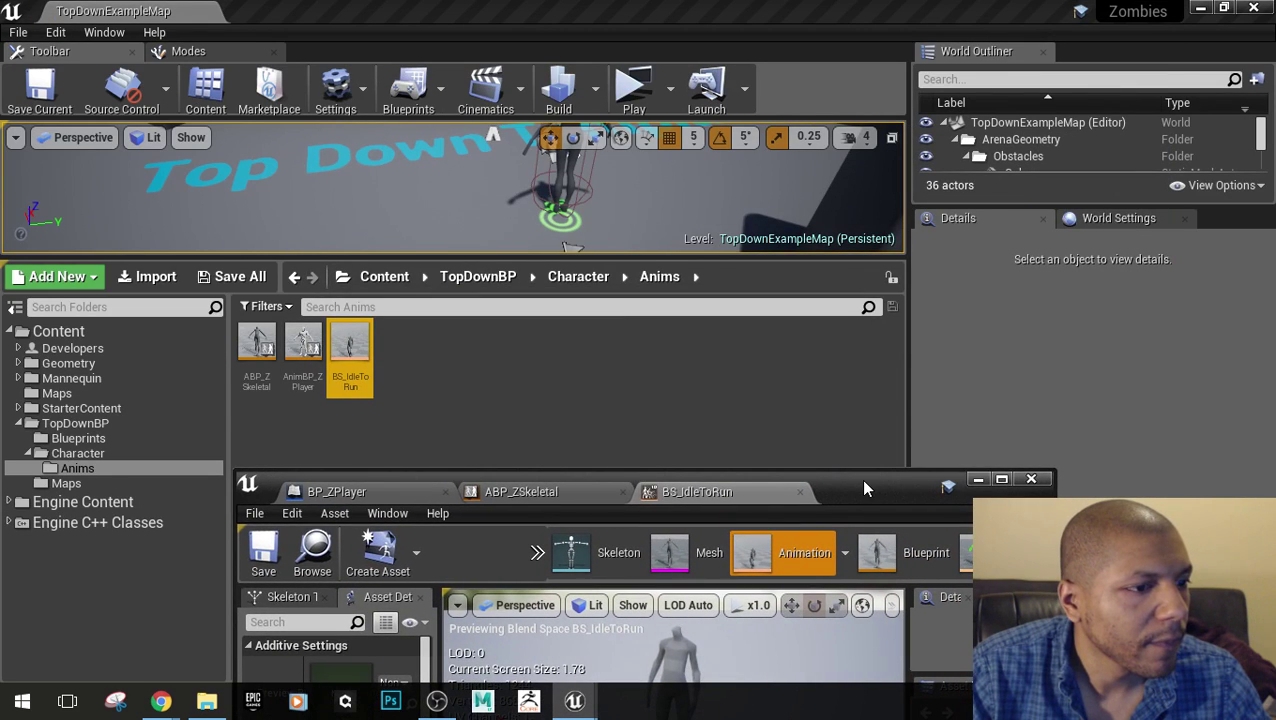
drag(866, 488, 1006, 240)
Return to ABP_ZSkeletal in the maximised editor and add a new state machine to its Anim Graph
click(684, 245)
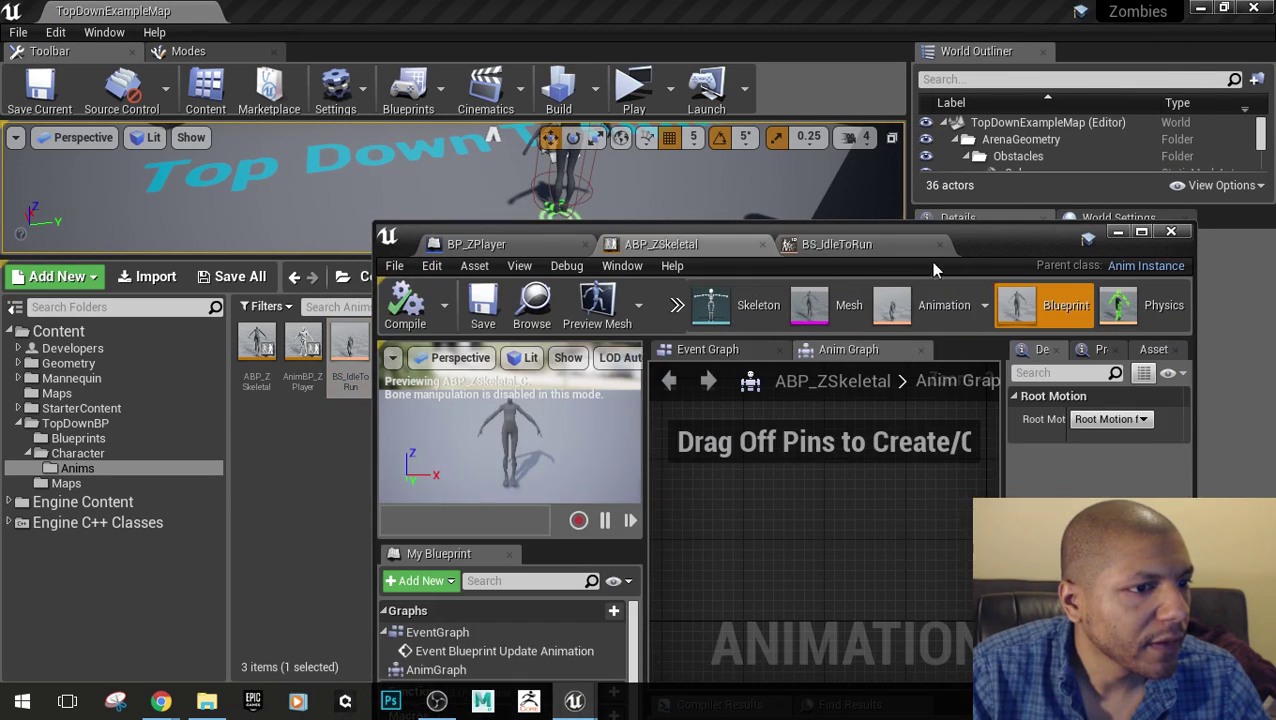
double_click(988, 244)
scroll(773, 373, down, 5)
scroll(823, 347, up, 2)
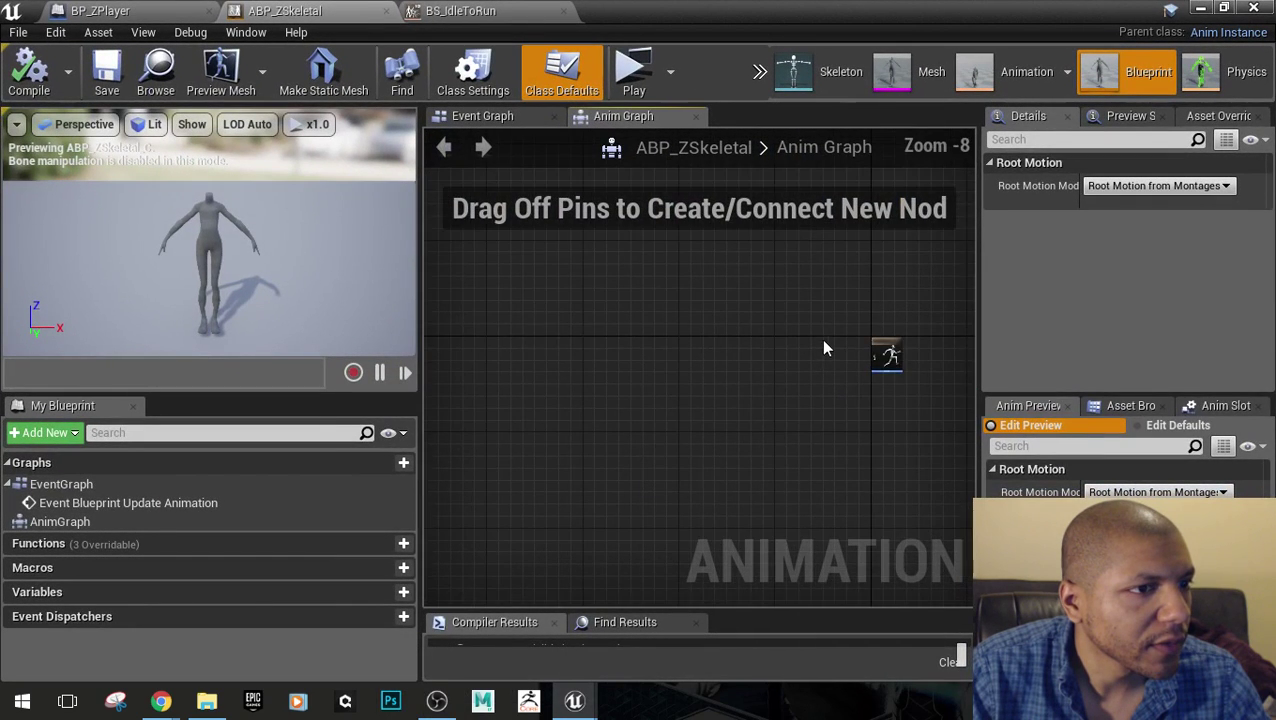
scroll(723, 349, up, 6)
right_drag(760, 291, 630, 370)
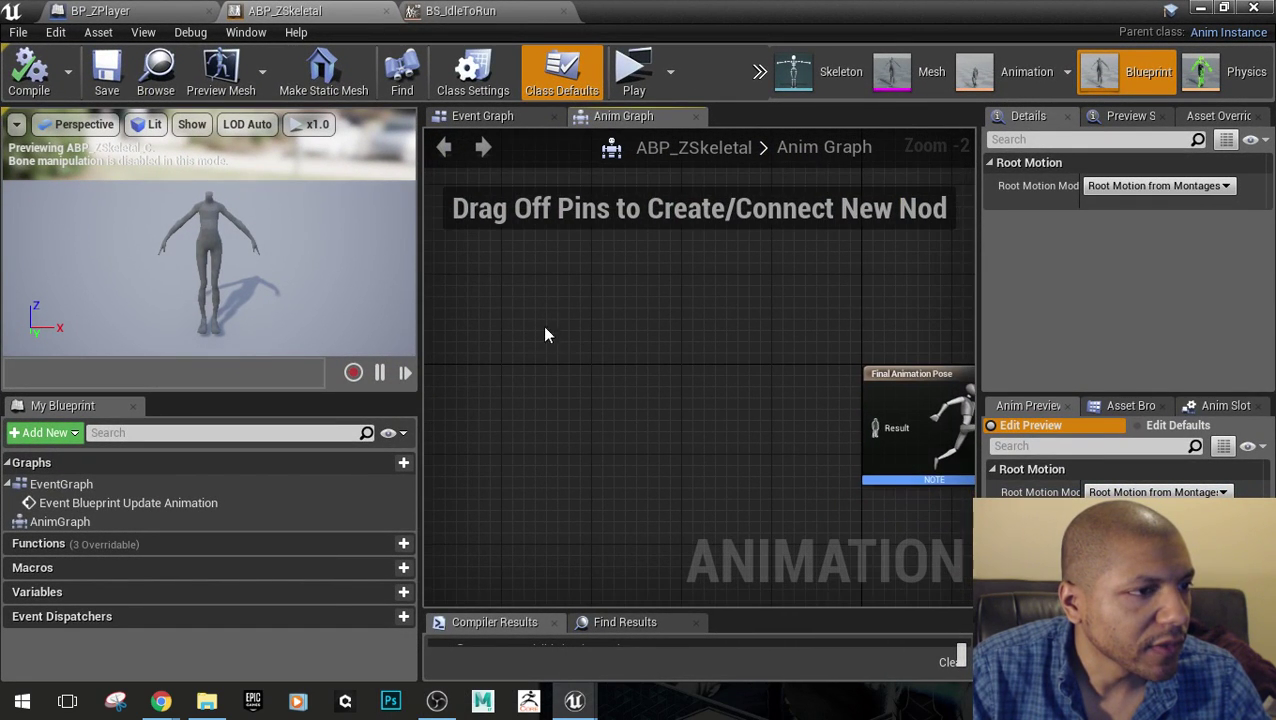
right_click(500, 313)
text(state)
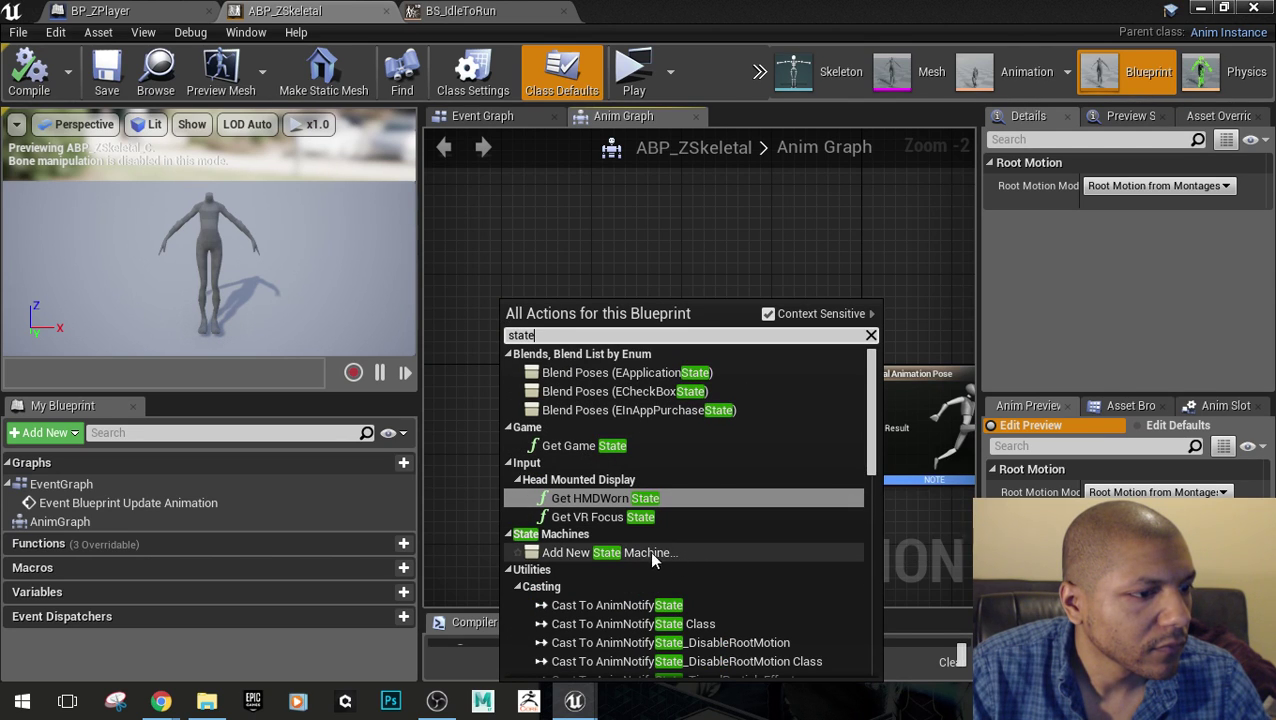
click(610, 553)
Name the new state machine States
click(530, 335)
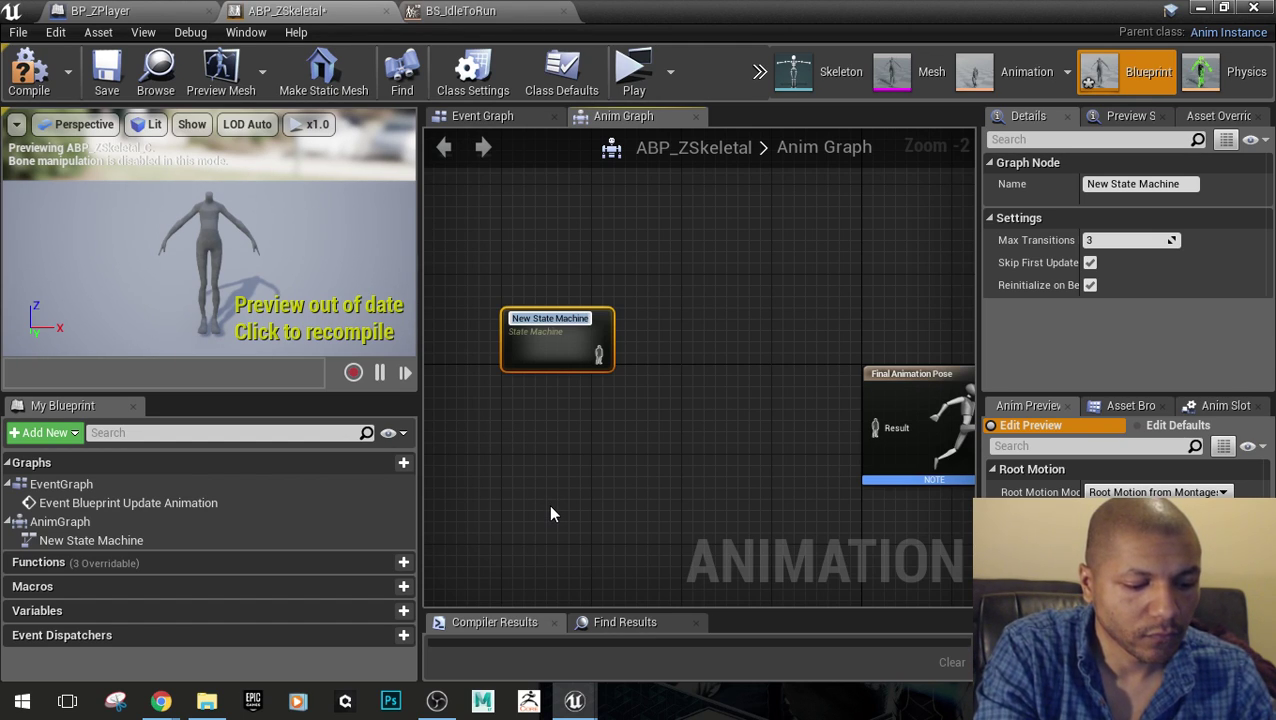
text(State)
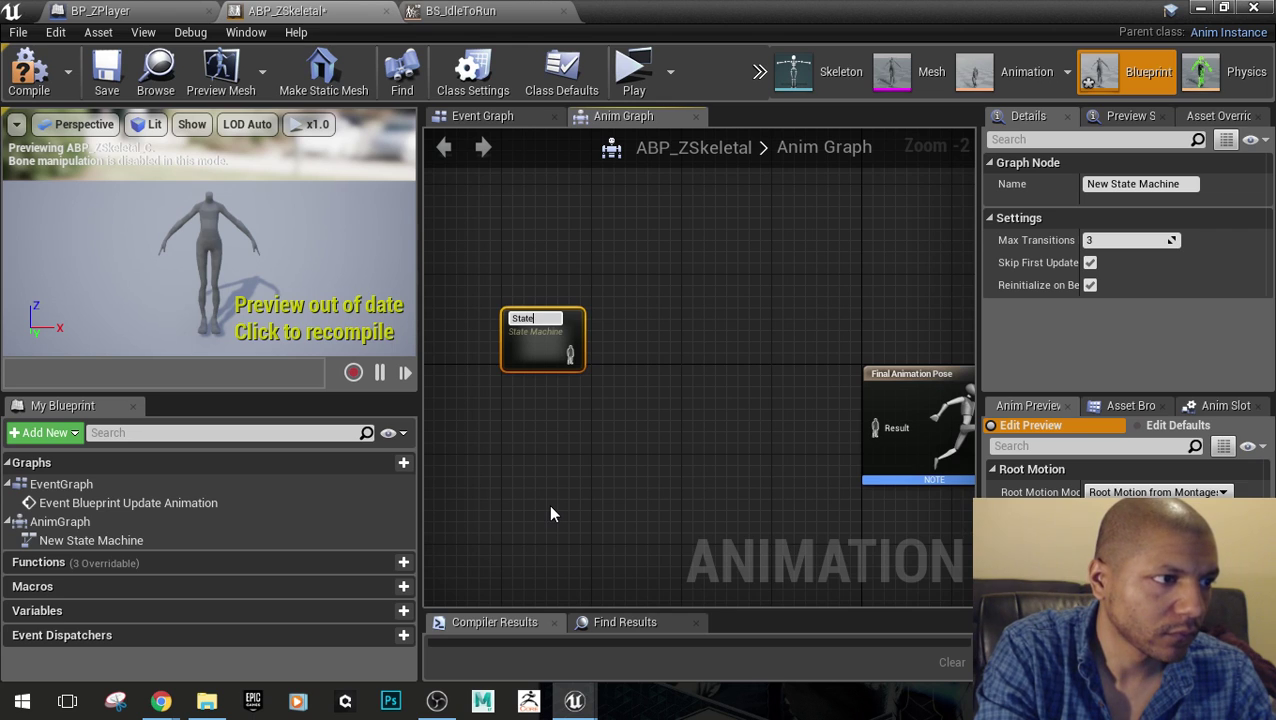
text(s)
key(Return)
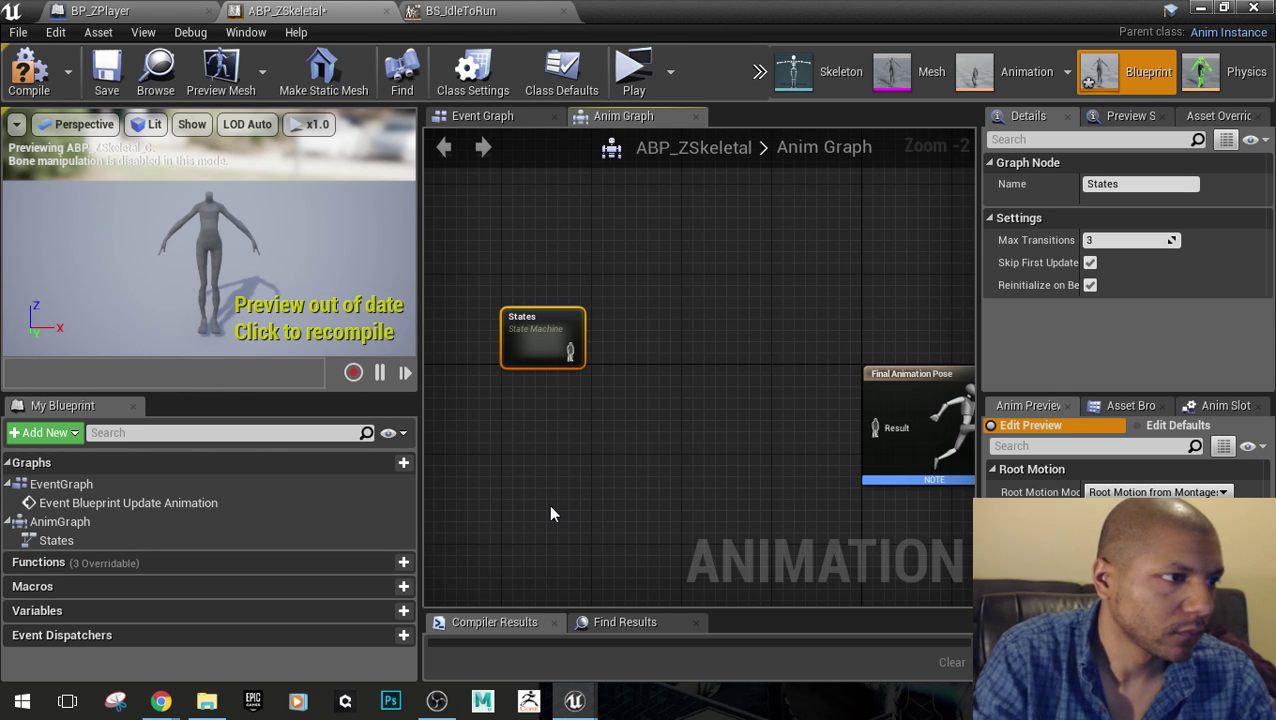
Open the States state machine's graph and frame its Entry node
double_click(523, 350)
scroll(837, 458, down, 7)
right_drag(837, 458, 754, 404)
scroll(628, 419, up, 3)
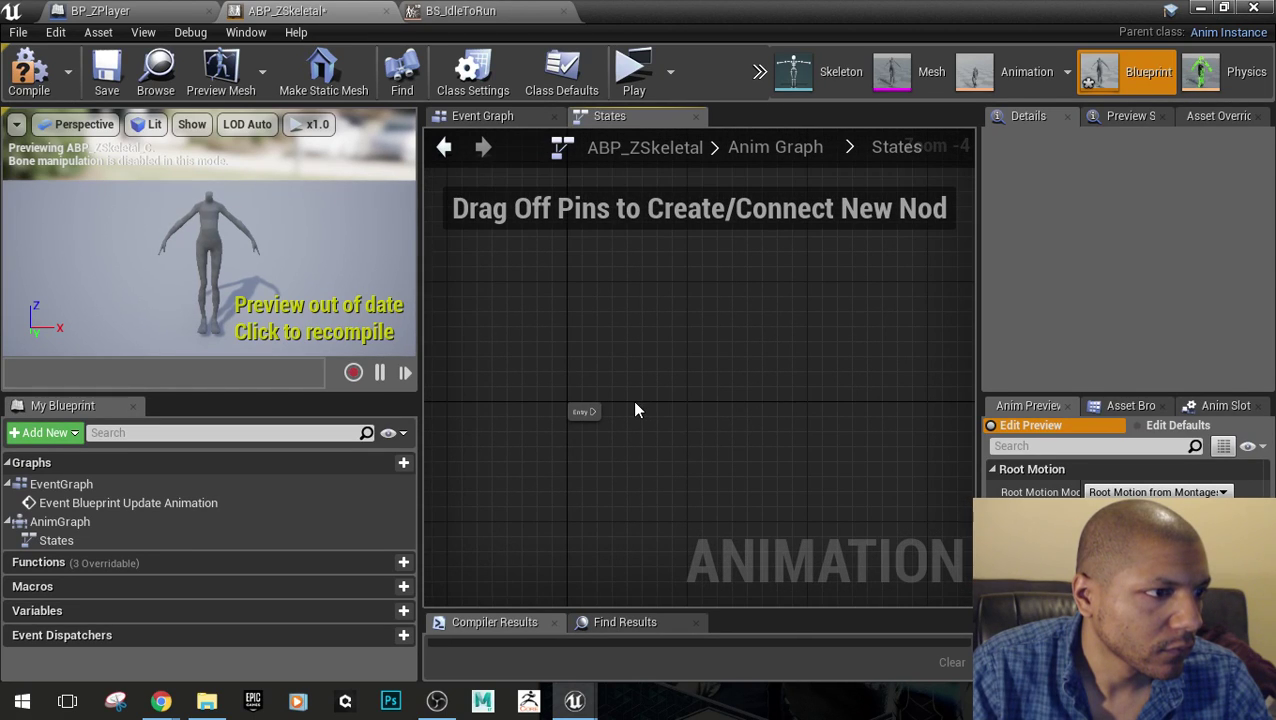
scroll(634, 410, up, 4)
right_drag(629, 365, 652, 430)
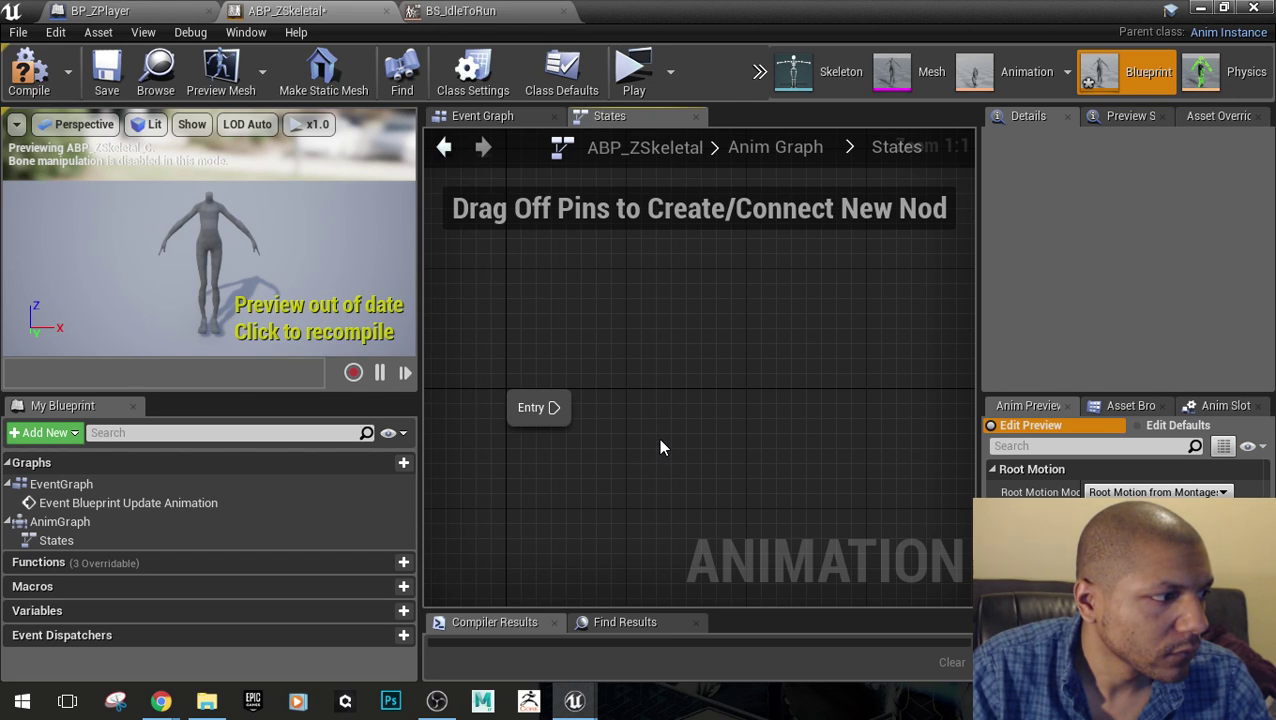
click(40, 523)
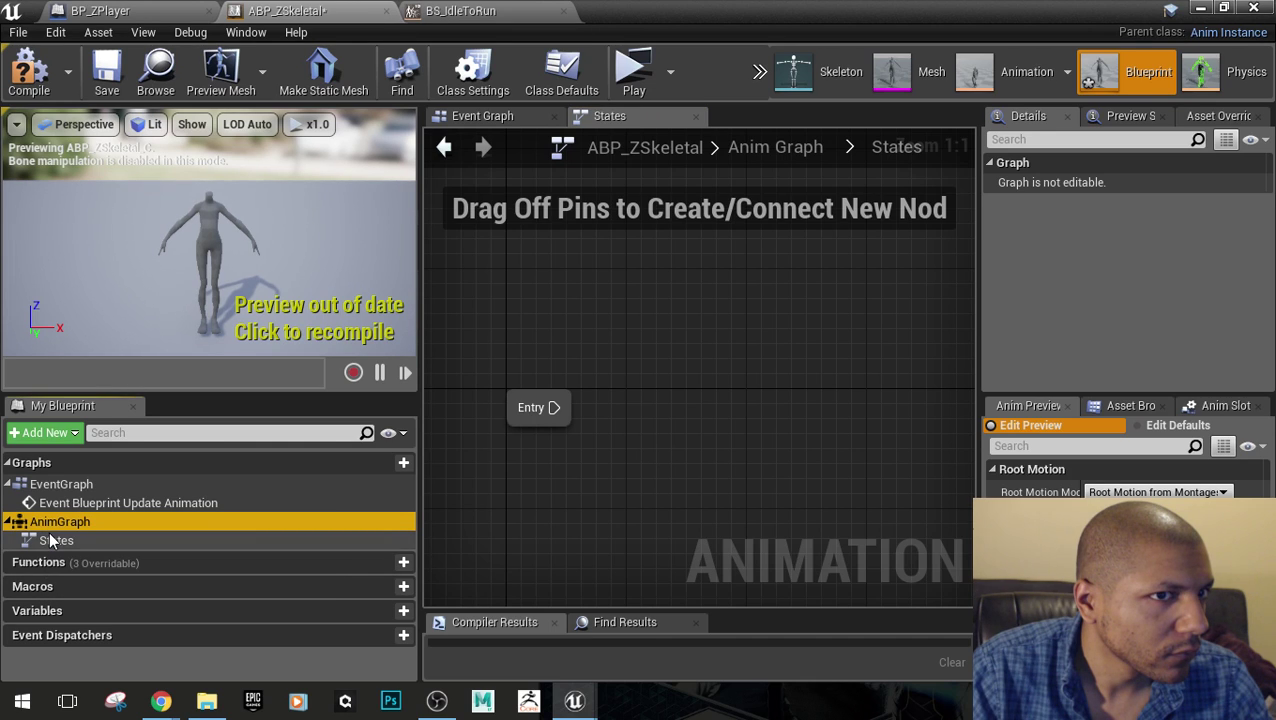
click(50, 538)
click(50, 522)
click(62, 503)
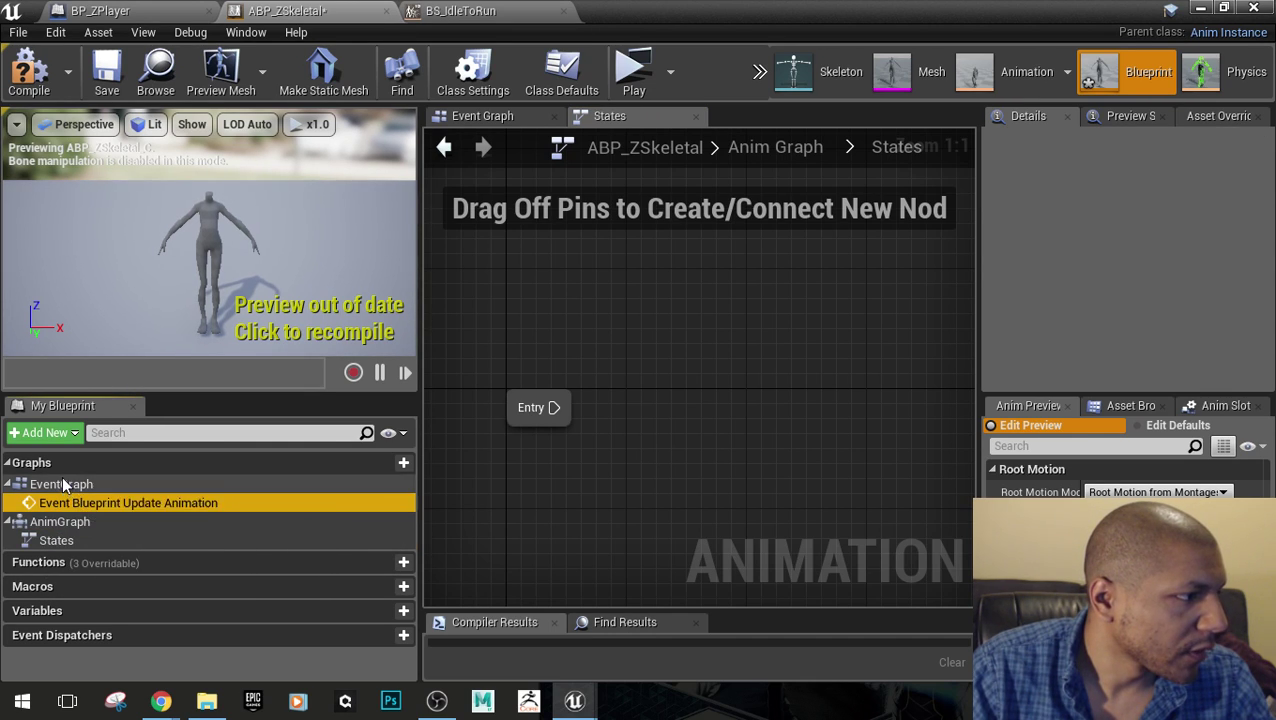
click(62, 484)
click(81, 521)
click(71, 541)
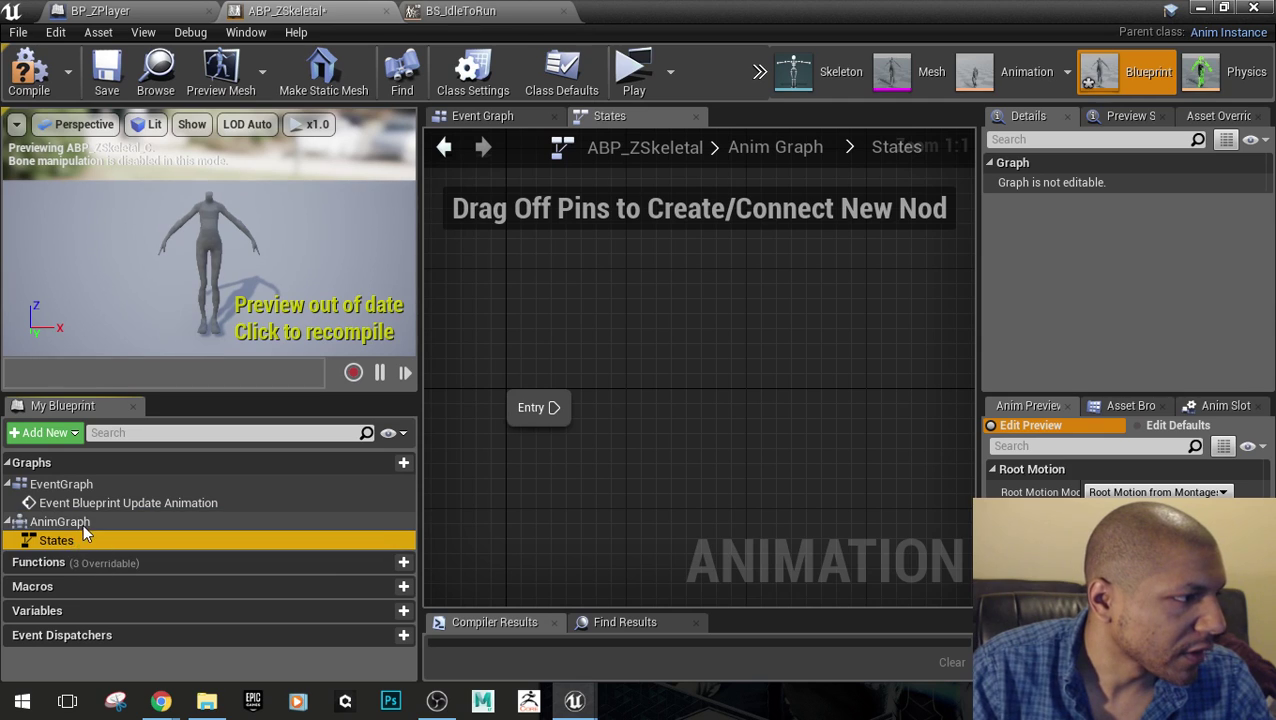
click(83, 523)
Move the animation editor aside and search the project's whole Content folder for topdown
drag(769, 8, 643, 536)
click(9, 502)
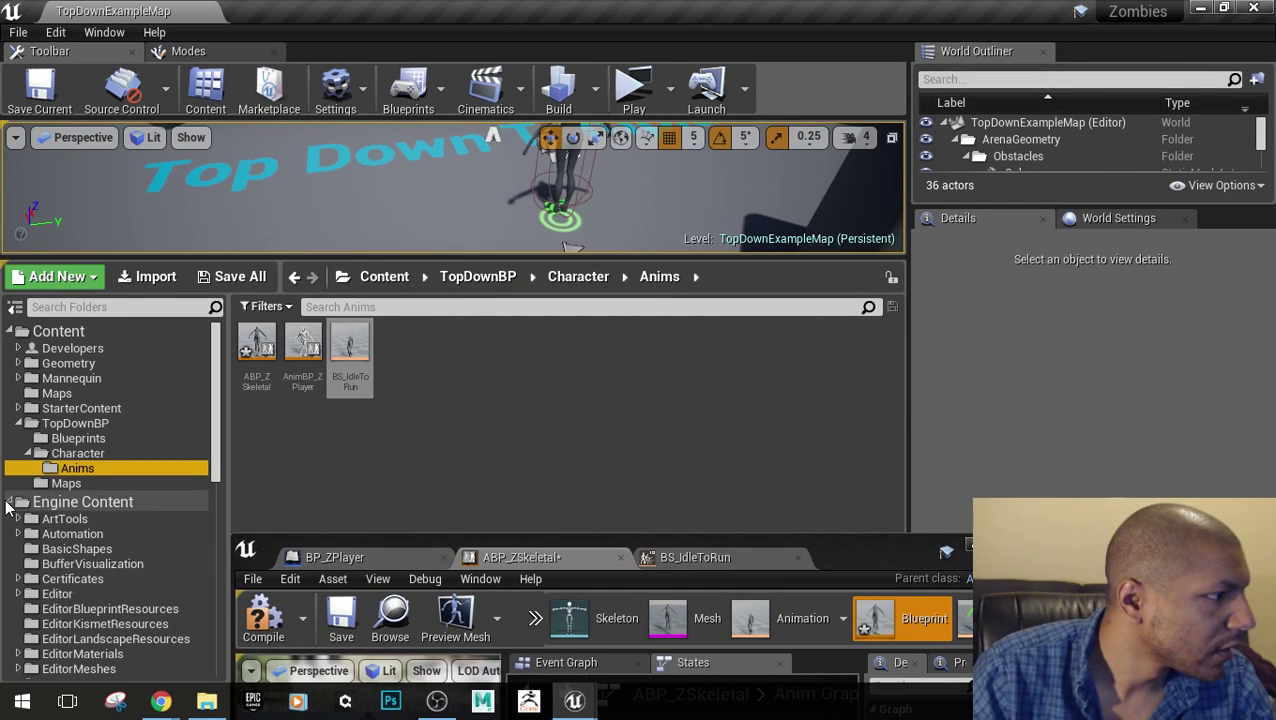
click(9, 502)
click(384, 276)
click(377, 306)
text(t)
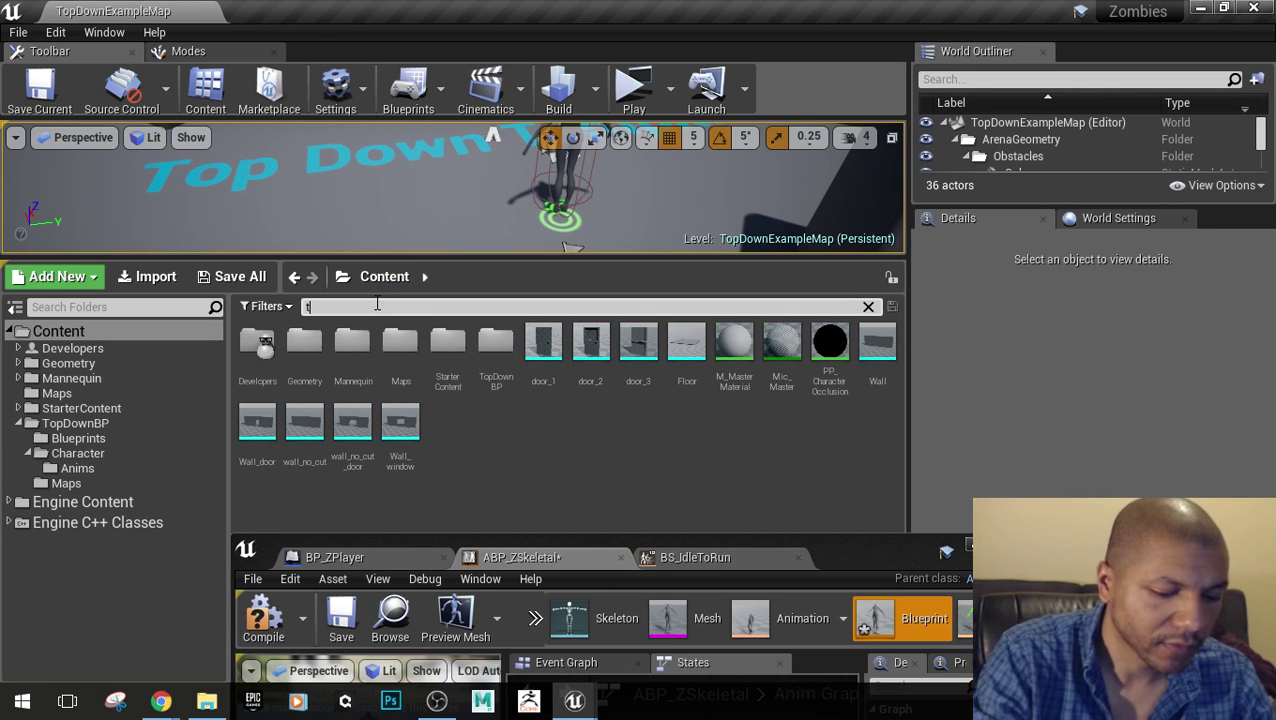
text(opdown)
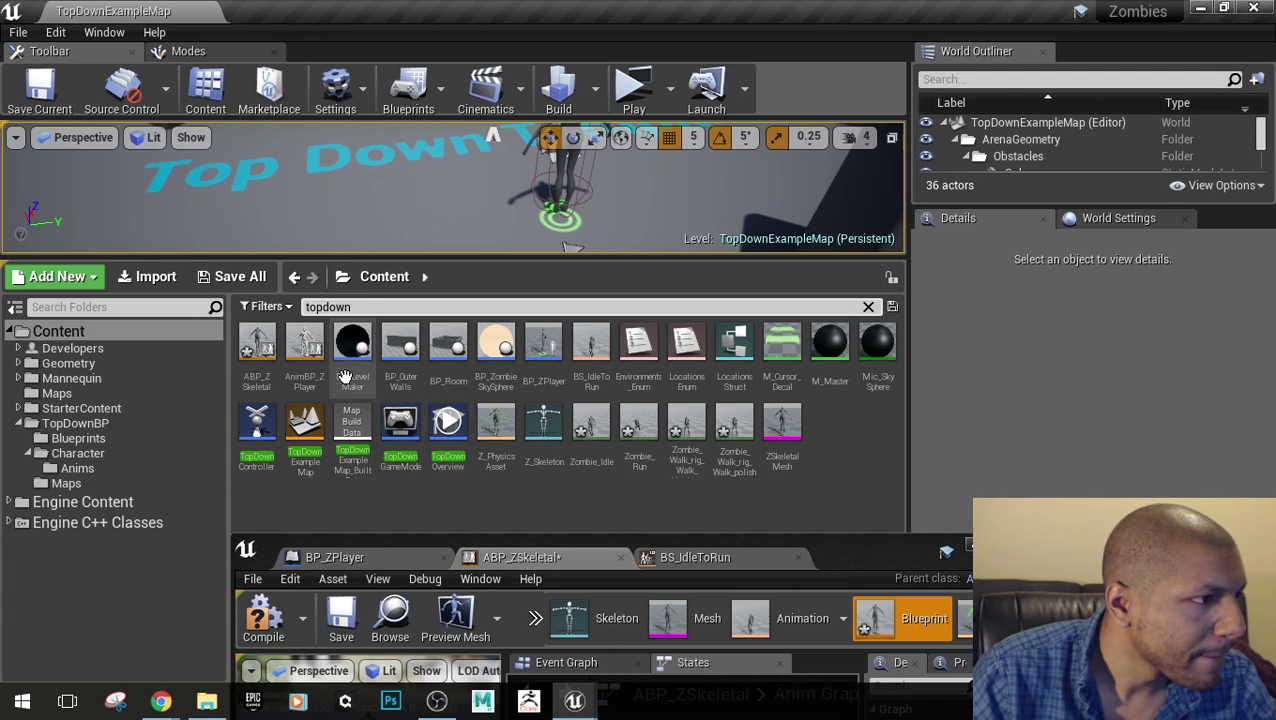
Open AnimBP_ZPlayer, switch to its SK_Mannequin mesh, and locate the mesh's Character folder in the project content
double_click(300, 350)
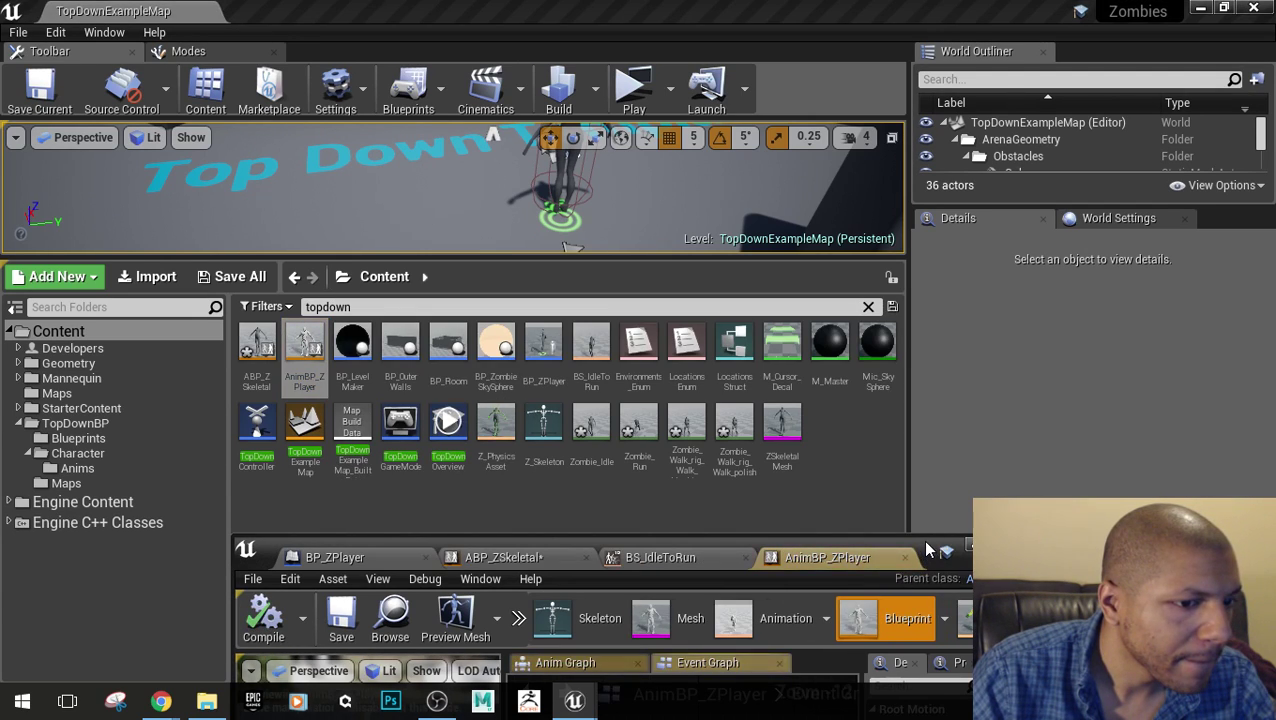
double_click(922, 539)
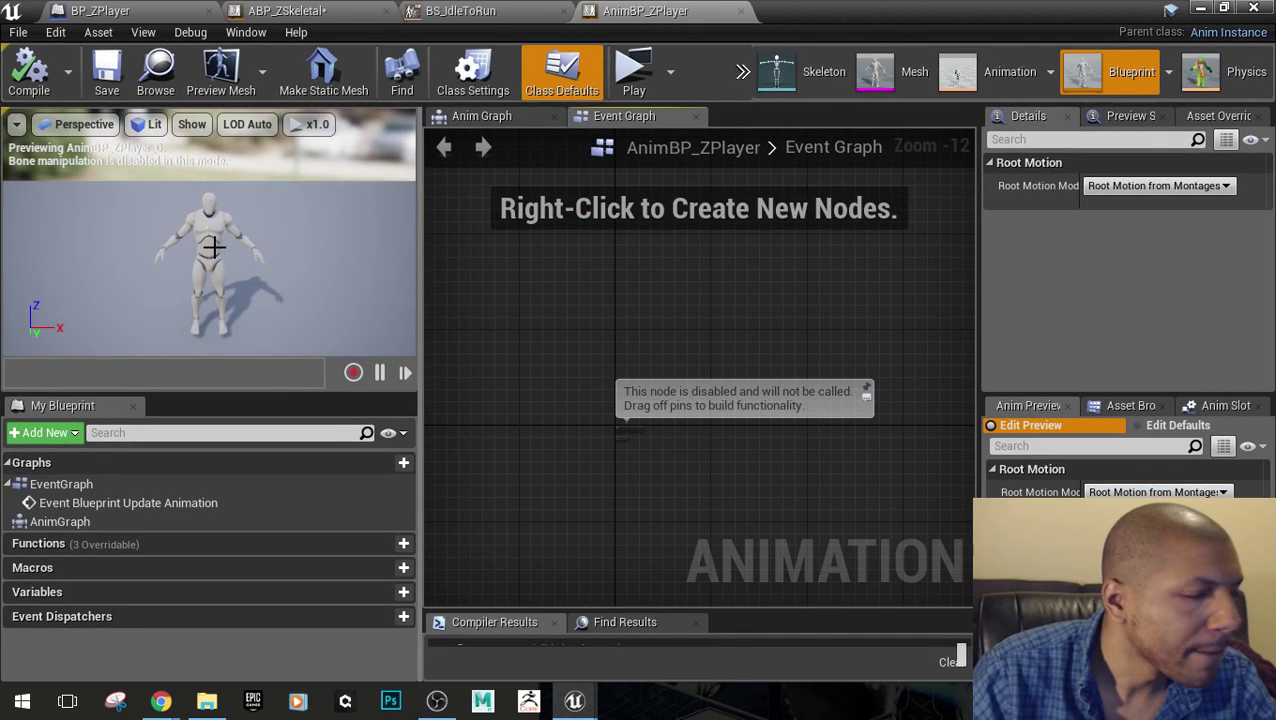
click(880, 75)
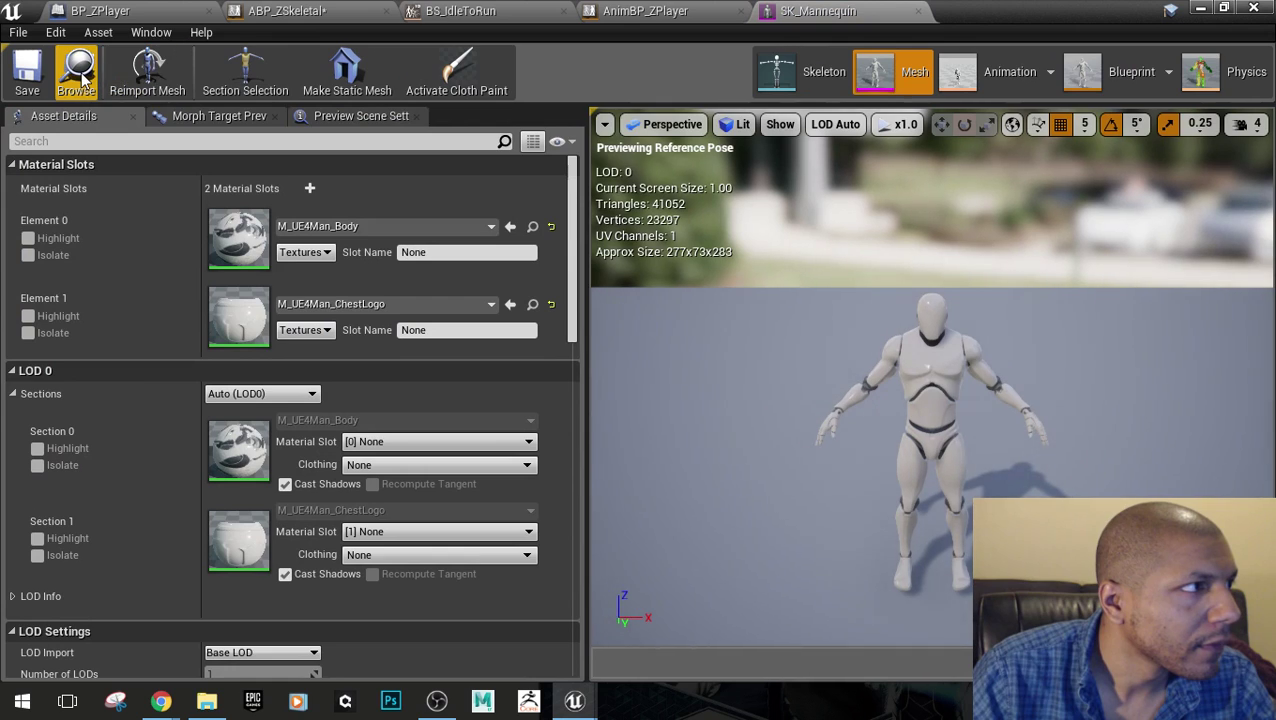
drag(940, 34, 620, 497)
click(573, 278)
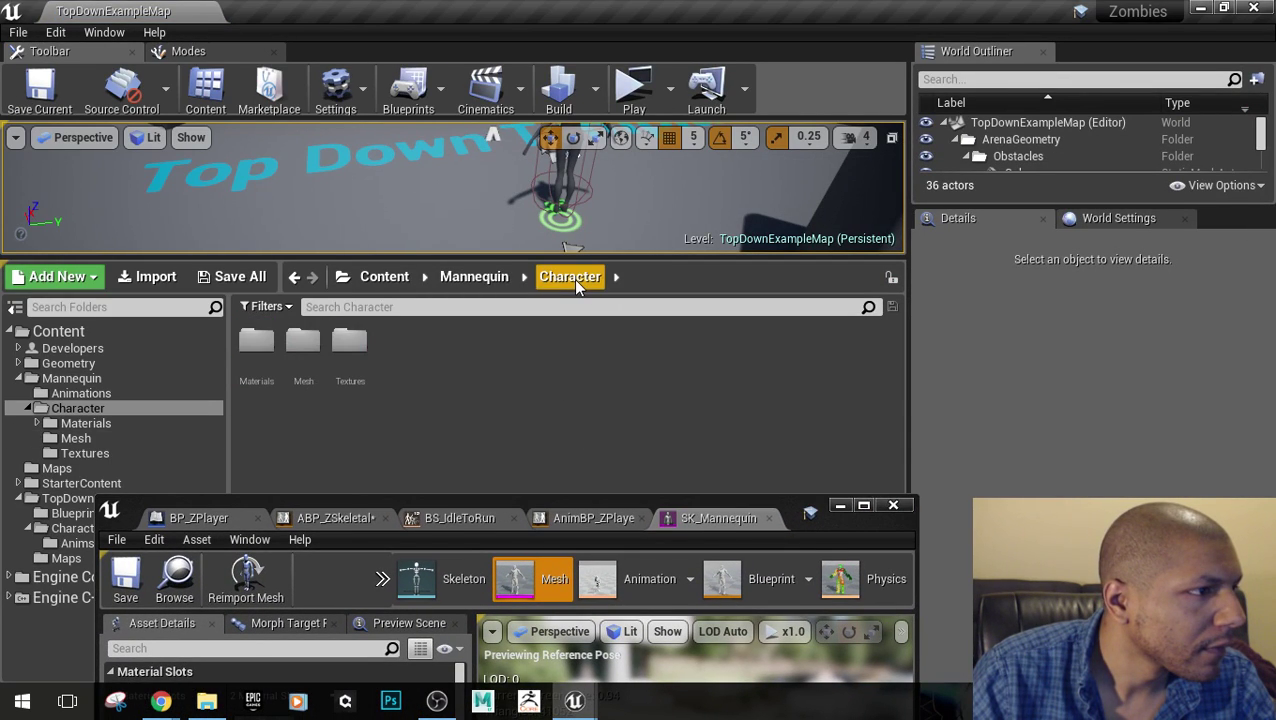
Look through the Mannequin folders, open ThirdPerson_AnimBP from Animations, and maximise its editor
click(473, 277)
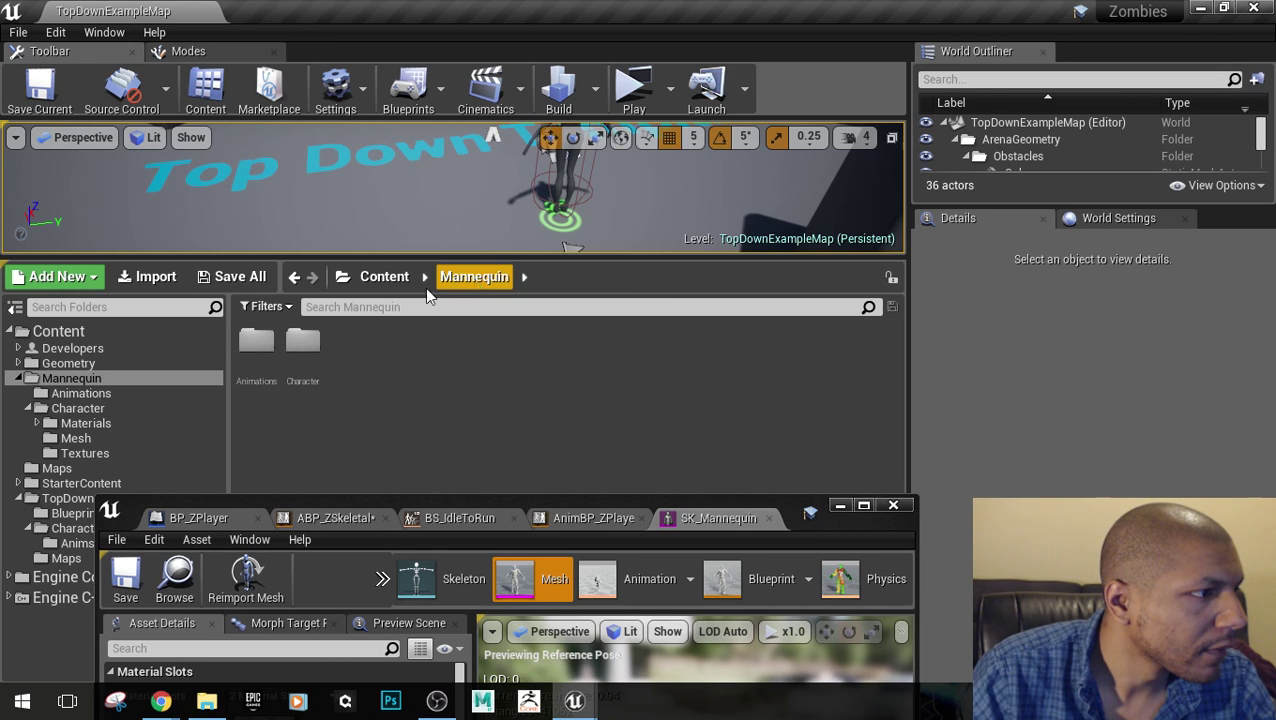
double_click(290, 350)
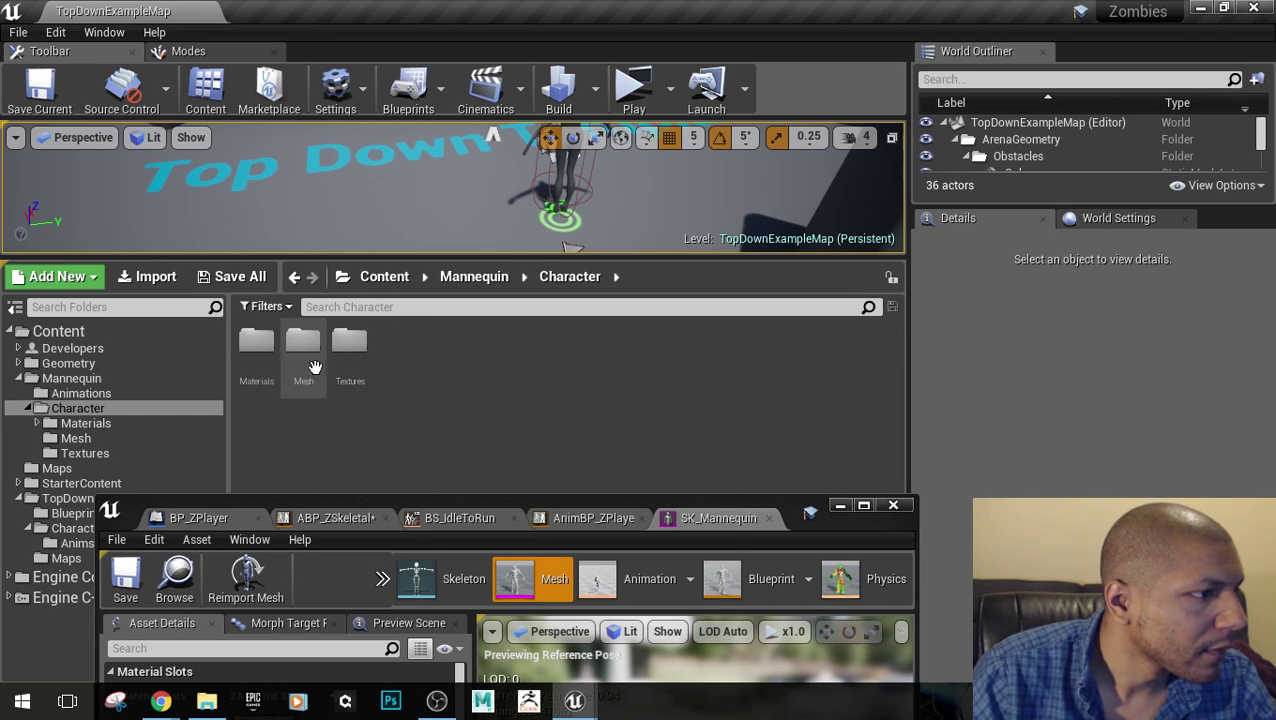
double_click(316, 346)
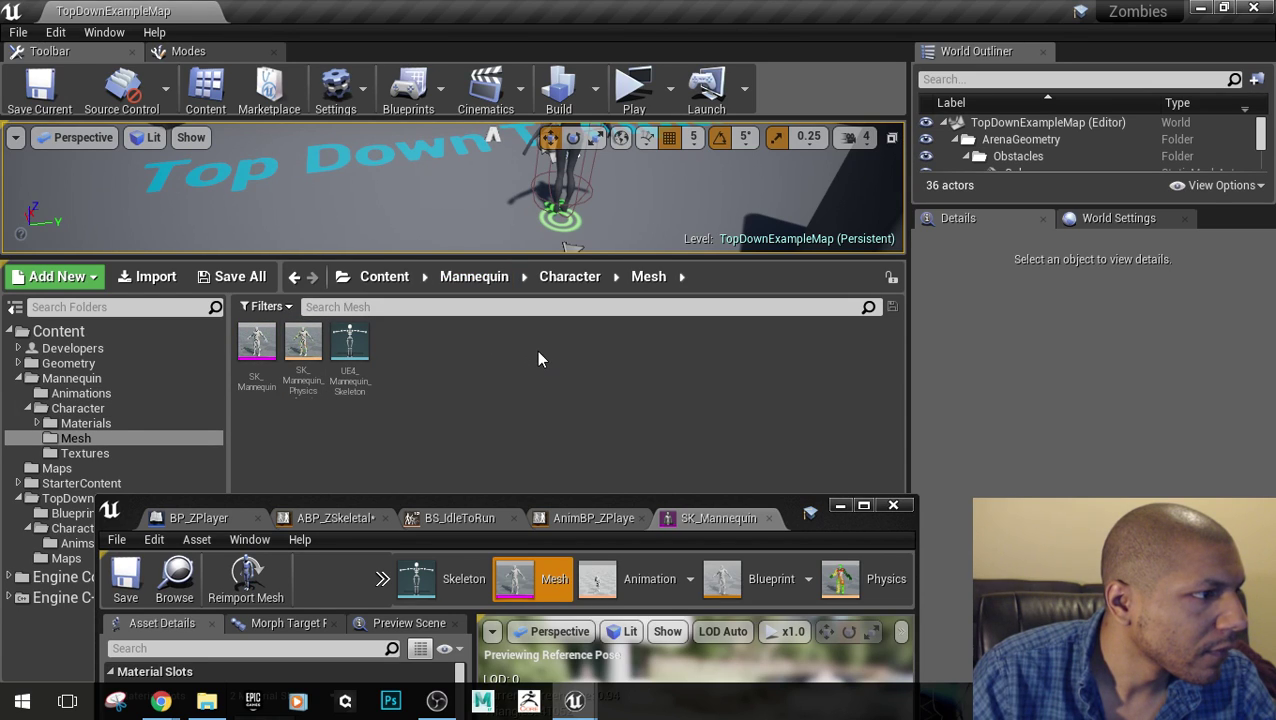
click(569, 276)
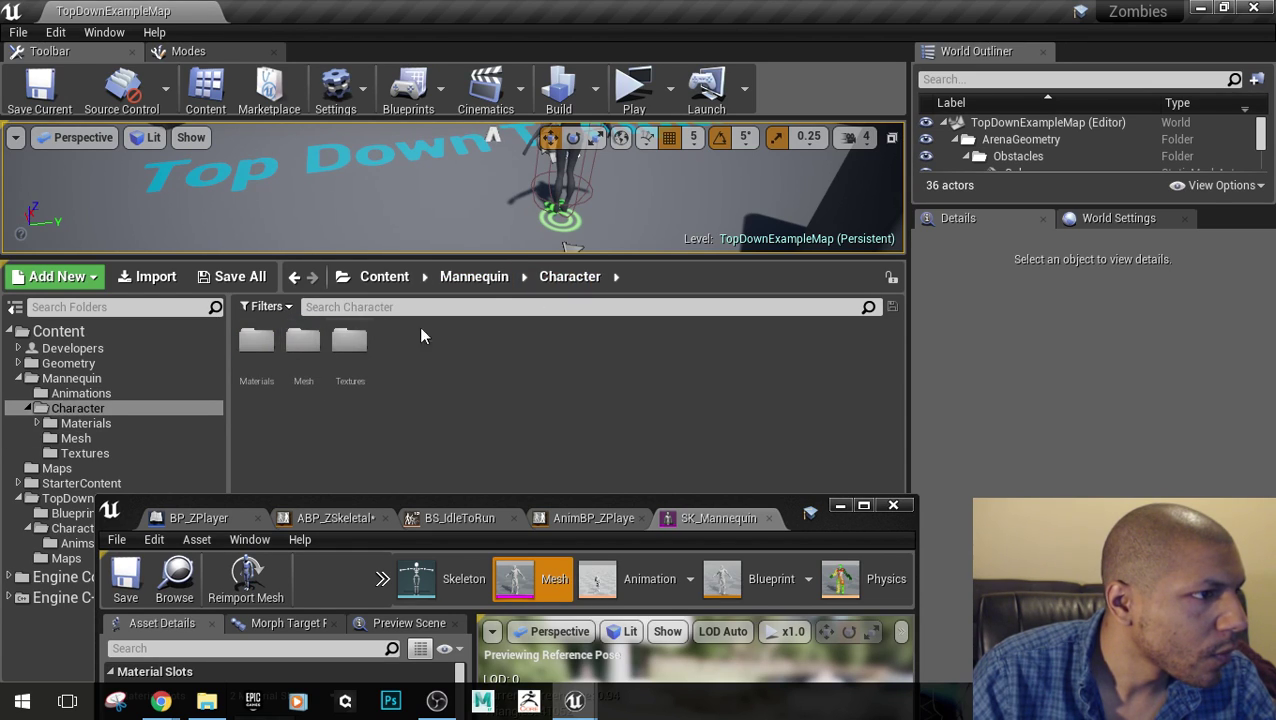
click(490, 276)
double_click(257, 341)
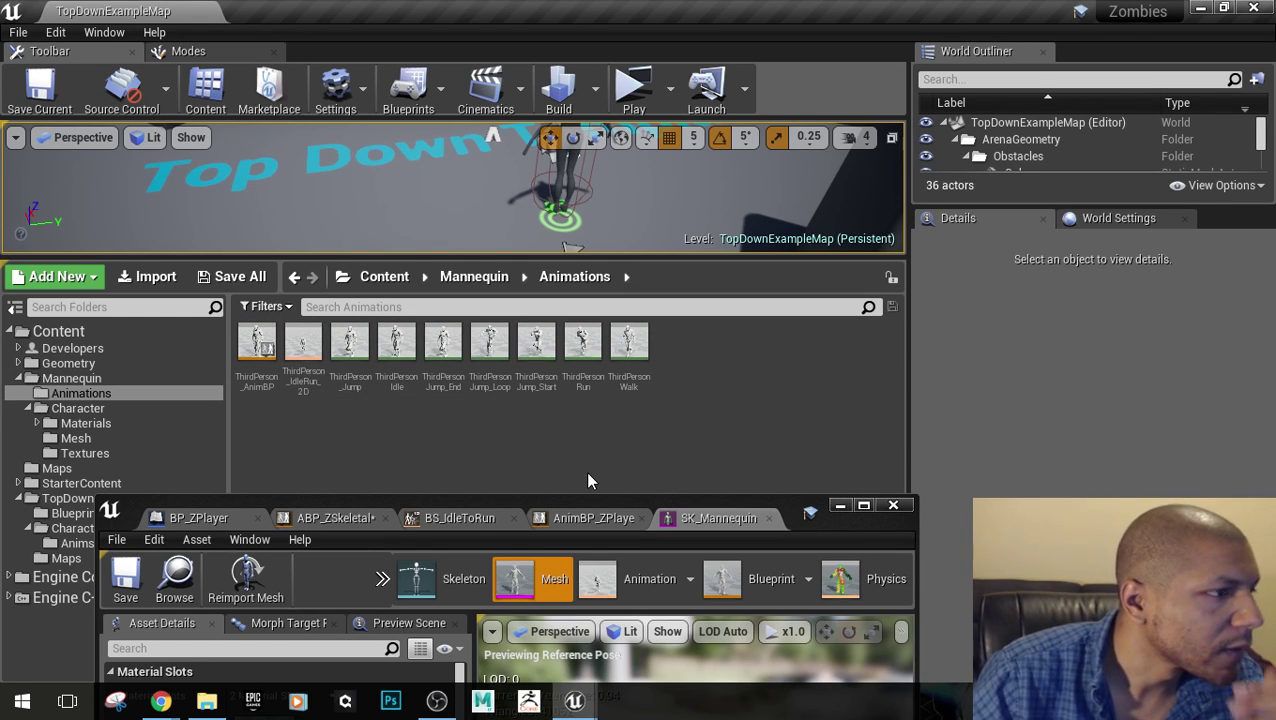
double_click(257, 343)
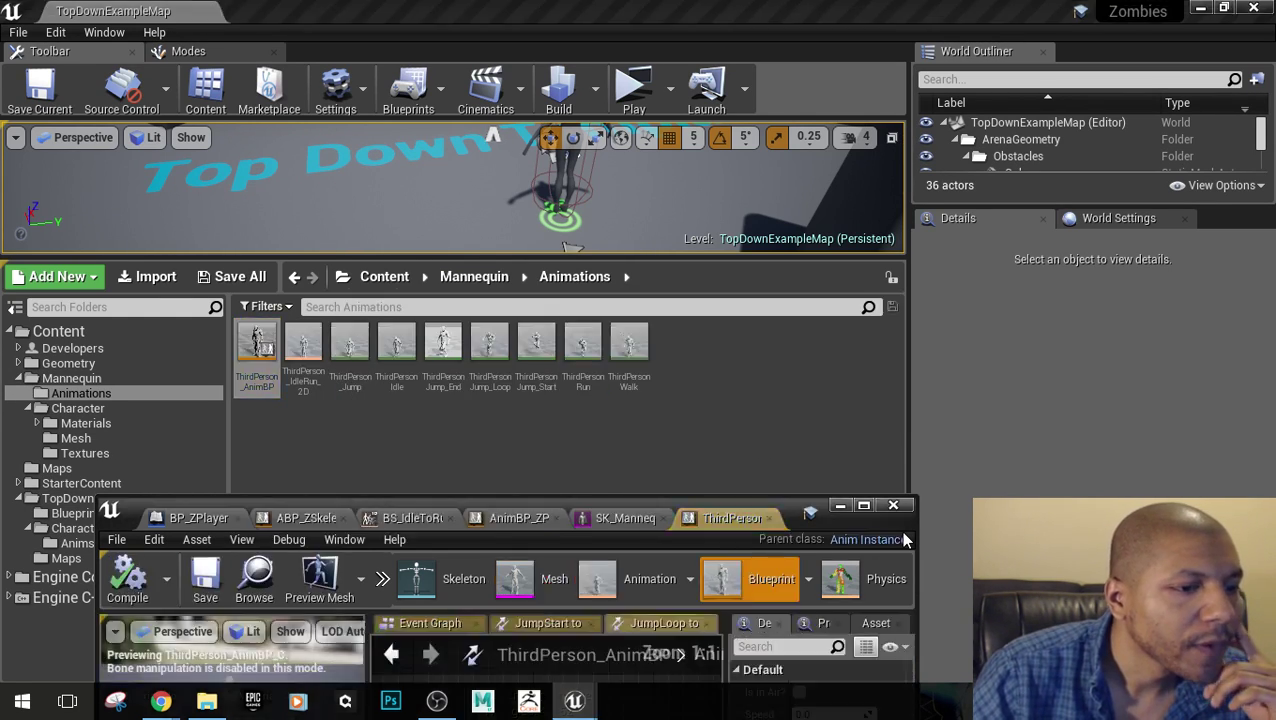
click(864, 506)
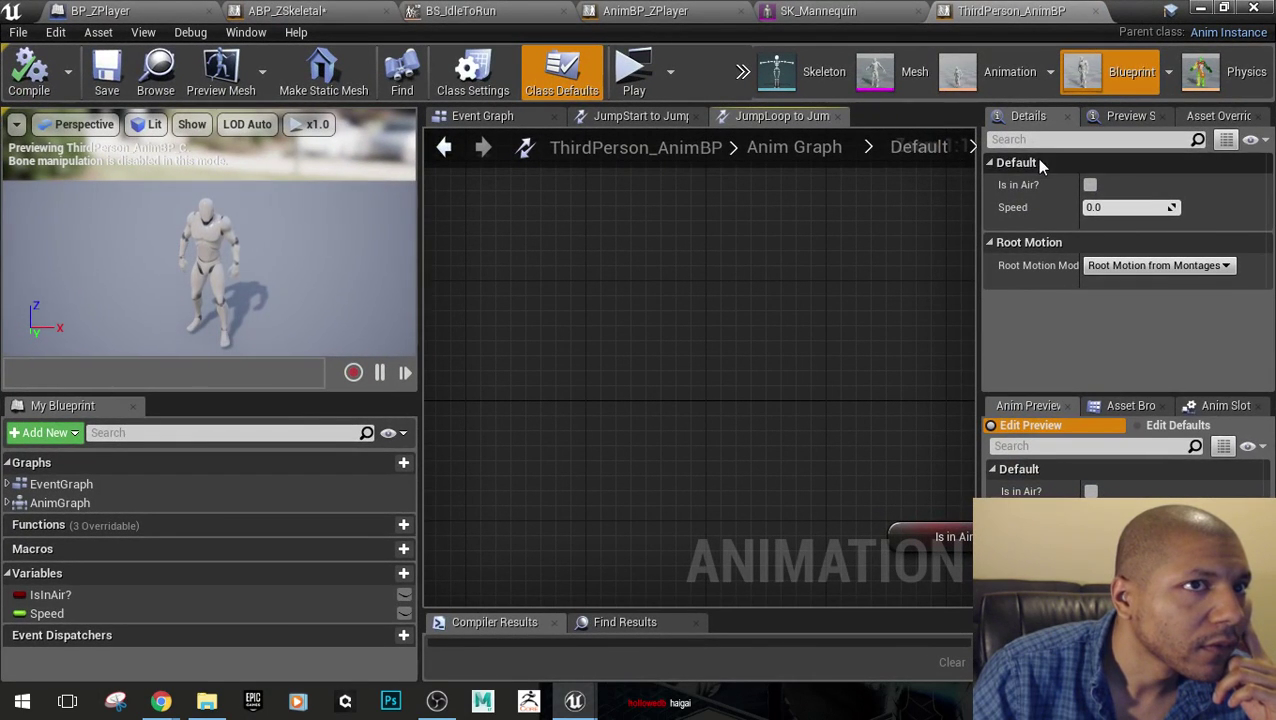
Go to ThirdPerson_AnimBP's Anim Graph and open its Default state machine
scroll(542, 405, down, 10)
scroll(730, 430, up, 8)
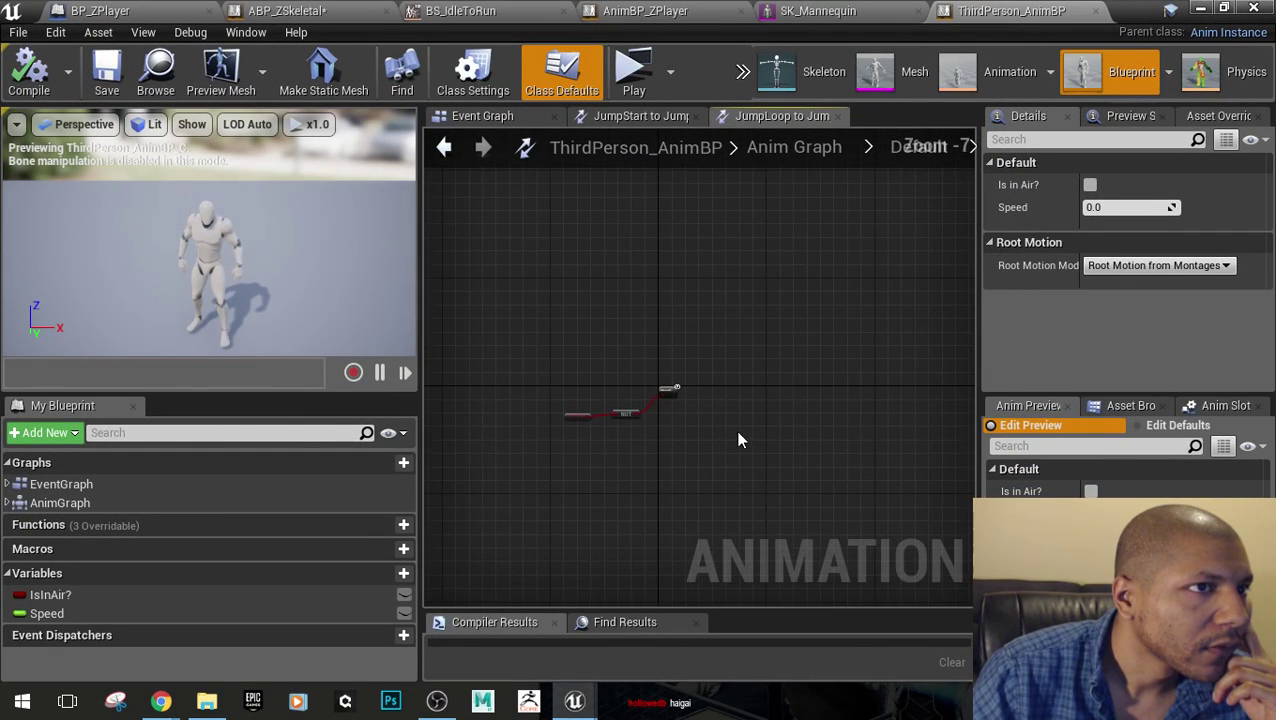
click(608, 118)
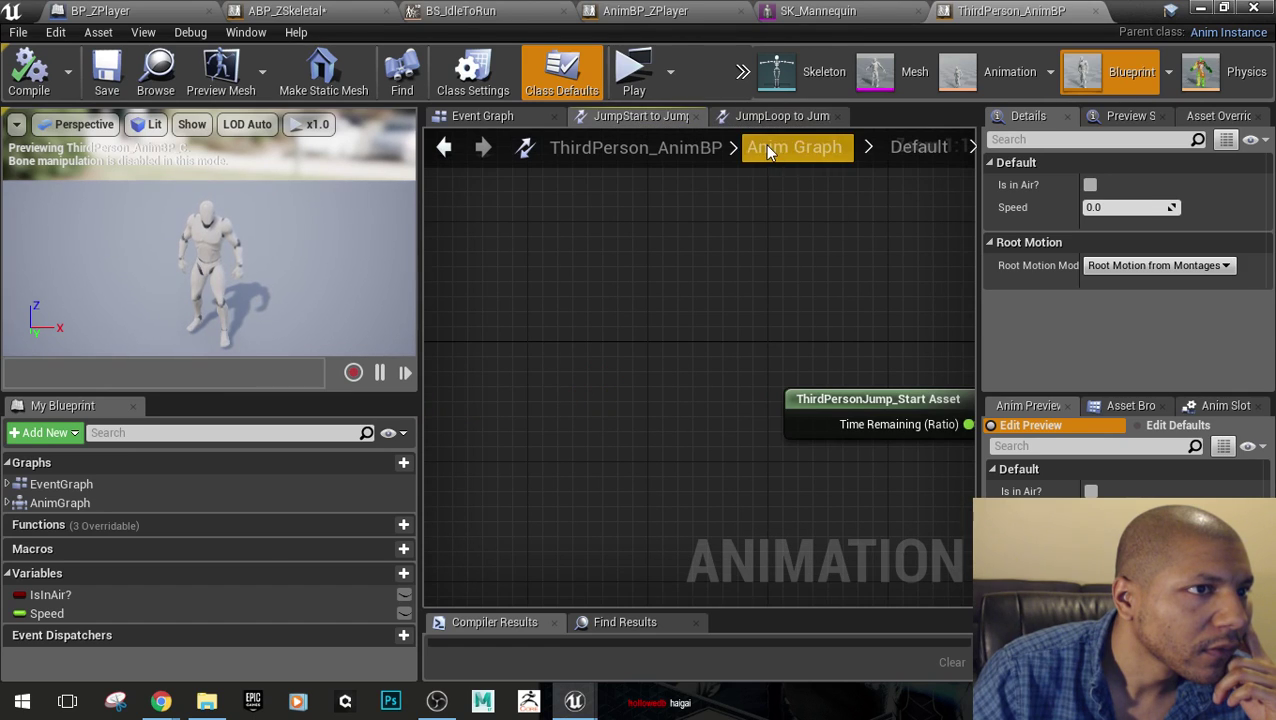
click(767, 146)
scroll(745, 411, down, 2)
double_click(621, 352)
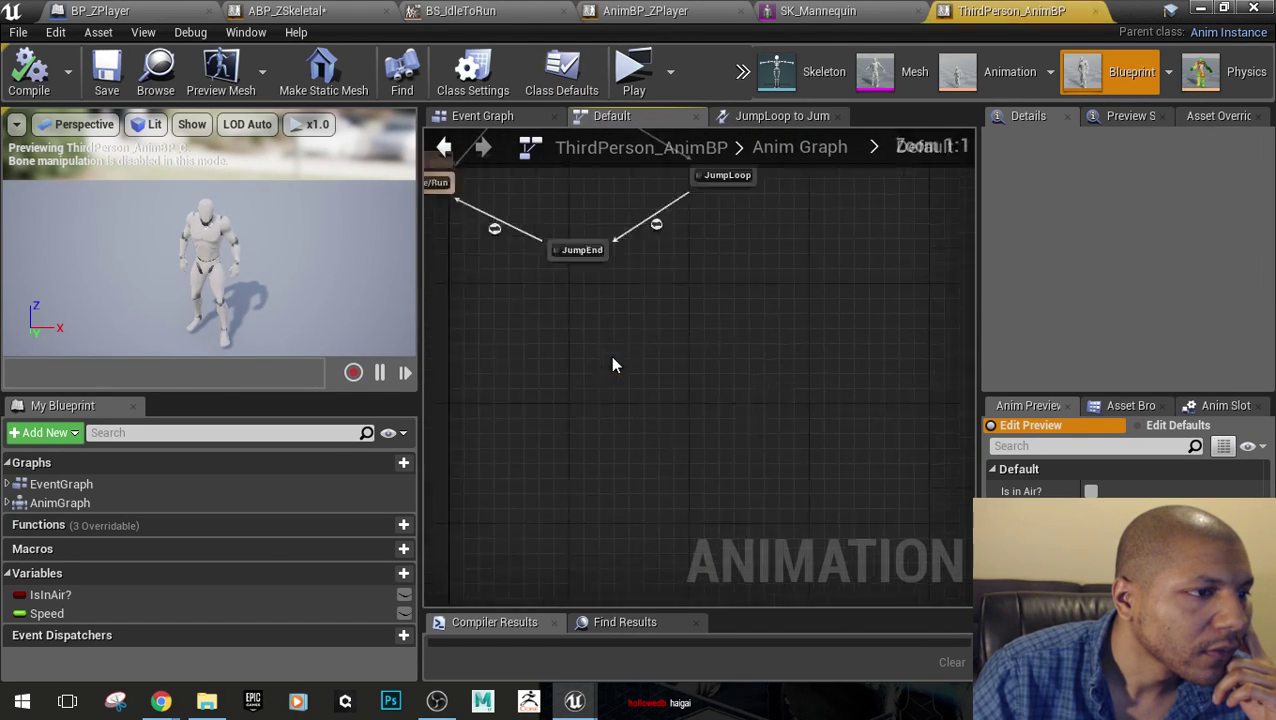
Copy the Idle/Run, JumpStart, JumpLoop and JumpEnd states with their transitions from the Default state machine
right_drag(816, 403, 671, 333)
right_drag(507, 377, 638, 478)
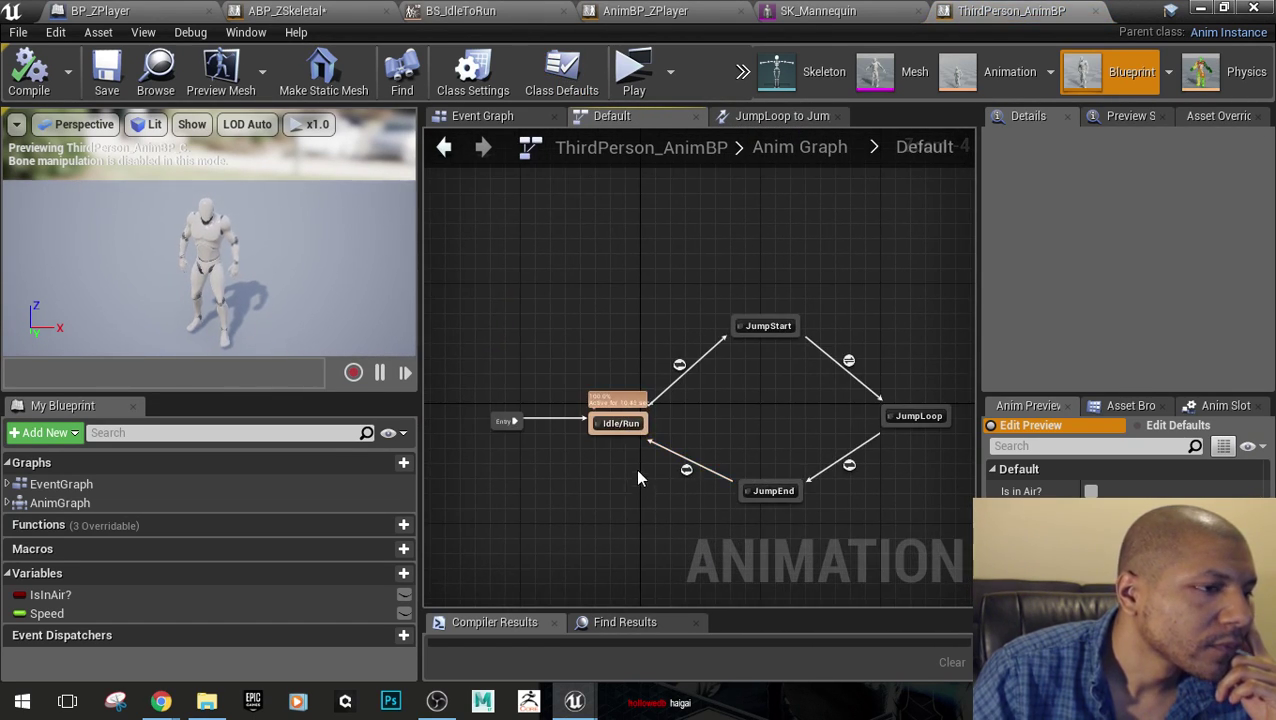
scroll(581, 339, down, 1)
right_drag(612, 428, 556, 348)
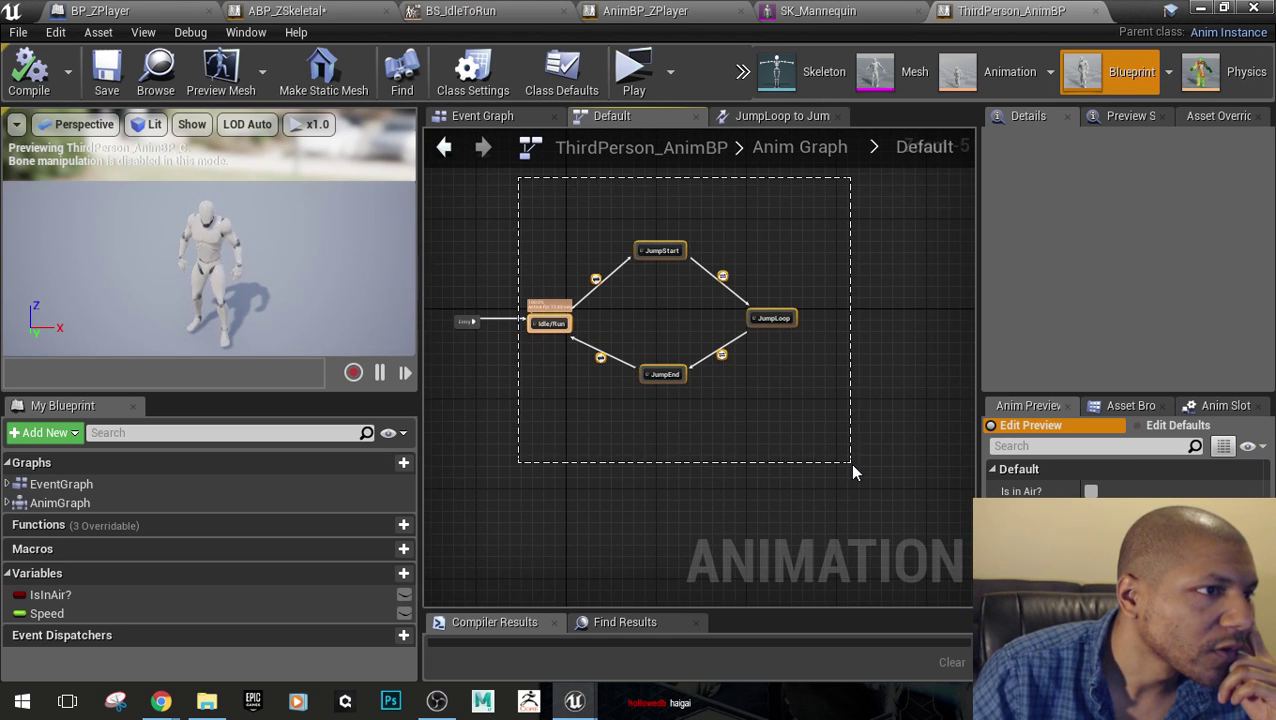
right_click(672, 376)
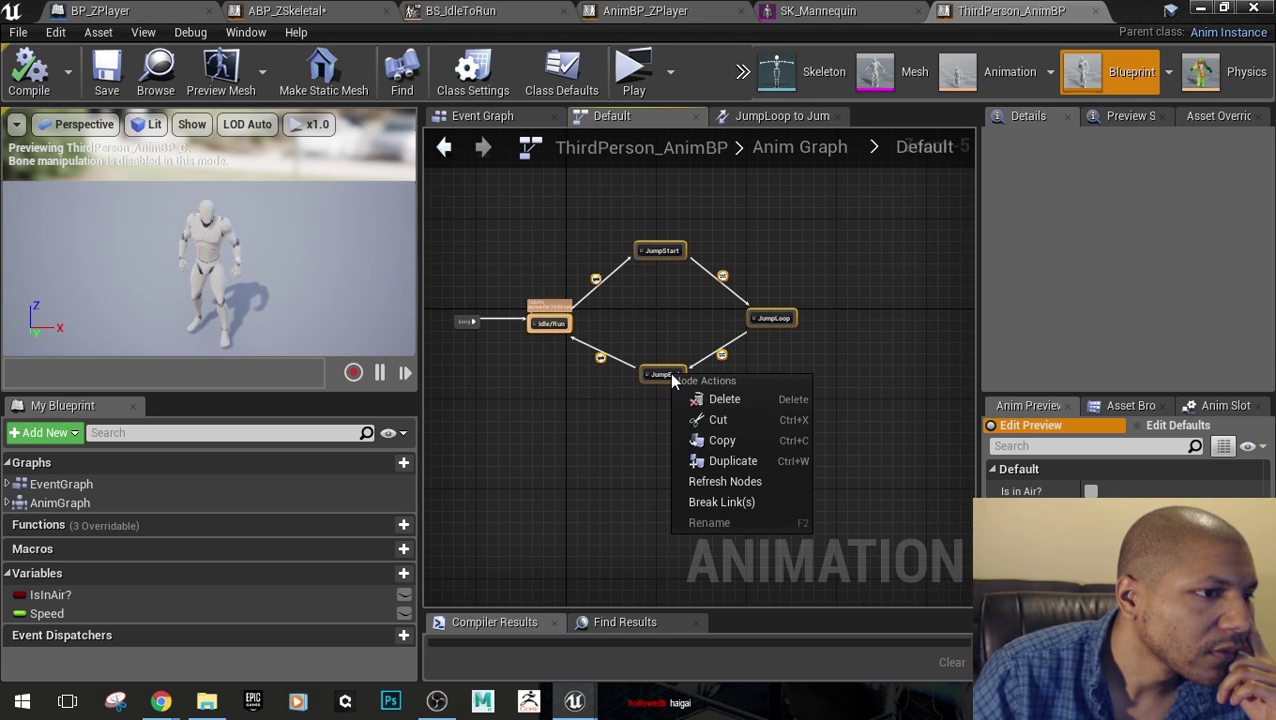
click(737, 449)
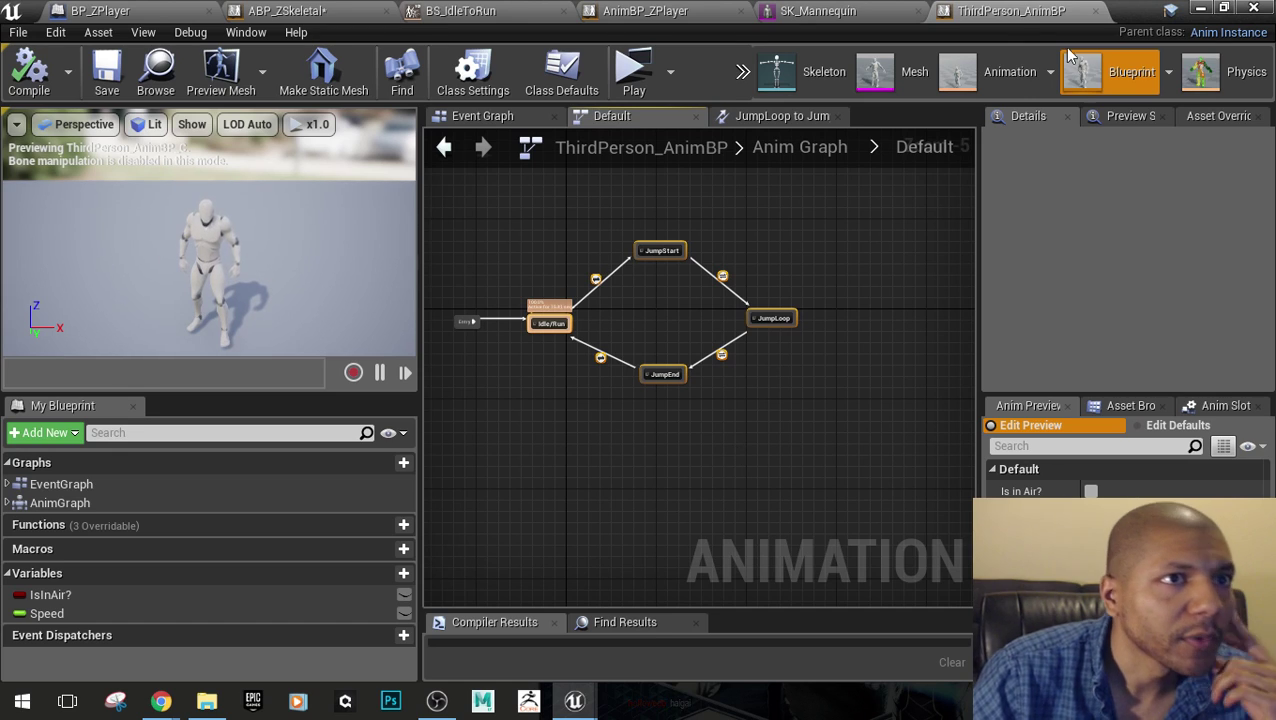
Paste the copied states and transitions into the States state machine of ABP_ZSkeletal, clear of the Entry node
click(118, 14)
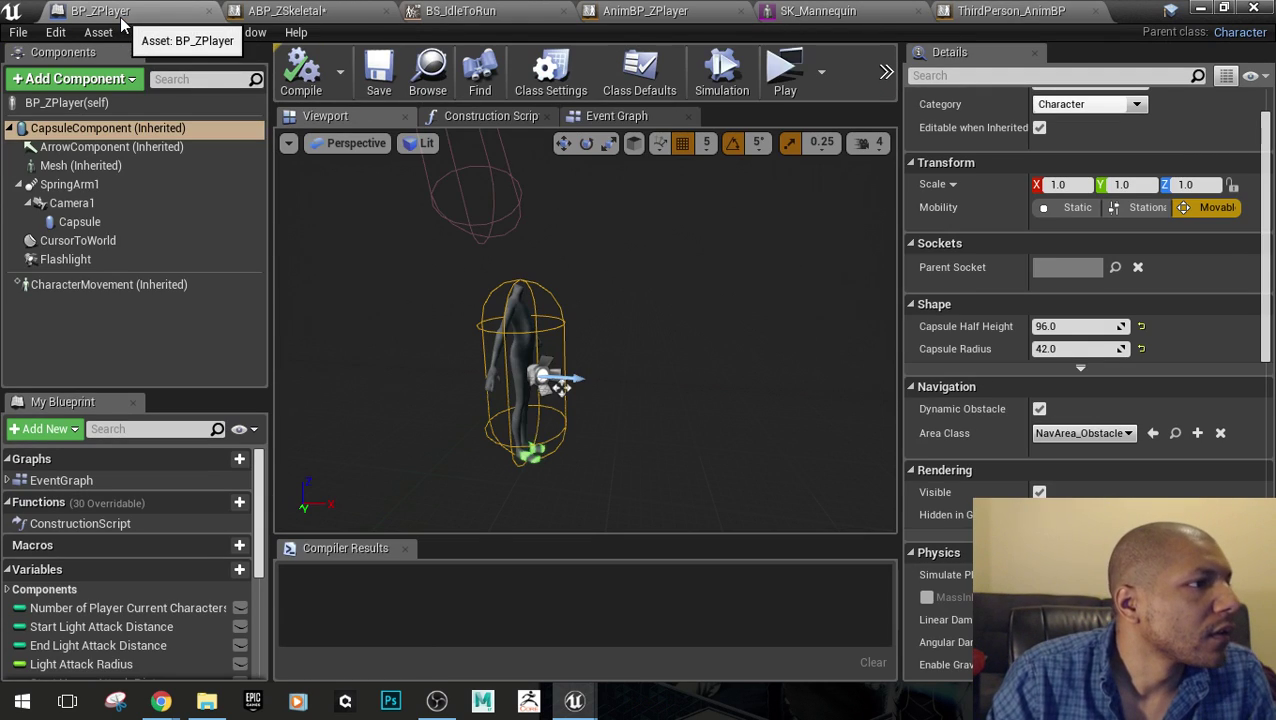
click(287, 11)
scroll(642, 432, down, 5)
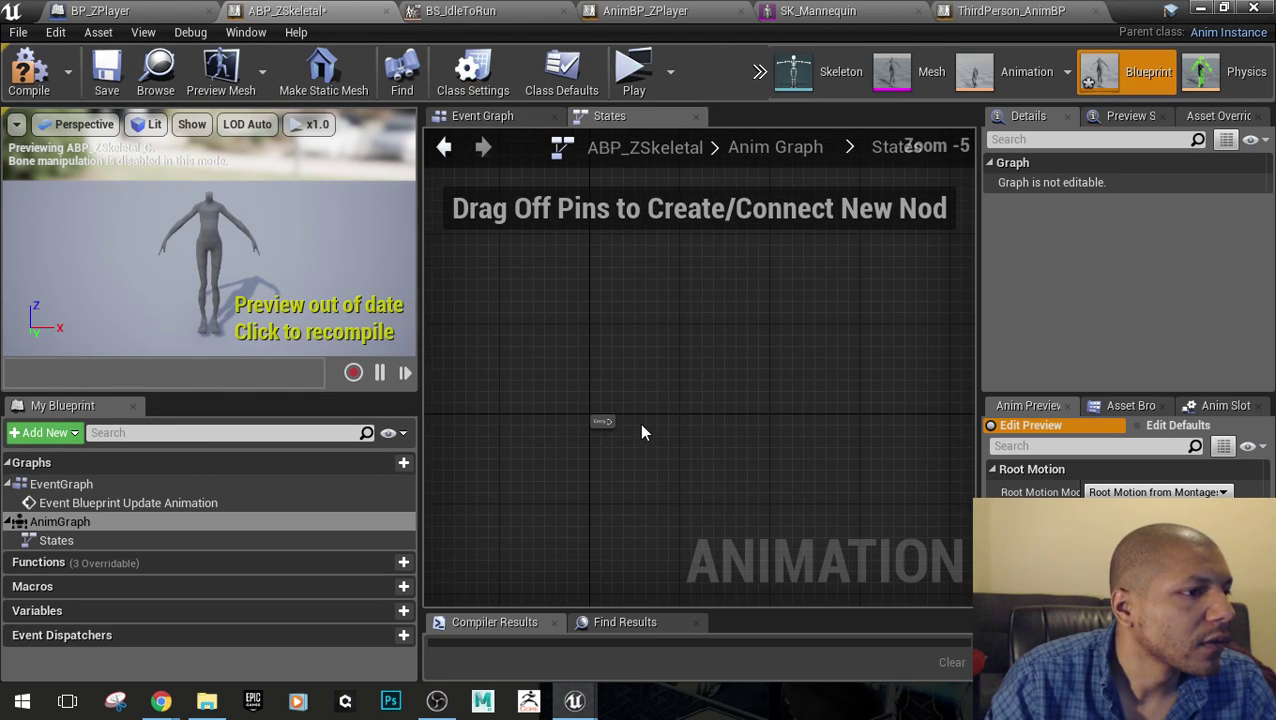
scroll(642, 432, down, 3)
right_drag(738, 453, 578, 286)
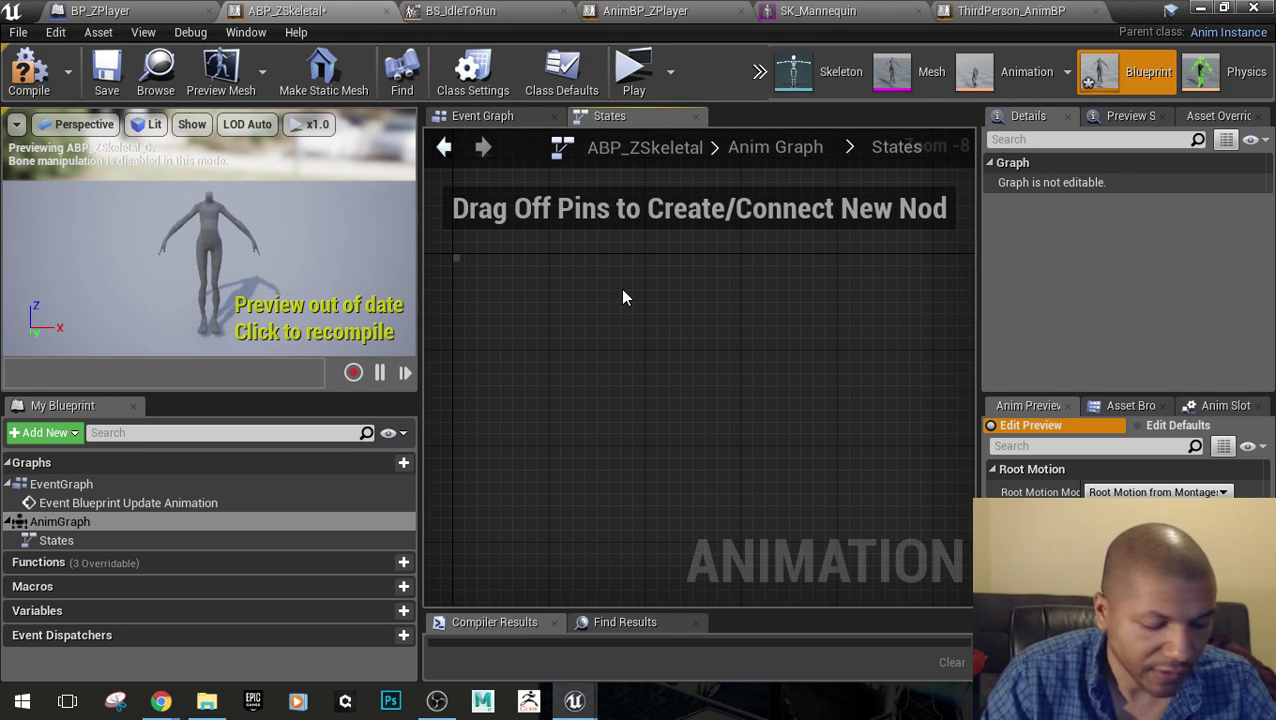
key(ctrl+v)
right_drag(607, 287, 662, 372)
scroll(498, 362, up, 5)
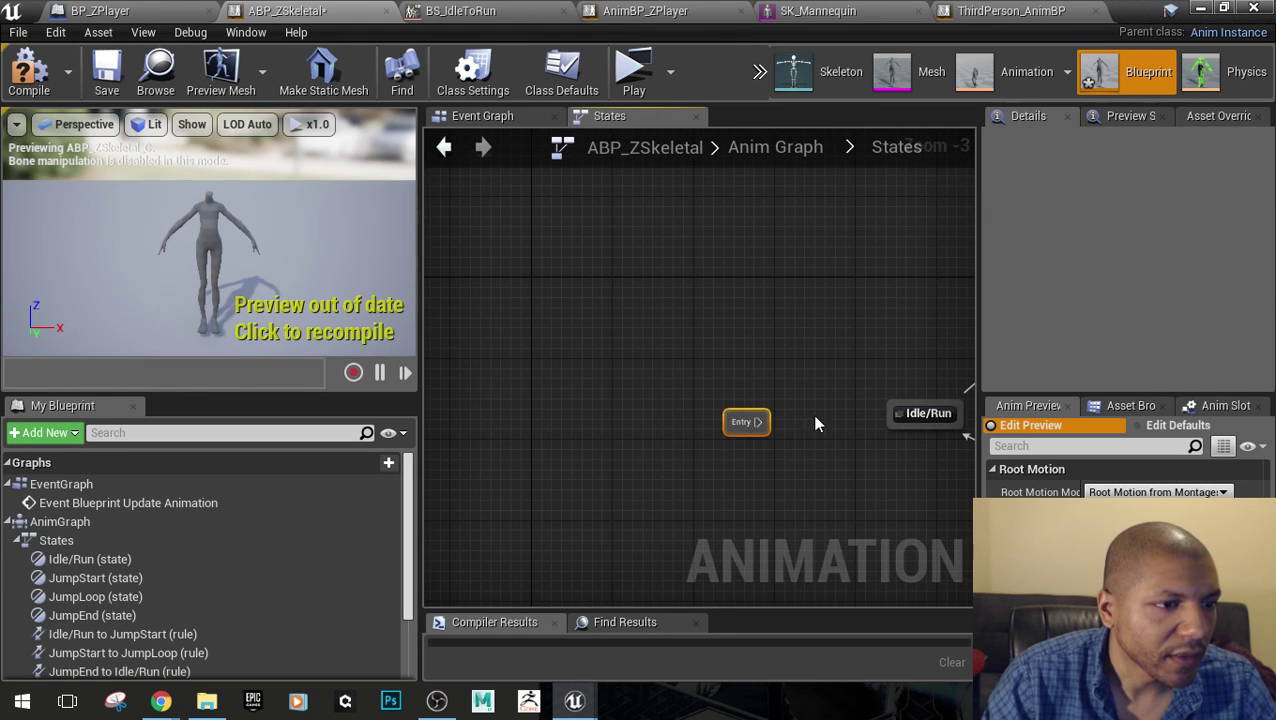
Reposition the Entry node beside Idle/Run and compare the layout with ThirdPerson_AnimBP's Default state machine
right_drag(815, 424, 708, 331)
drag(621, 336, 628, 308)
click(711, 196)
click(600, 369)
click(1003, 10)
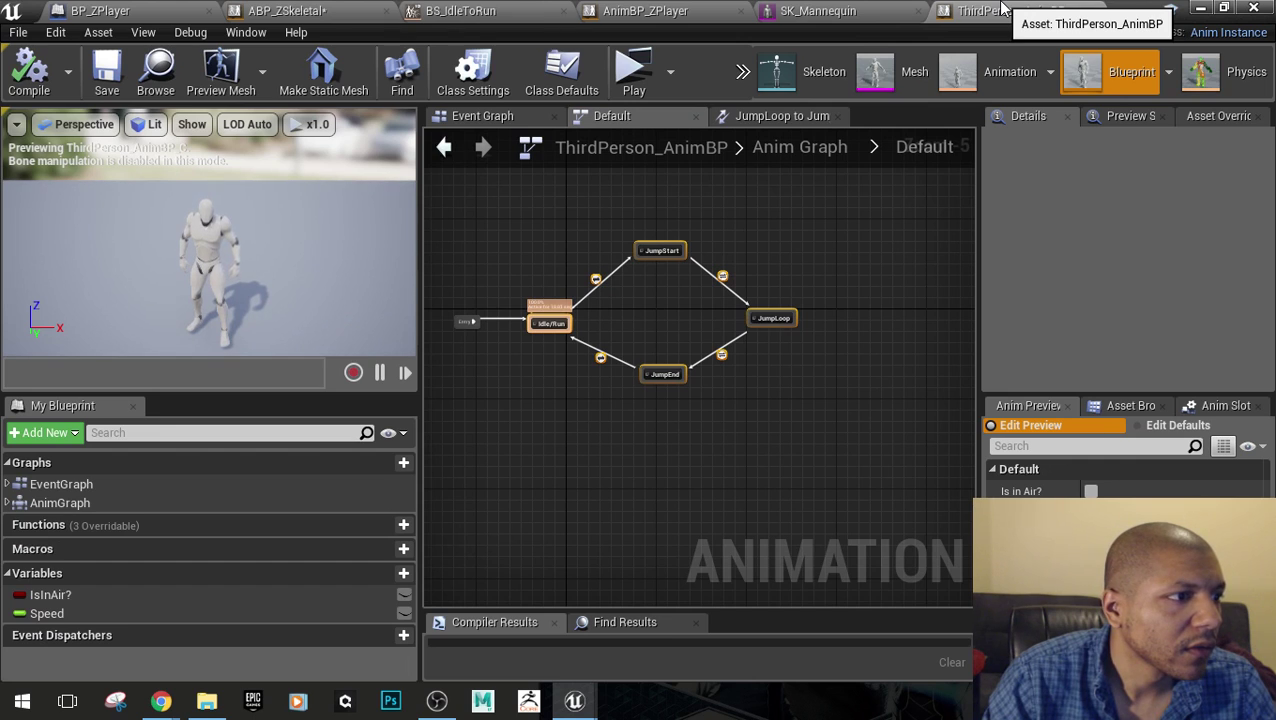
click(867, 11)
click(640, 9)
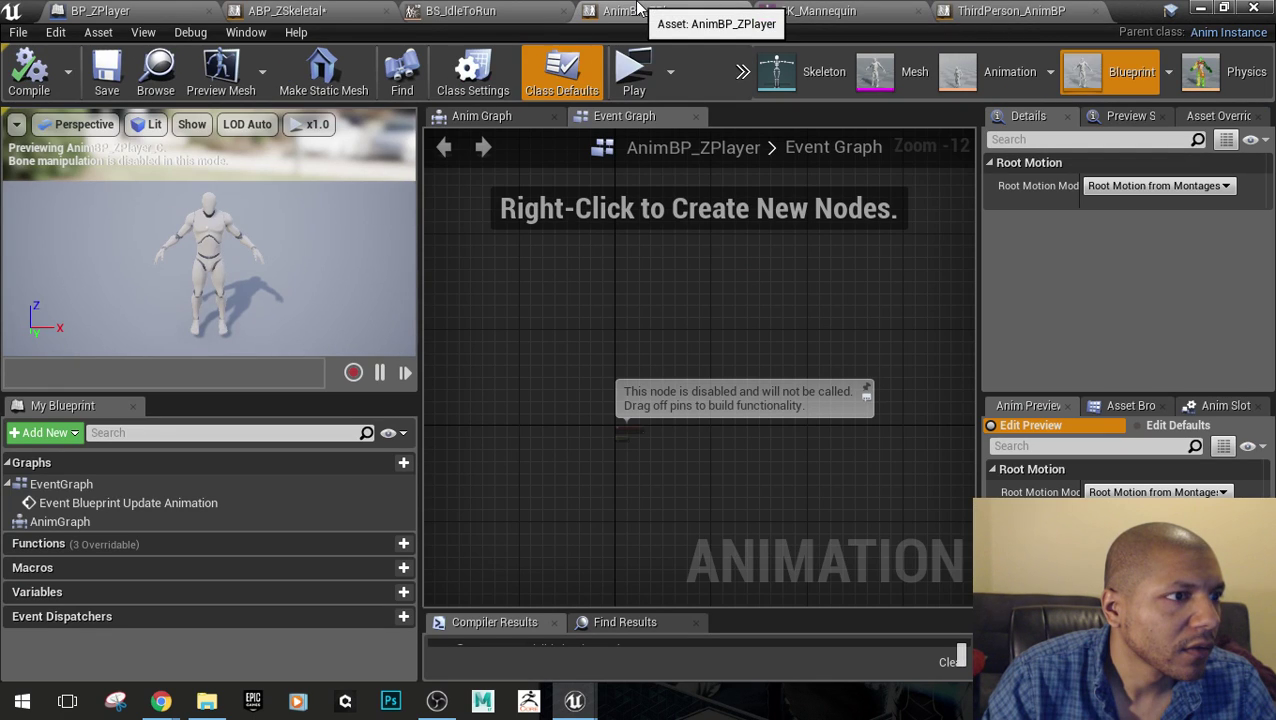
click(316, 10)
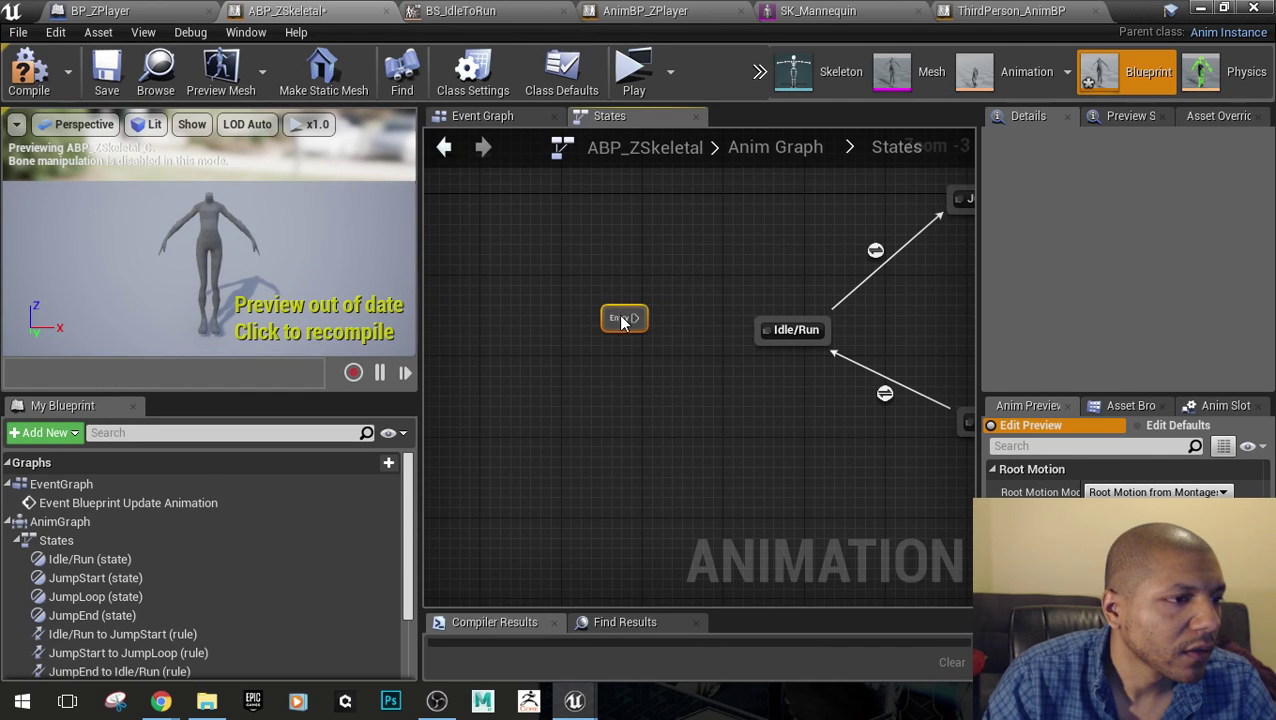
Connect the Entry node to the Idle/Run state in the States state machine
drag(642, 327, 767, 332)
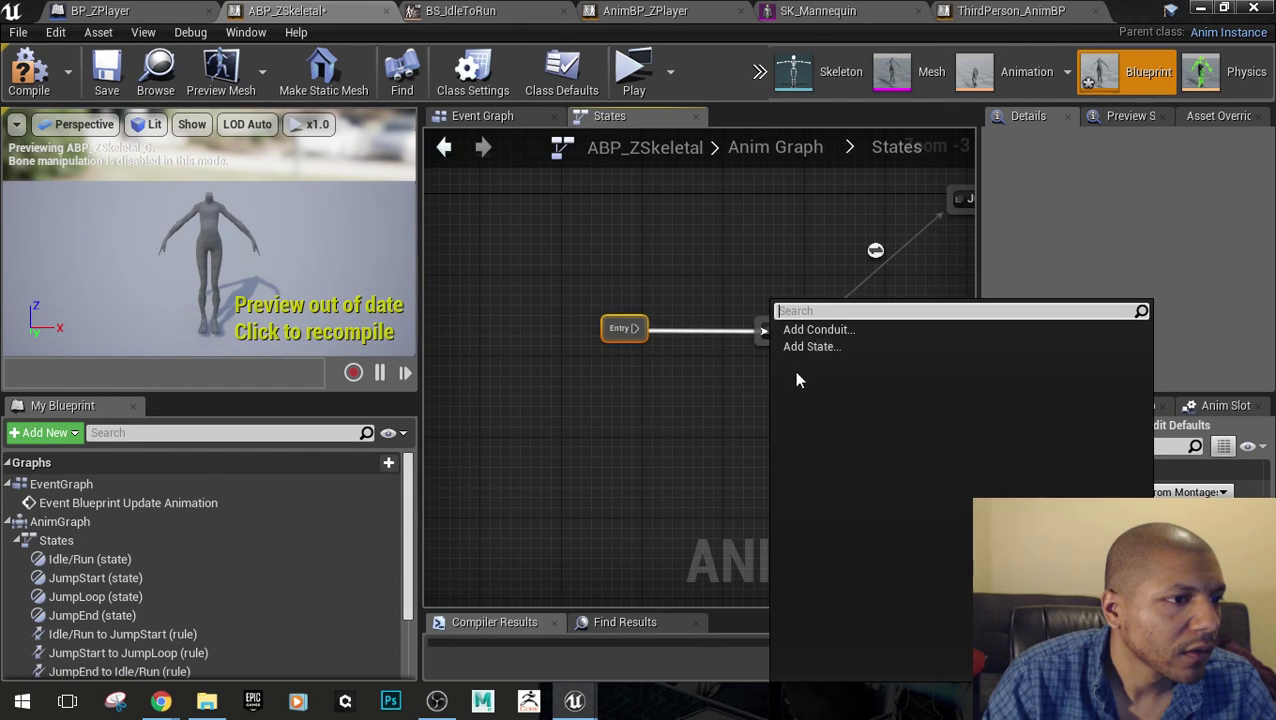
click(714, 378)
drag(642, 328, 779, 338)
drag(764, 342, 769, 342)
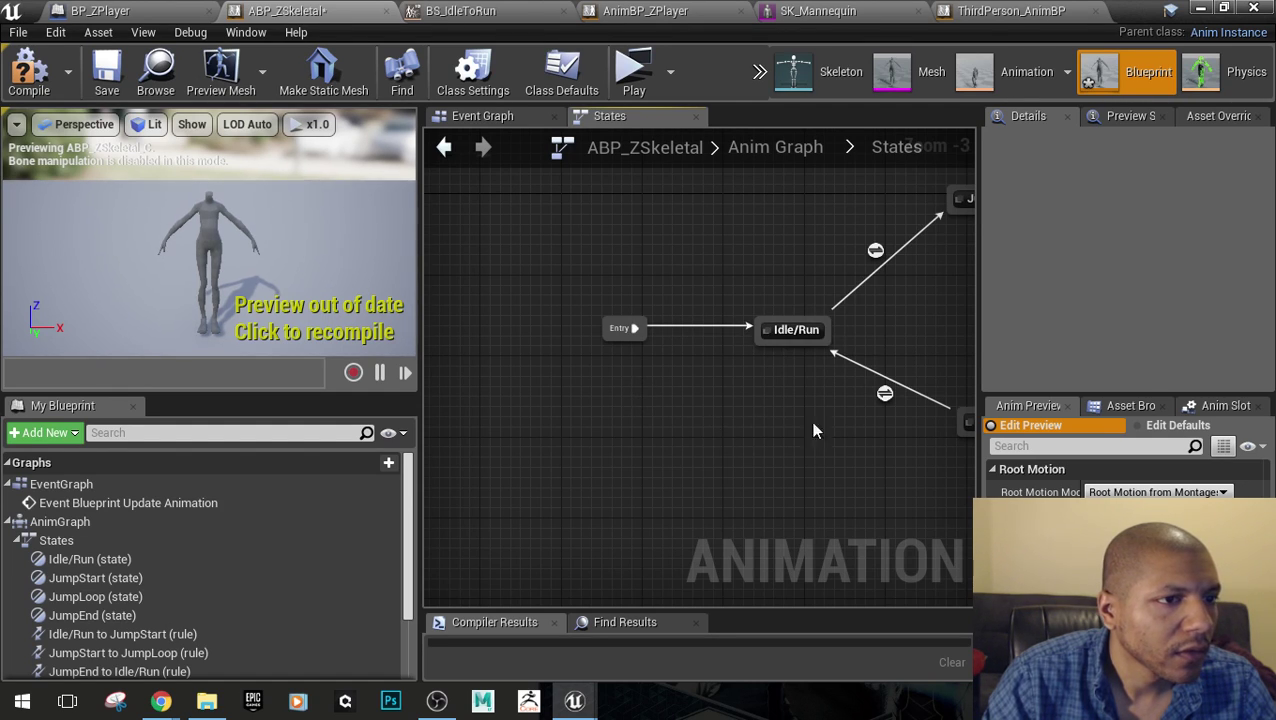
Open the Idle/Run to JumpStart transition rule and create the missing variable IsInAir? from its Is in Air? node
right_drag(887, 344, 687, 373)
right_drag(760, 327, 829, 310)
scroll(770, 278, up, 3)
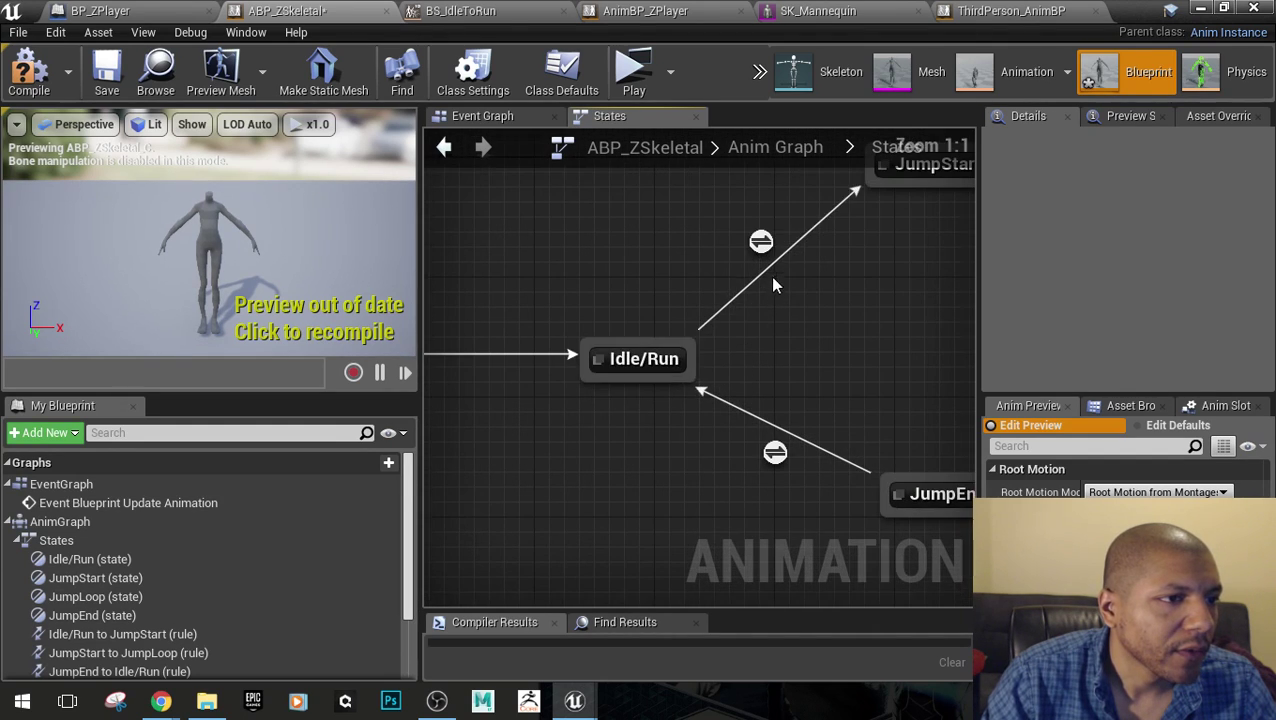
double_click(760, 245)
click(600, 434)
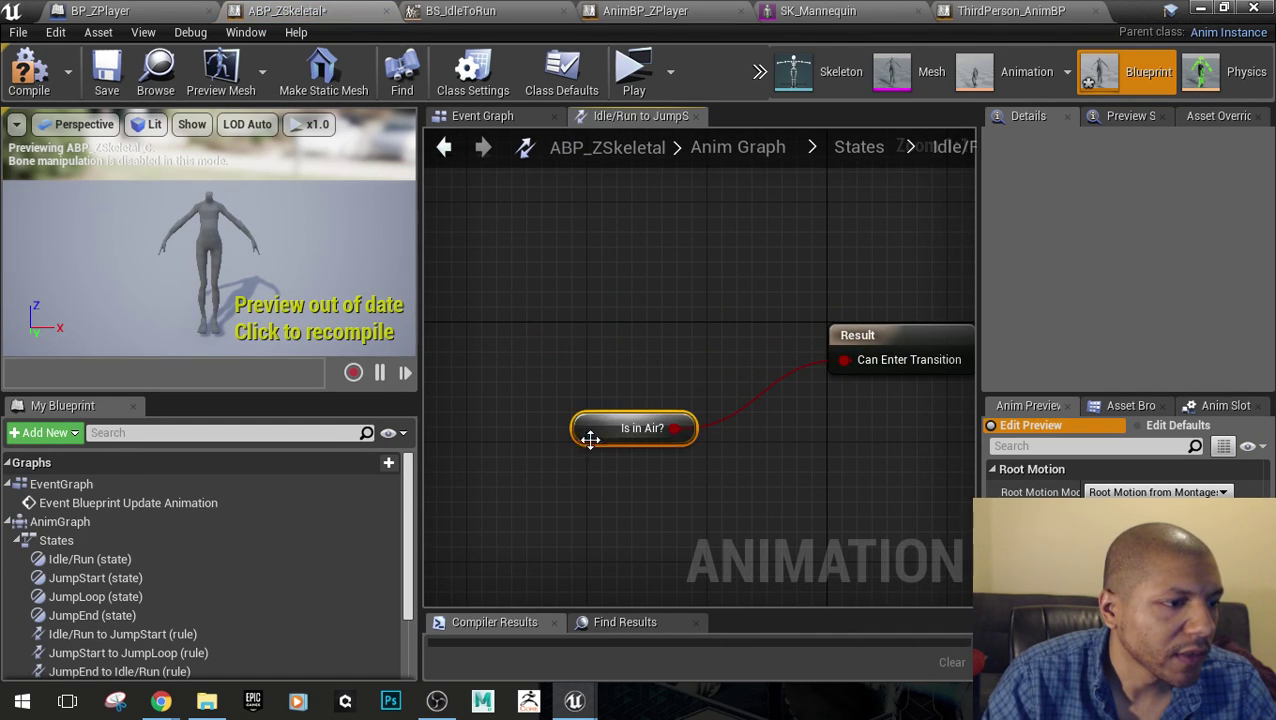
right_click(601, 438)
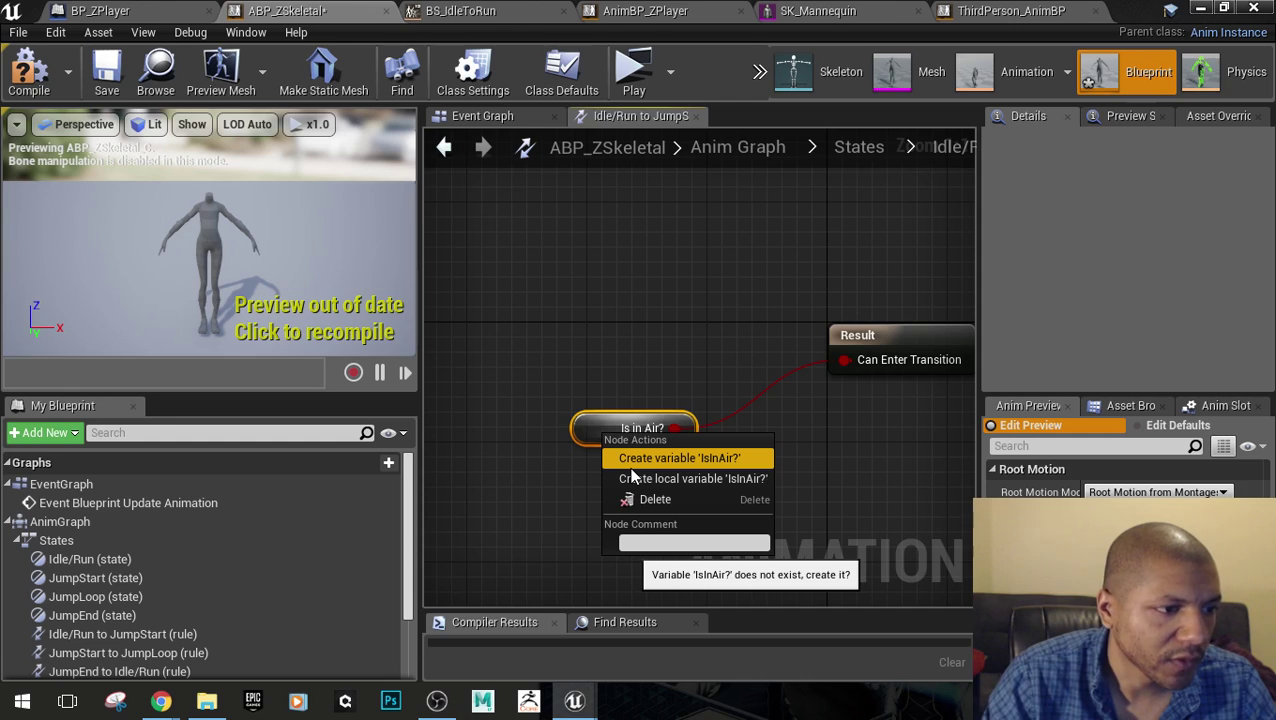
click(632, 458)
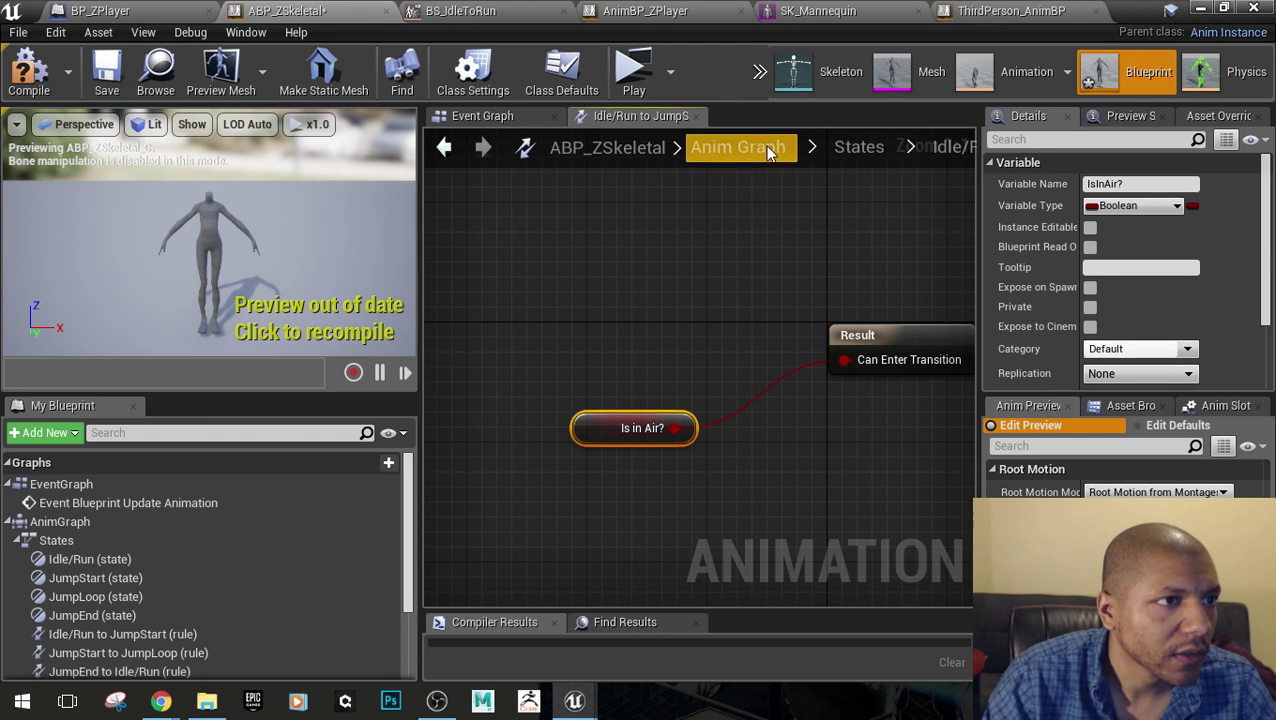
Inspect the JumpEnd to Idle/Run transition rule in the States state machine and return to the Anim Graph
click(738, 147)
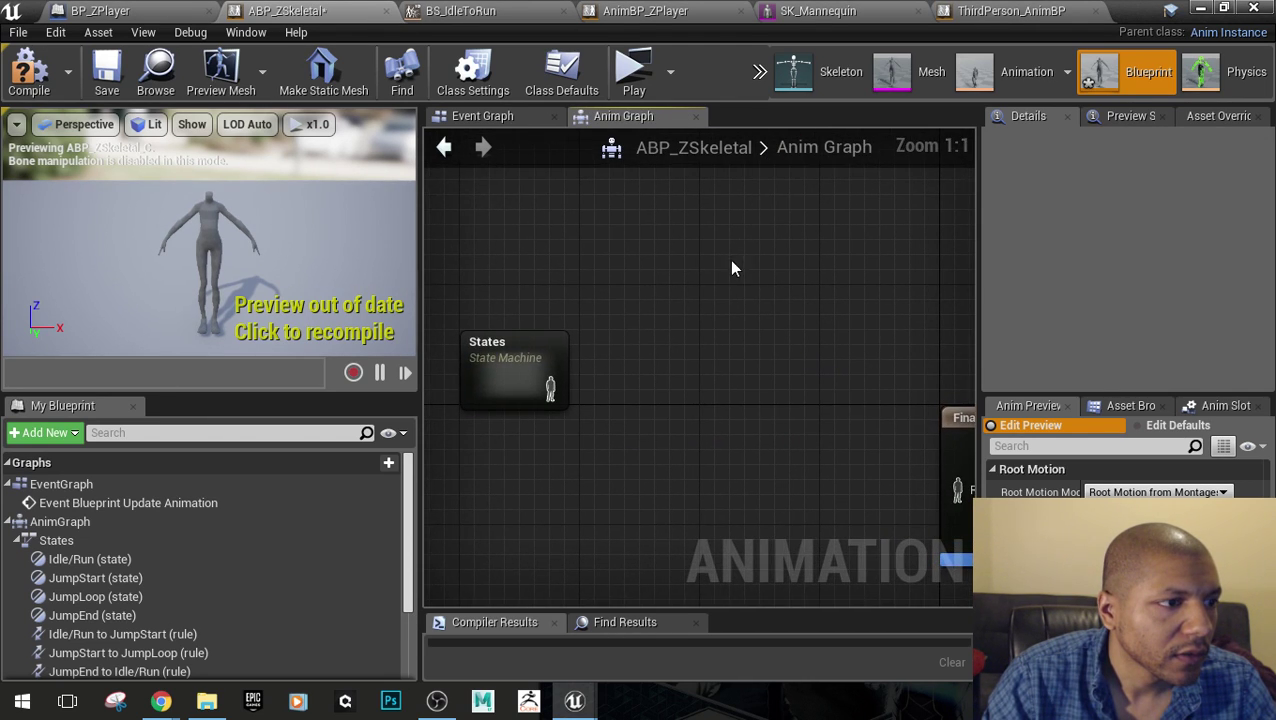
double_click(506, 360)
scroll(698, 470, up, 4)
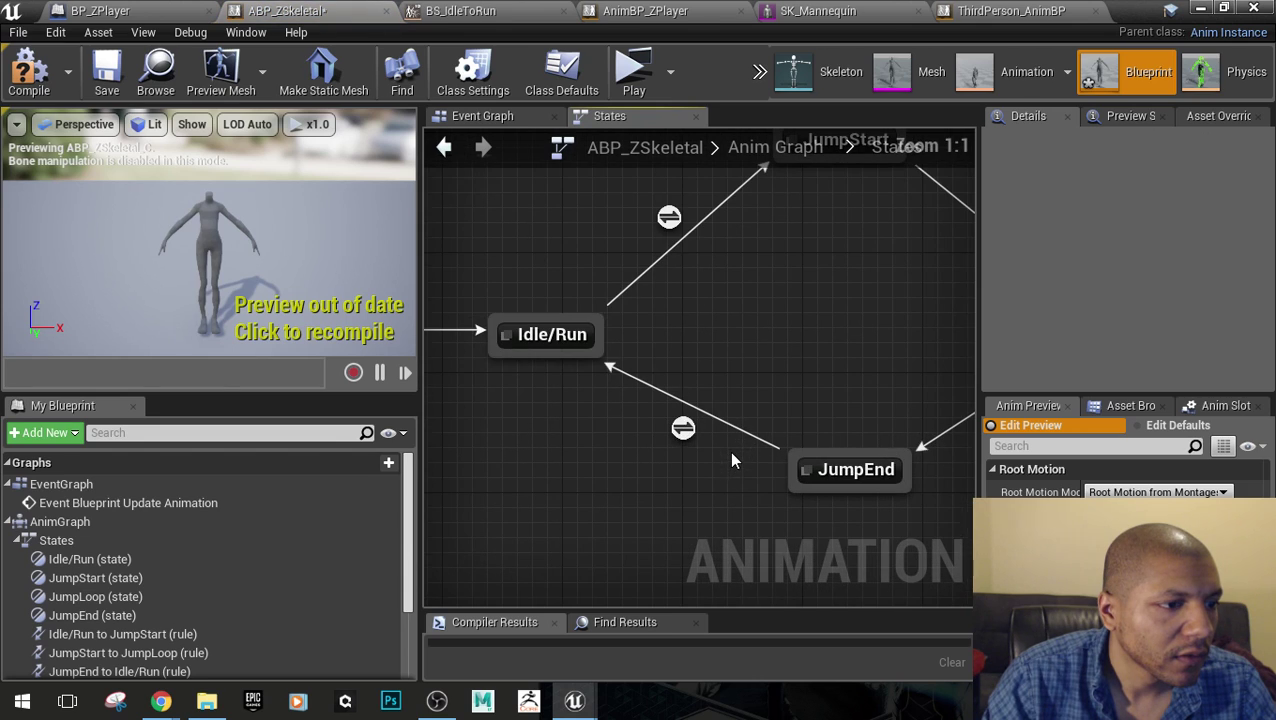
double_click(684, 434)
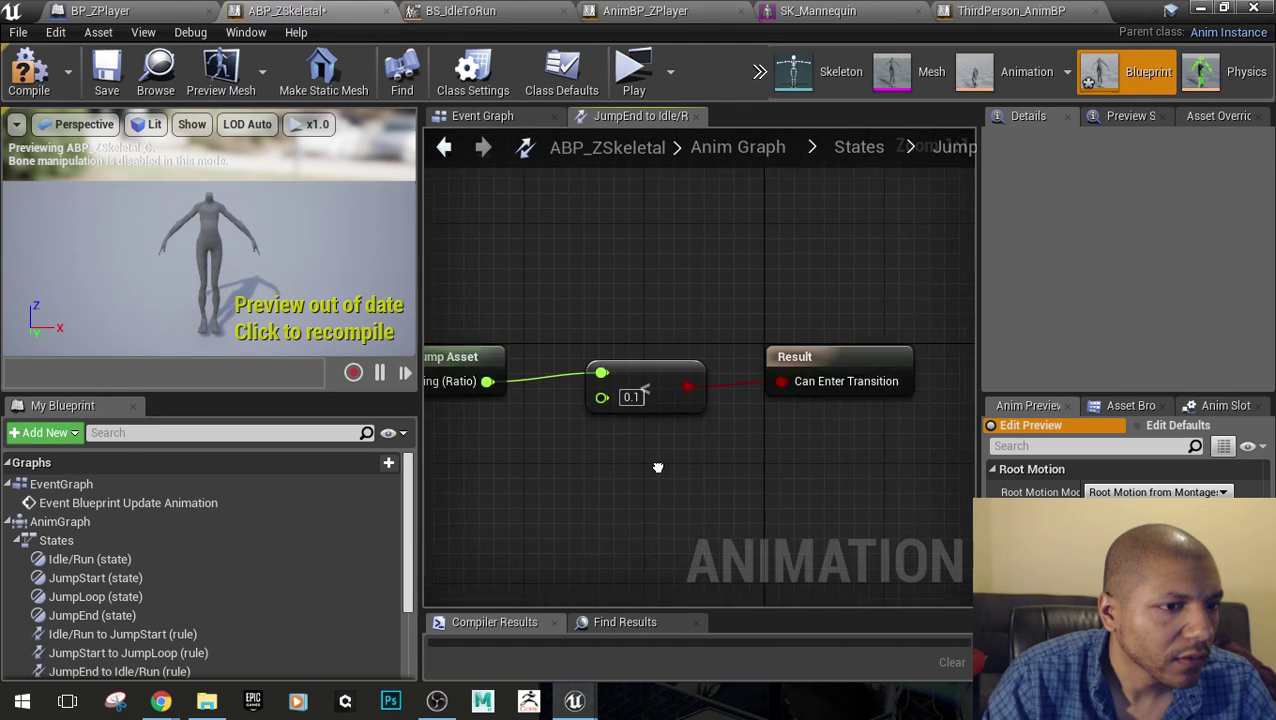
click(738, 147)
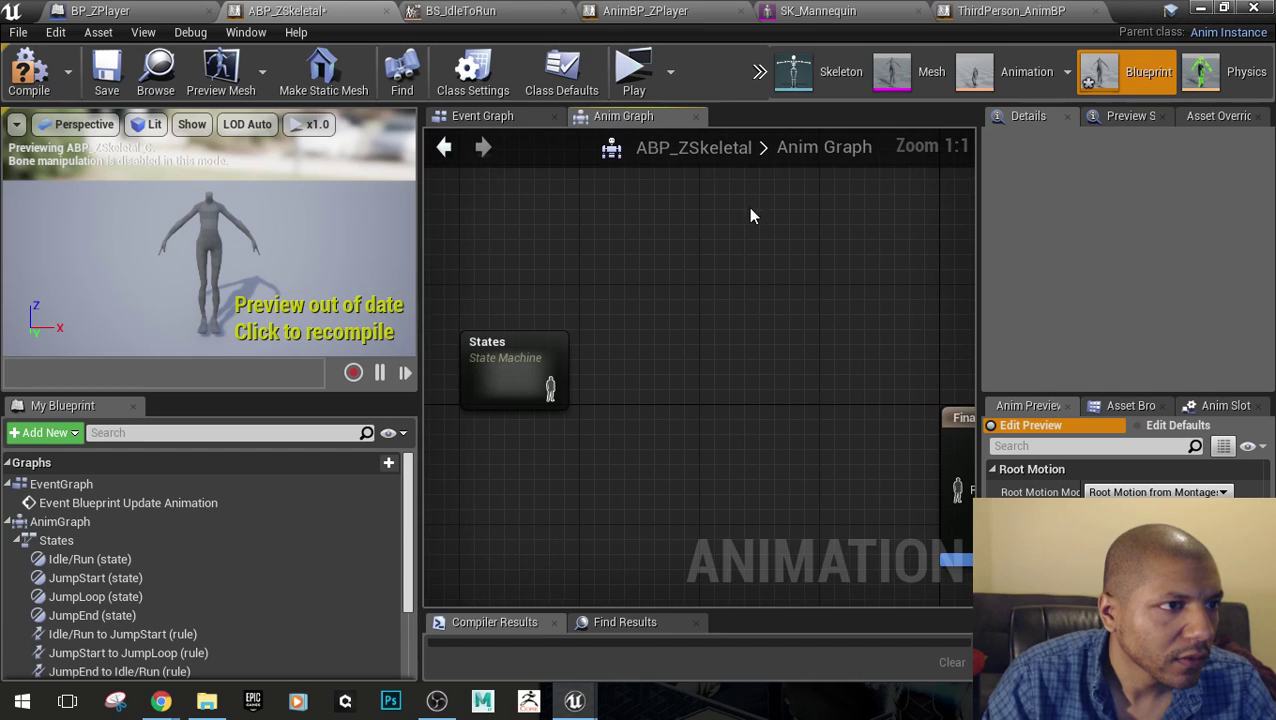
Examine the JumpLoop to JumpEnd and JumpStart to JumpLoop transition rules and the JumpStart state in the States state machine
double_click(475, 384)
scroll(760, 420, up, 4)
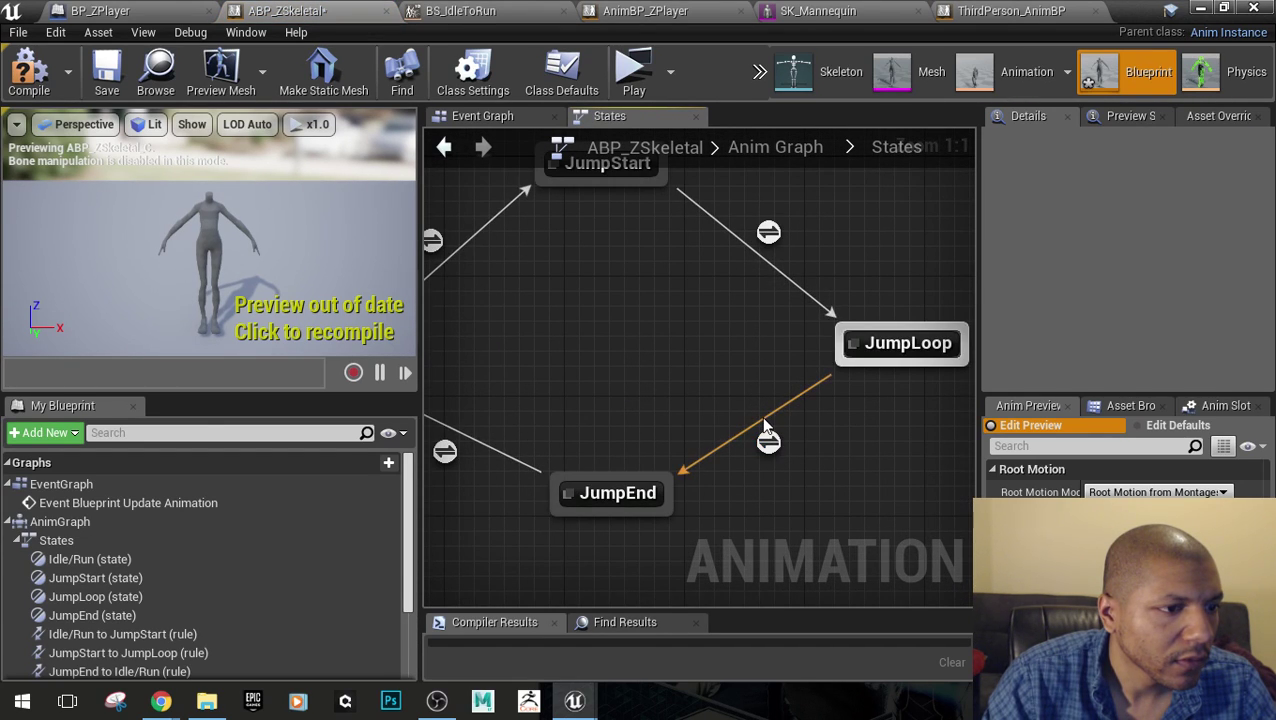
double_click(768, 445)
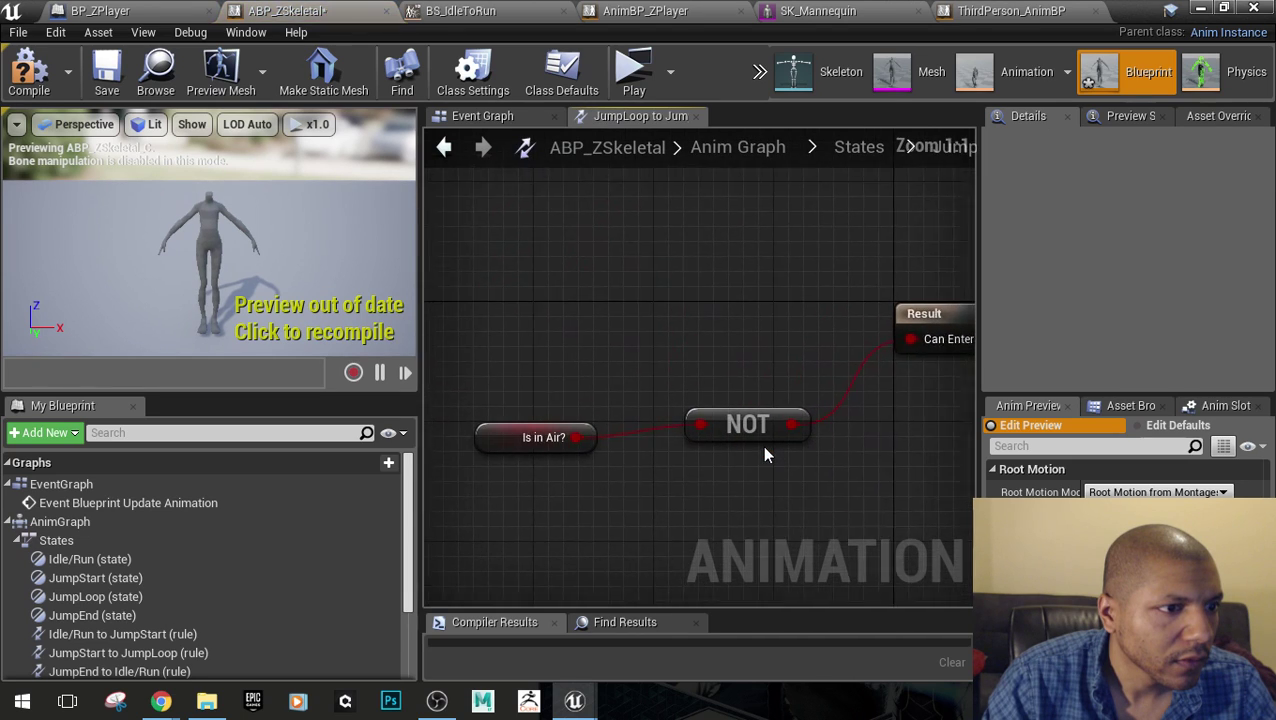
click(854, 148)
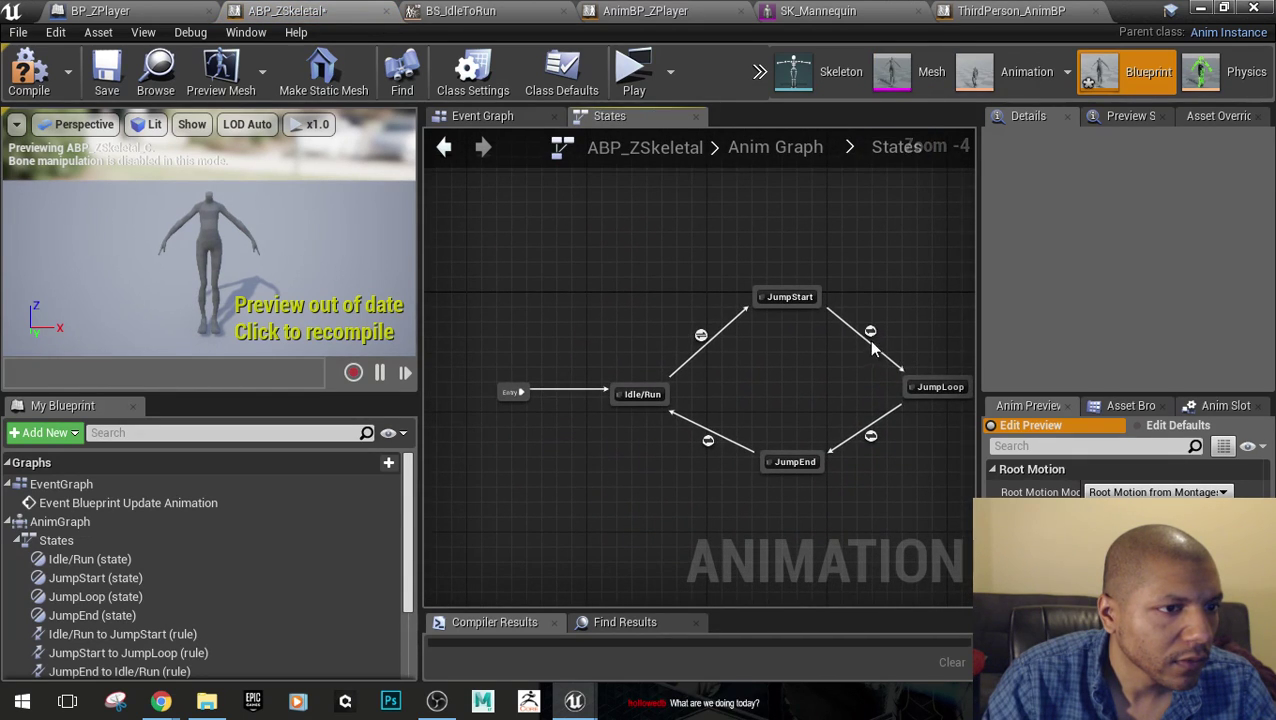
double_click(869, 327)
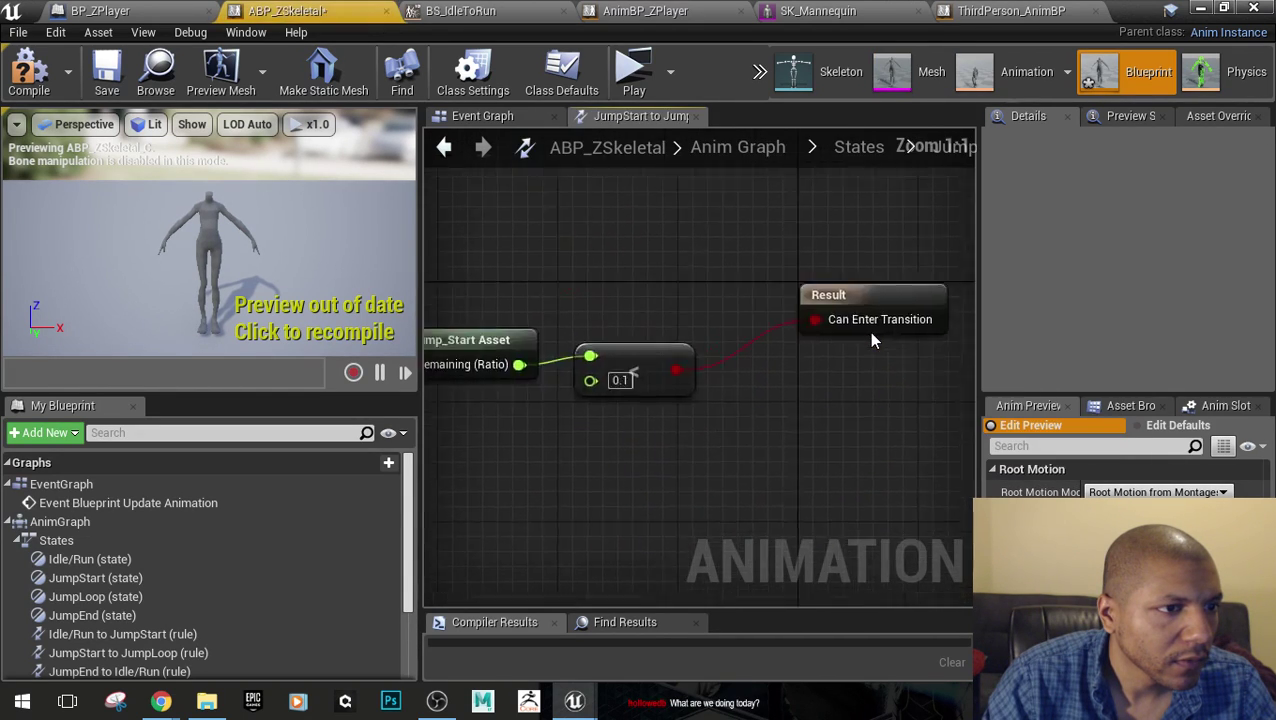
click(854, 148)
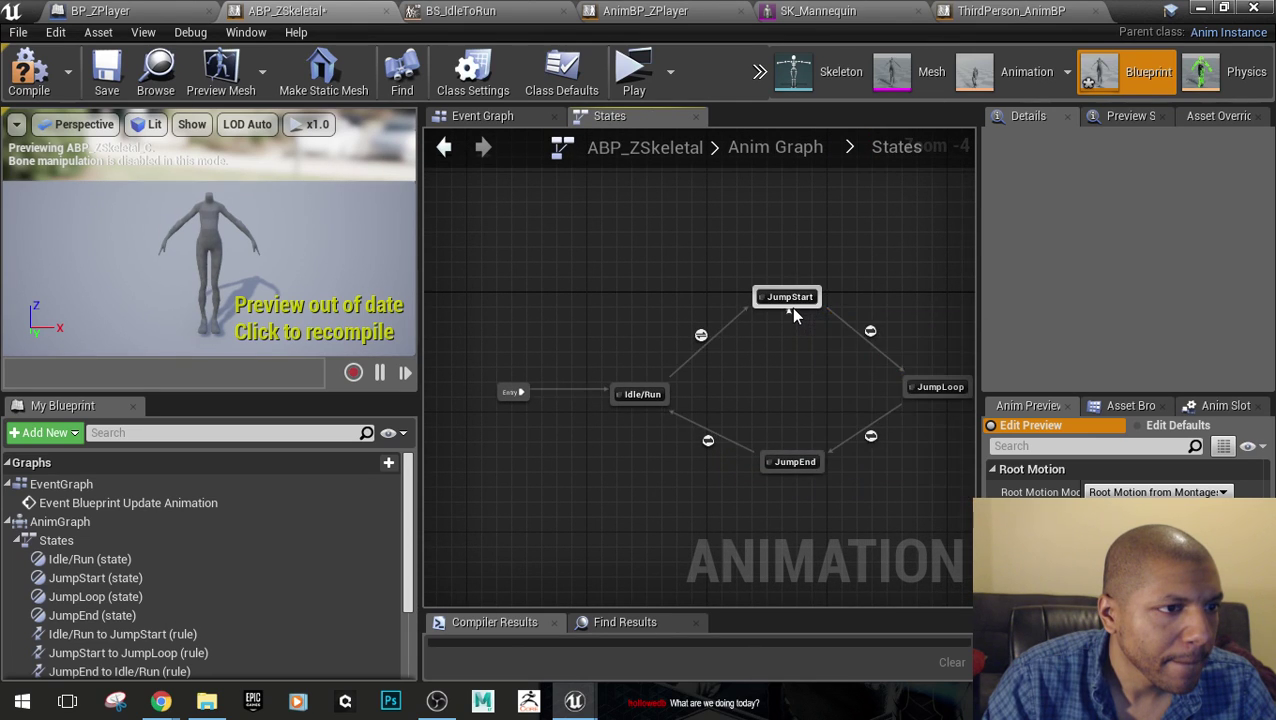
double_click(793, 310)
click(859, 150)
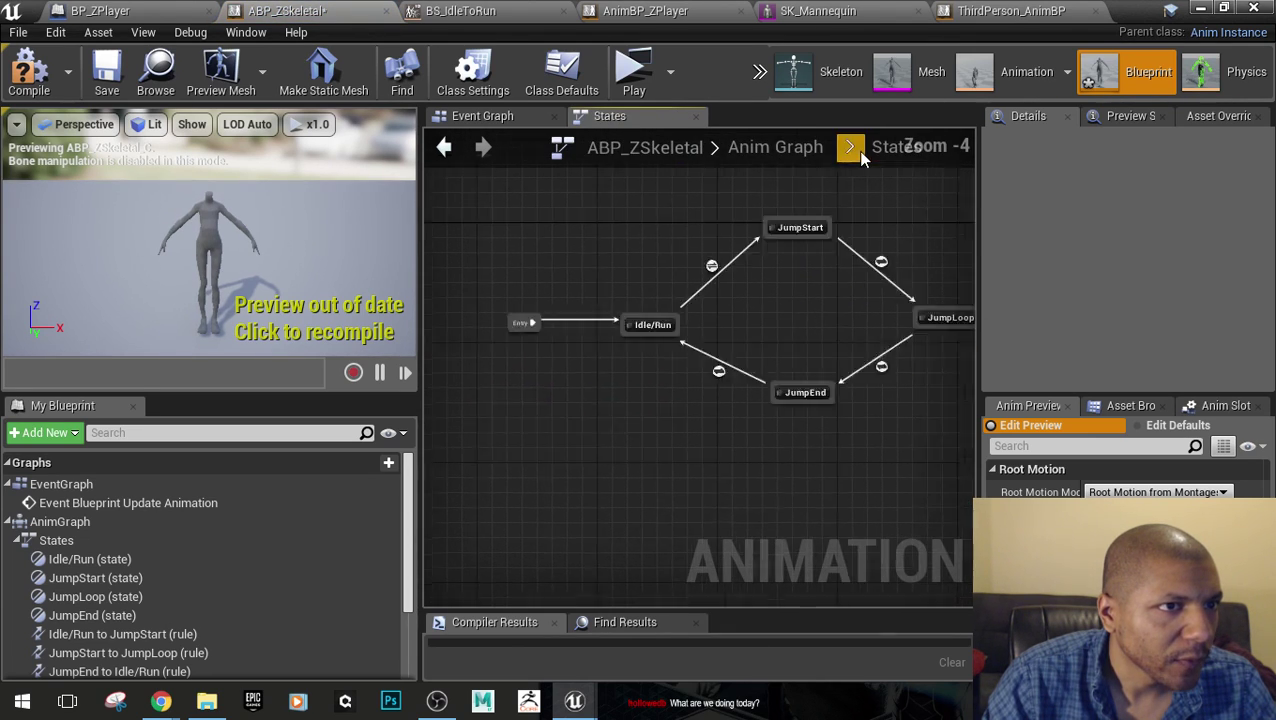
right_drag(817, 418, 686, 372)
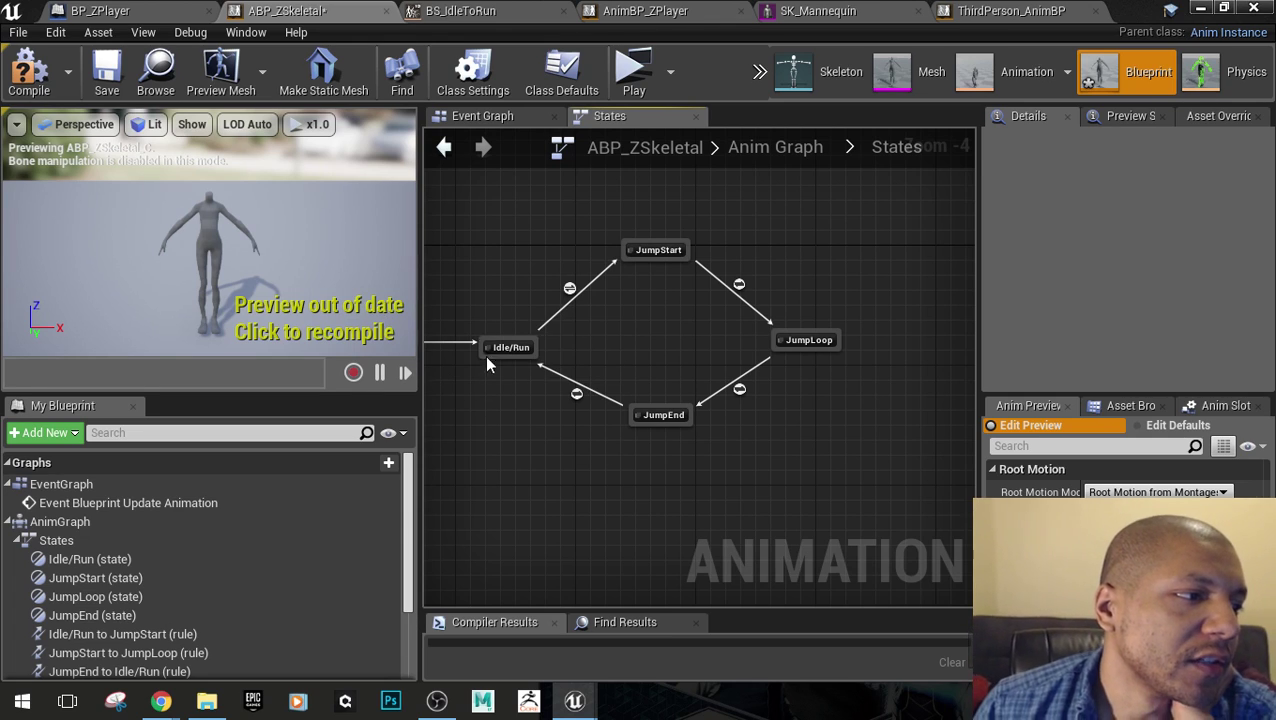
scroll(610, 350, up, 1)
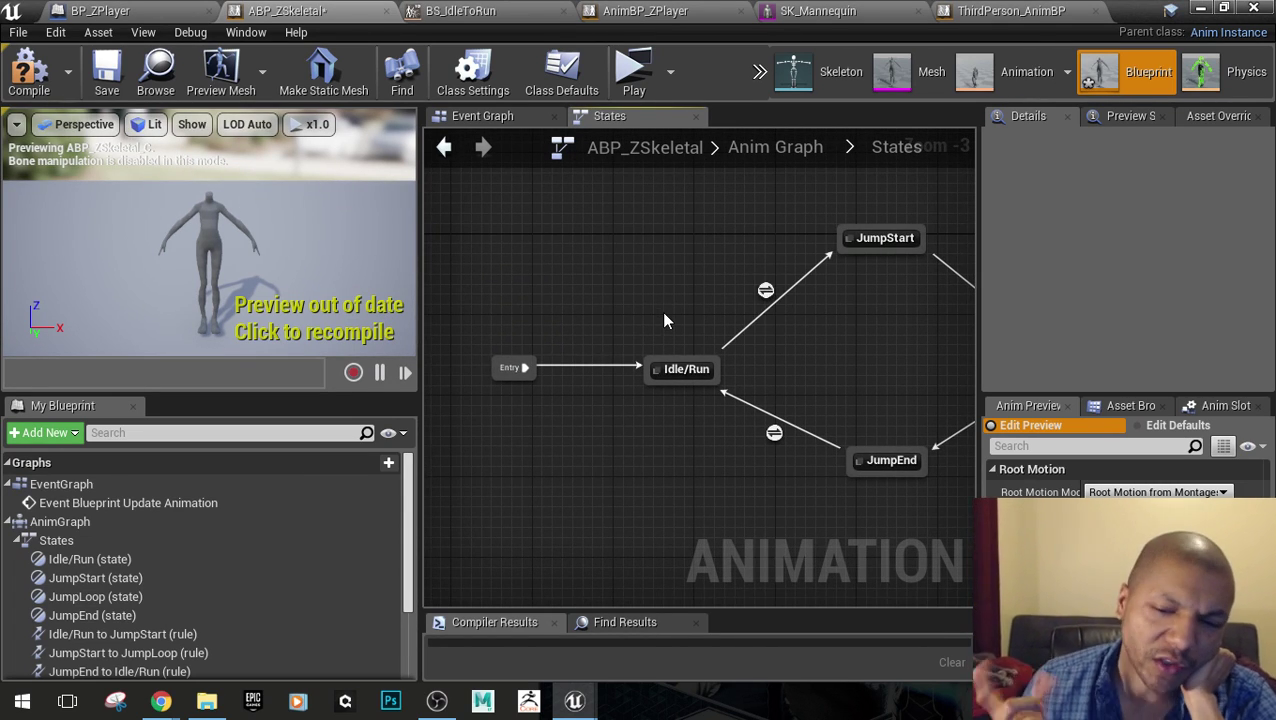
right_drag(864, 350, 747, 376)
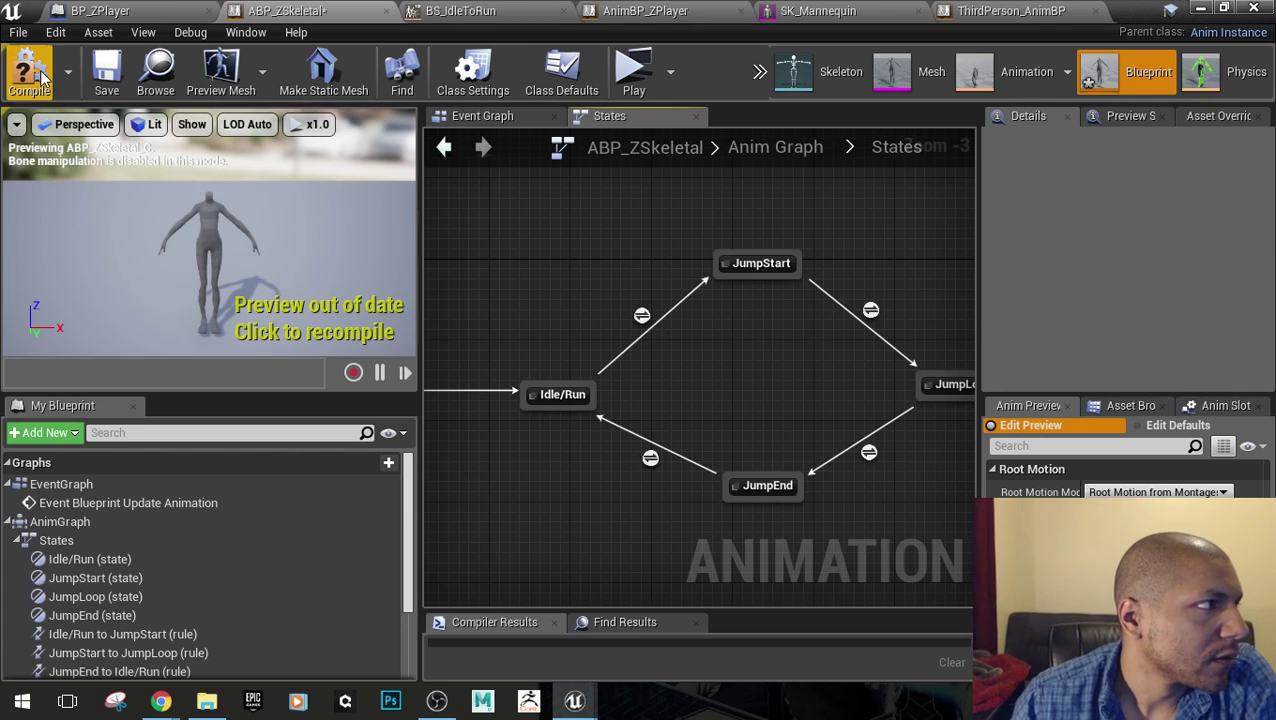
Open the Idle/Run state and create the missing float variable Speed from its Speed node
right_drag(673, 437, 799, 370)
click(695, 351)
double_click(697, 351)
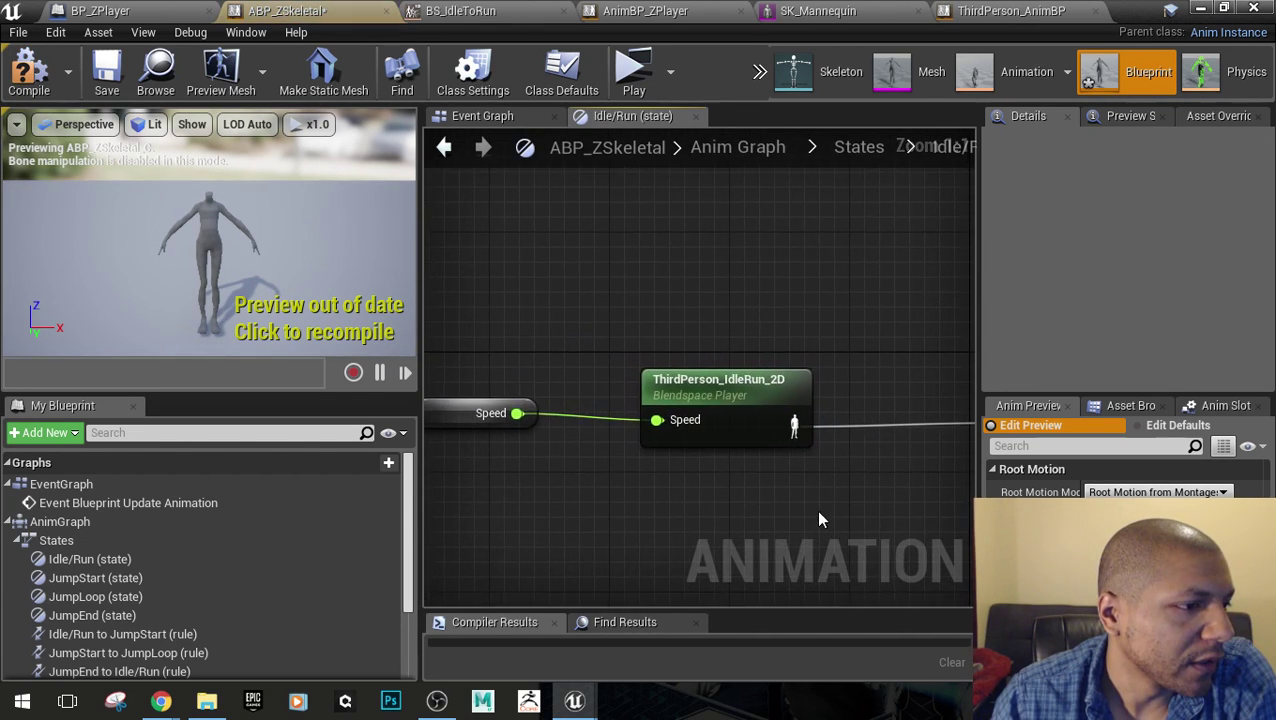
click(715, 320)
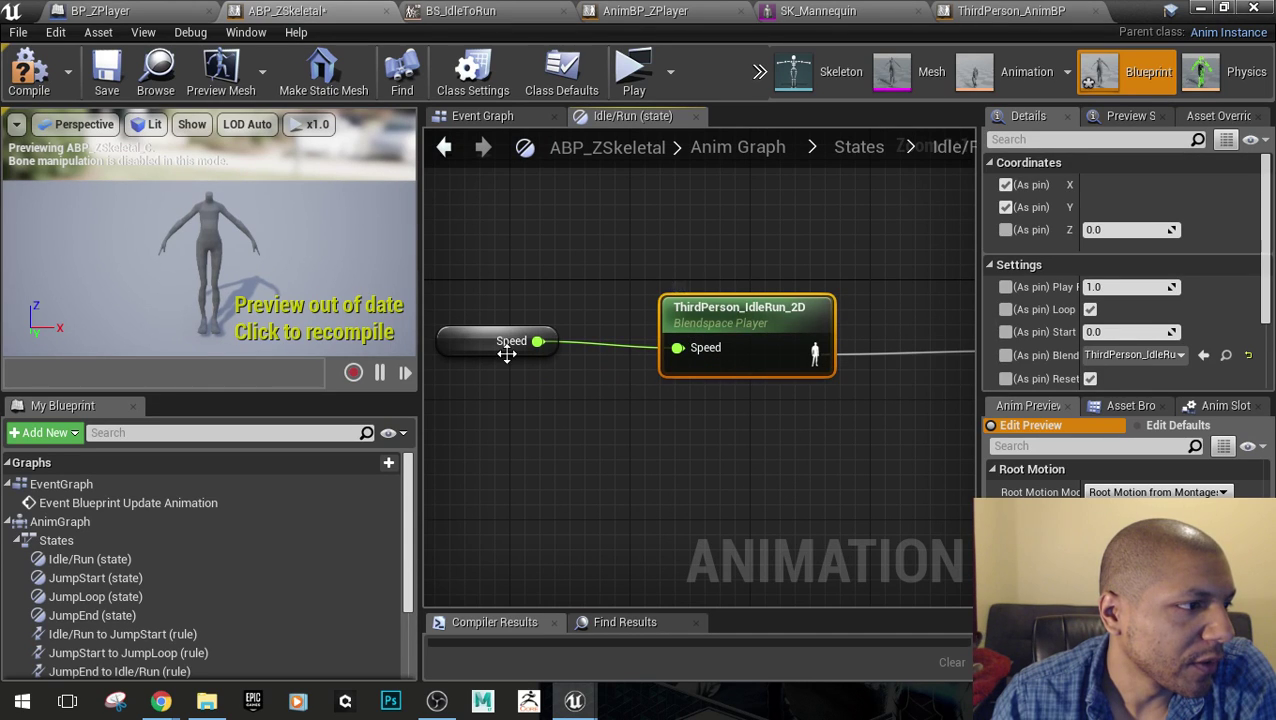
click(470, 342)
right_click(470, 342)
click(503, 370)
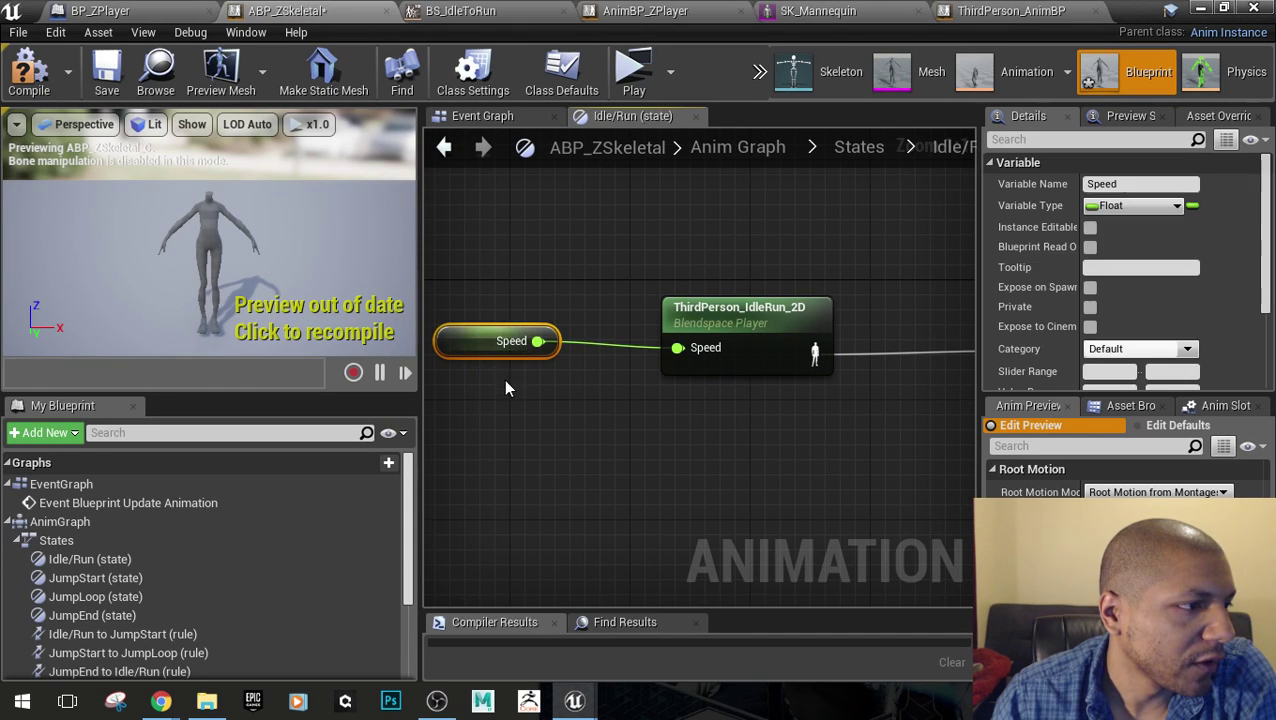
Select the ThirdPerson_IdleRun_2D blendspace player and locate the BS_IdleToRun asset in the Content Browser
click(774, 330)
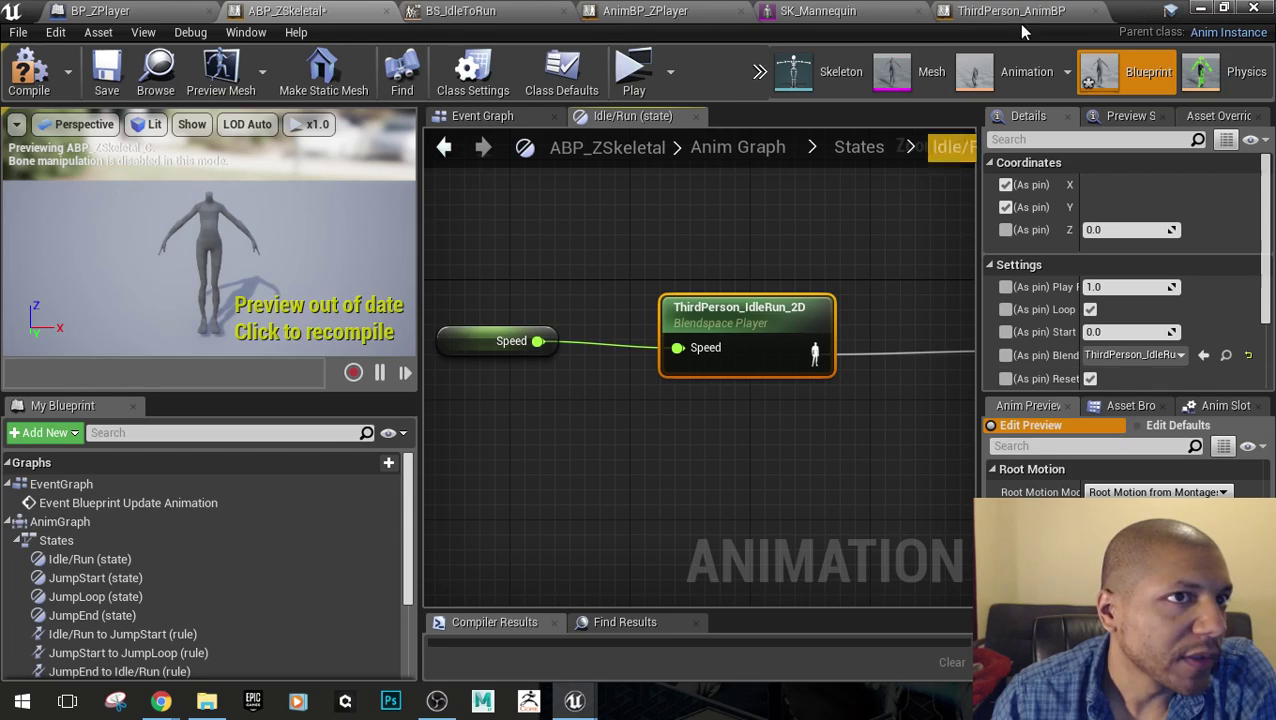
drag(1131, 8, 857, 3)
click(467, 12)
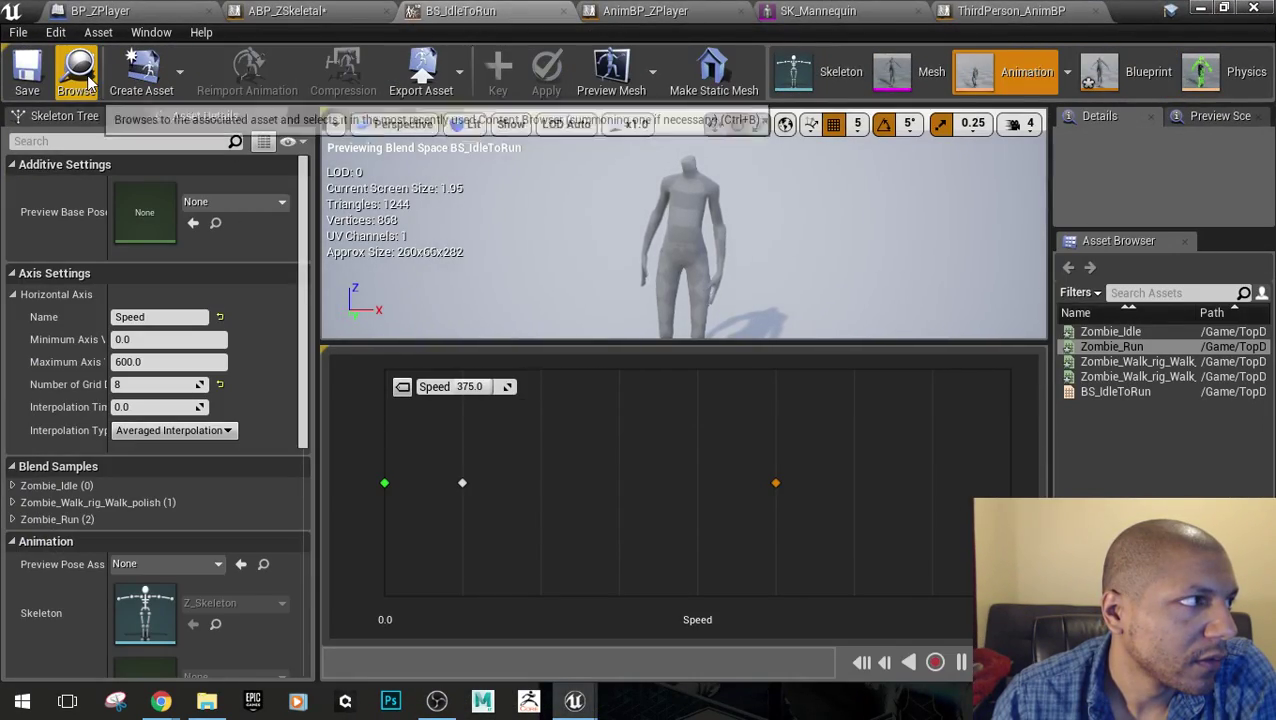
drag(1118, 9, 967, 414)
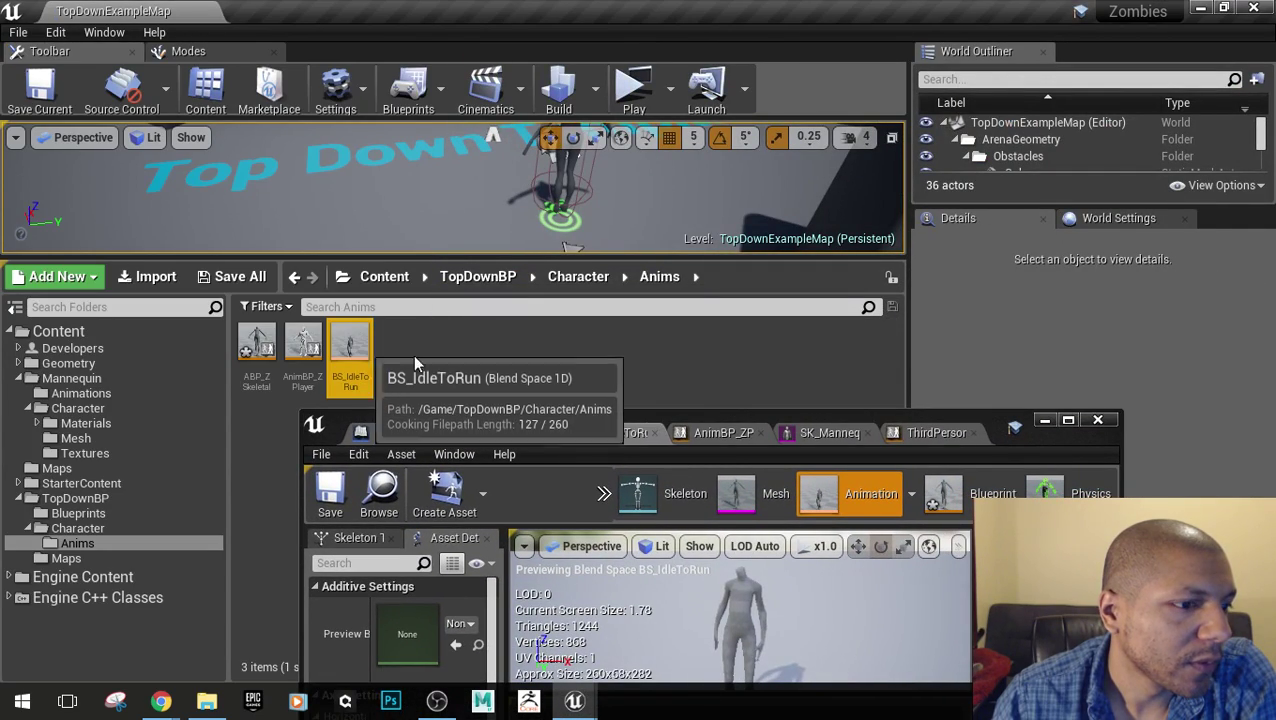
double_click(1000, 422)
Close the SK_Mannequin editor and return to the Idle/Run state of ABP_ZSkeletal
click(1000, 10)
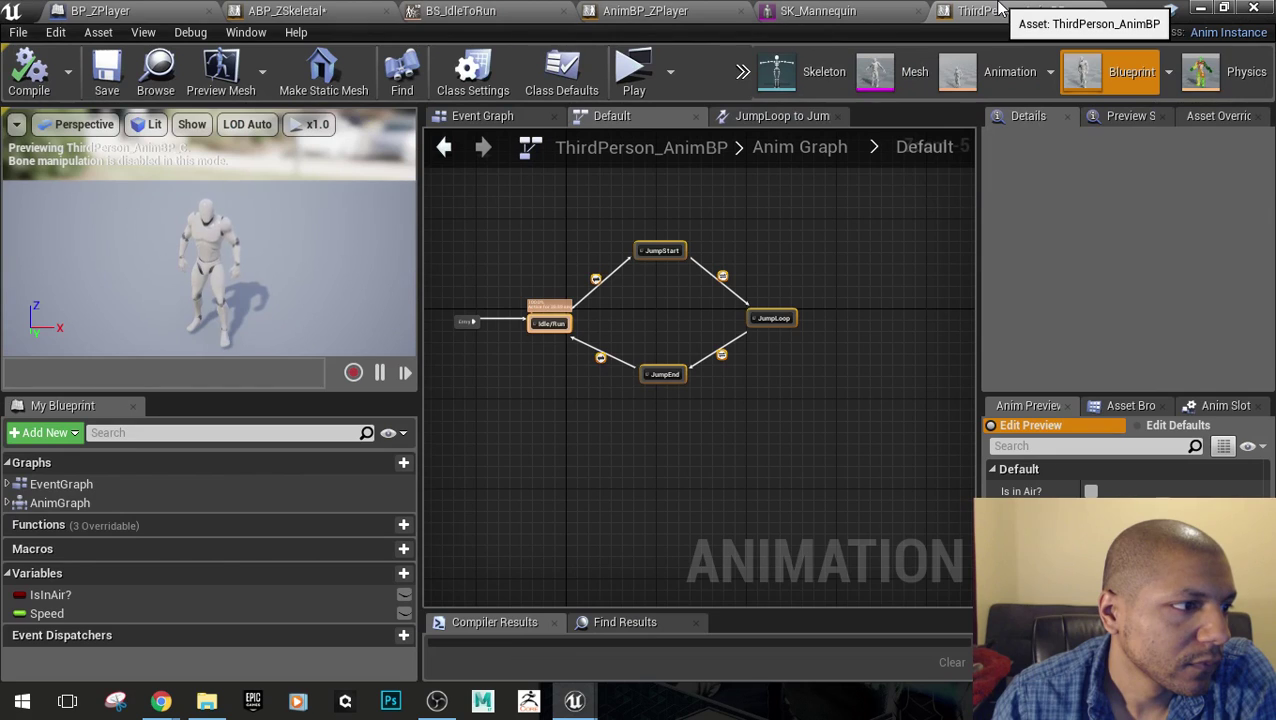
click(846, 14)
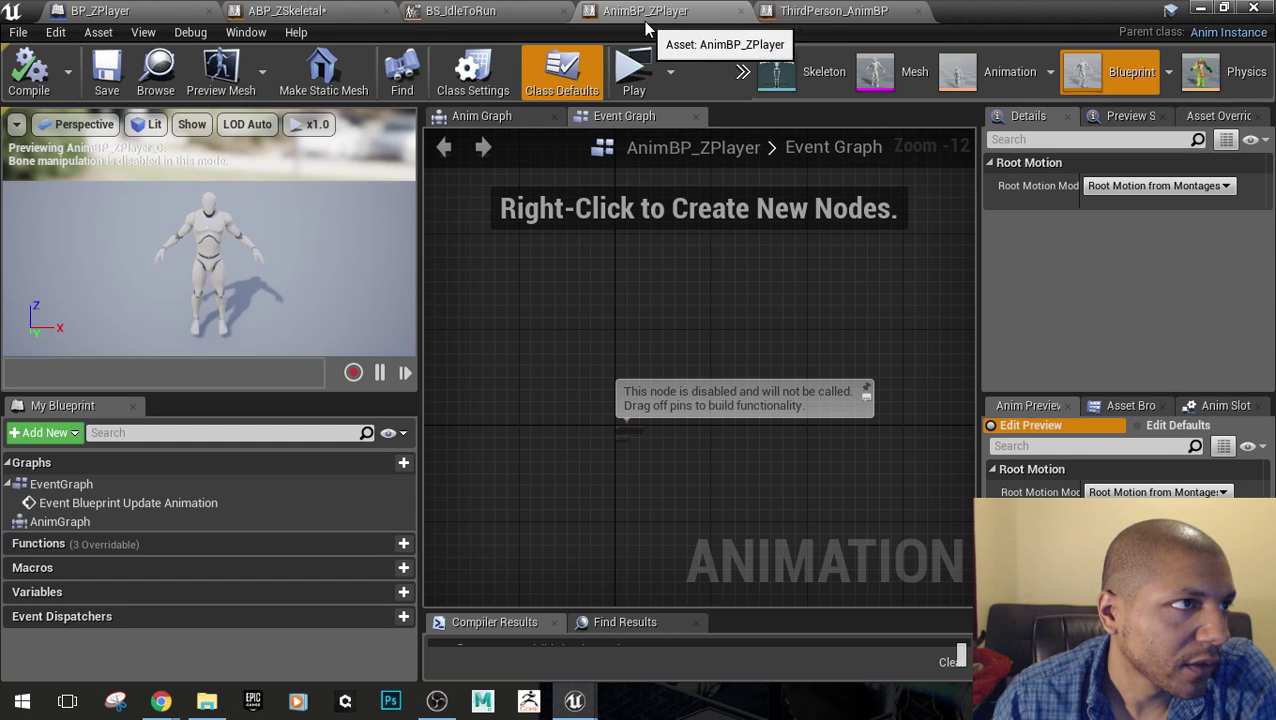
click(462, 12)
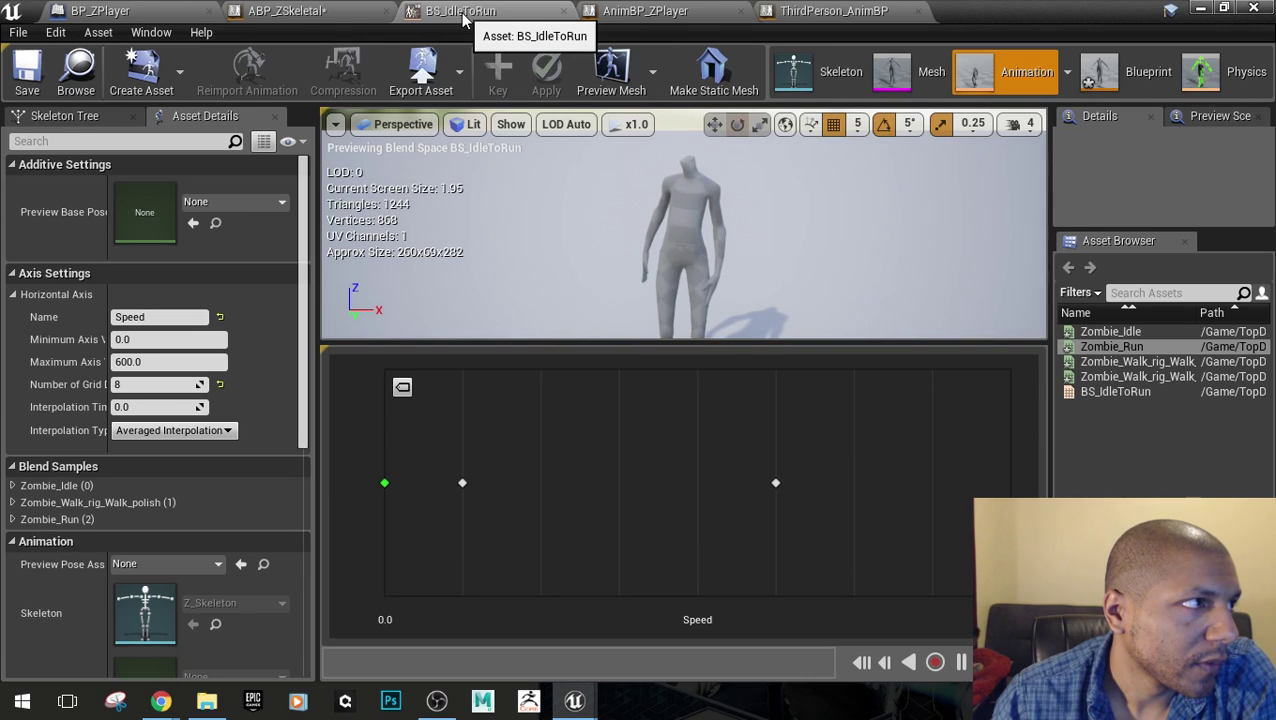
click(315, 11)
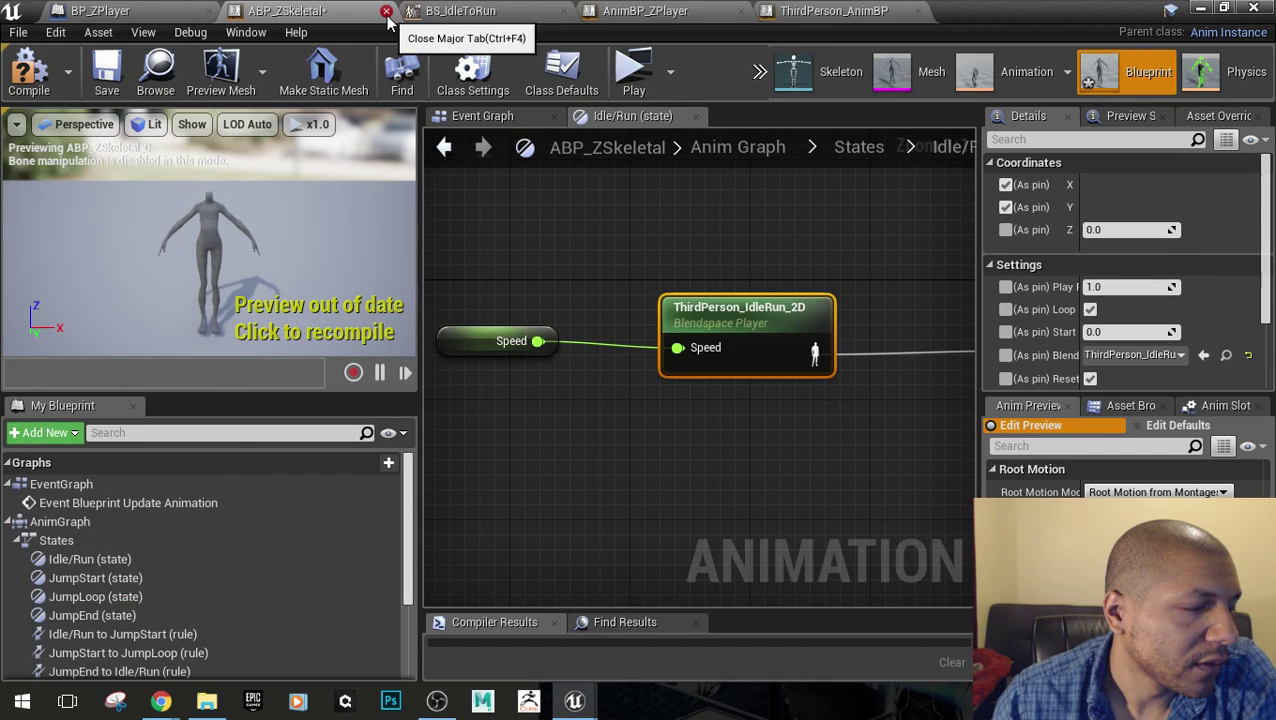
click(160, 11)
click(300, 11)
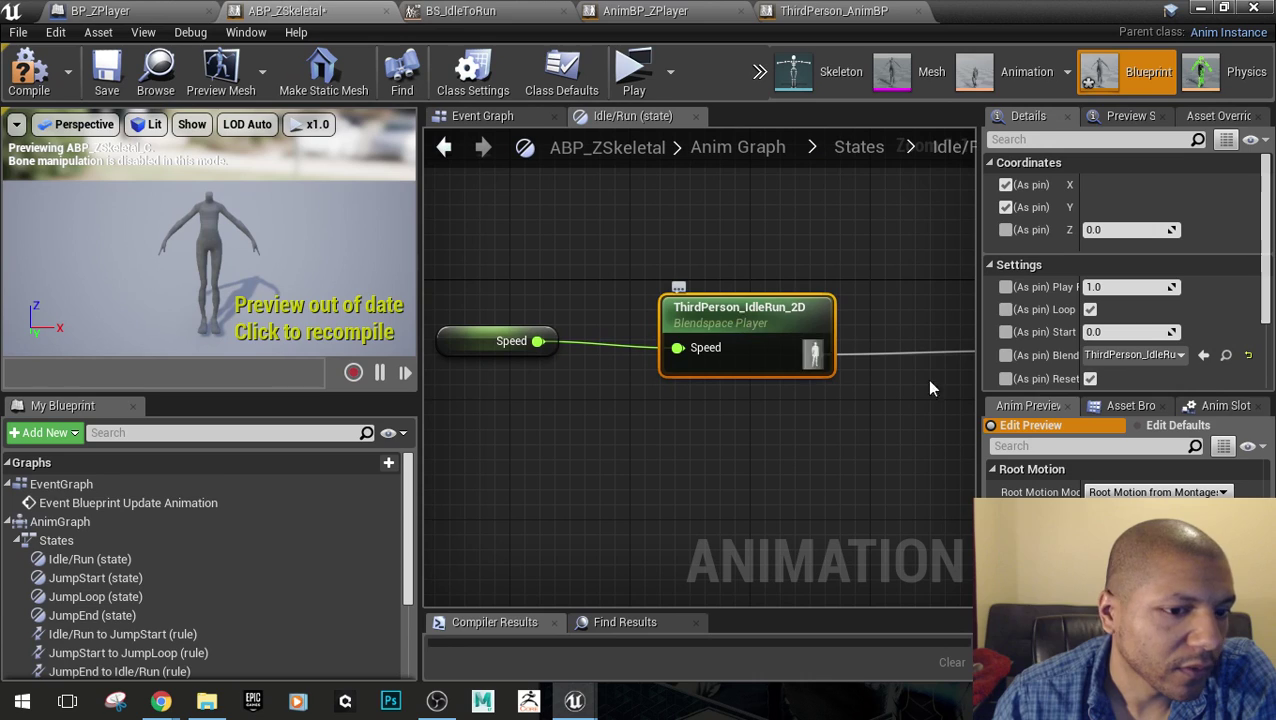
Assign BS_IdleToRun as the blend space of the Idle/Run blendspace player and compile ABP_ZSkeletal
click(1204, 356)
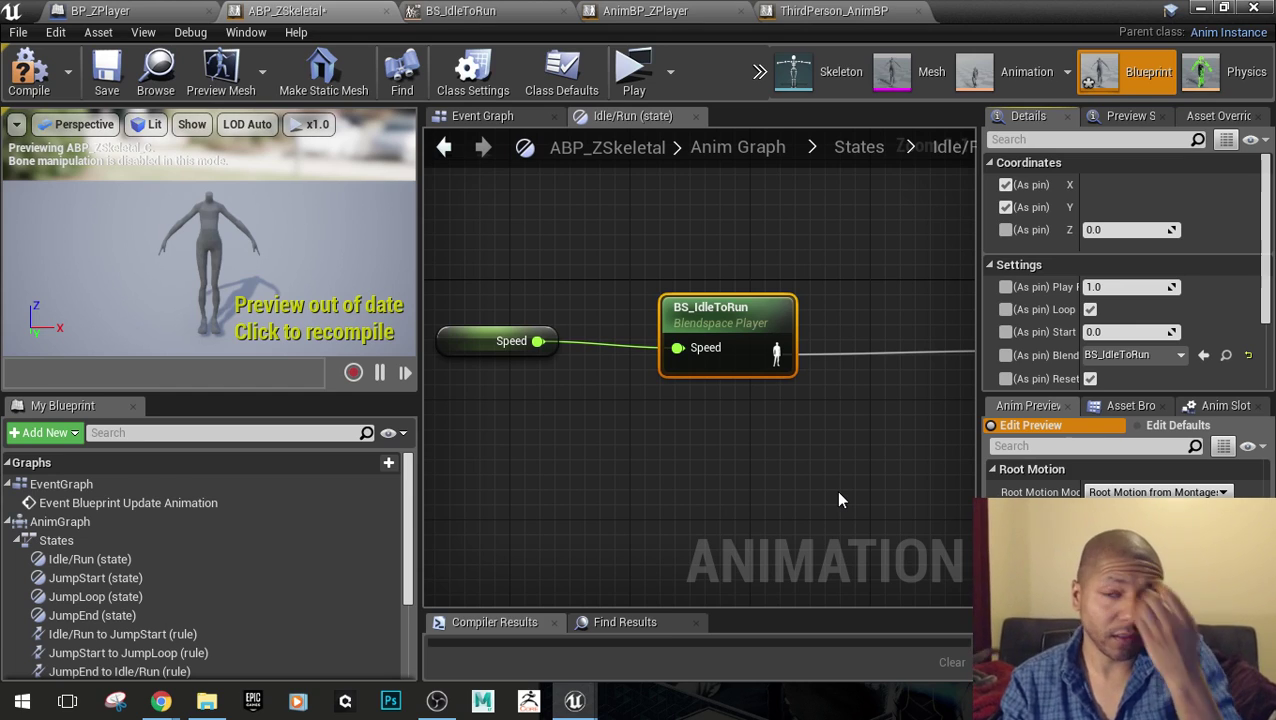
click(937, 437)
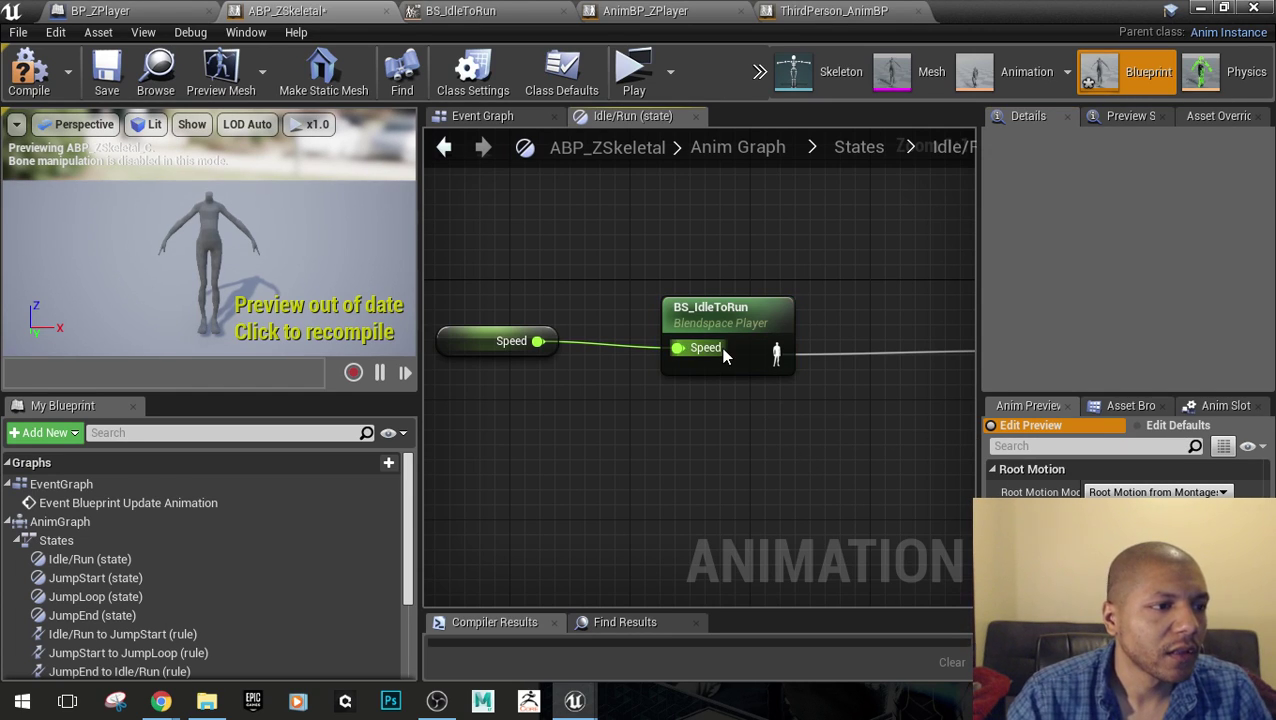
click(30, 88)
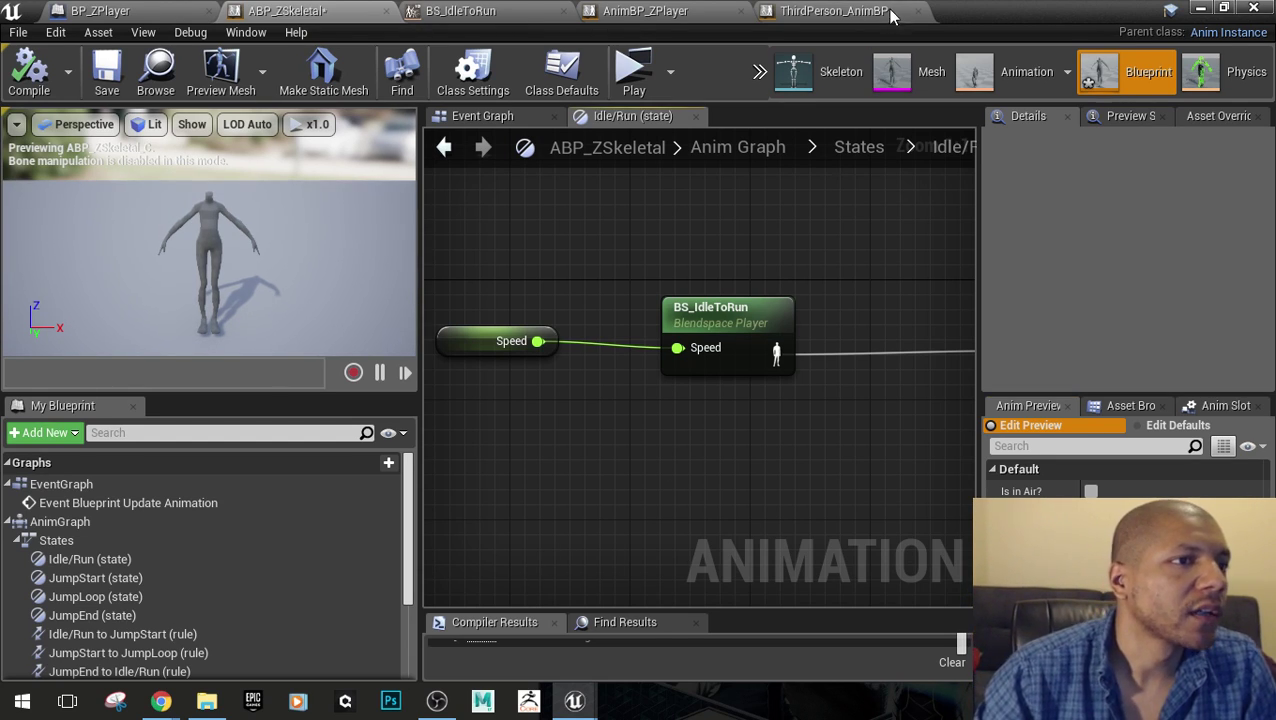
Inspect the settings of the Play ThirdPersonJump_Start node in the JumpStart state and return to the States state machine
click(859, 147)
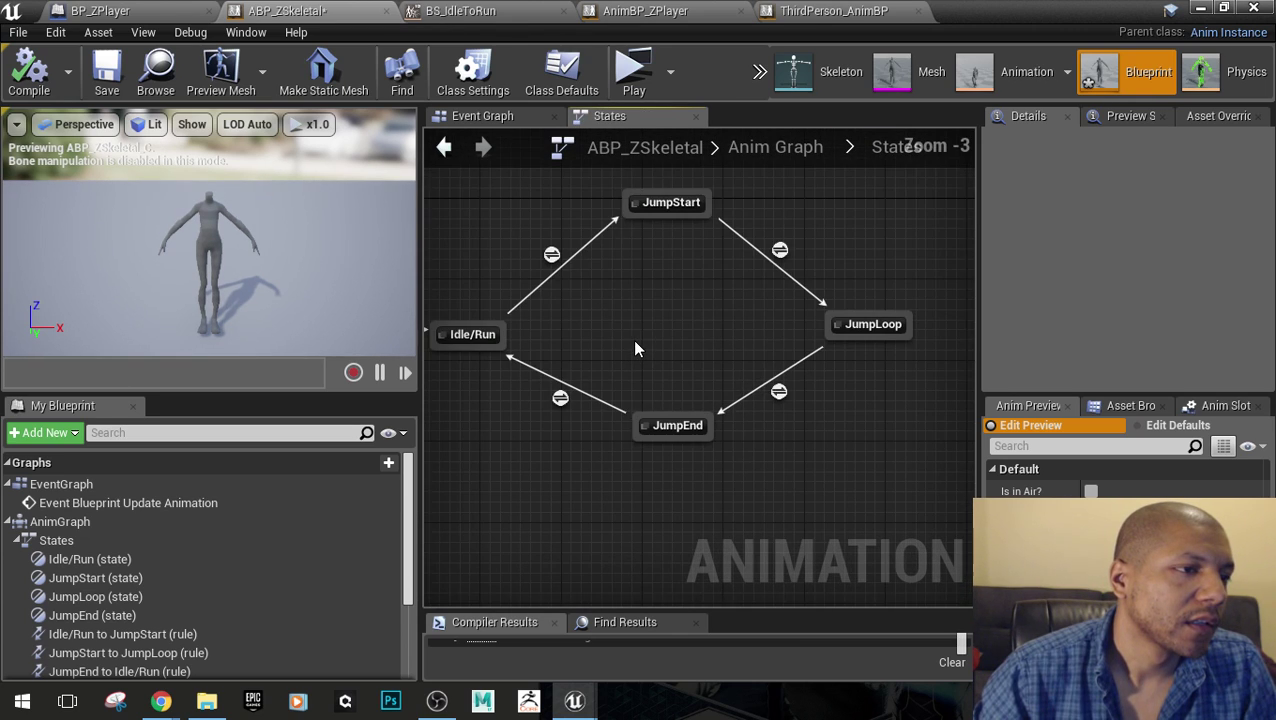
right_drag(586, 258, 619, 290)
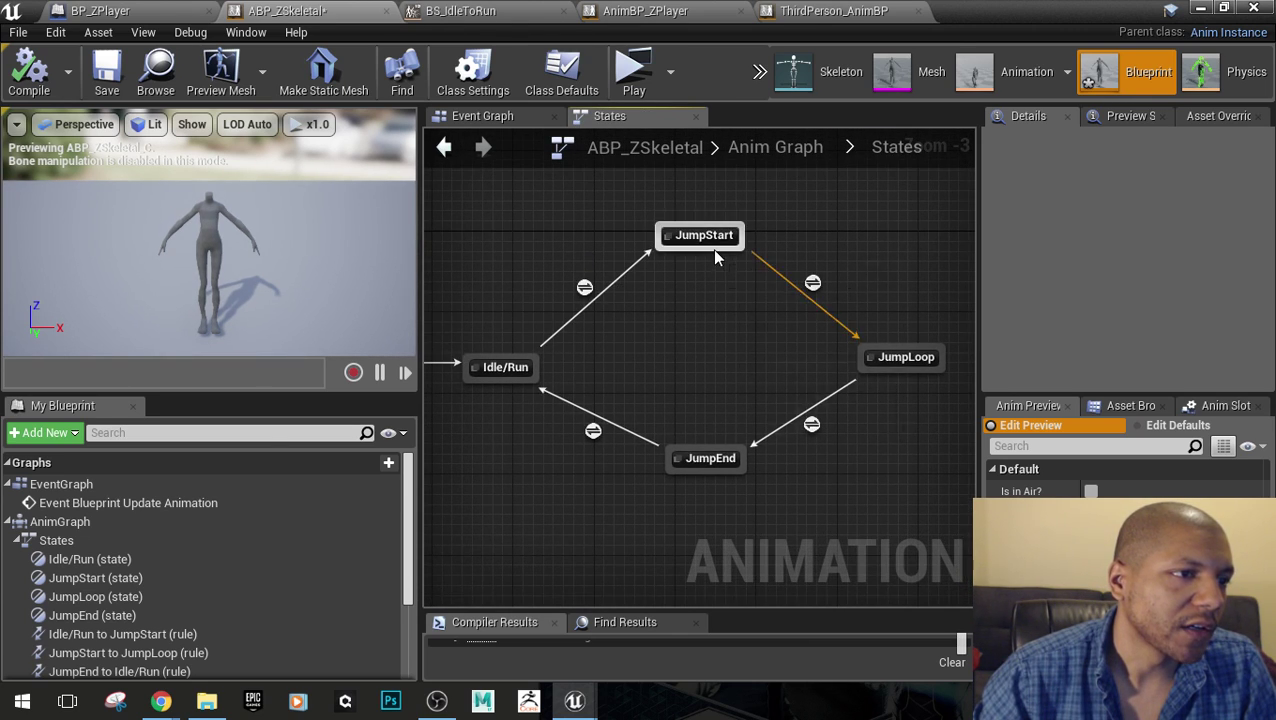
double_click(712, 248)
right_drag(616, 497, 587, 373)
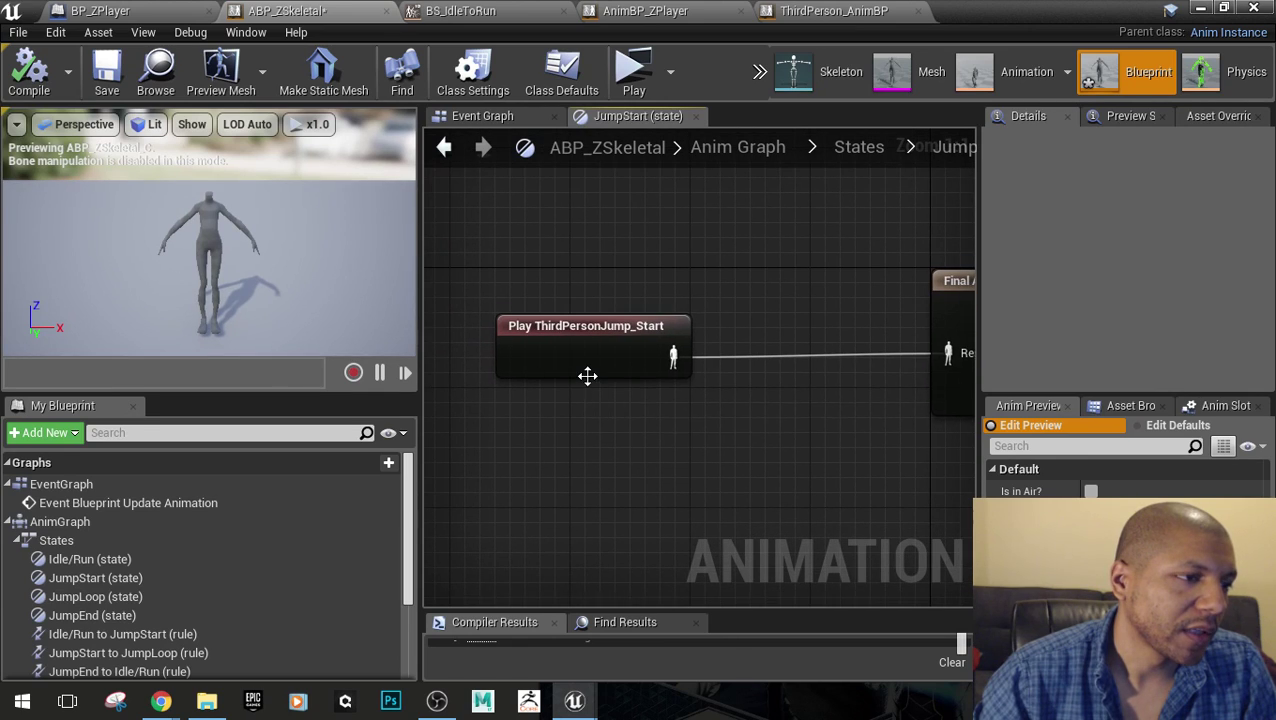
click(590, 362)
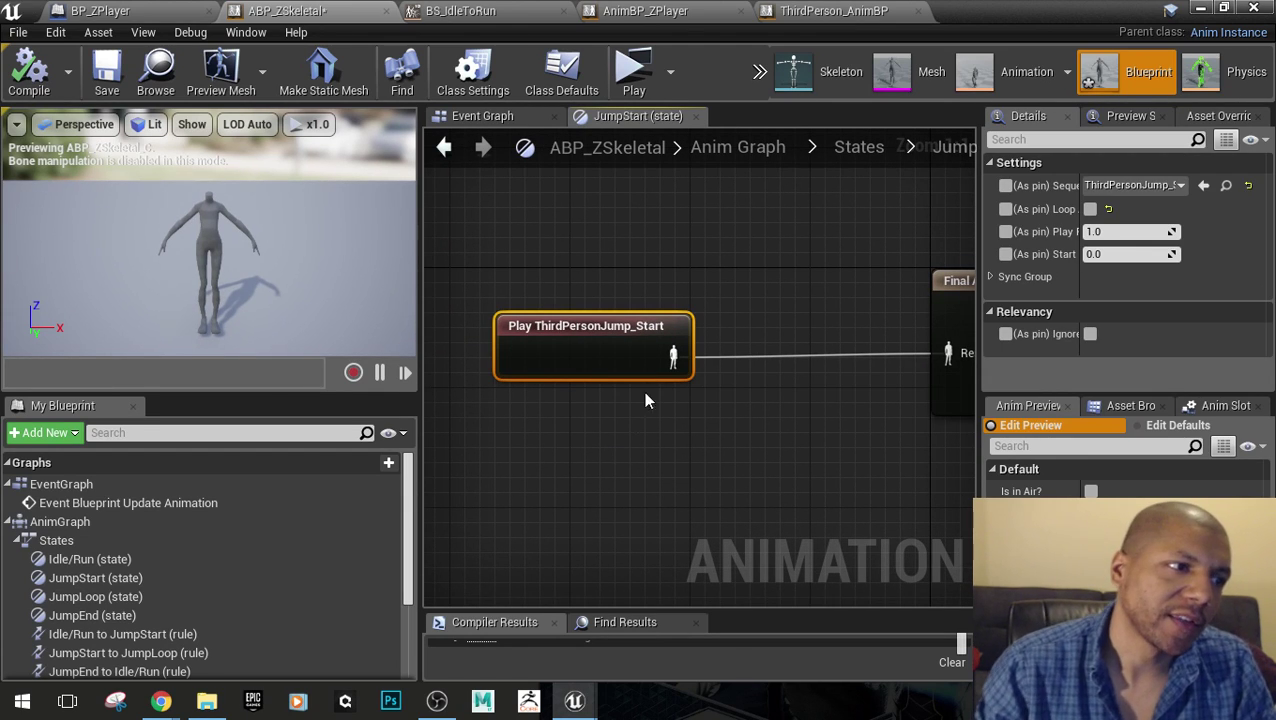
click(859, 147)
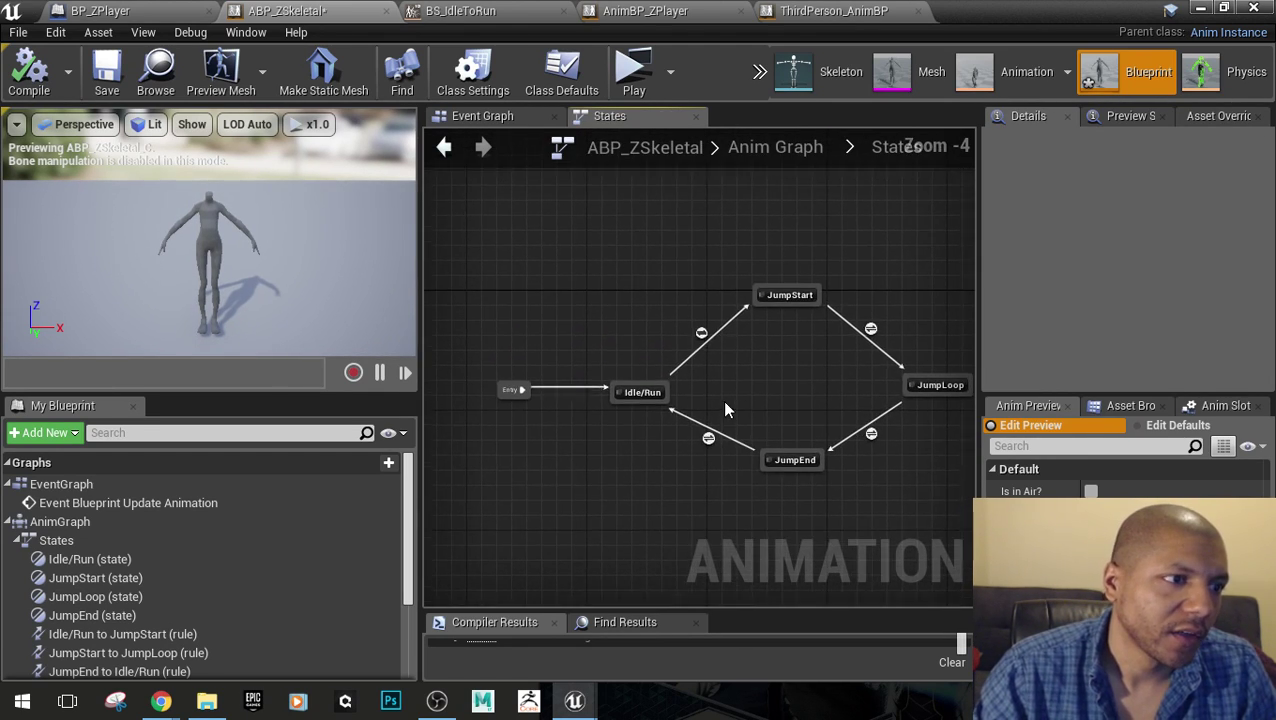
Review the Idle/Run to JumpStart and JumpStart to JumpLoop transition rules and return to the States state machine
scroll(720, 347, up, 2)
double_click(686, 330)
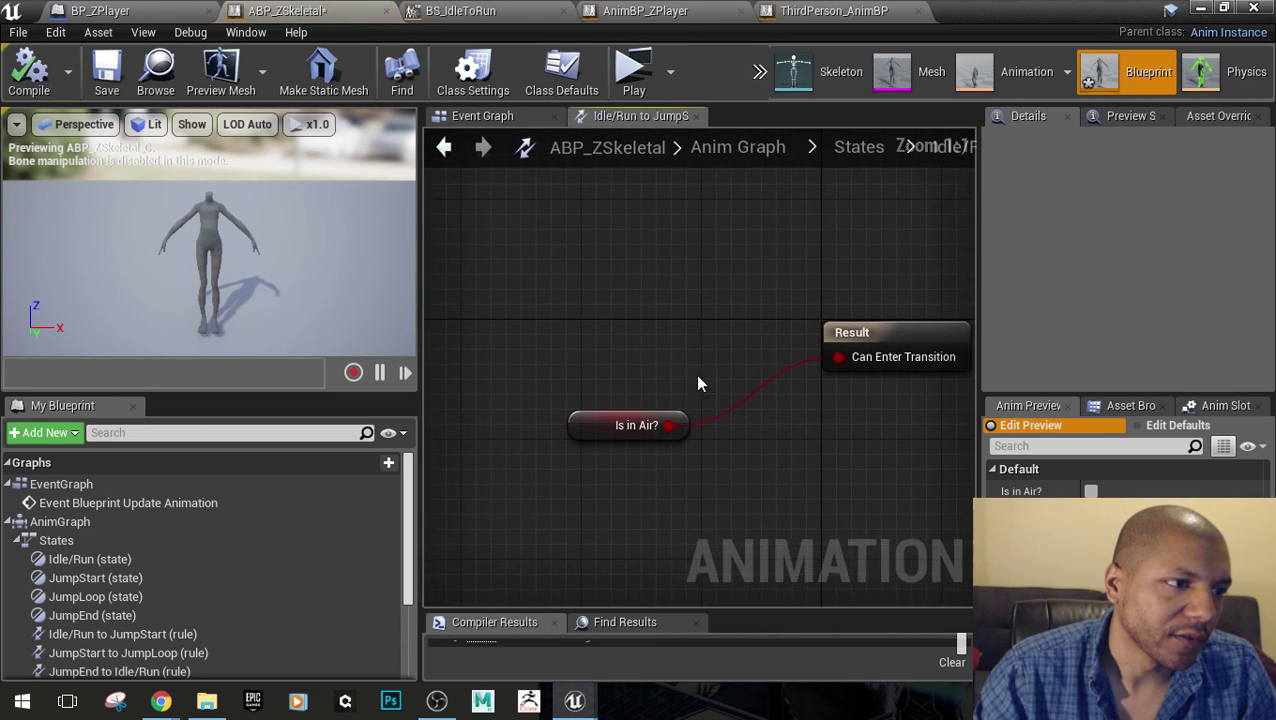
click(600, 428)
right_drag(606, 410, 511, 383)
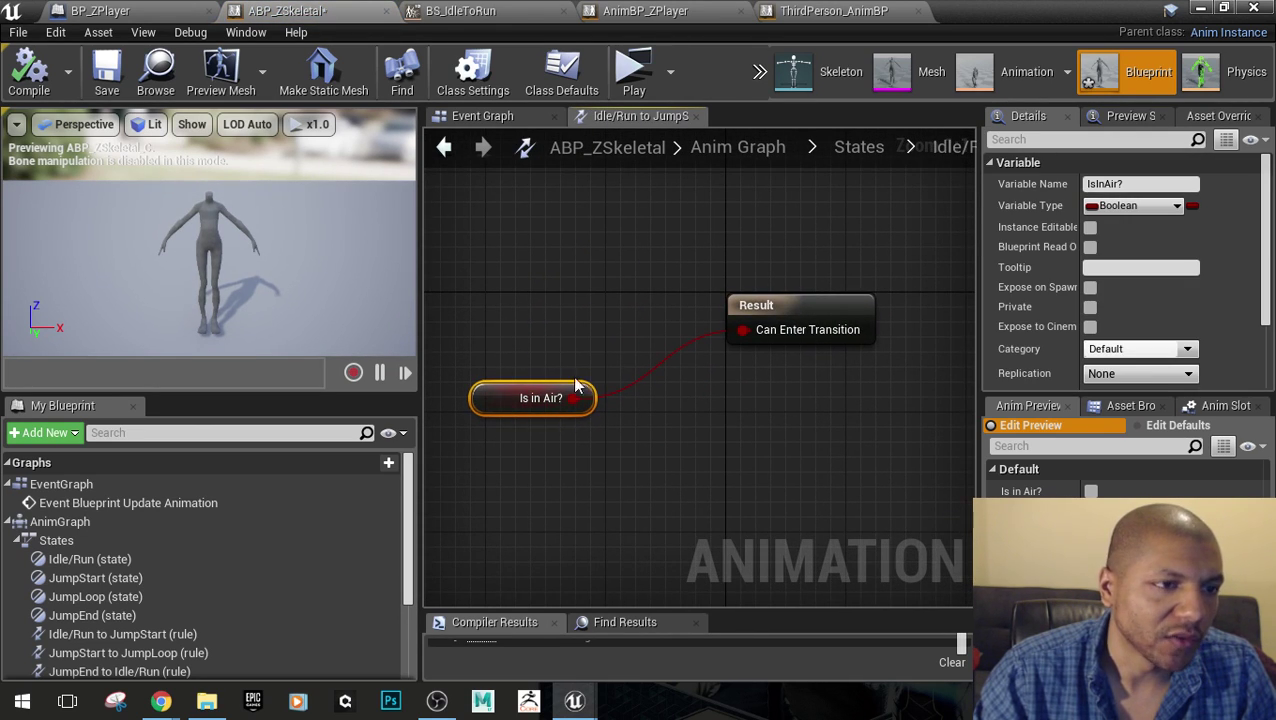
click(862, 150)
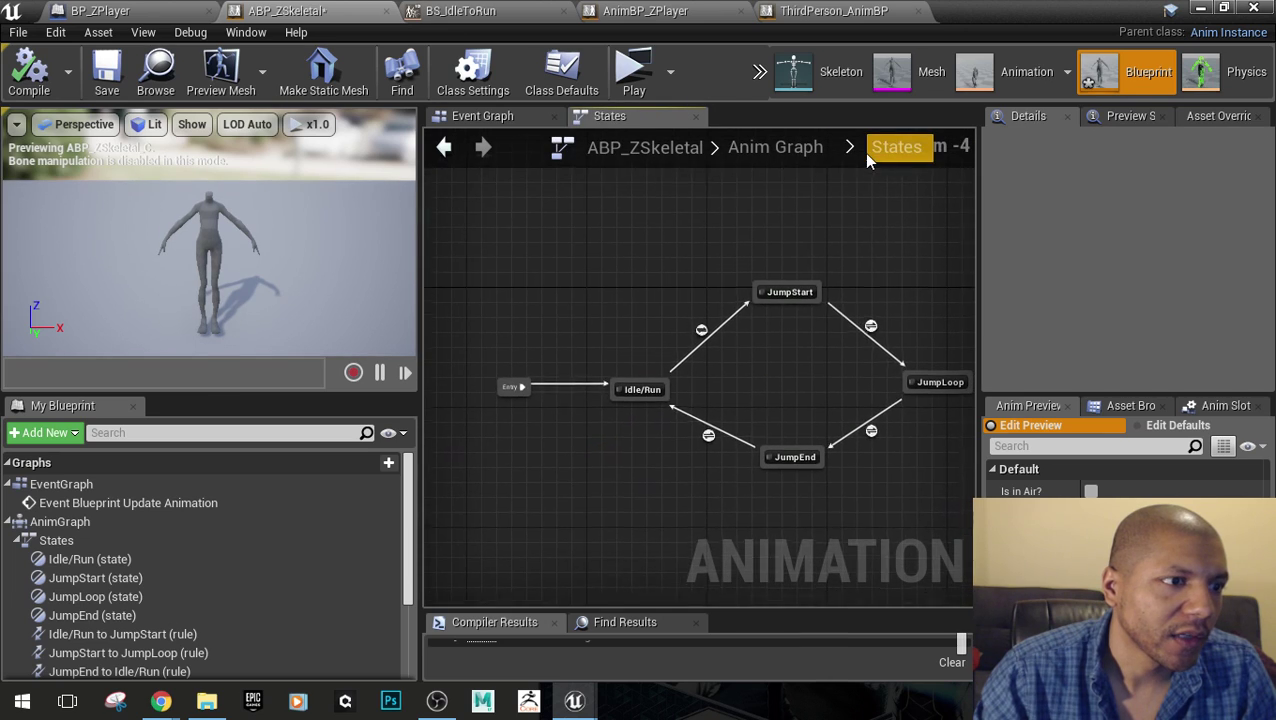
double_click(868, 331)
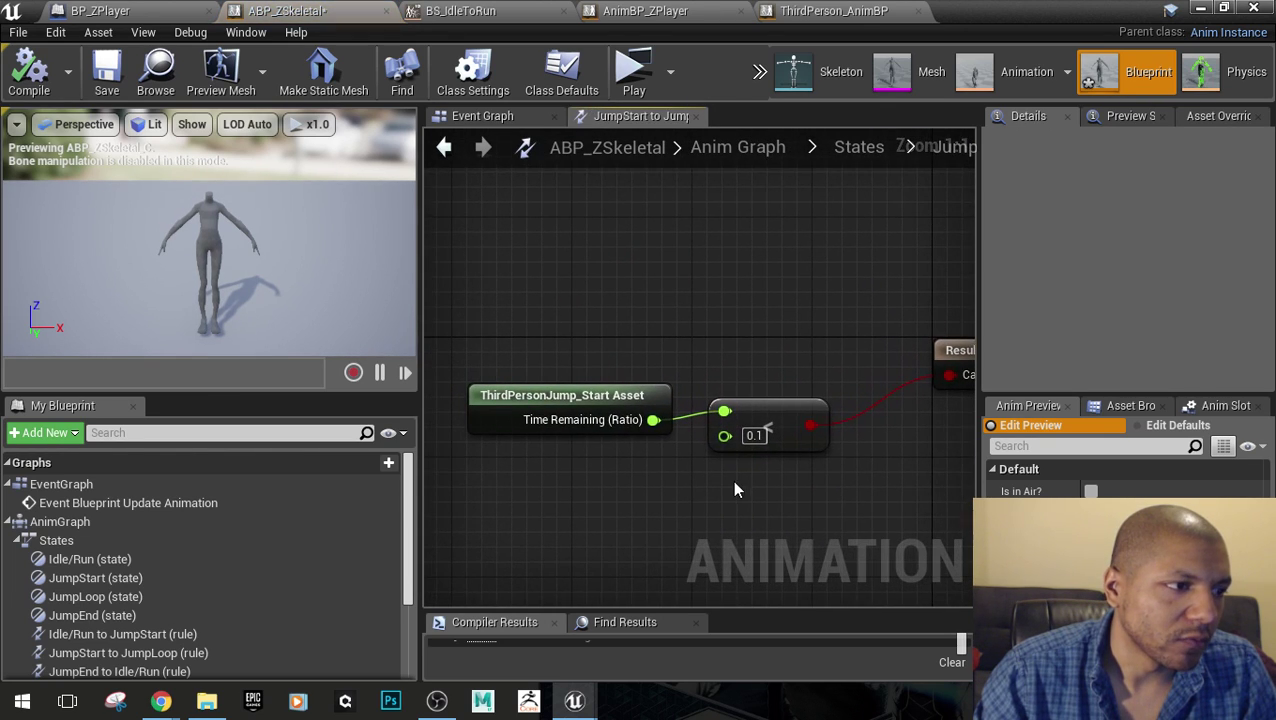
scroll(735, 480, down, 2)
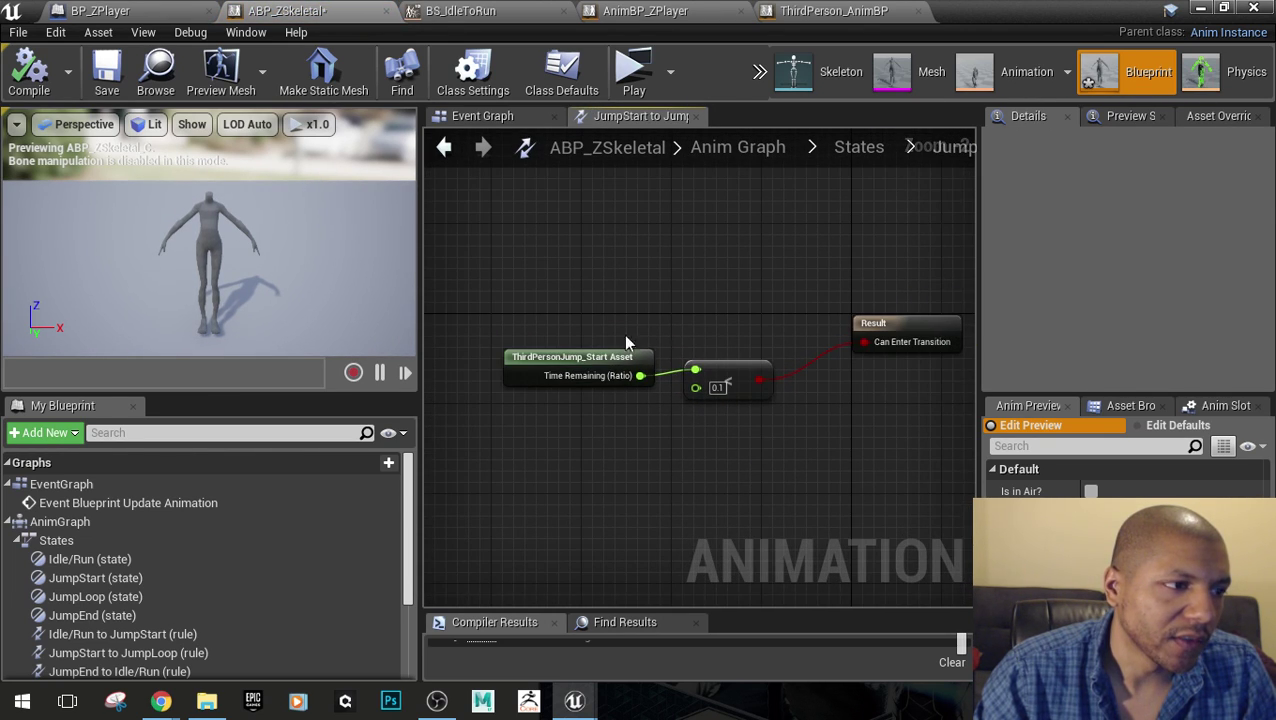
click(849, 150)
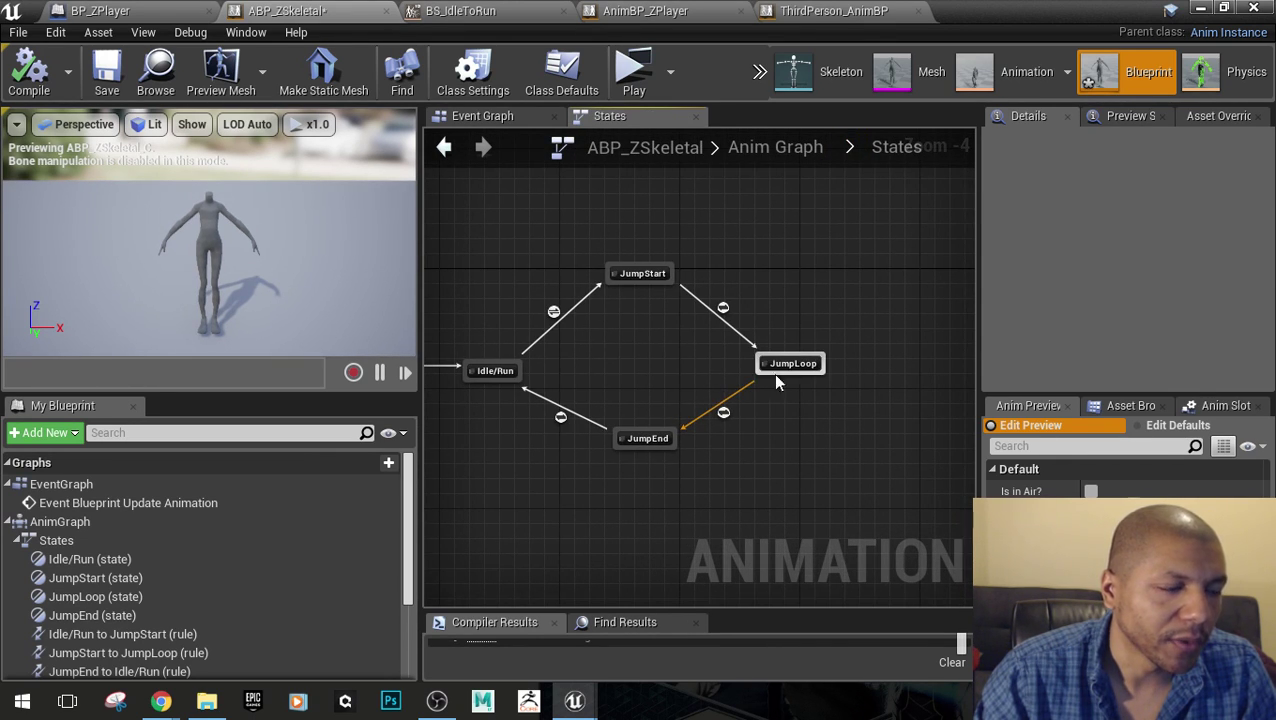
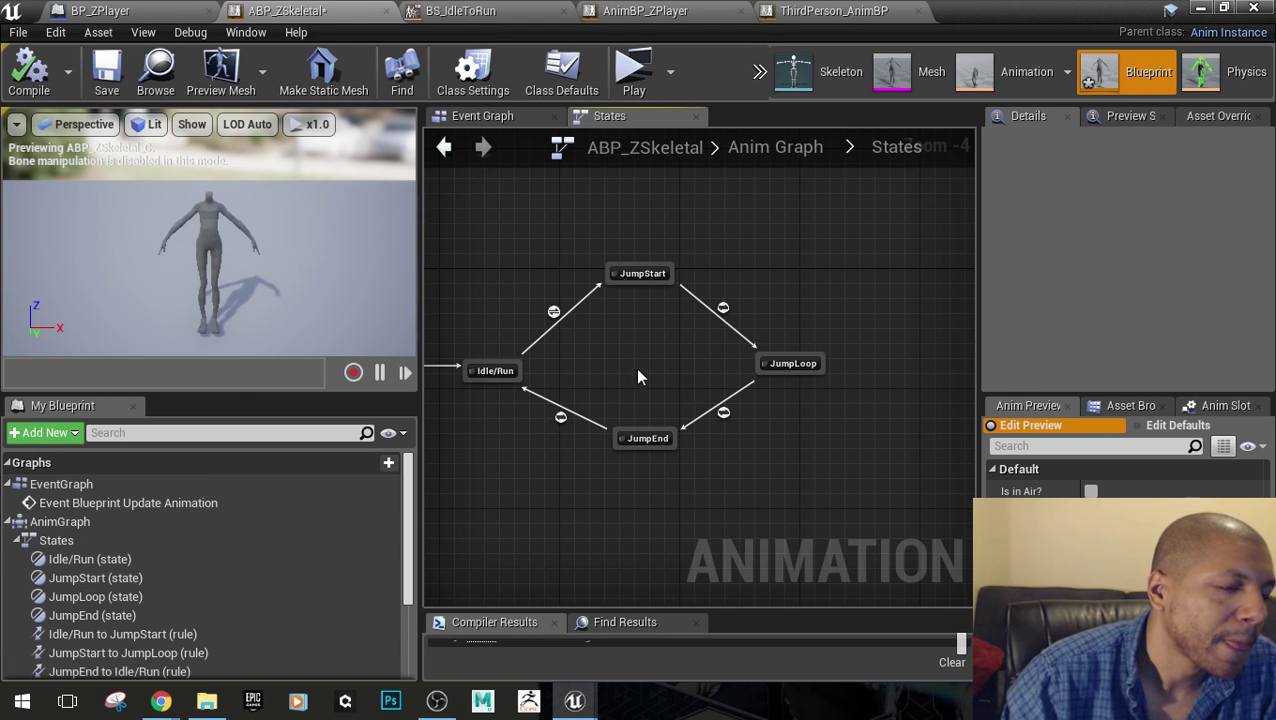
Try deleting the JumpStart state together with its transition from Idle/Run in the States state machine
scroll(530, 305, up, 2)
mouse_move(564, 320)
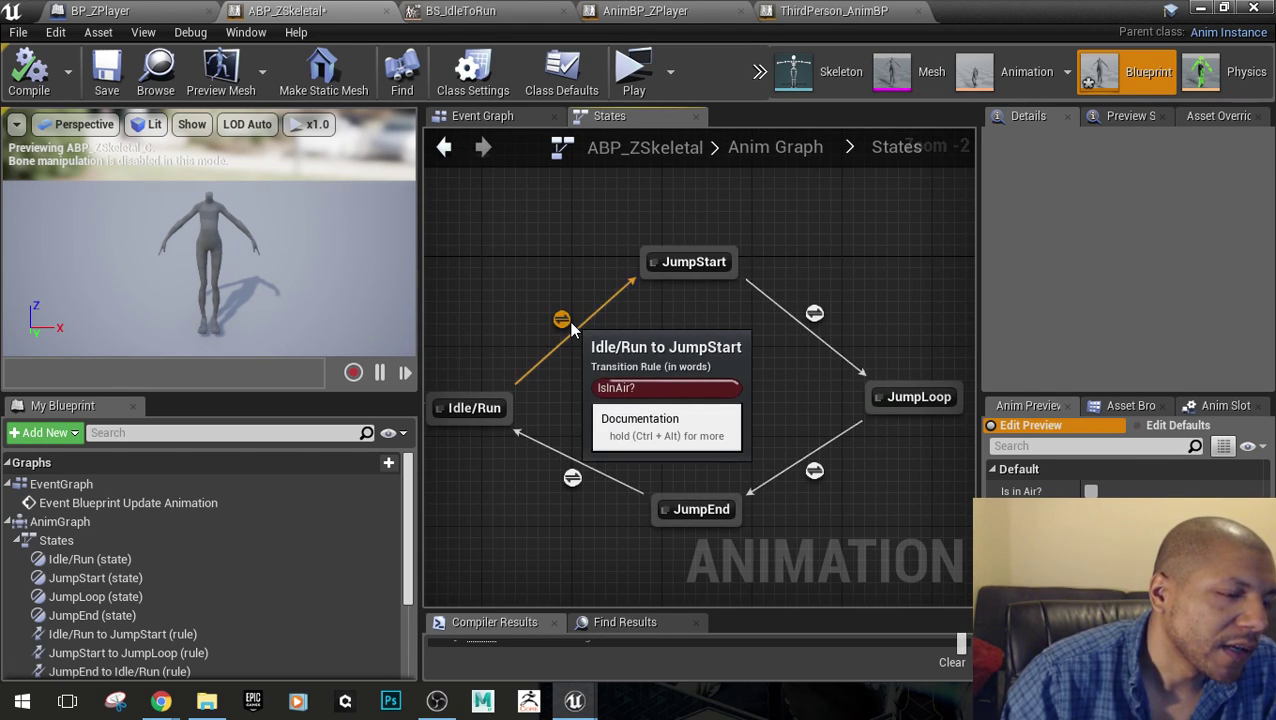
drag(521, 216, 685, 380)
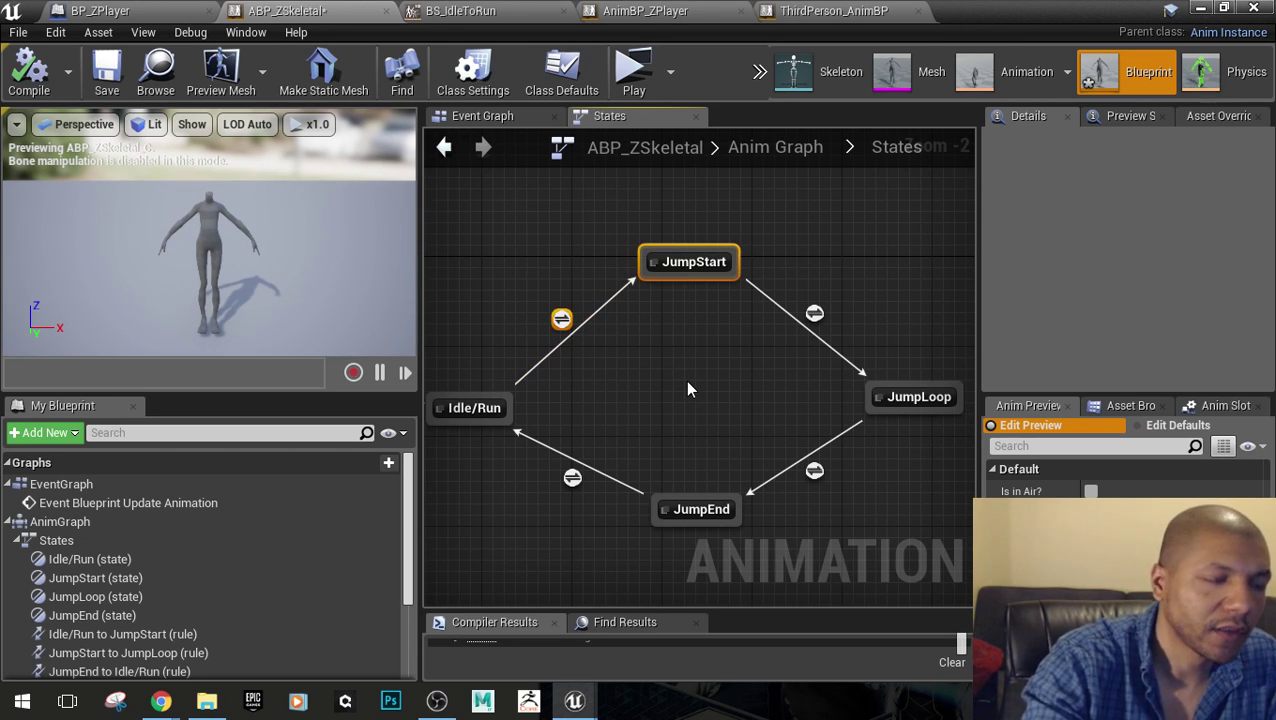
key(Delete)
right_drag(676, 481, 701, 379)
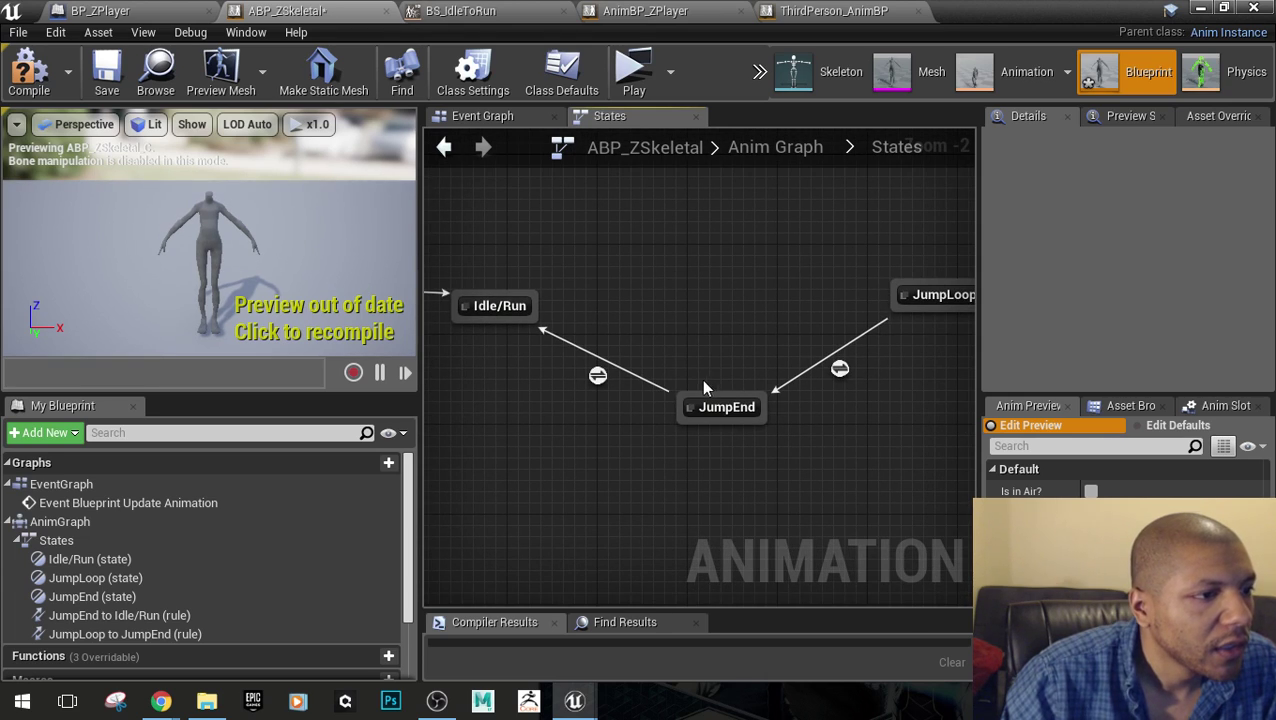
right_drag(677, 326, 654, 352)
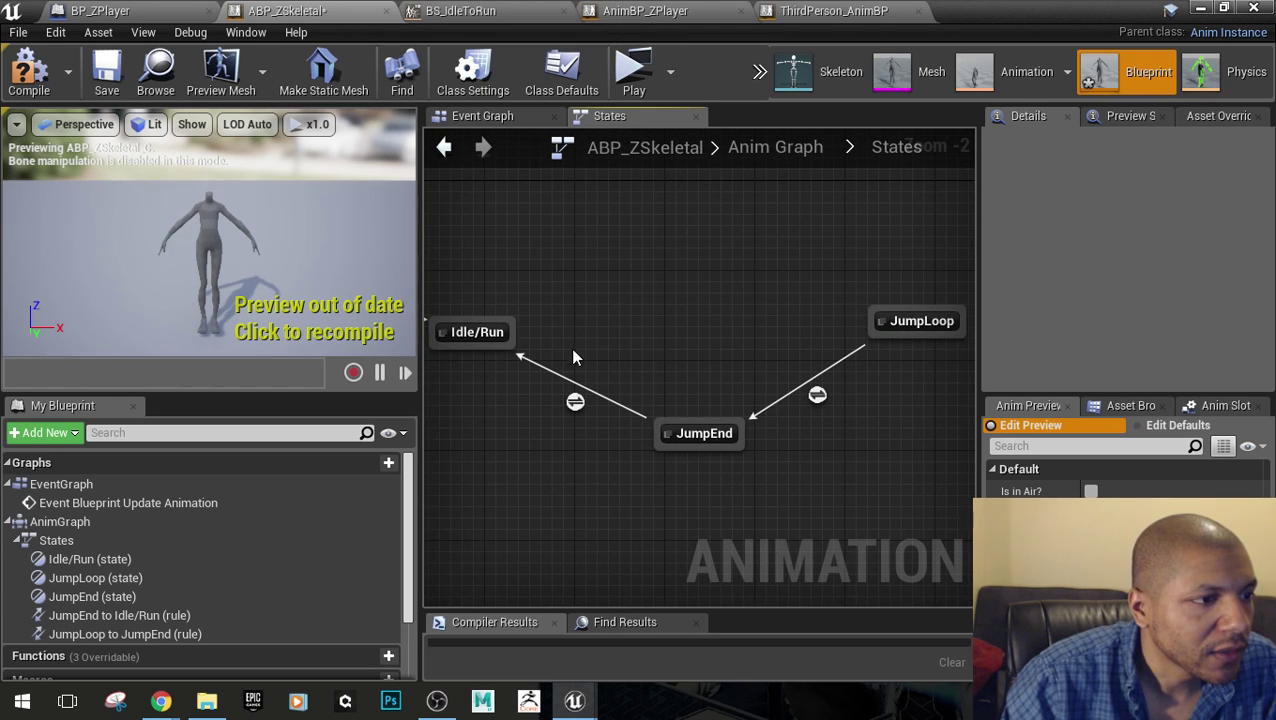
Review the animation played in the JumpEnd state and return to the States state machine
double_click(677, 446)
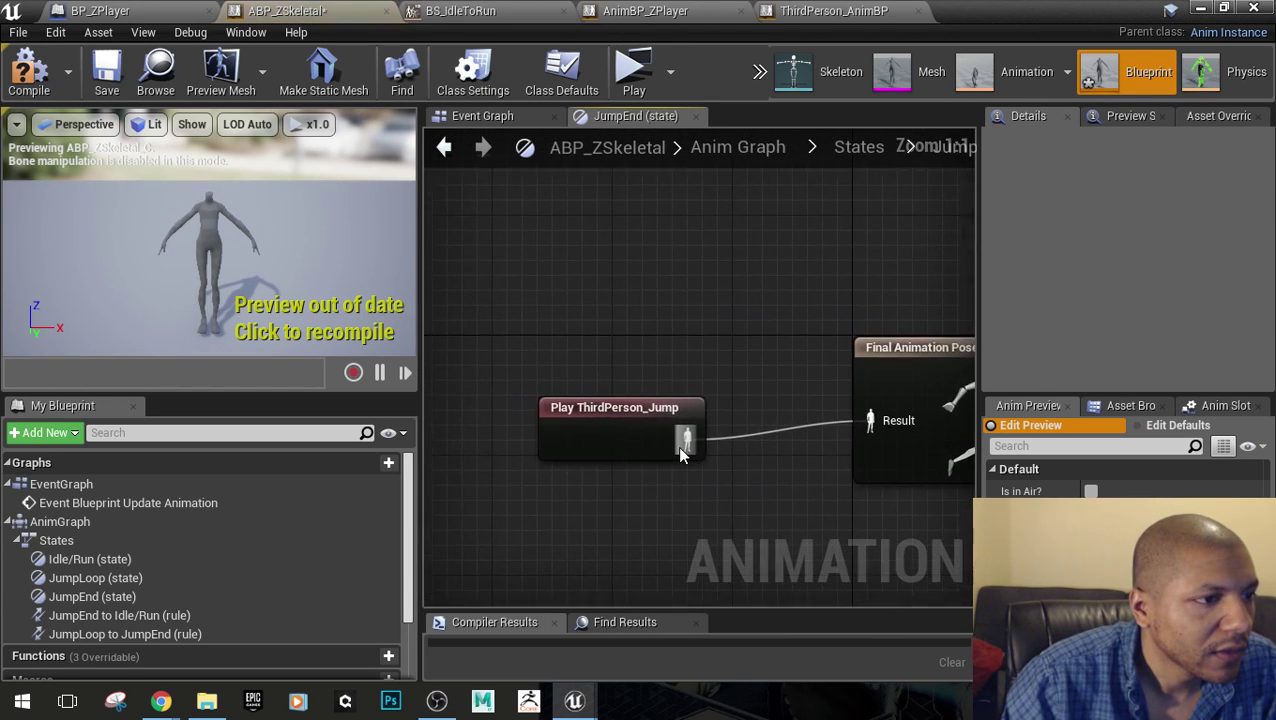
click(614, 438)
click(703, 378)
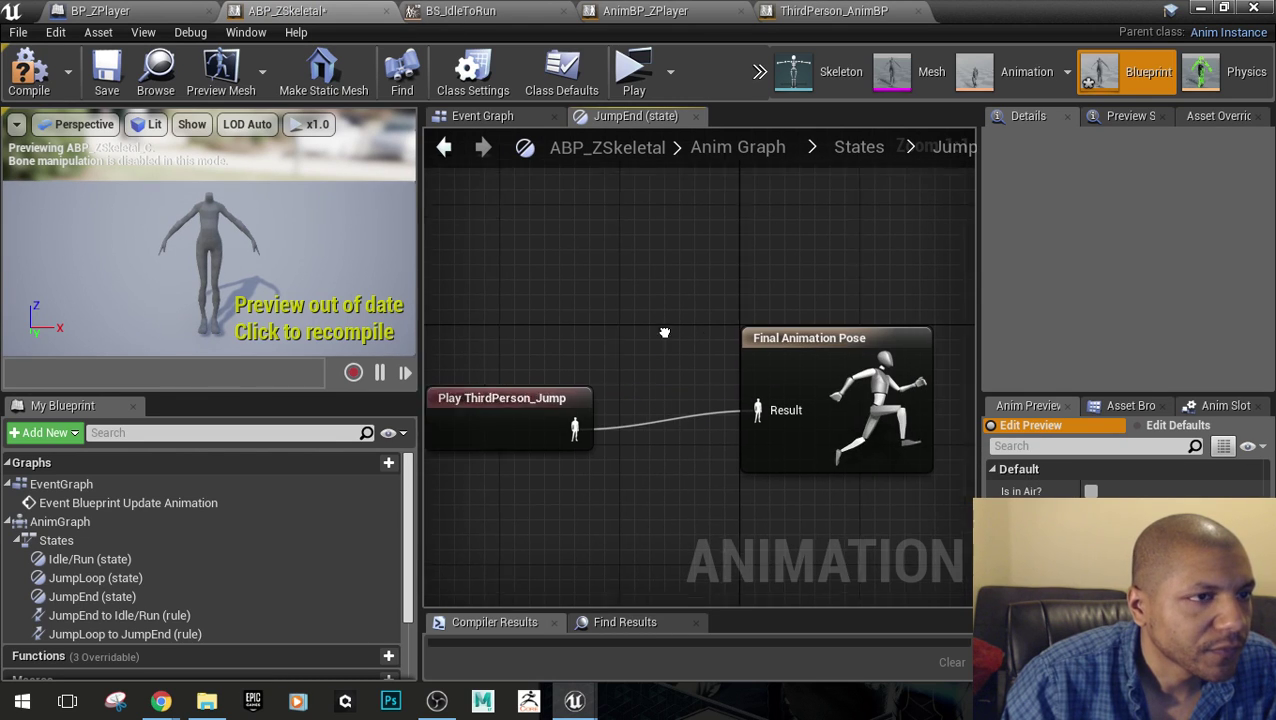
click(858, 148)
Undo the deletion of the JumpStart state
drag(650, 324, 719, 491)
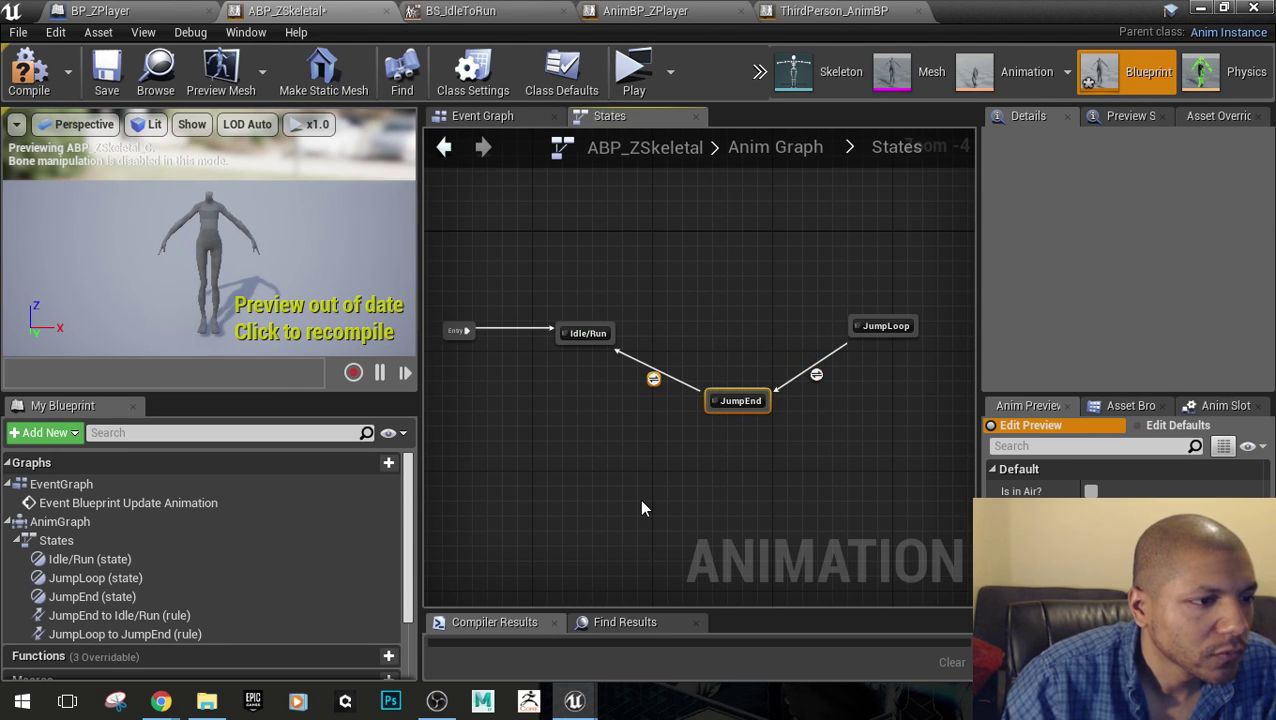
click(642, 502)
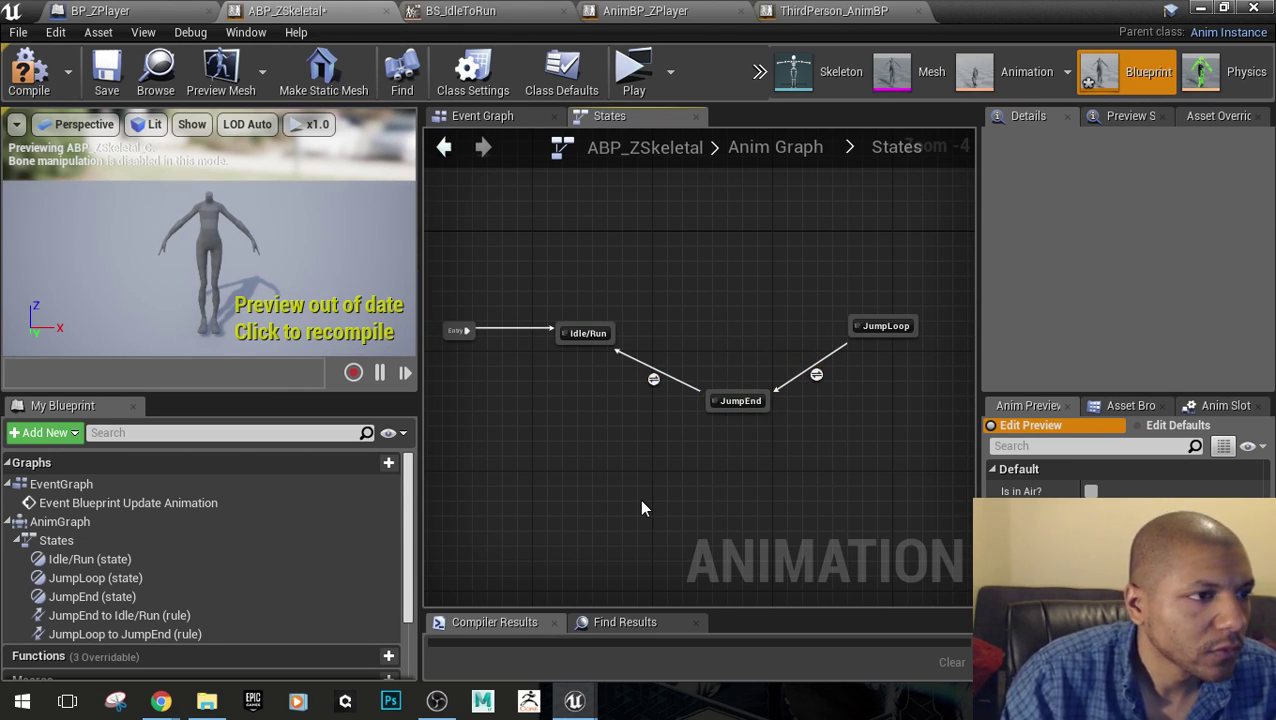
key(ctrl+z)
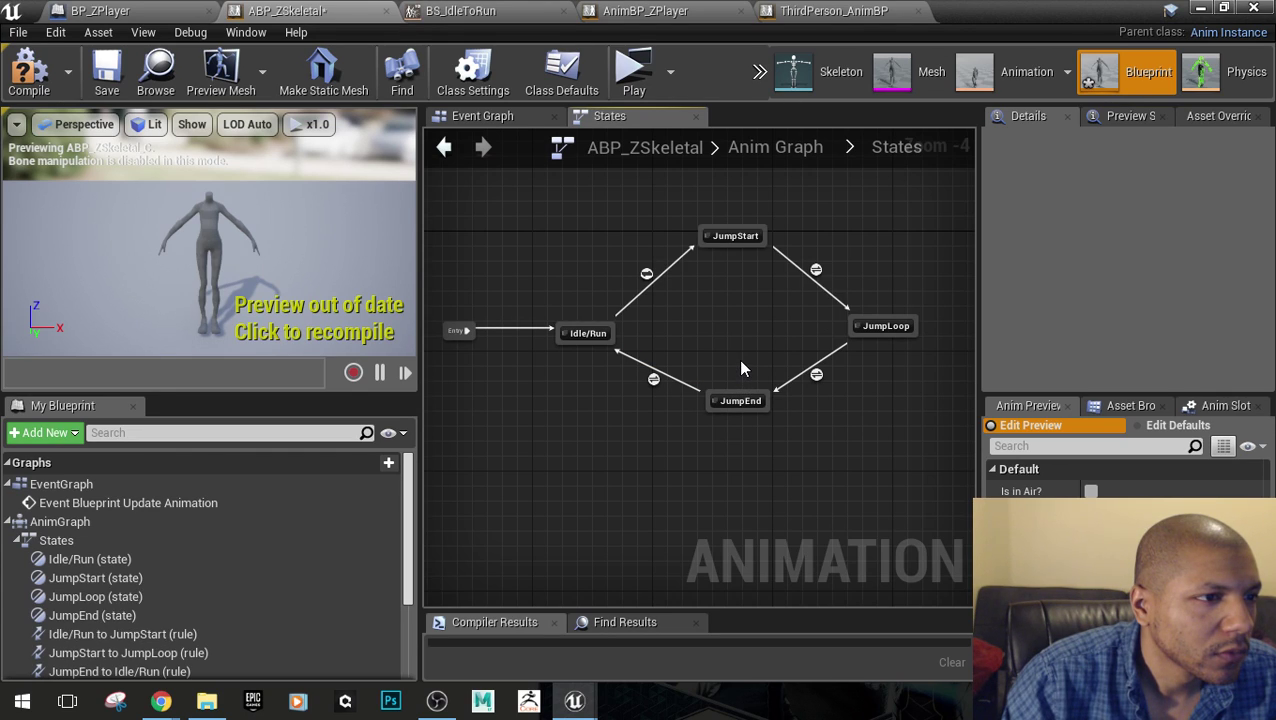
Delete the JumpStart and JumpEnd states along with their transitions, keeping only Idle/Run and JumpLoop
click(702, 241)
click(634, 255)
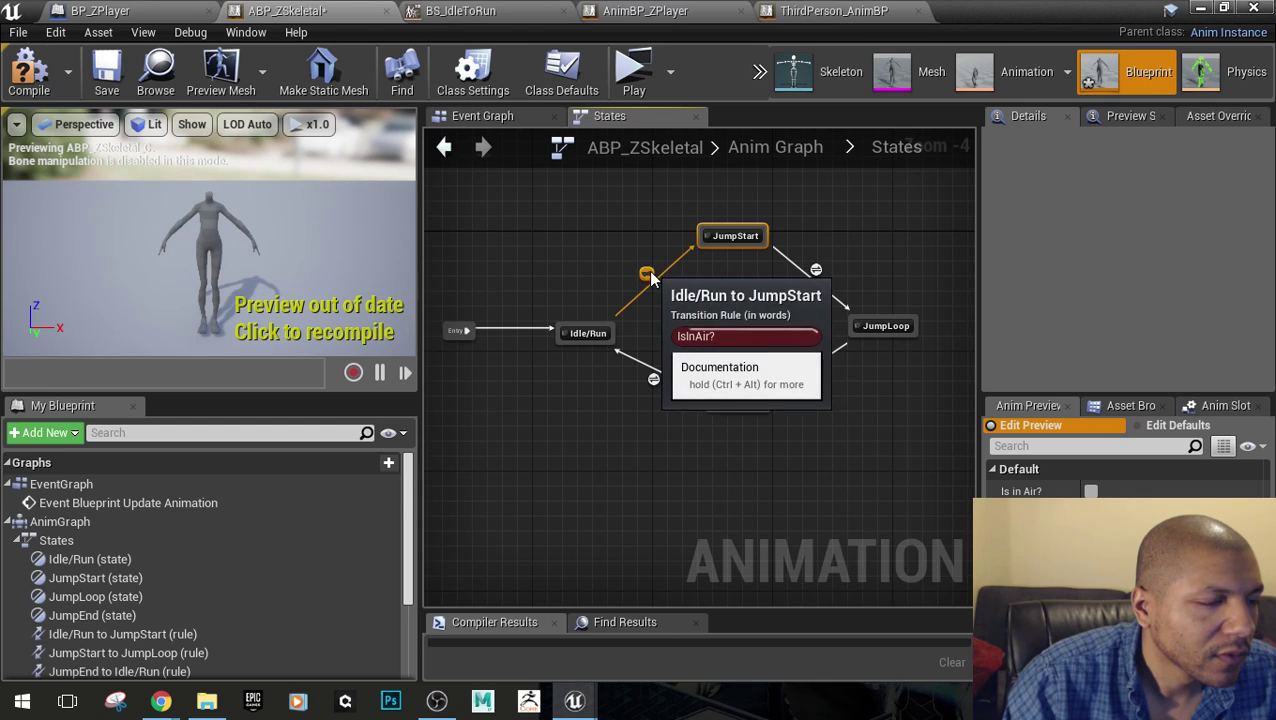
drag(649, 280, 675, 324)
click(772, 314)
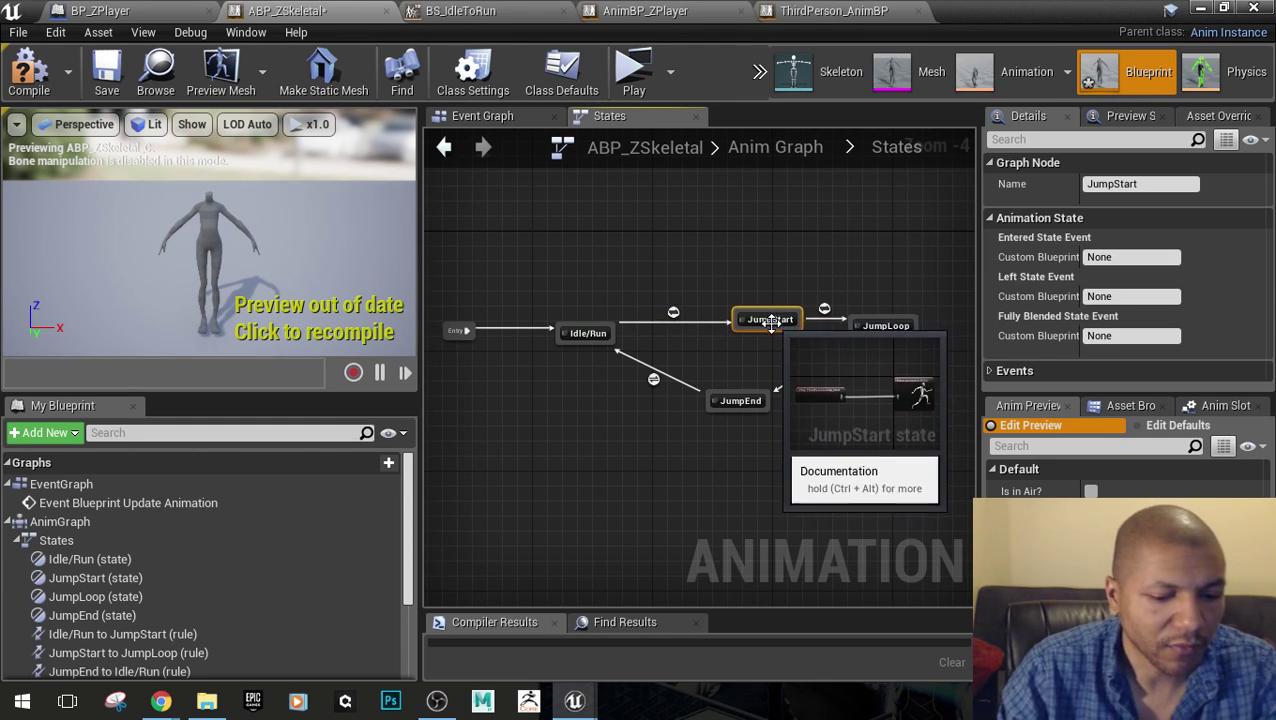
key(Delete)
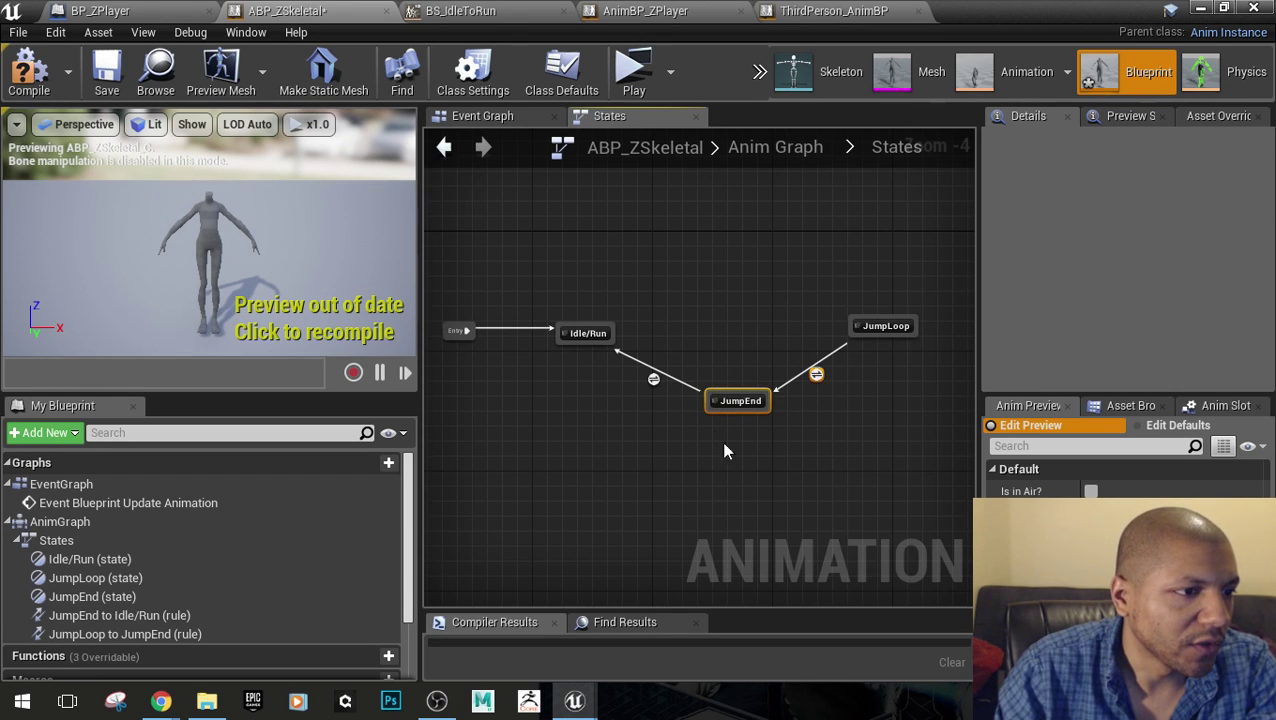
key(Delete)
Add a transition from Idle/Run to JumpLoop and connect the Is in Air? variable to its Can Enter Transition result
drag(611, 338, 772, 339)
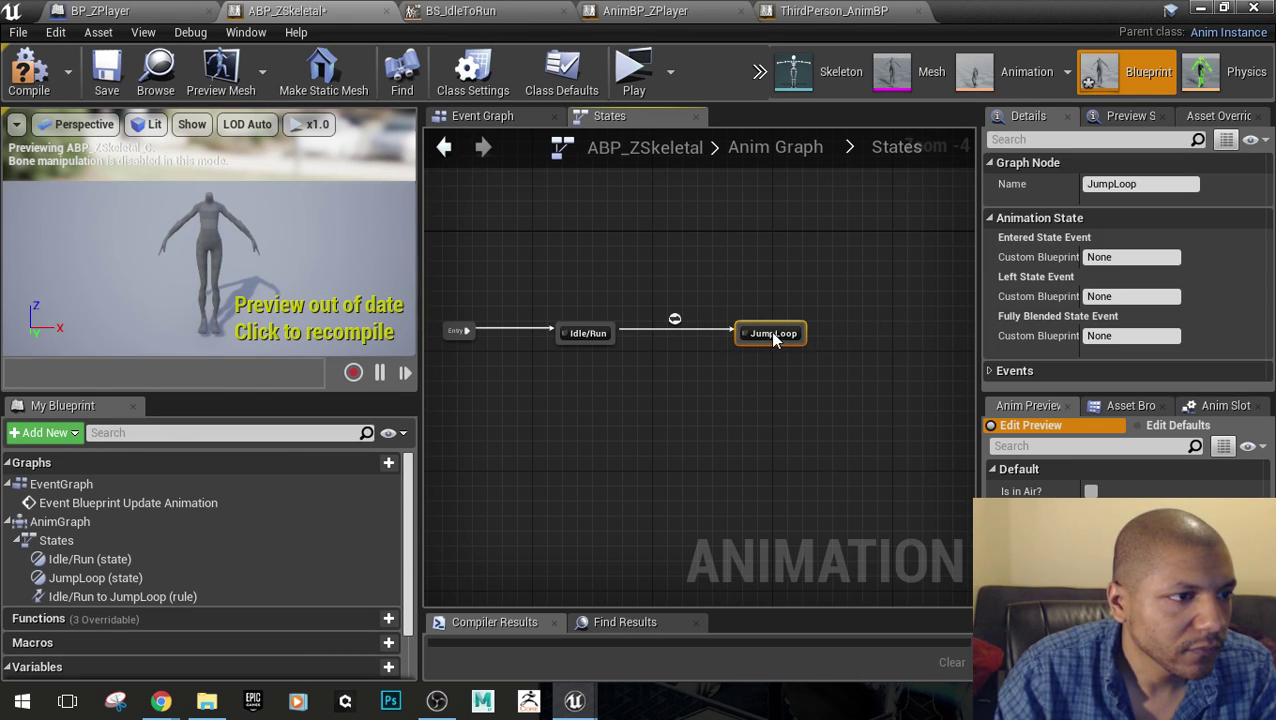
scroll(670, 329, up, 4)
double_click(673, 318)
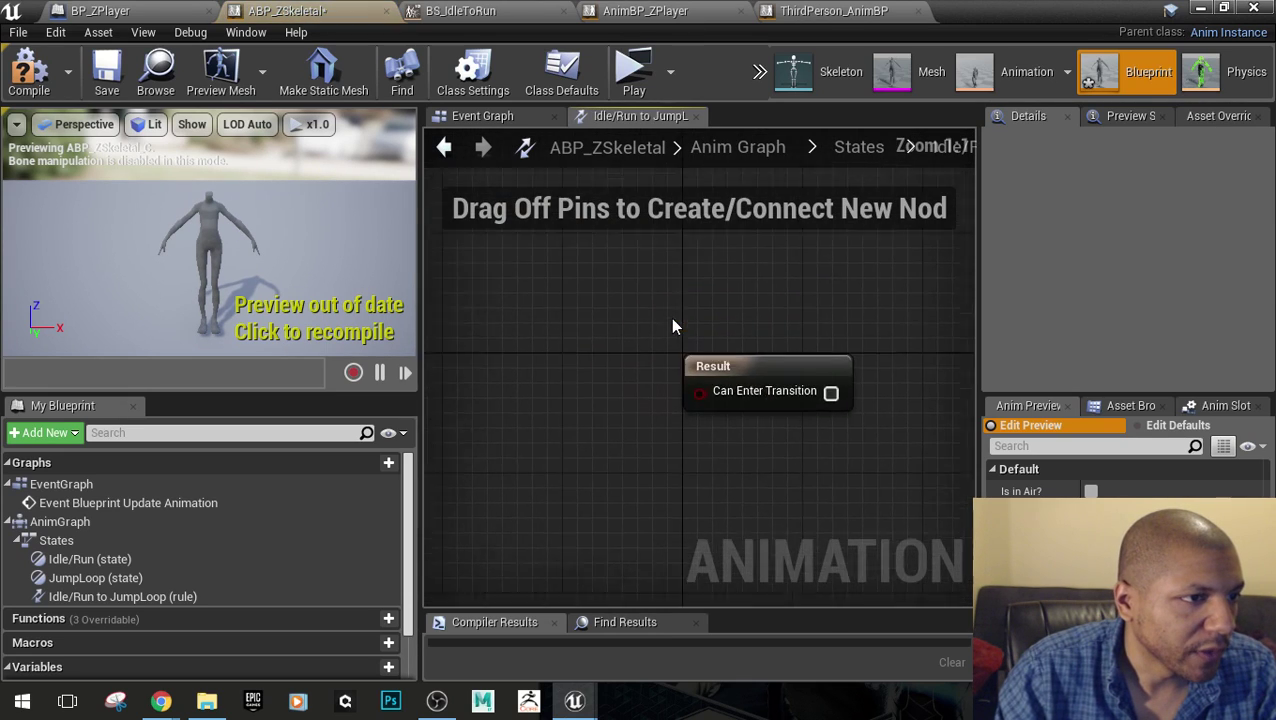
drag(760, 316, 680, 376)
text(is)
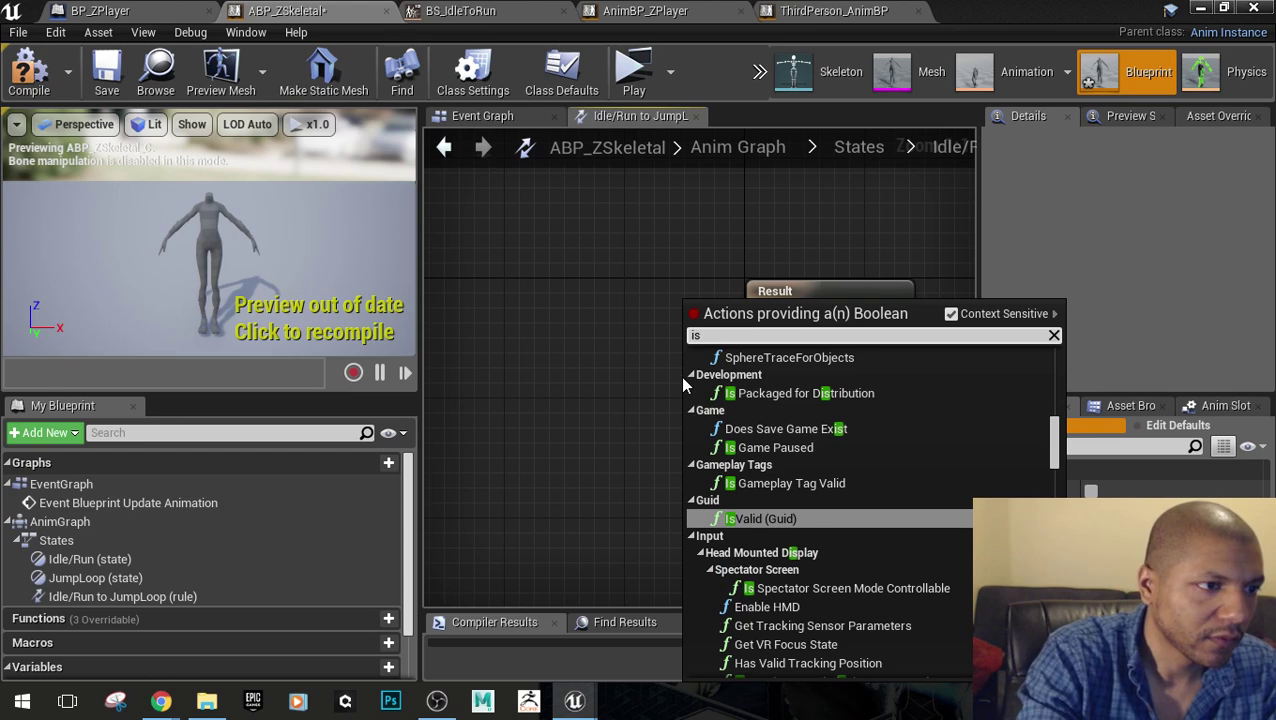
text( in air)
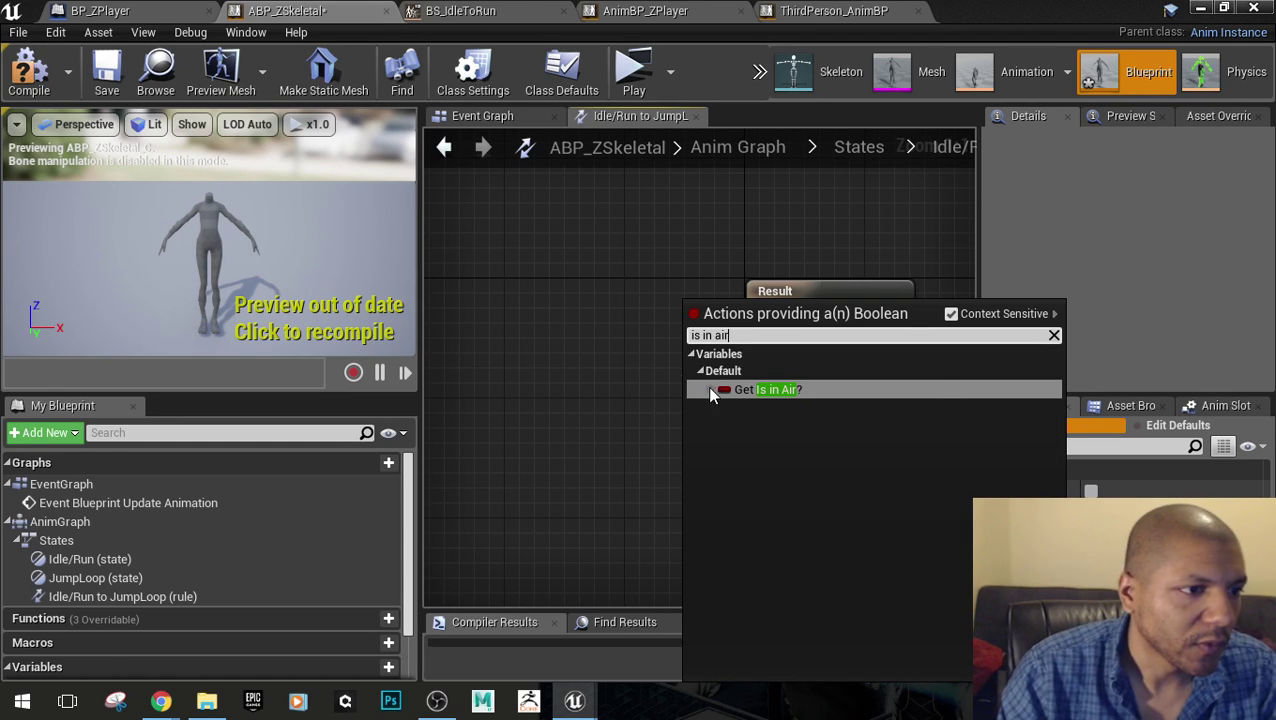
click(742, 390)
drag(742, 395, 641, 296)
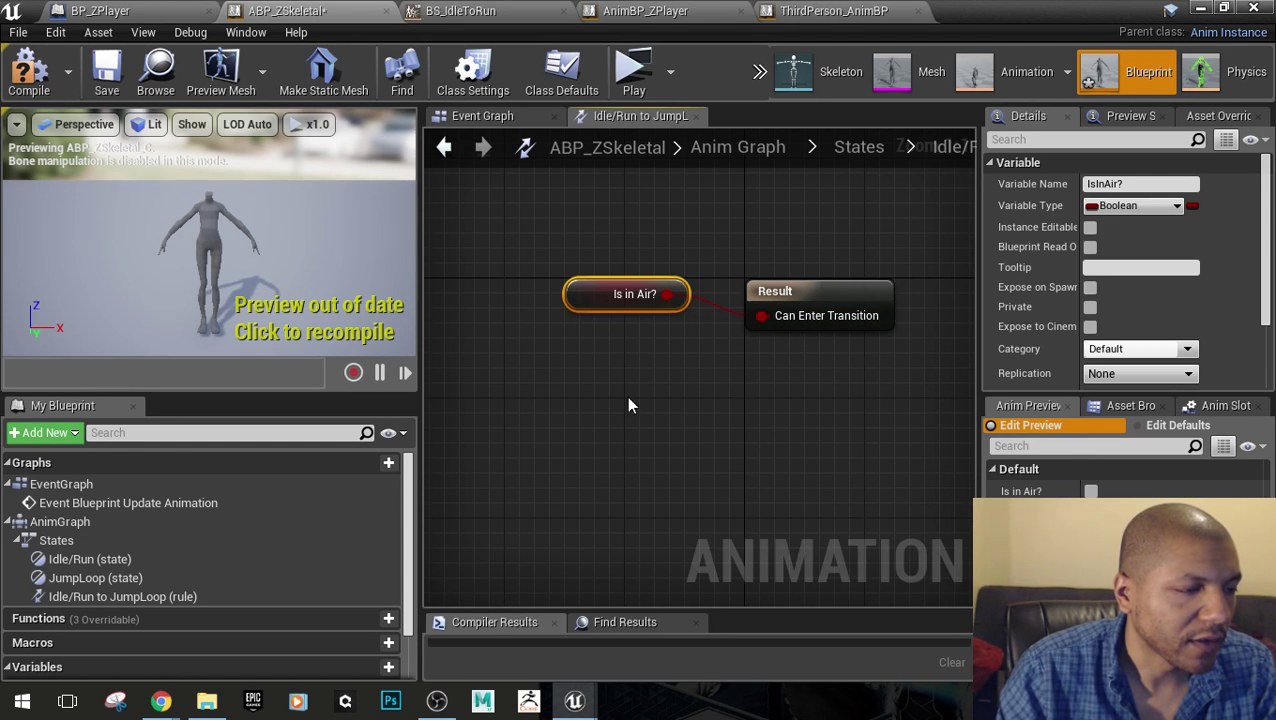
click(755, 350)
drag(755, 318, 710, 398)
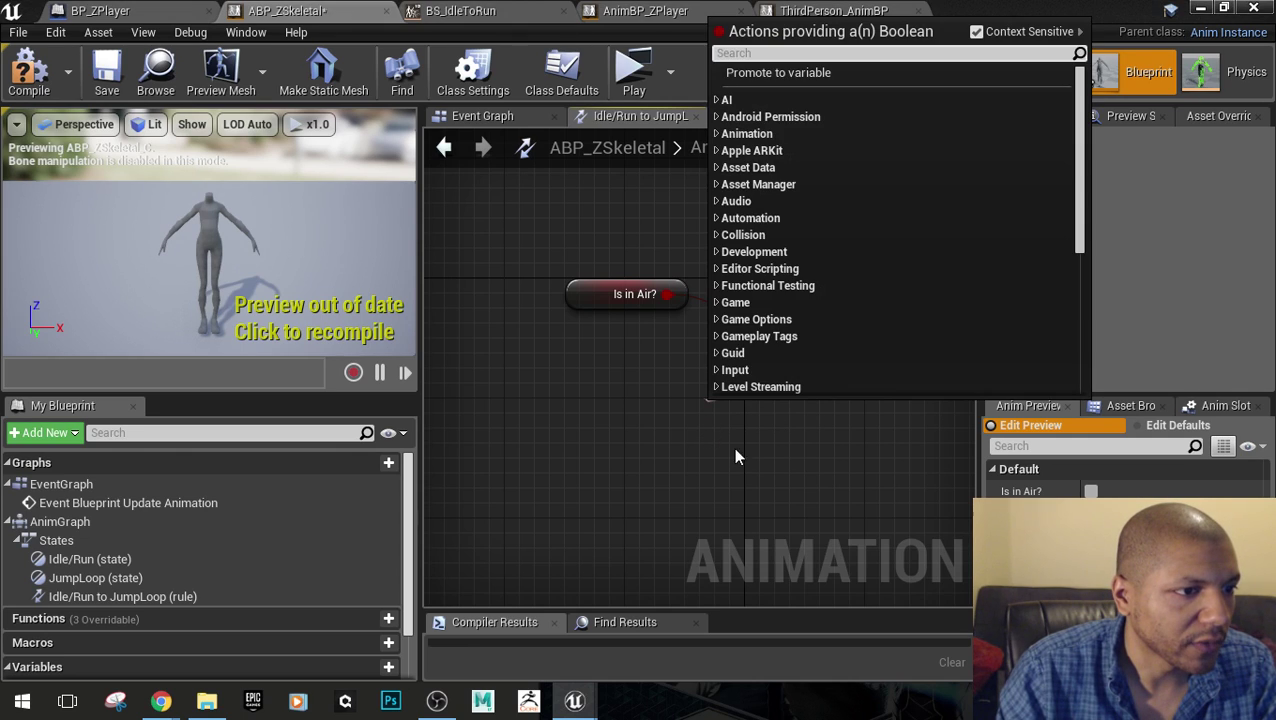
click(667, 481)
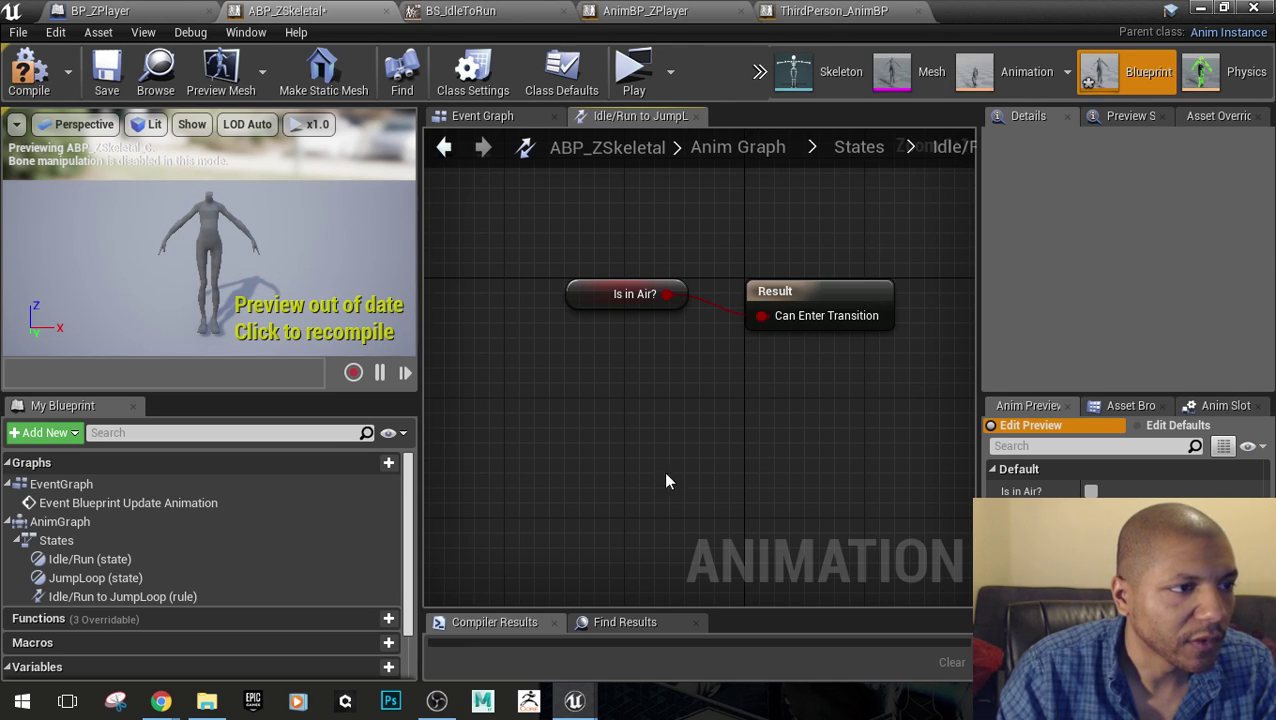
Move the Is in Air? node slightly lower in the rule graph and return to the States state machine
drag(601, 302, 616, 364)
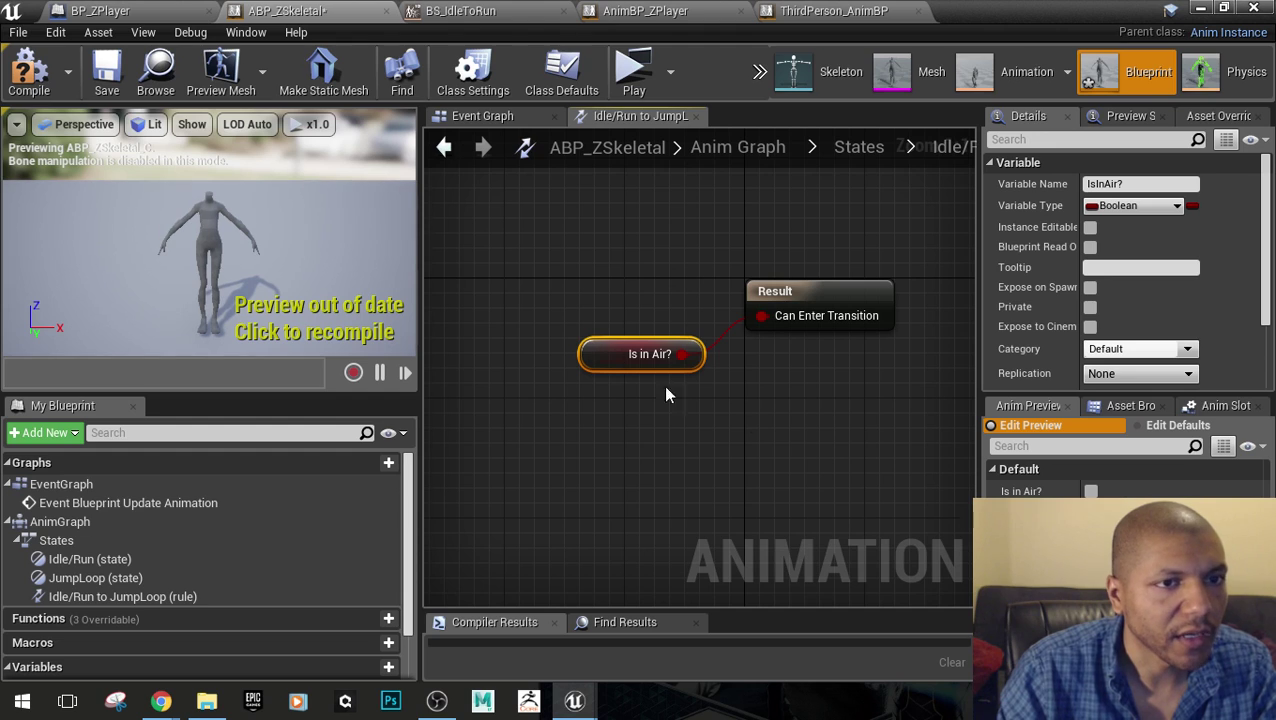
click(836, 450)
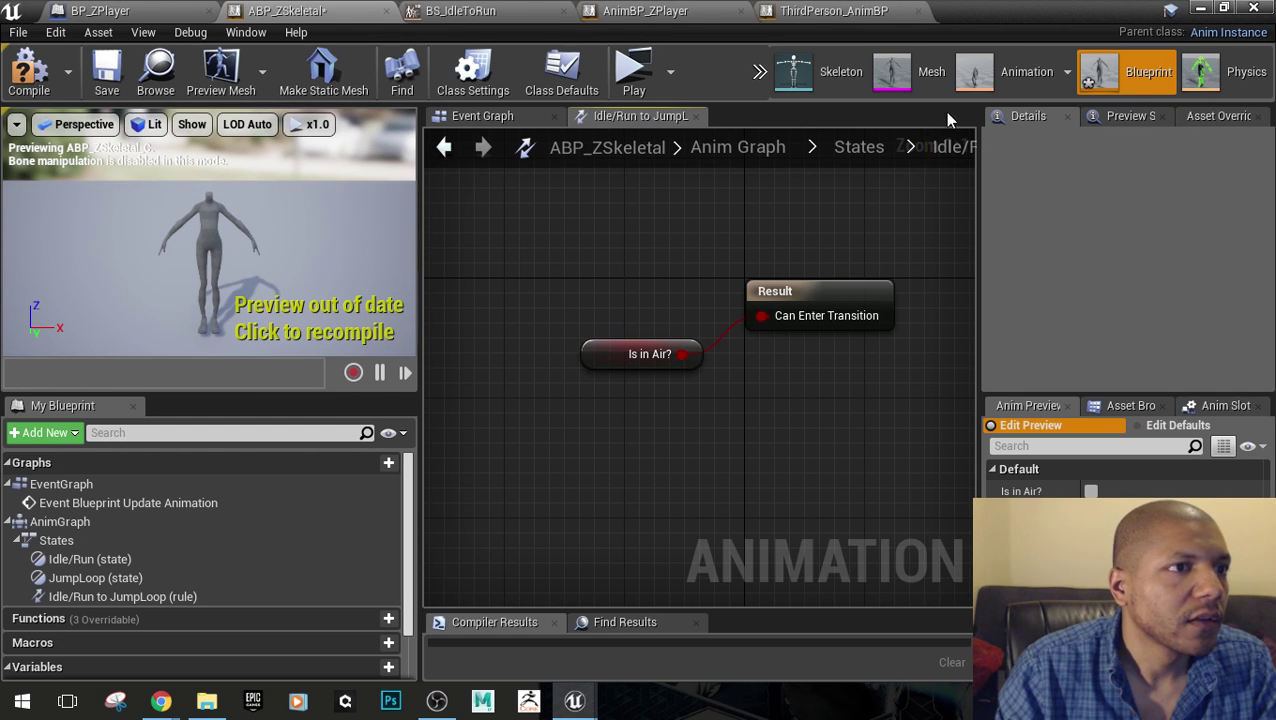
click(858, 147)
Add a return transition from JumpLoop to Idle/Run and select it
scroll(667, 429, up, 2)
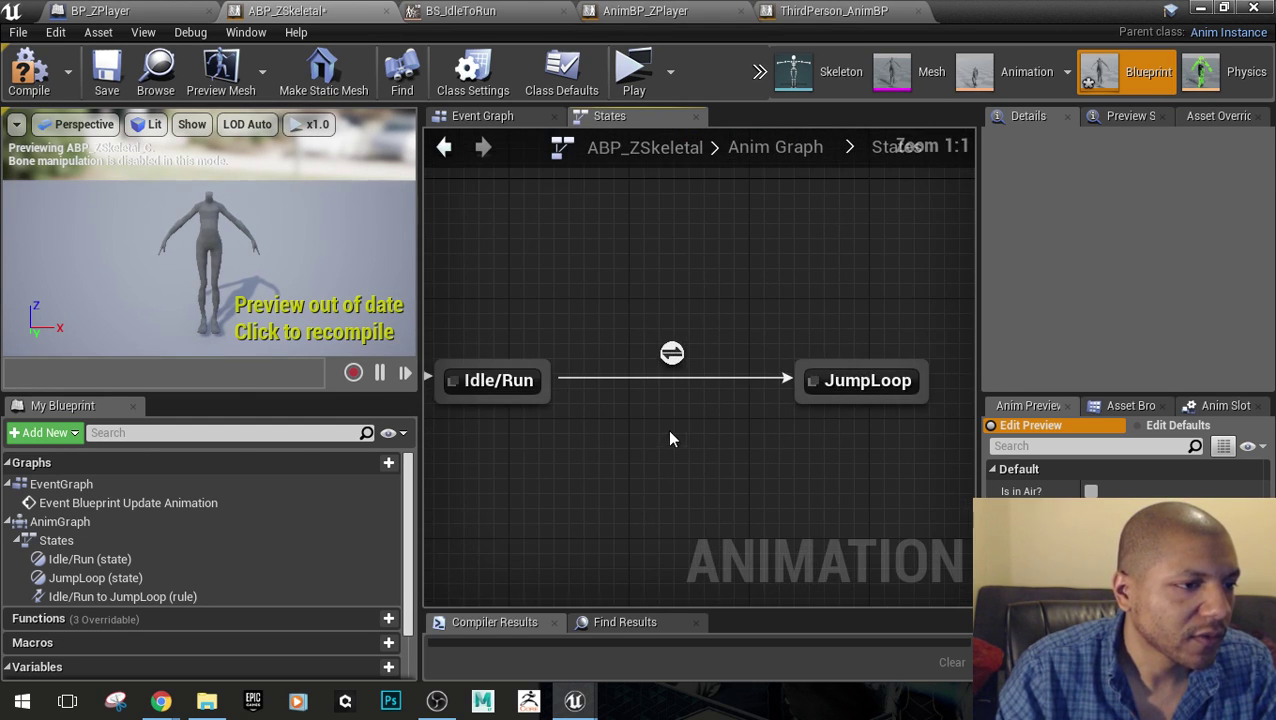
right_drag(669, 436, 731, 364)
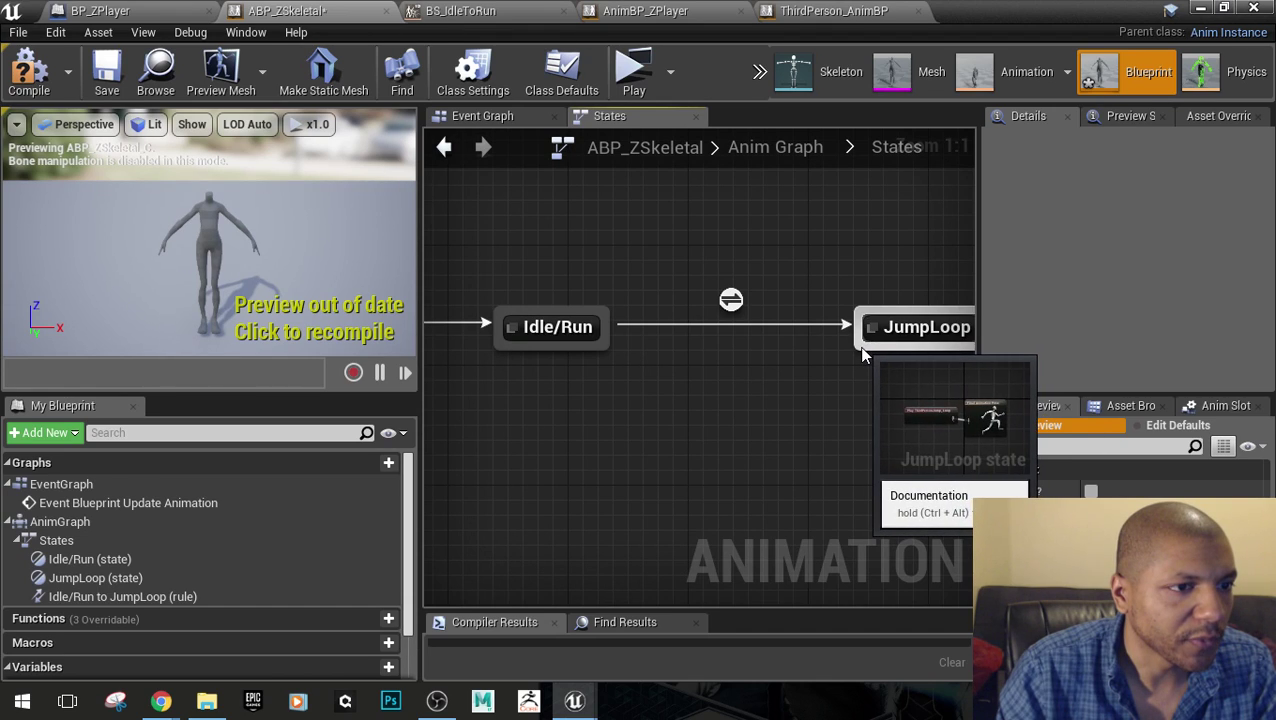
drag(862, 345, 734, 348)
drag(617, 352, 605, 345)
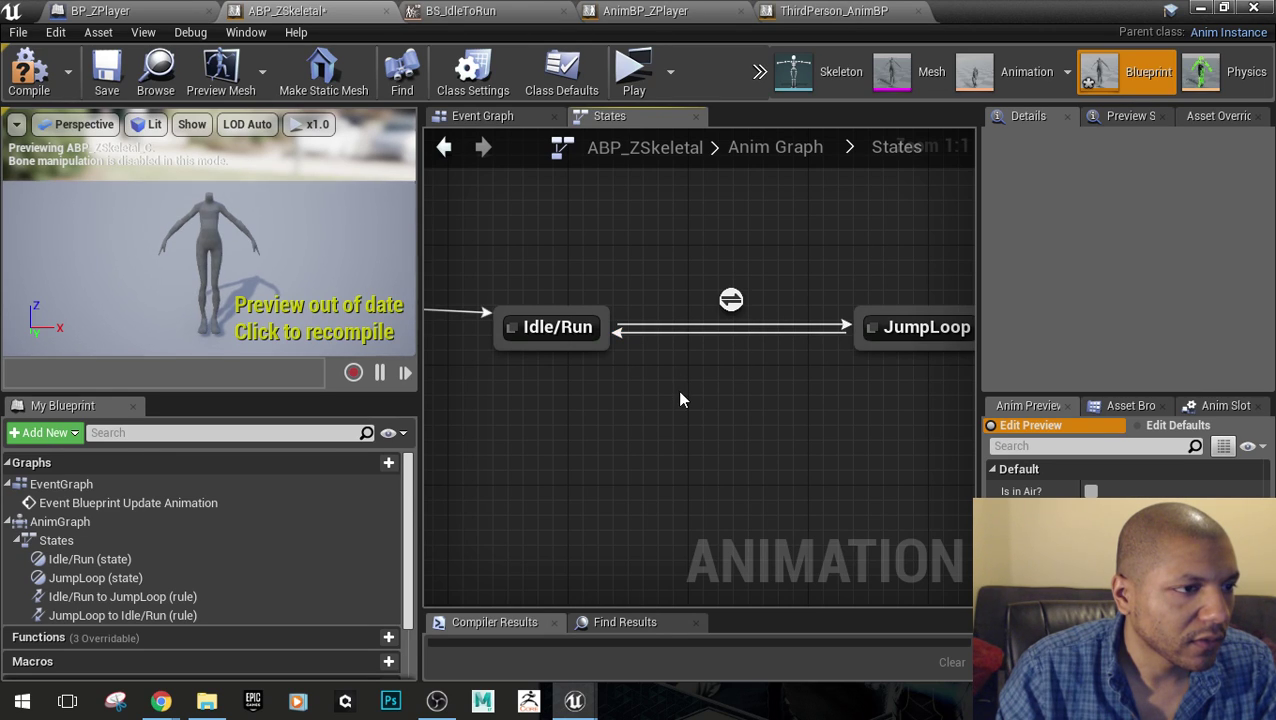
right_click(757, 339)
click(731, 362)
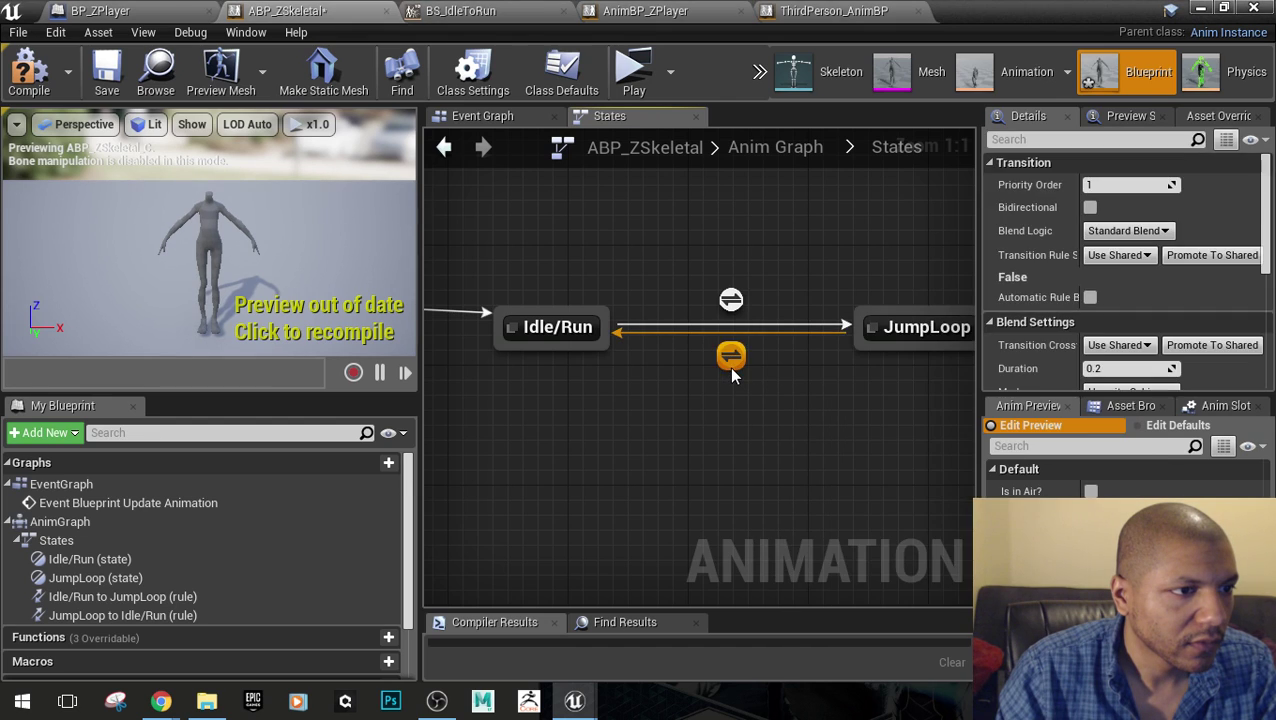
Set the JumpLoop to Idle/Run rule to NOT Is in Air?, wired into Can Enter Transition, and return to the States state machine
double_click(731, 362)
right_drag(711, 471, 826, 381)
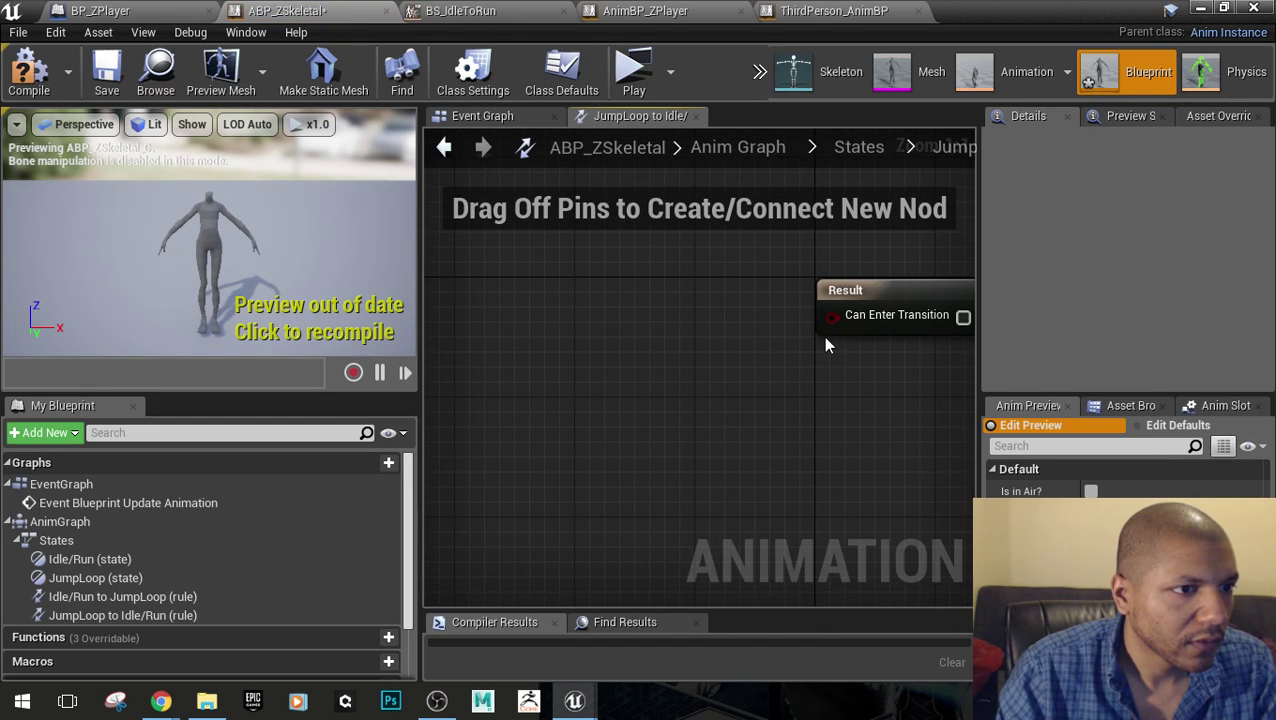
scroll(186, 580, down, 2)
ctrl+drag(62, 627, 679, 384)
click(615, 402)
text(not)
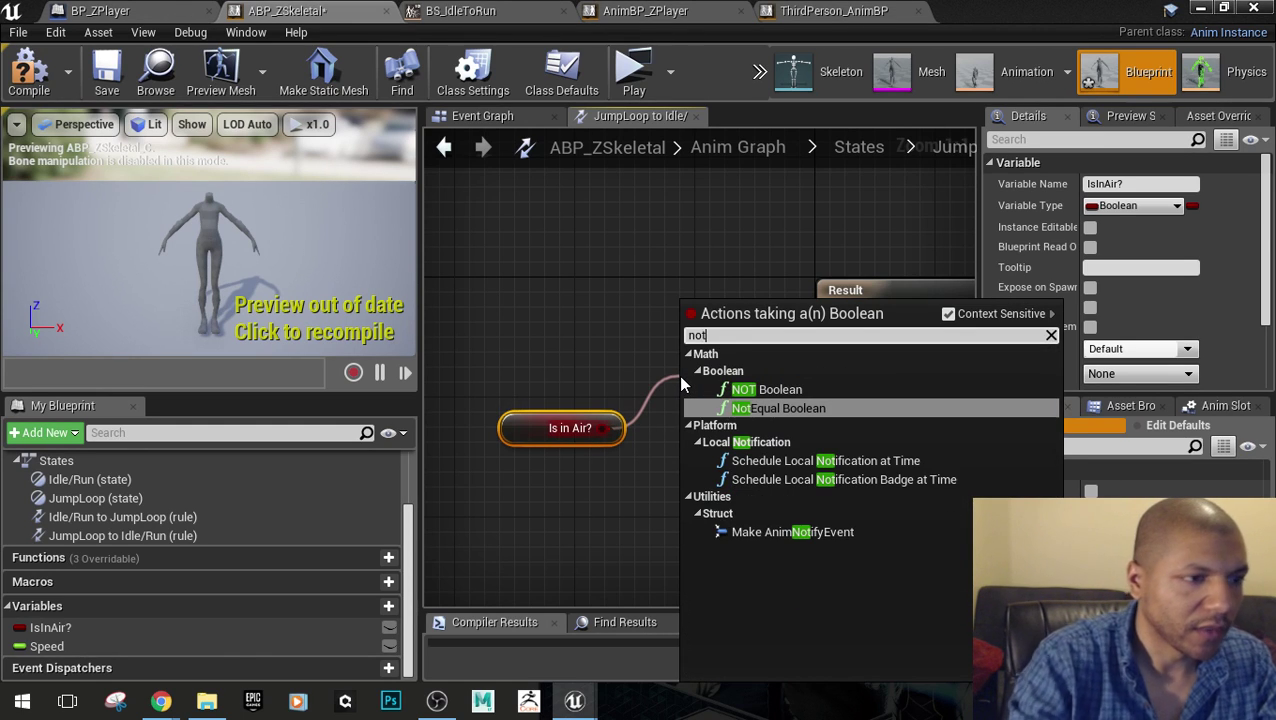
click(773, 389)
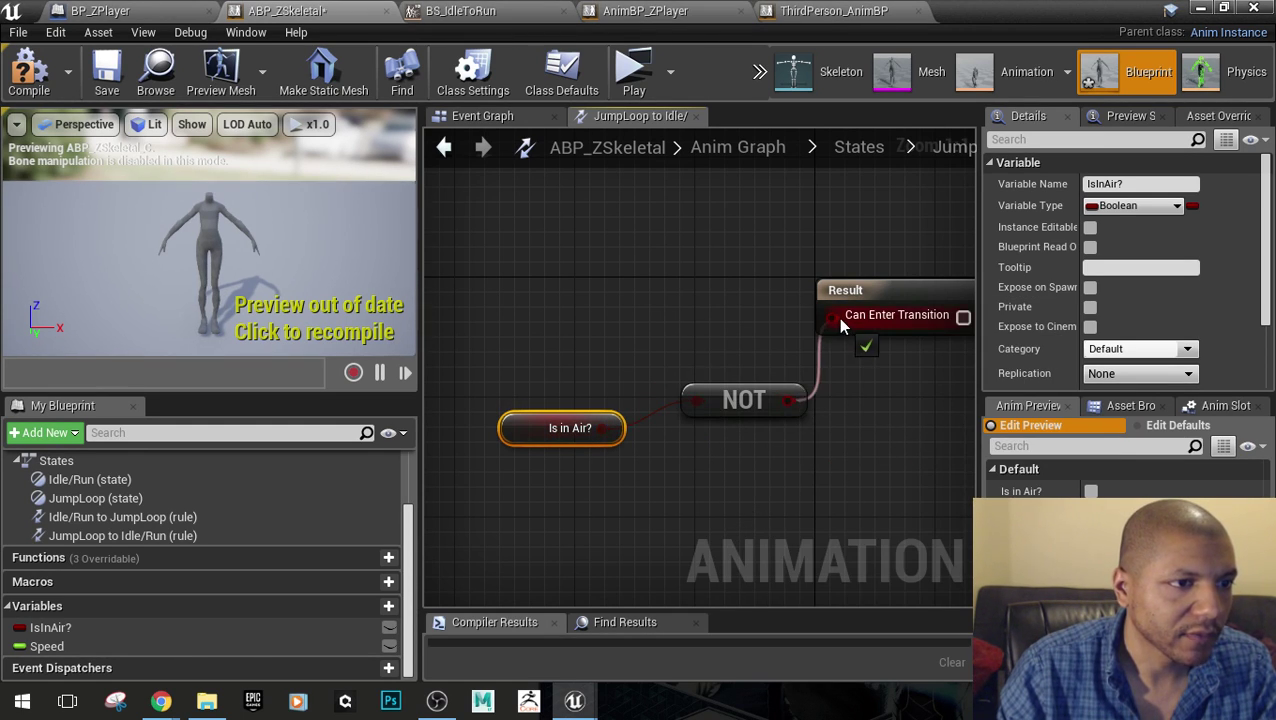
drag(837, 317, 833, 318)
right_drag(828, 370, 707, 348)
click(840, 150)
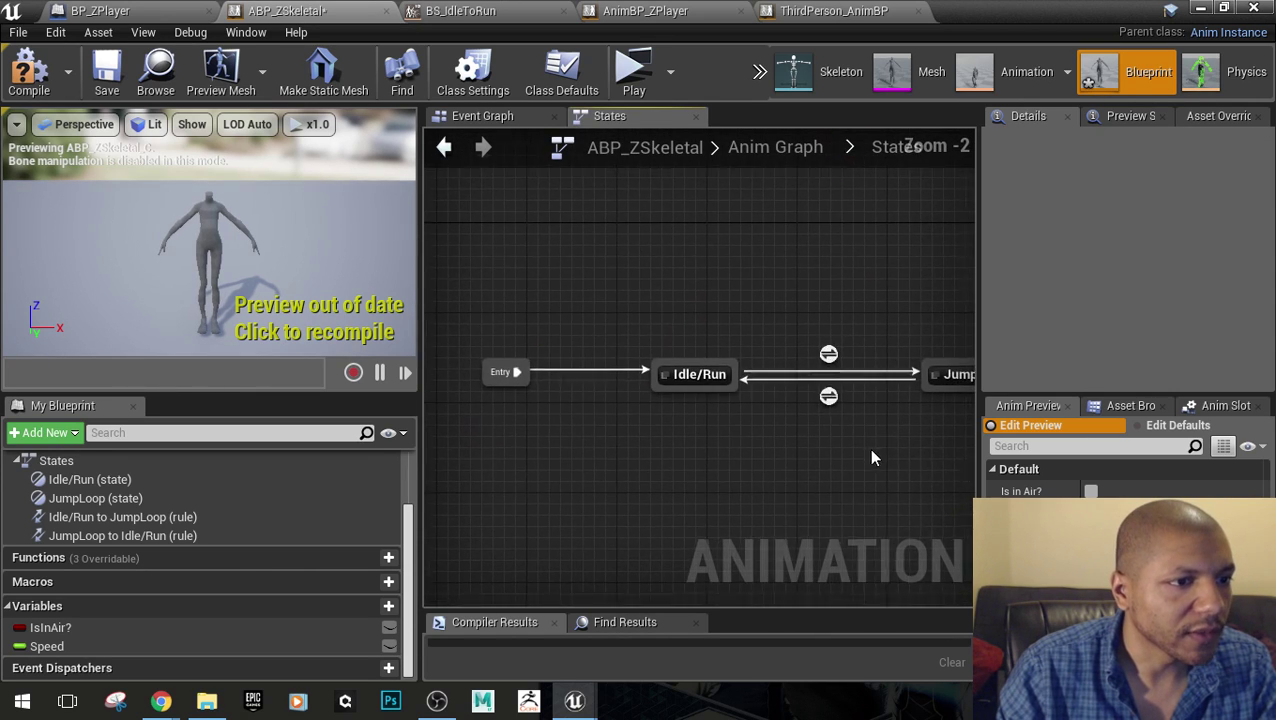
Open the JumpLoop state and inspect the settings of its Play ThirdPersonJump_Loop node
right_drag(872, 455, 700, 462)
double_click(822, 377)
right_drag(591, 325, 706, 390)
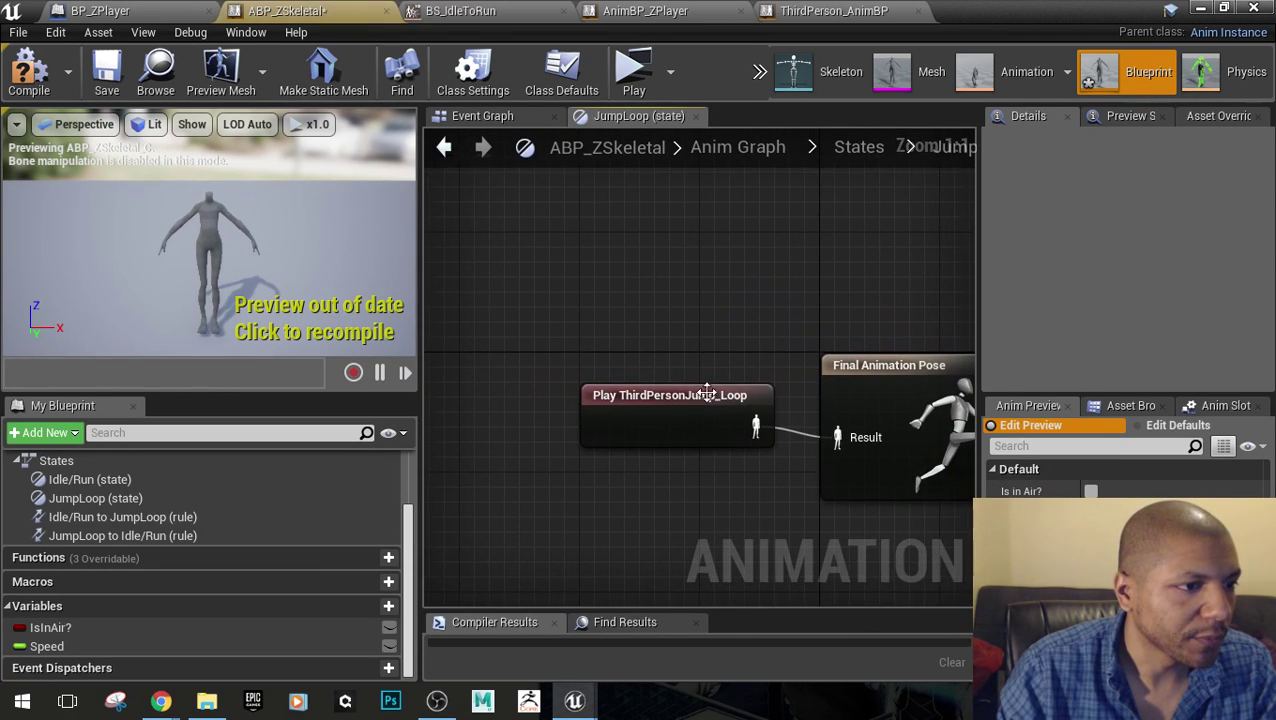
drag(603, 420, 558, 423)
right_drag(673, 487, 651, 427)
drag(614, 383, 632, 398)
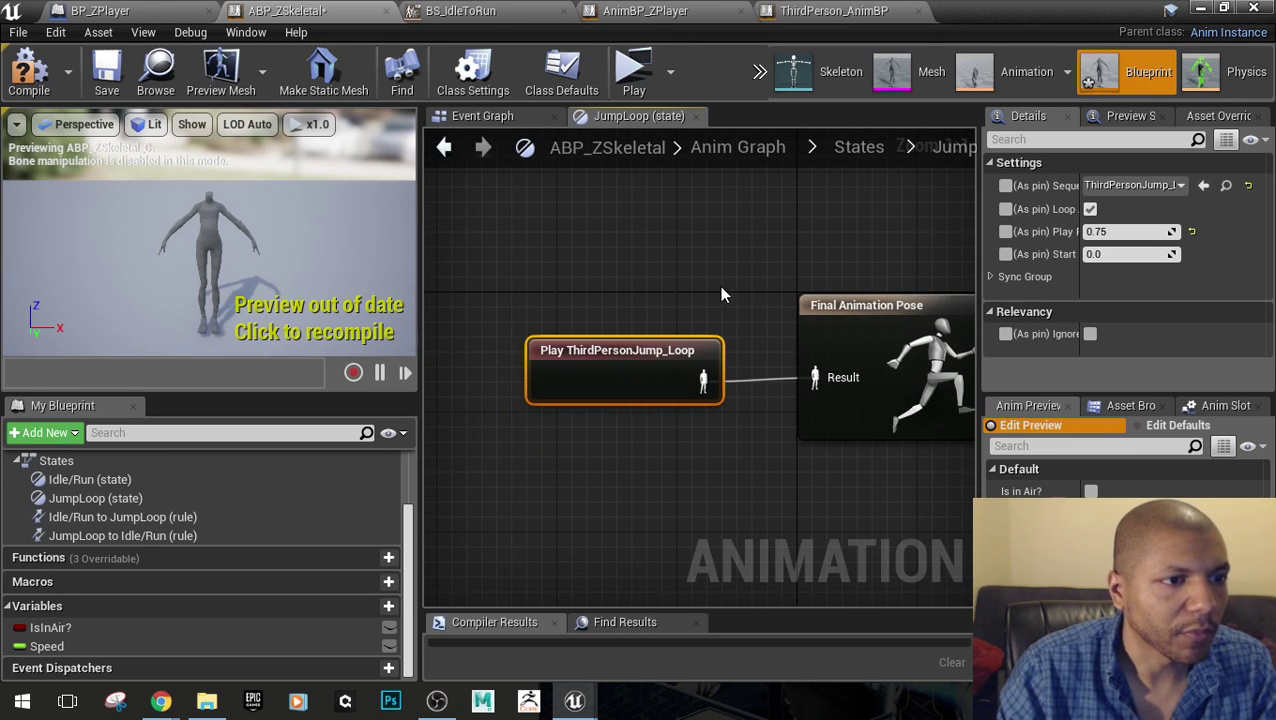
Uncover the main editor window and duplicate the Zombie_Walk_rig_Walk_blocking animation sequence in the Character folder
drag(1017, 8, 751, 467)
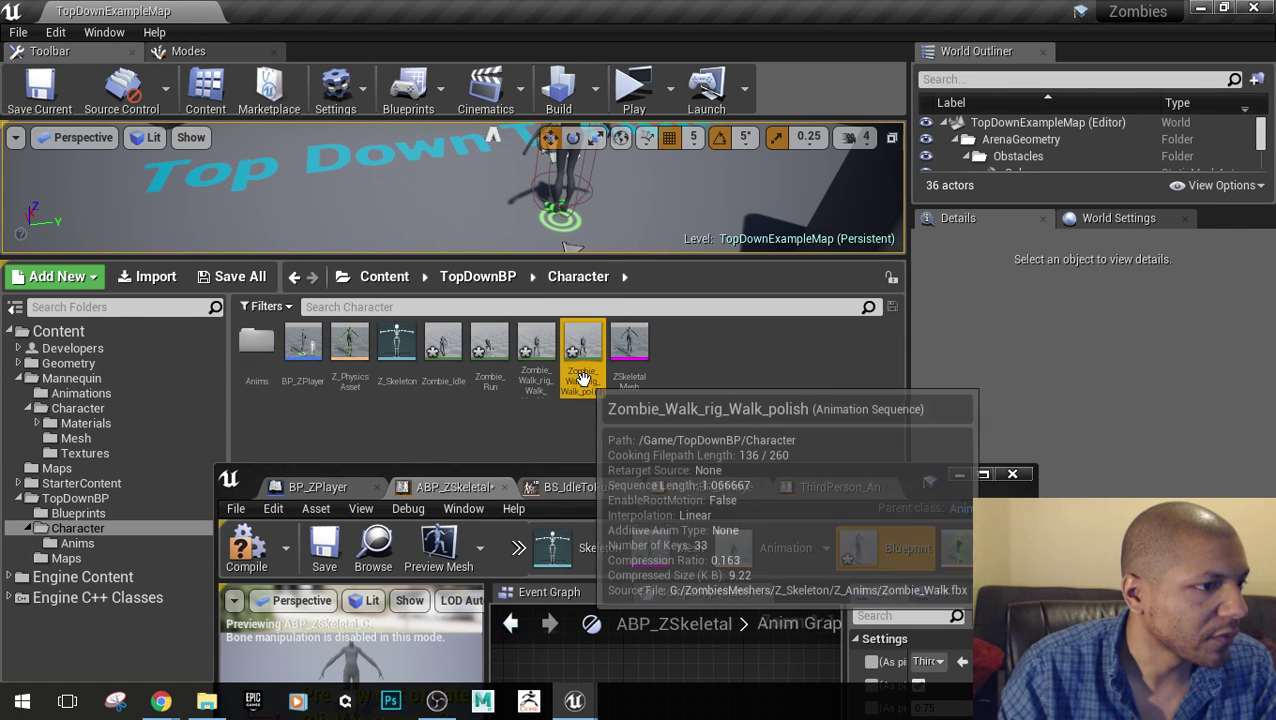
click(536, 350)
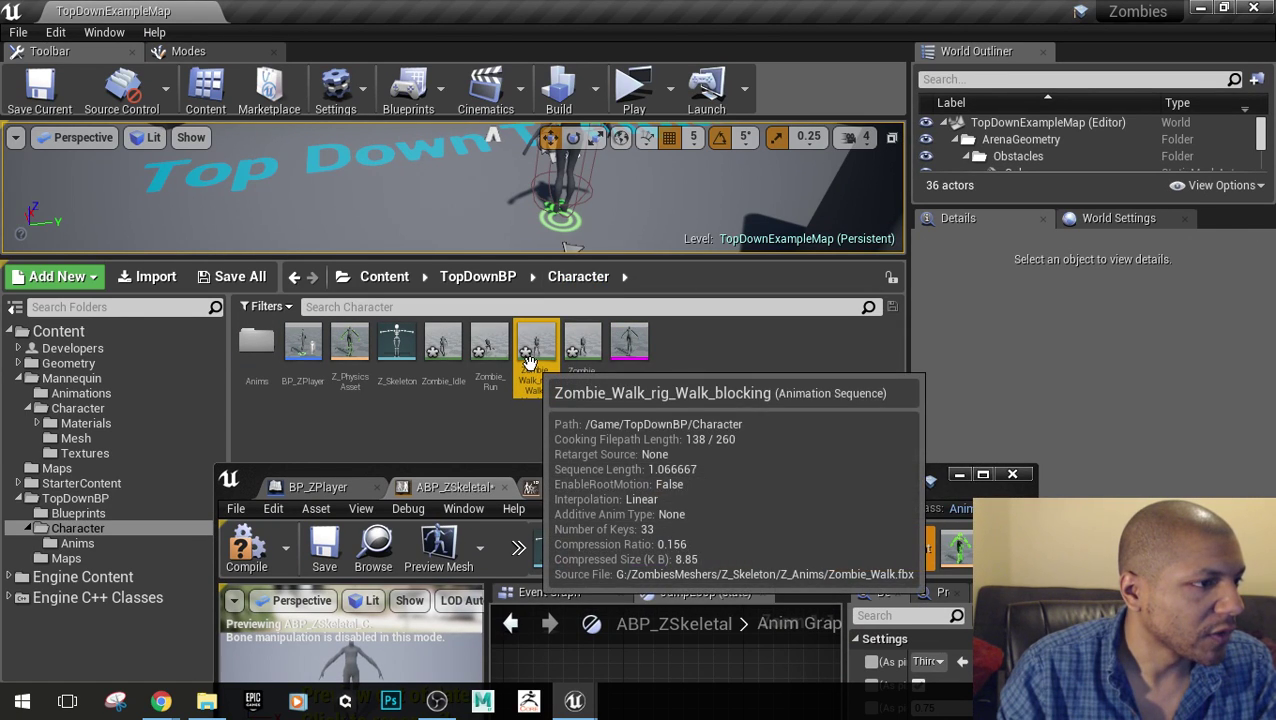
key(F2)
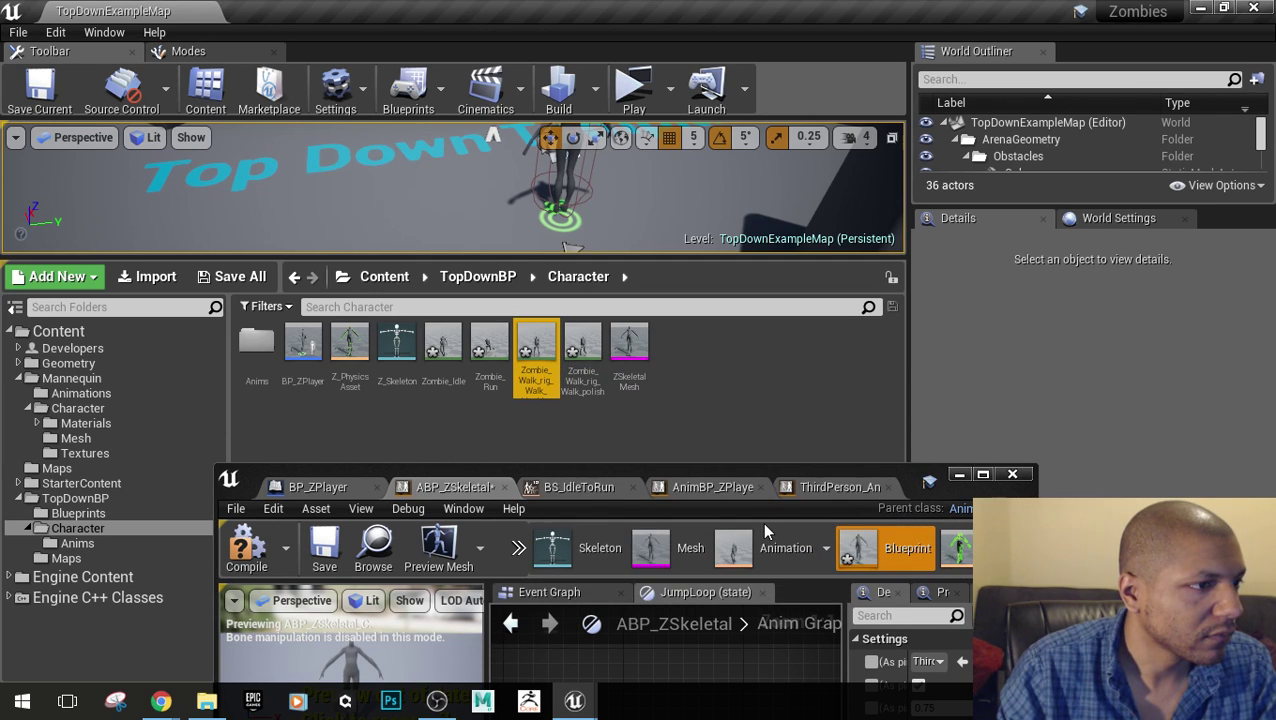
right_click(537, 350)
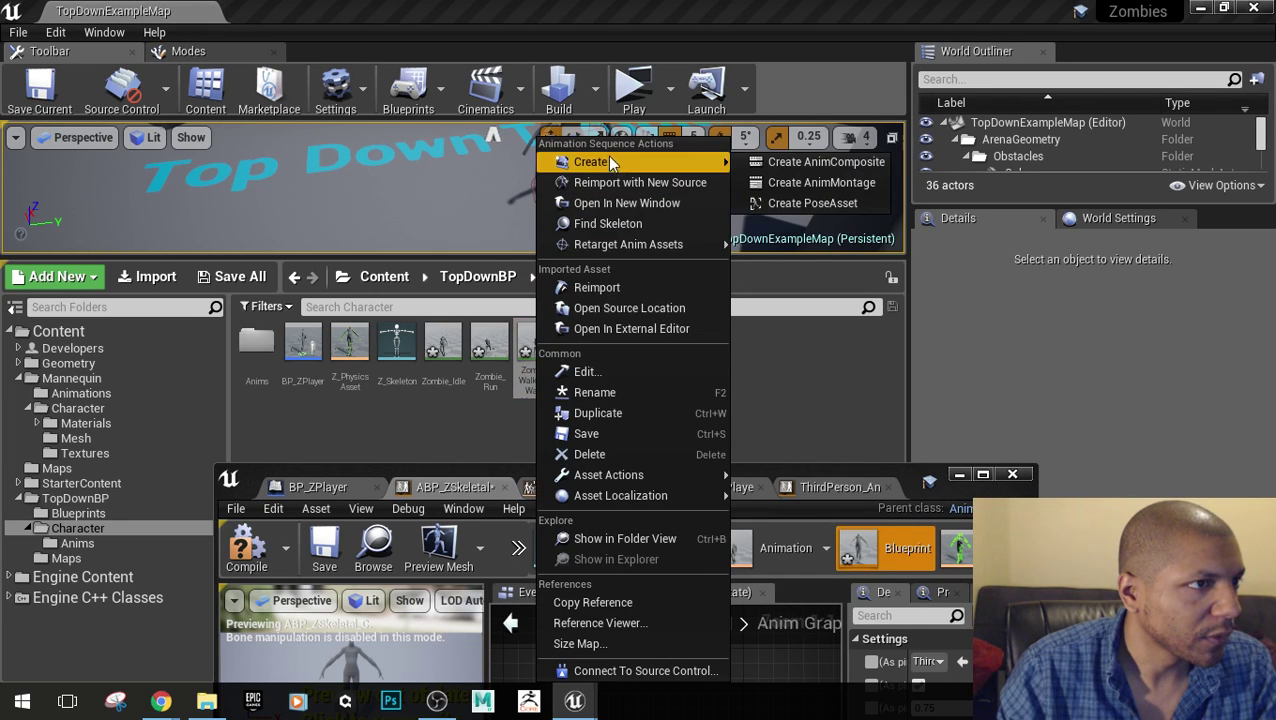
mouse_move(602, 158)
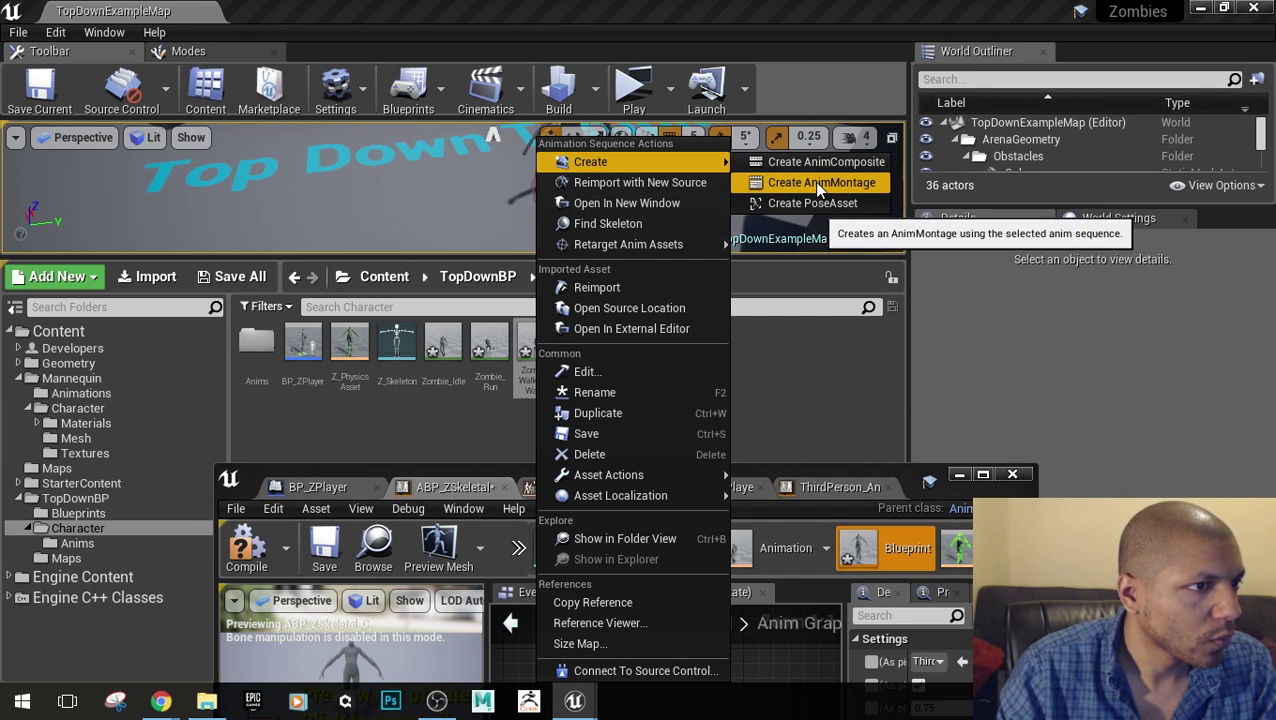
click(795, 446)
click(532, 358)
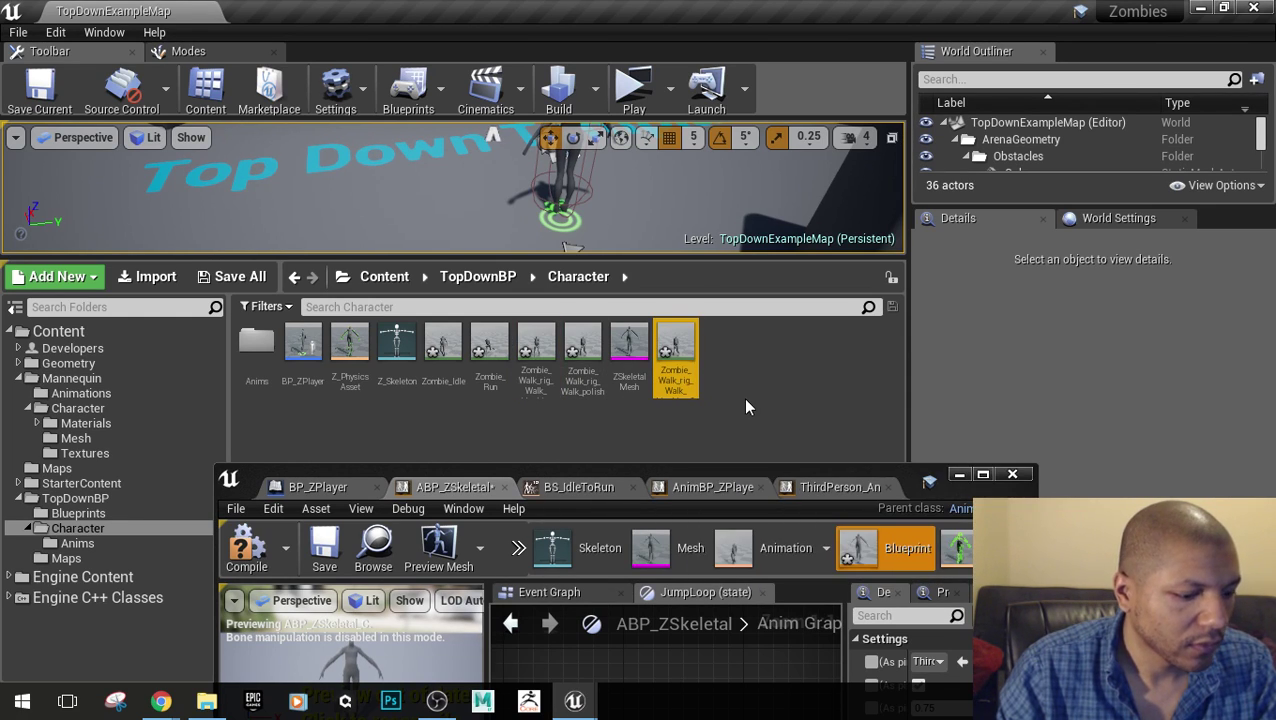
Rename the duplicated walk animation as Testjumploop
key(F2)
key(BackSpace)
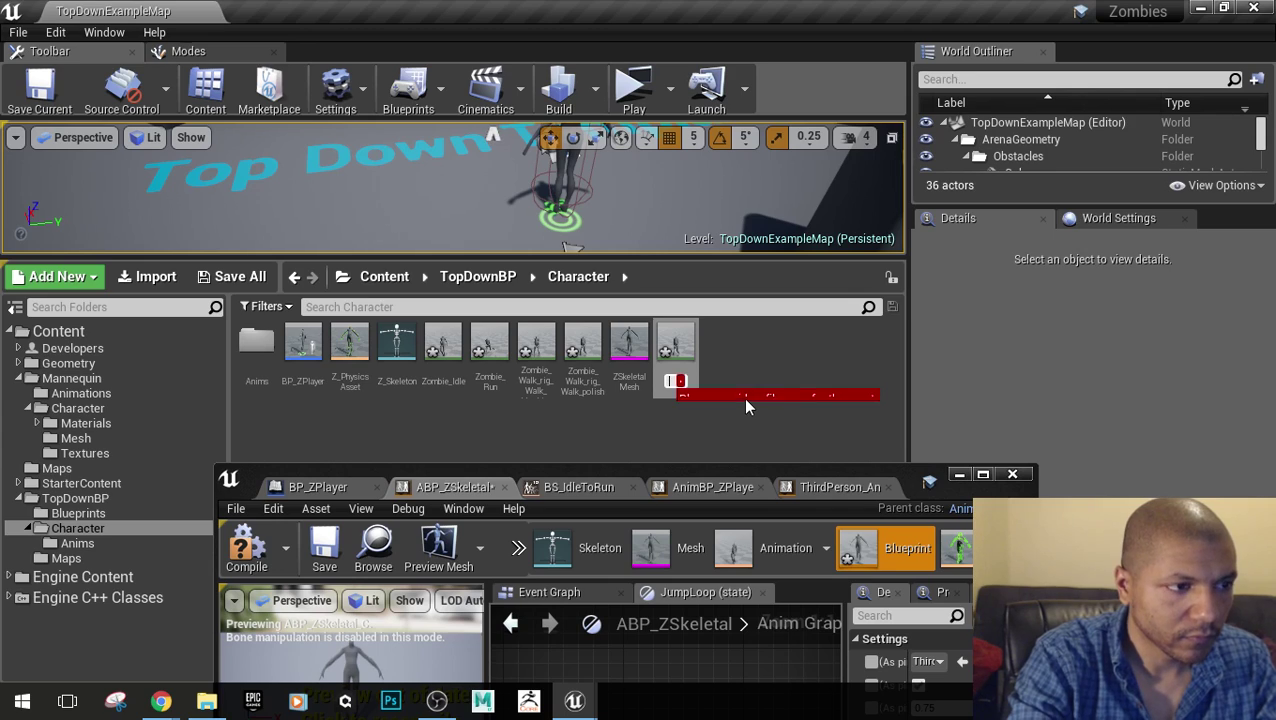
text(Jumploop)
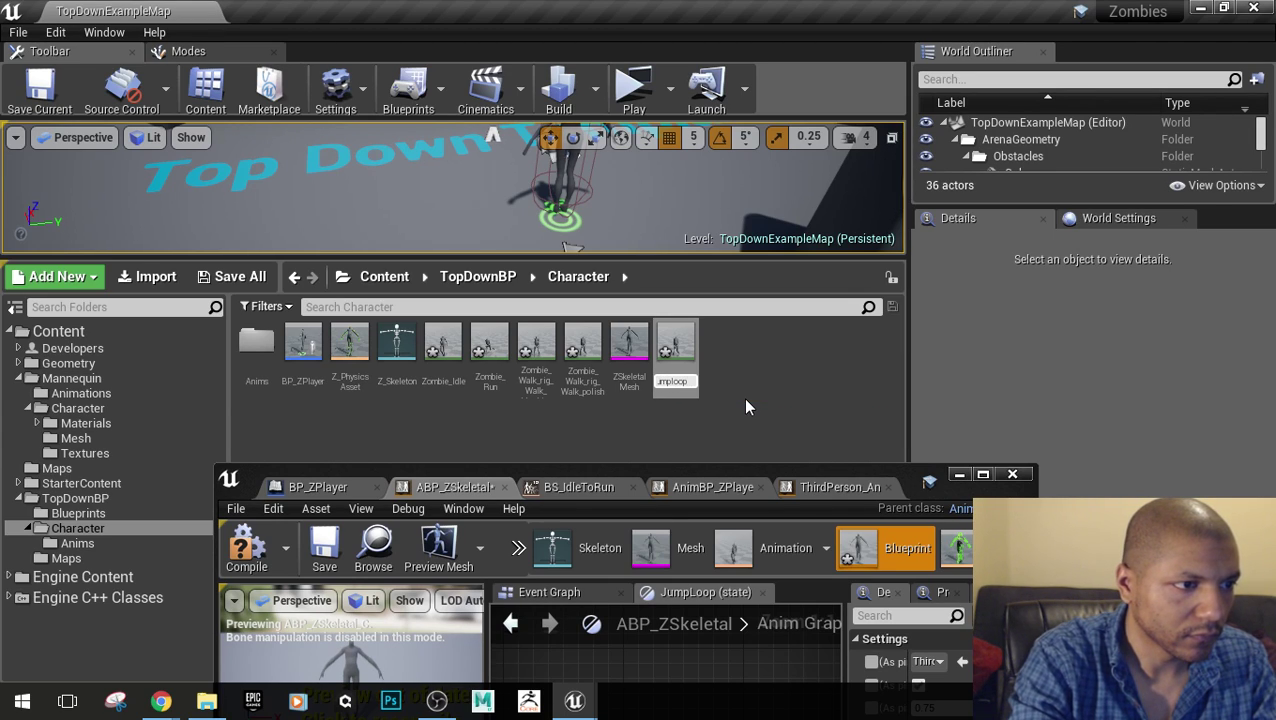
key(Home)
text(Test)
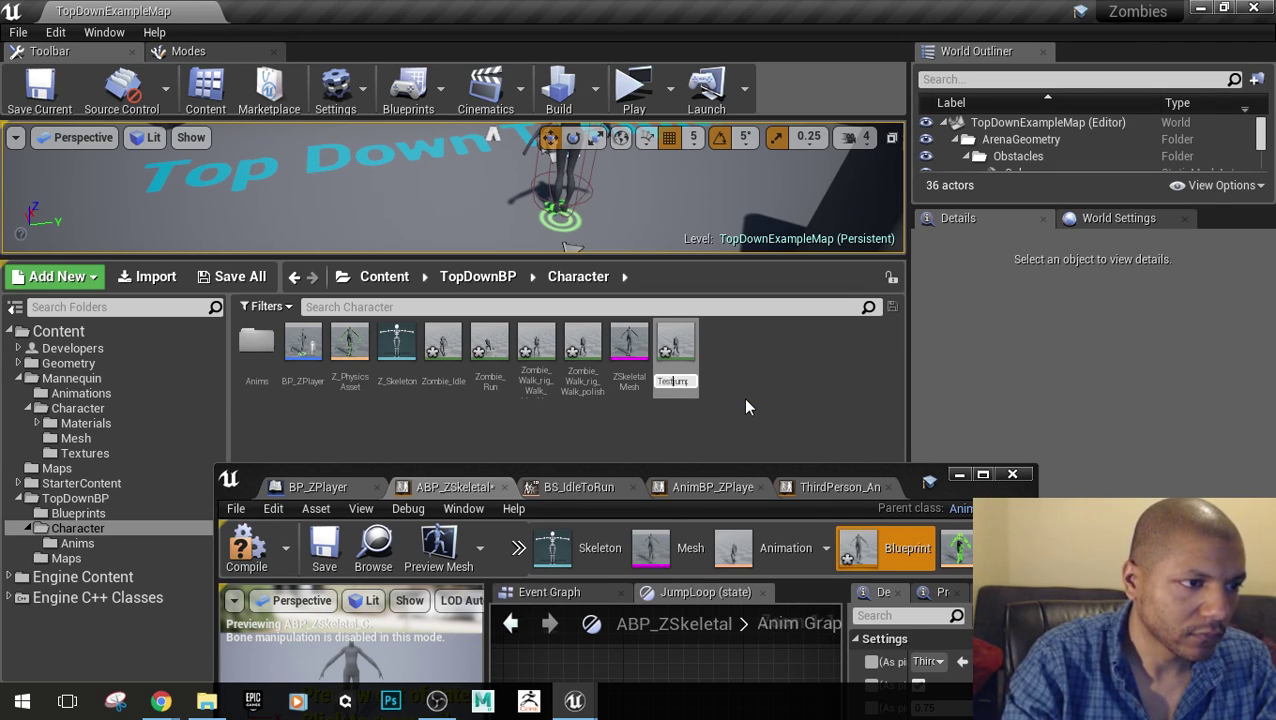
key(Return)
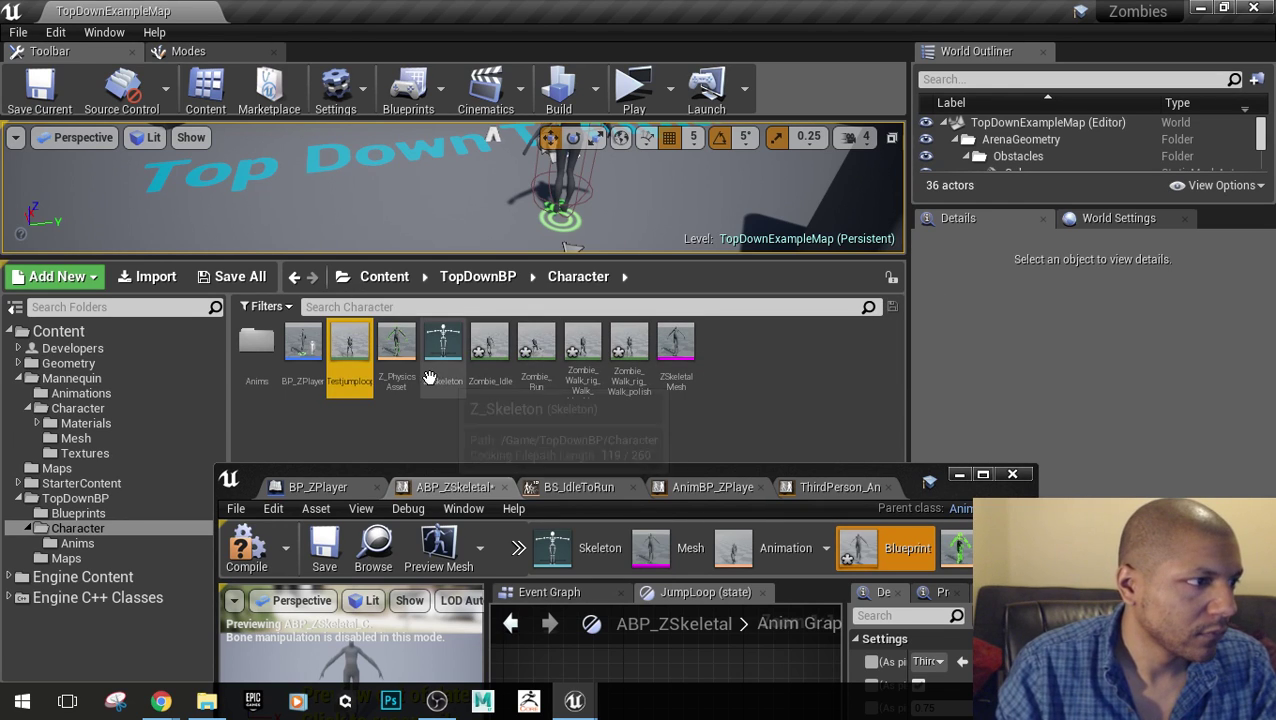
Open the Testjumploop animation in a maximized editor and set its Rate Scale to 3.0
double_click(332, 345)
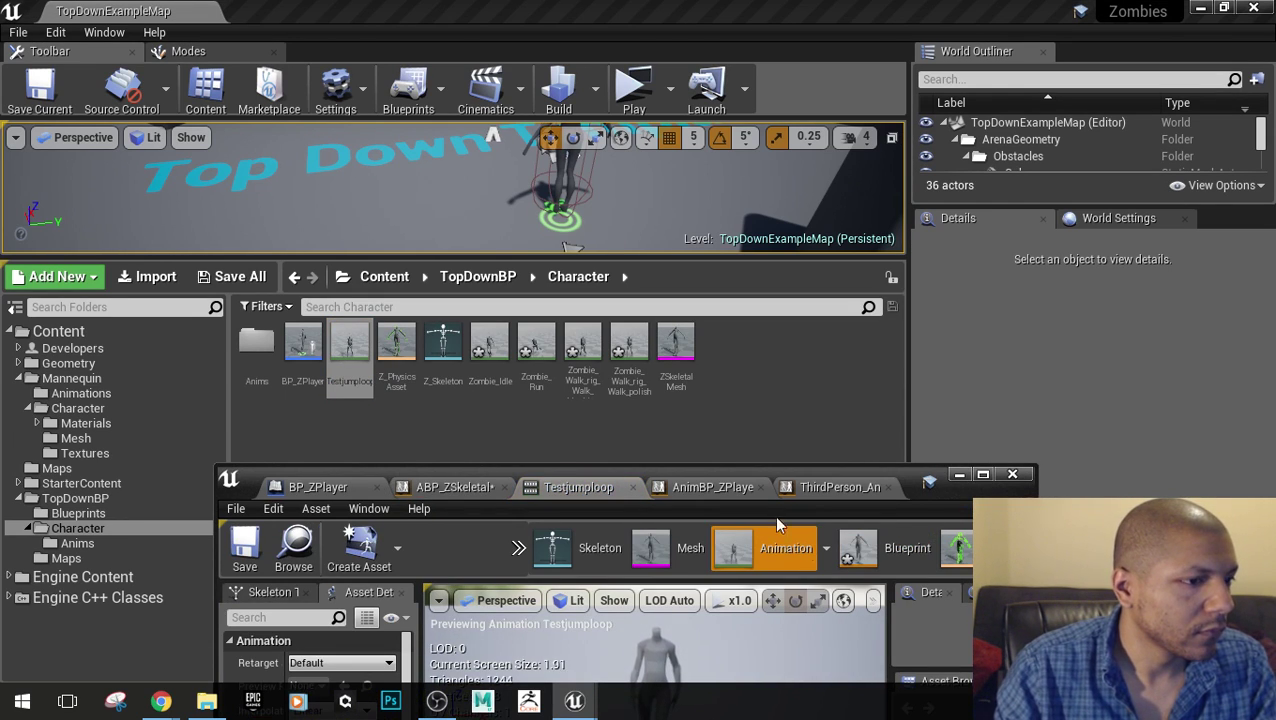
double_click(906, 475)
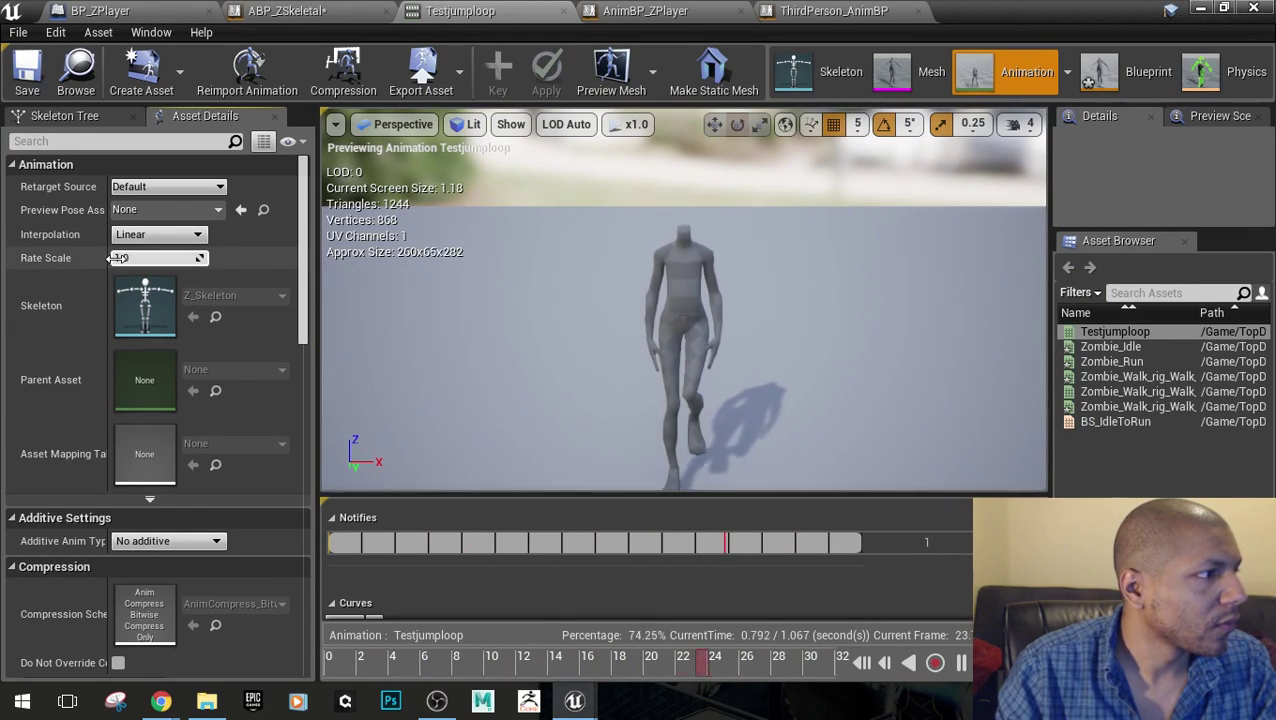
click(116, 258)
text(3)
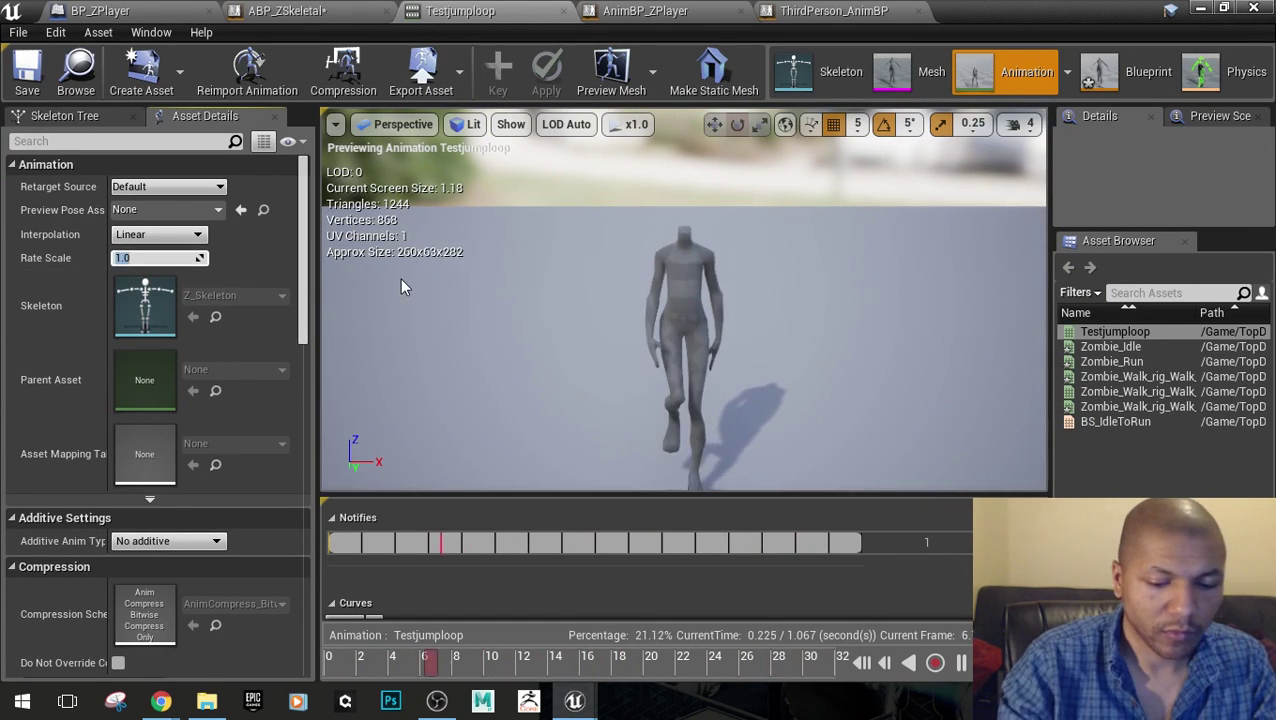
key(Return)
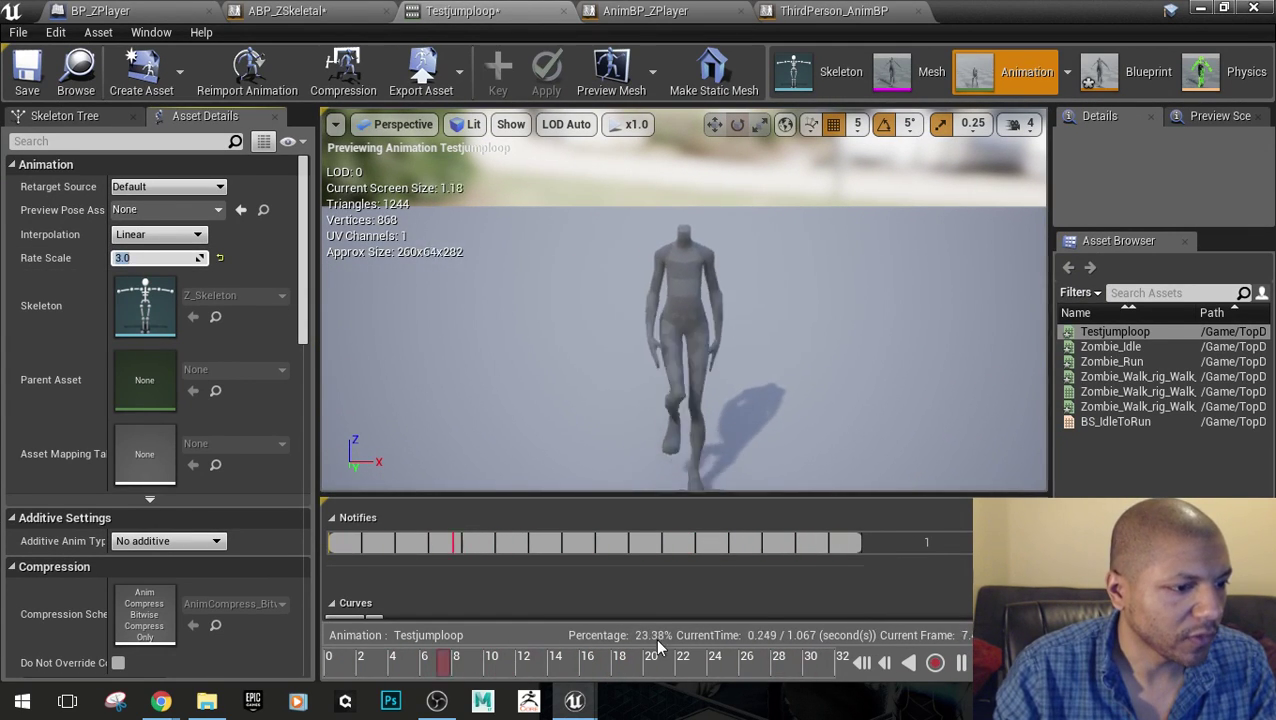
At frame 0, rotate the ORG-shoulder_R bone by about -45 degrees to lift the right arm outward
drag(552, 665, 291, 676)
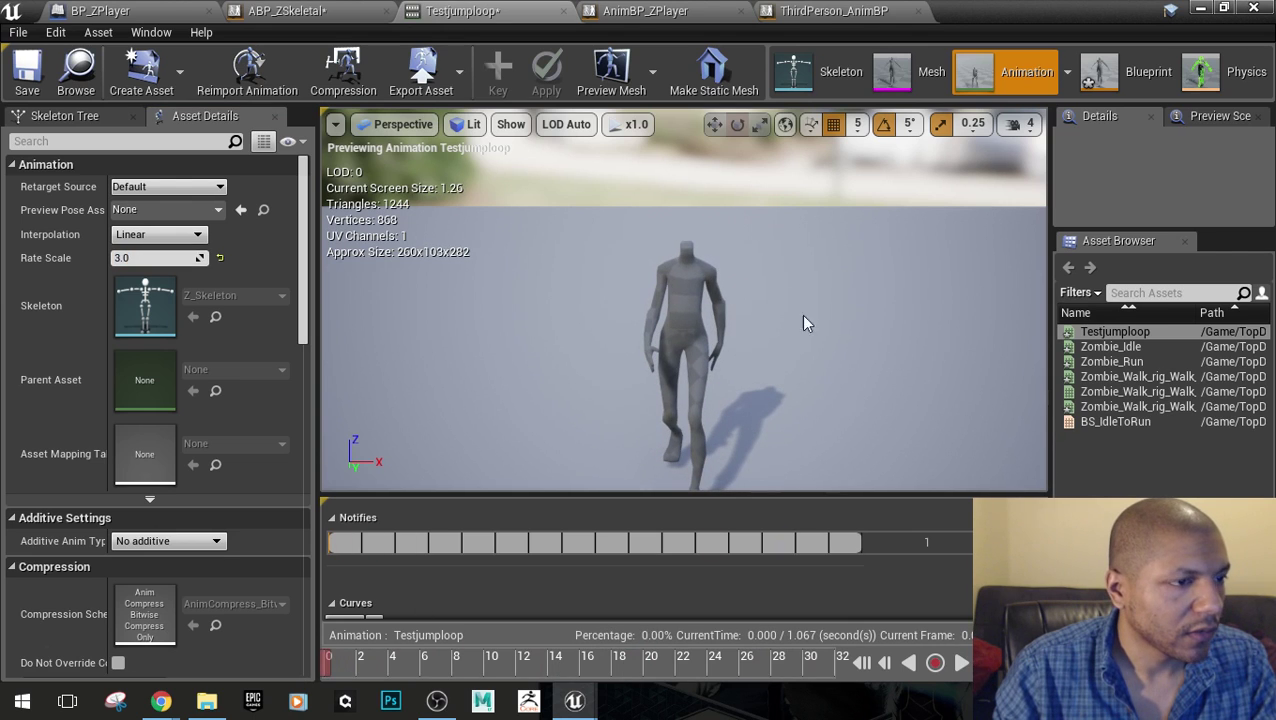
alt+drag(683, 300, 640, 250)
mouse_move(752, 270)
right_down()
mouse_move(700, 270)
mouse_move(752, 270)
right_up()
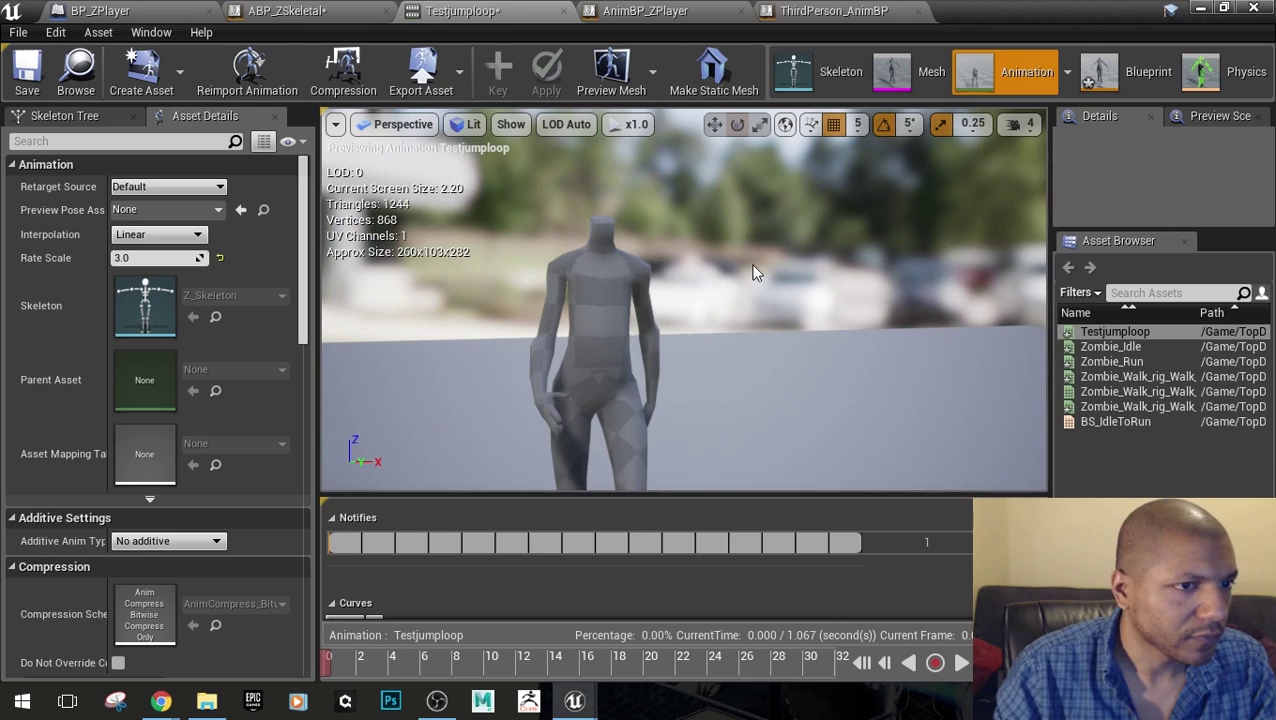
click(64, 115)
scroll(181, 362, down, 3)
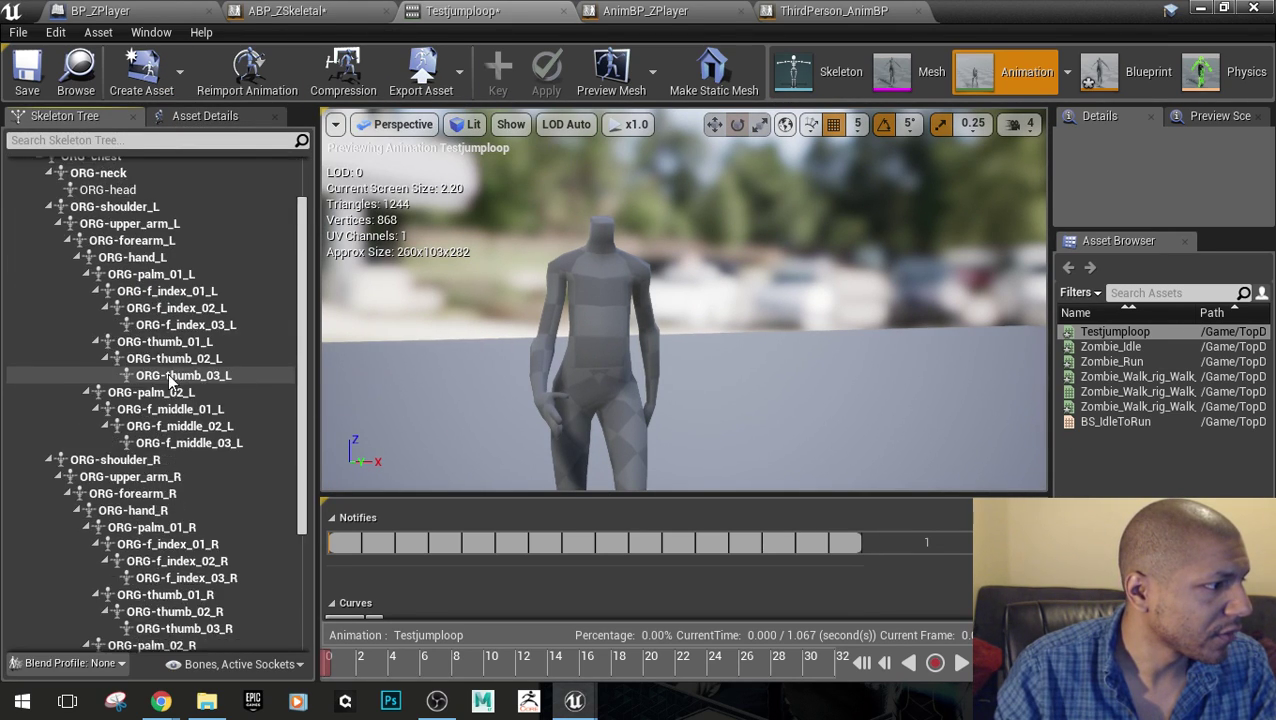
click(160, 370)
alt+drag(636, 319, 610, 319)
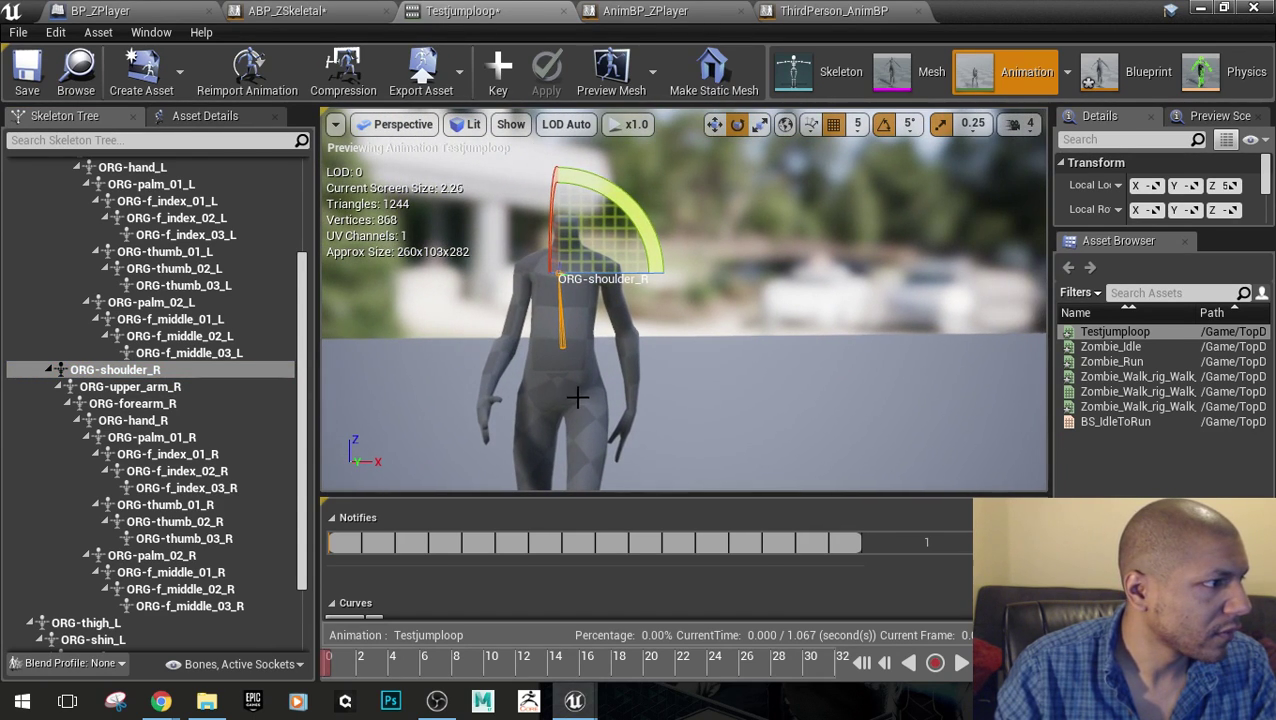
middle_drag(577, 397, 689, 423)
alt+drag(689, 423, 446, 254)
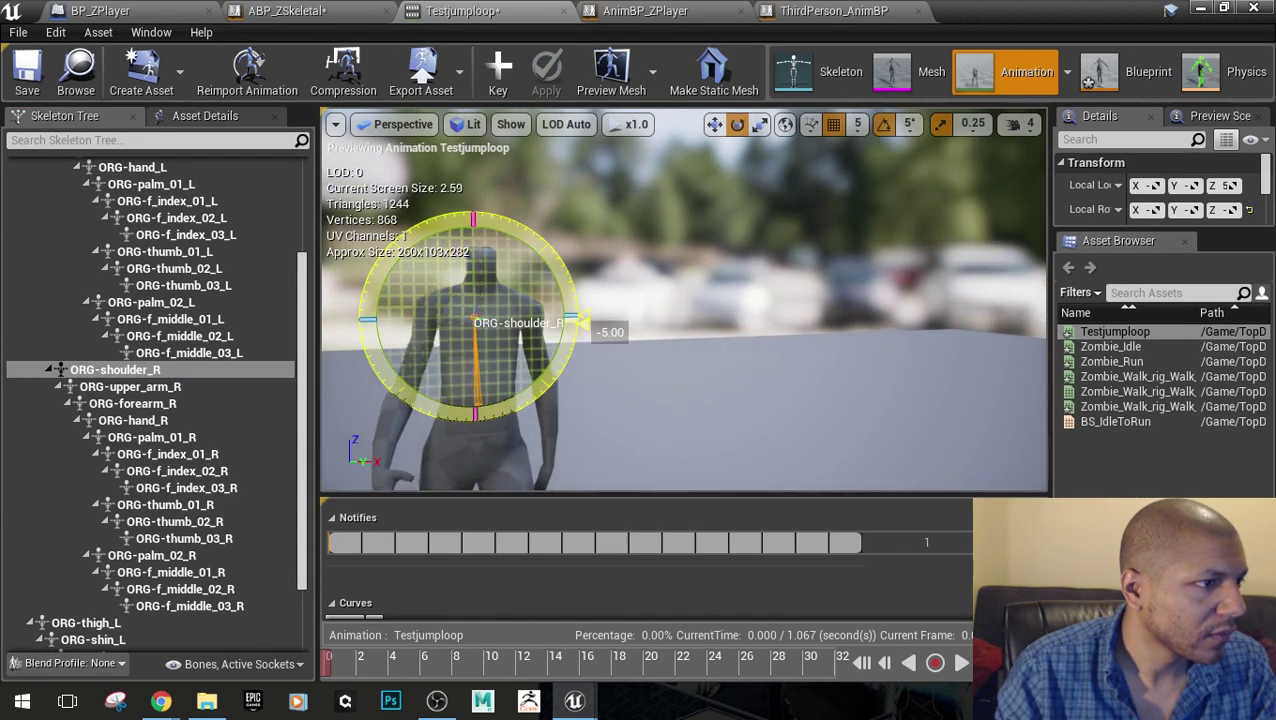
drag(583, 320, 561, 384)
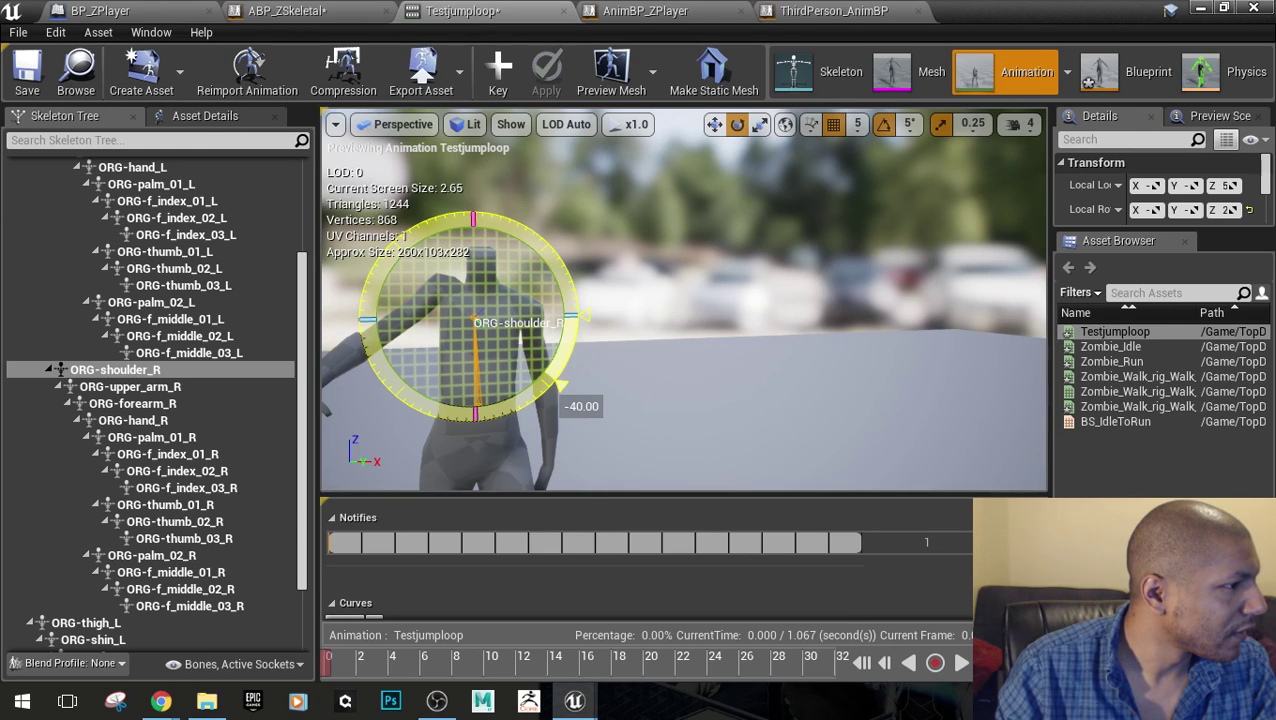
drag(561, 384, 555, 395)
Try raising the right arm above the head by rotating ORG-shoulder_R further, and undo that extra rotation
middle_drag(920, 400, 641, 468)
drag(552, 288, 618, 252)
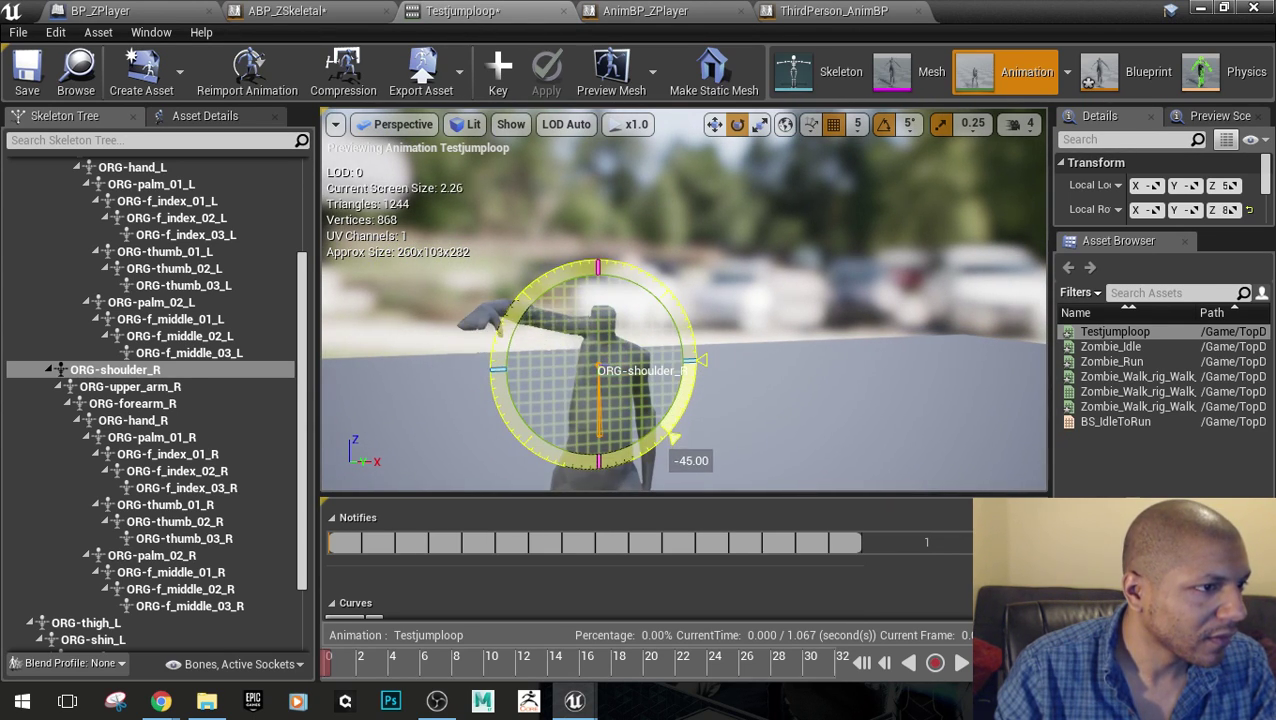
drag(690, 460, 720, 321)
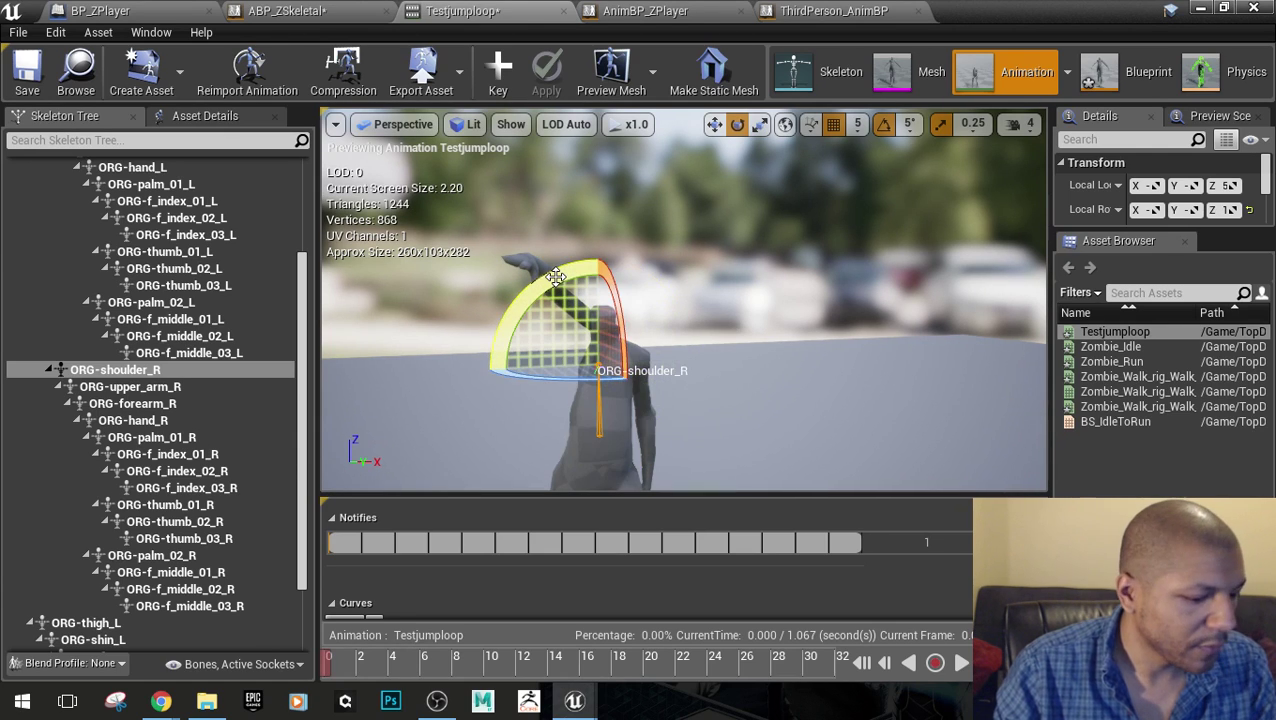
key(ctrl+z)
Rotate the ORG-upper_arm_R bone until the right arm points upward, and key the pose at frame 0
drag(757, 360, 700, 385)
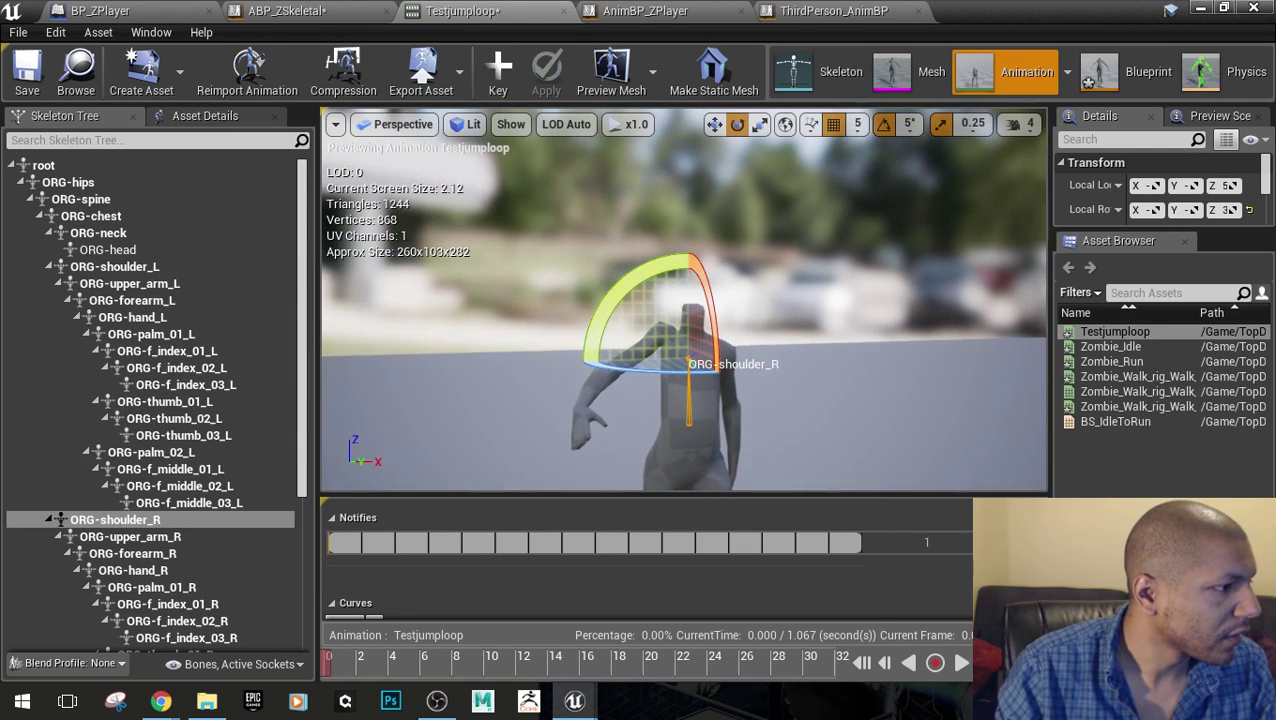
click(188, 537)
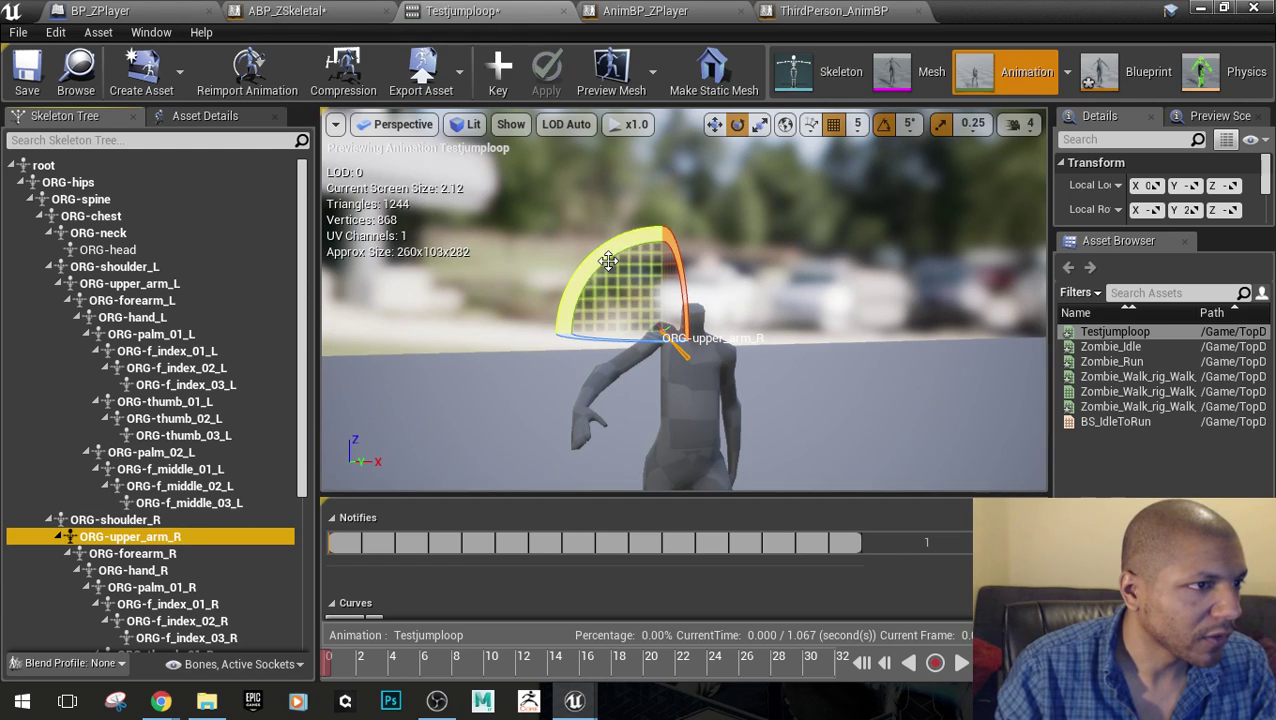
drag(608, 262, 660, 455)
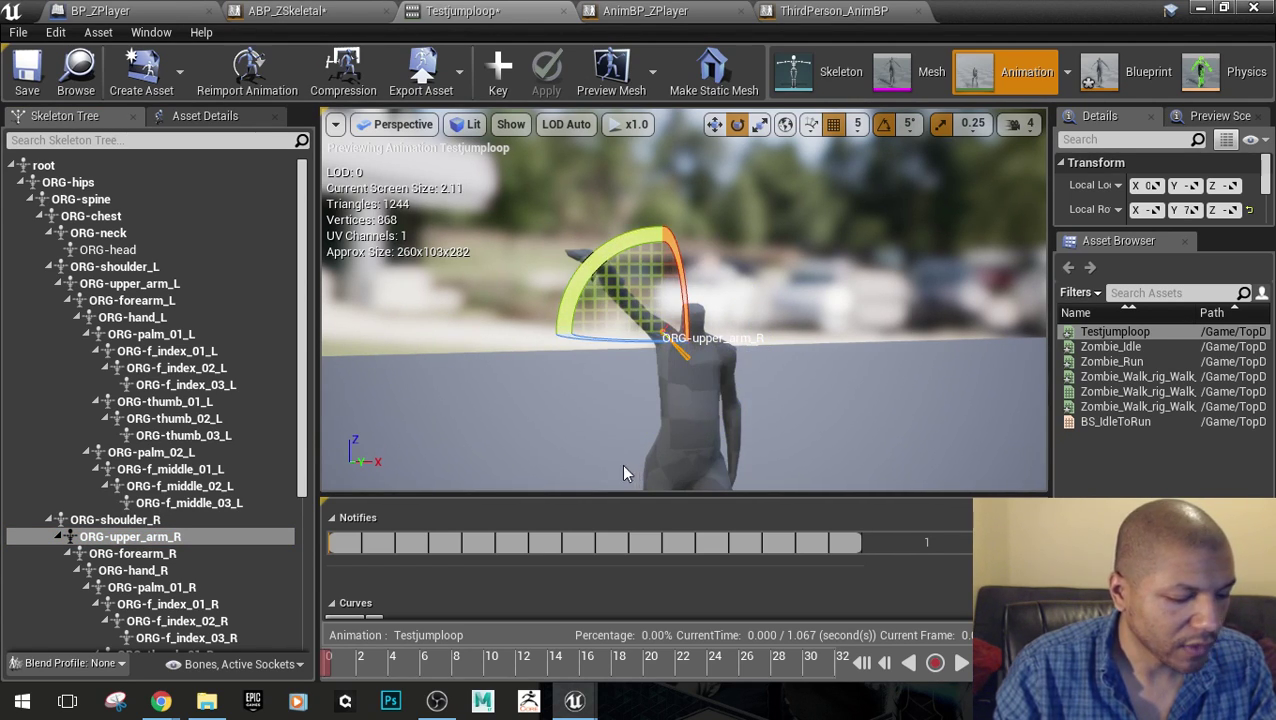
click(500, 75)
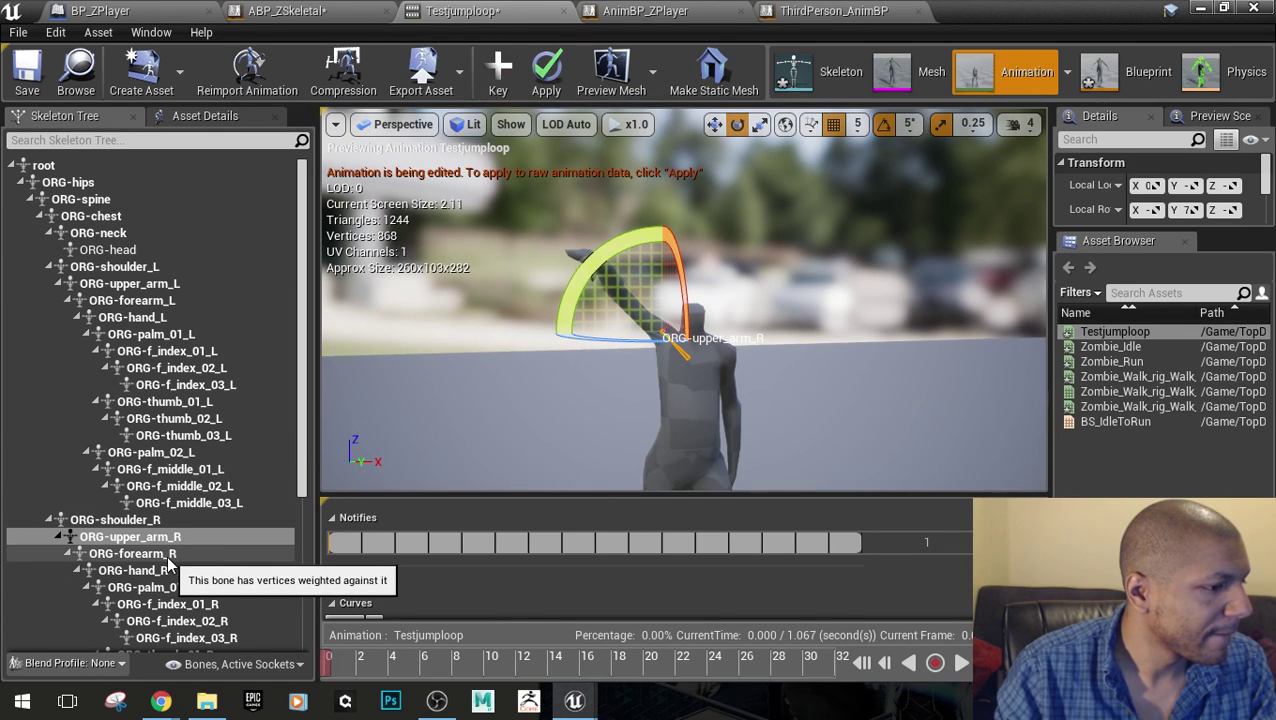
At frame 22, rotate ORG-upper_arm_R so the right arm hangs lower and outward, and key the pose
drag(333, 678, 686, 678)
drag(646, 312, 588, 330)
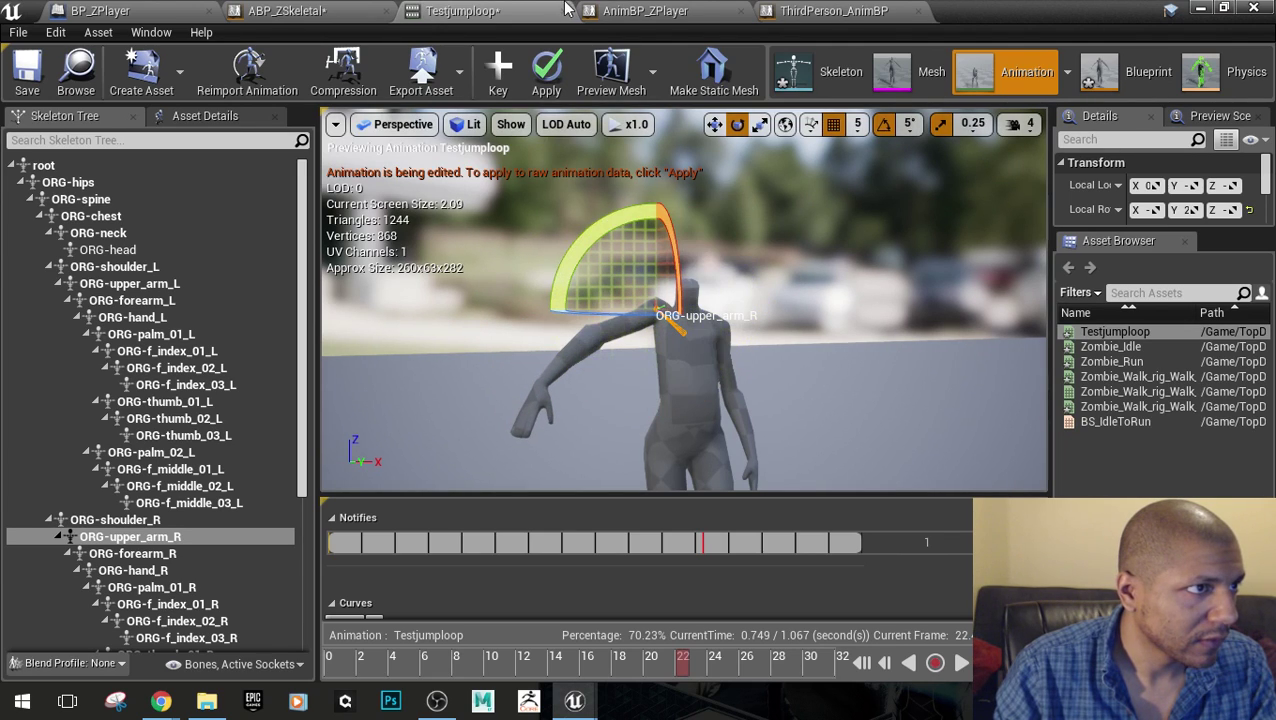
click(500, 80)
At the animation's last frame, rotate ORG-upper_arm_R to stretch the right arm out sideways and key the pose
drag(684, 670, 843, 668)
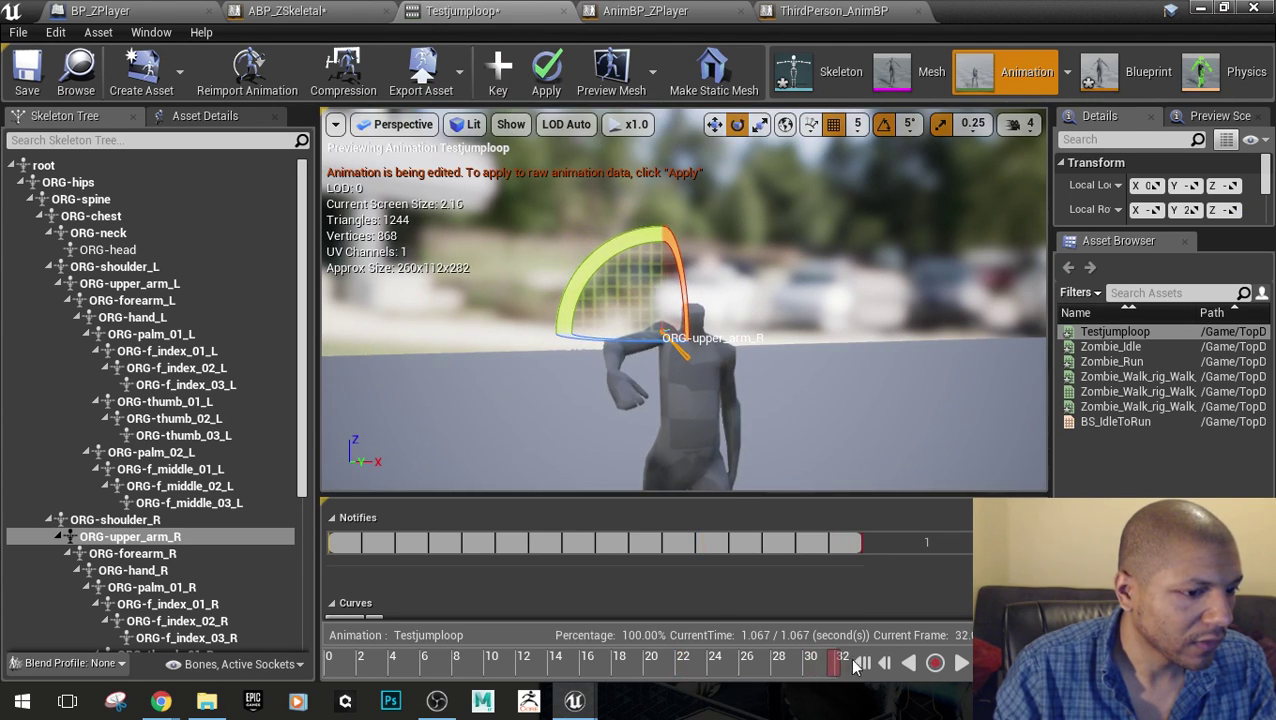
drag(598, 250, 648, 229)
drag(755, 386, 577, 262)
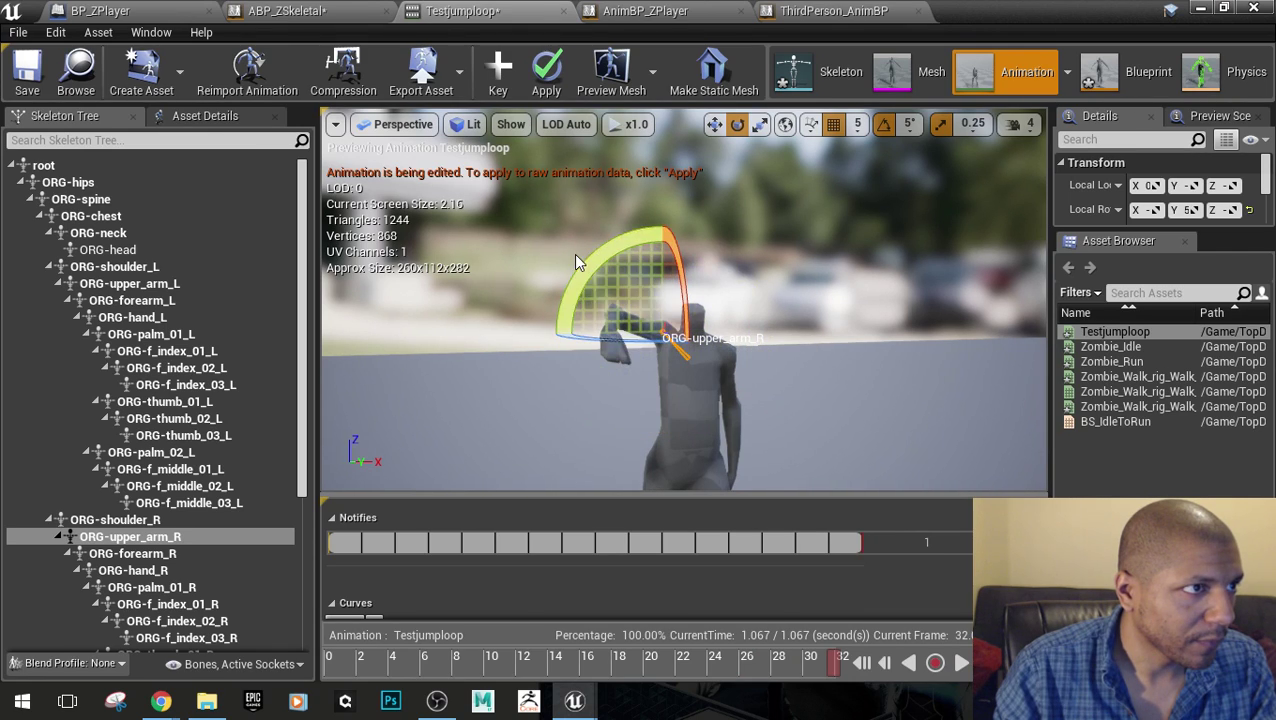
drag(649, 340, 738, 46)
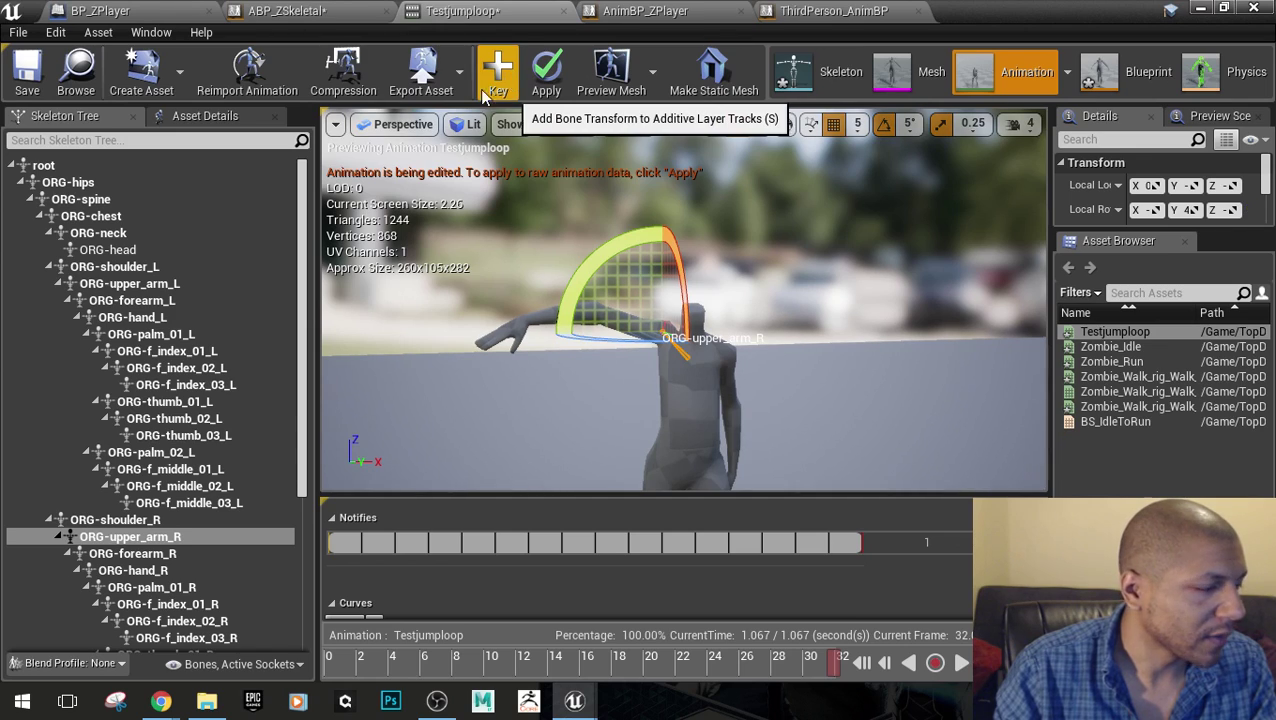
At frame 0, rotate the ORG-upper_arm_L bone so the left arm stretches out sideways, and key the pose
drag(832, 668, 191, 675)
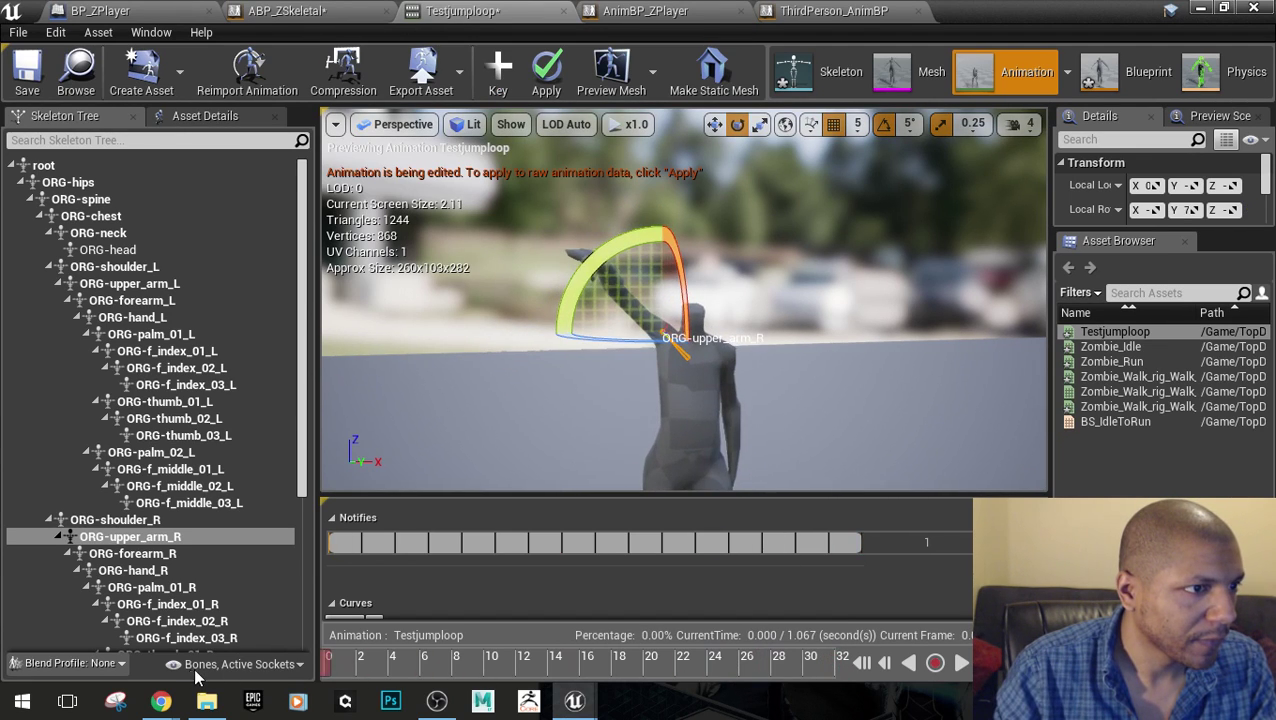
scroll(198, 510, down, 5)
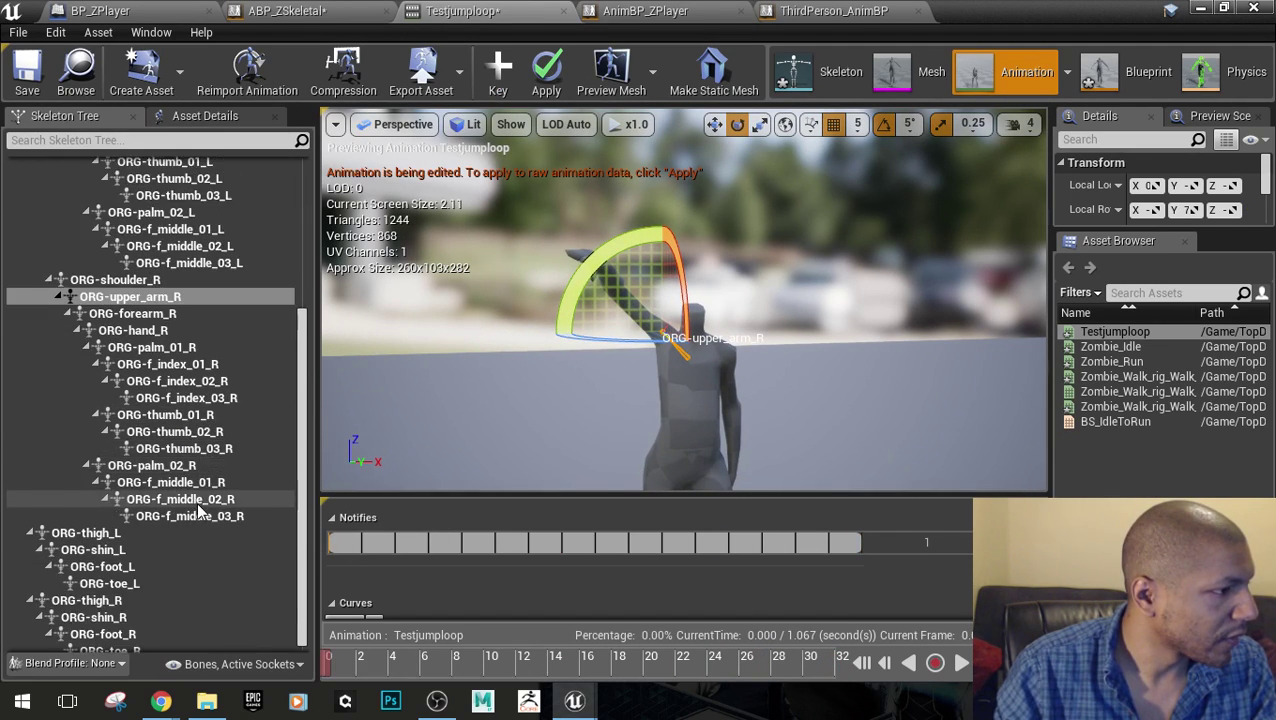
scroll(166, 545, up, 5)
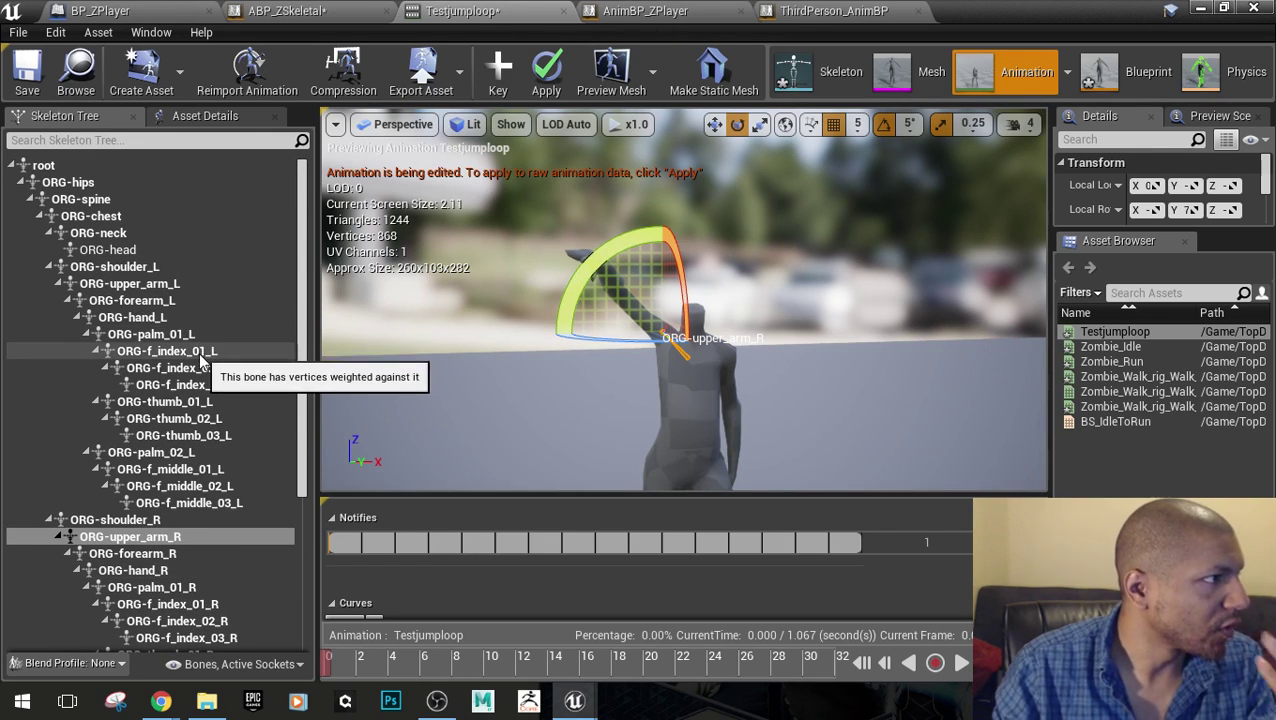
scroll(195, 342, down, 1)
scroll(195, 342, down, 5)
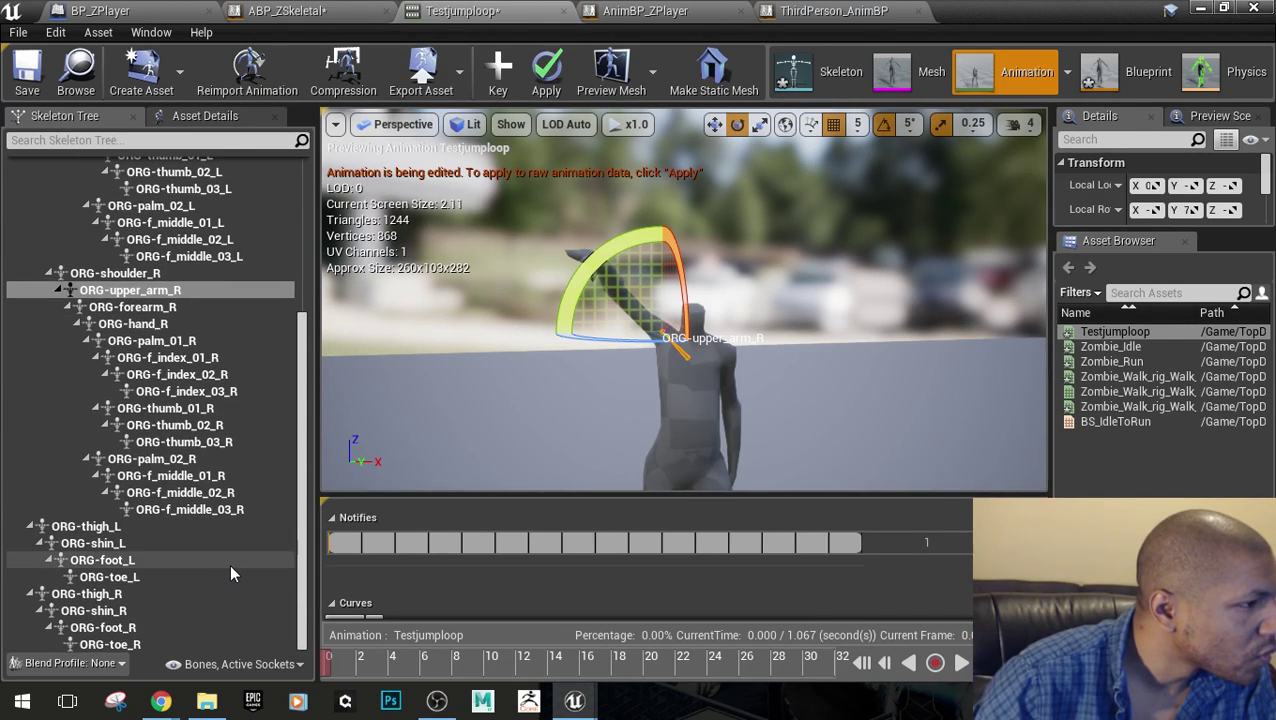
scroll(229, 571, up, 5)
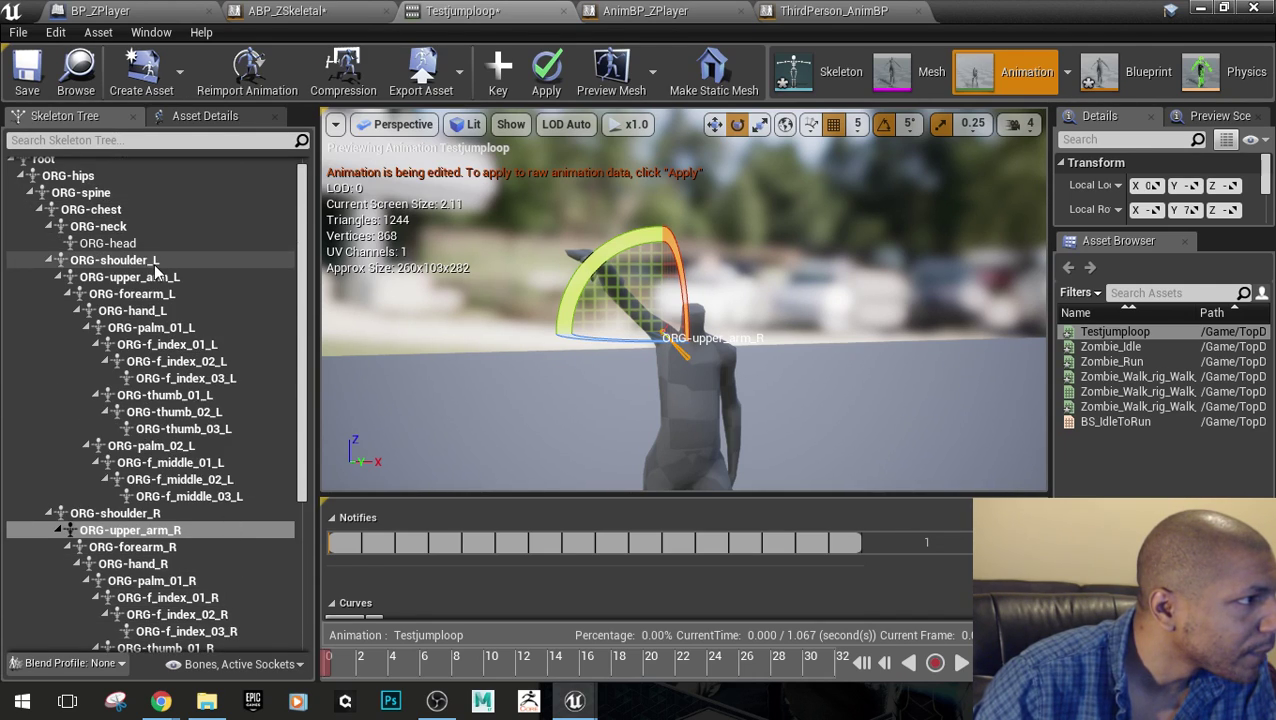
click(130, 277)
right_drag(816, 416, 782, 416)
drag(540, 242, 508, 268)
drag(697, 287, 622, 218)
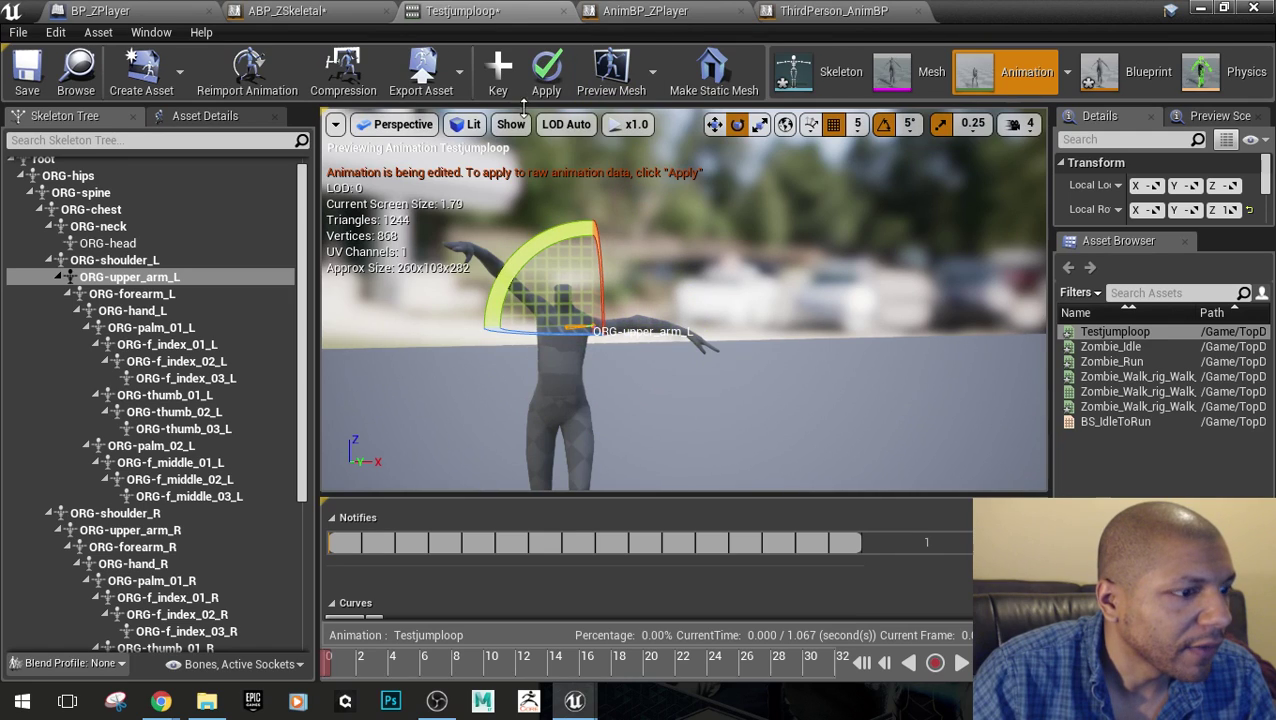
click(496, 84)
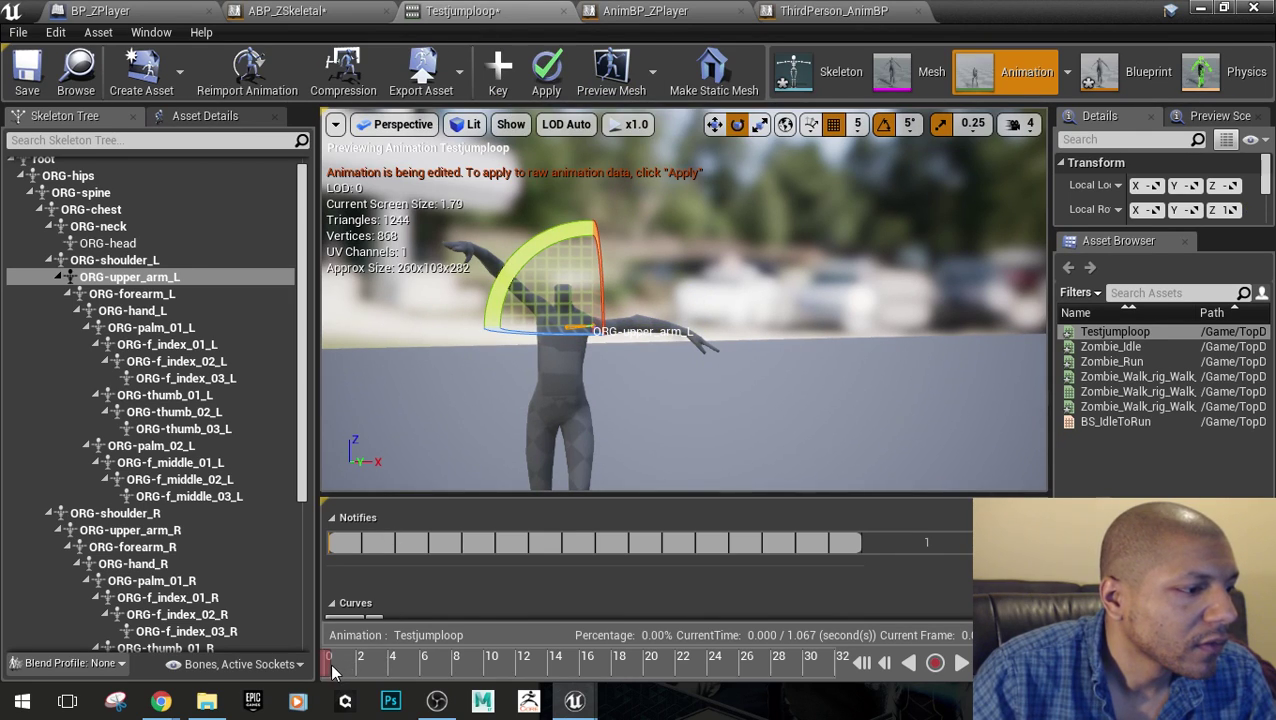
At frame 16, rotate ORG-upper_arm_L to raise the left arm slightly above shoulder height, and key the pose
drag(335, 672, 588, 674)
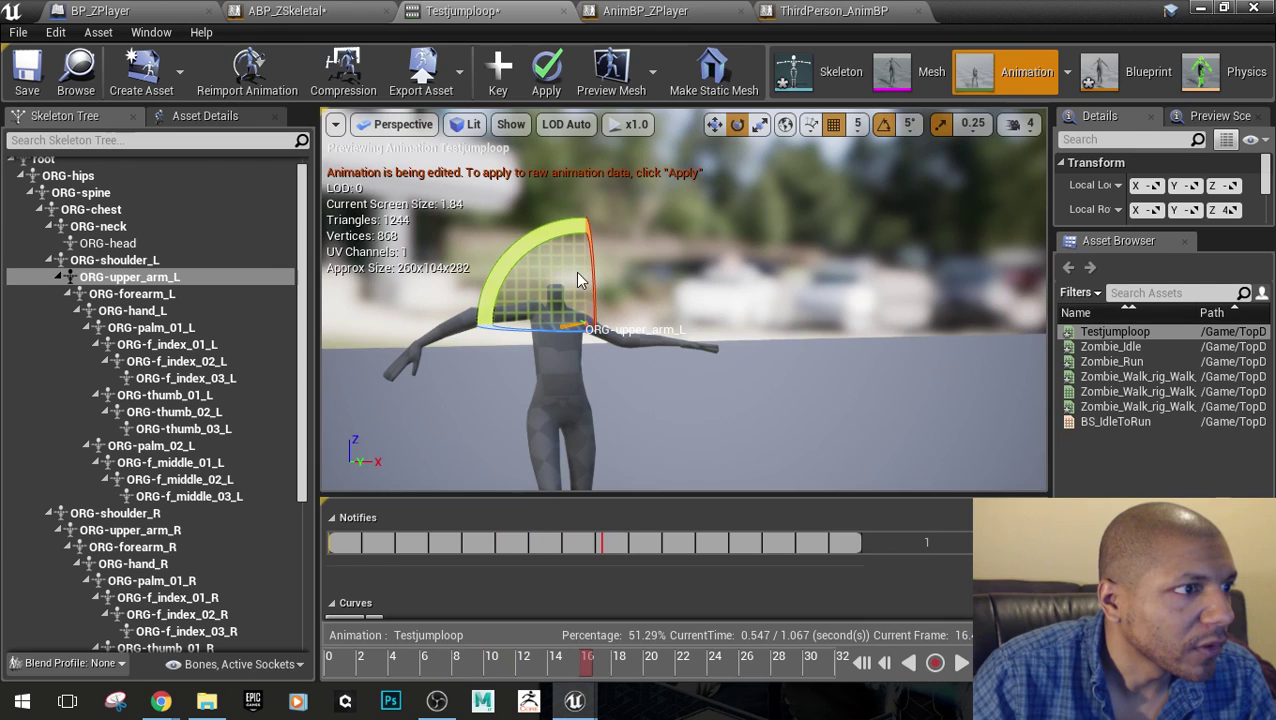
drag(578, 280, 584, 276)
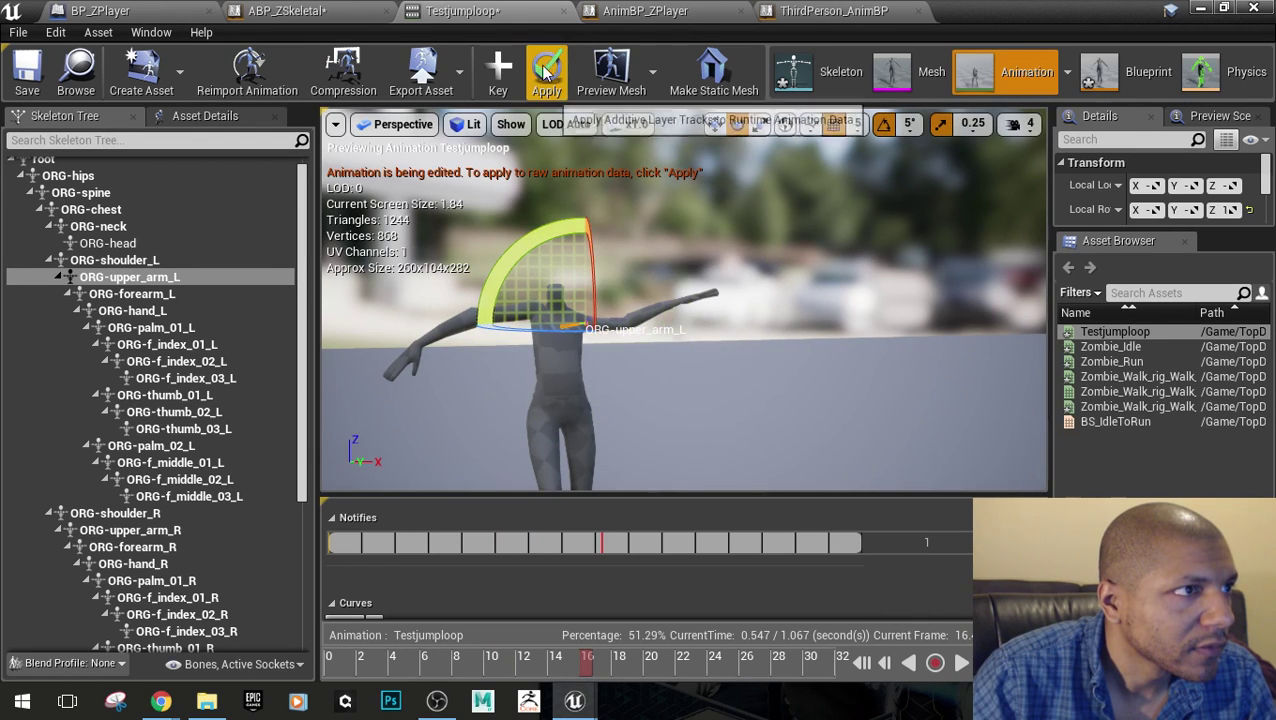
click(499, 85)
At the last frame, angle the left arm downward with ORG-upper_arm_L, apply the keyed edits to the animation, and play it
drag(591, 664, 896, 650)
drag(530, 243, 556, 230)
drag(700, 338, 700, 338)
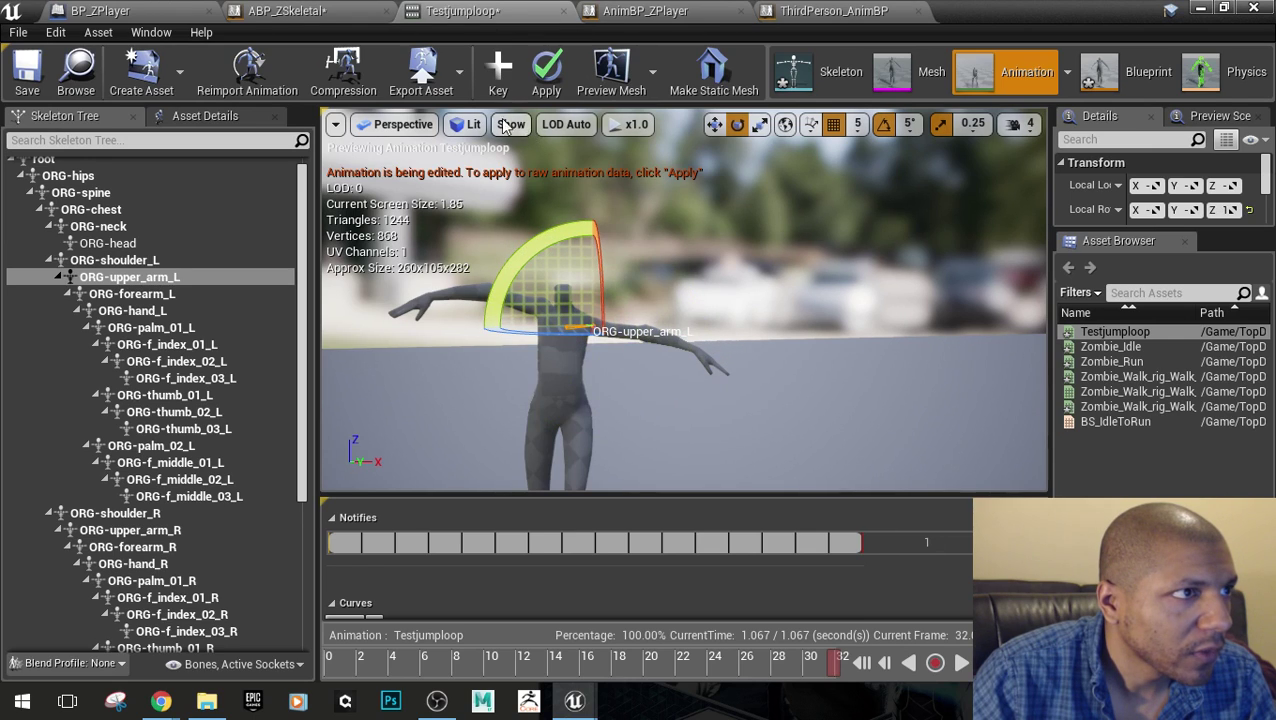
click(546, 72)
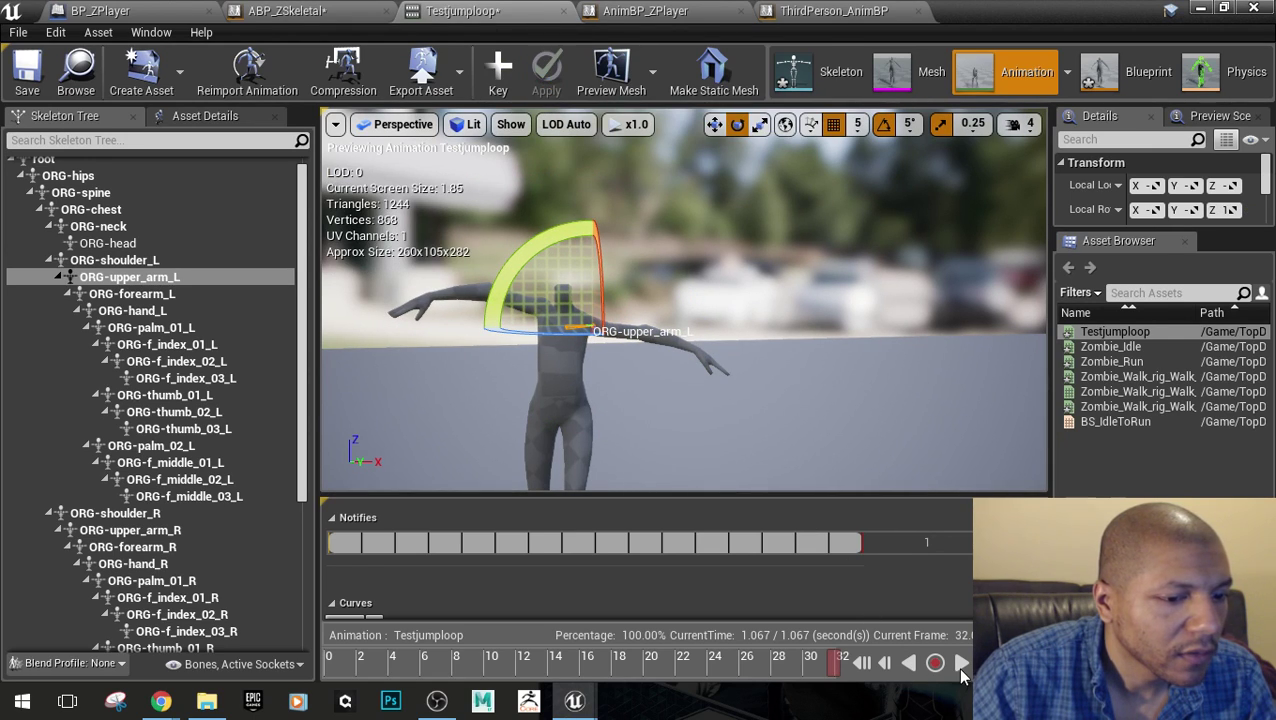
click(960, 668)
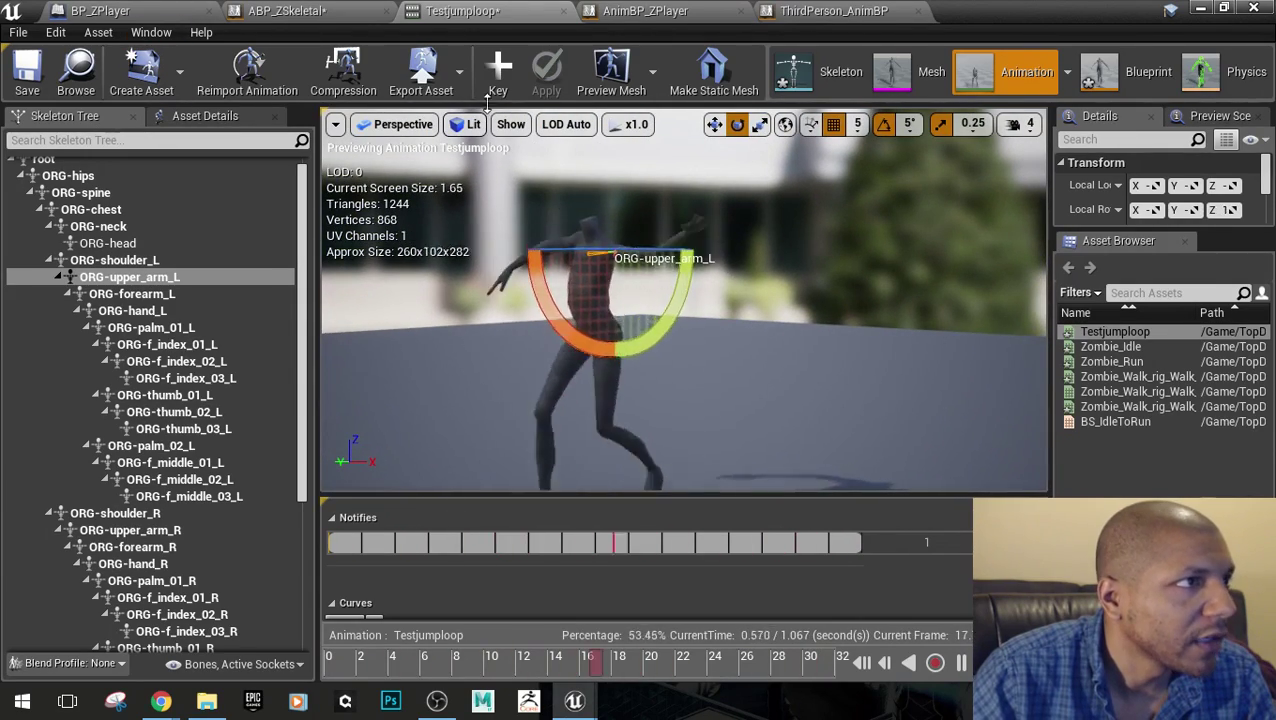
Close the Testjumploop editor and add the Testjumploop animation from the Character folder to ABP_ZSkeletal's JumpLoop state graph
click(553, 11)
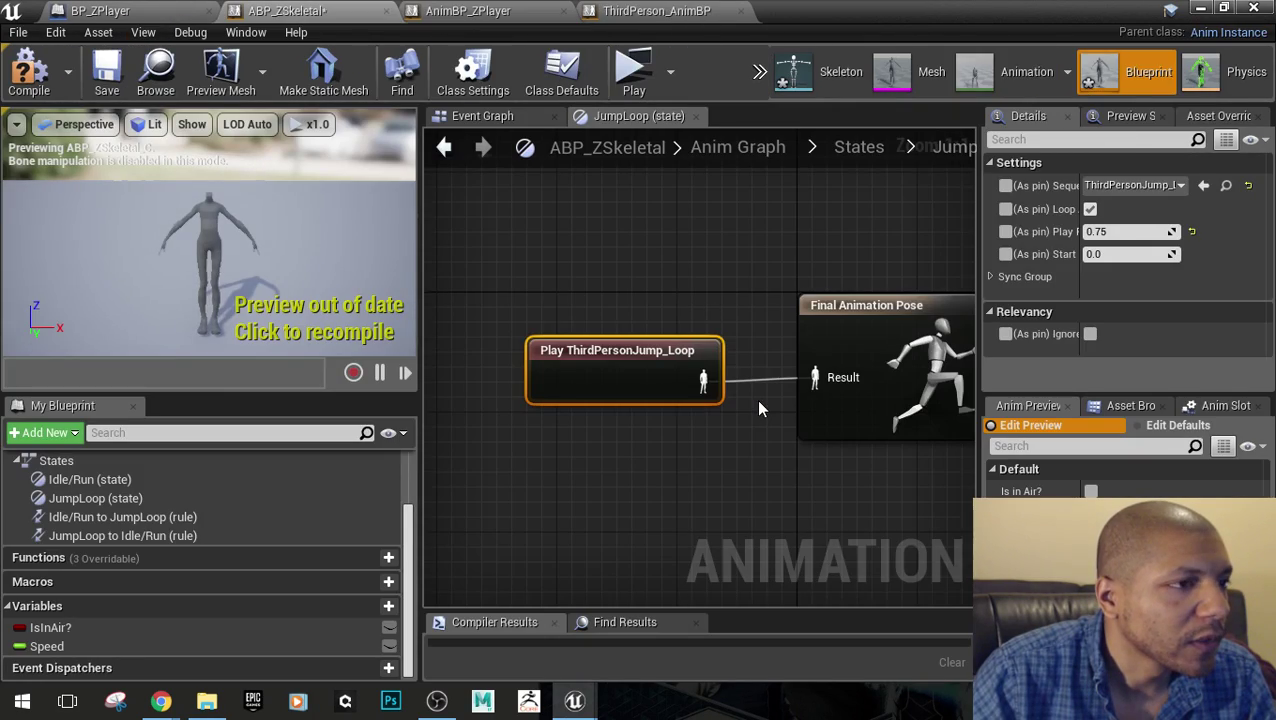
drag(880, 10, 711, 450)
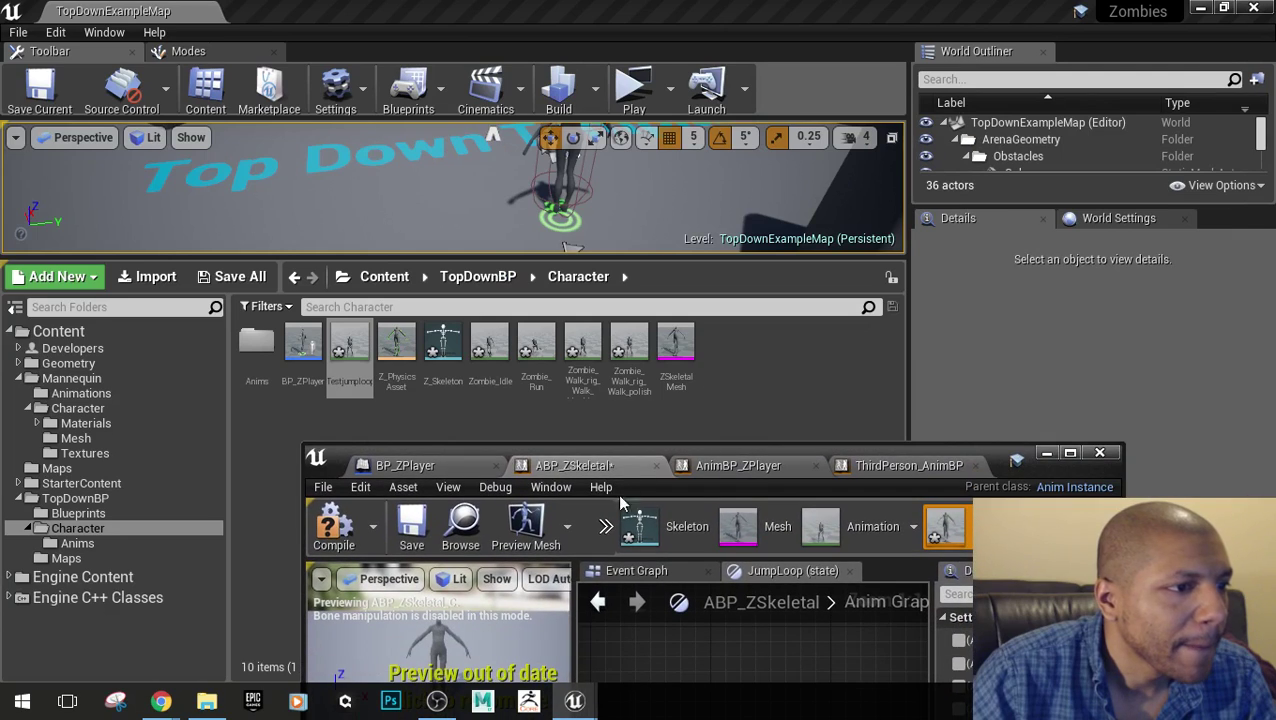
click(352, 362)
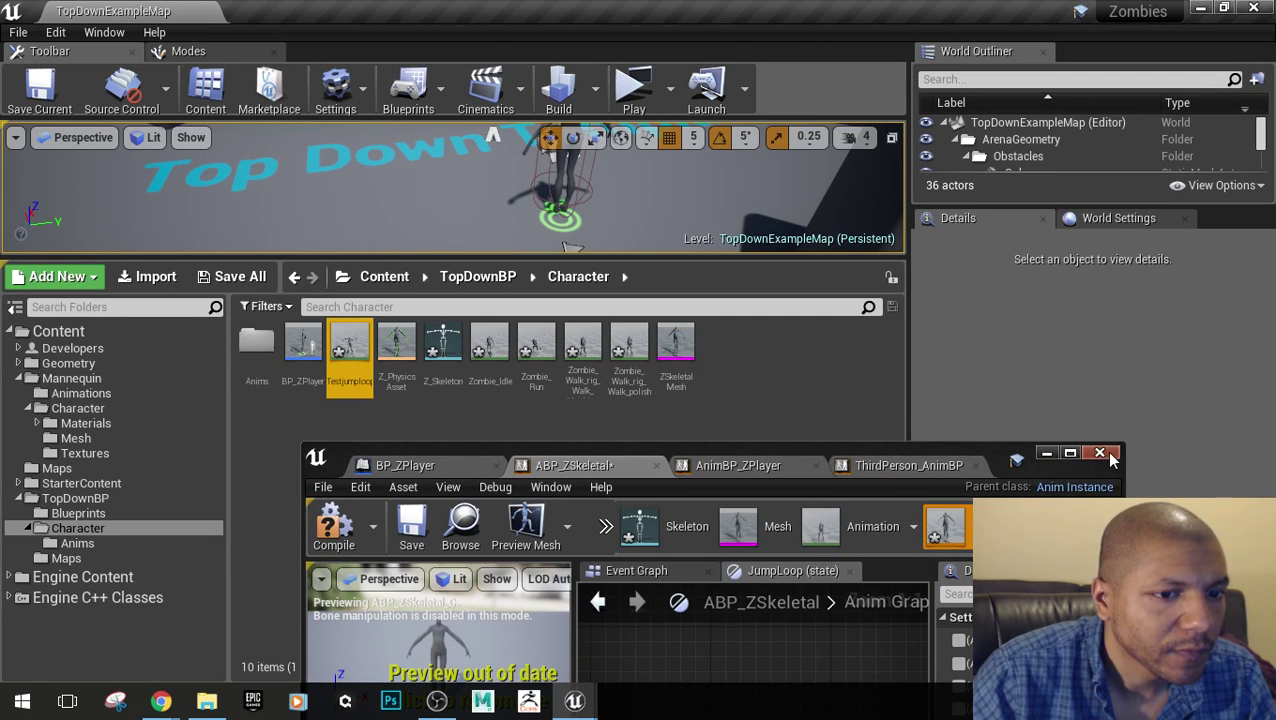
drag(980, 452, 1012, 203)
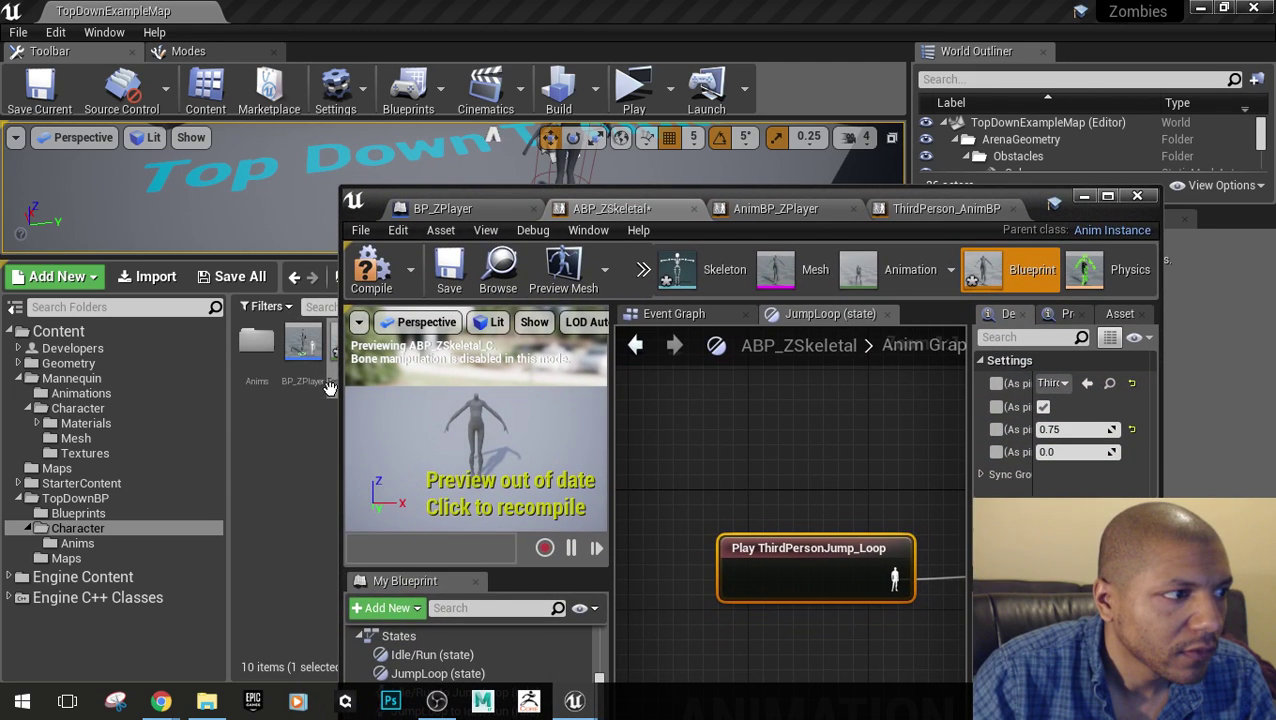
drag(341, 392, 148, 400)
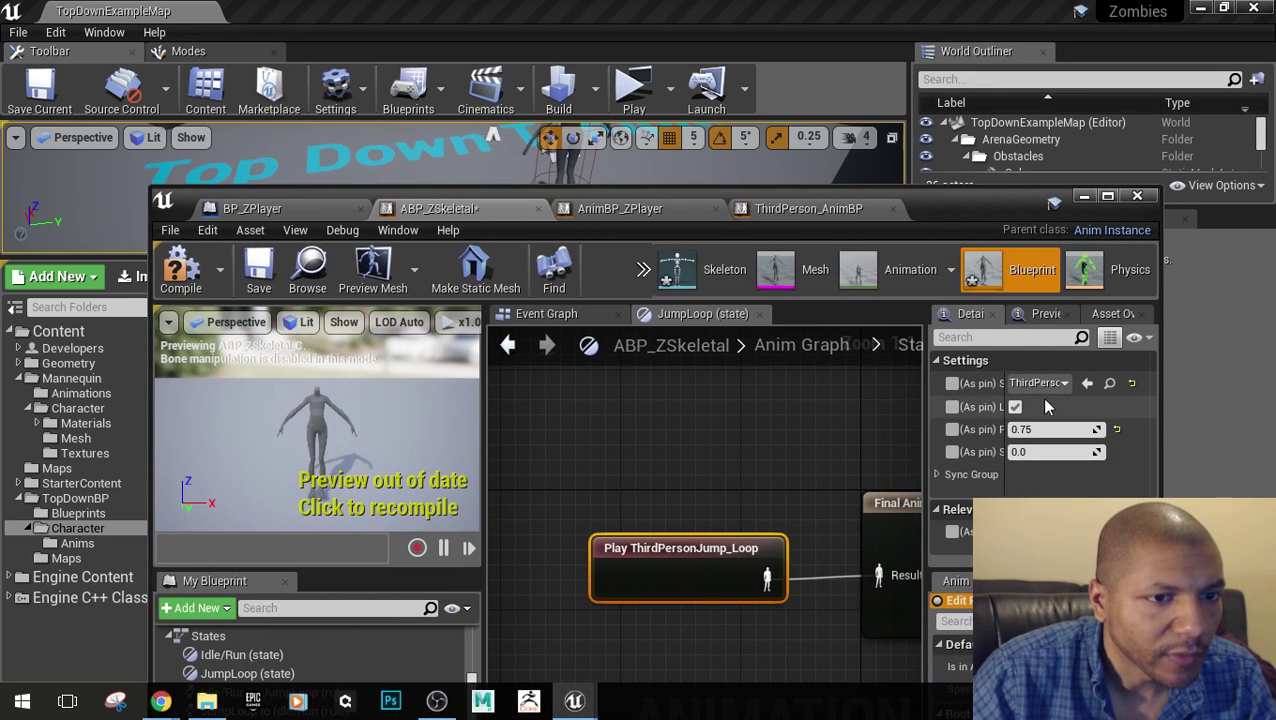
drag(937, 206, 902, 365)
drag(346, 337, 635, 593)
double_click(950, 367)
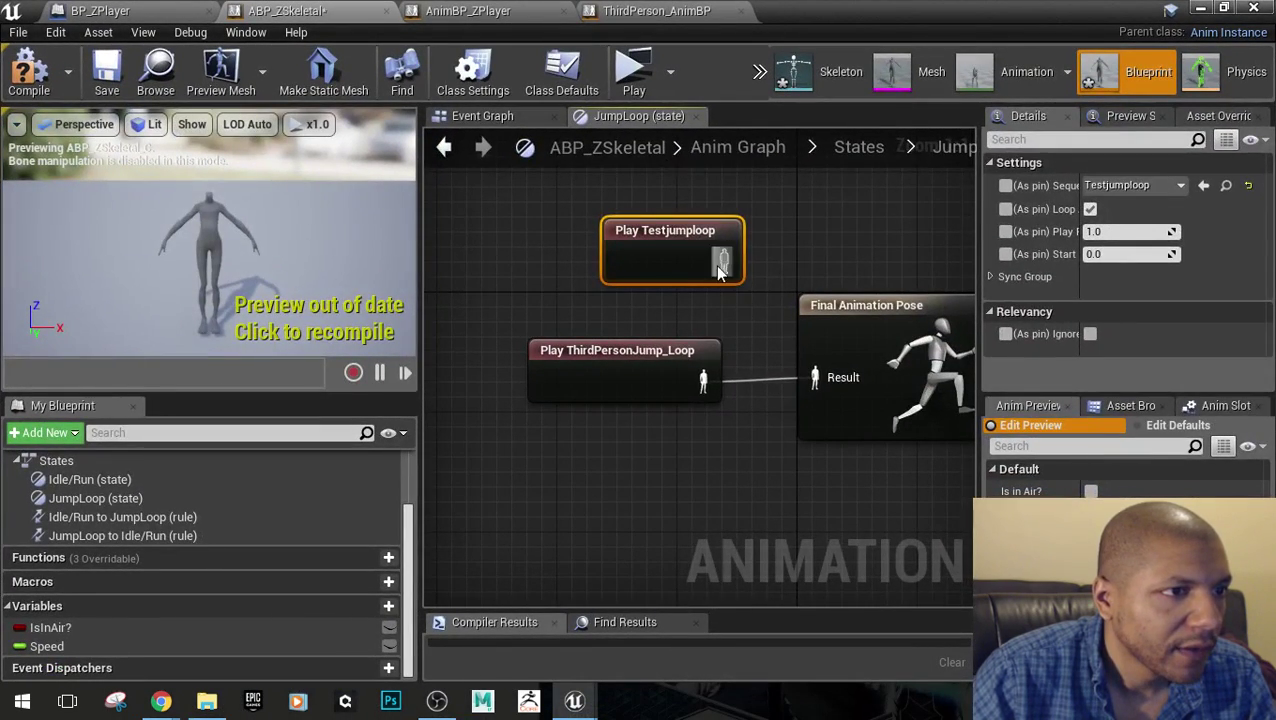
Feed Play Testjumploop into the Final Animation Pose in place of the deleted ThirdPersonJump_Loop node, and compile ABP_ZSkeletal
drag(722, 262, 815, 377)
click(641, 398)
key(Delete)
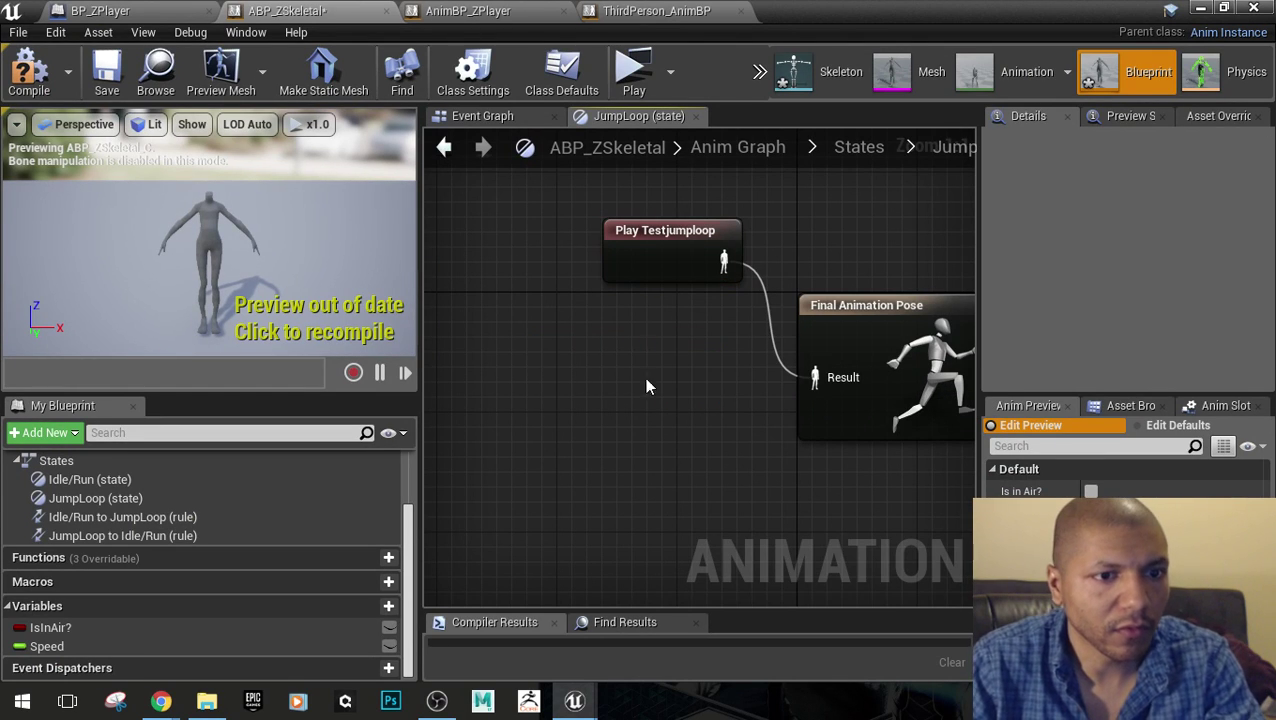
drag(652, 259, 607, 334)
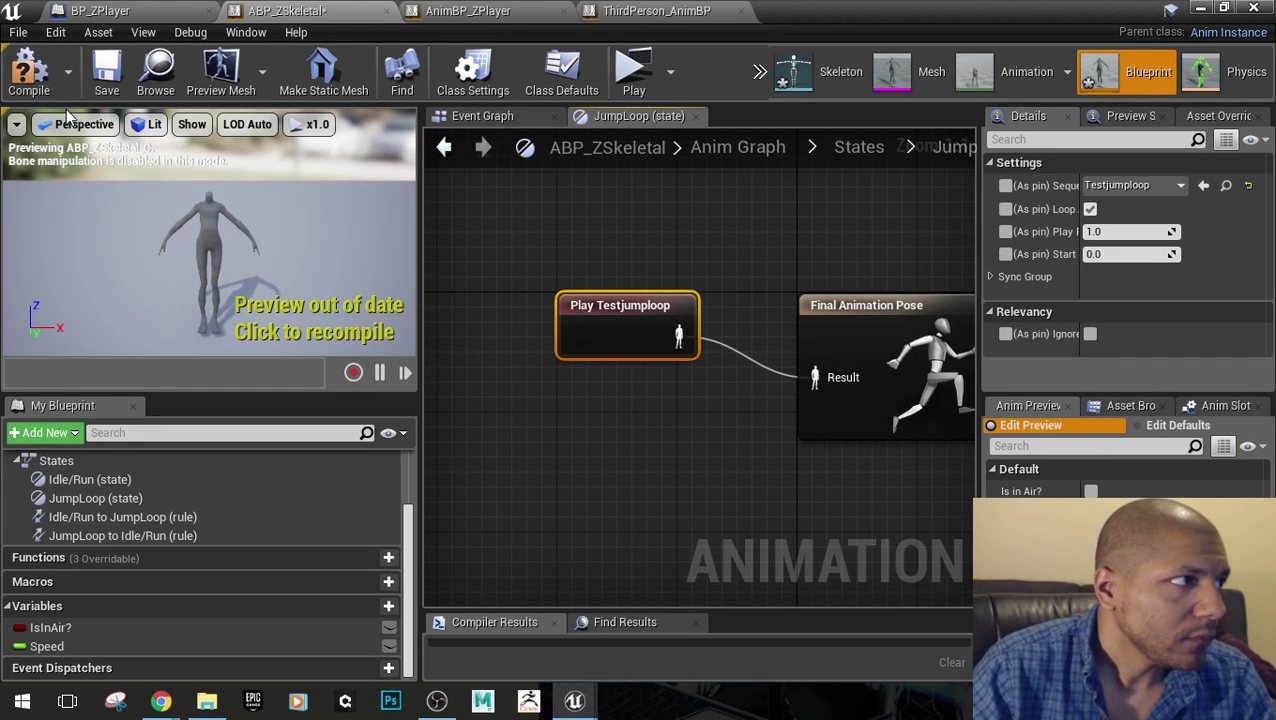
click(29, 72)
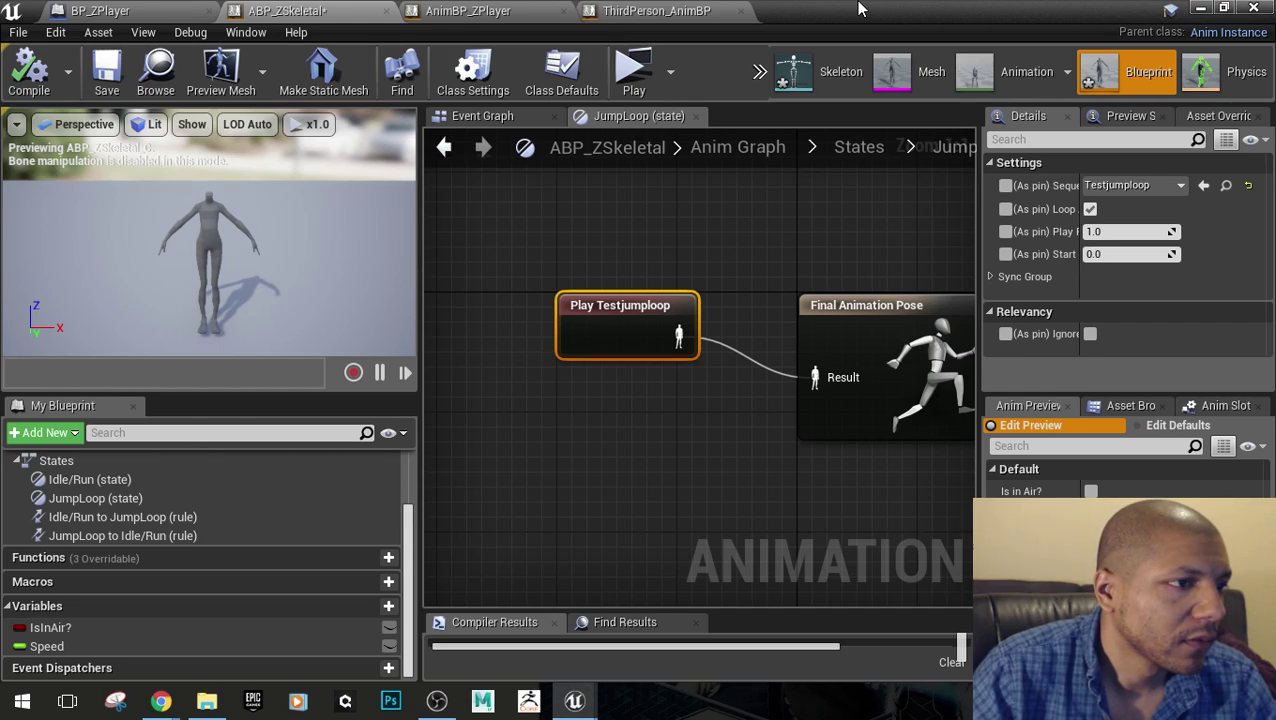
Reopen the Testjumploop animation from the Character folder to watch its playback
drag(858, 8, 520, 428)
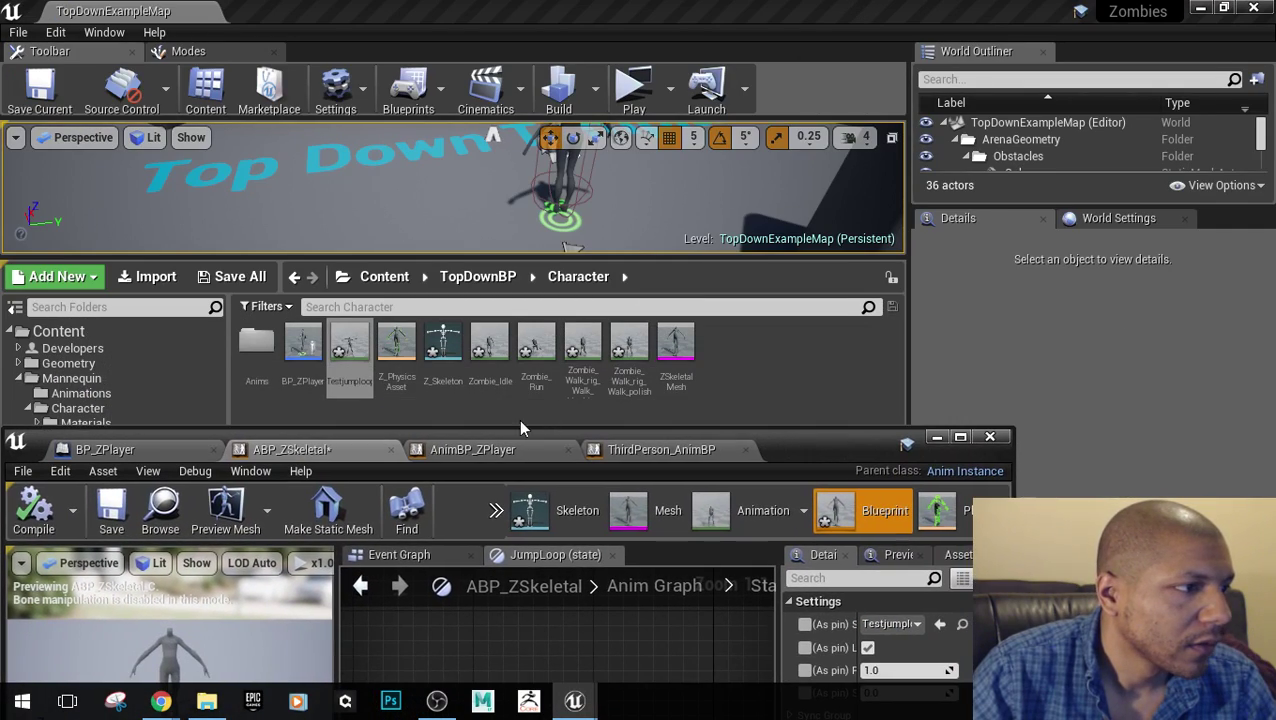
double_click(366, 352)
click(960, 437)
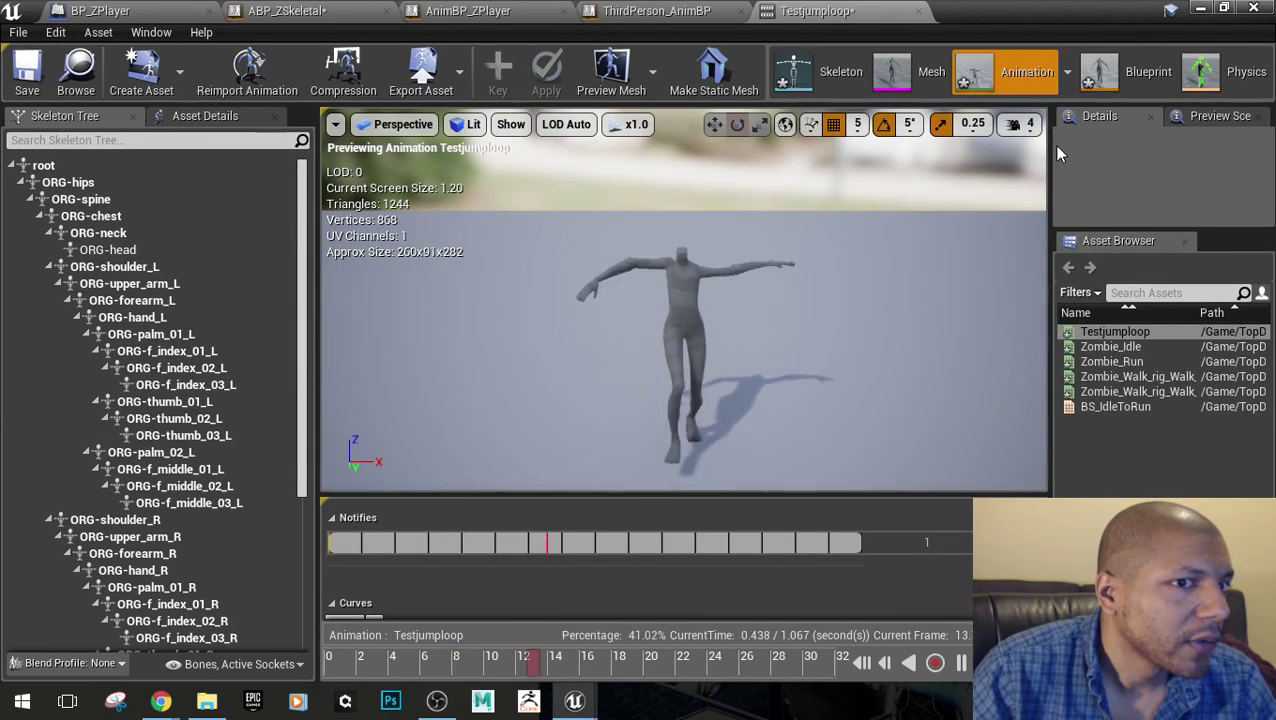
Create an animation montage from Testjumploop in the Character folder and open it with an enlarged montage timeline
drag(1025, 15, 741, 444)
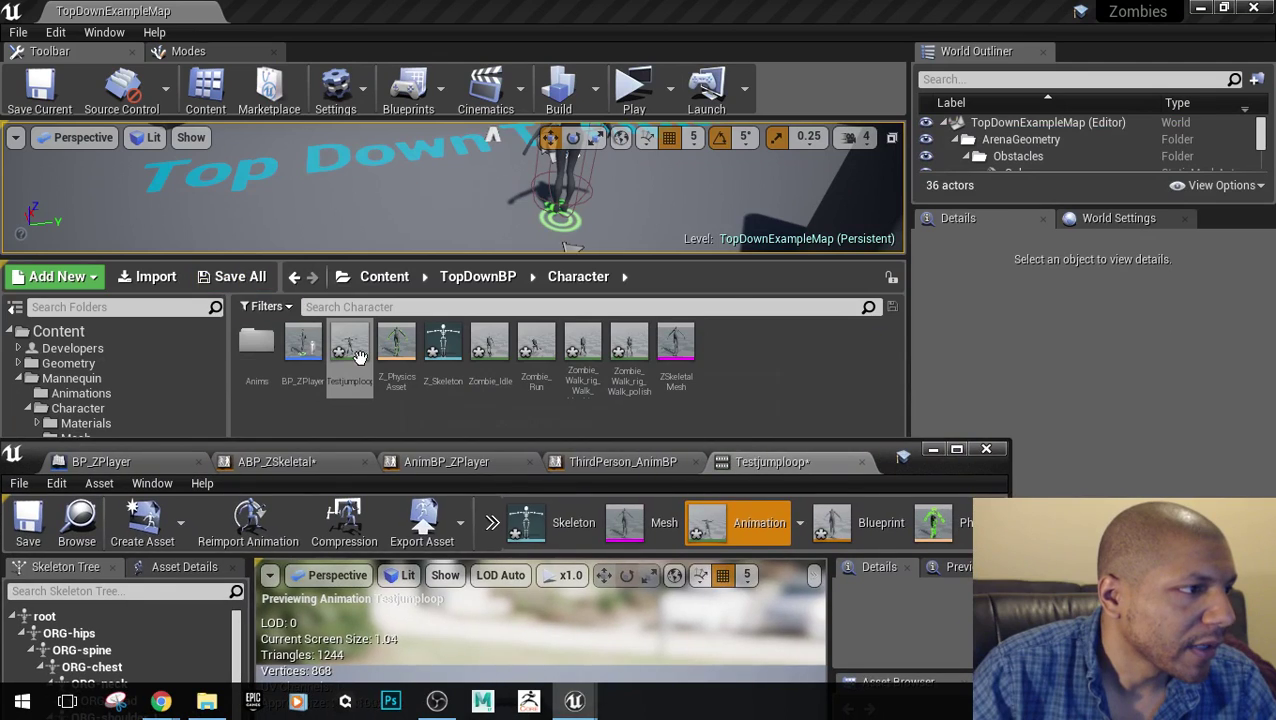
right_click(357, 348)
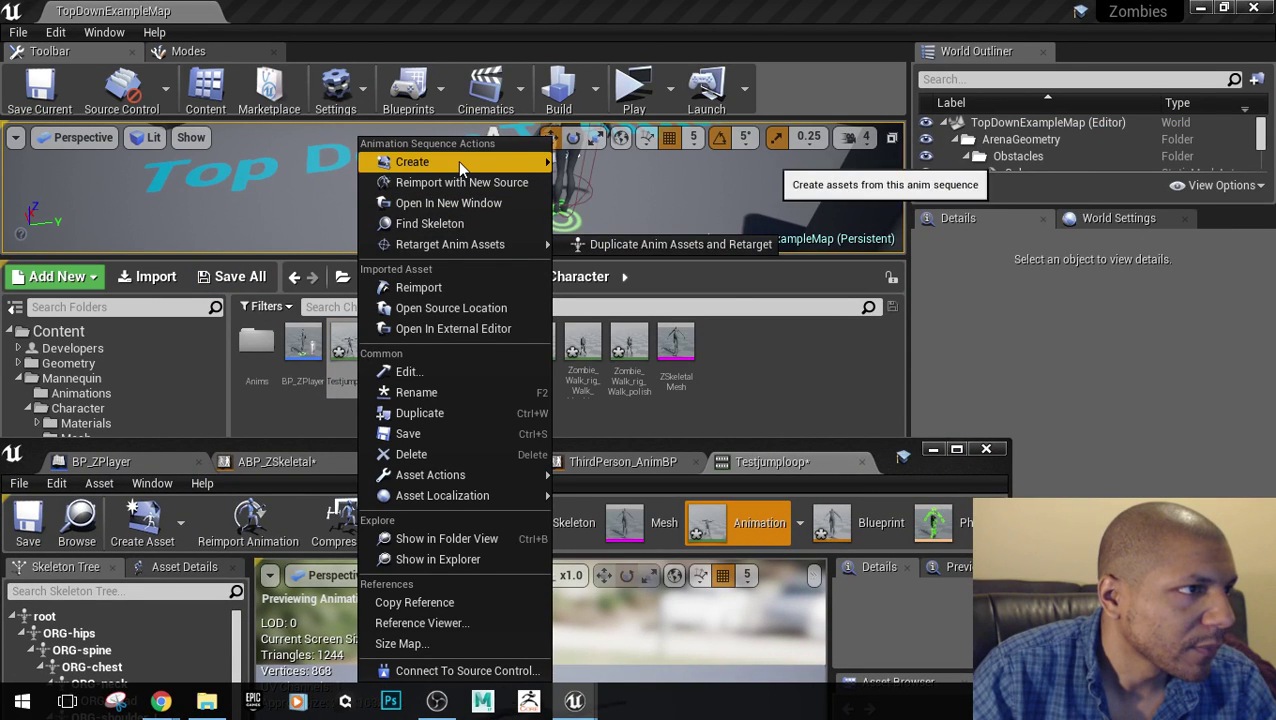
mouse_move(480, 168)
click(643, 182)
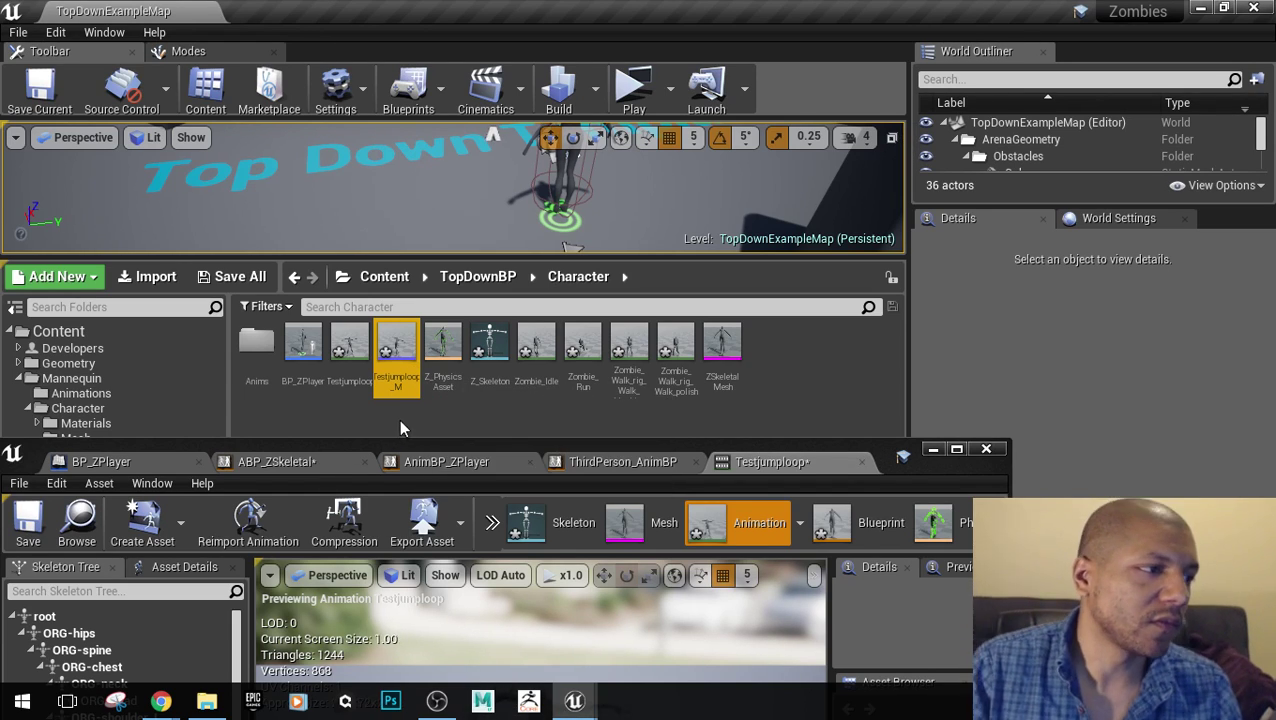
double_click(391, 378)
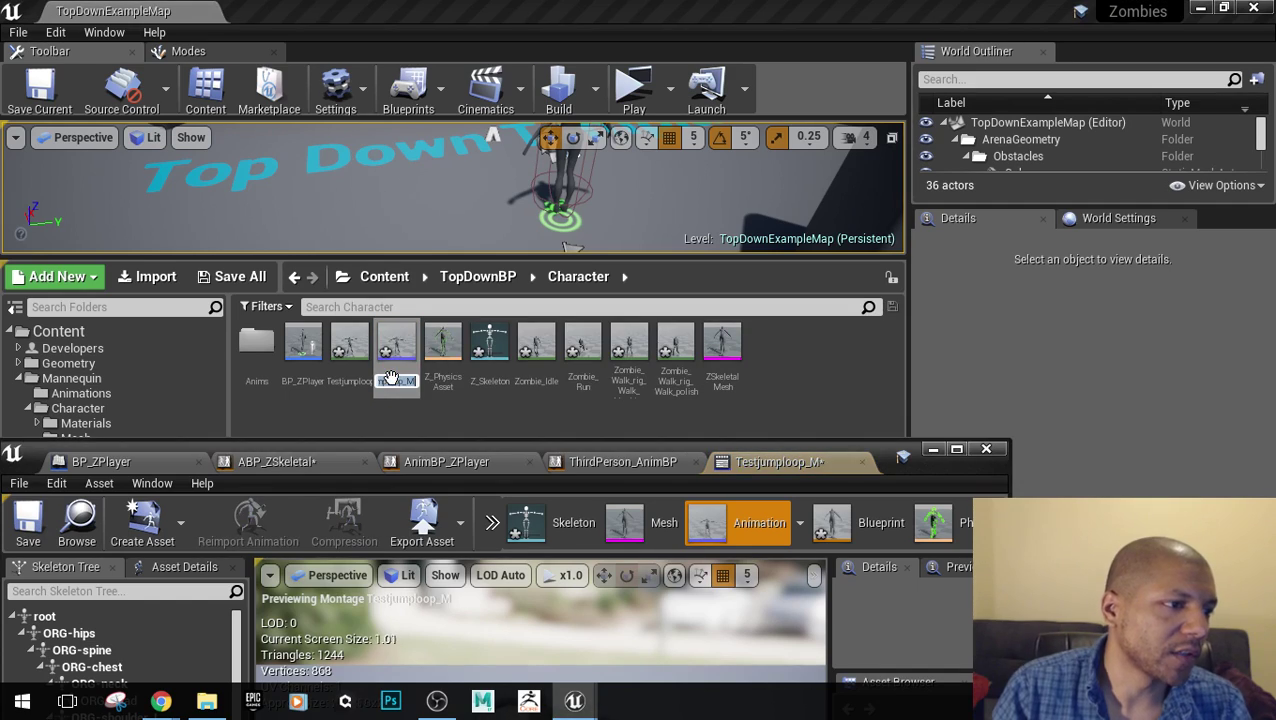
click(955, 450)
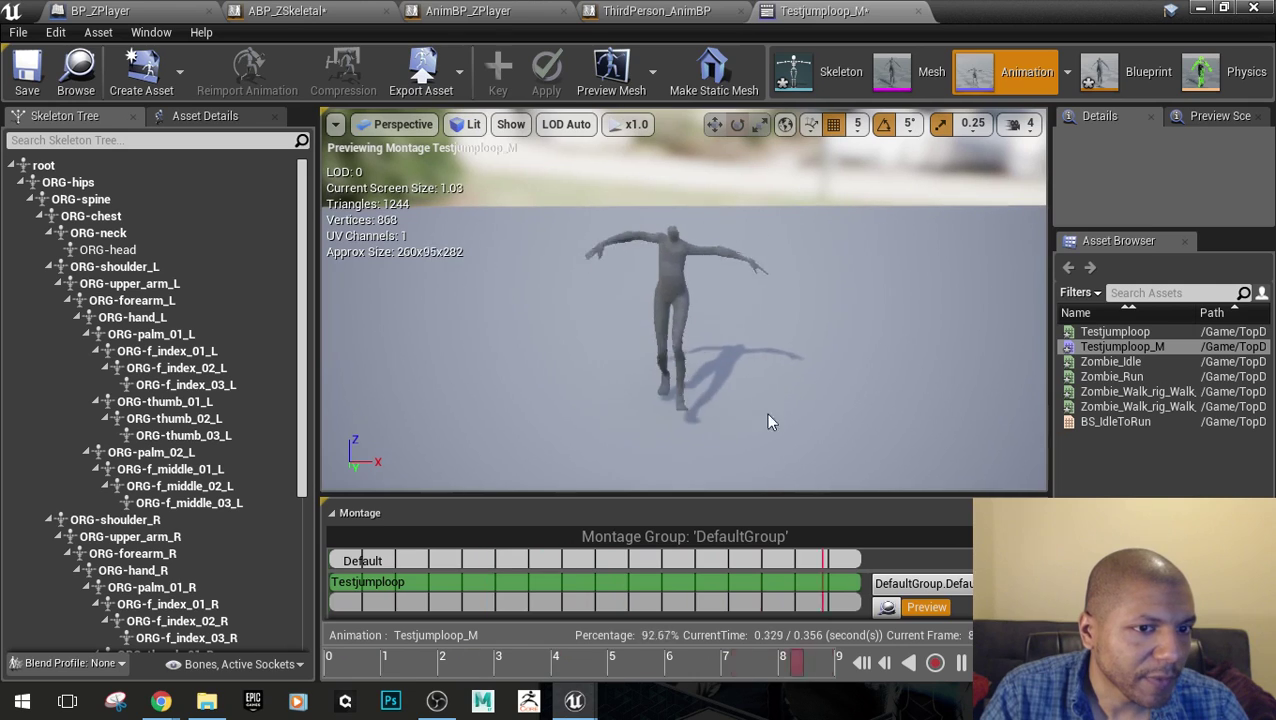
drag(757, 496, 758, 426)
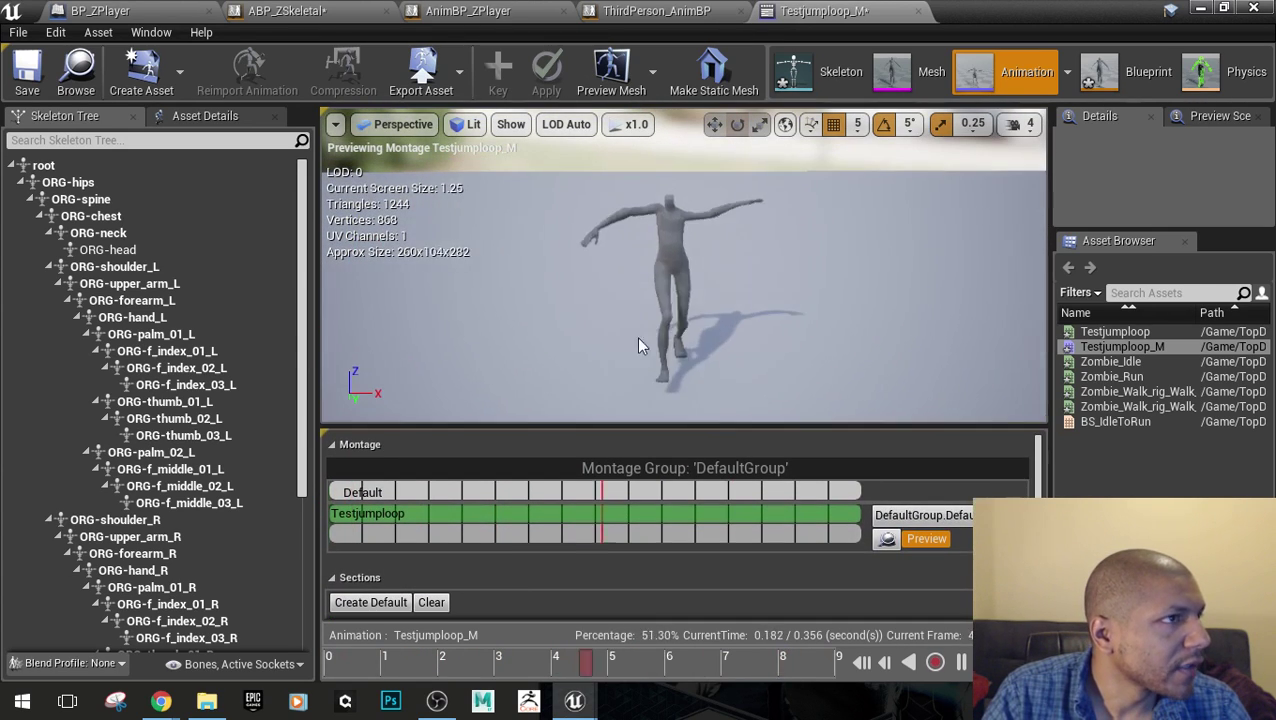
Set both the Blend In and Blend Out blend times of the Testjumploop_M montage to 0.1
click(186, 118)
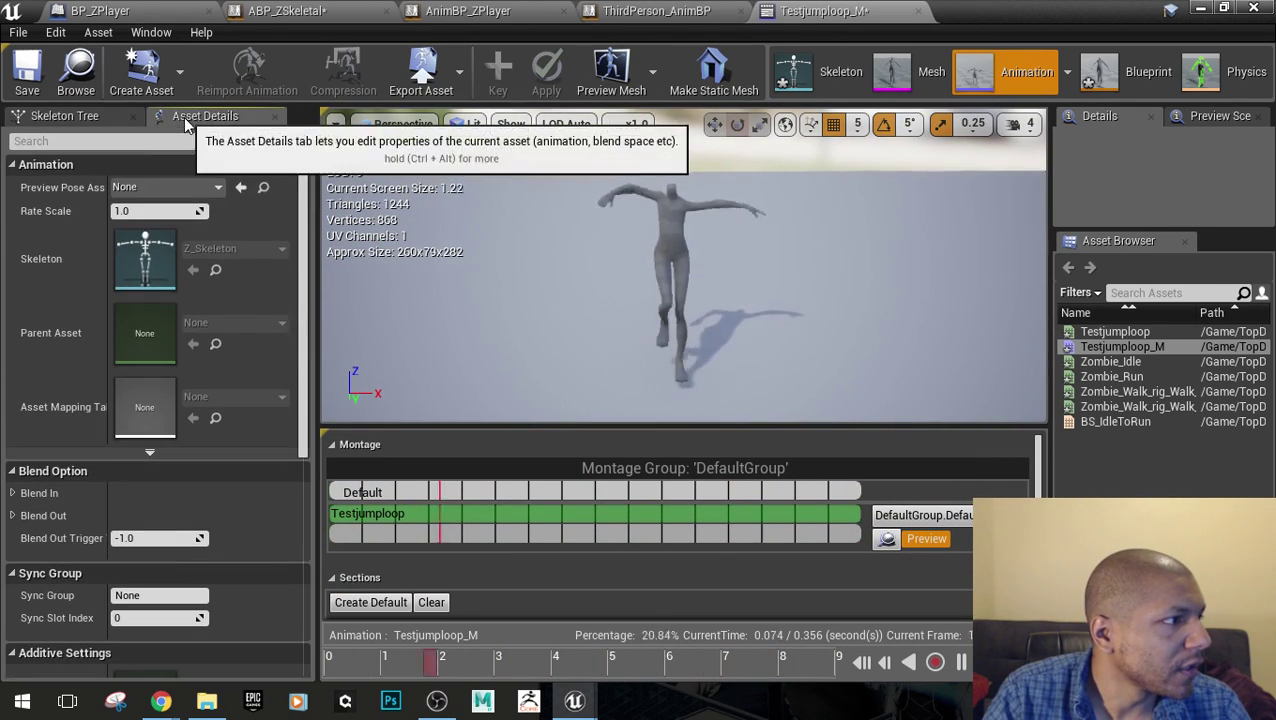
scroll(148, 205, down, 2)
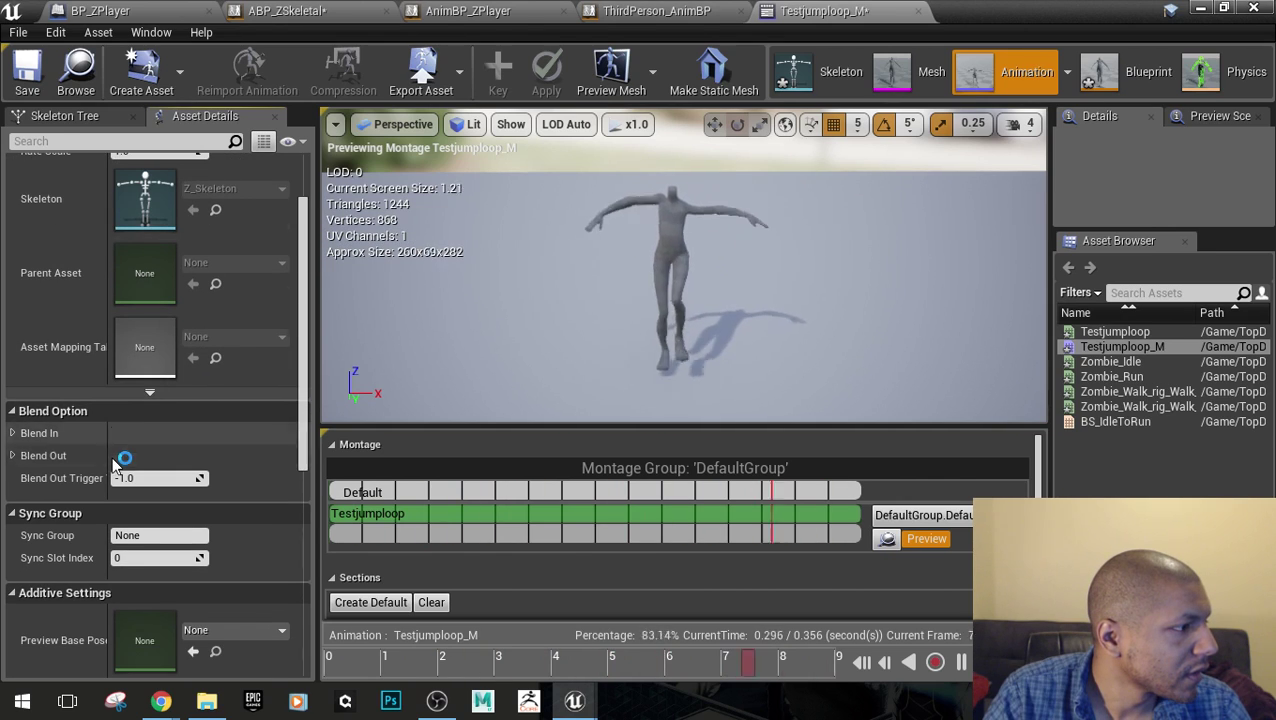
click(13, 433)
scroll(120, 480, down, 2)
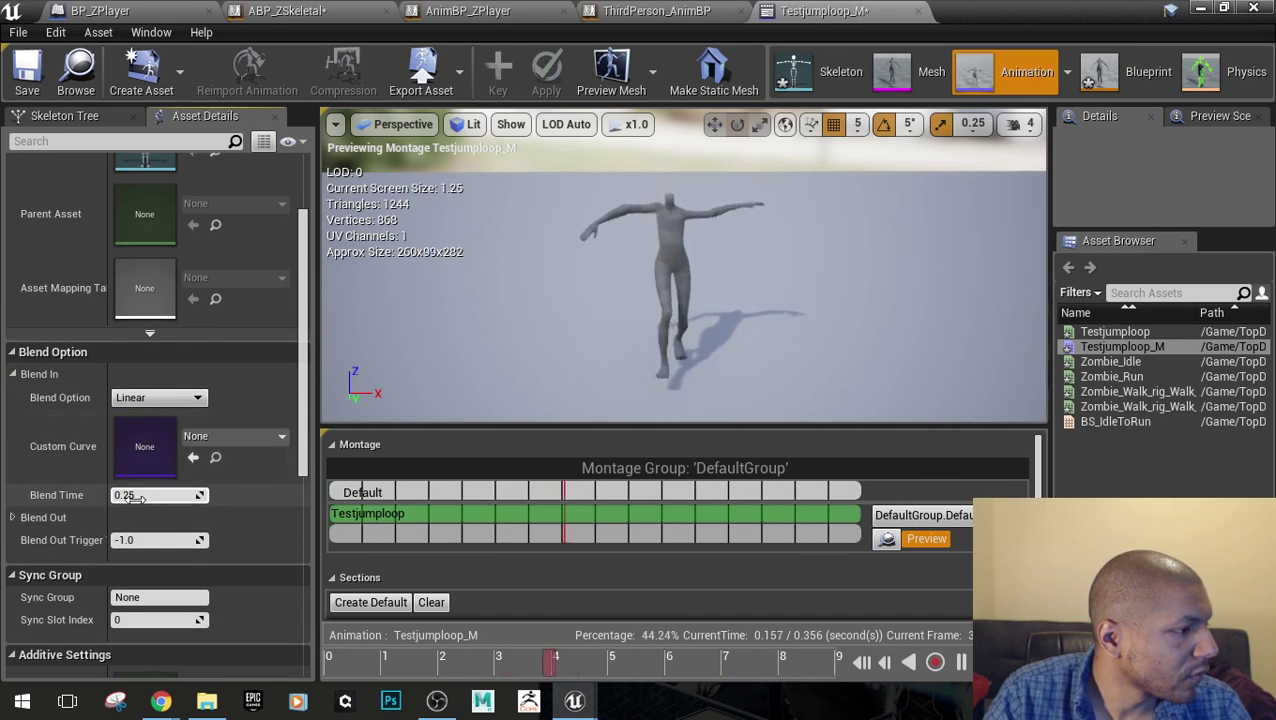
scroll(130, 480, down, 3)
scroll(113, 458, down, 1)
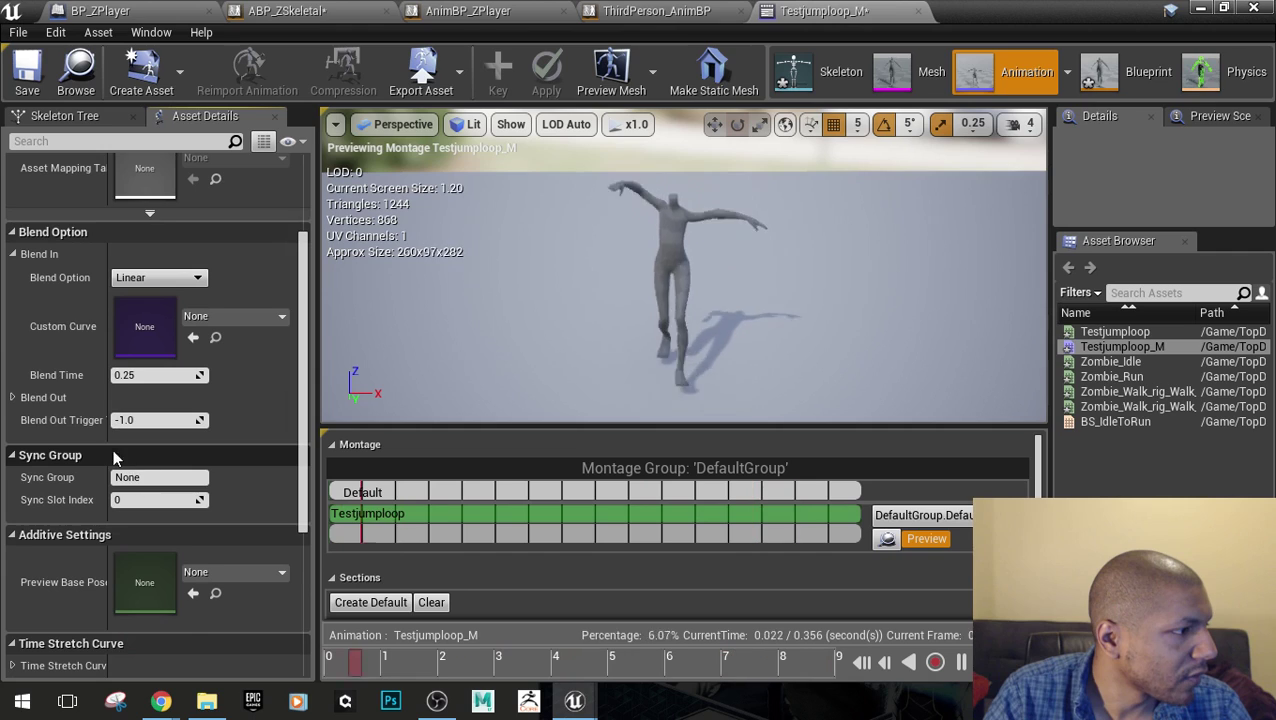
click(13, 397)
scroll(157, 461, down, 2)
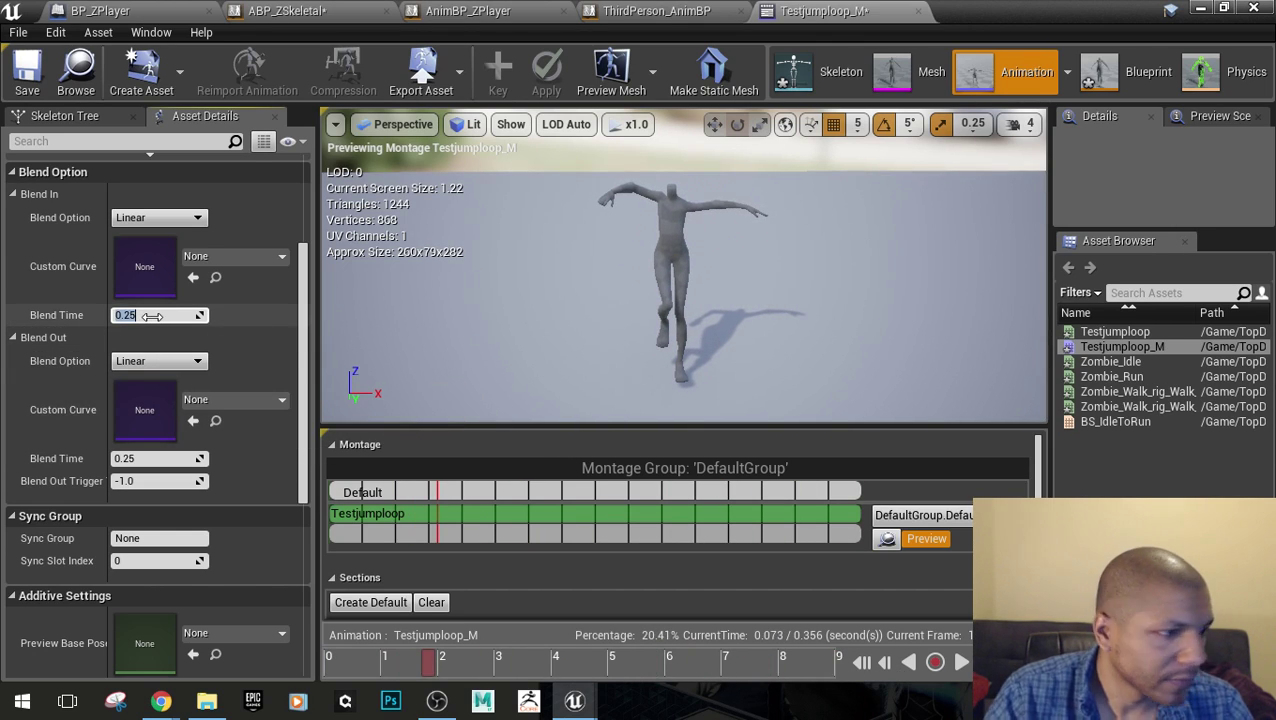
click(155, 459)
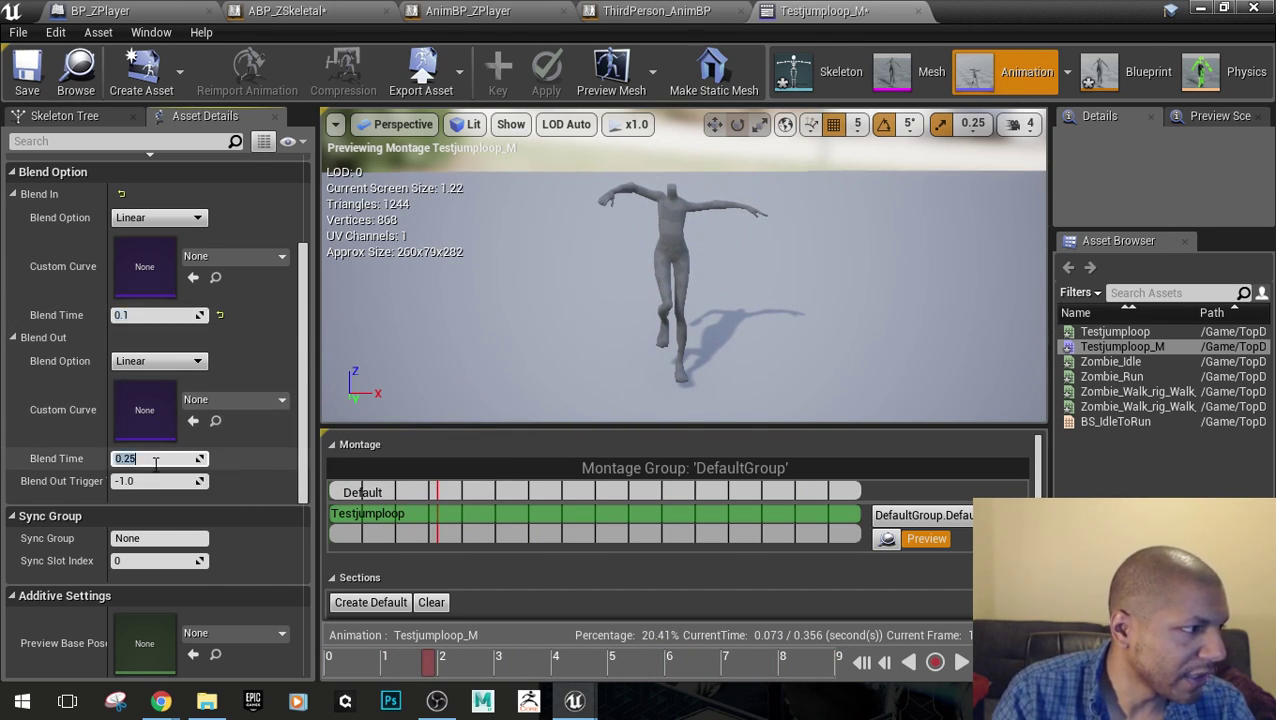
scroll(90, 568, down, 5)
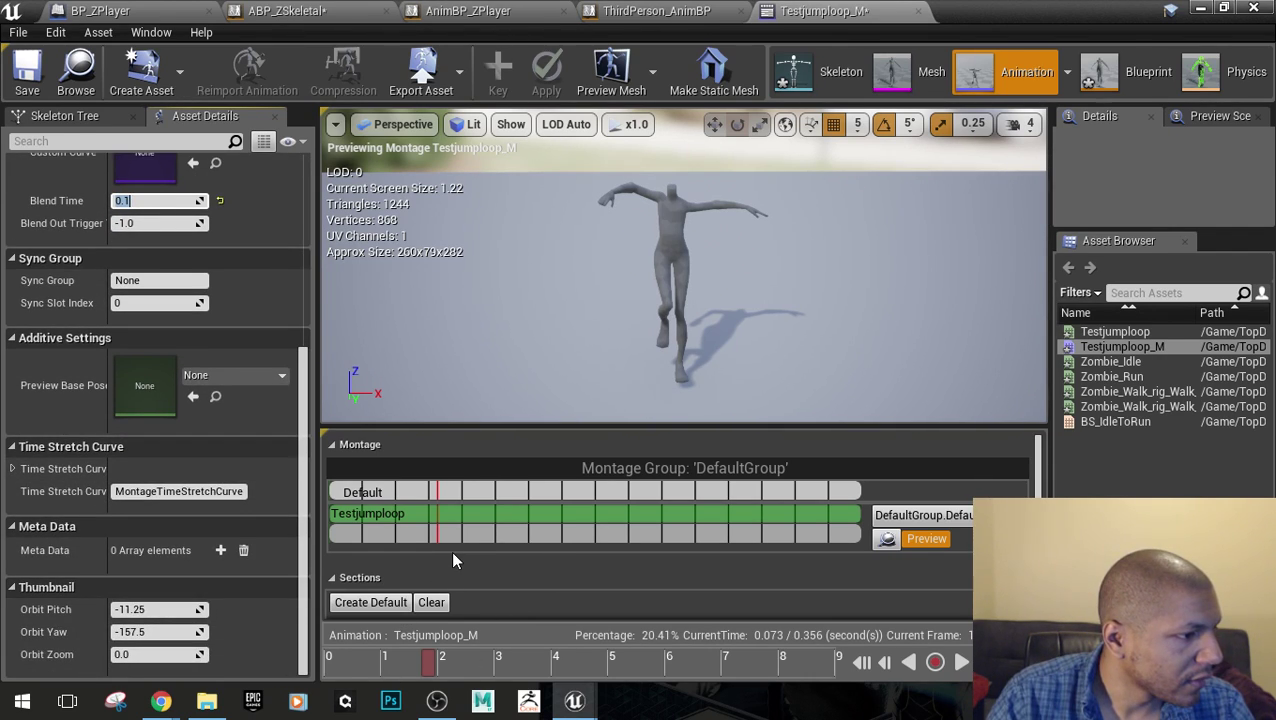
Select the montage's Default section, play it back, and review the section, element timing and blend settings
scroll(548, 542, down, 4)
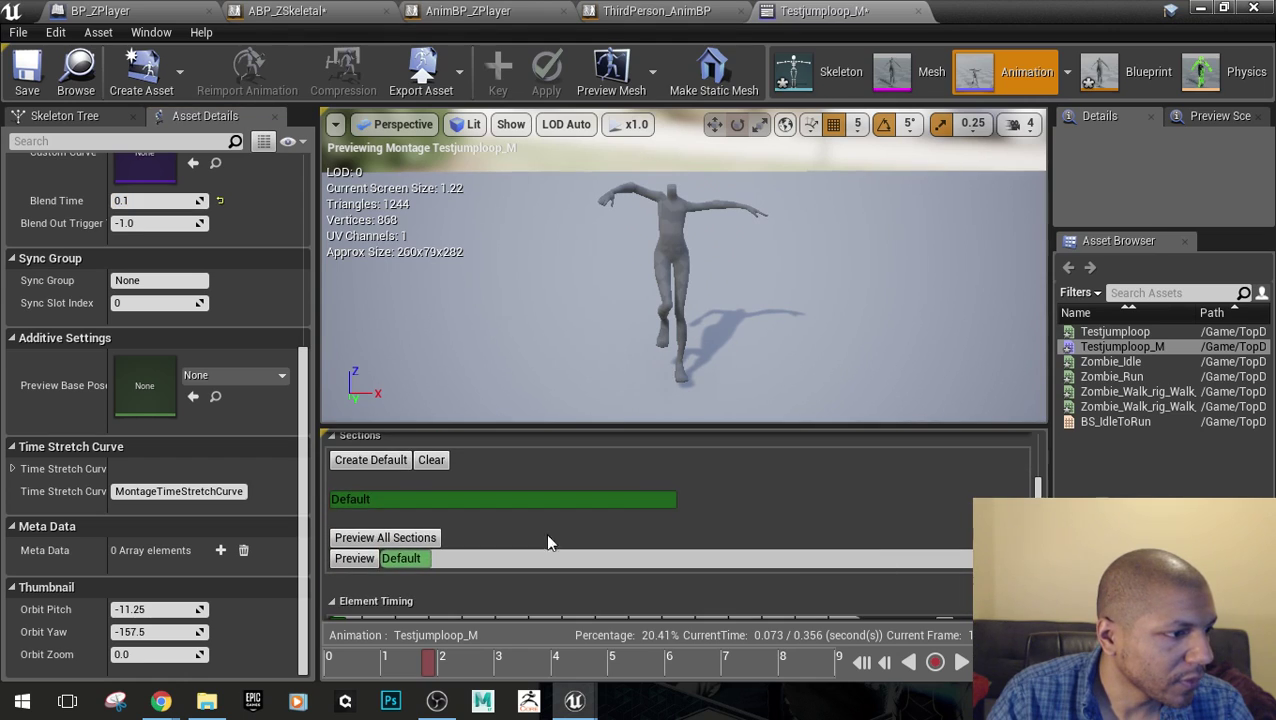
click(402, 560)
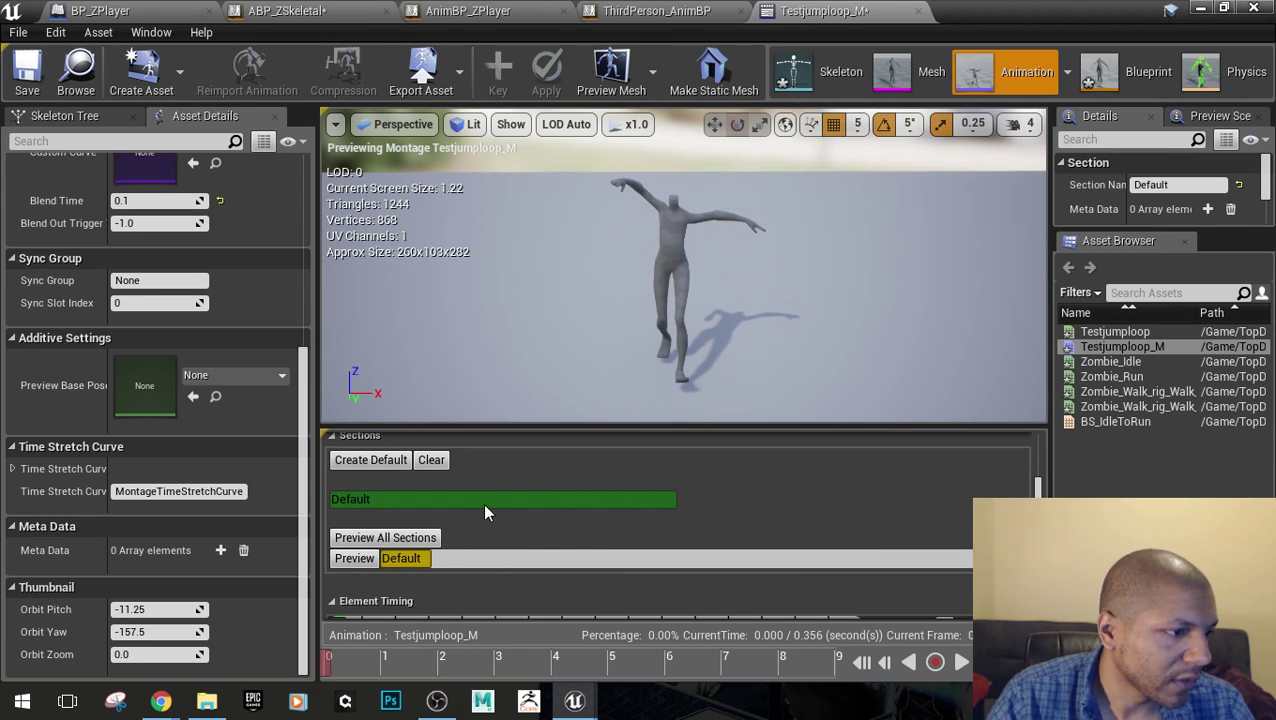
click(960, 662)
scroll(678, 552, down, 2)
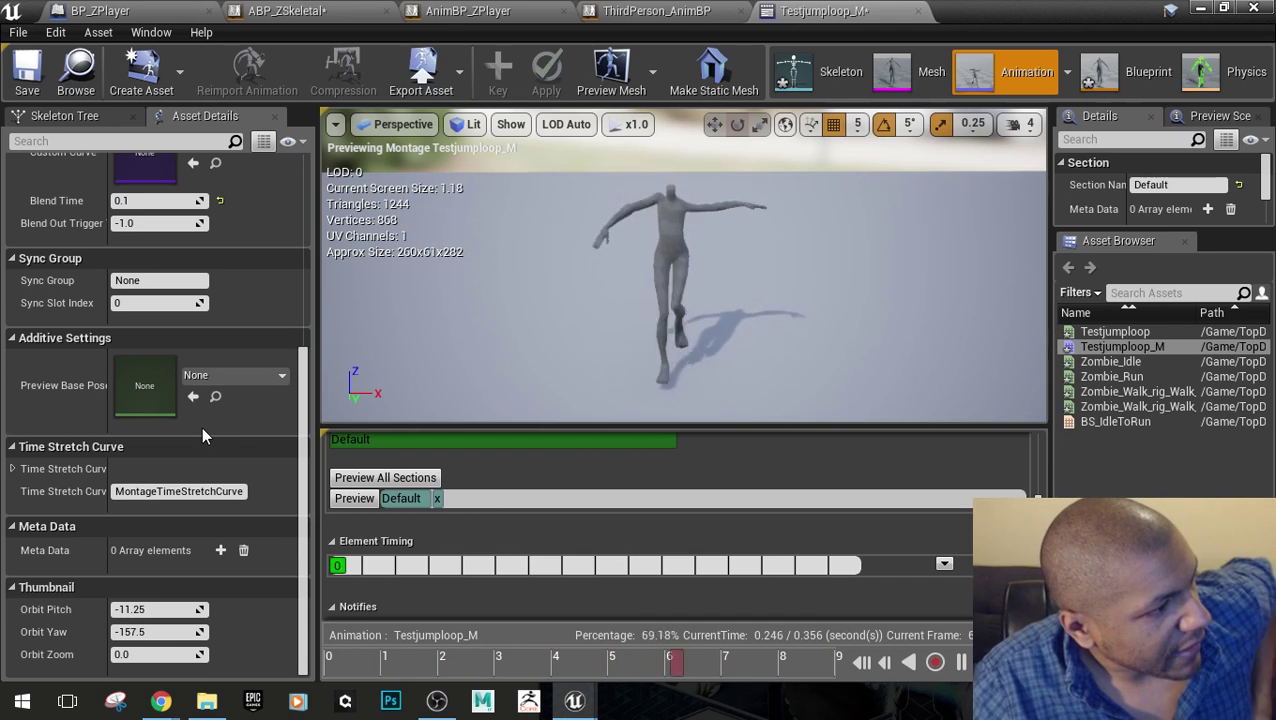
scroll(200, 429, up, 10)
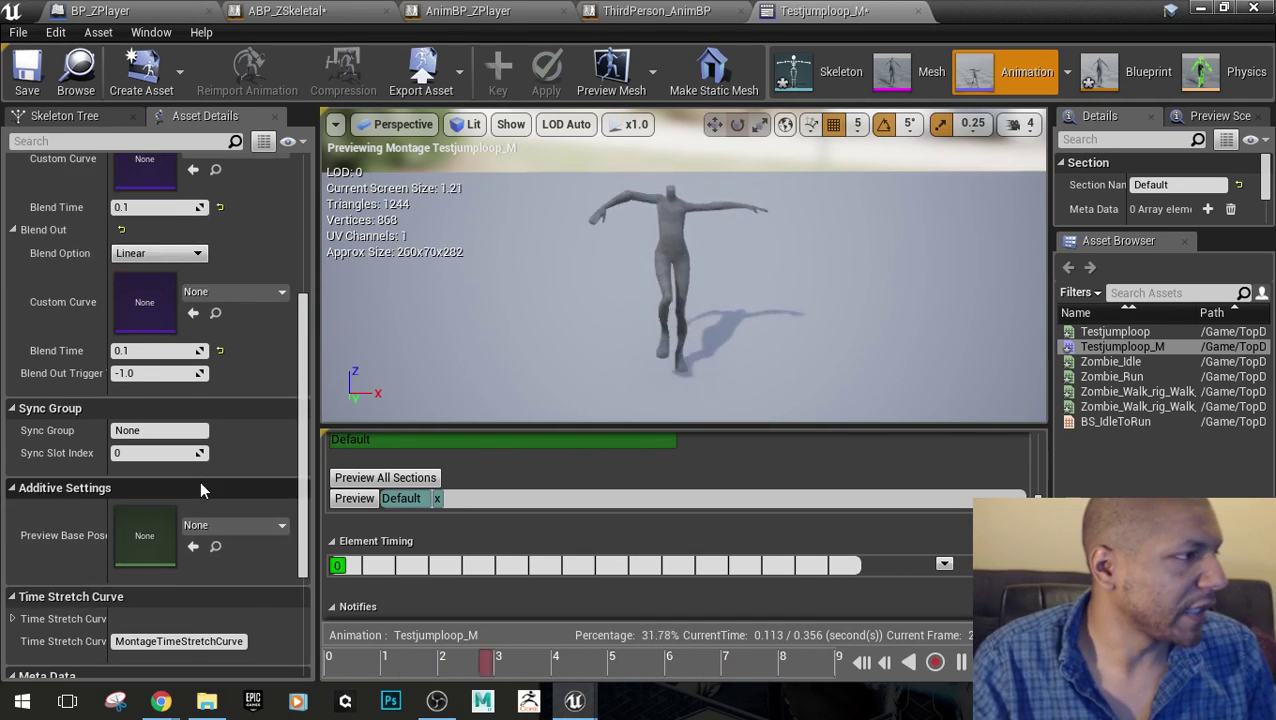
Review the Testjumploop_M montage's asset settings and return to the JumpLoop state graph of ABP_ZSkeletal
scroll(201, 489, up, 2)
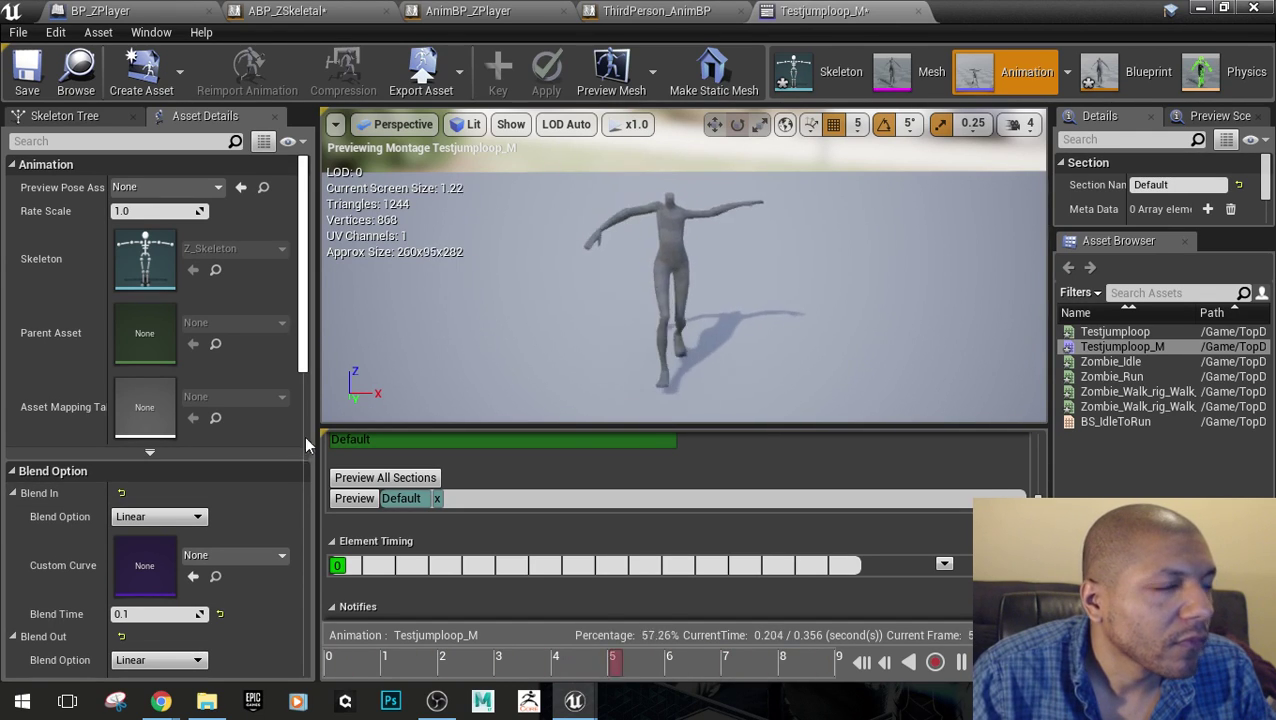
click(680, 11)
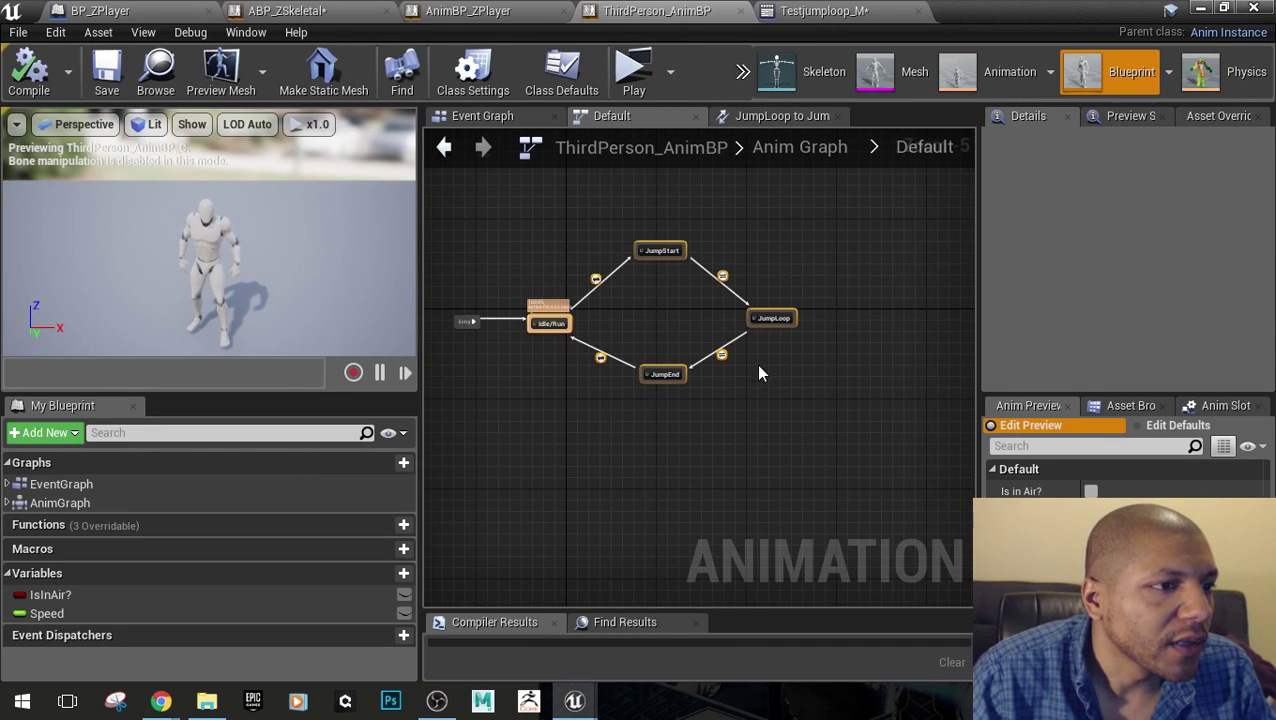
click(500, 12)
click(287, 11)
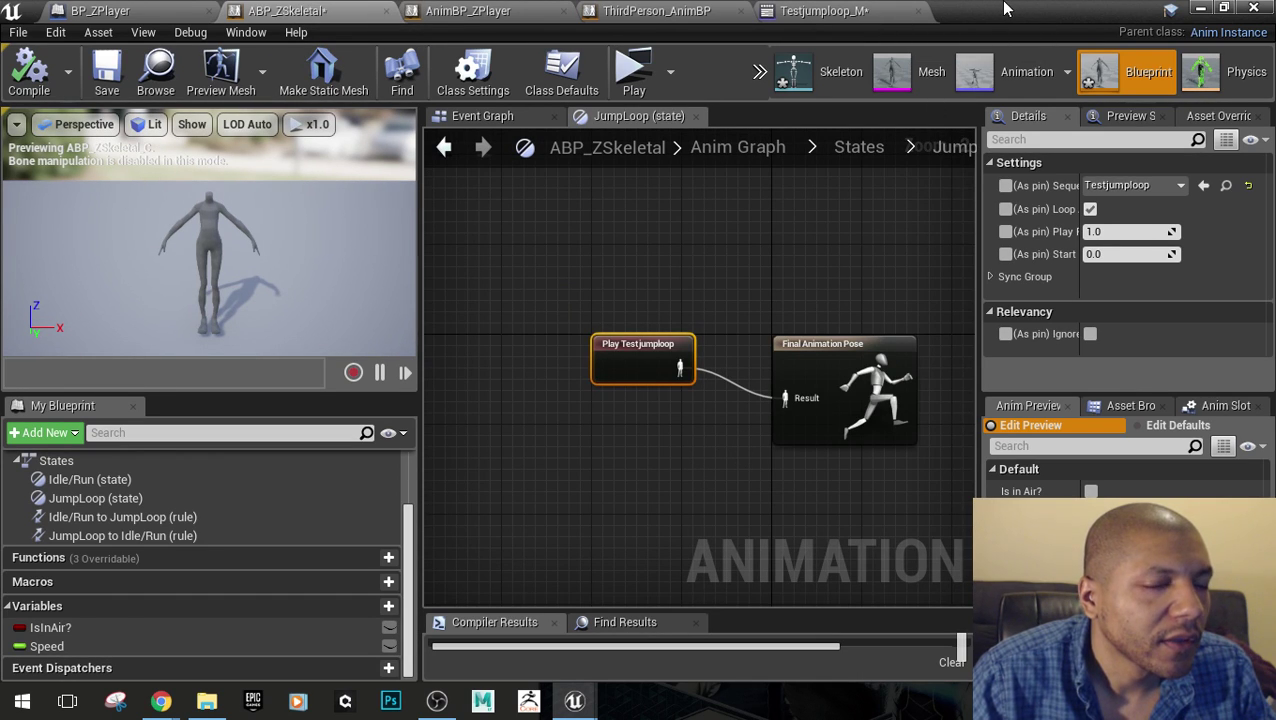
Try to add the Testjumploop_M montage from the Character folder to ABP_ZSkeletal's JumpLoop state graph
drag(1006, 9, 937, 410)
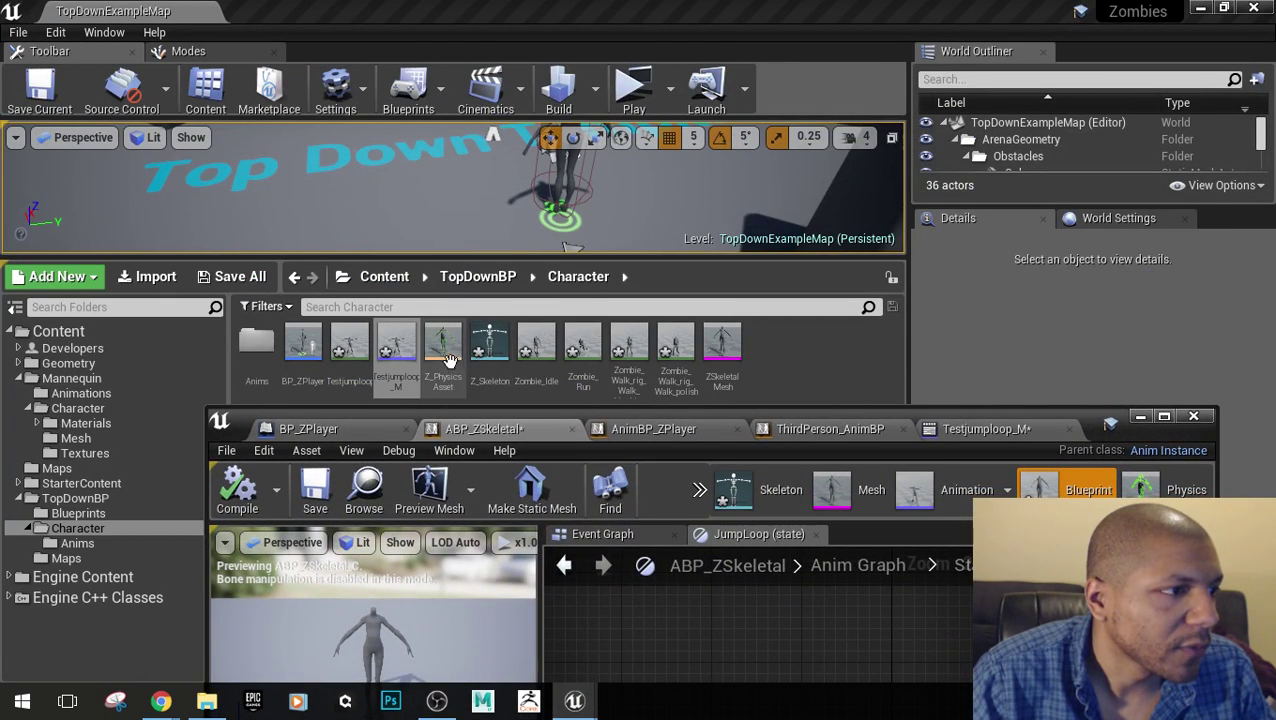
drag(396, 350, 724, 649)
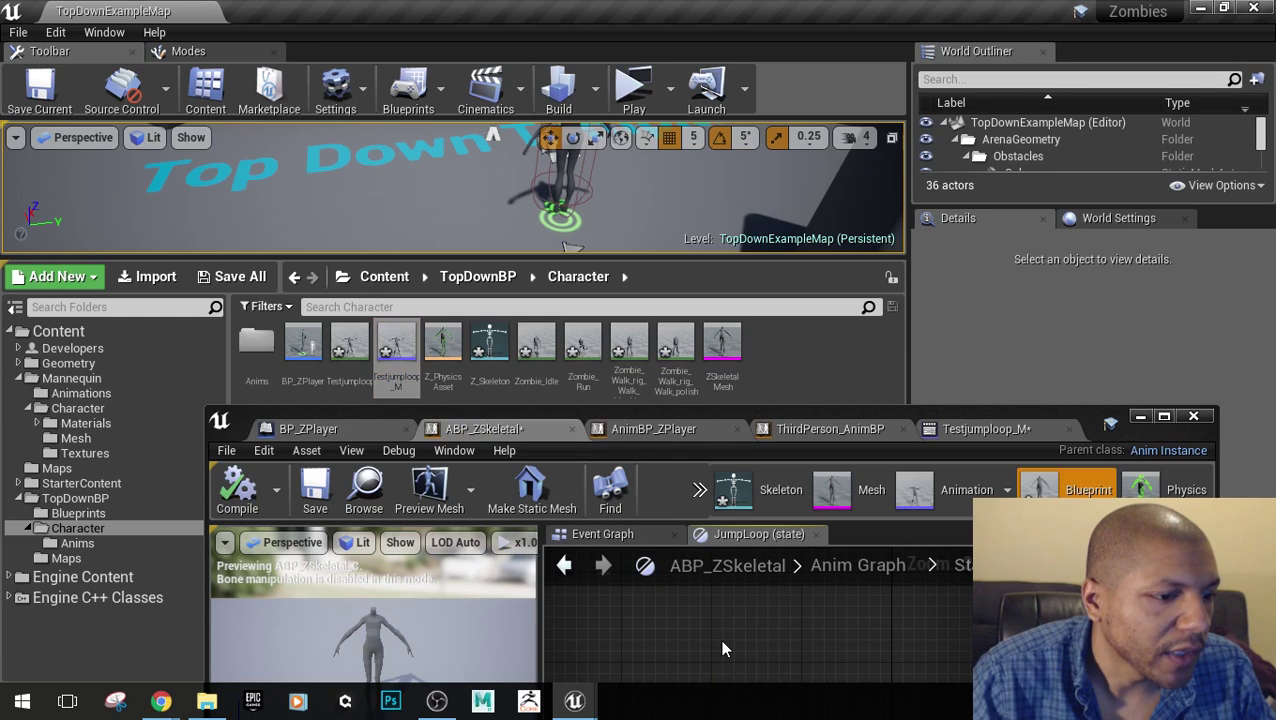
click(1092, 428)
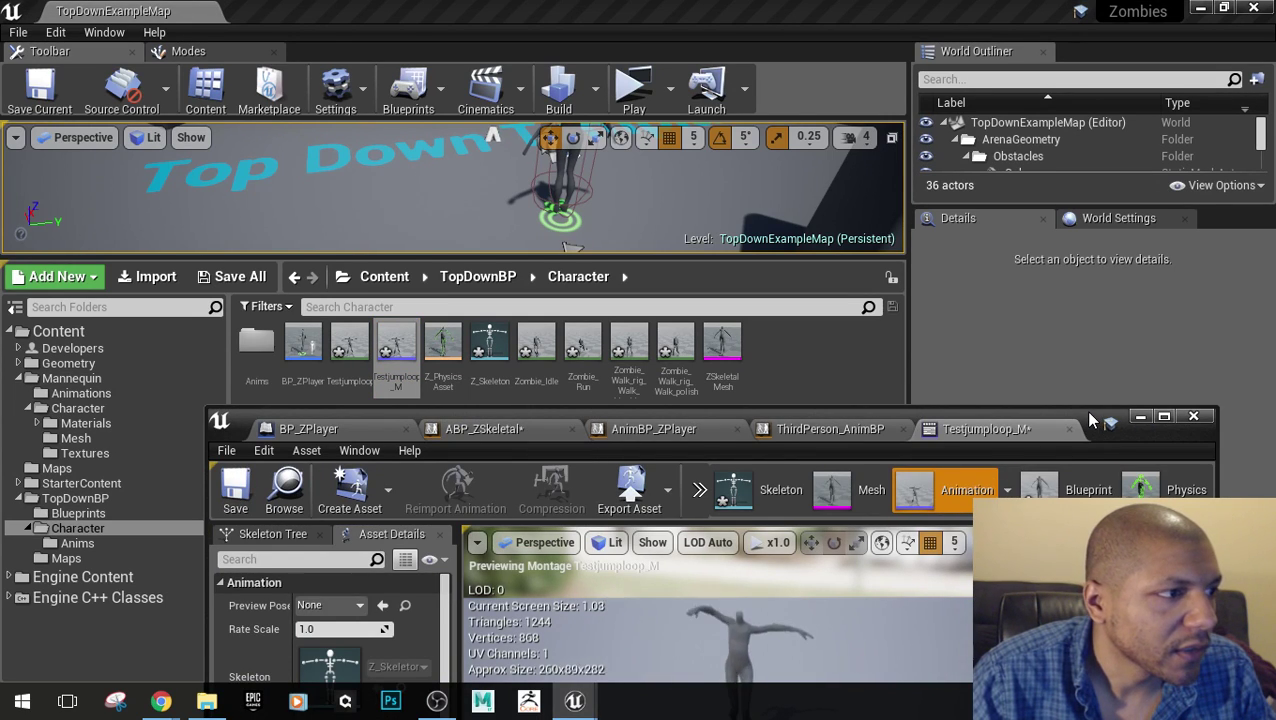
double_click(1090, 420)
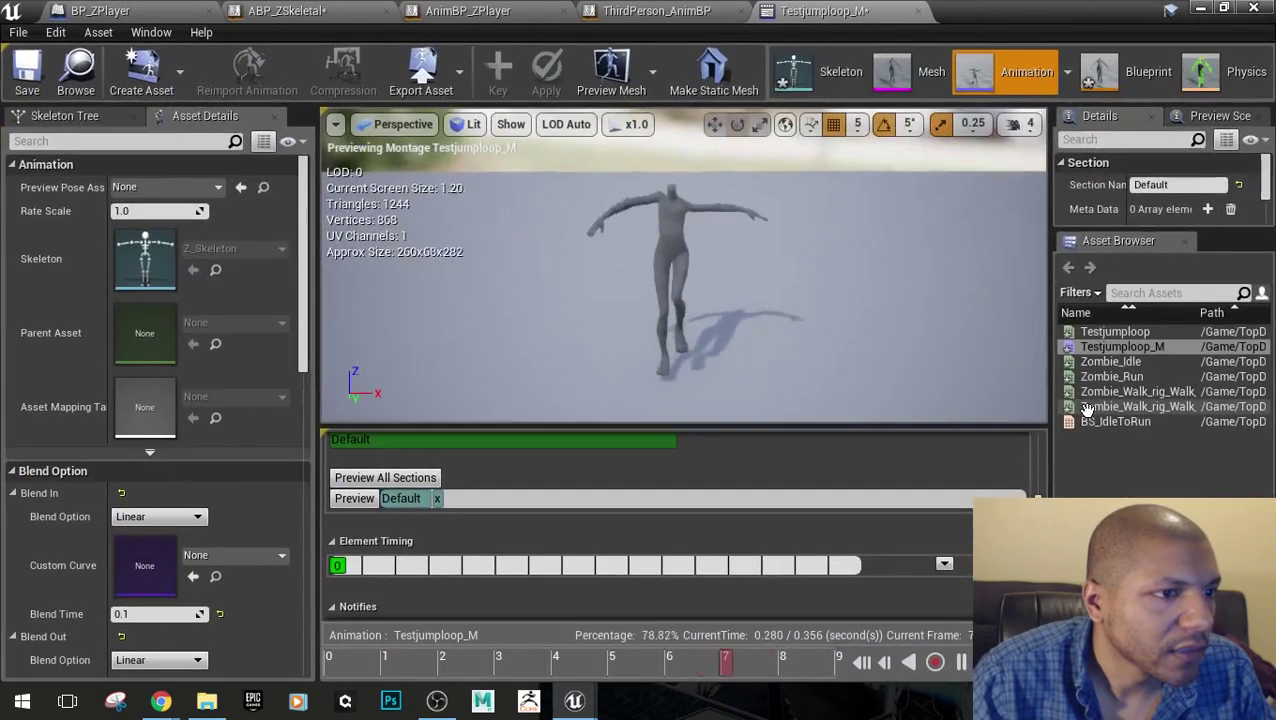
double_click(1018, 22)
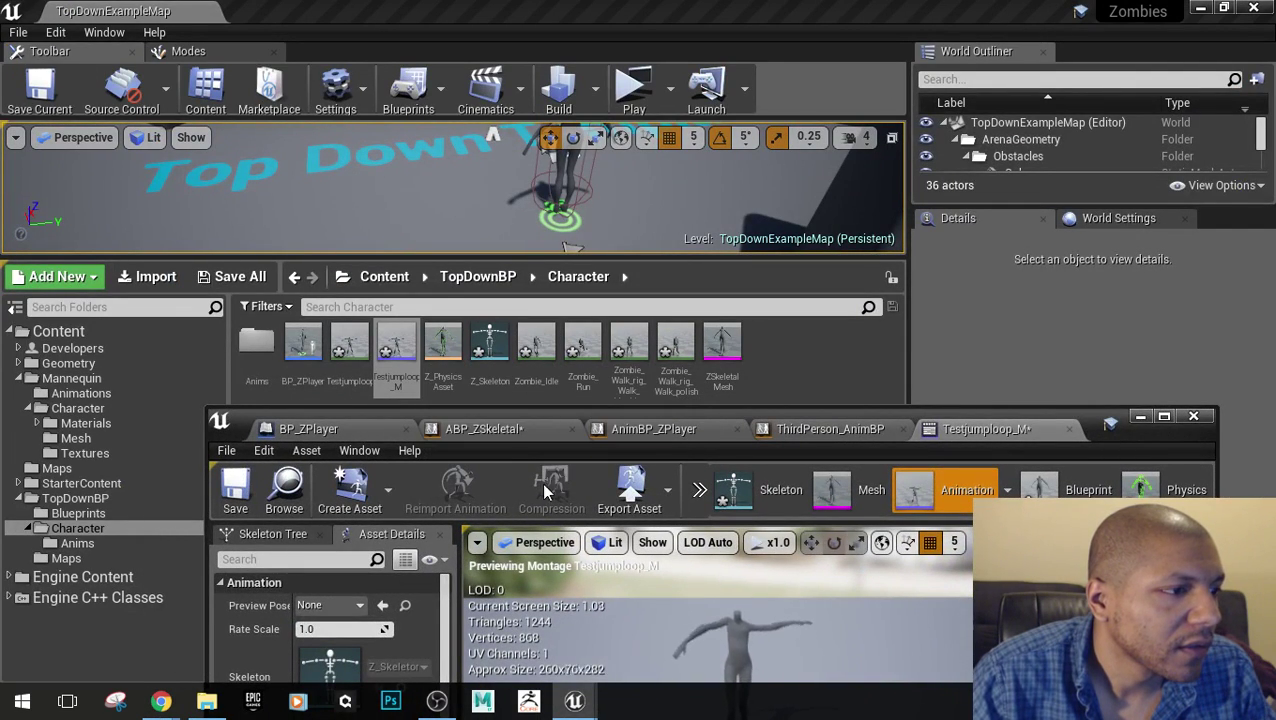
click(487, 429)
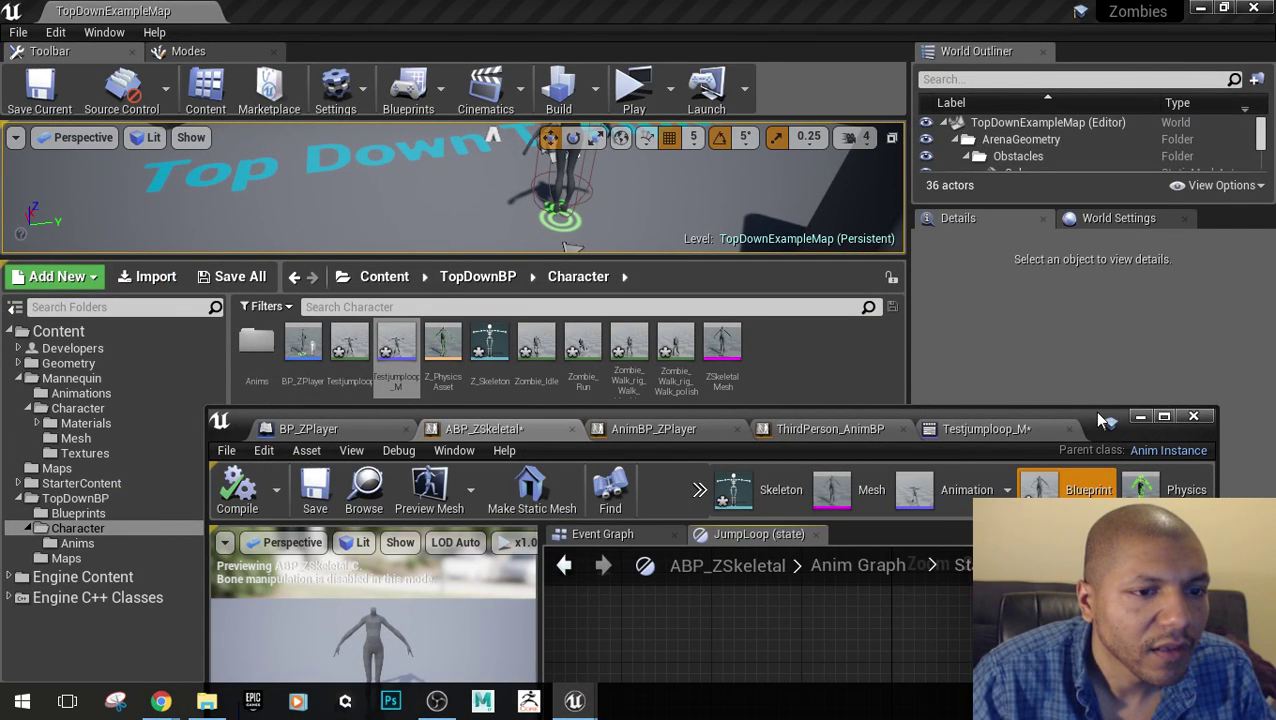
drag(1094, 416, 1014, 493)
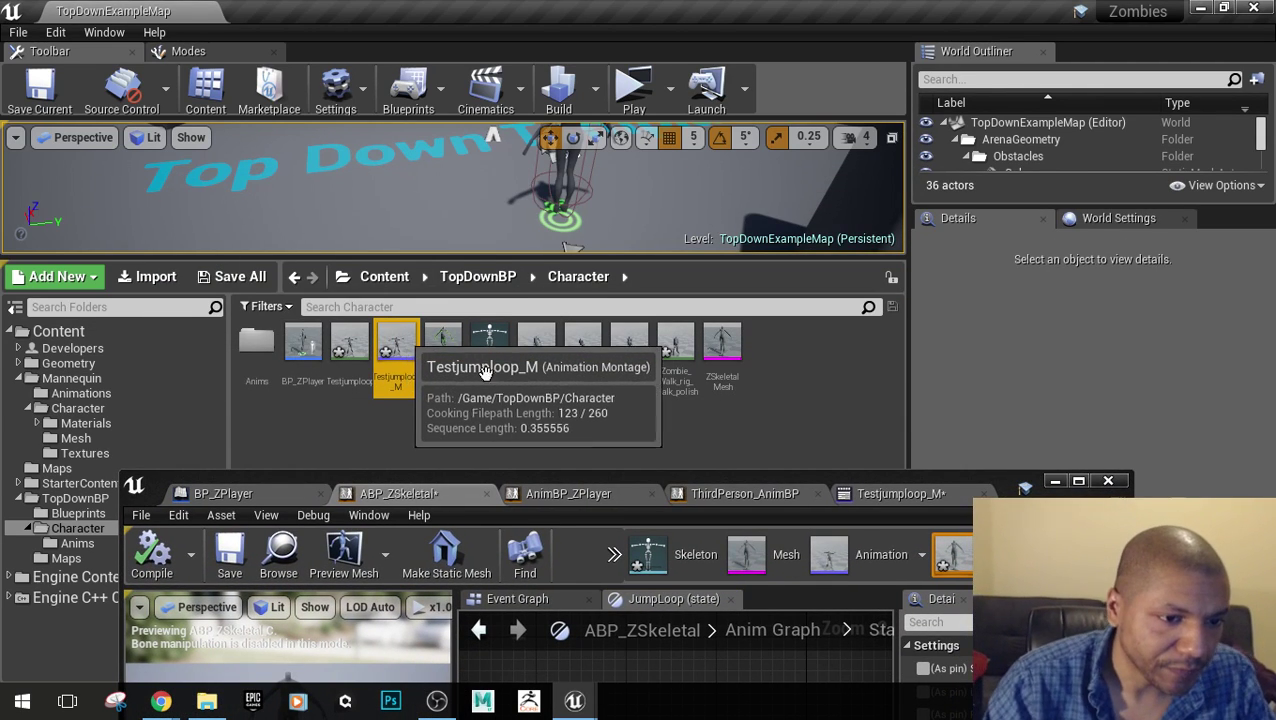
click(349, 345)
click(1078, 481)
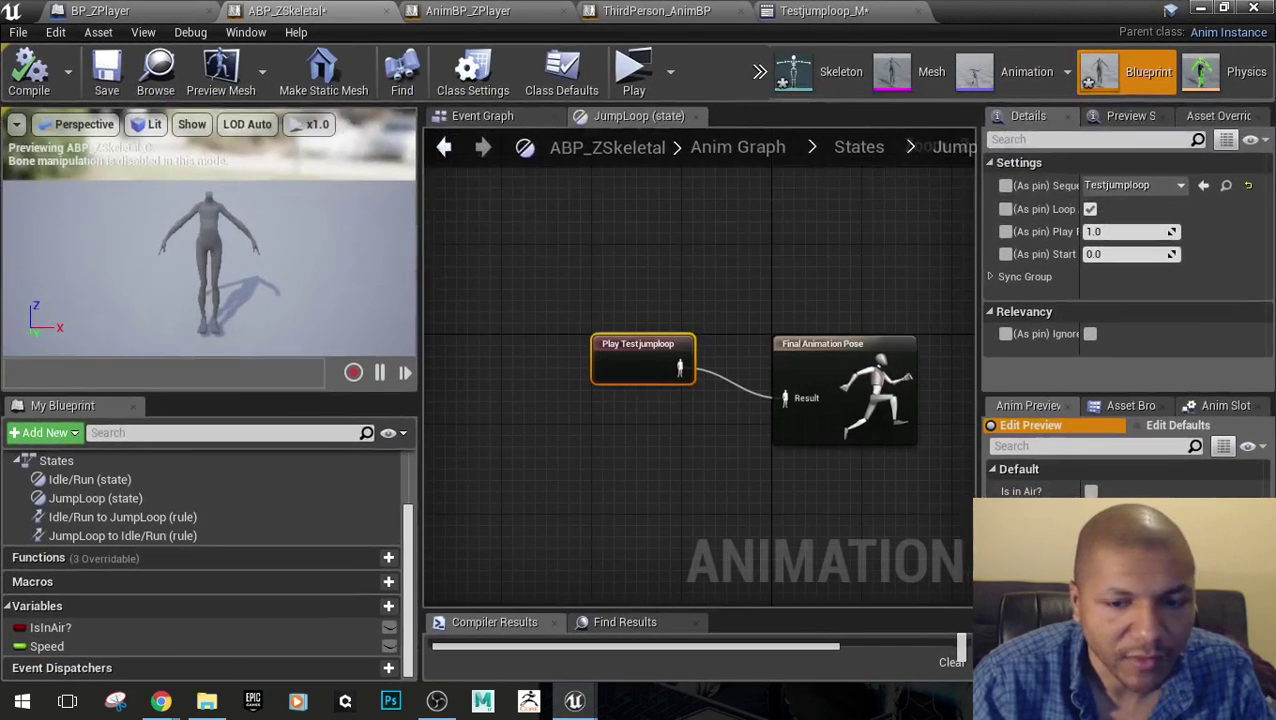
Inspect the transitions between Idle/Run and JumpLoop in the States state machine of ABP_ZSkeletal
click(950, 281)
click(862, 147)
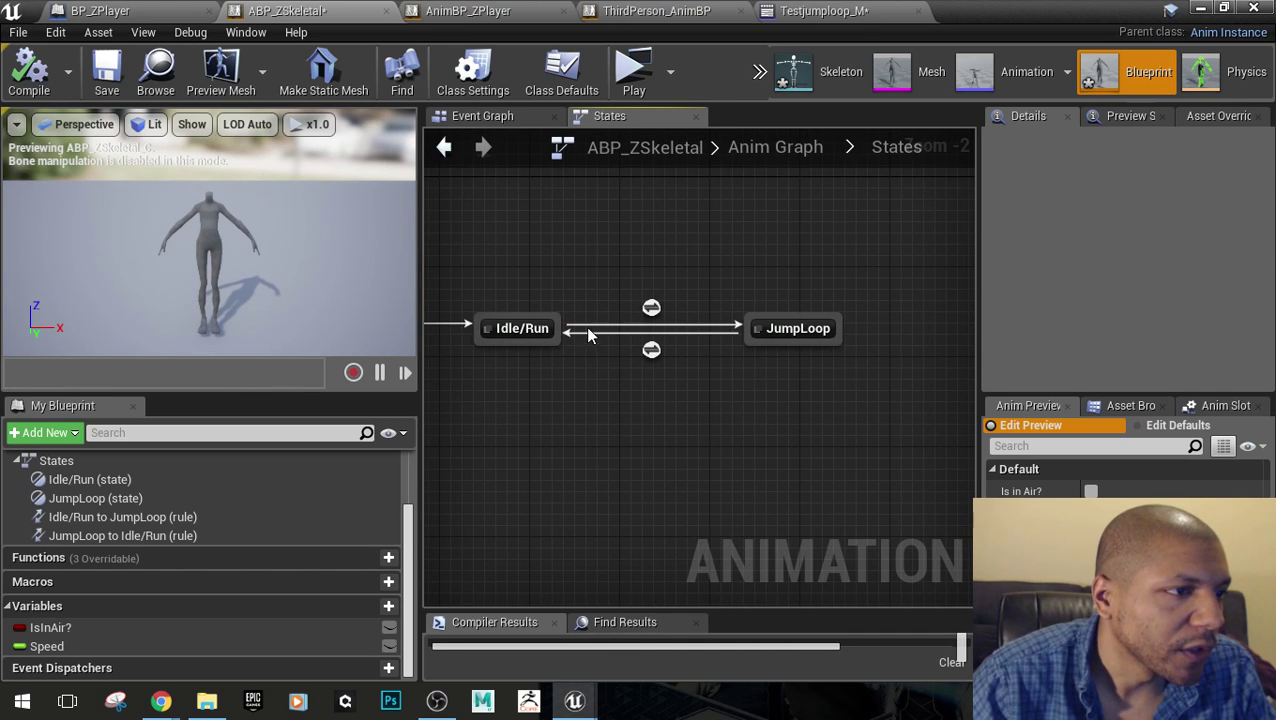
click(651, 309)
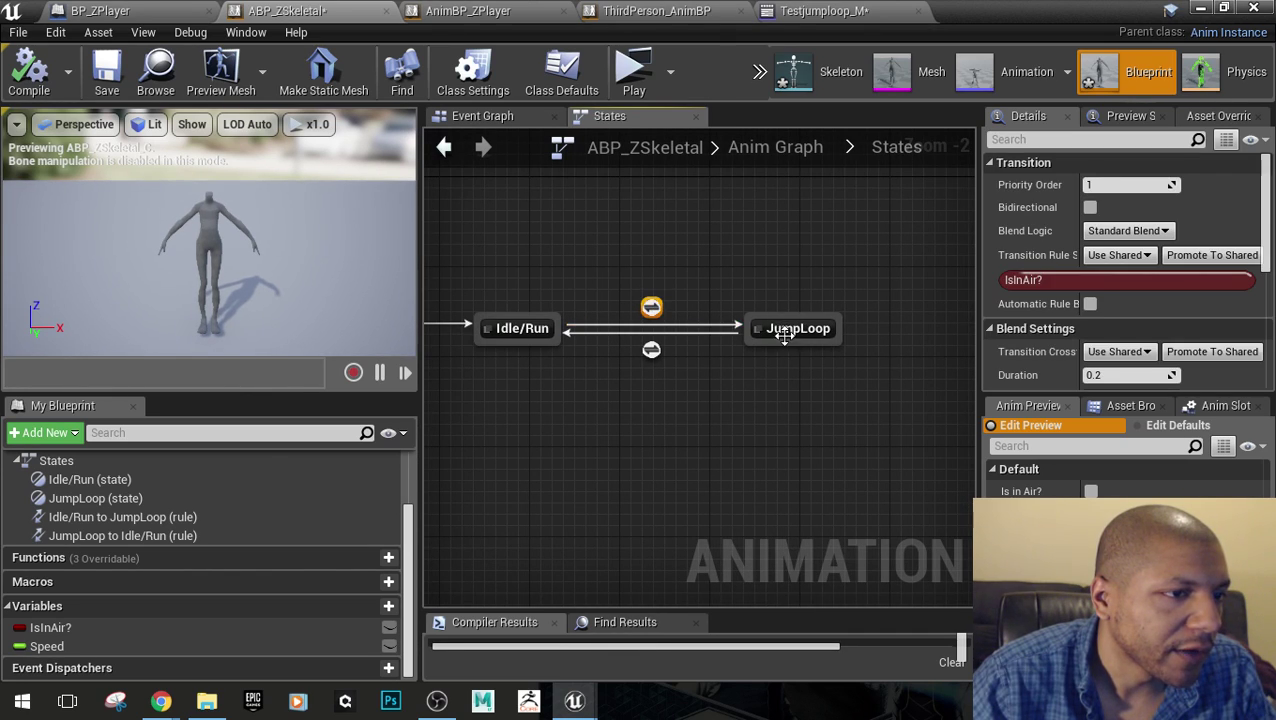
click(785, 337)
click(651, 350)
click(517, 403)
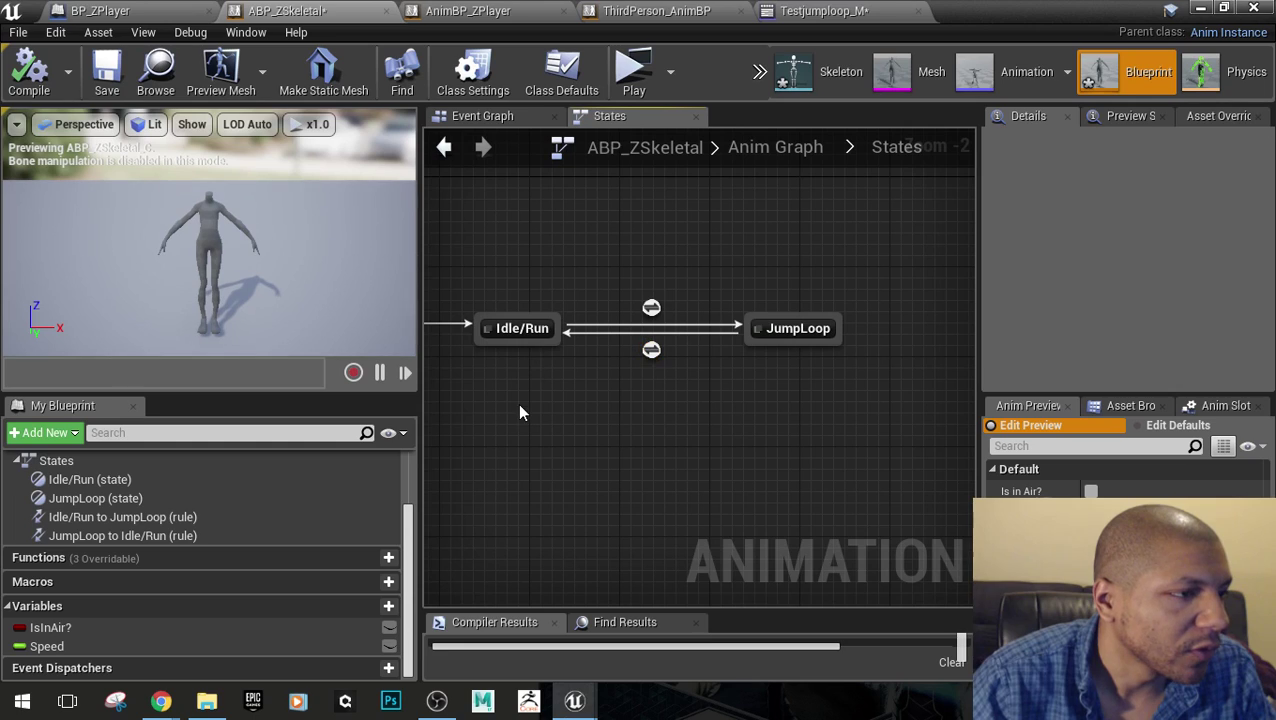
right_drag(527, 289, 666, 291)
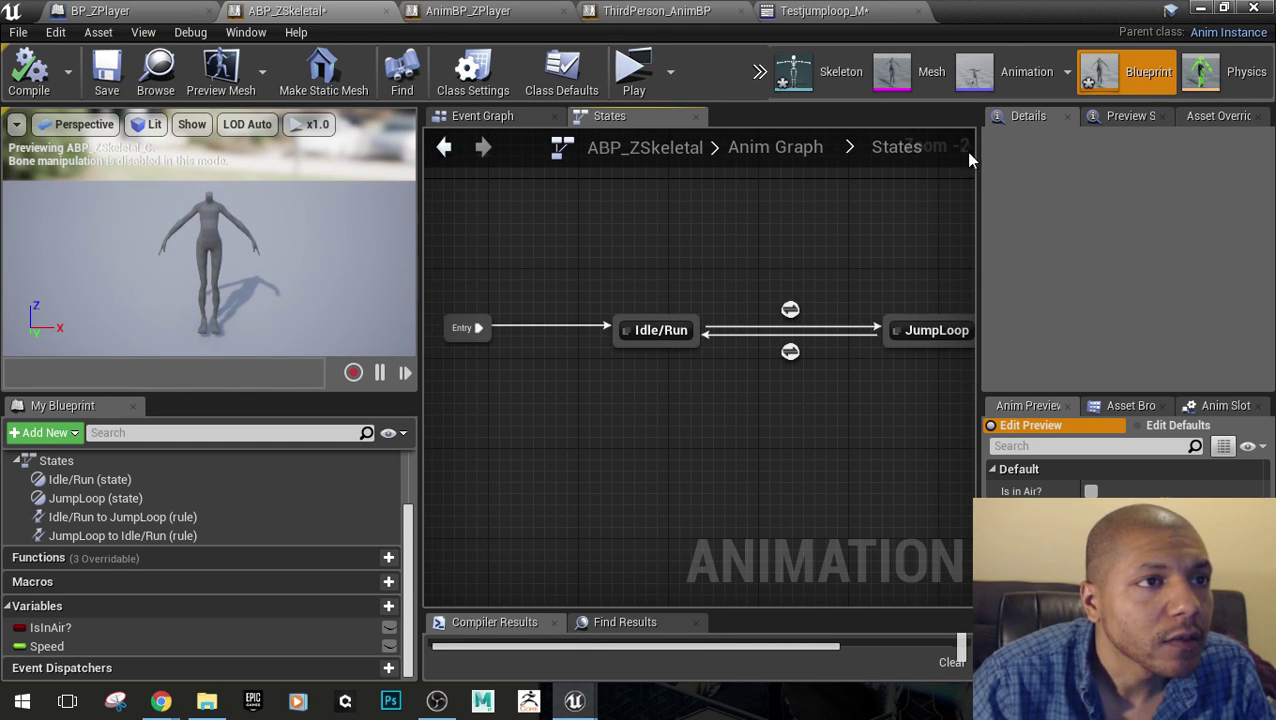
Connect the States state machine to the Final Animation Pose result in the Anim Graph and compile ABP_ZSkeletal
click(795, 151)
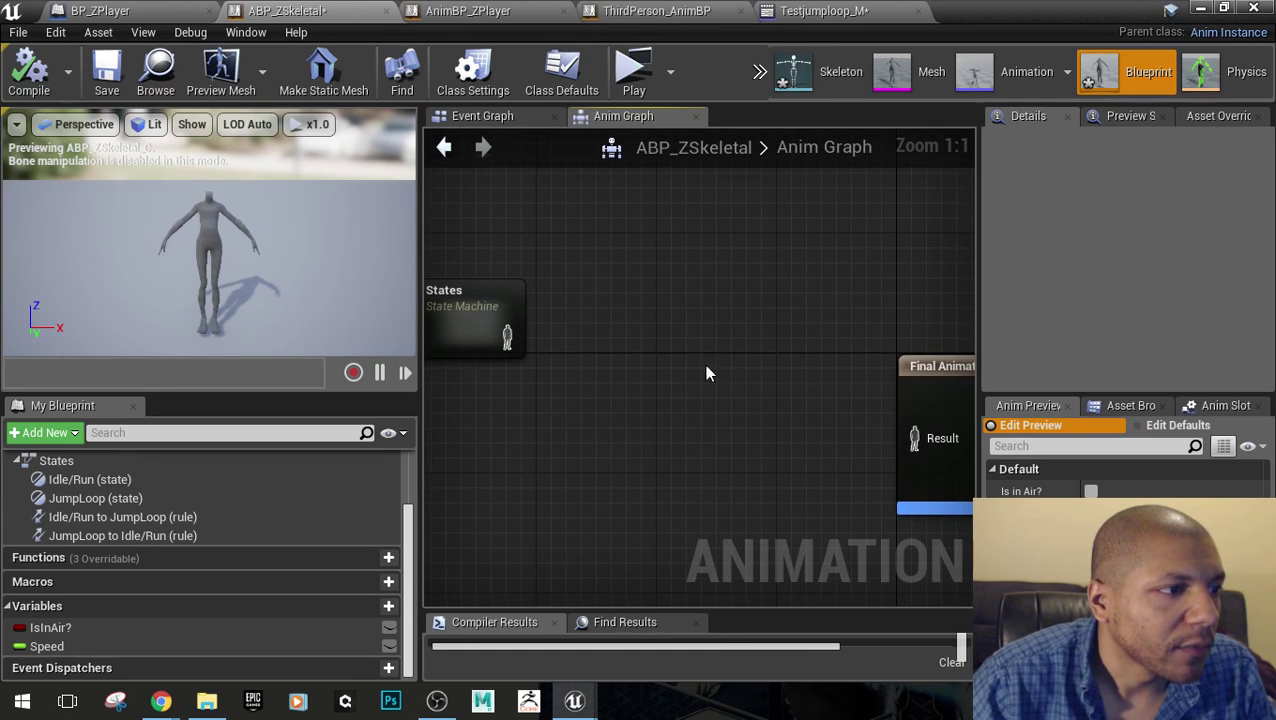
drag(513, 338, 913, 438)
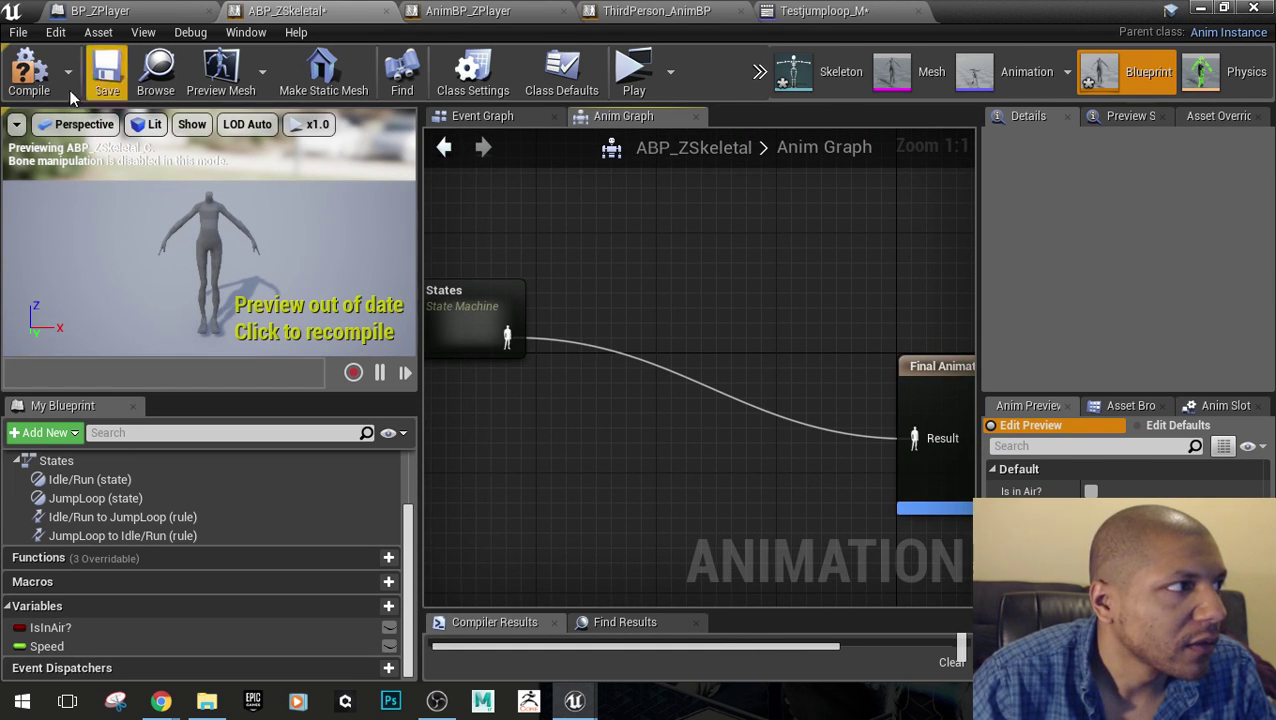
click(22, 82)
Play the game in a preview despite the compiler error warning, and end the preview
click(632, 66)
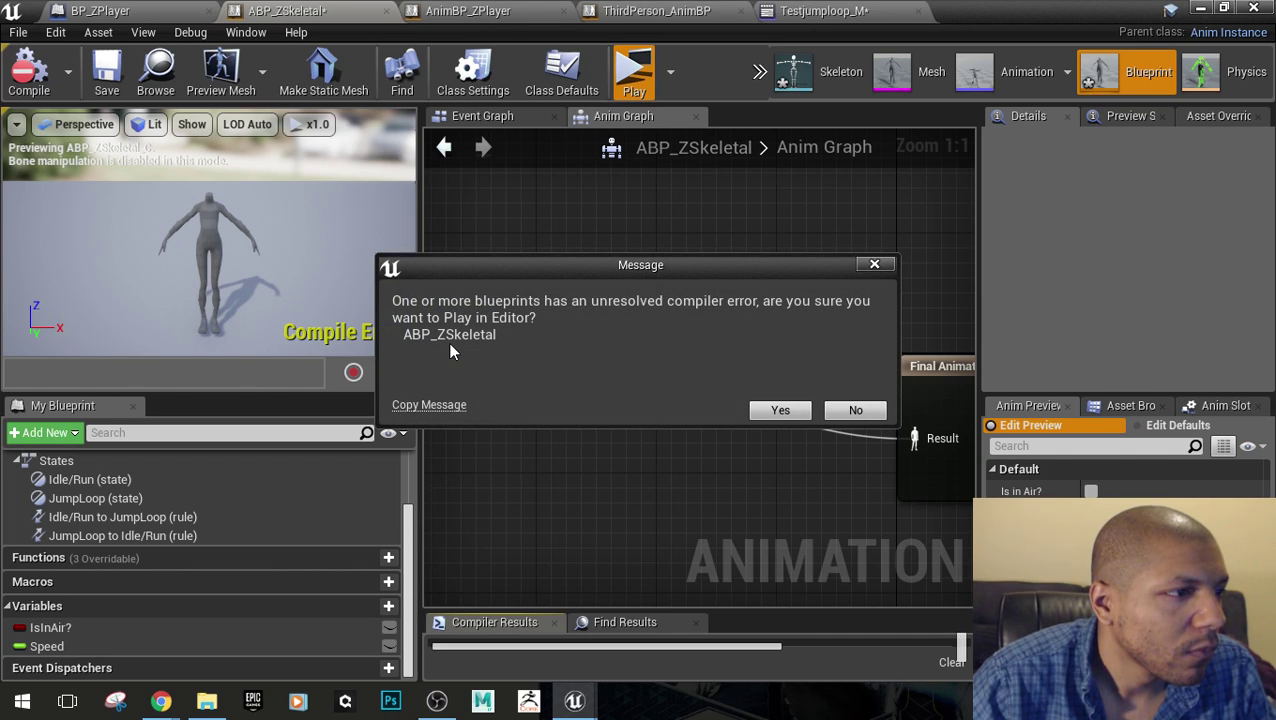
click(779, 411)
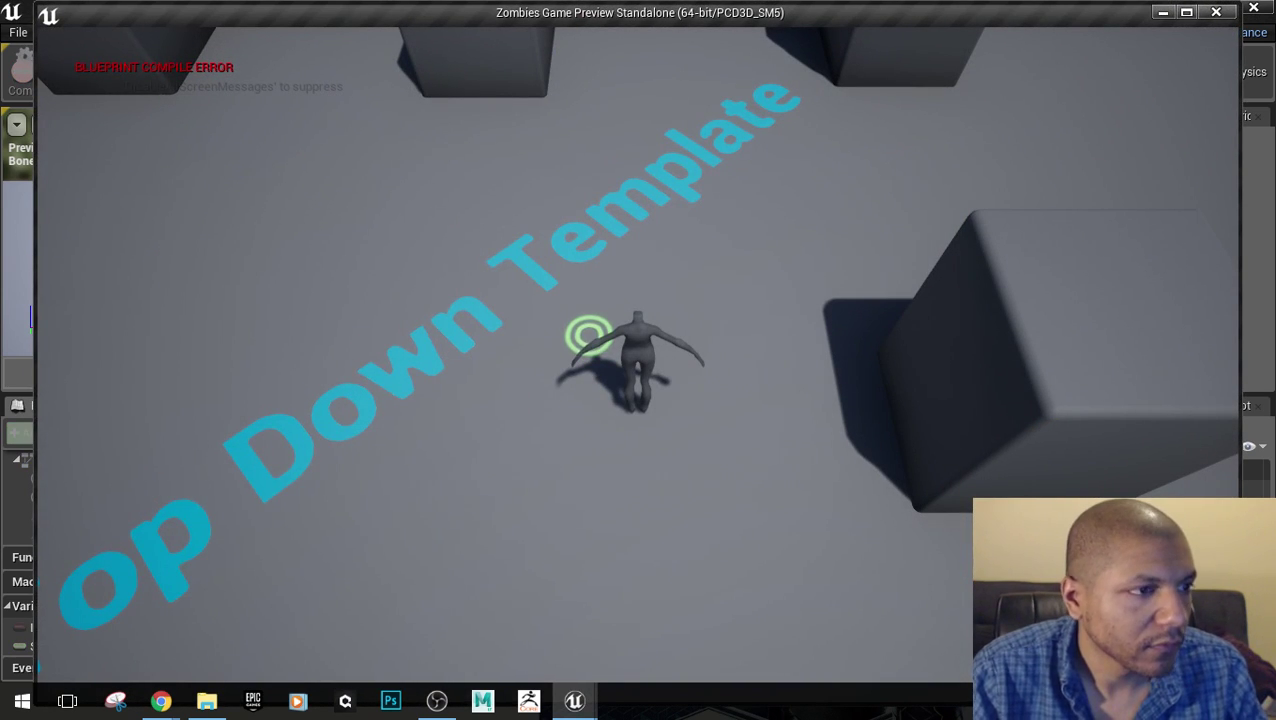
key(Escape)
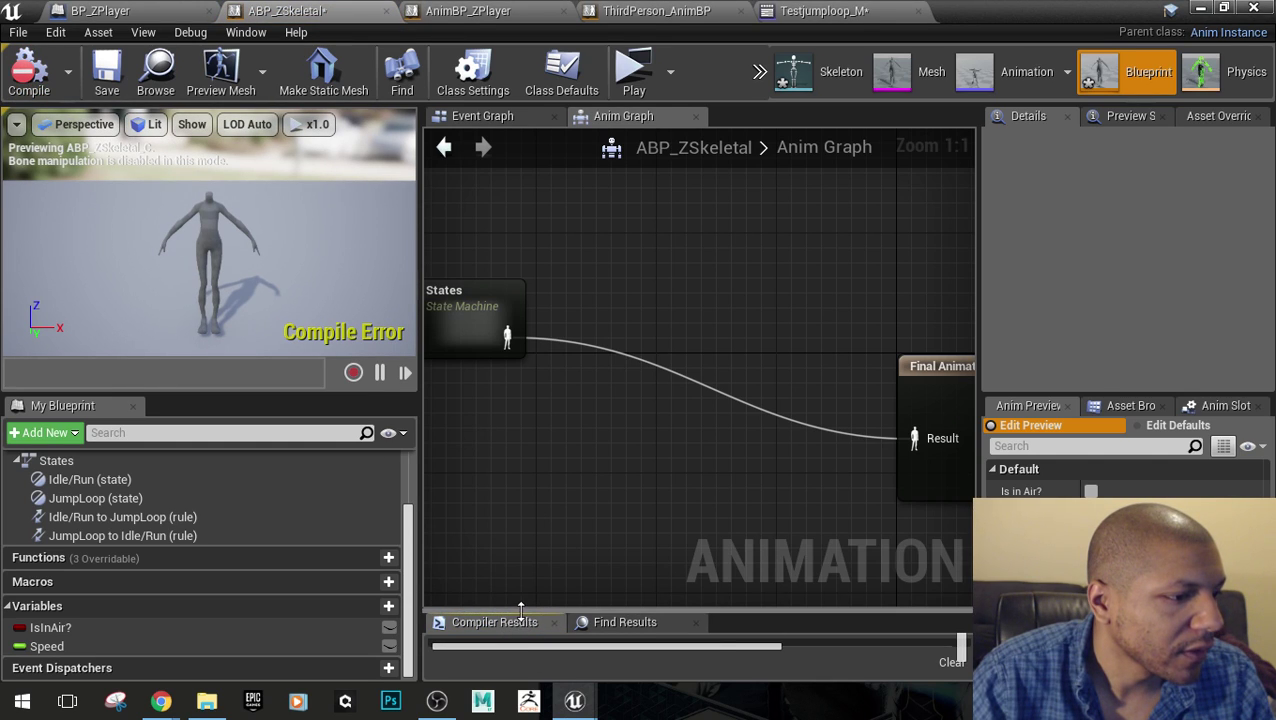
Read the compiler error details and check the Event Graph of ABP_ZSkeletal for its nodes
drag(521, 607, 521, 386)
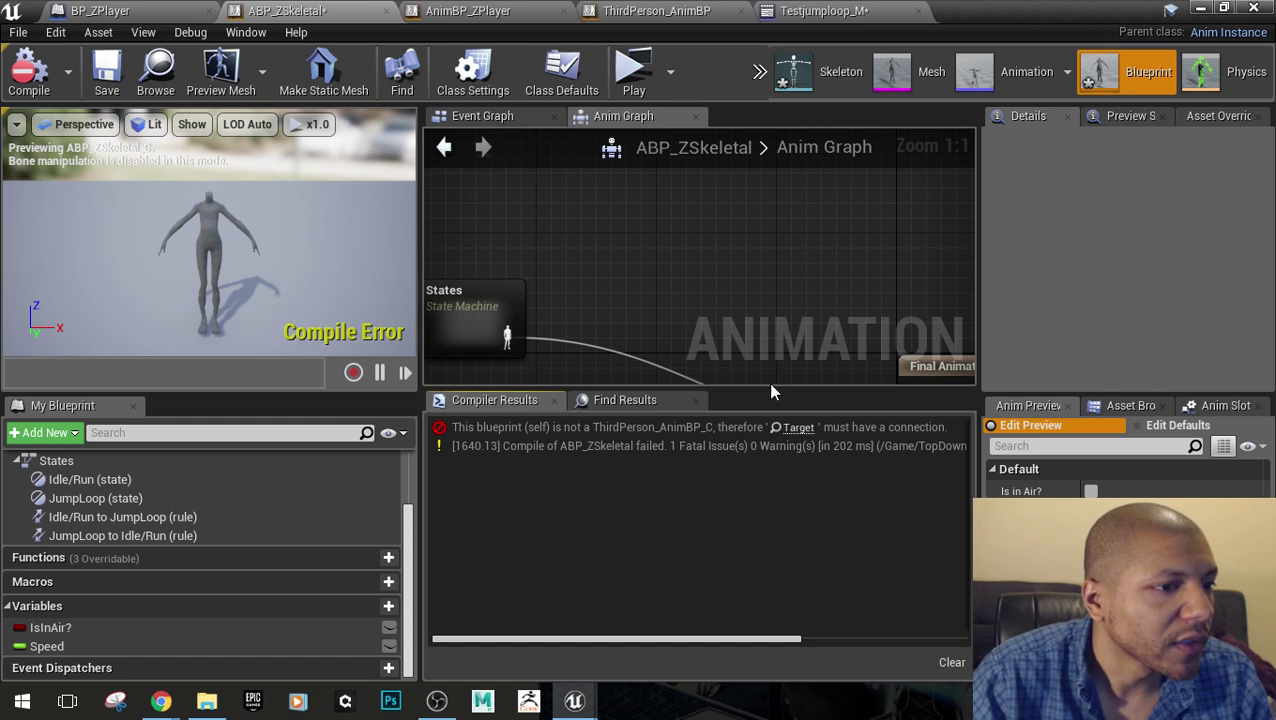
drag(770, 389, 770, 524)
click(482, 116)
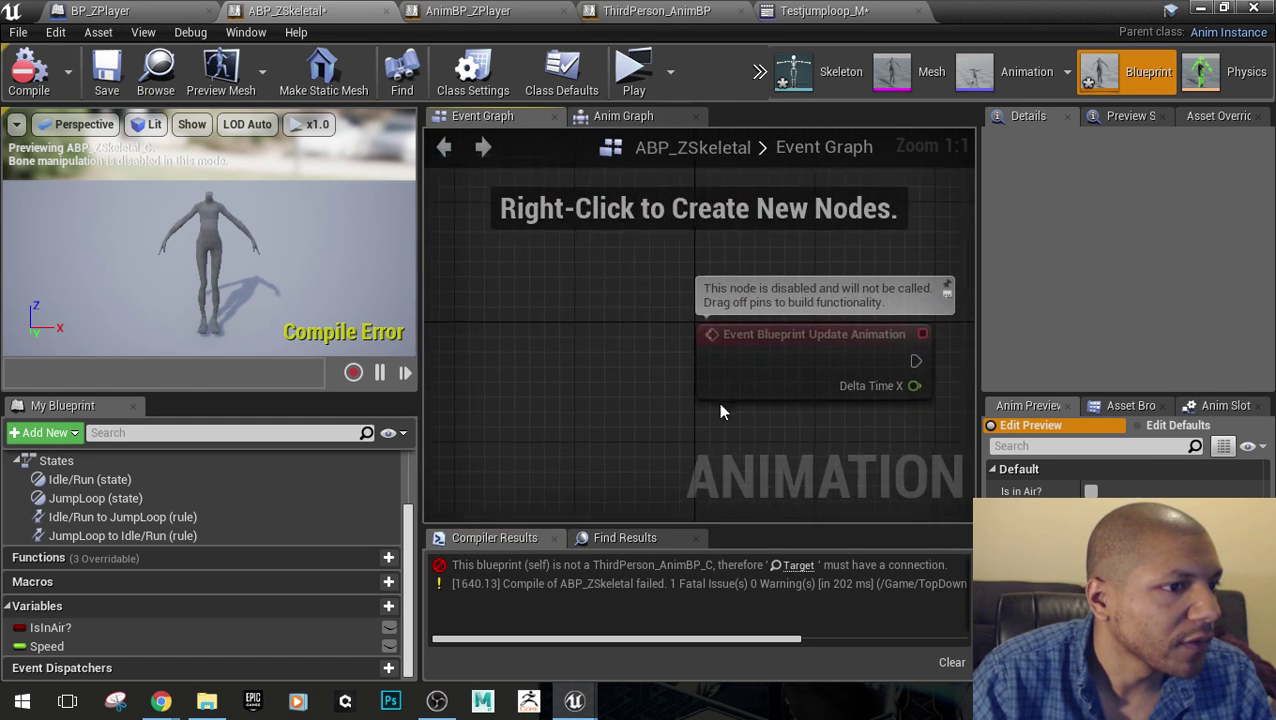
scroll(722, 410, down, 10)
right_drag(769, 361, 584, 347)
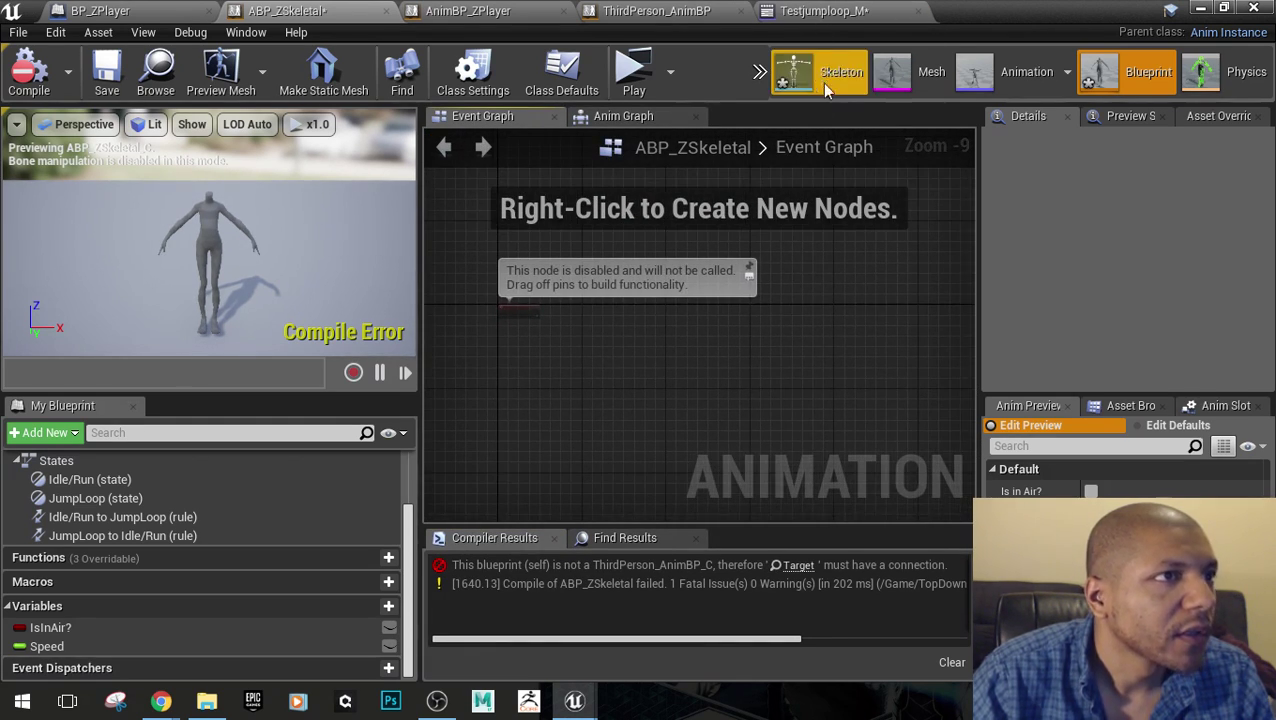
Move the States node closer to the Final Animation Pose node in ABP_ZSkeletal's Anim Graph
click(636, 118)
right_drag(873, 407, 829, 294)
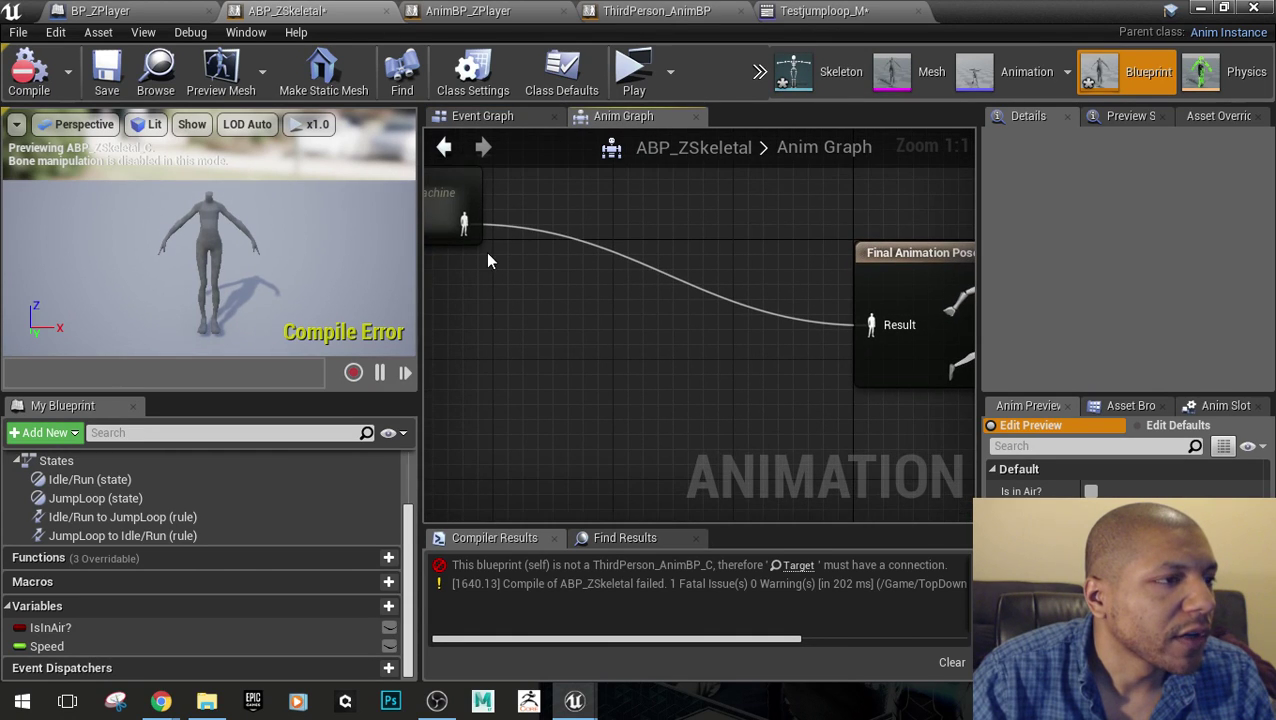
drag(442, 228, 556, 336)
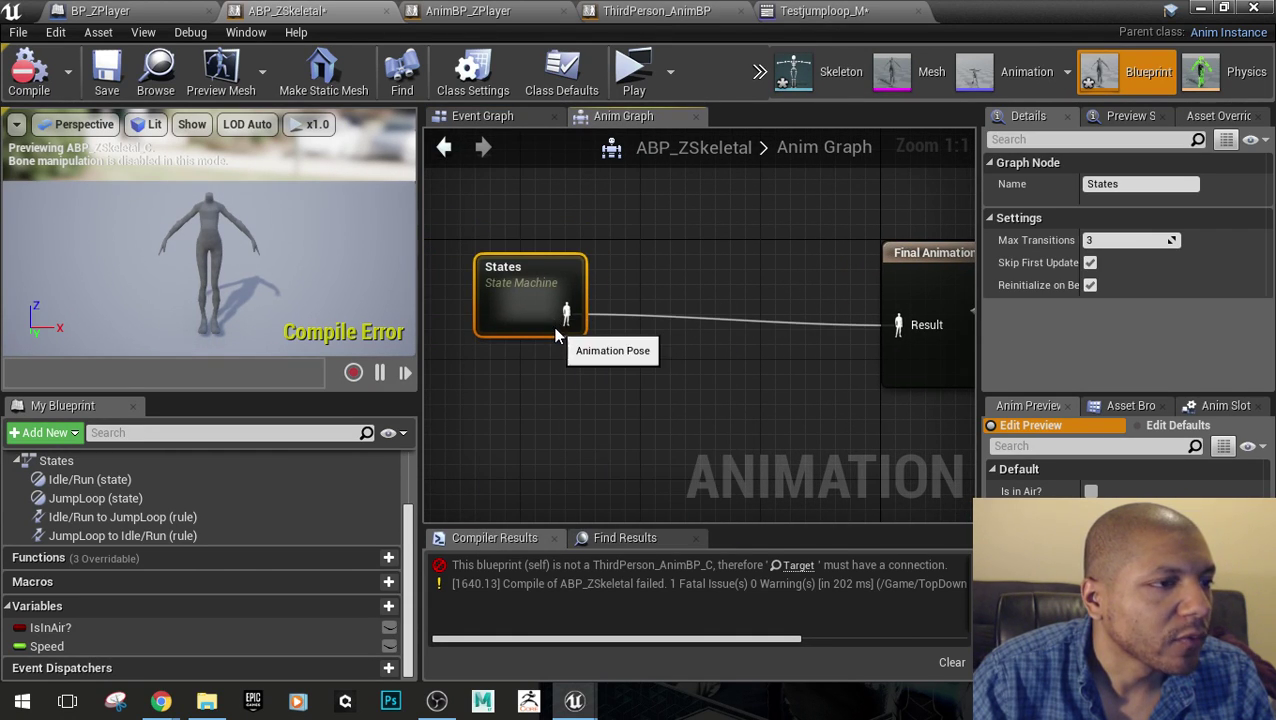
Compare ABP_ZSkeletal's Event Graph with that of ThirdPerson_AnimBP, examining the node groups for PawnOwner validity, IsInAir and Speed
click(482, 116)
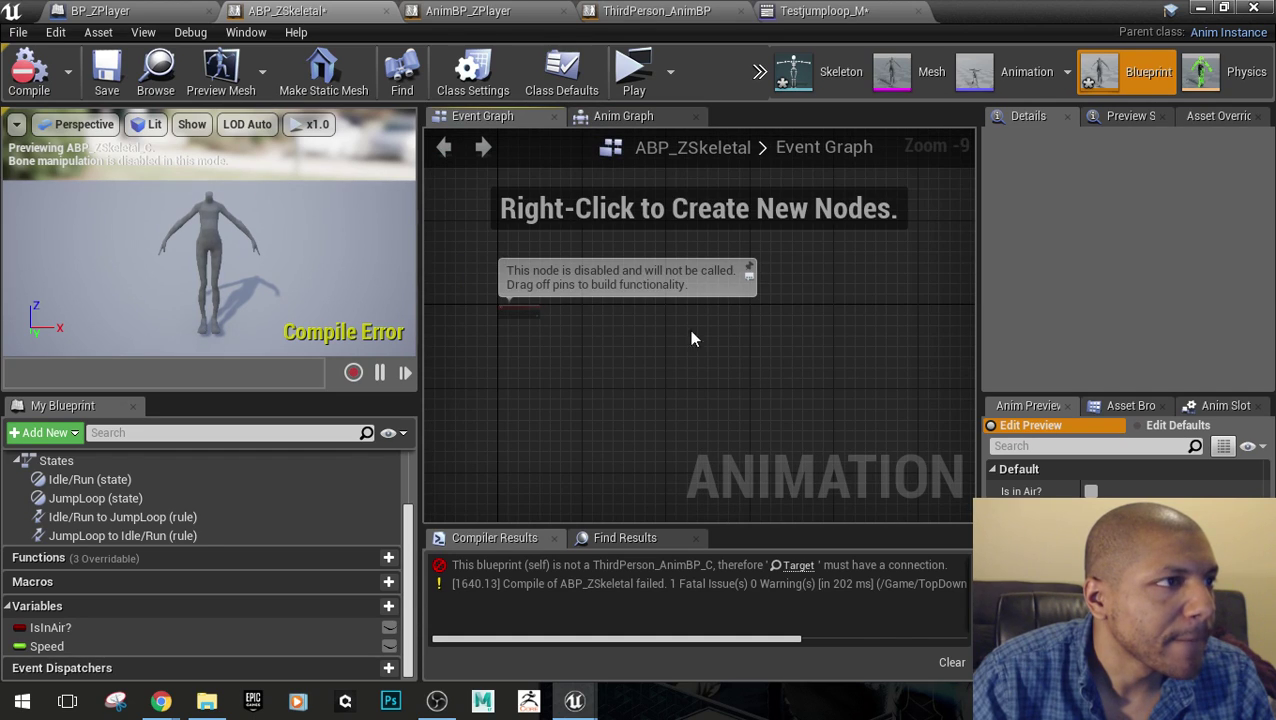
click(680, 11)
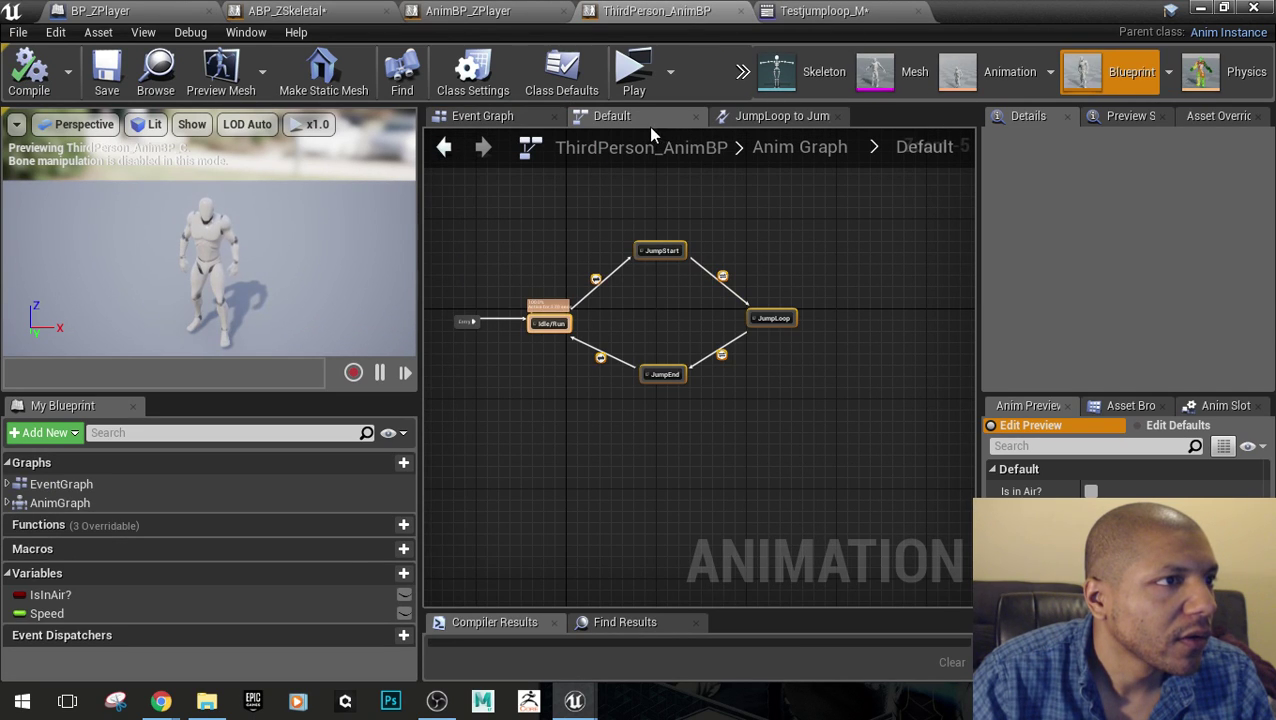
click(73, 485)
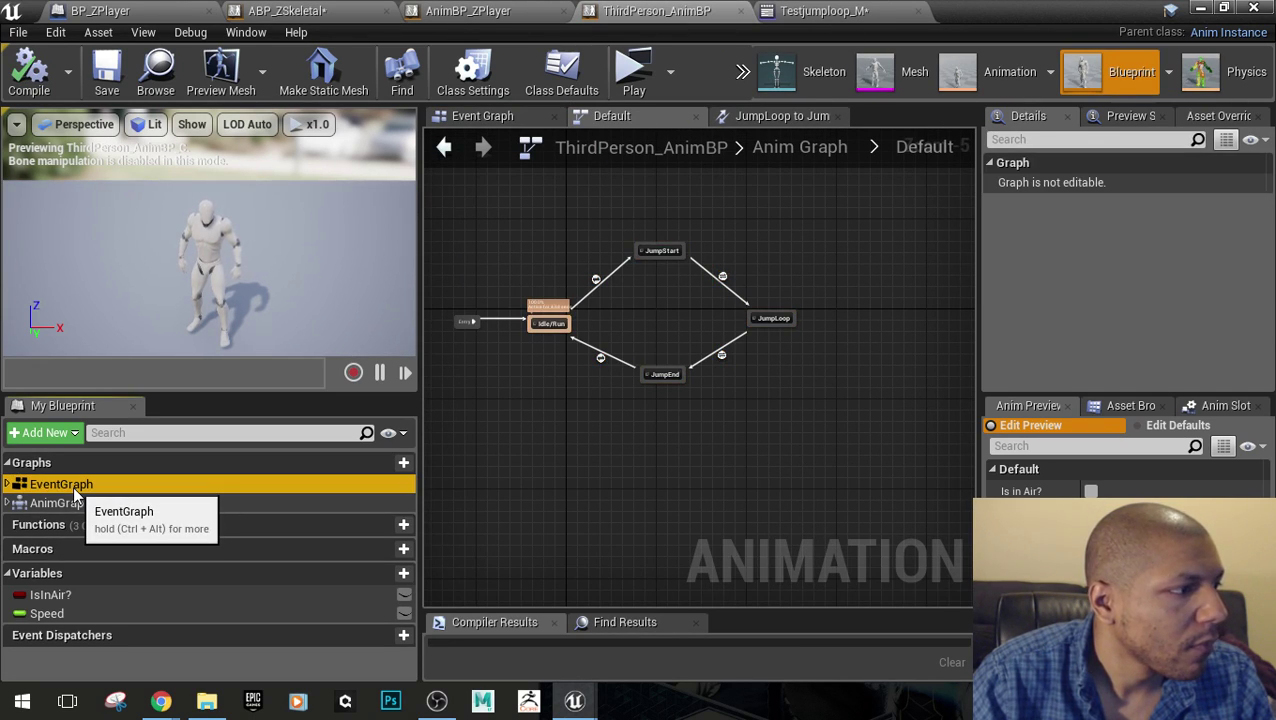
double_click(73, 485)
scroll(790, 486, down, 7)
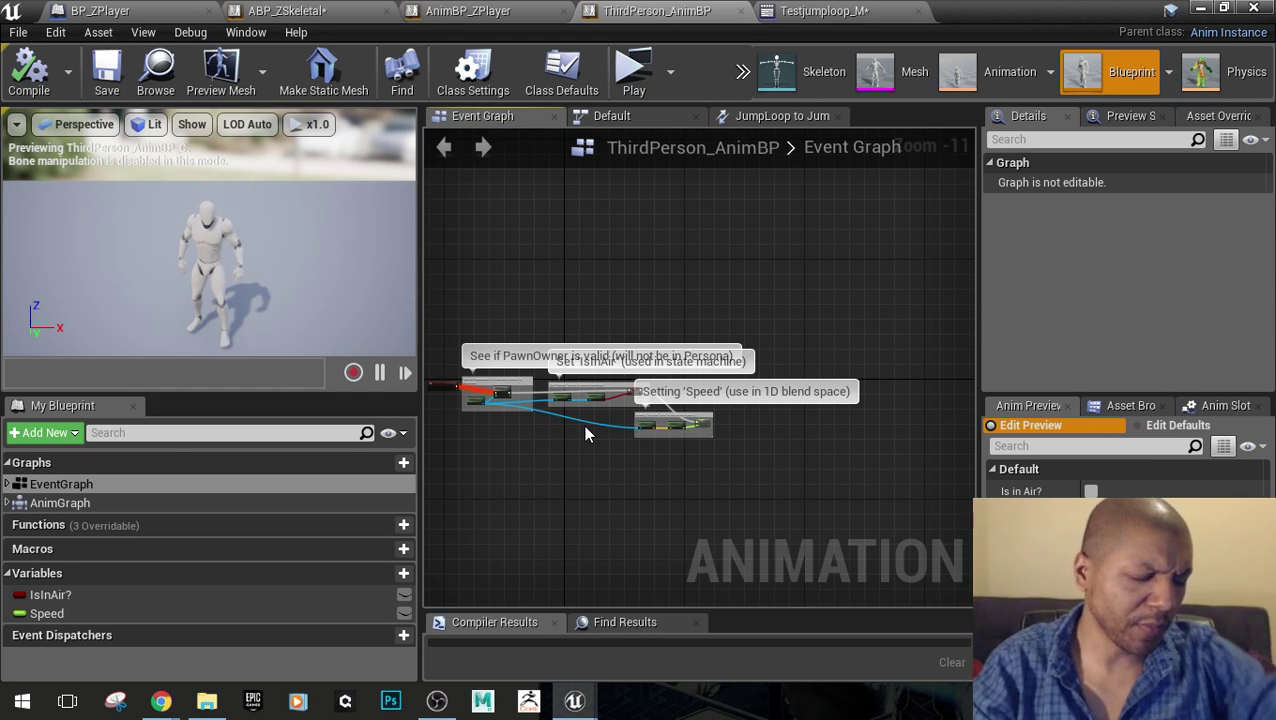
scroll(610, 437, up, 6)
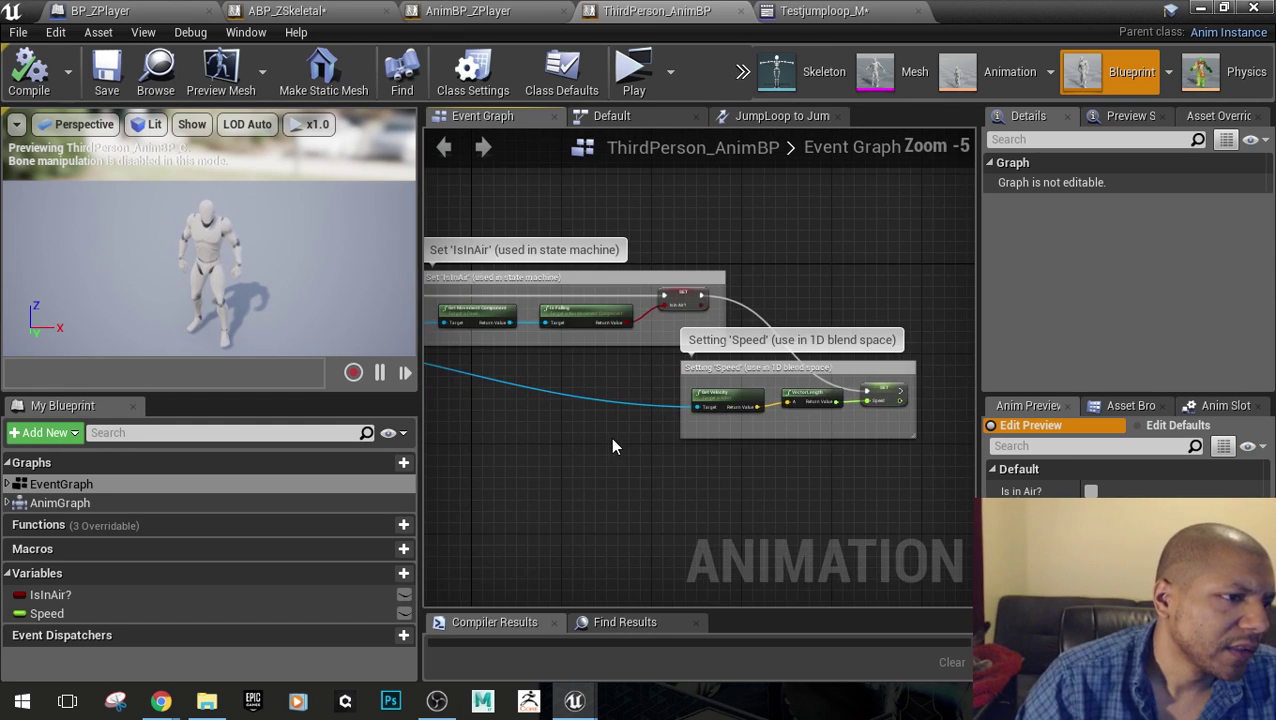
right_drag(610, 437, 846, 419)
scroll(846, 428, down, 2)
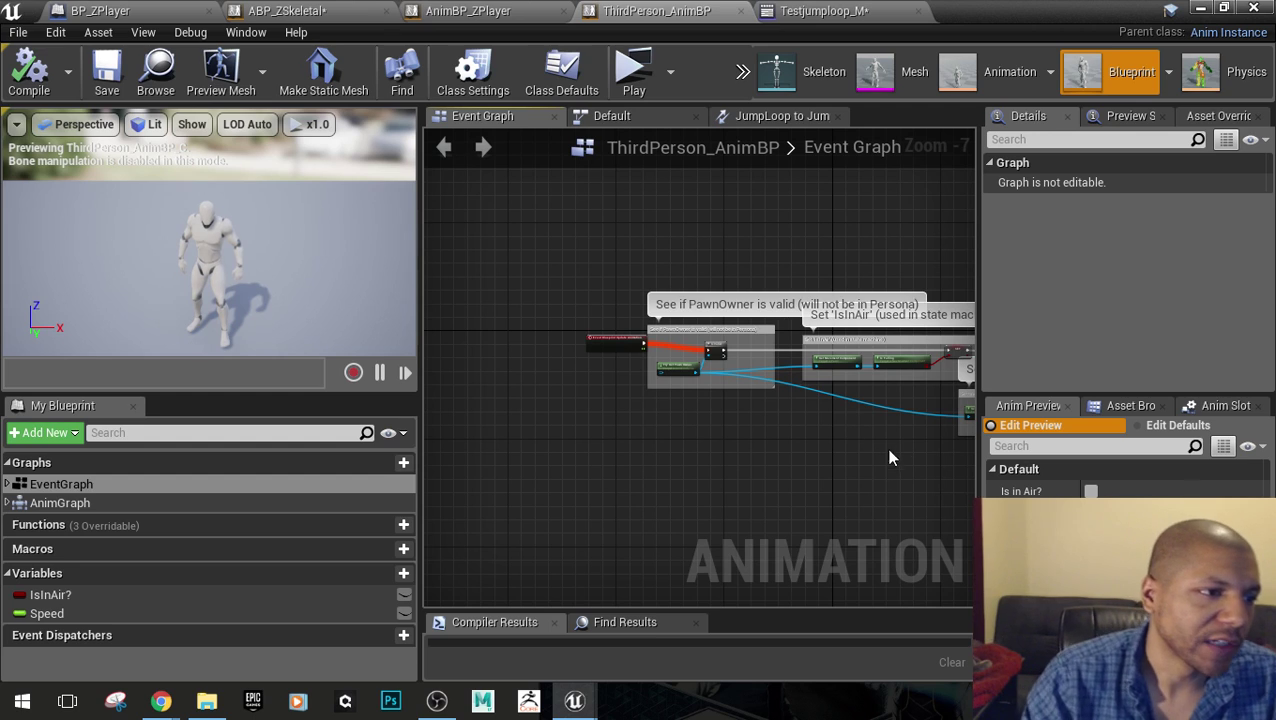
right_drag(891, 455, 669, 407)
scroll(547, 336, up, 2)
scroll(575, 355, down, 2)
right_drag(704, 462, 653, 414)
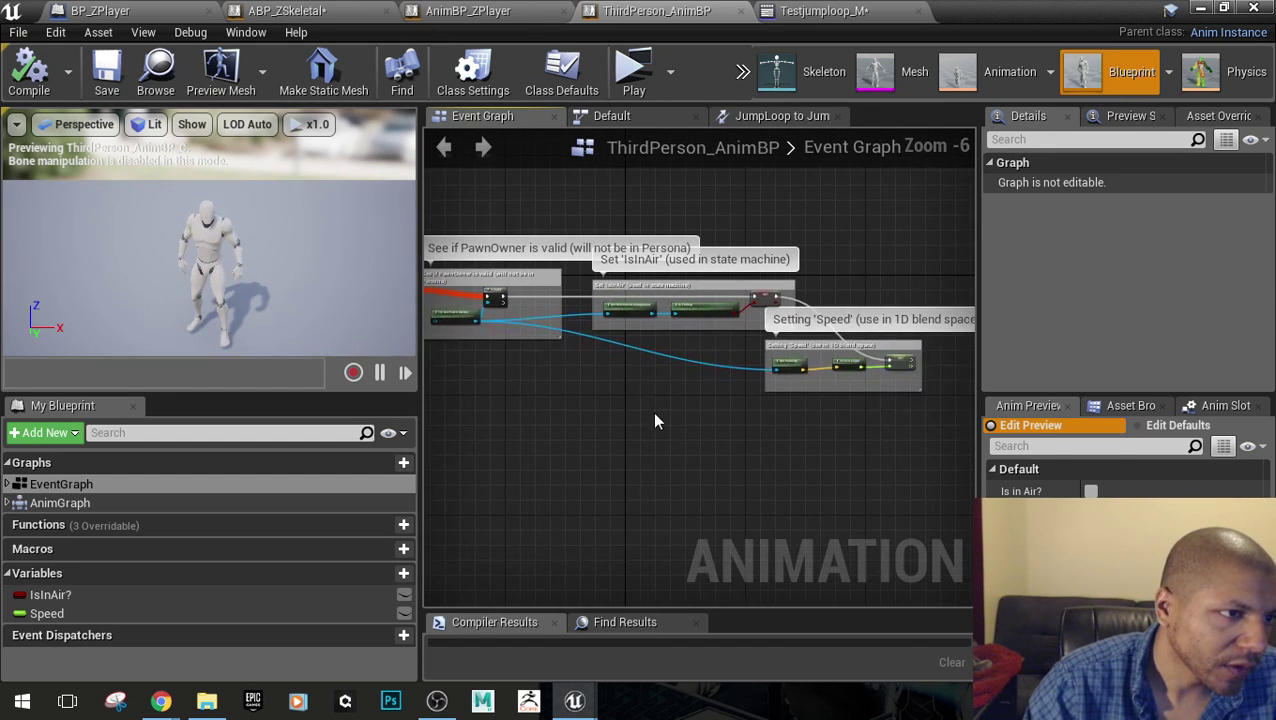
scroll(641, 392, down, 2)
right_drag(506, 245, 542, 296)
Select the PawnOwner, IsInAir and Speed node groups in ThirdPerson_AnimBP's Event Graph, and clear the selection
drag(578, 388, 578, 390)
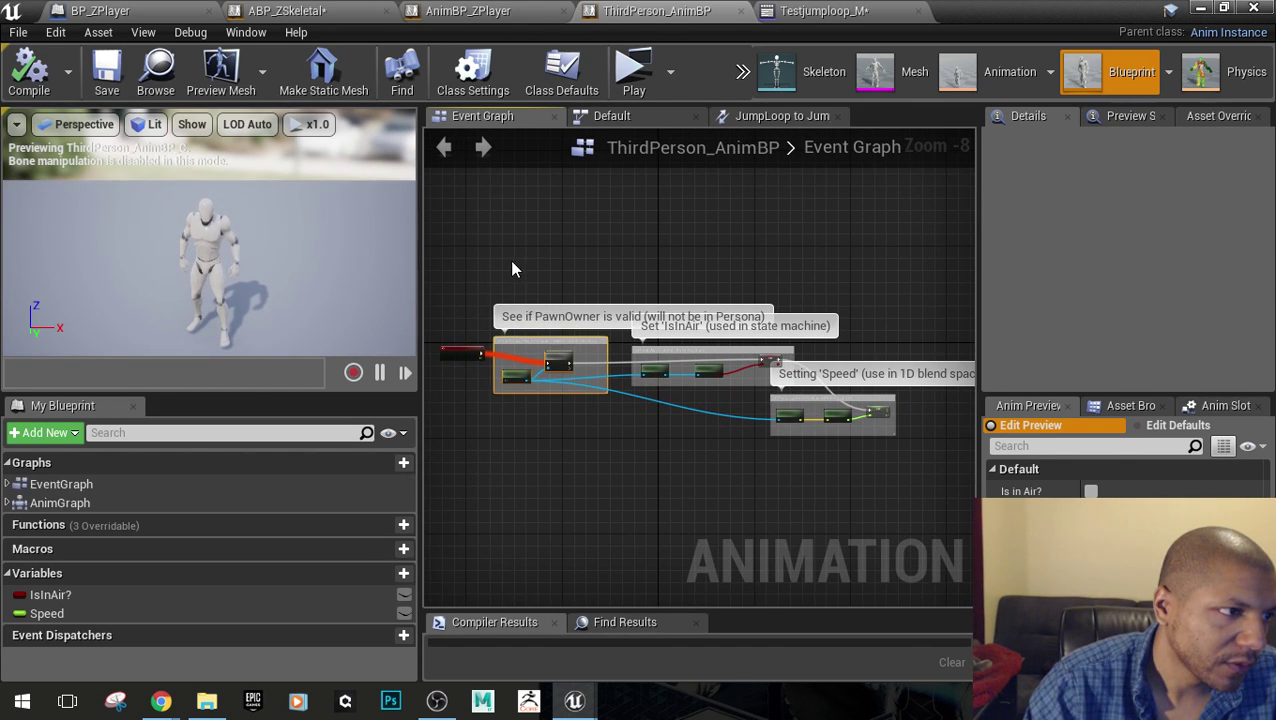
drag(509, 259, 923, 497)
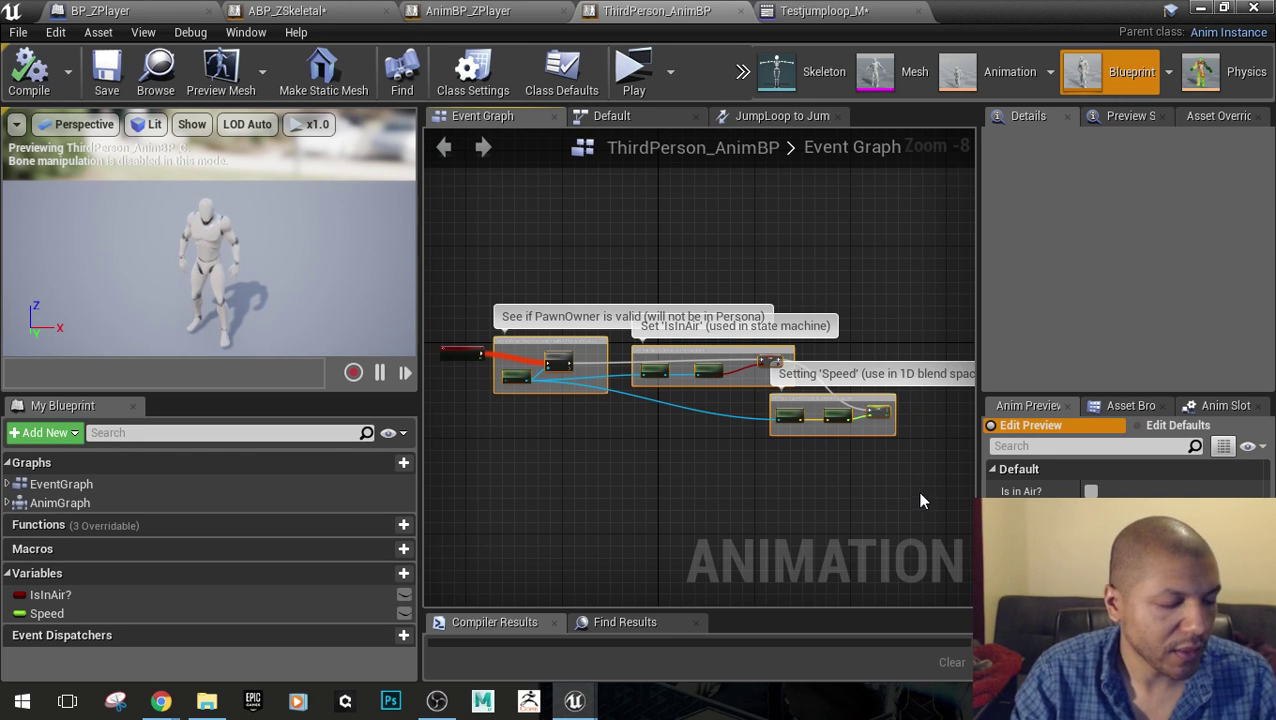
click(745, 204)
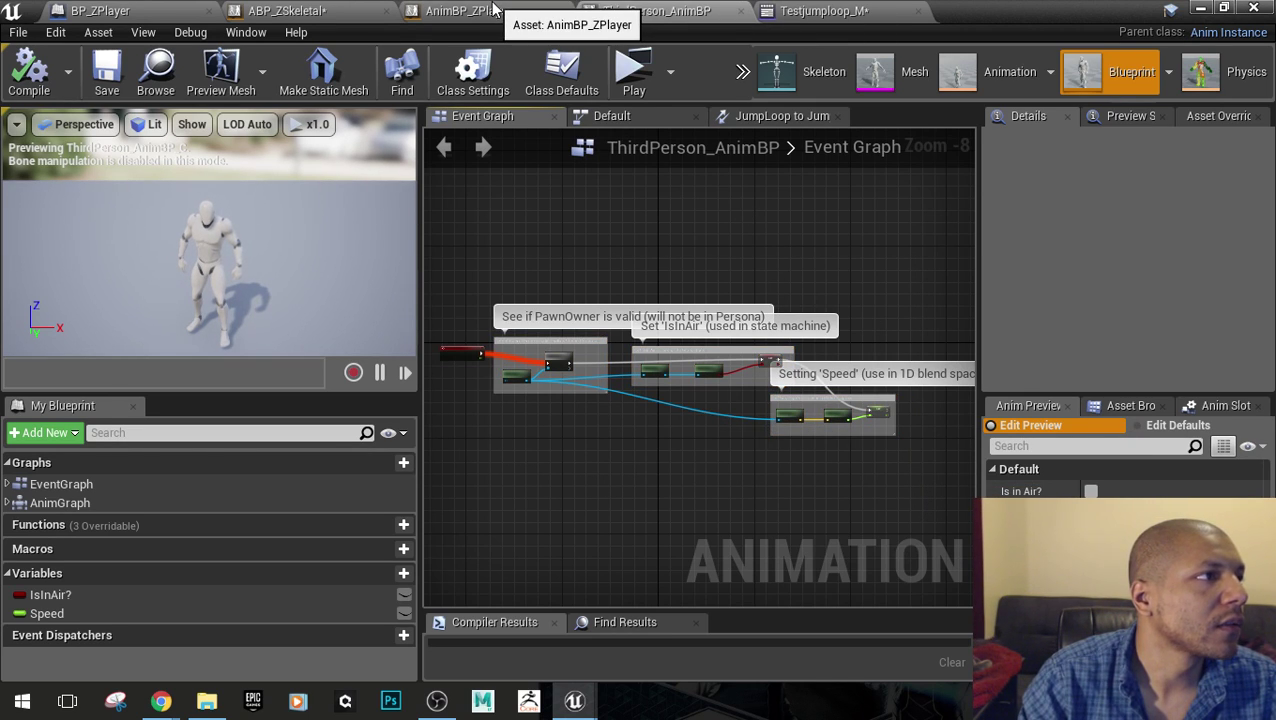
Close AnimBP_ZPlayer, paste the copied PawnOwner, IsInAir and Speed node groups into ABP_ZSkeletal's Event Graph, and place them beside the update event
click(506, 13)
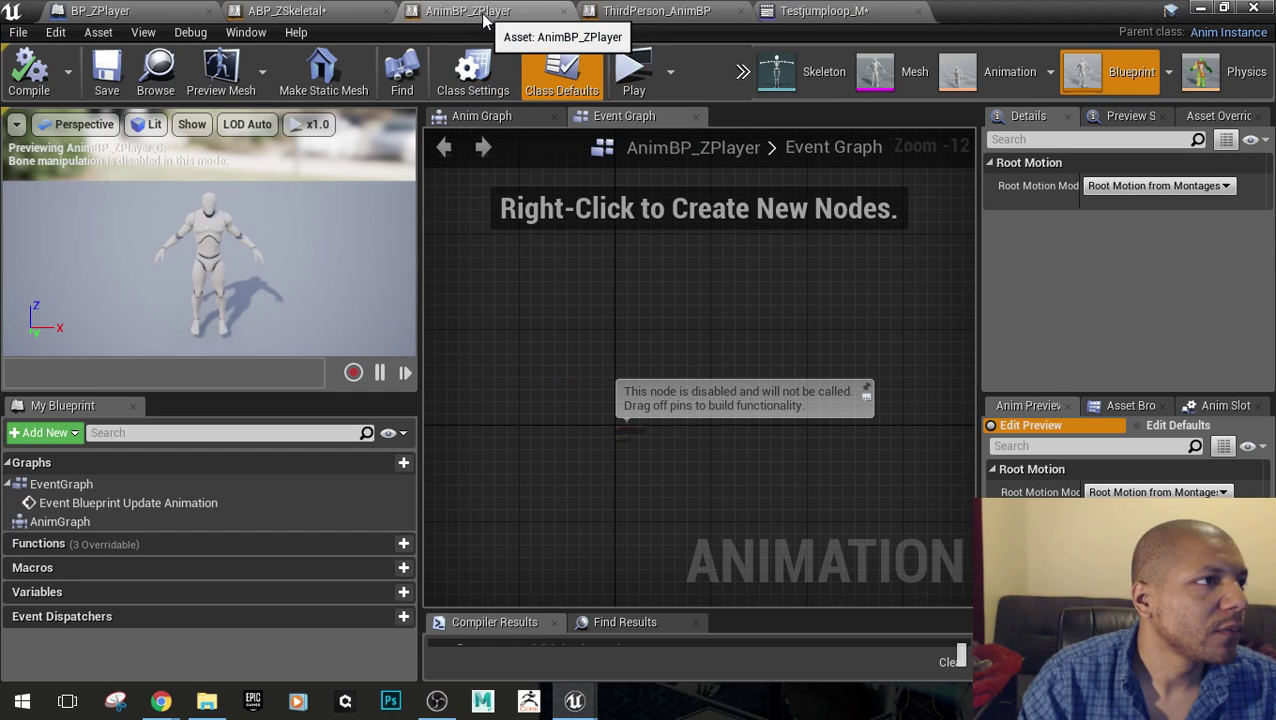
click(563, 10)
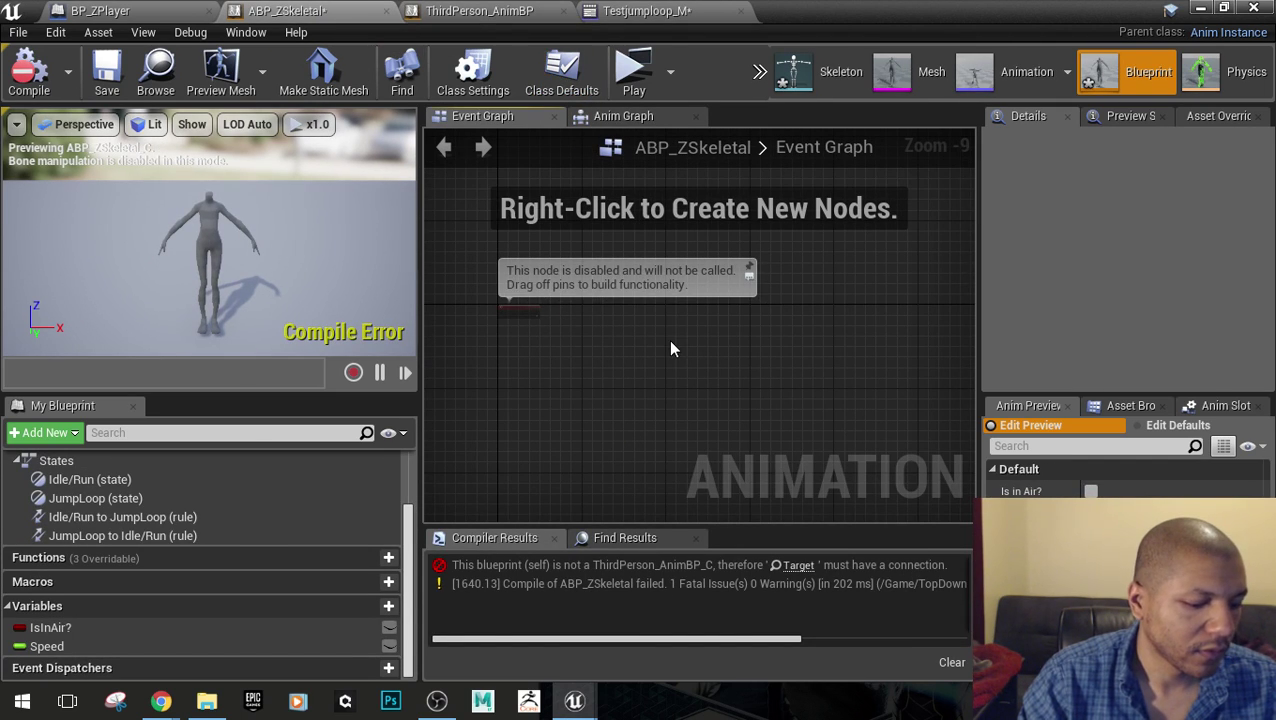
key(ctrl+v)
drag(559, 334, 624, 307)
scroll(627, 336, up, 9)
right_drag(744, 337, 696, 388)
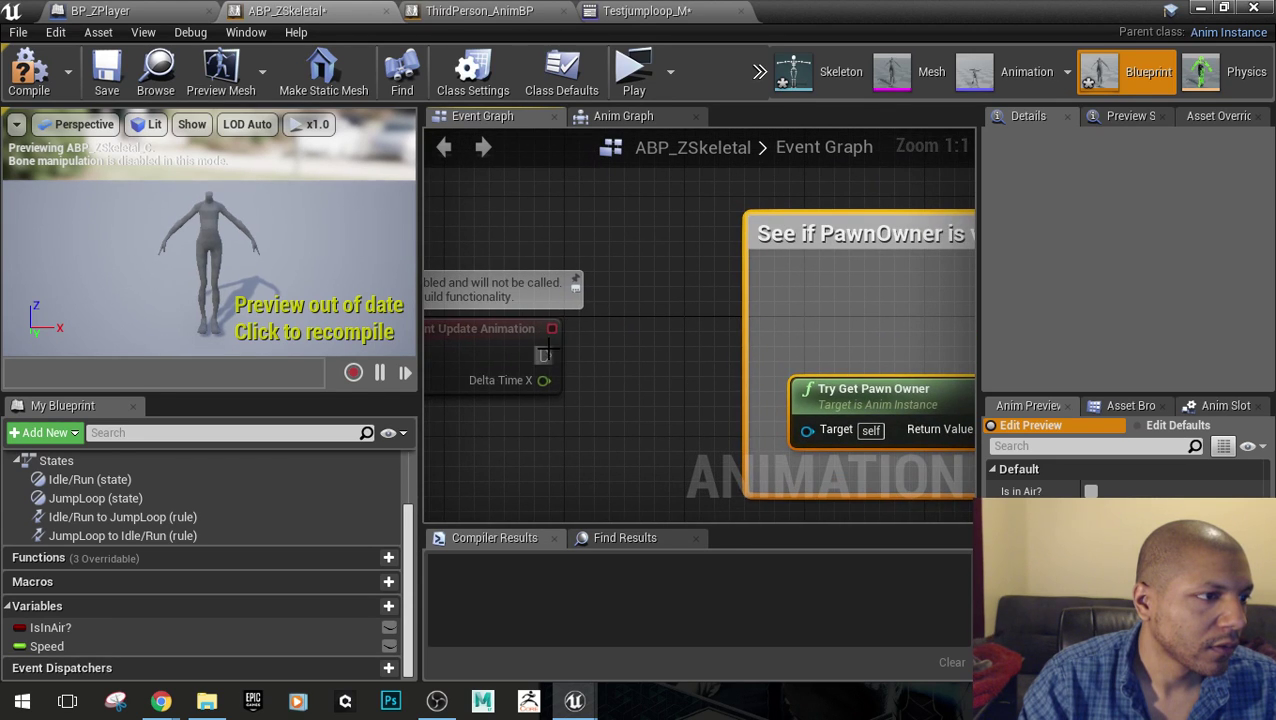
Connect Event Blueprint Update Animation to the IsValid node's Exec input and move the event closer to the PawnOwner group
drag(546, 356, 555, 326)
right_drag(548, 365, 968, 370)
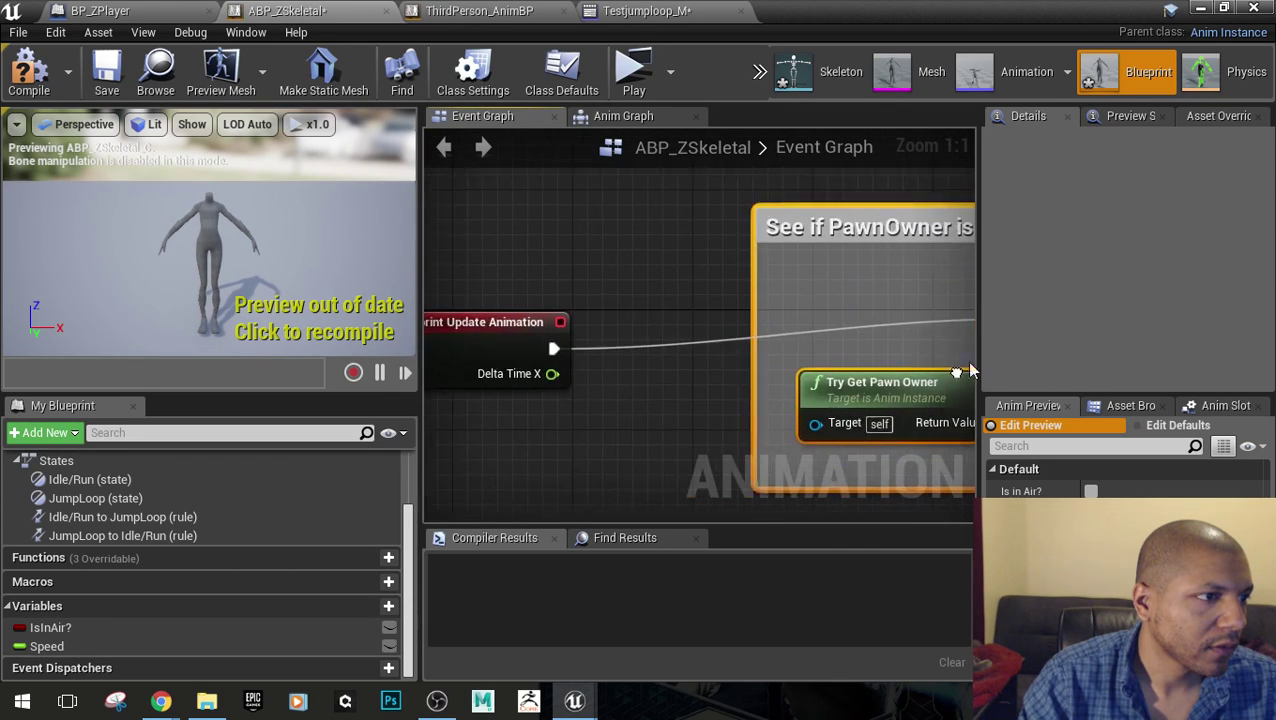
scroll(705, 320, down, 1)
drag(524, 340, 642, 308)
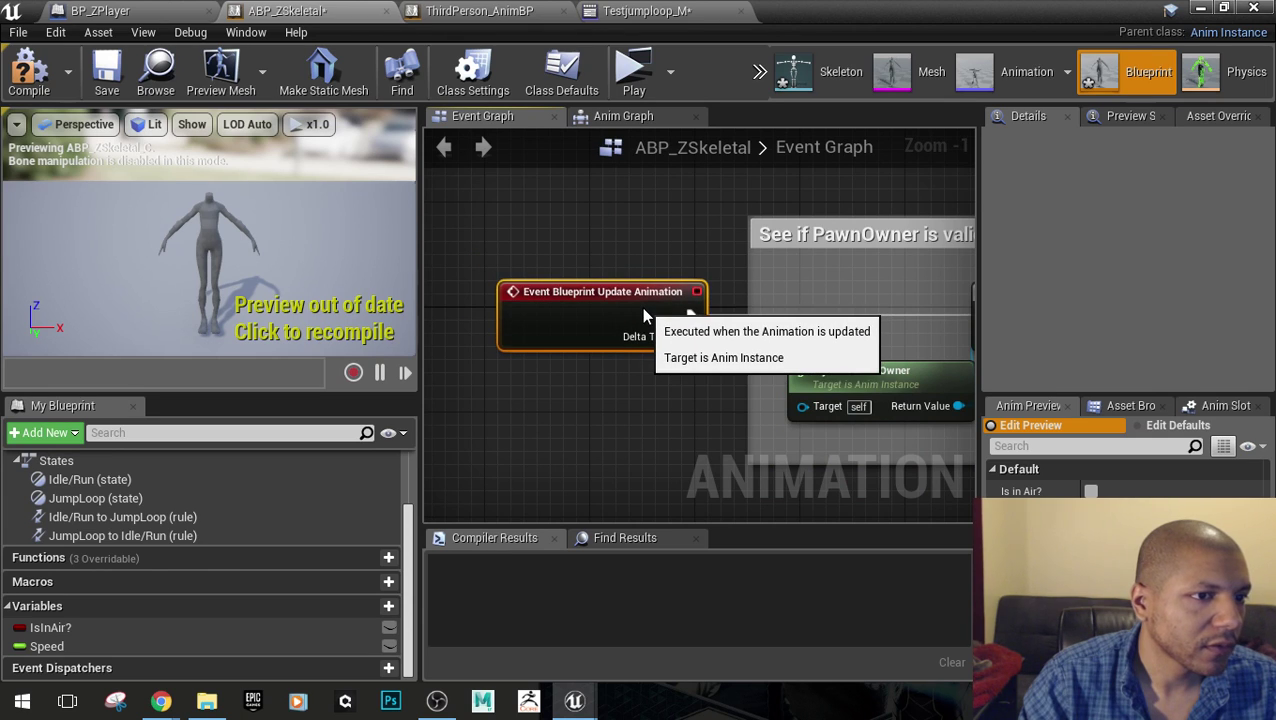
Examine the PawnOwner validity group, checking the connections of the Try Get Pawn Owner and IsValid nodes
right_drag(680, 418, 590, 385)
scroll(826, 390, down, 3)
right_drag(858, 422, 670, 398)
scroll(690, 405, up, 5)
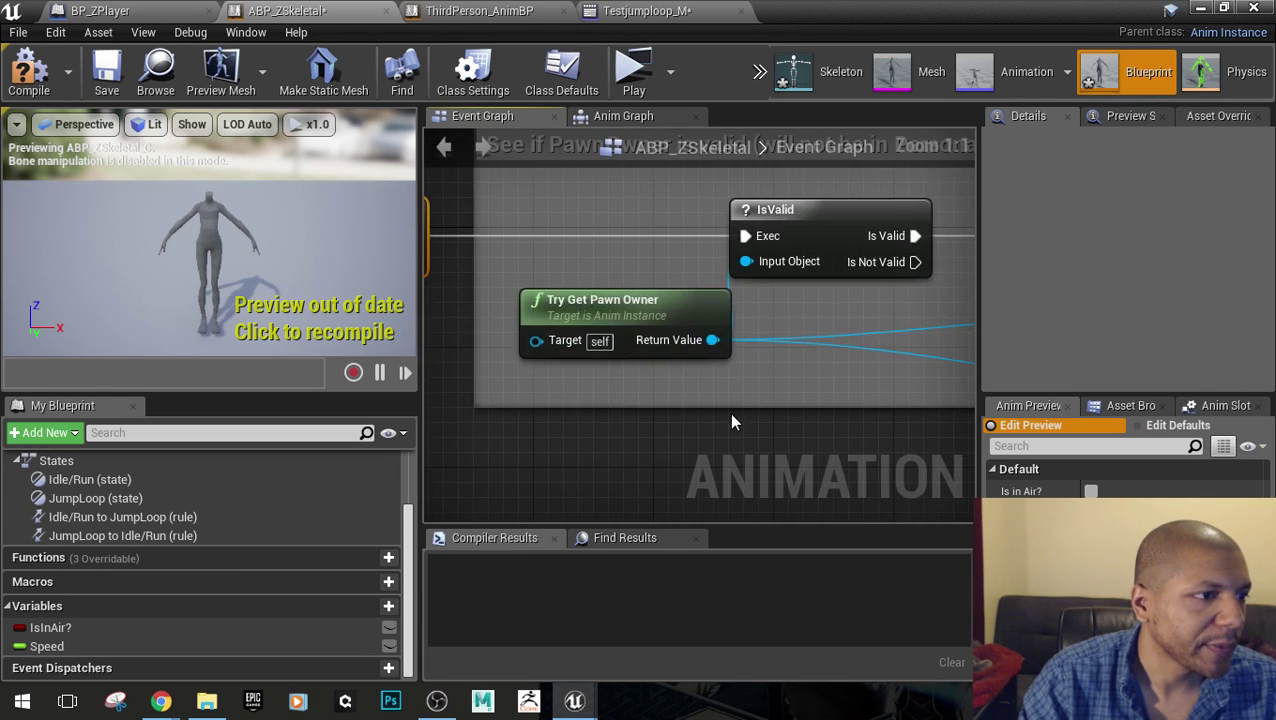
click(748, 368)
scroll(700, 368, down, 2)
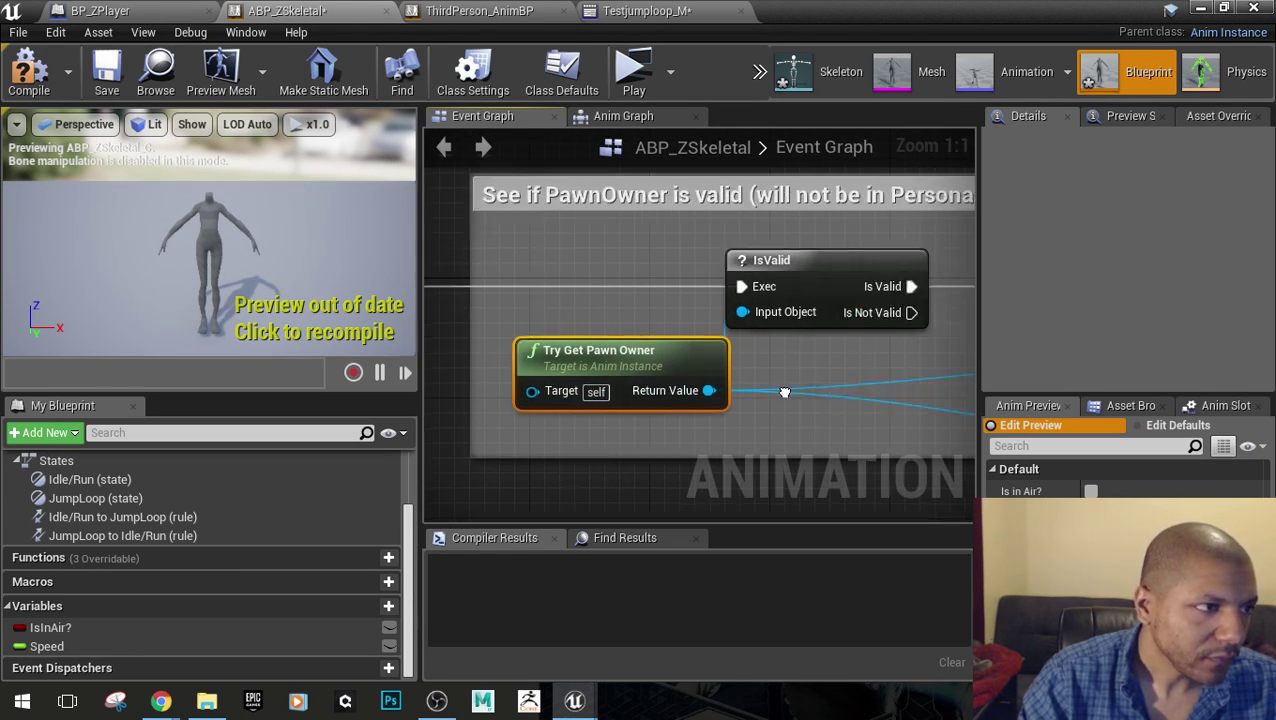
right_drag(733, 395, 830, 437)
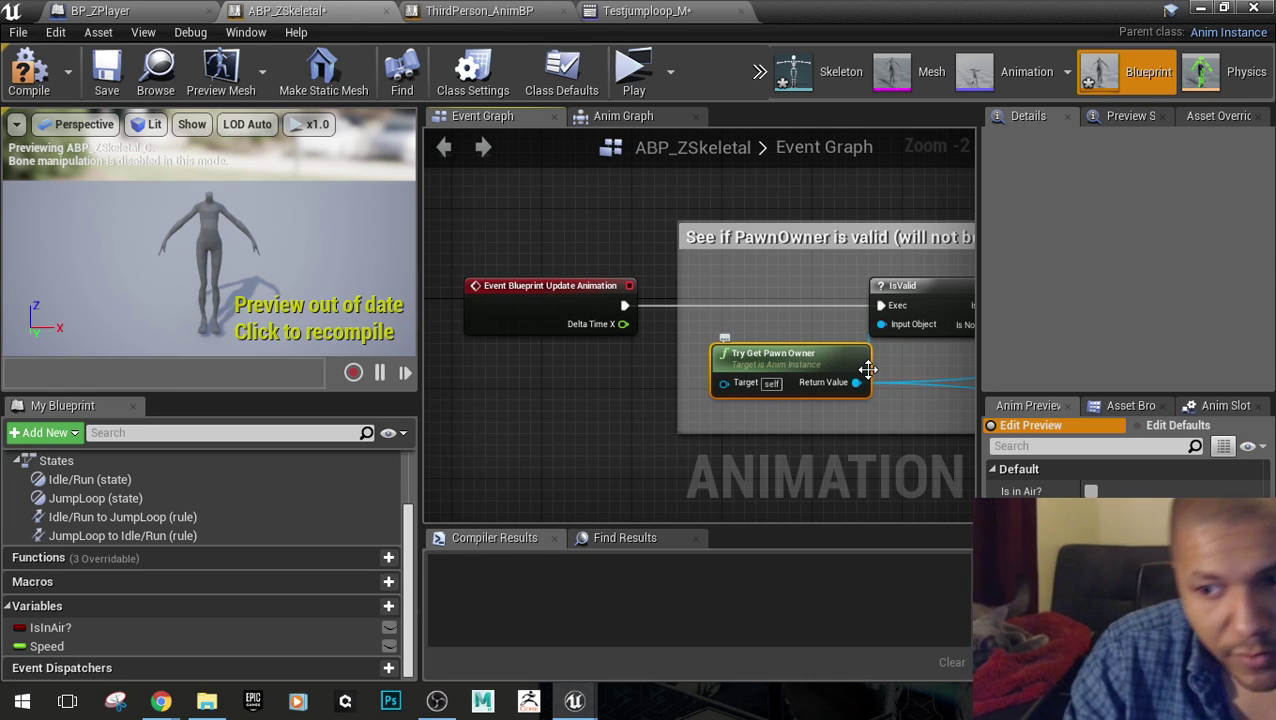
right_drag(848, 424, 593, 403)
click(686, 306)
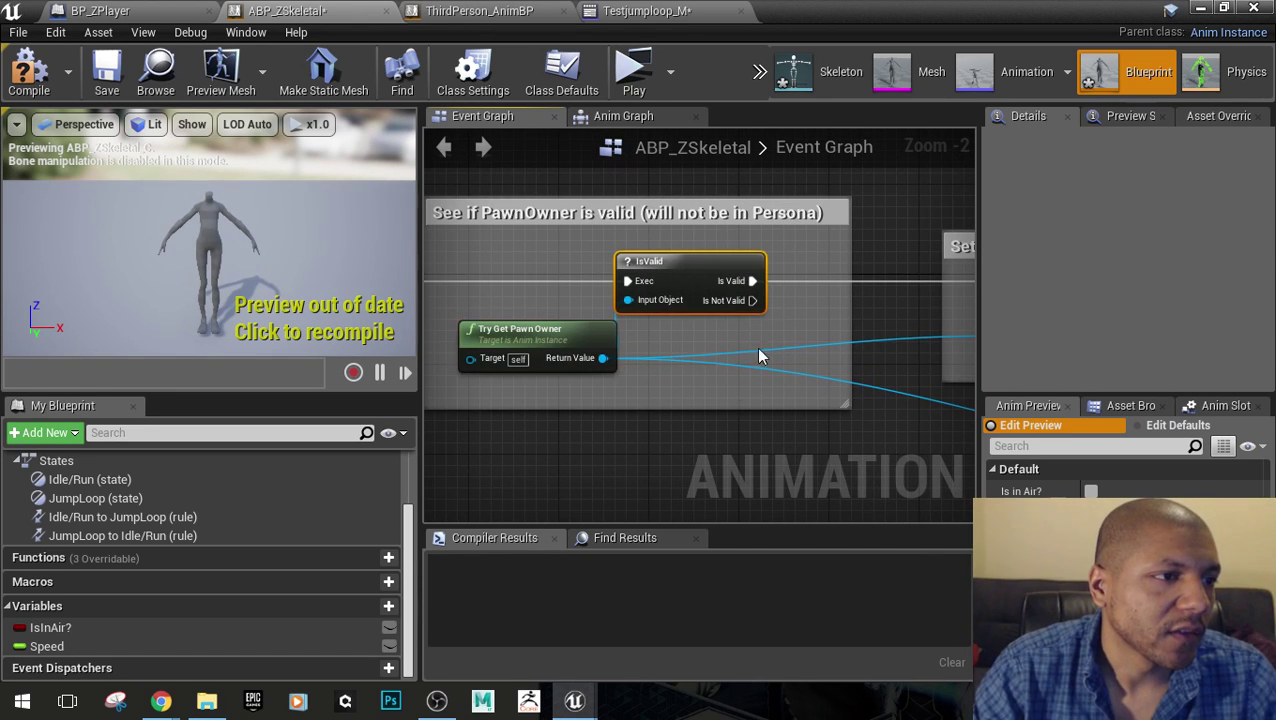
Examine the IsInAir group, checking how Get Movement Component and Is Falling feed the Is in Air? setter
right_drag(811, 378, 471, 381)
scroll(750, 383, down, 3)
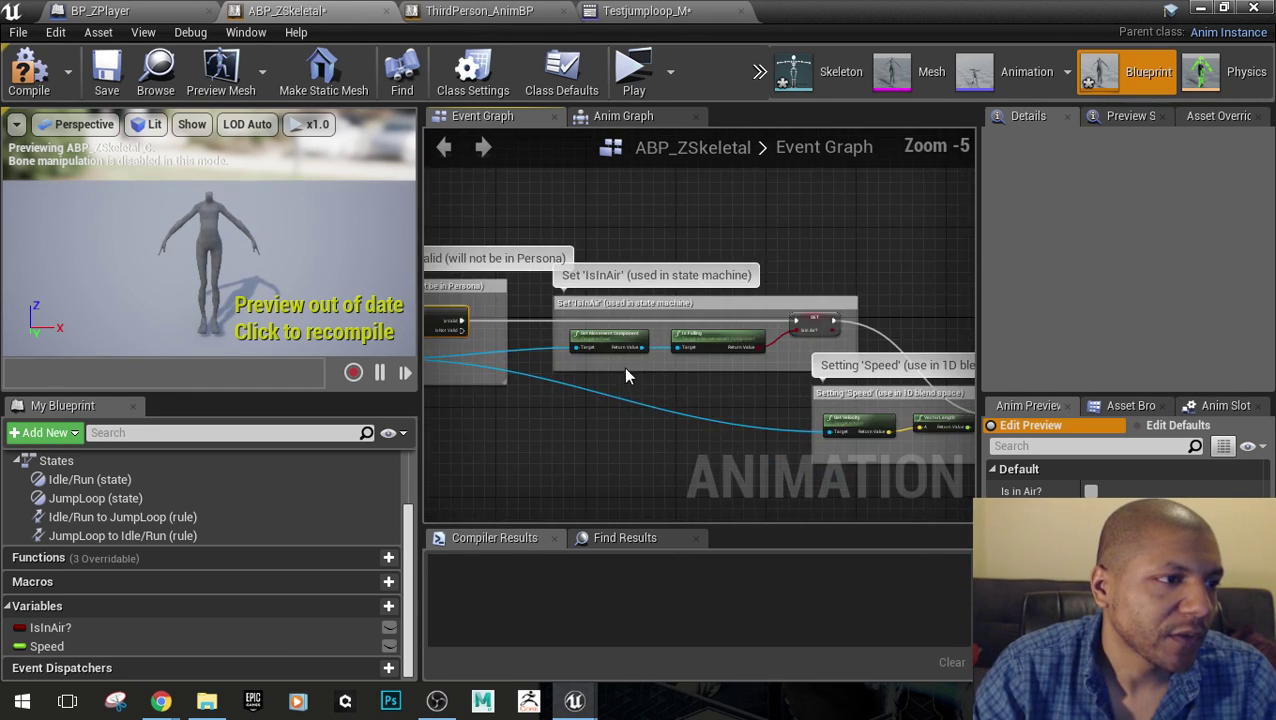
scroll(703, 353, up, 2)
right_drag(746, 377, 689, 353)
click(715, 305)
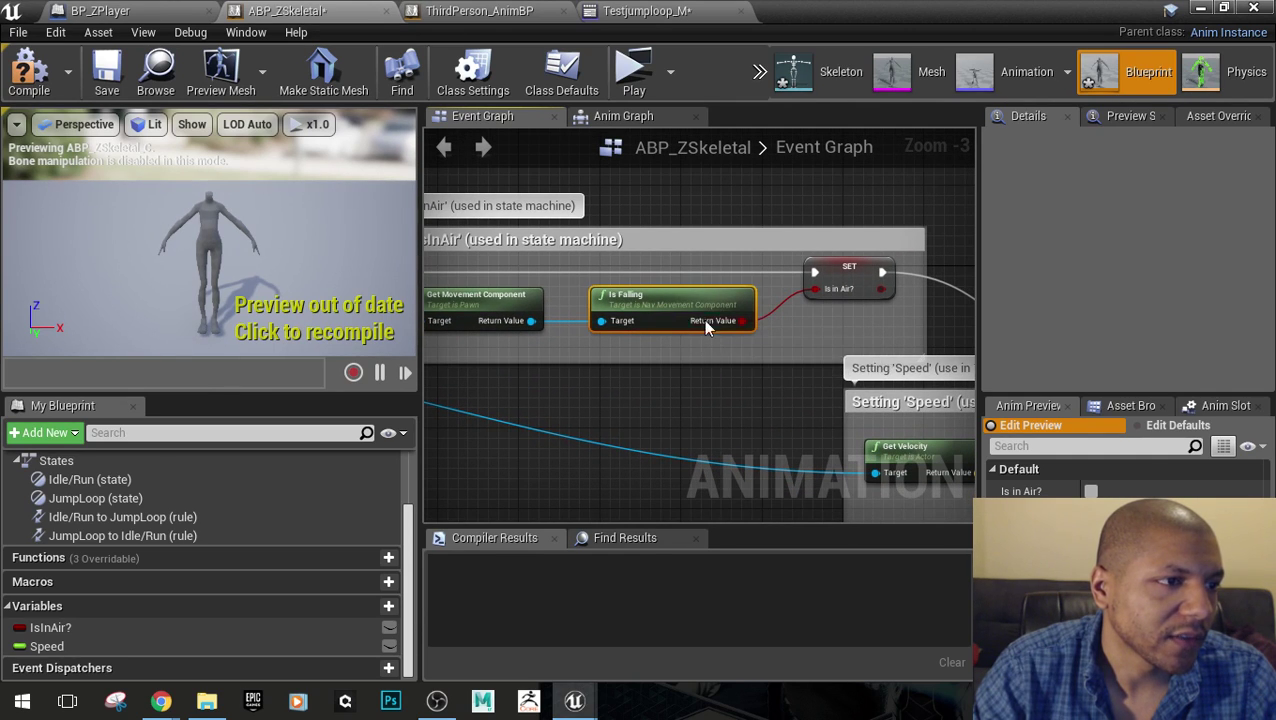
click(849, 298)
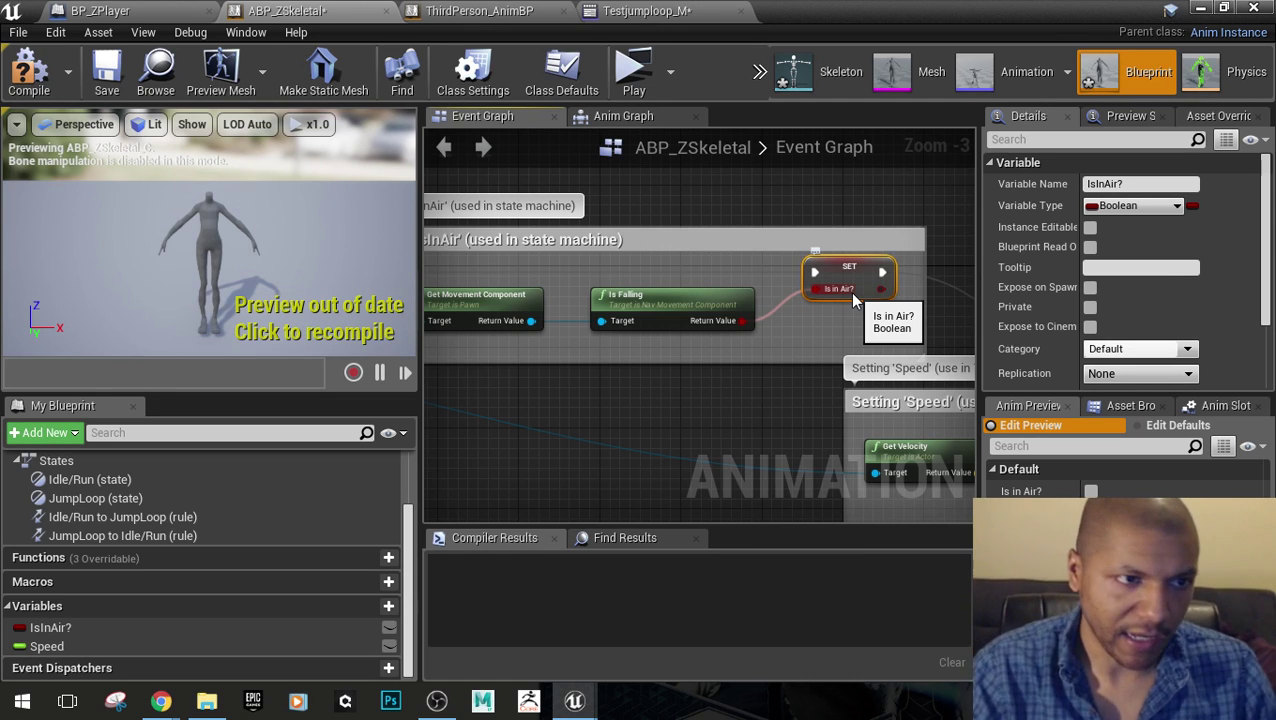
right_drag(856, 303, 556, 303)
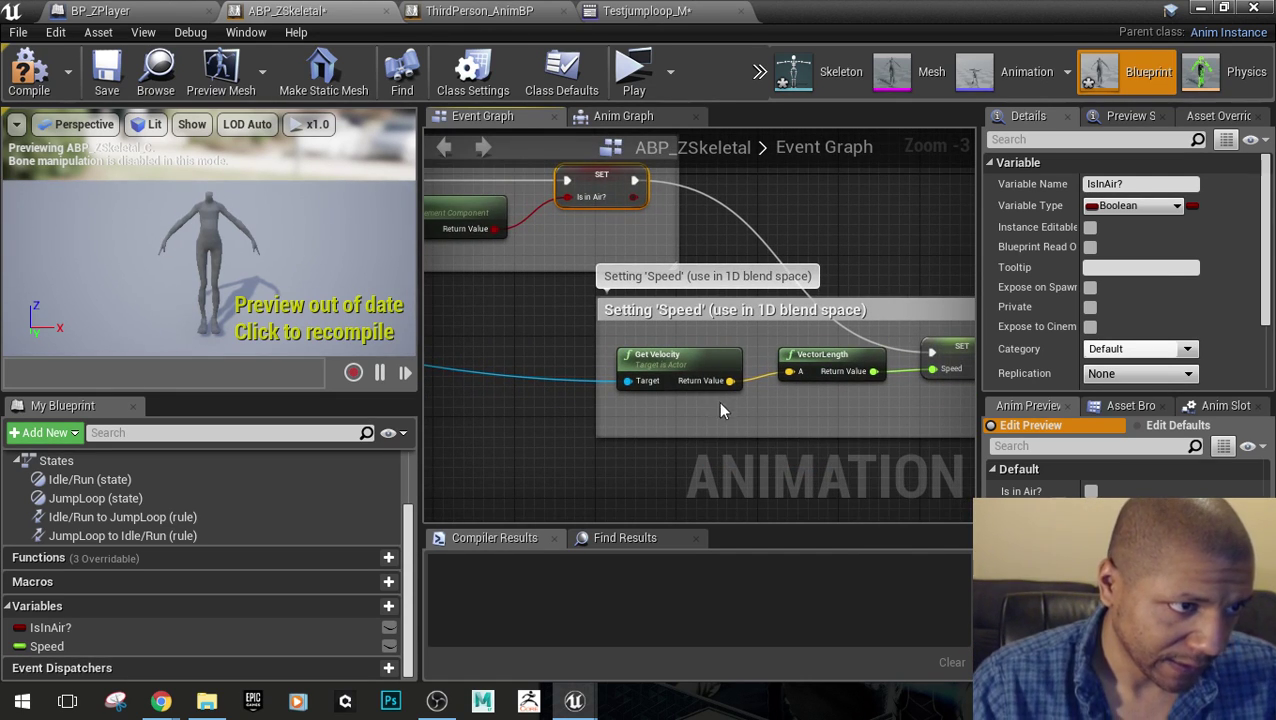
Examine the Speed group, checking how Get Velocity and VectorLength feed the Speed setter
scroll(722, 411, down, 4)
scroll(790, 404, up, 6)
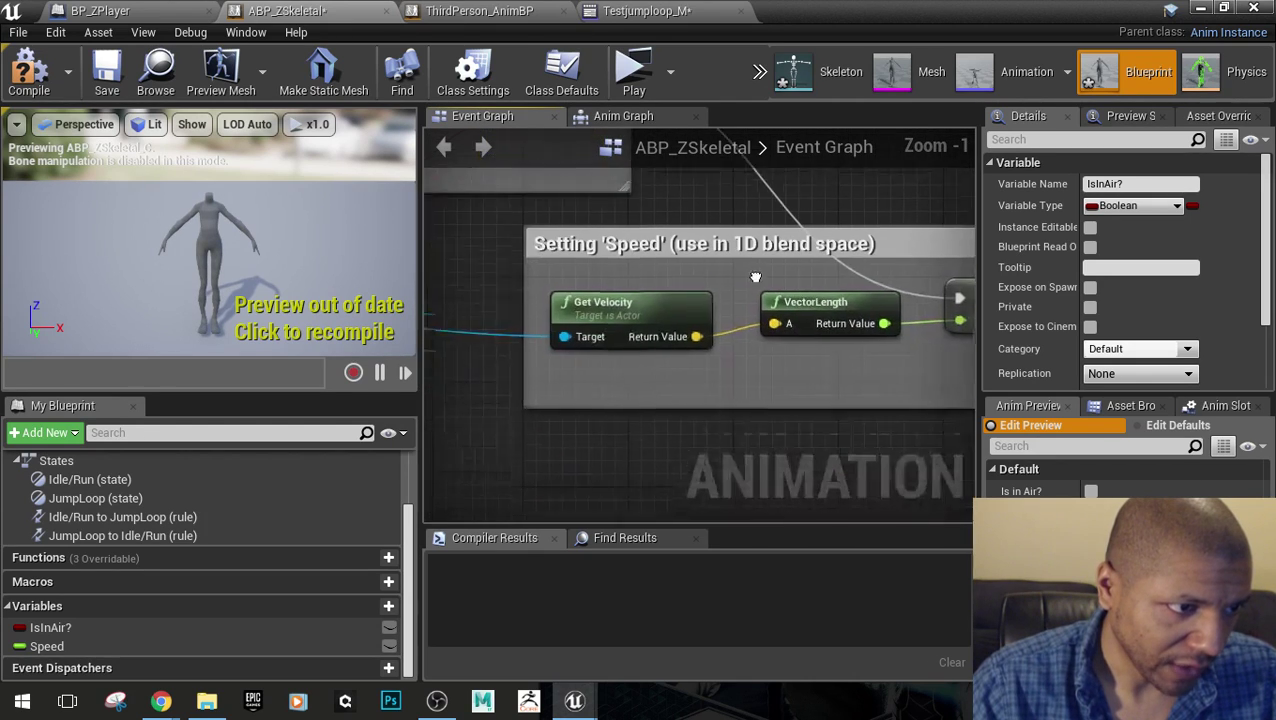
click(680, 305)
right_drag(860, 337, 668, 310)
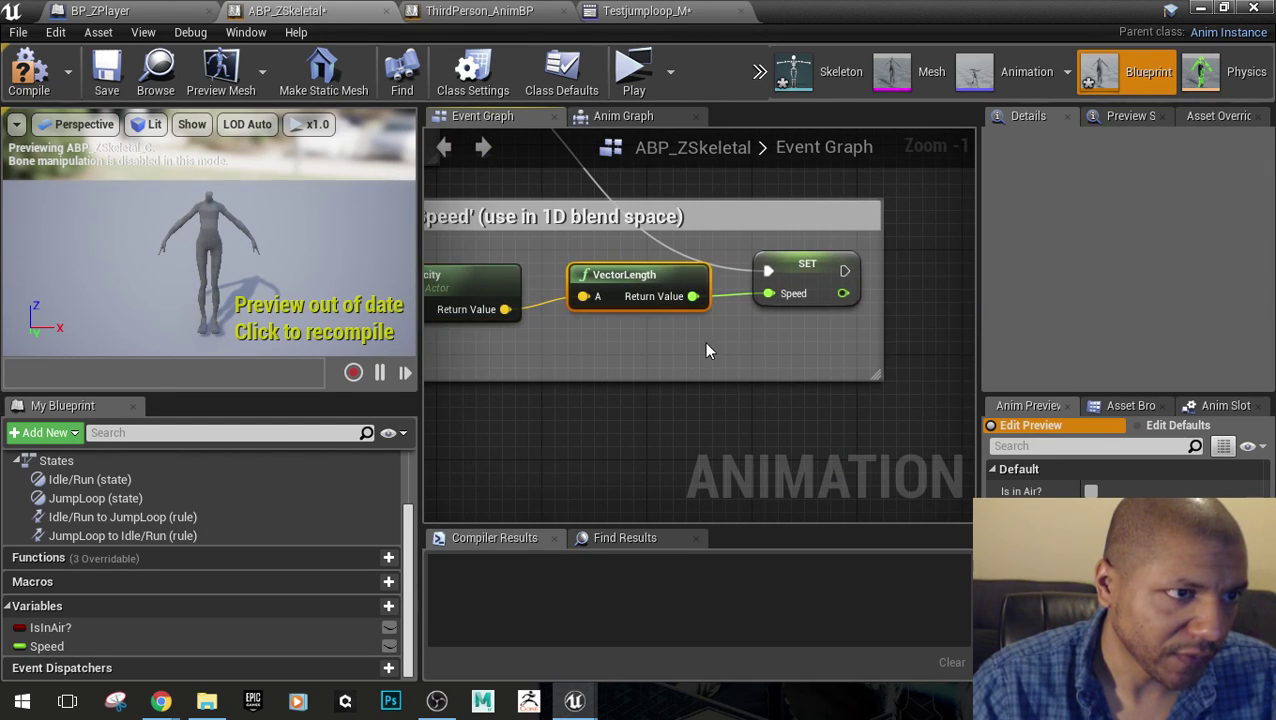
click(770, 280)
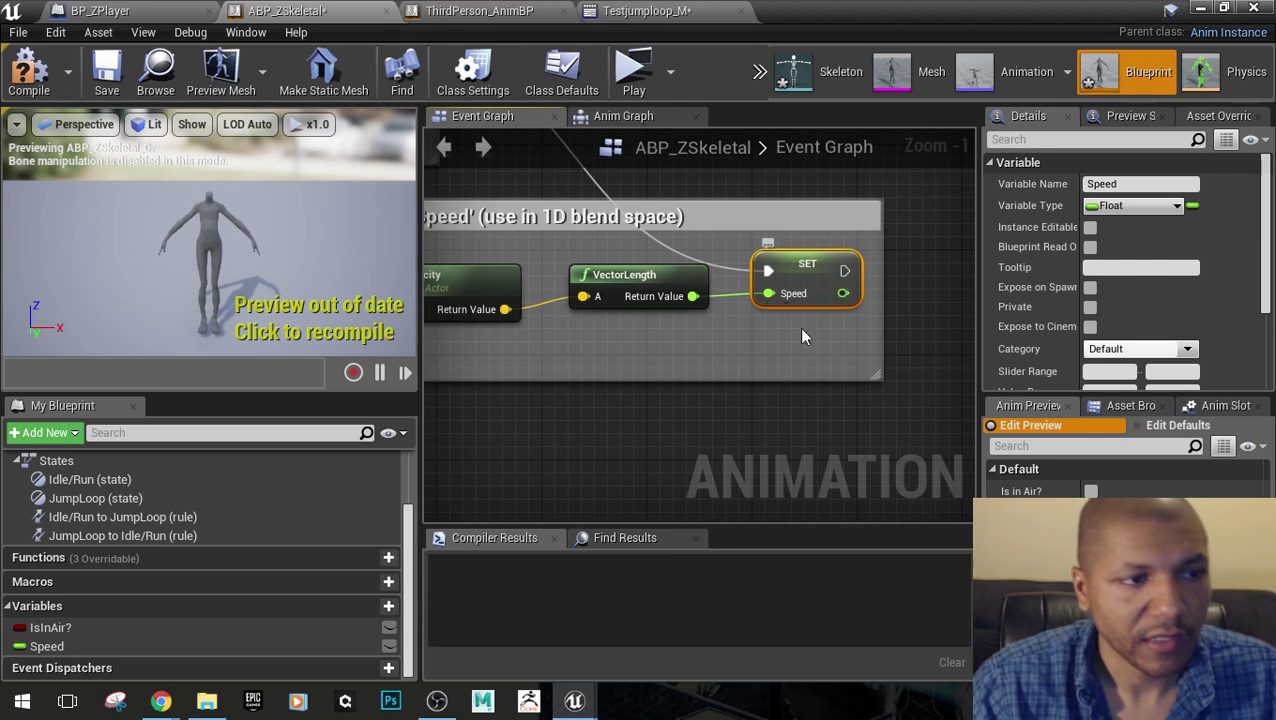
click(806, 359)
click(806, 290)
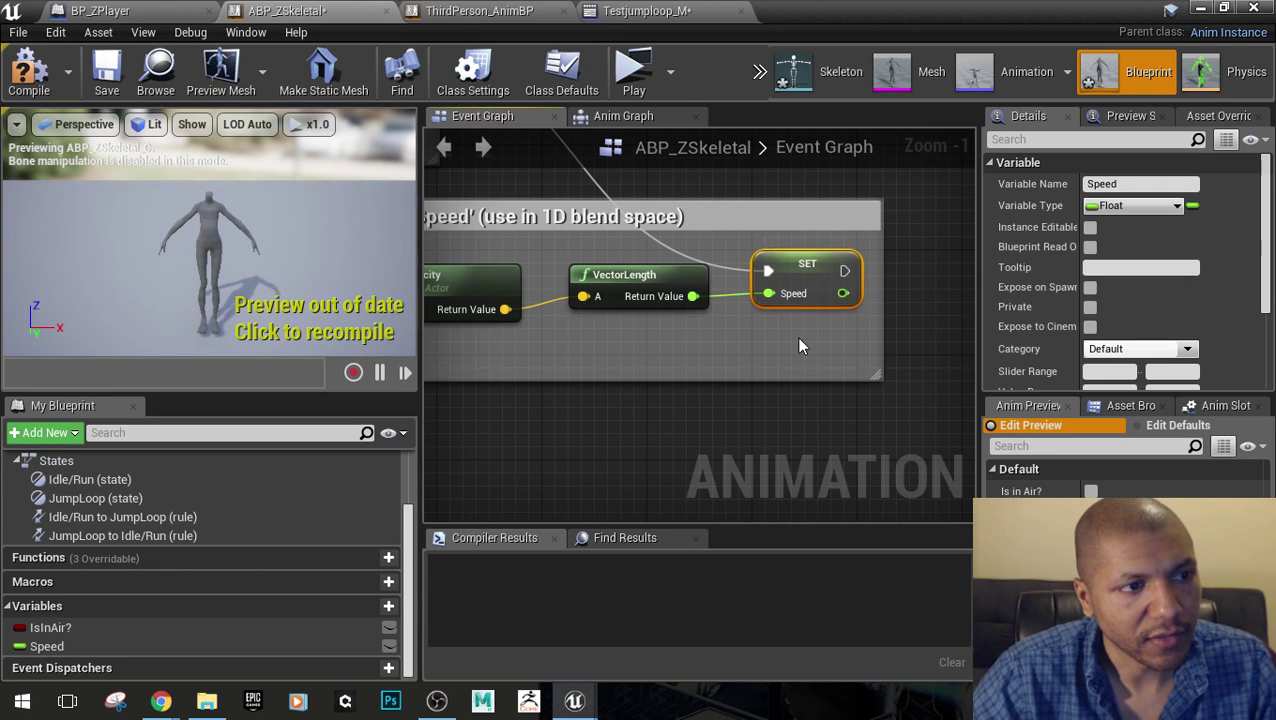
Review the links running between the PawnOwner, IsInAir and Speed groups across the whole Event Graph
right_drag(800, 345, 840, 405)
scroll(835, 397, down, 4)
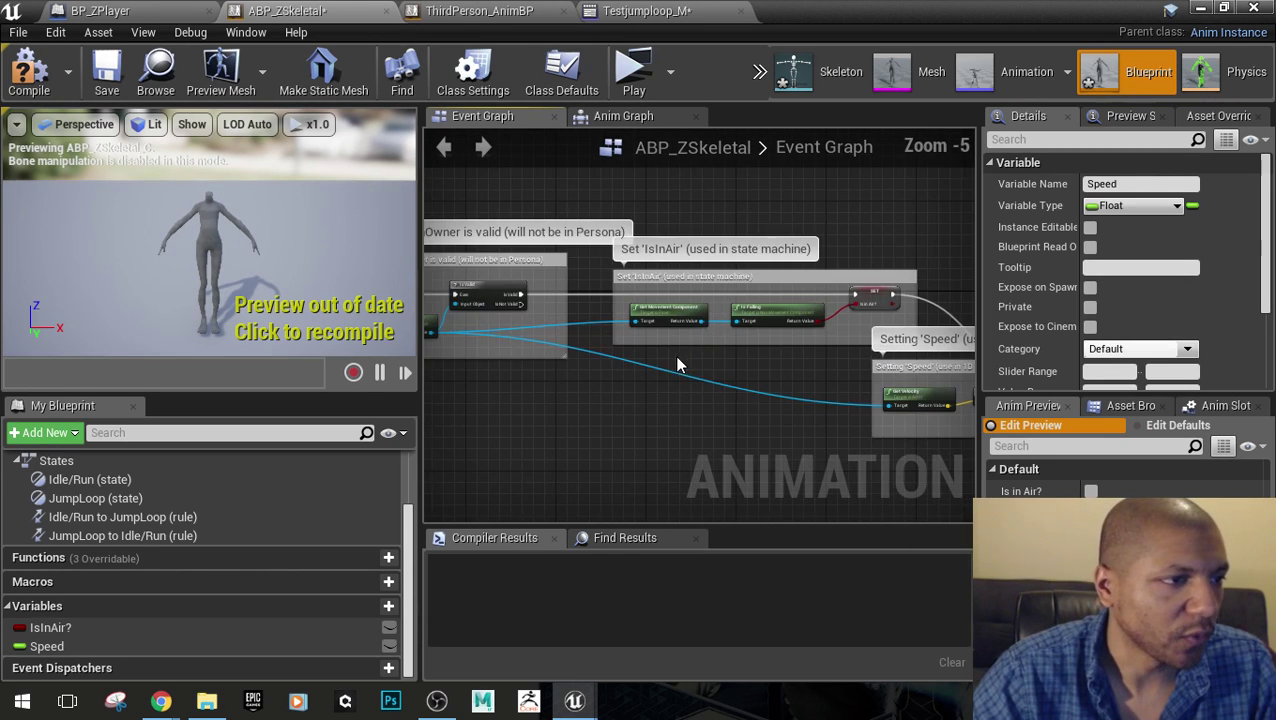
right_drag(754, 408, 523, 367)
scroll(750, 329, up, 4)
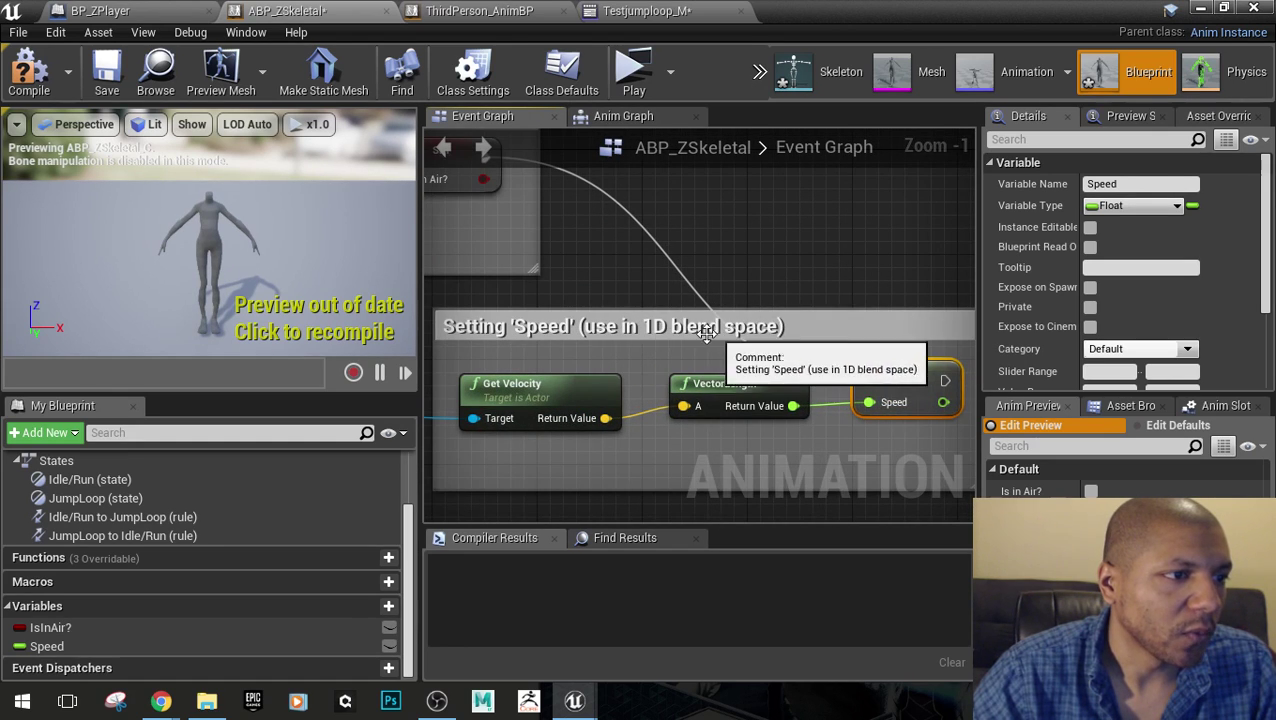
scroll(628, 349, down, 5)
right_drag(628, 349, 970, 374)
scroll(650, 340, up, 3)
right_drag(878, 390, 718, 384)
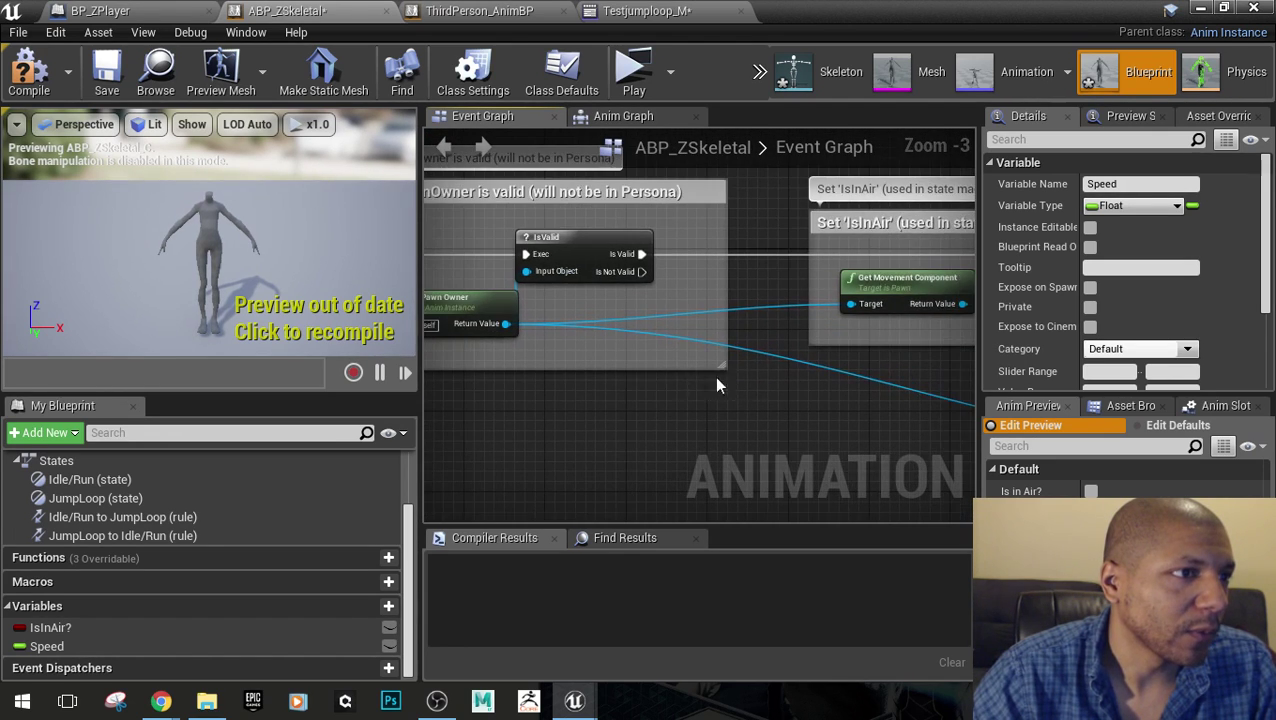
scroll(762, 375, down, 3)
right_drag(810, 394, 585, 350)
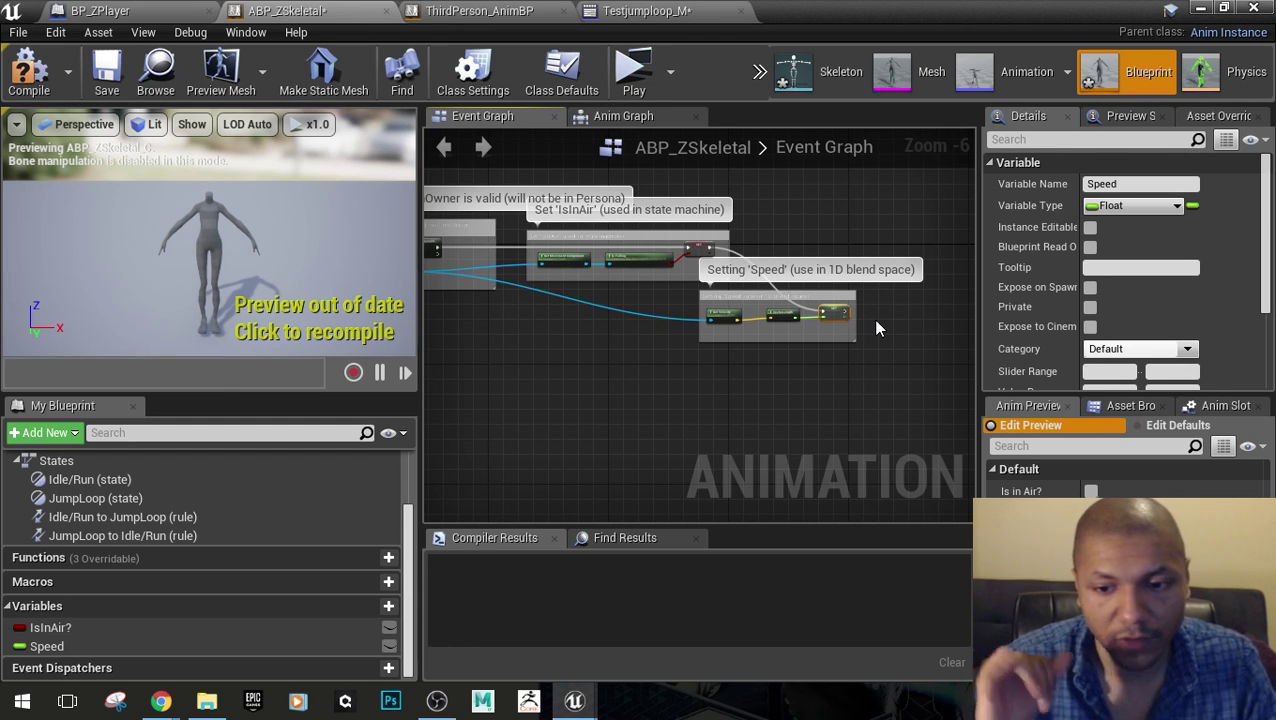
Compile ABP_ZSkeletal, follow the Target error to its source node in the Idle/Run state, and compile again
click(761, 366)
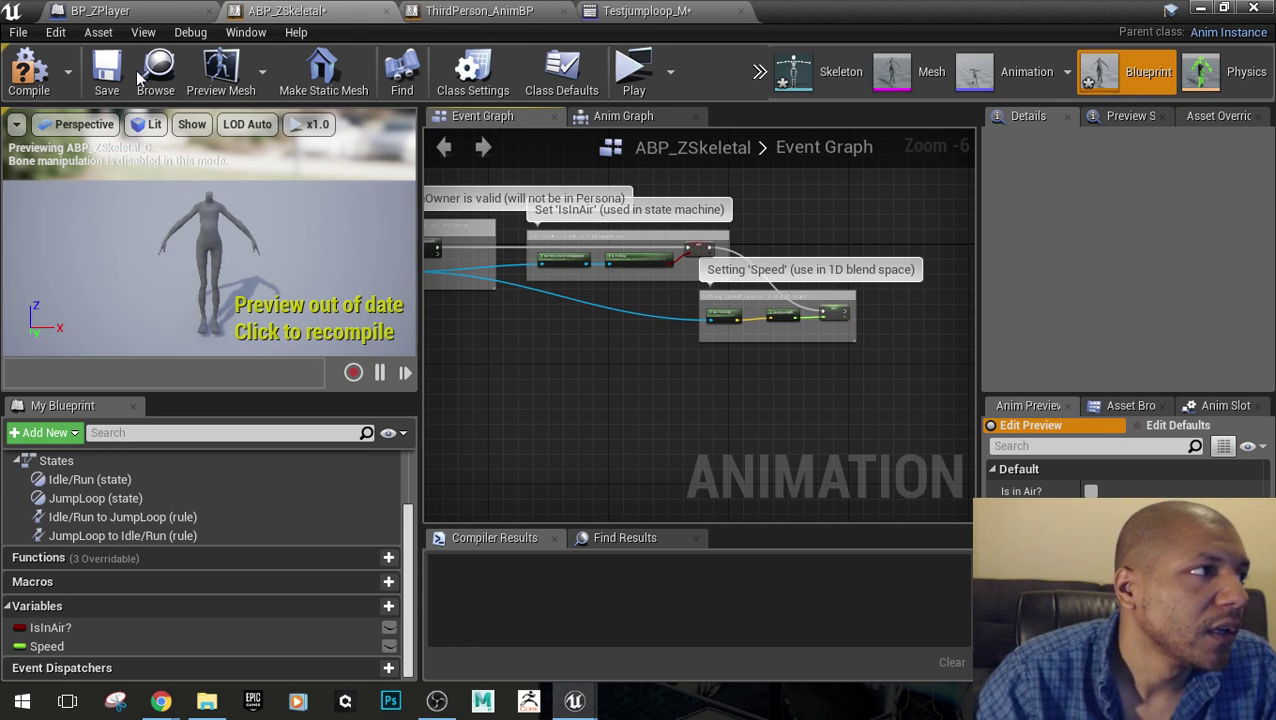
click(29, 78)
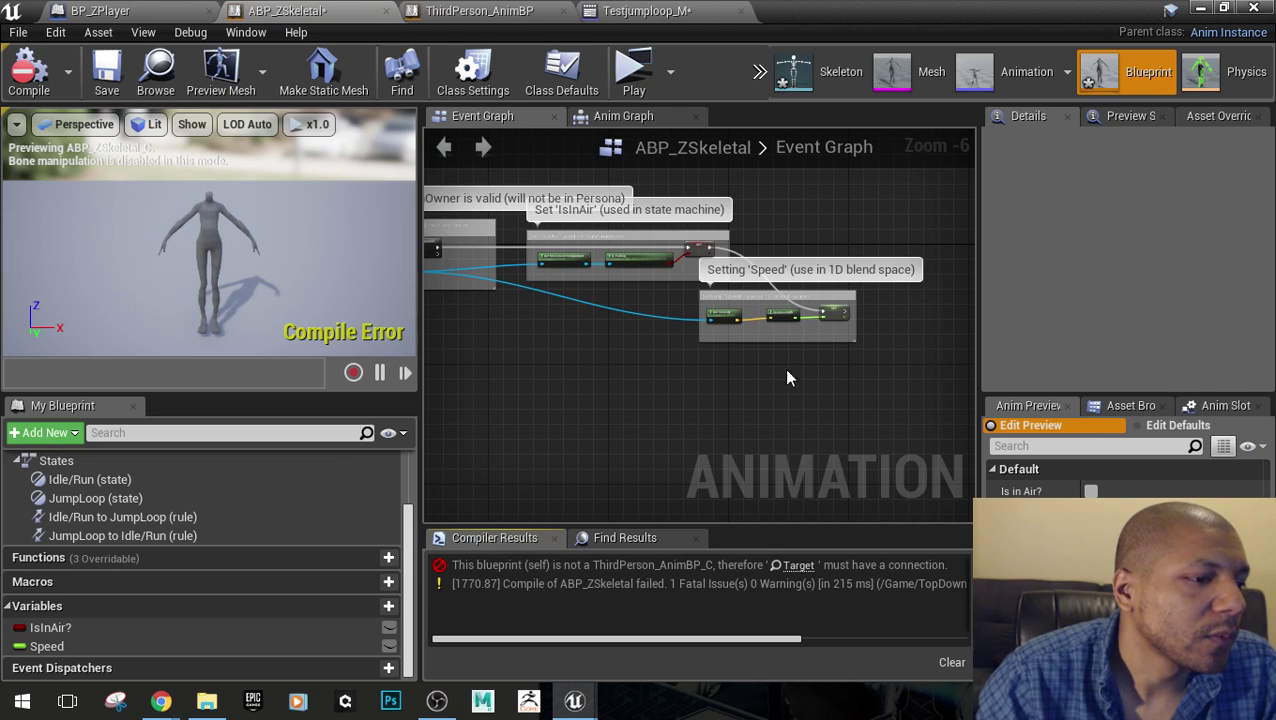
click(798, 566)
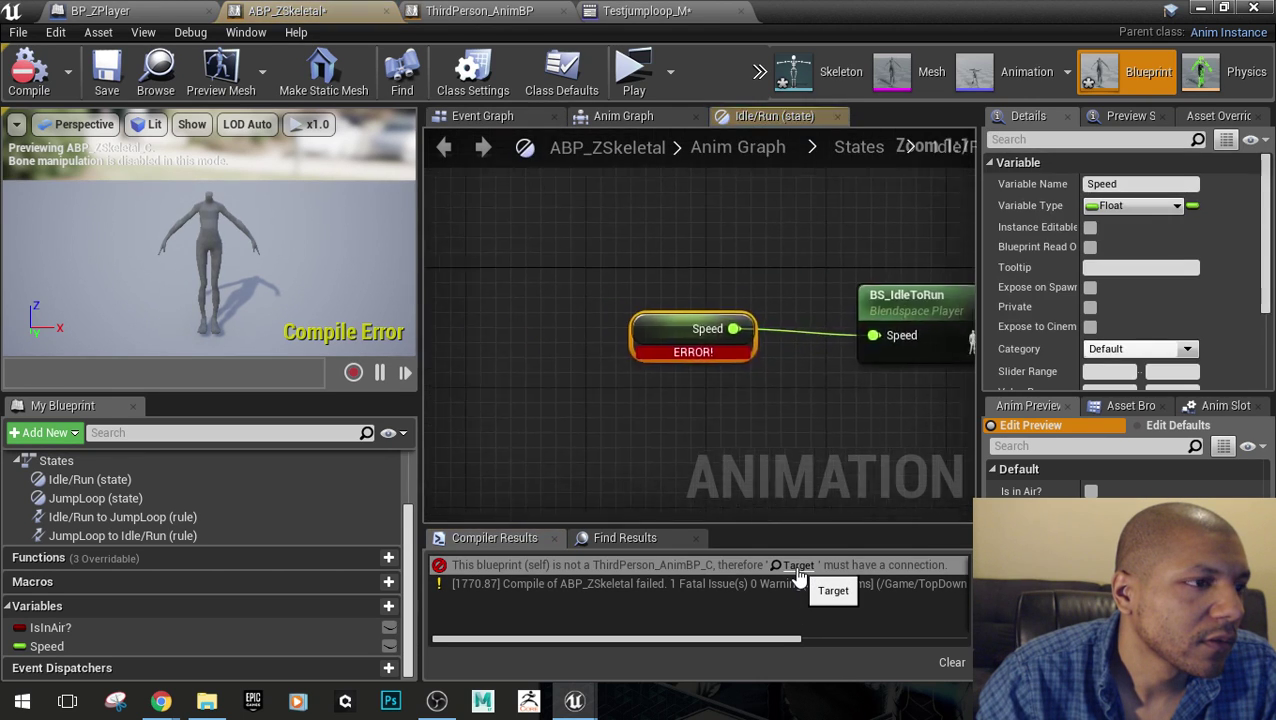
scroll(742, 395, up, 3)
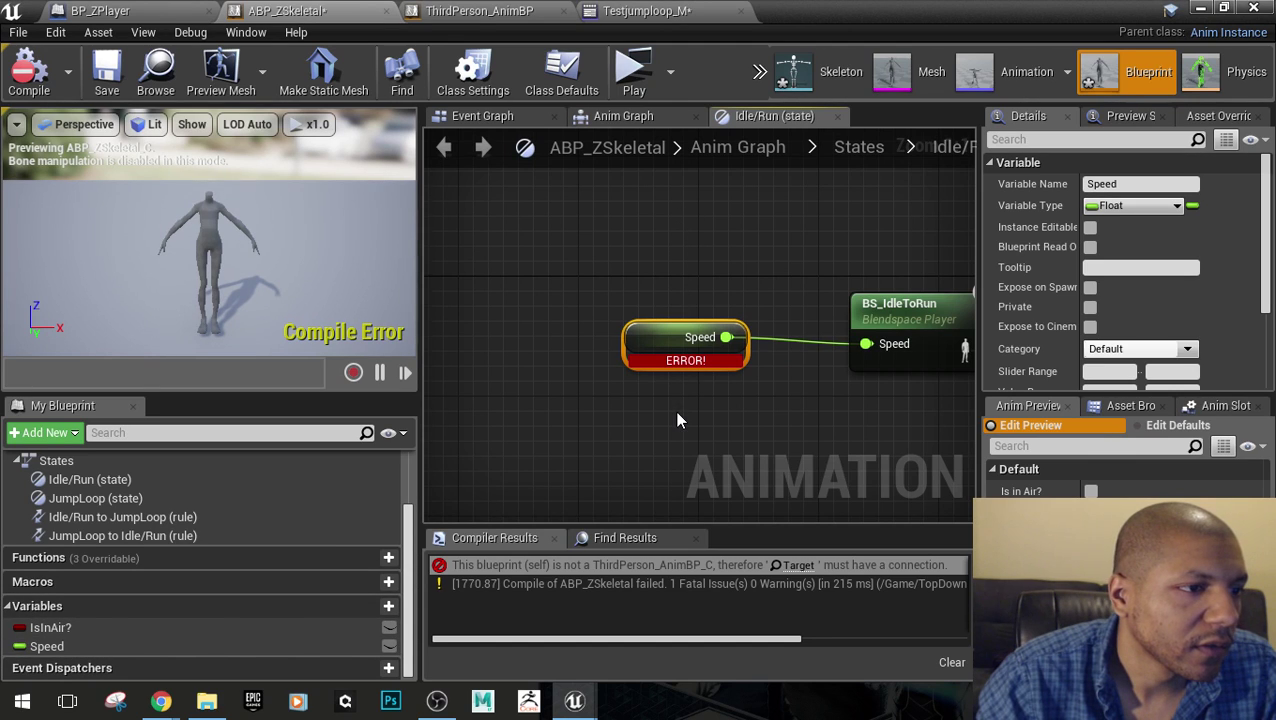
click(29, 72)
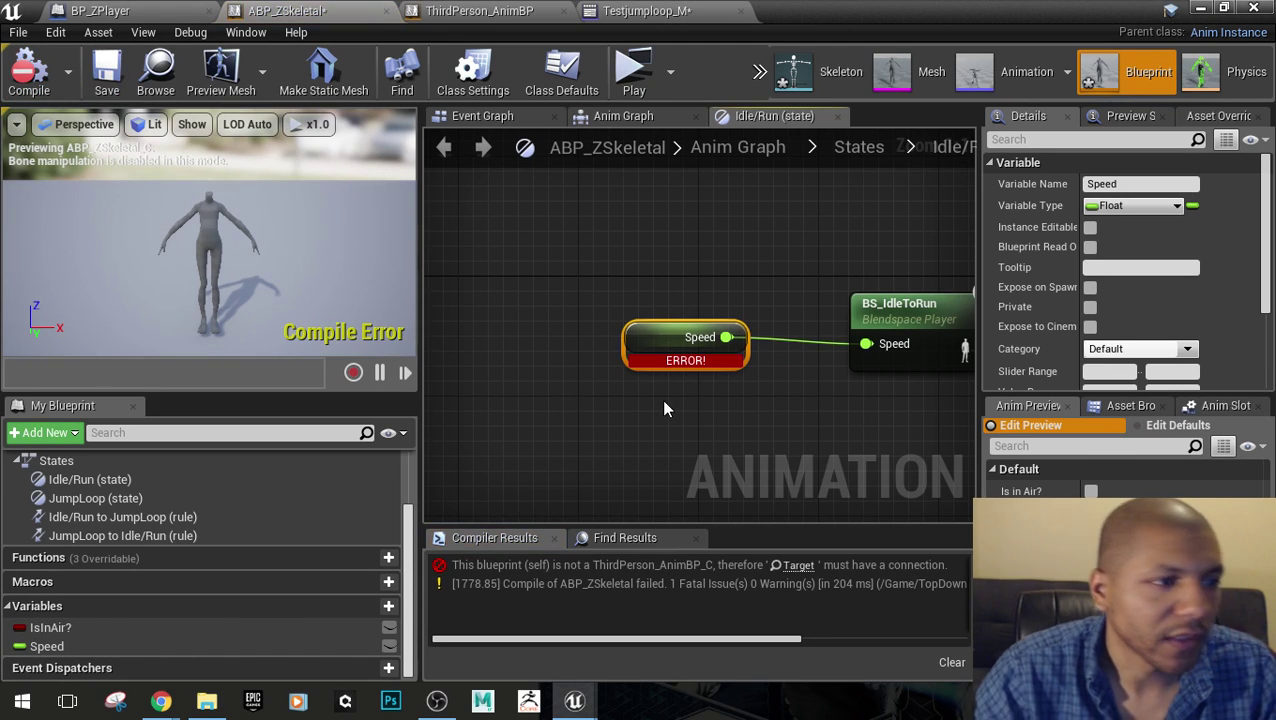
Replace the faulty Speed node in the Idle/Run state with ABP_ZSkeletal's own Speed variable, feeding BS_IdleToRun, and recompile
key(Delete)
ctrl+drag(62, 644, 866, 348)
click(29, 72)
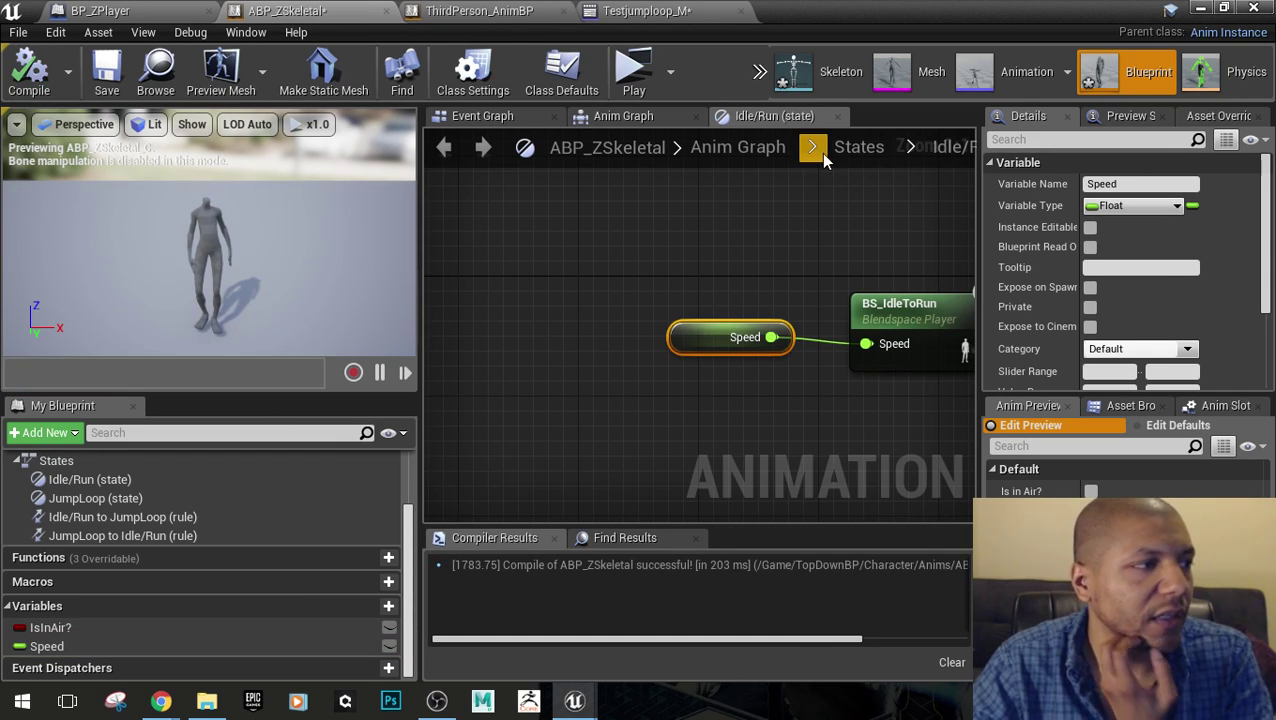
Check the pose flow through BS_IdleToRun in the Idle/Run state and through the States node in the Anim Graph
click(625, 281)
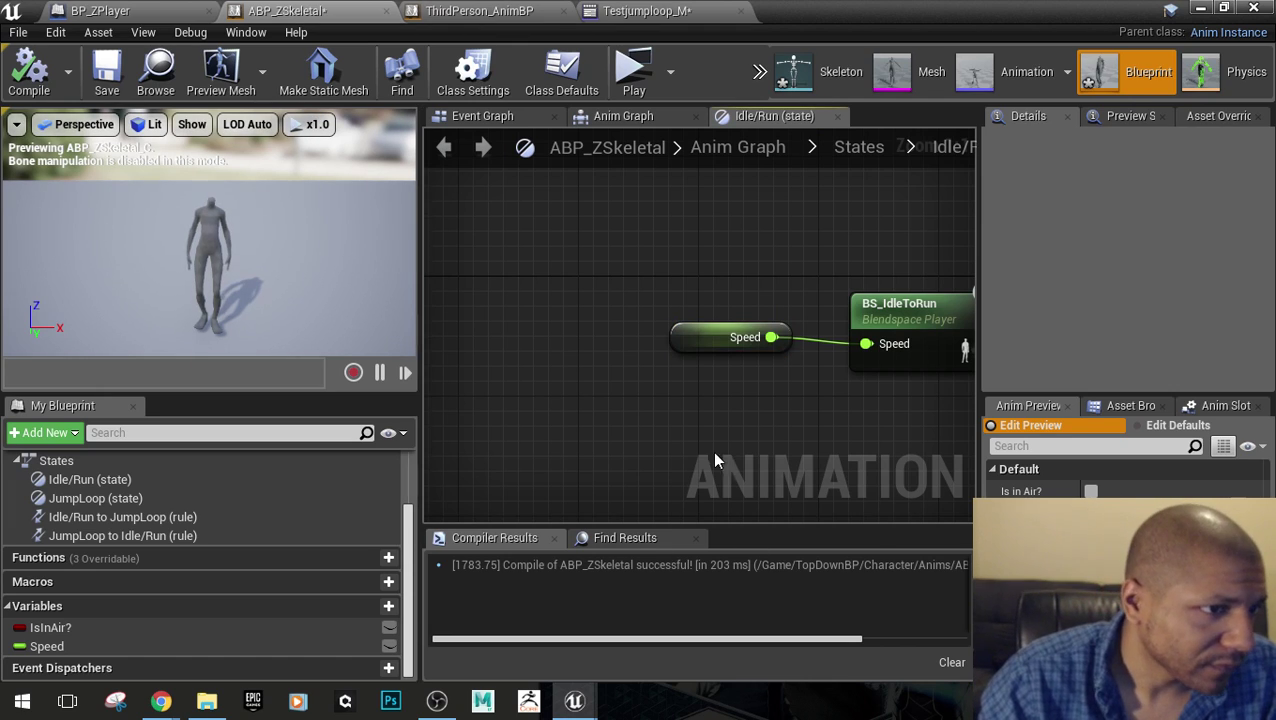
right_drag(736, 383, 691, 319)
right_drag(817, 225, 655, 299)
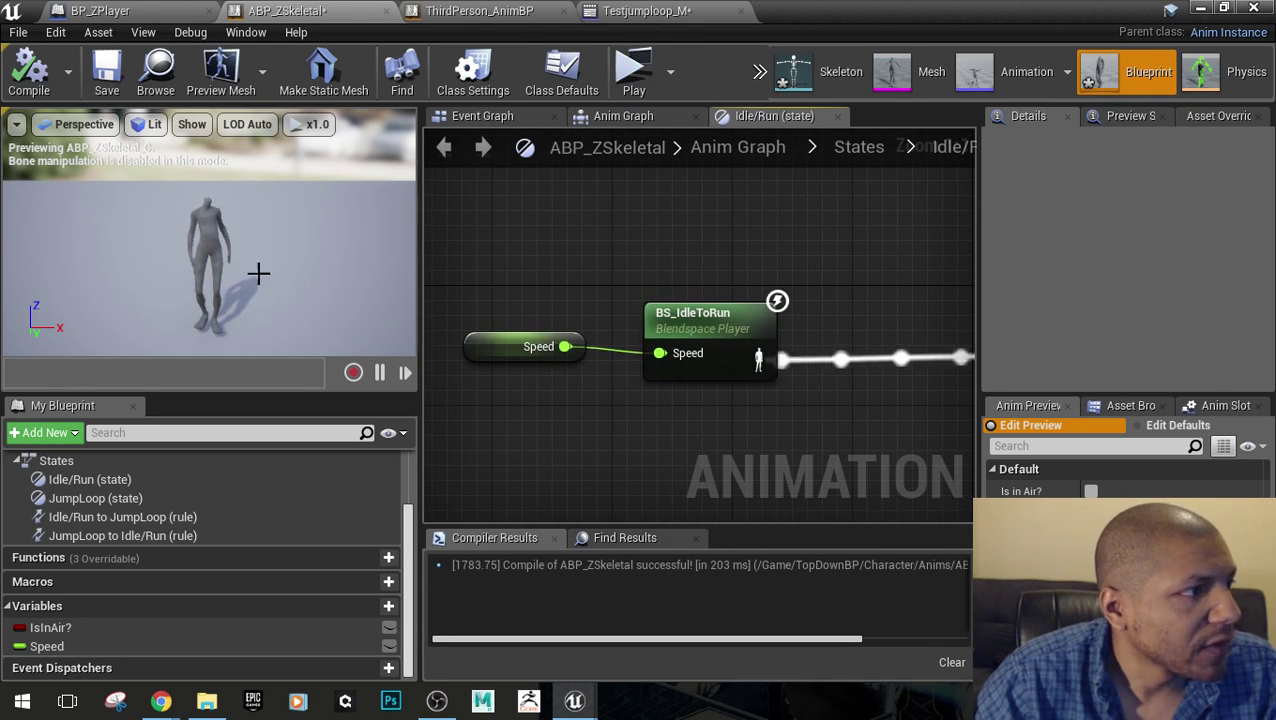
click(745, 150)
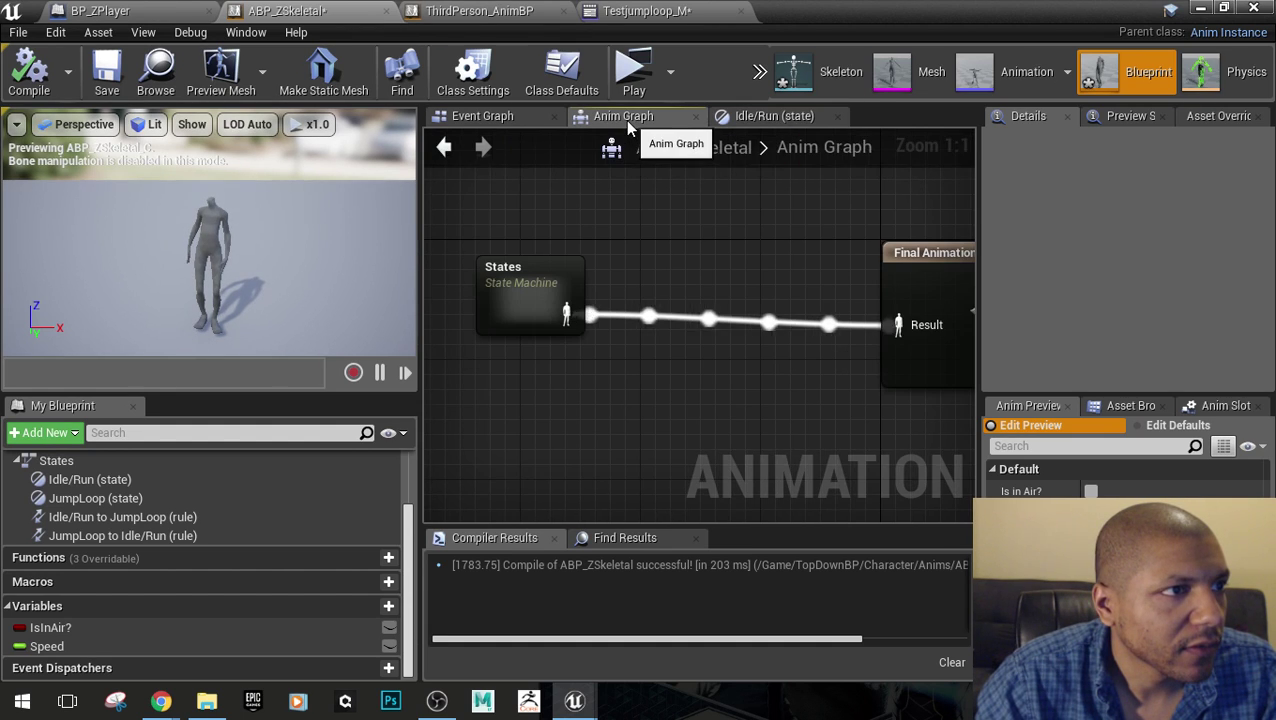
click(502, 312)
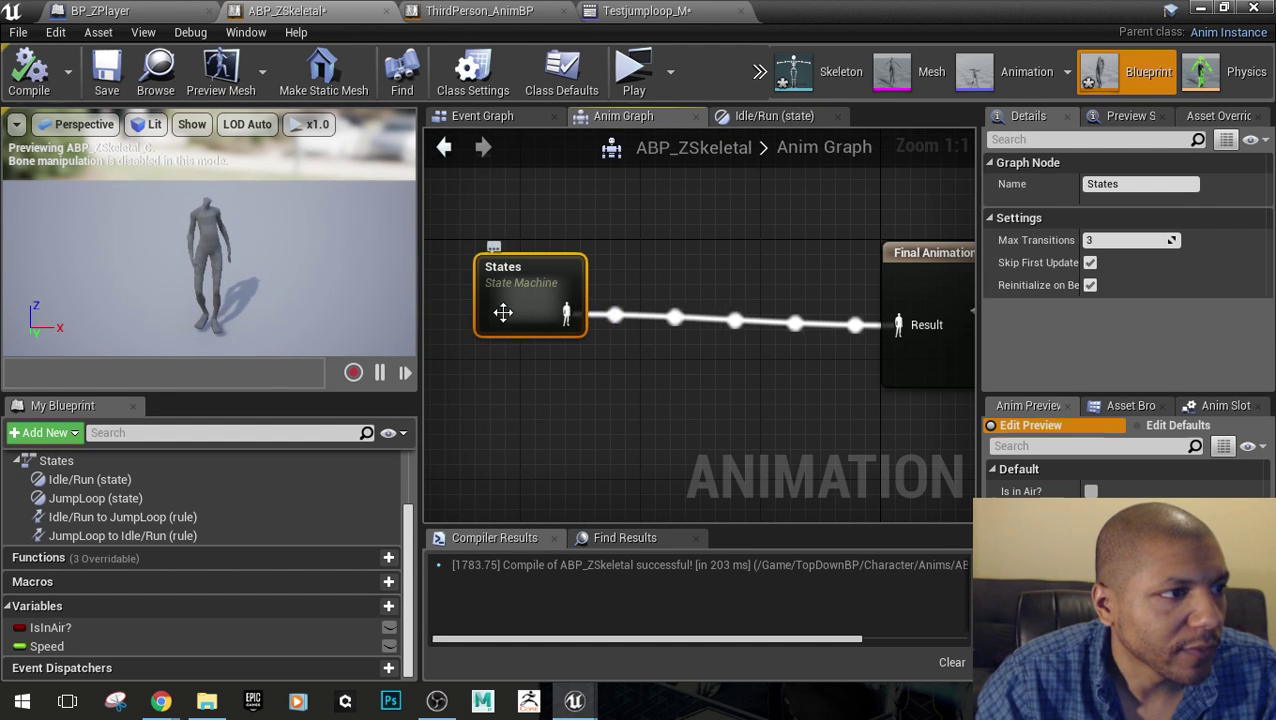
click(843, 116)
scroll(712, 340, down, 4)
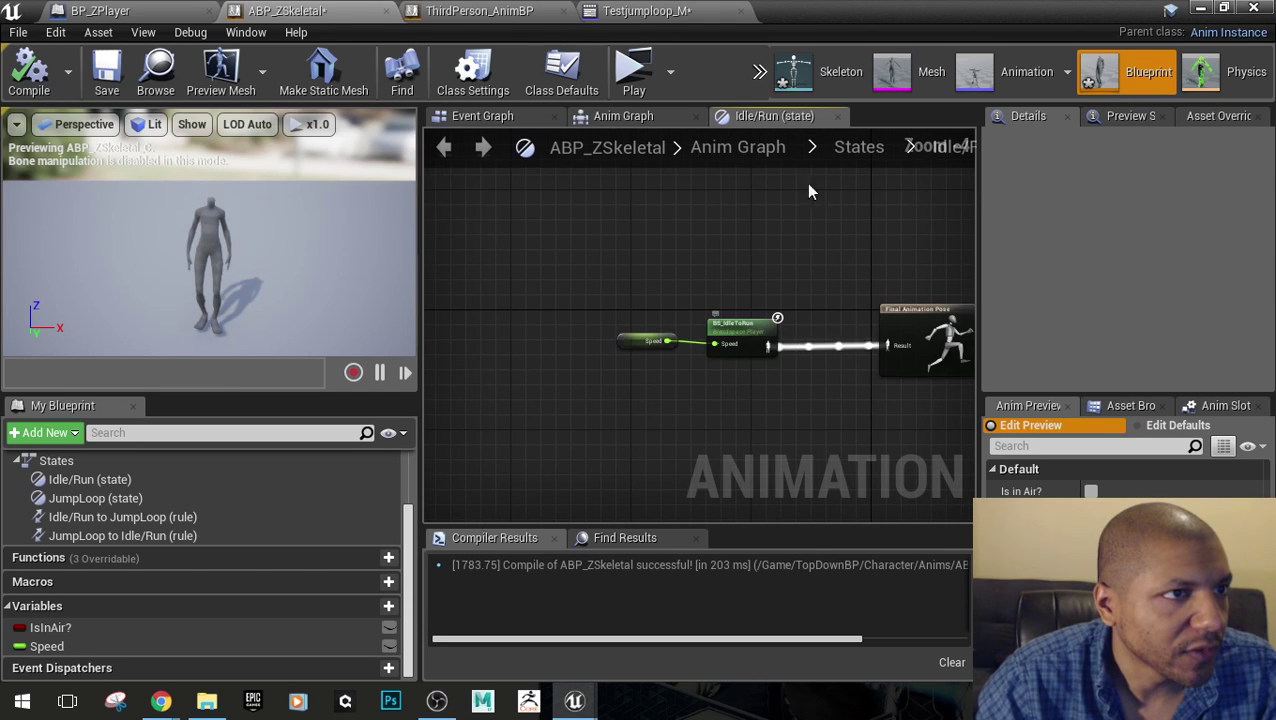
Open the States state machine and test its transitions by turning the preview's Is in Air? value on and off again
click(848, 148)
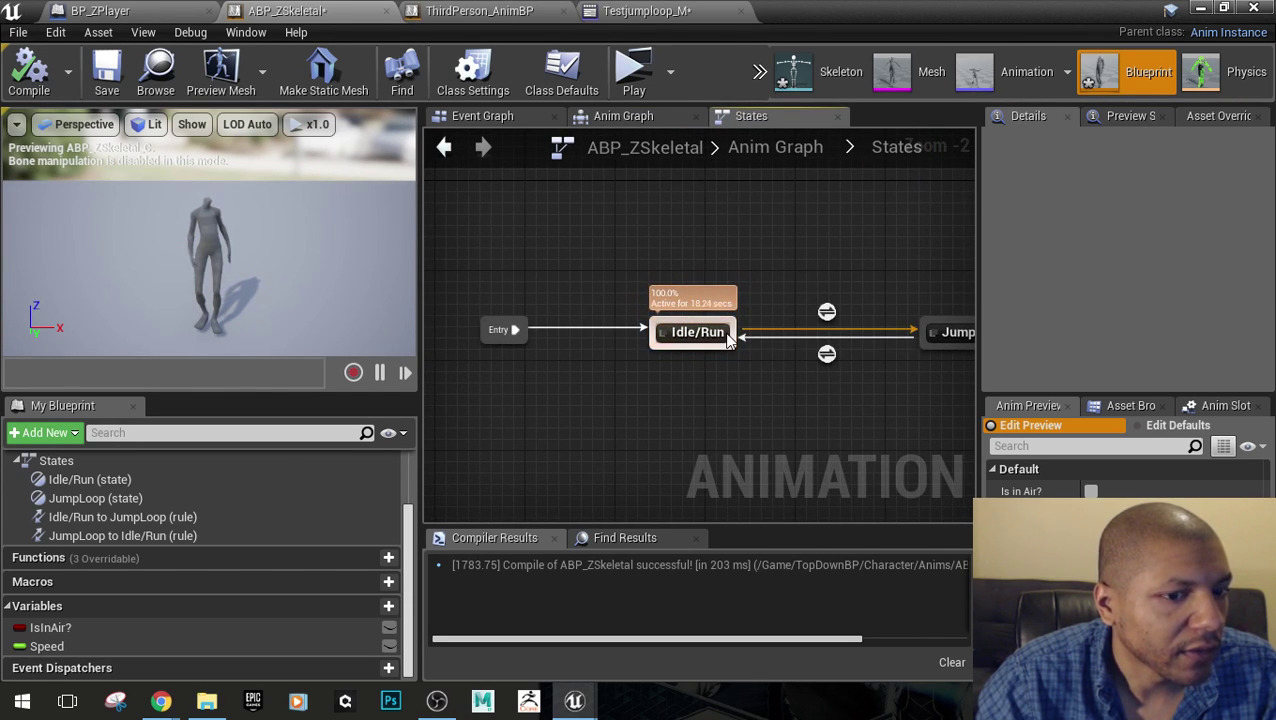
click(1091, 491)
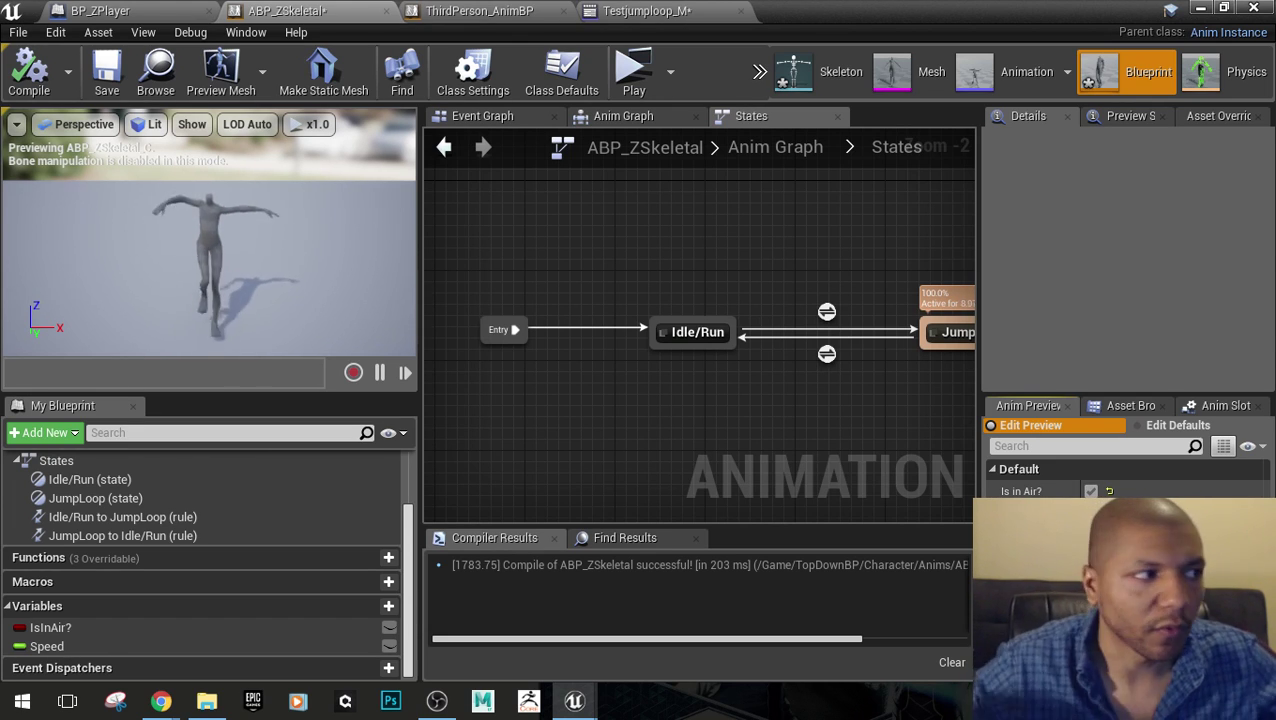
click(1091, 491)
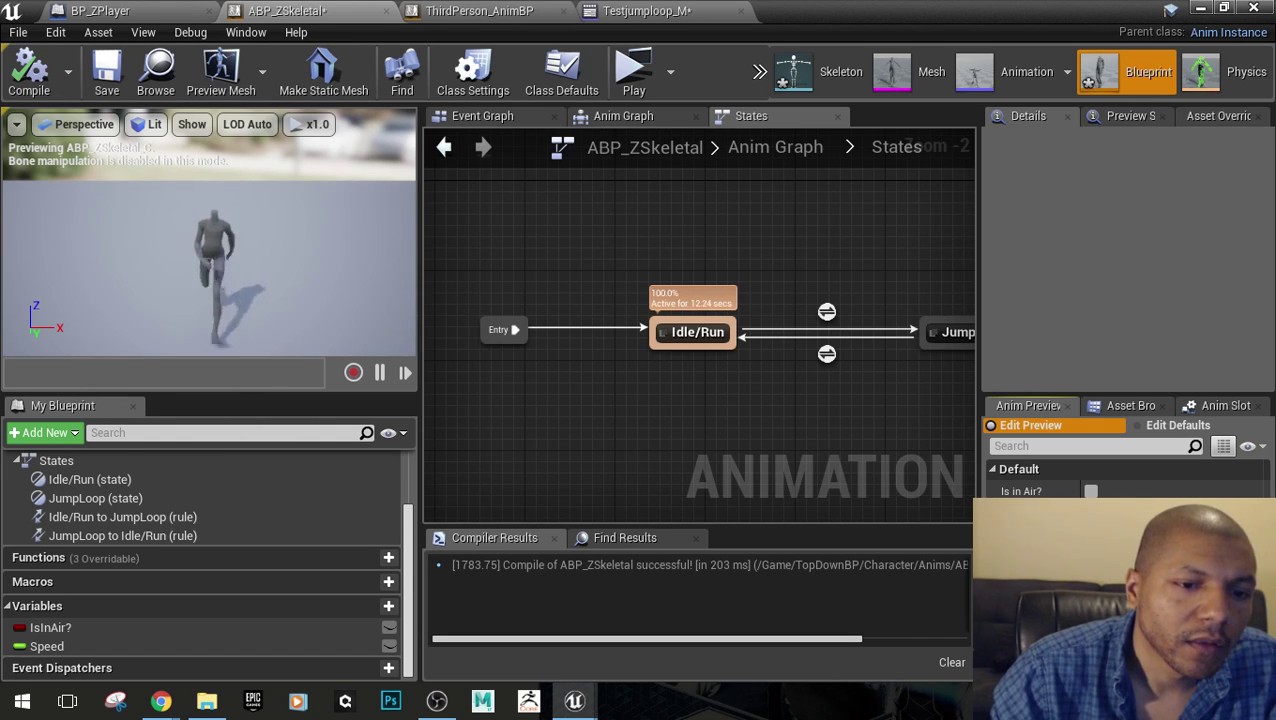
Play the level and move the character forward to check its animation, and end the session
click(640, 72)
key(w)
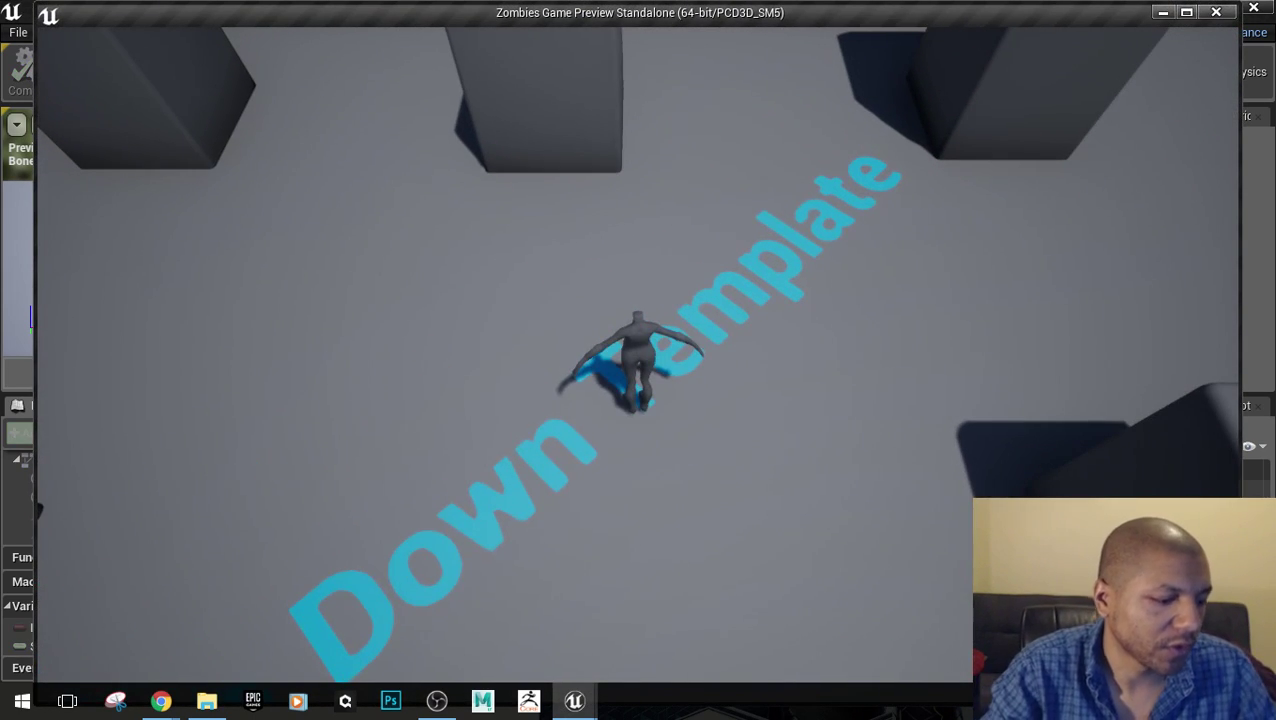
key(Escape)
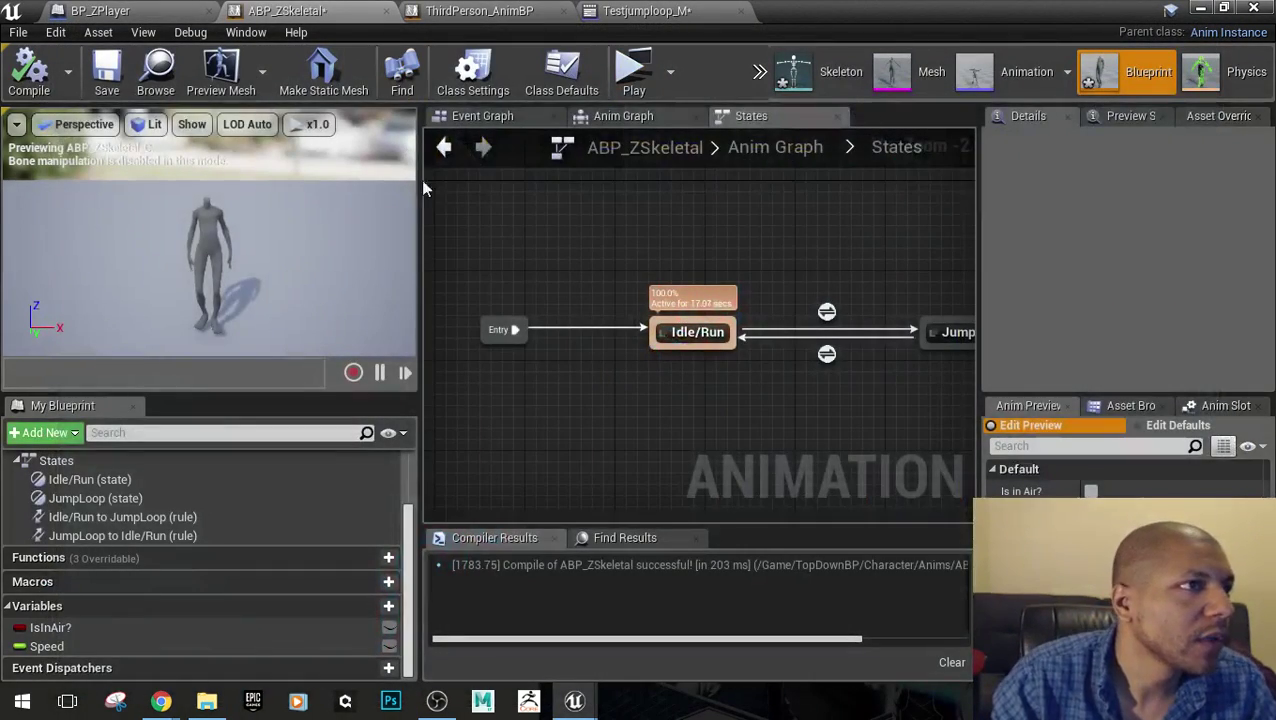
In BP_ZPlayer, set the inherited Mesh component's Anim Class to ABP_ZSkeletal
click(165, 12)
scroll(1085, 460, up, 2)
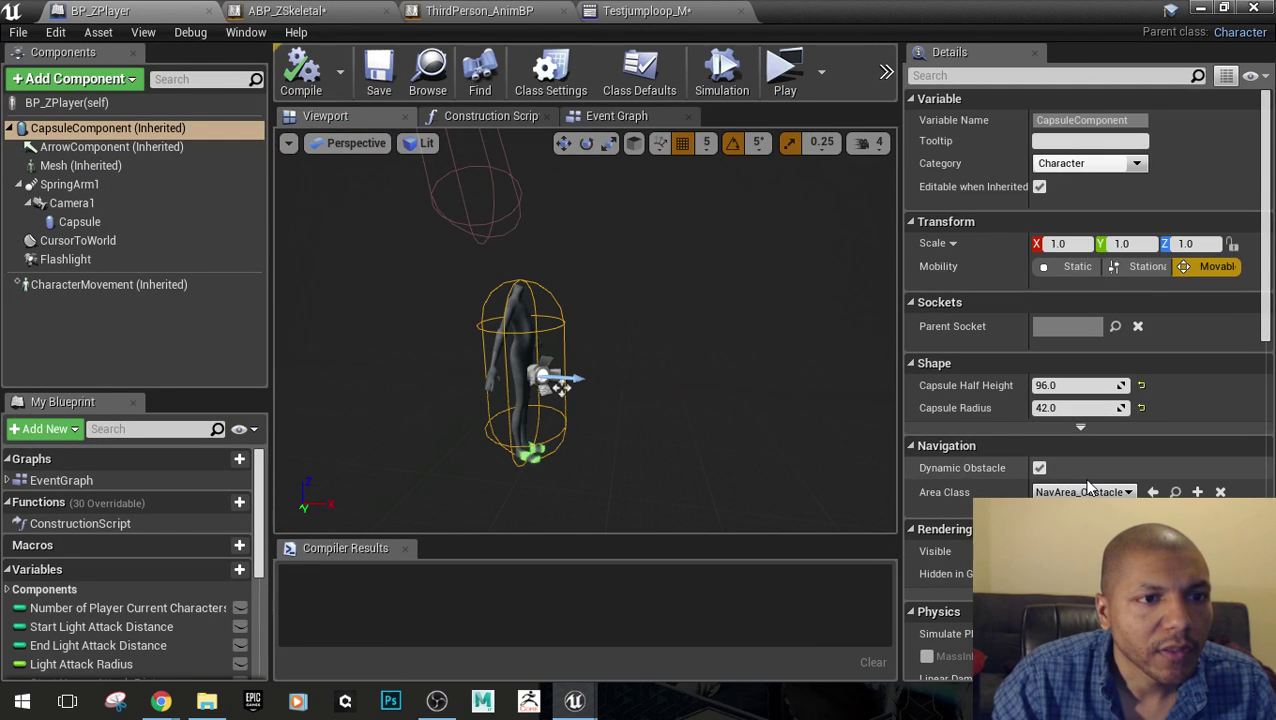
scroll(1090, 485, down, 5)
scroll(1090, 485, down, 5)
click(80, 165)
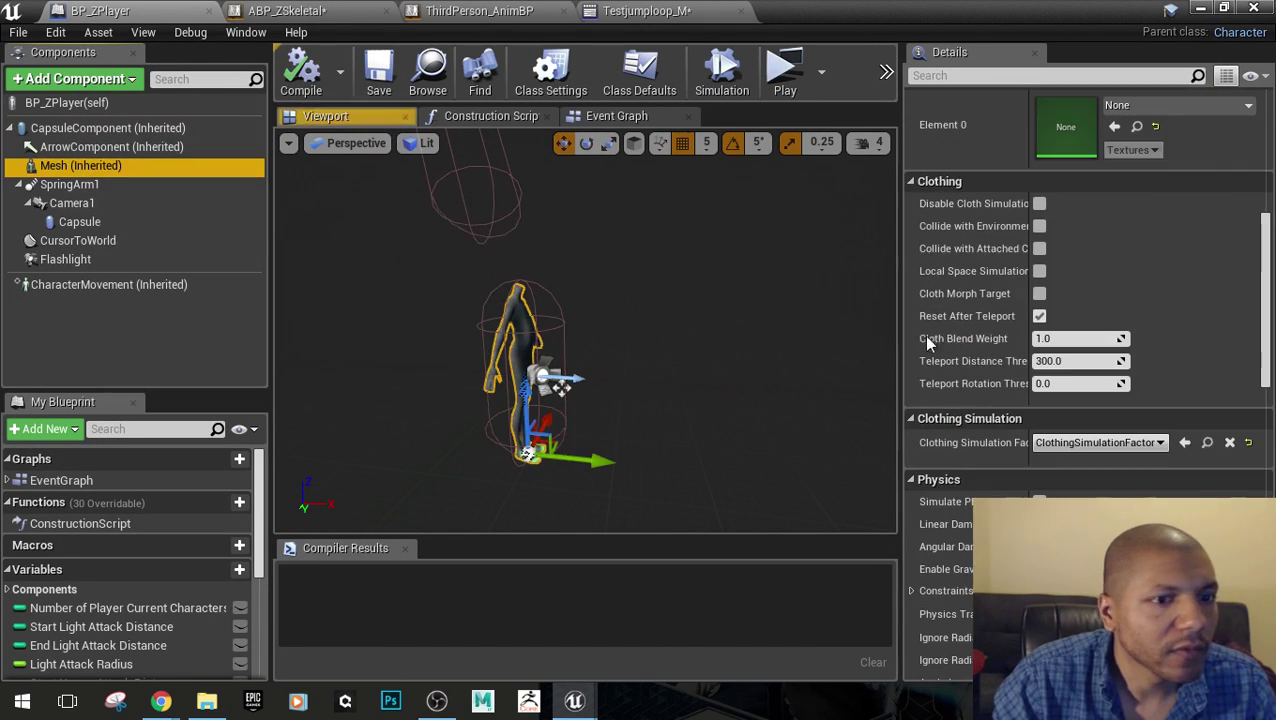
scroll(1135, 338, down, 2)
scroll(1136, 355, up, 8)
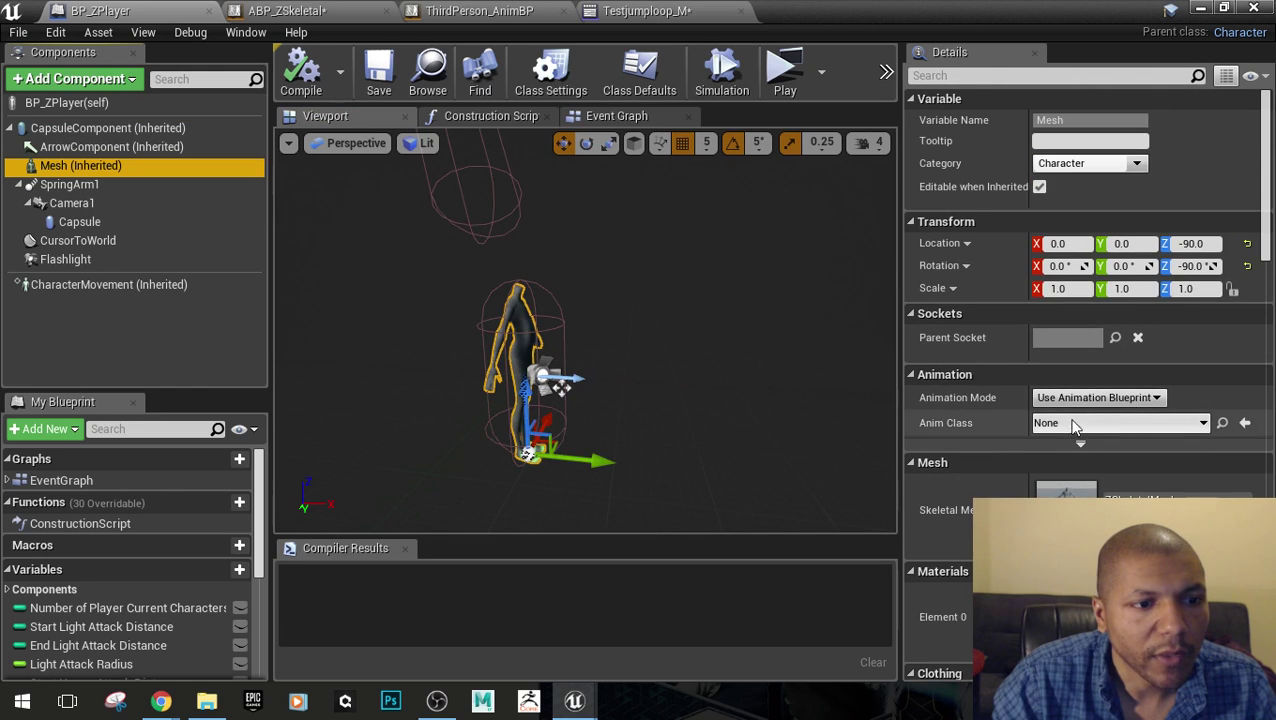
click(1105, 430)
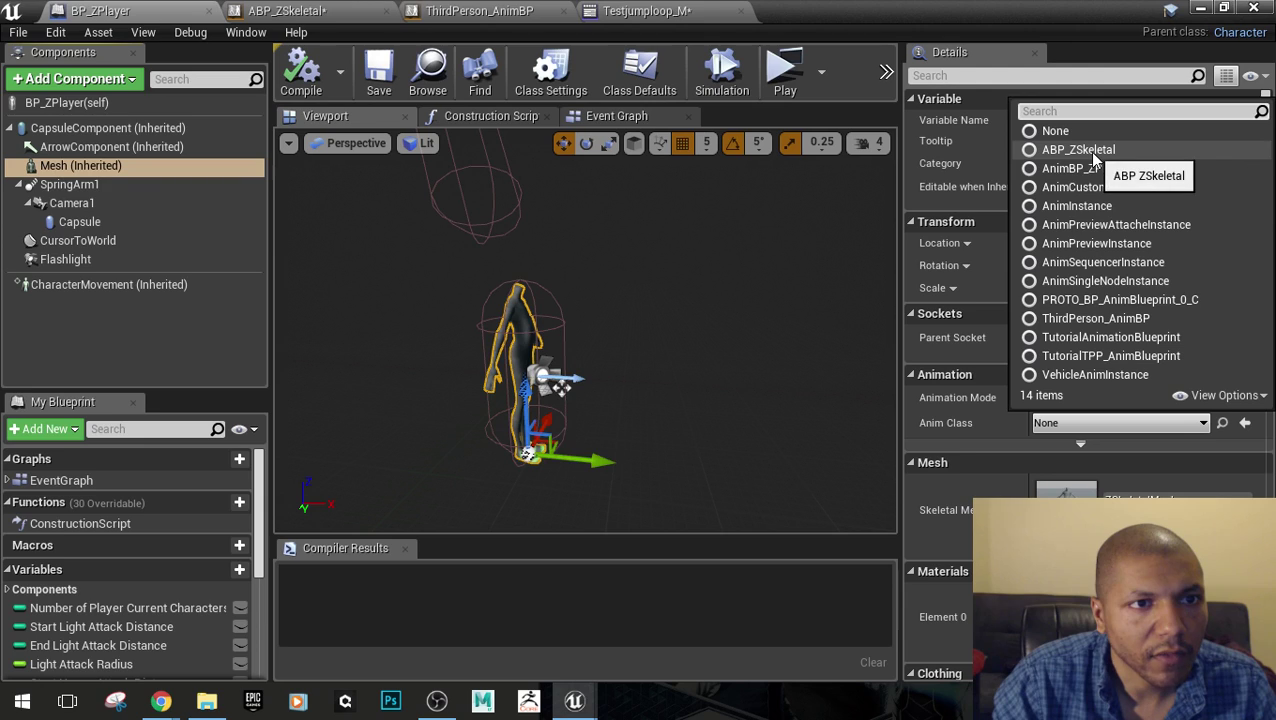
click(801, 347)
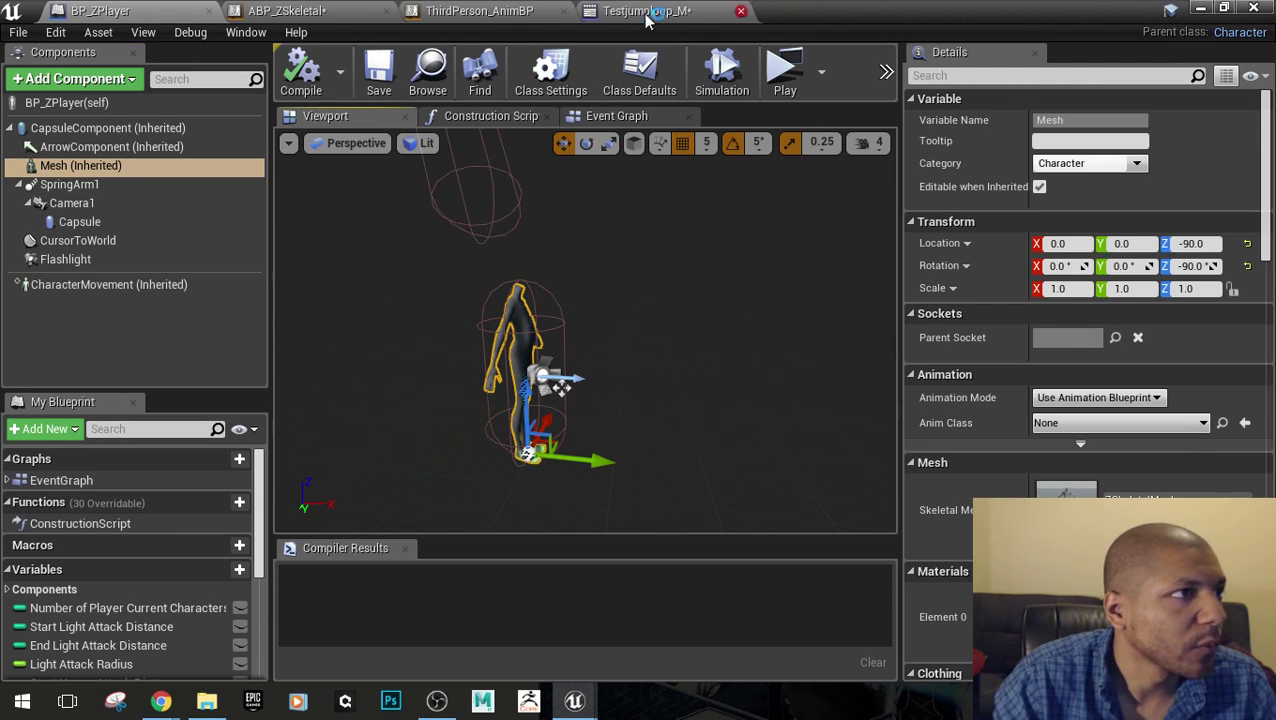
click(1130, 424)
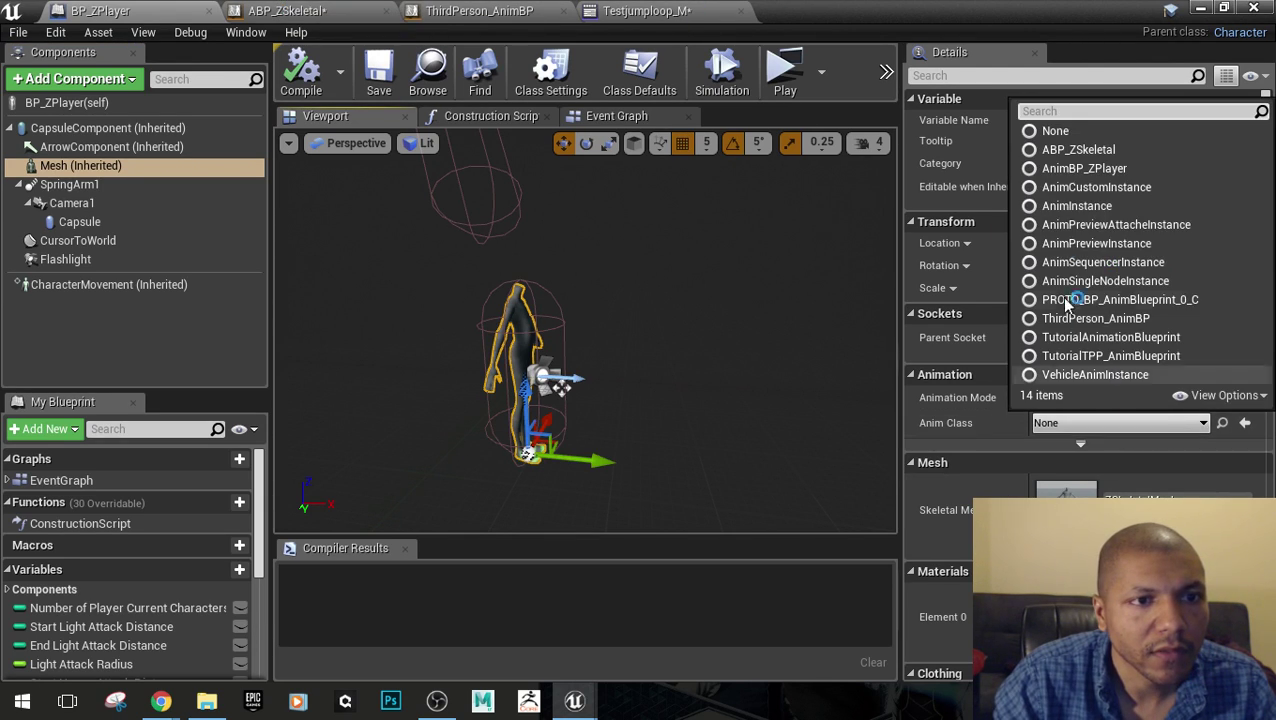
key(Escape)
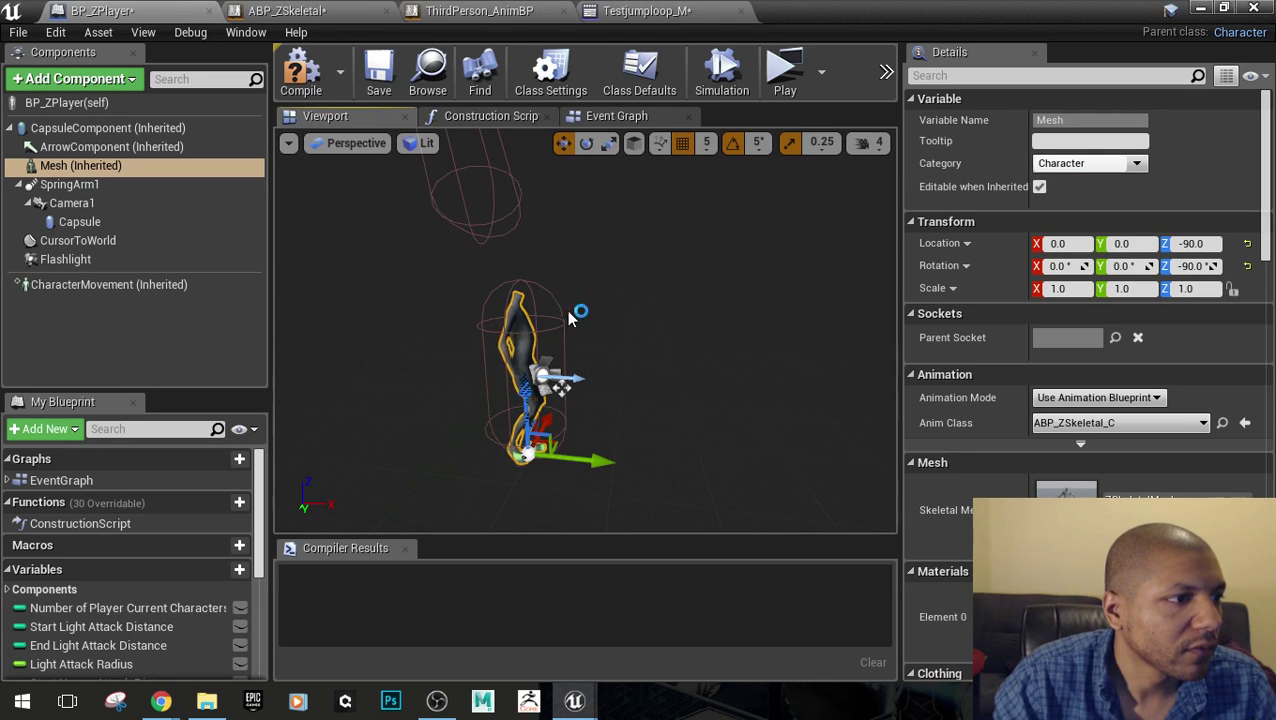
Play the level and run the character around in different directions to test its idle and run animations
click(790, 68)
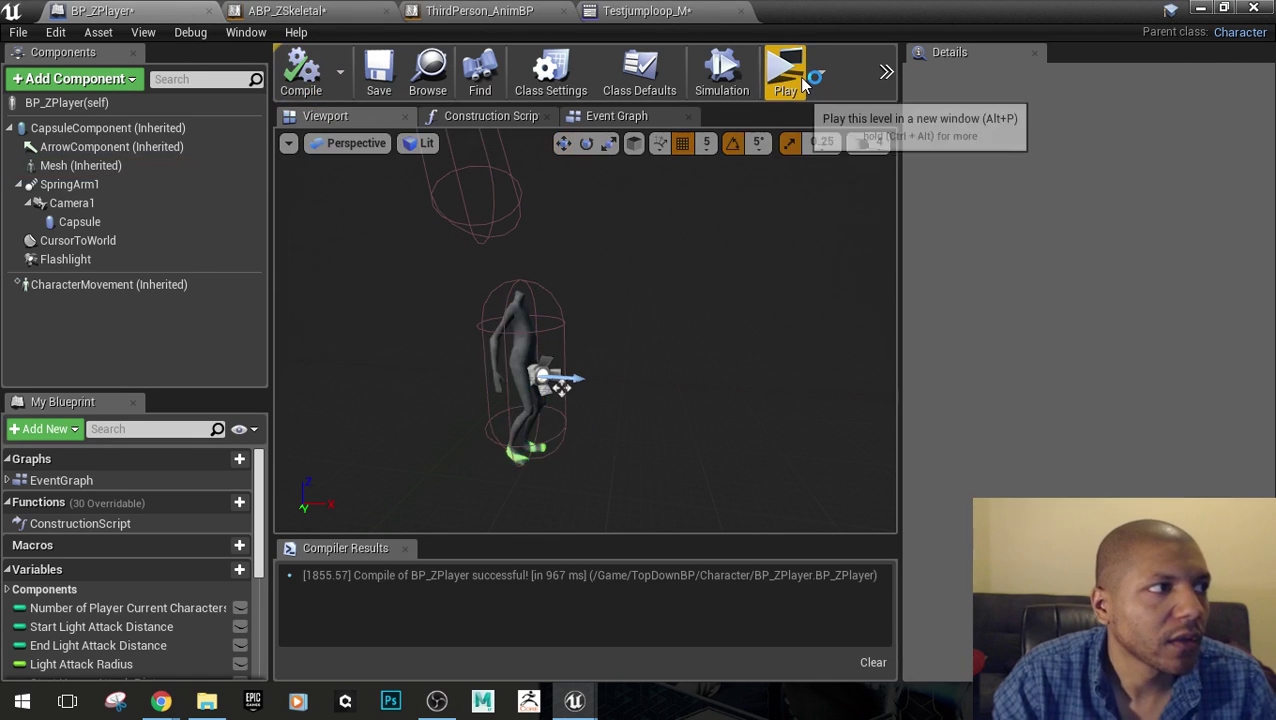
key(w)
key(a)
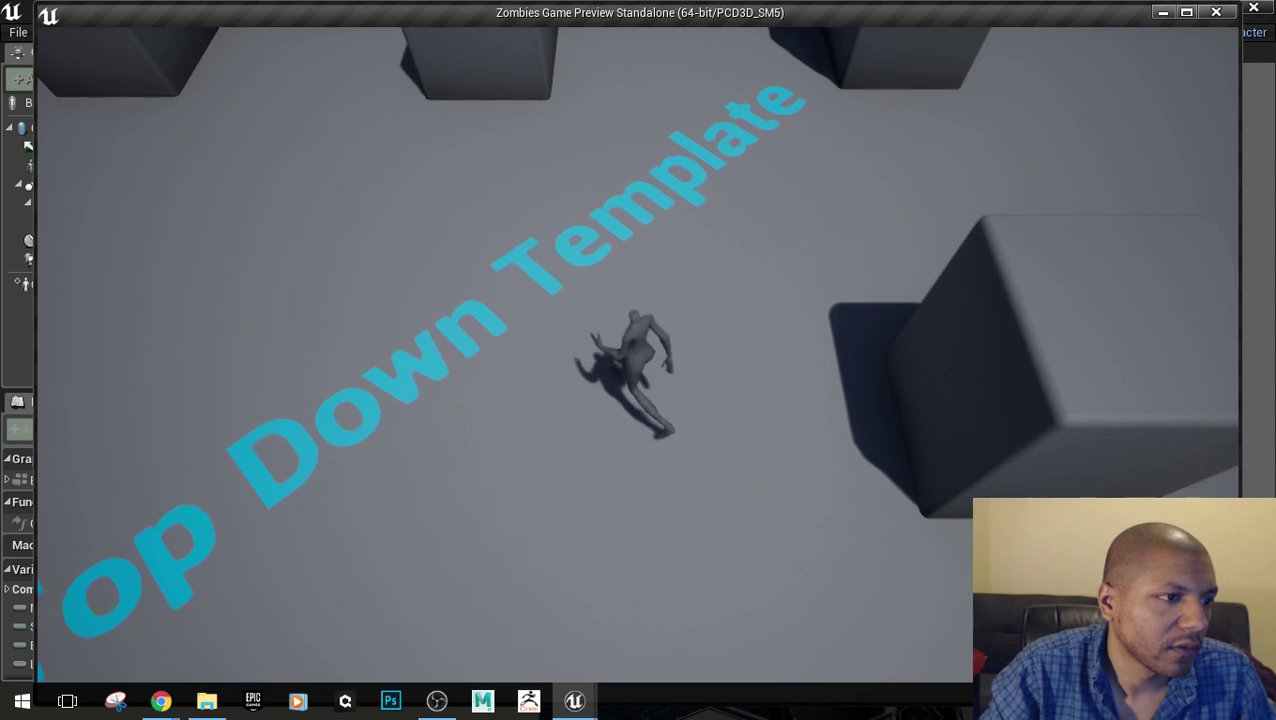
key(w)
key(d)
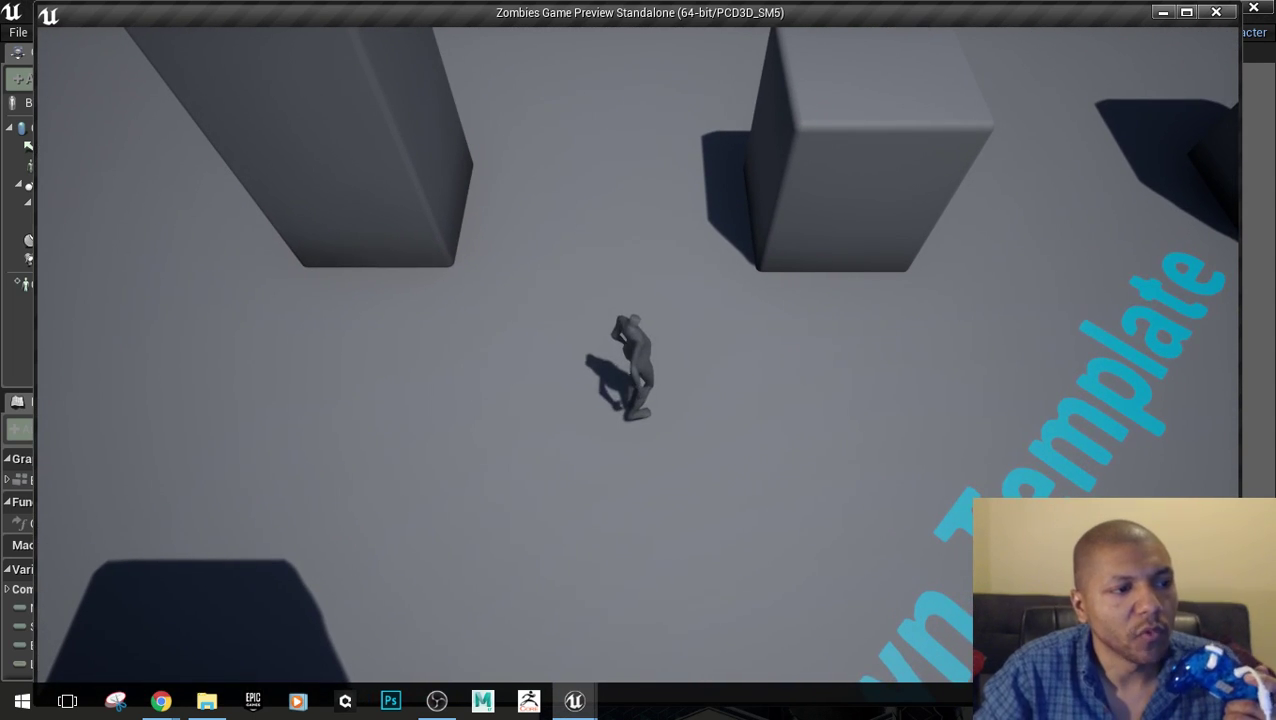
key(w)
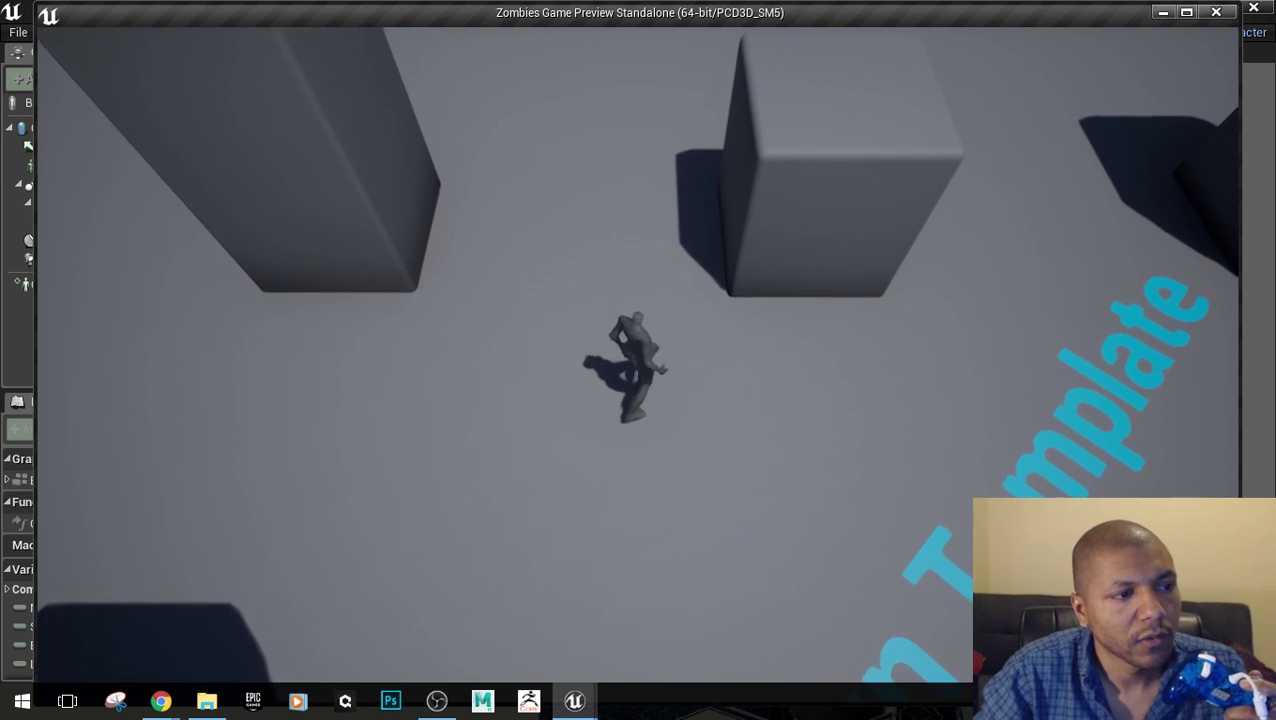
key(d)
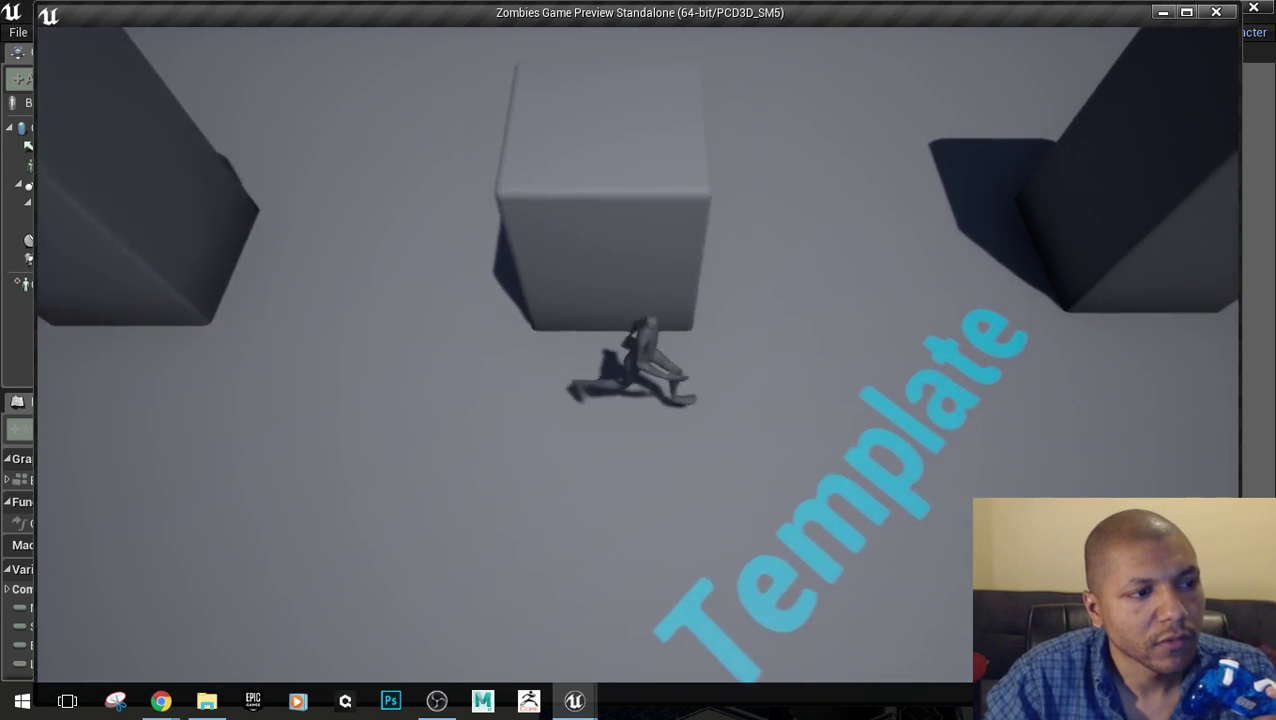
key(d)
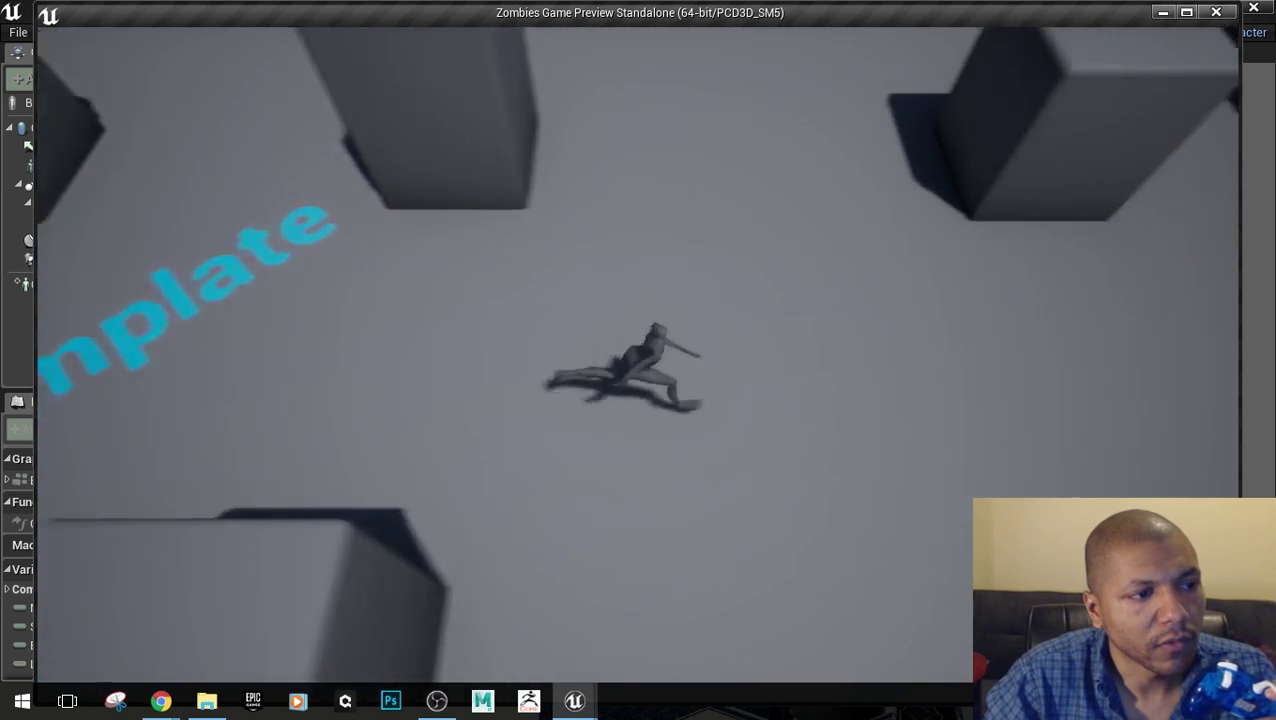
key(s)
key(a)
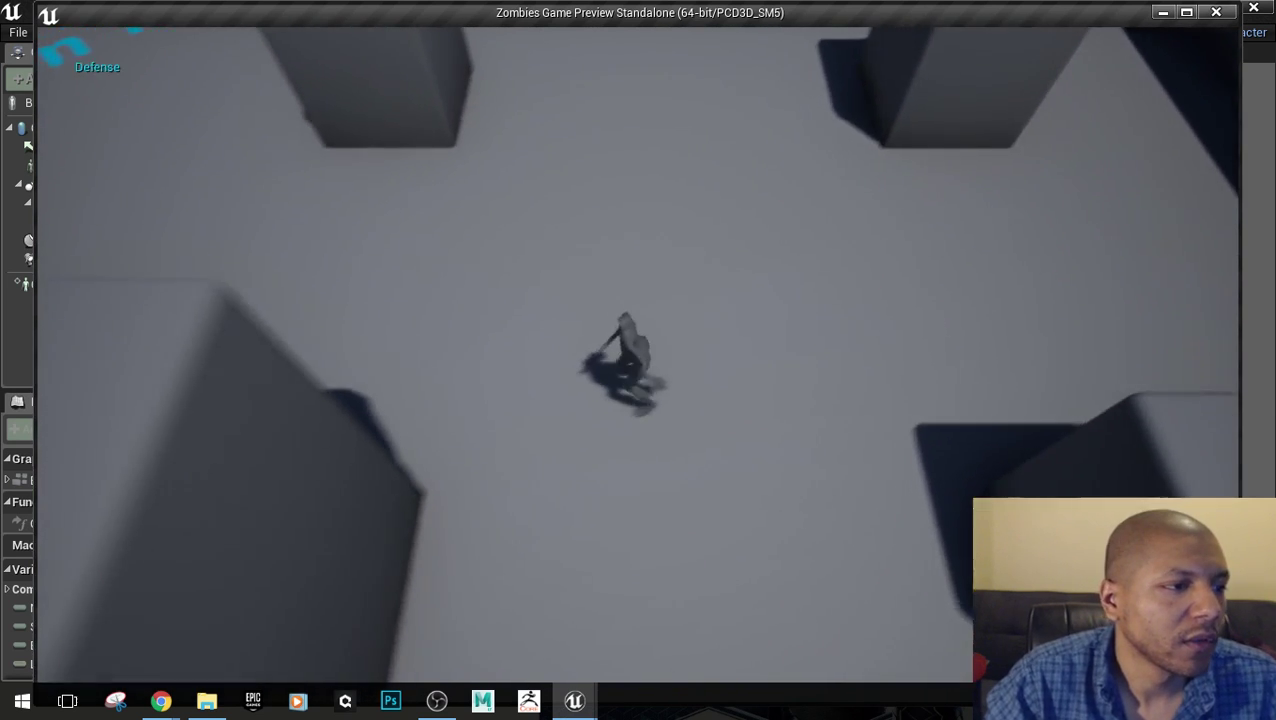
key(a)
key(s)
key(w)
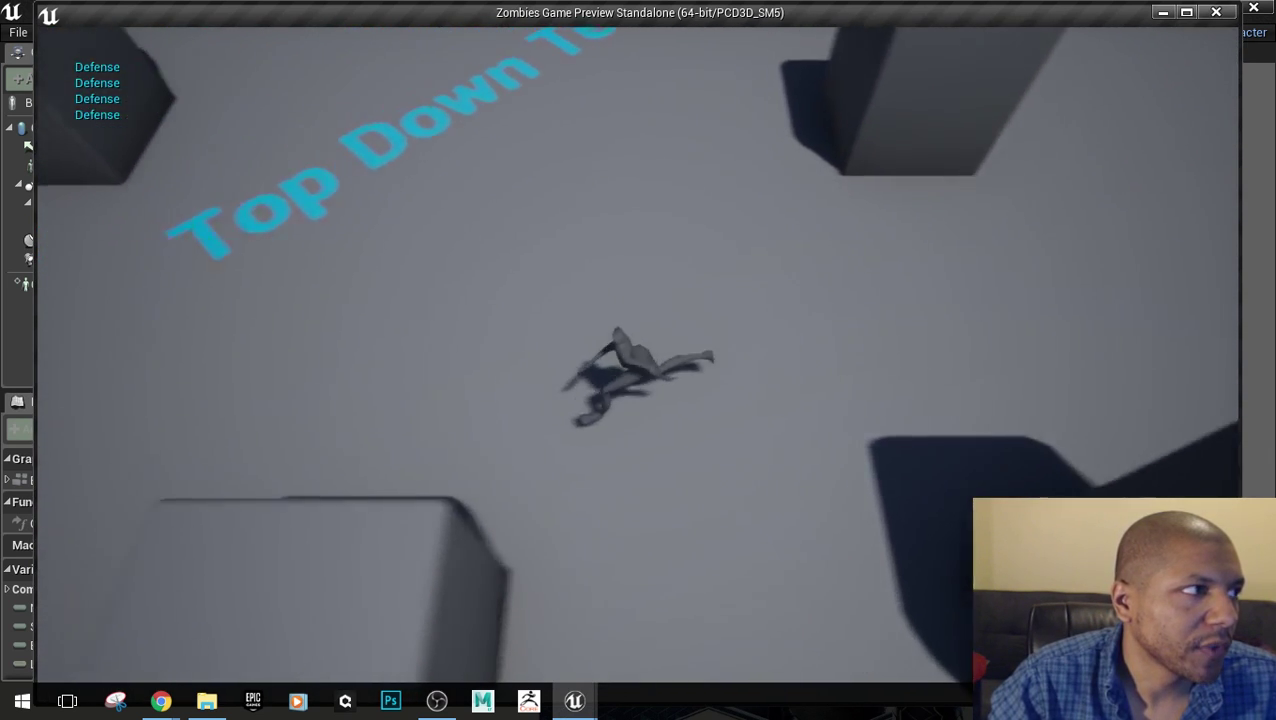
key(a)
key(Escape)
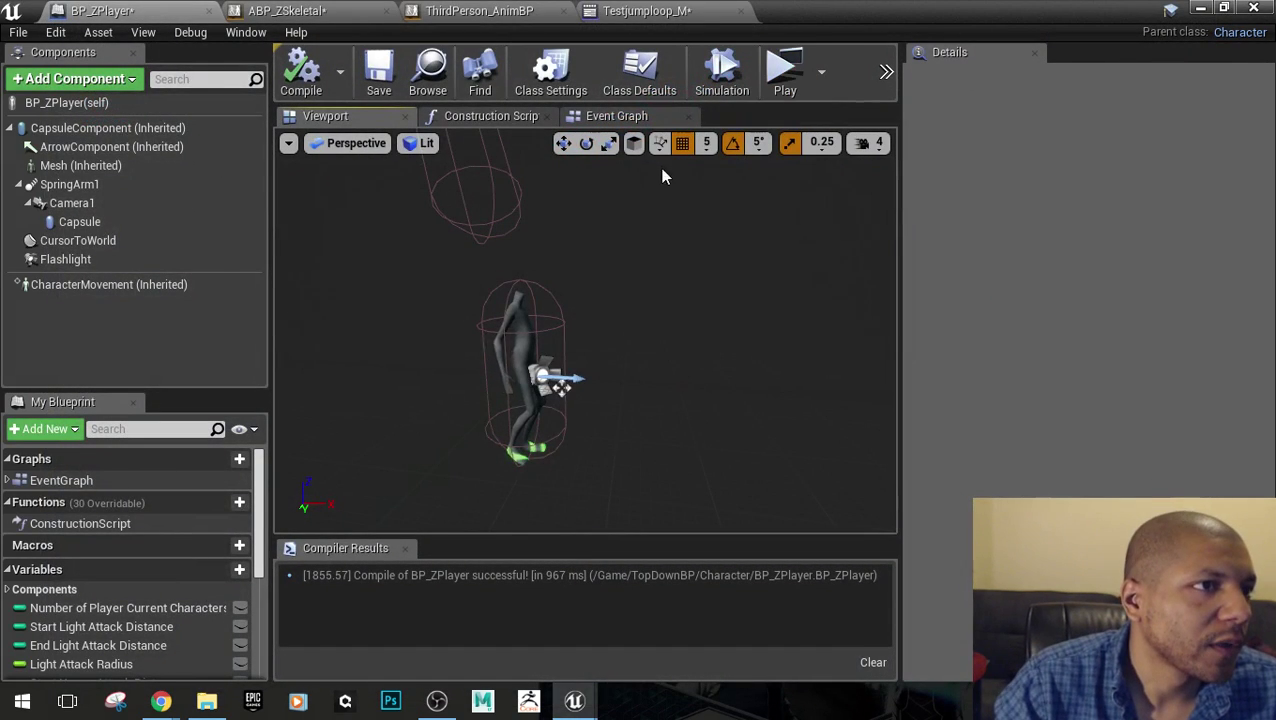
Open BP_ZPlayer's Event Graph and locate the Dodge section with its button events
click(627, 119)
right_drag(778, 250, 775, 444)
scroll(578, 449, up, 1)
right_drag(578, 449, 580, 167)
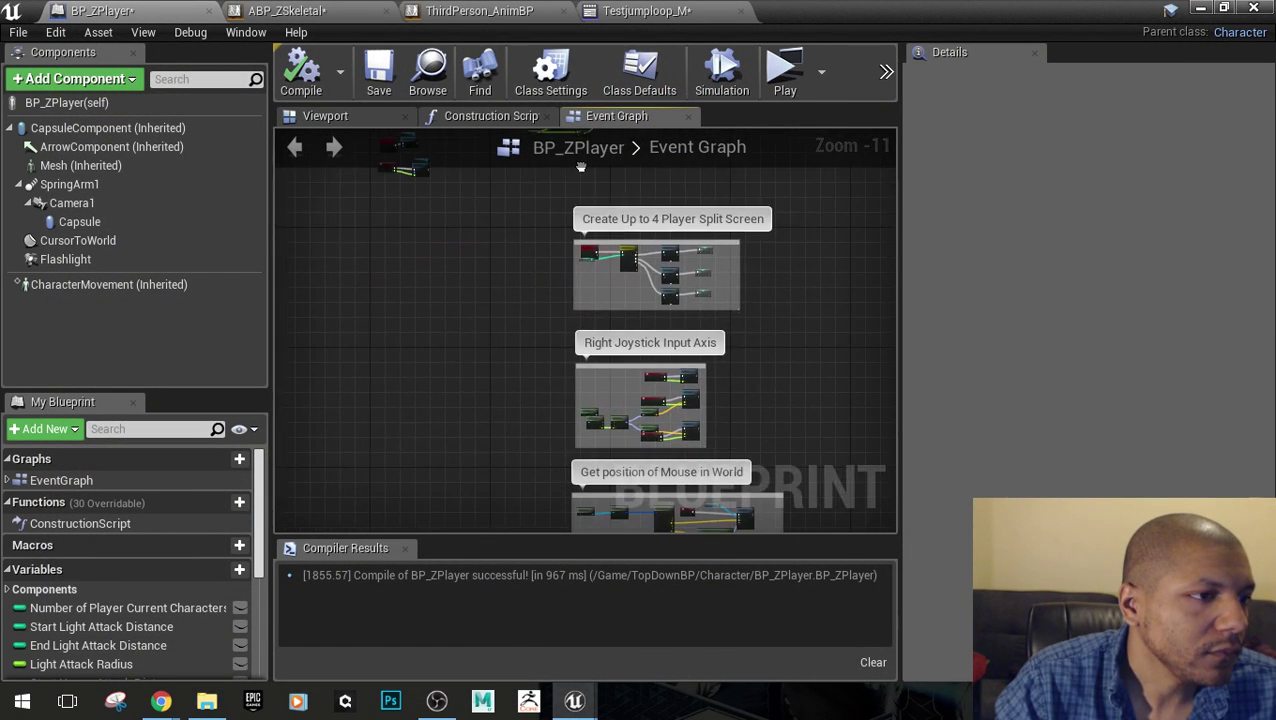
right_drag(601, 222, 717, 244)
mouse_move(532, 375)
right_down()
mouse_move(418, 413)
mouse_move(339, 322)
mouse_move(292, 211)
right_up()
scroll(546, 308, up, 10)
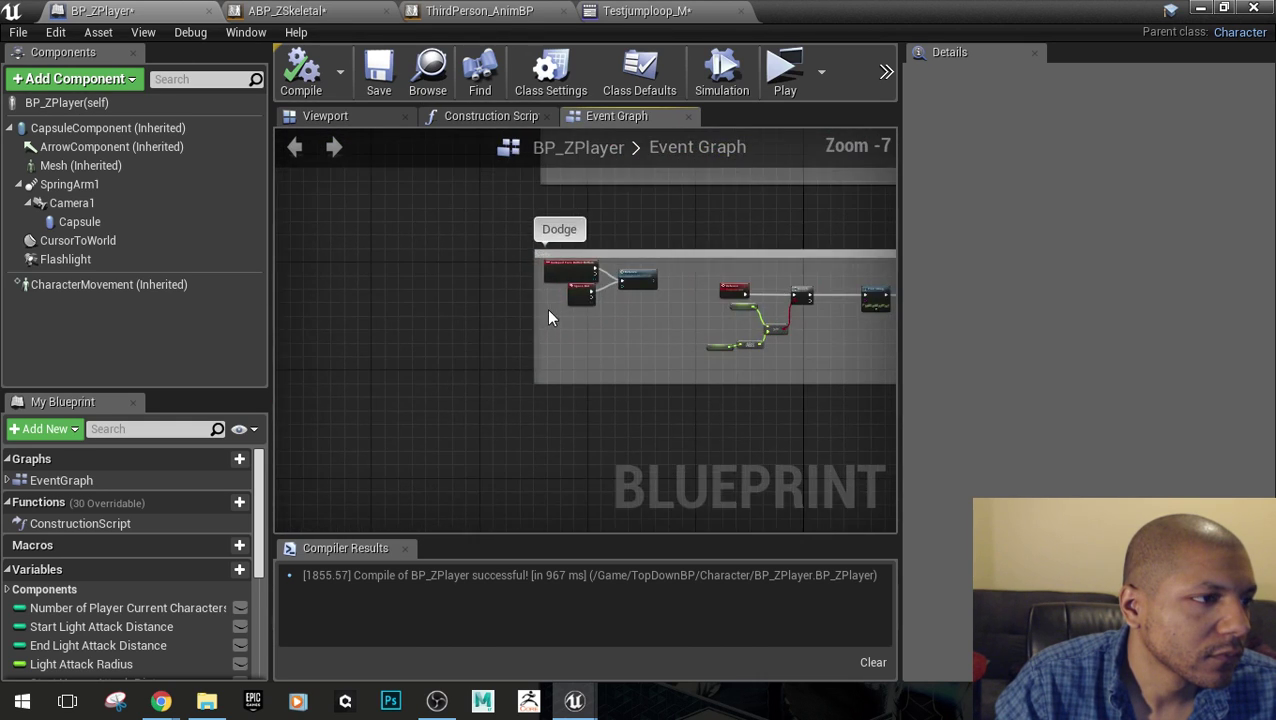
right_click(674, 338)
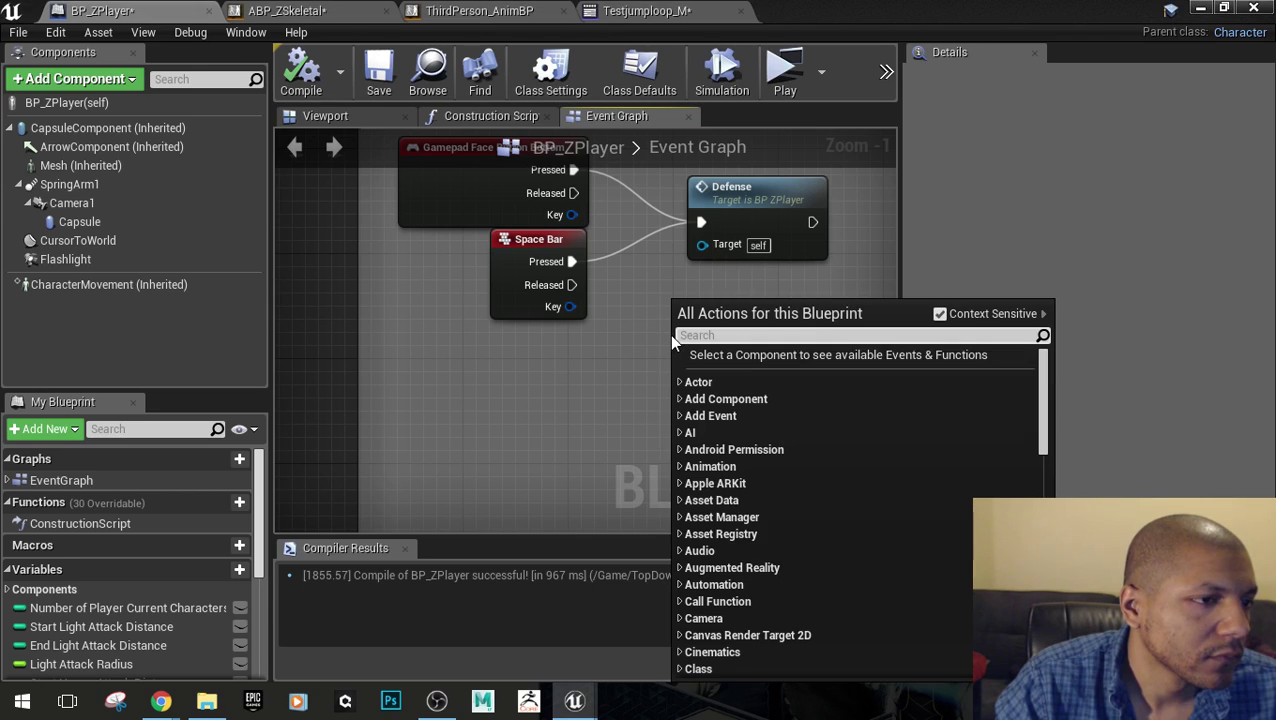
text(jump)
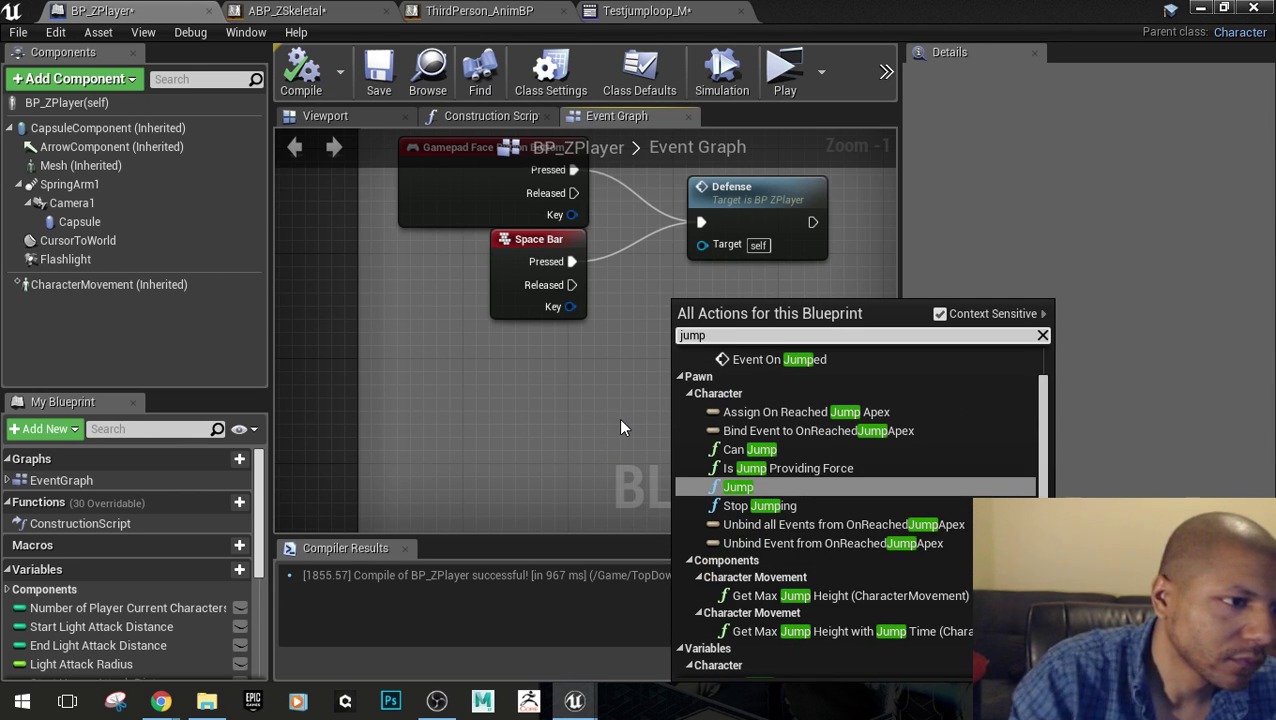
scroll(784, 440, up, 1)
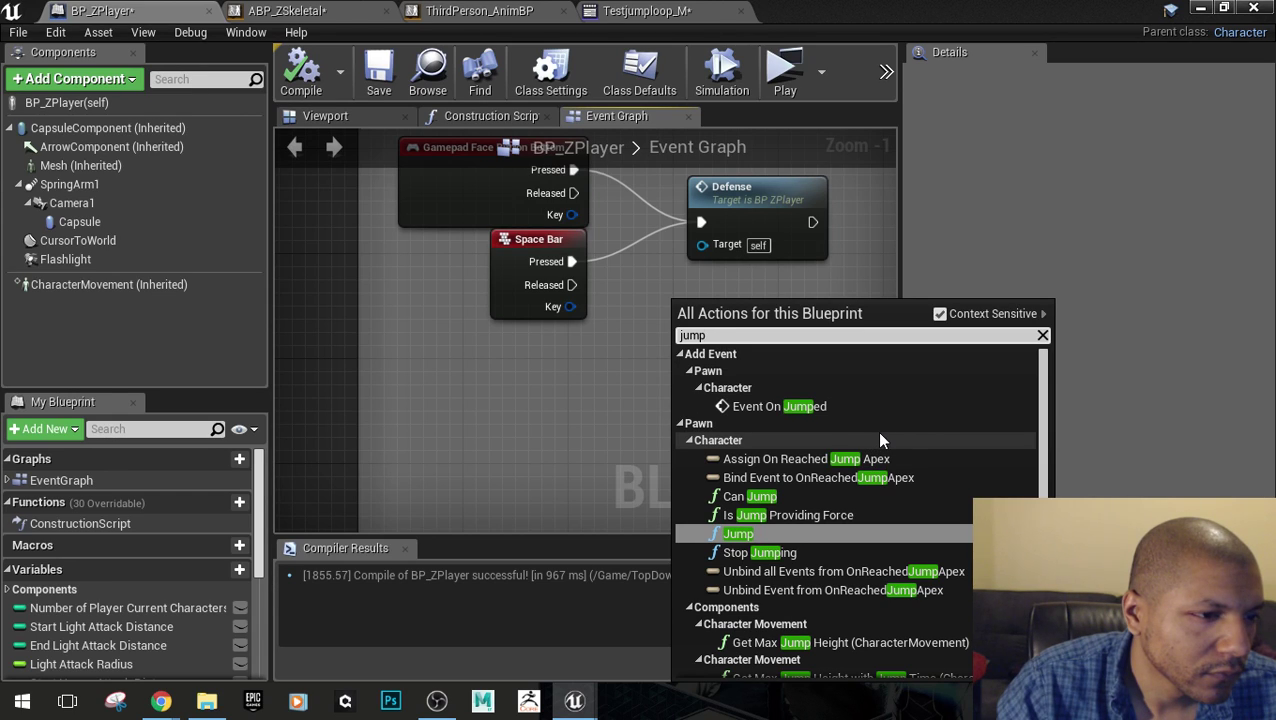
click(813, 406)
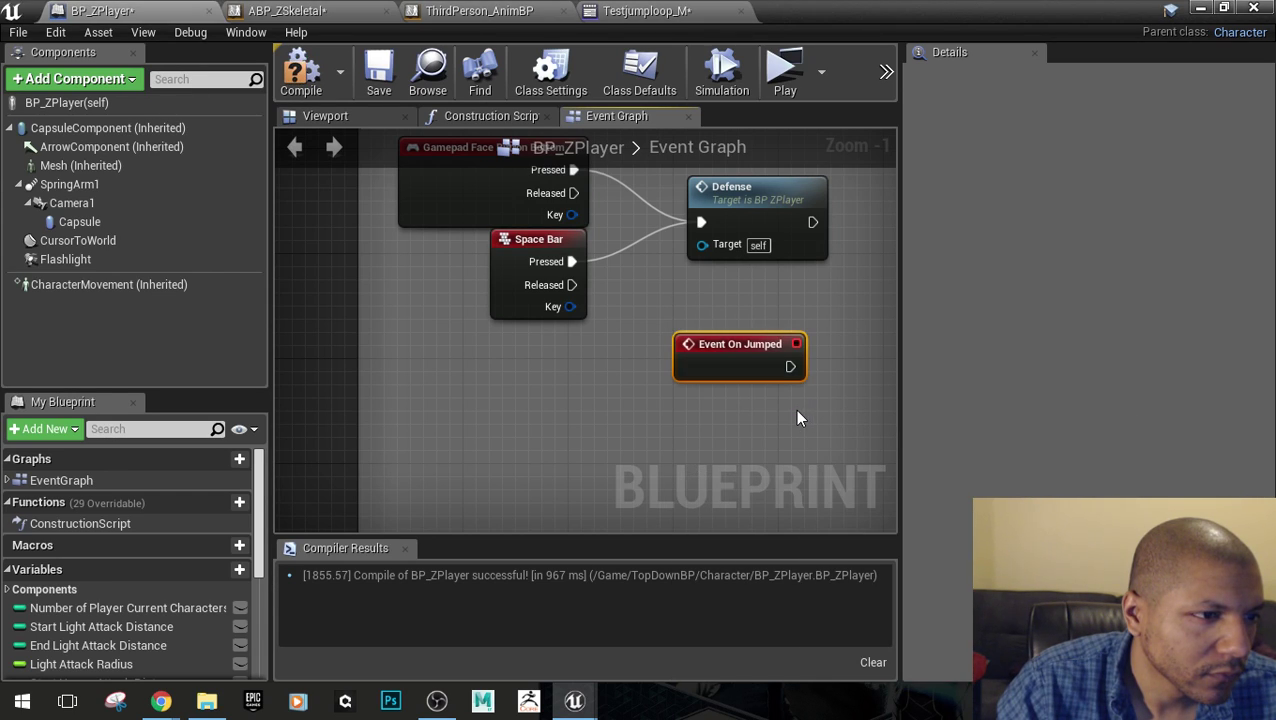
key(Delete)
Add a Launch Character node below Defense with Launch Velocity Z 250 and both XYOverride and ZOverride enabled
right_click(745, 360)
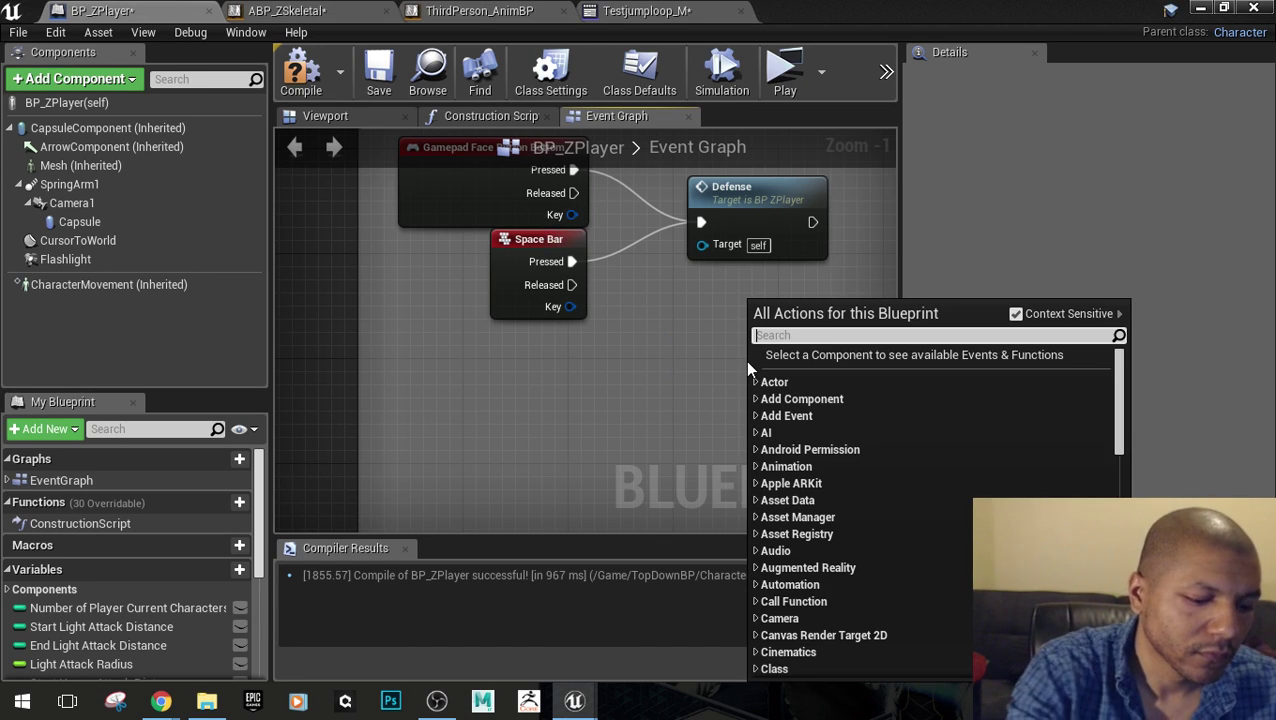
text(launch)
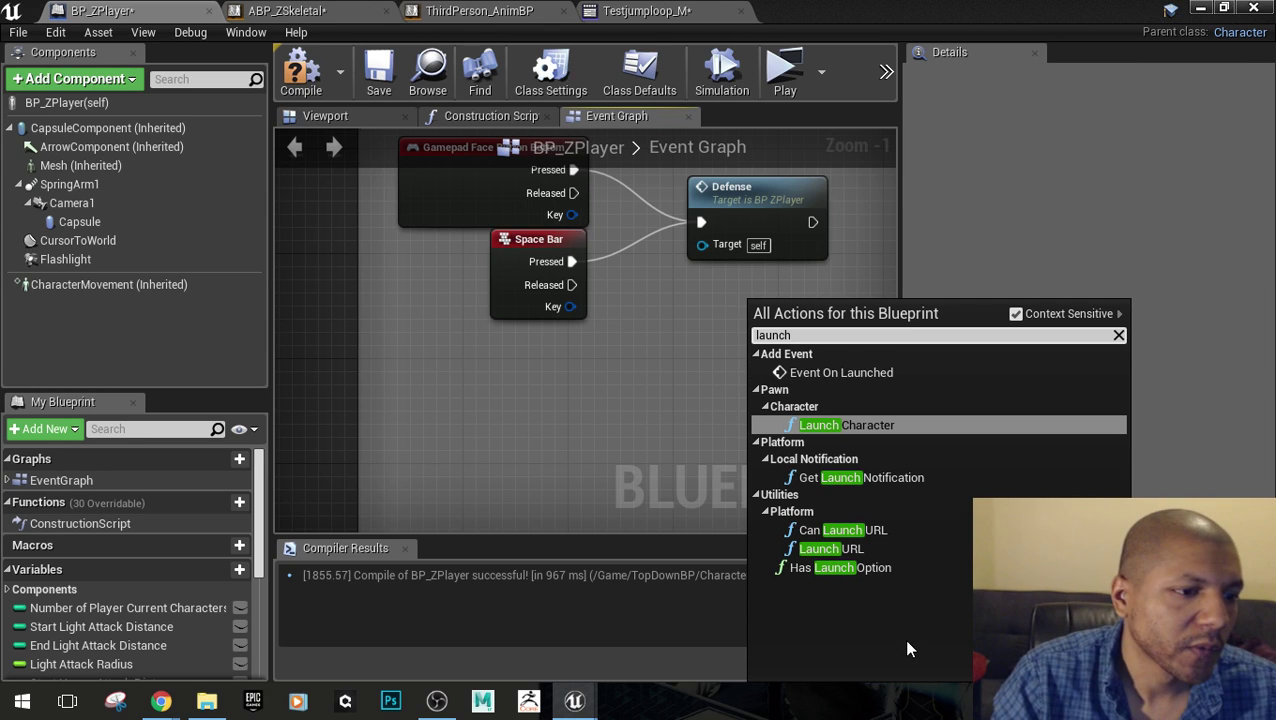
click(835, 427)
drag(834, 432, 797, 341)
click(801, 400)
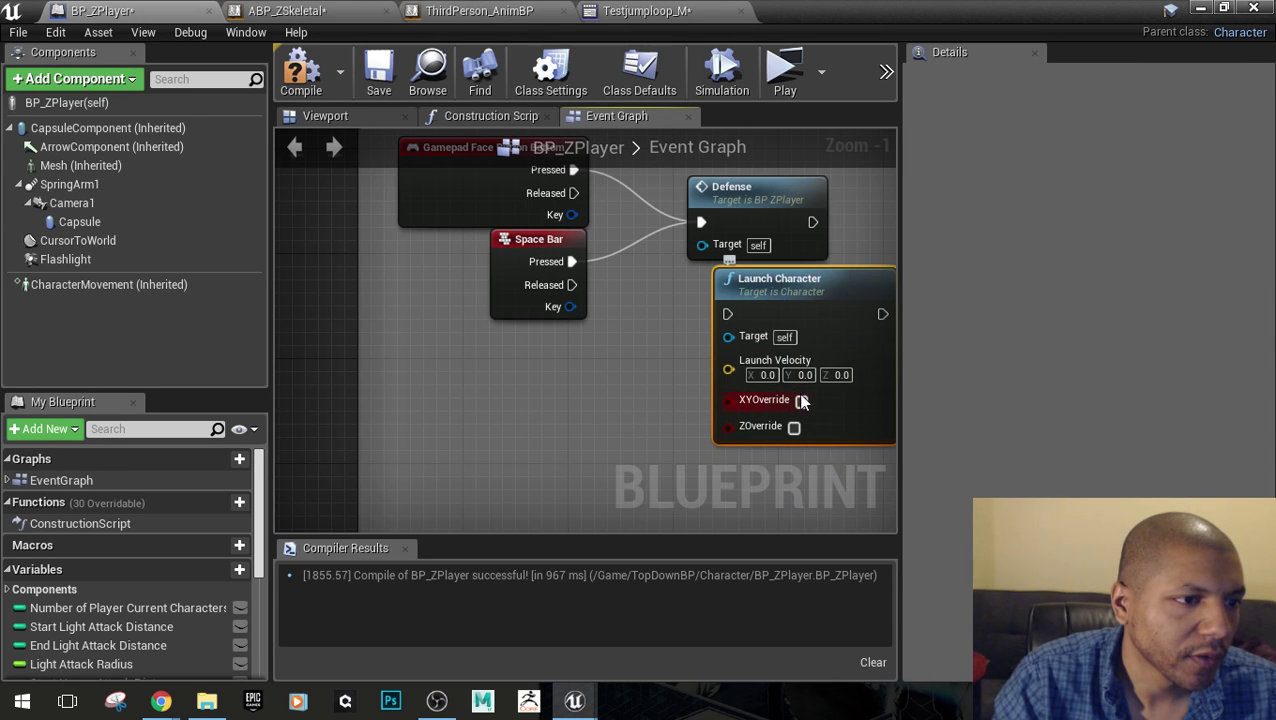
click(794, 427)
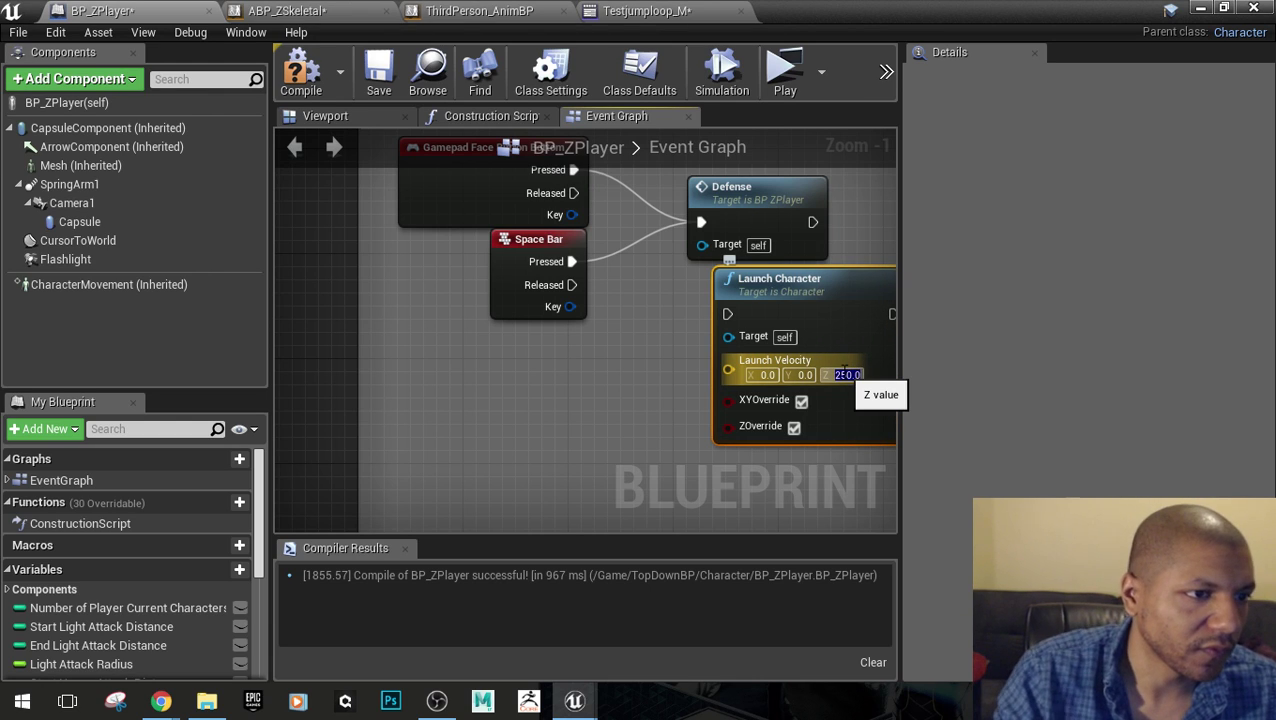
Rewire the Pressed outputs of Gamepad Face Button Bottom and Space Bar from Defense to Launch Character
right_drag(598, 244, 550, 337)
right_drag(593, 399, 567, 324)
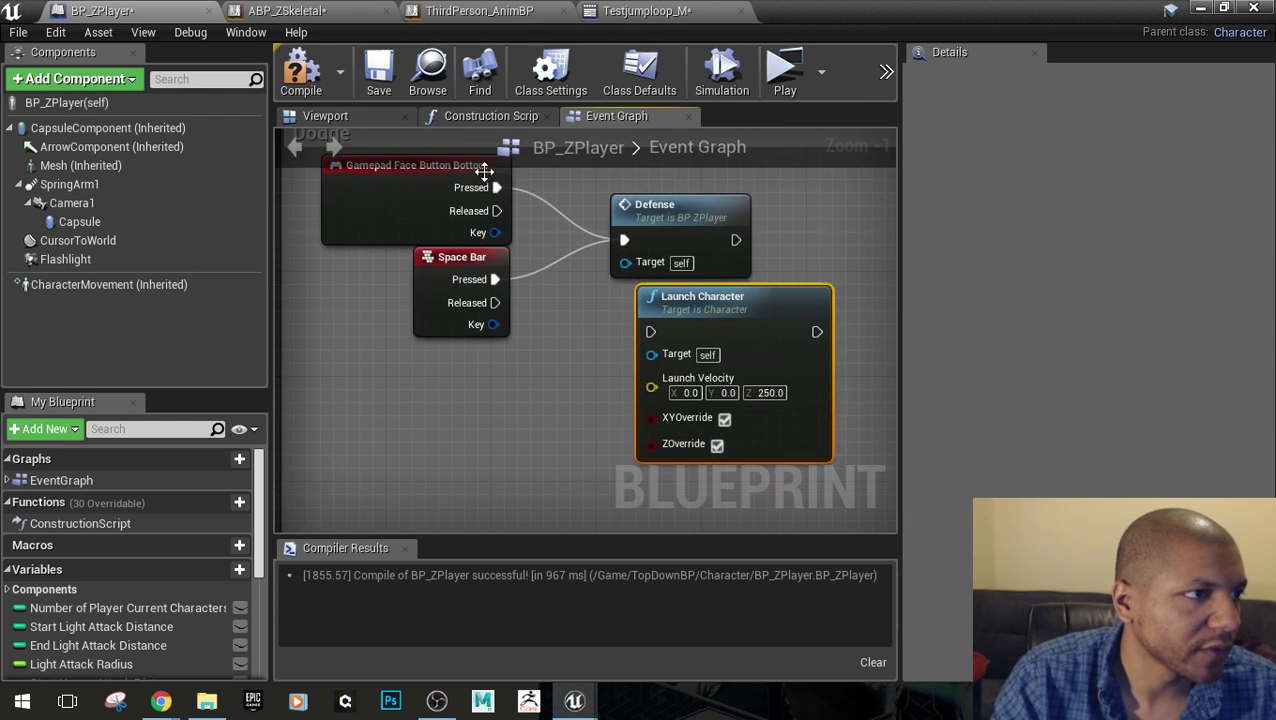
drag(497, 187, 652, 337)
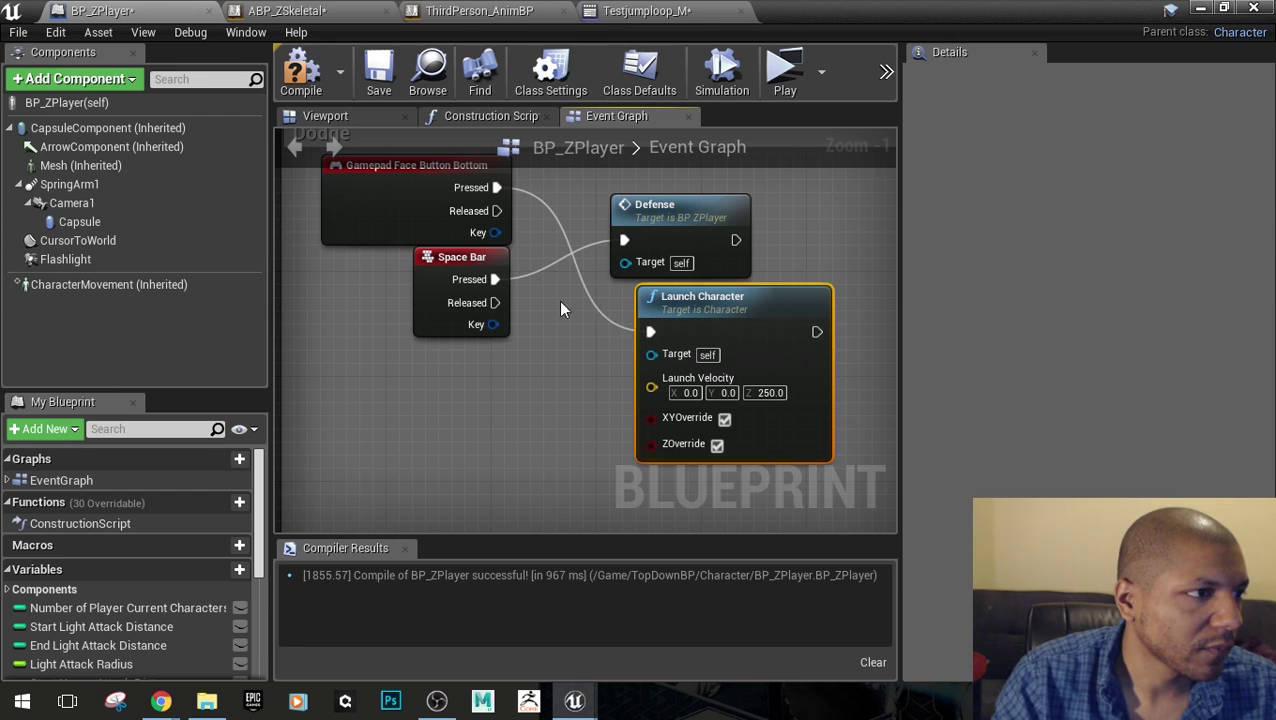
drag(495, 279, 650, 332)
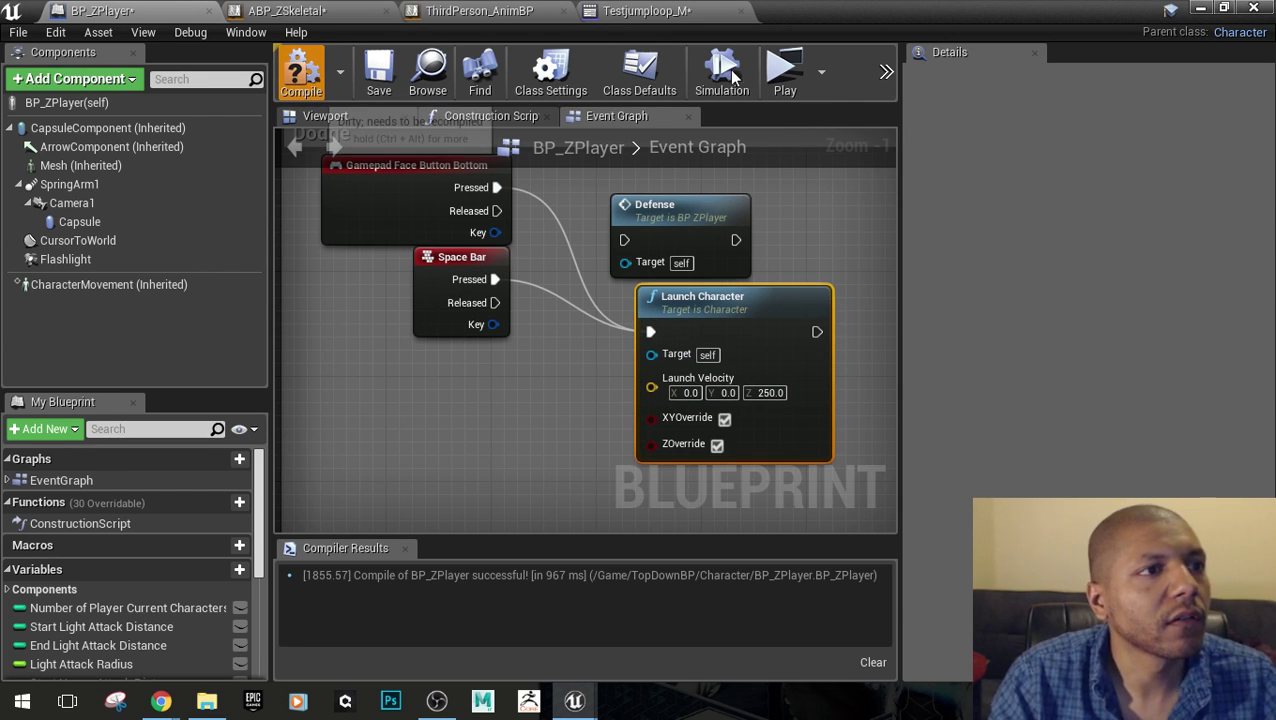
Play the level and make the character jump to test the Launch Character logic and jump animation
click(784, 72)
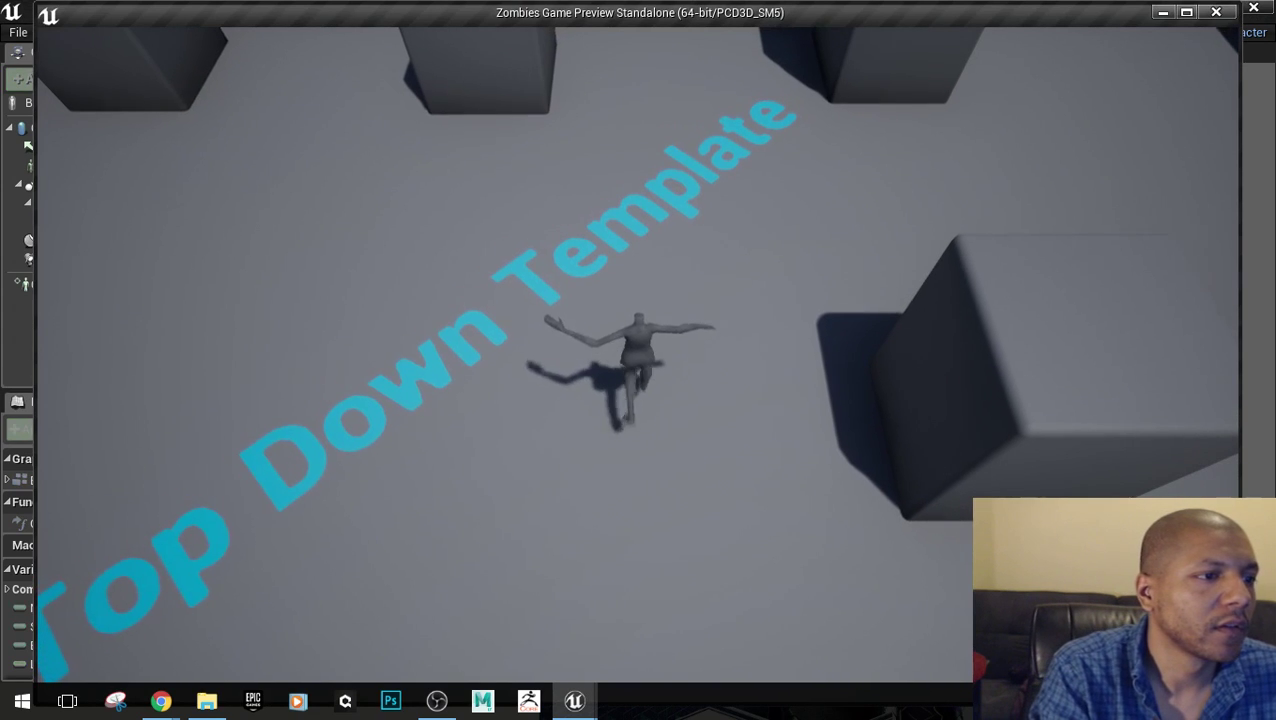
key(space)
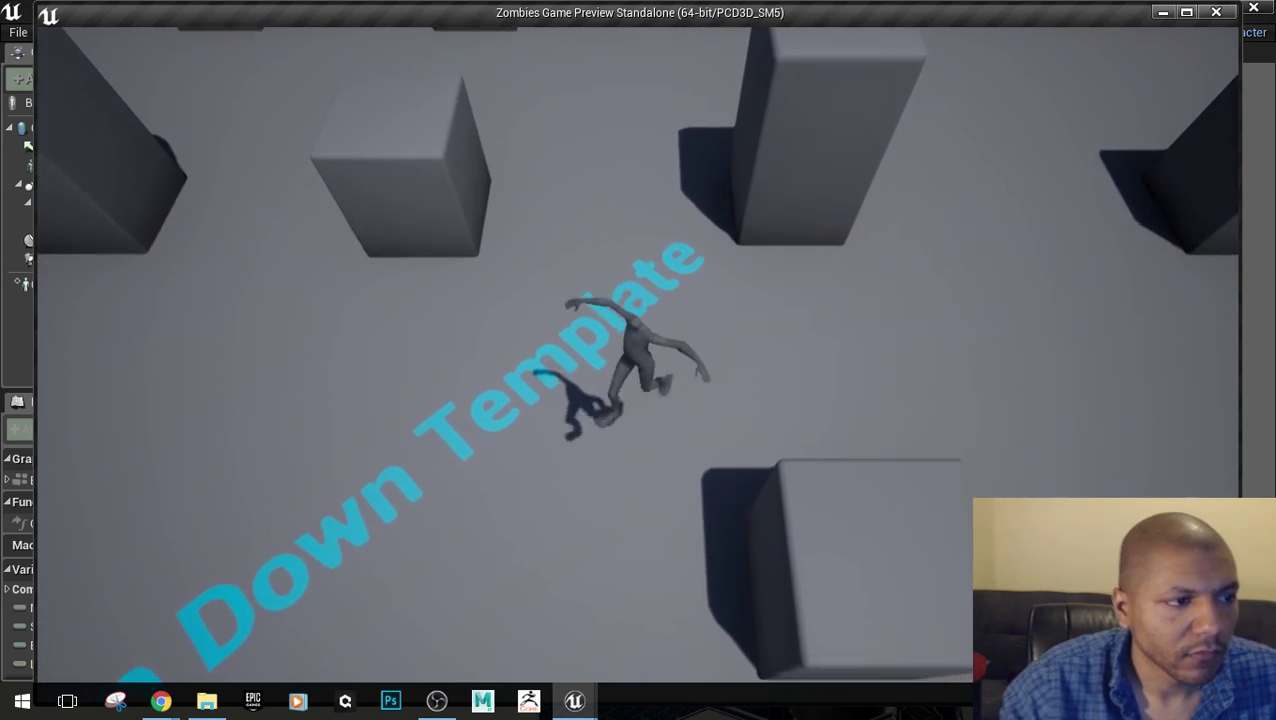
key(Escape)
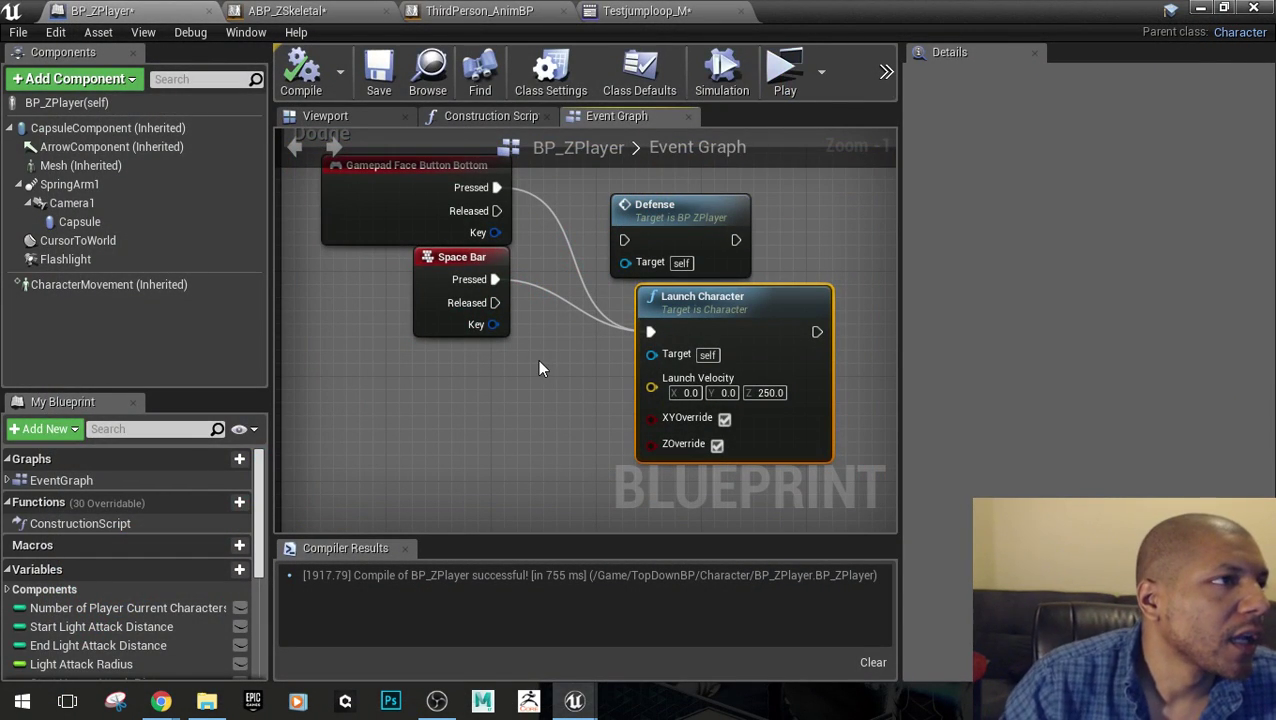
Close the Testjumploop_M montage and bring the Character folder into view behind the asset editor window
click(315, 10)
click(480, 11)
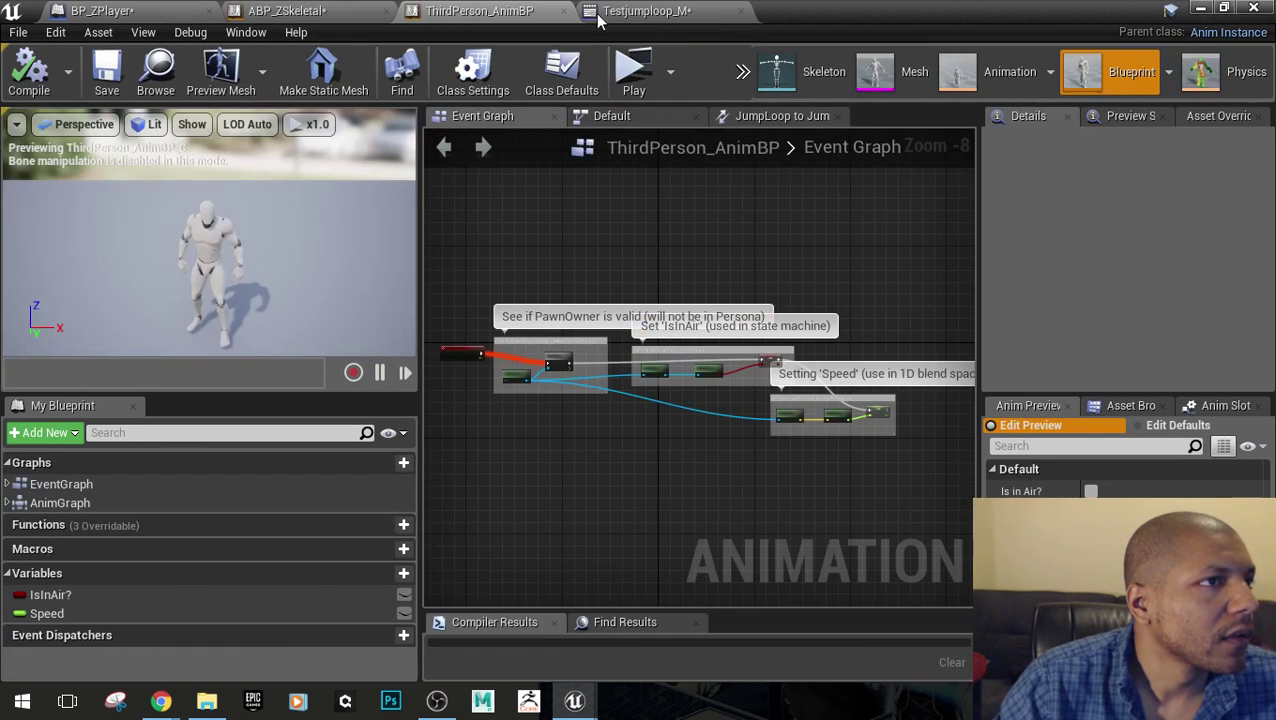
click(600, 14)
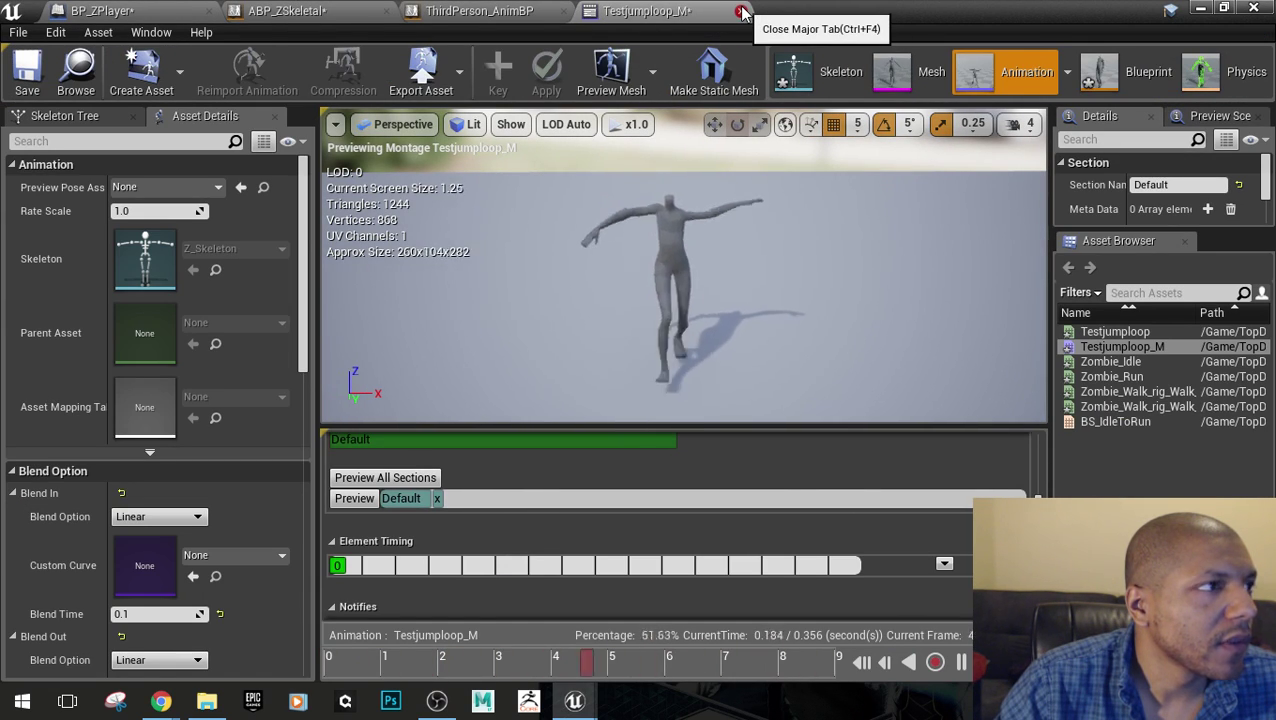
drag(745, 12, 694, 446)
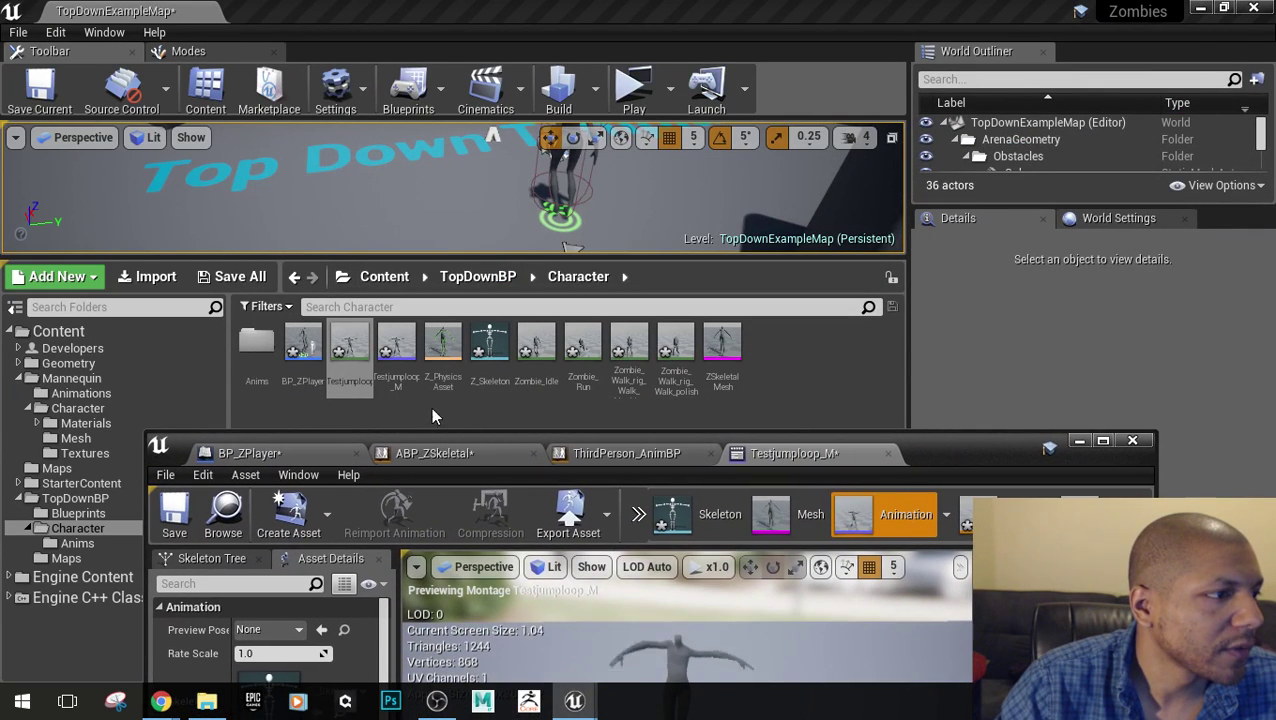
click(349, 355)
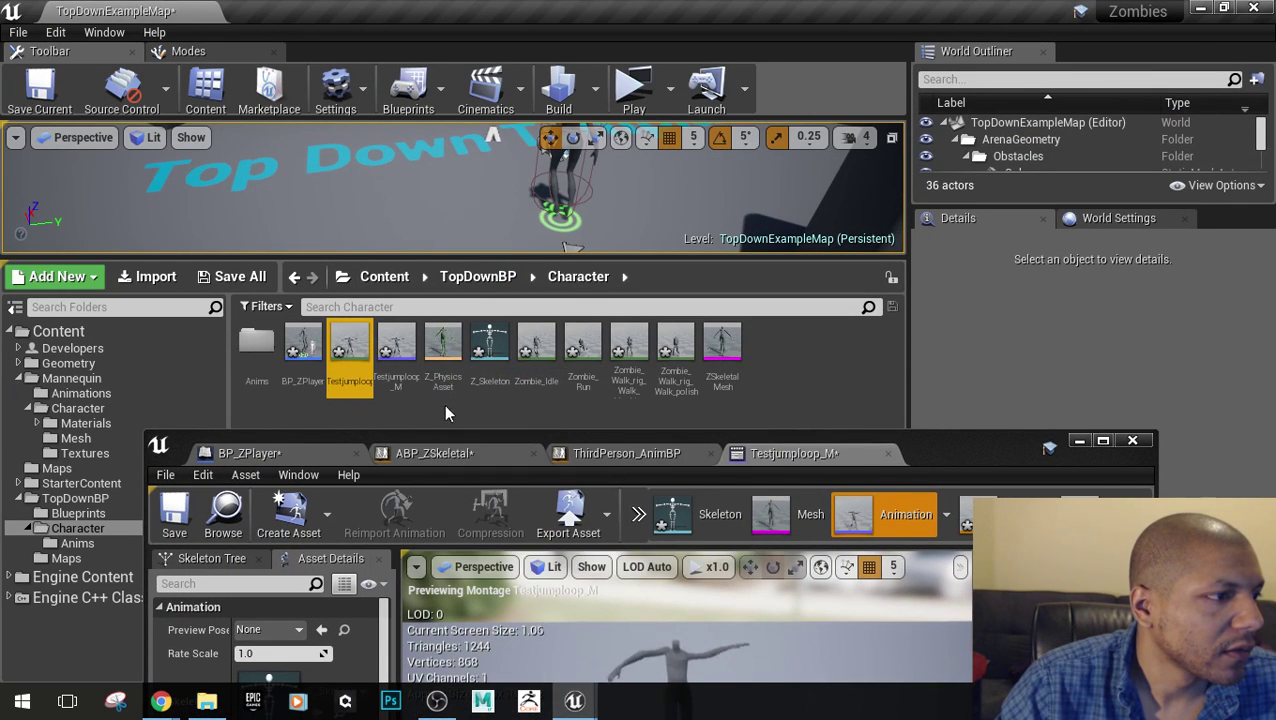
click(396, 350)
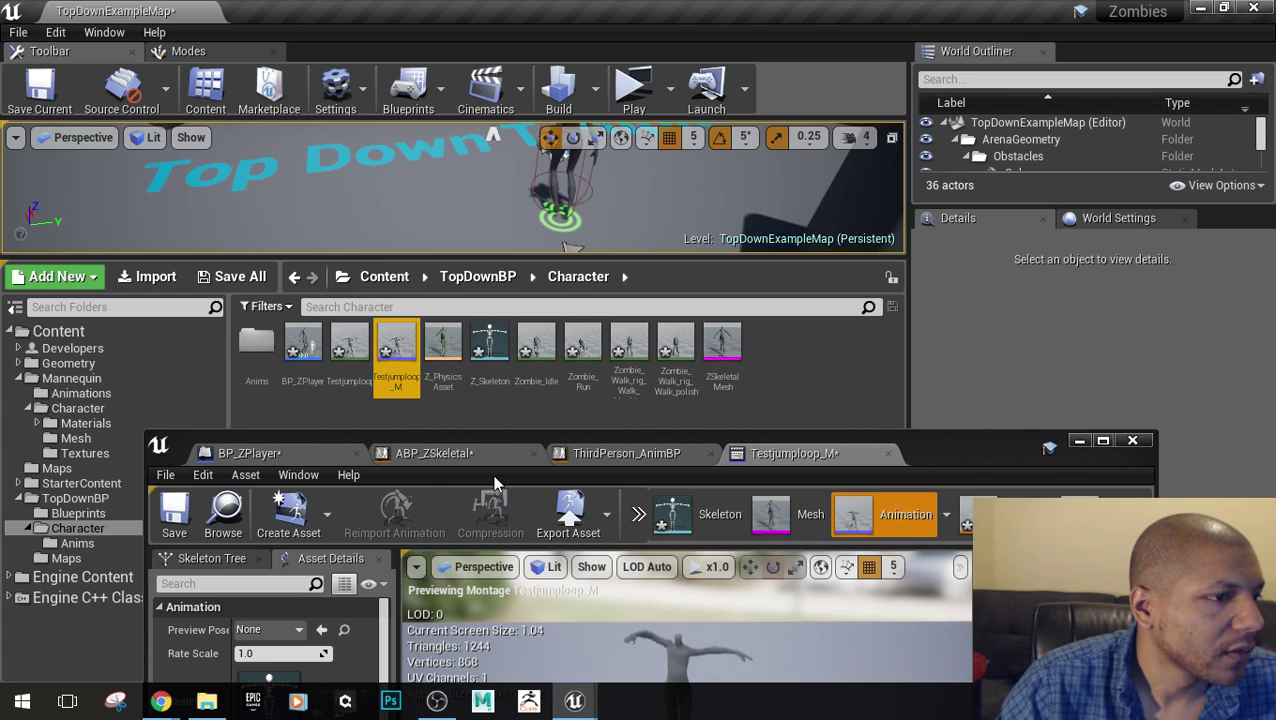
click(888, 454)
Duplicate the Zombie_Walk_rig_Walk_ animation in the Character folder and name the copy TestAttack
click(345, 350)
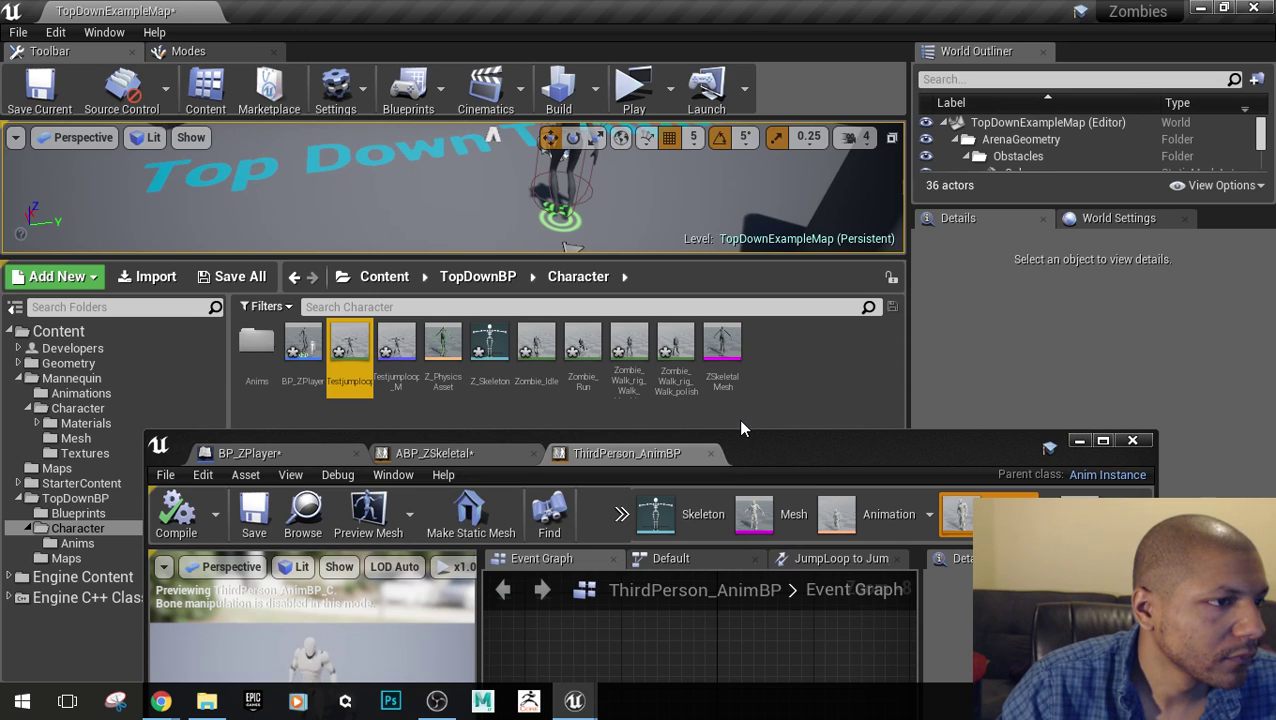
click(640, 380)
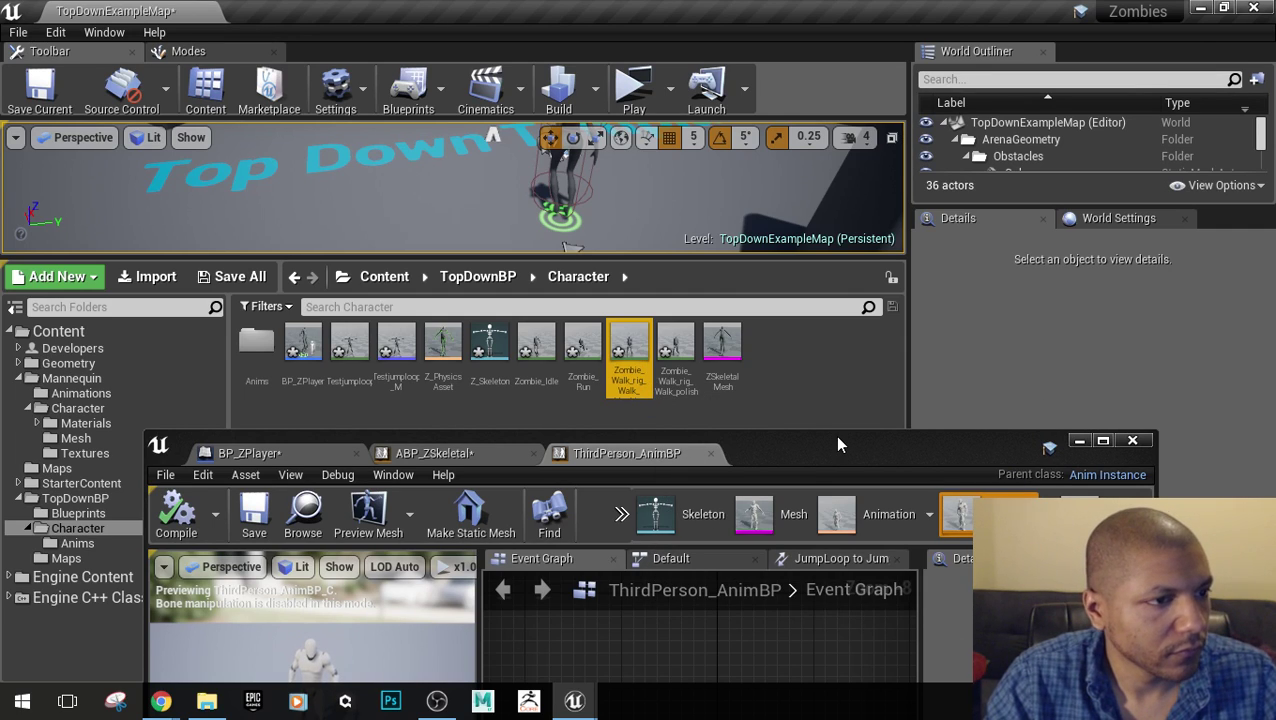
click(770, 350)
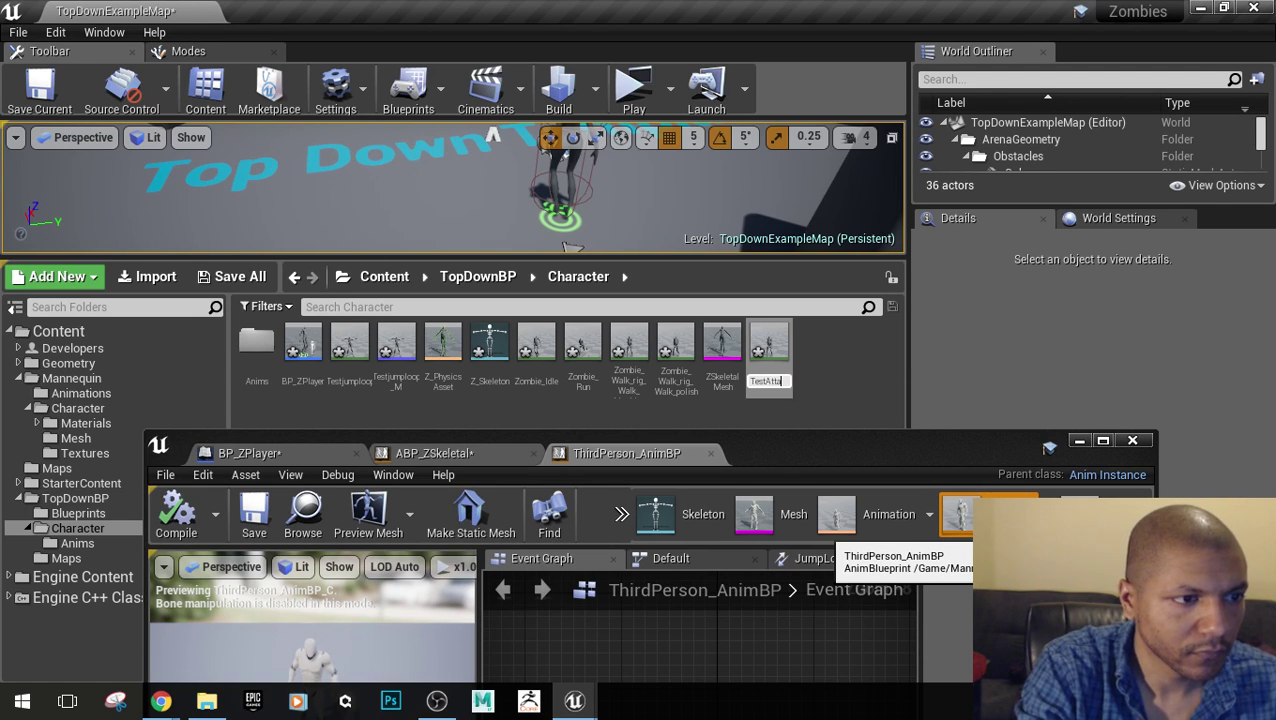
text(ck)
key(Return)
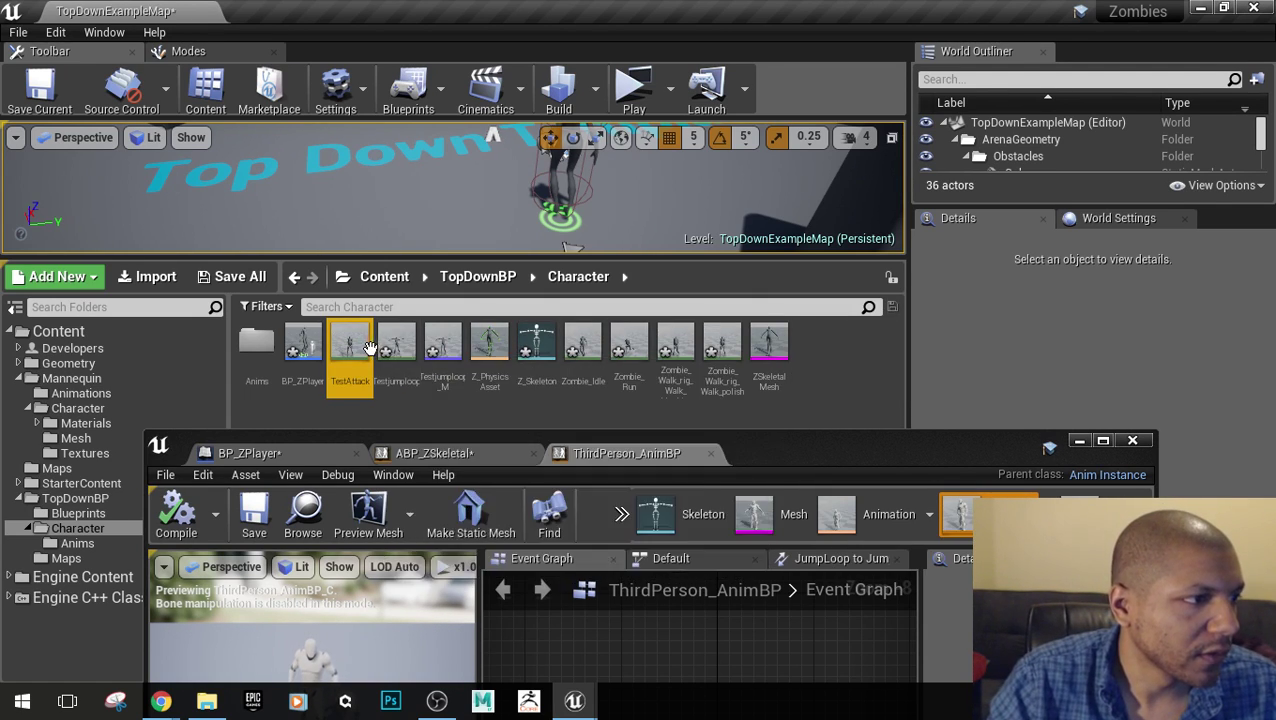
Open TestAttack in the maximized editor, set its playhead to frame 0 and show the skeleton tree
double_click(368, 347)
double_click(935, 445)
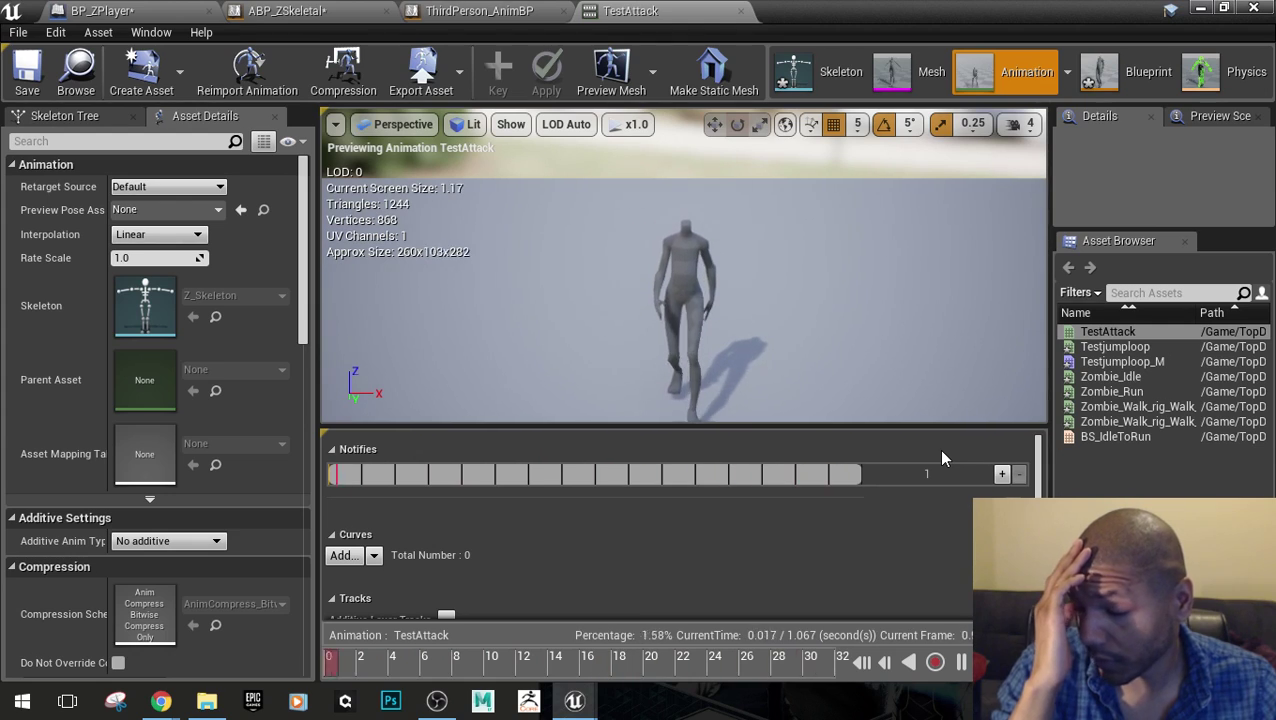
click(400, 657)
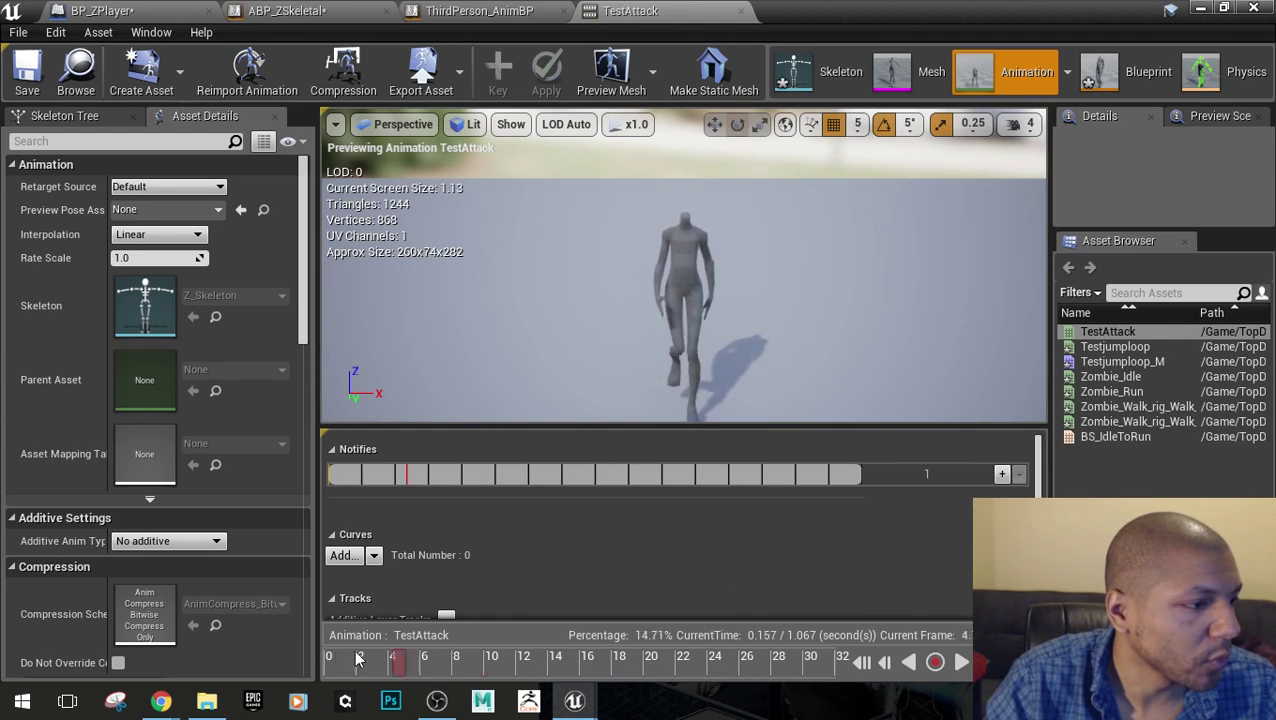
click(329, 657)
click(64, 116)
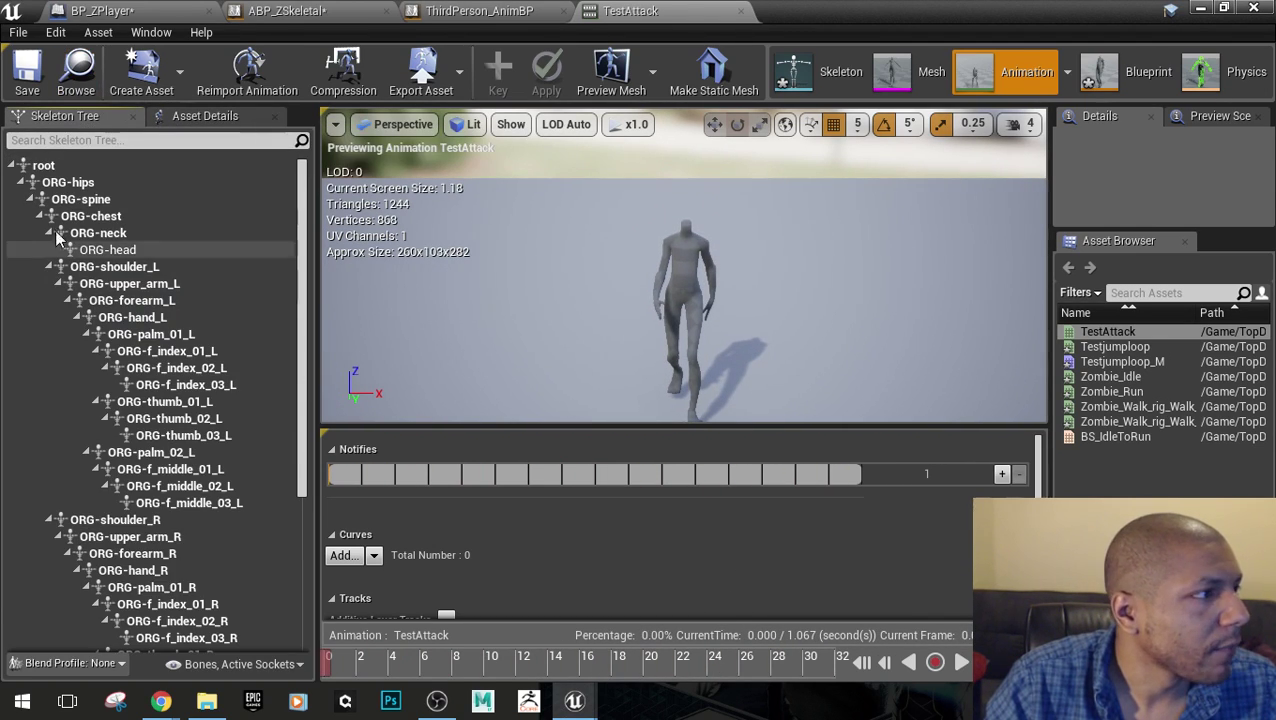
Select the ORG-upper_arm_R bone, rotate it so the arm is raised outward at frame 0, and key the pose
click(130, 284)
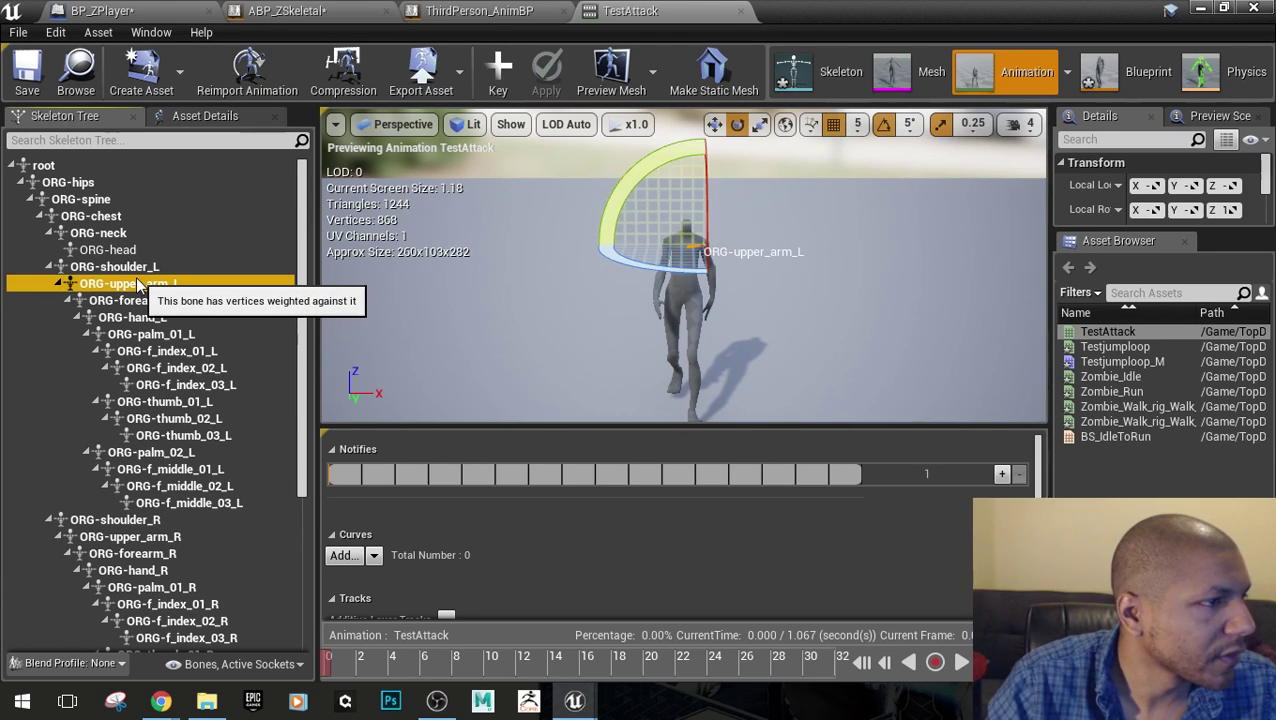
click(115, 267)
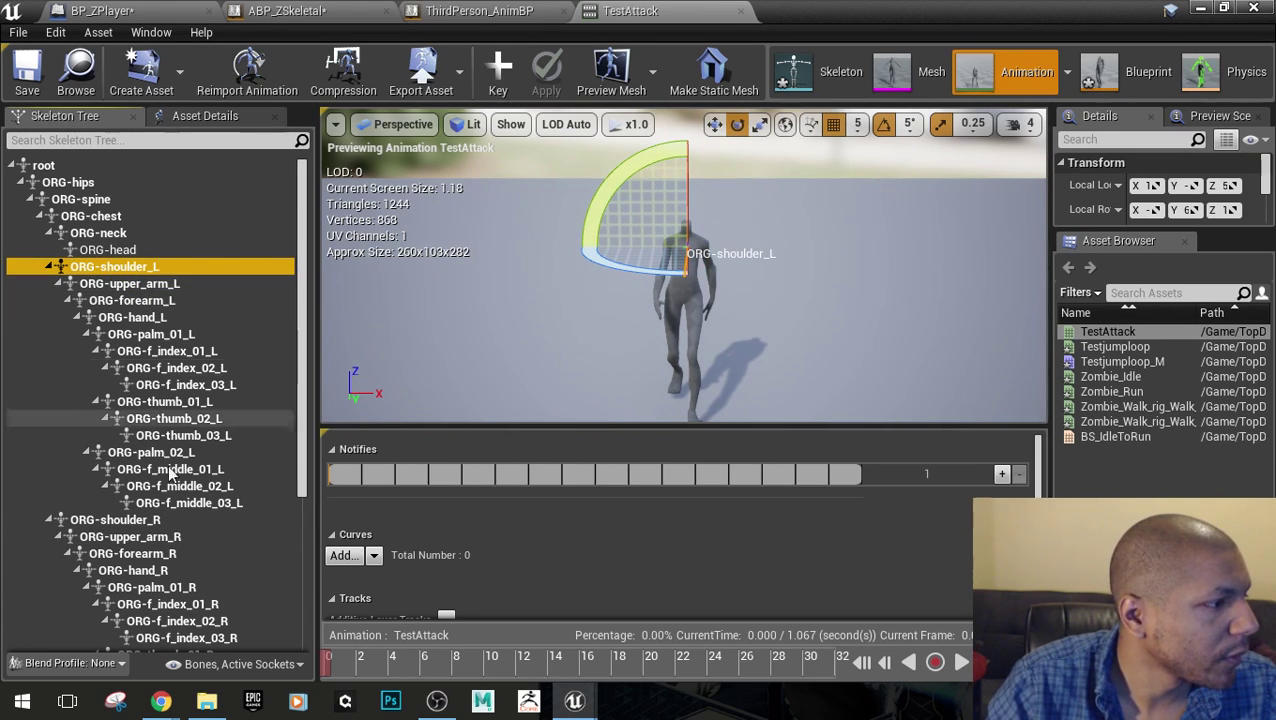
click(130, 537)
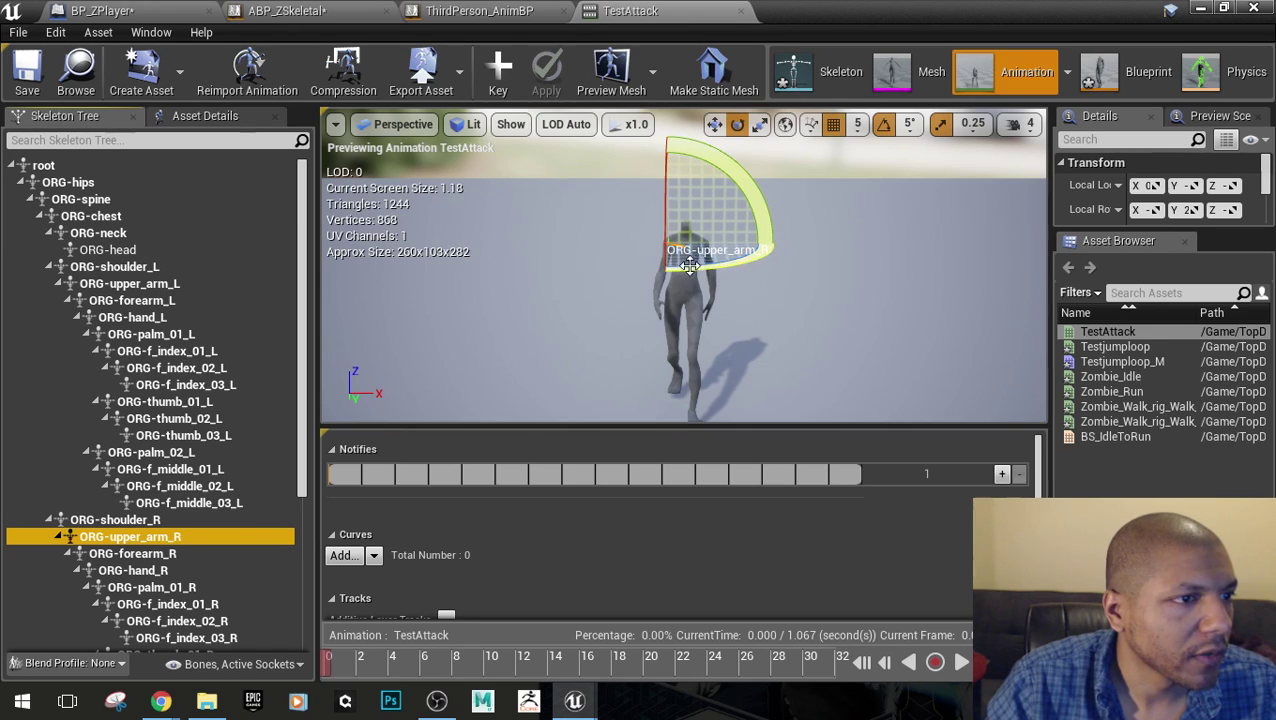
drag(710, 193, 686, 345)
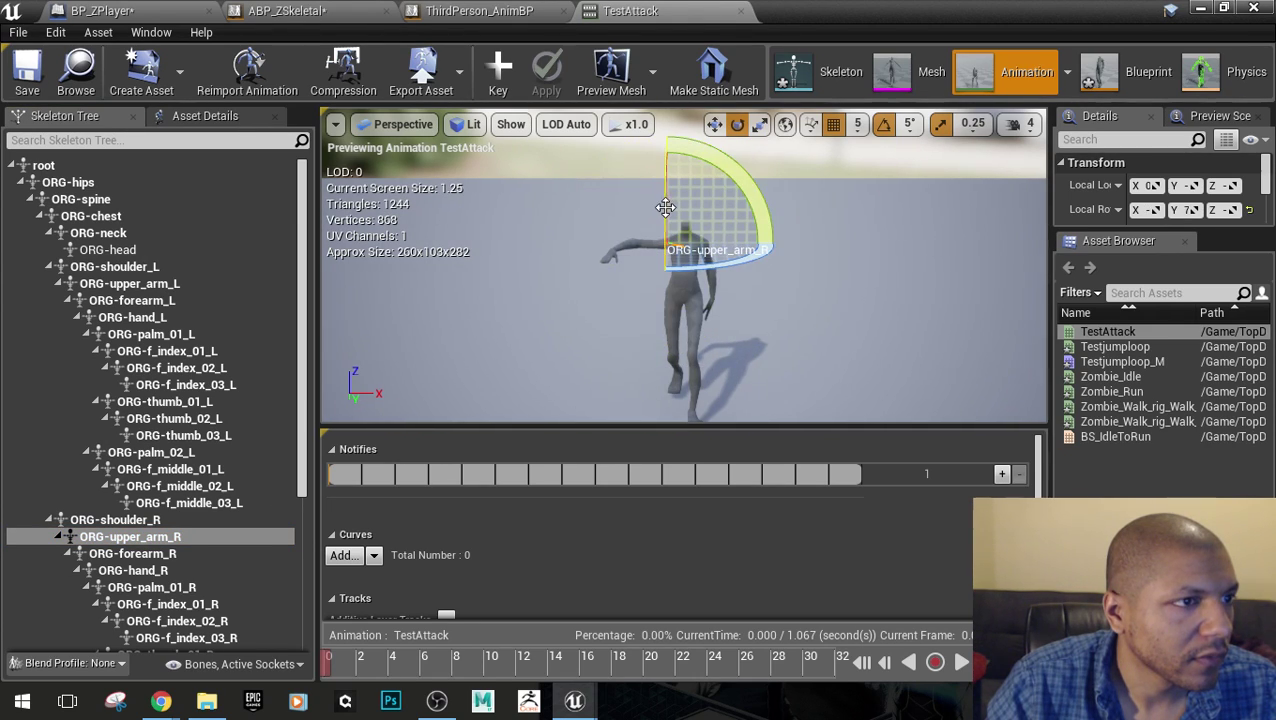
drag(665, 207, 753, 352)
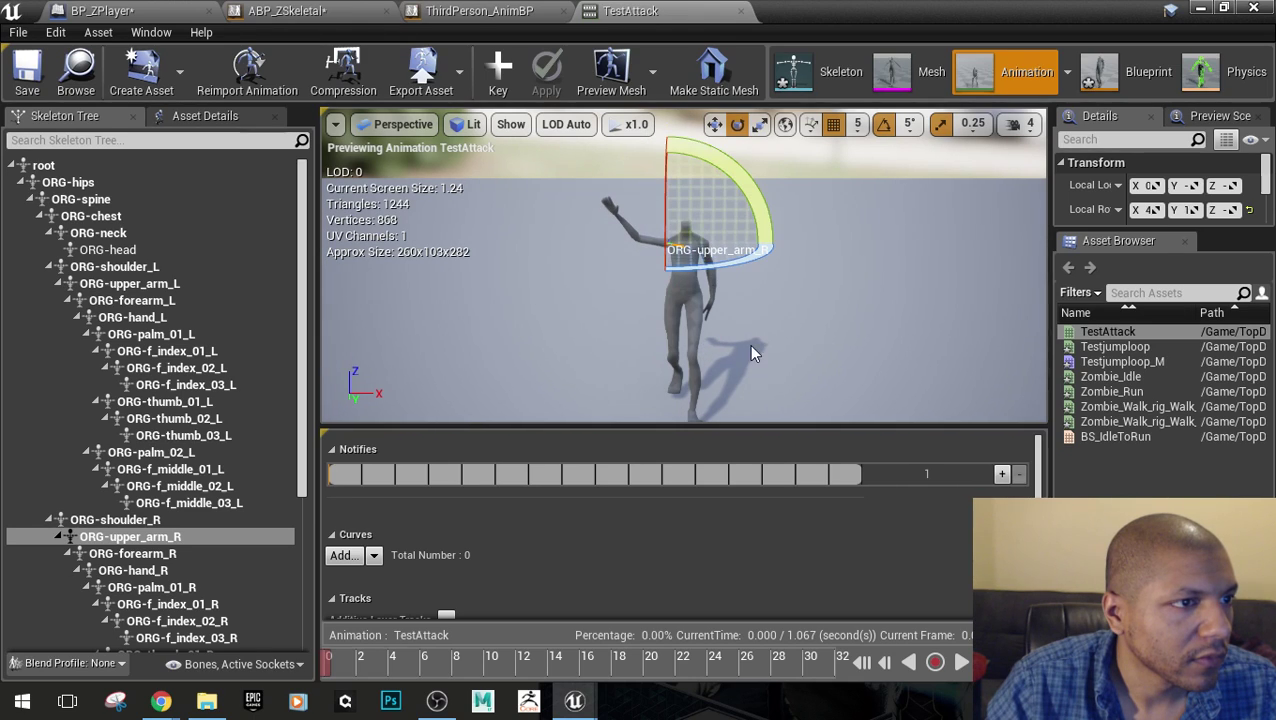
drag(705, 275, 687, 380)
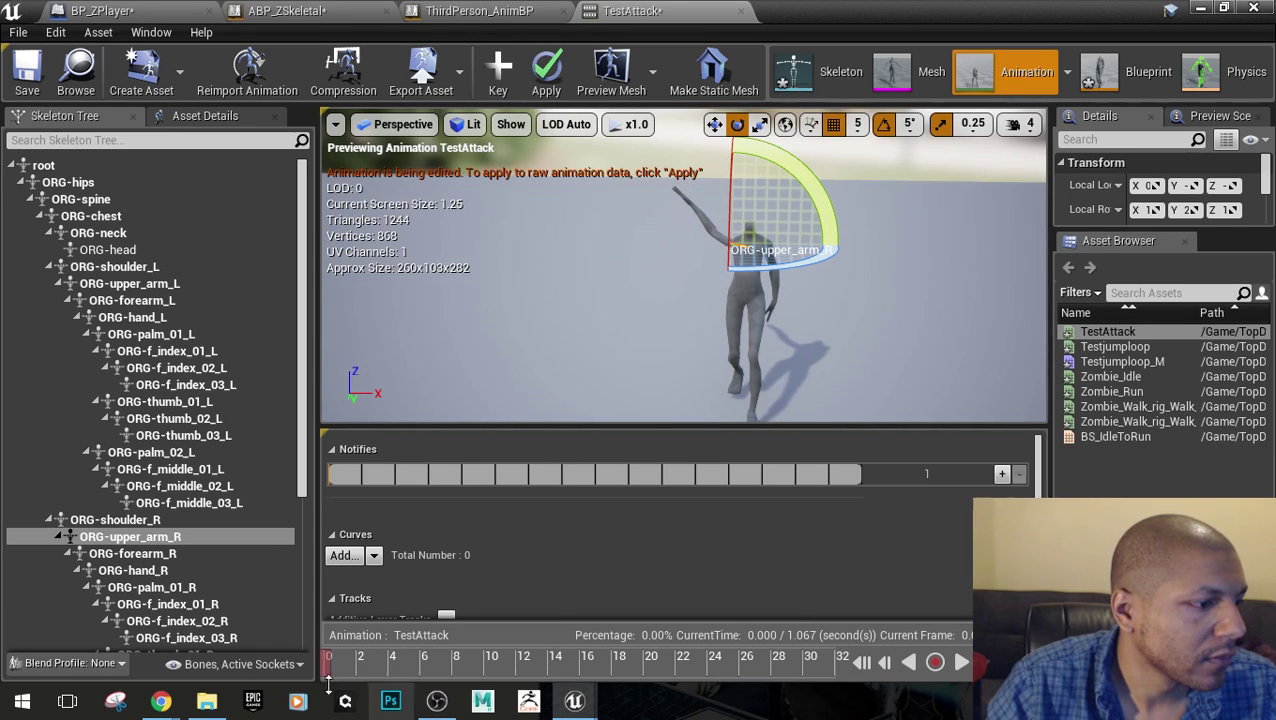
At about frame 17, rotate ORG-upper_arm_R so the arm reaches higher overhead and key the bone transform
drag(348, 668, 578, 678)
mouse_move(745, 207)
mouse_down()
mouse_move(724, 222)
mouse_move(727, 199)
mouse_up()
drag(786, 170, 601, 125)
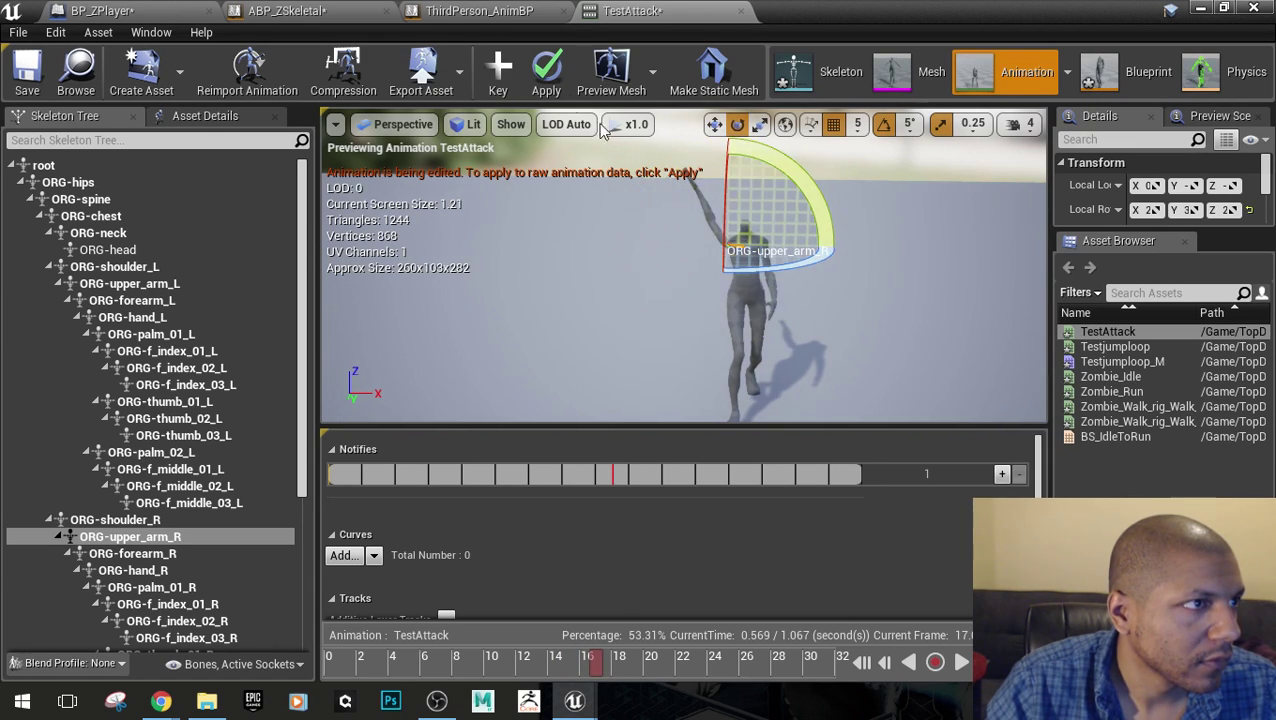
click(497, 75)
At about frame 22, swing ORG-upper_arm_R down across the chest and key the bone transform
drag(604, 668, 676, 668)
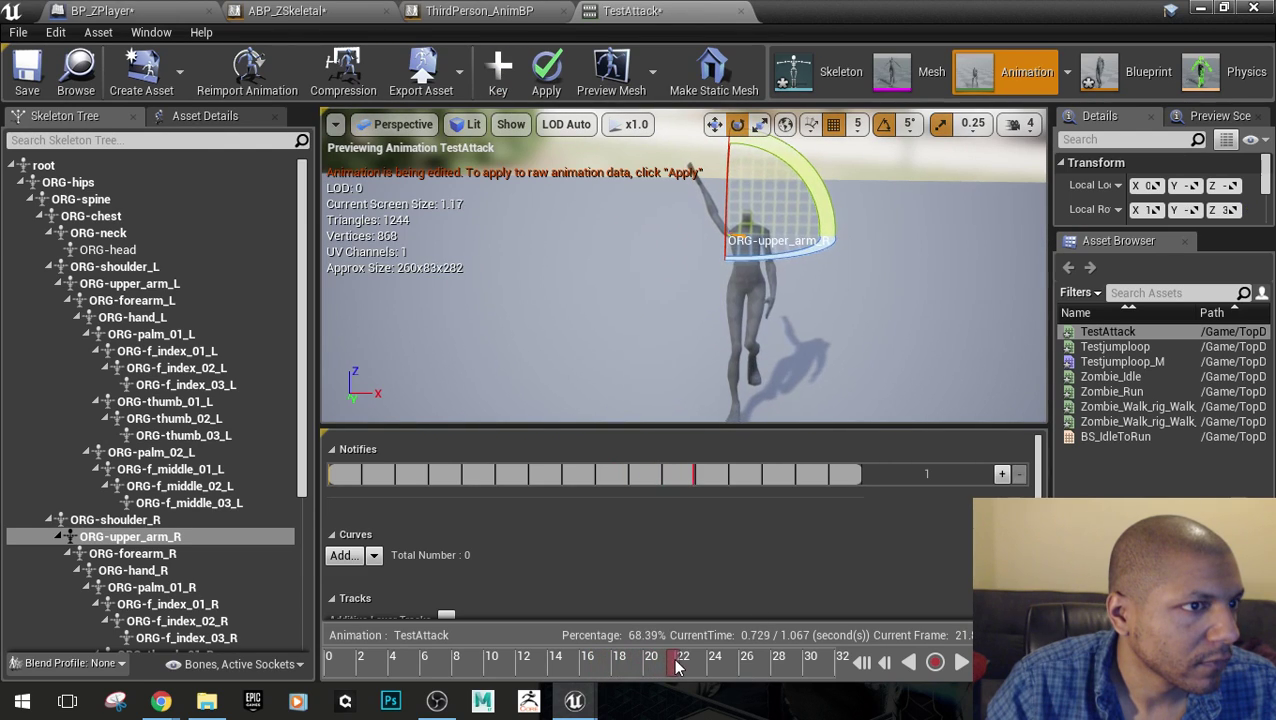
drag(735, 196, 740, 220)
drag(806, 182, 946, 307)
drag(752, 255, 744, 305)
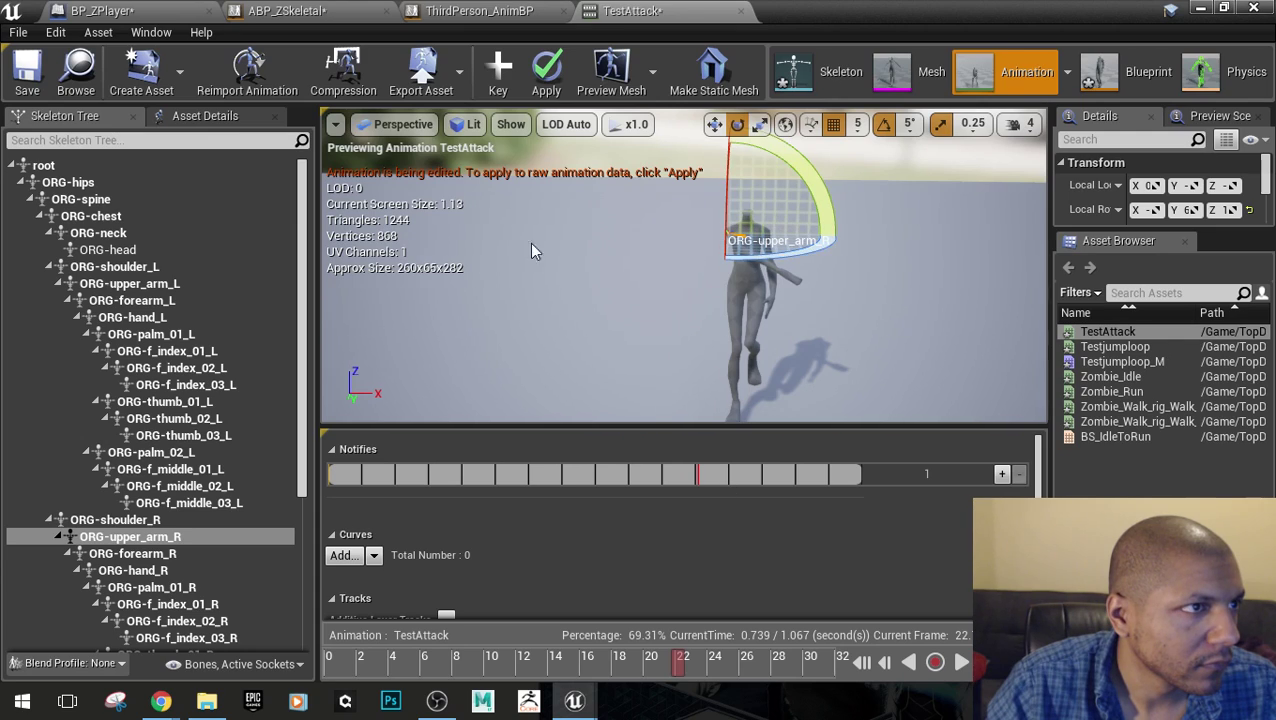
click(499, 80)
At about frame 28, adjust the rotation of ORG-upper_arm_R in front of the body and key it
drag(687, 670, 847, 668)
drag(788, 267, 785, 289)
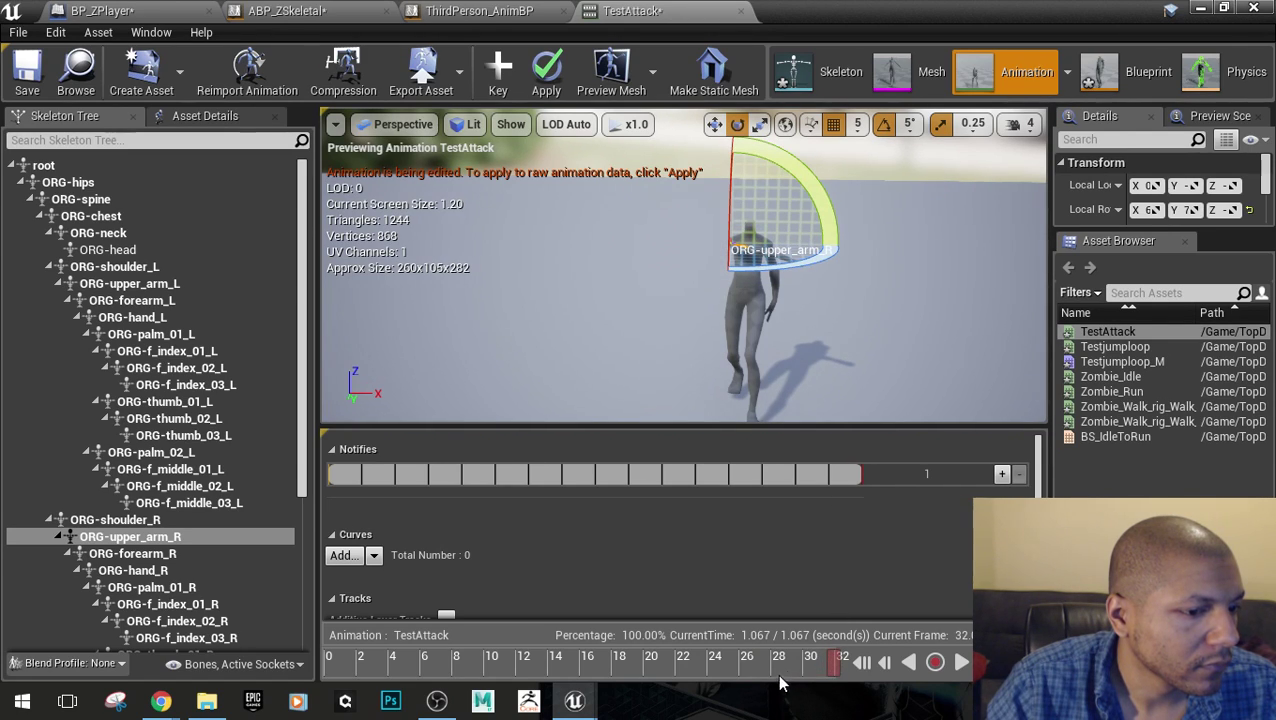
drag(833, 667, 775, 670)
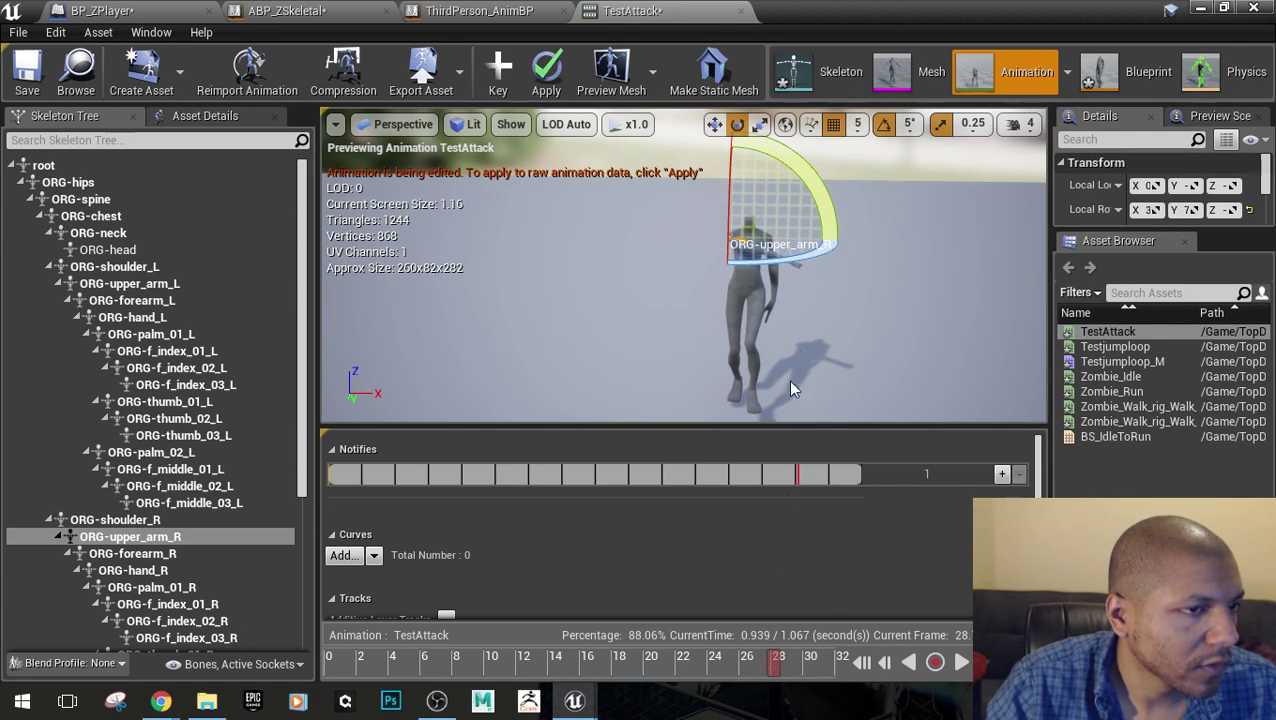
drag(805, 253, 785, 258)
click(498, 88)
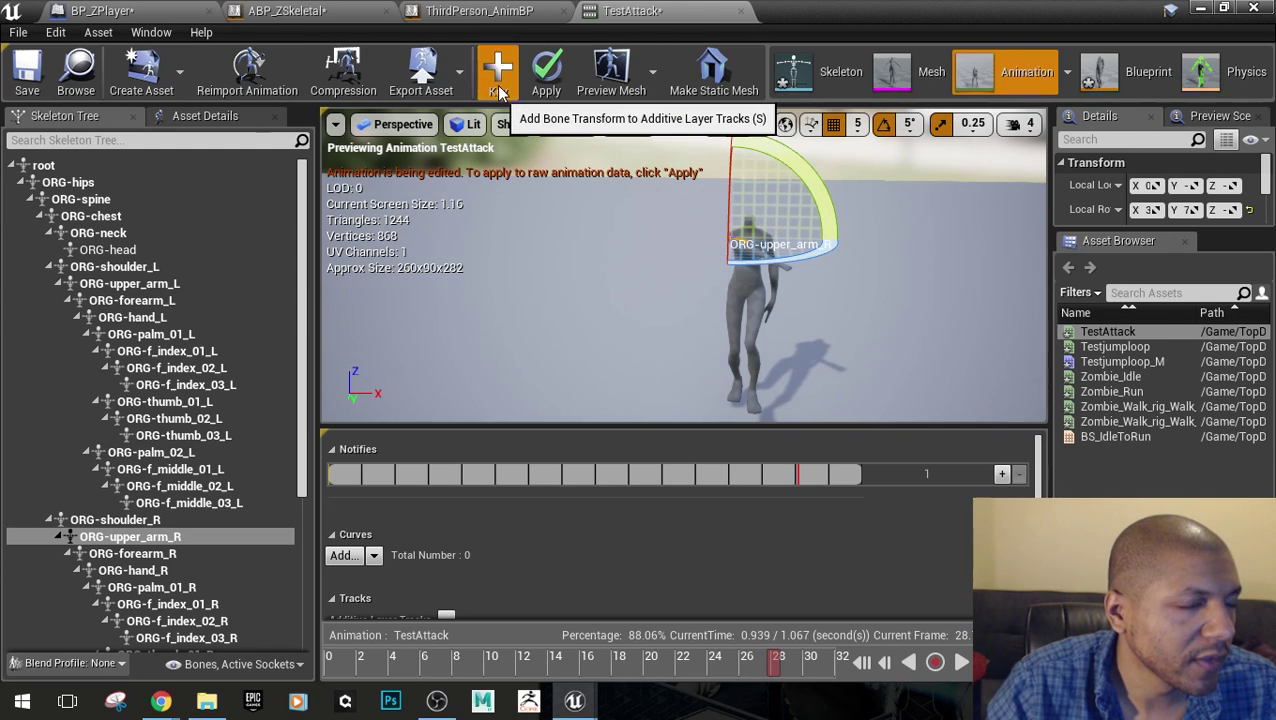
At the last frame, rotate ORG-upper_arm_R down so the arm hangs beside the body, and key the pose
drag(775, 668, 836, 668)
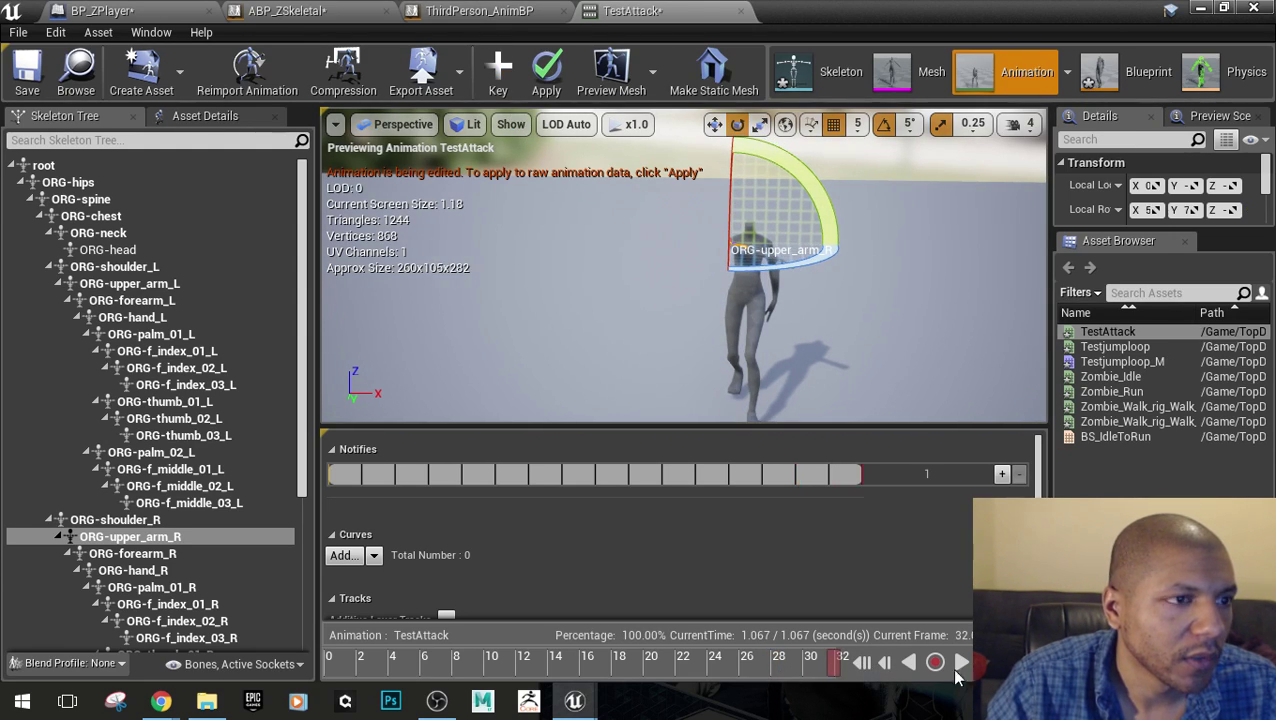
drag(793, 260, 760, 270)
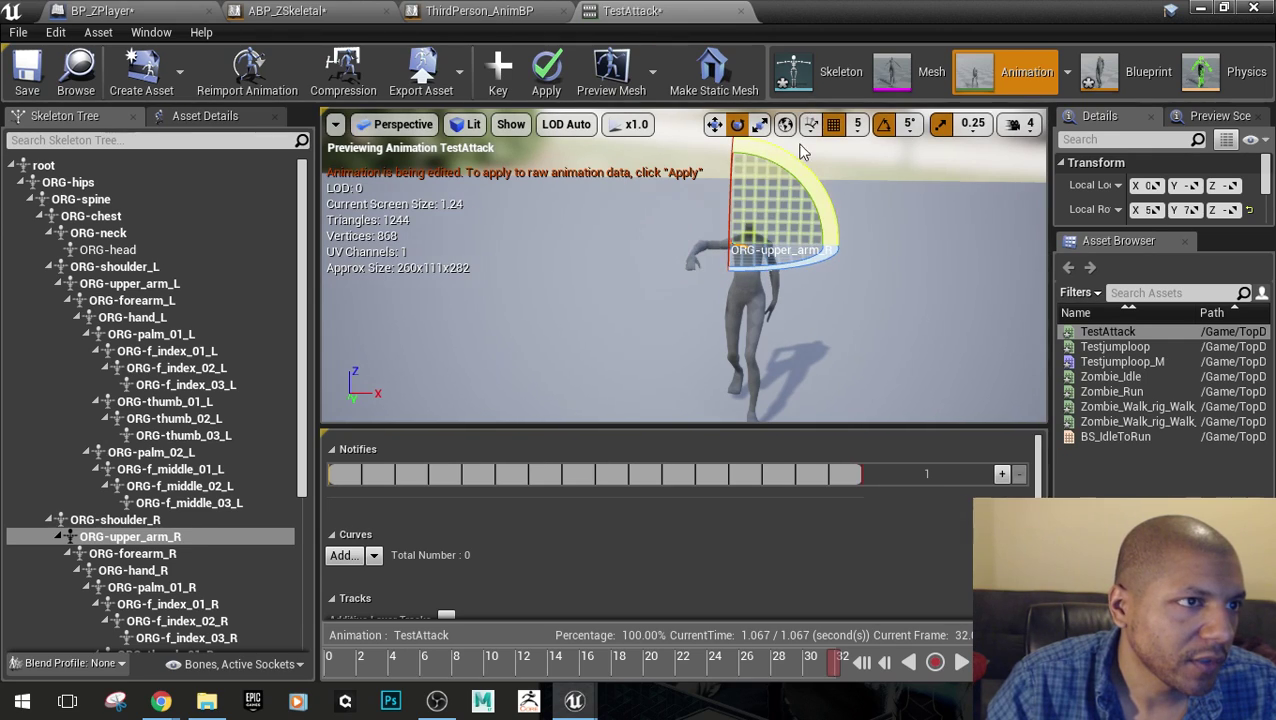
drag(793, 159, 786, 157)
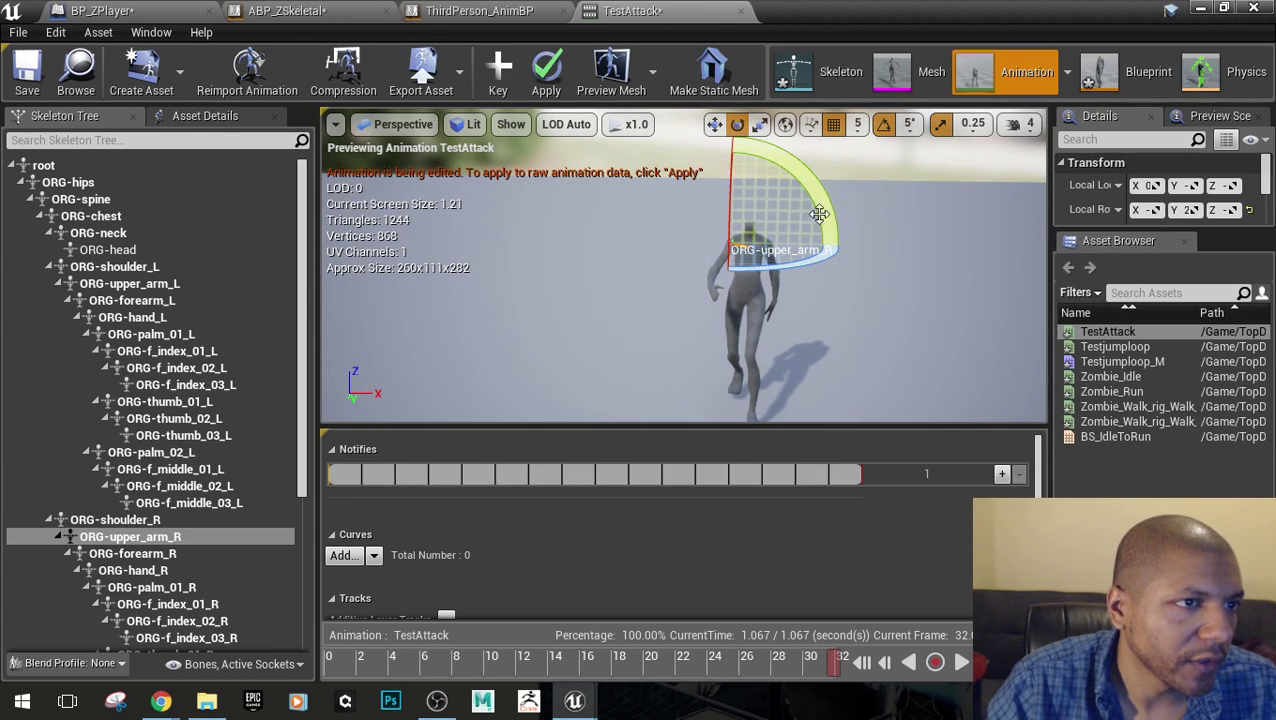
drag(824, 206, 830, 188)
drag(835, 232, 836, 238)
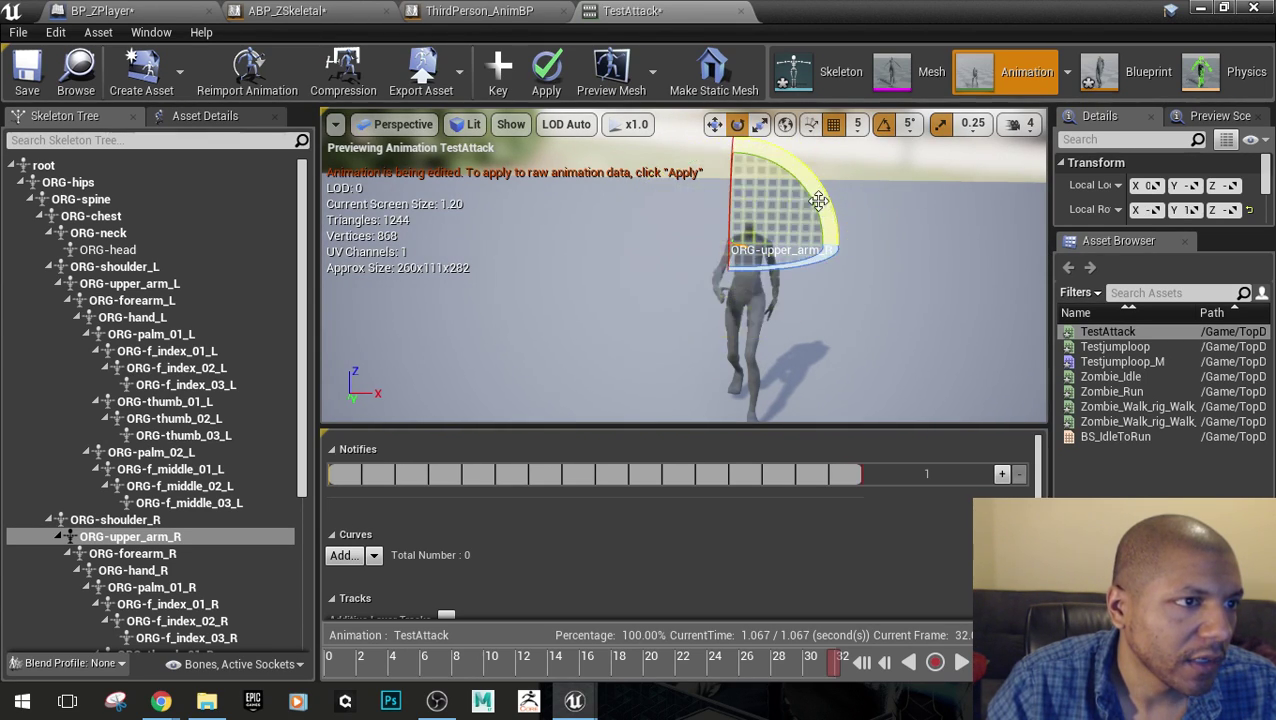
drag(727, 230, 729, 348)
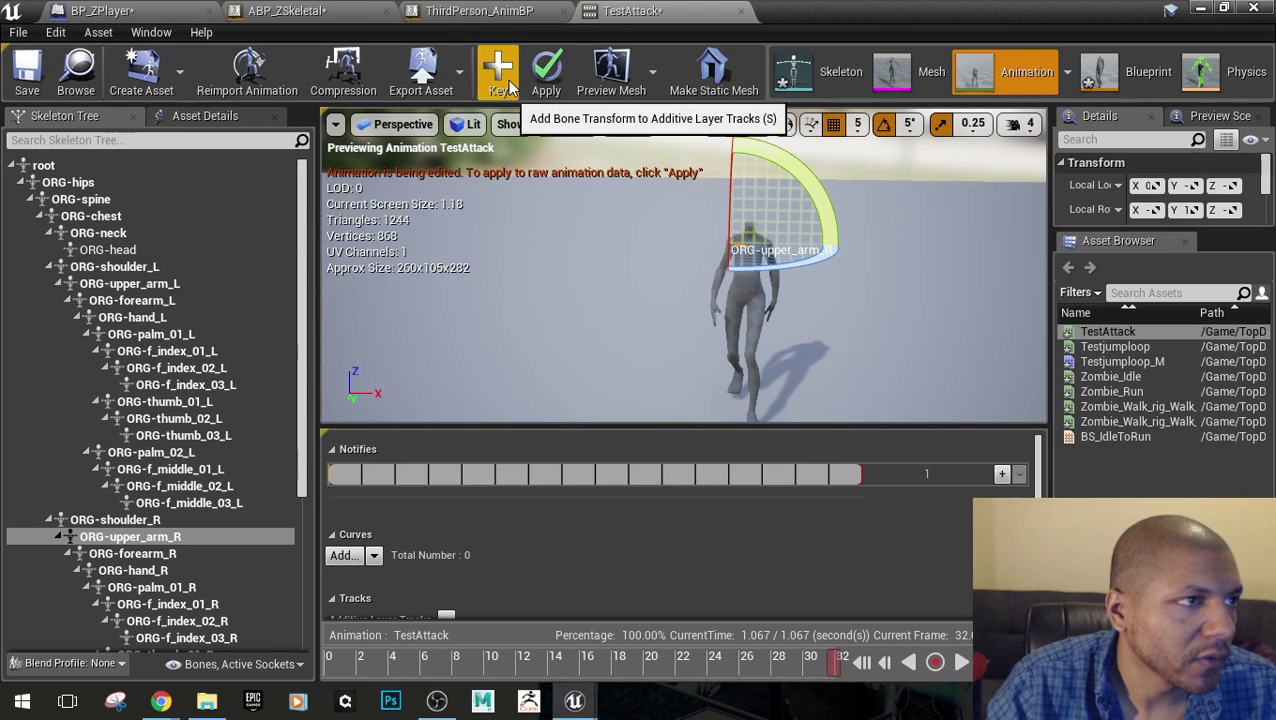
Play back the TestAttack swing from the start, check it from another angle, and apply the edits to the raw animation data
drag(830, 668, 250, 660)
click(960, 664)
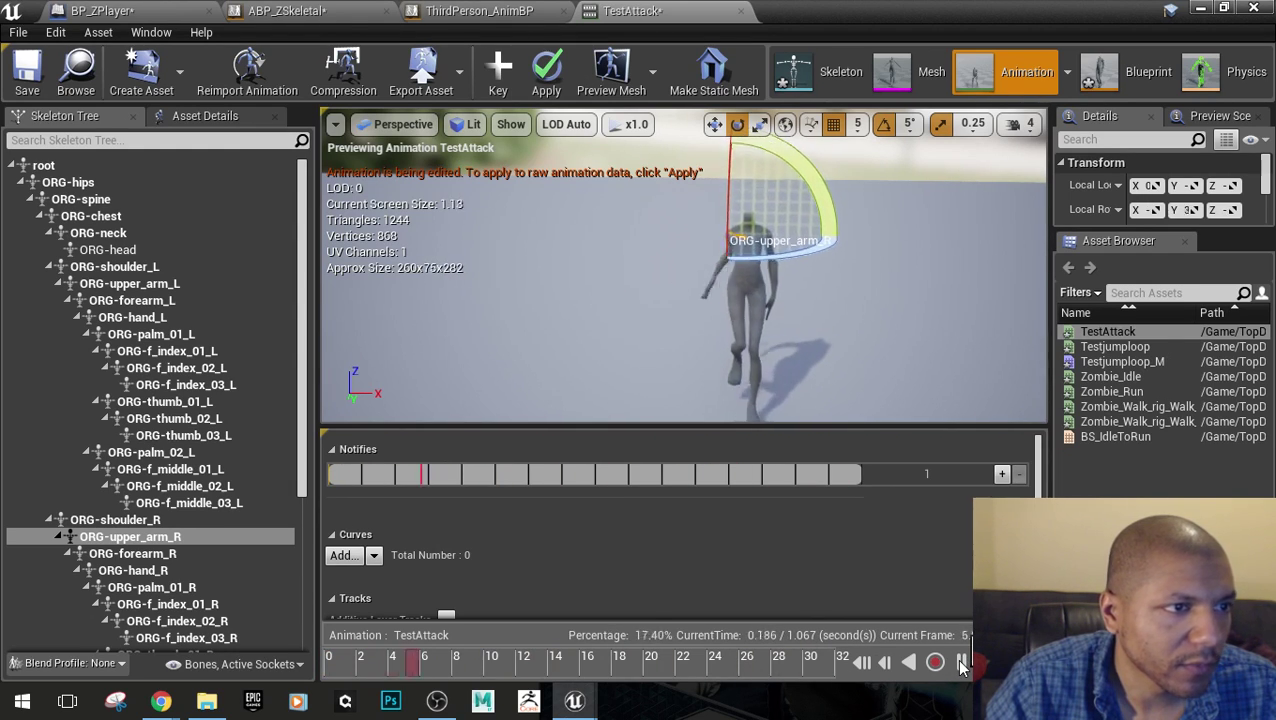
click(960, 664)
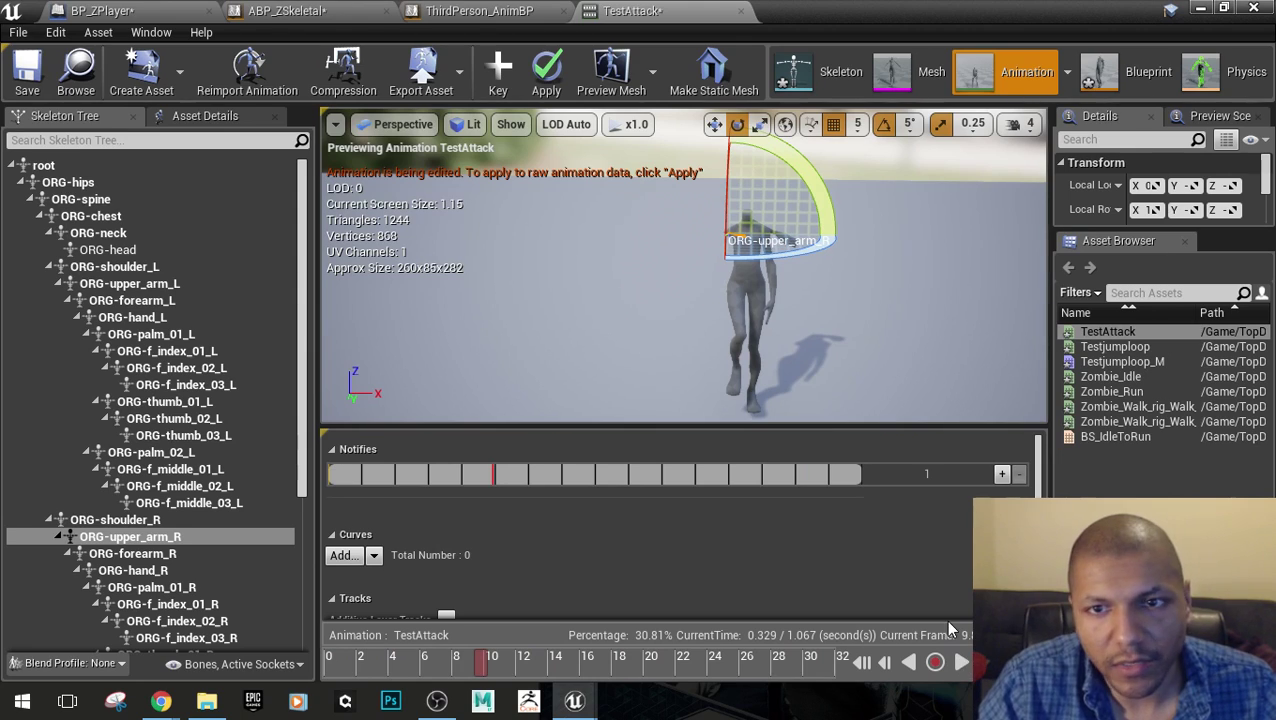
drag(900, 370, 990, 410)
drag(580, 285, 650, 295)
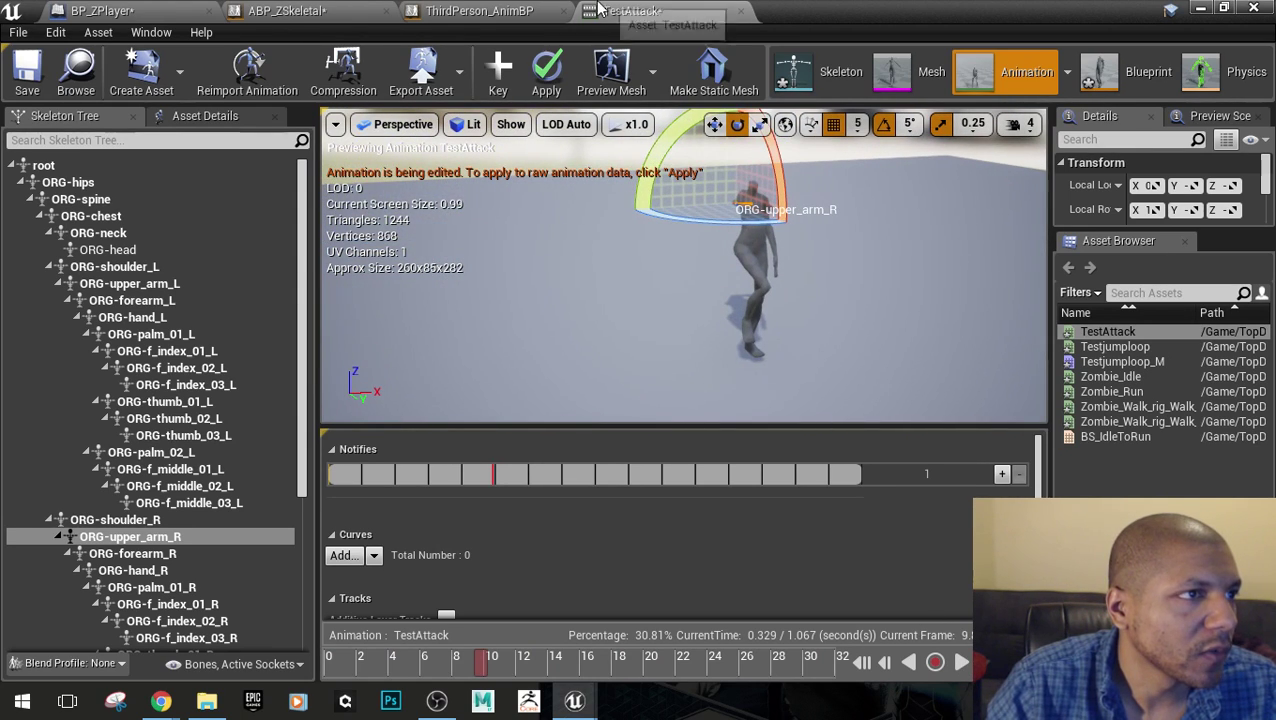
click(546, 75)
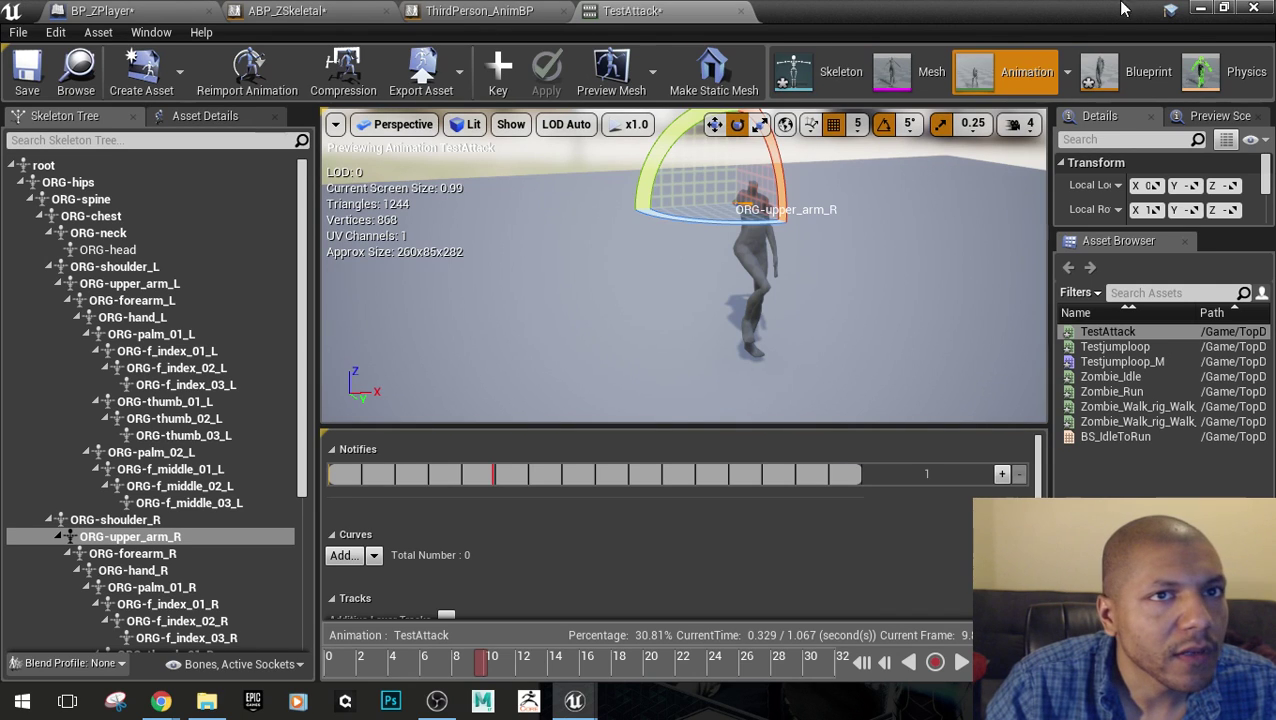
Create an AnimMontage from the TestAttack animation in the Character folder and name it TestAttack_M
drag(880, 10, 659, 475)
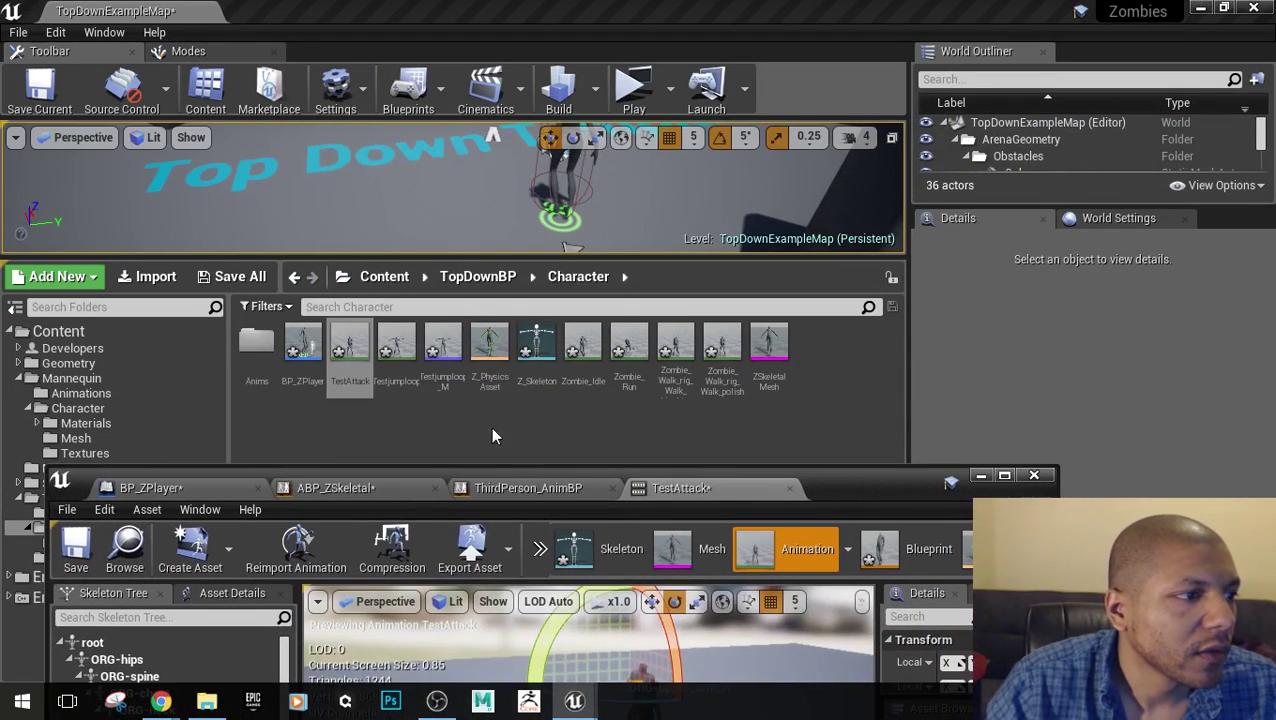
right_click(354, 362)
mouse_move(433, 155)
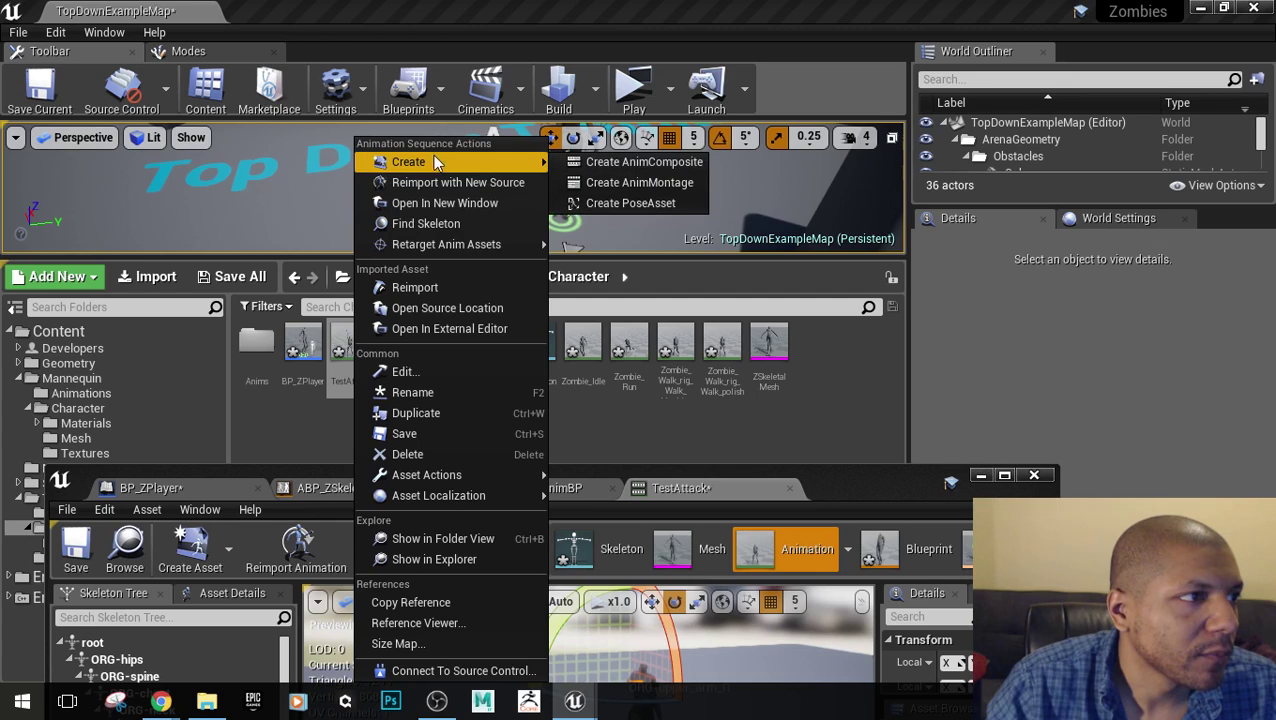
click(639, 182)
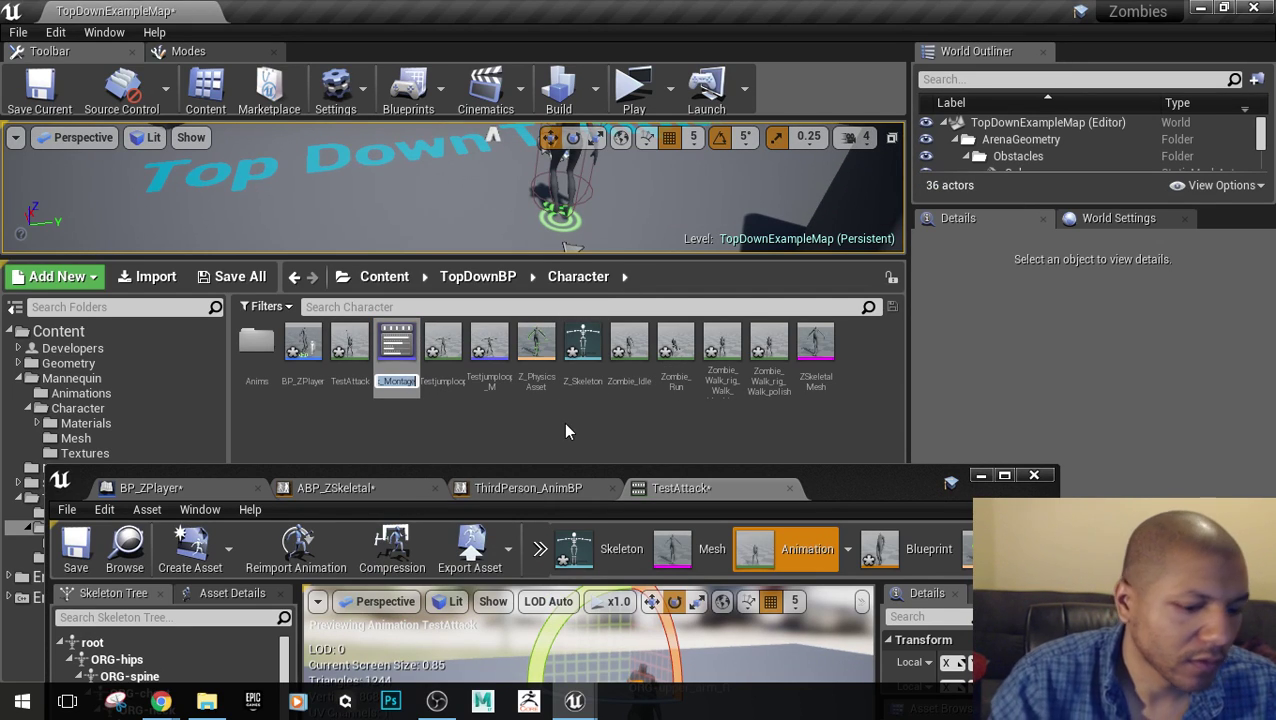
key(End)
key(BackSpace)
key(BackSpace)
key(BackSpace)
key(BackSpace)
key(BackSpace)
key(BackSpace)
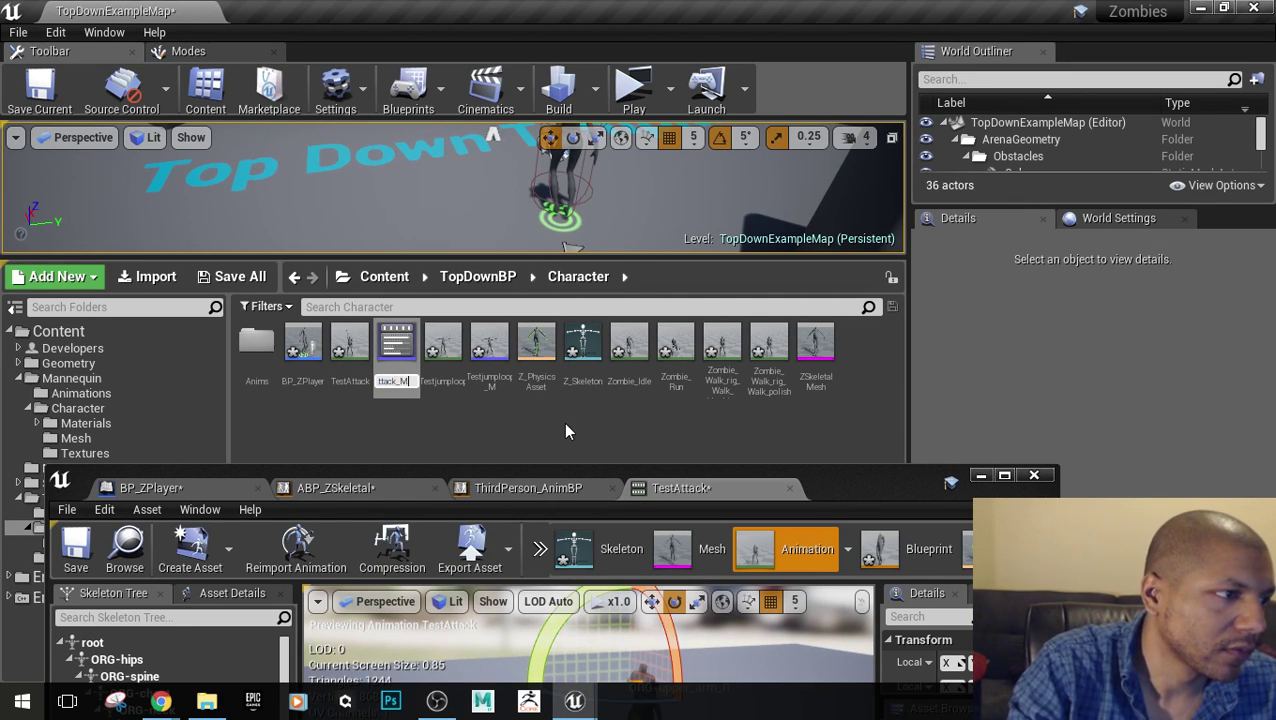
key(Return)
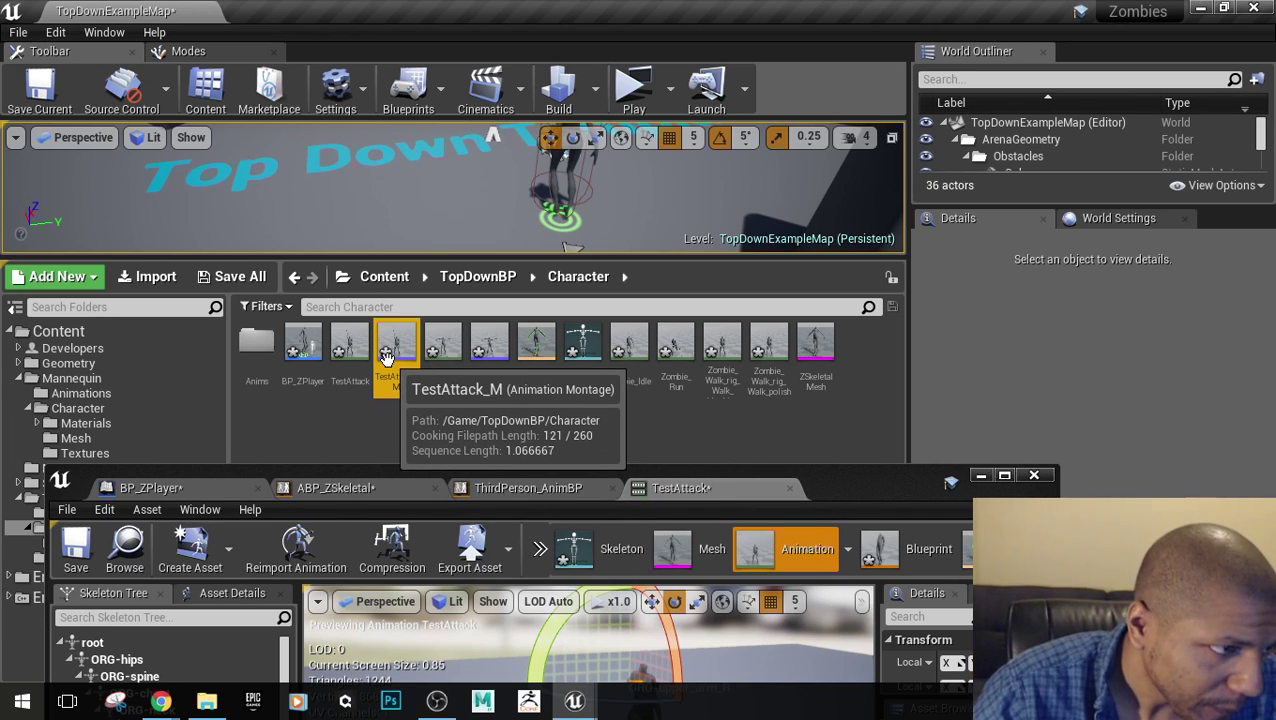
double_click(862, 487)
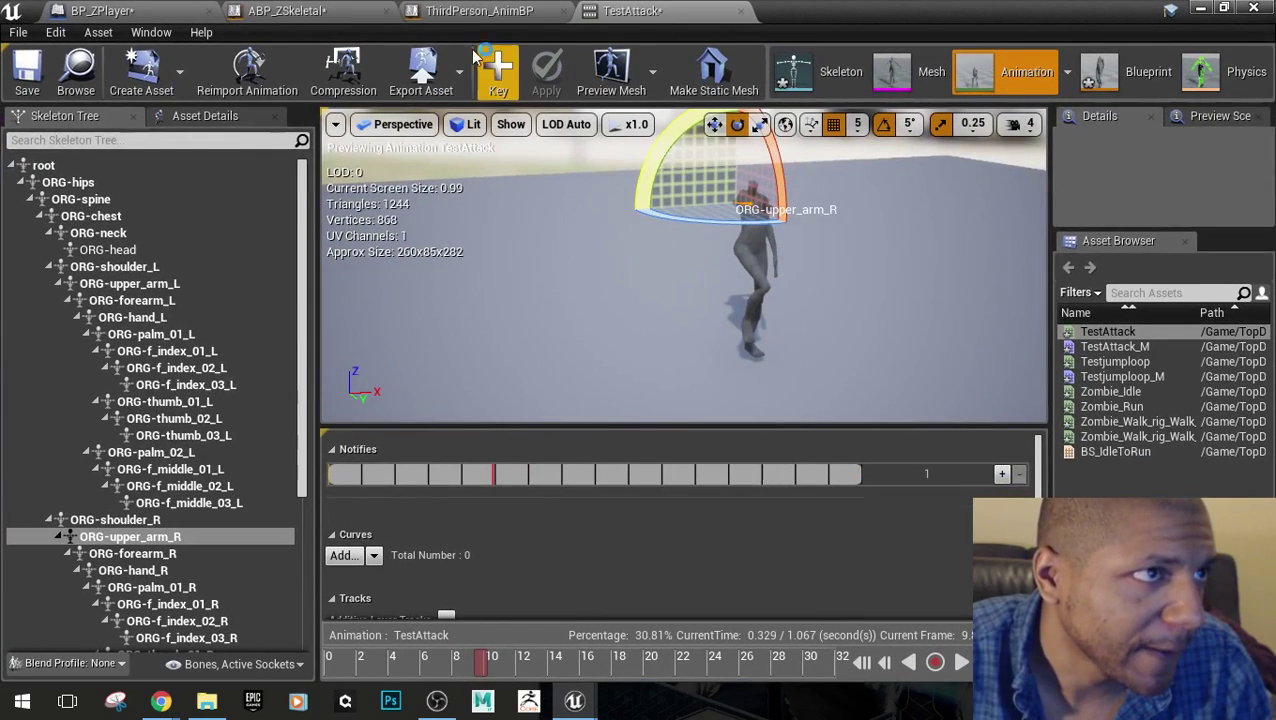
In the BP_ZPlayer event graph, add a Play Anim Montage node above the Light Attack input events
click(472, 11)
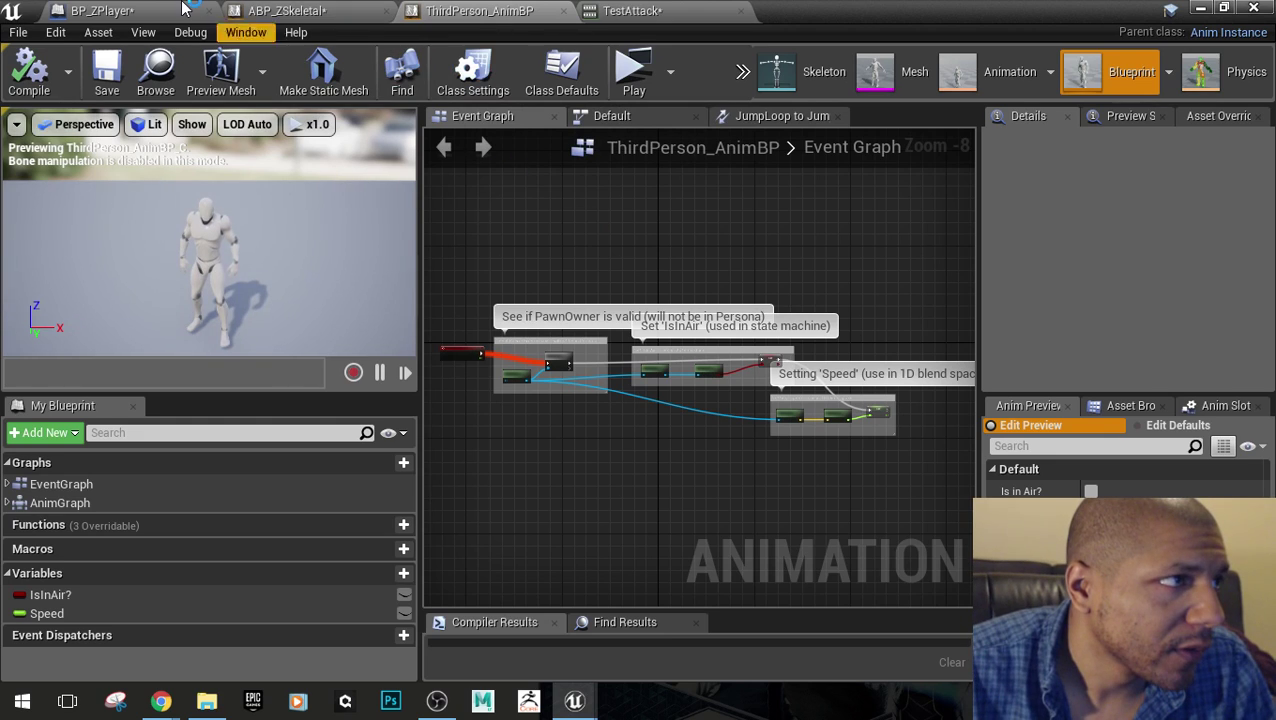
click(110, 10)
scroll(735, 318, down, 5)
right_drag(772, 260, 711, 428)
scroll(672, 284, up, 12)
right_drag(519, 345, 601, 359)
scroll(729, 350, down, 1)
scroll(584, 255, down, 1)
scroll(656, 358, down, 3)
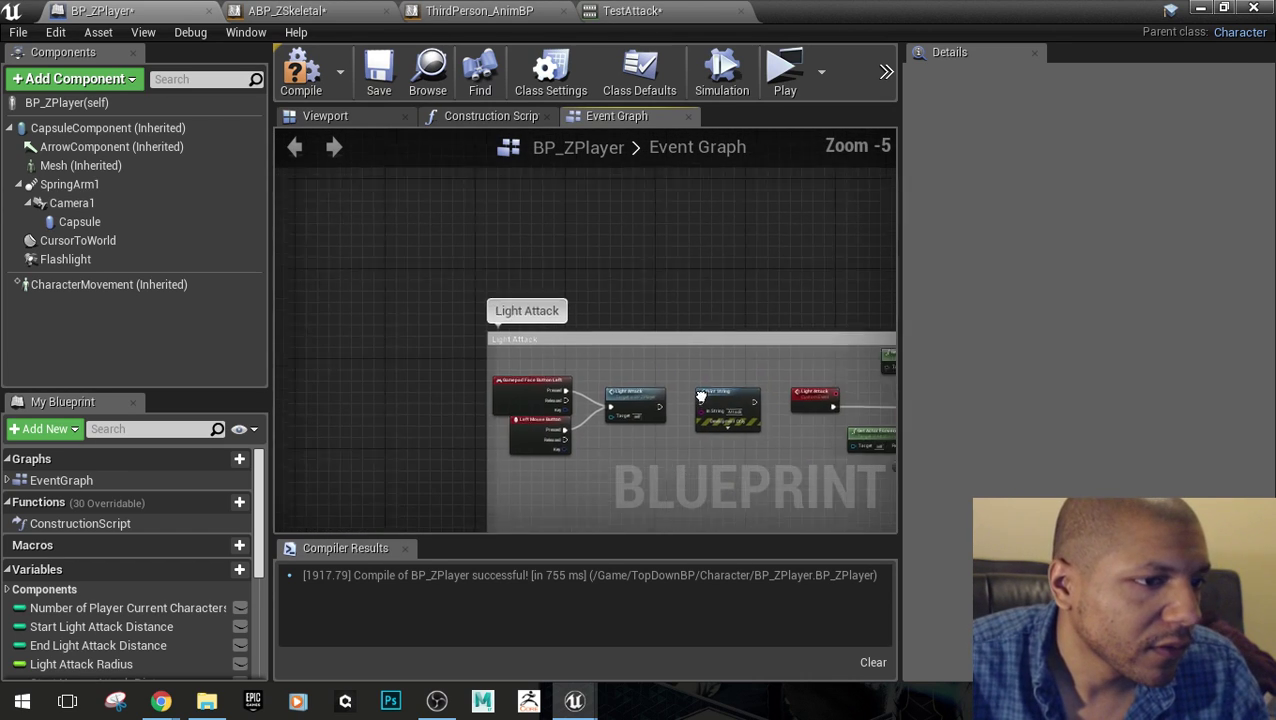
right_drag(683, 393, 652, 359)
scroll(634, 356, up, 1)
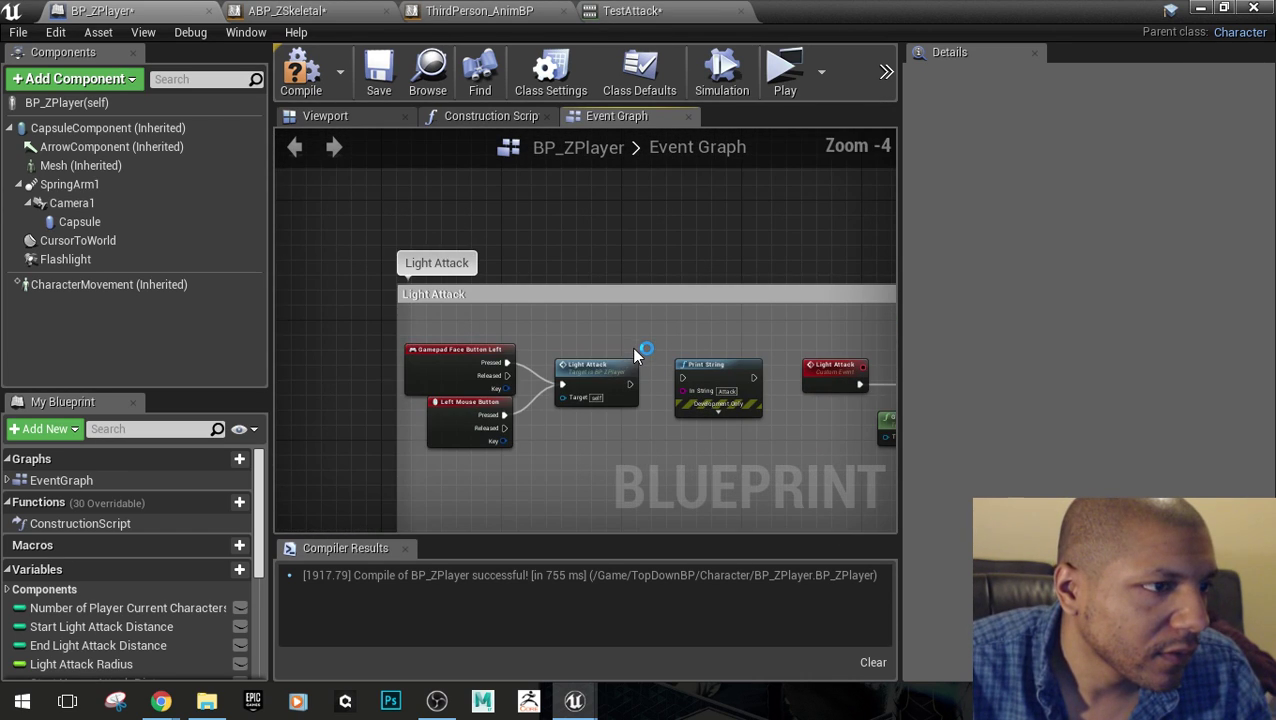
right_click(558, 228)
text(play anim)
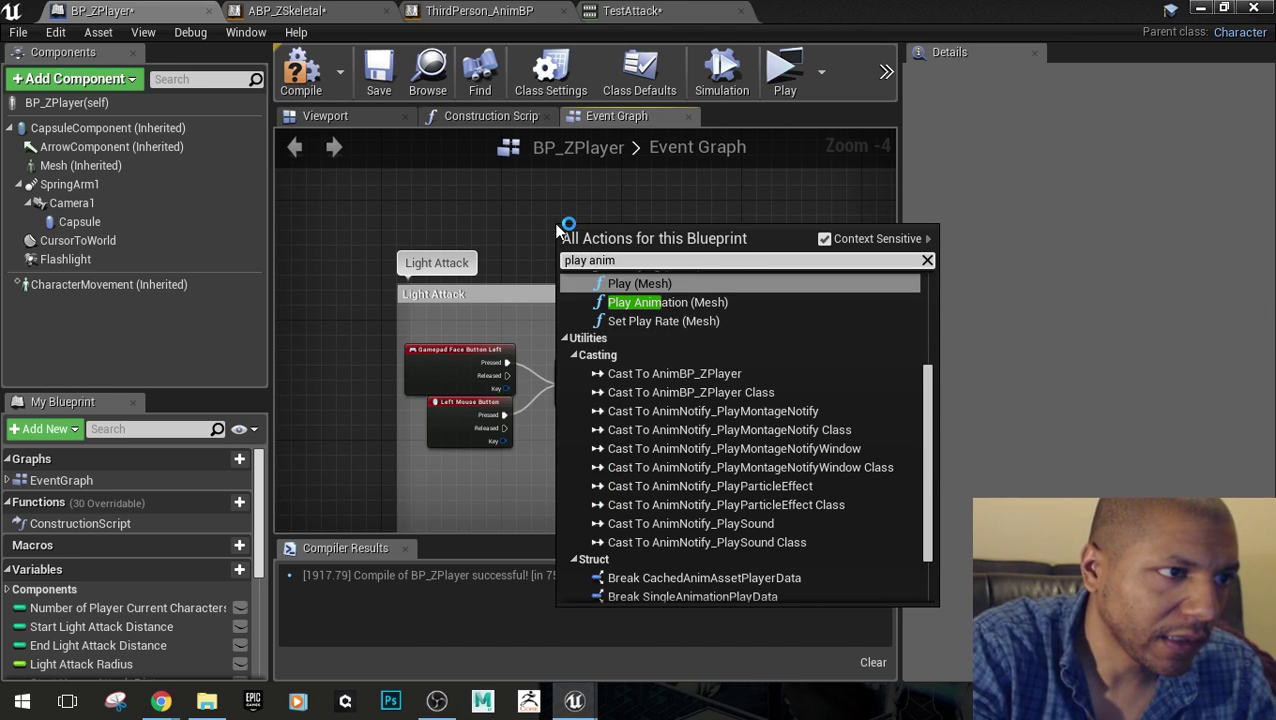
text( mon)
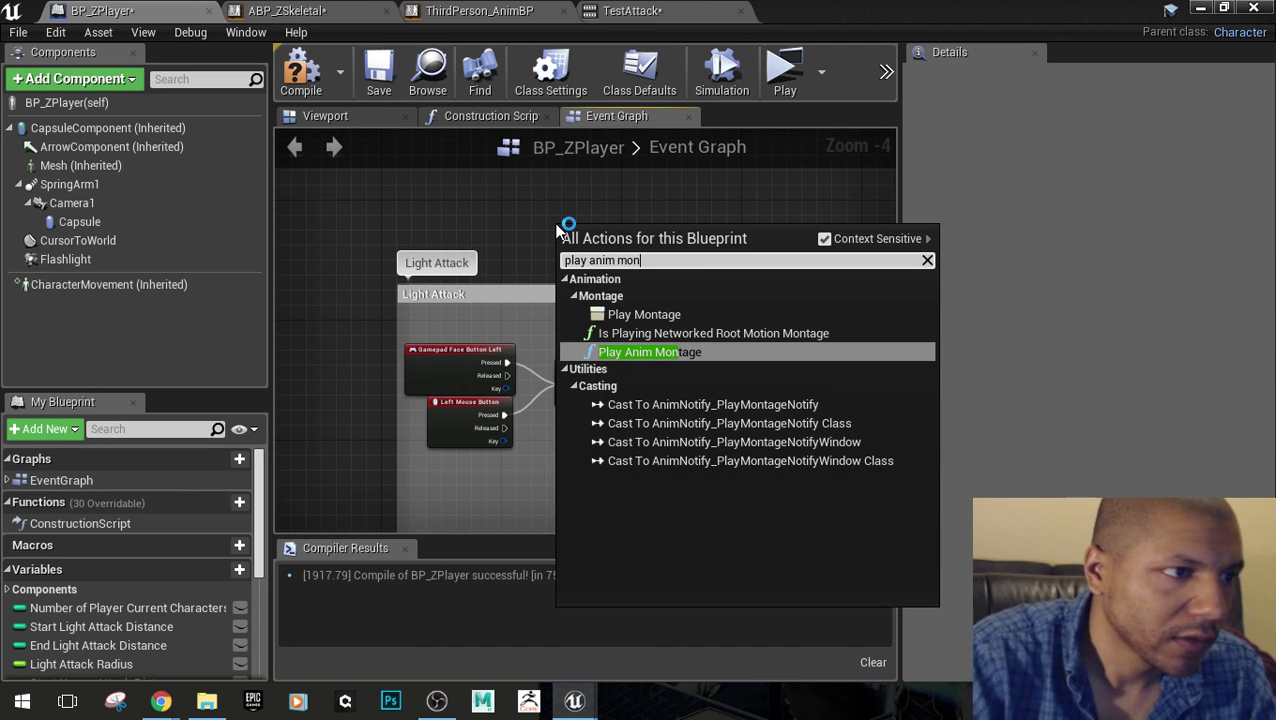
click(655, 352)
Wire the Pressed outputs of Gamepad Face Button Left and Left Mouse Button into Play Anim Montage and move that node above the Light Attack comment
right_drag(525, 365, 555, 389)
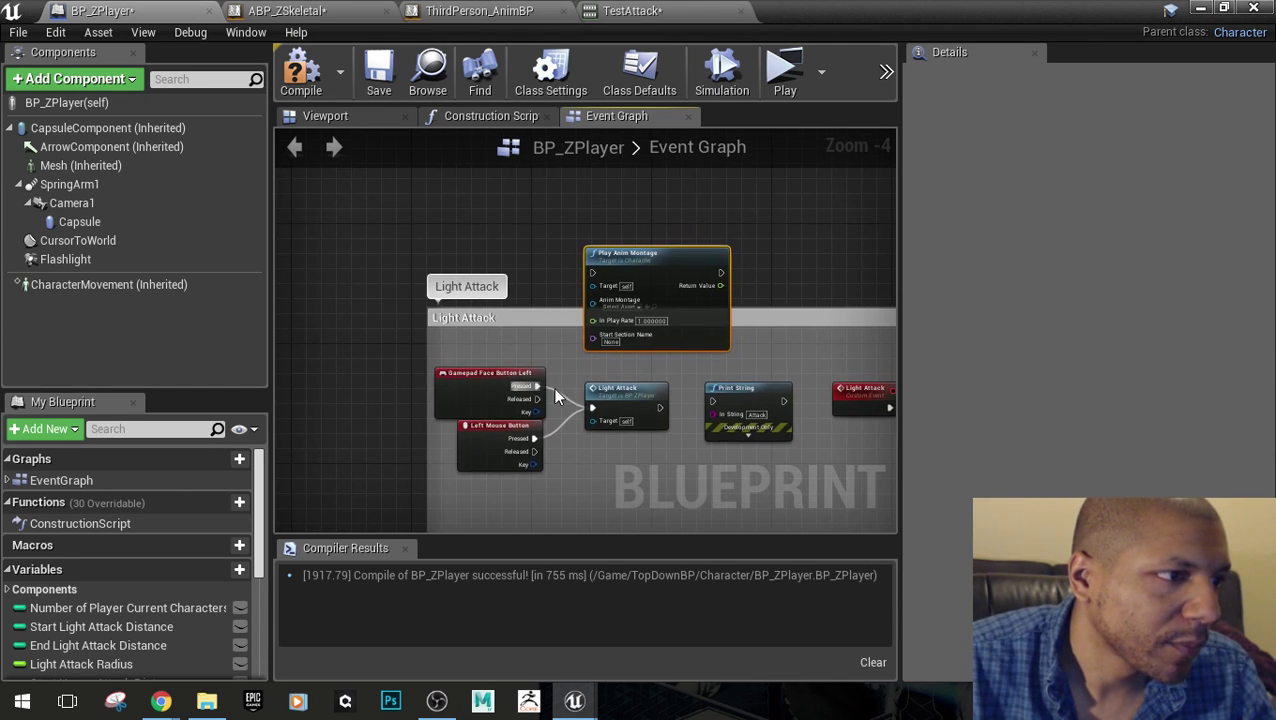
drag(537, 386, 592, 272)
drag(536, 438, 591, 271)
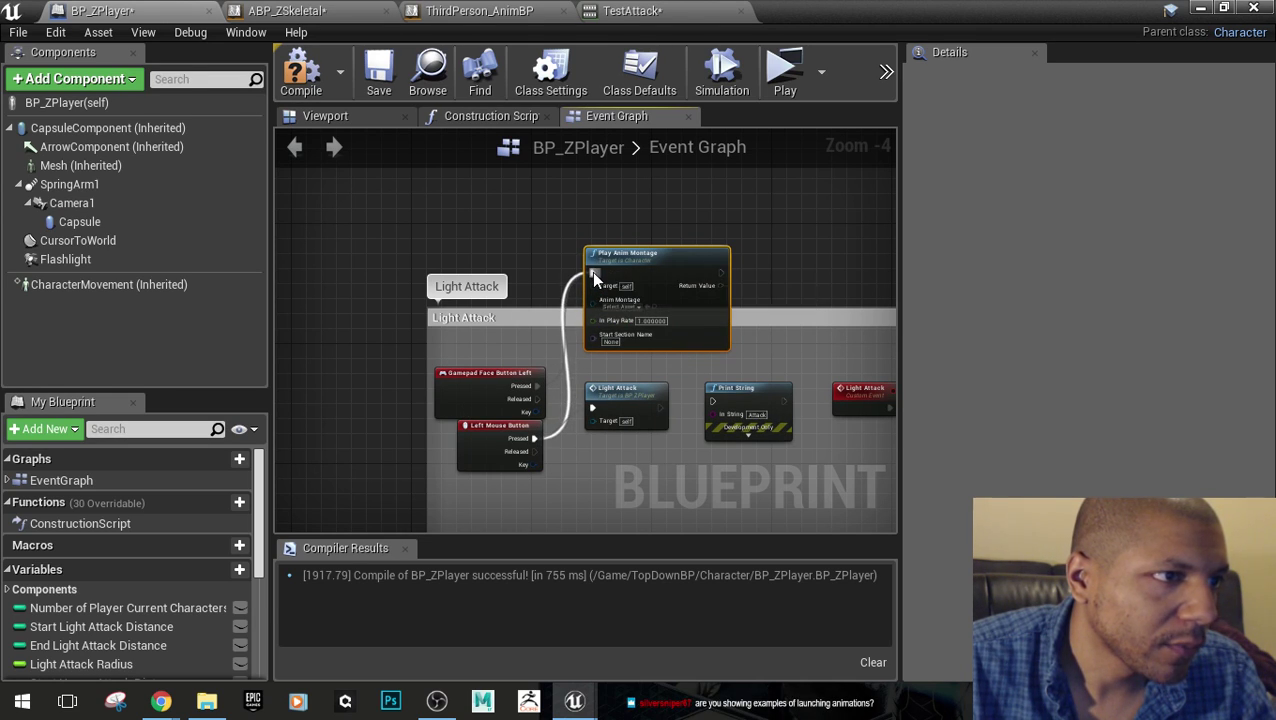
drag(704, 311, 734, 231)
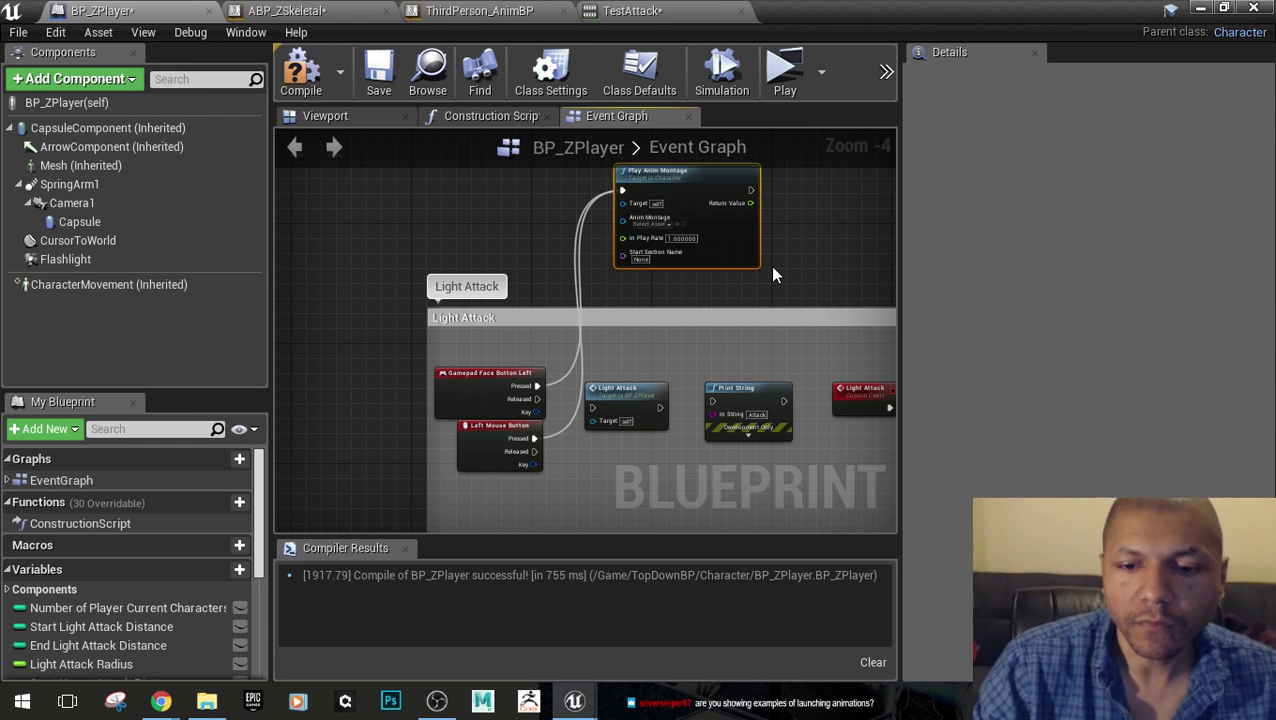
right_drag(705, 306, 711, 362)
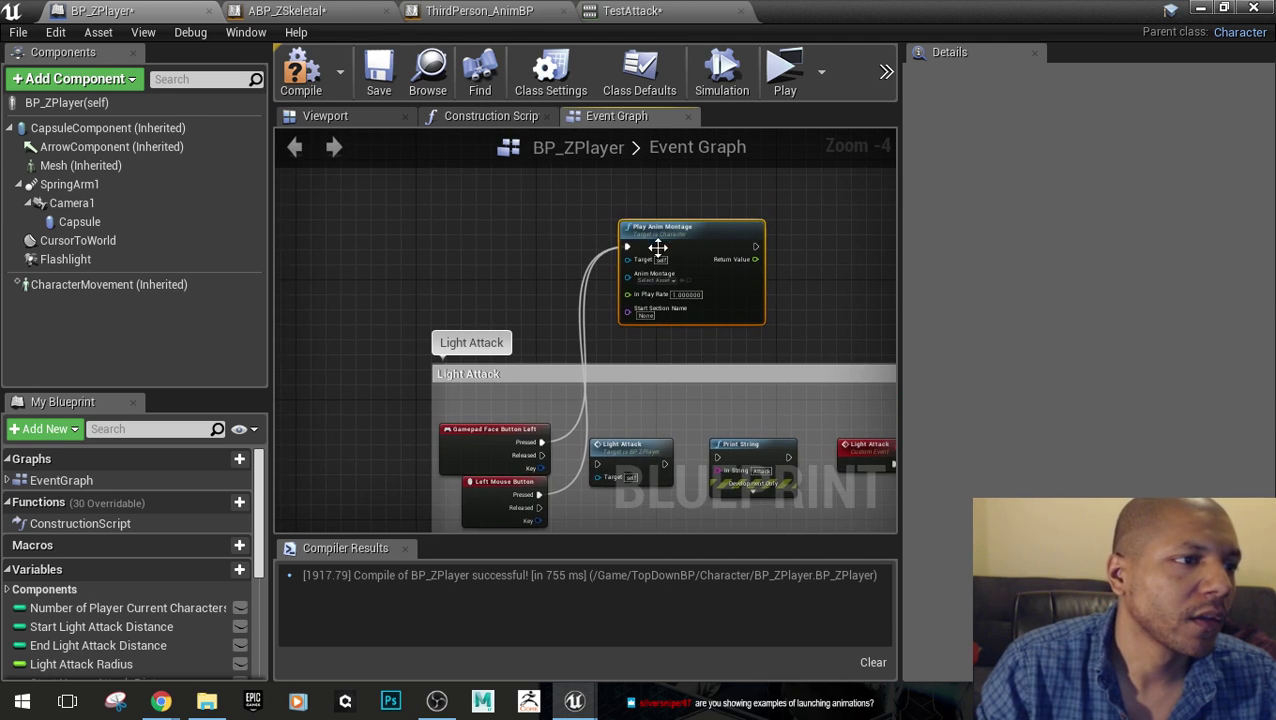
Set the Anim Montage input of the Play Anim Montage node to TestAttack_M
scroll(659, 249, up, 4)
drag(803, 6, 785, 460)
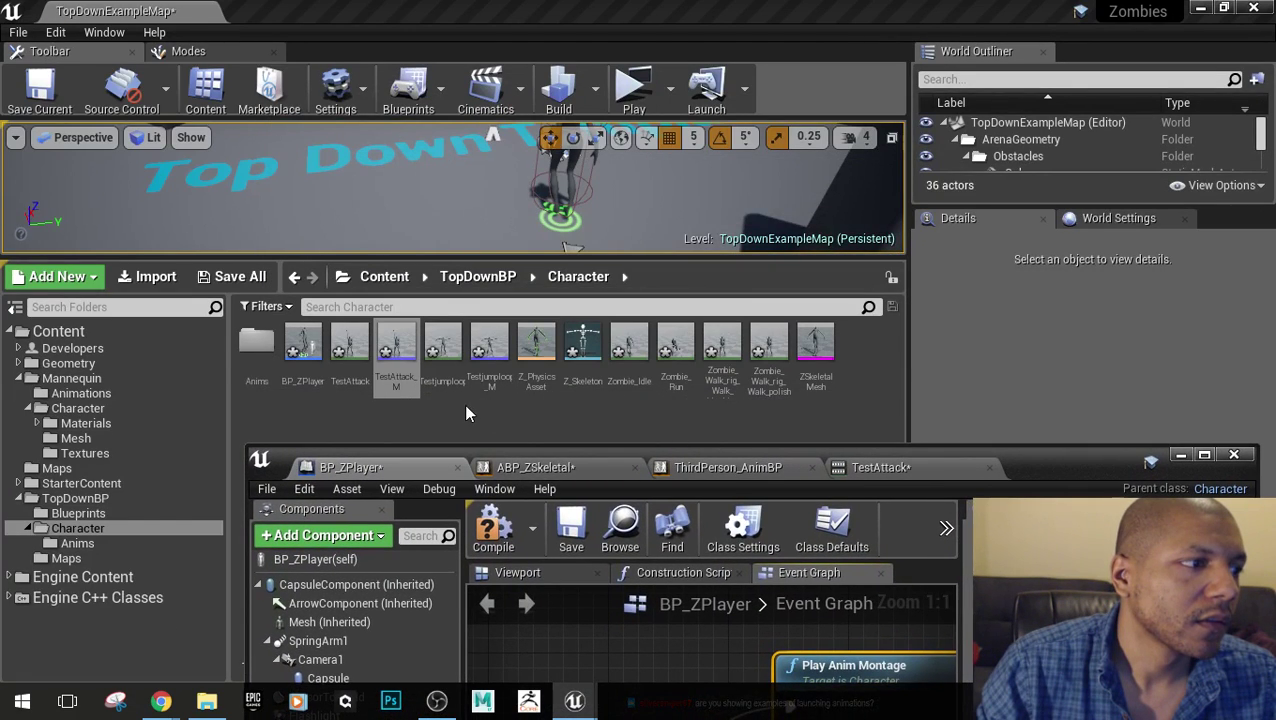
double_click(1046, 467)
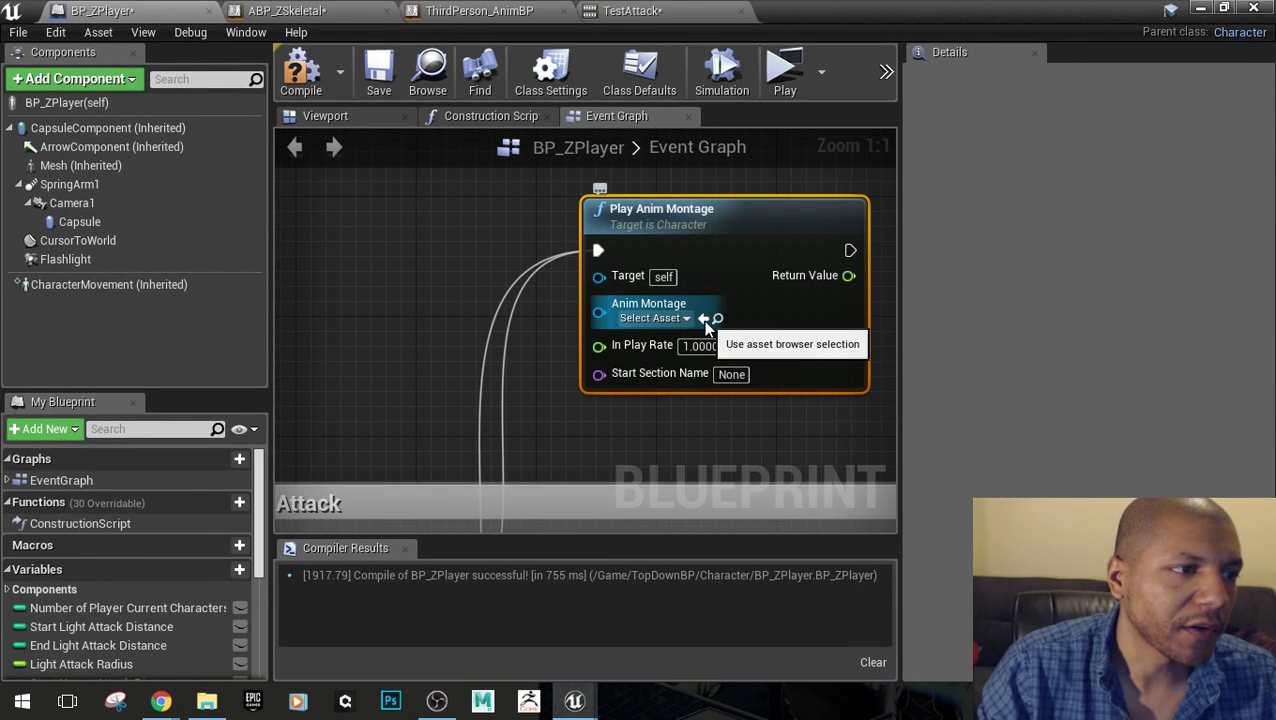
click(672, 320)
text(test)
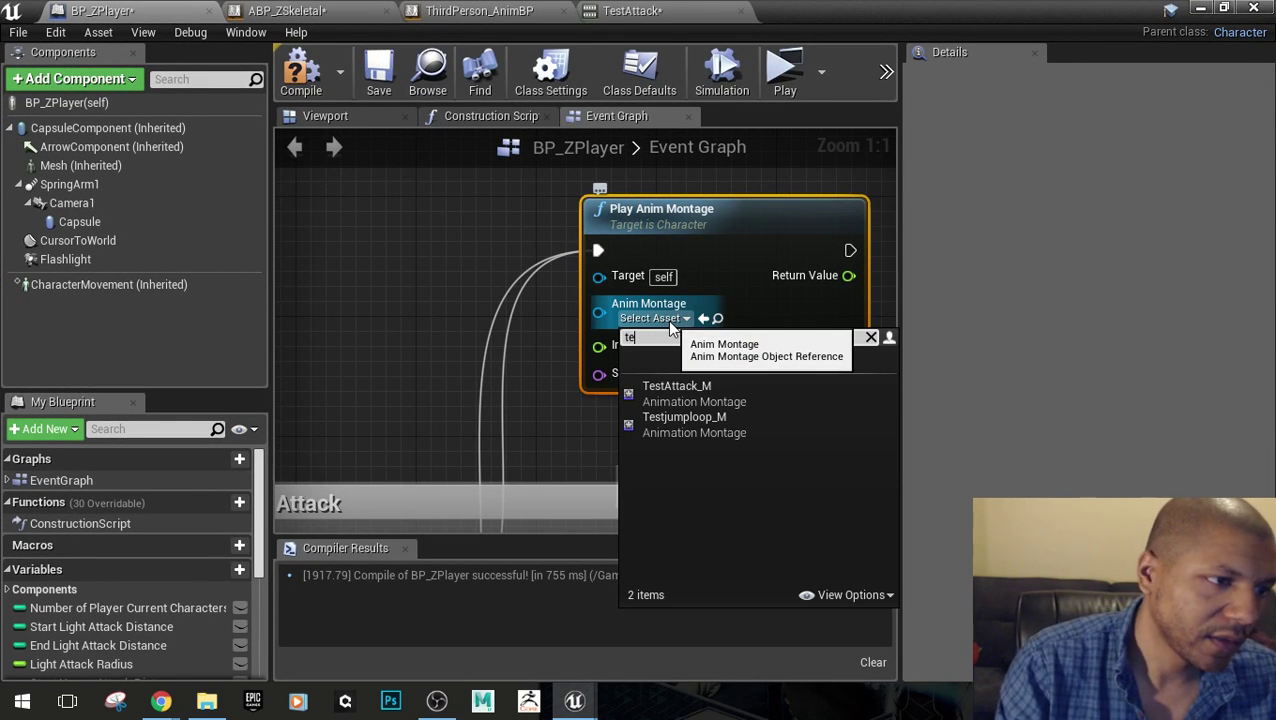
click(684, 397)
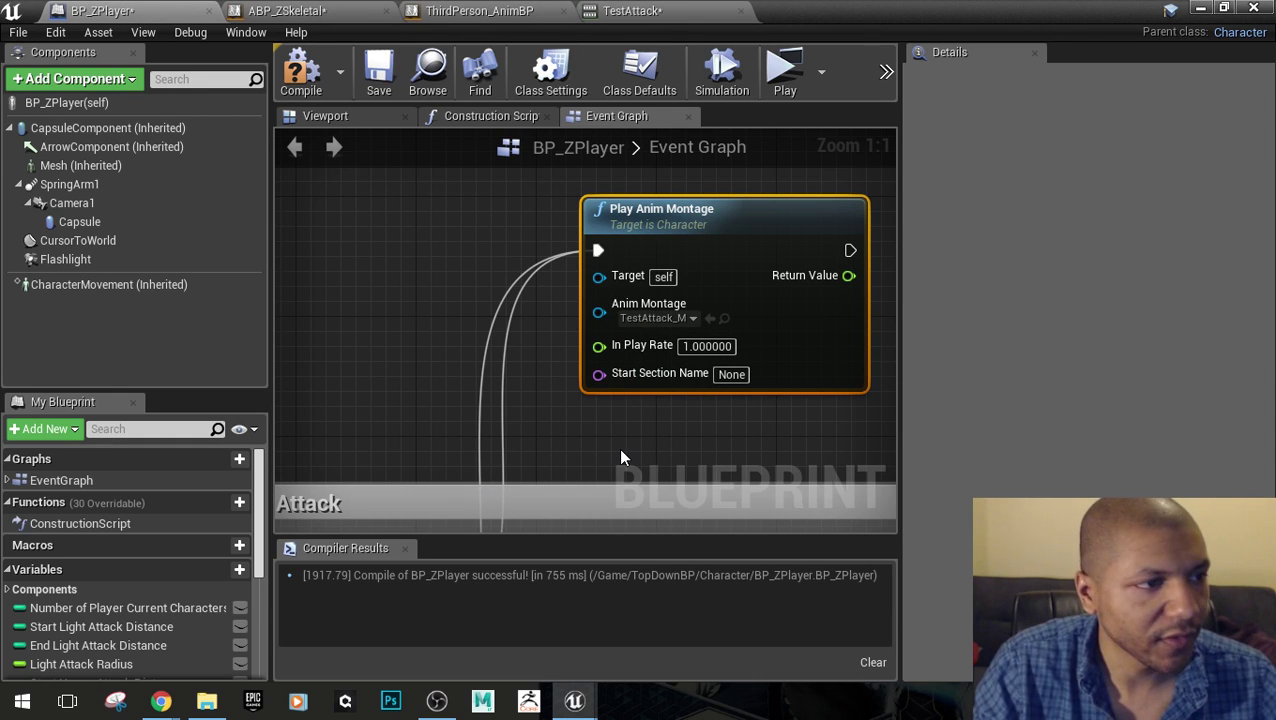
Compile BP_ZPlayer, run the standalone game preview to test the attack, and end the preview
click(300, 88)
click(784, 78)
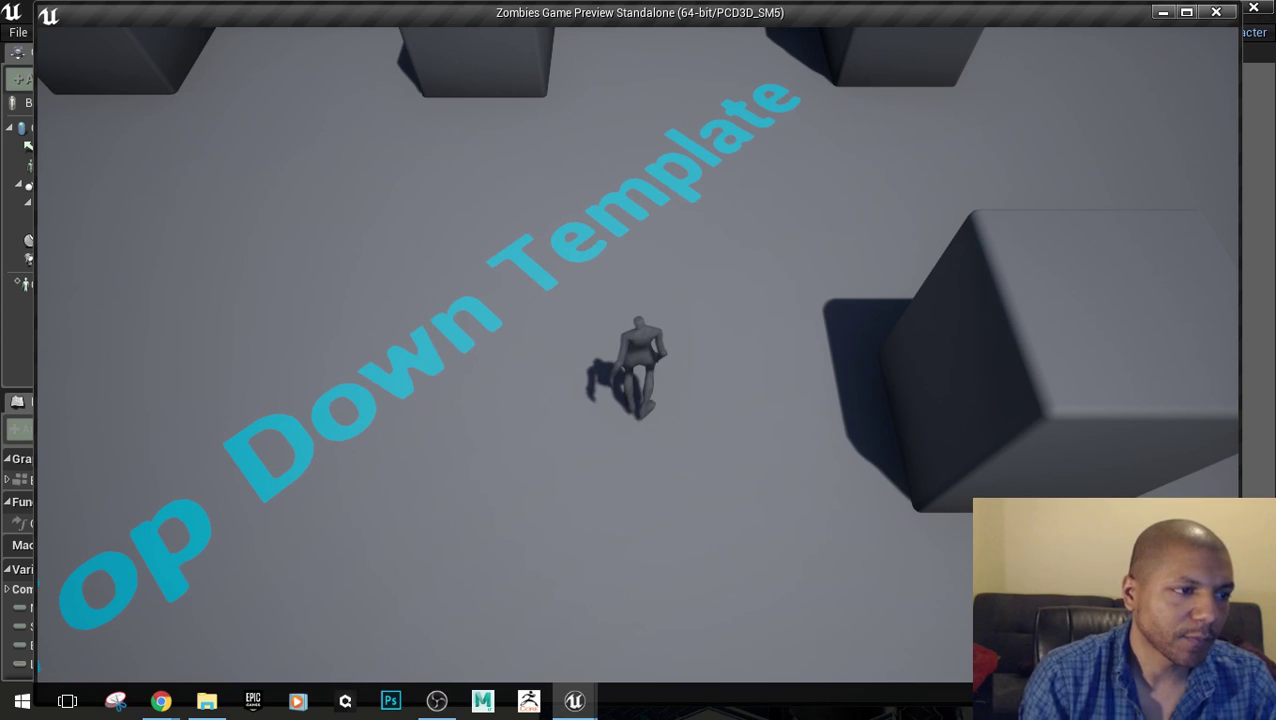
key(Escape)
In the ABP_ZSkeletal Anim Graph, make room beside the States node and add a Slot 'DefaultSlot' montage node
click(290, 11)
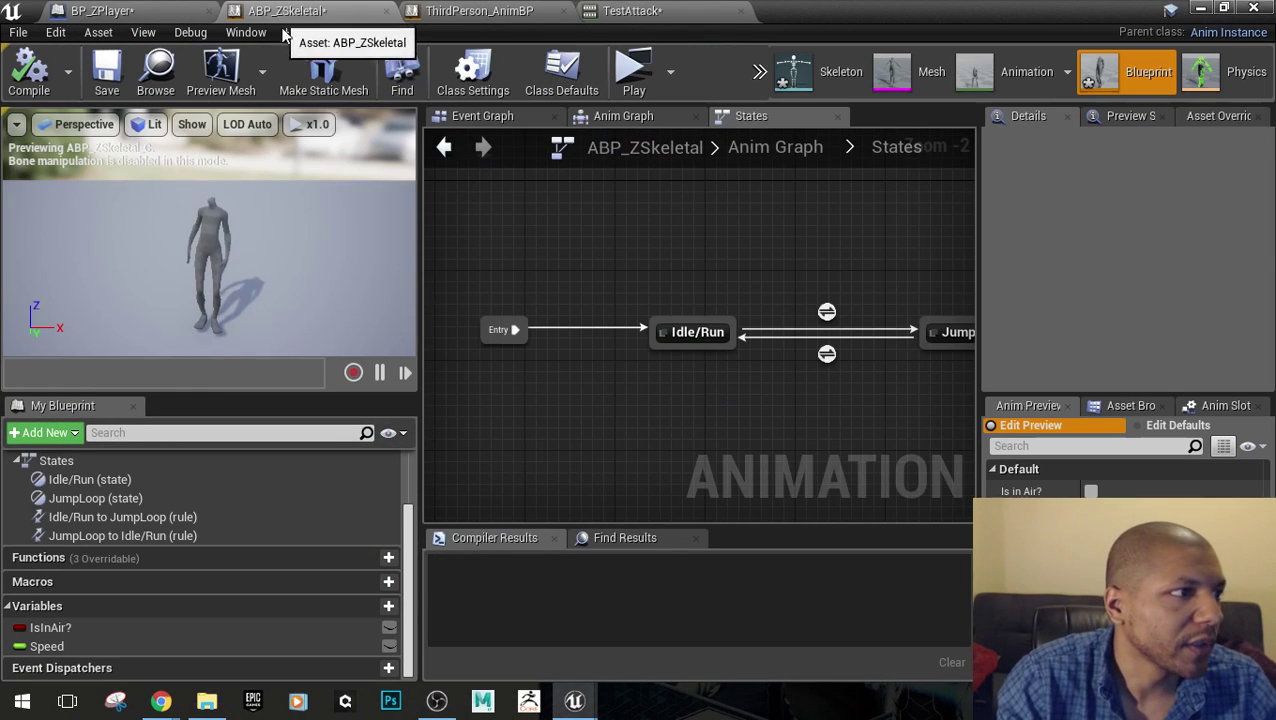
click(645, 118)
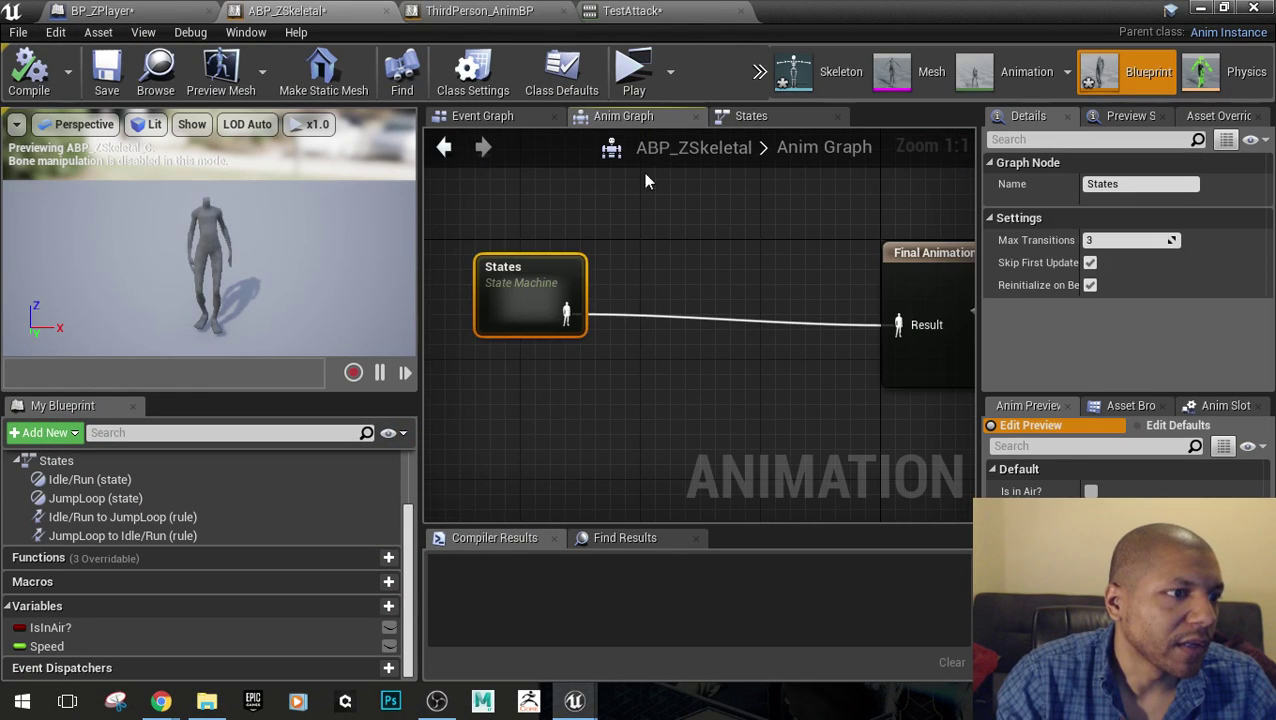
right_drag(575, 365, 706, 348)
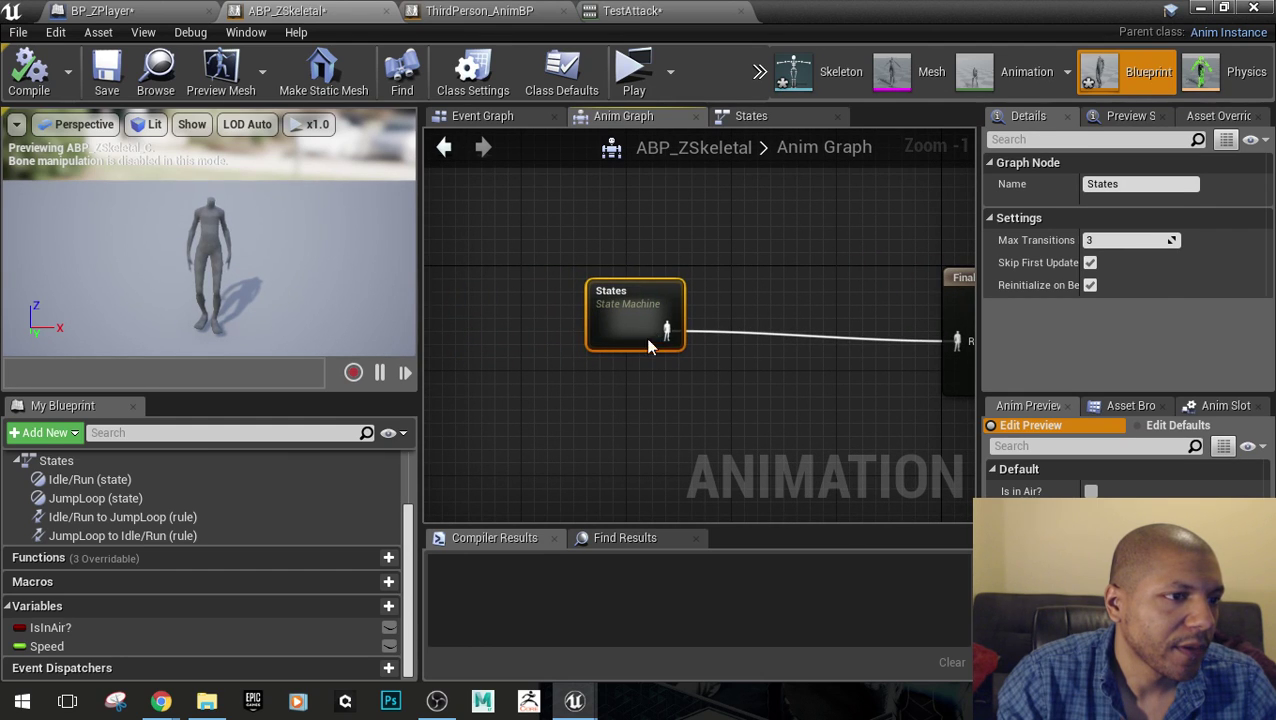
drag(646, 340, 495, 350)
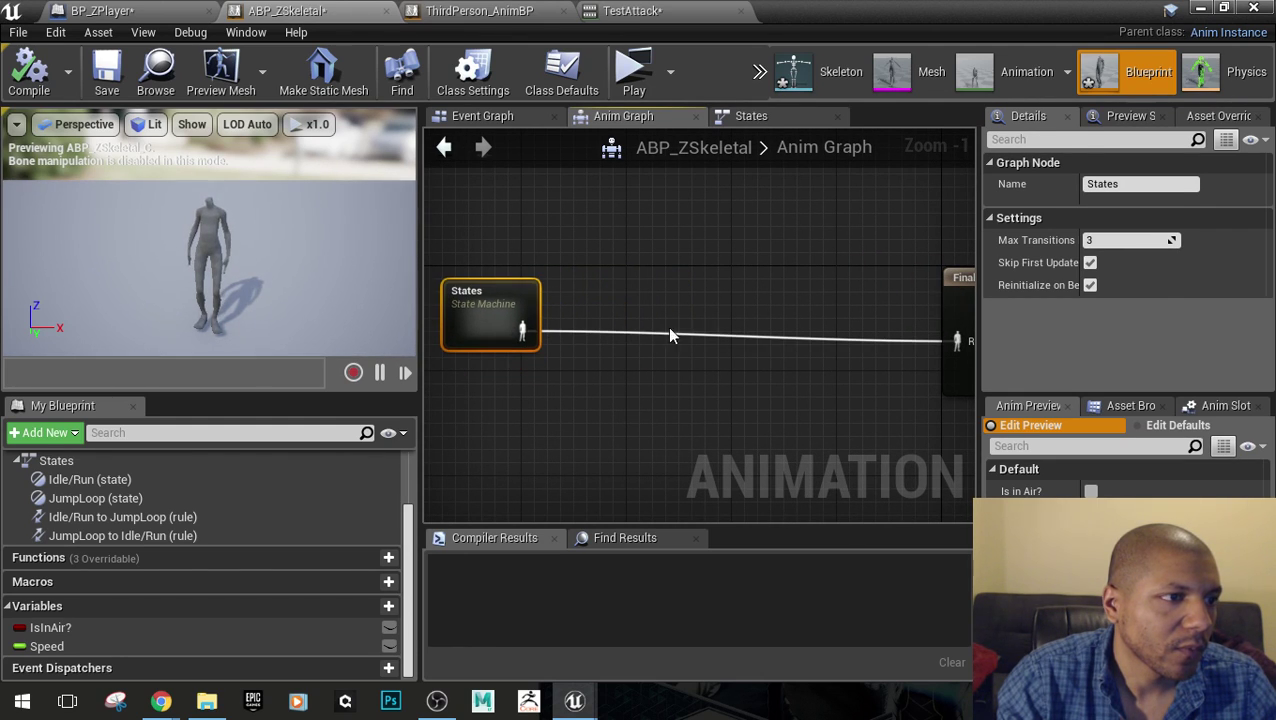
right_click(673, 300)
text(slot)
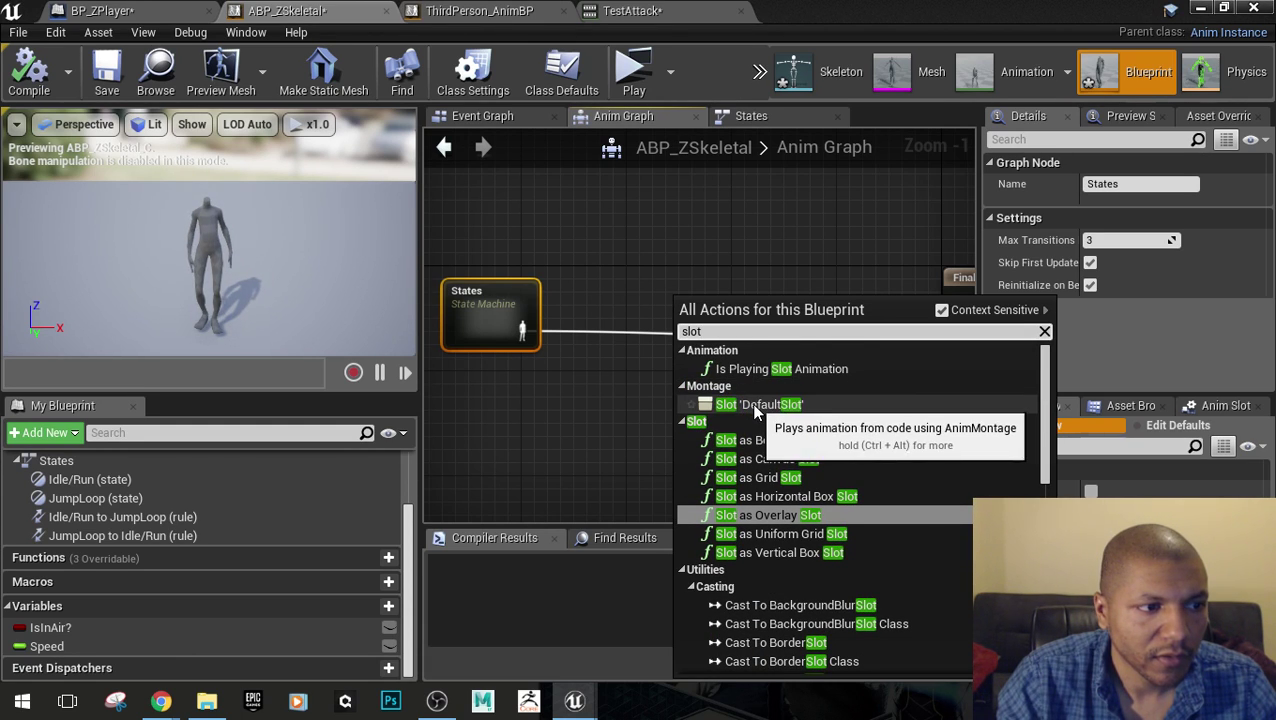
click(740, 404)
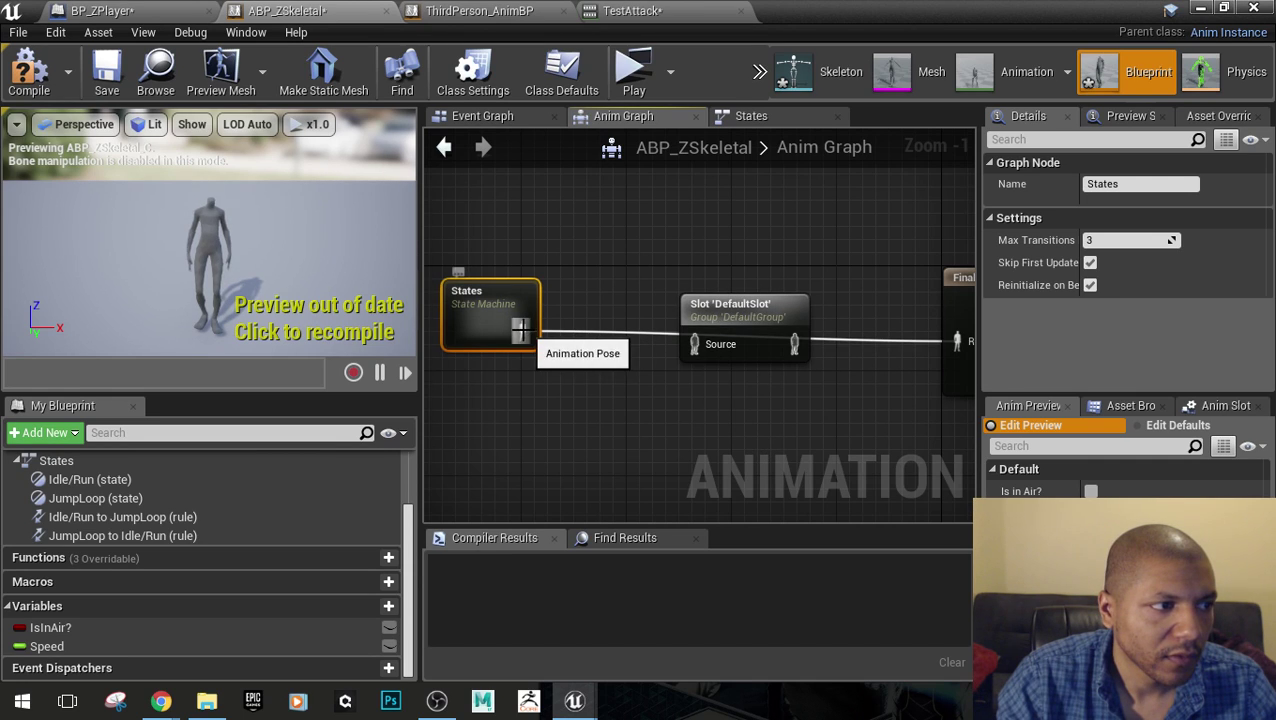
Connect the States pose to the DefaultSlot node's Source and its output to the Final Animation Pose result
drag(522, 332, 695, 345)
right_drag(837, 405, 747, 400)
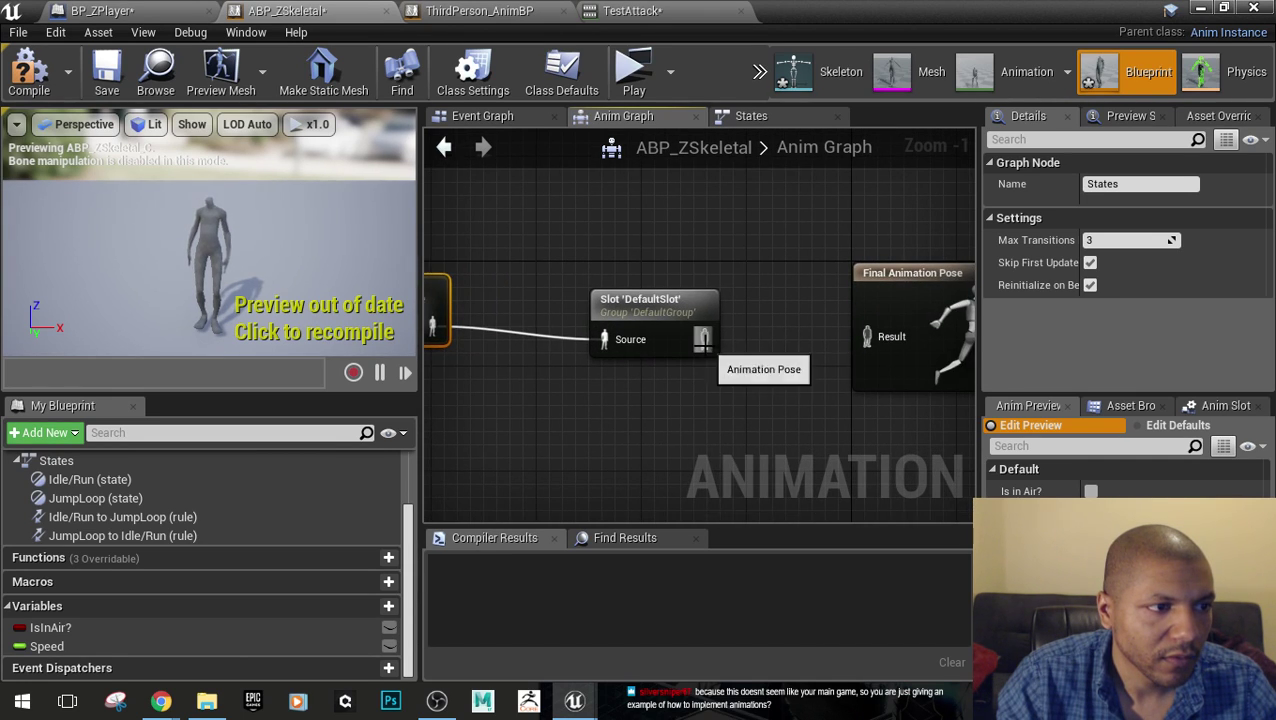
drag(704, 340, 879, 338)
right_drag(728, 385, 853, 382)
click(791, 308)
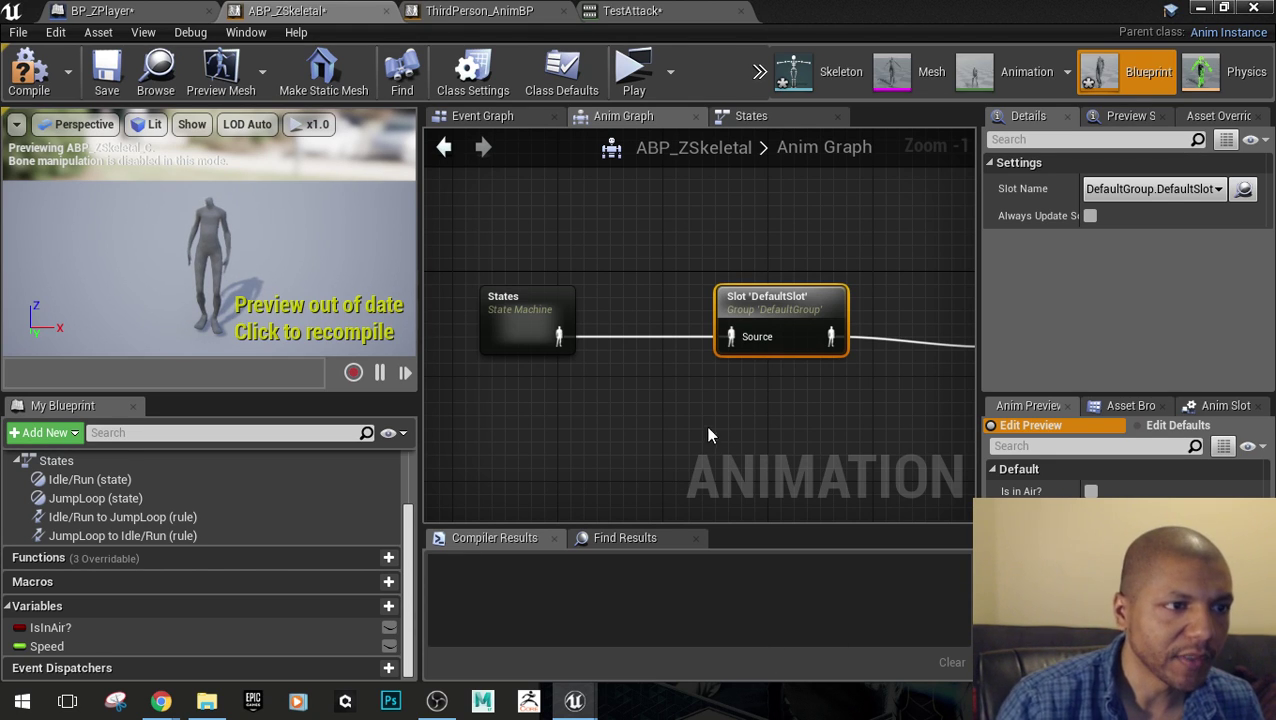
Line up the States and DefaultSlot nodes closer together in front of Final Animation Pose, leaving the slot node selected
right_drag(802, 425, 799, 365)
scroll(705, 445, down, 1)
drag(783, 305, 806, 320)
drag(523, 310, 600, 318)
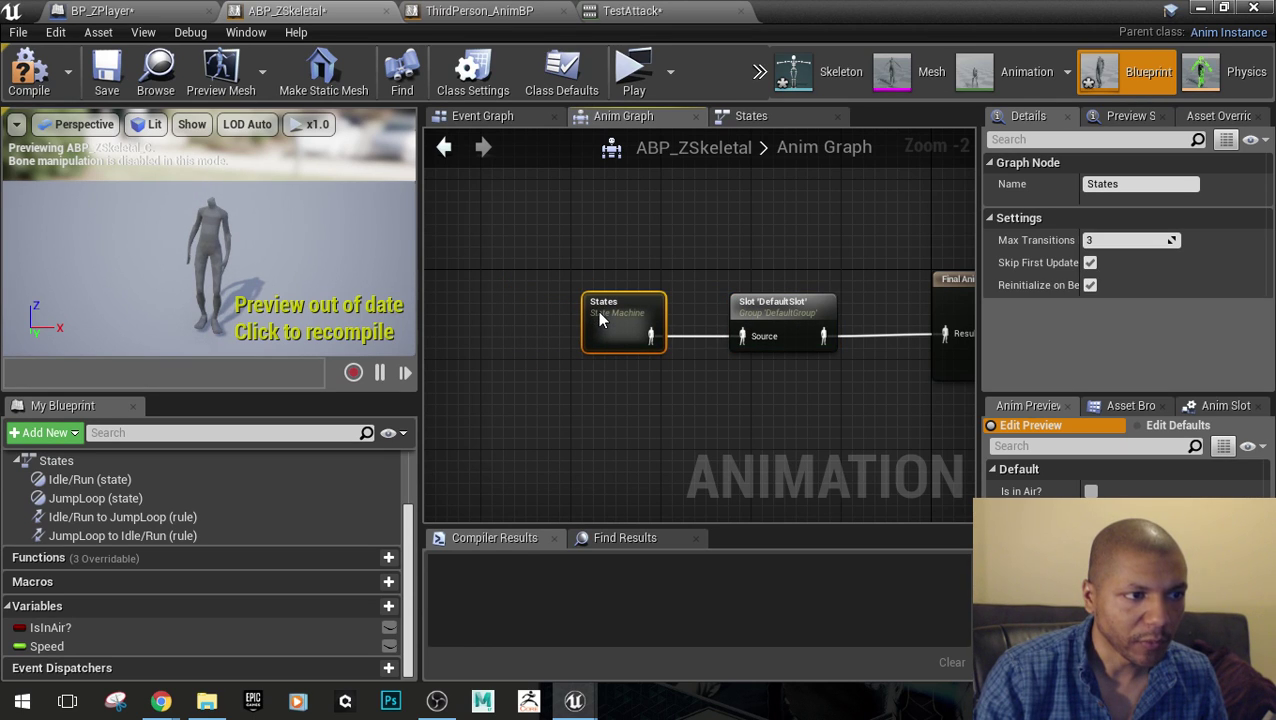
right_drag(782, 400, 651, 393)
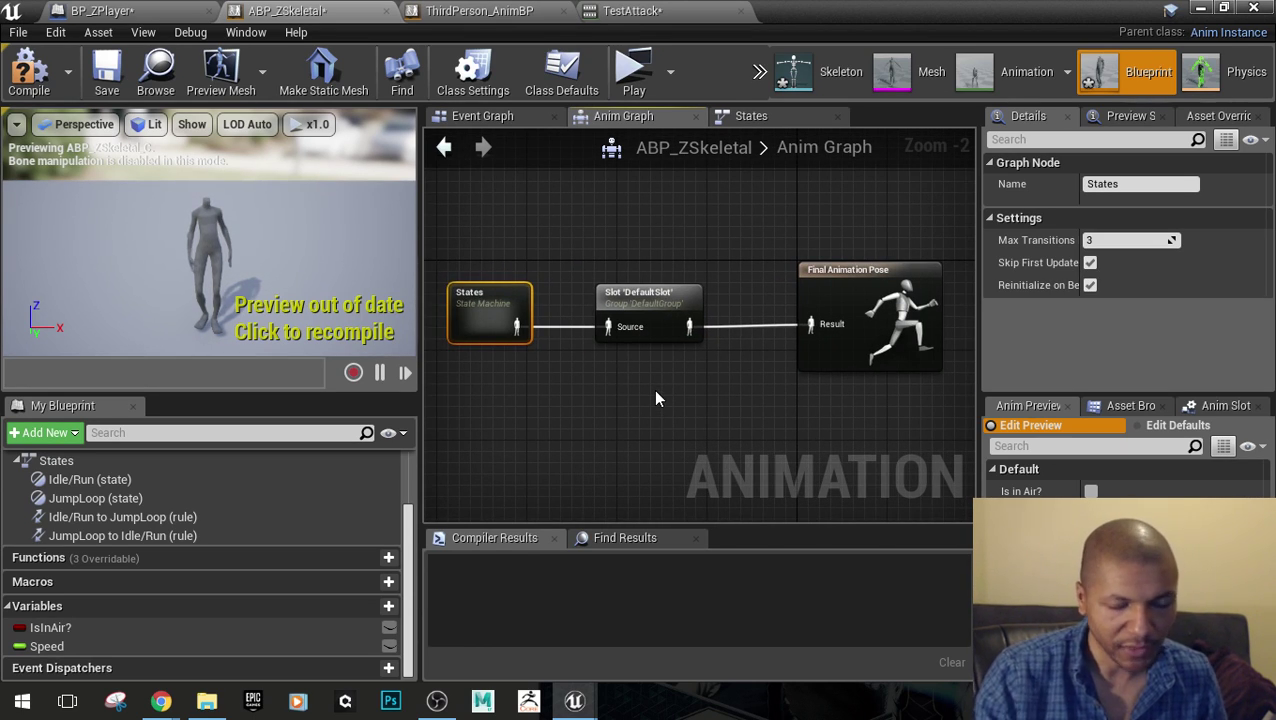
click(626, 336)
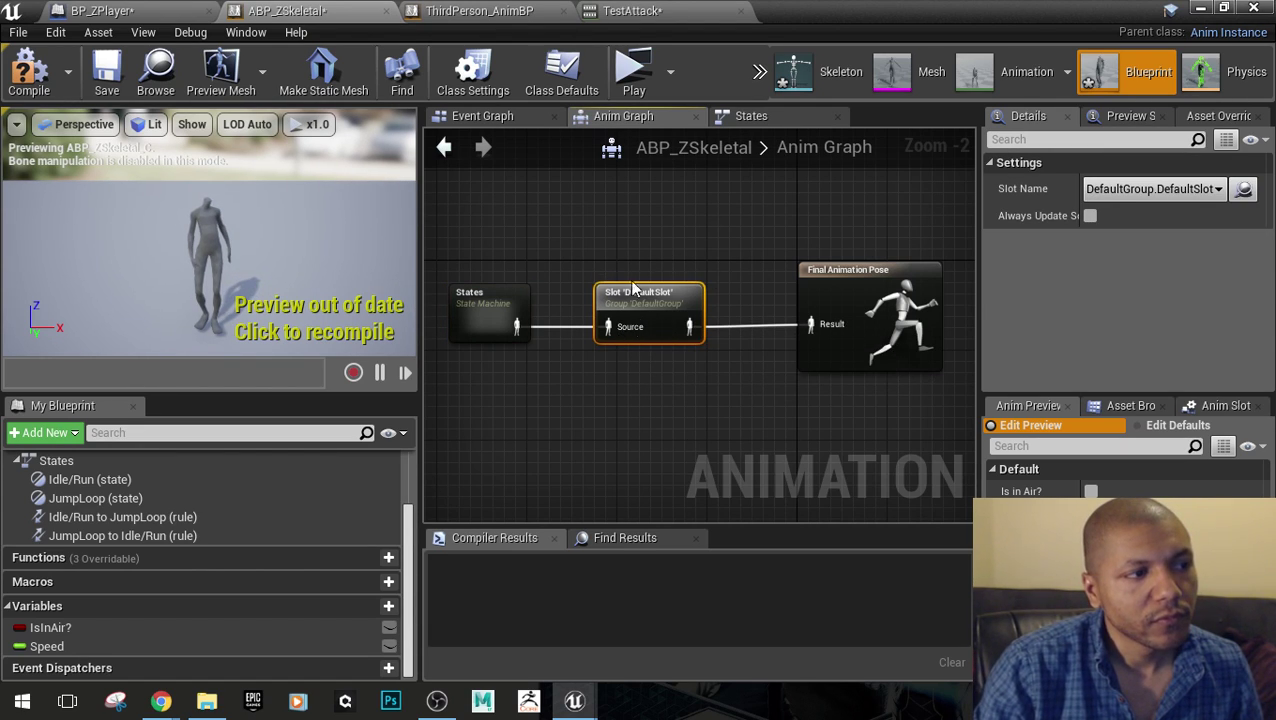
right_drag(677, 372, 703, 340)
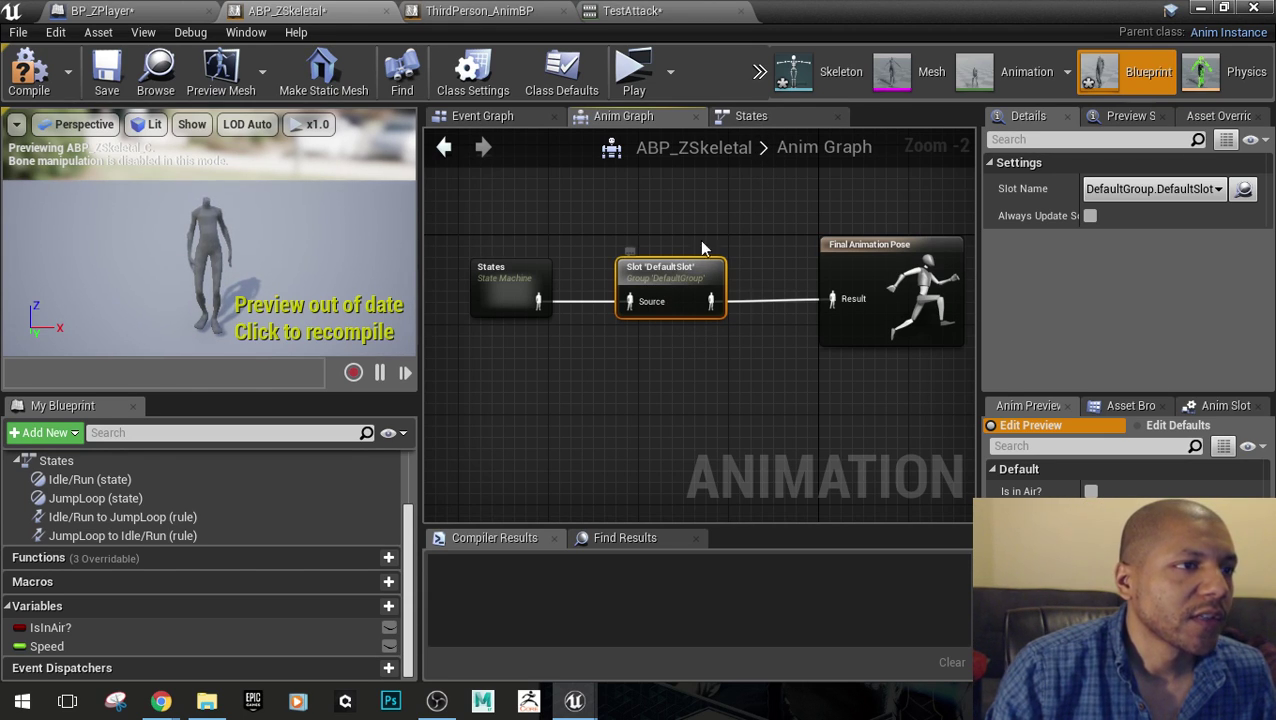
Review BP_ZPlayer's Play Anim Montage node and the asset details of the TestAttack animation
click(534, 10)
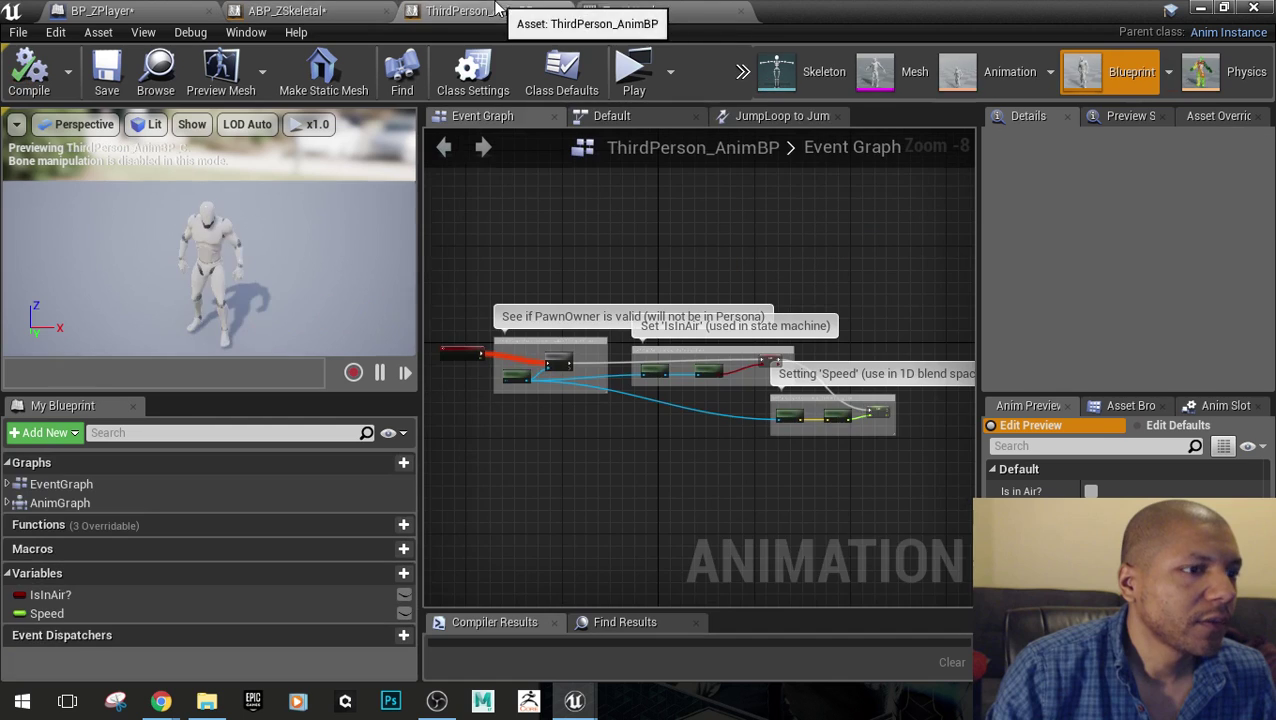
click(304, 10)
click(154, 10)
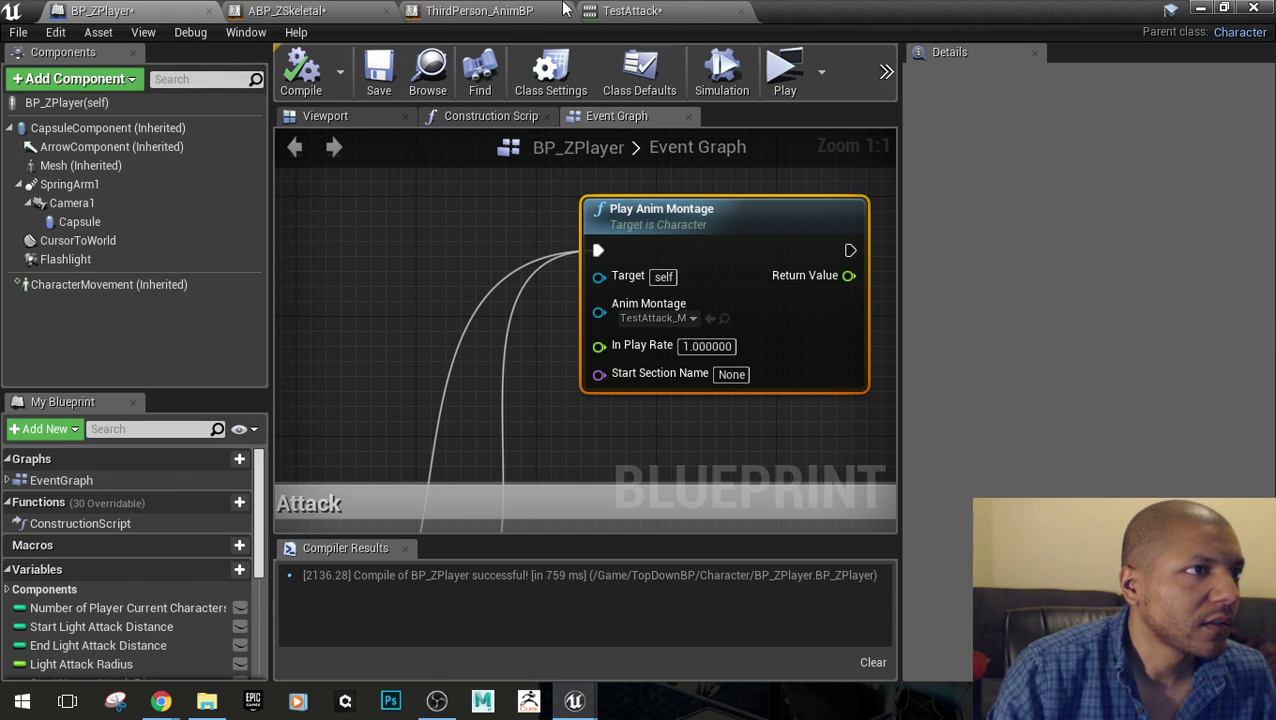
click(628, 11)
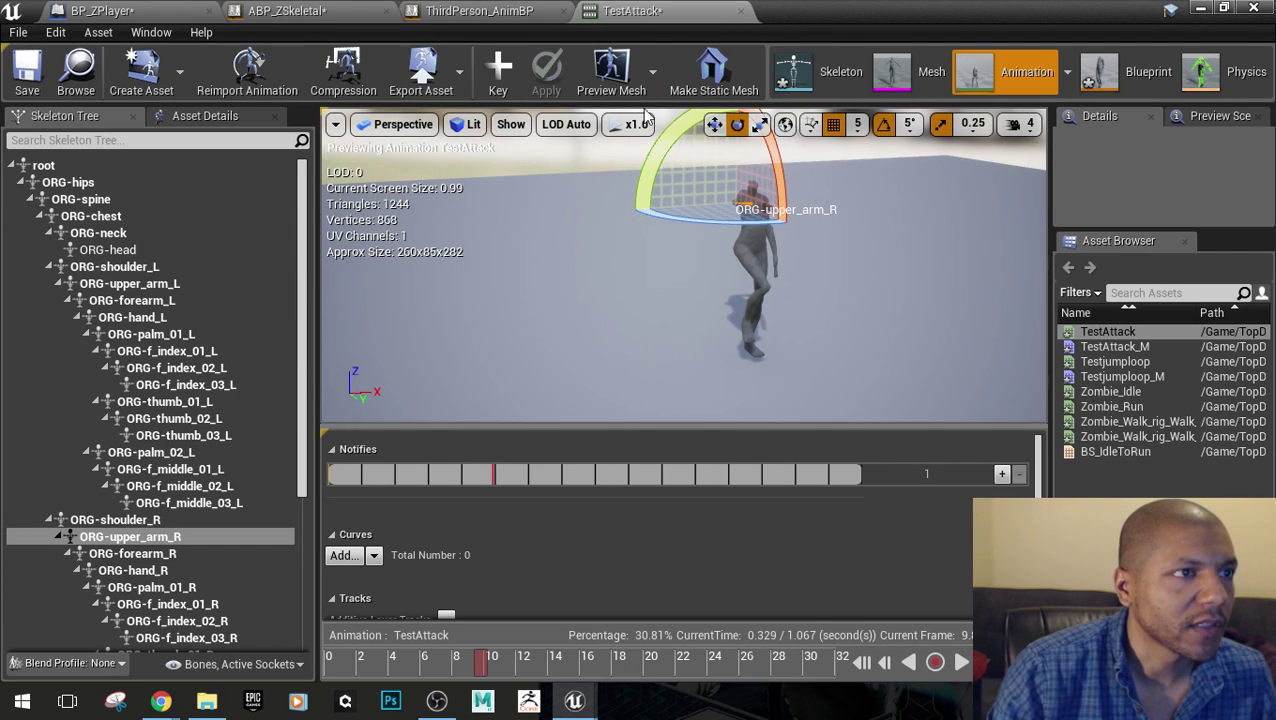
click(245, 117)
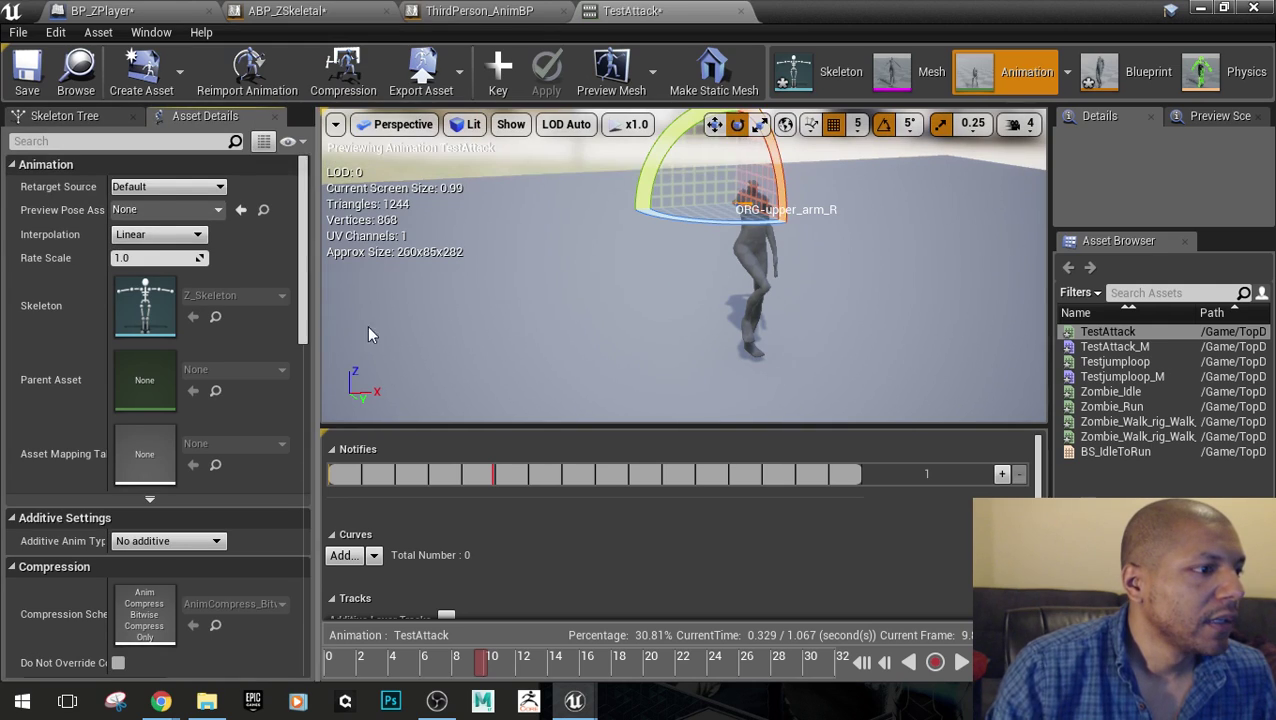
scroll(483, 543, up, 5)
Open the TestAttack_M montage from the Character folder, restore the full-size editor, and collapse the montage's Sections area
drag(885, 10, 716, 501)
double_click(380, 351)
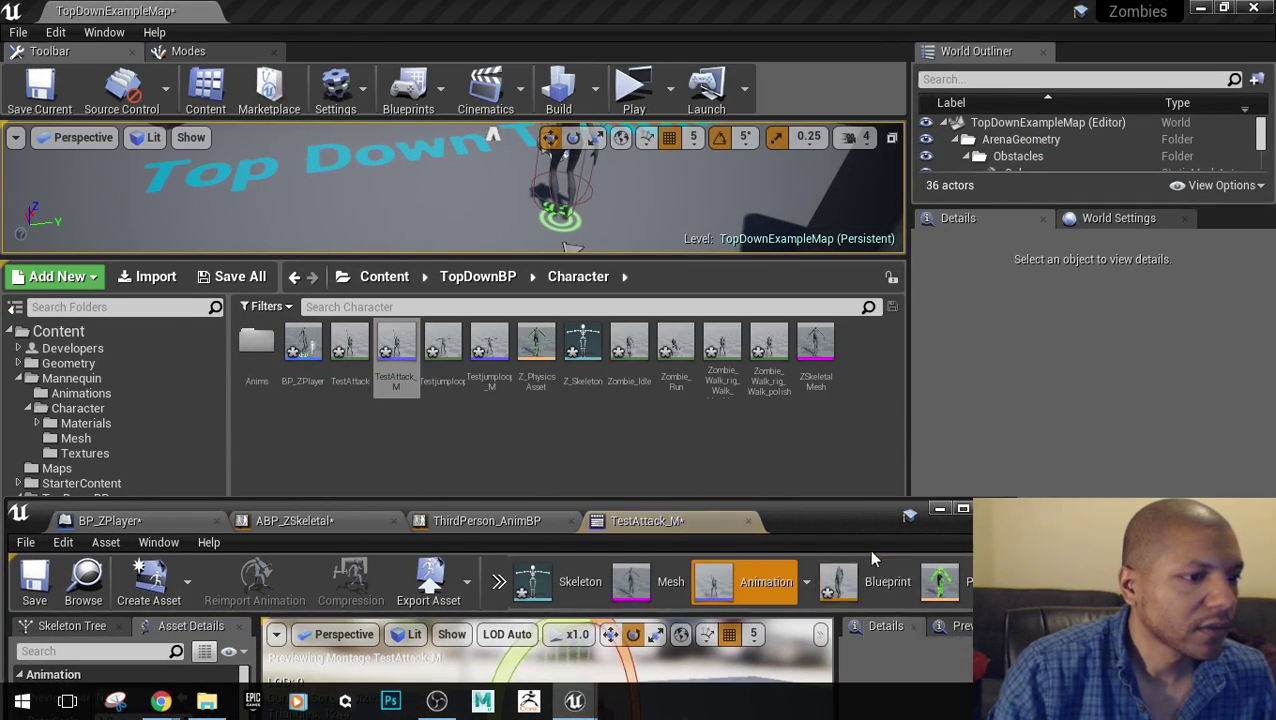
double_click(837, 512)
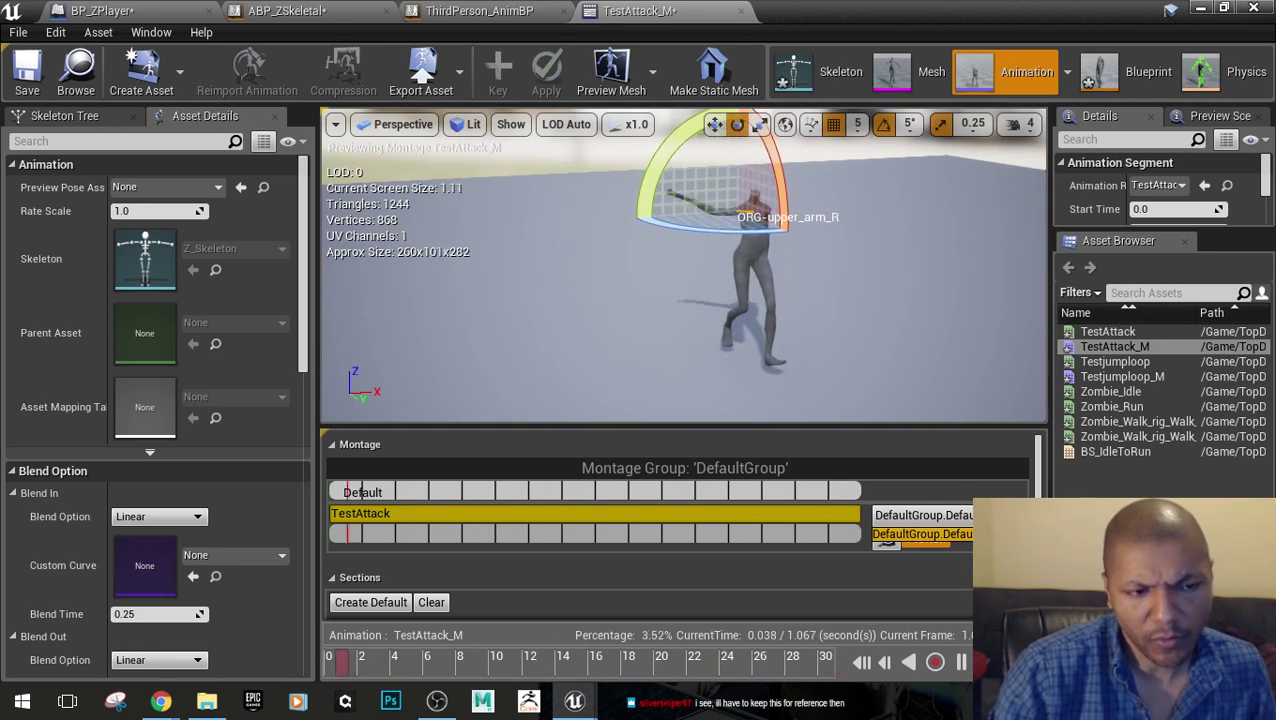
click(830, 578)
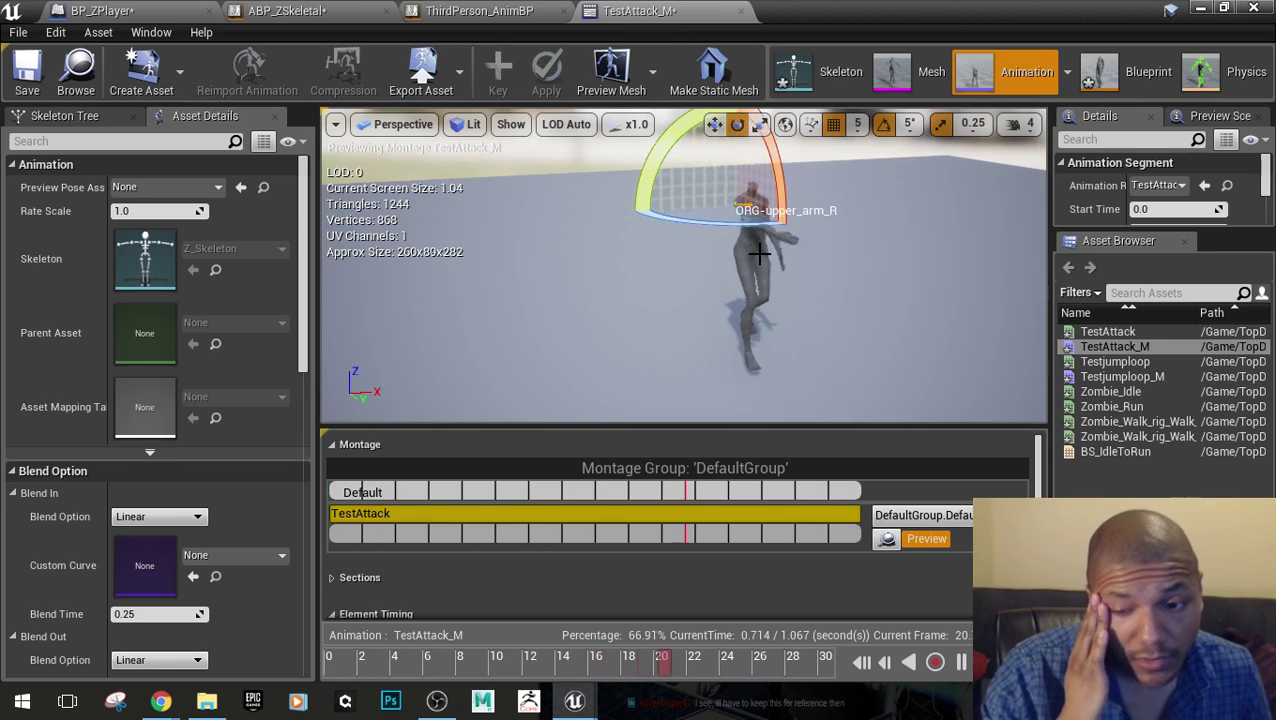
Compile the ABP_ZSkeletal animation blueprint and deselect the DefaultSlot node in its Anim Graph
click(449, 10)
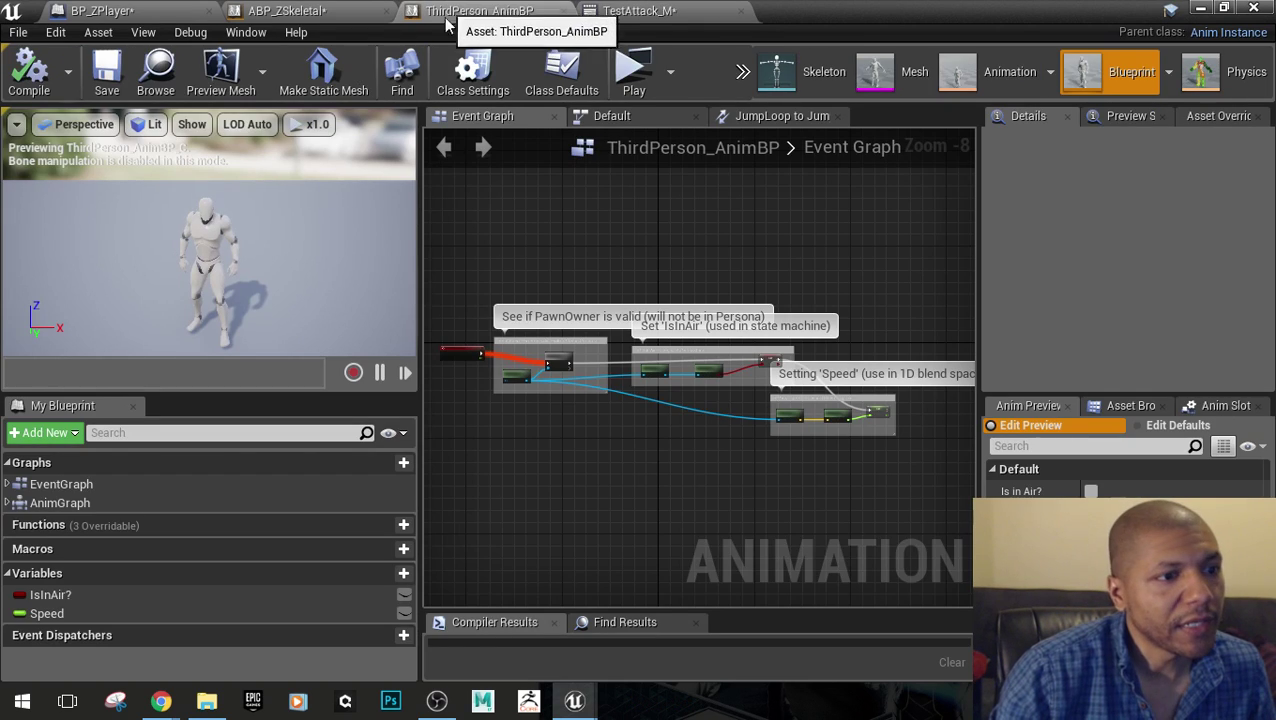
click(287, 10)
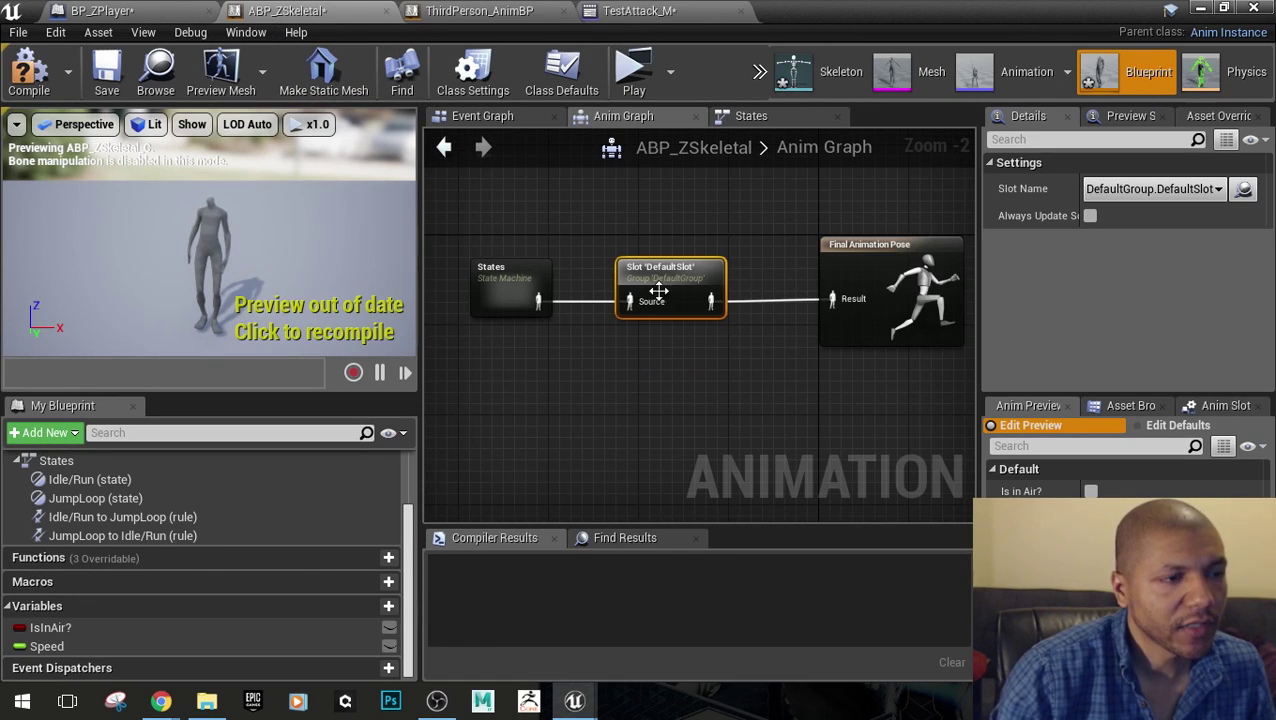
key(F7)
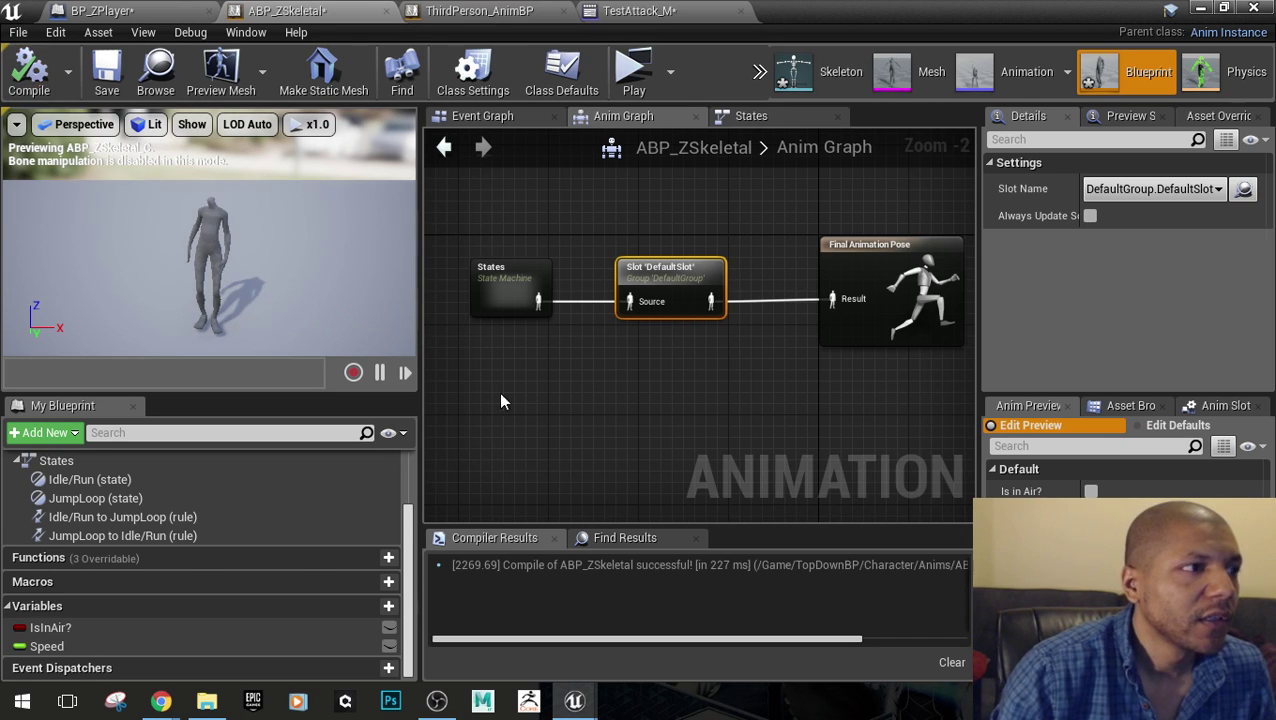
click(692, 422)
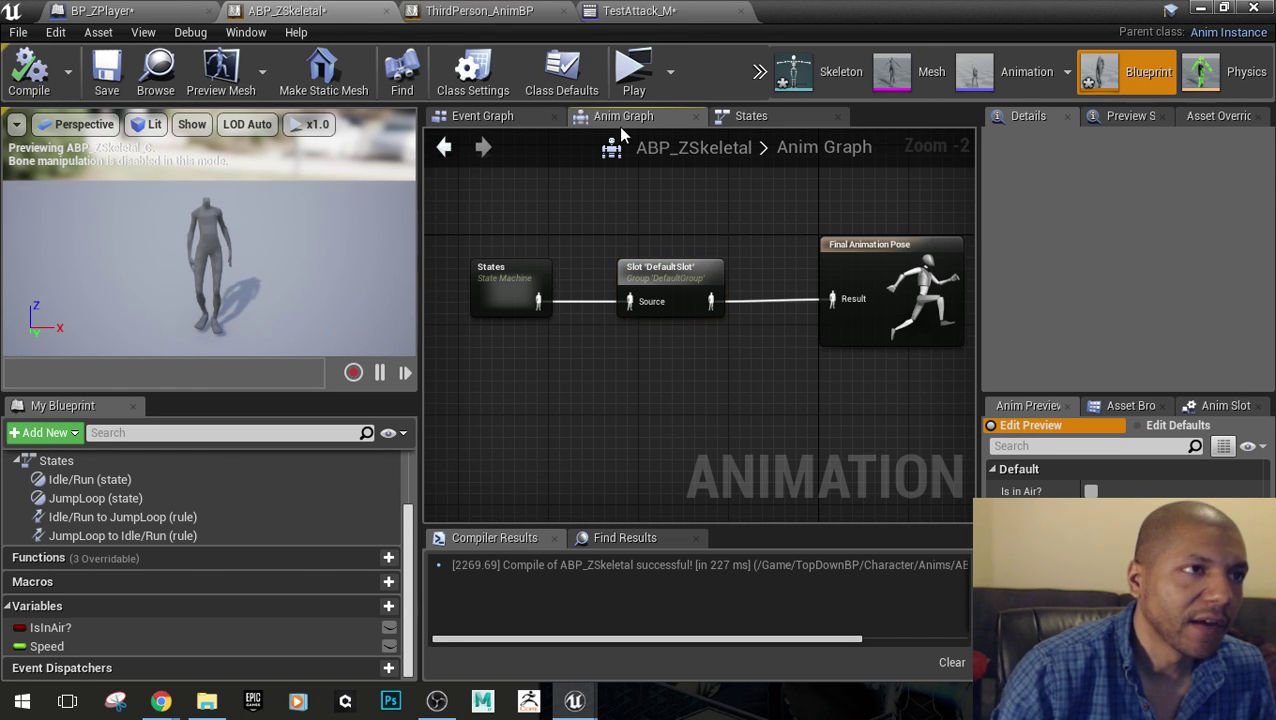
Compare the slot assigned in the TestAttack_M montage with the Slot 'DefaultSlot' node in ABP_ZSkeletal's Anim Graph
click(640, 11)
click(495, 12)
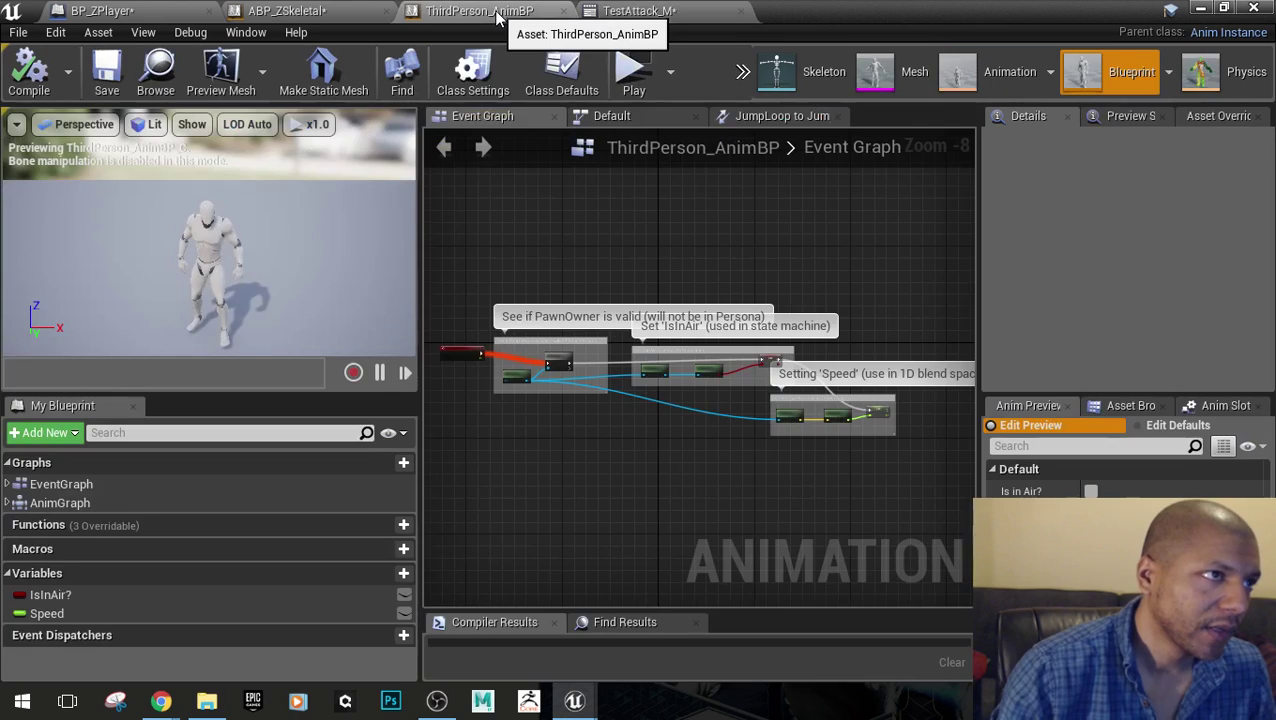
click(340, 11)
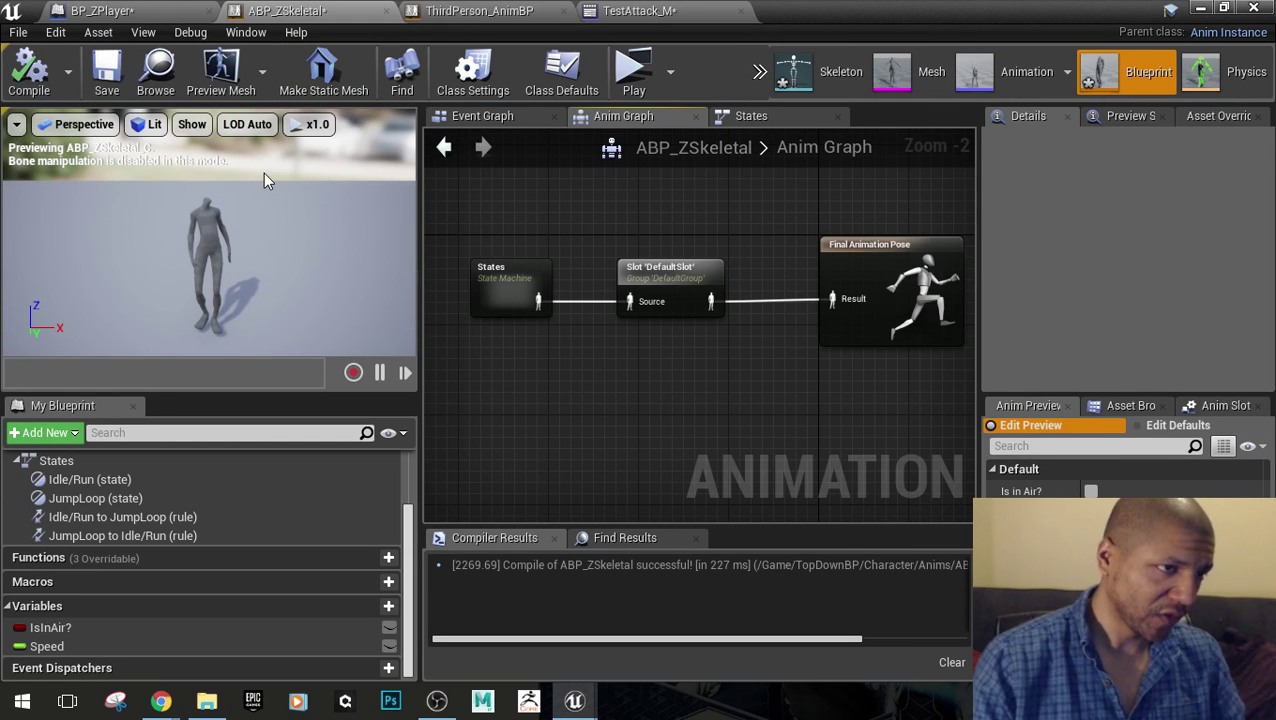
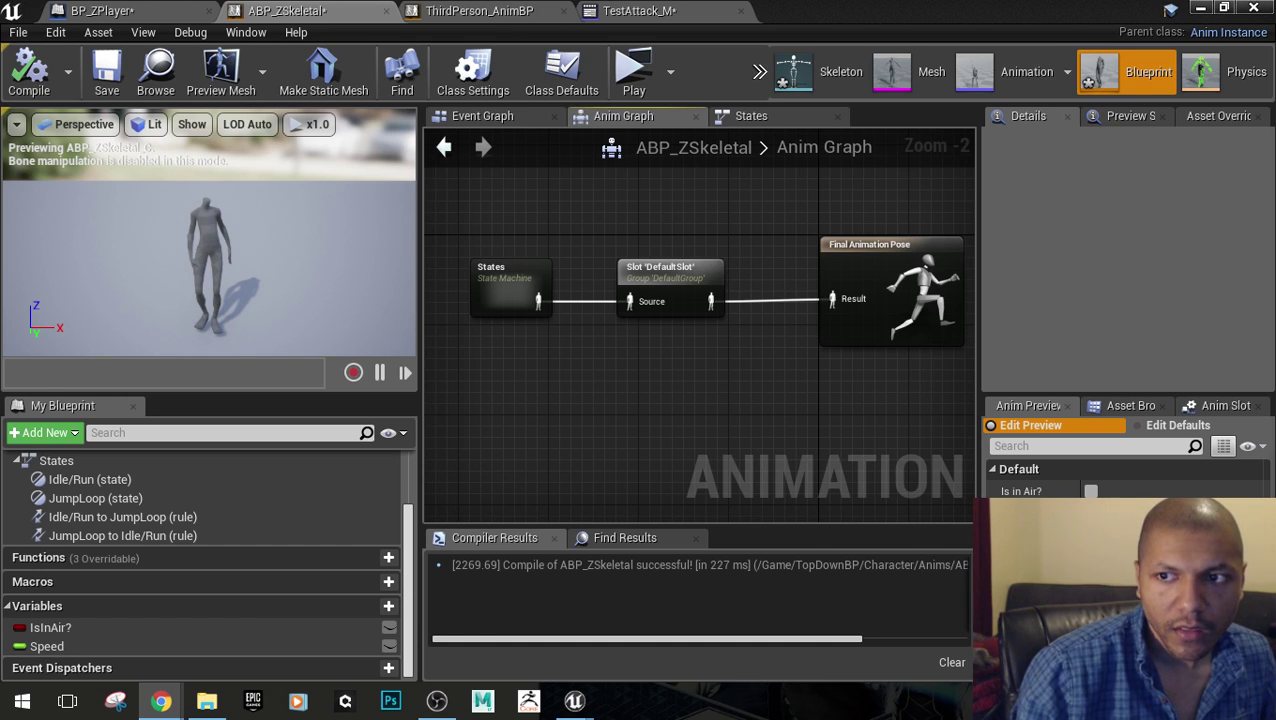
right_drag(733, 418, 789, 418)
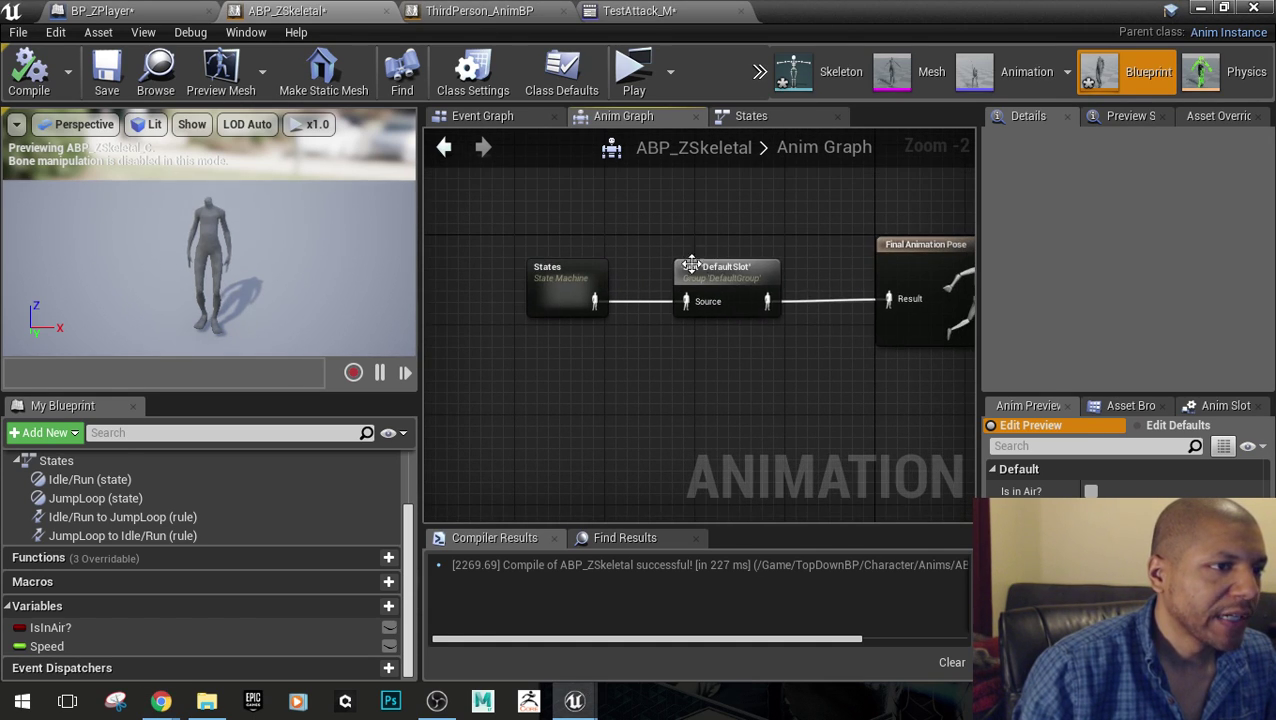
click(705, 272)
click(640, 10)
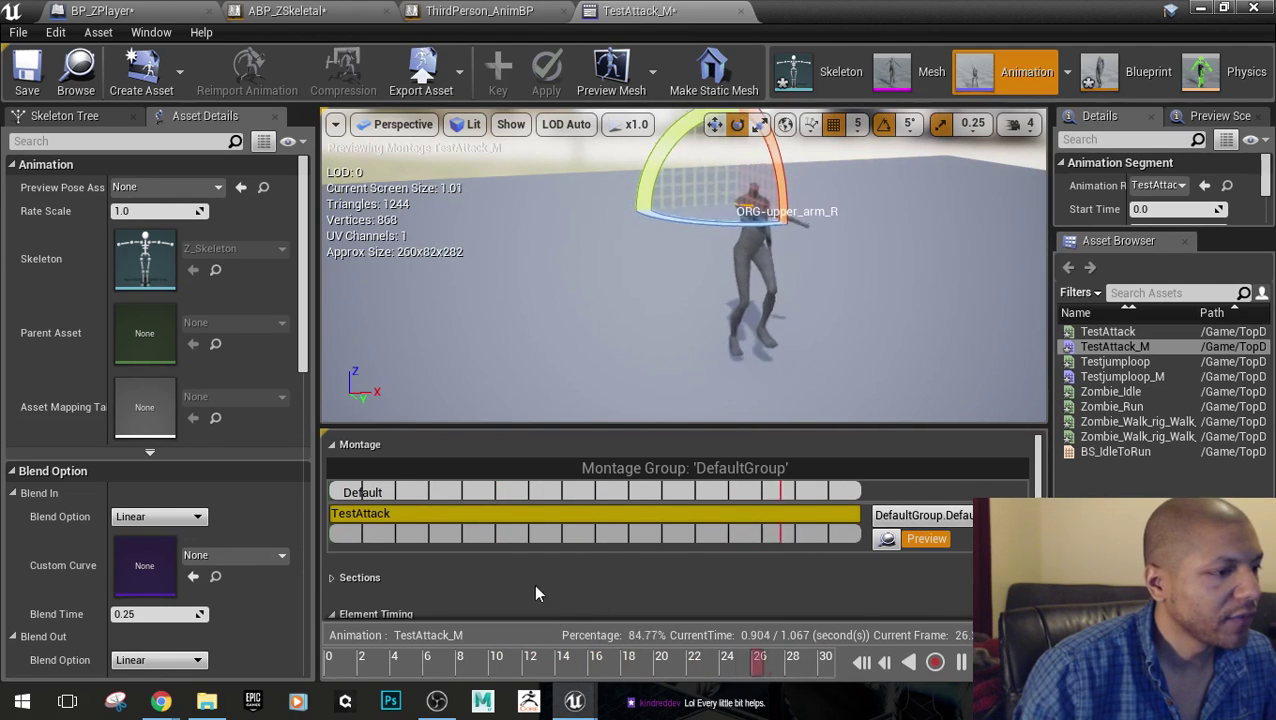
scroll(530, 588, down, 1)
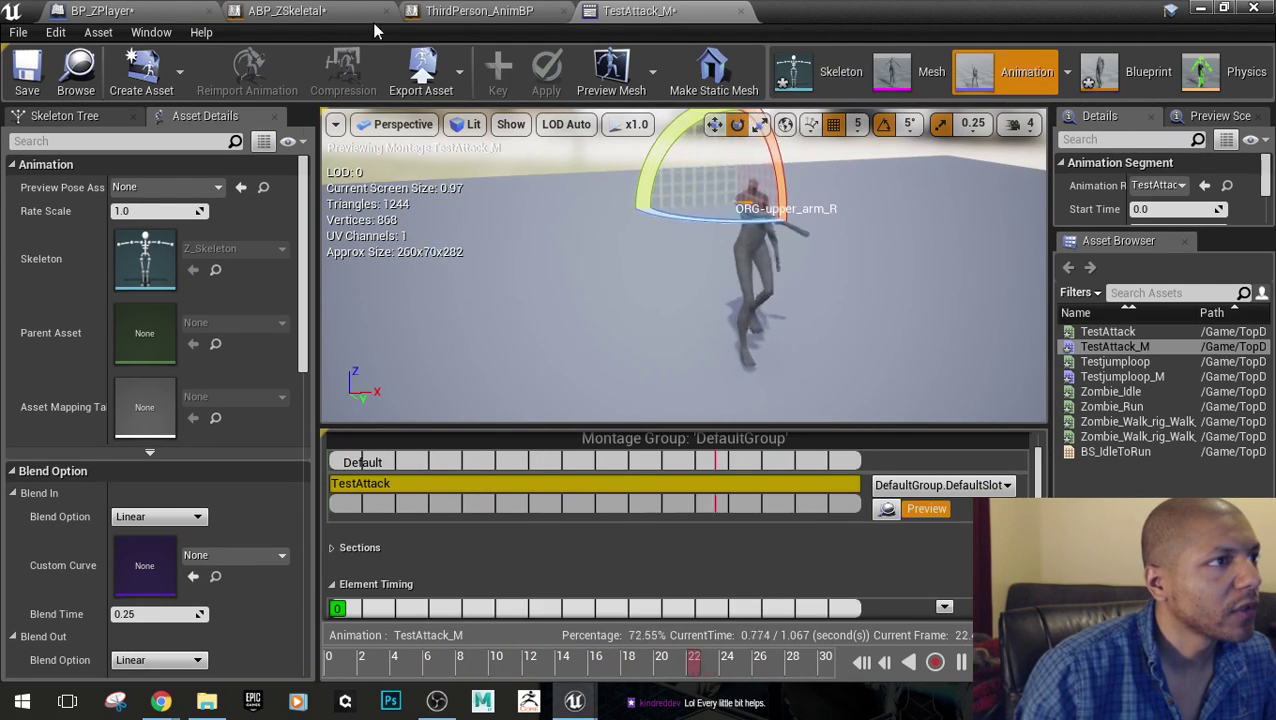
click(478, 11)
click(310, 12)
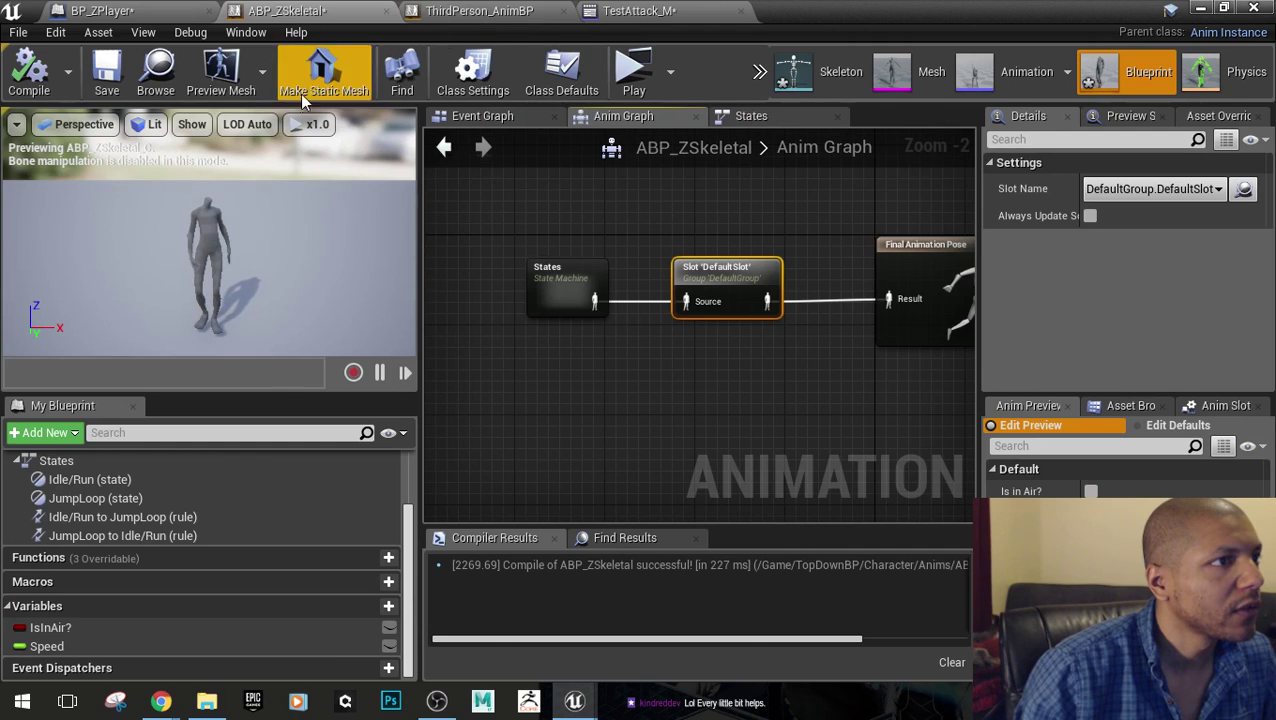
Run the standalone game preview, move the character around while testing the attack animation, and end the preview
click(633, 75)
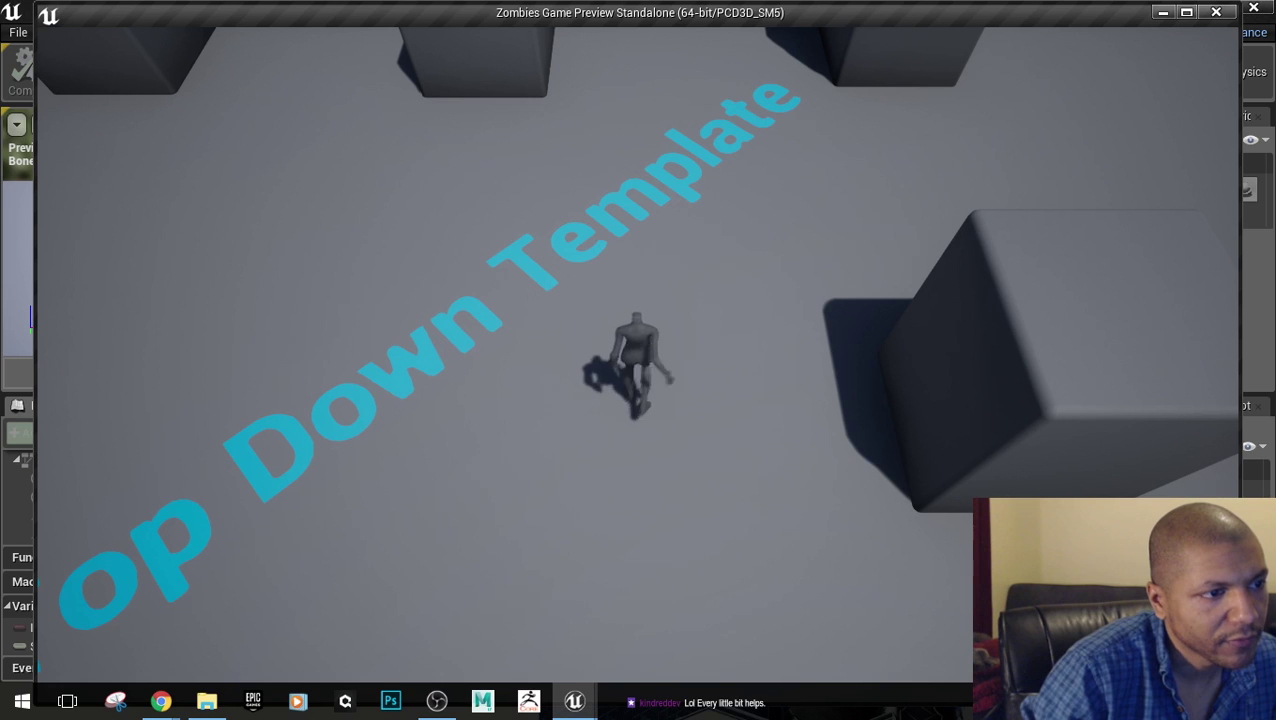
key(s)
key(d)
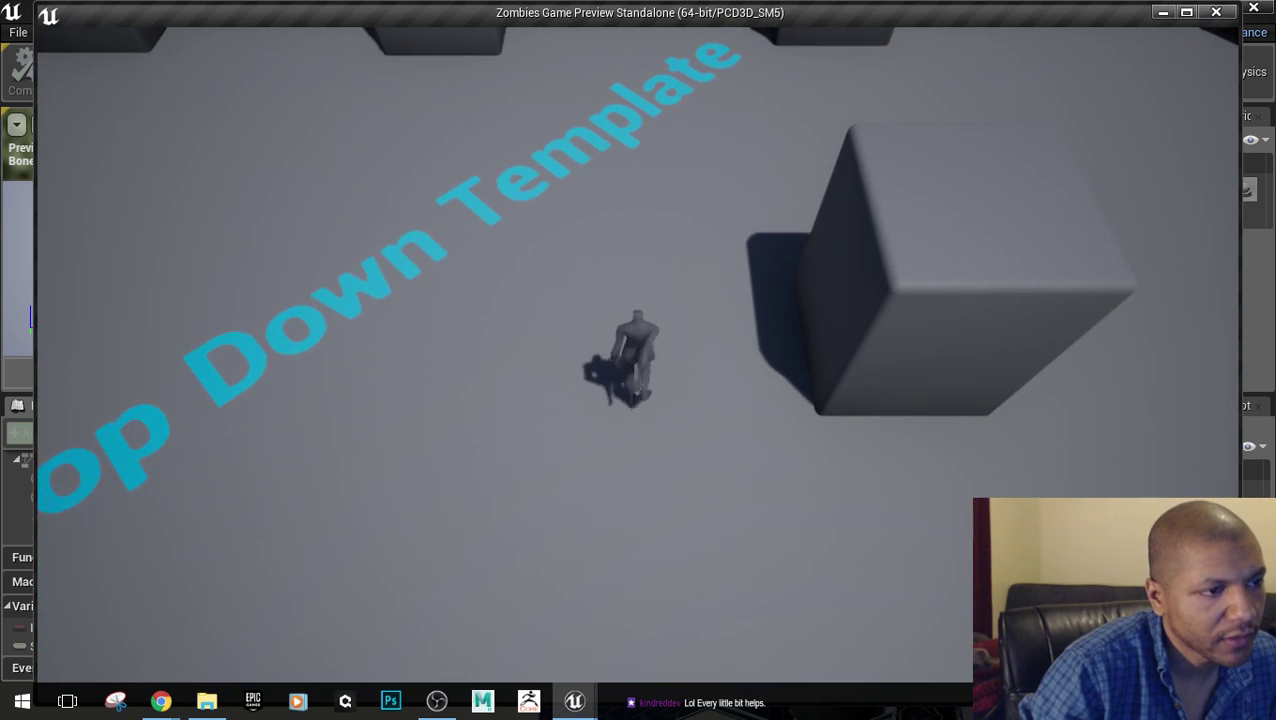
key(s)
key(a)
key(w)
key(d)
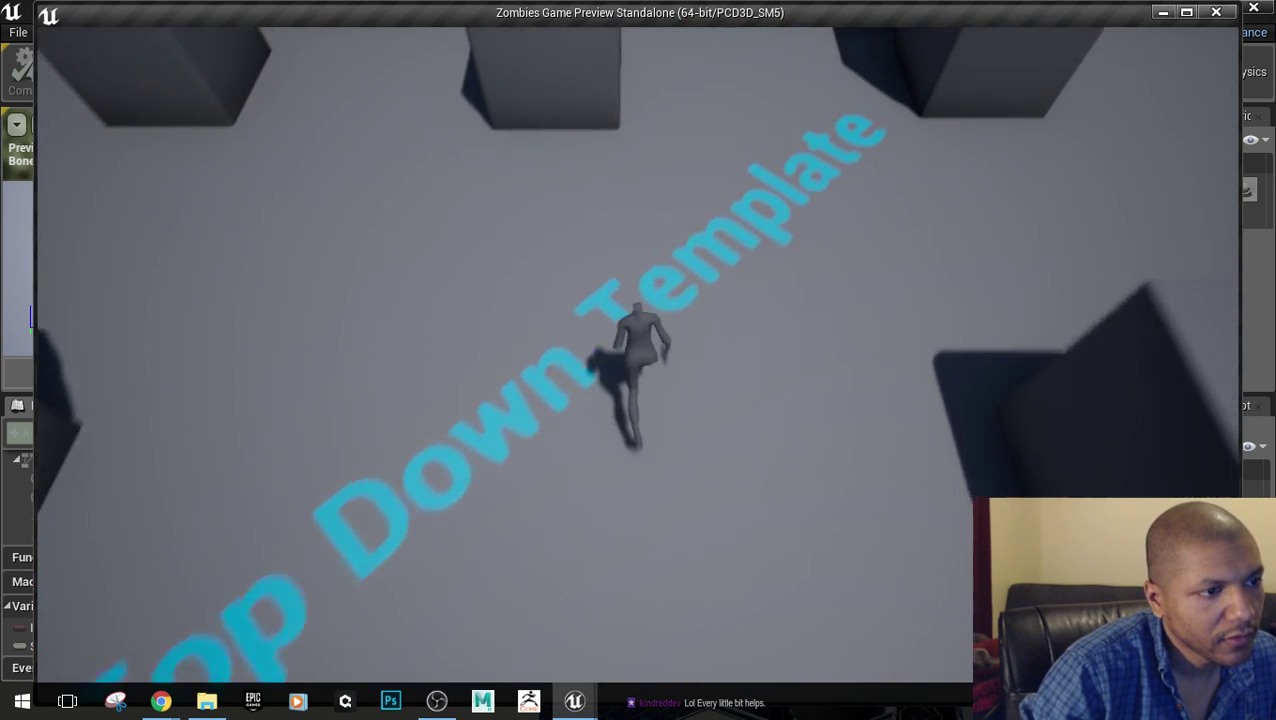
key(a)
key(s)
key(d)
key(w)
key(d)
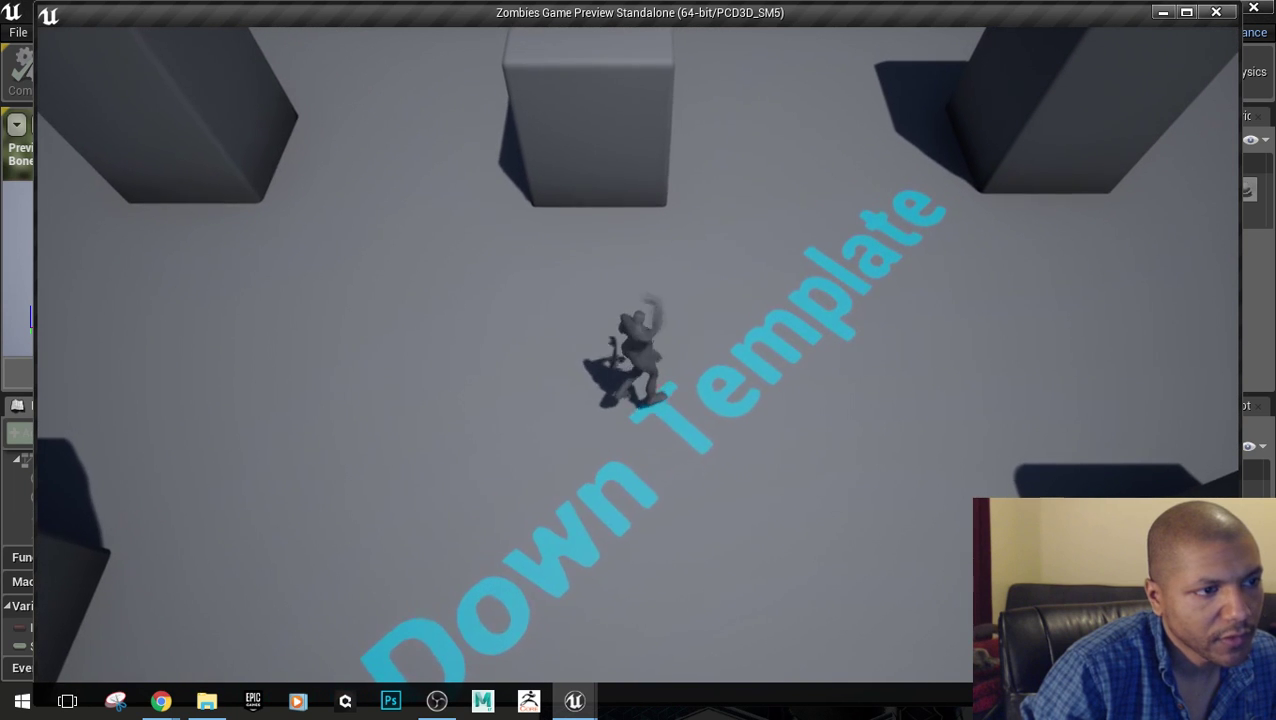
key(d)
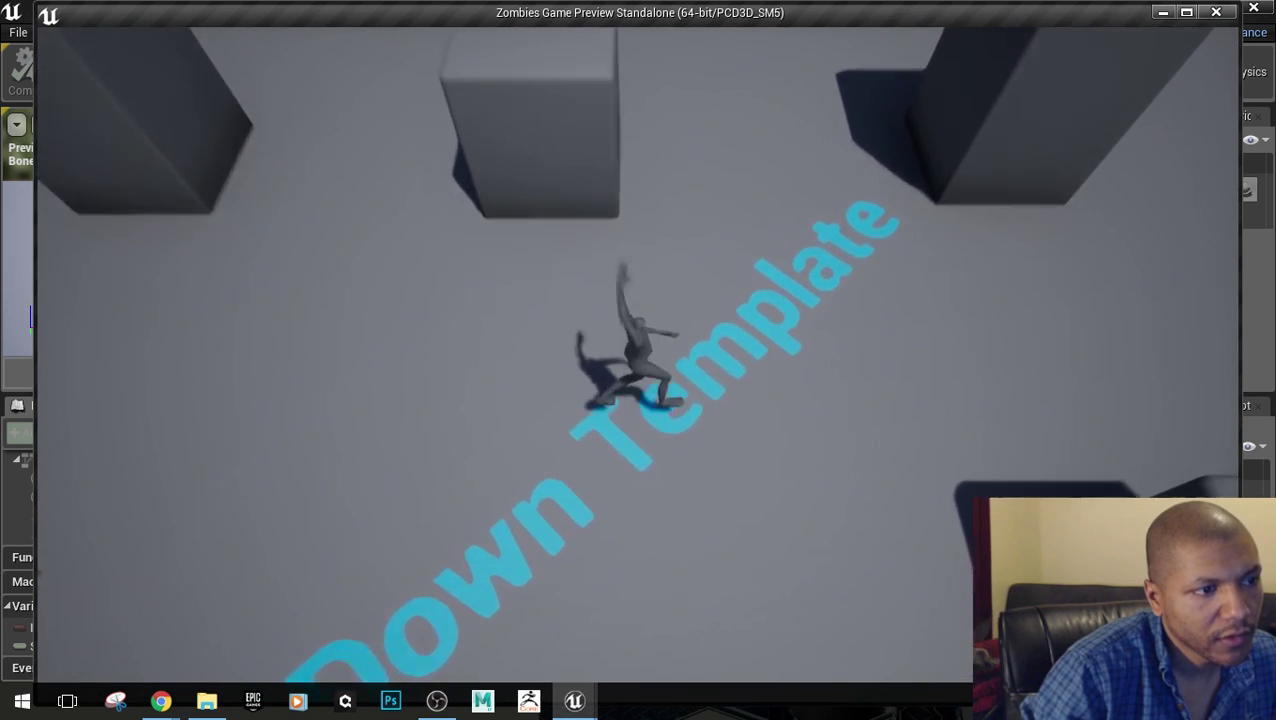
key(d)
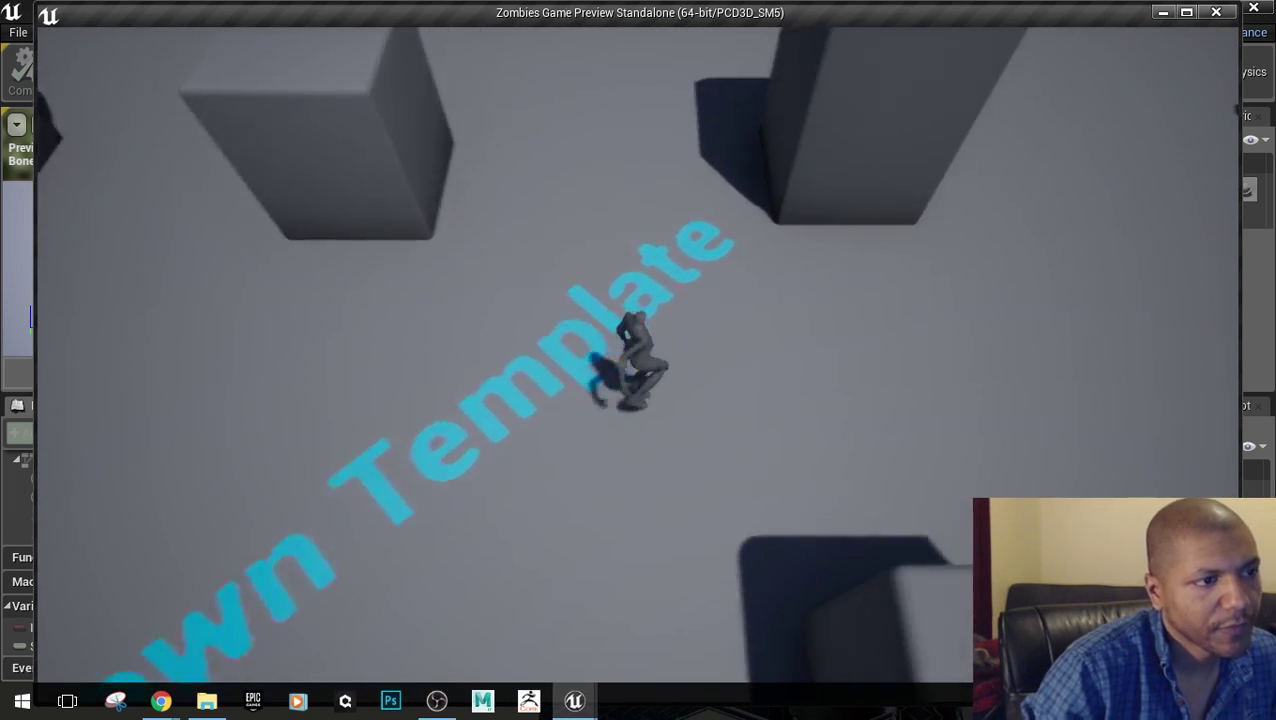
key(Escape)
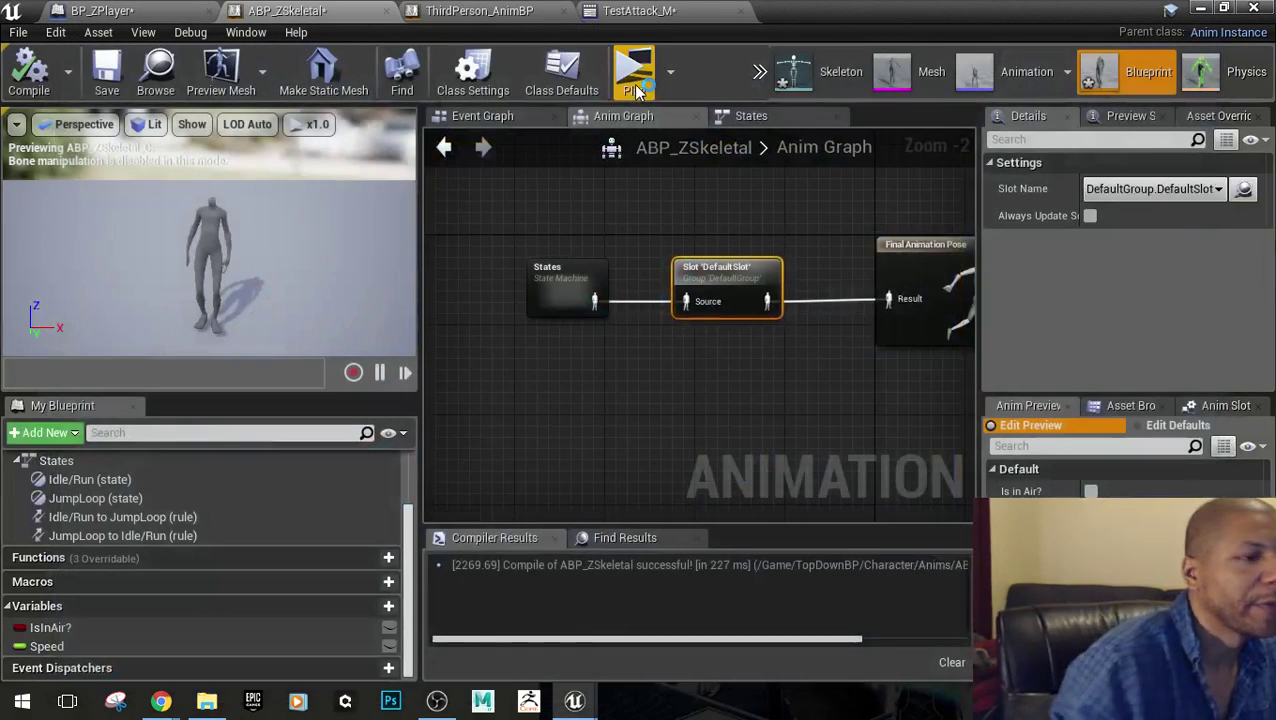
Open the States state machine from the Anim Graph and examine the transitions between Idle/Run and JumpLoop
click(762, 378)
right_drag(826, 316, 720, 332)
double_click(527, 288)
right_drag(825, 395, 771, 377)
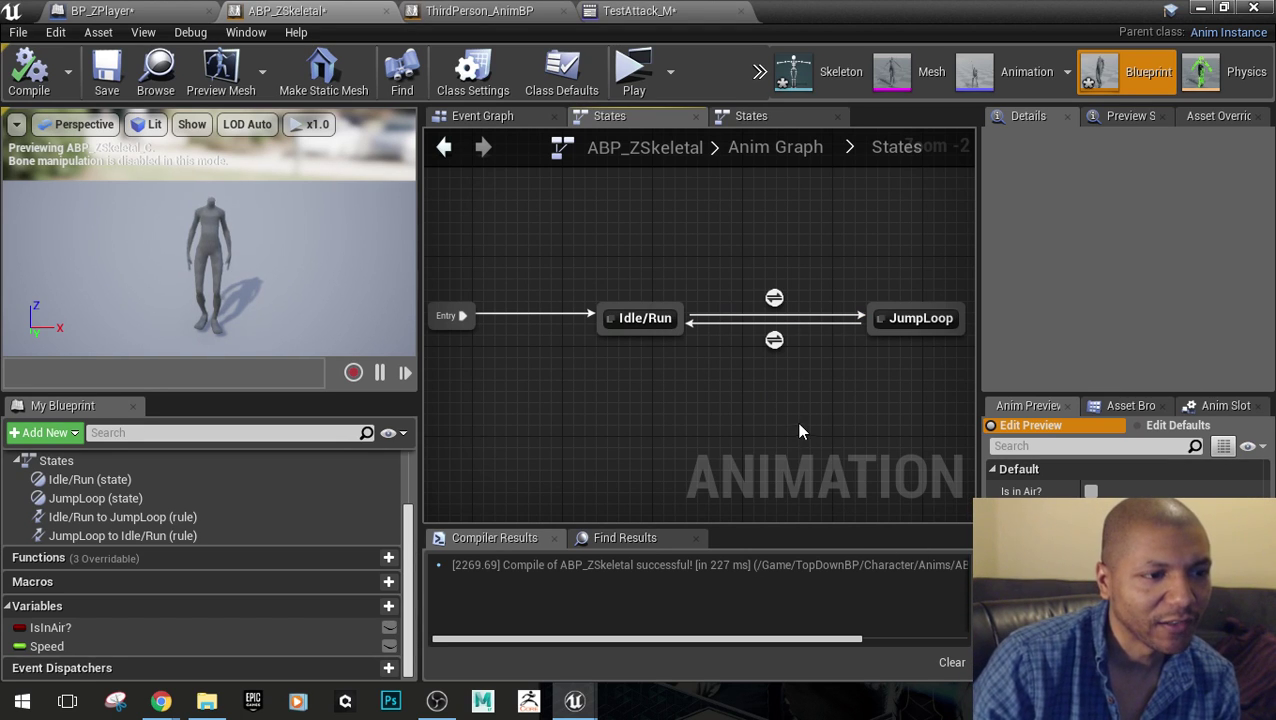
right_drag(769, 384, 740, 344)
scroll(776, 386, down, 2)
scroll(775, 404, up, 2)
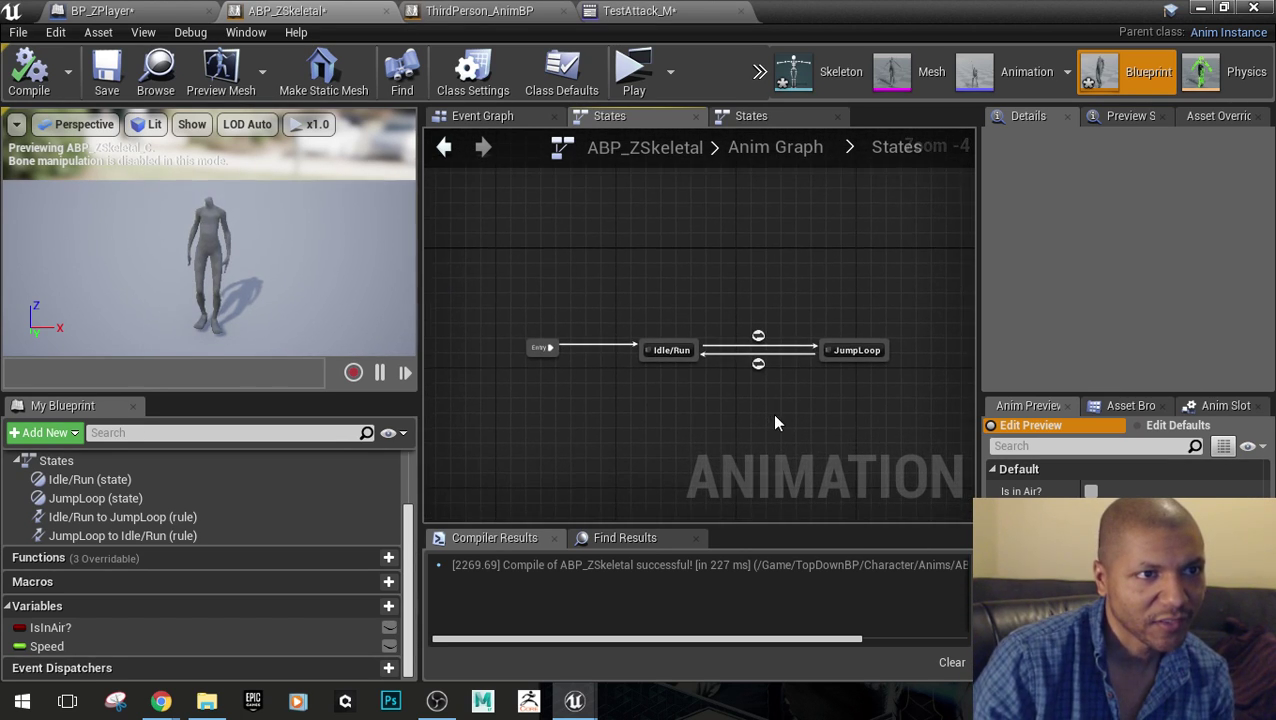
scroll(779, 413, down, 1)
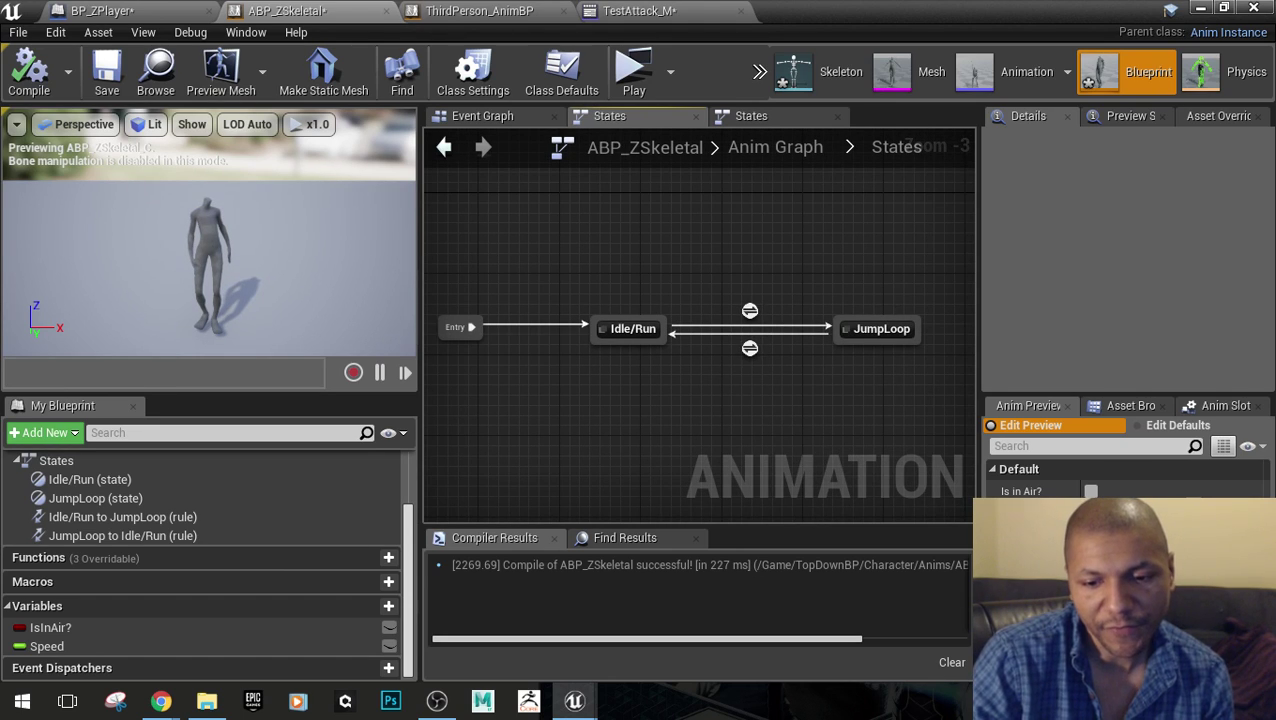
key(alt+Tab)
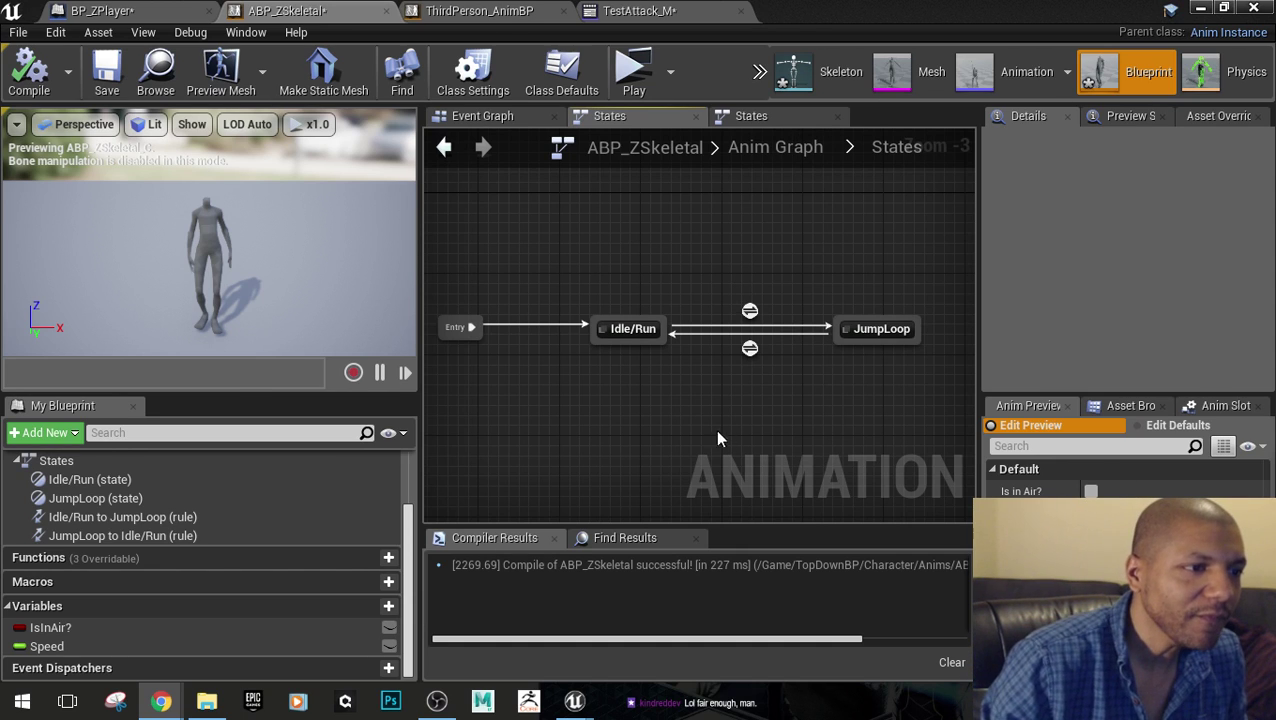
scroll(661, 373, up, 3)
scroll(668, 366, down, 3)
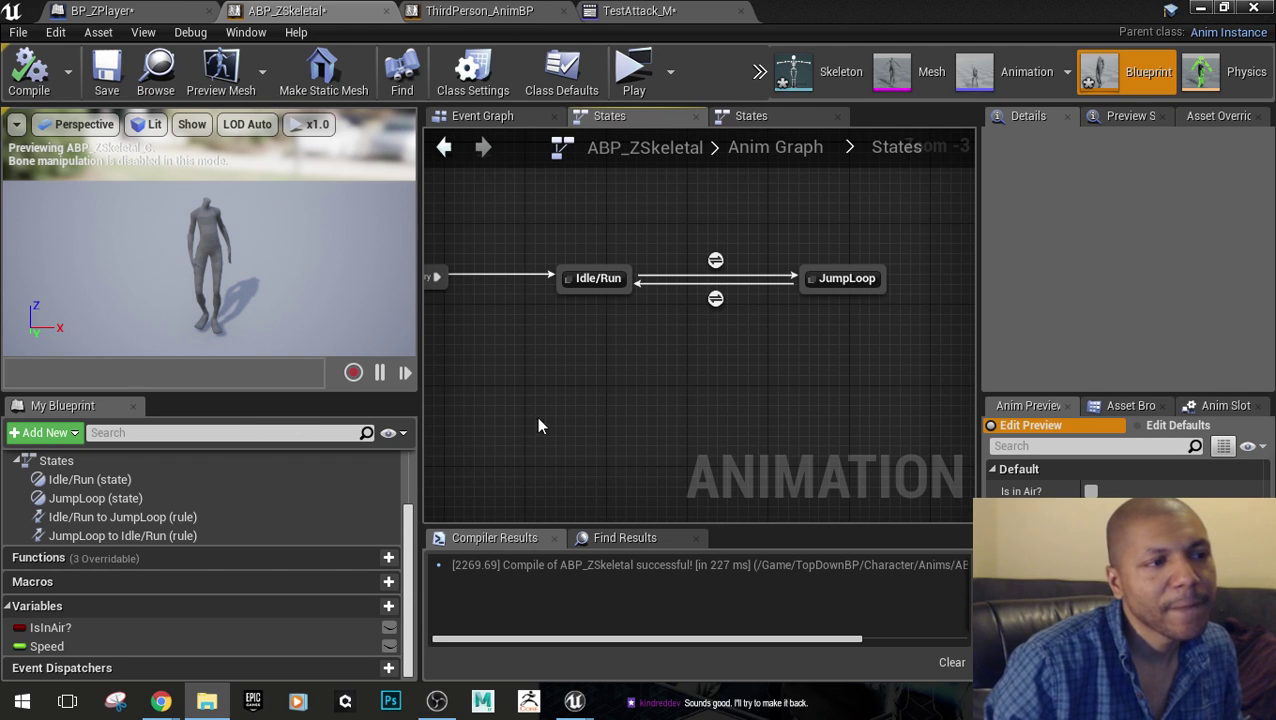
right_drag(692, 316, 654, 327)
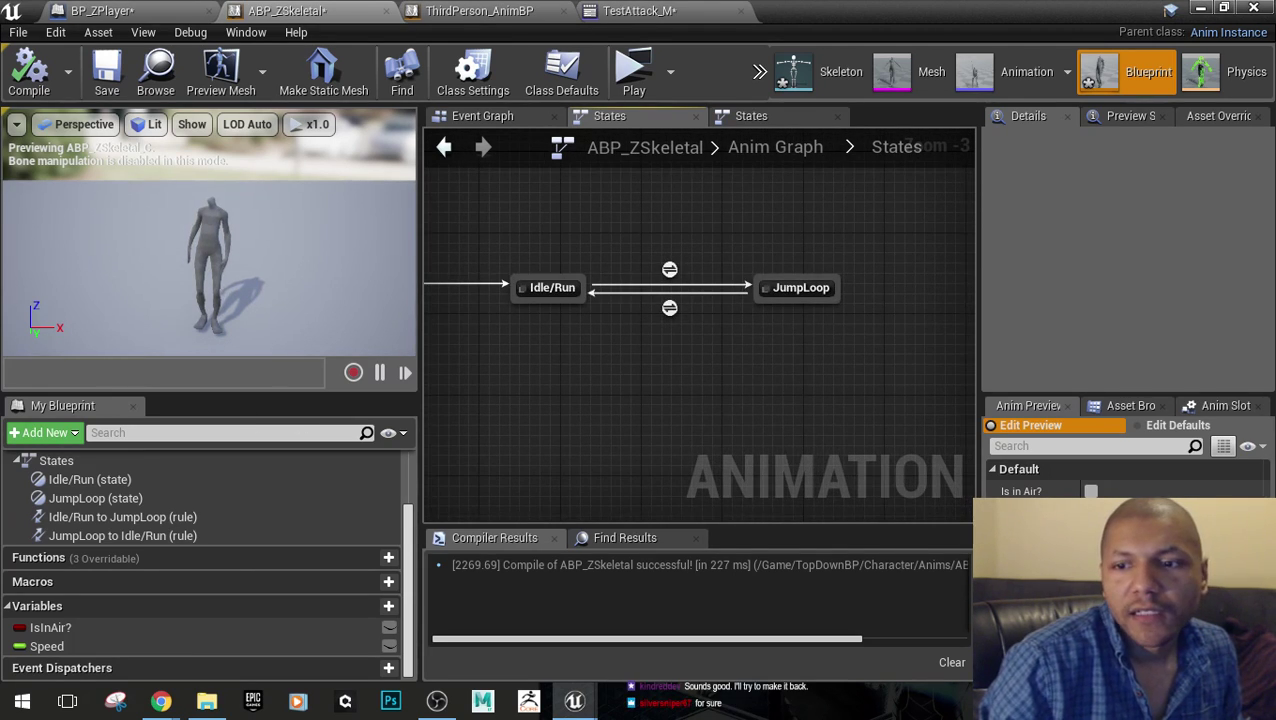
key(alt+Tab)
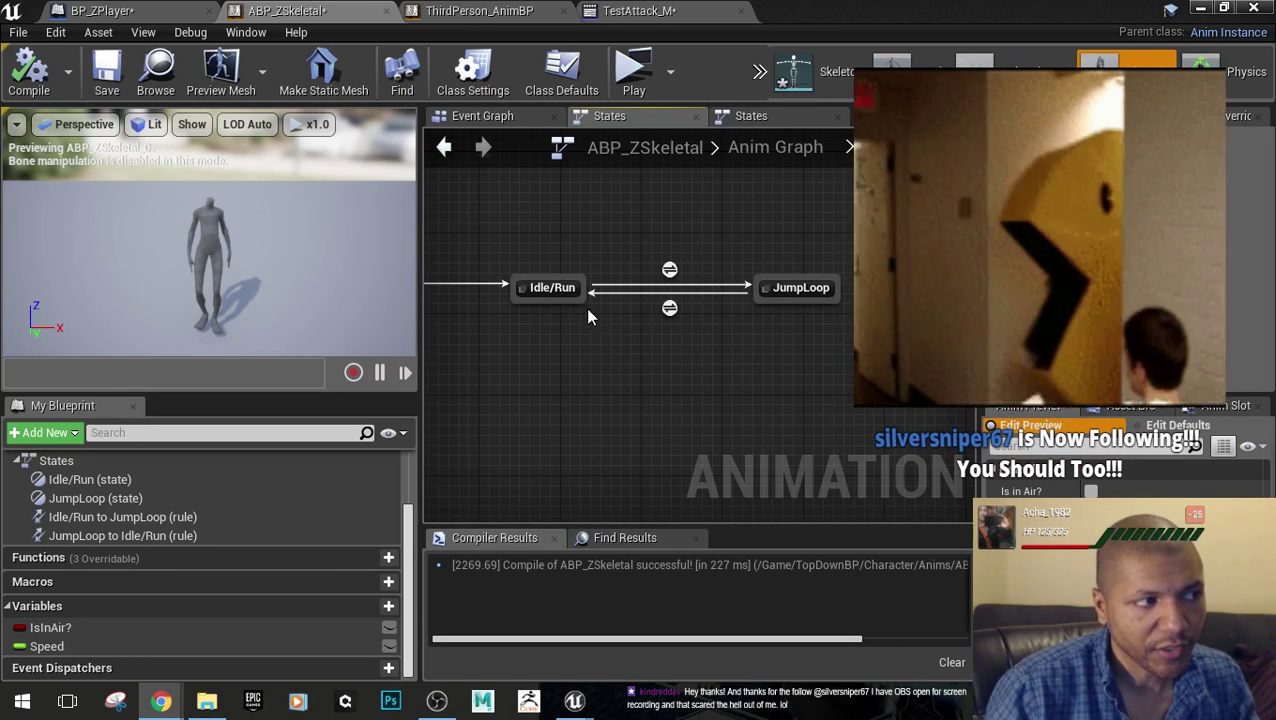
click(575, 292)
click(580, 314)
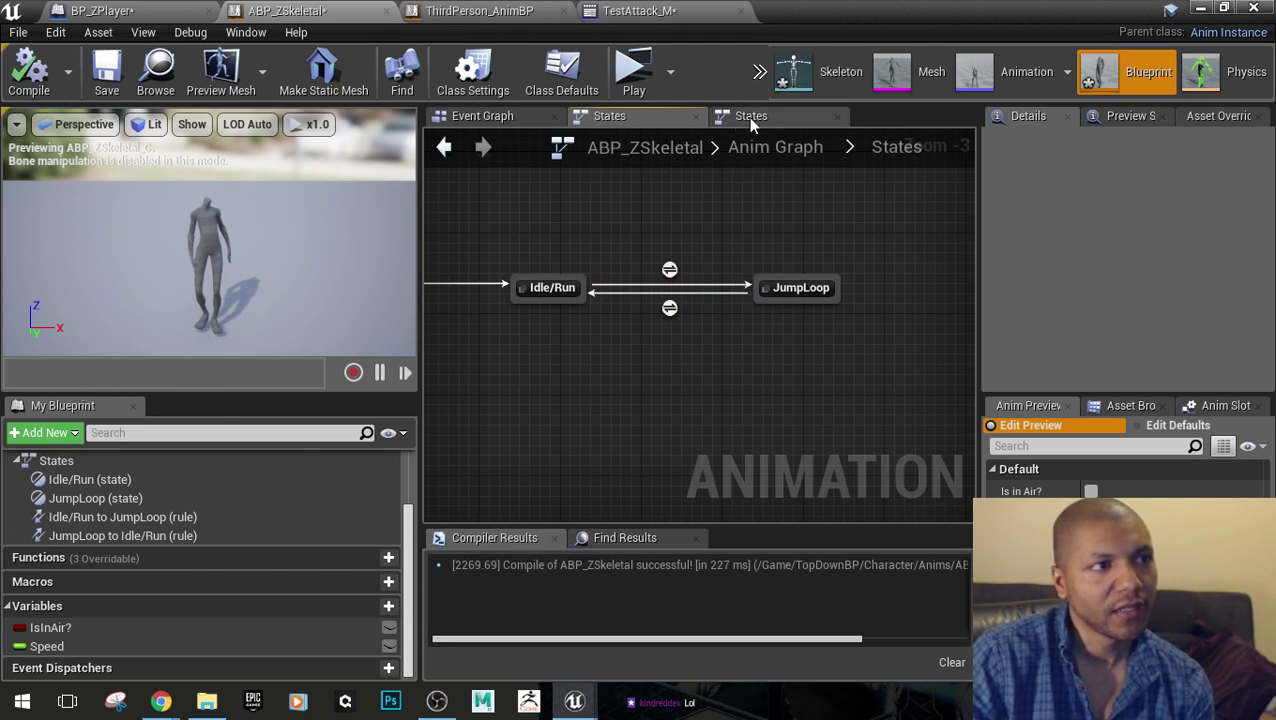
Open ABP_ZSkeletal's Event Graph and examine the Update Animation event with its Try Get Pawn Owner and IsValid nodes
click(510, 117)
right_drag(578, 322, 845, 394)
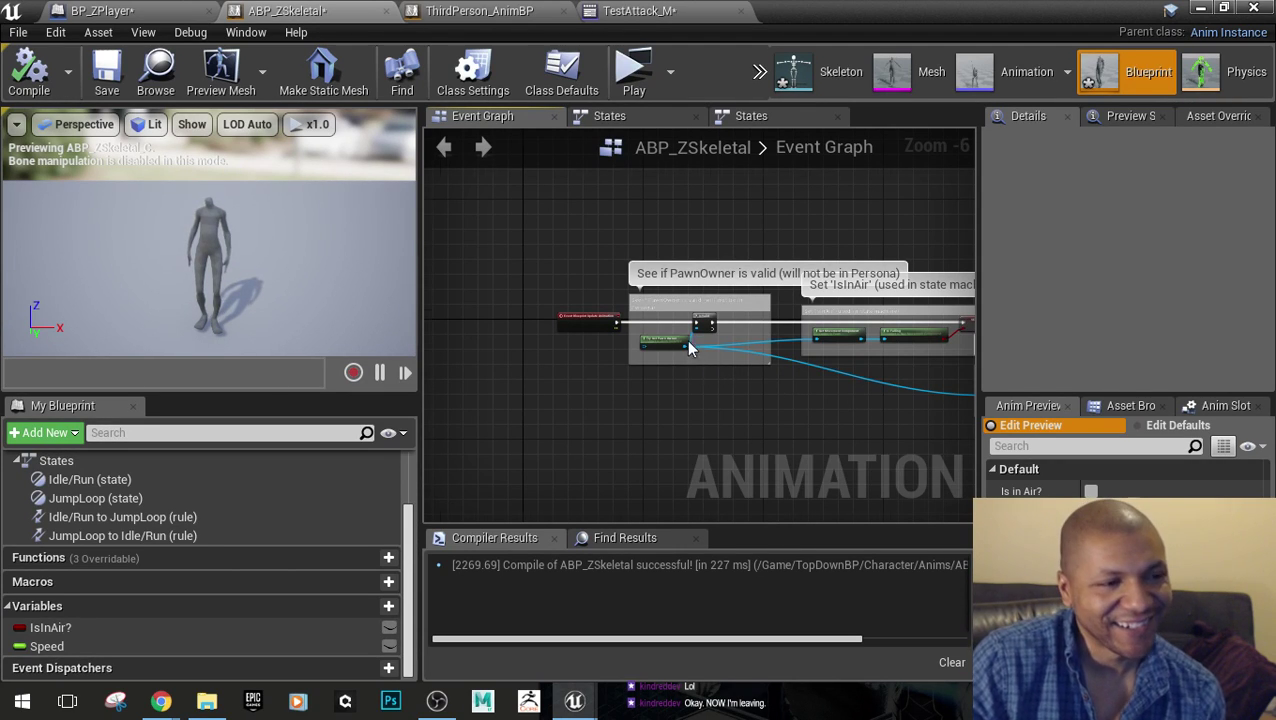
scroll(686, 339, up, 6)
right_drag(576, 279, 734, 292)
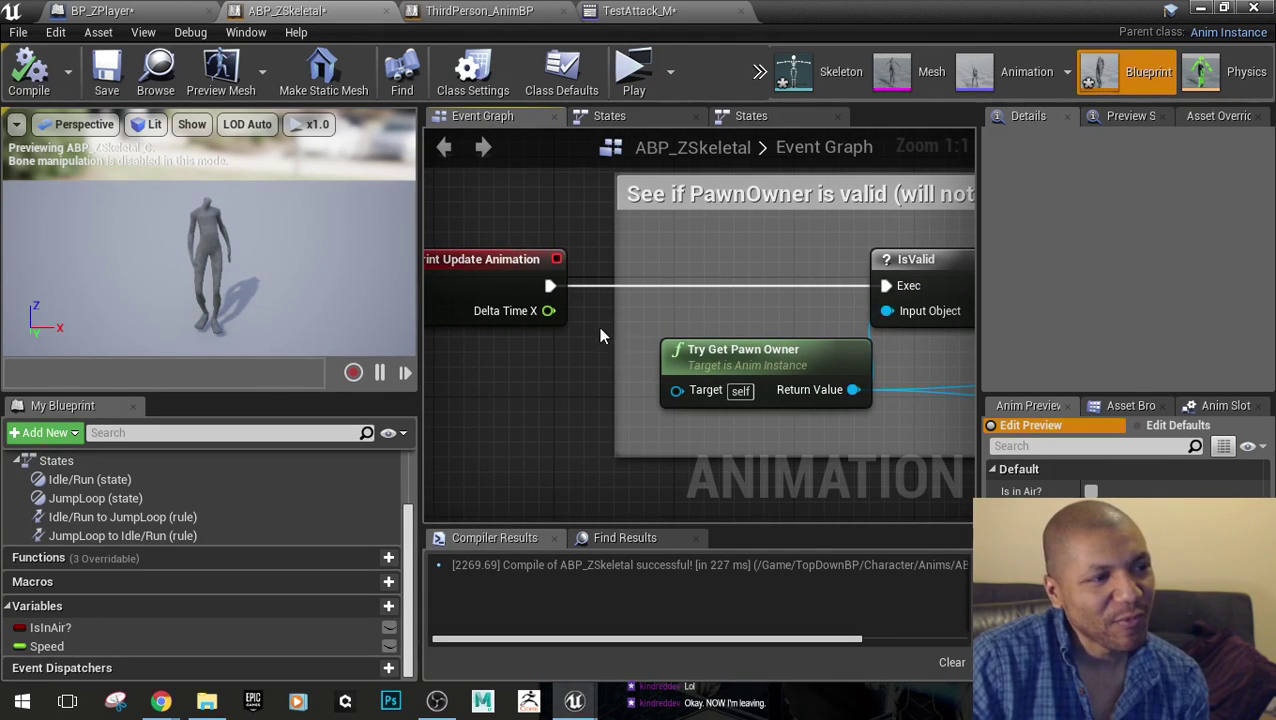
Examine ABP_ZSkeletal's Event Graph from the pawn owner validity check through the sections setting IsInAir and Speed
right_drag(600, 330, 741, 356)
scroll(898, 416, down, 2)
right_drag(898, 416, 701, 363)
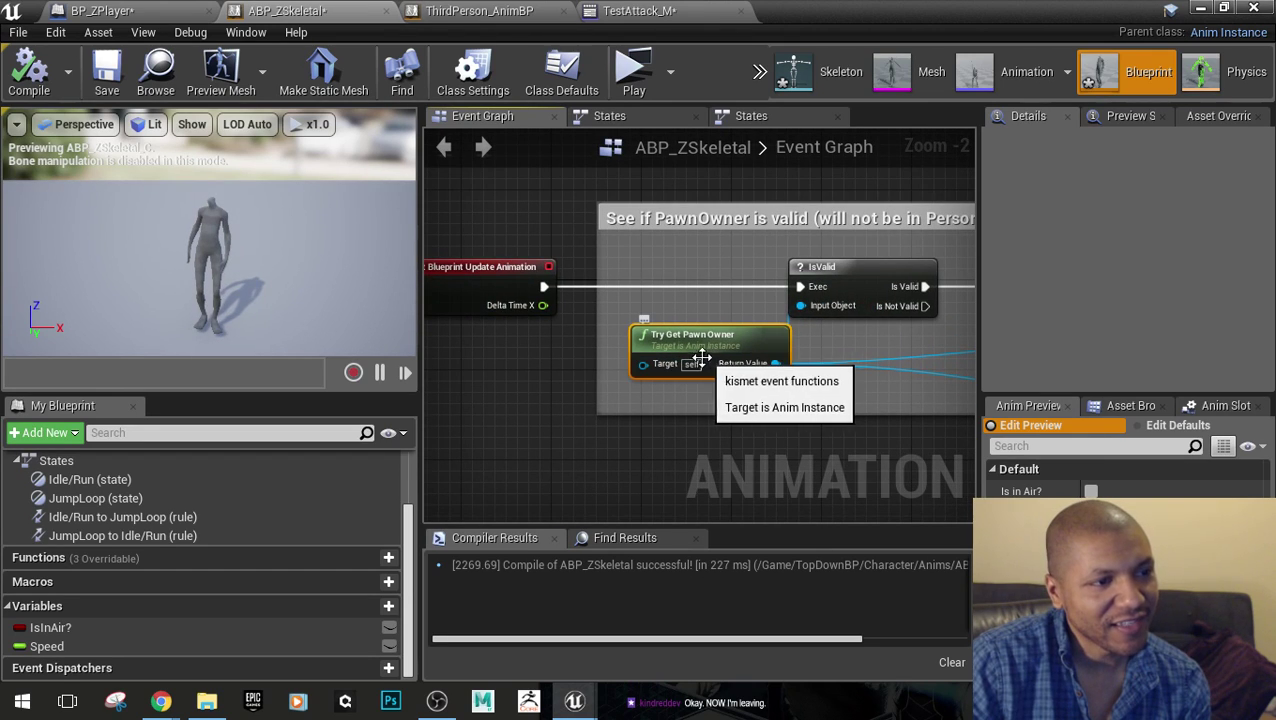
click(700, 362)
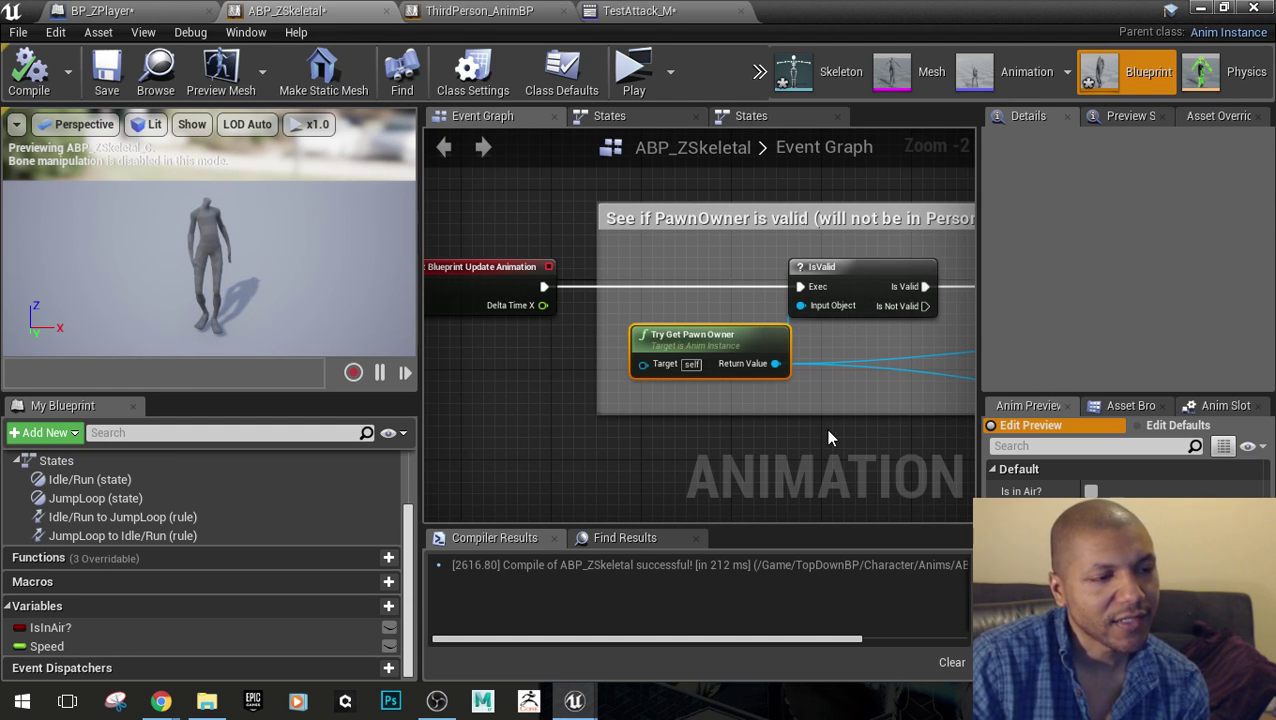
scroll(692, 384, down, 2)
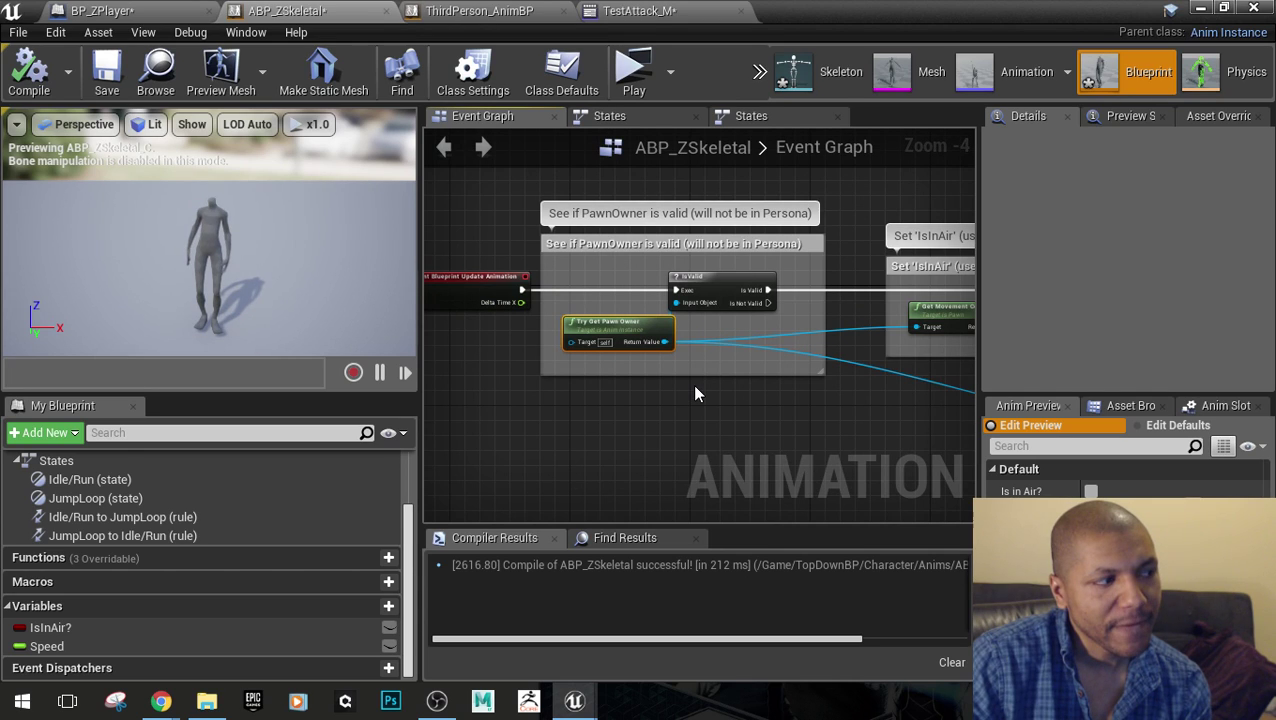
scroll(676, 336, down, 4)
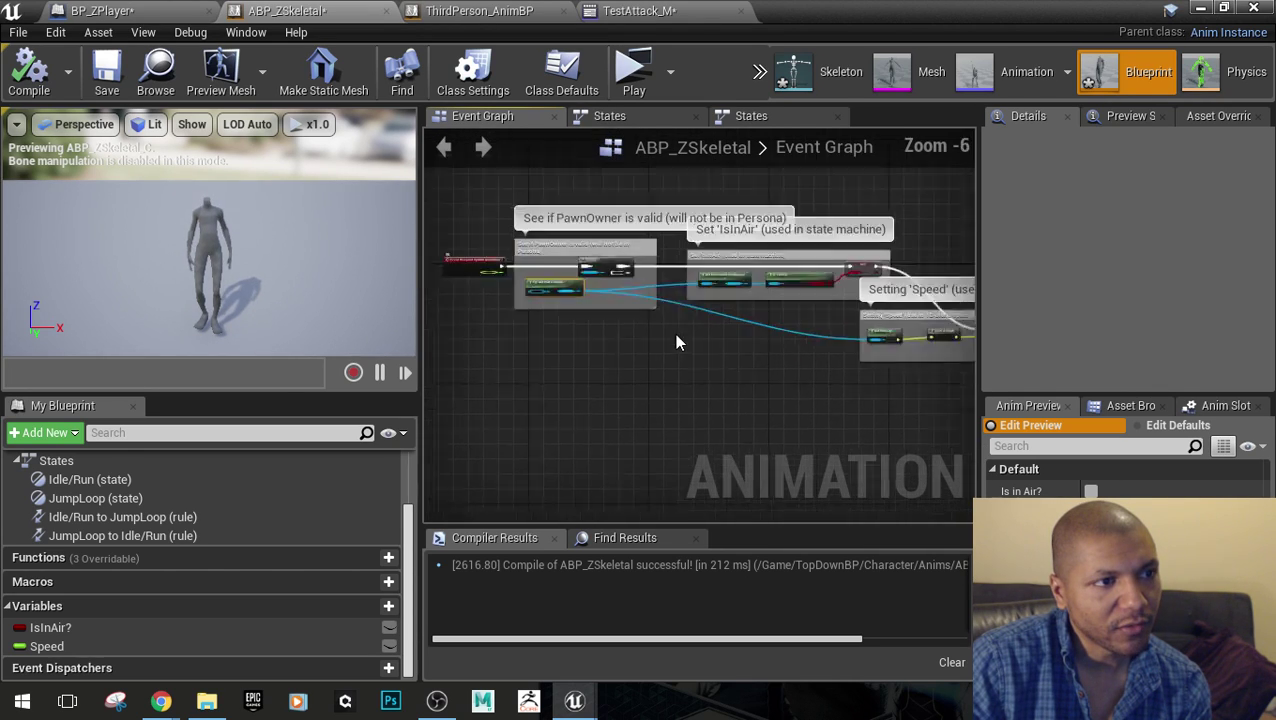
scroll(570, 288, up, 3)
right_drag(570, 288, 684, 364)
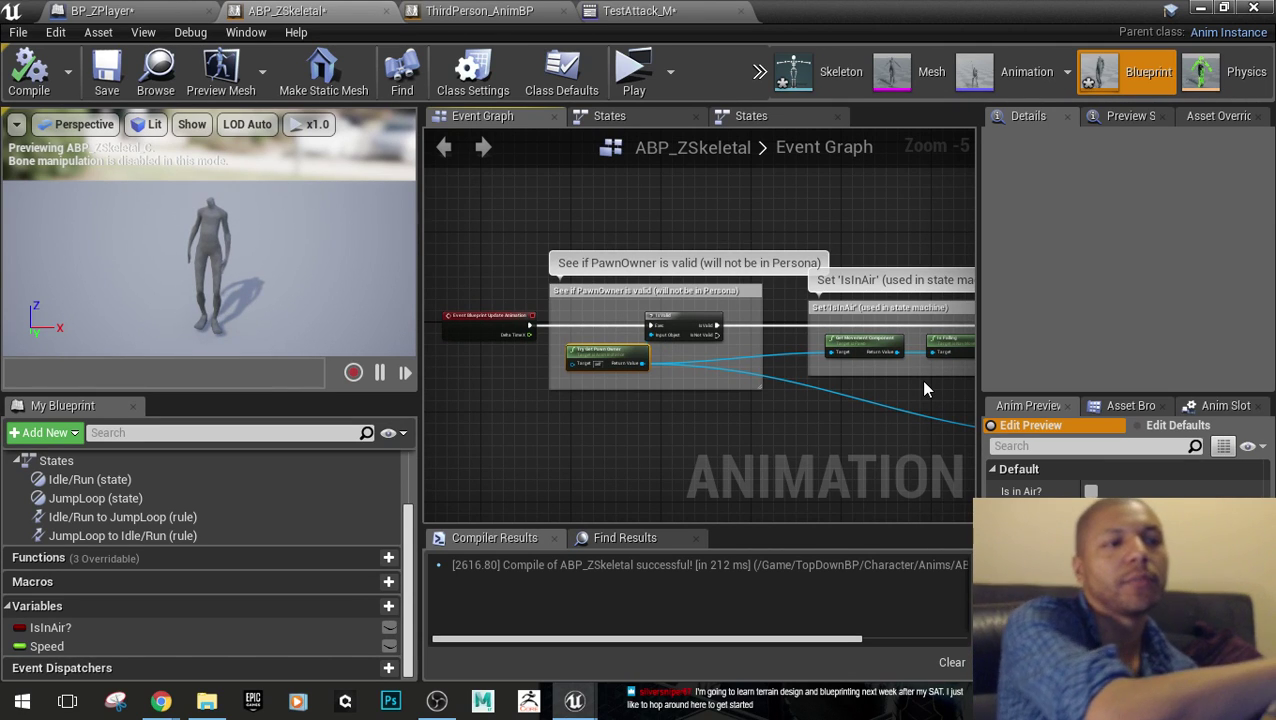
Review the TestAttack_M montage and the Play Anim Montage node wired to the Light Attack inputs in BP_ZPlayer's Event Graph
click(479, 10)
click(639, 10)
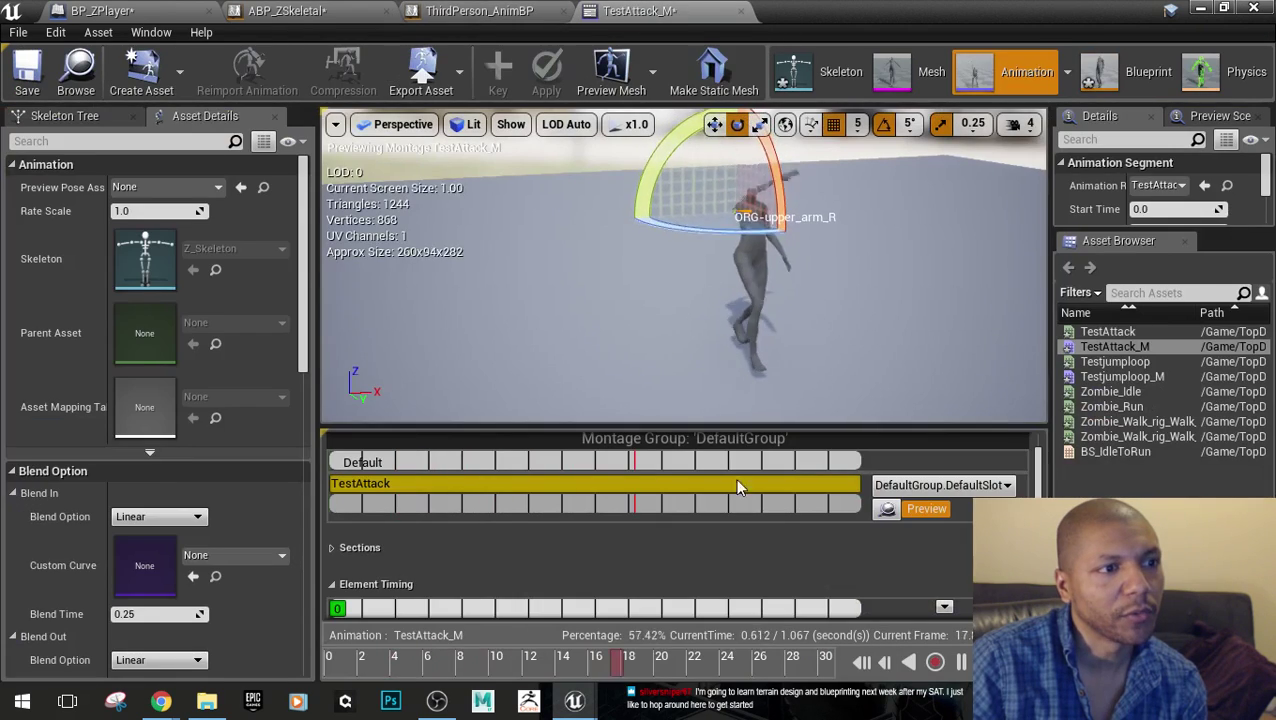
click(101, 10)
scroll(616, 356, down, 4)
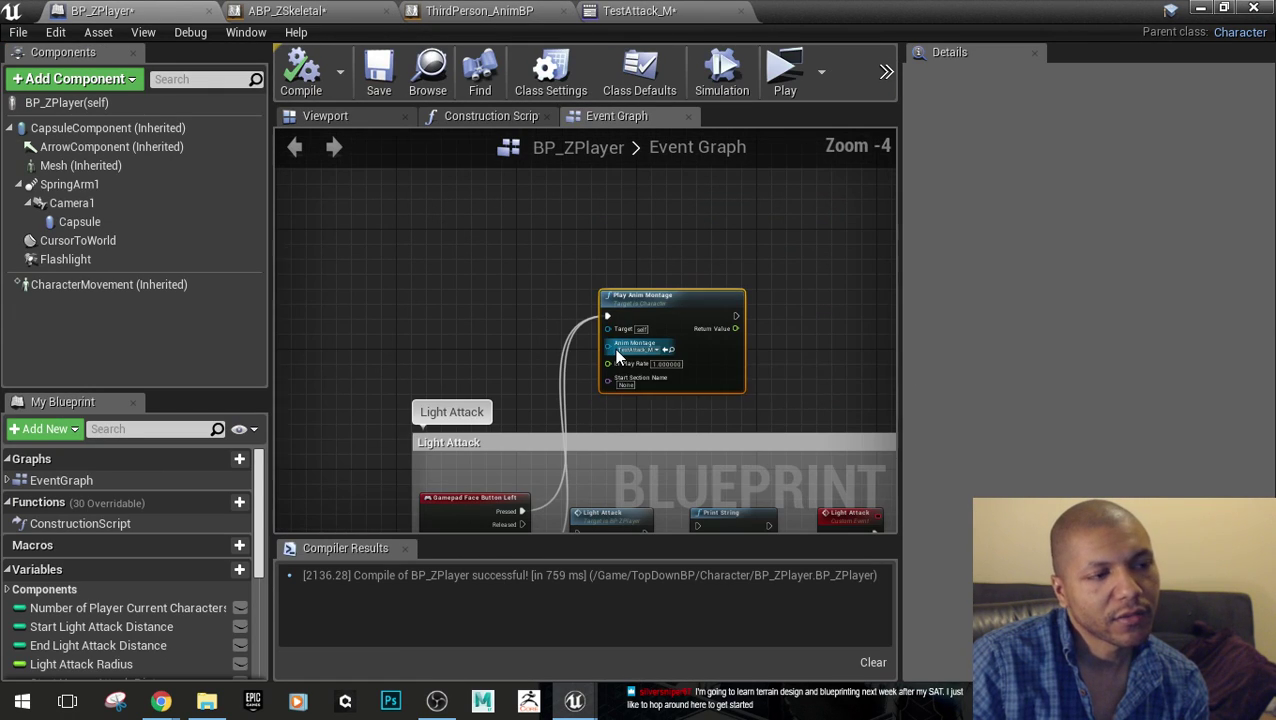
right_drag(761, 366, 725, 290)
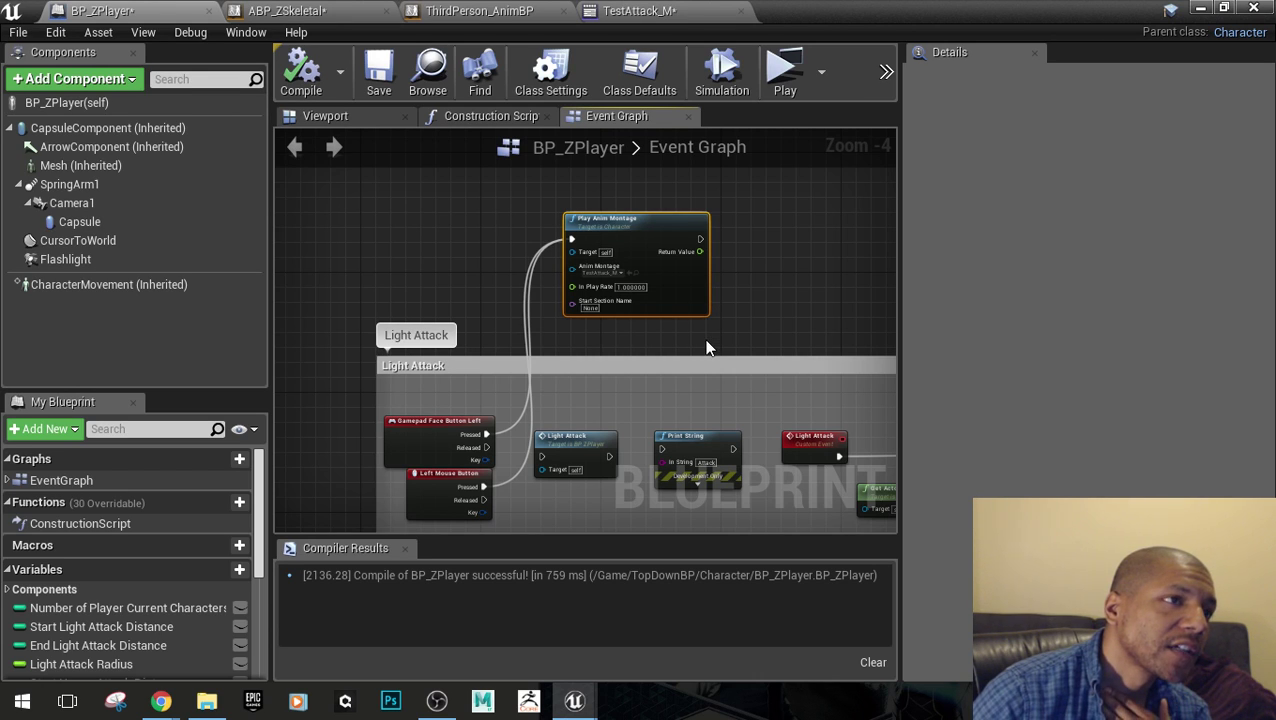
Bring up ThirdPerson_AnimBP's Event Graph and enlarge the level viewport above the Content Browser in the main editor
click(462, 12)
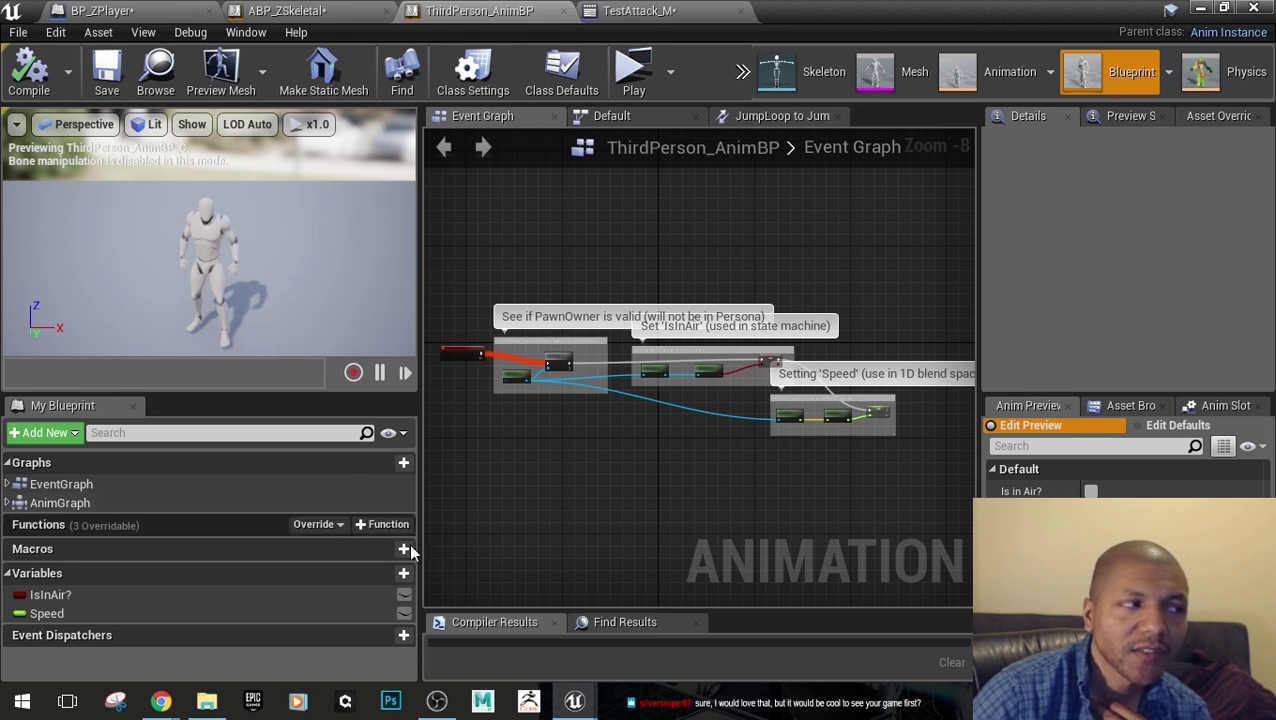
drag(901, 9, 749, 442)
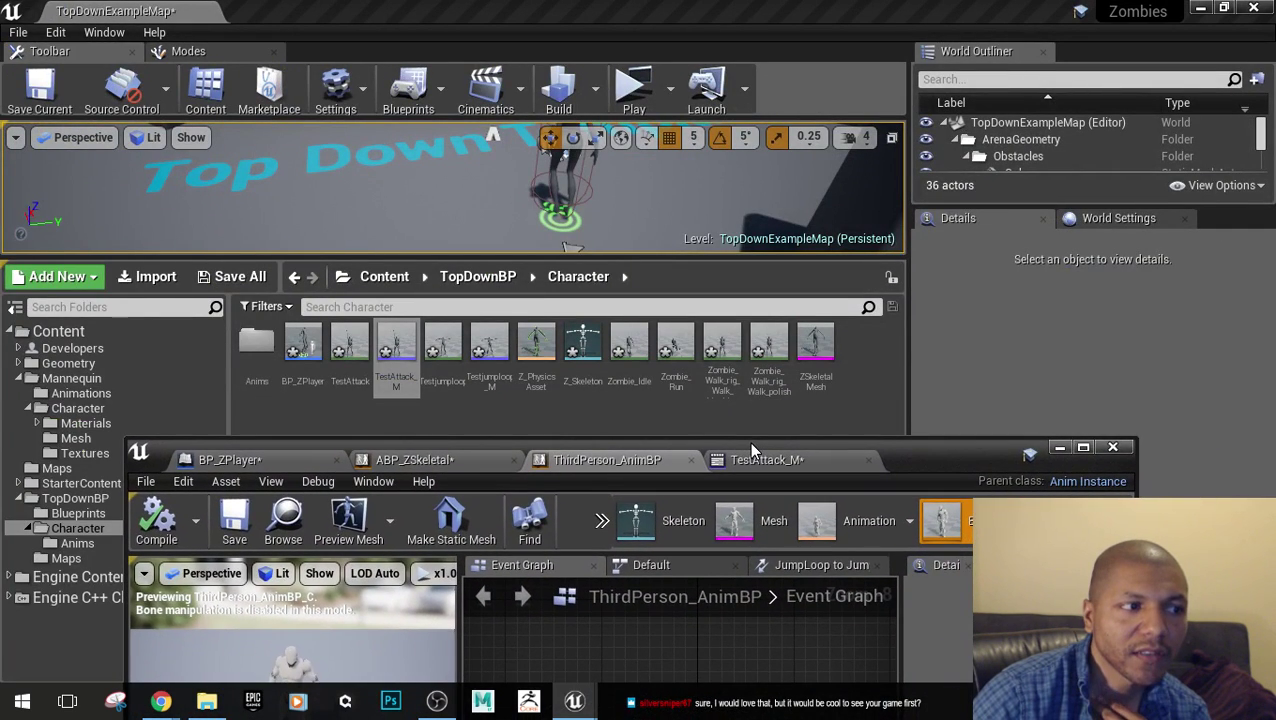
drag(577, 258, 598, 519)
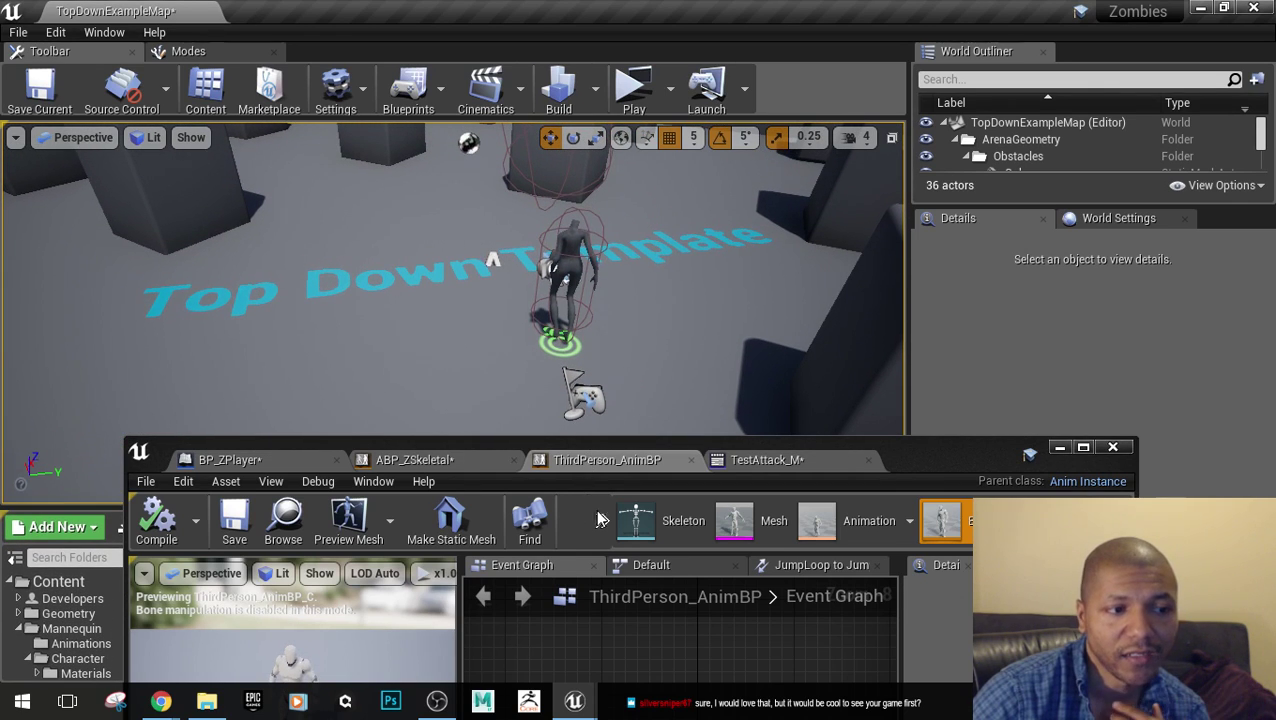
double_click(958, 461)
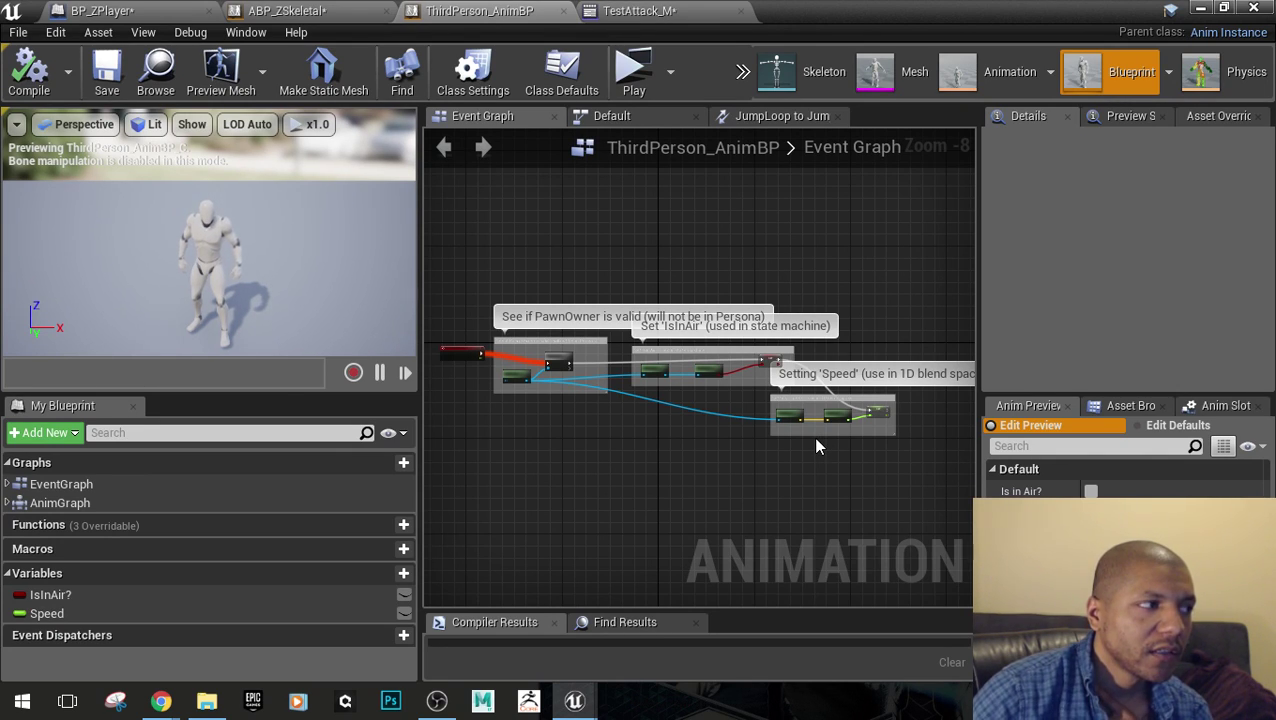
Run TopDownExampleMap in a standalone game preview, move the character around to check its animations, and end the preview
click(1199, 9)
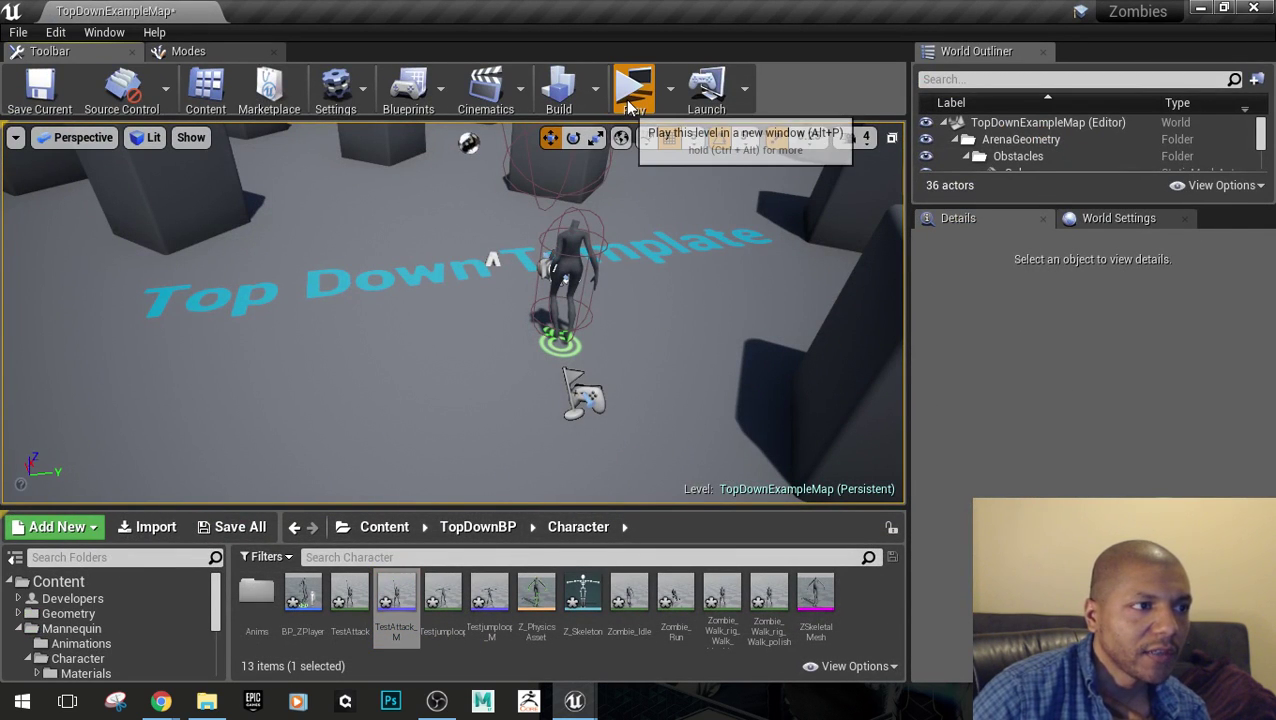
click(632, 100)
key(a)
key(w)
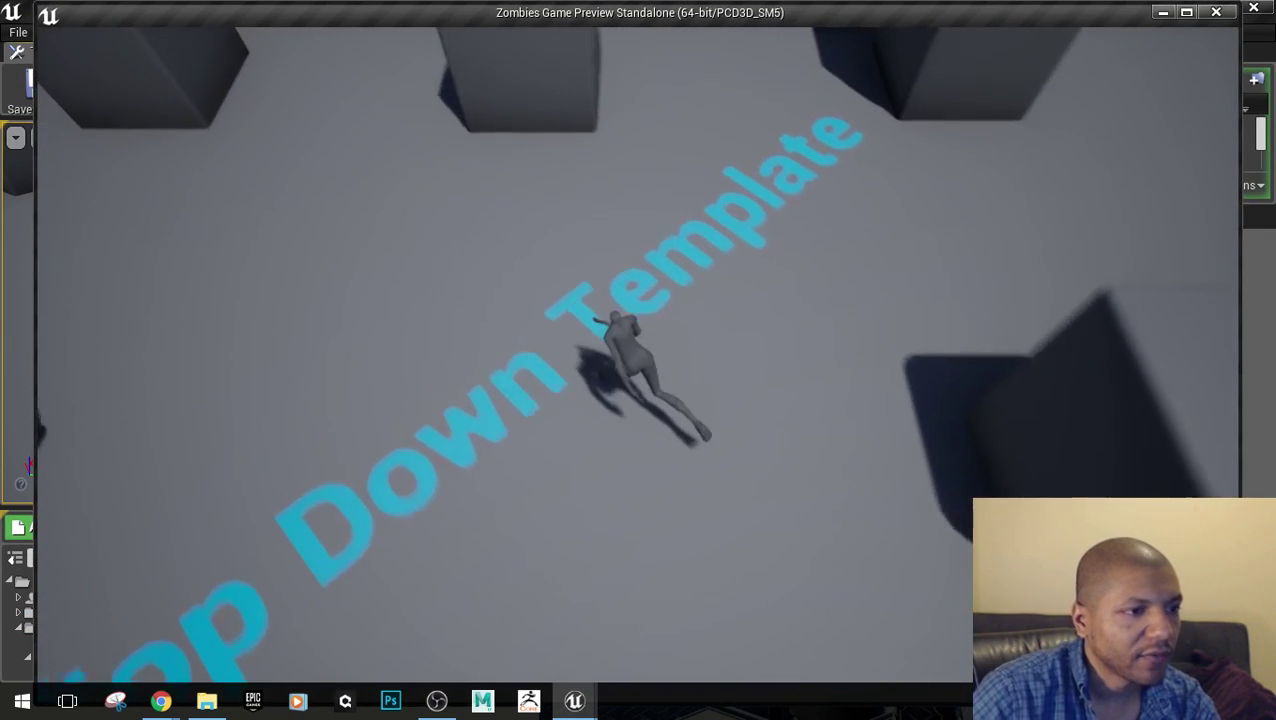
key(d)
key(w)
key(Escape)
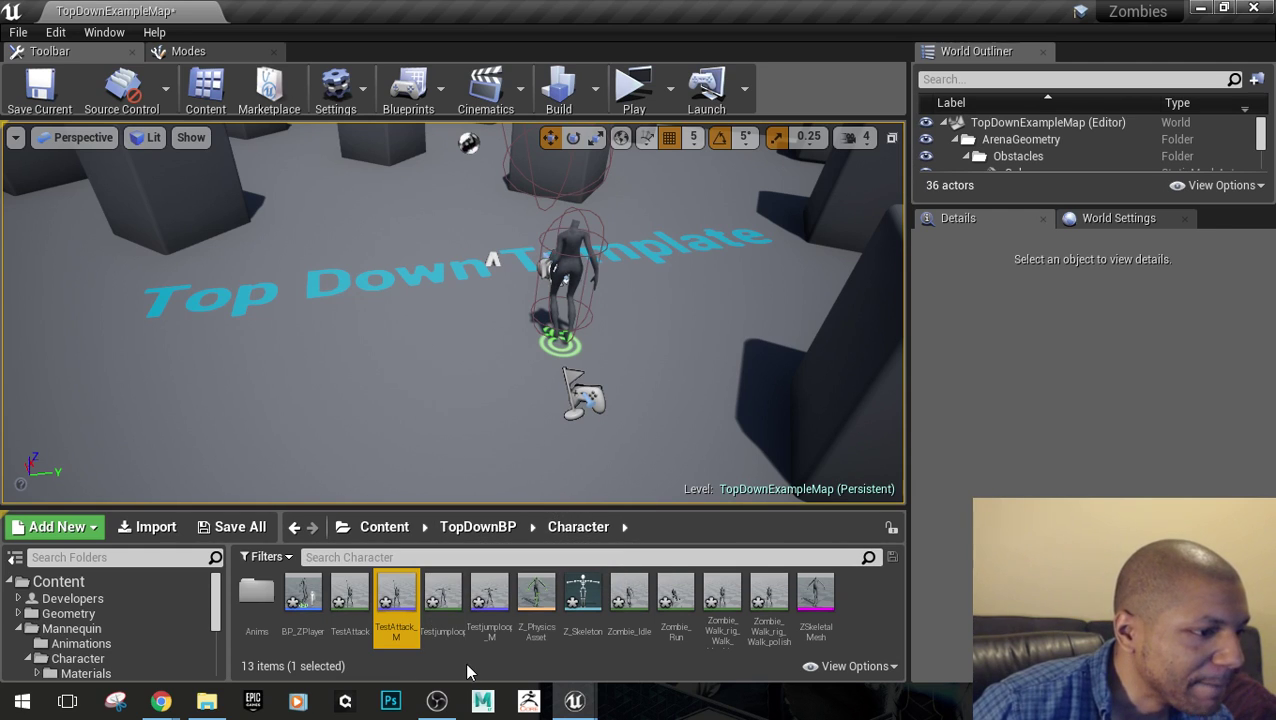
Open the ZombiesMap level from the Maps folder without saving the modified content
click(438, 265)
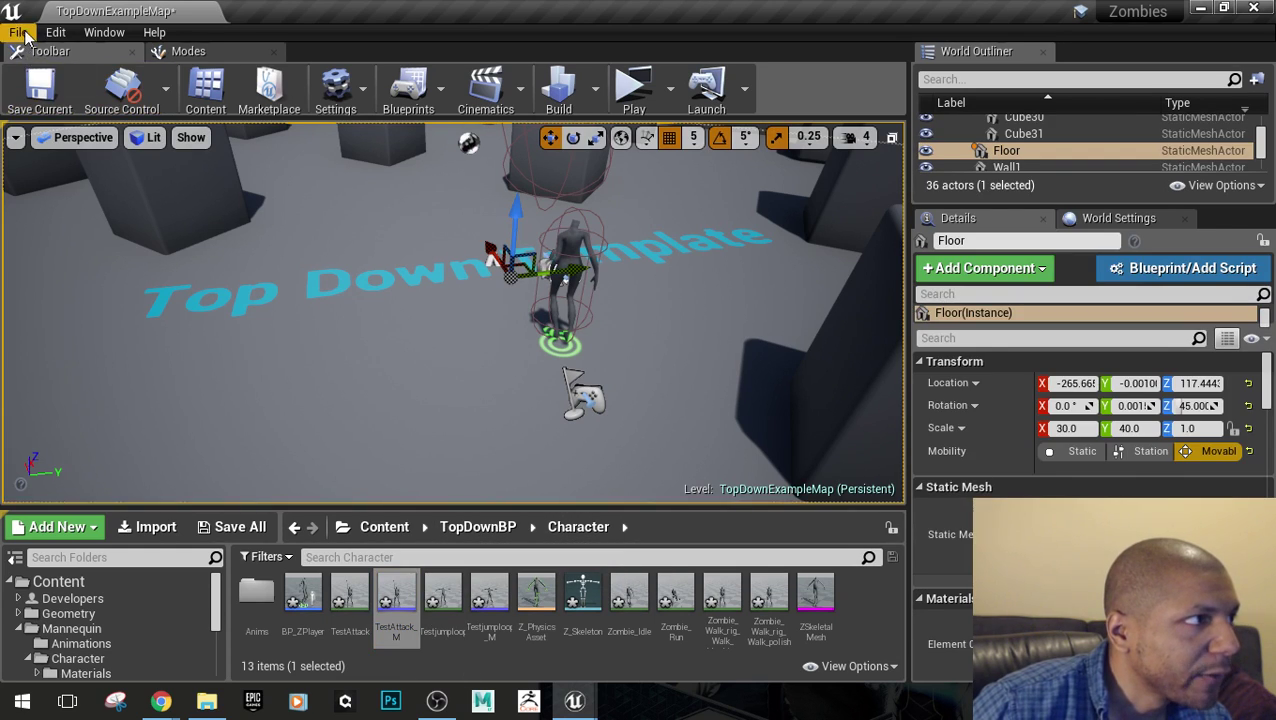
click(22, 34)
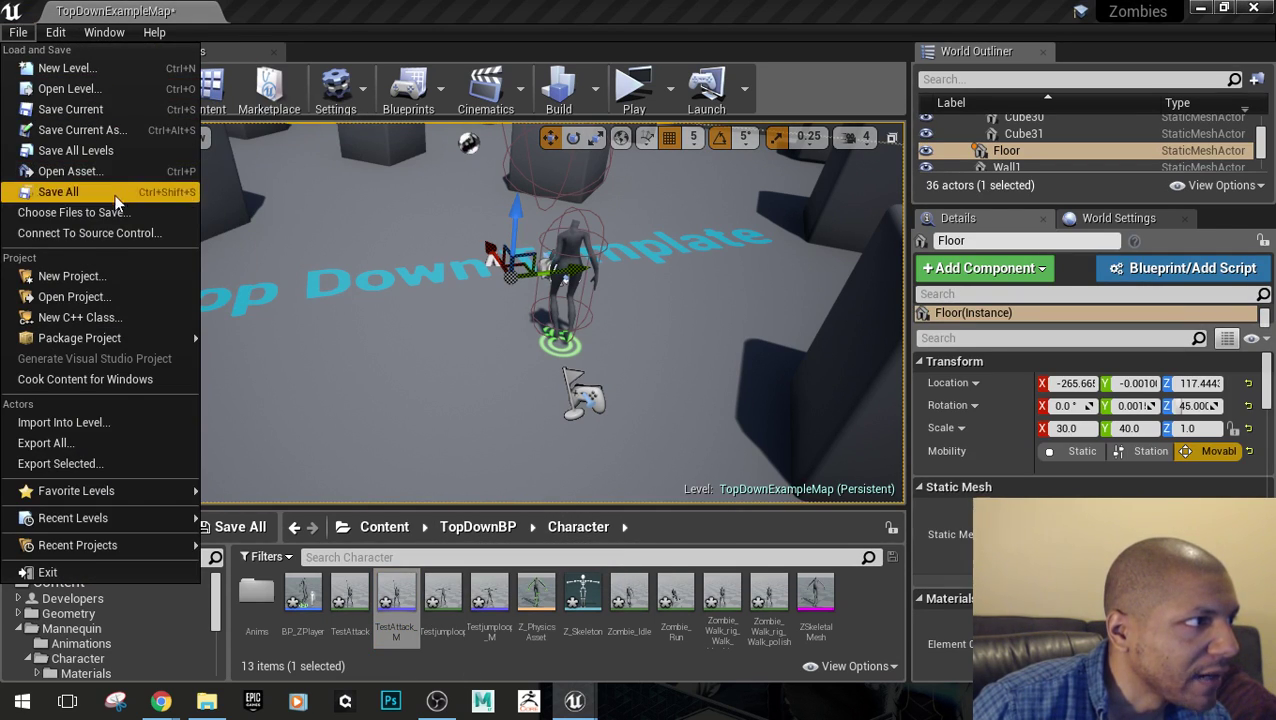
click(78, 89)
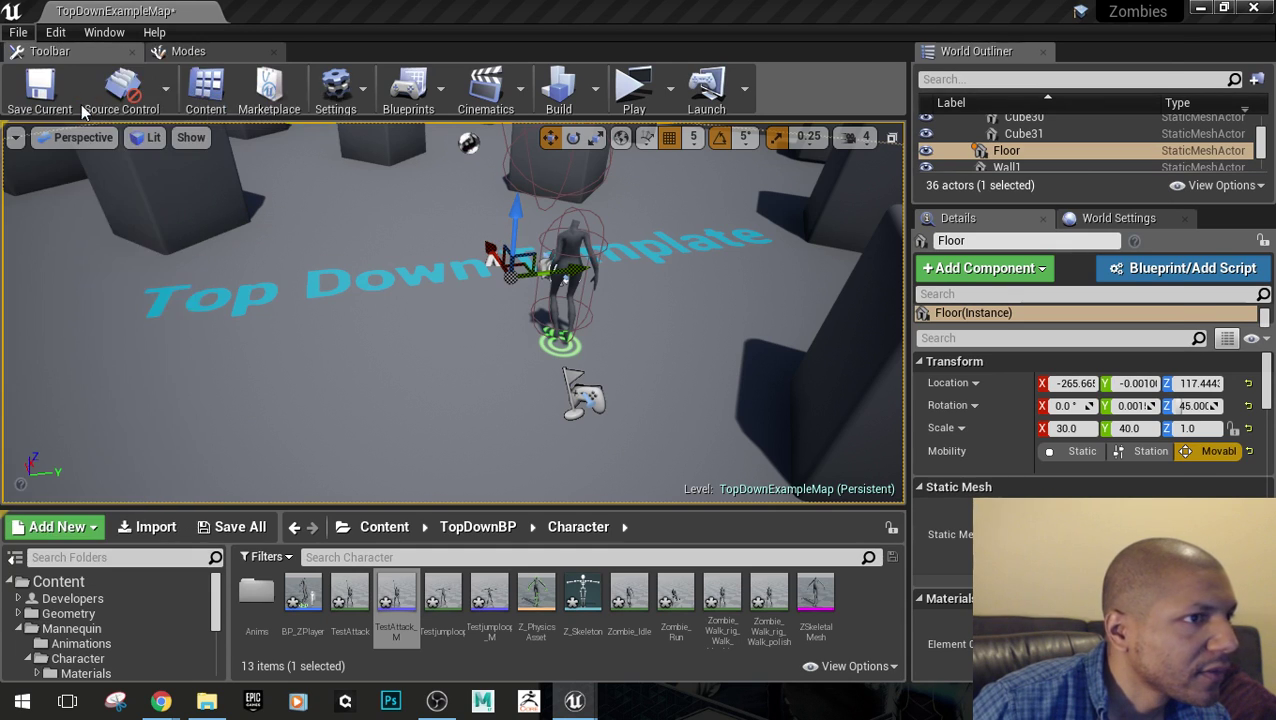
double_click(388, 96)
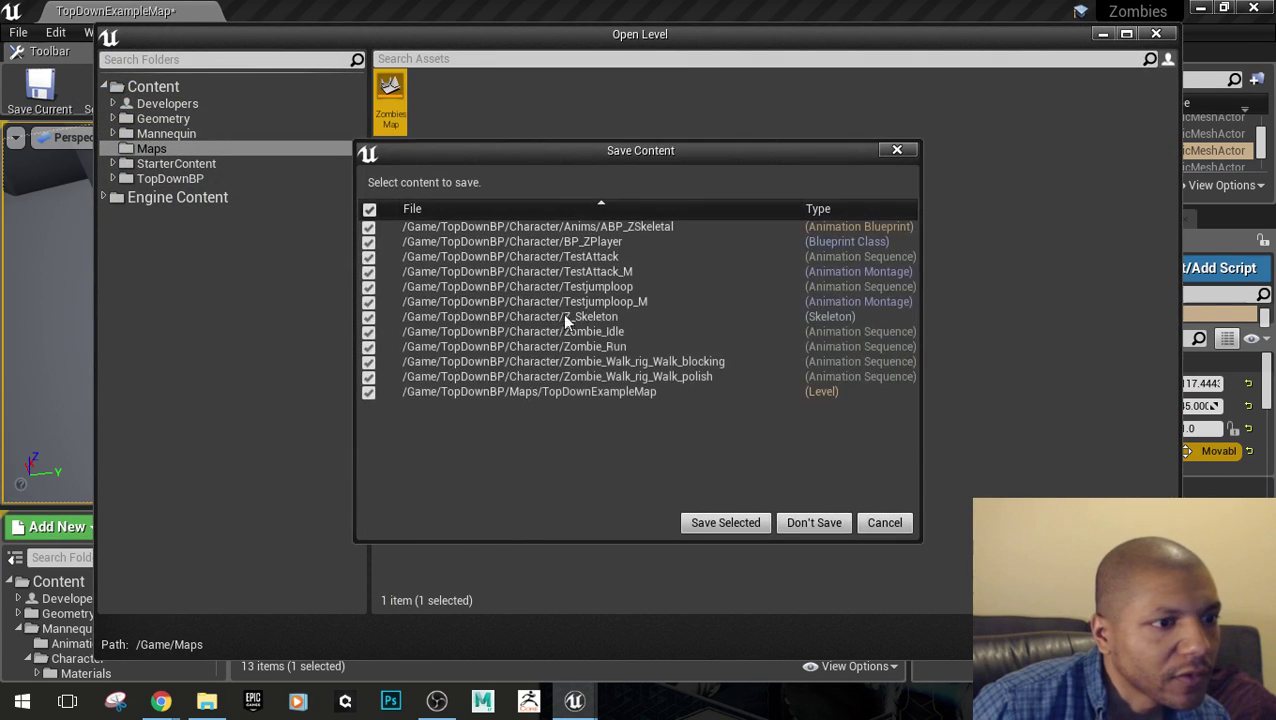
click(812, 524)
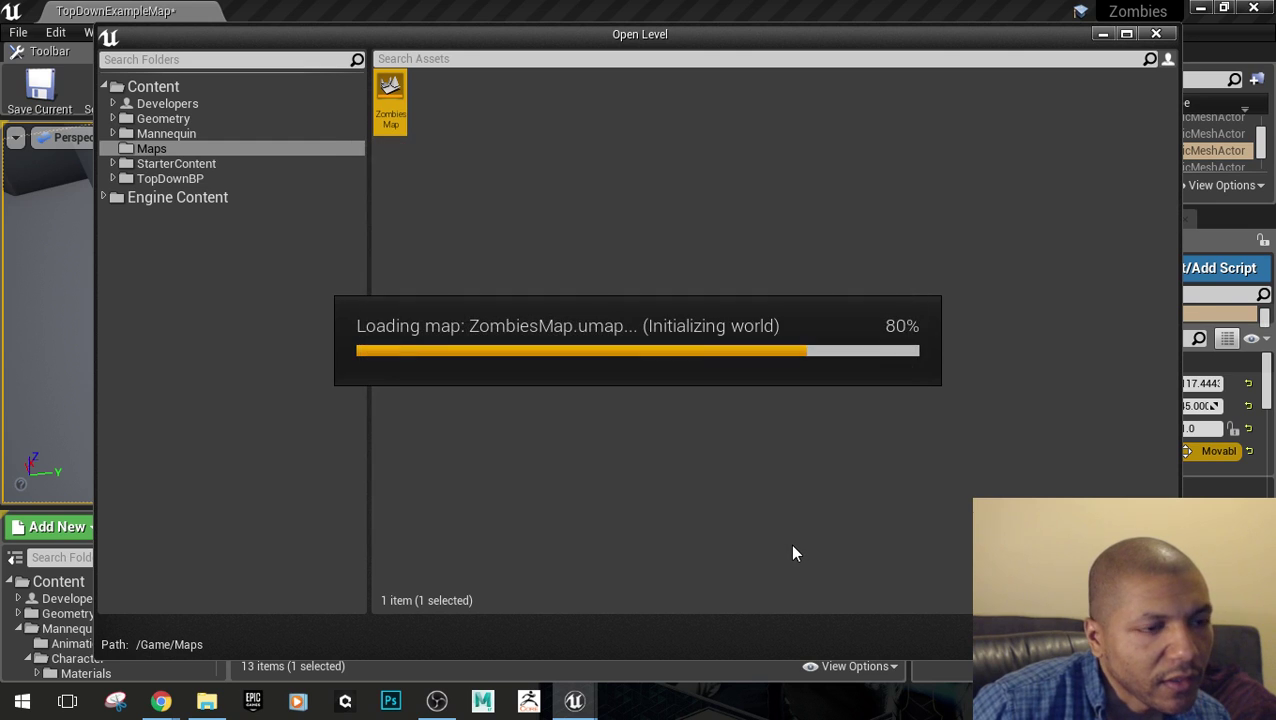
Survey the ZombiesMap level from above, start a standalone game preview, and switch on the character's flashlight
key(s)
right_drag(452, 312, 525, 200)
right_drag(175, 365, 250, 345)
key(s)
right_drag(760, 213, 585, 225)
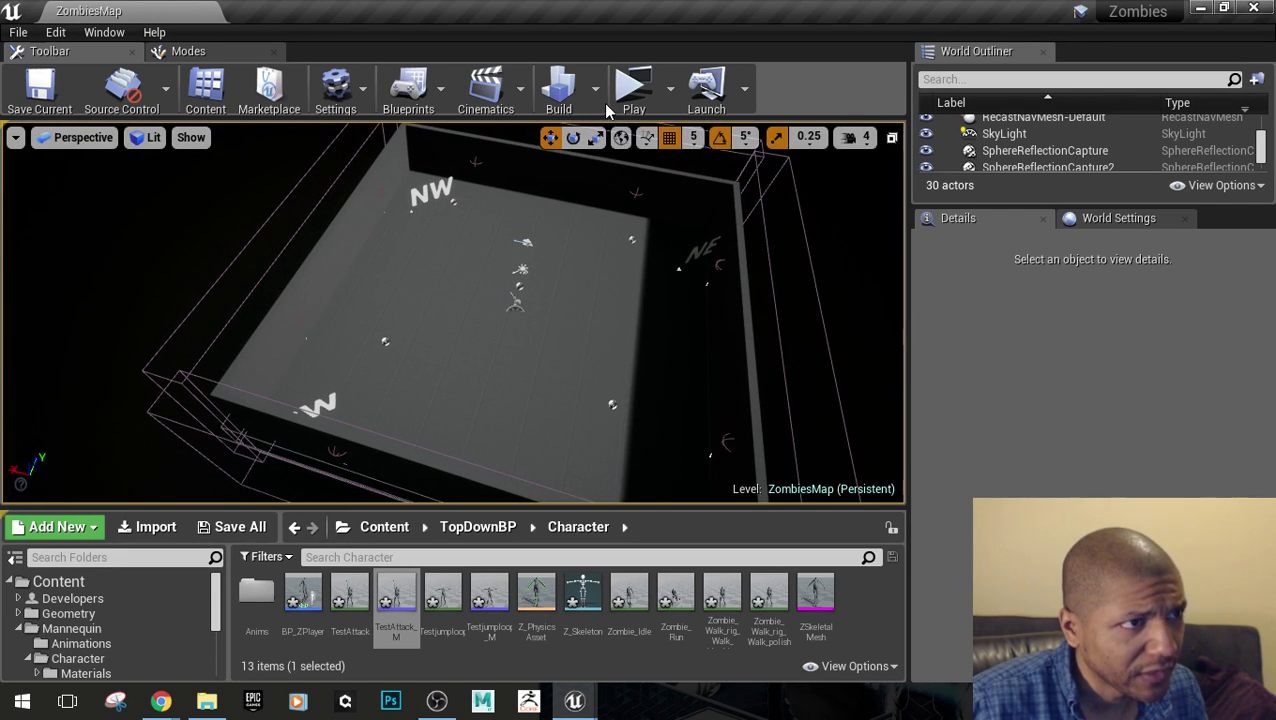
click(634, 90)
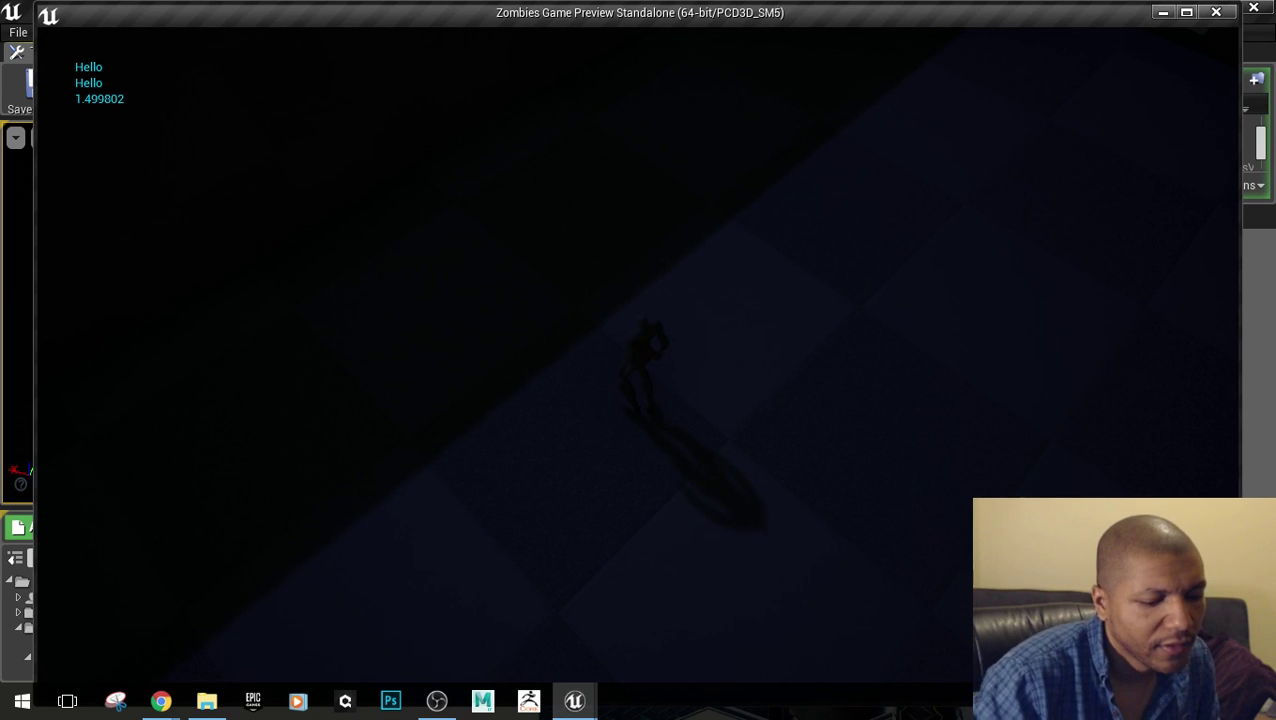
key(f)
Run the character through the dark areas of ZombiesMap by flashlight to check its movement animations, and end the preview
key(w)
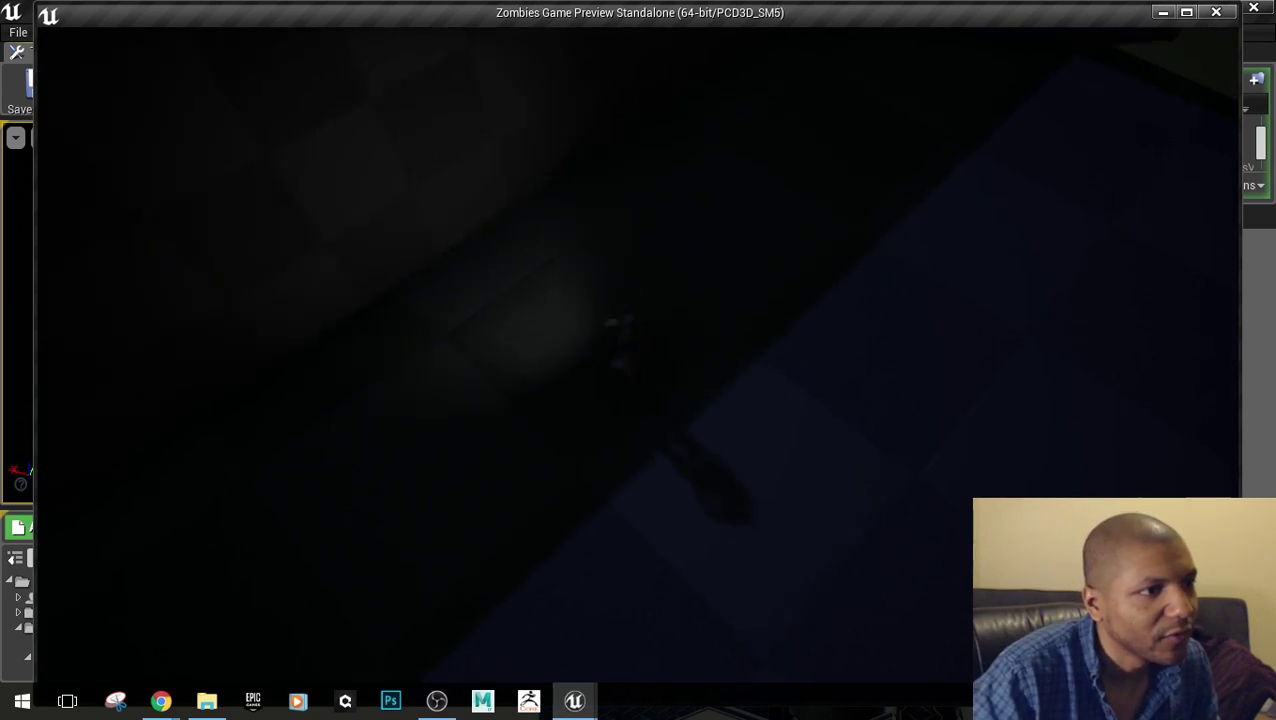
key(w)
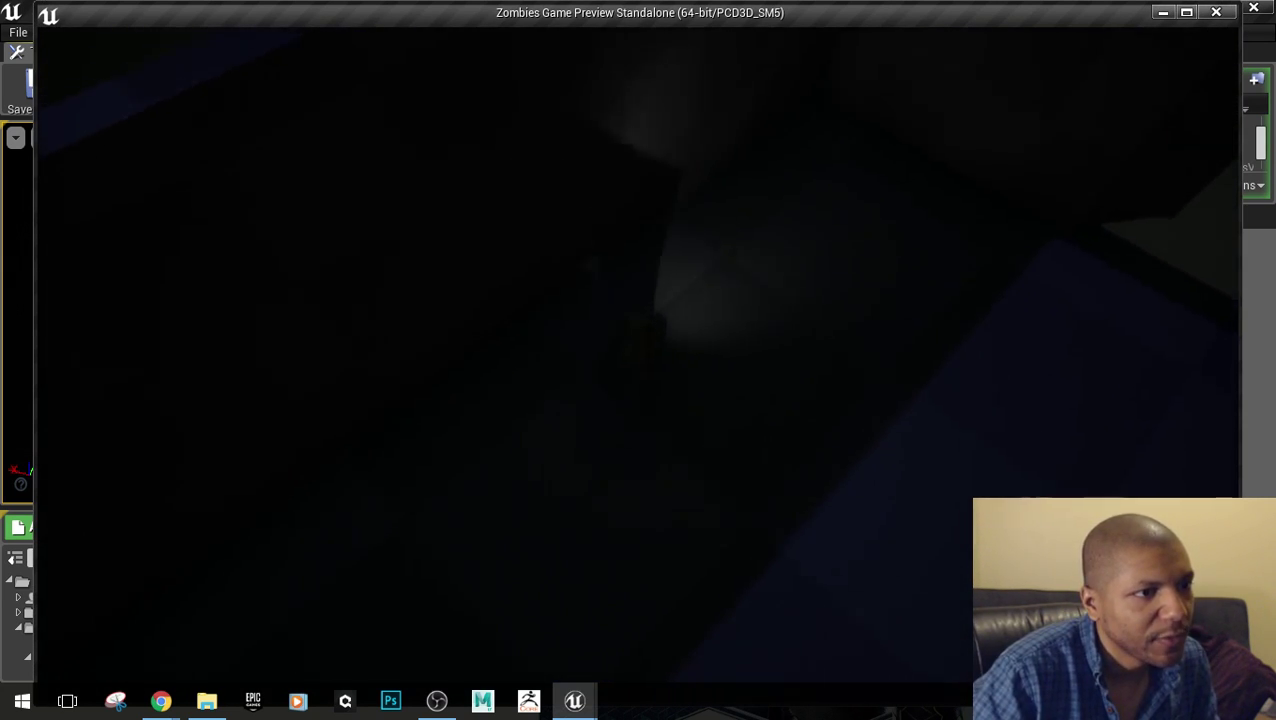
key(d)
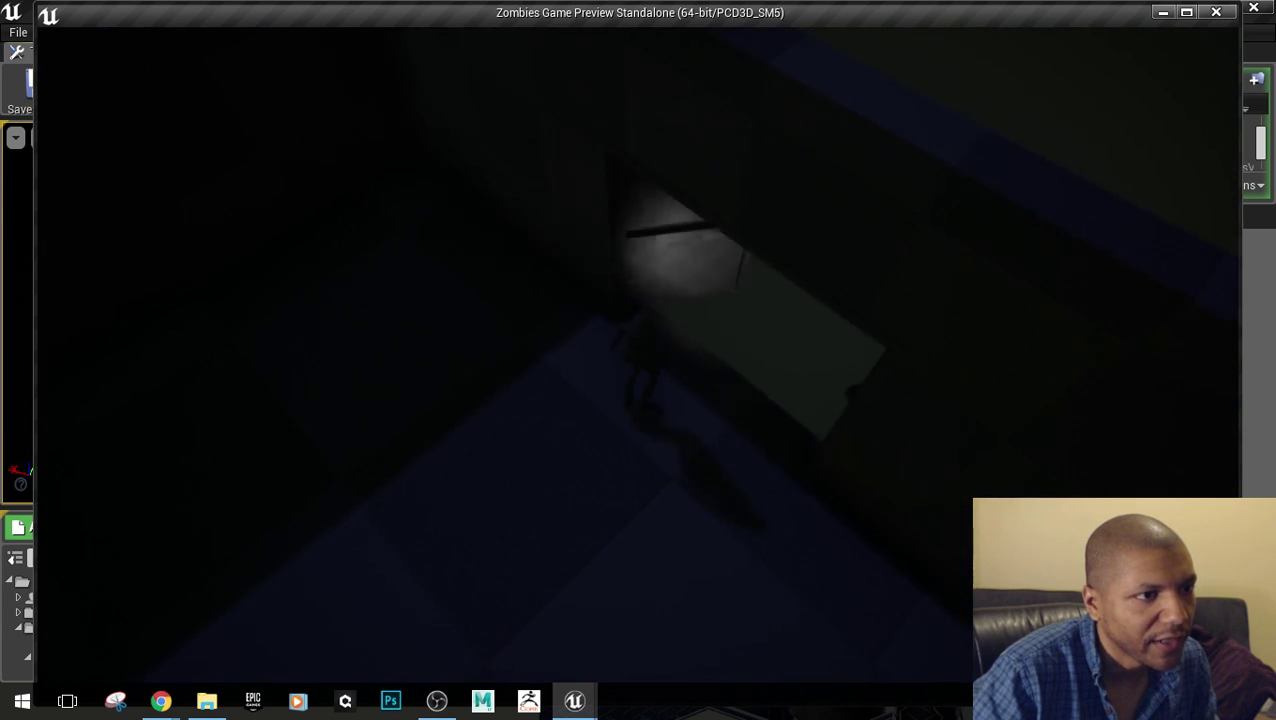
key(a)
key(s)
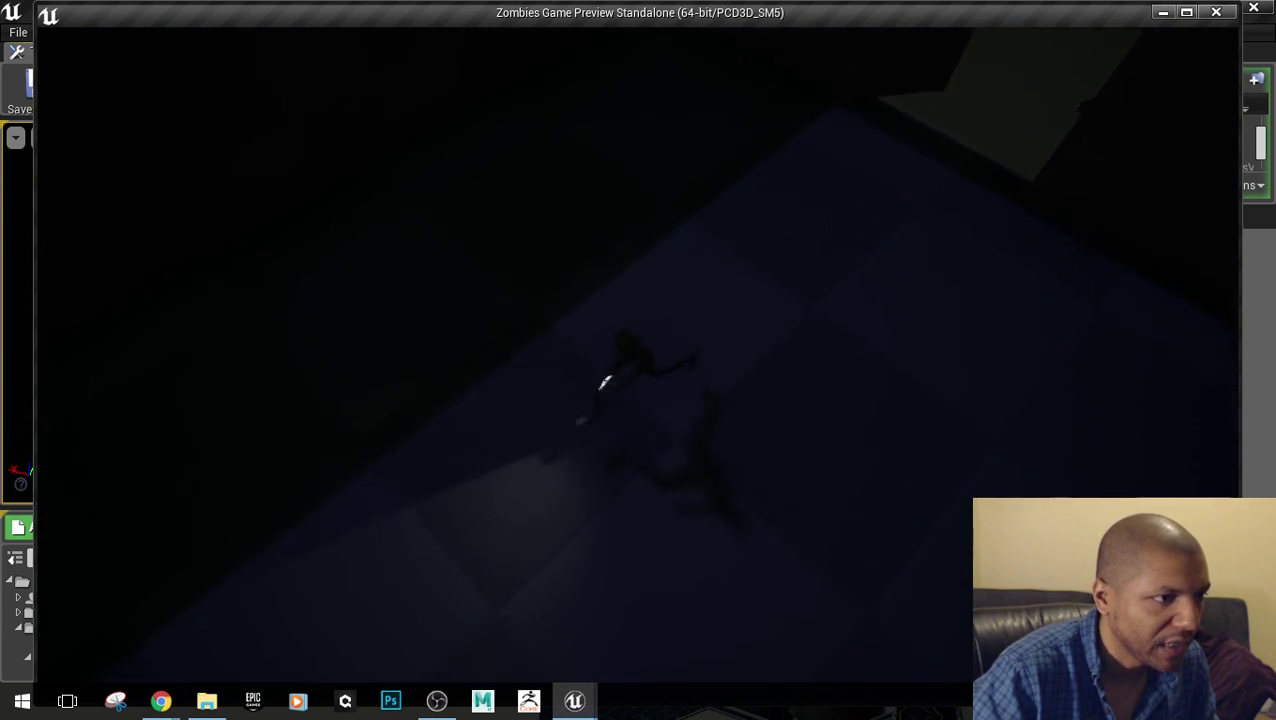
key(a)
key(w)
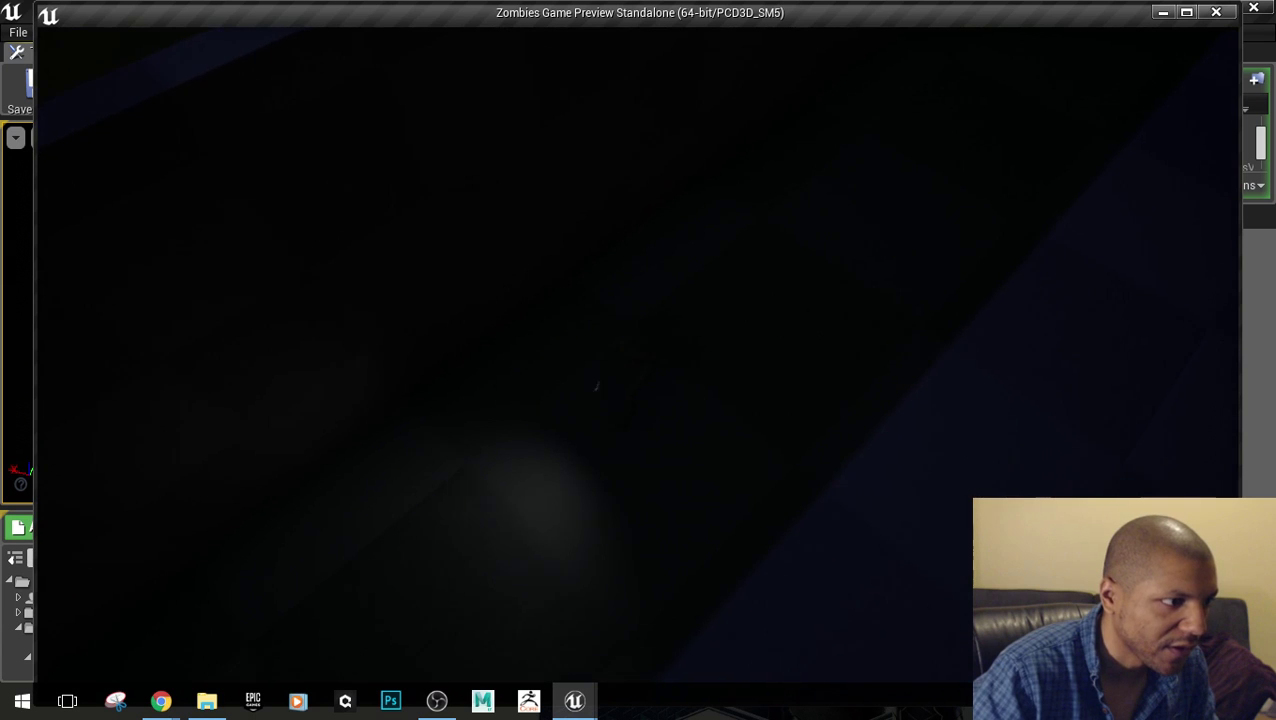
key(s)
key(d)
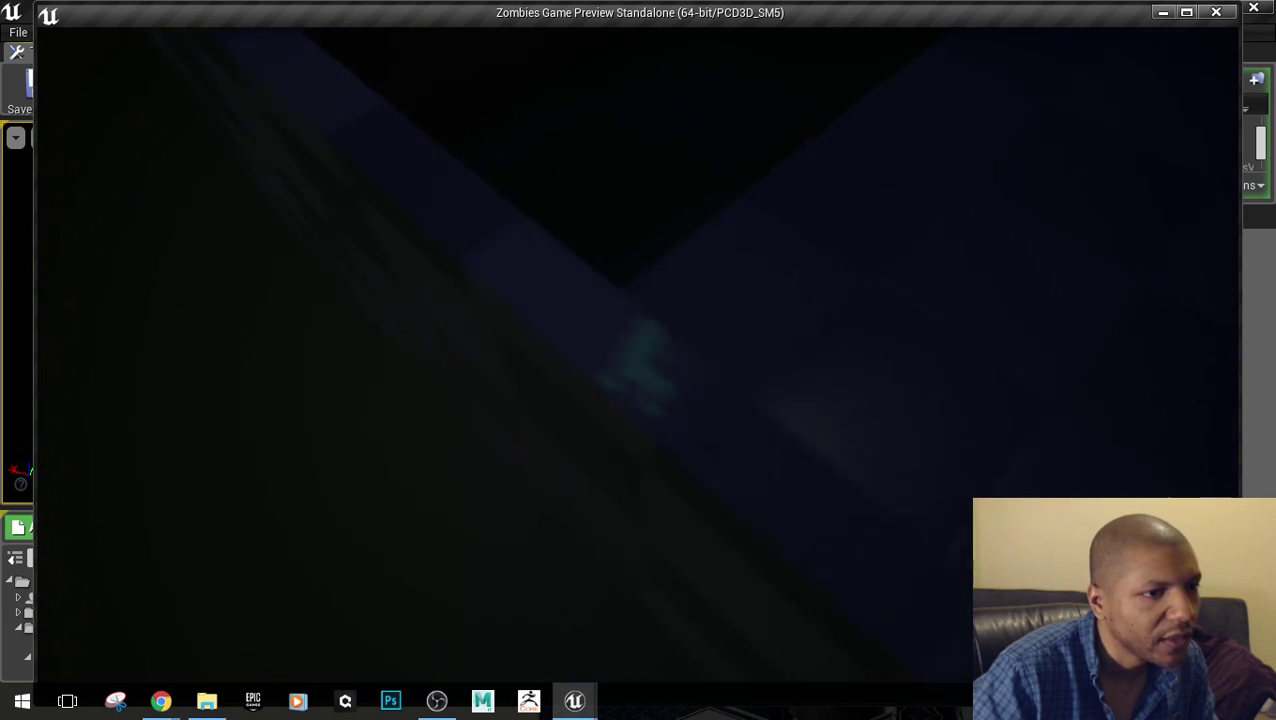
key(s)
key(d)
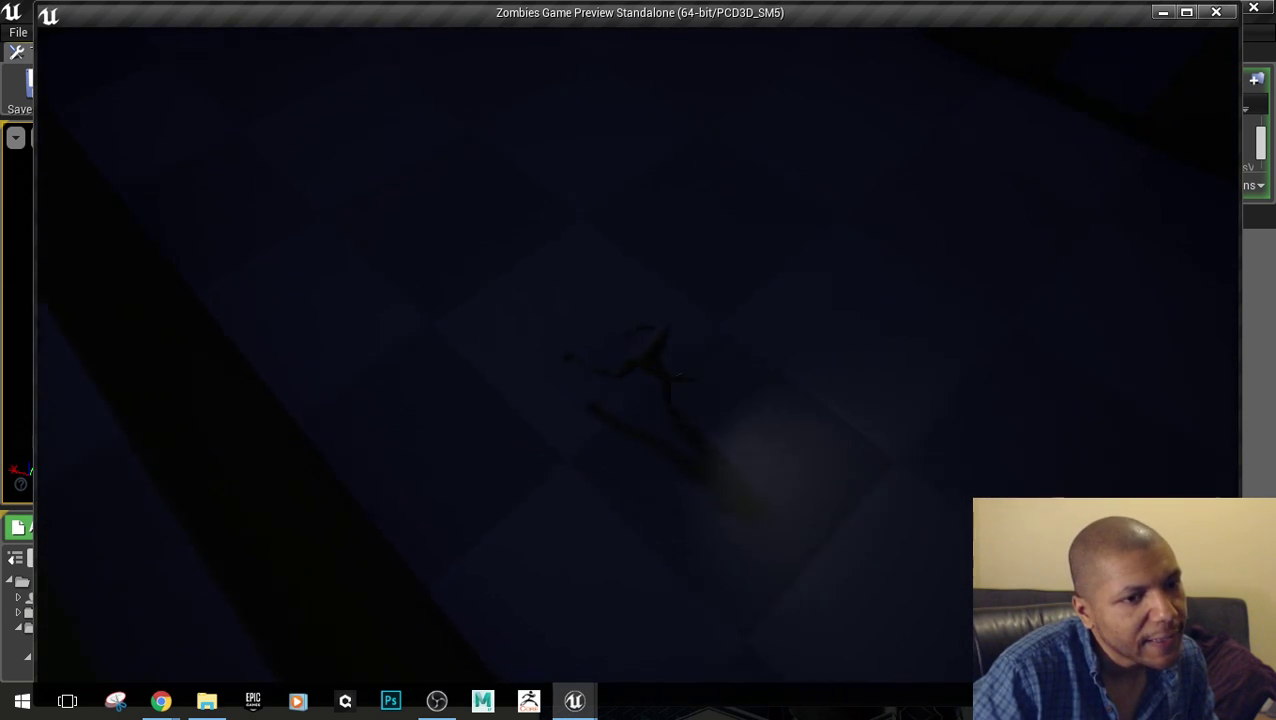
key(s)
key(w)
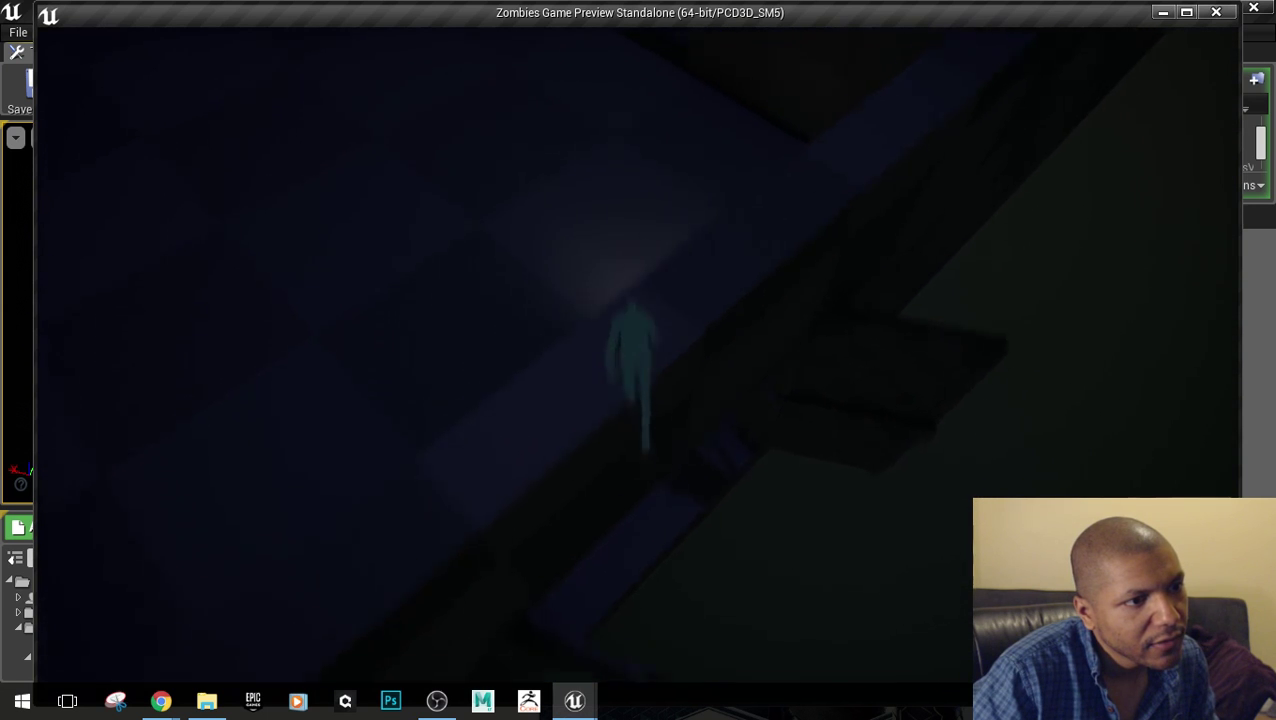
key(w)
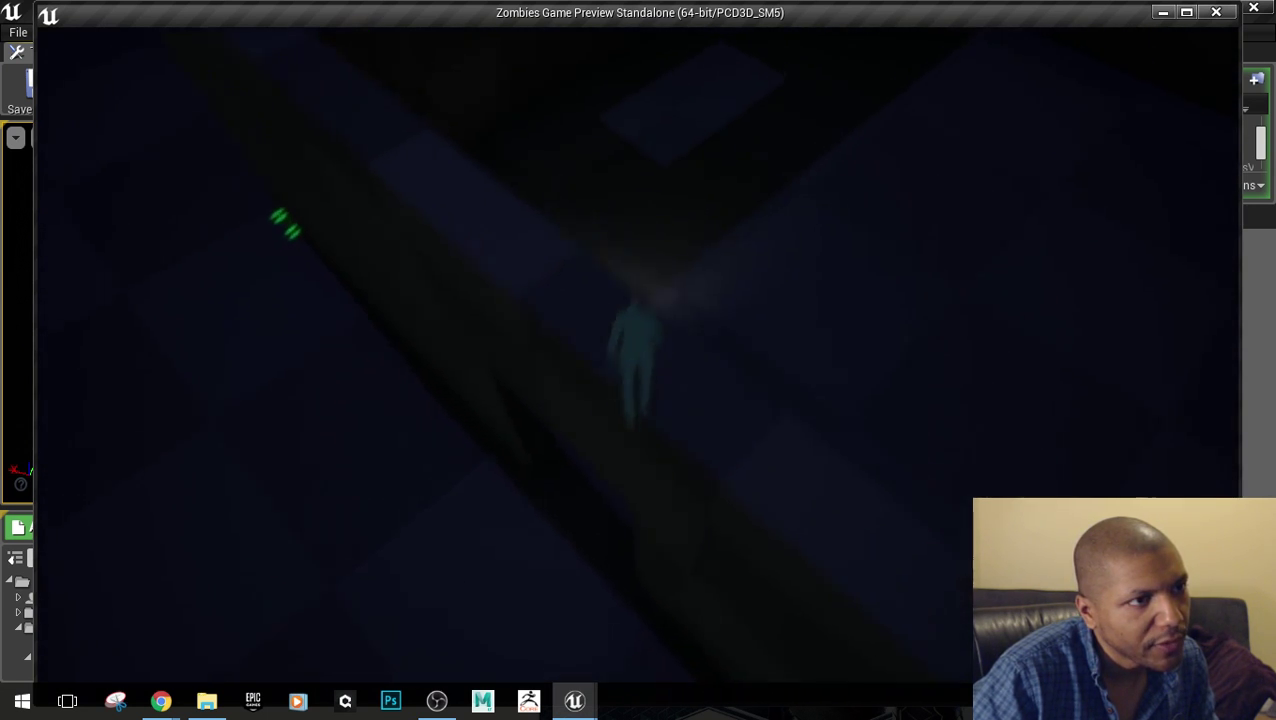
key(w)
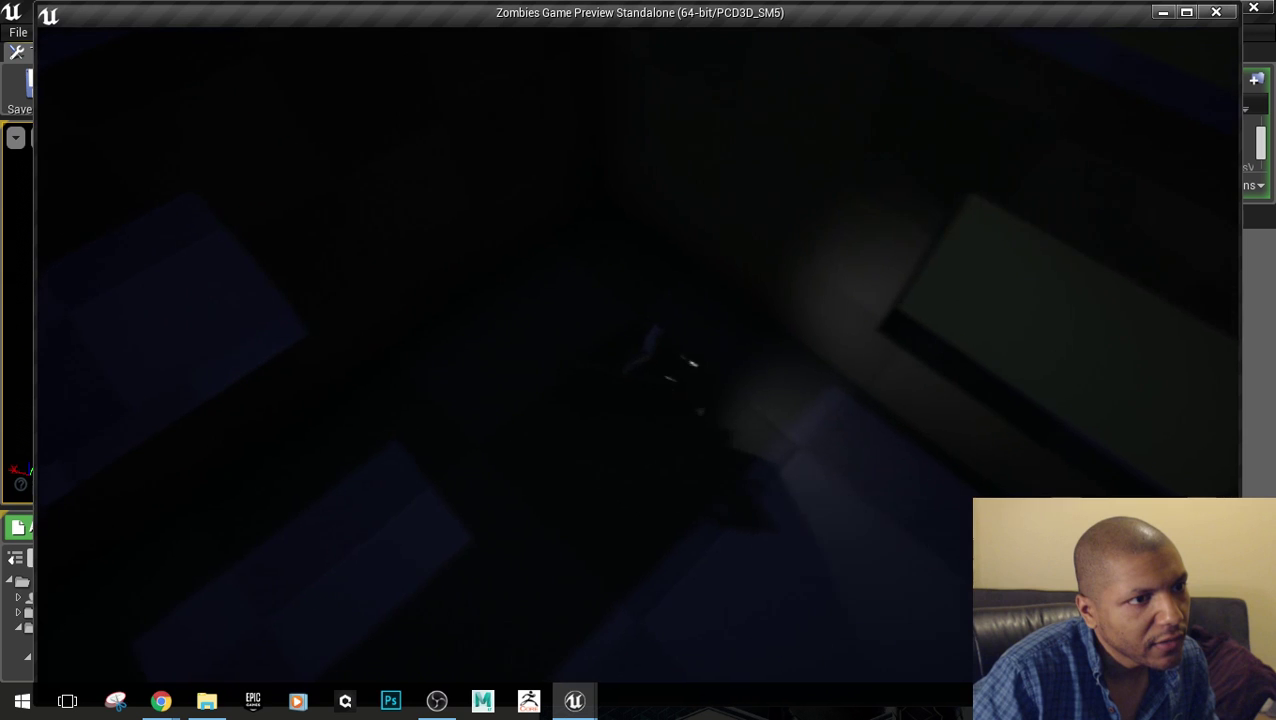
key(w)
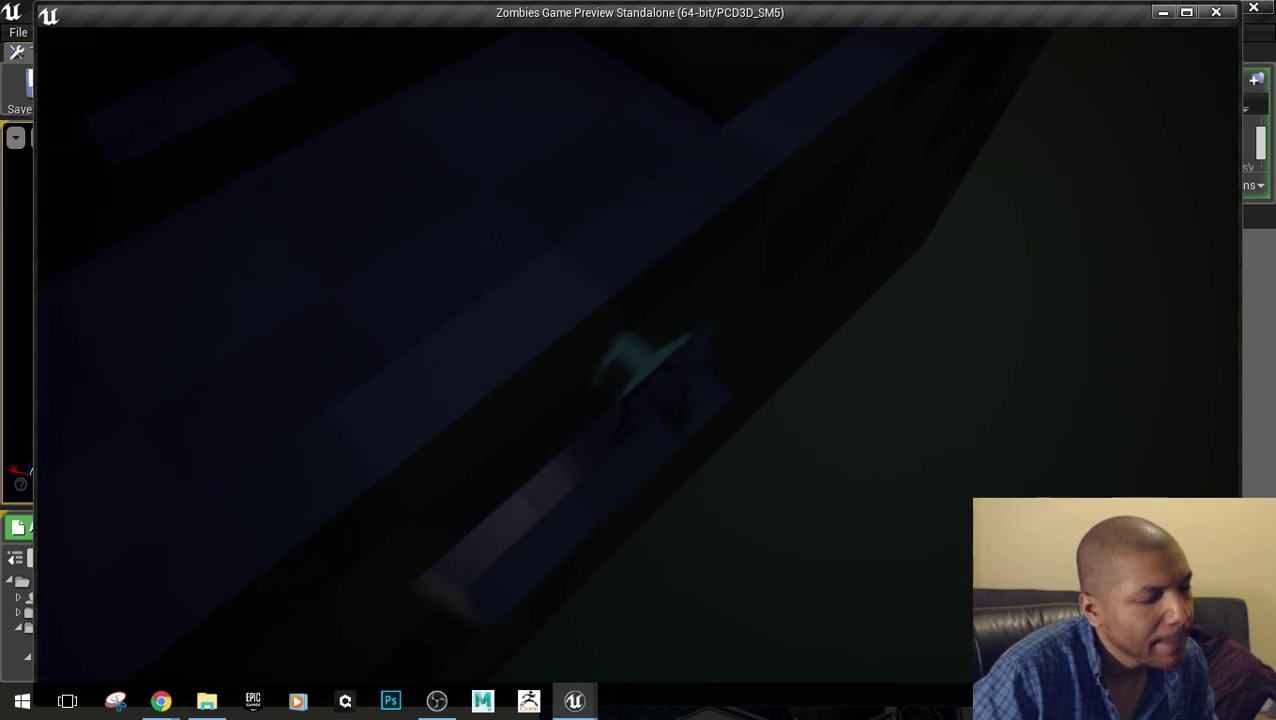
key(w)
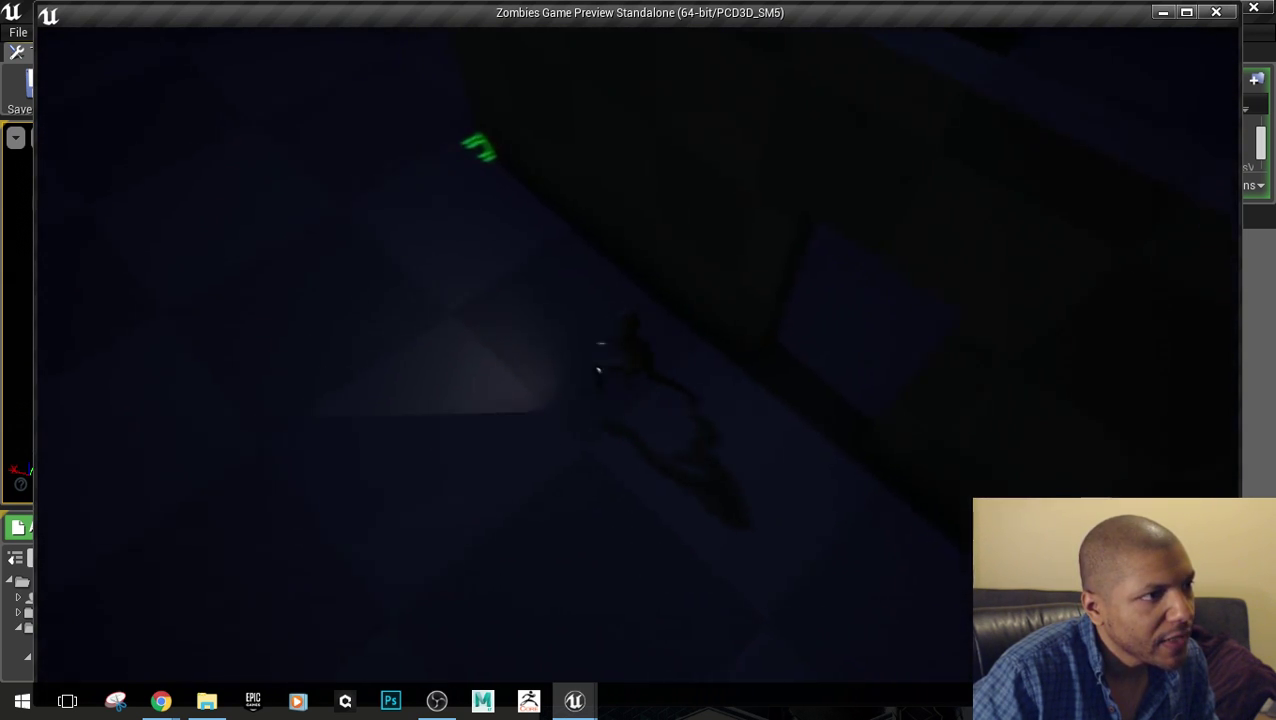
key(w)
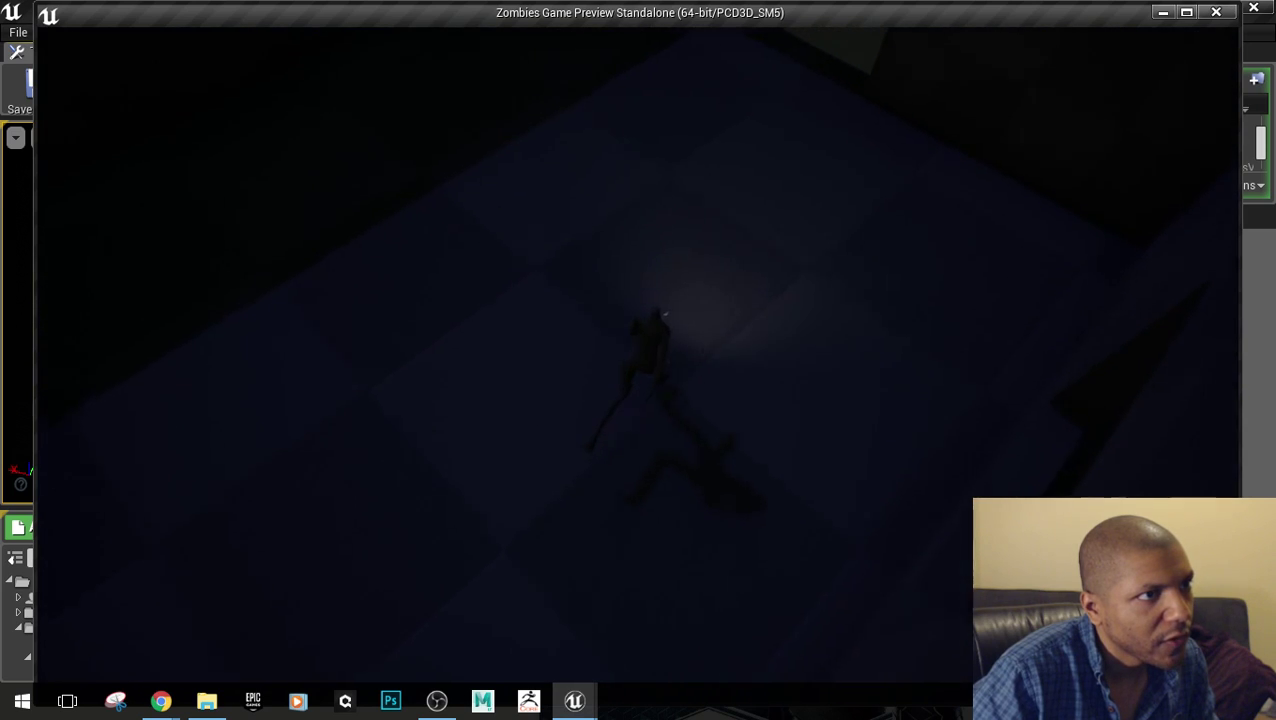
key(w)
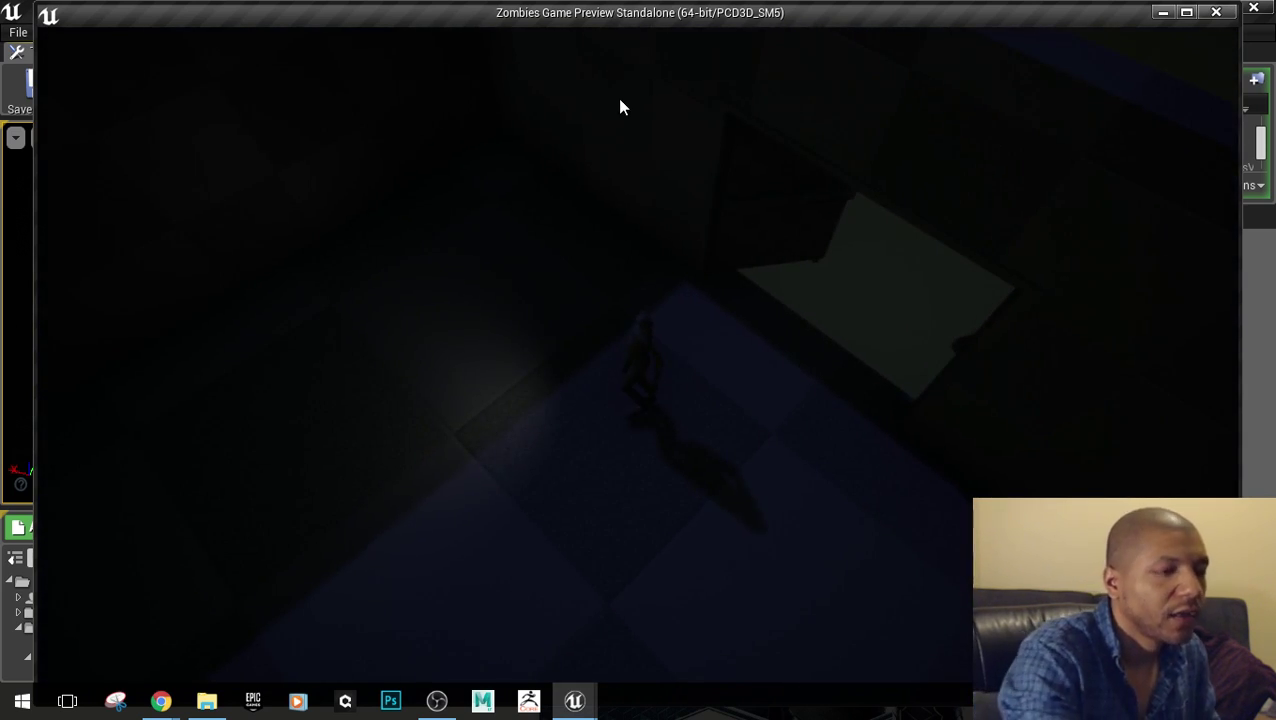
key(Escape)
Run ZombiesMap in the standalone preview again and move the character around the rooms and along the walls to check its animations
click(620, 100)
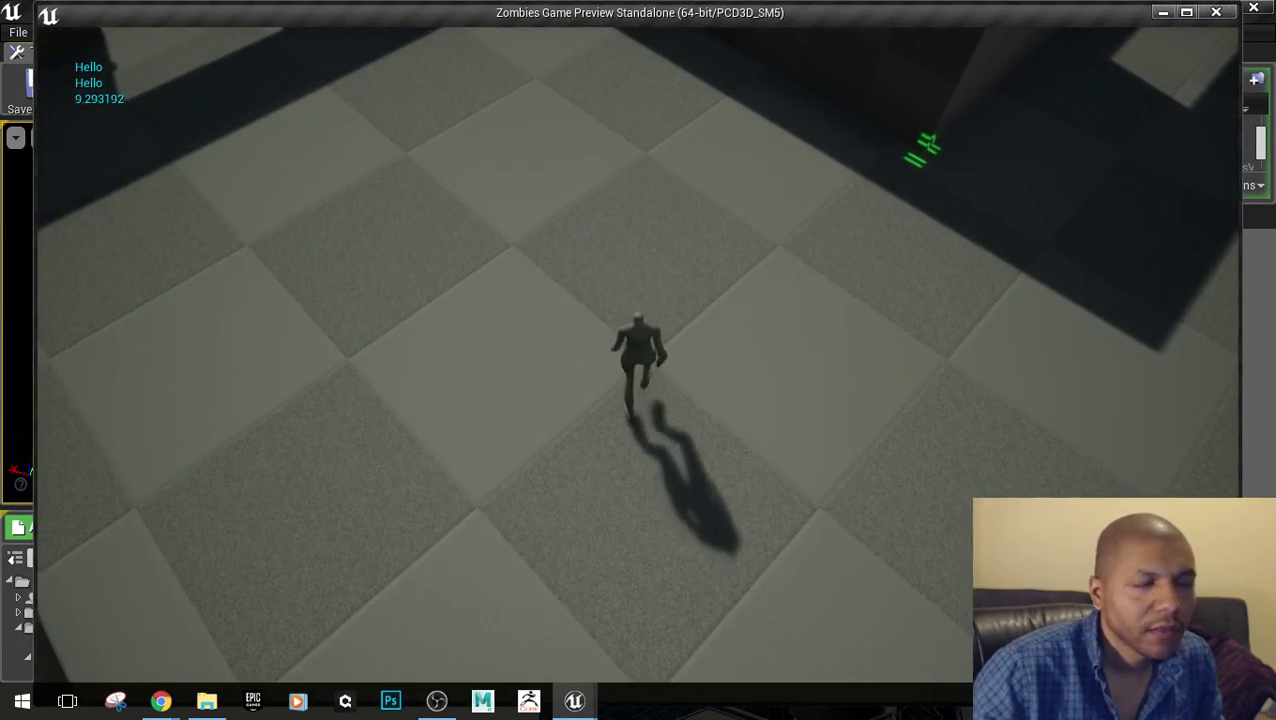
key(w)
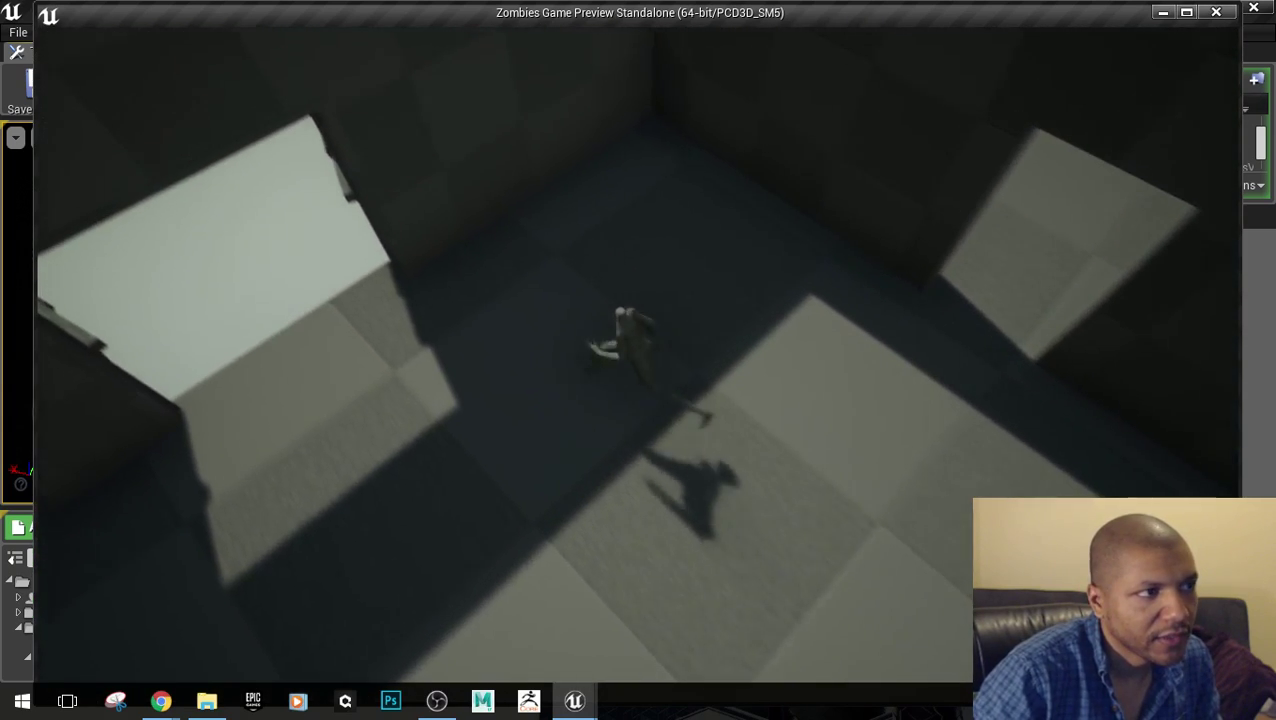
key(a)
key(s)
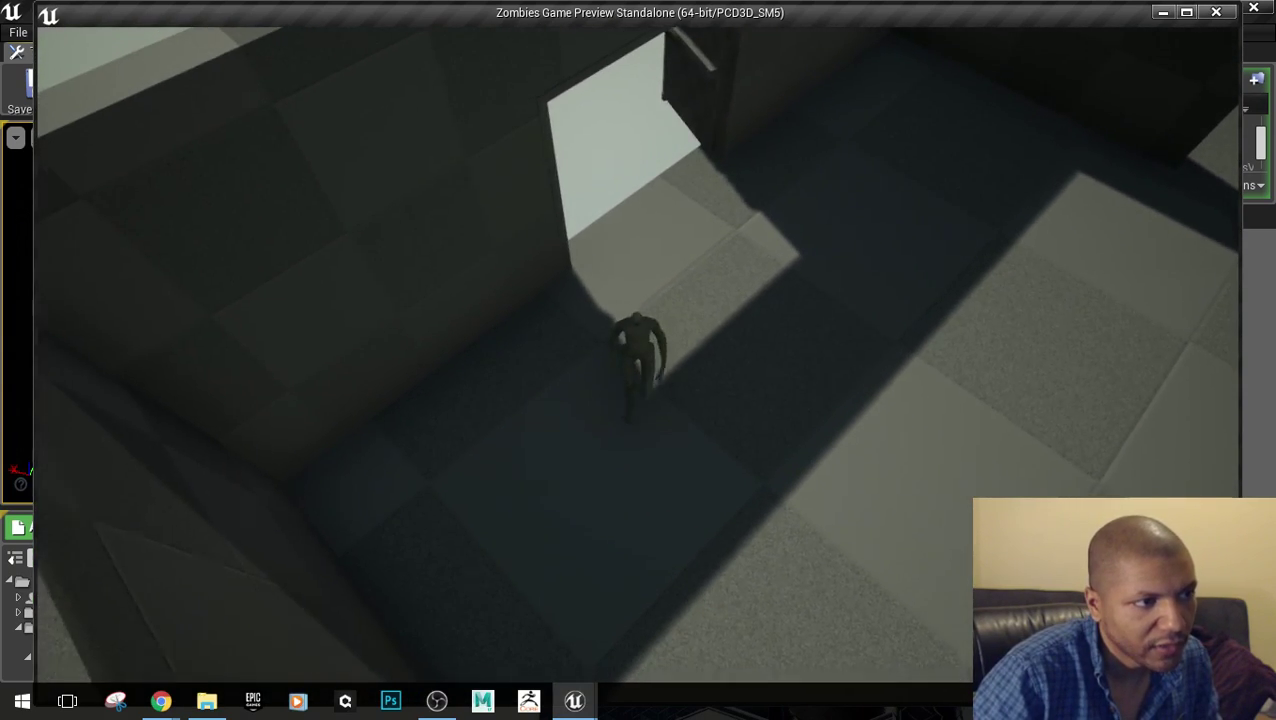
key(d)
key(s)
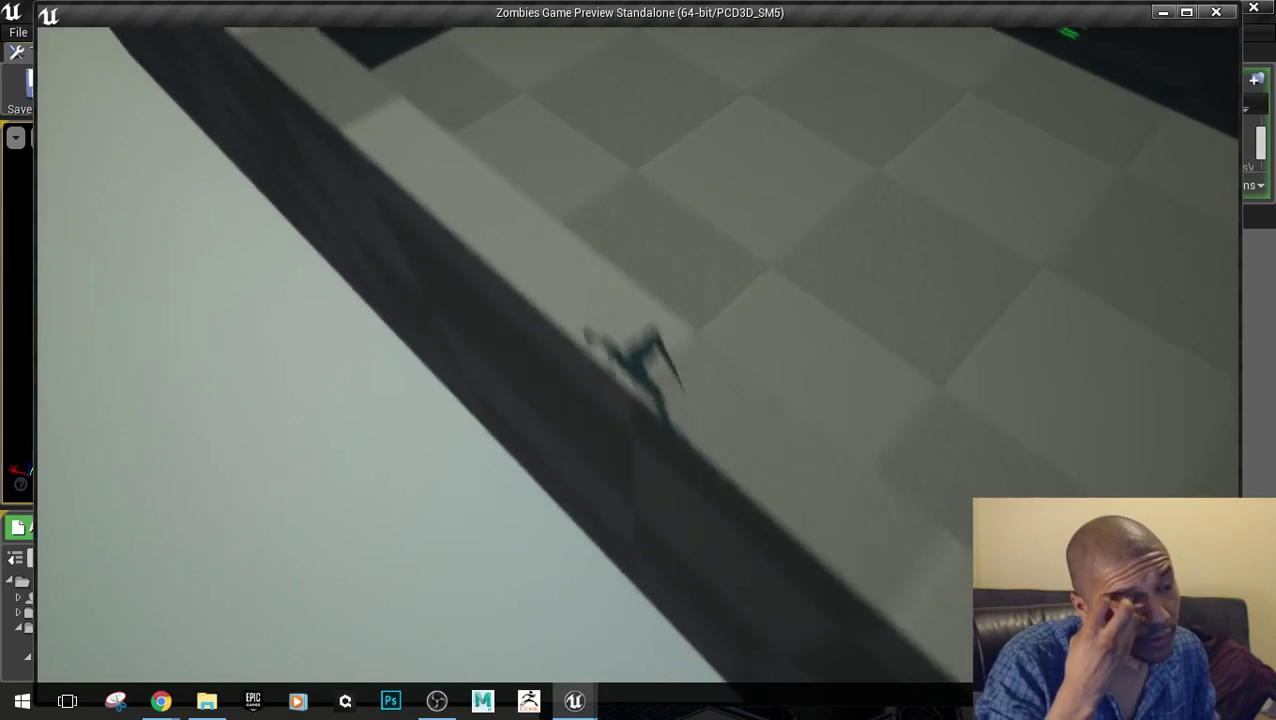
key(w)
key(d)
key(s)
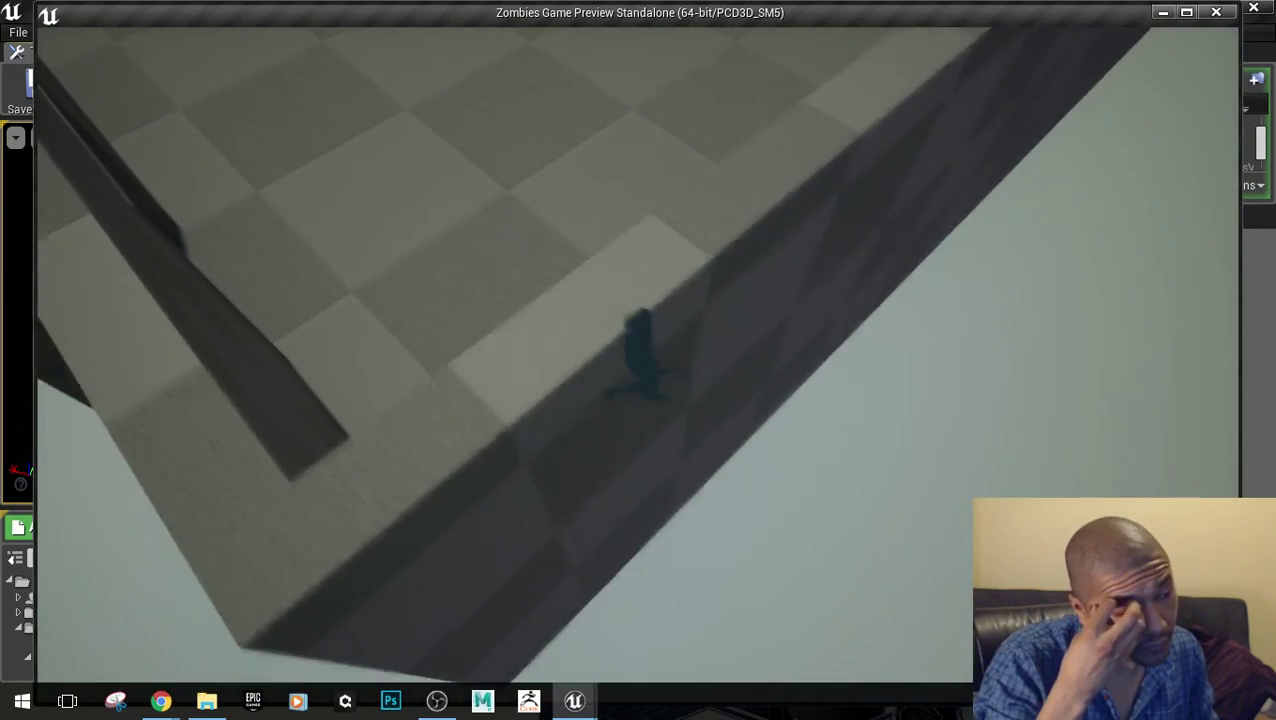
key(w)
key(a)
key(d)
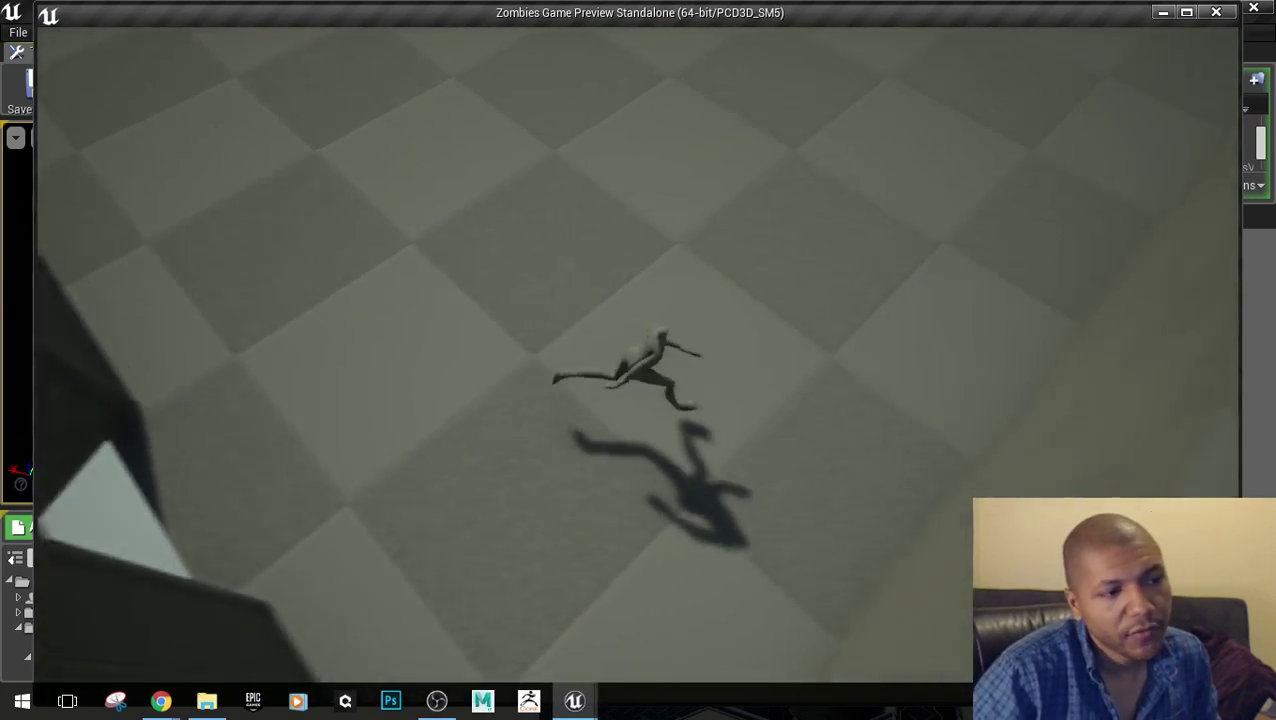
key(w)
key(w)
key(d)
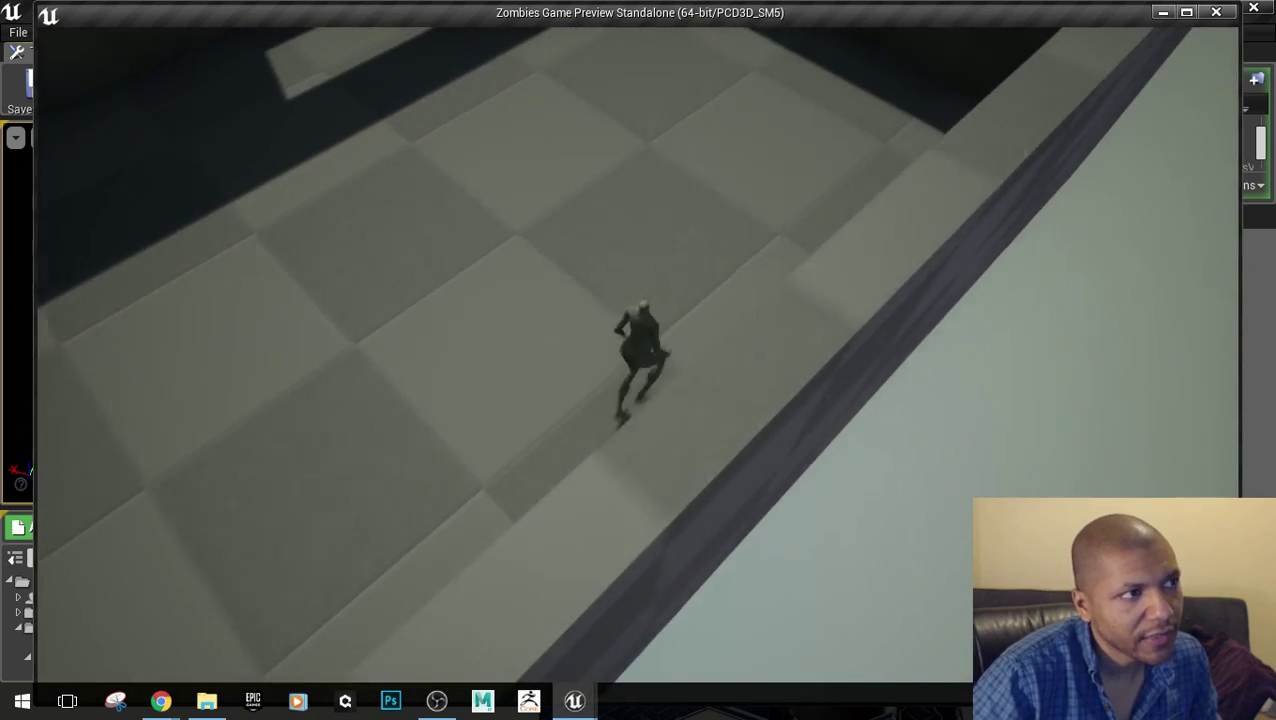
key(w)
key(a)
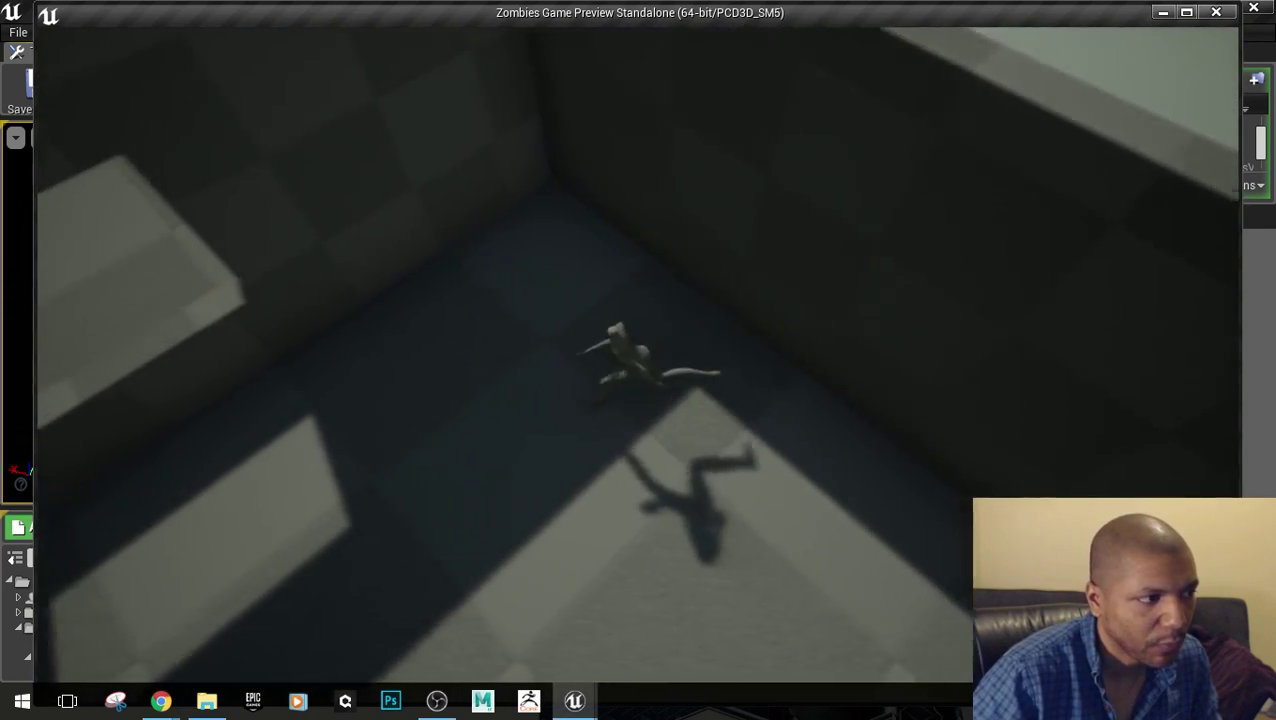
key(s)
key(a)
key(s)
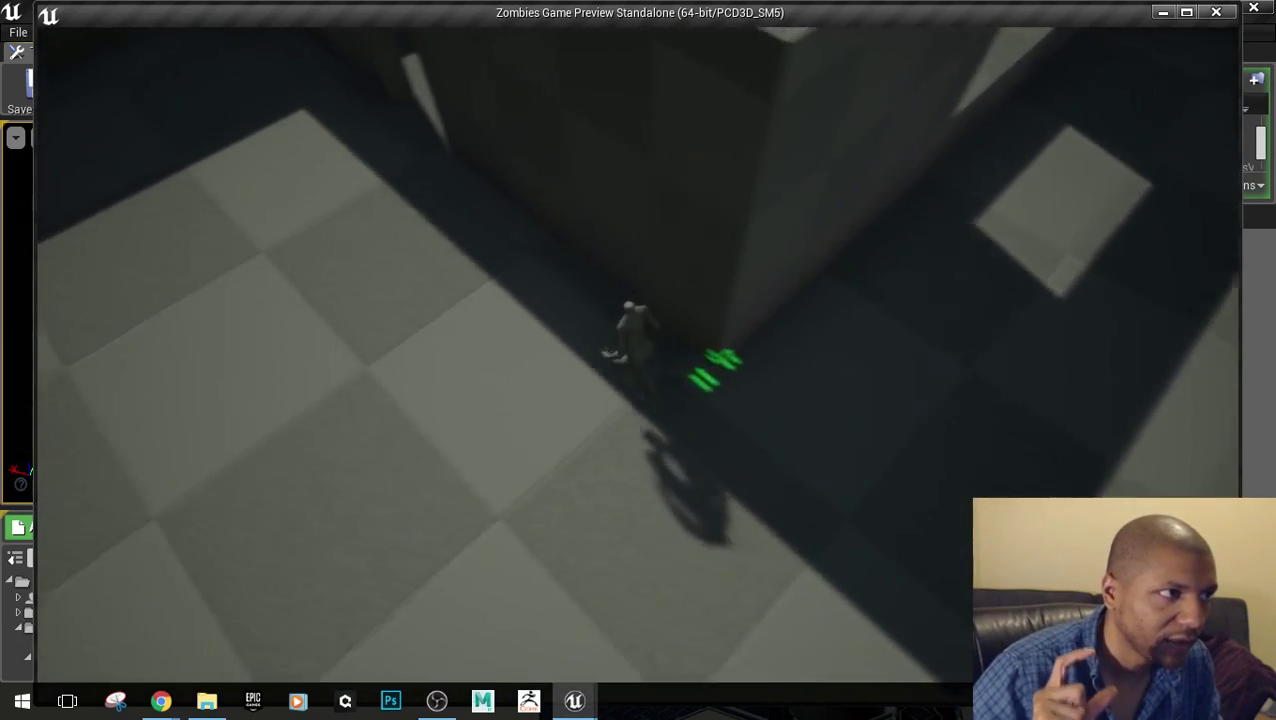
key(w)
key(w)
key(d)
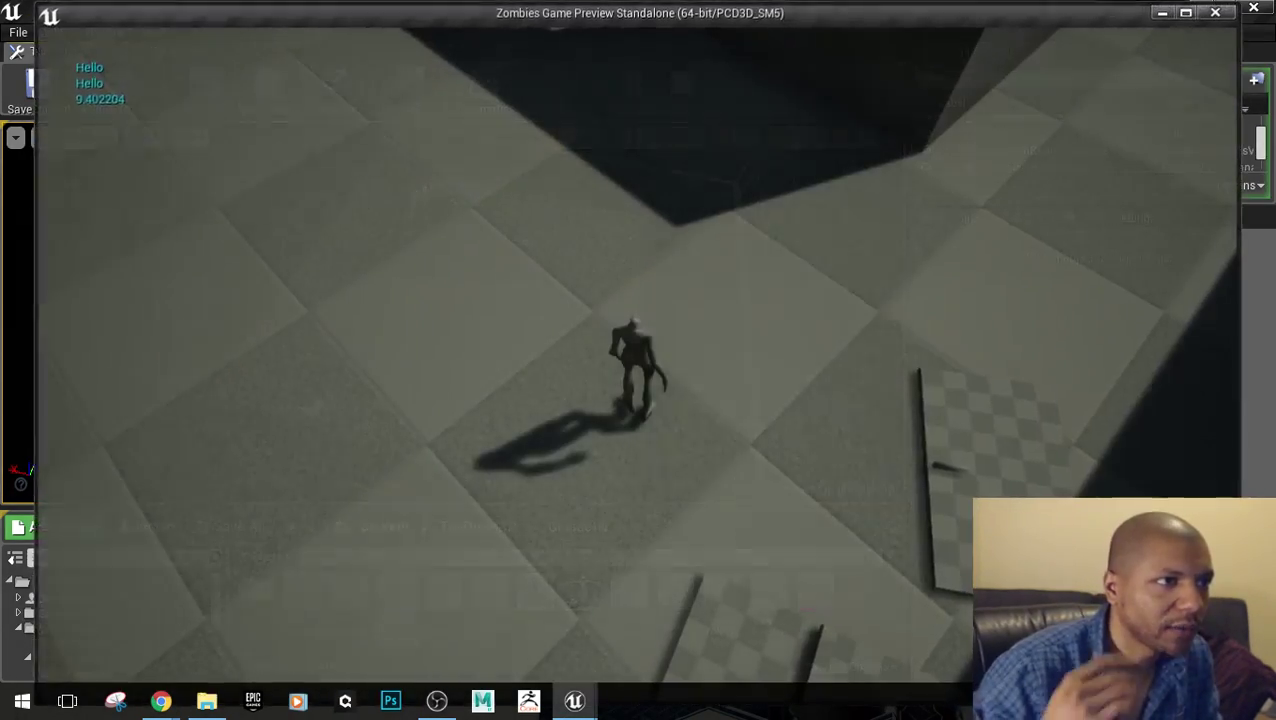
Move the character in changing directions through another ZombiesMap preview, try a jump, check the room layout, and end the preview
key(w)
key(a)
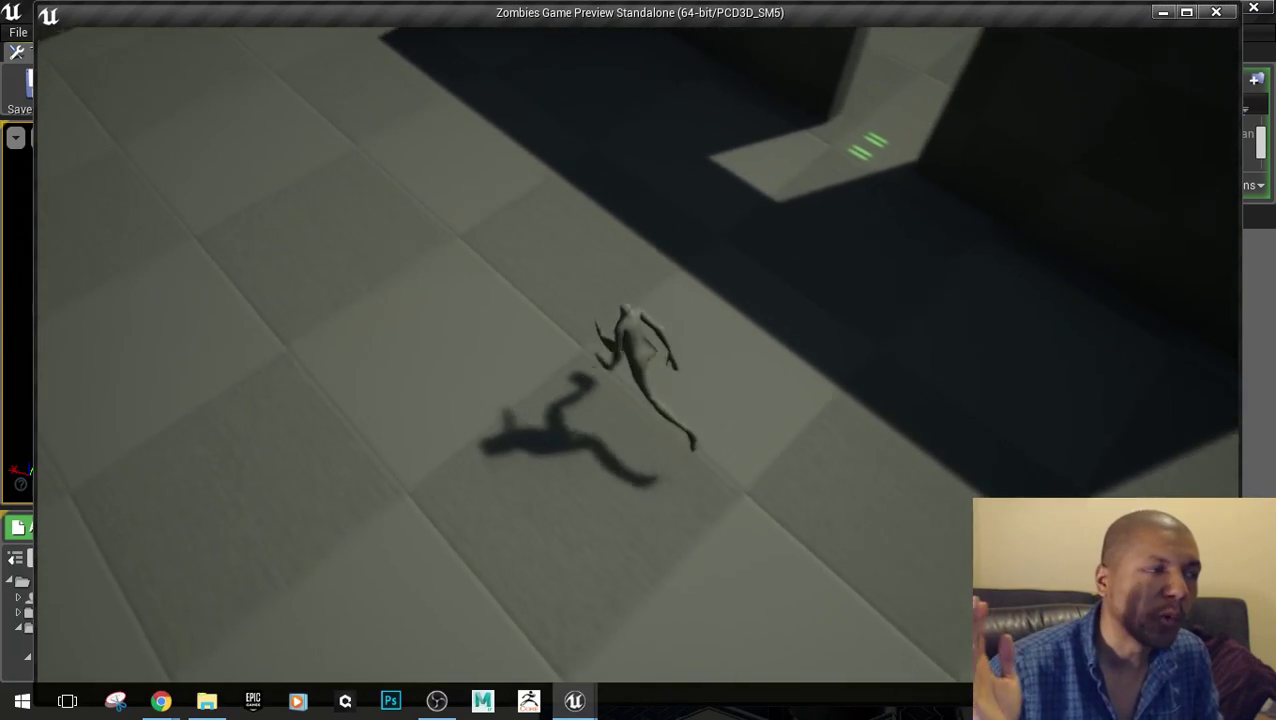
key(w)
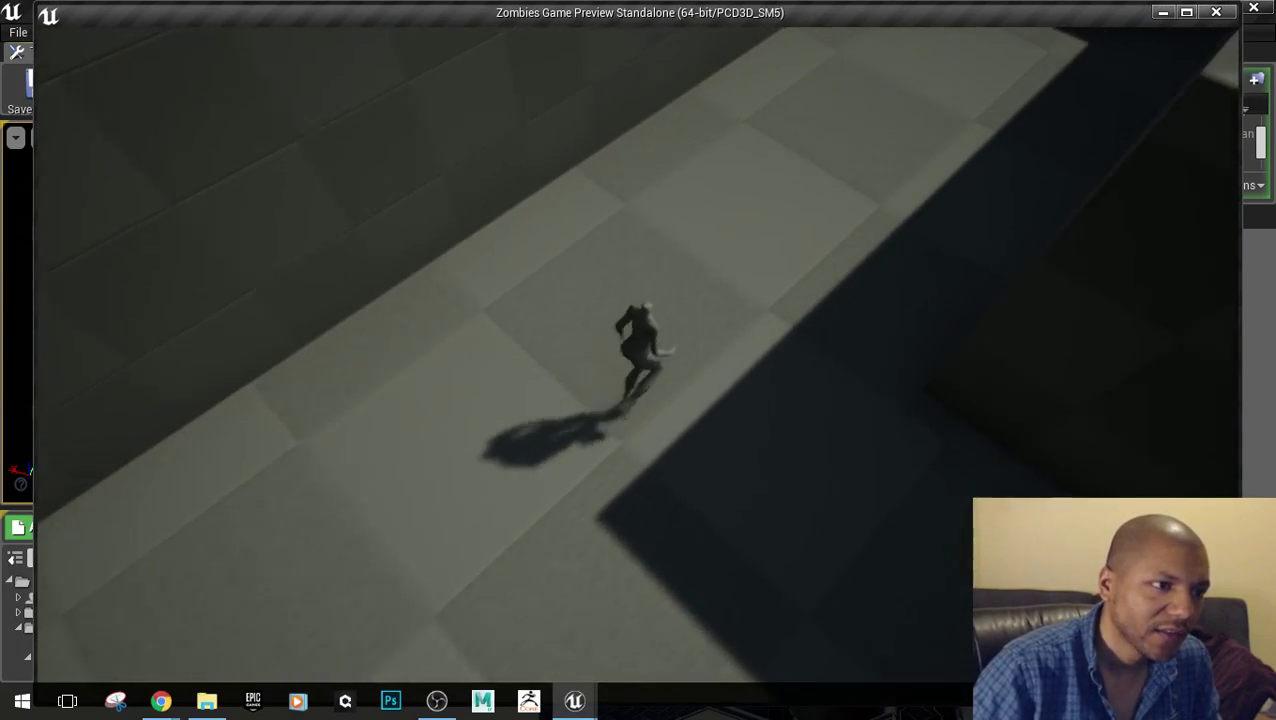
key(d)
key(space)
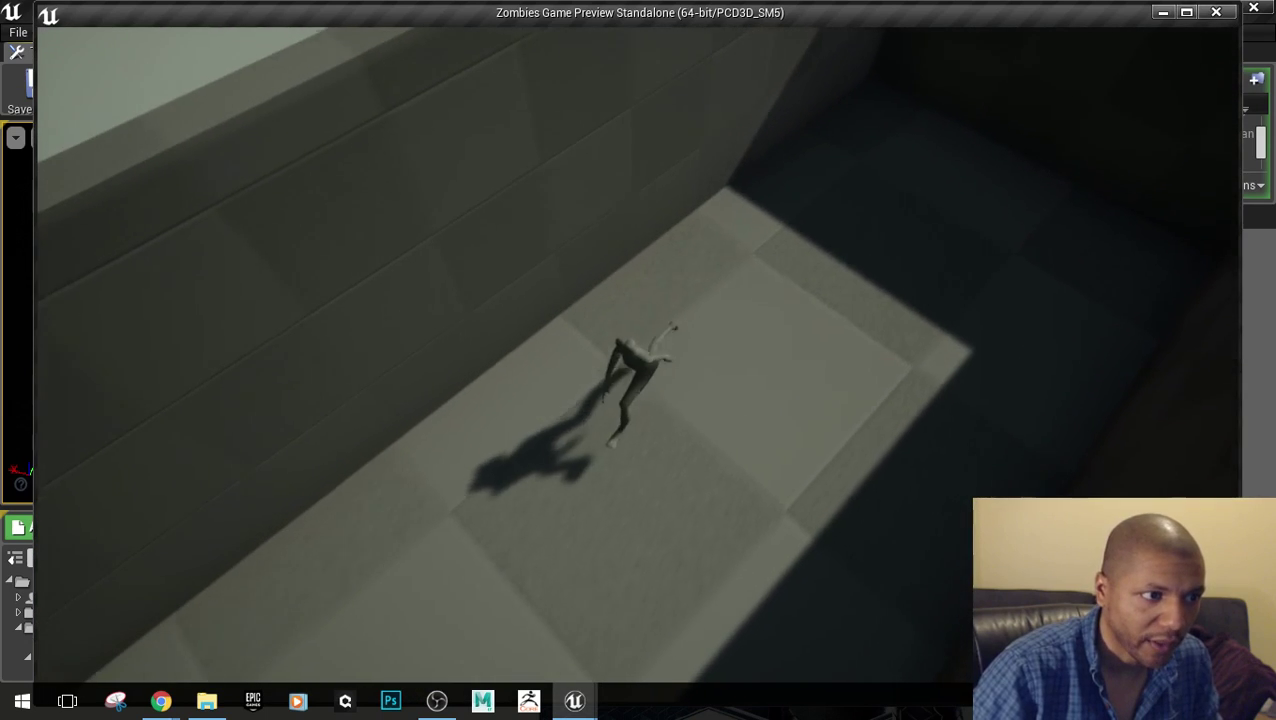
key(s)
key(a)
key(s)
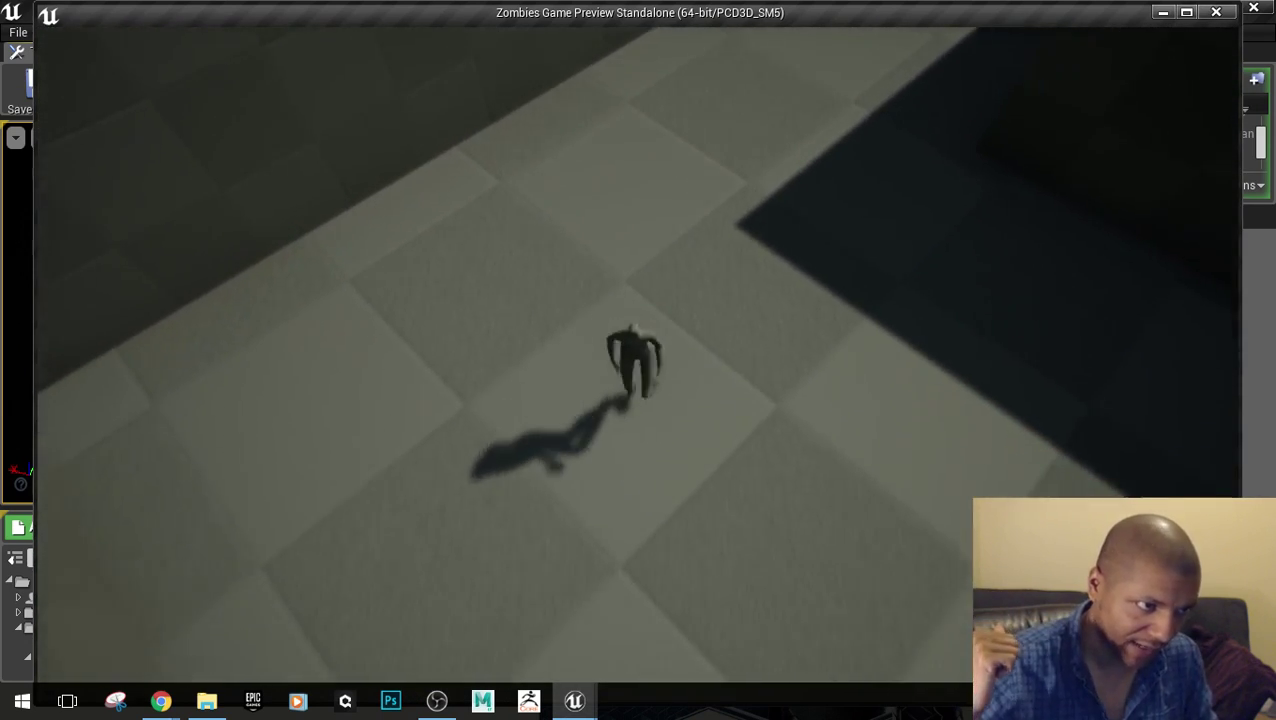
key(a)
key(s)
key(d)
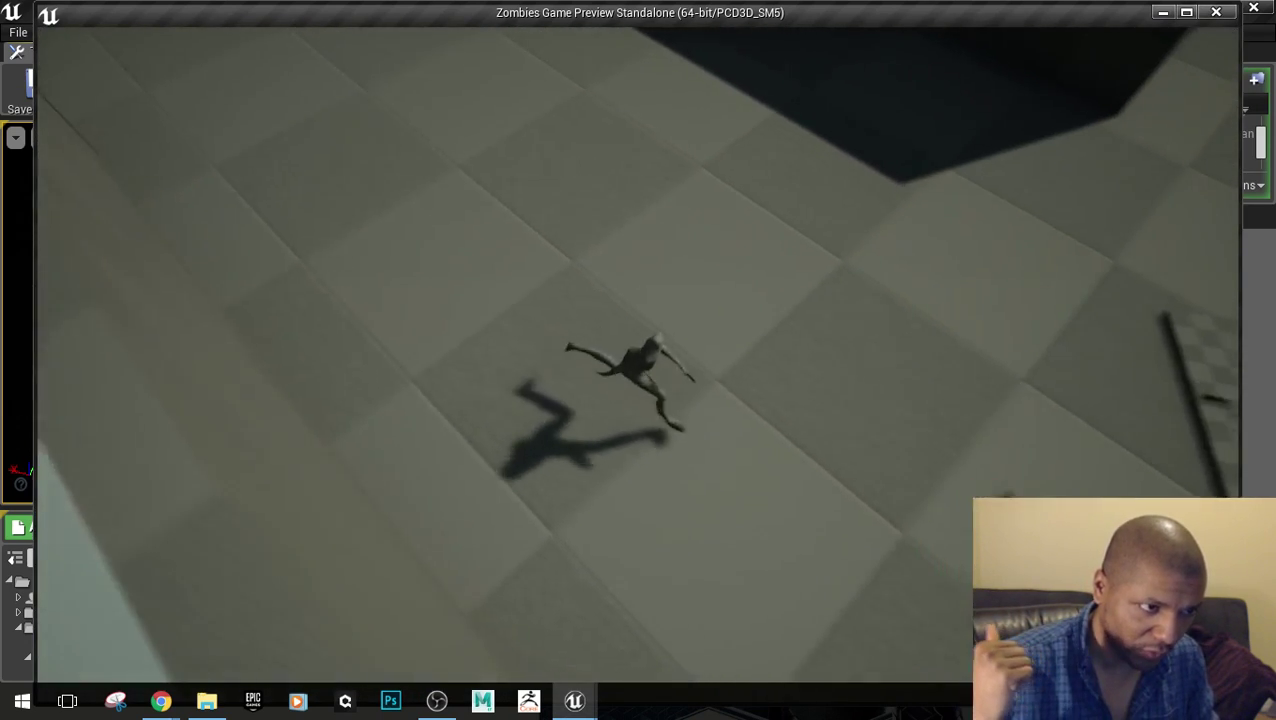
key(d)
key(w)
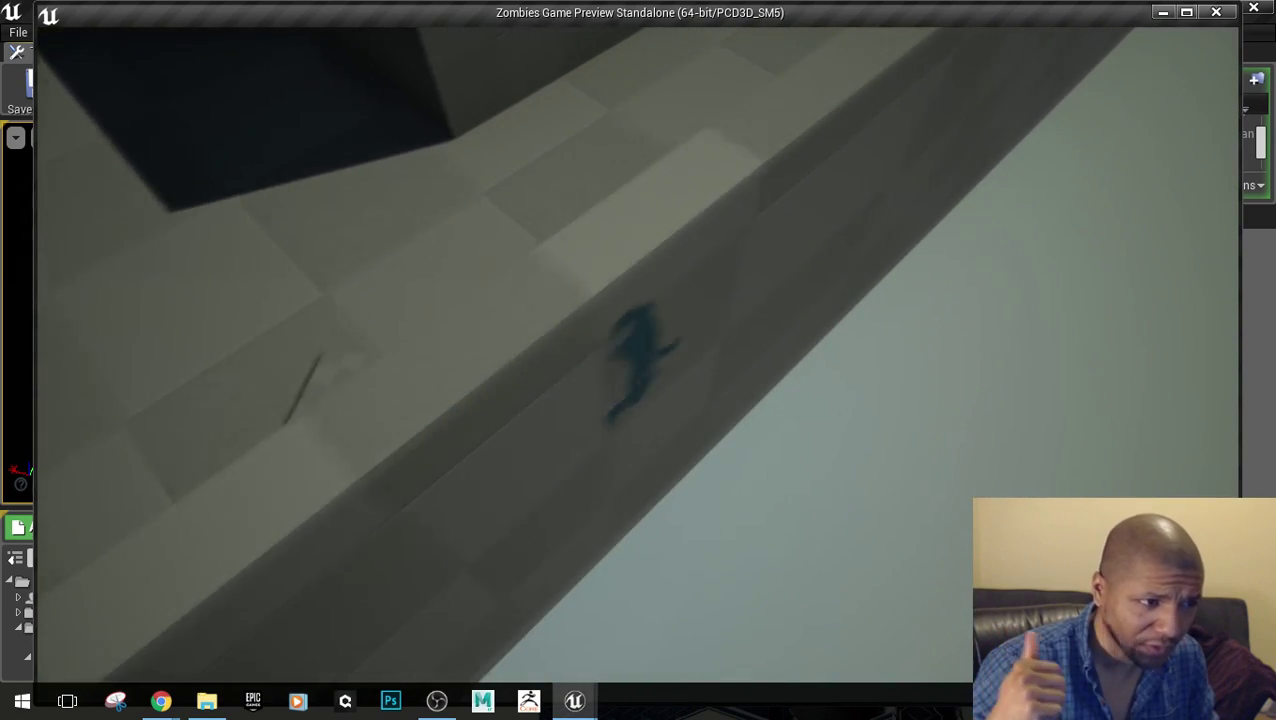
key(w)
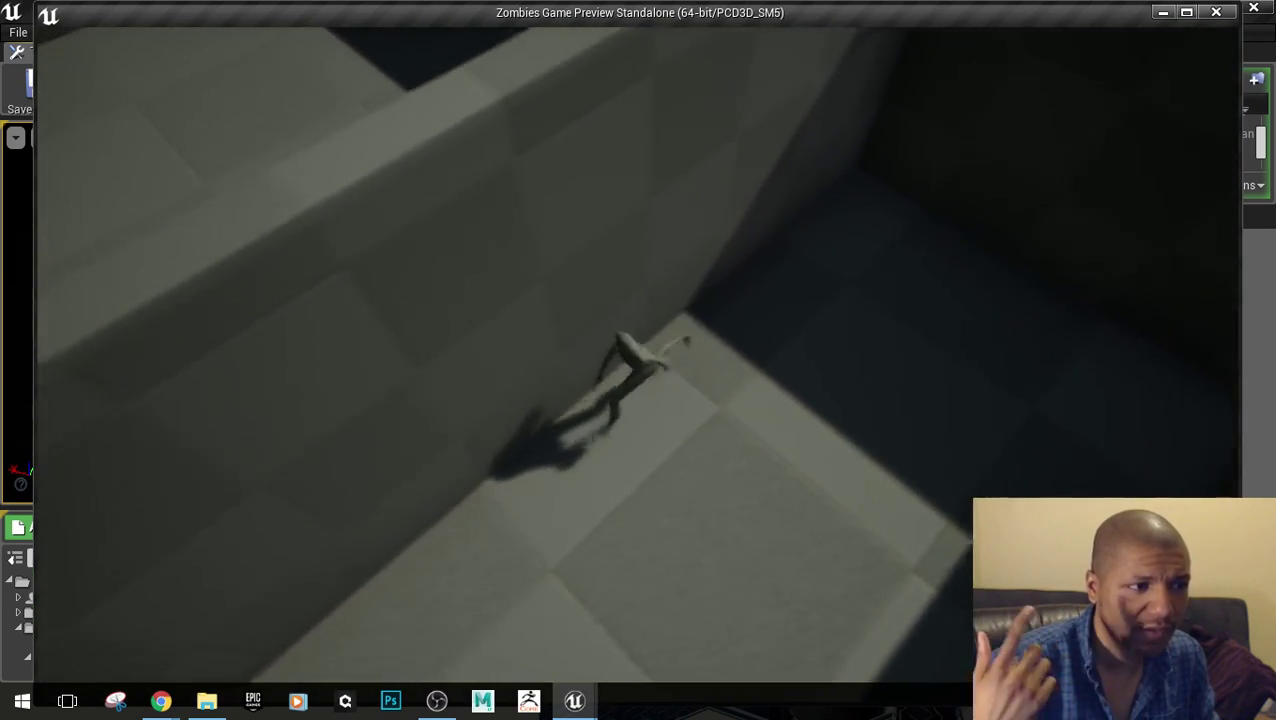
key(a)
key(w)
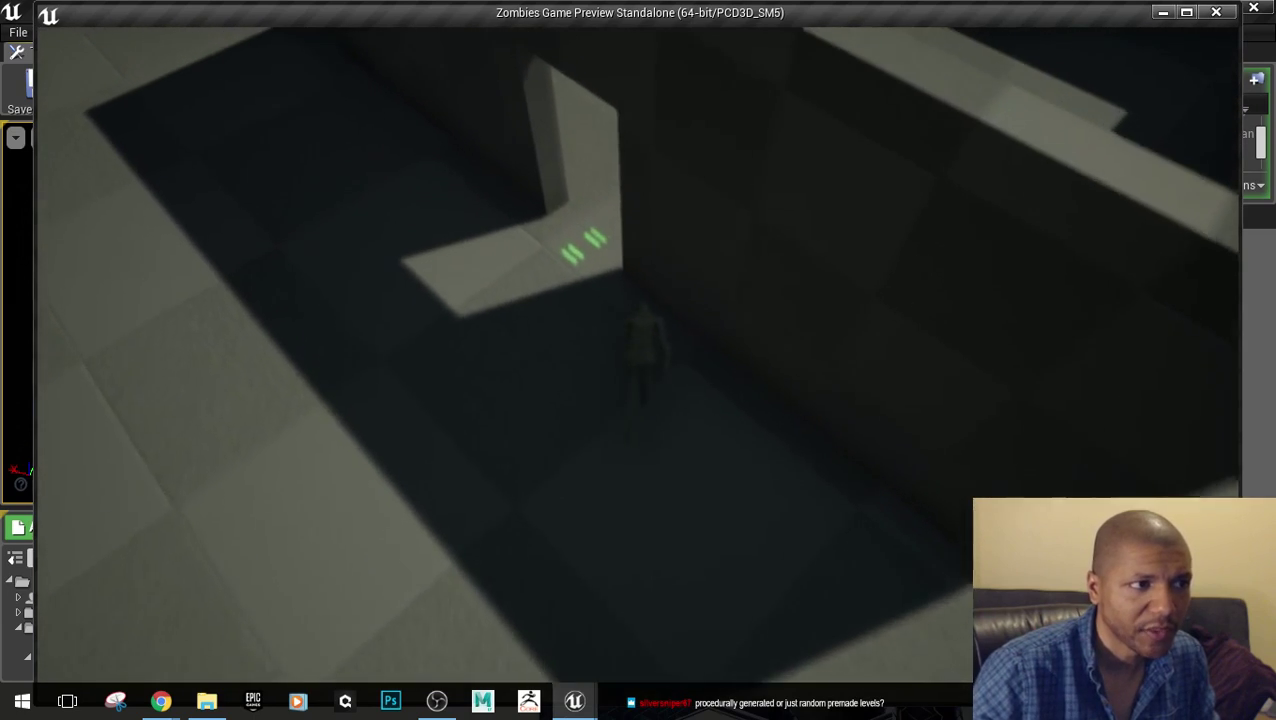
key(d)
key(Escape)
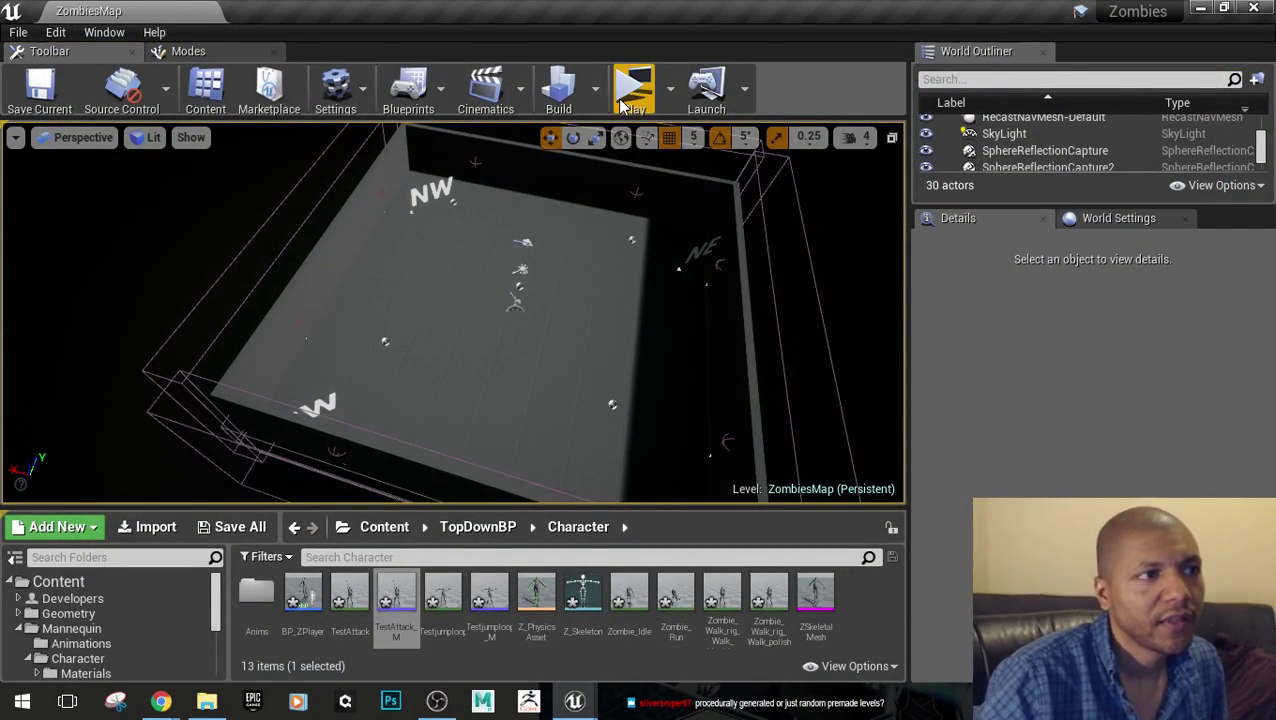
Run another ZombiesMap standalone preview, move the character across the lit floor and into the wall's shadow, and end the preview
click(632, 100)
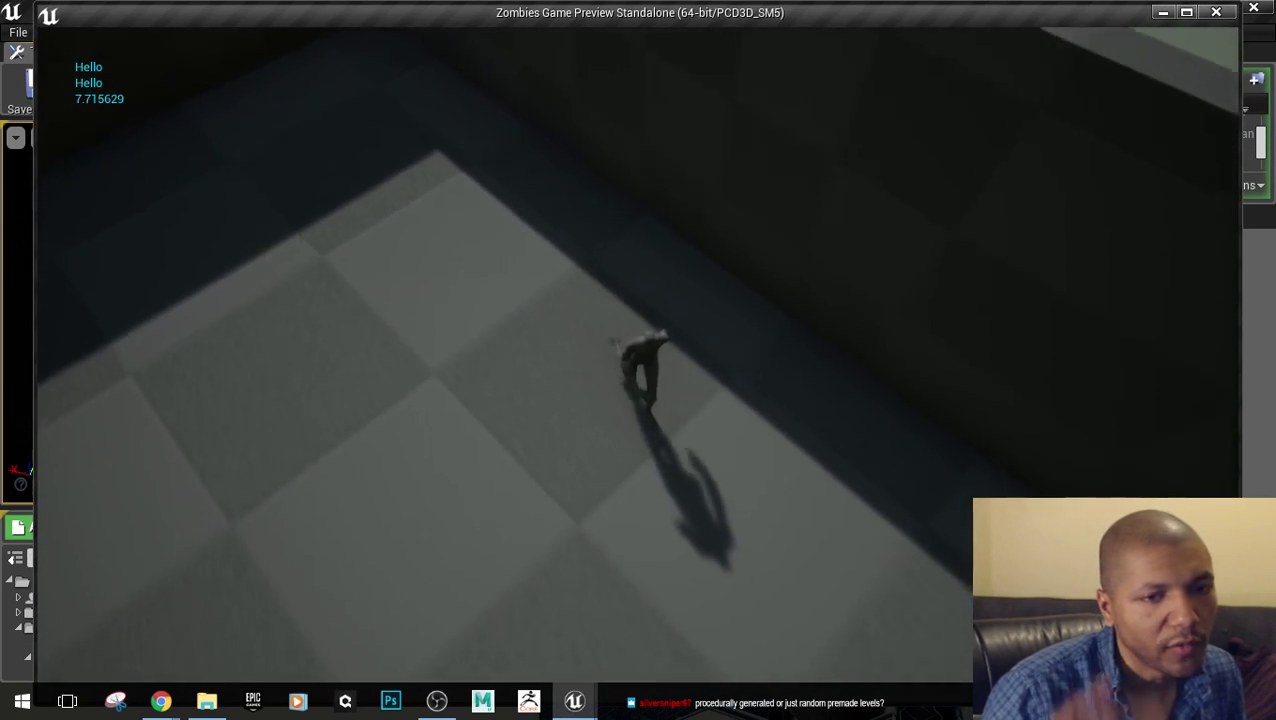
key(d)
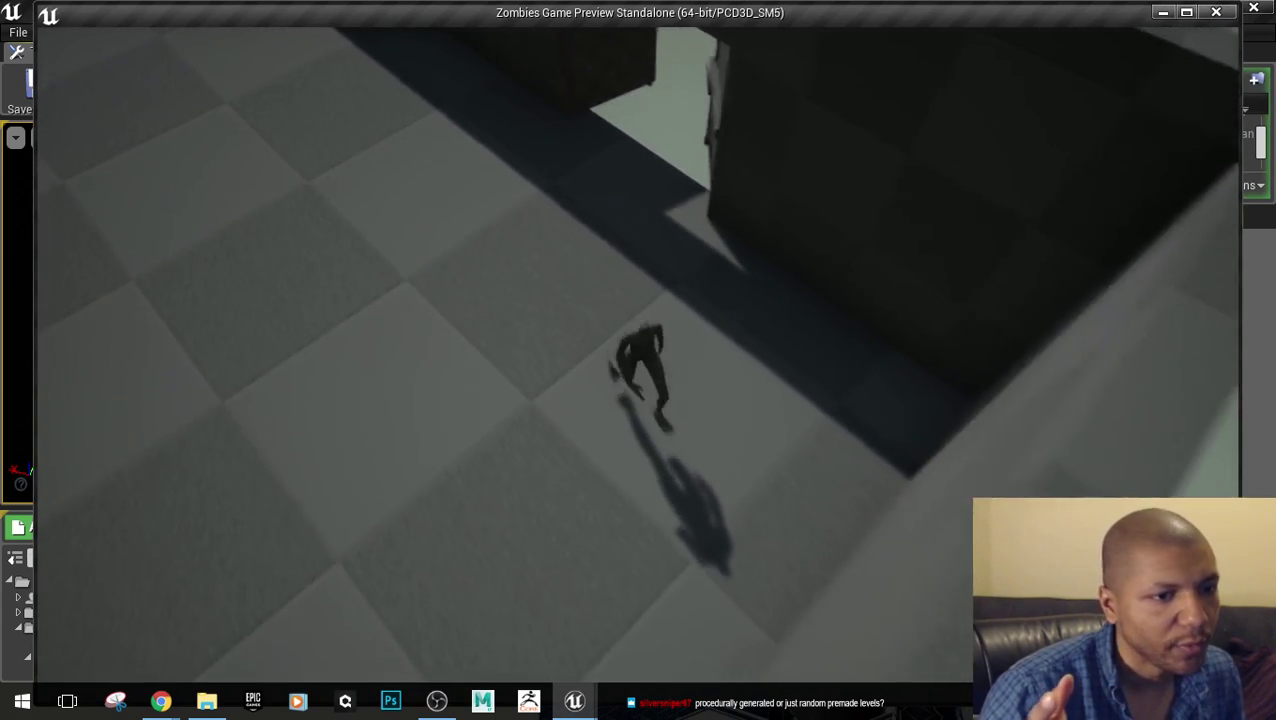
key(s)
key(a)
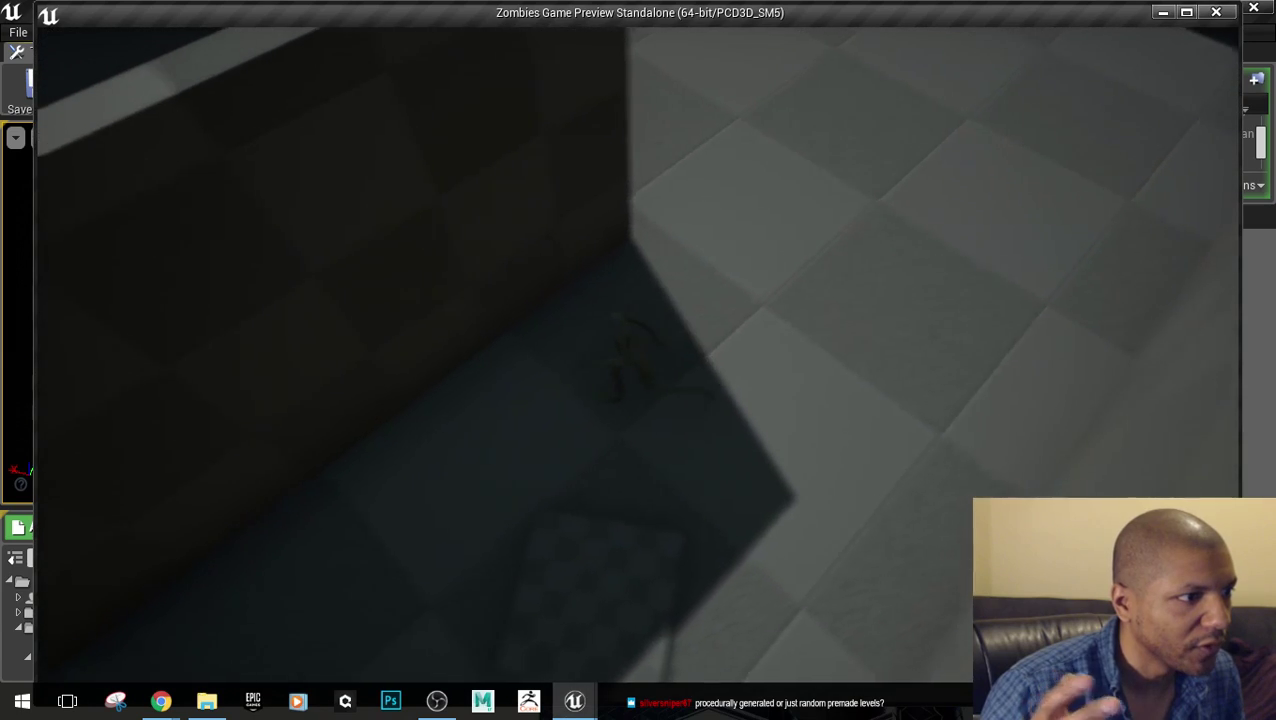
key(Escape)
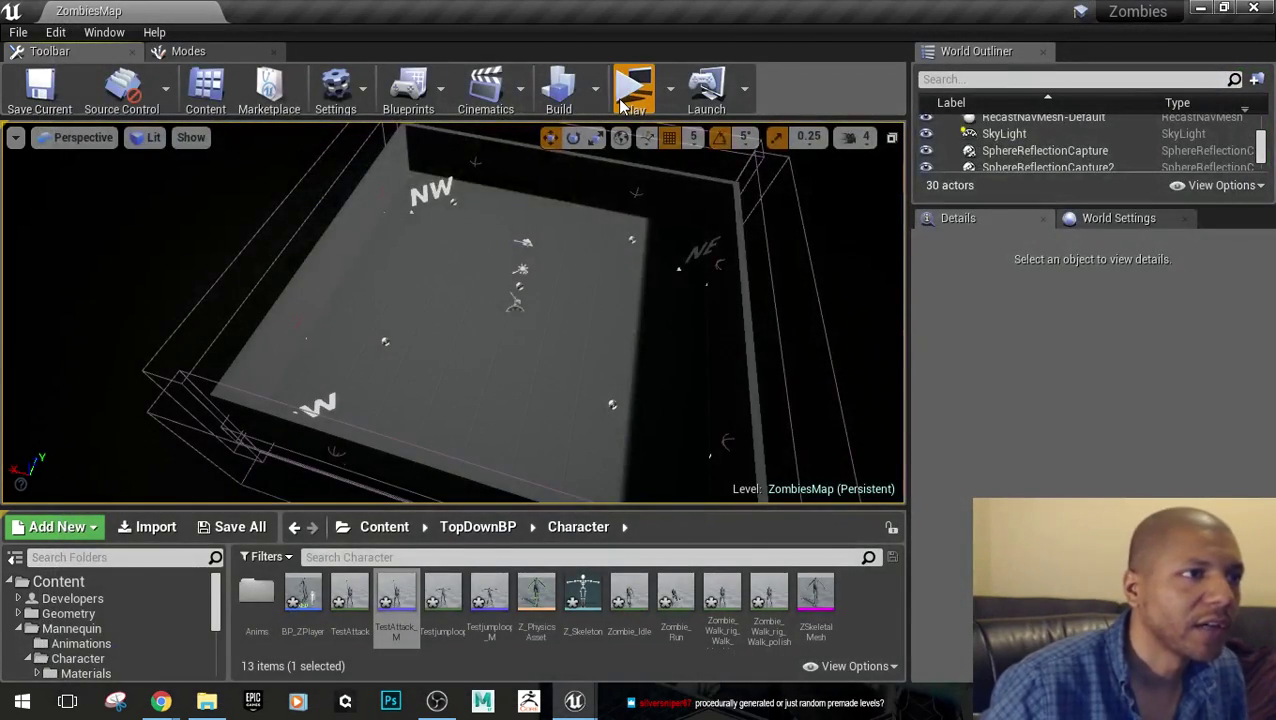
Preview ZombiesMap again, moving the character through the unlit rooms without the flashlight to check its animations, and end the preview
click(630, 100)
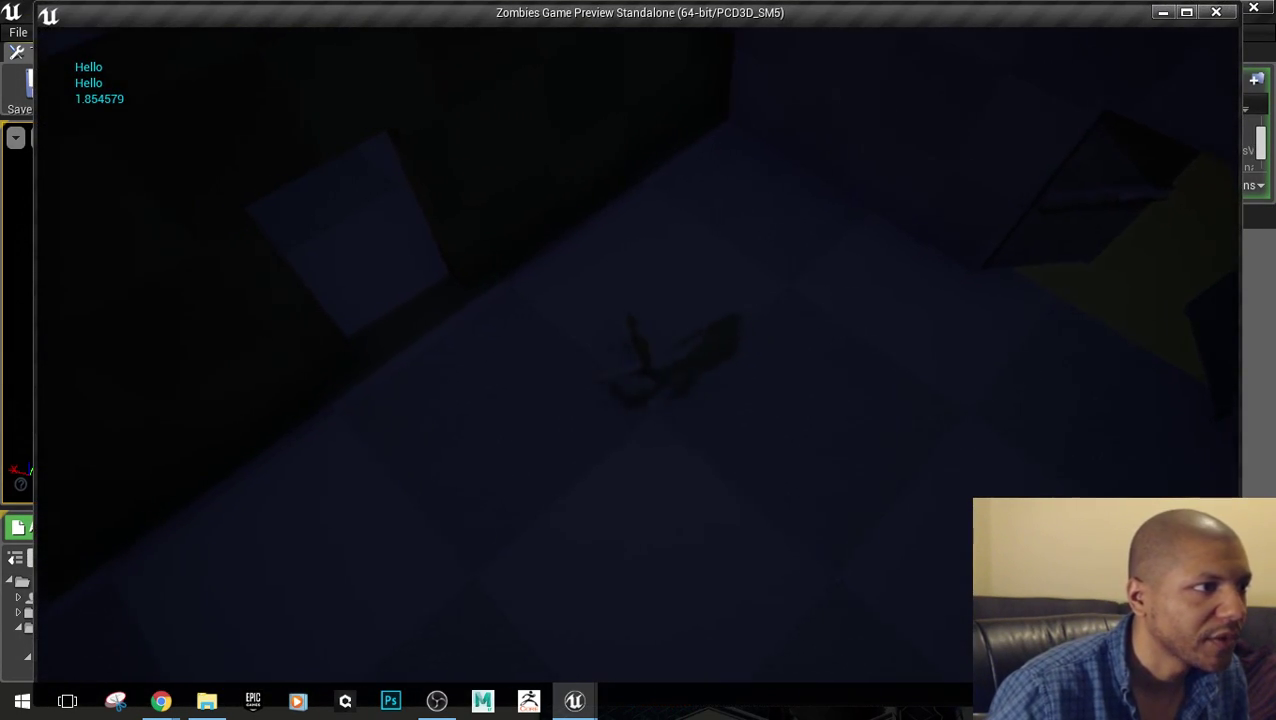
key(a)
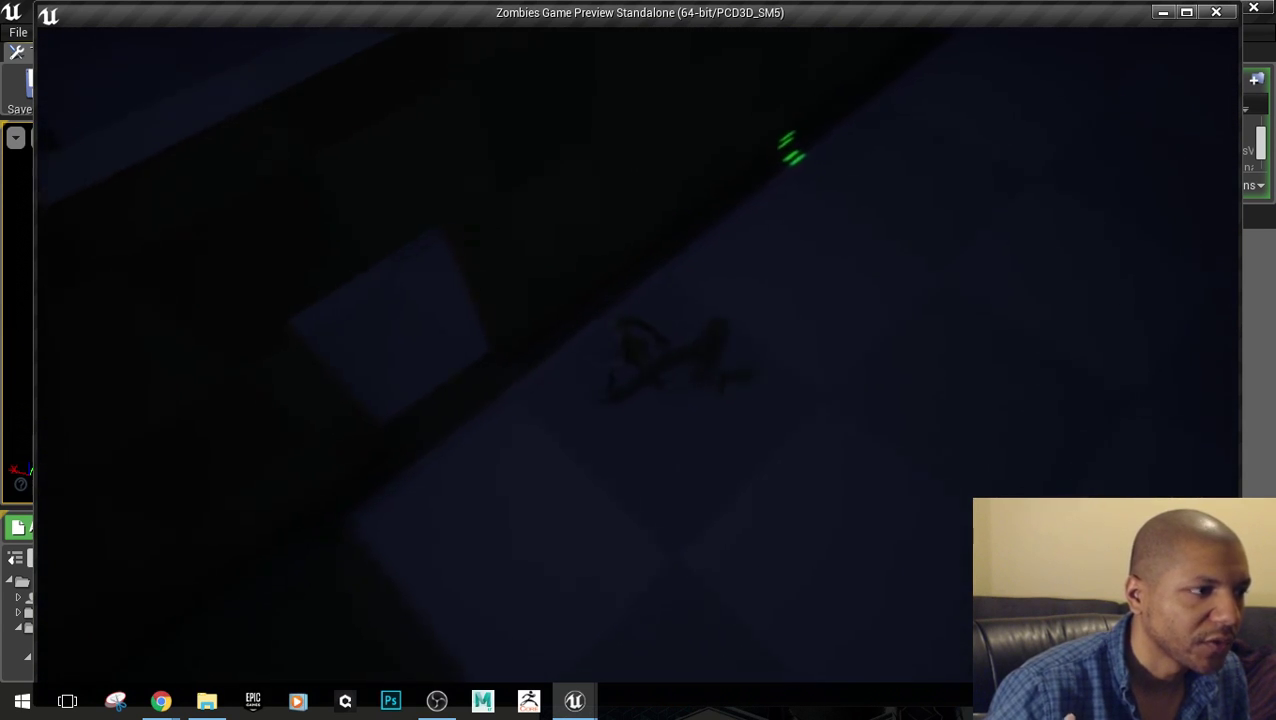
key(a)
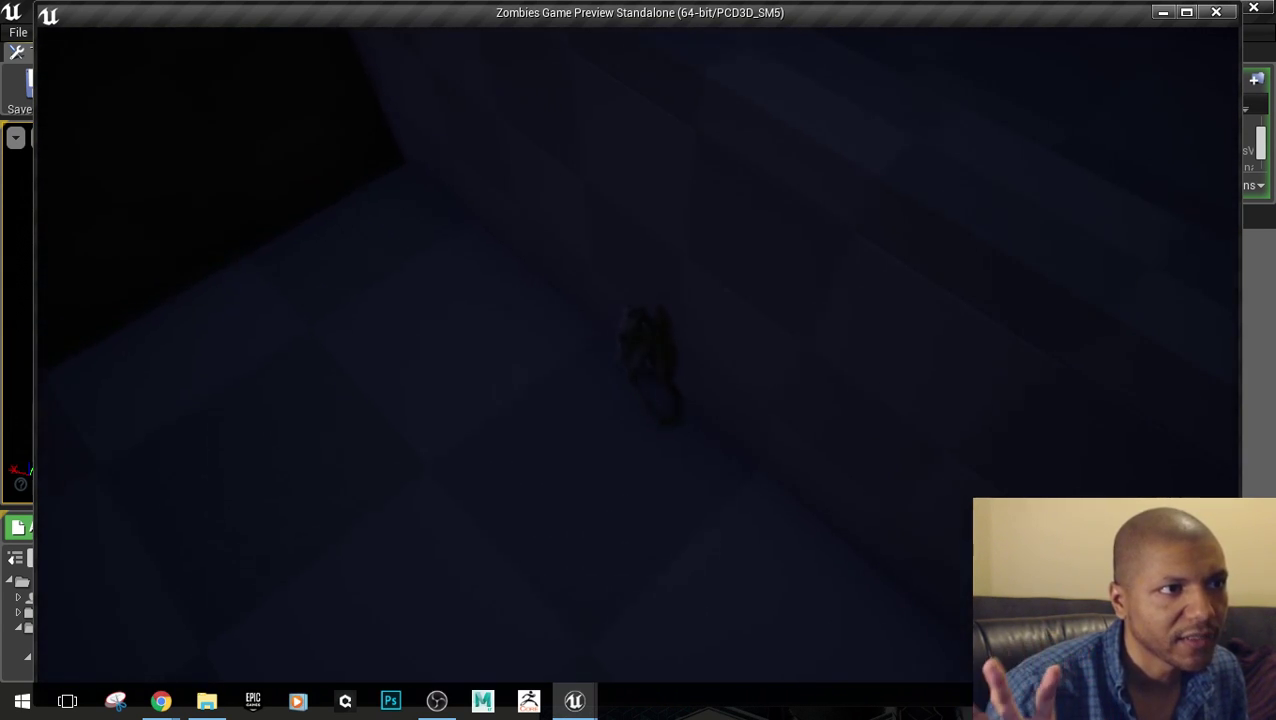
key(s)
key(a)
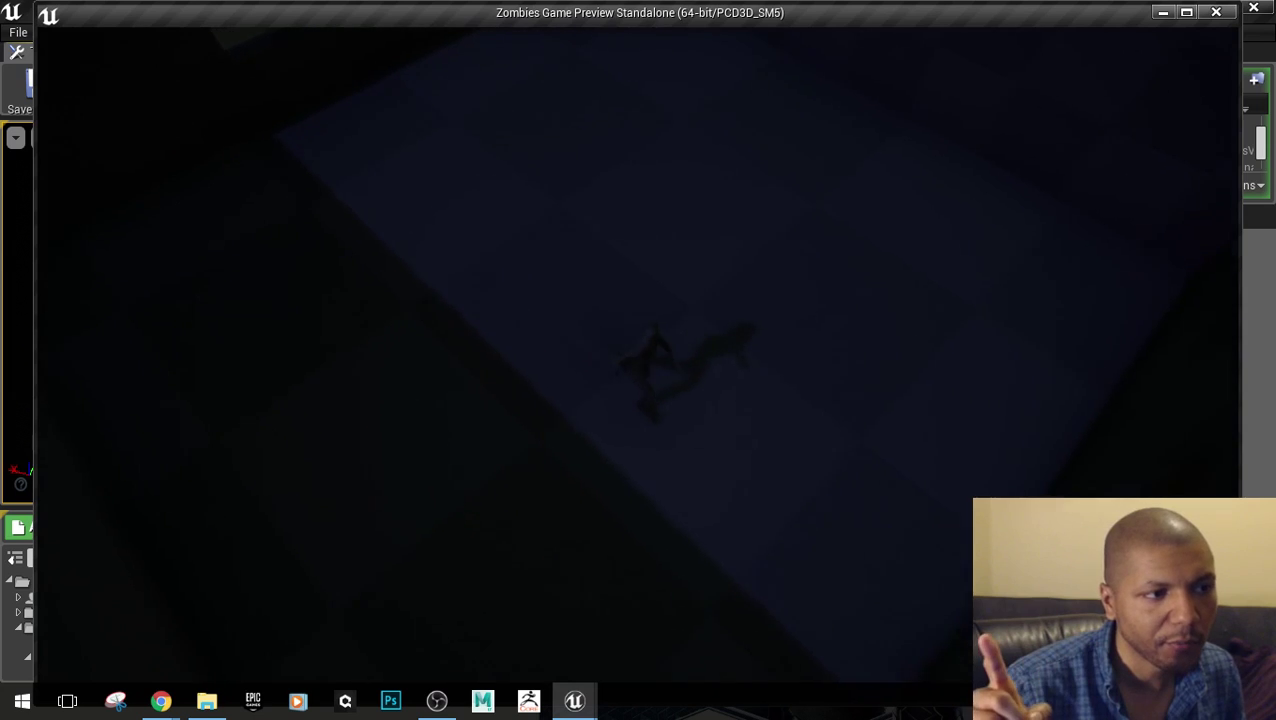
key(Escape)
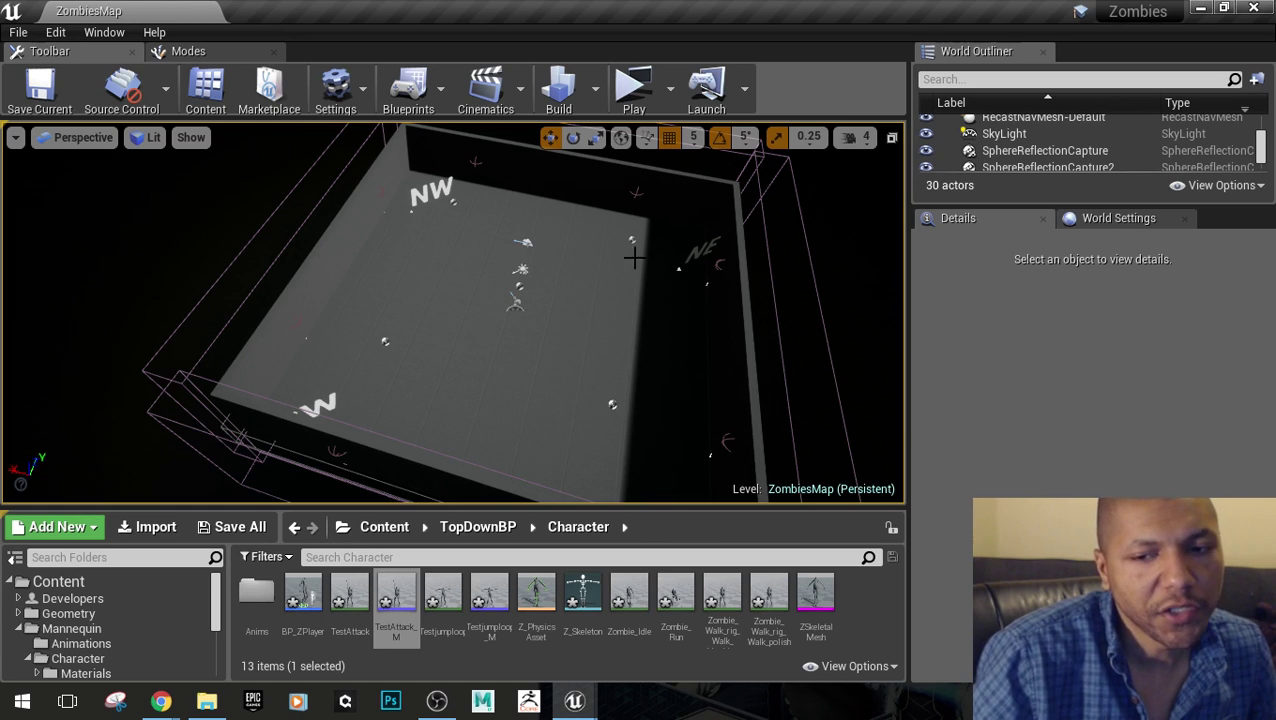
Close the Zombies project without saving its modified content, and open the TokyoWonderland project from the Epic Games Launcher library
mouse_move(635, 259)
right_down()
mouse_move(625, 314)
mouse_move(610, 292)
mouse_move(645, 240)
right_up()
right_drag(532, 288, 532, 288)
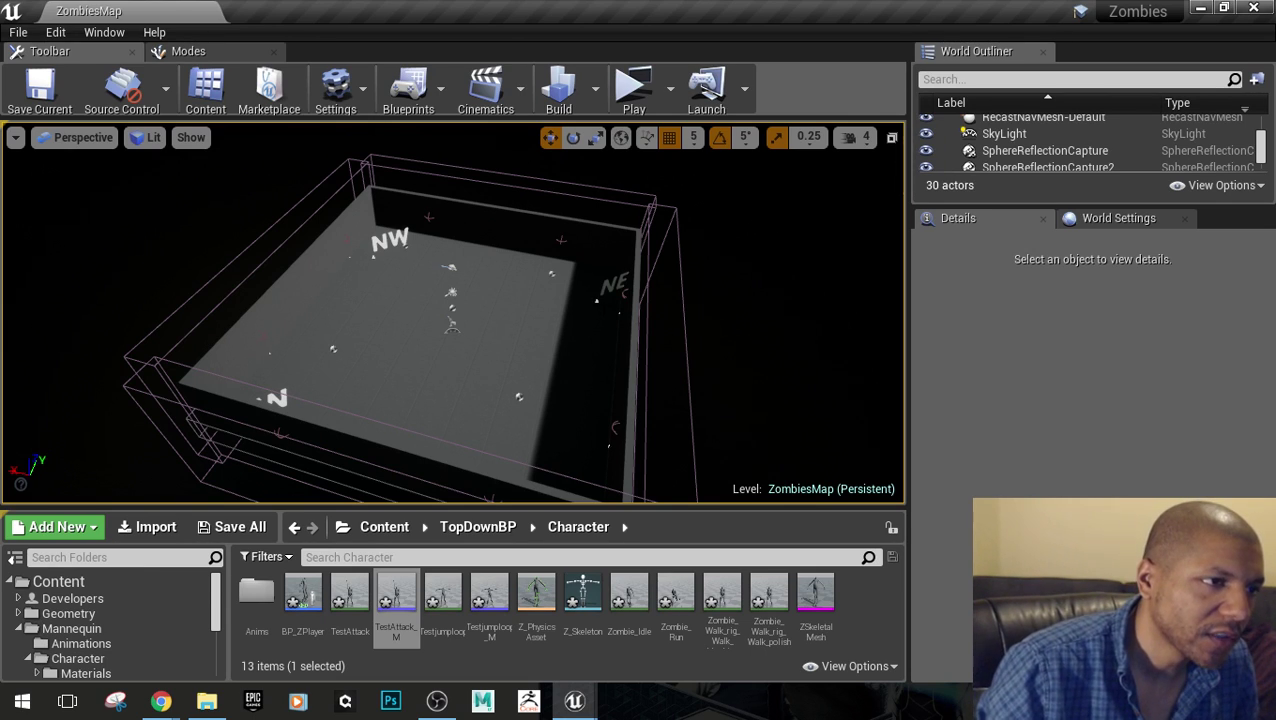
right_drag(491, 299, 491, 299)
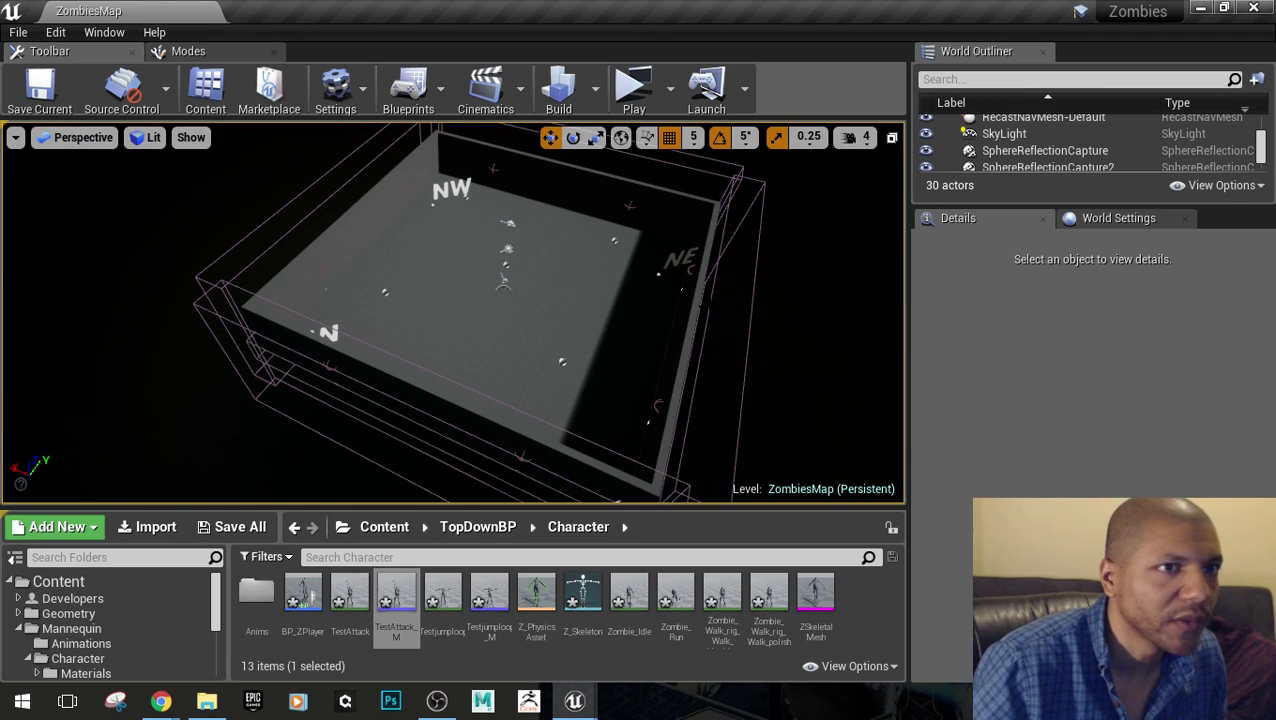
click(1253, 8)
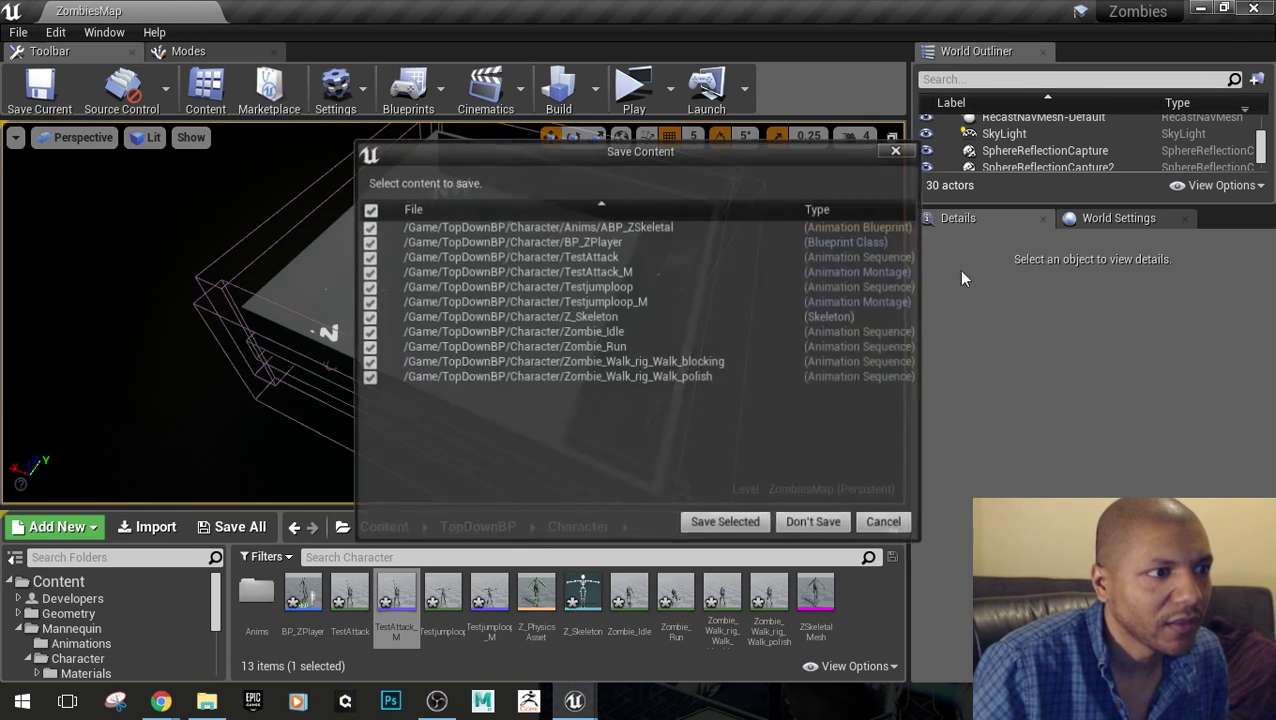
click(812, 518)
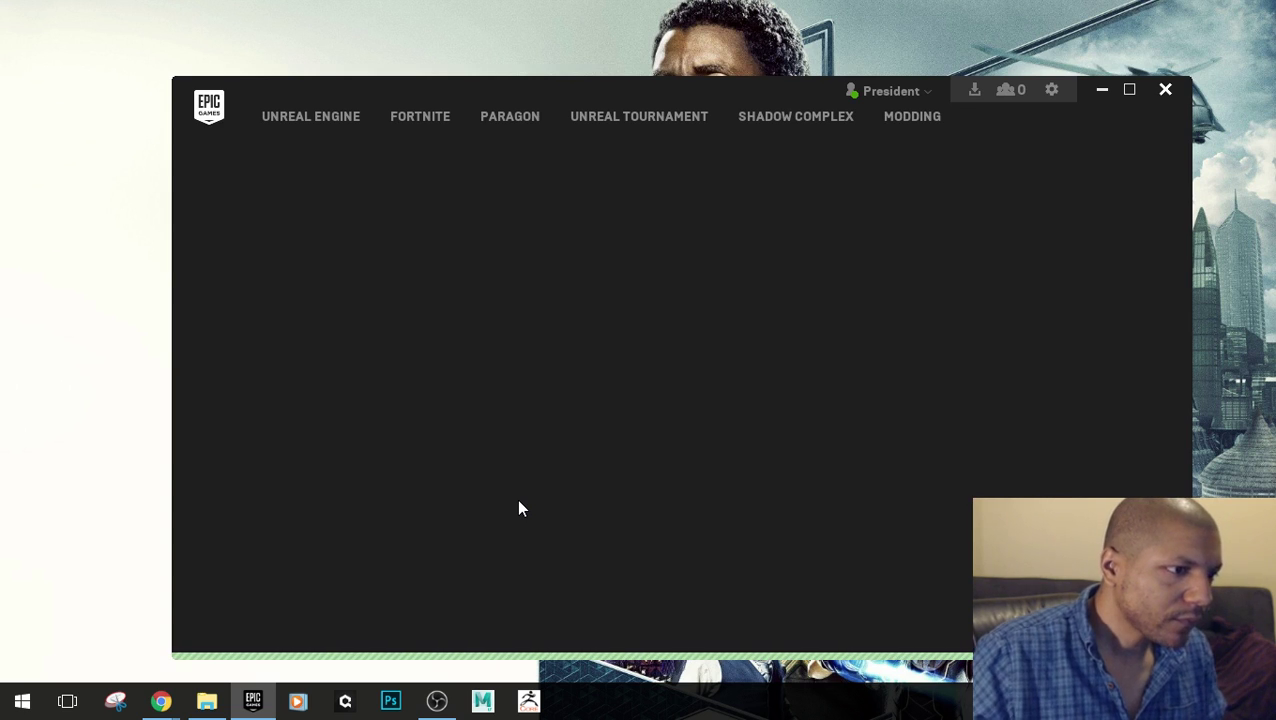
click(379, 366)
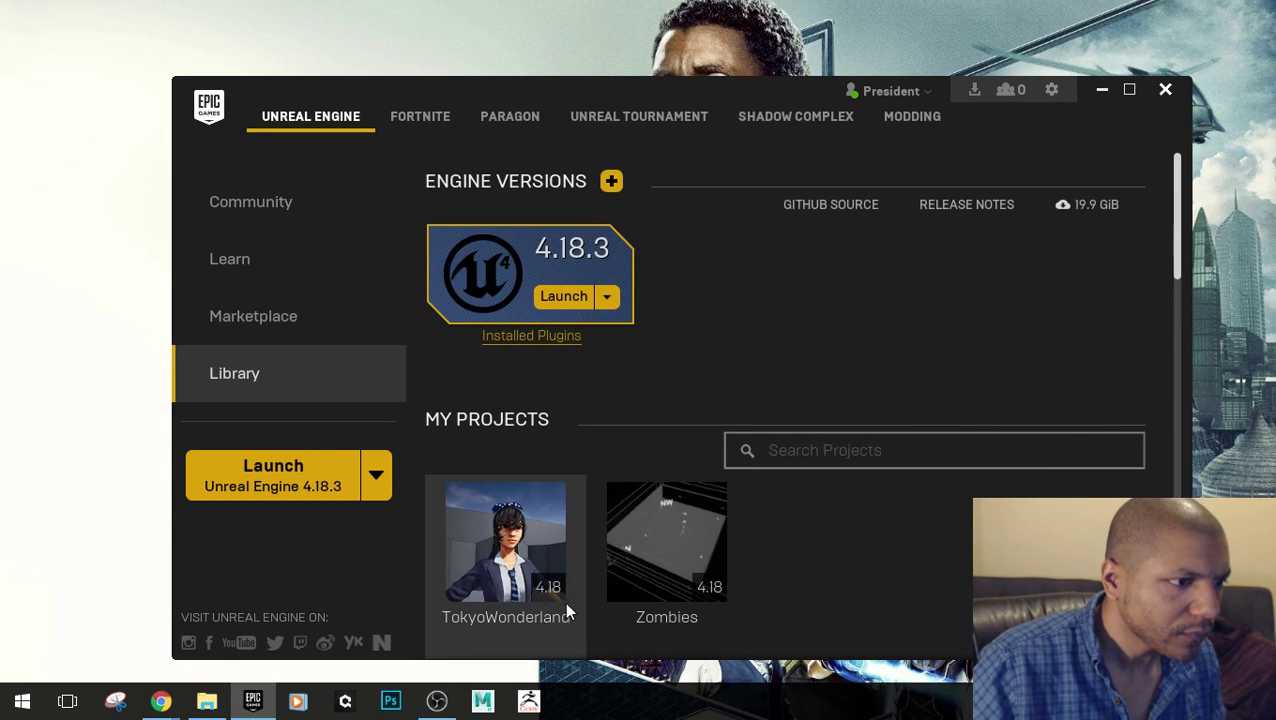
double_click(510, 540)
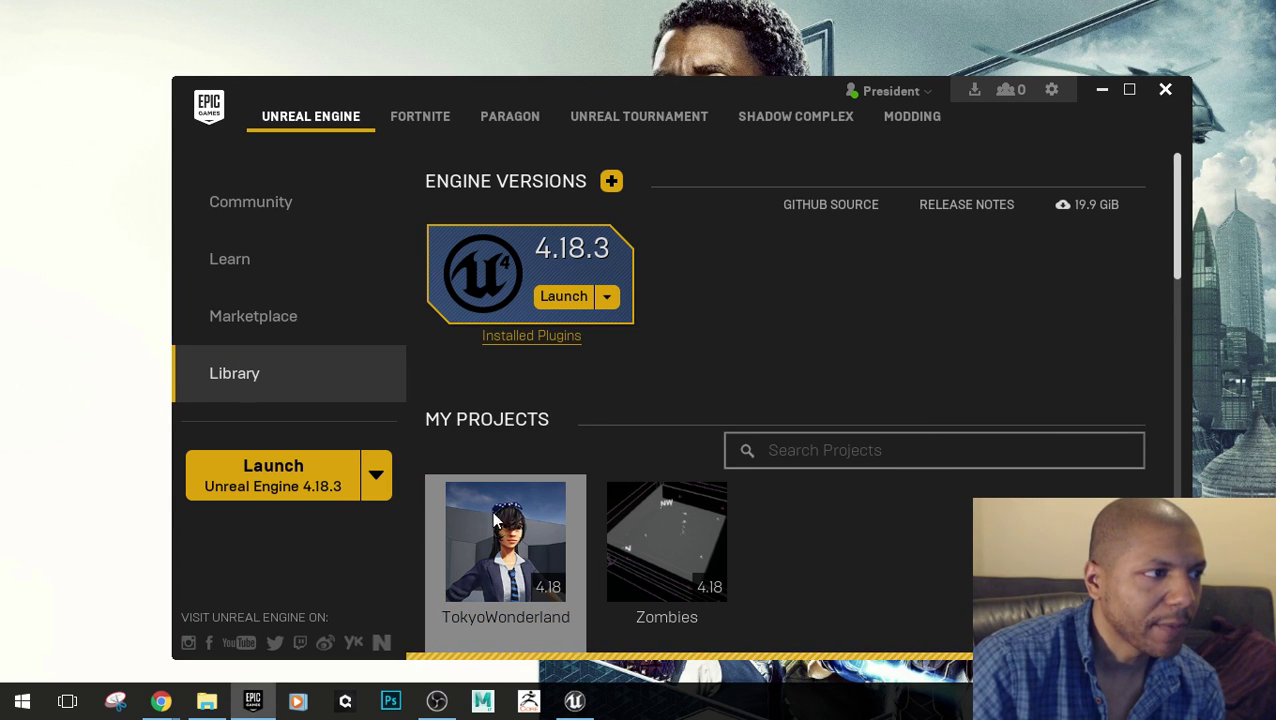
Browse the asset packs and sample projects in the launcher library, from Water Planes back up through the Infinity Blade collections
click(220, 318)
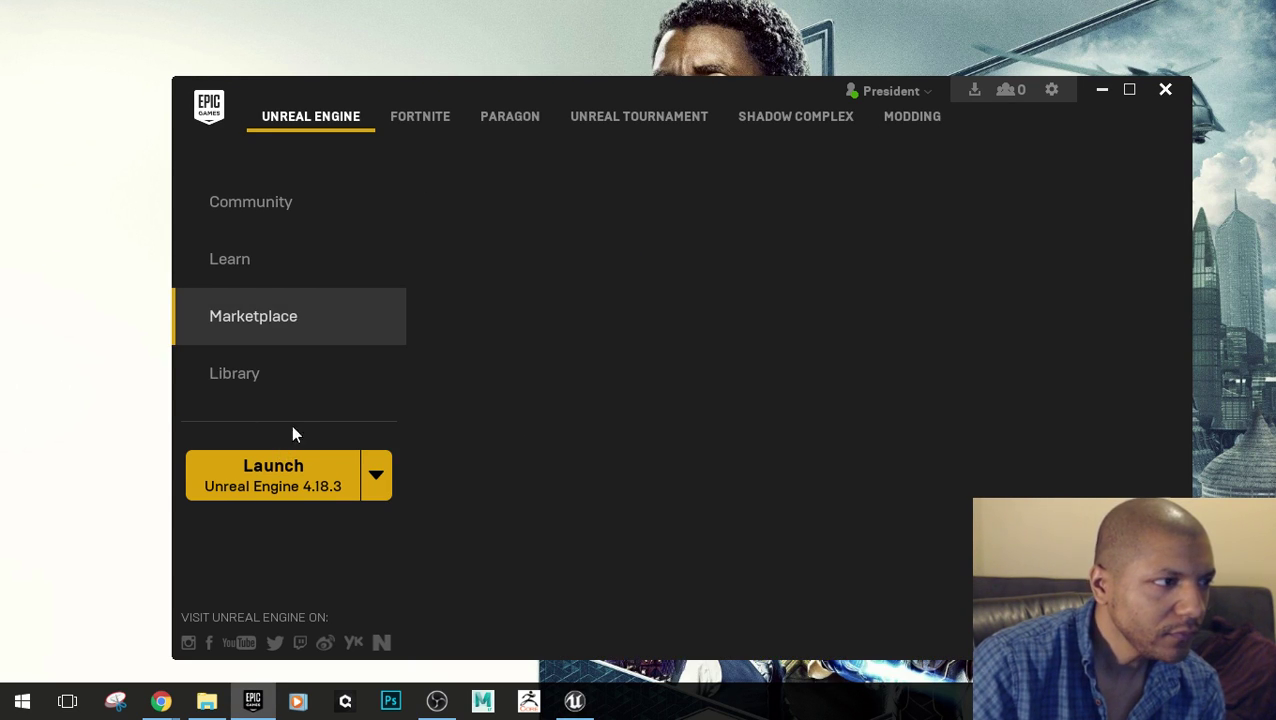
click(280, 385)
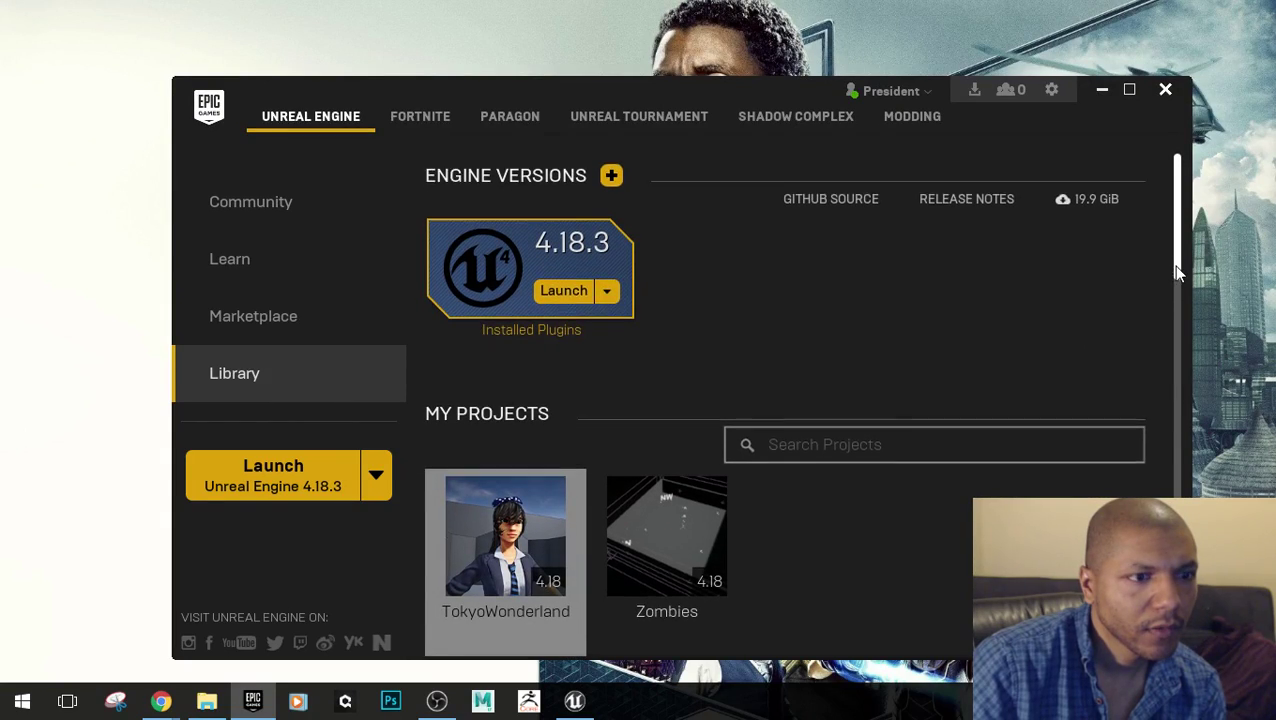
drag(1172, 268, 1180, 600)
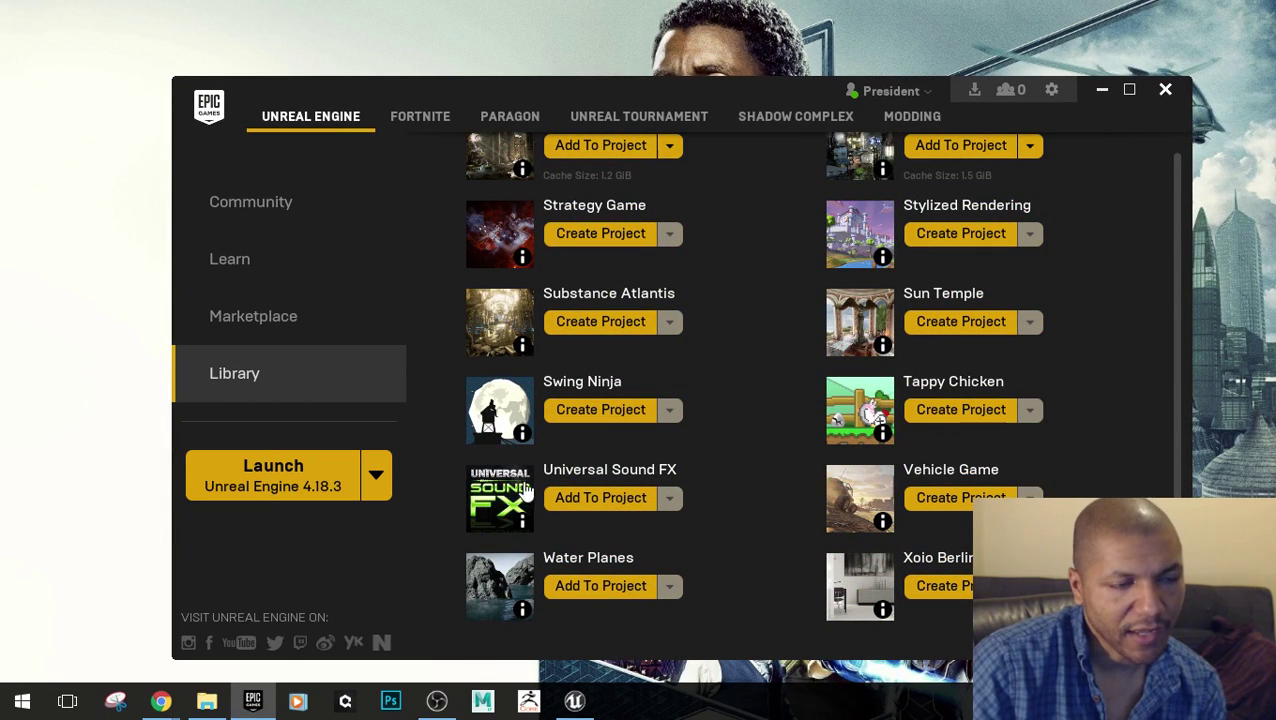
scroll(745, 595, up, 3)
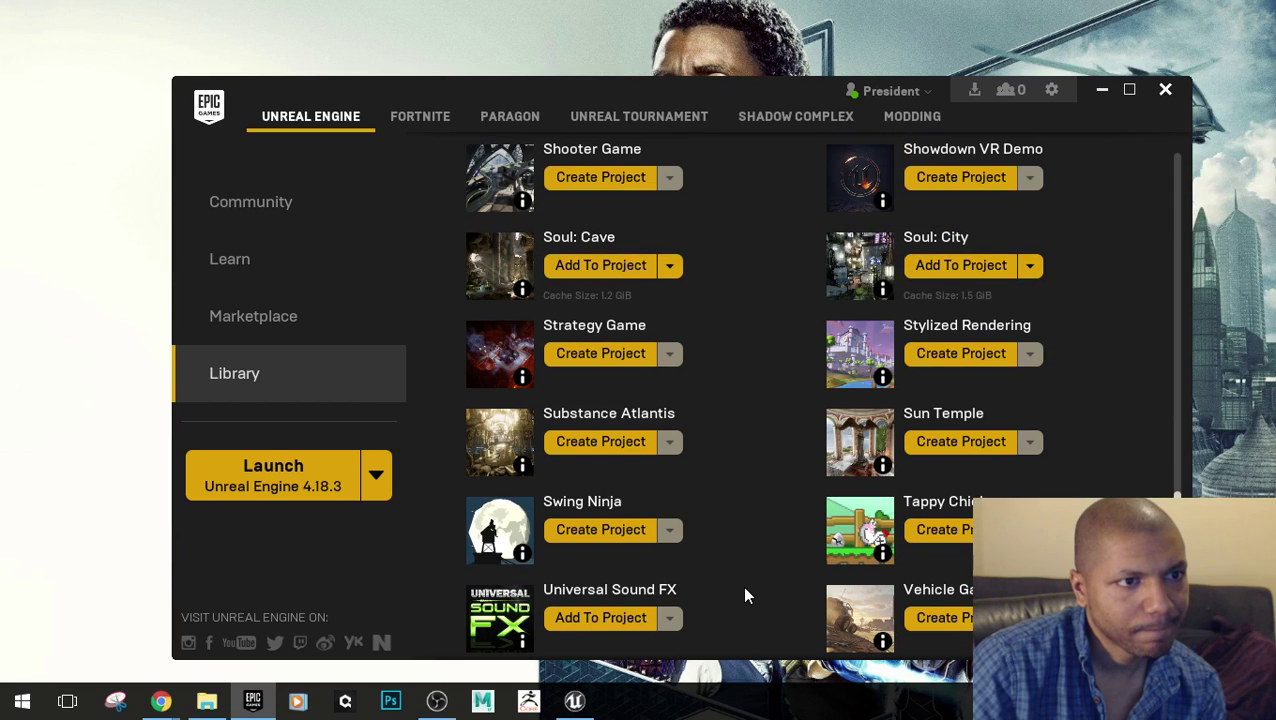
scroll(745, 593, up, 4)
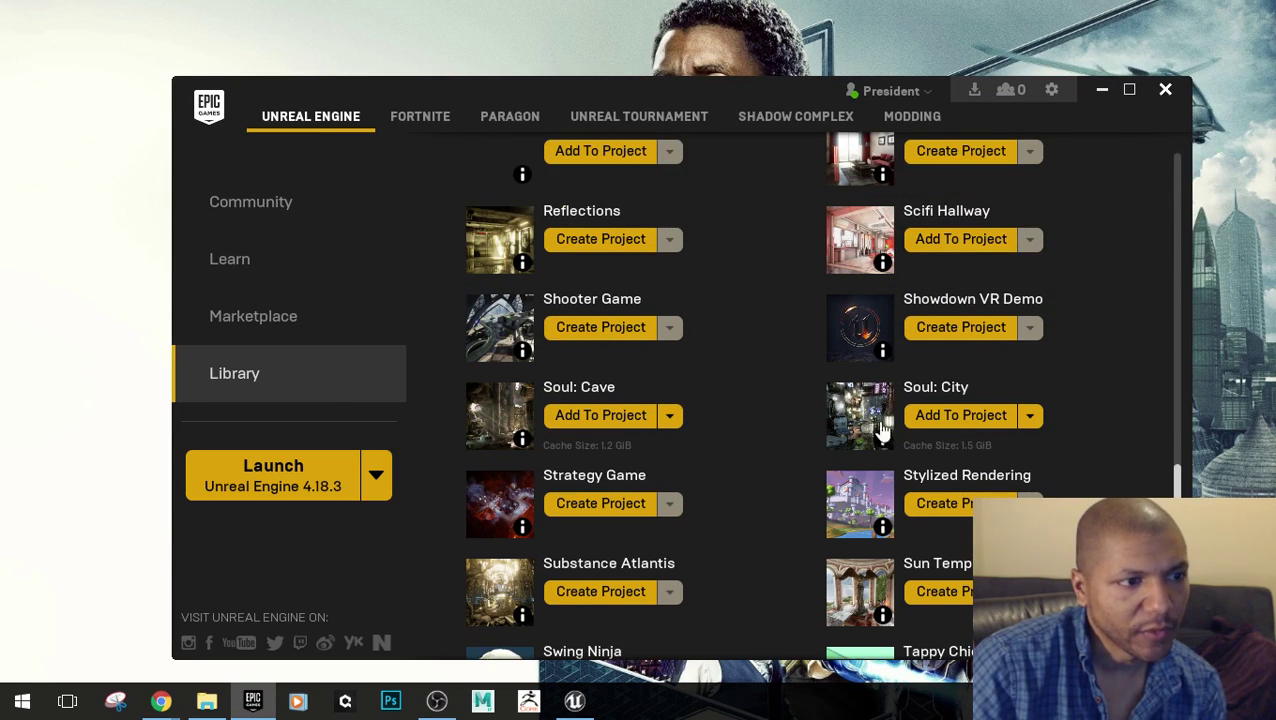
scroll(985, 442, up, 1)
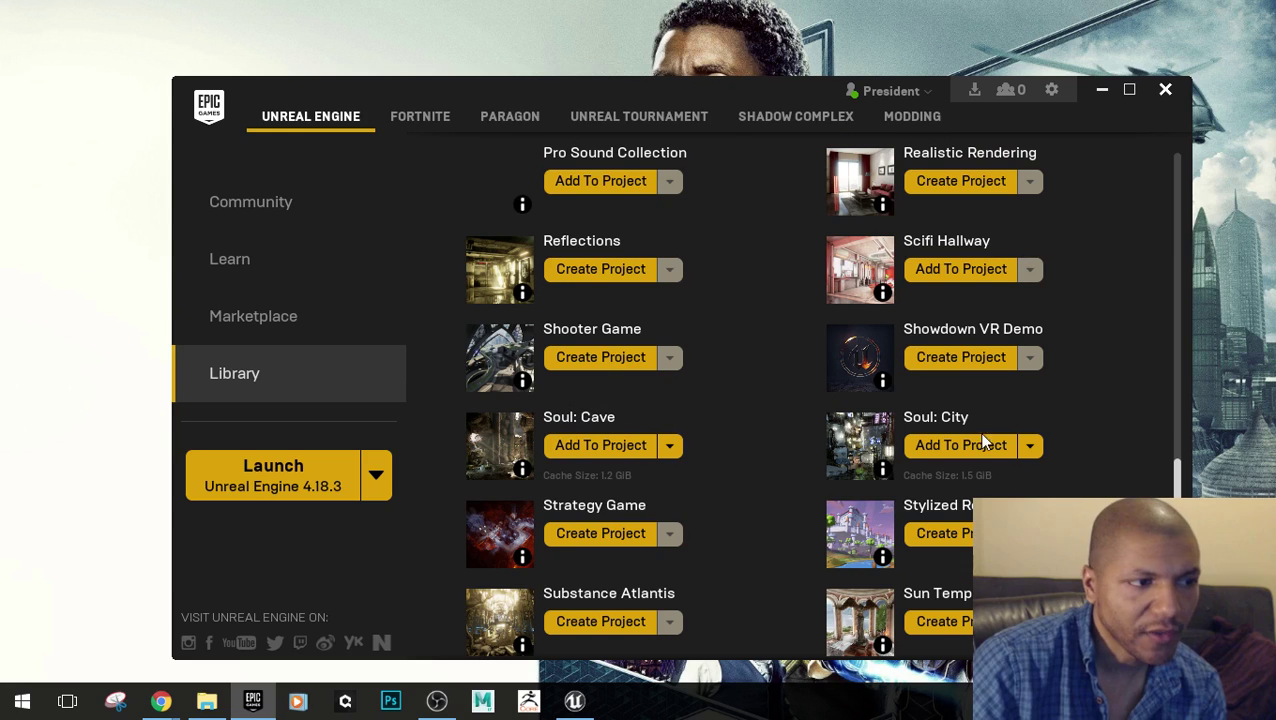
scroll(690, 455, up, 3)
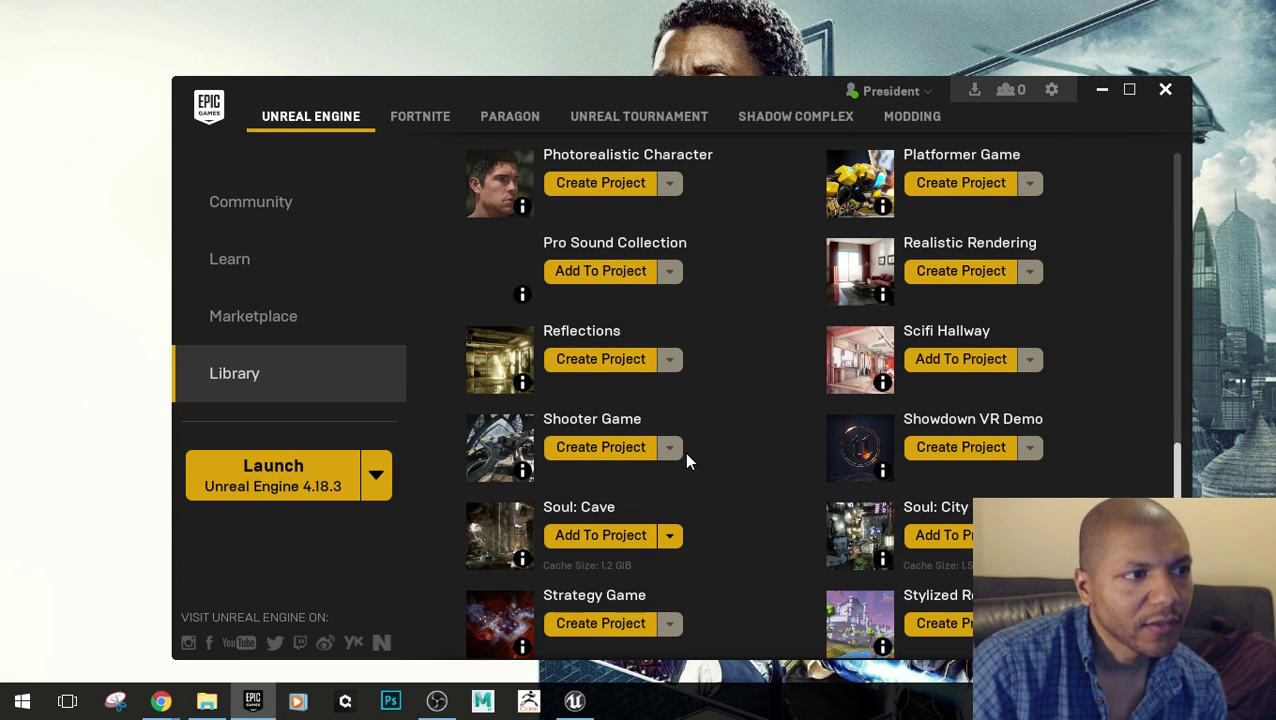
scroll(686, 458, up, 5)
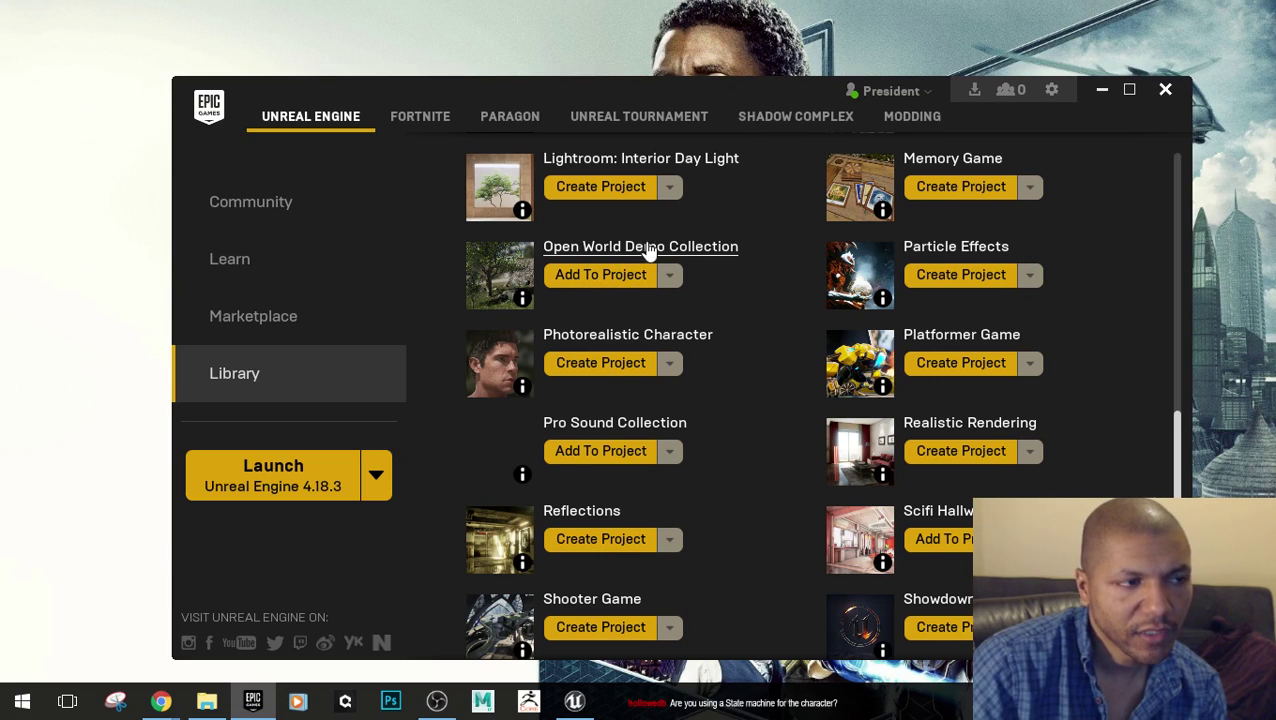
scroll(590, 295, up, 2)
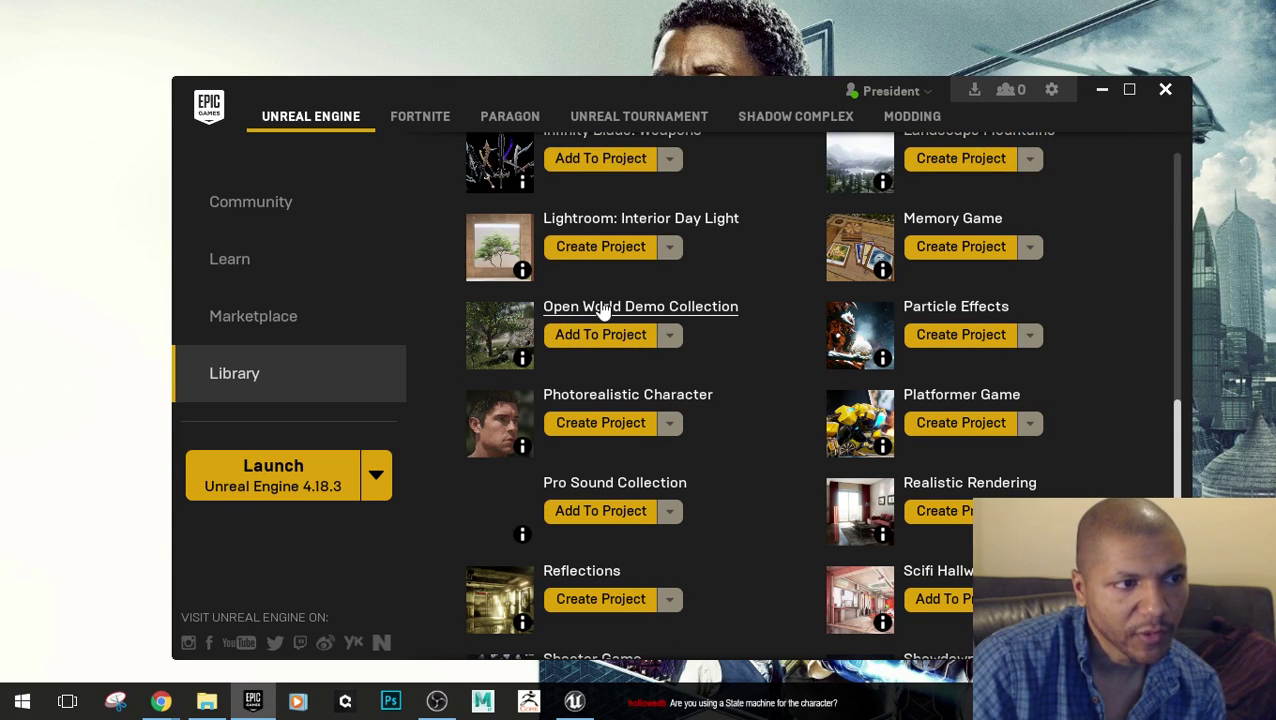
scroll(775, 439, up, 3)
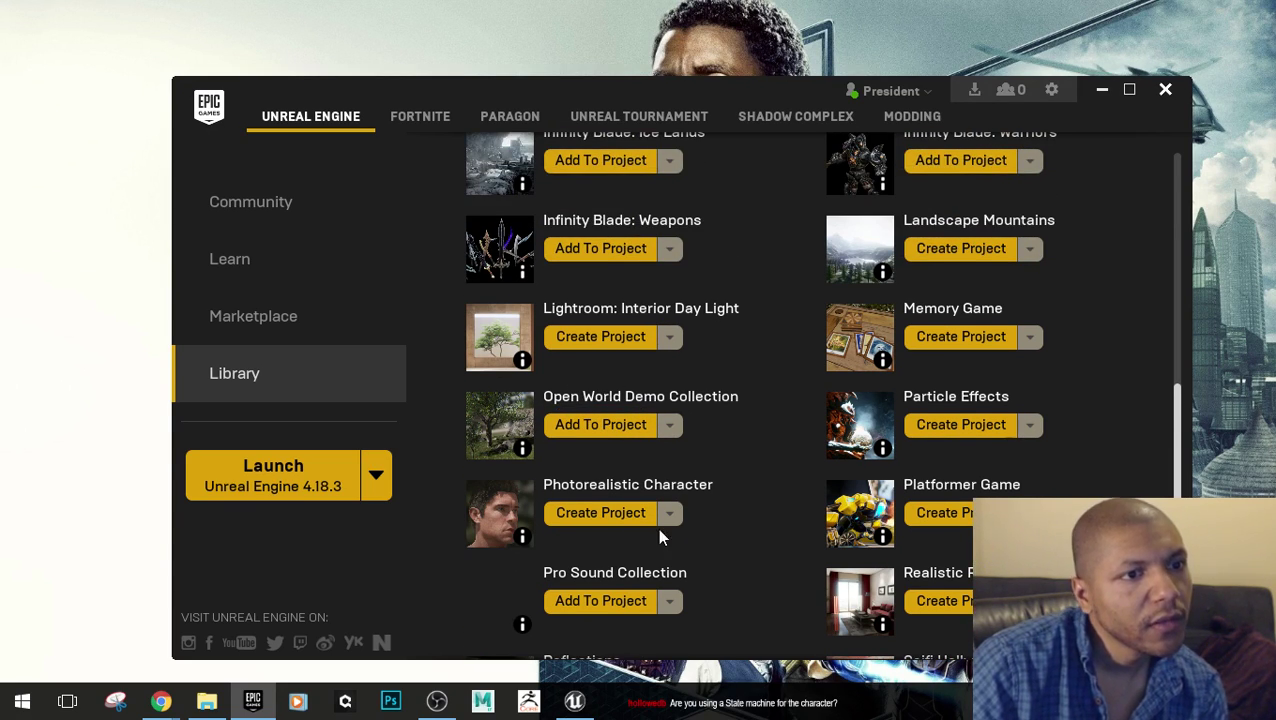
scroll(657, 527, up, 3)
scroll(955, 375, up, 3)
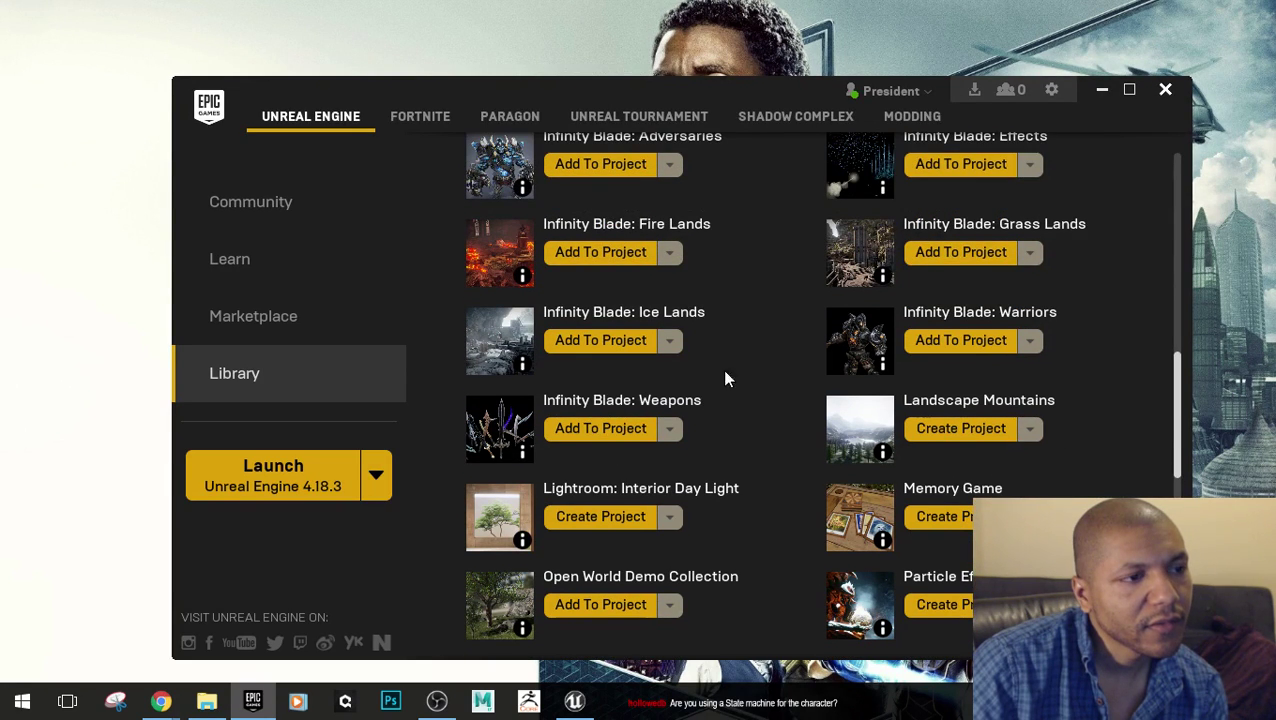
scroll(800, 530, up, 18)
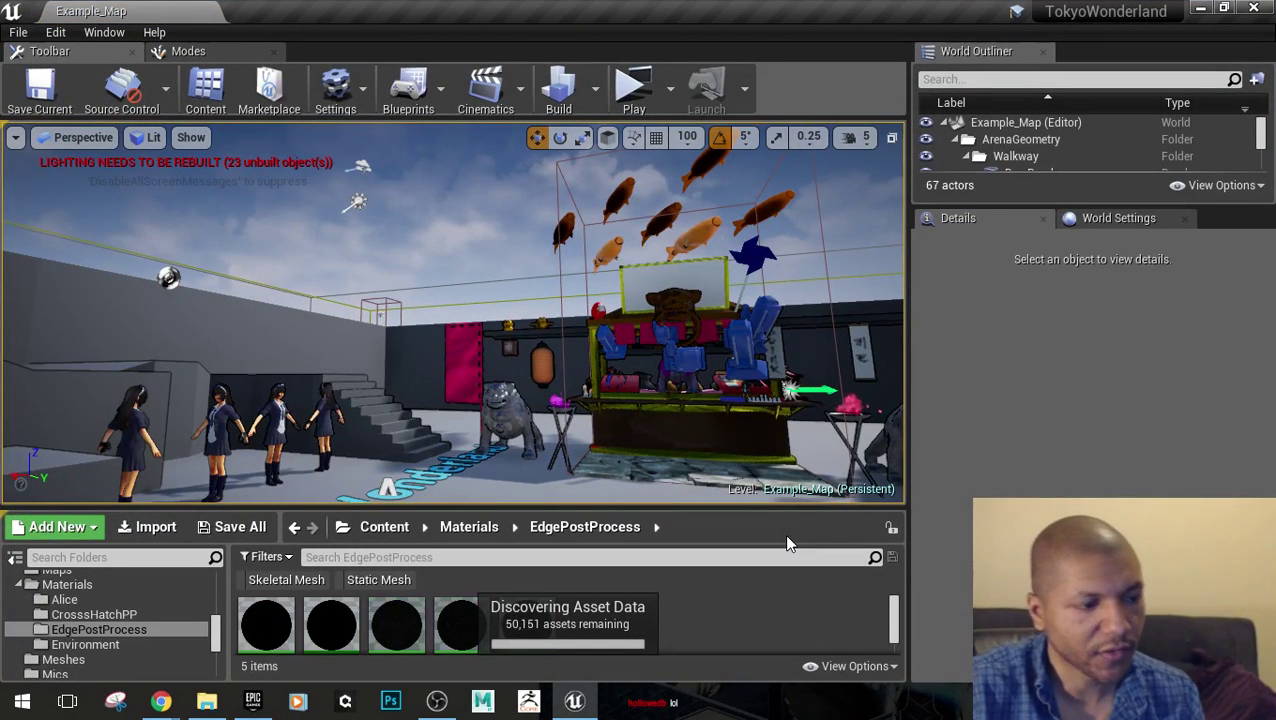
Look over the stall and characters in Example_Map, and open the Advanced_Lighting level from the Maps folder
right_drag(640, 400, 620, 425)
right_drag(485, 310, 485, 371)
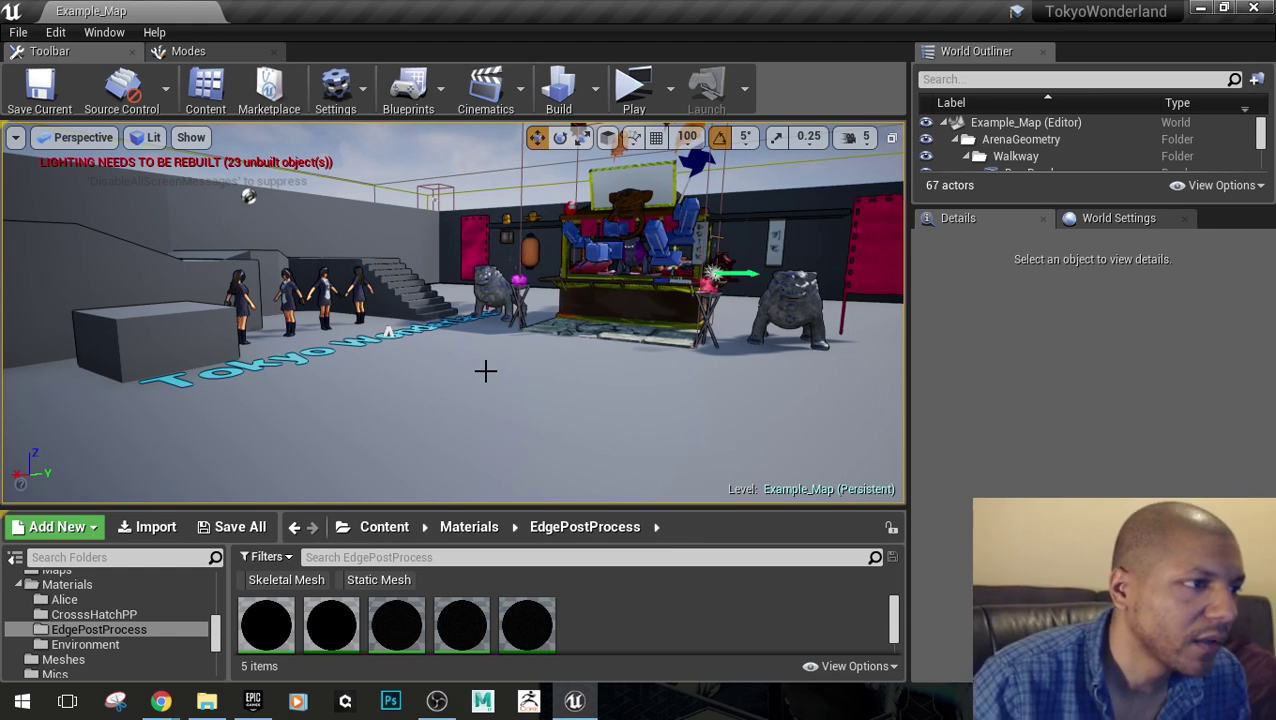
mouse_move(485, 371)
right_down()
mouse_move(485, 420)
mouse_move(485, 371)
right_up()
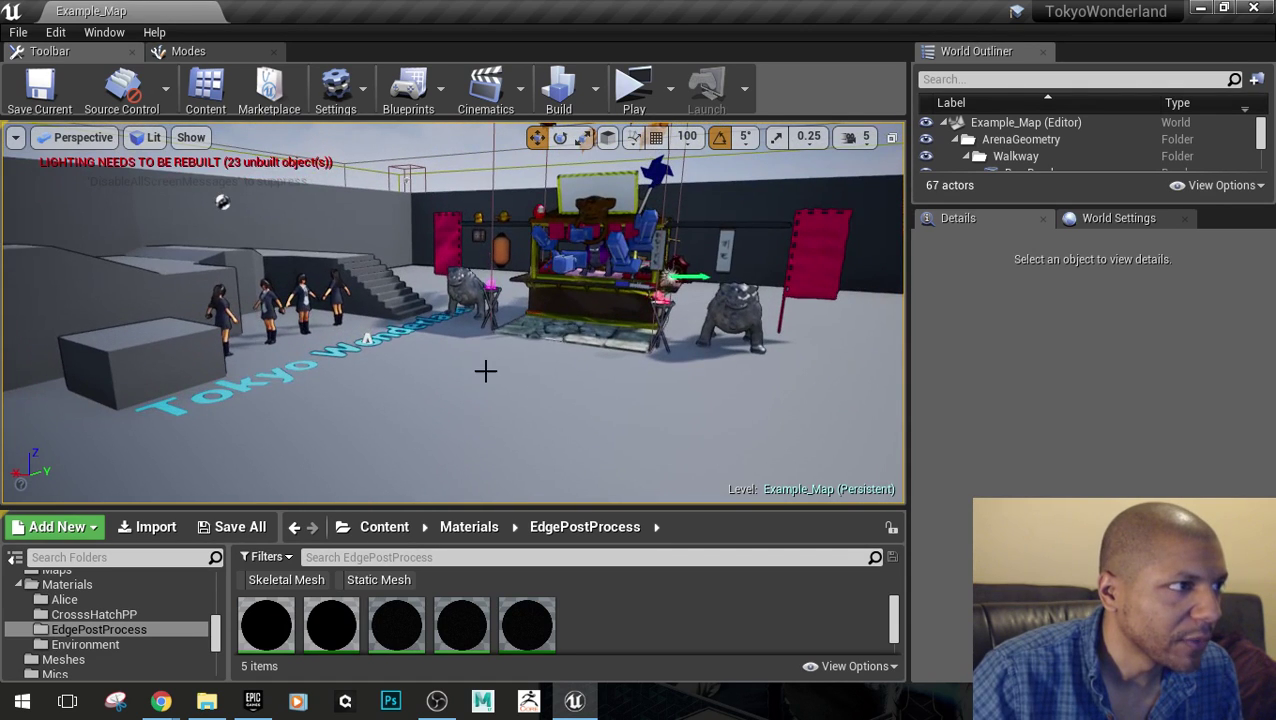
click(17, 31)
click(56, 89)
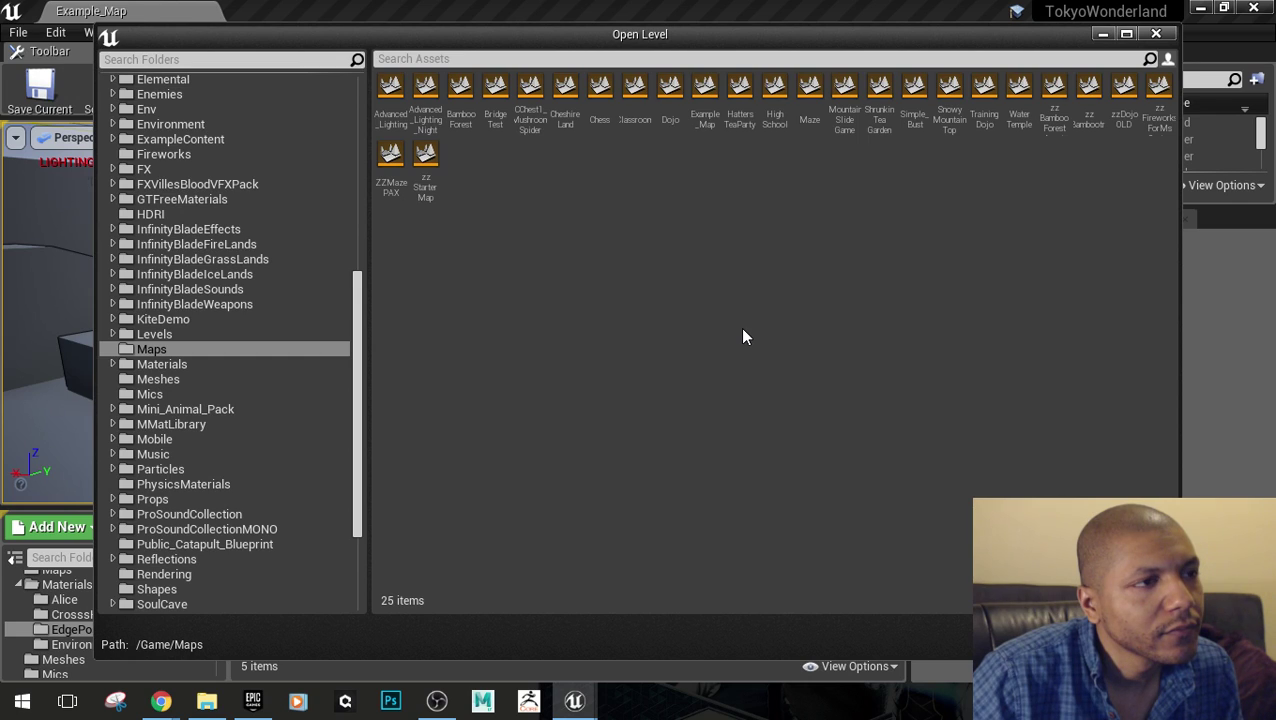
click(466, 96)
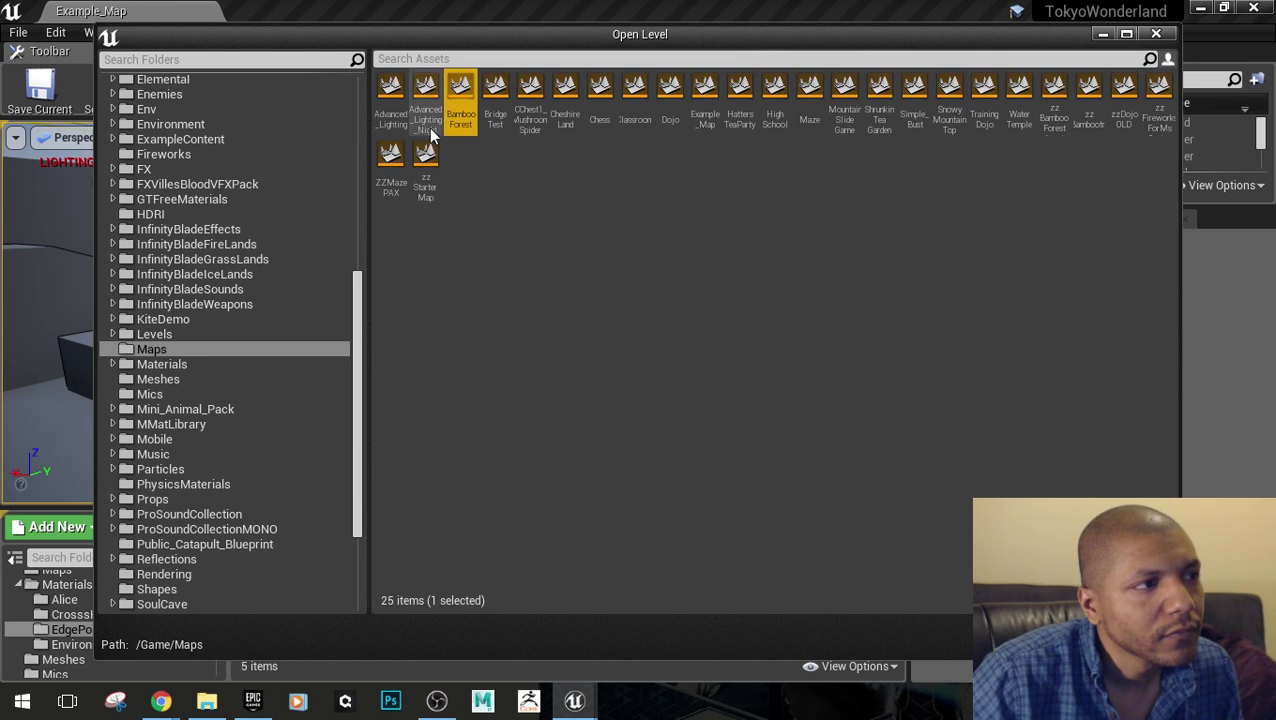
click(405, 118)
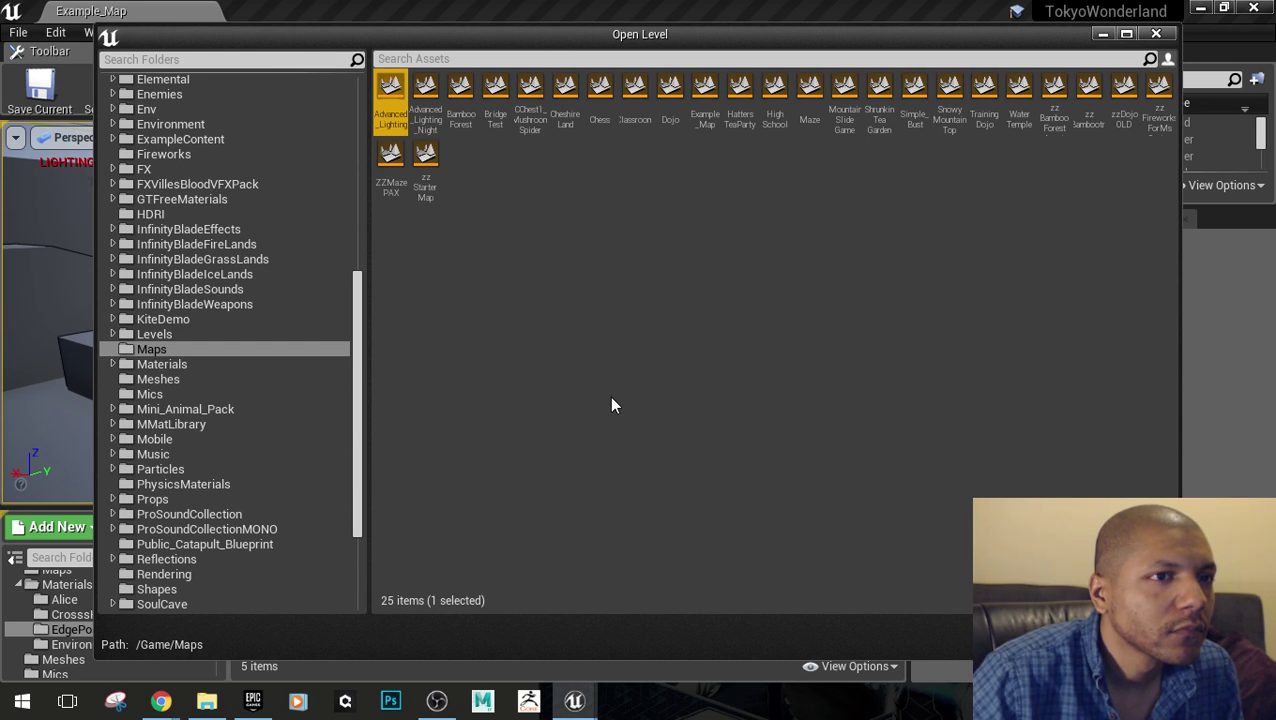
double_click(390, 95)
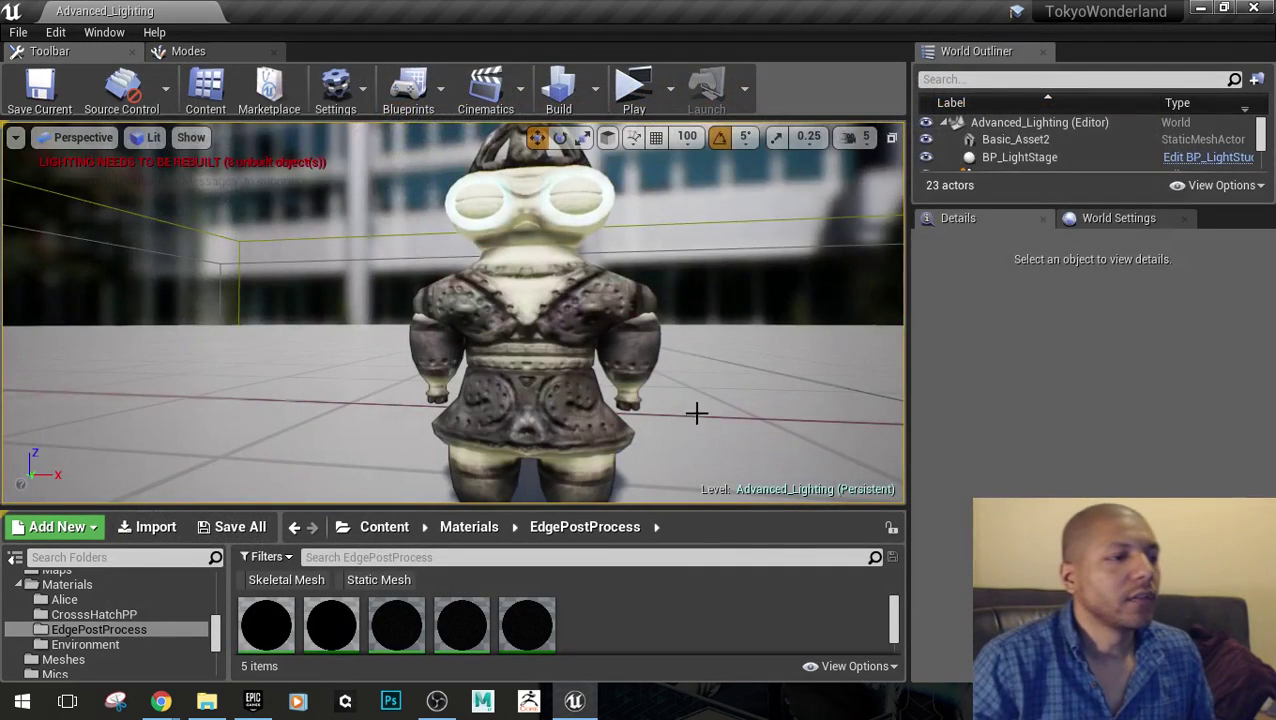
Survey the characters and props in the Advanced_Lighting level, and start a standalone game preview
right_drag(695, 413, 840, 515)
key(w)
right_drag(590, 330, 570, 290)
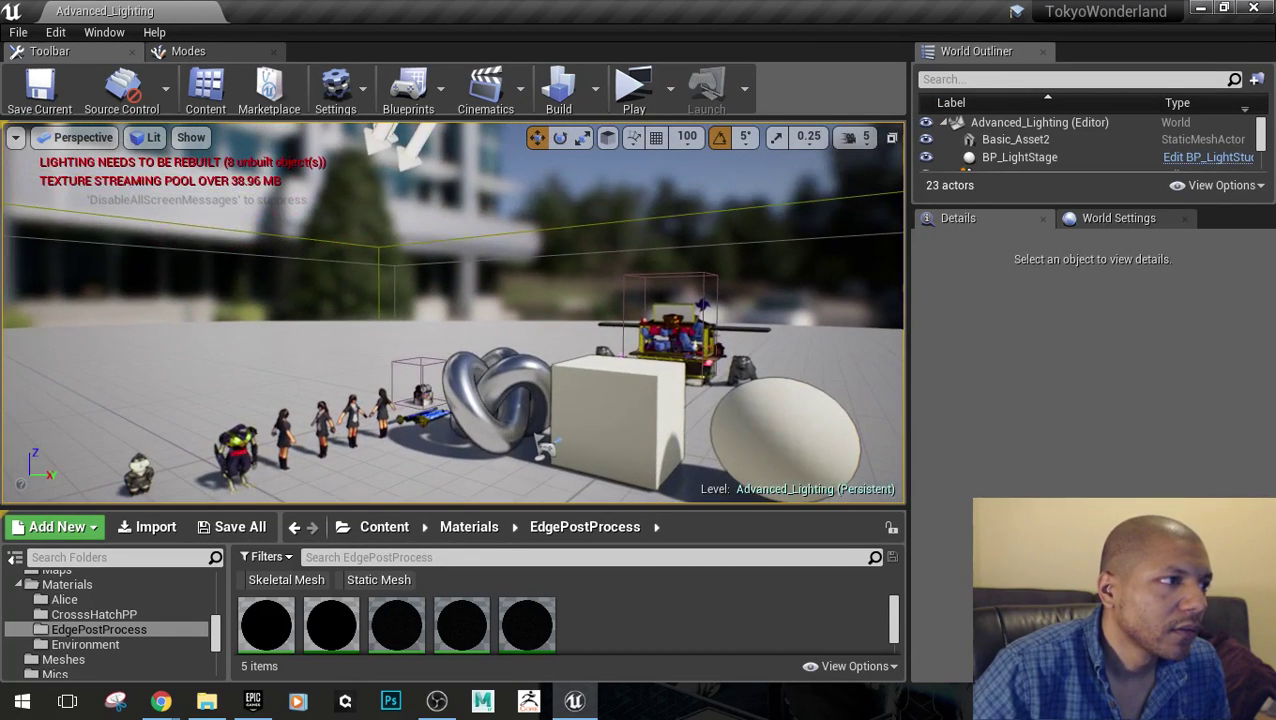
click(645, 88)
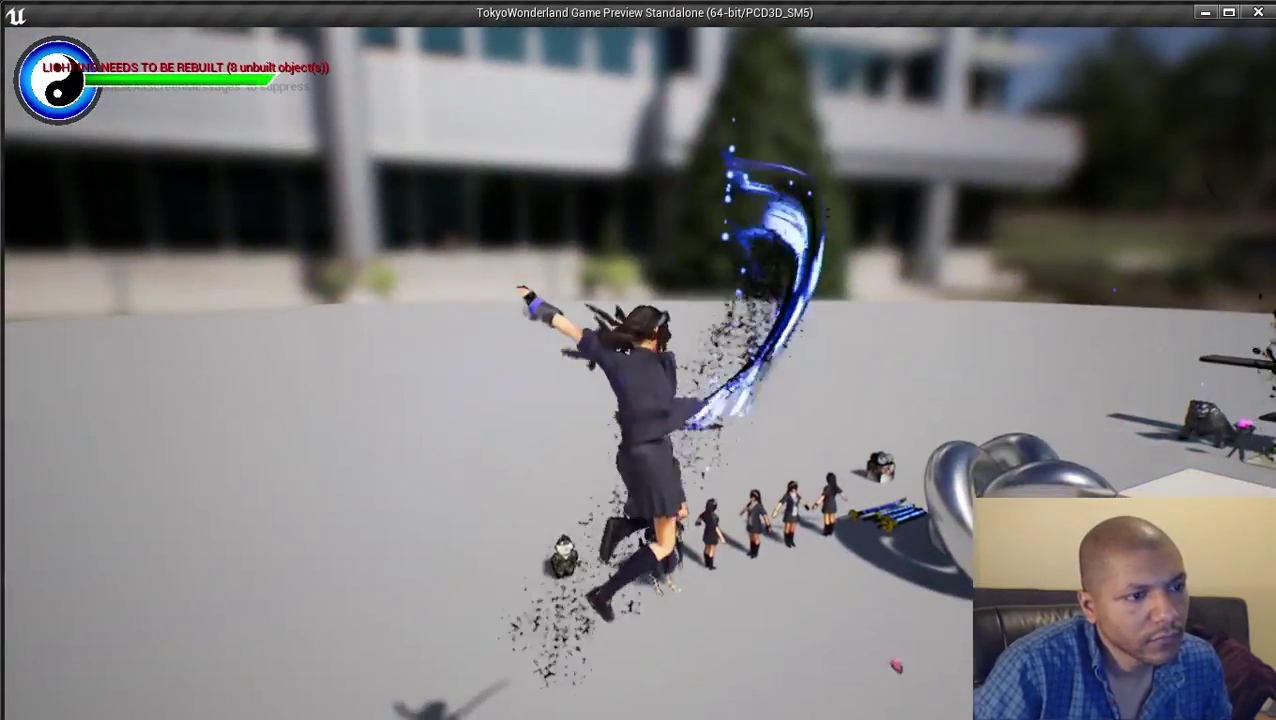
Exit the game preview and delete the sphere, the cube, the metal knot and the market stall from the level
key(Escape)
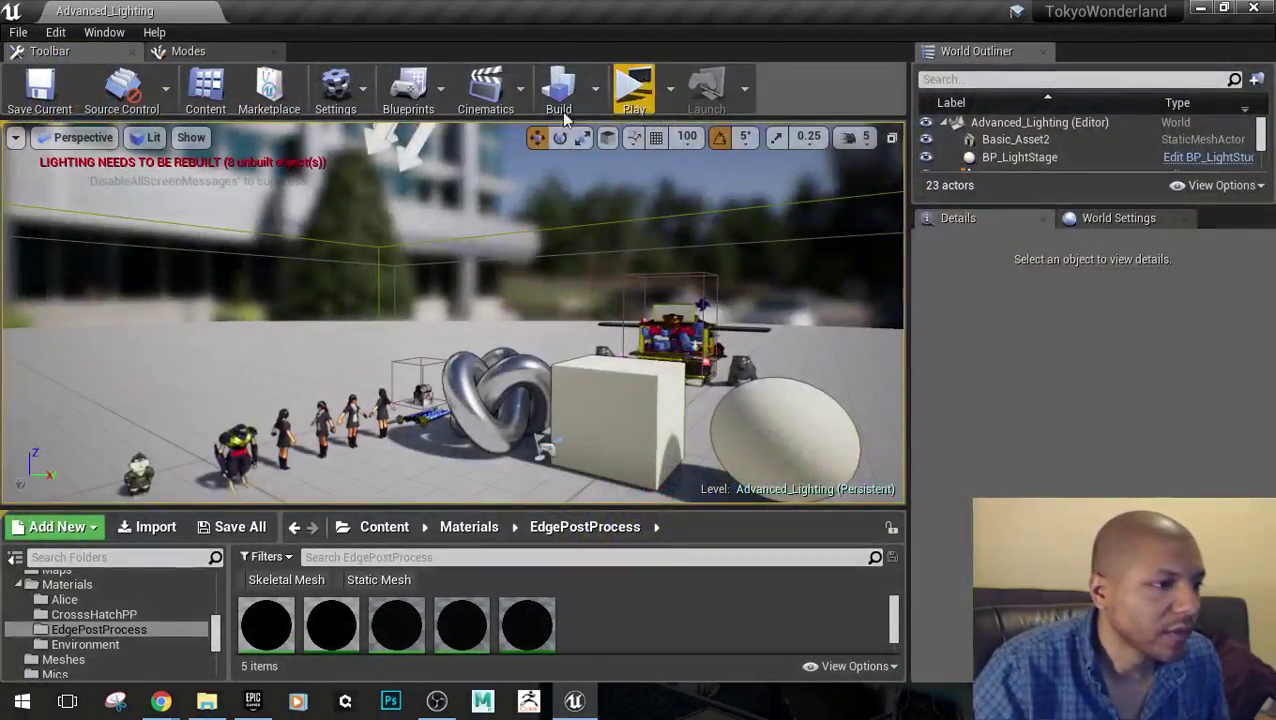
right_drag(459, 450, 450, 500)
key(w)
right_drag(450, 400, 510, 420)
right_drag(470, 468, 490, 465)
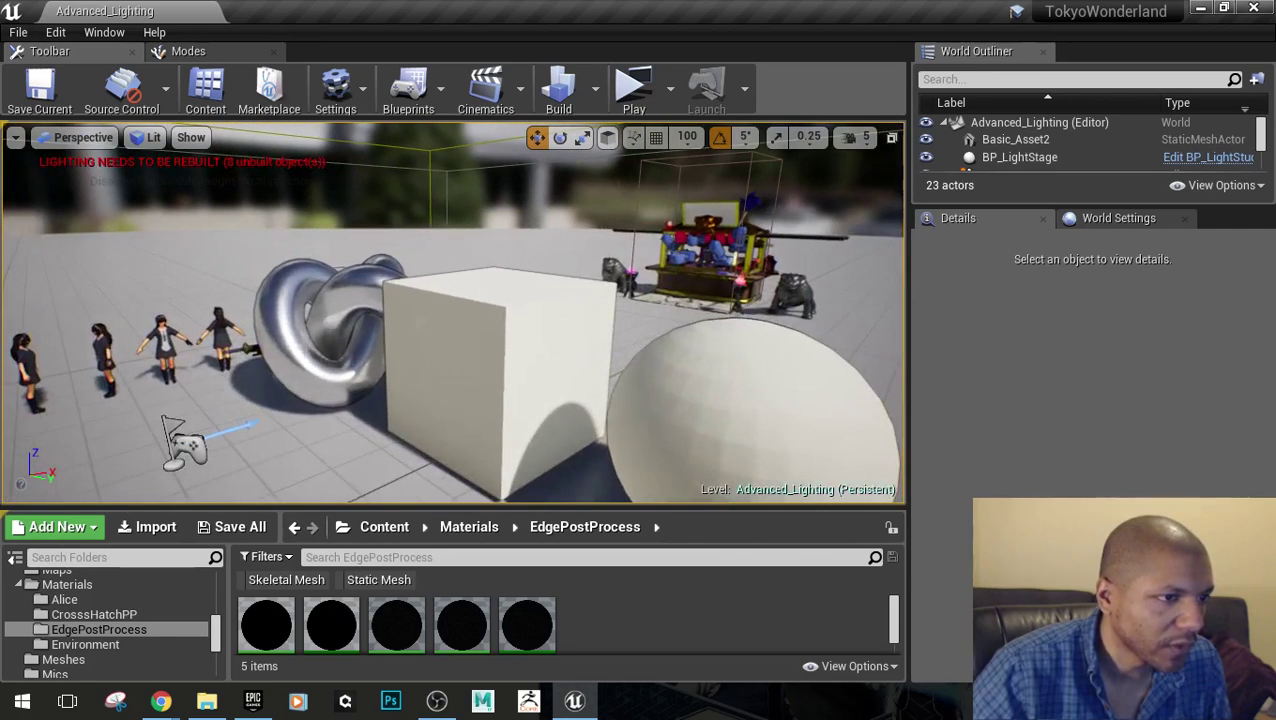
click(671, 465)
key(Delete)
click(407, 307)
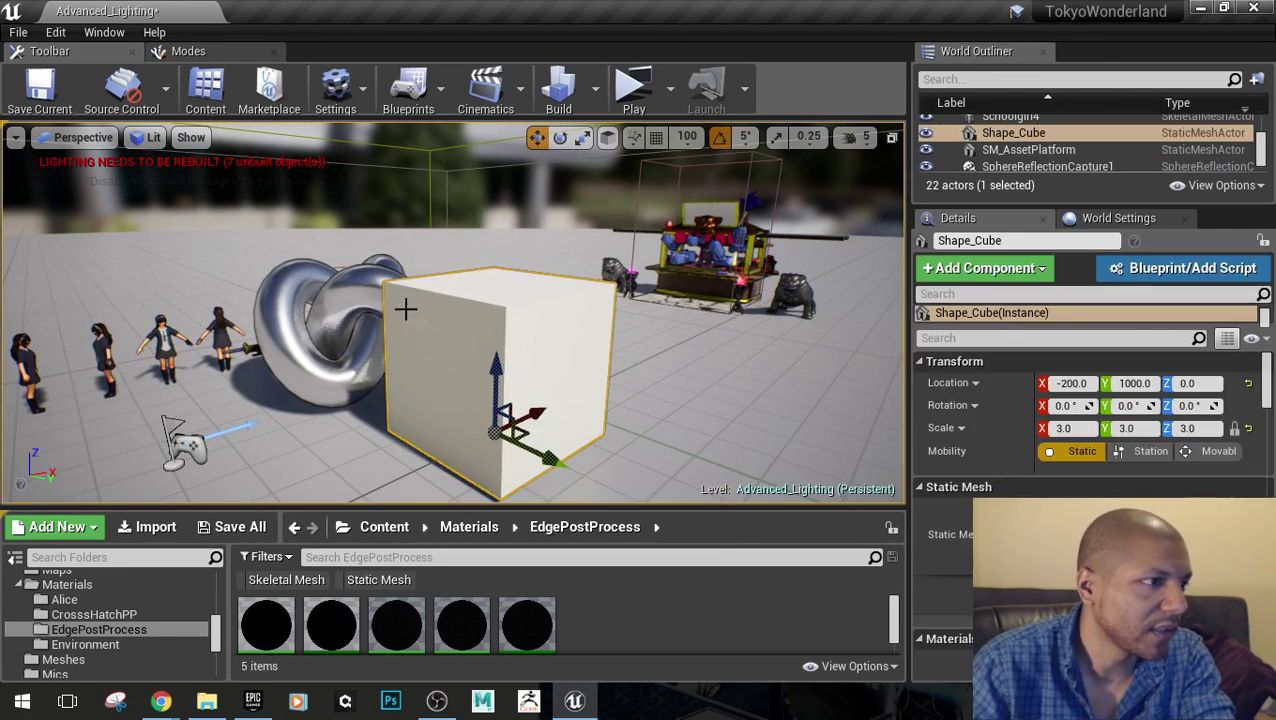
key(Delete)
click(376, 302)
key(Delete)
click(705, 252)
key(Delete)
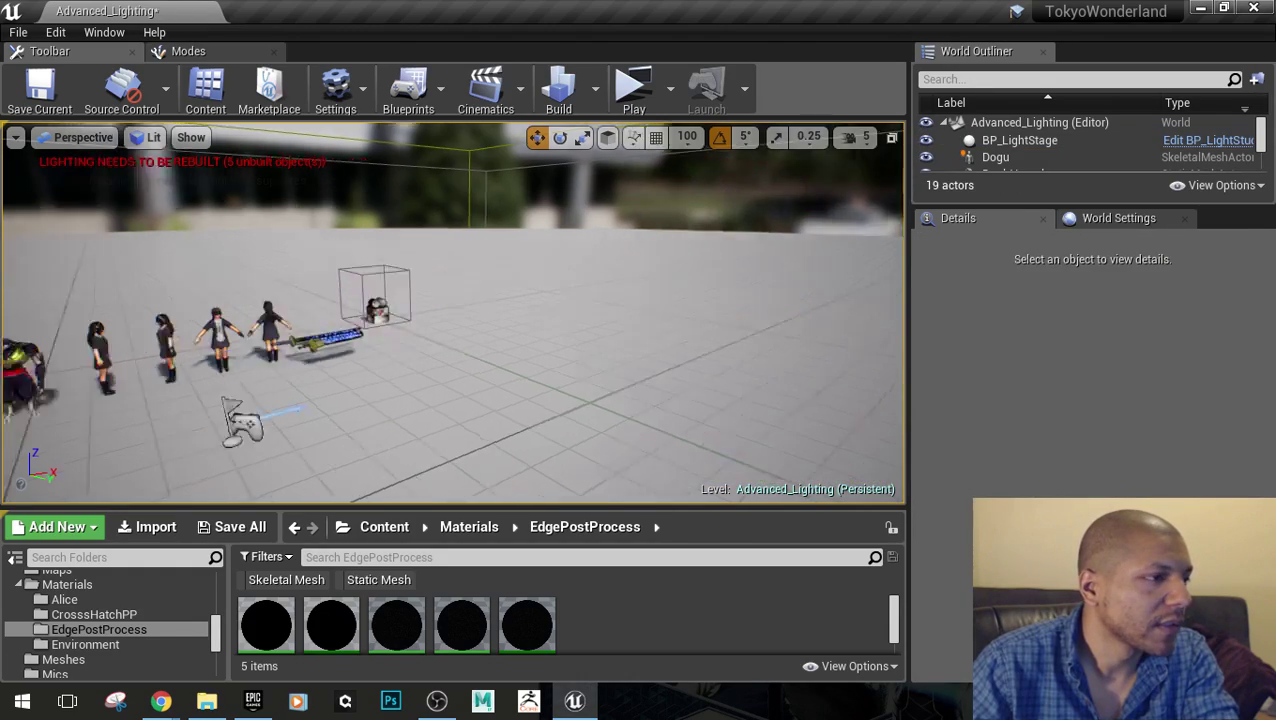
Delete the four swords lying on the ground beside the schoolgirls
right_drag(705, 252, 660, 325)
drag(658, 393, 655, 470)
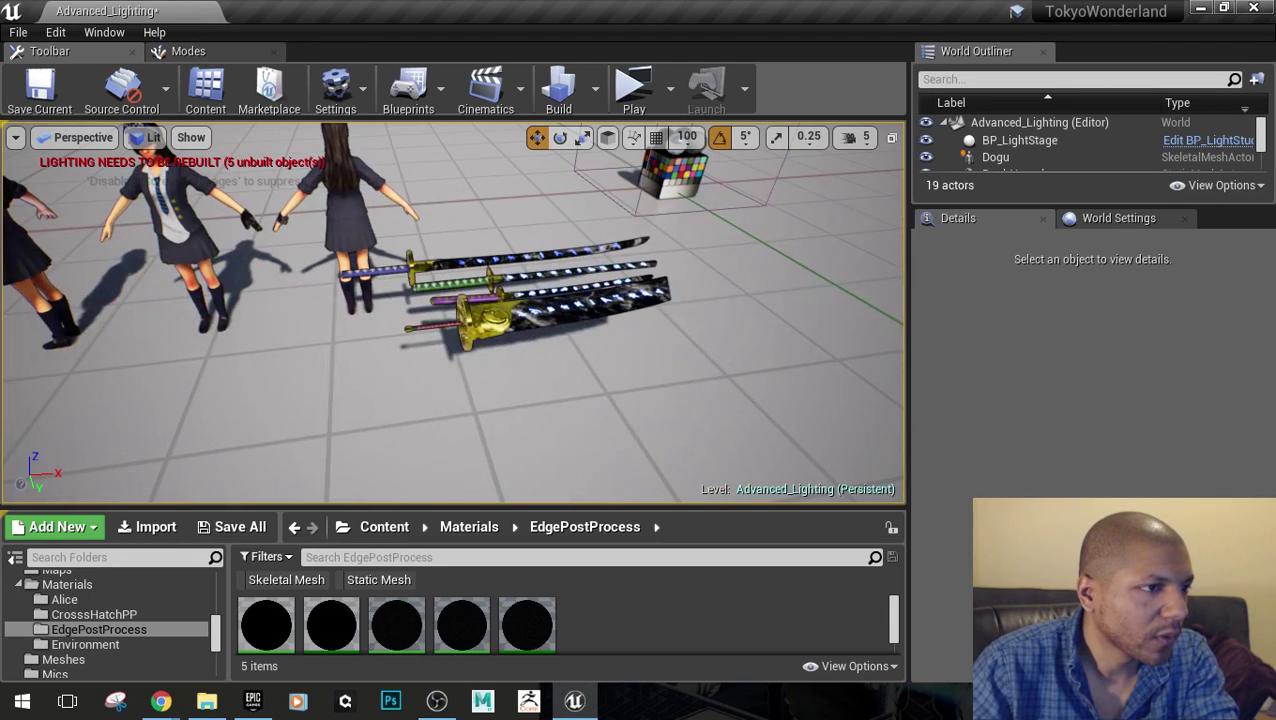
click(540, 315)
key(Delete)
click(532, 294)
key(Delete)
click(523, 277)
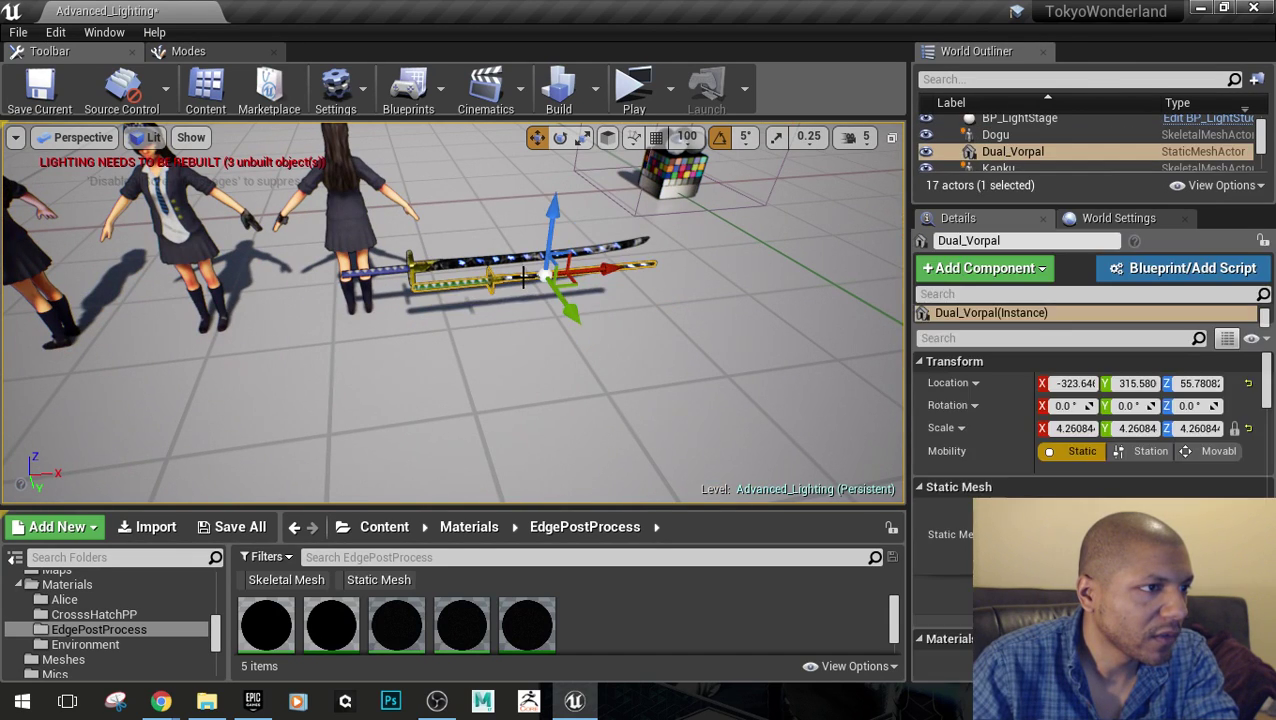
key(Delete)
click(523, 278)
right_drag(587, 350, 371, 358)
key(Delete)
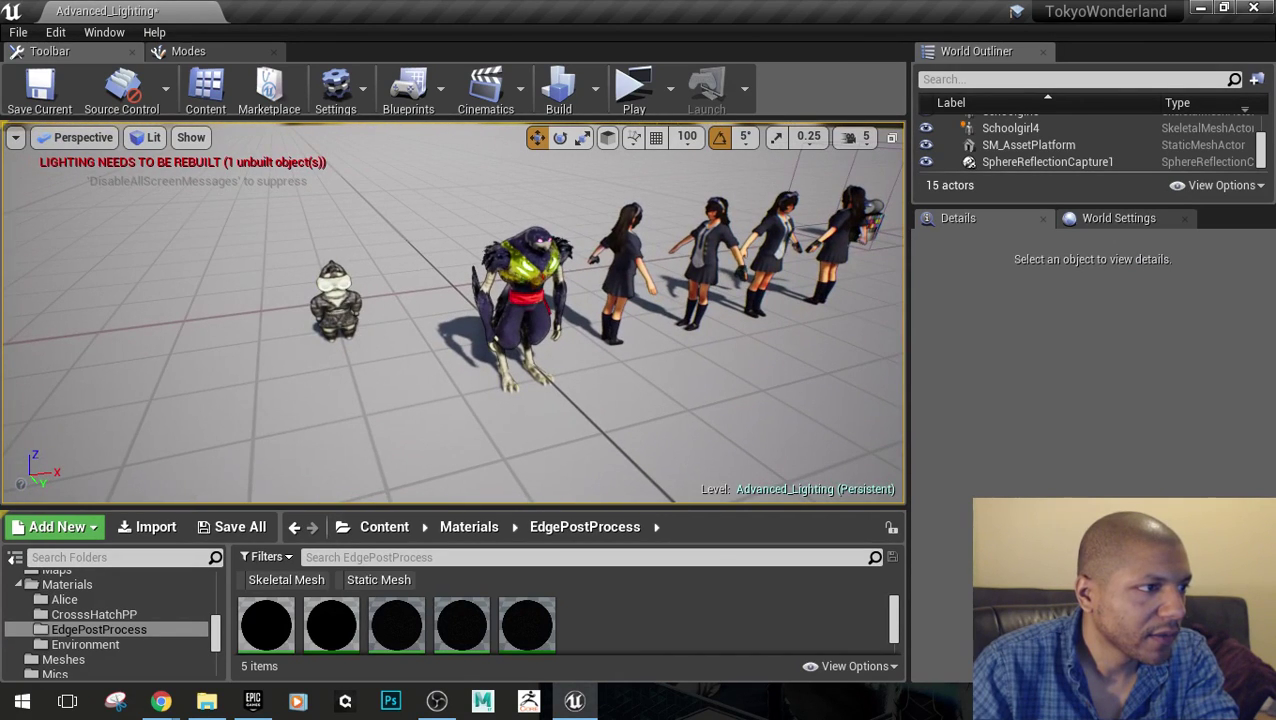
Delete the small stone figure and the armoured creature standing next to the schoolgirls
click(335, 300)
key(Delete)
click(505, 291)
key(Delete)
Delete three of the schoolgirl characters, including Schoolgirl4, keeping only Schoolgirl2 in the level
right_drag(353, 302, 253, 318)
click(310, 320)
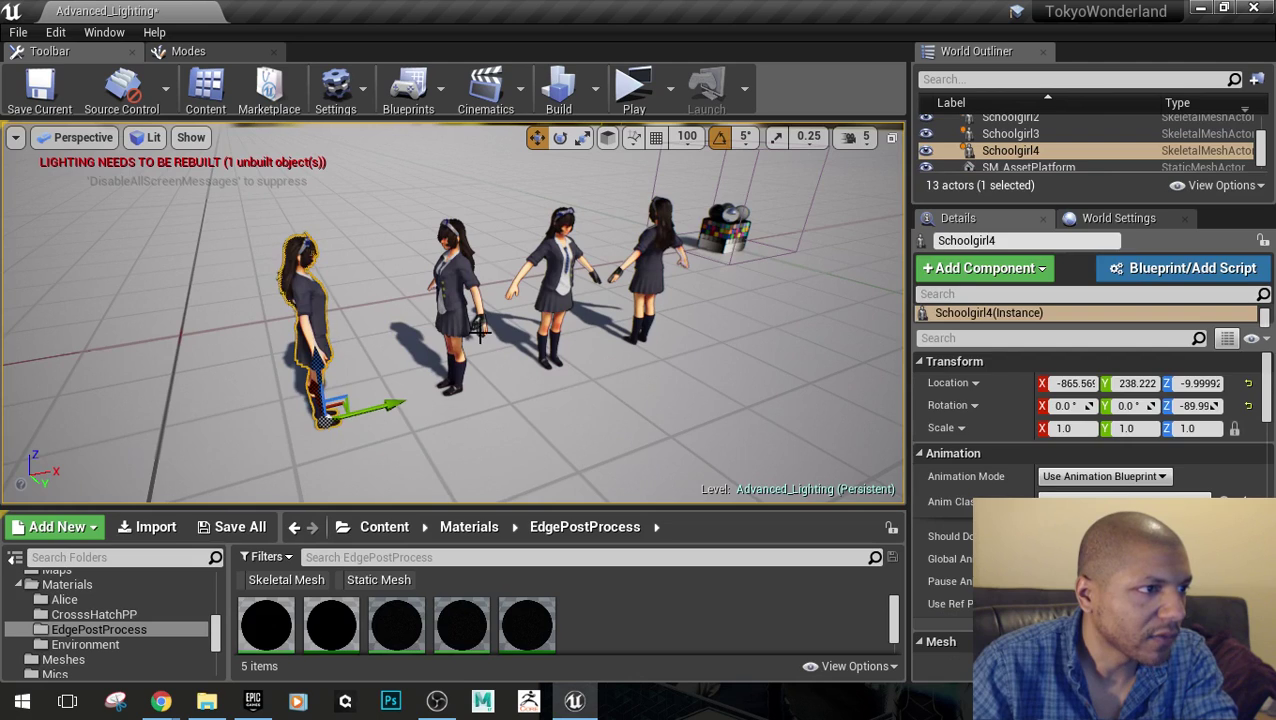
key(Delete)
click(455, 300)
key(Delete)
click(663, 260)
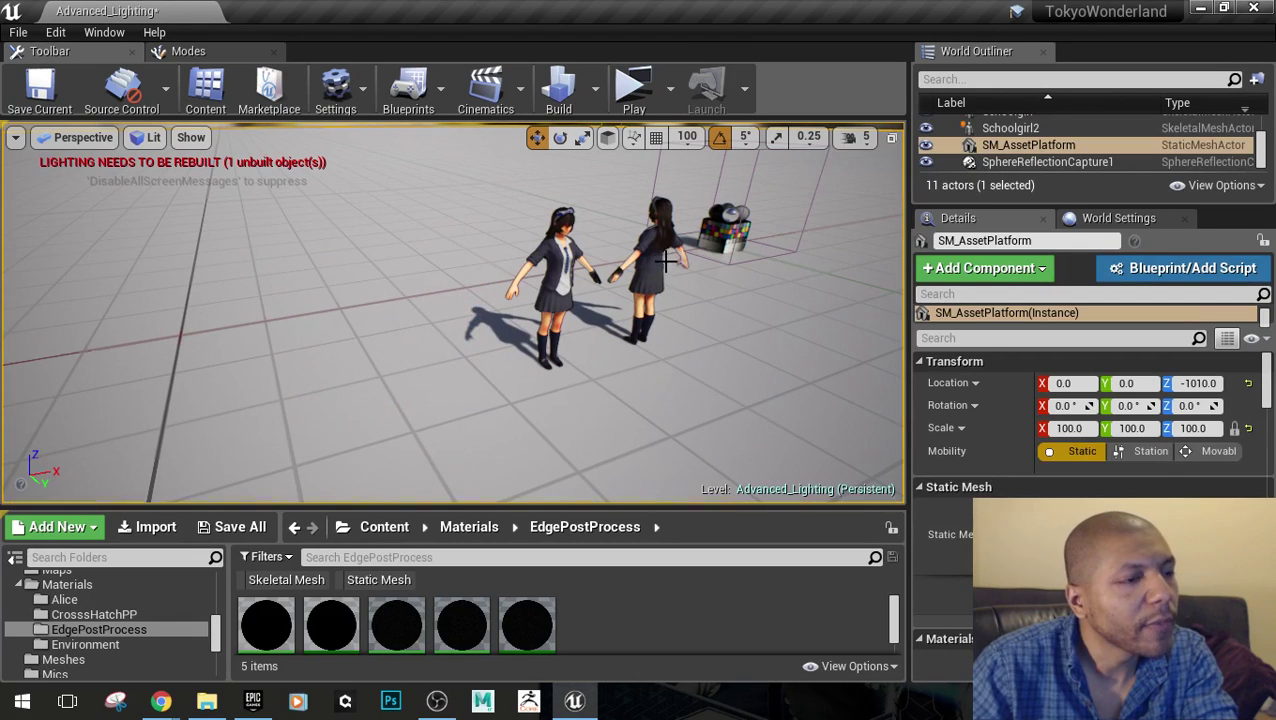
click(648, 300)
key(Delete)
right_drag(692, 327, 552, 441)
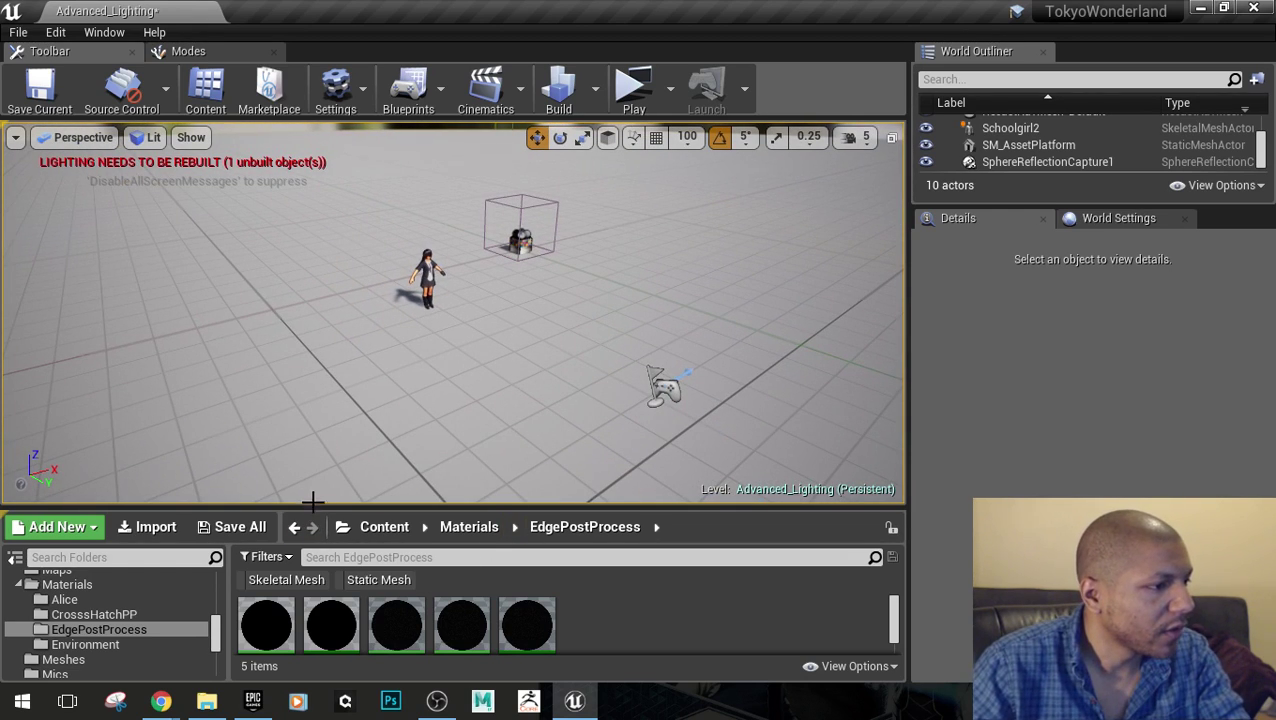
Return the folder tree to the top of Content and shrink the content browser to enlarge the viewport
drag(289, 507, 289, 388)
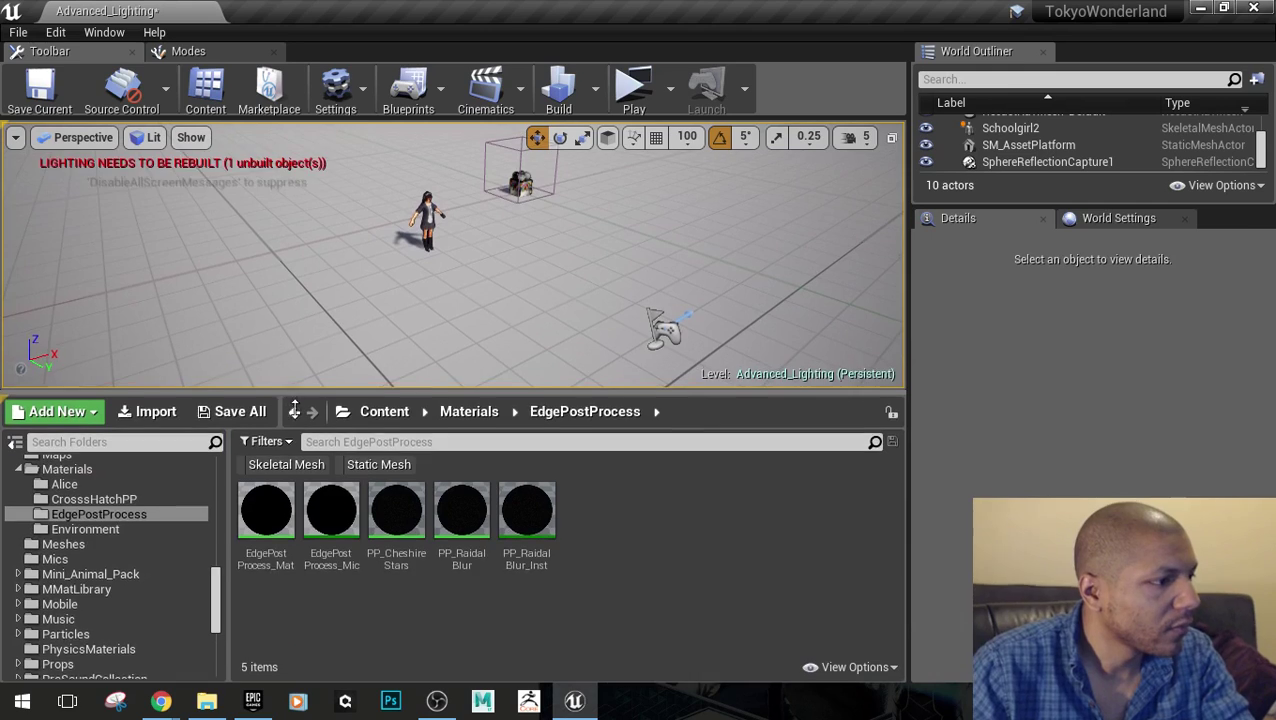
scroll(99, 510, up, 15)
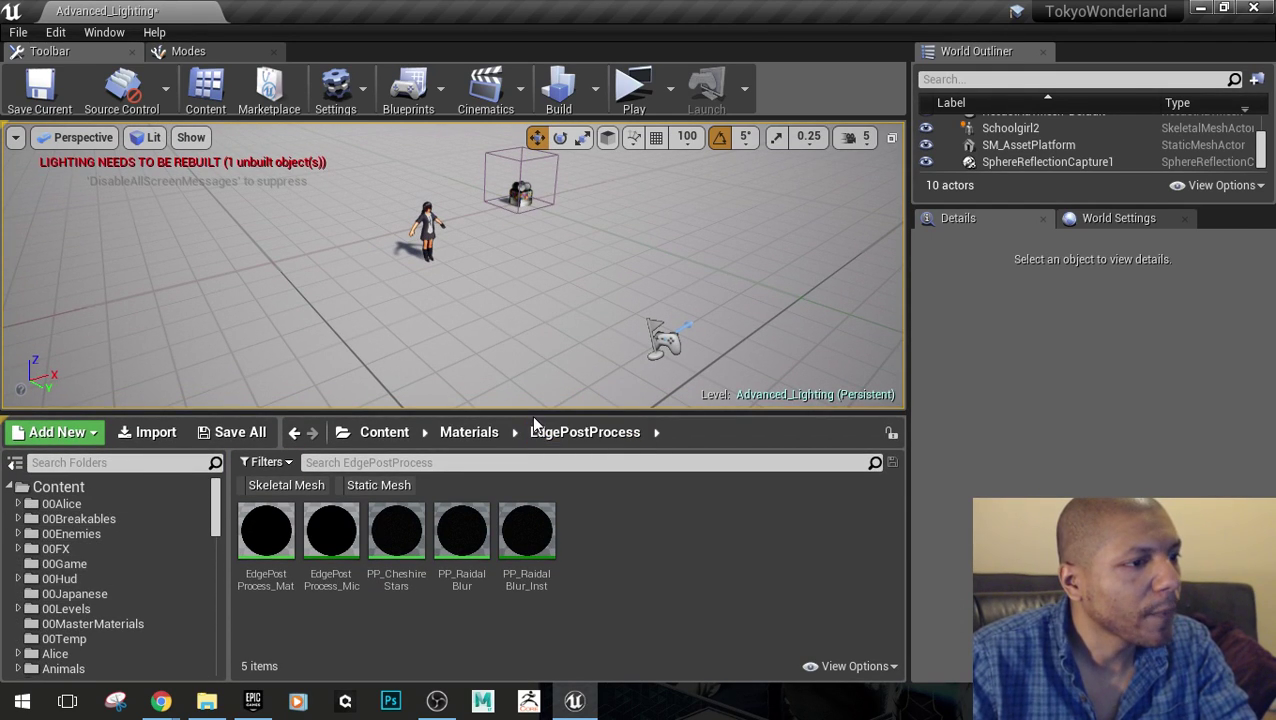
drag(550, 410, 561, 618)
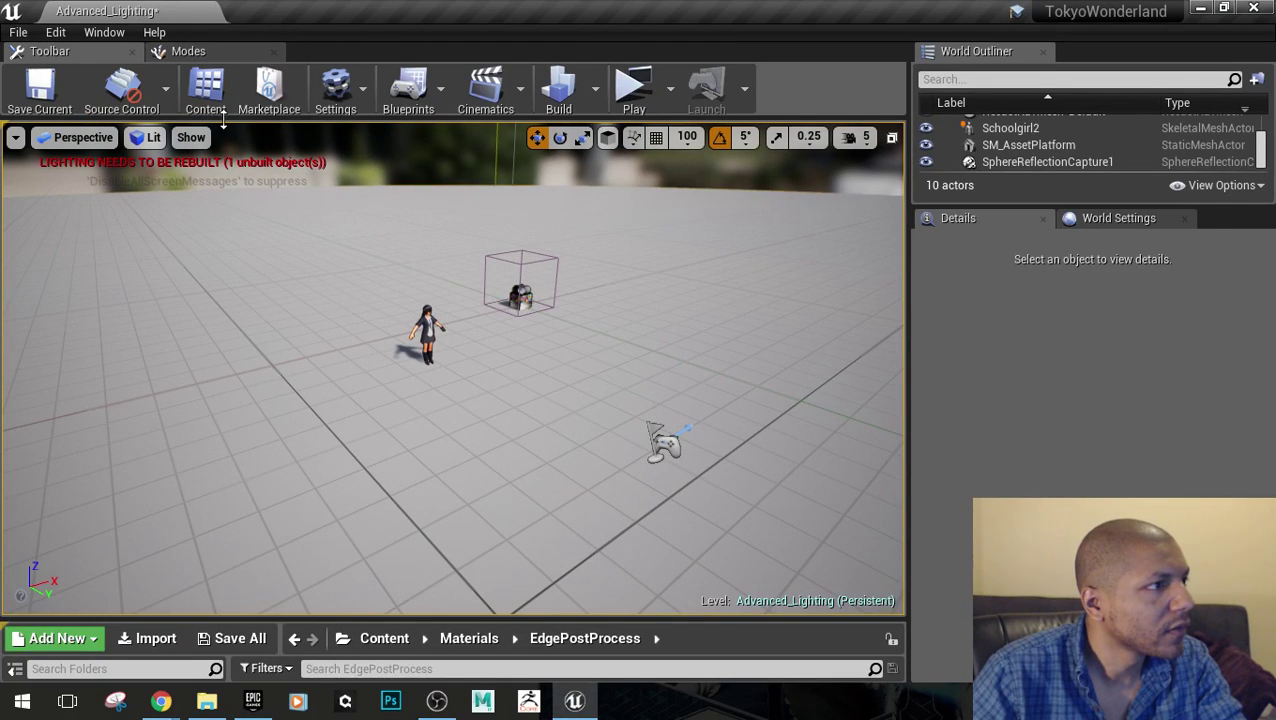
Bring up the editing modes, enlarge their settings area and switch to Landscape mode
drag(224, 119, 70, 70)
click(197, 52)
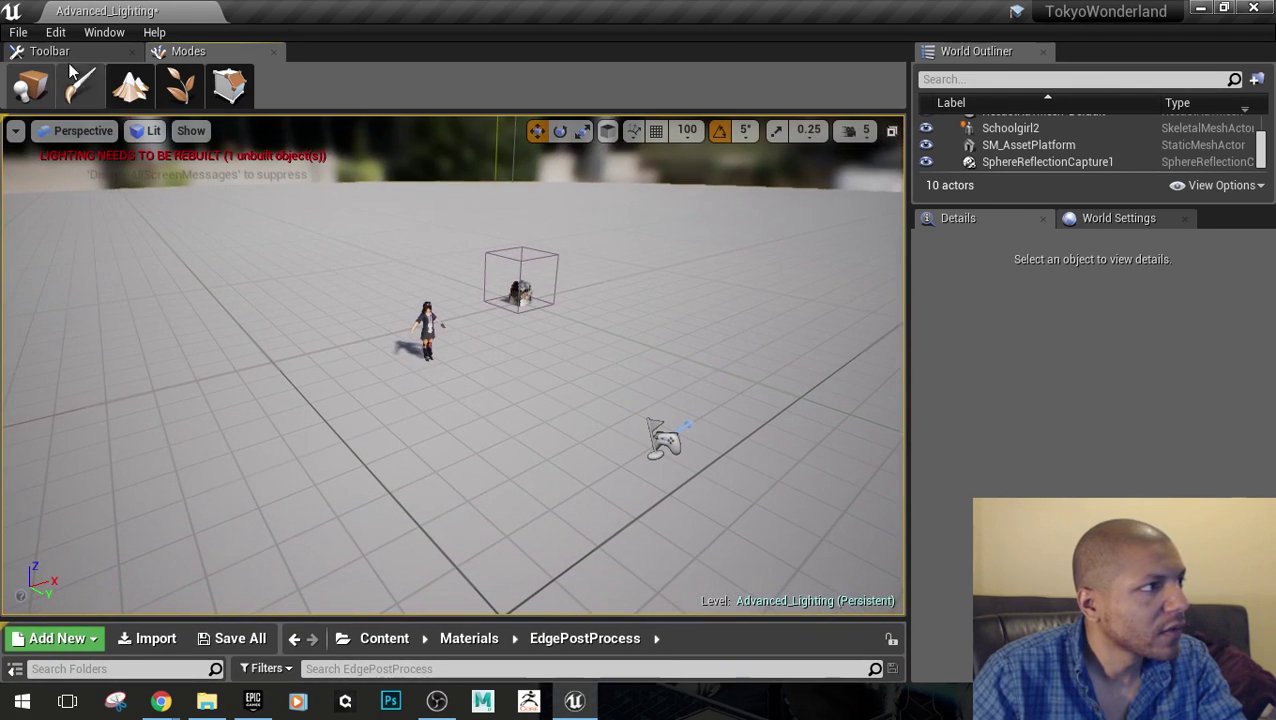
click(55, 53)
click(185, 51)
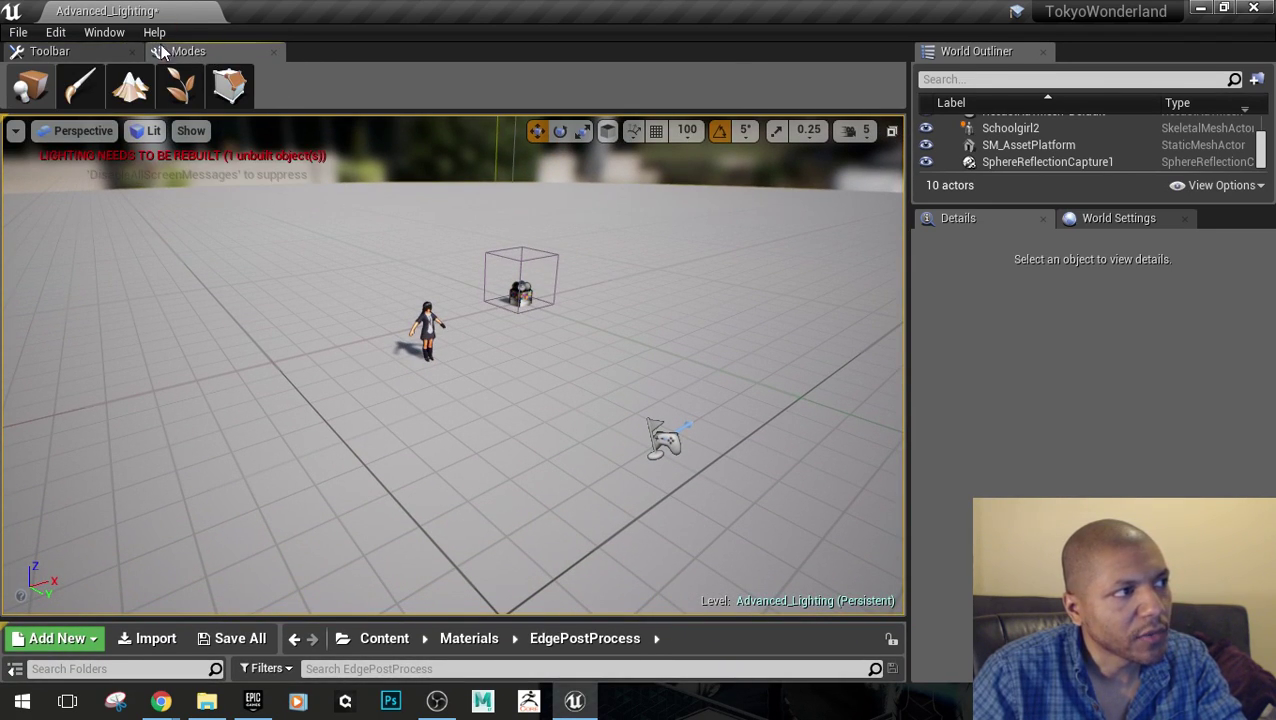
click(112, 34)
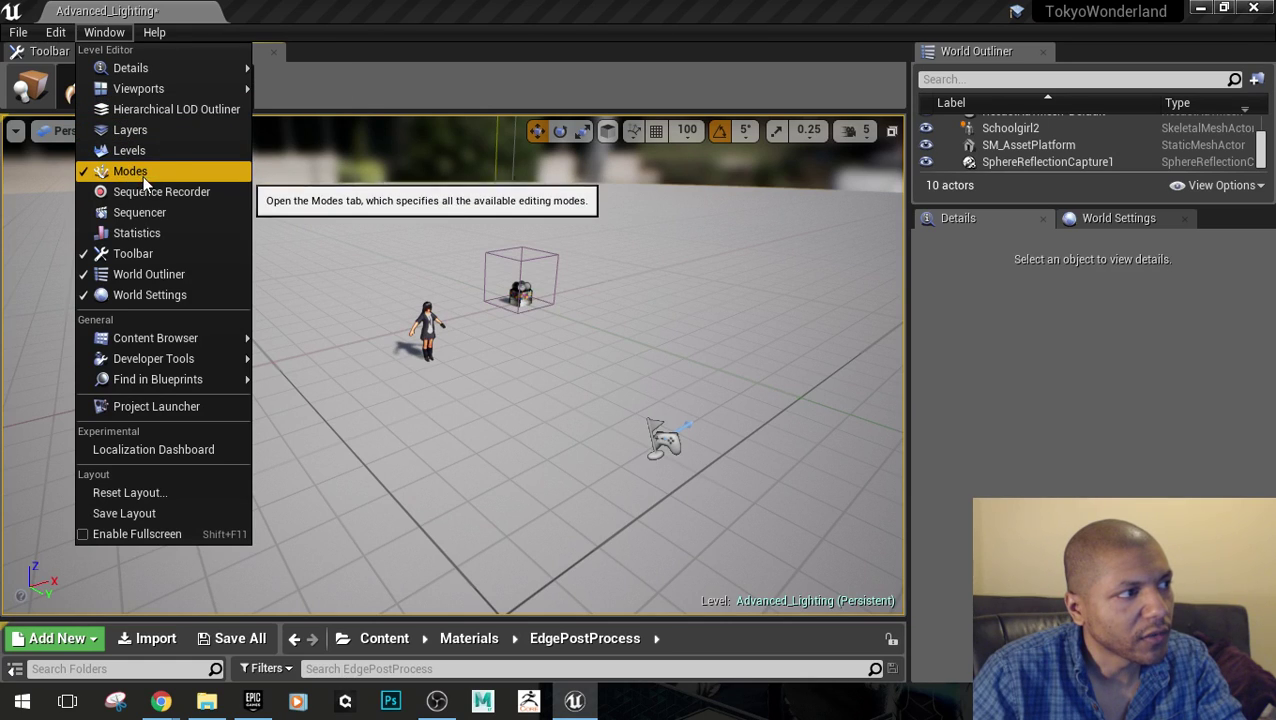
drag(282, 111, 278, 506)
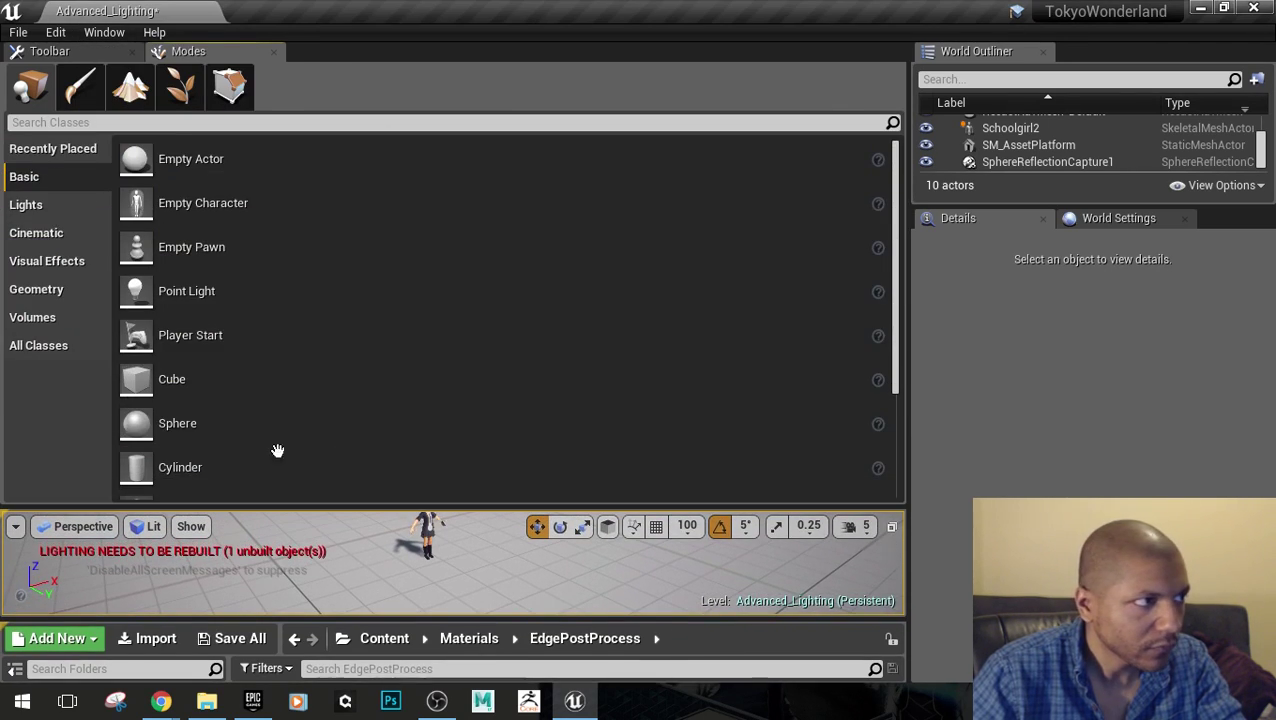
click(143, 101)
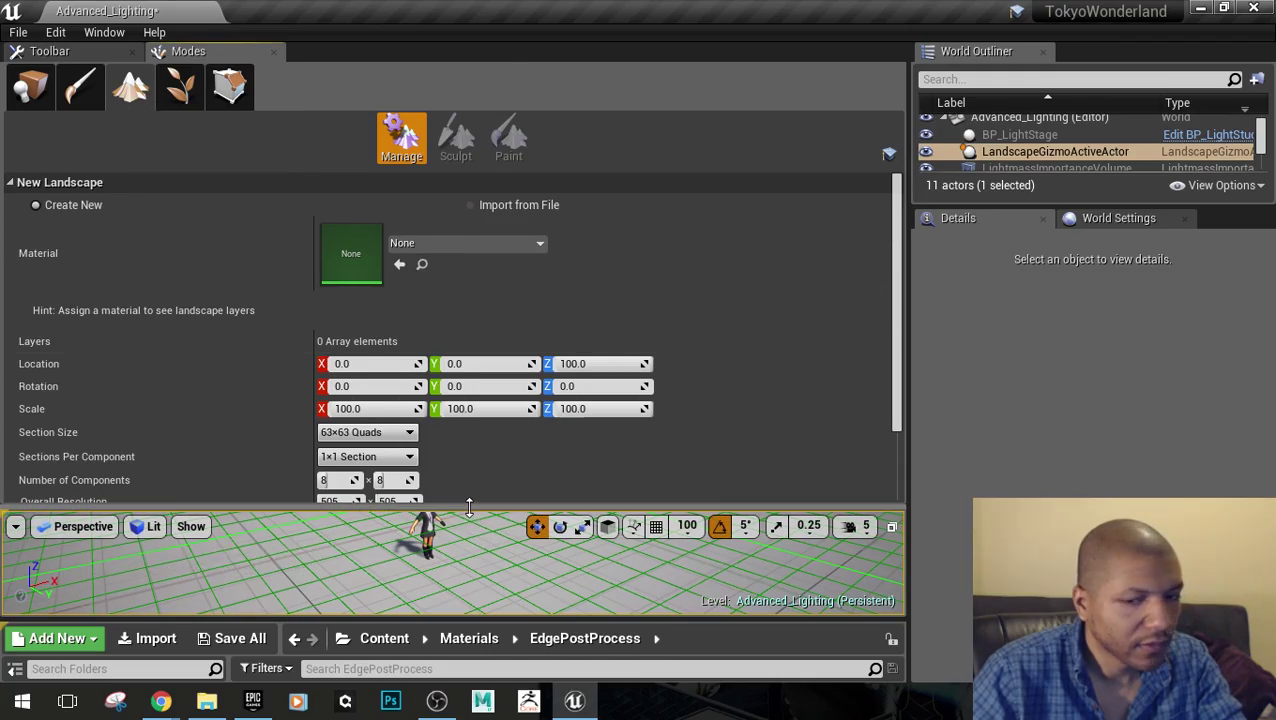
Check the landscape preview grid around the character, and create a new landscape with 63×63 quads, 1×1 section and 8×8 components
drag(469, 505, 469, 195)
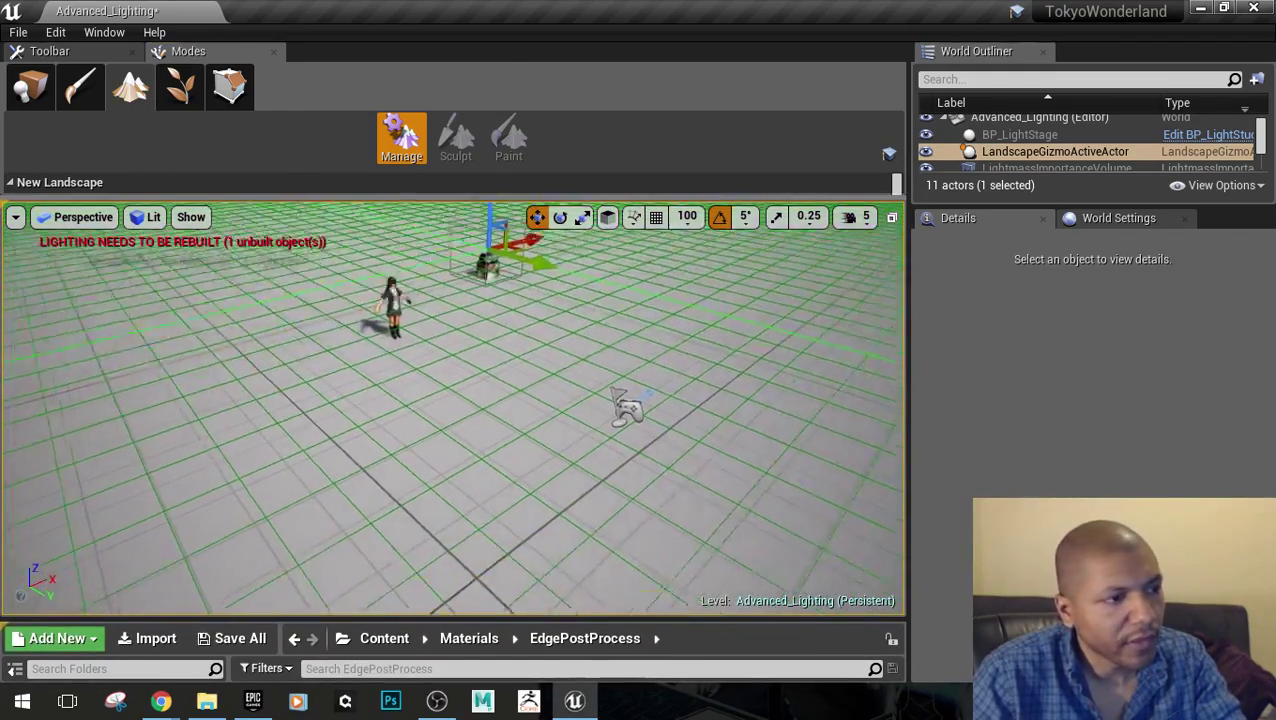
right_drag(453, 407, 360, 480)
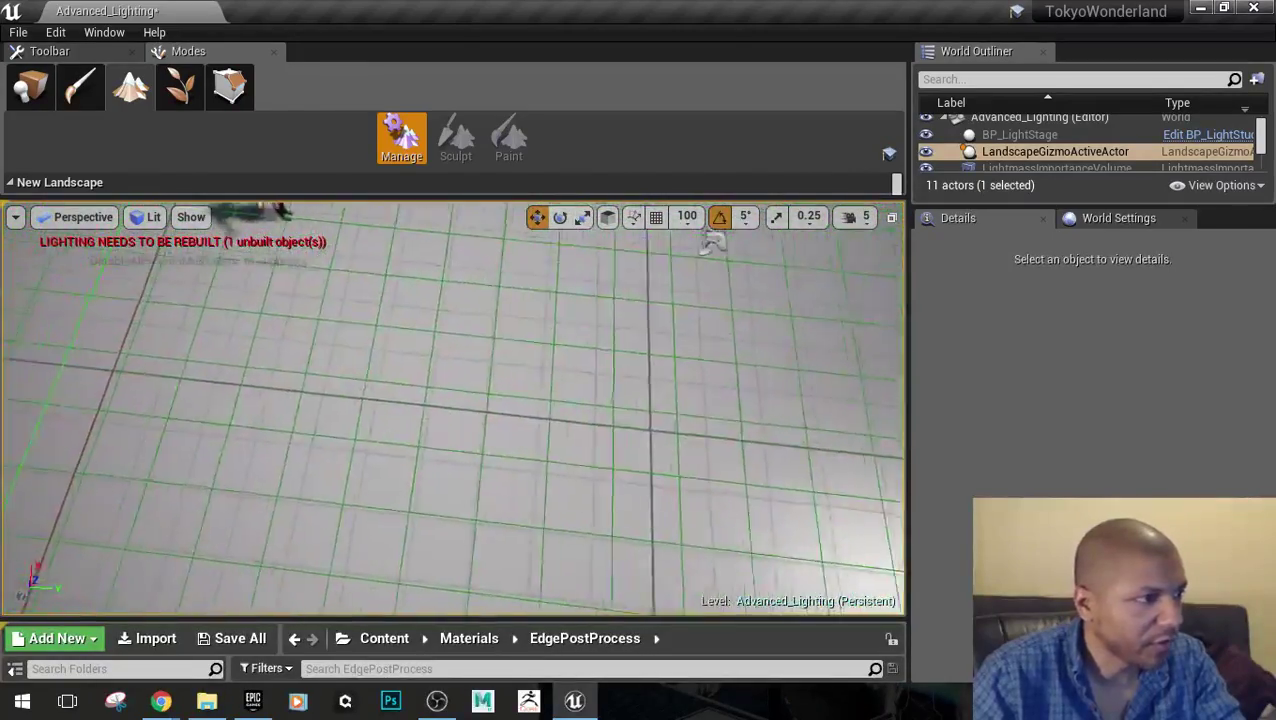
right_drag(455, 530, 568, 374)
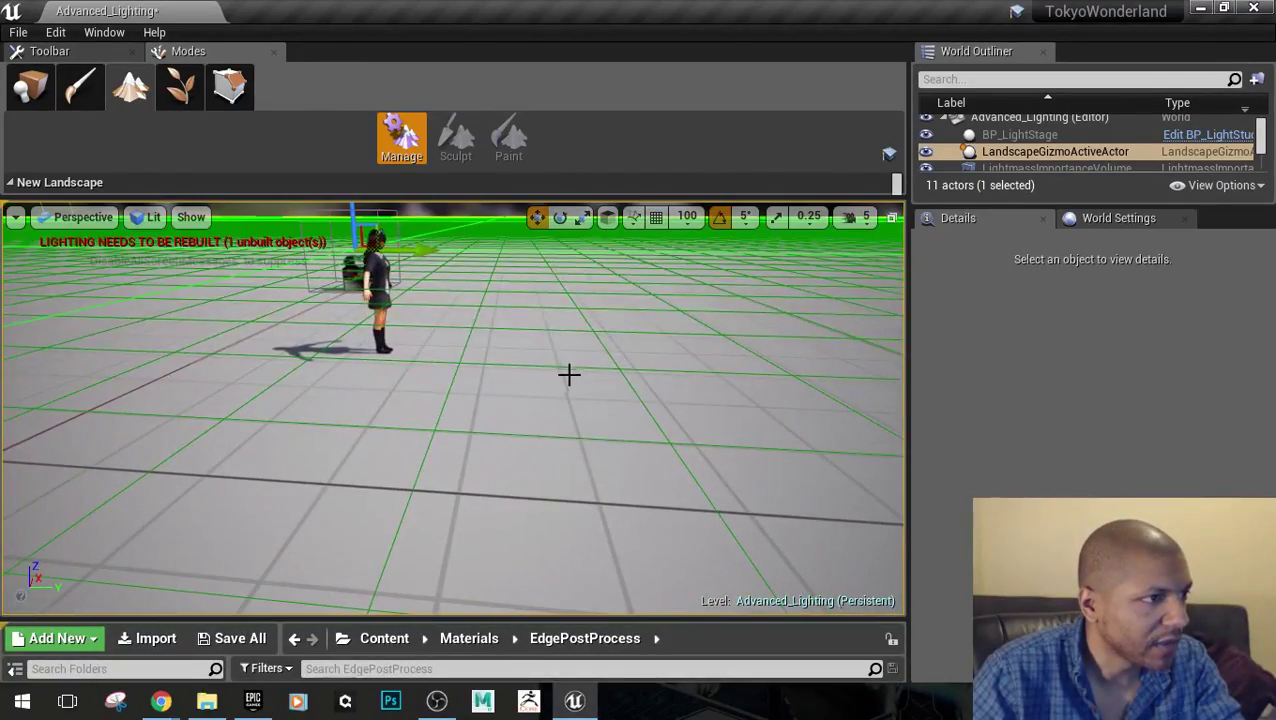
drag(569, 374, 540, 260)
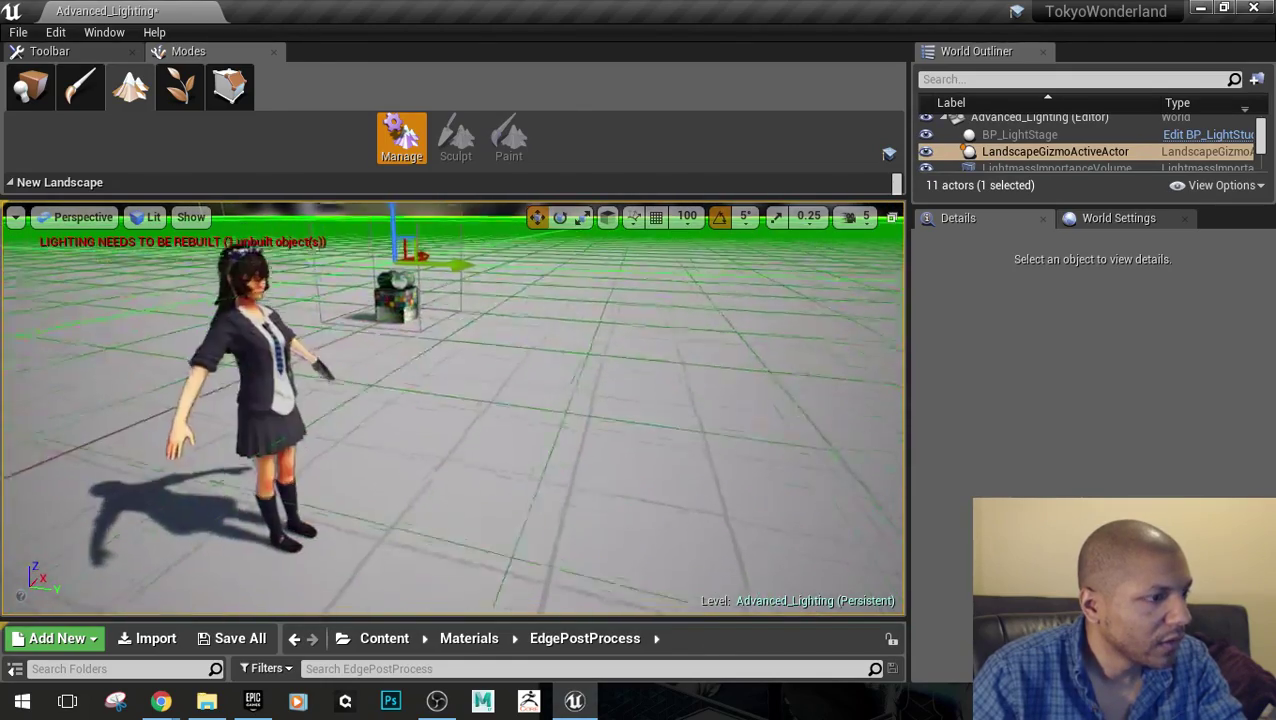
mouse_move(586, 387)
right_down()
mouse_move(600, 330)
mouse_move(586, 387)
right_up()
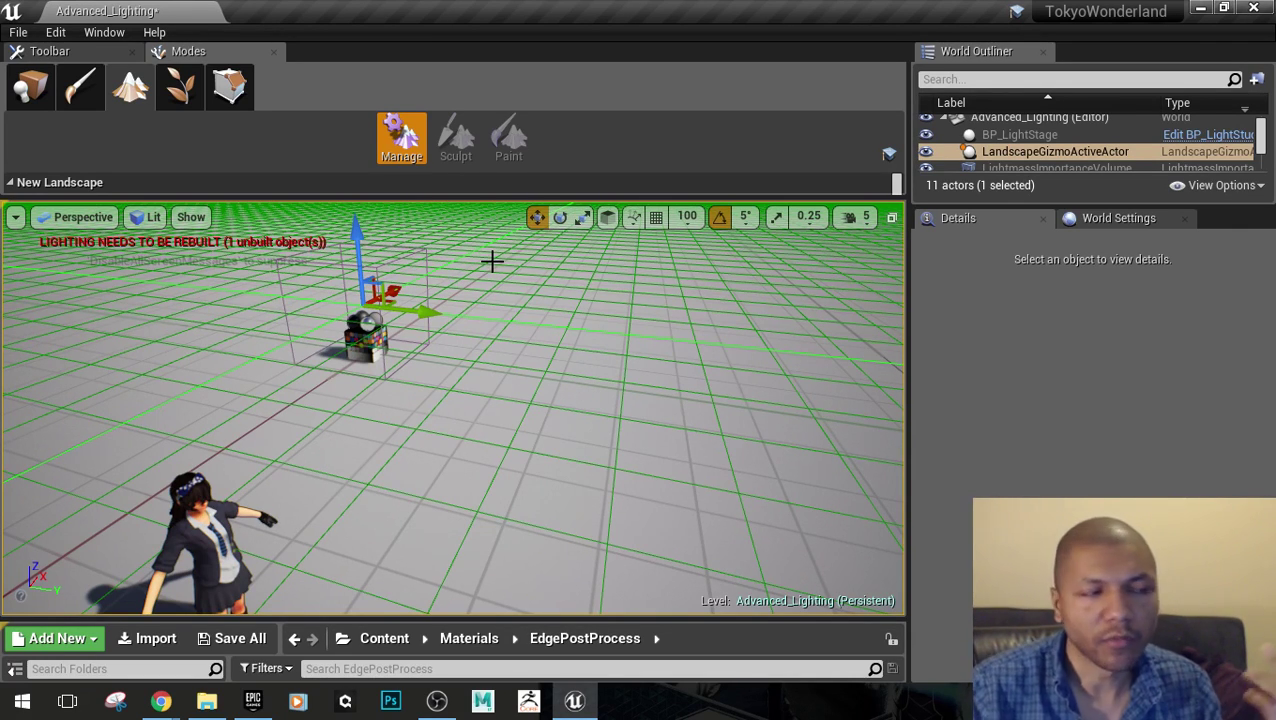
drag(513, 196, 522, 455)
scroll(139, 353, down, 3)
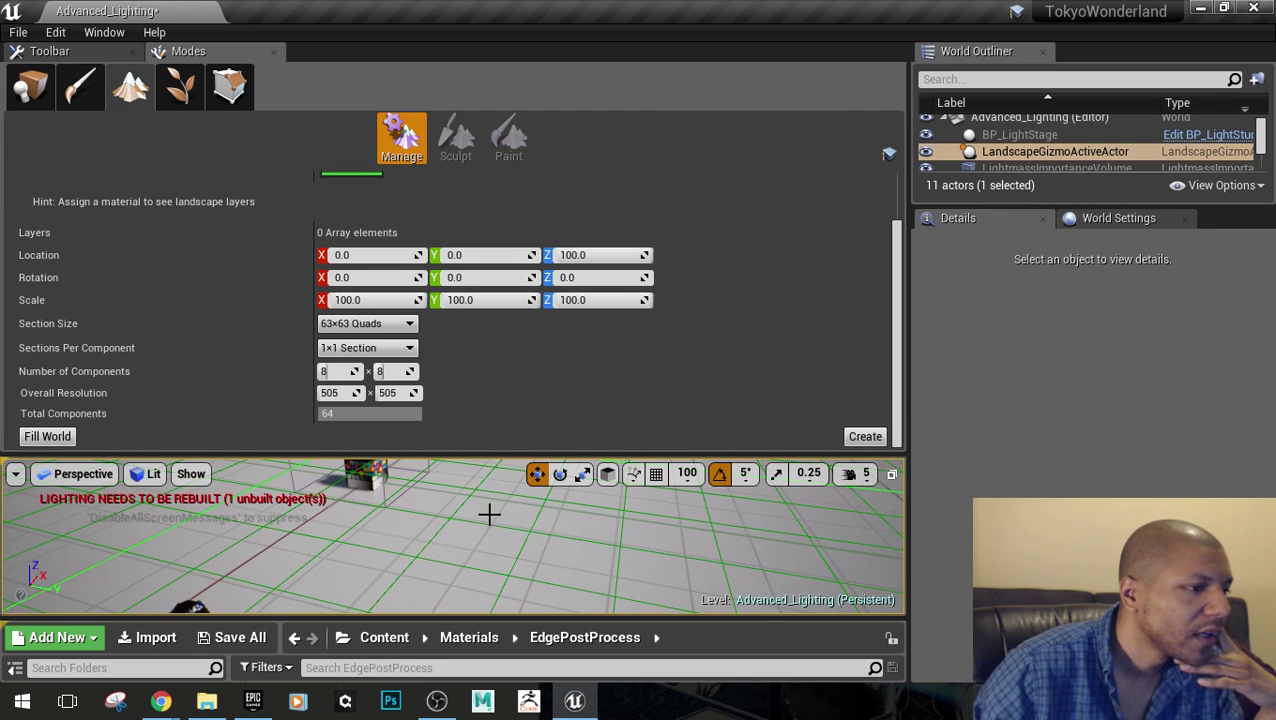
right_drag(489, 514, 485, 472)
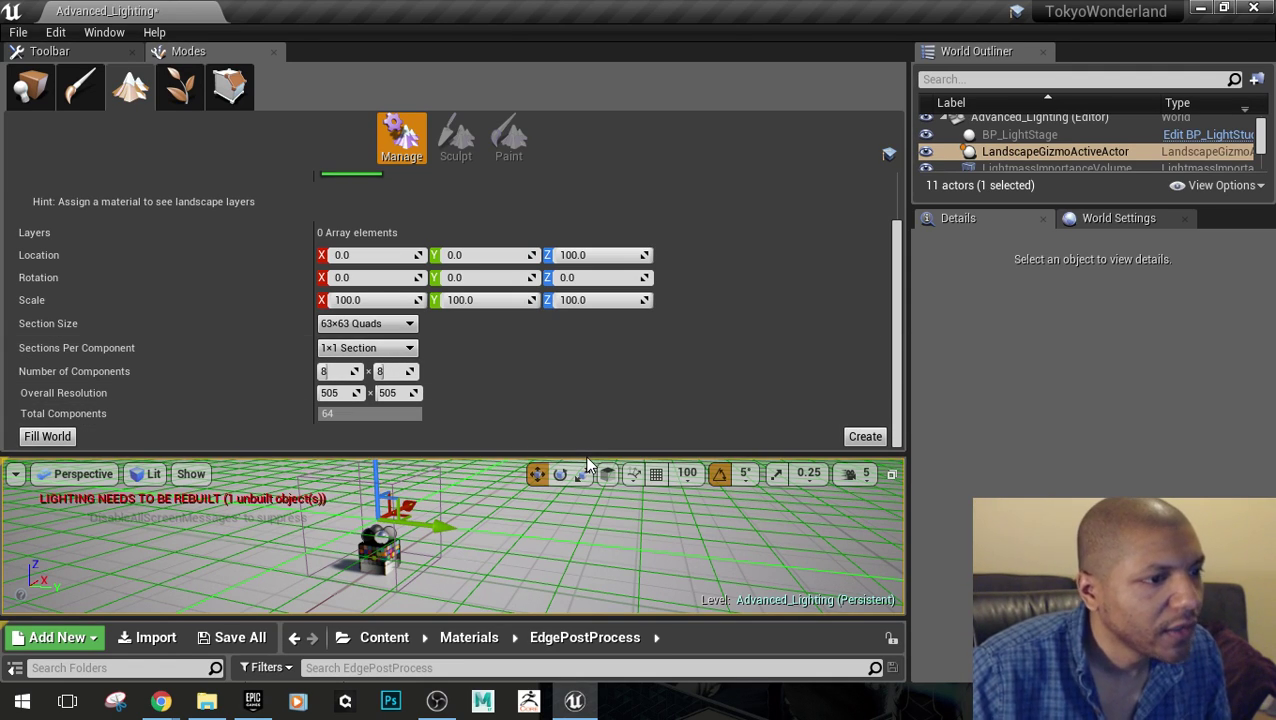
drag(587, 455, 636, 192)
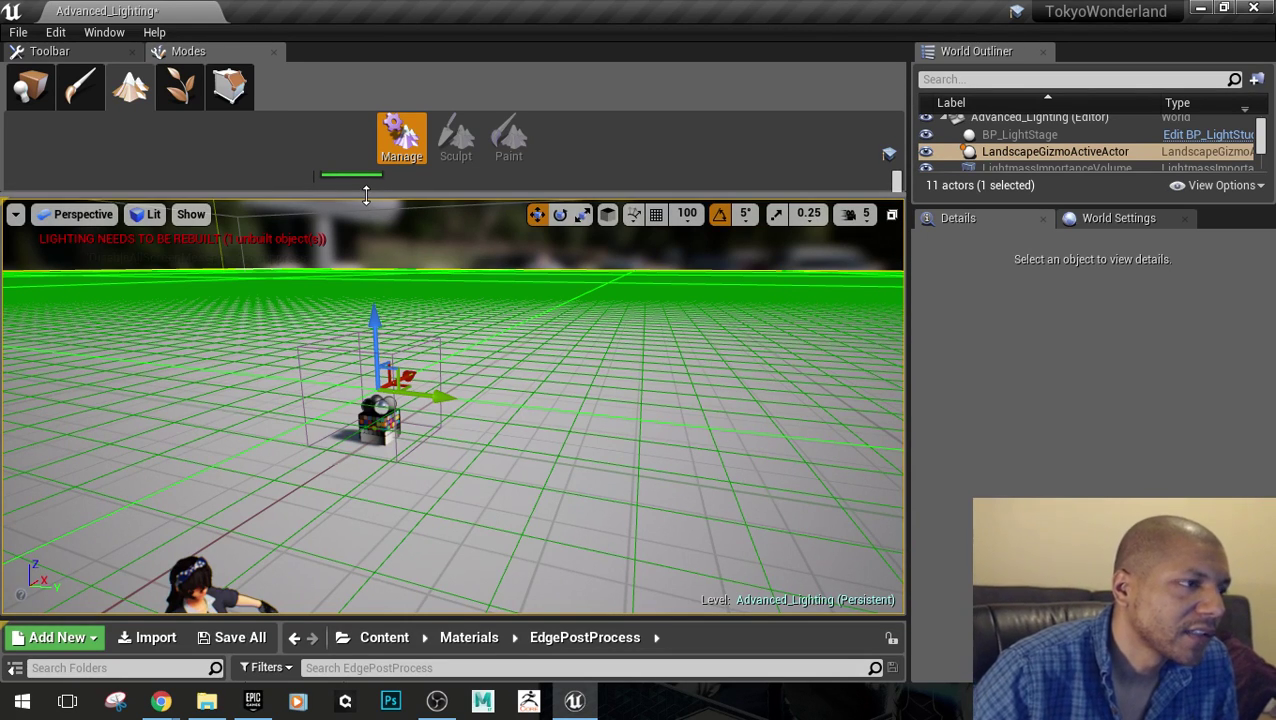
drag(366, 194, 394, 484)
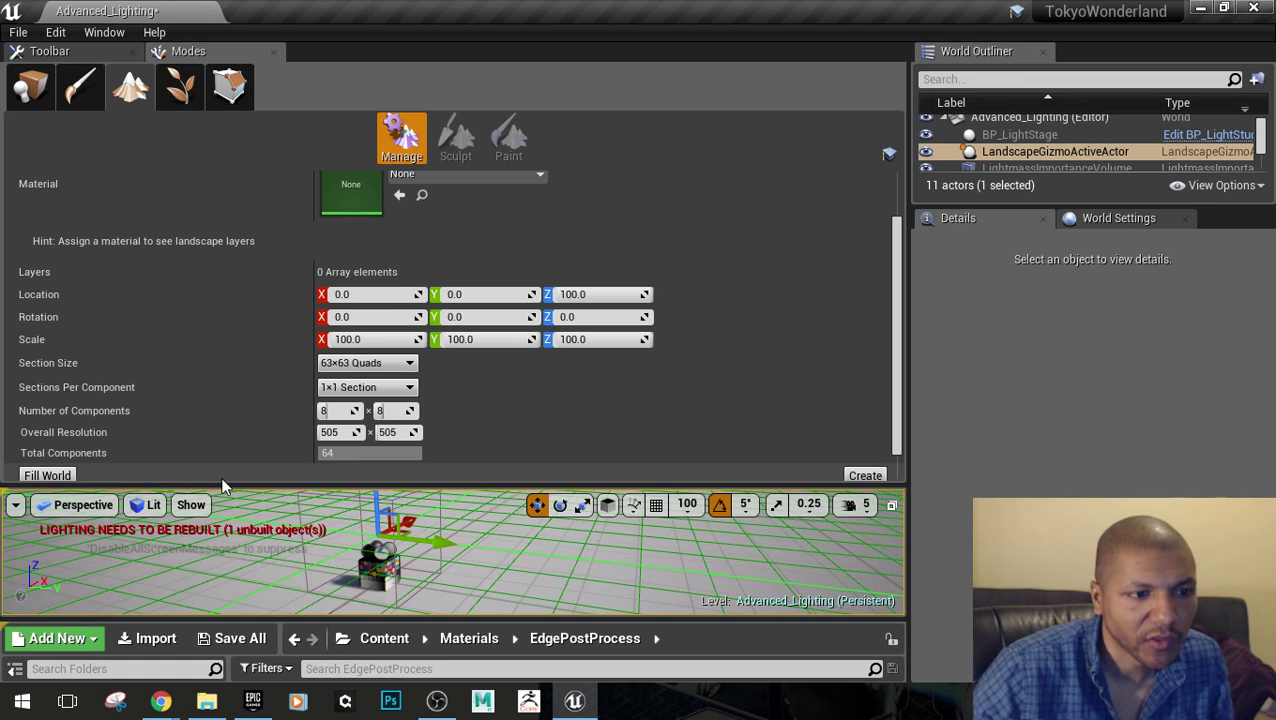
click(868, 477)
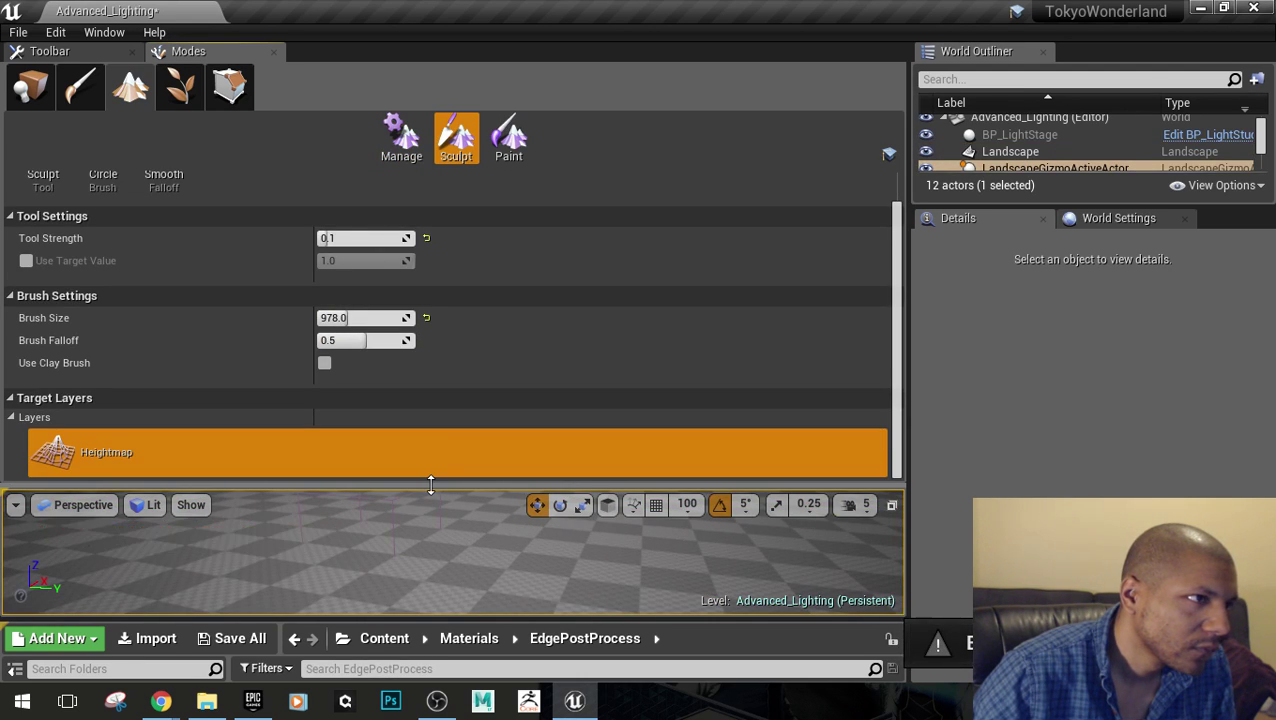
View the new landscape around the schoolgirl in an enlarged viewport, and run the character across it in a standalone game preview
drag(431, 484, 431, 226)
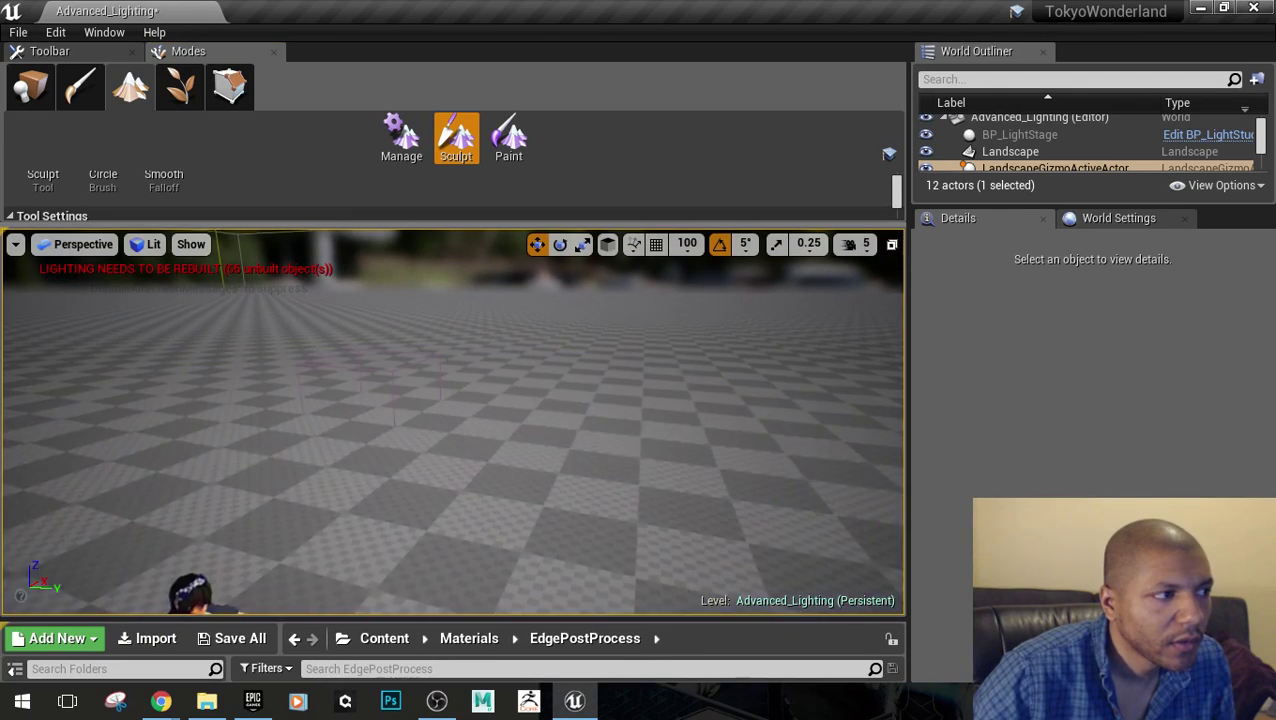
key(s)
right_drag(453, 420, 450, 420)
key(e)
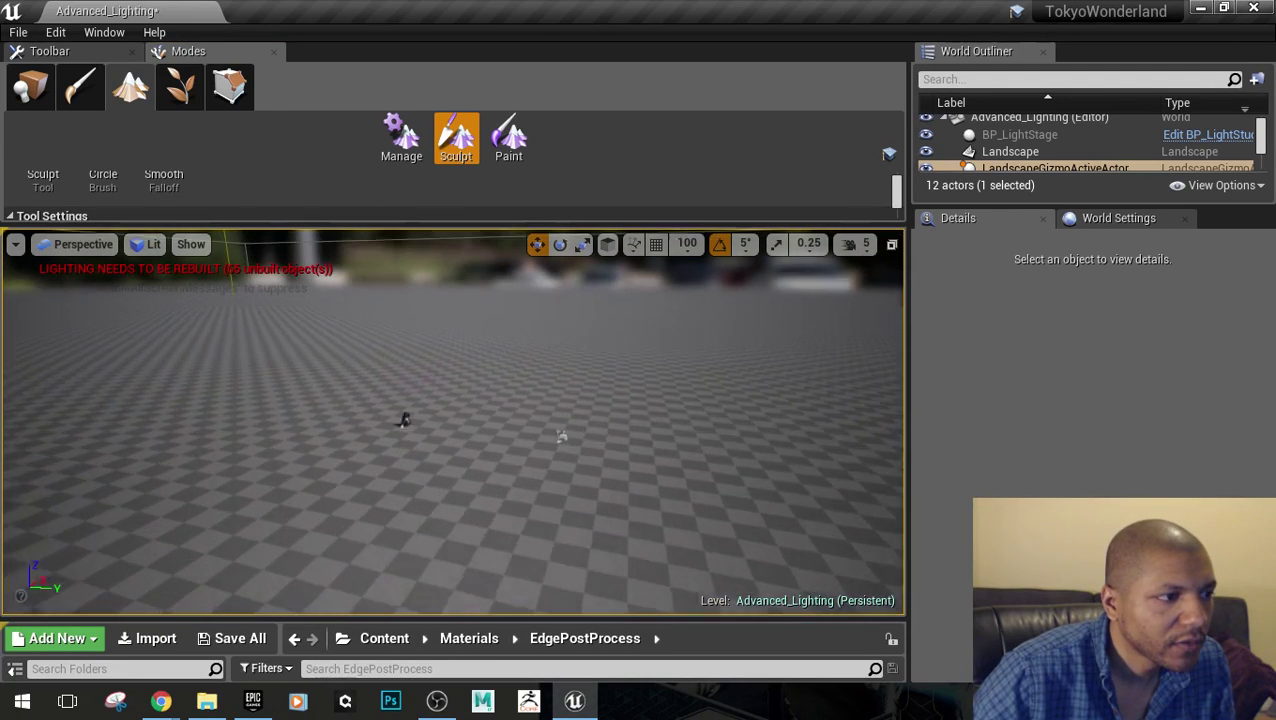
scroll(562, 436, up, 10)
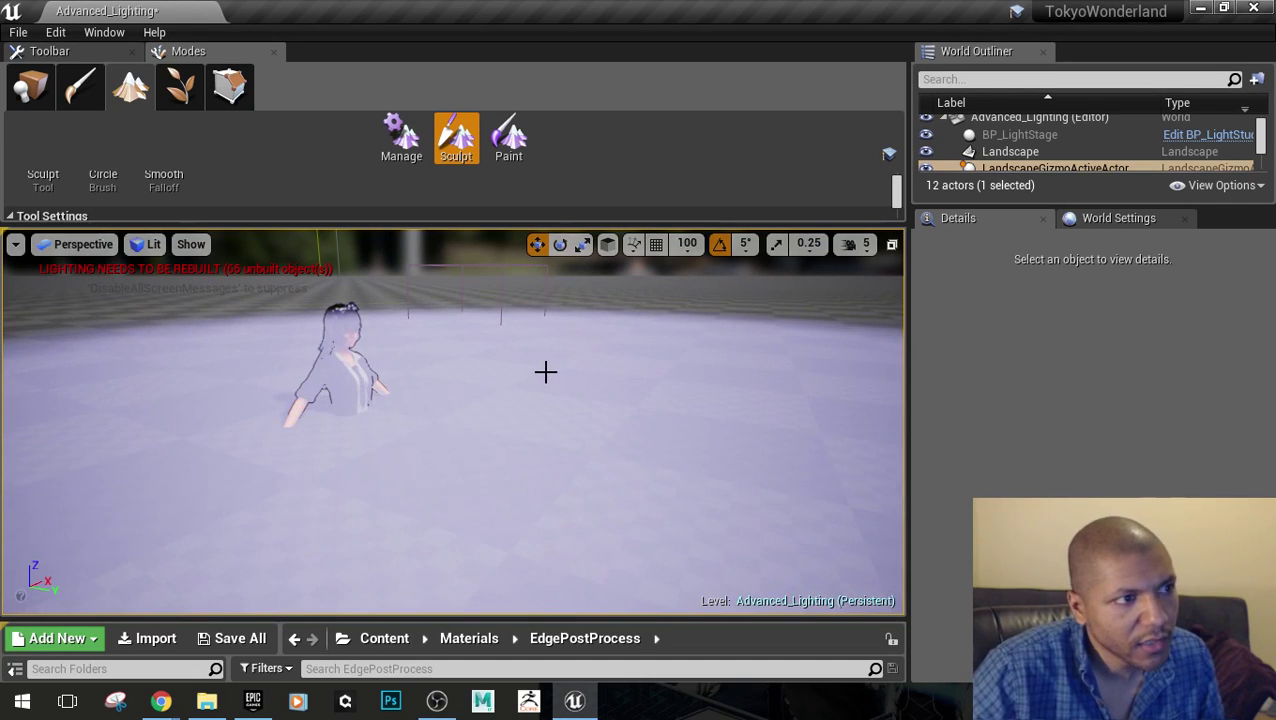
click(49, 51)
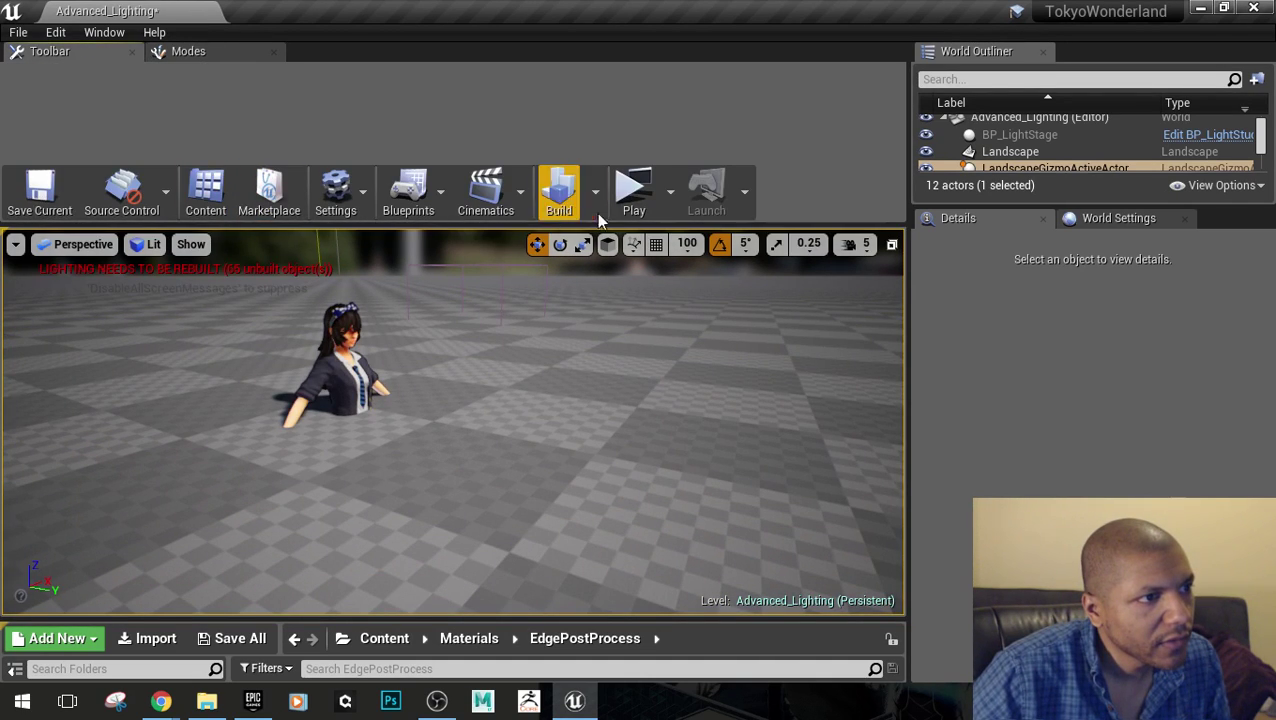
click(633, 192)
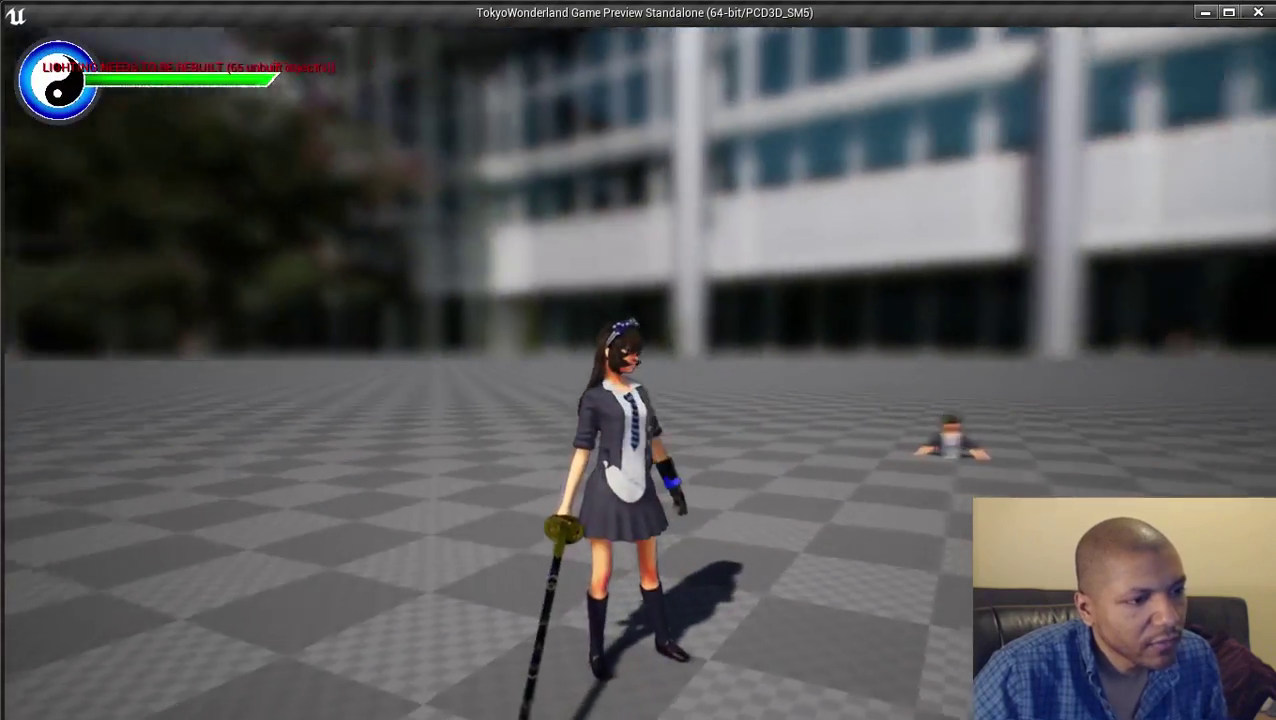
key(w)
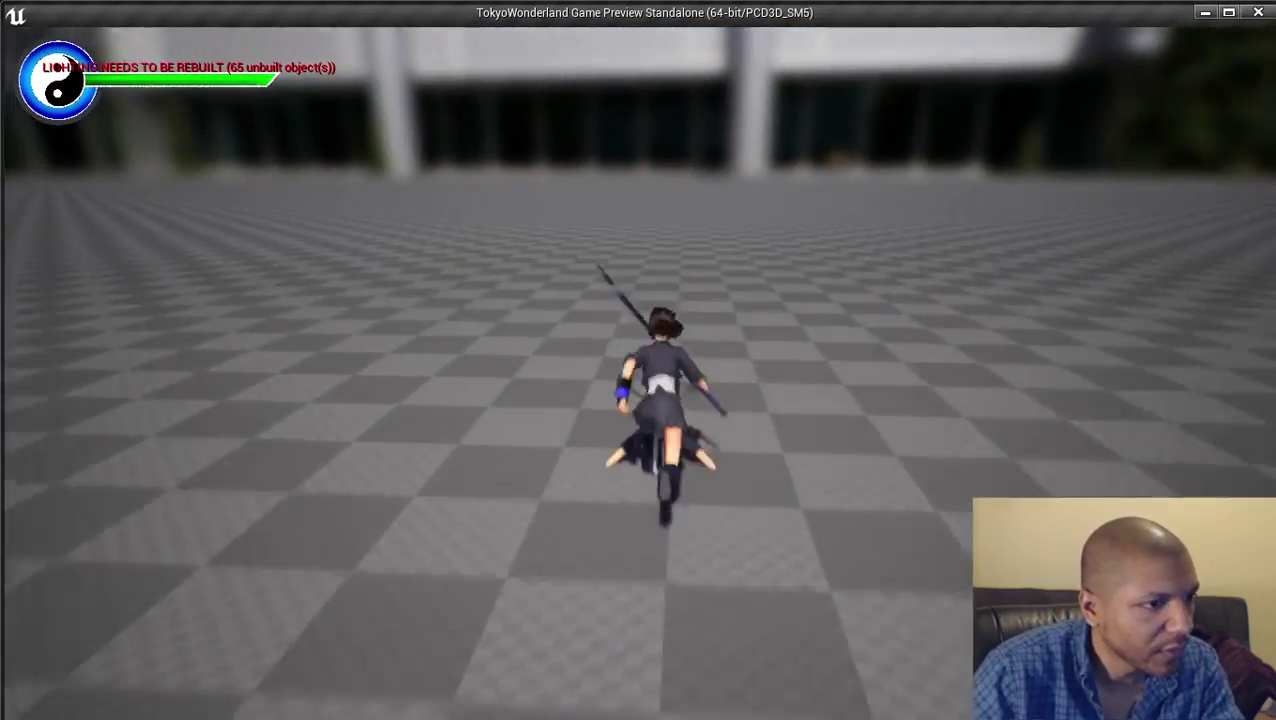
key(s)
key(w)
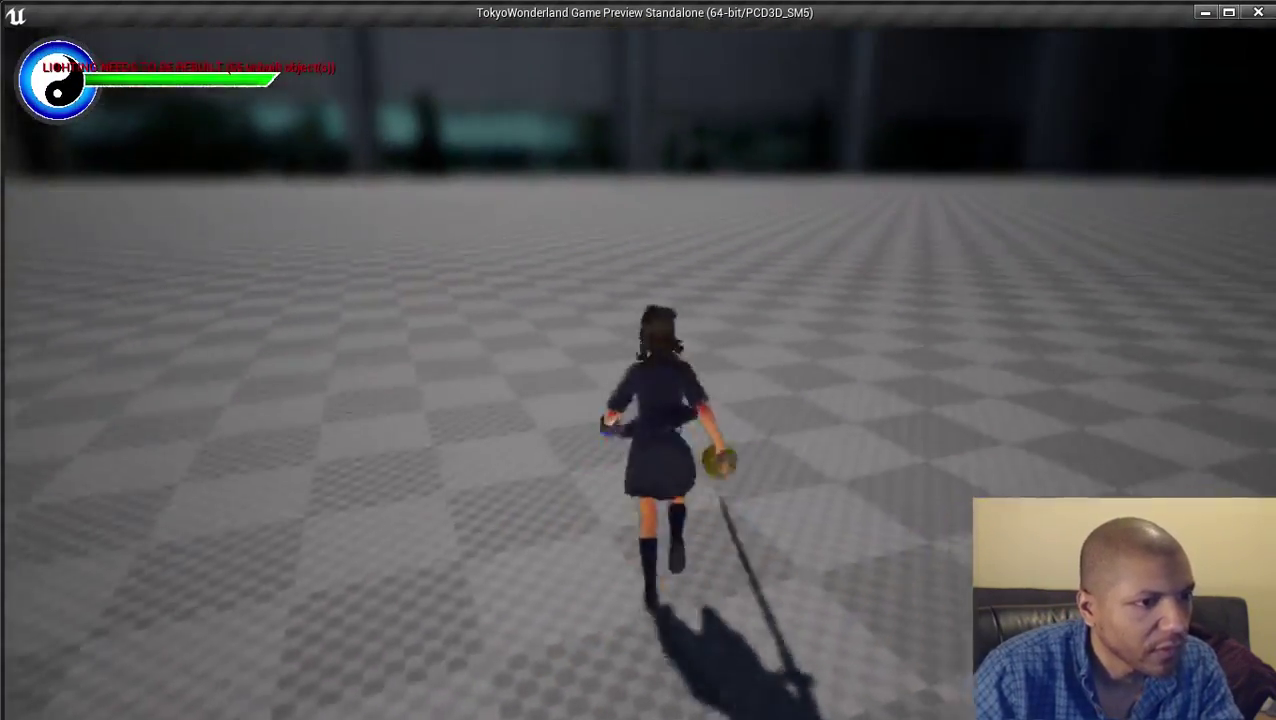
Test the character's jumps, running and sword attacks across the landscape in the game preview, and end the preview
key(space)
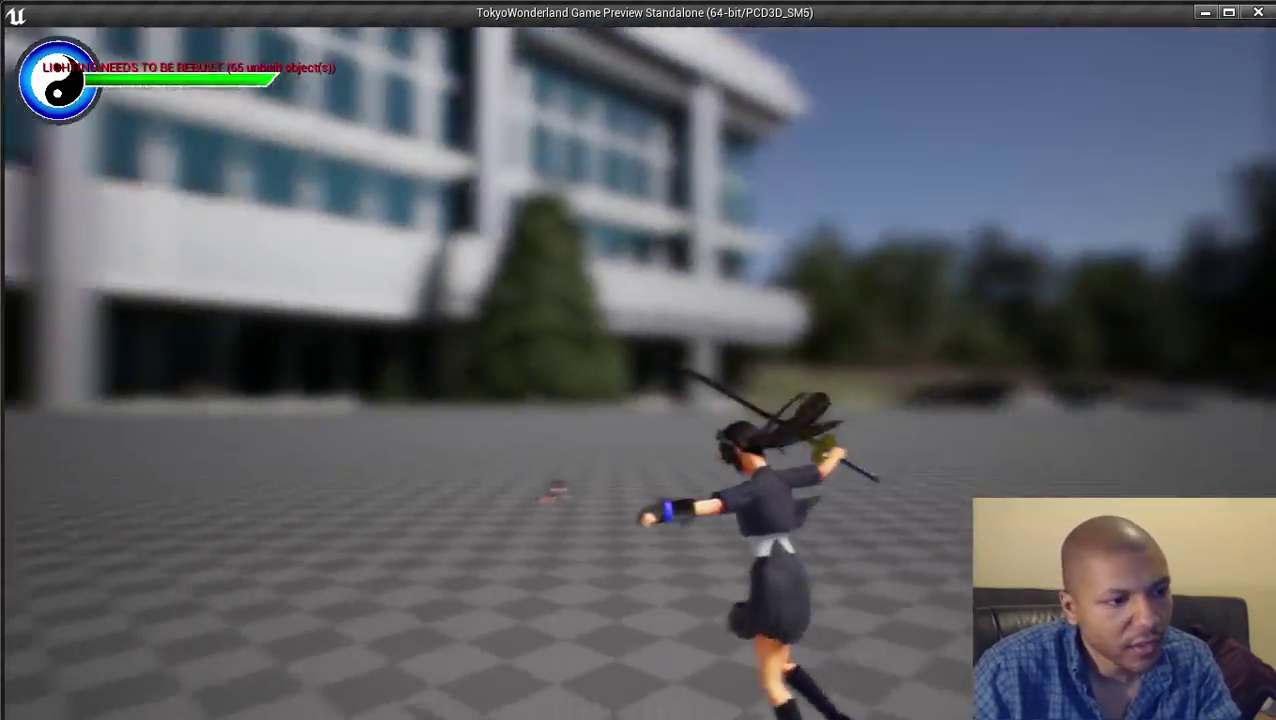
key(space)
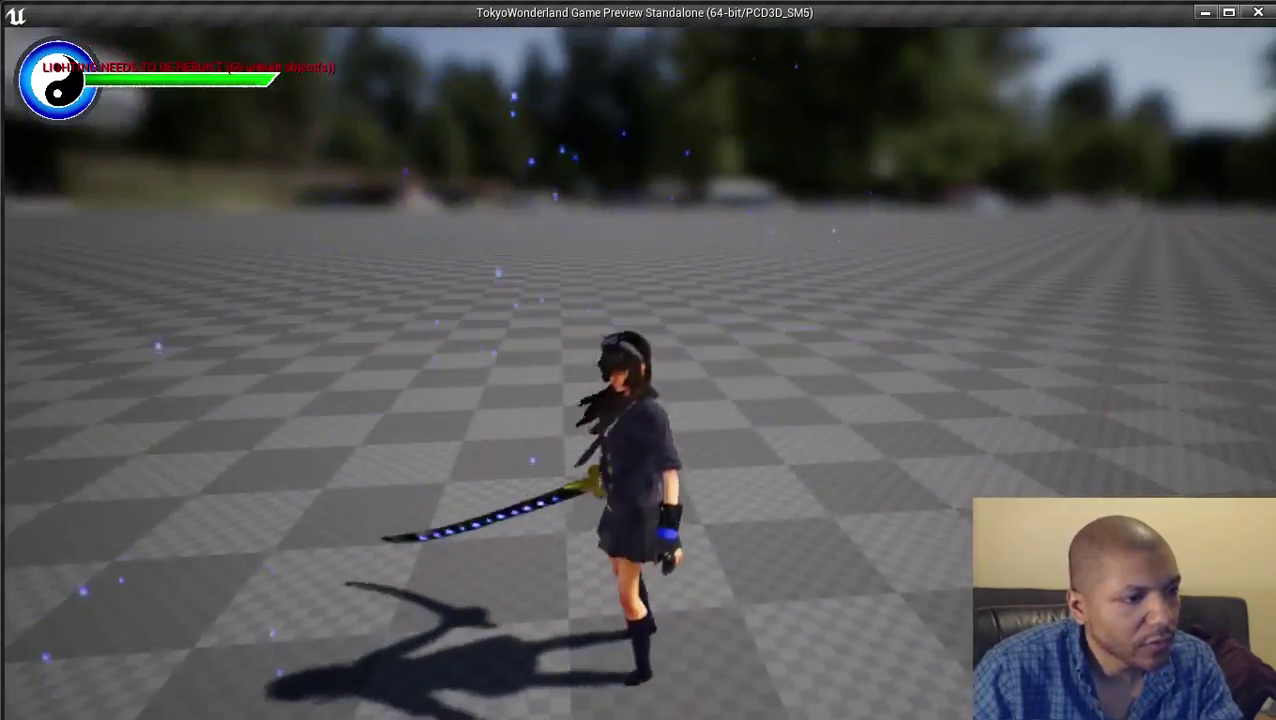
key(w)
key(space)
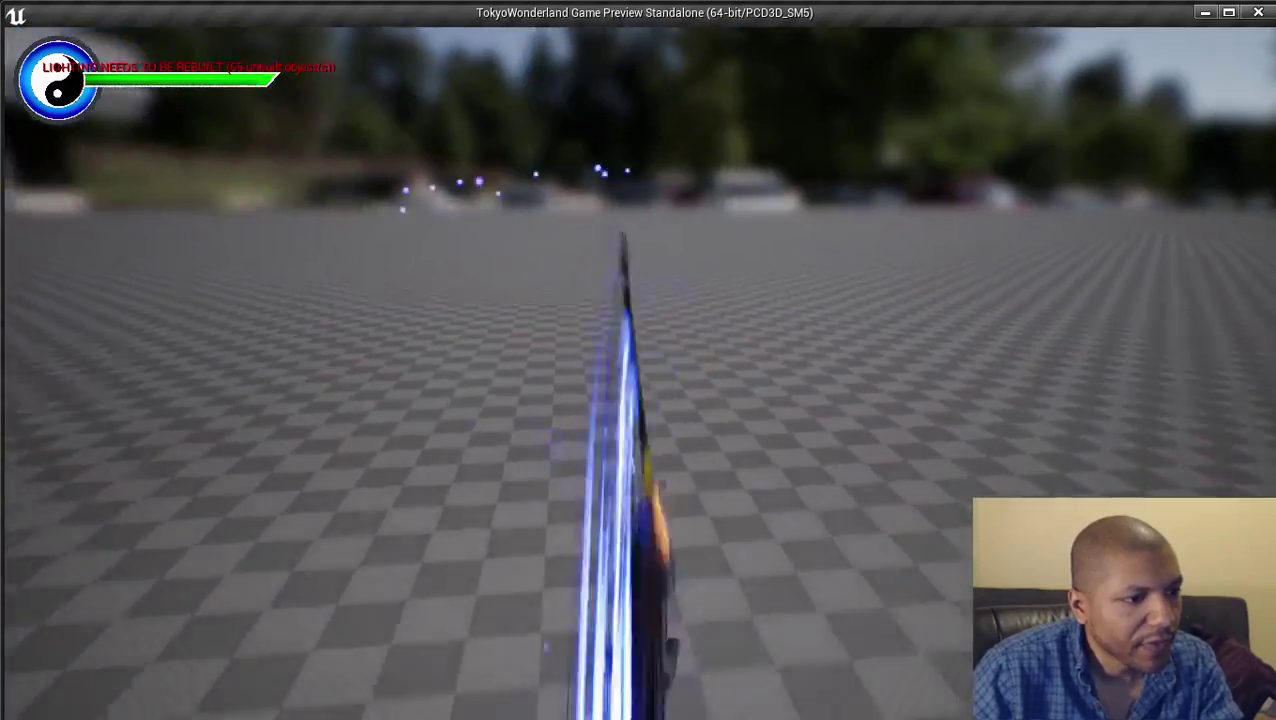
key(space)
key(space)
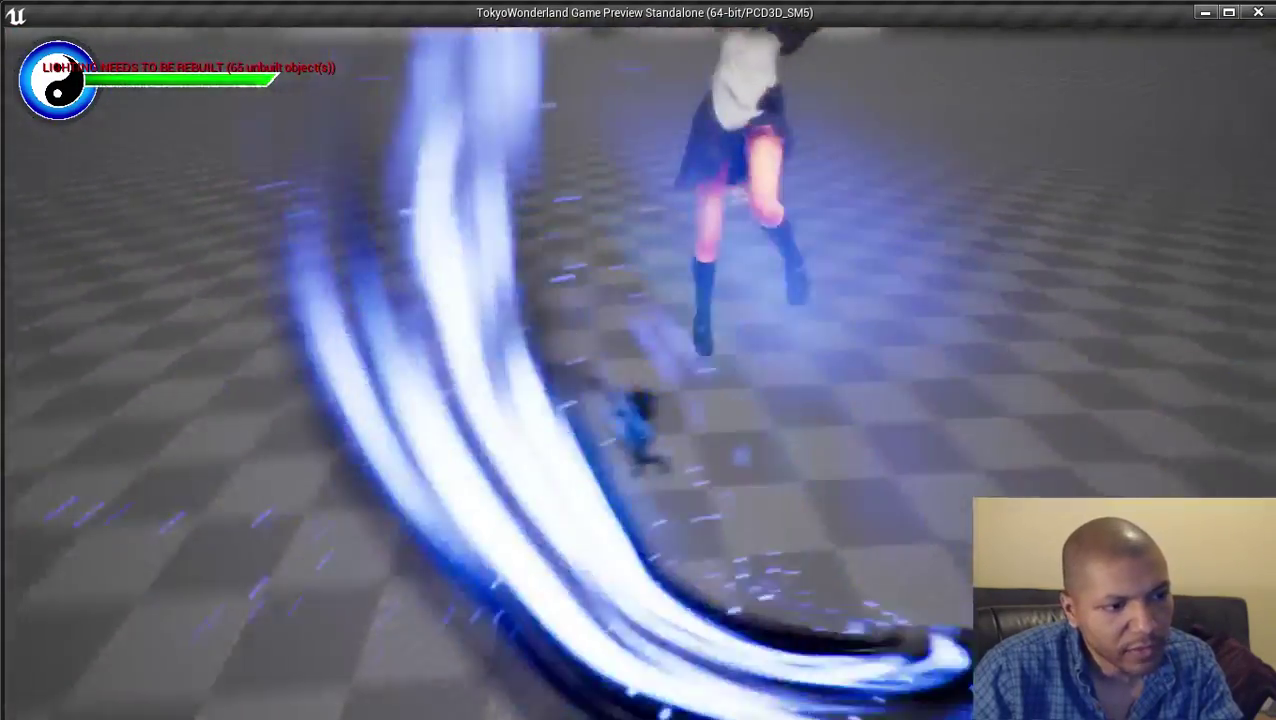
key(space)
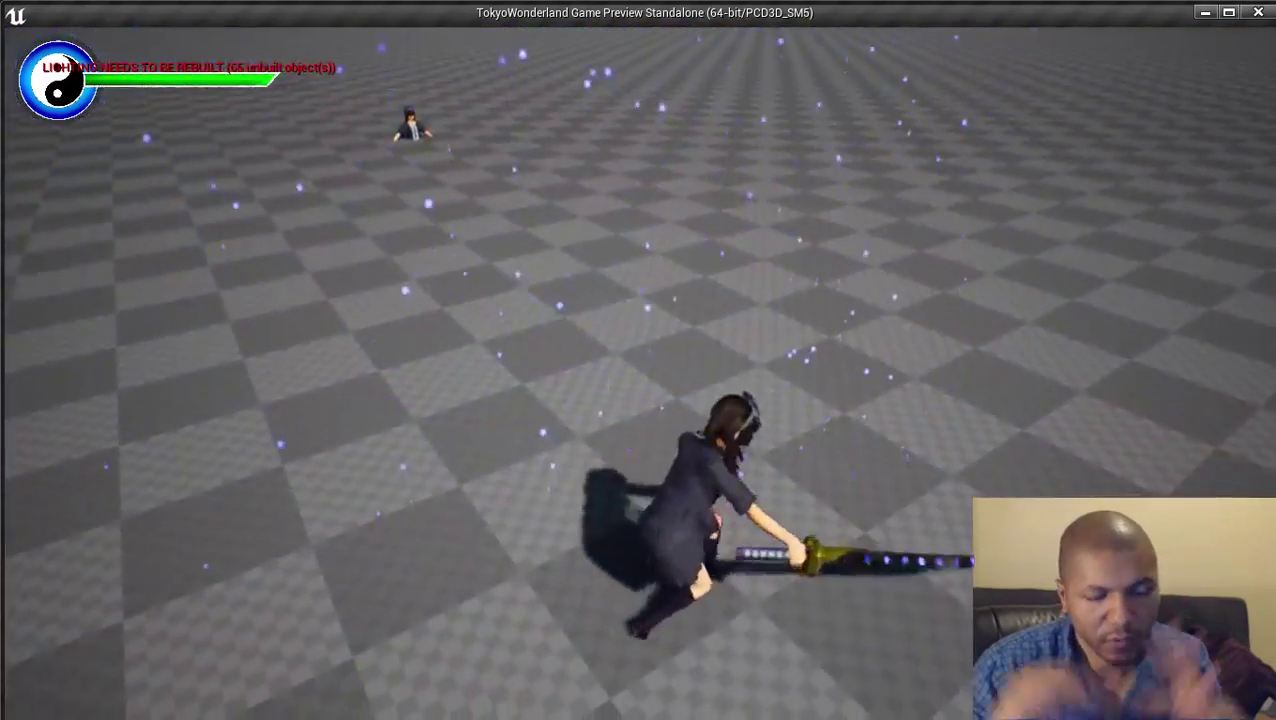
key(space)
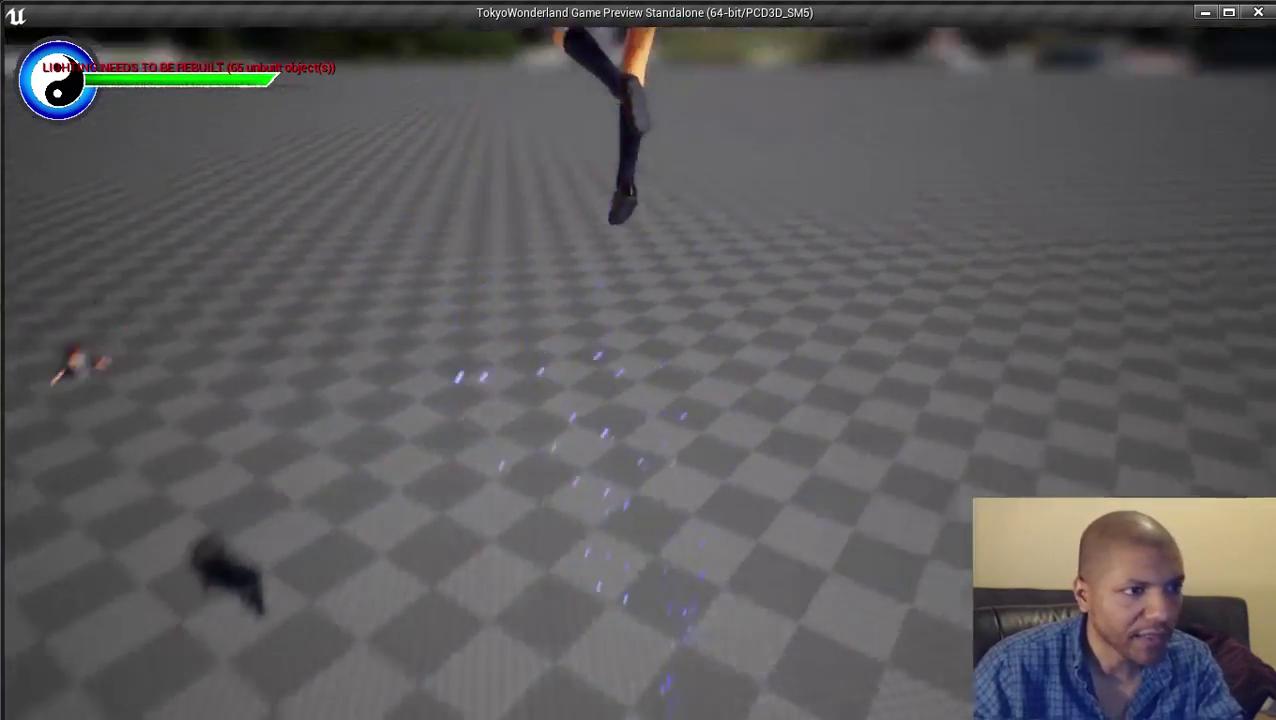
key(Escape)
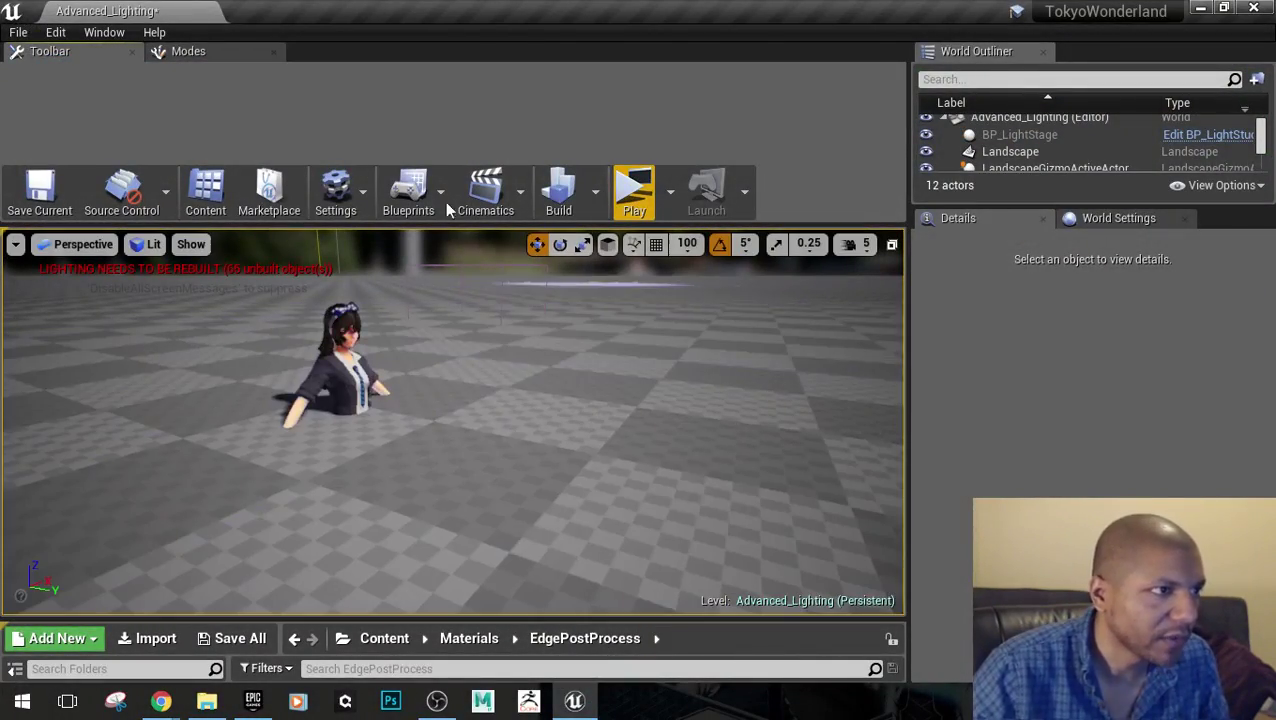
Examine the landscape's Sculpt, Paint and Manage tool settings in an enlarged modes area, and restore the main toolbar and viewport
click(190, 51)
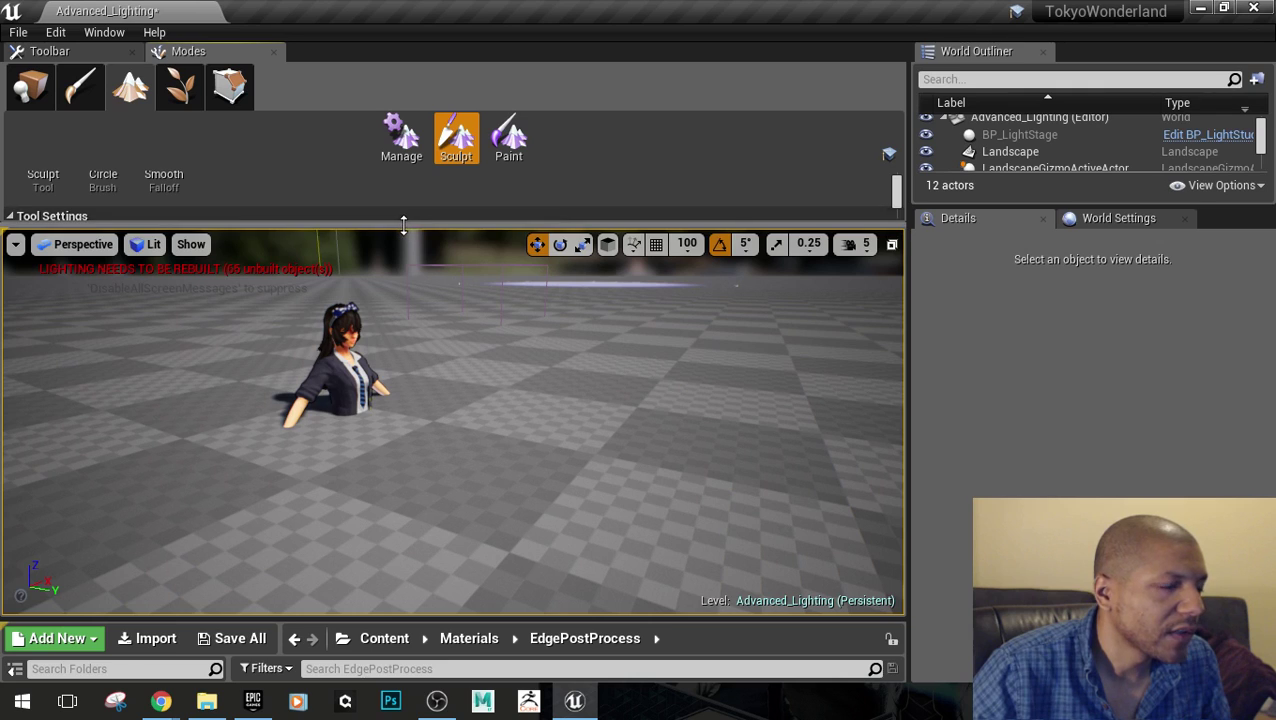
mouse_move(407, 220)
mouse_down()
mouse_move(440, 423)
mouse_move(433, 395)
mouse_move(421, 475)
mouse_up()
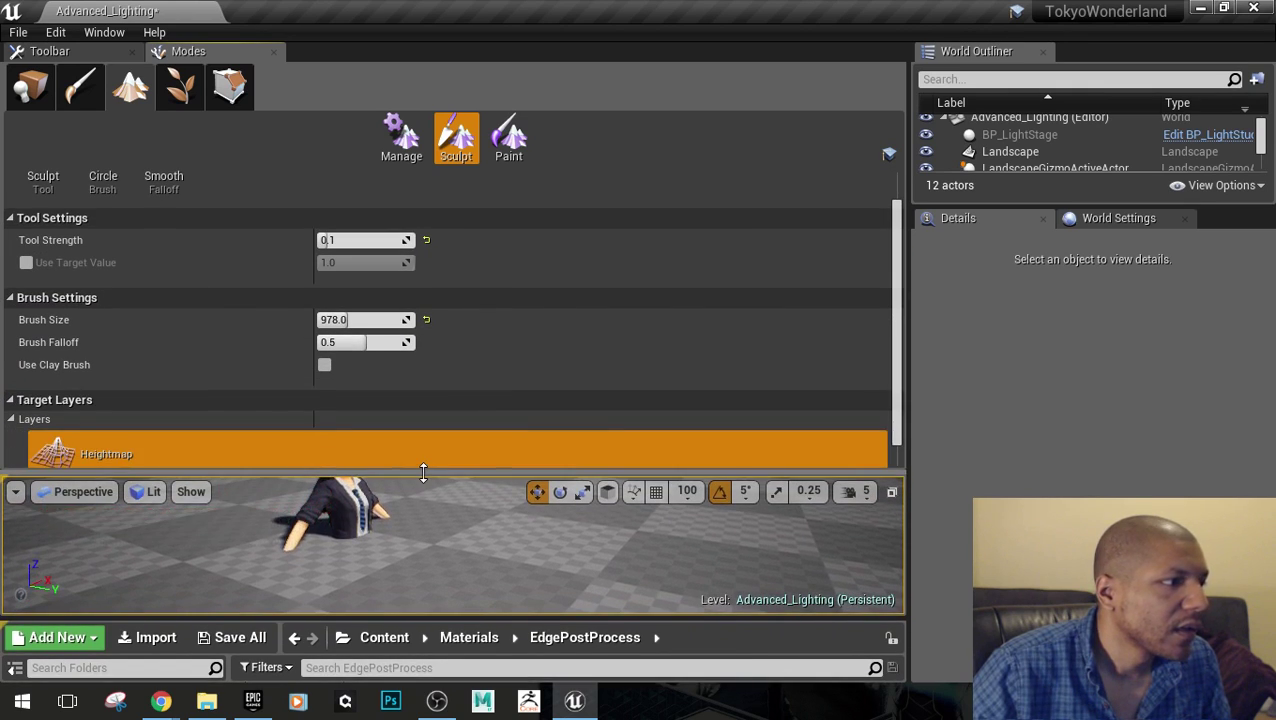
click(509, 138)
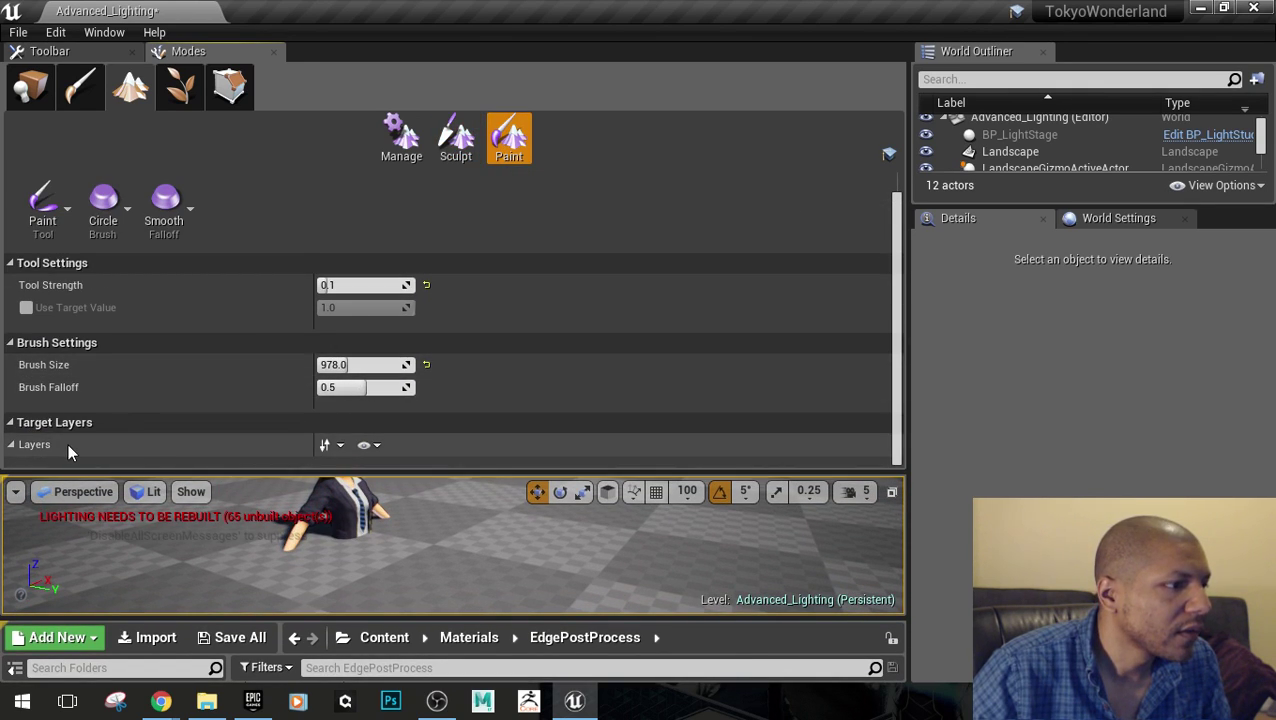
click(12, 447)
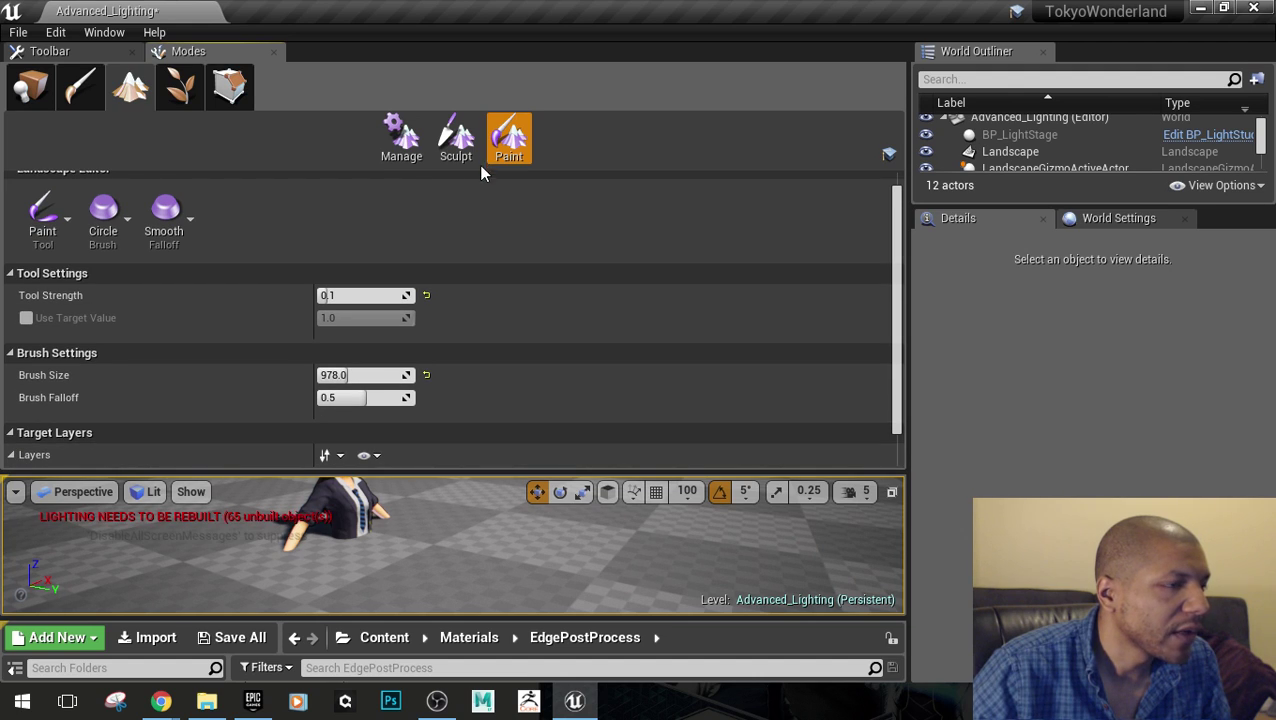
click(455, 140)
click(410, 150)
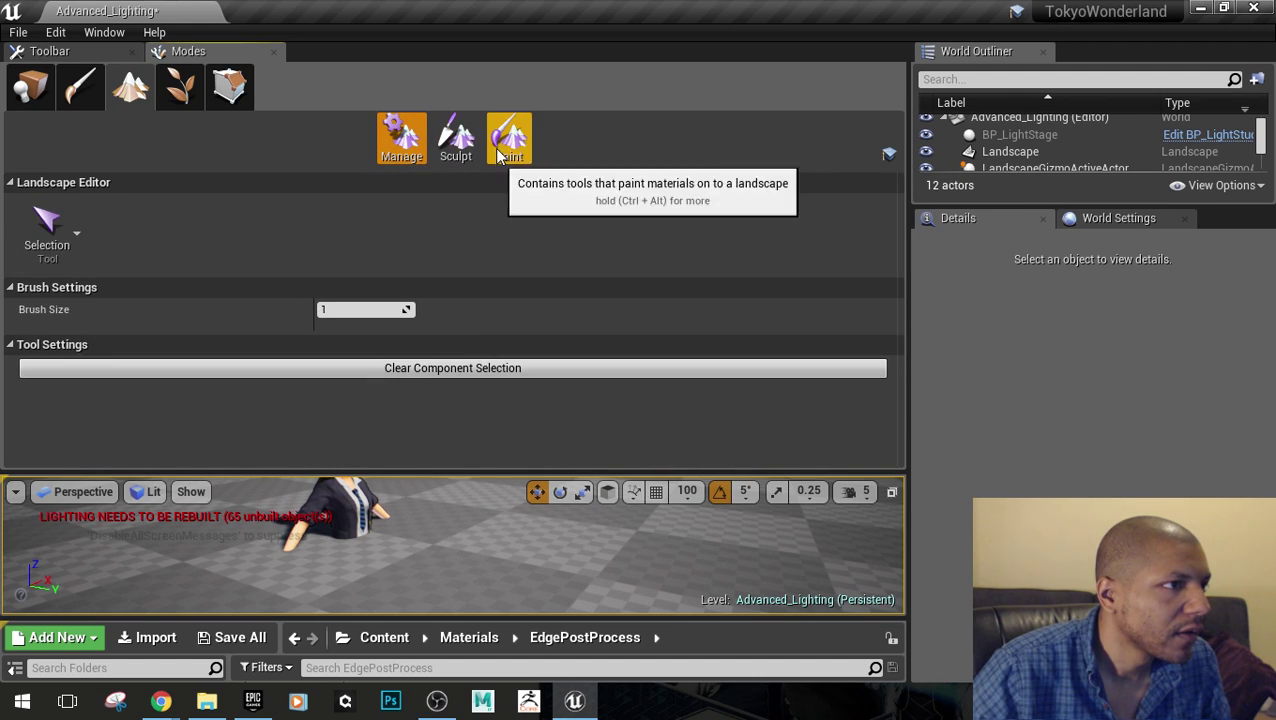
click(455, 138)
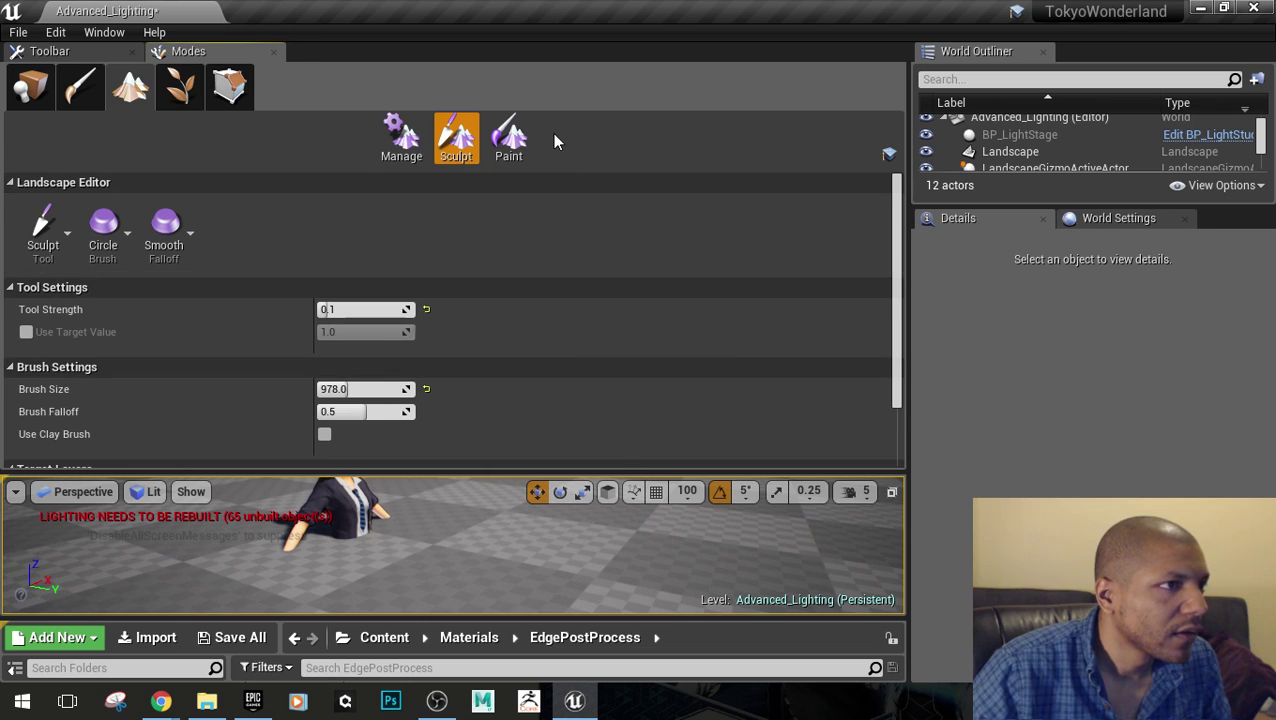
drag(513, 471, 485, 126)
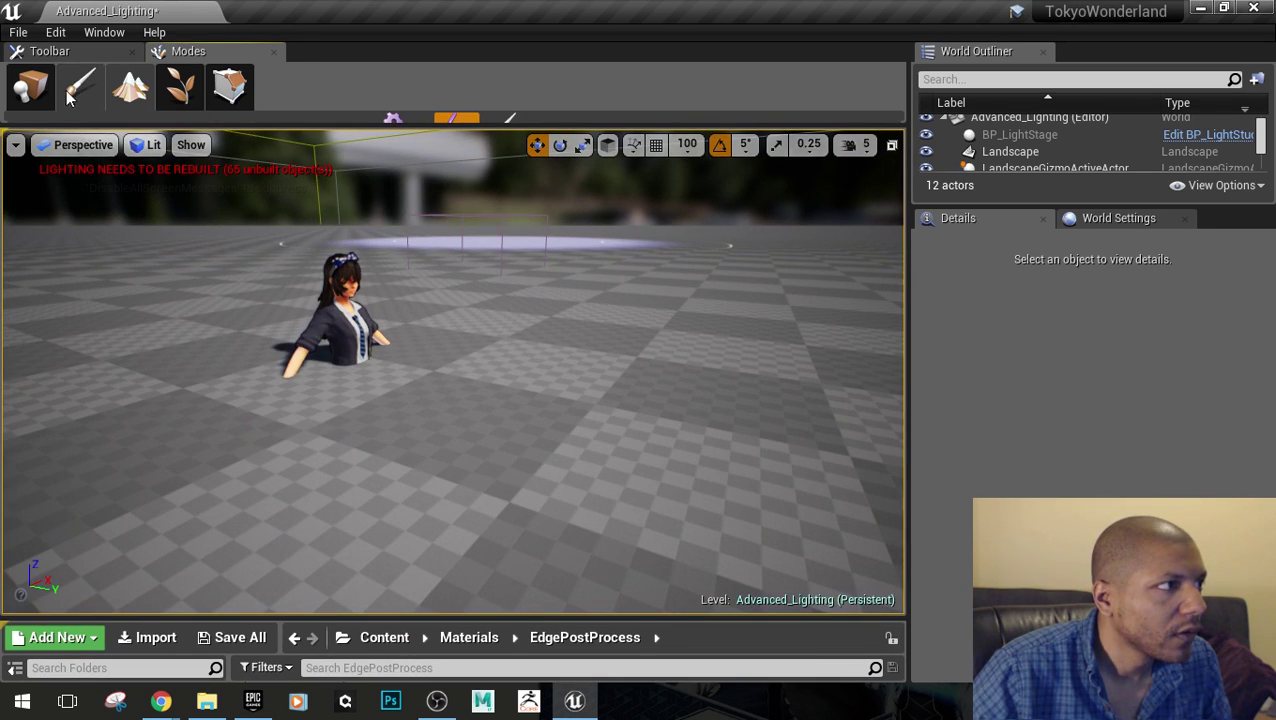
click(49, 51)
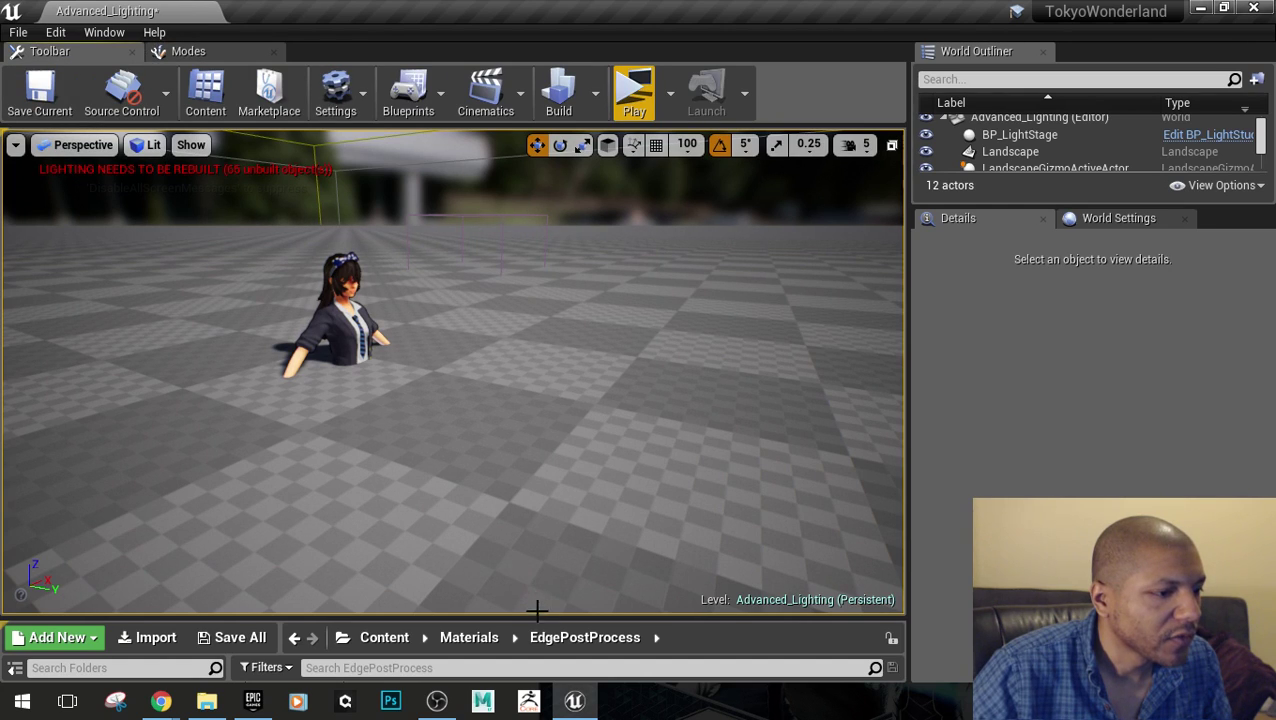
Enlarge the content browser, go to the 00Levels folder and open the LandscapeMaster material in a maximized editor
drag(538, 617, 520, 293)
click(384, 313)
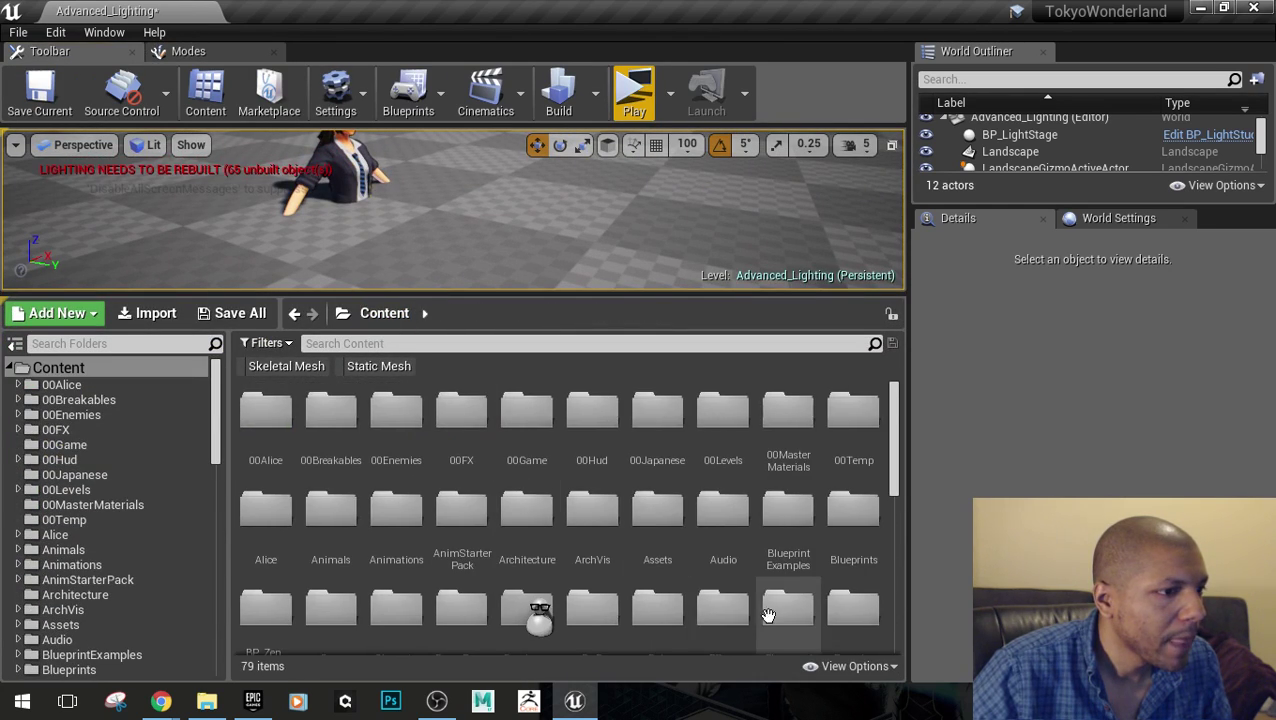
double_click(723, 420)
scroll(610, 553, down, 2)
scroll(610, 553, down, 1)
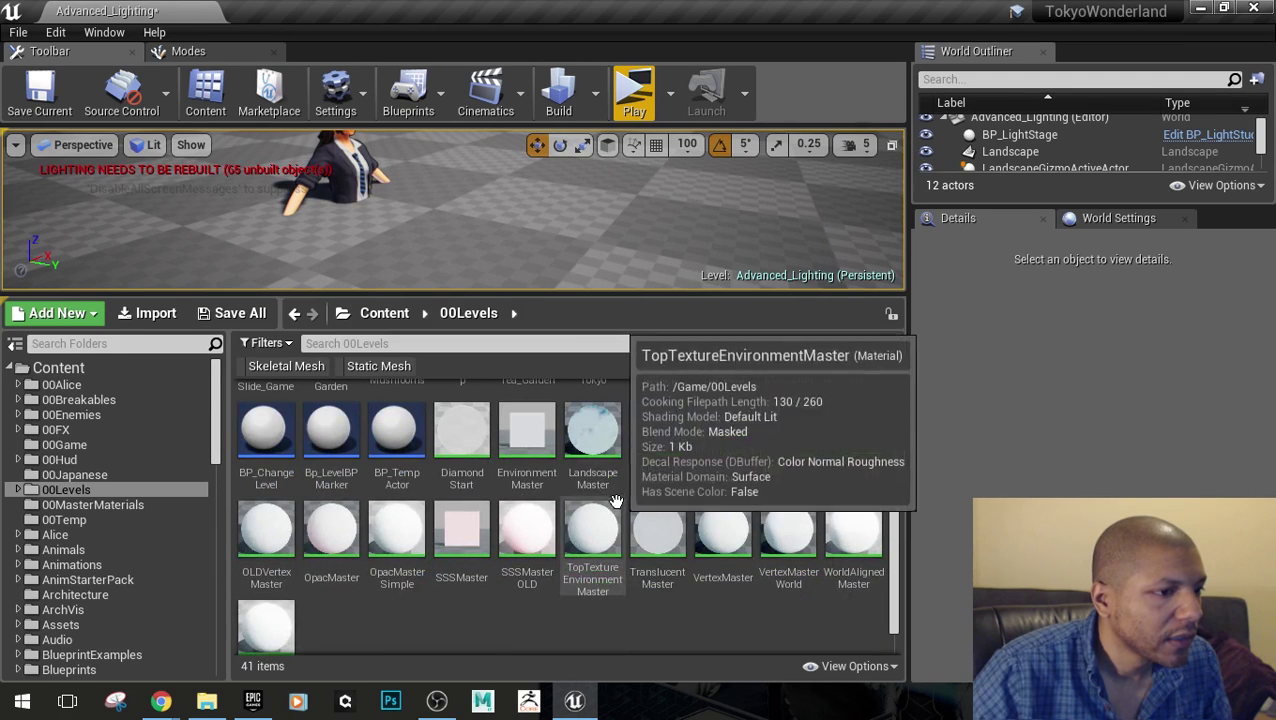
double_click(593, 430)
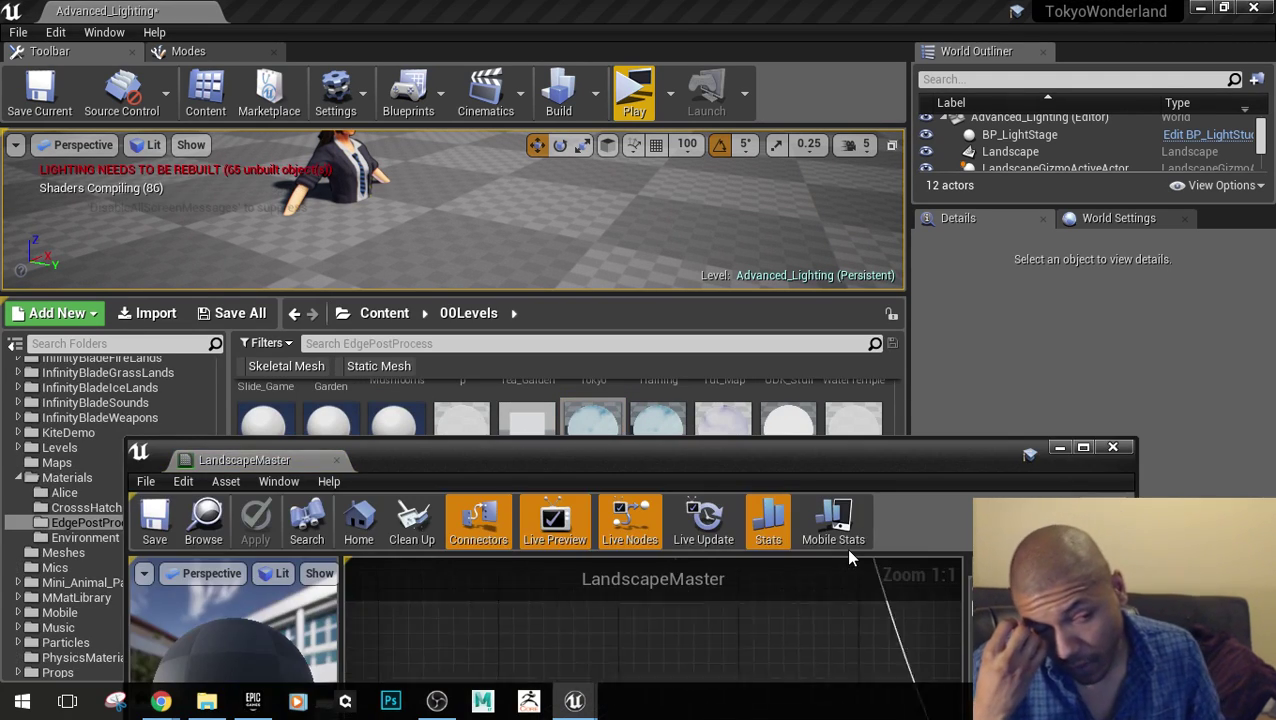
double_click(803, 462)
Look over the Diffuse, Roughness, Bump and Normal node groups in the LandscapeMaster graph
scroll(720, 358, down, 8)
right_drag(676, 484, 929, 528)
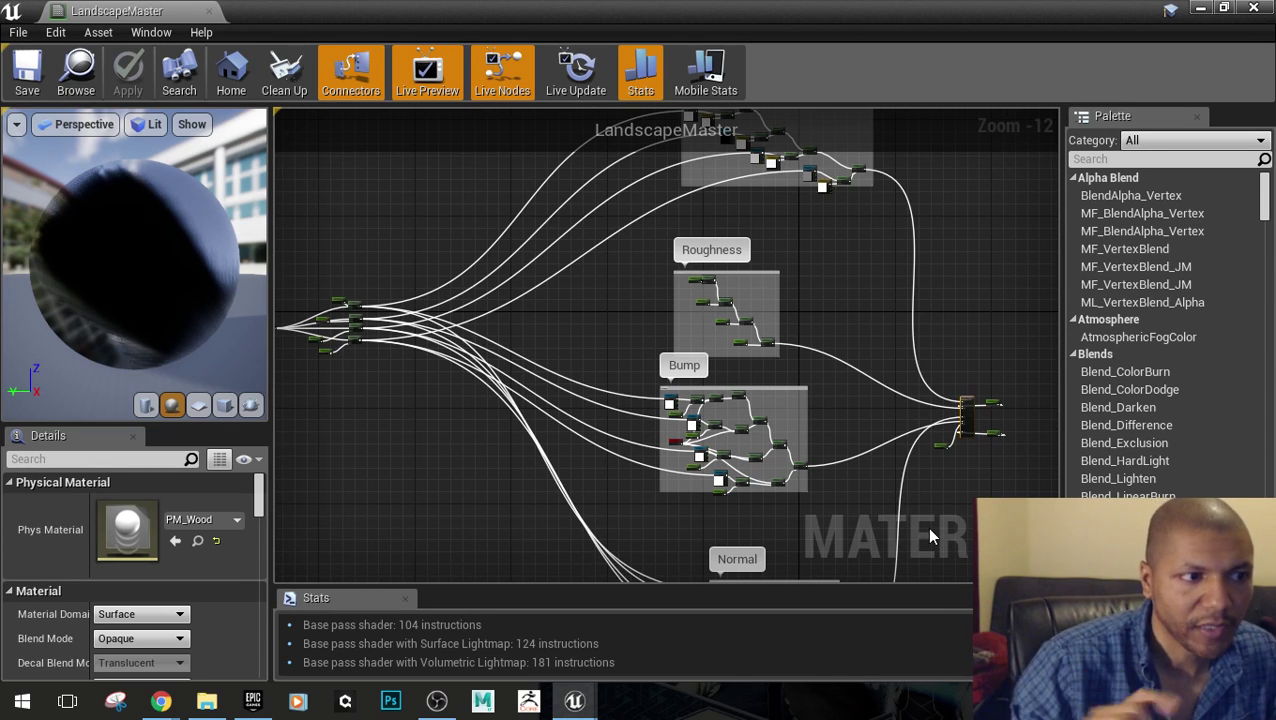
right_drag(704, 223, 686, 281)
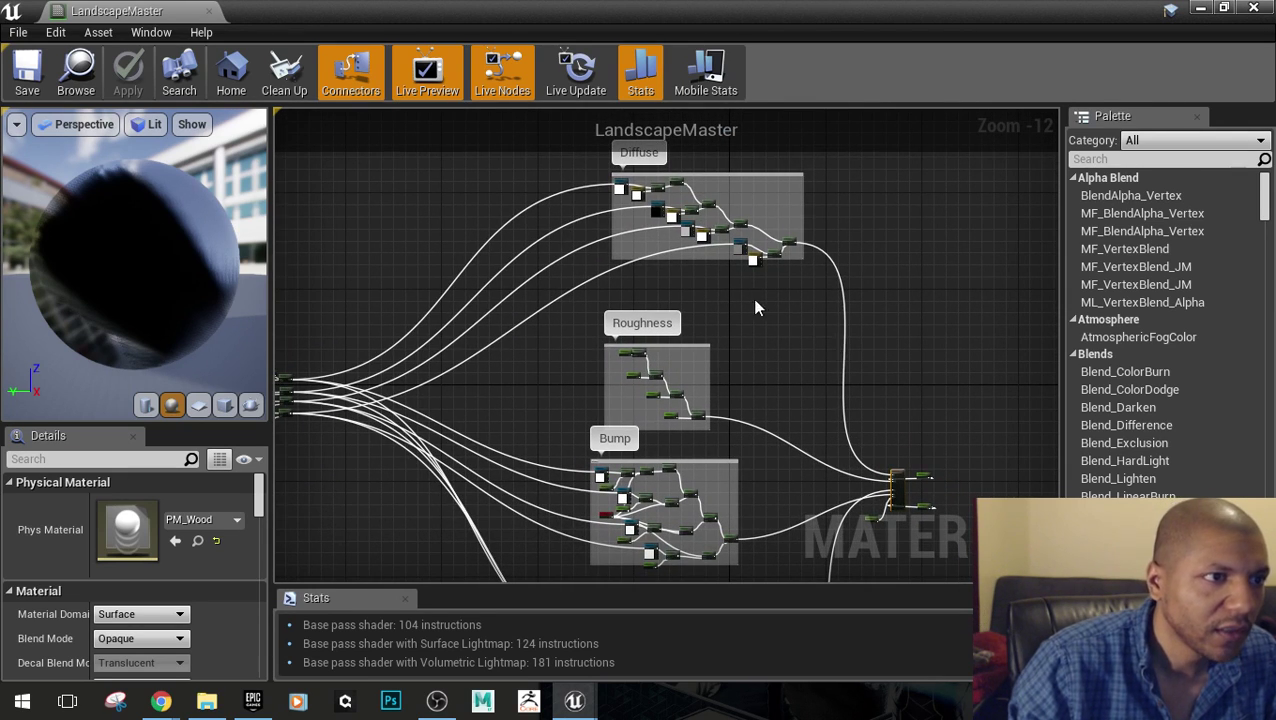
right_drag(755, 308, 730, 250)
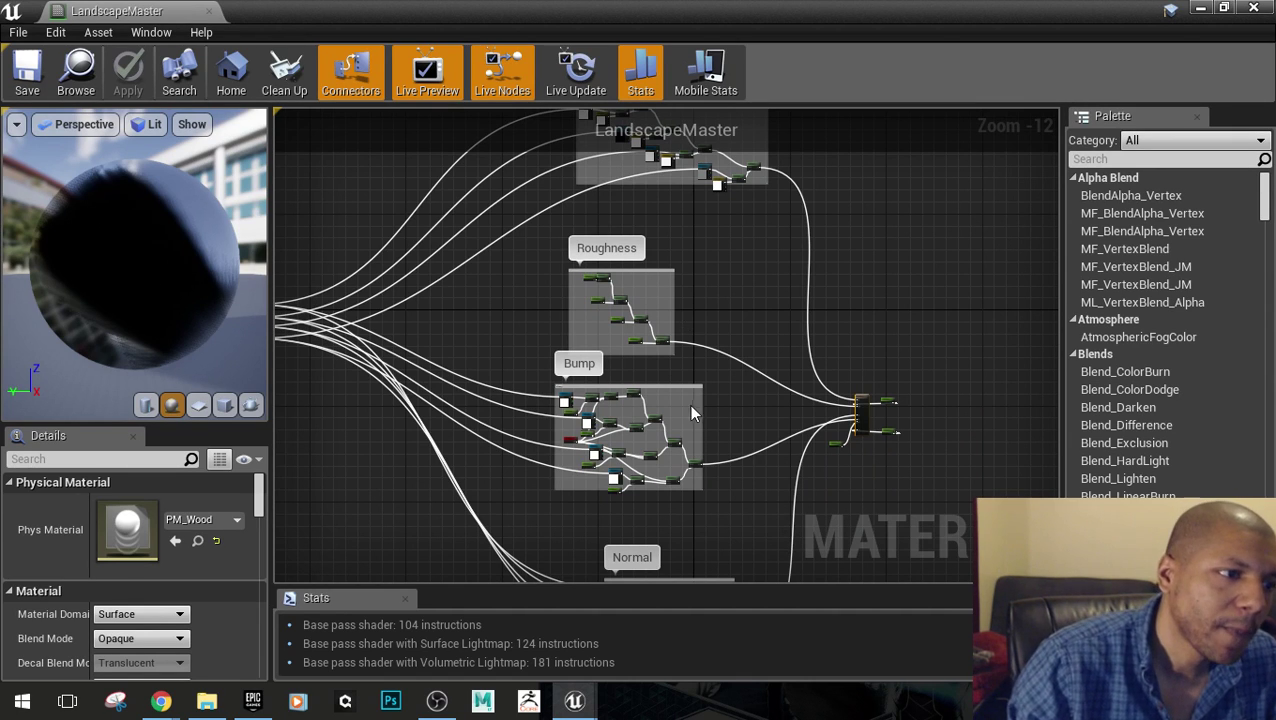
right_drag(689, 408, 685, 291)
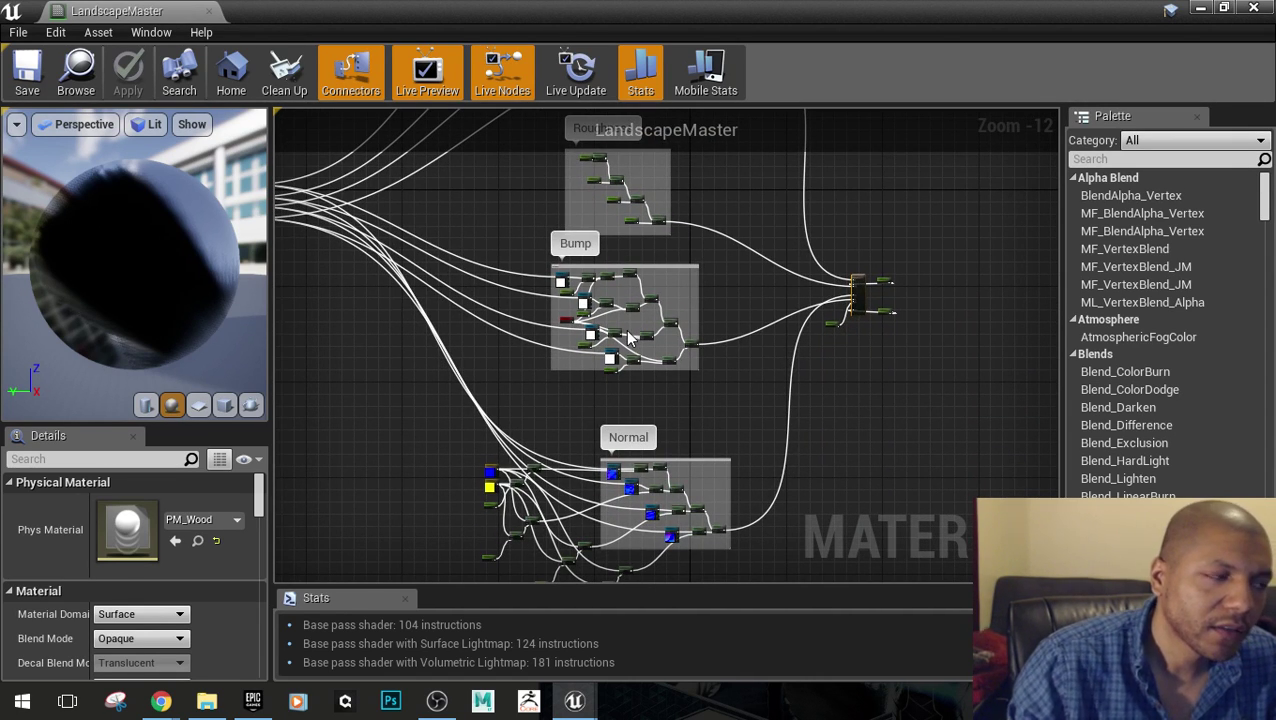
right_drag(710, 418, 702, 292)
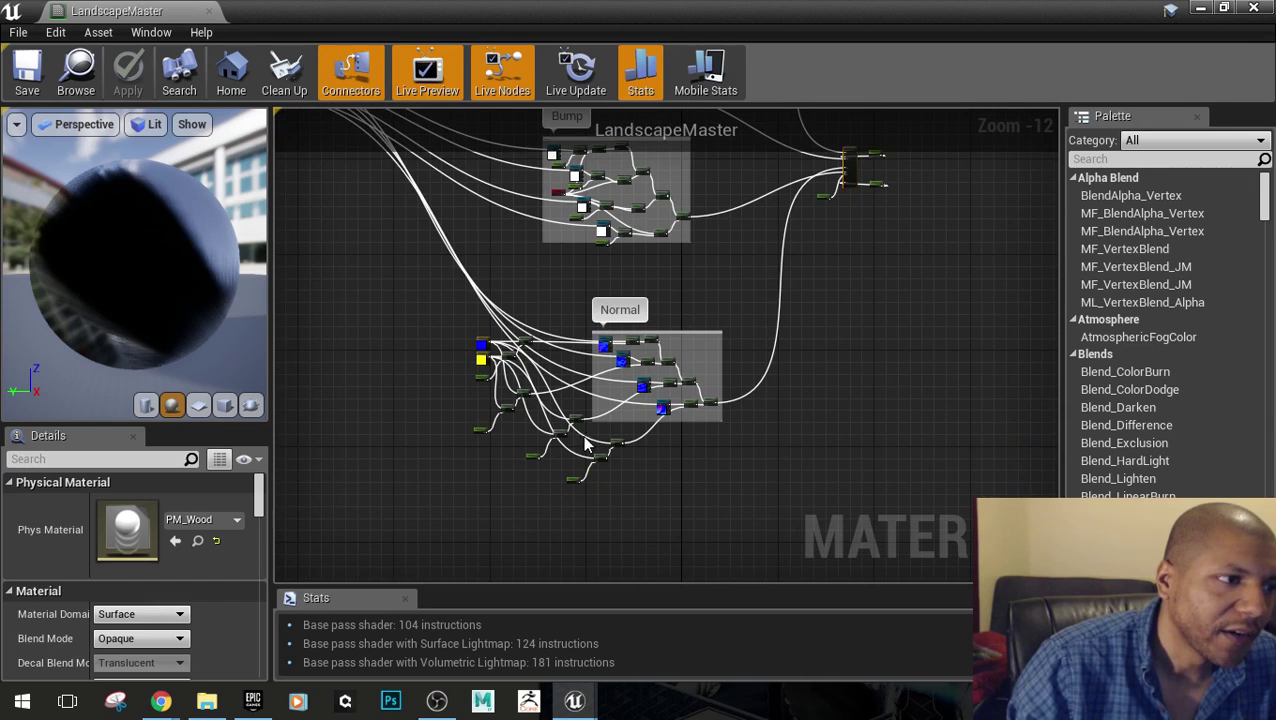
Inspect the texture coordinate node and the 1 Tex UV's Multiplier parameter at the start of the LandscapeMaster graph
right_drag(686, 374, 530, 655)
right_drag(416, 320, 564, 380)
right_drag(310, 513, 440, 378)
scroll(433, 379, up, 13)
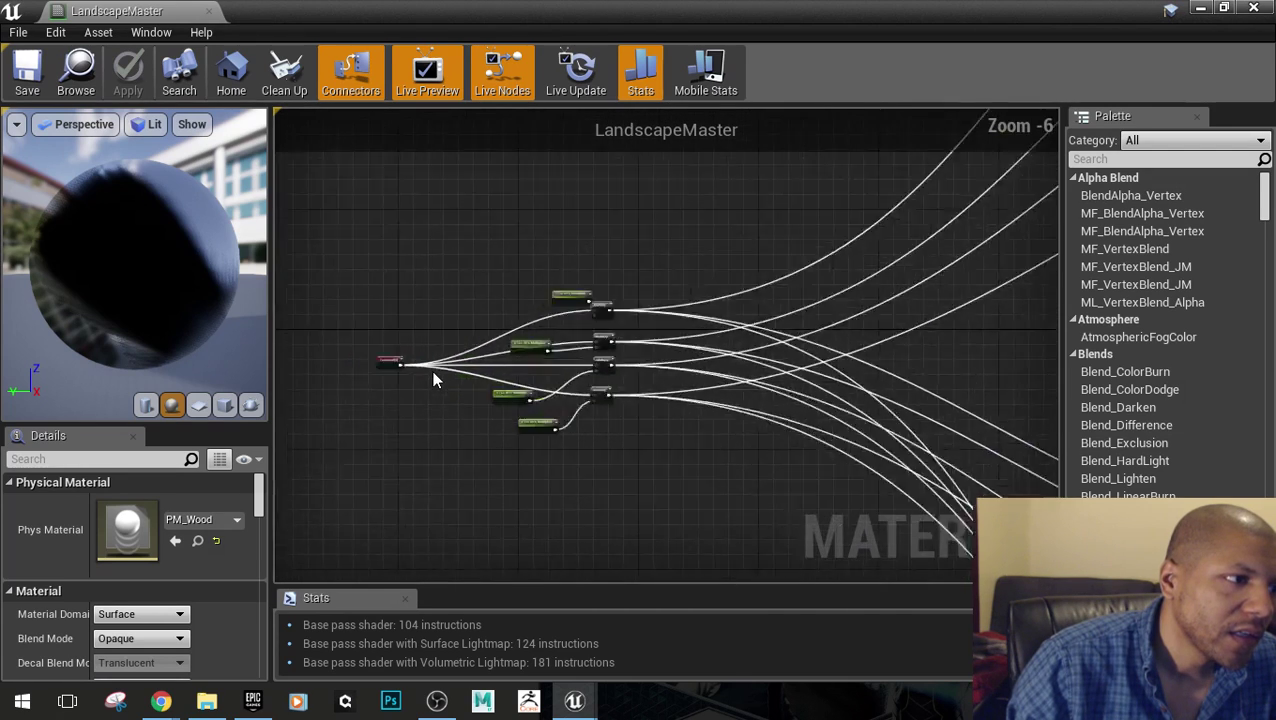
click(375, 341)
scroll(646, 359, down, 2)
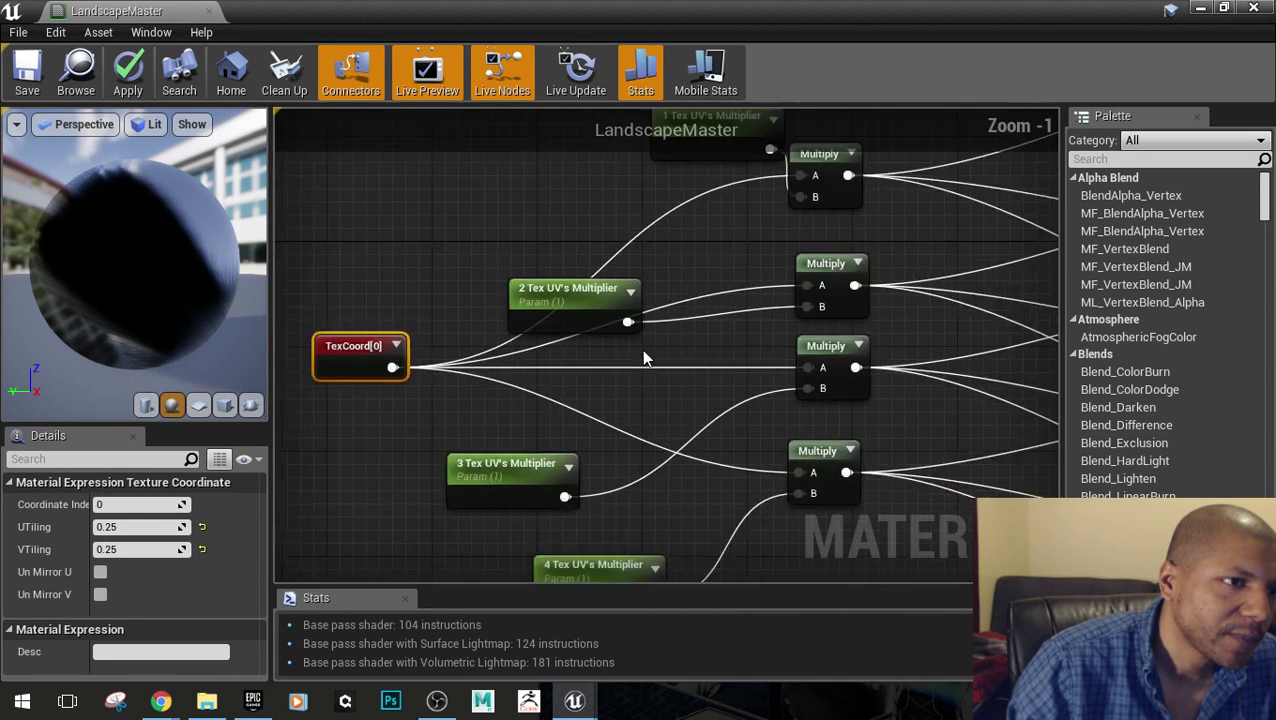
click(600, 262)
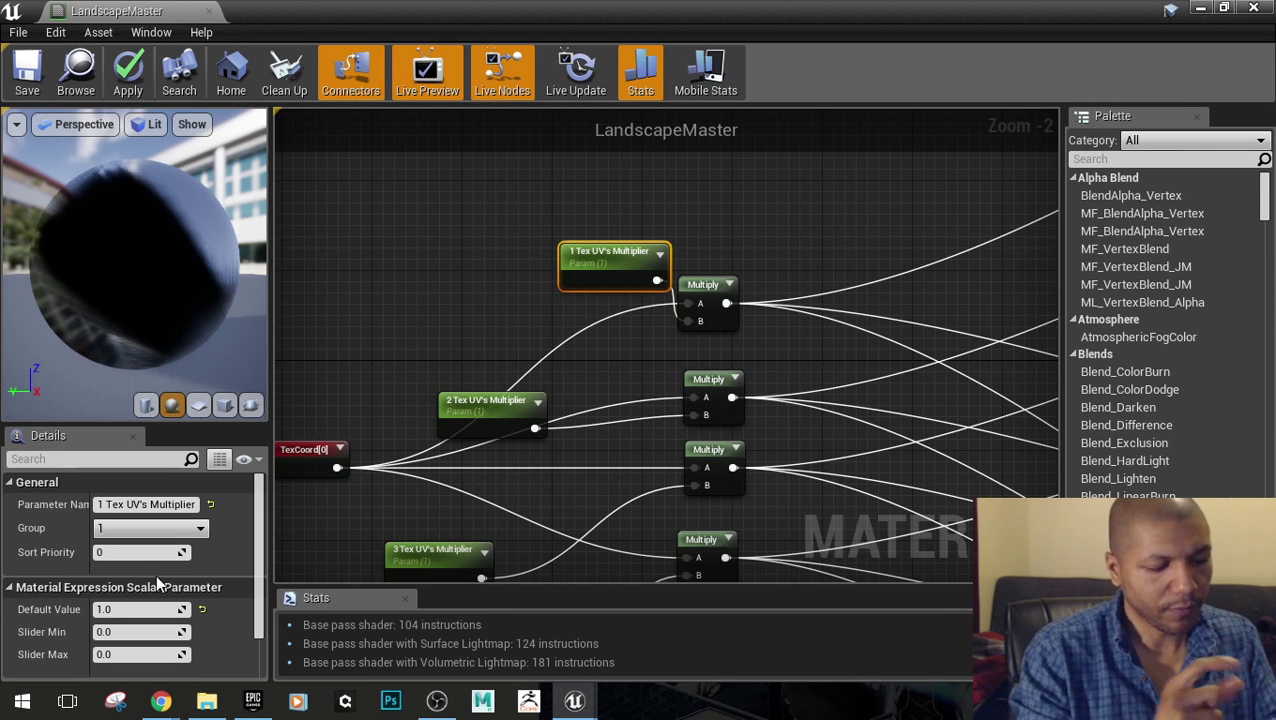
Get the LandscapeMaster editor window out of the way and return to the 00Levels assets
drag(280, 12, 412, 460)
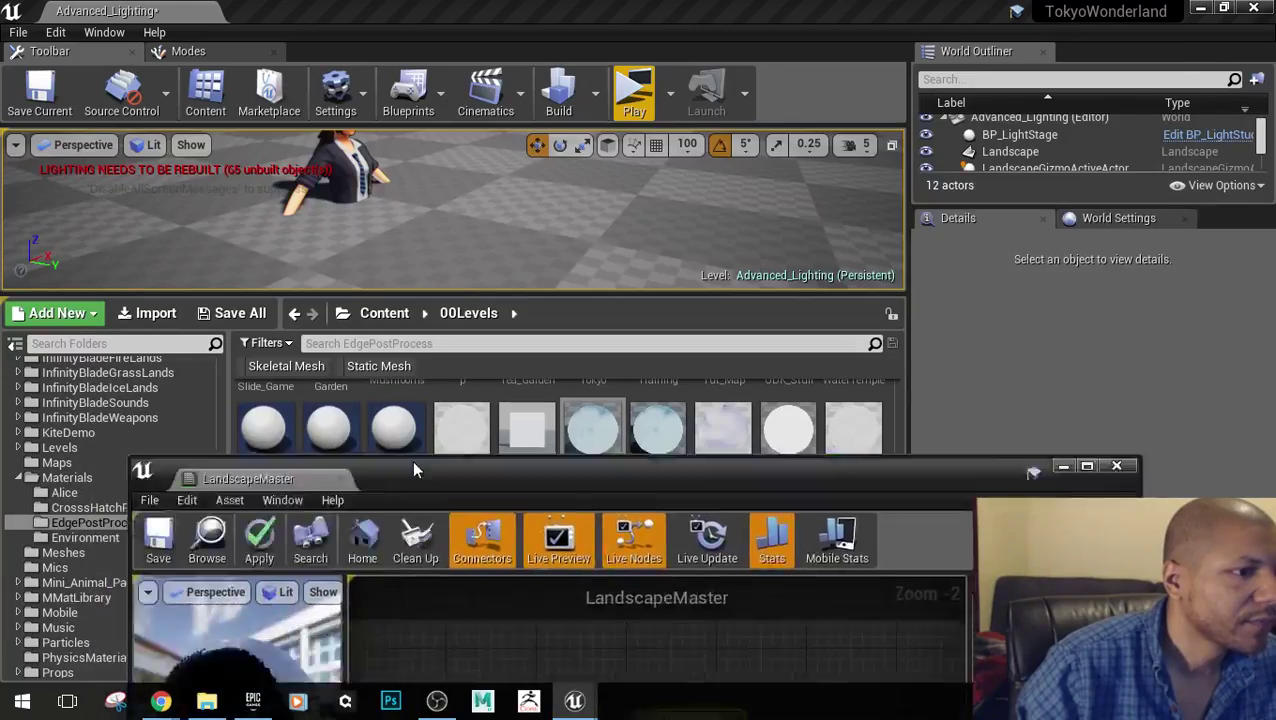
double_click(414, 466)
double_click(375, 9)
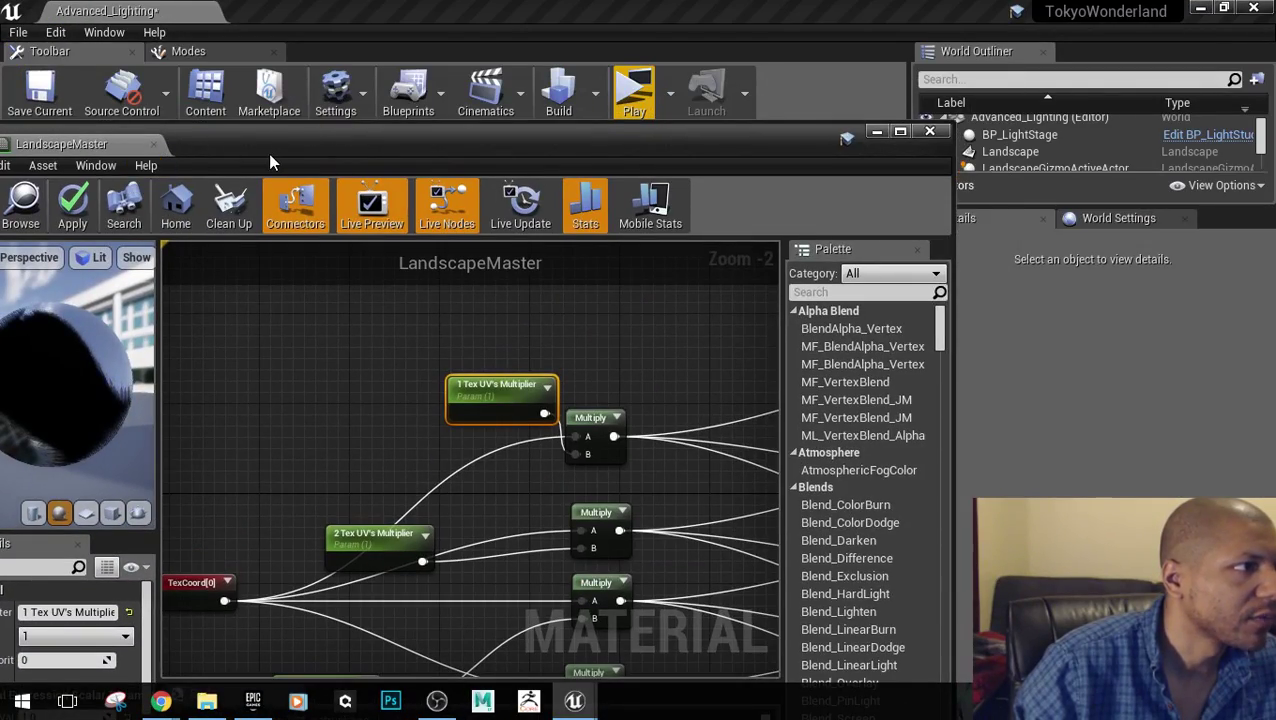
drag(268, 153, 332, 245)
click(923, 237)
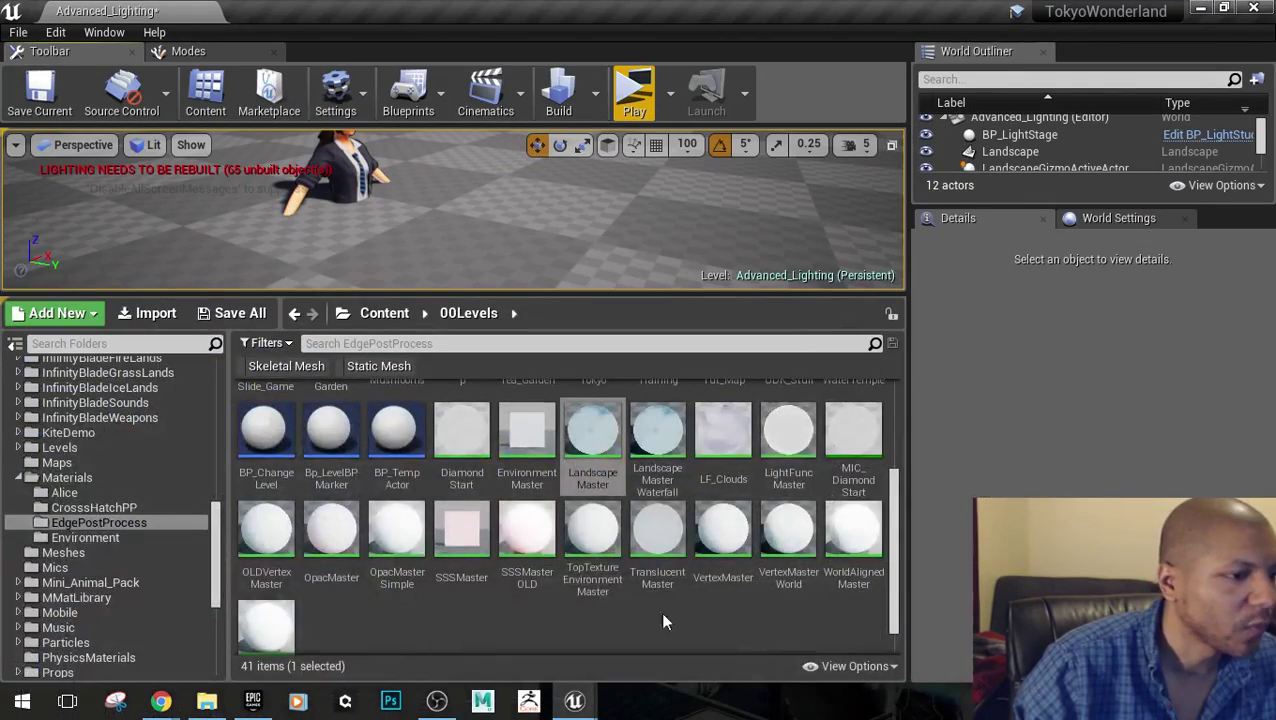
Create a material instance from LandscapeMaster in the 00Levels folder and name it MICTESTLandscape
scroll(650, 600, up, 1)
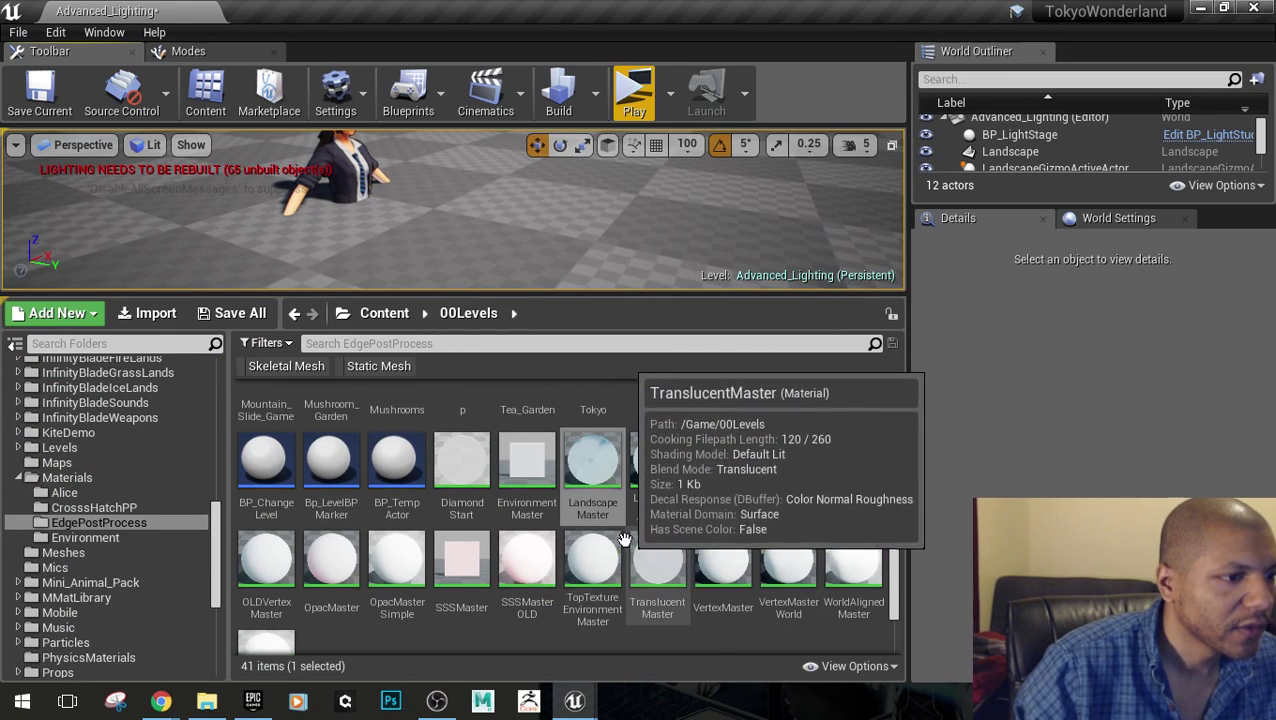
right_click(597, 458)
click(682, 86)
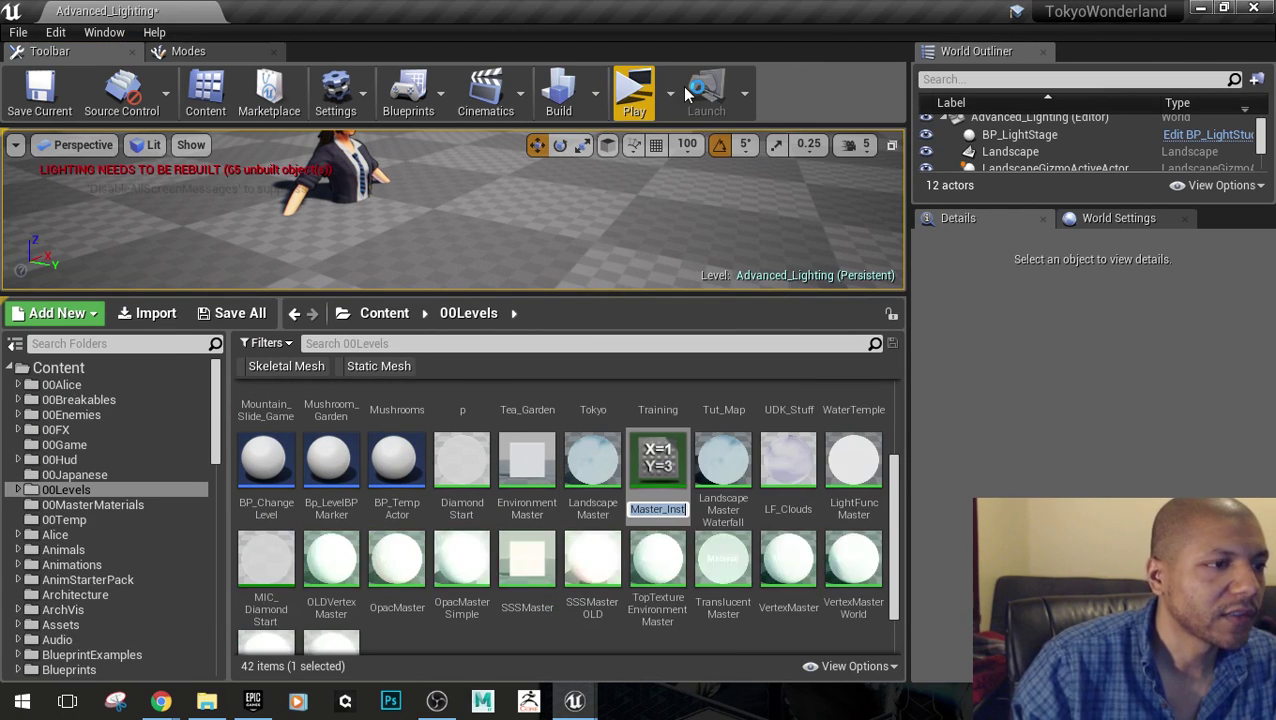
text(MIC)
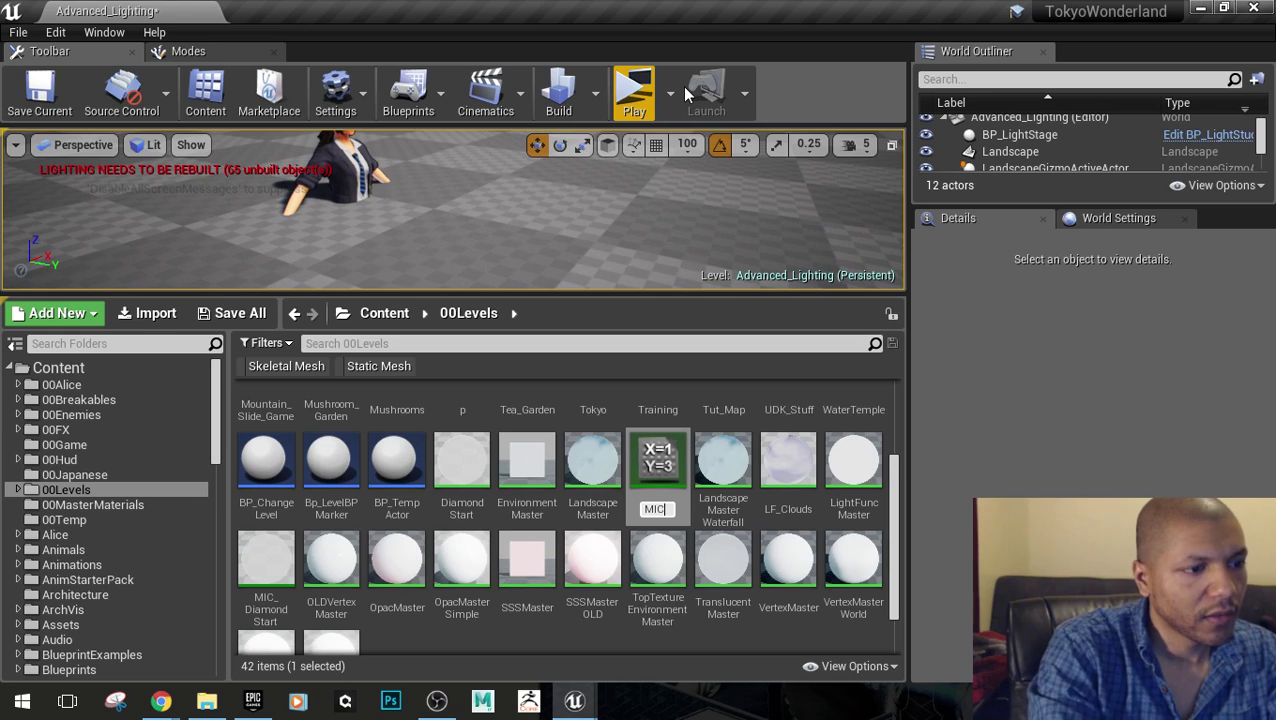
text(TESTLa)
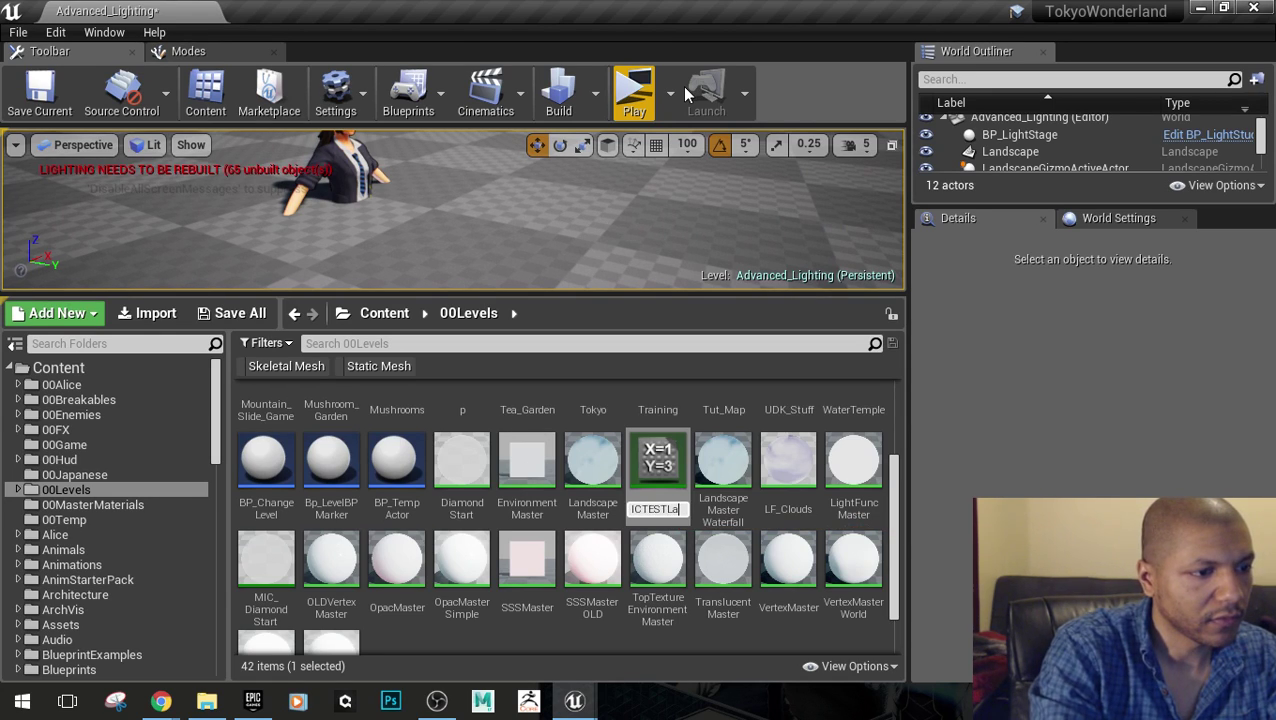
text(ndsca)
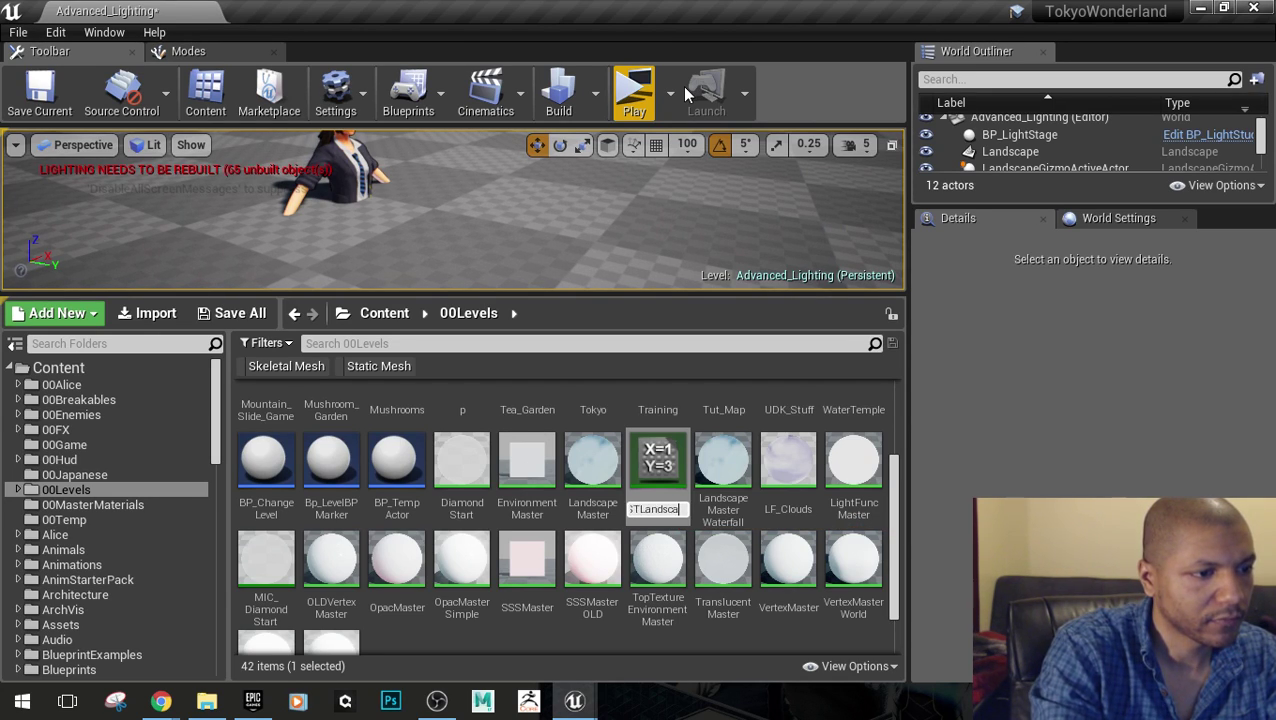
text(pe)
key(Return)
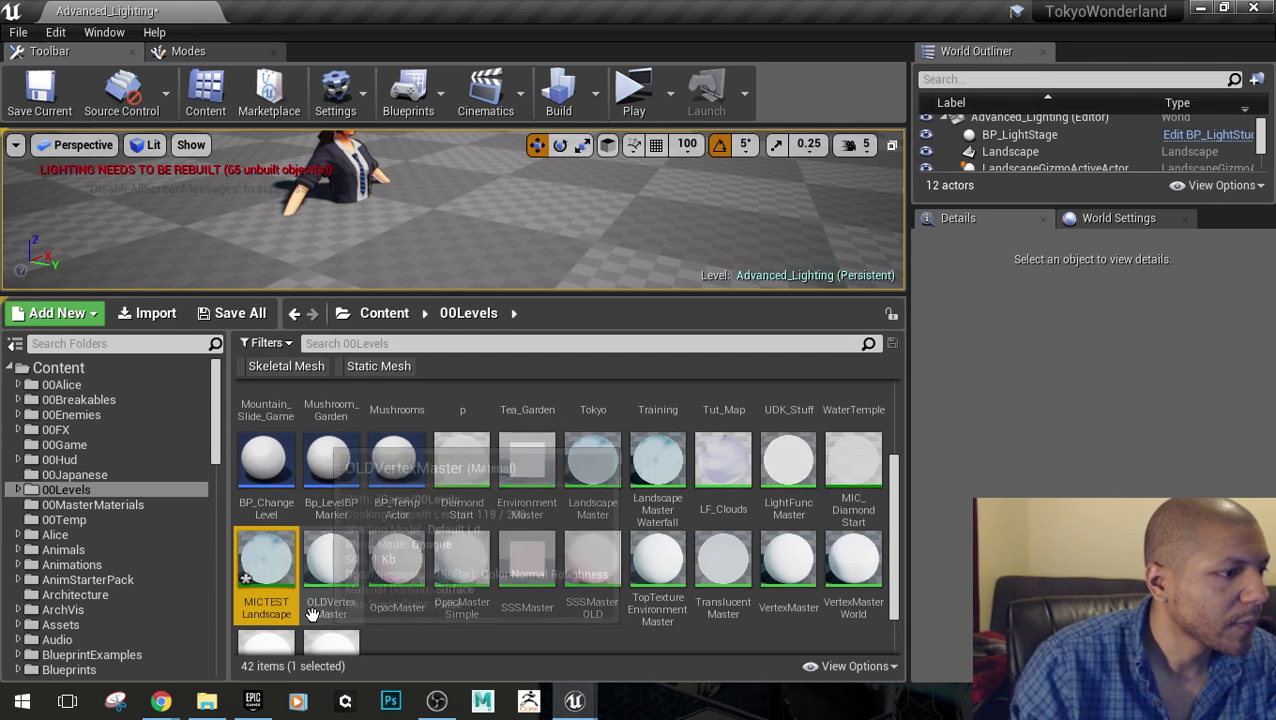
Assign MICTESTLandscape as the landscape's Landscape Material and enlarge the viewport to check it on the terrain
click(447, 224)
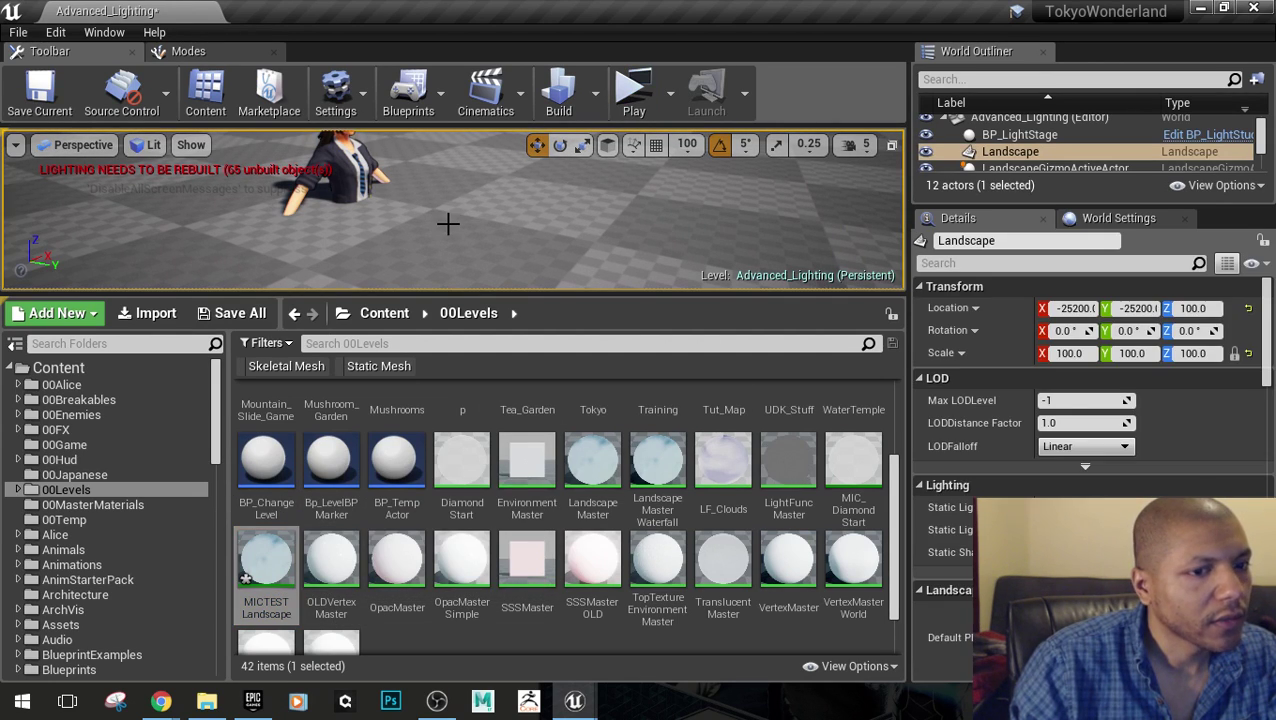
scroll(1166, 480, down, 5)
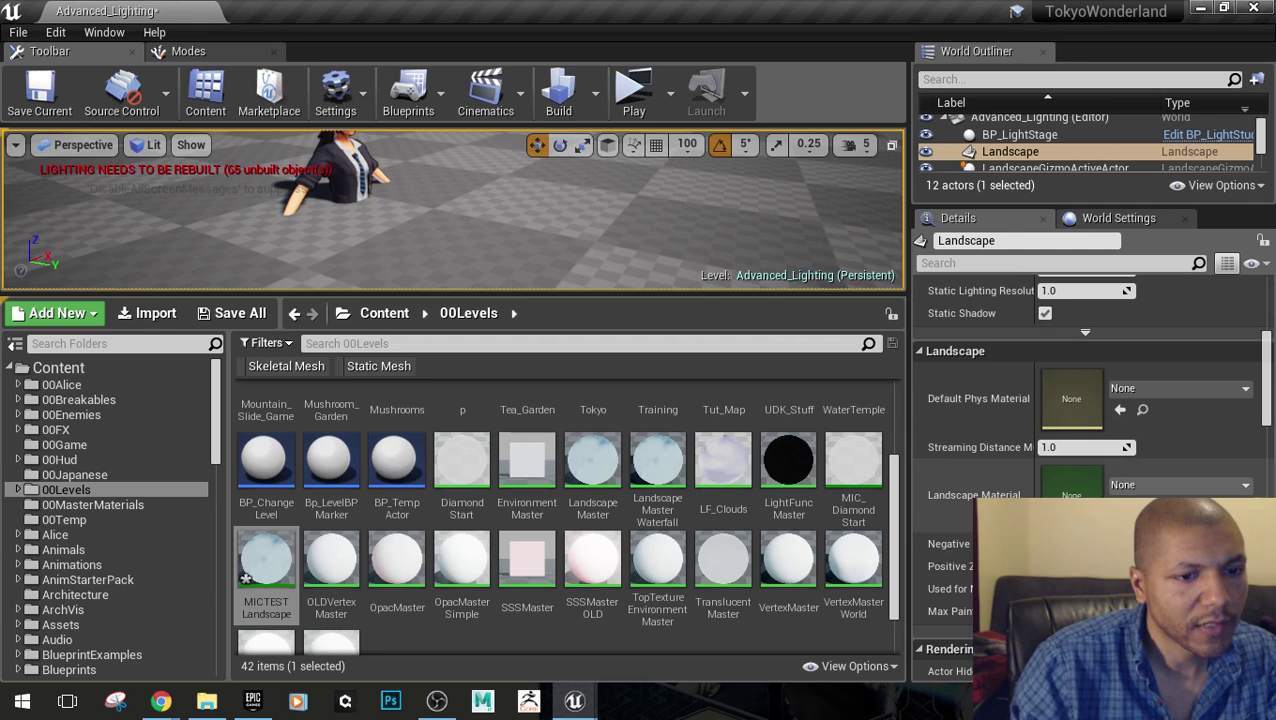
click(258, 565)
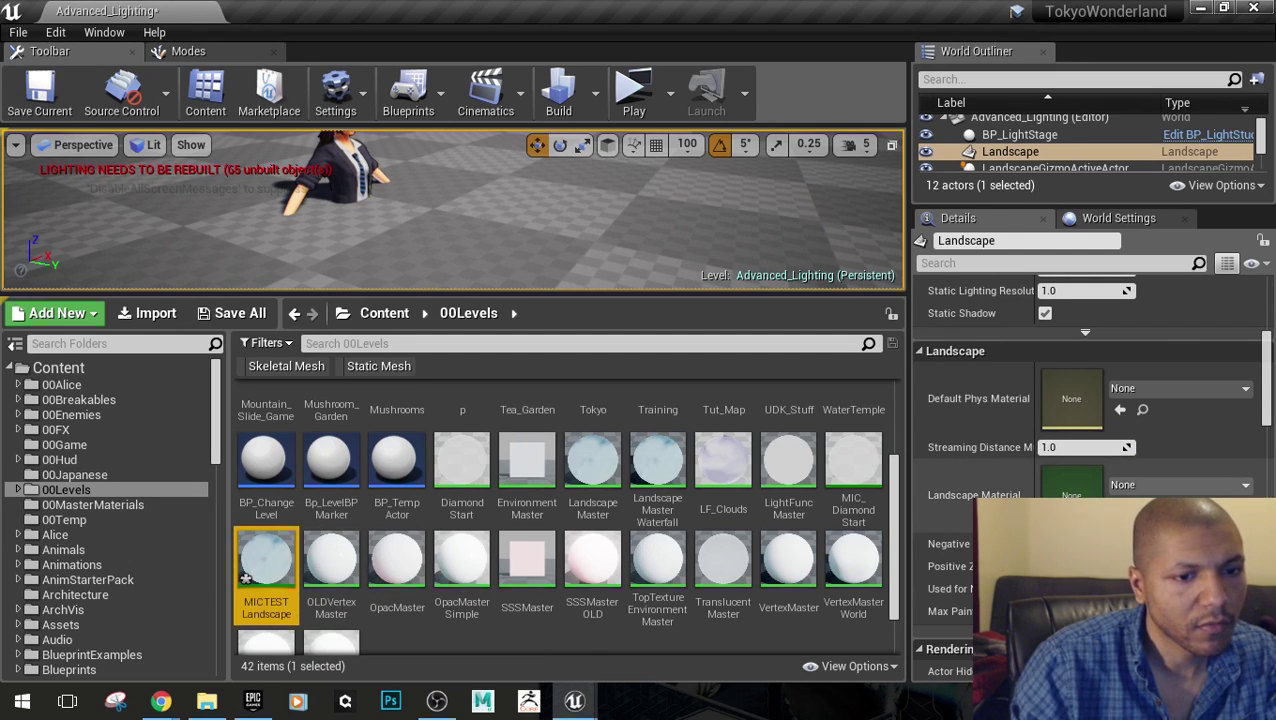
click(1119, 506)
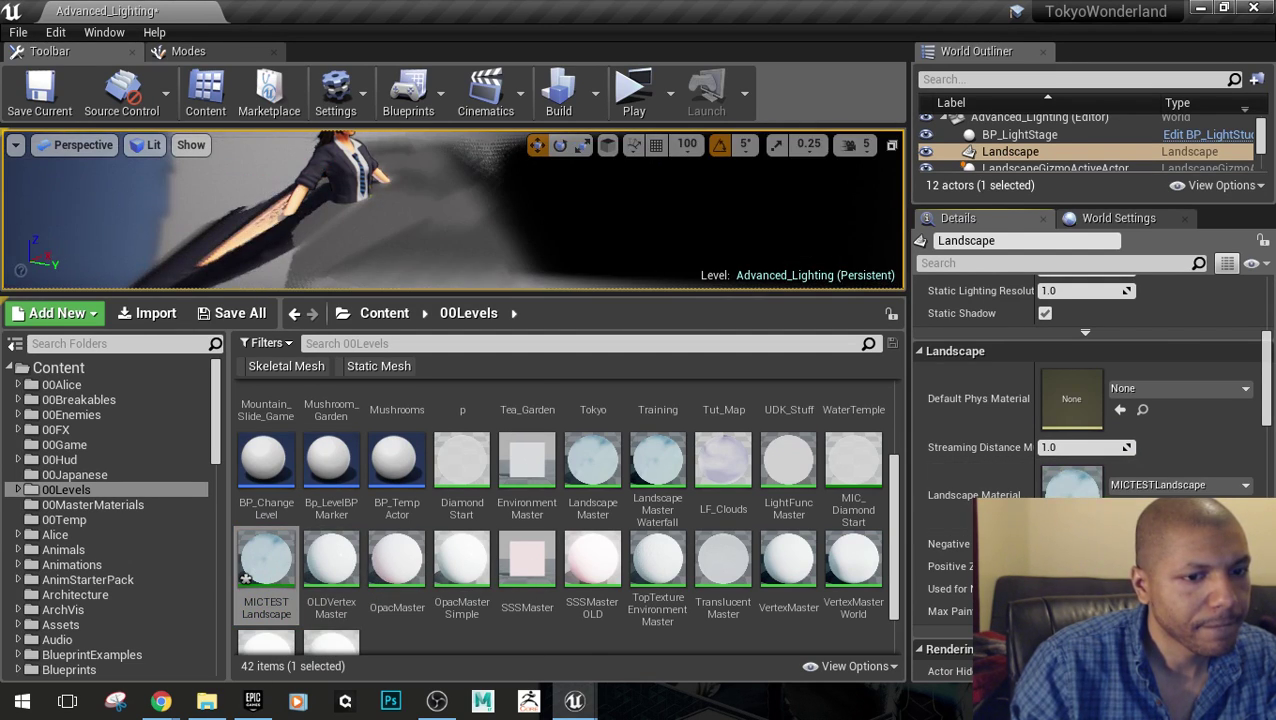
drag(491, 296, 493, 443)
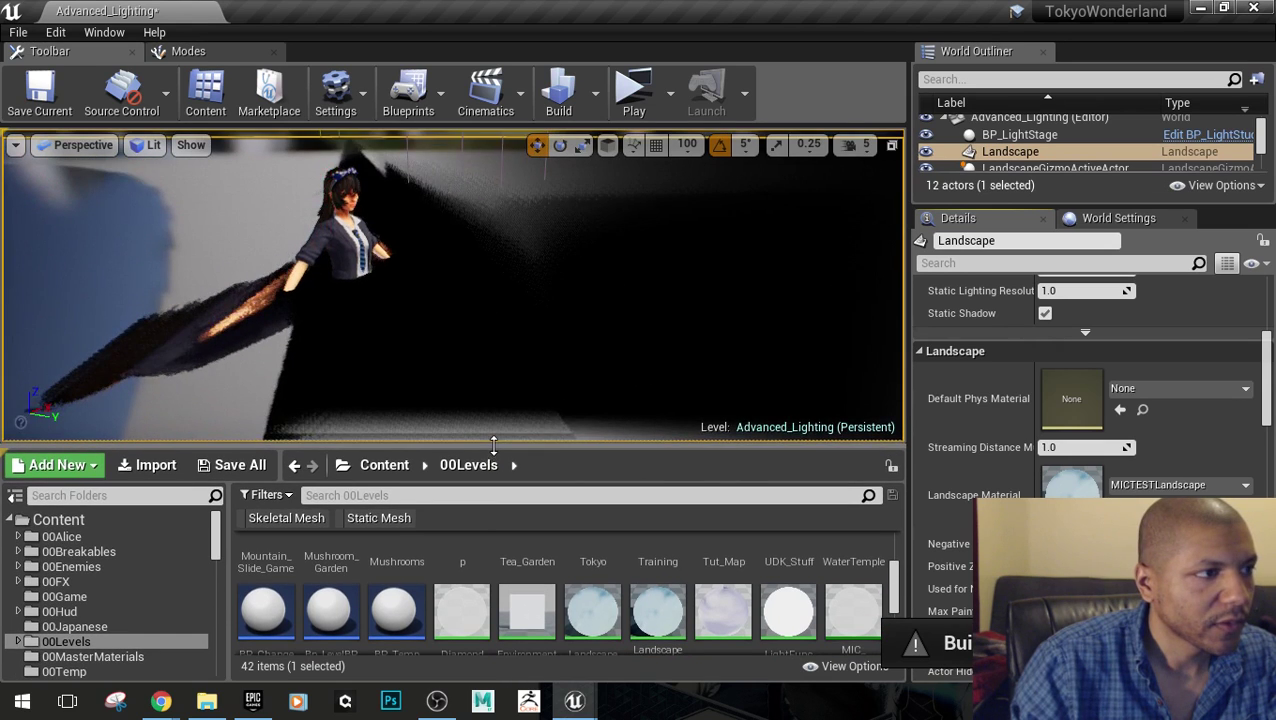
mouse_move(490, 360)
right_down()
mouse_move(490, 290)
mouse_move(500, 310)
mouse_move(488, 330)
right_up()
drag(552, 312, 521, 327)
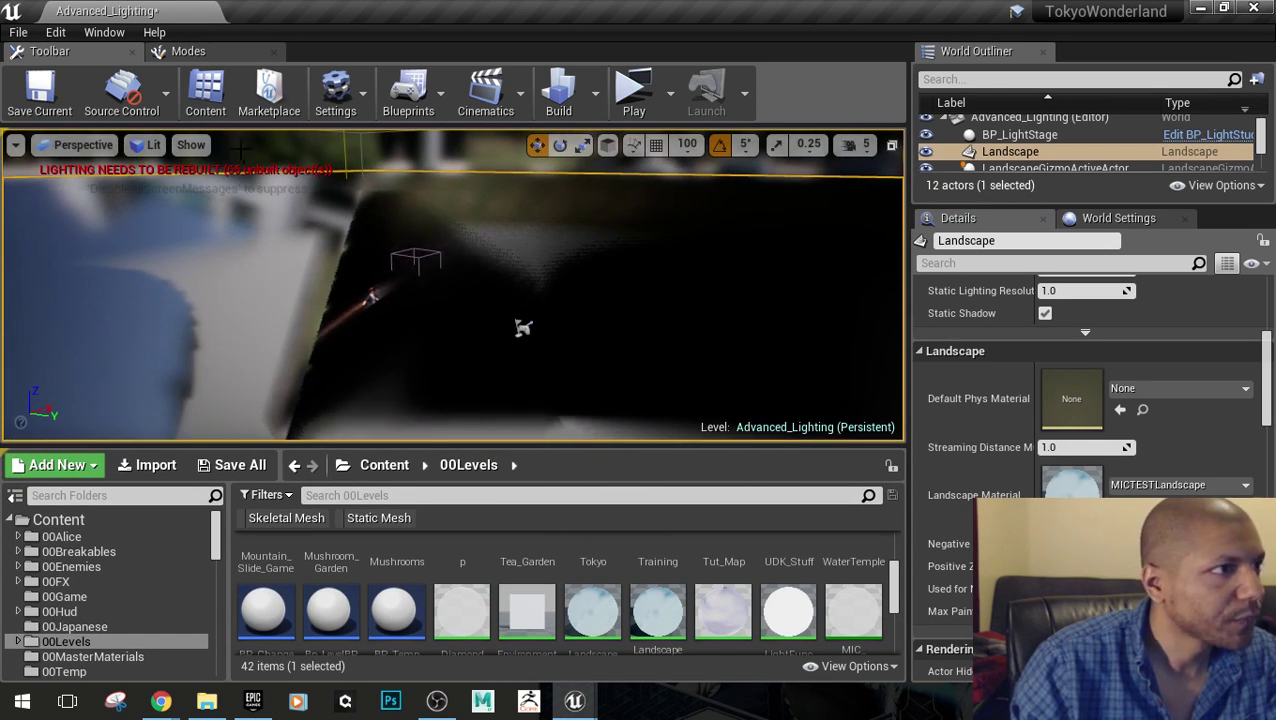
Switch to painting in the landscape editing mode and give its settings more room
click(188, 51)
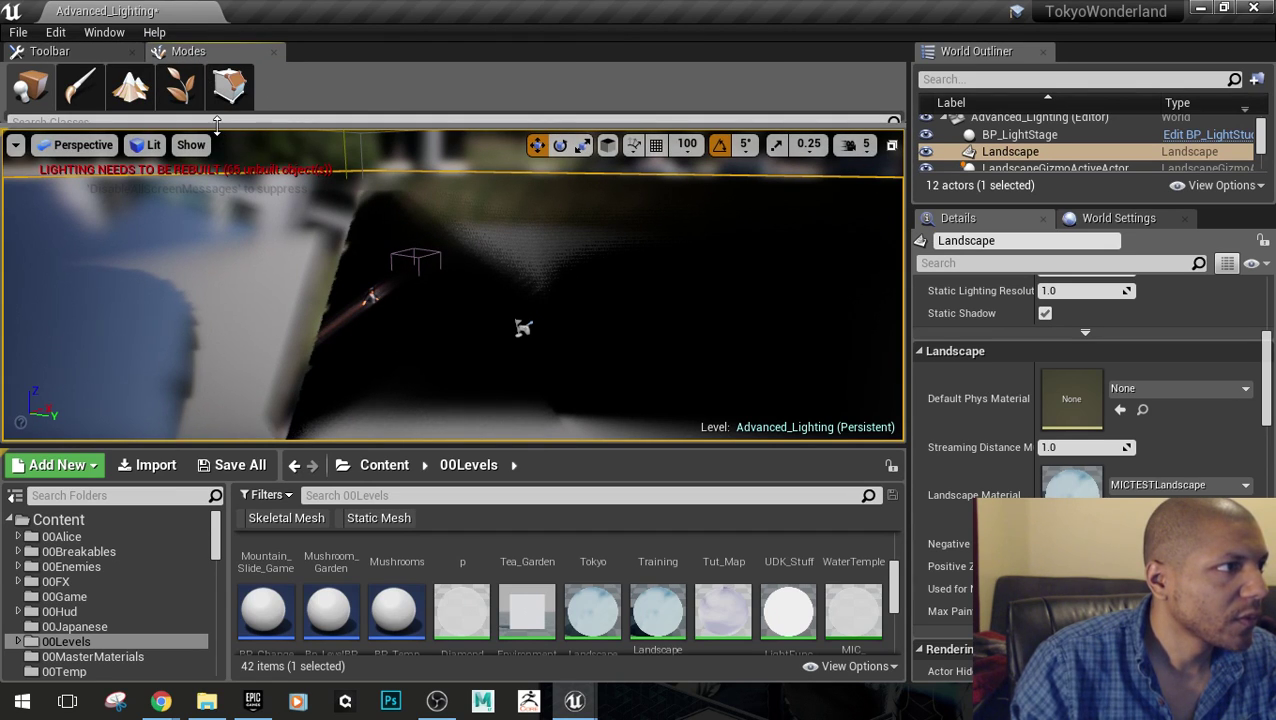
drag(218, 122, 274, 297)
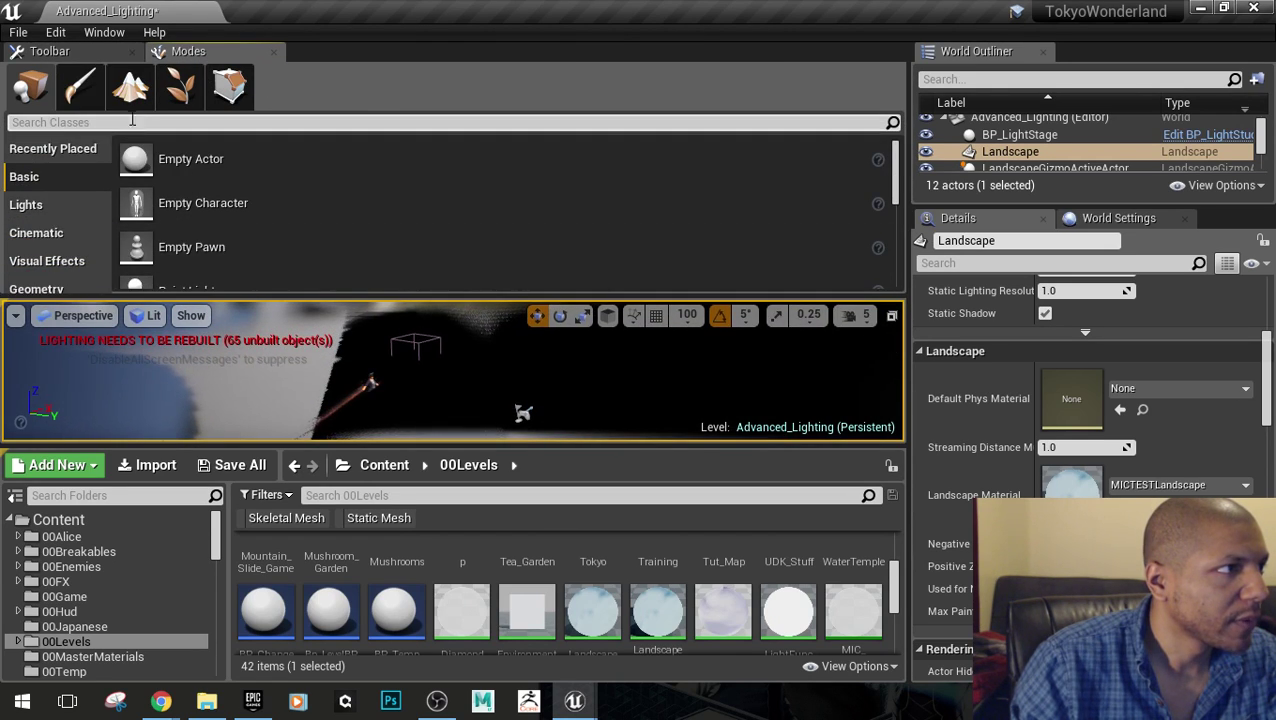
click(130, 86)
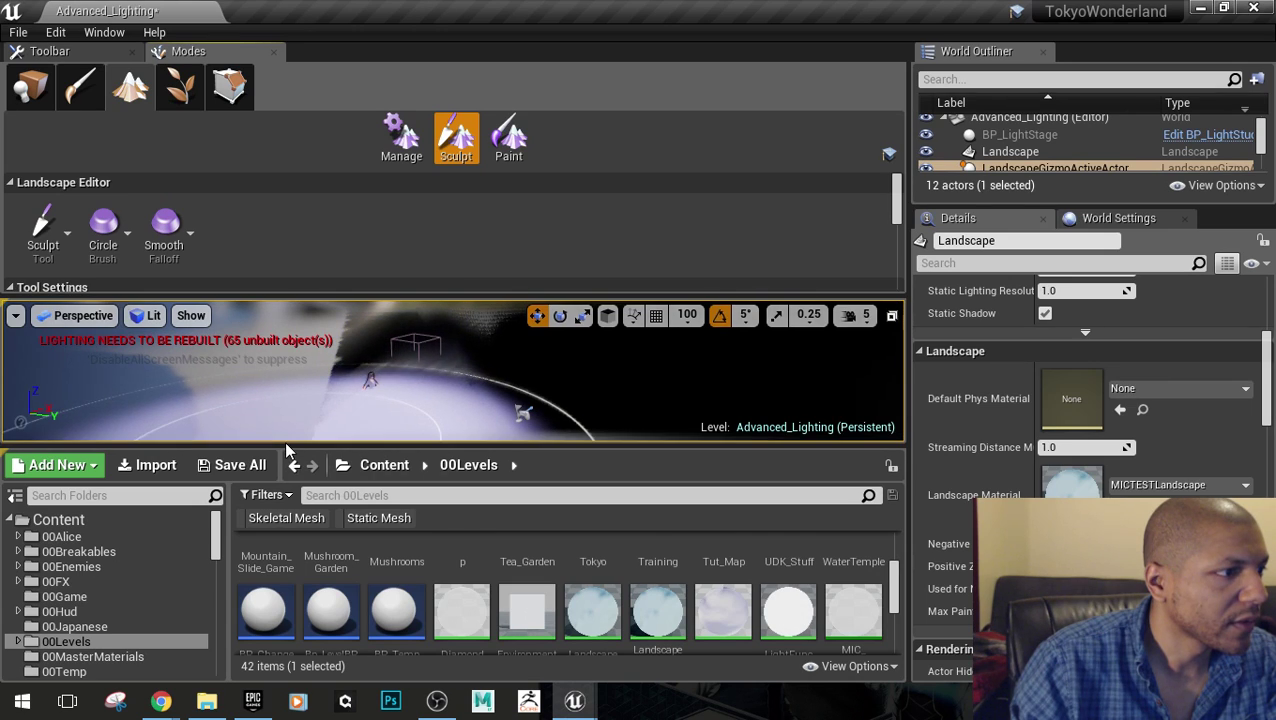
drag(293, 447, 293, 593)
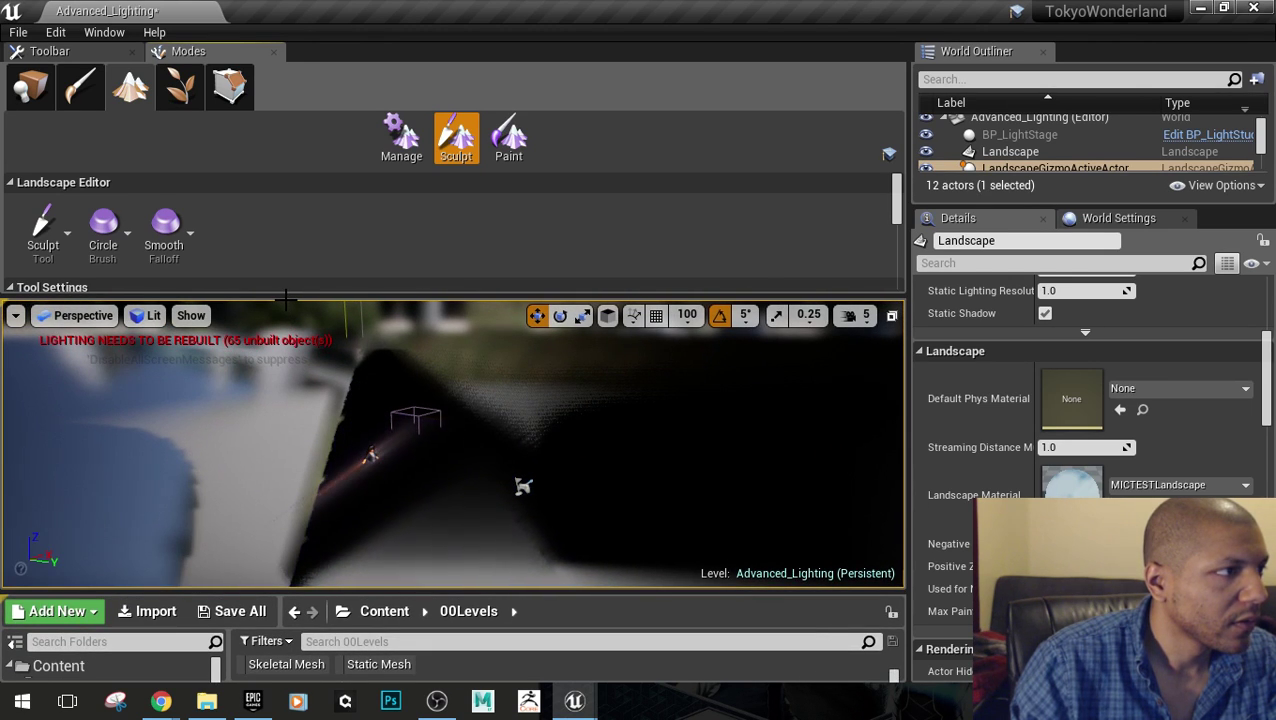
drag(284, 297, 284, 418)
click(508, 137)
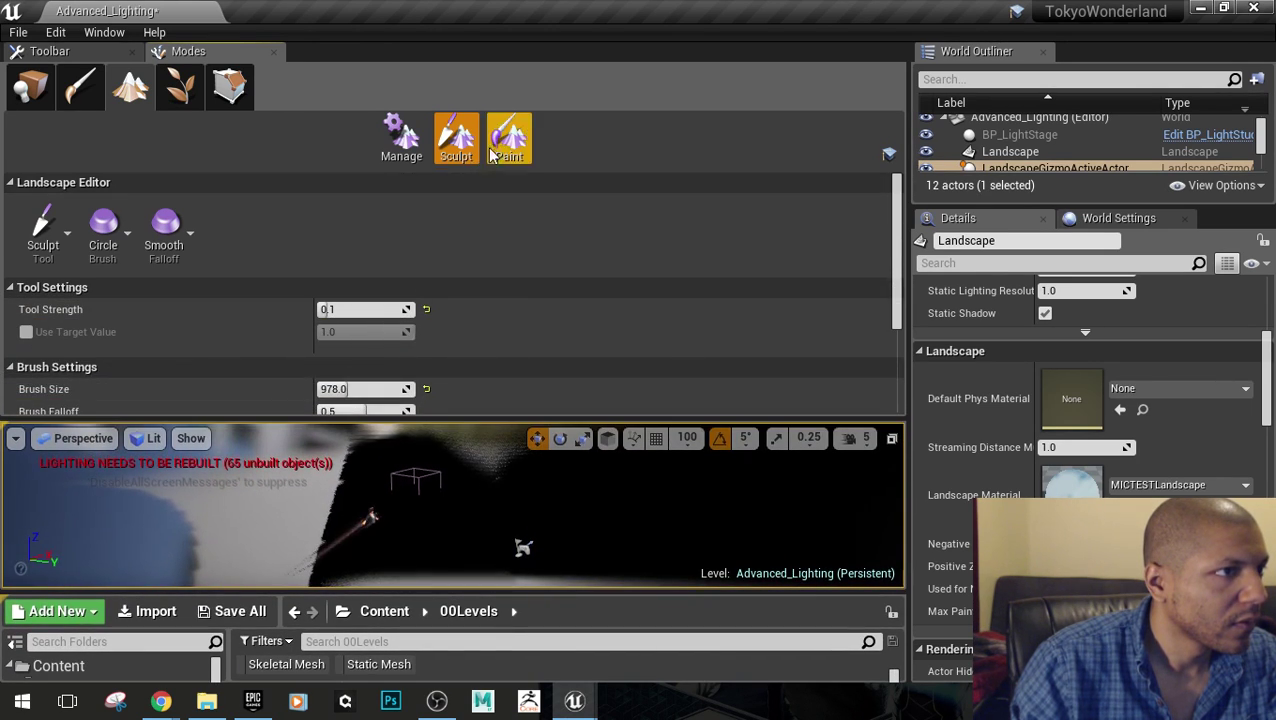
Open the layer info asset choices for landscape paint layer 1
scroll(445, 362, down, 5)
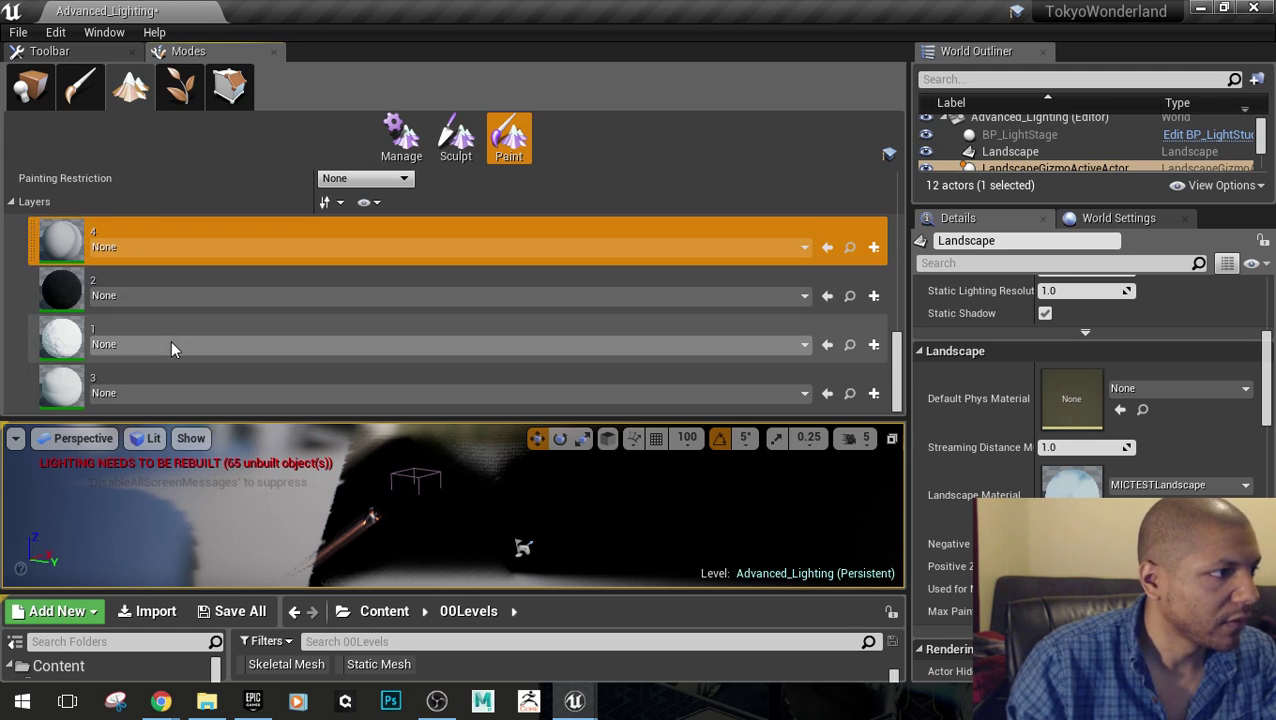
click(170, 343)
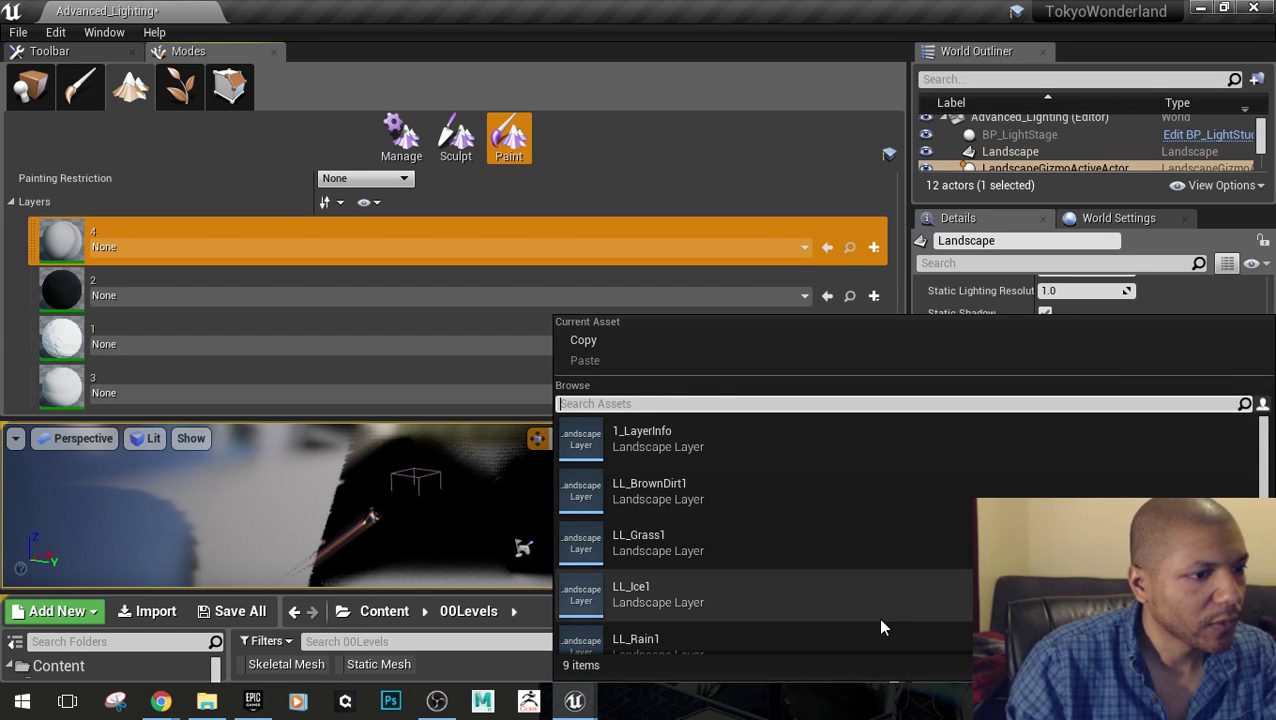
Assign the LL_Snow1 layer info to landscape paint layer 1
scroll(792, 489, down, 1)
scroll(792, 489, down, 4)
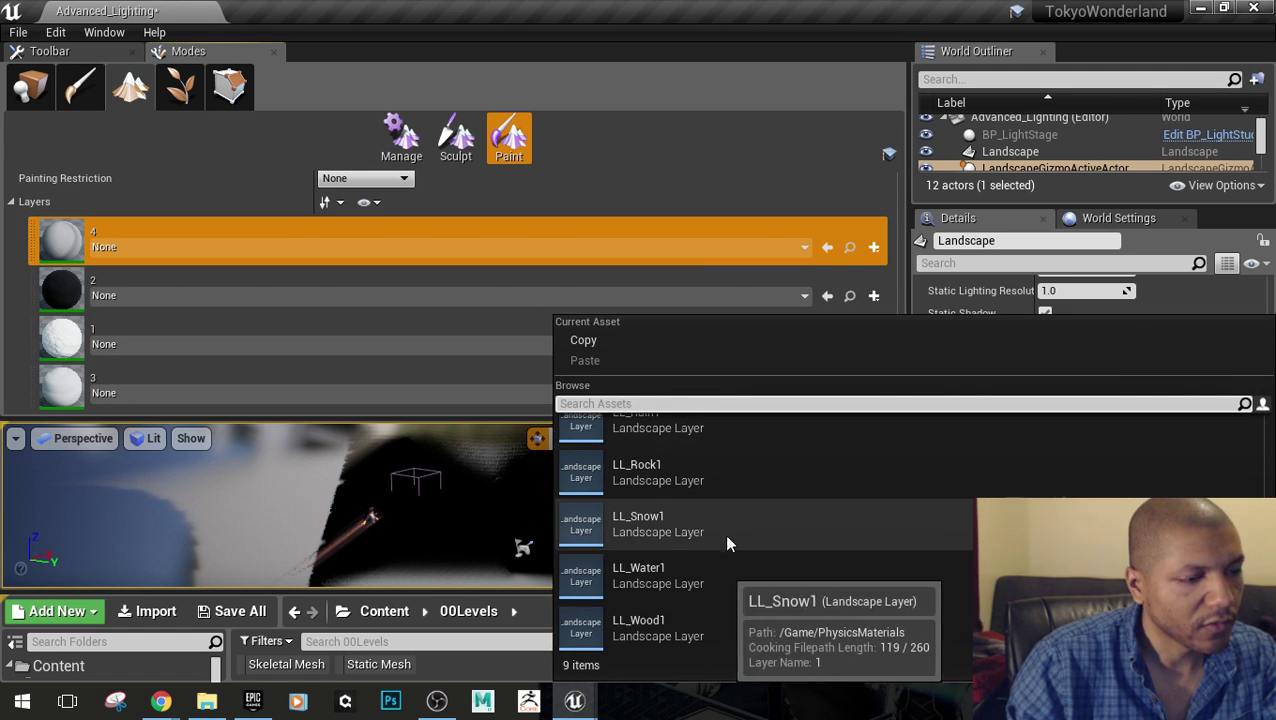
scroll(726, 560, up, 5)
scroll(730, 586, down, 4)
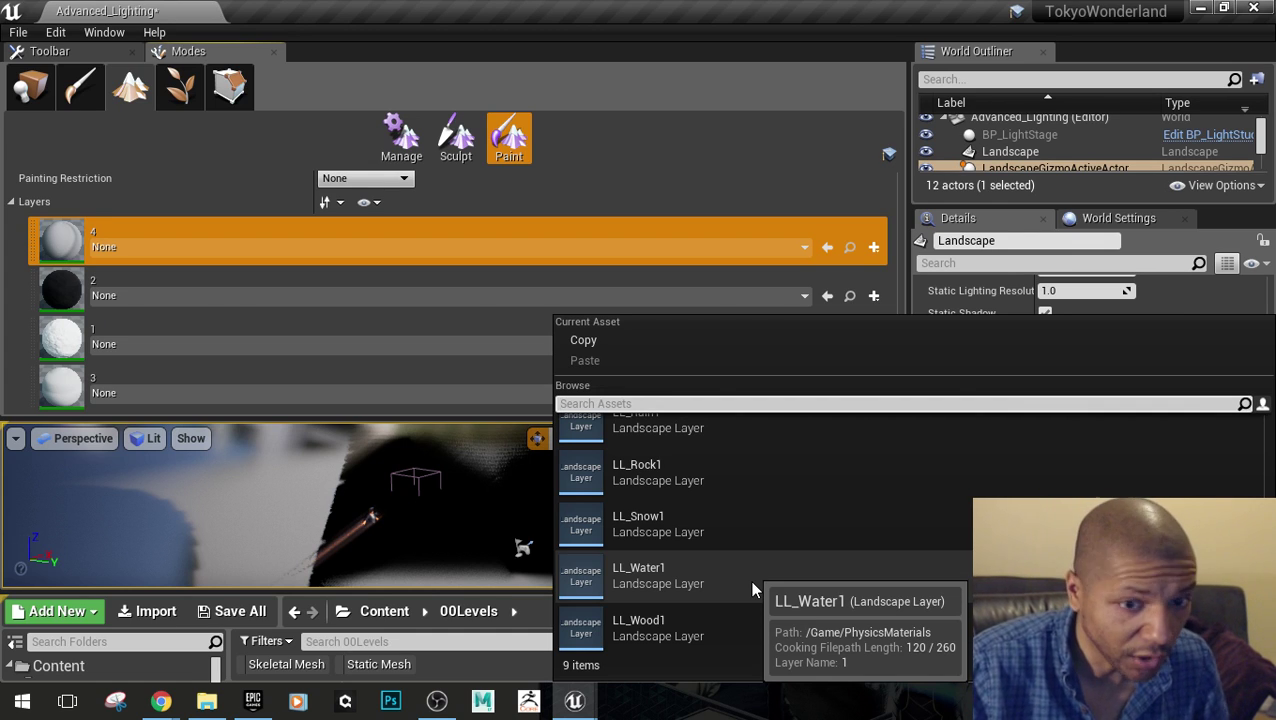
click(680, 530)
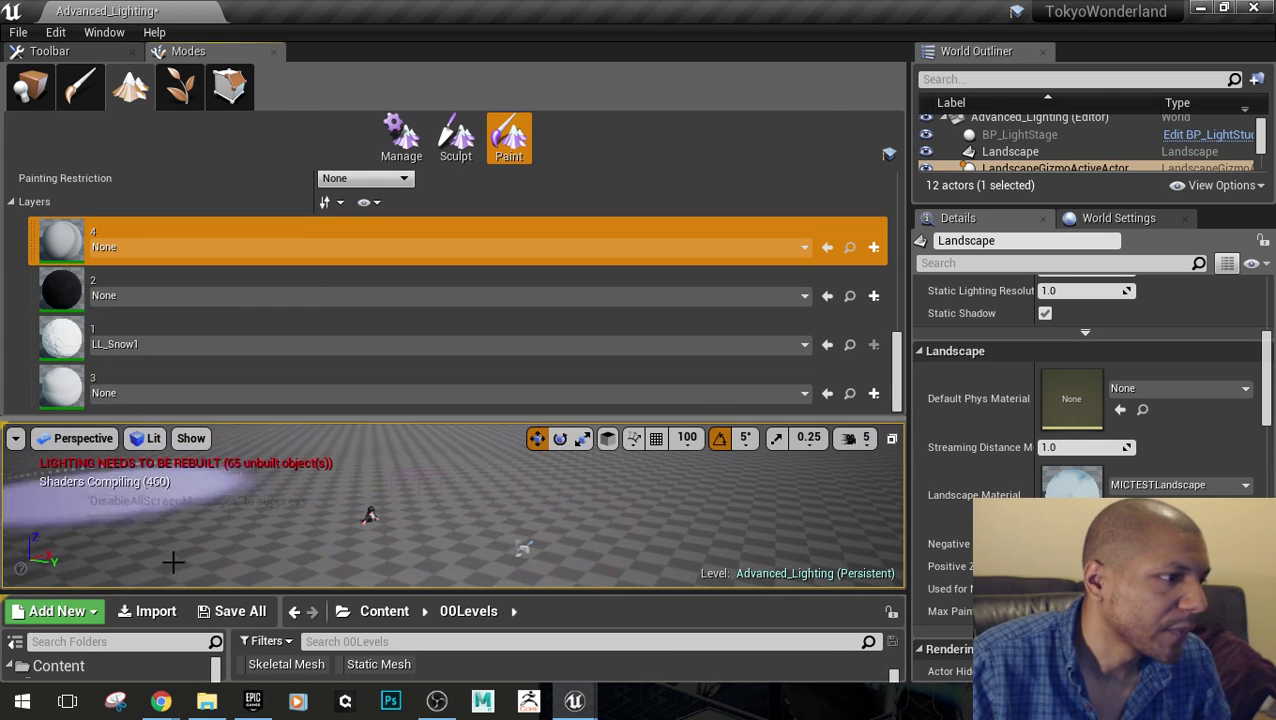
Assign the layer info LL_BrownDirt2 to paint layer 2 and LL_Grass4 to paint layer 4
click(145, 295)
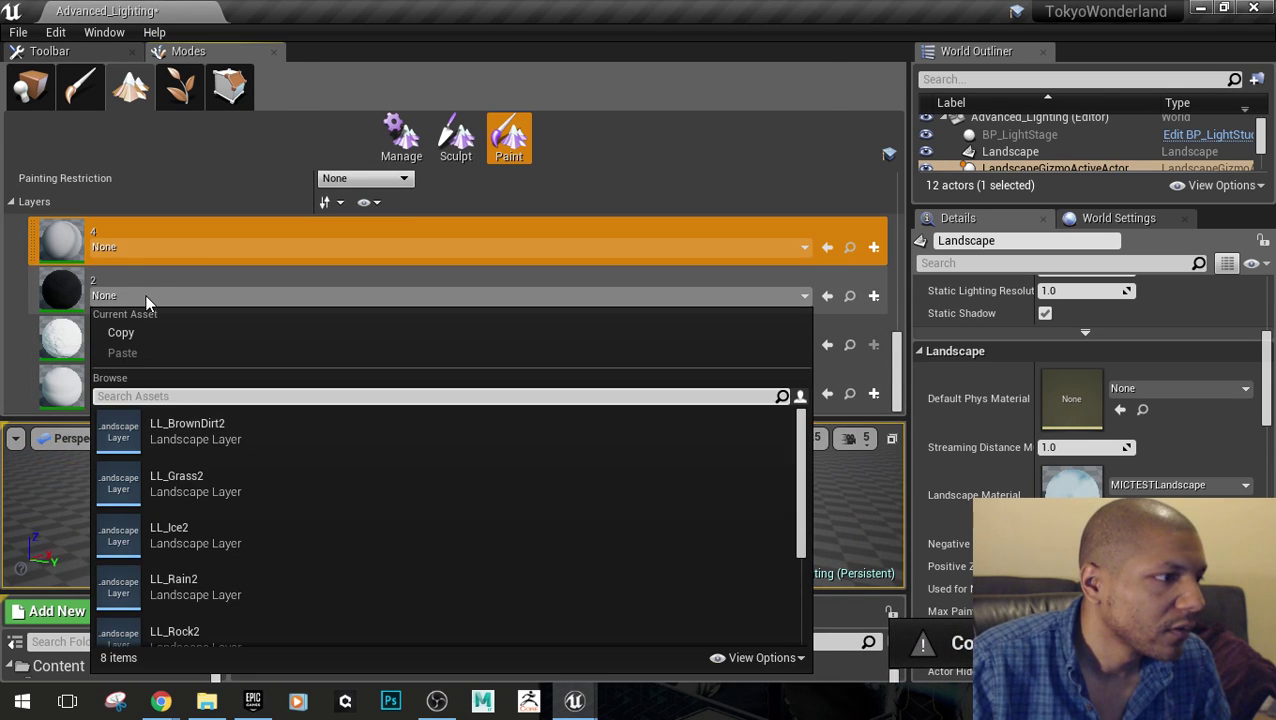
click(241, 442)
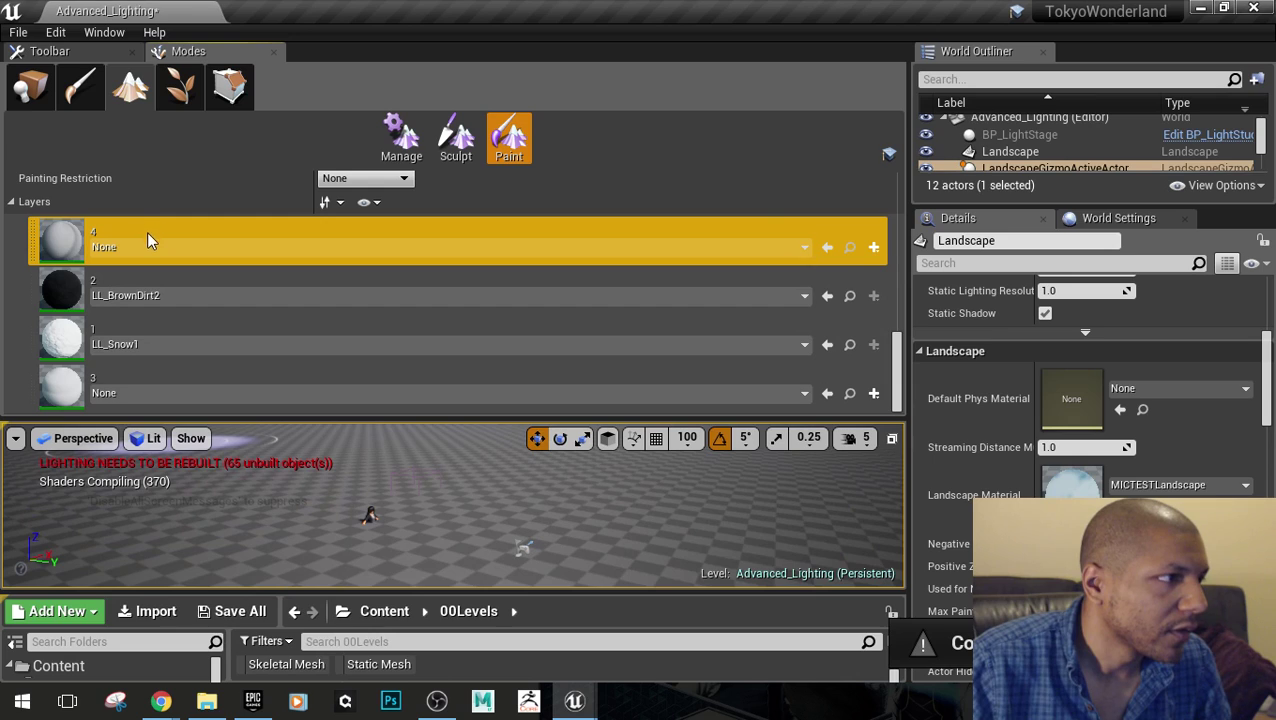
click(147, 240)
click(227, 427)
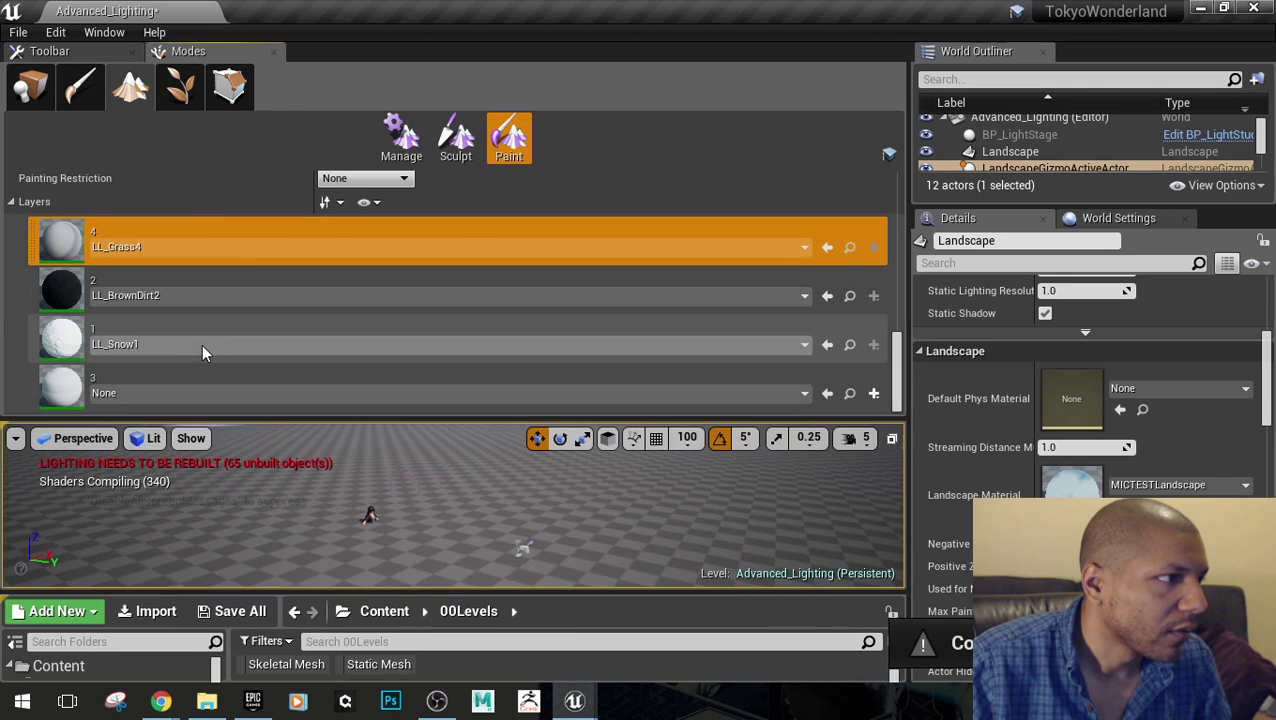
Assign the LL_Water3 layer info to landscape paint layer 3
click(160, 384)
scroll(281, 267, down, 3)
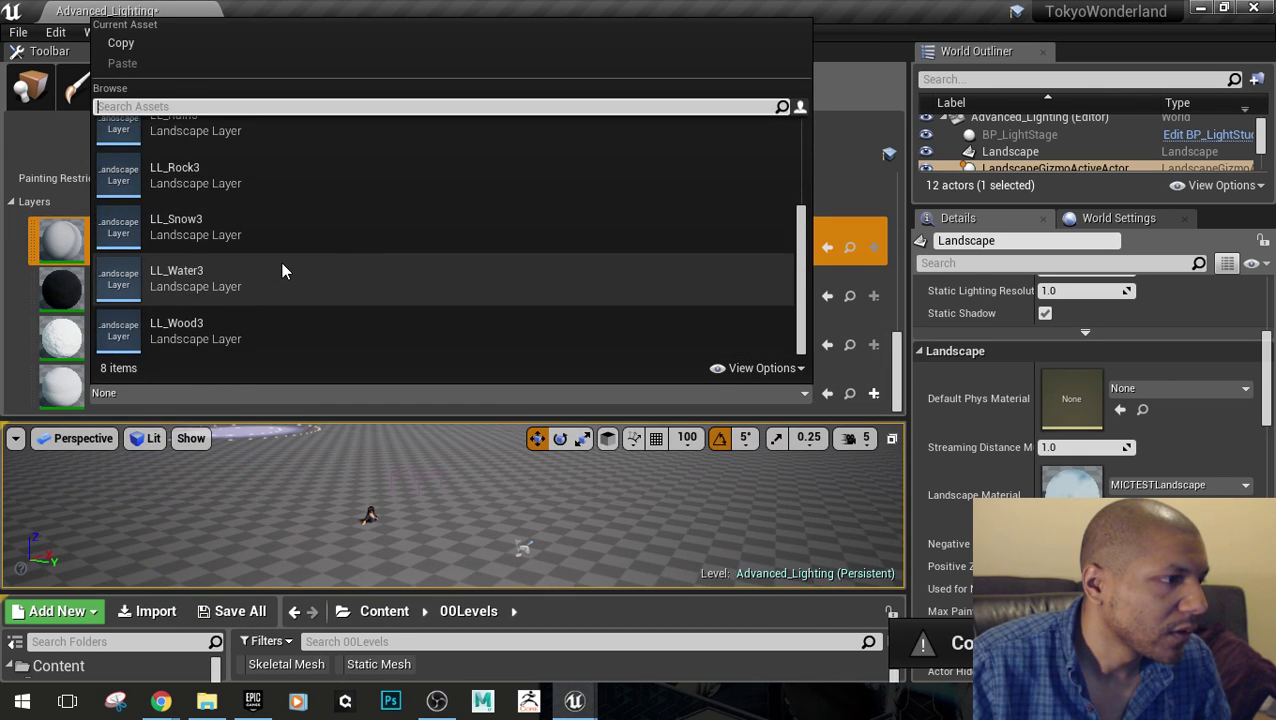
scroll(282, 265, up, 4)
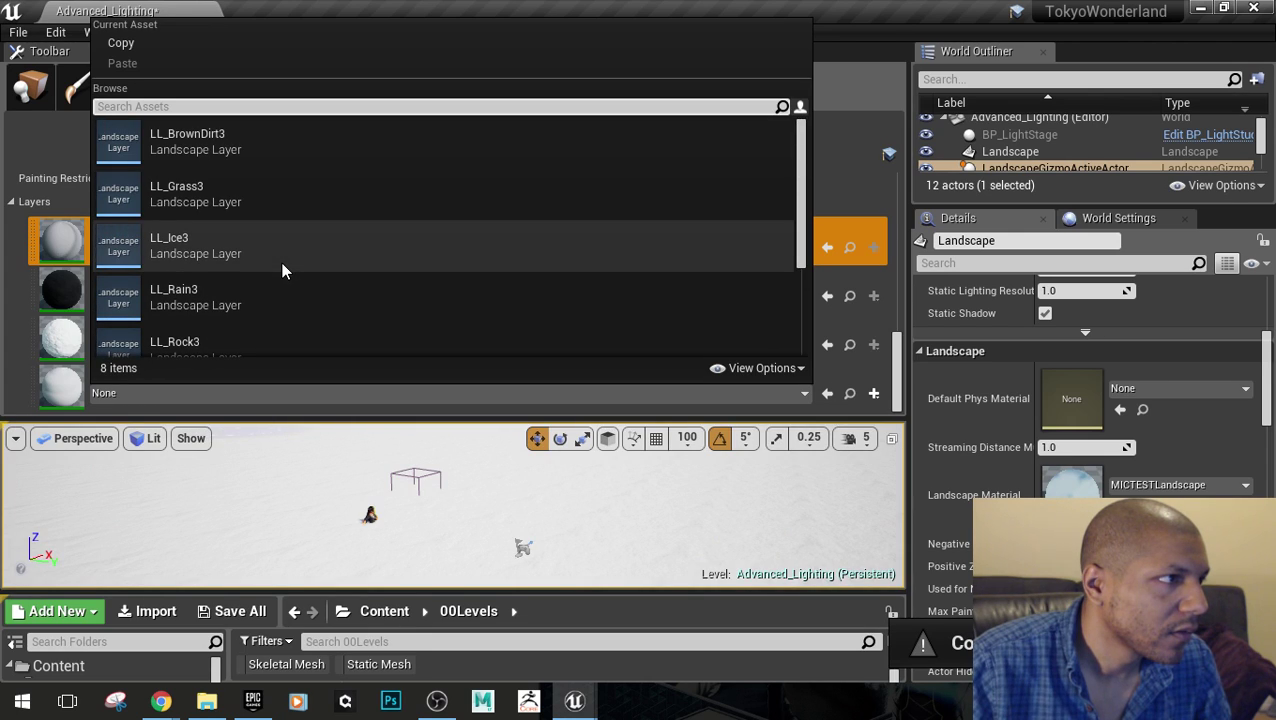
scroll(281, 262, down, 3)
click(282, 268)
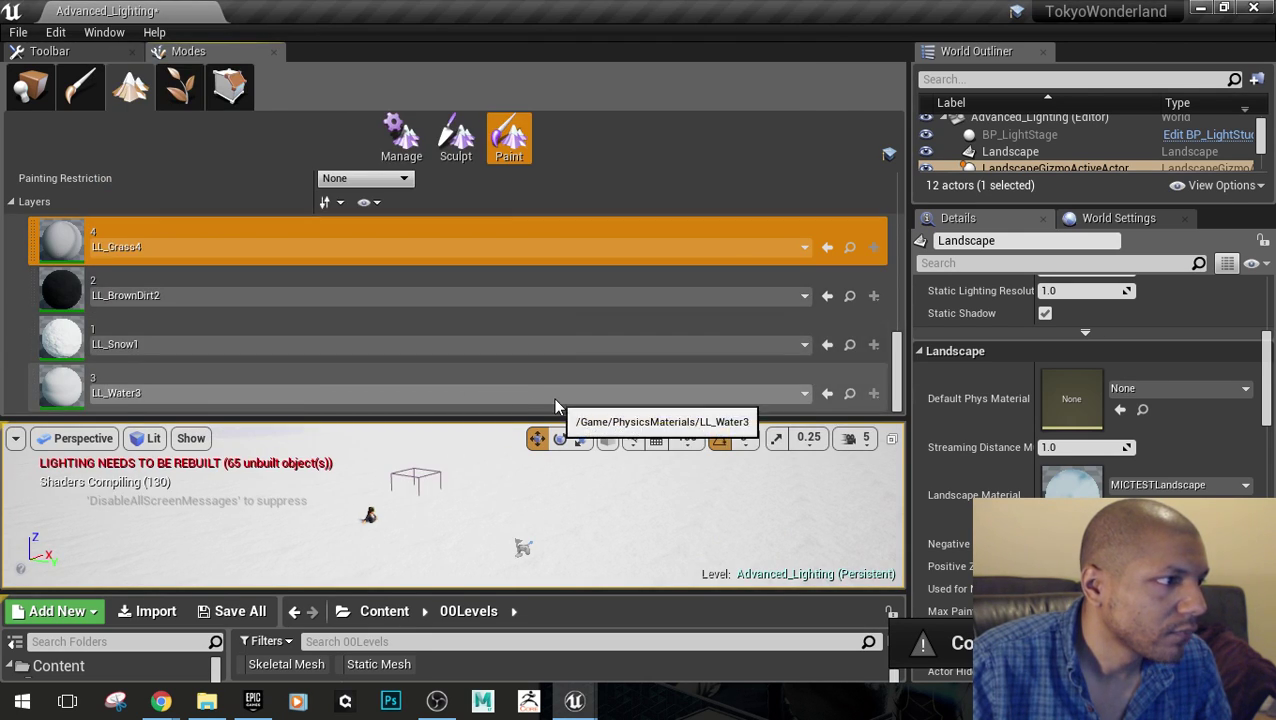
Enlarge the level viewport over the landscape surface, and leave landscape painting for Place mode with the main toolbar shown
drag(338, 422, 340, 198)
right_drag(649, 428, 649, 540)
right_drag(649, 490, 650, 405)
key(w)
right_drag(564, 404, 564, 404)
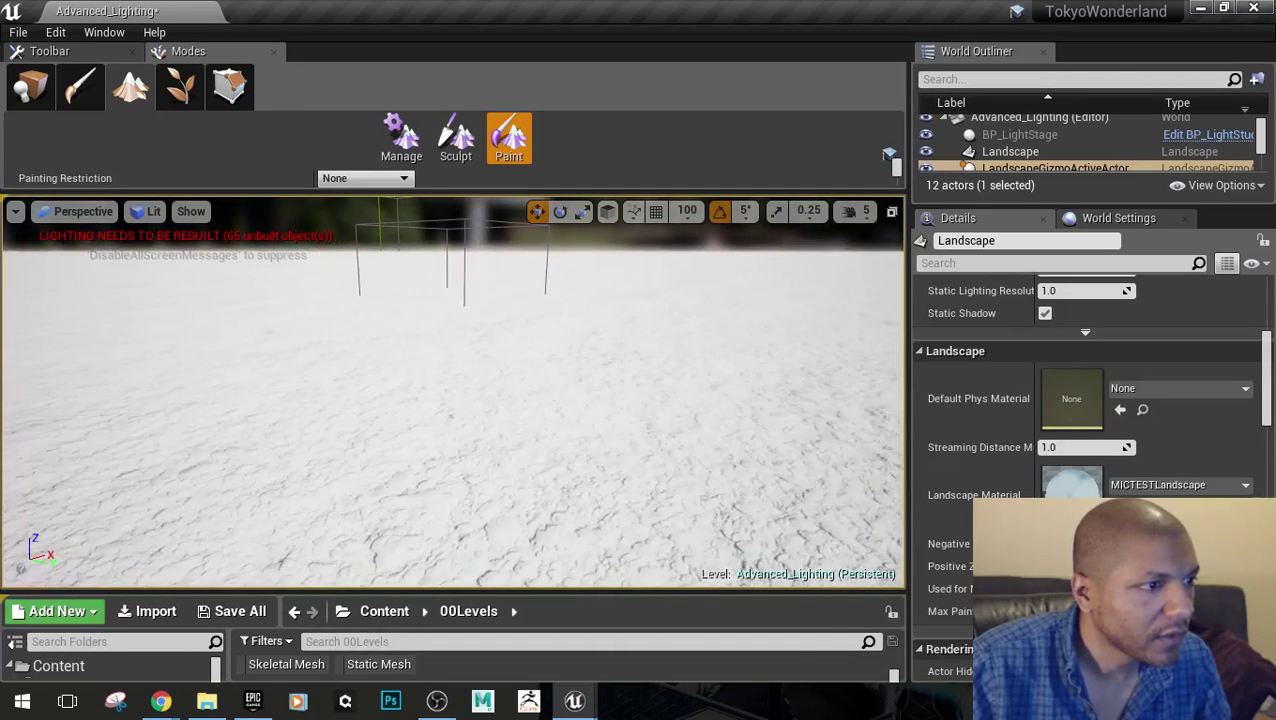
mouse_move(550, 479)
right_down()
mouse_move(550, 560)
mouse_move(664, 427)
right_up()
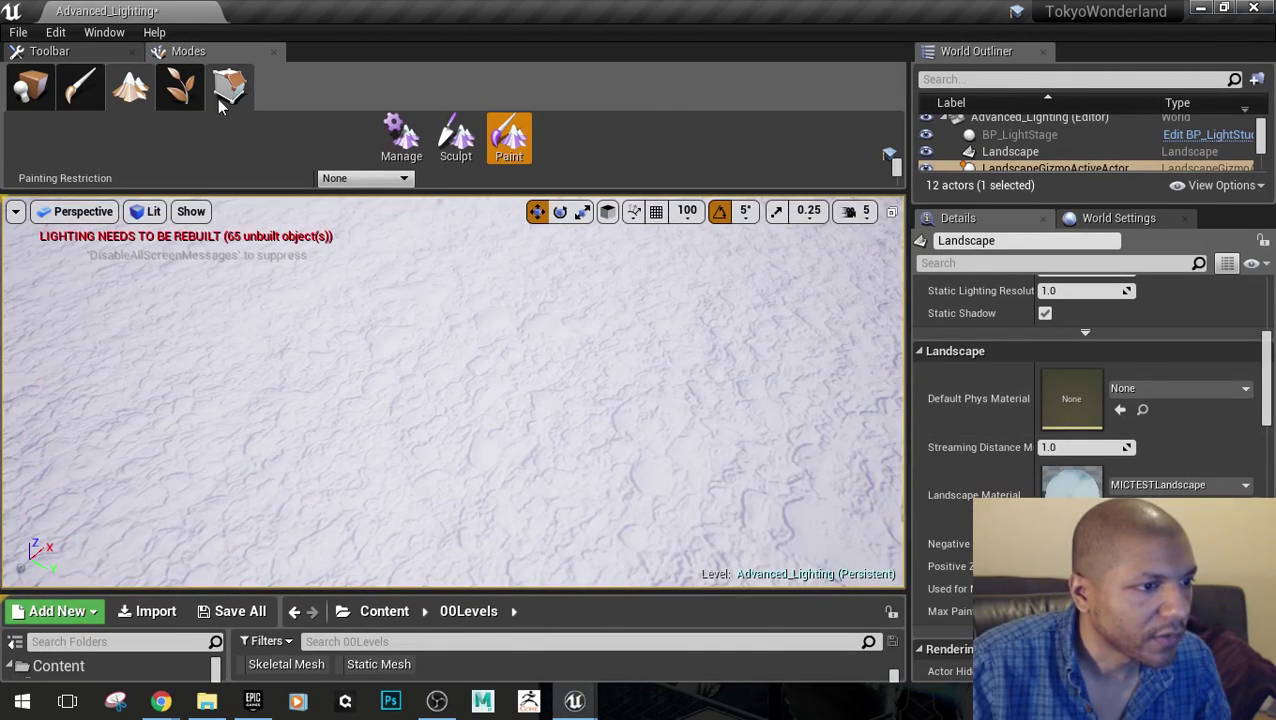
click(42, 95)
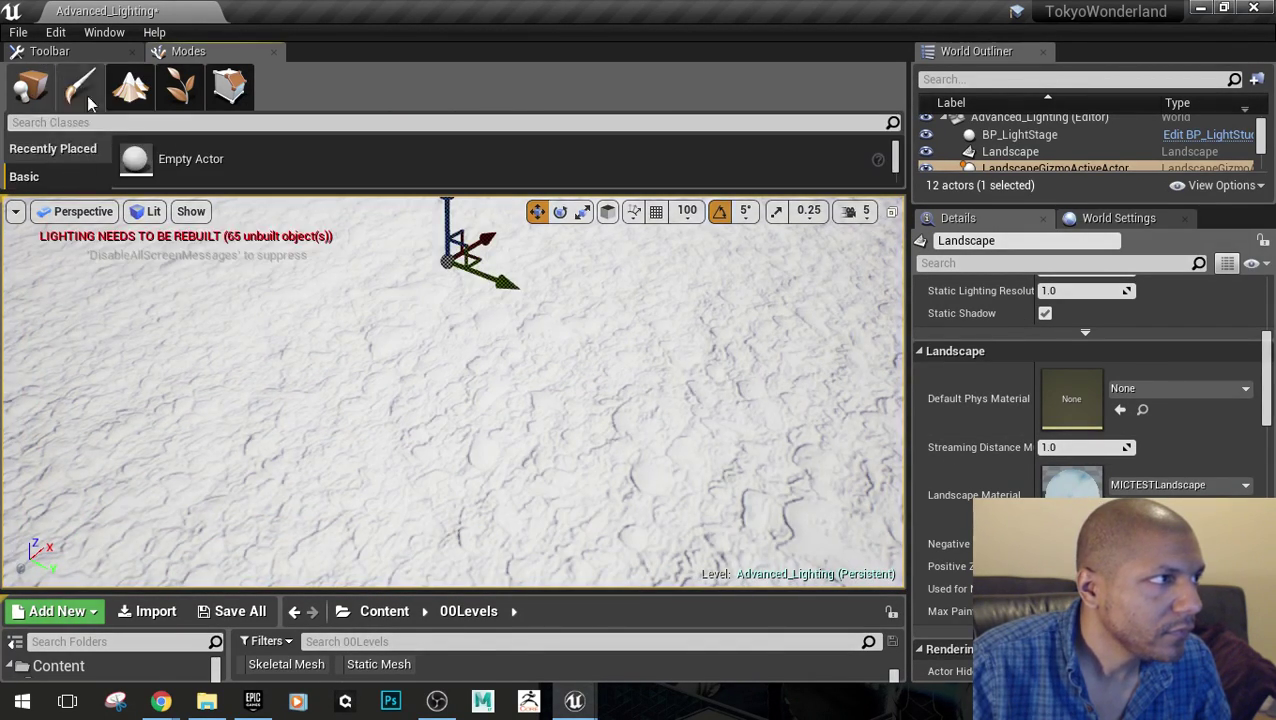
click(78, 53)
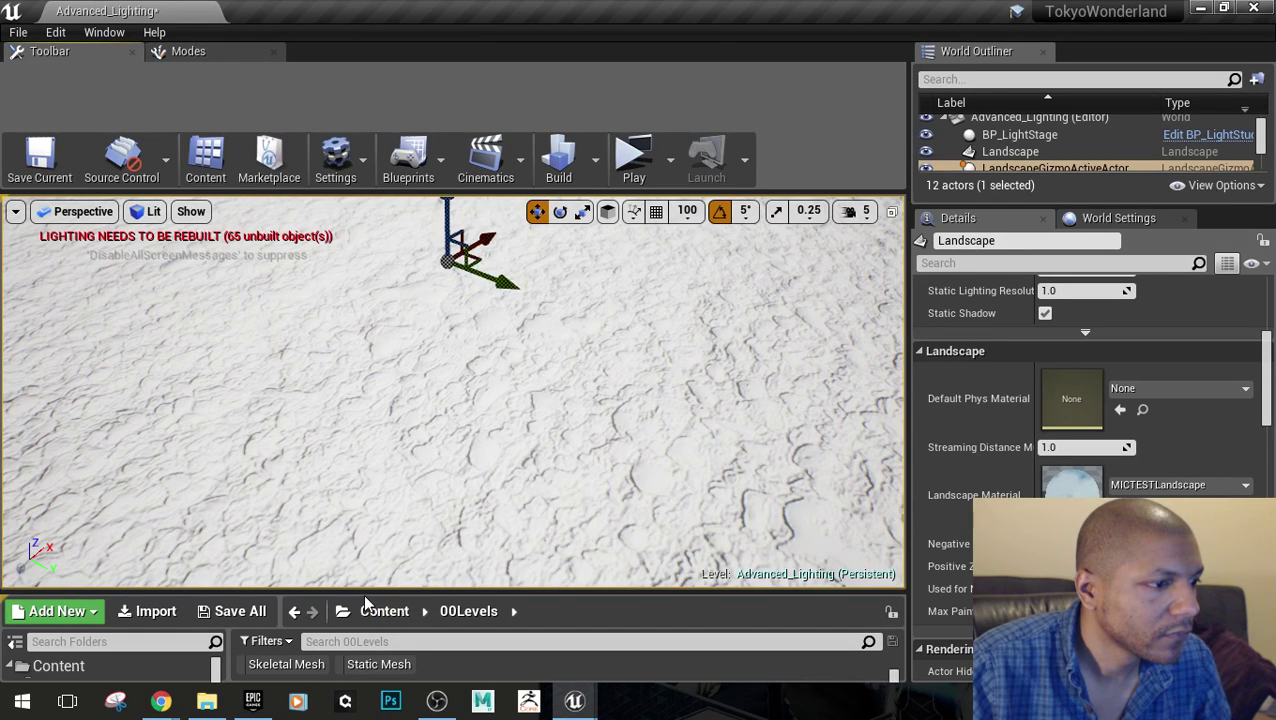
Open the MICTESTLandscape material instance from the 00Levels folder
drag(365, 590, 390, 400)
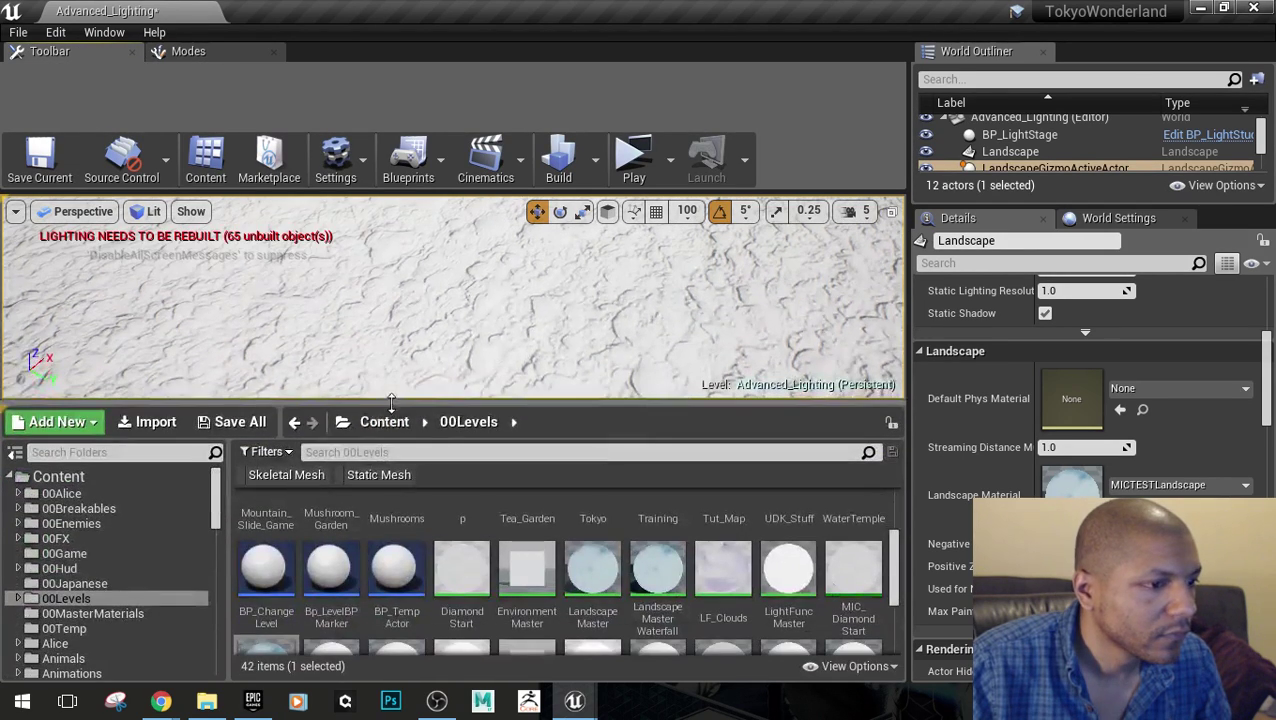
scroll(381, 606, down, 2)
double_click(265, 515)
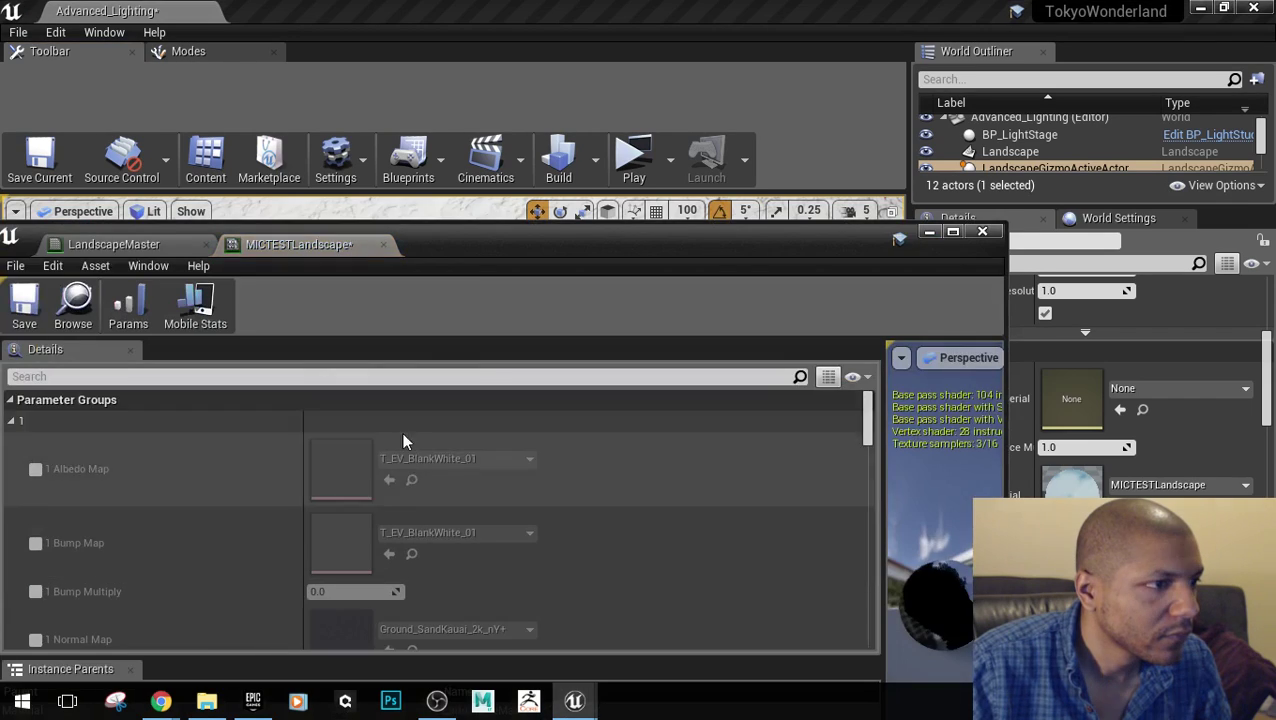
Place the MICTESTLandscape editor window beside the level viewport and shrink the content browser to keep the landscape in view
drag(395, 252, 1080, 522)
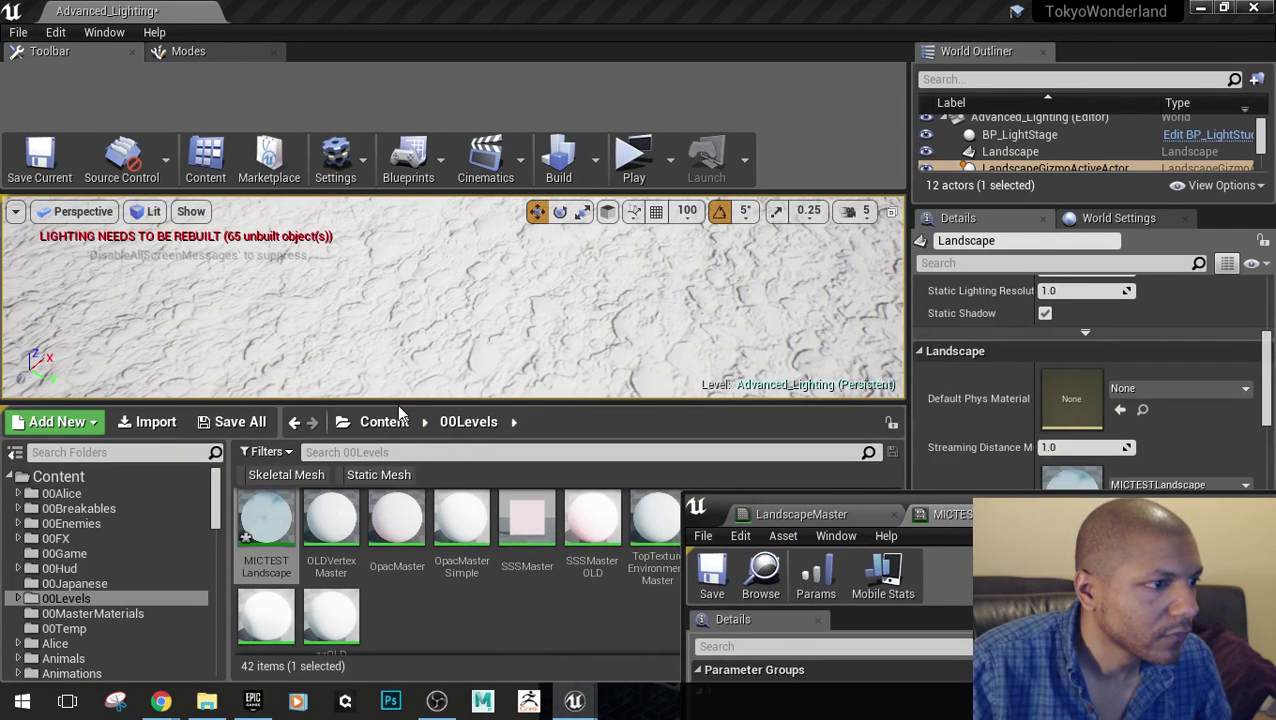
drag(399, 402, 400, 622)
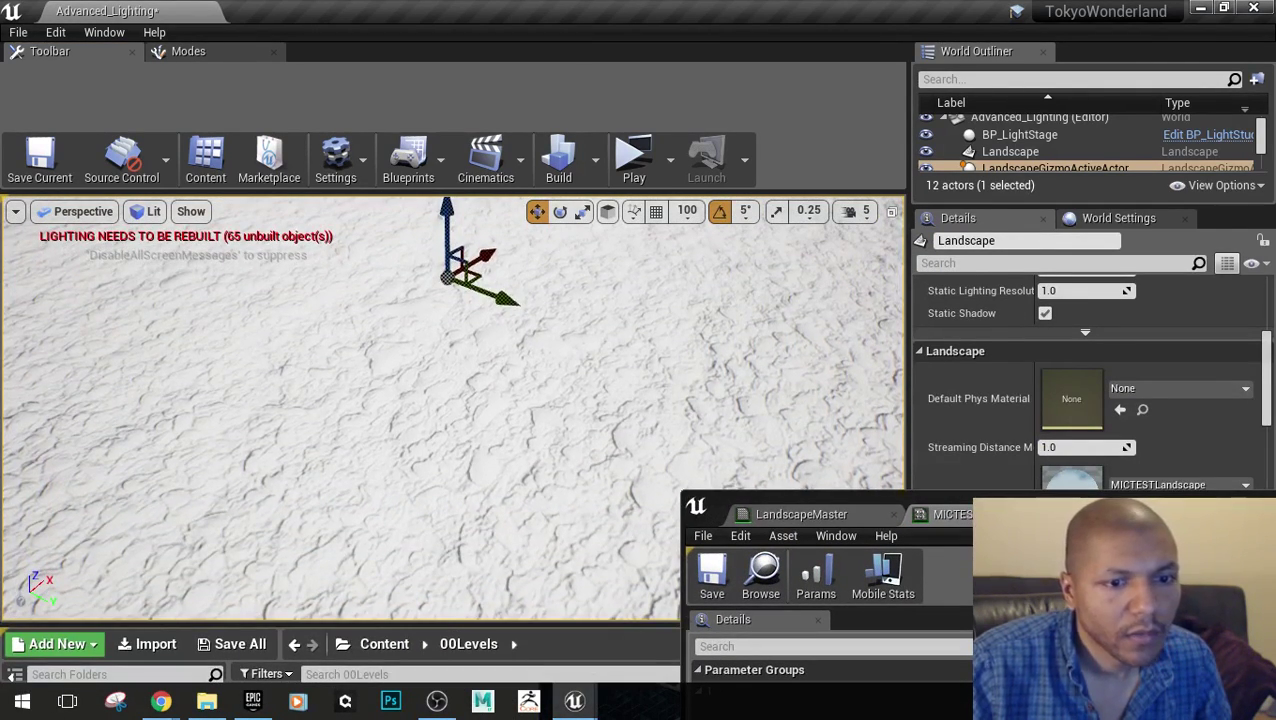
drag(1153, 520, 1085, 66)
click(815, 141)
click(932, 129)
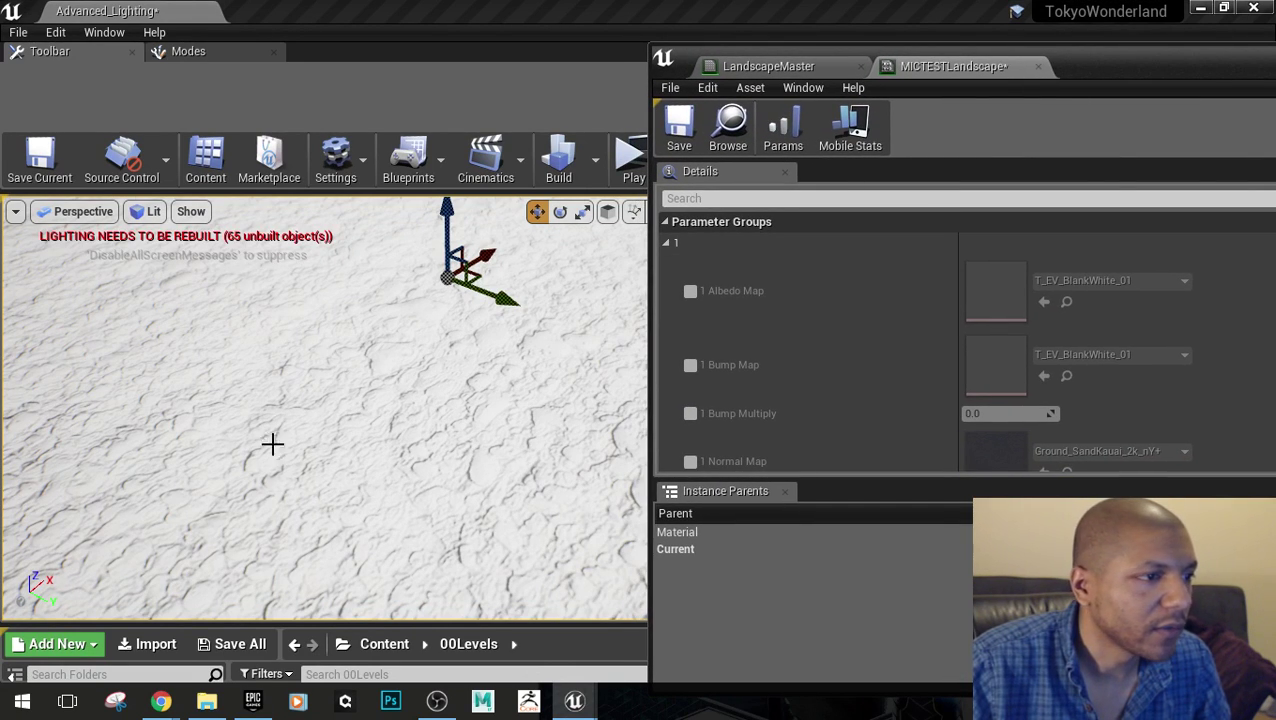
mouse_move(290, 450)
right_down()
mouse_move(302, 340)
mouse_move(302, 454)
right_up()
drag(302, 454, 302, 545)
Enable the 1 Albedo Map and 1 Normal Map parameter overrides in MICTESTLandscape
click(689, 291)
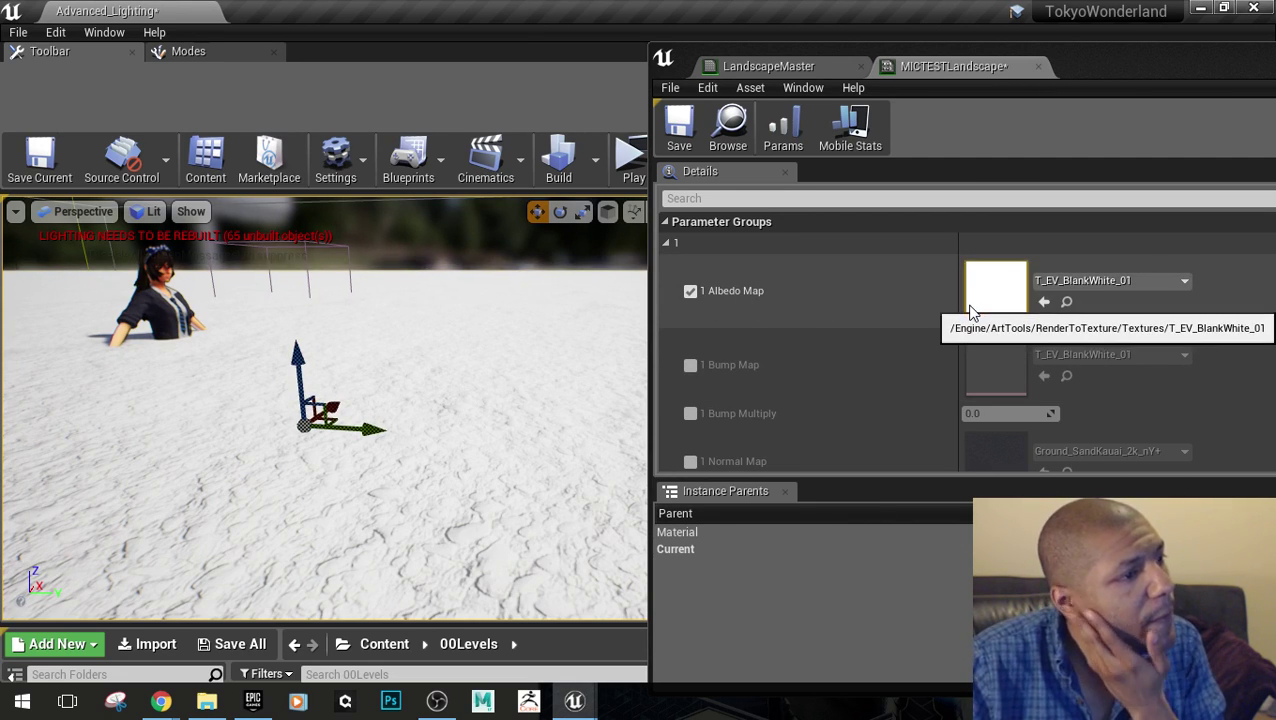
scroll(756, 319, down, 2)
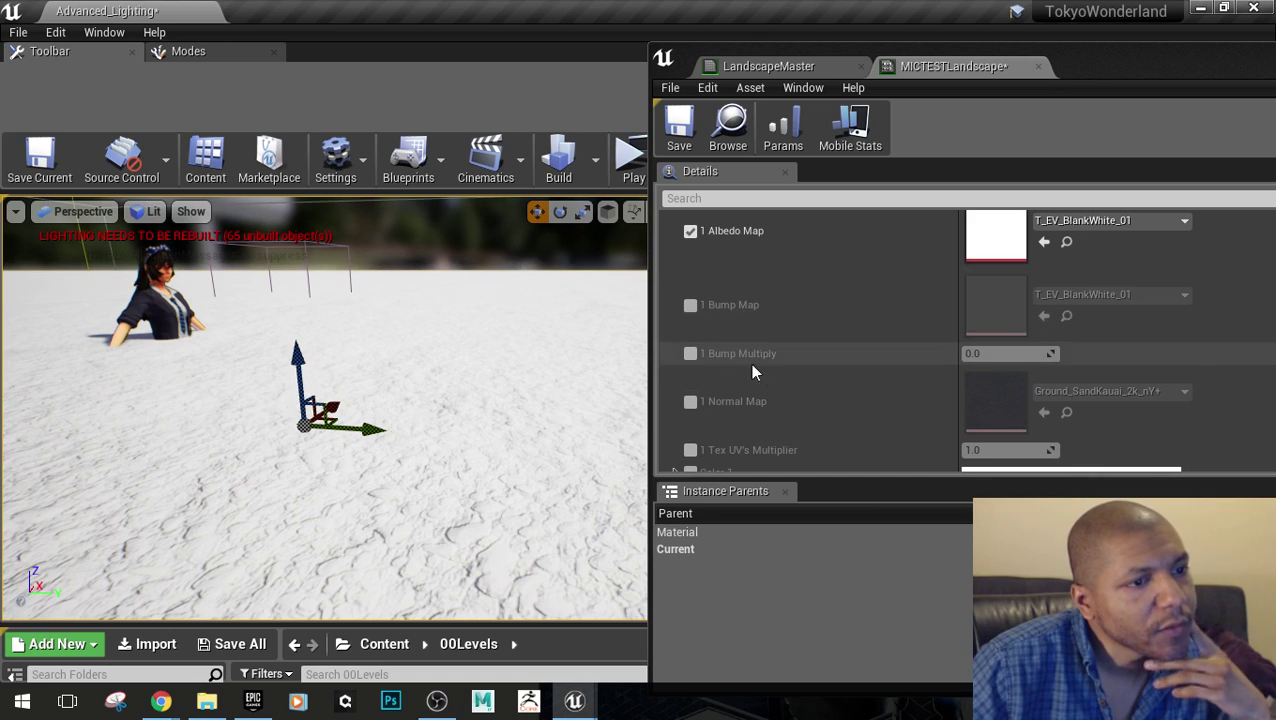
scroll(766, 411, down, 1)
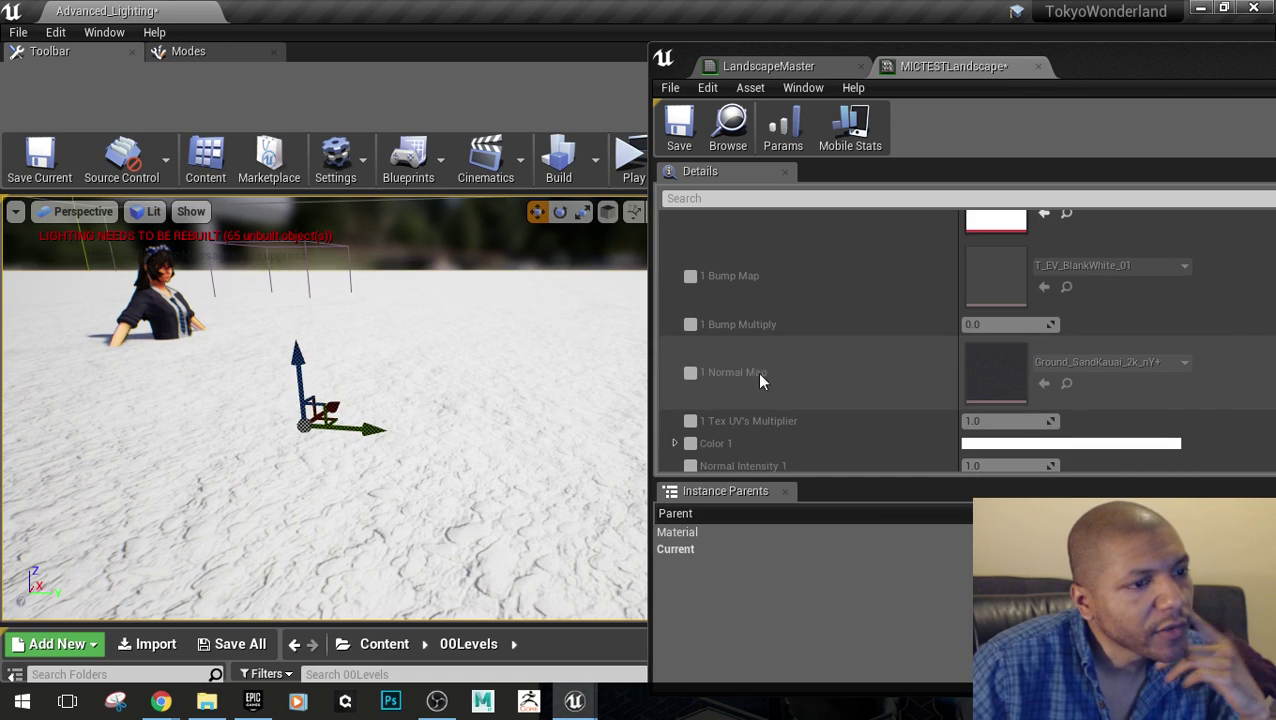
click(690, 373)
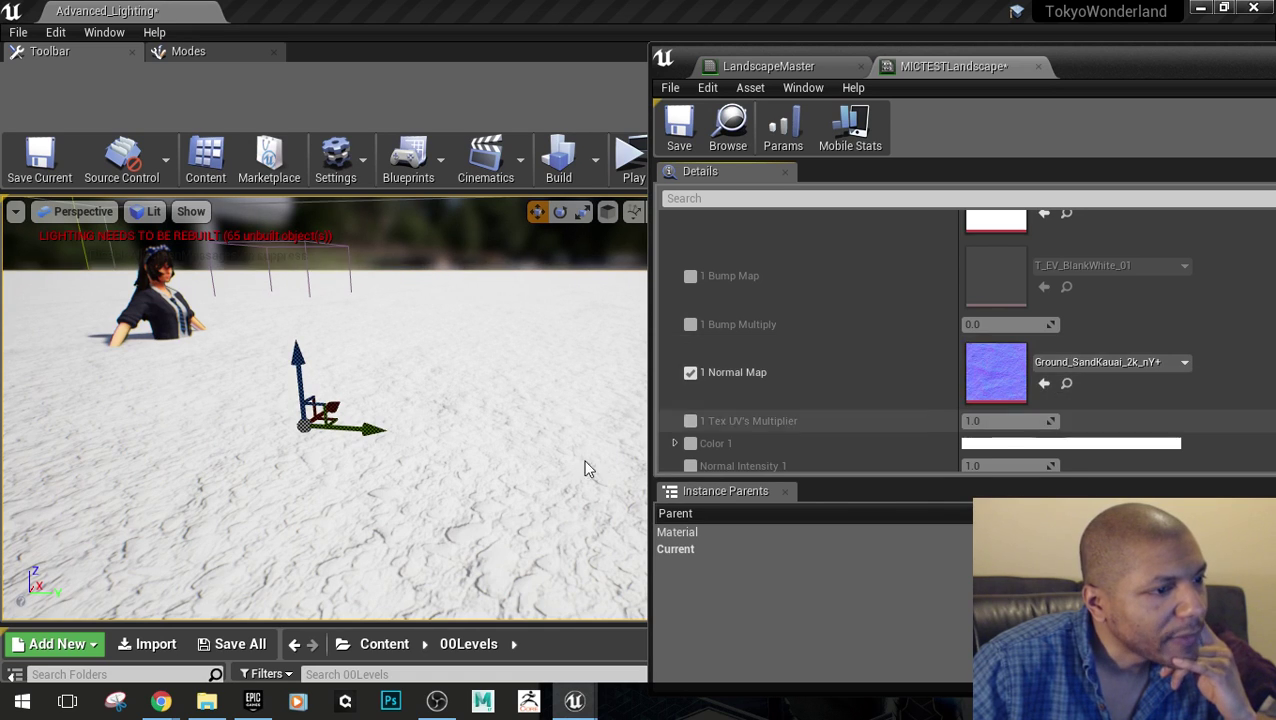
Enable the 1 Tex UV's Multiplier override in MICTESTLandscape and set it to 2
right_drag(585, 469, 554, 568)
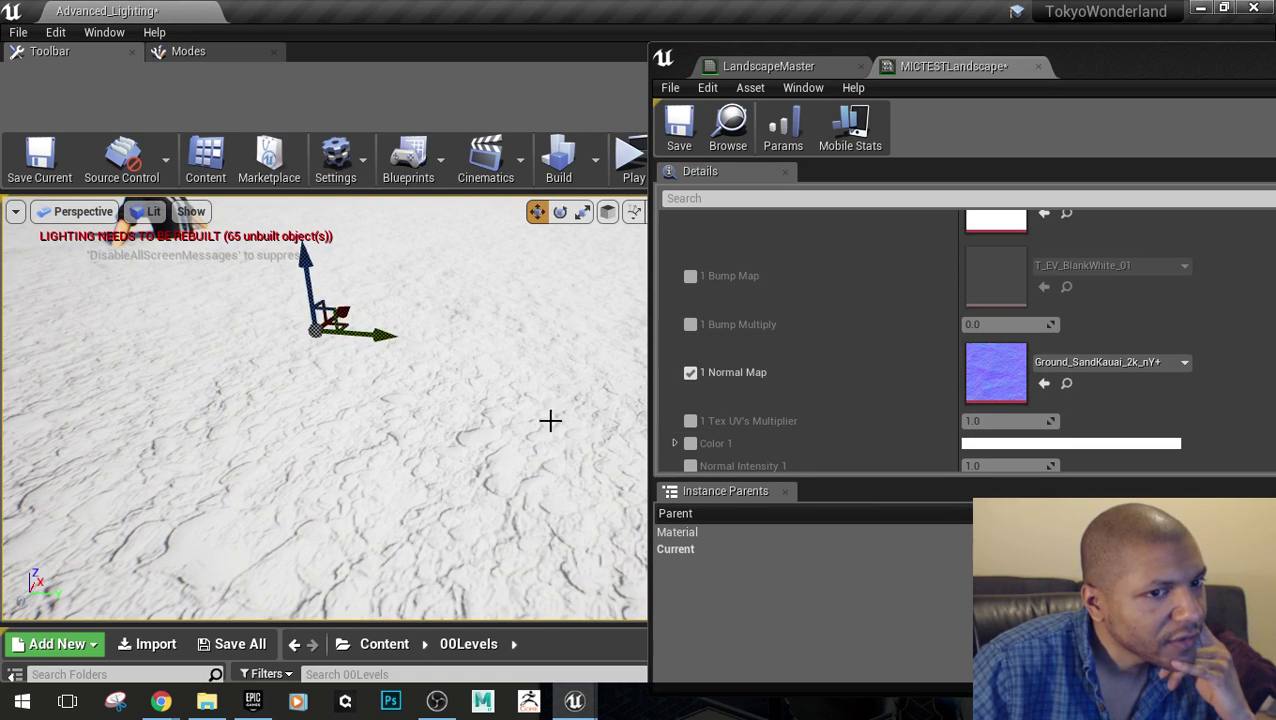
right_drag(512, 439, 440, 405)
right_drag(450, 590, 435, 584)
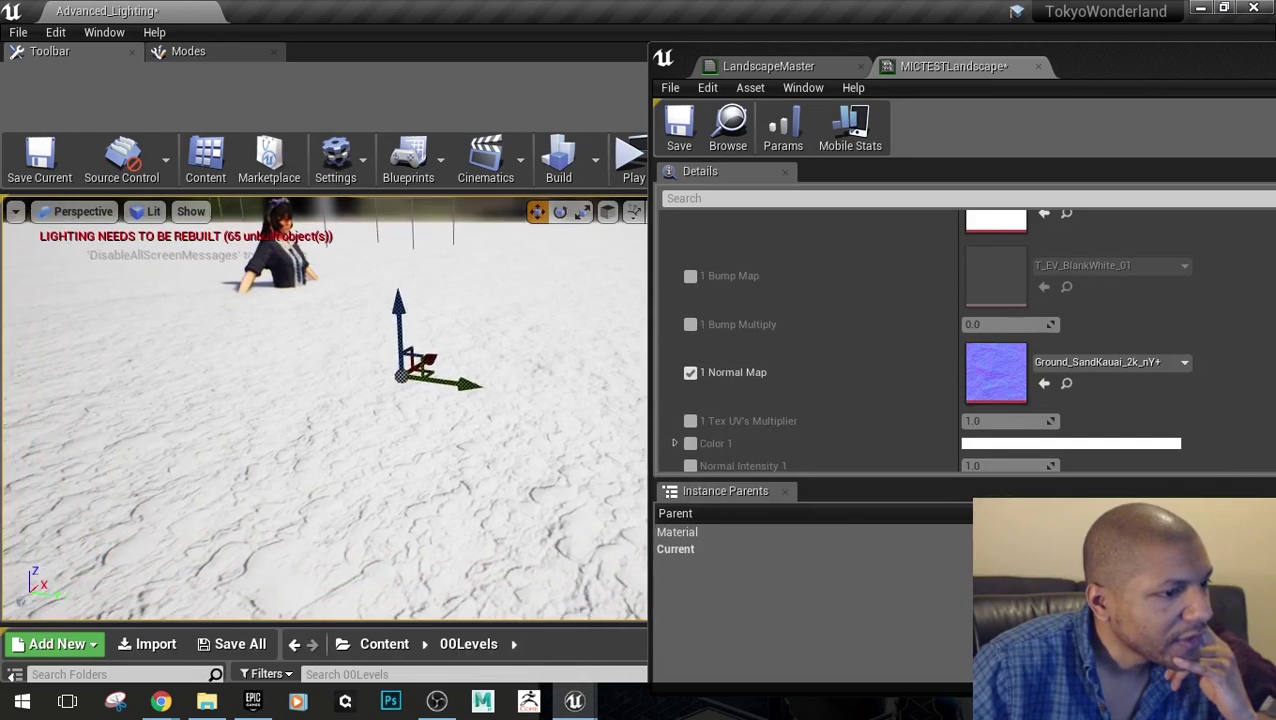
right_drag(435, 360, 370, 590)
key(s)
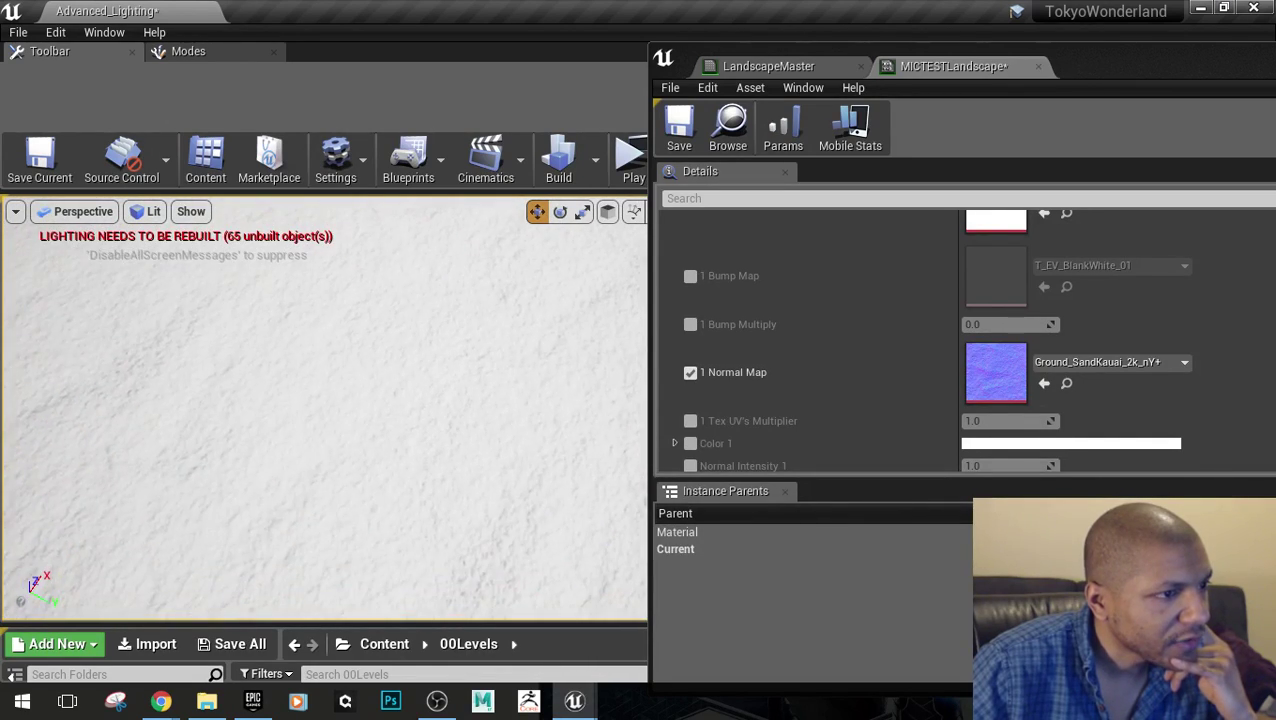
right_drag(513, 441, 513, 441)
click(806, 68)
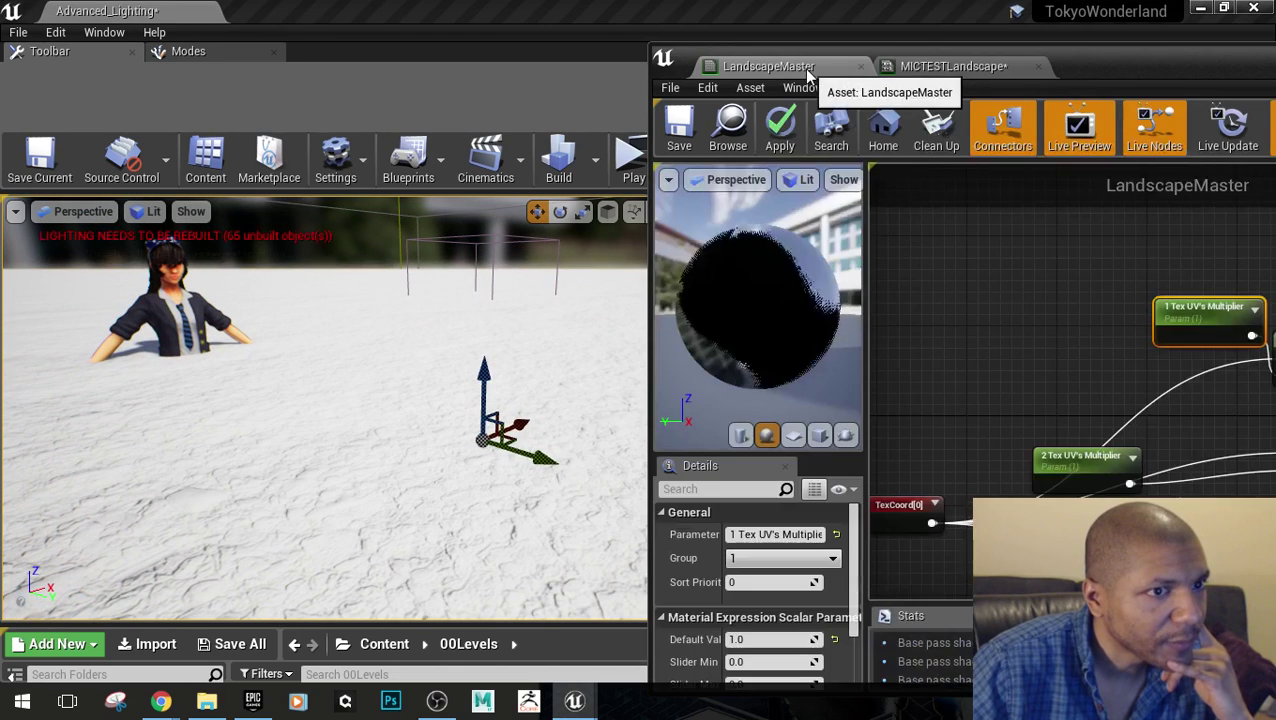
click(963, 64)
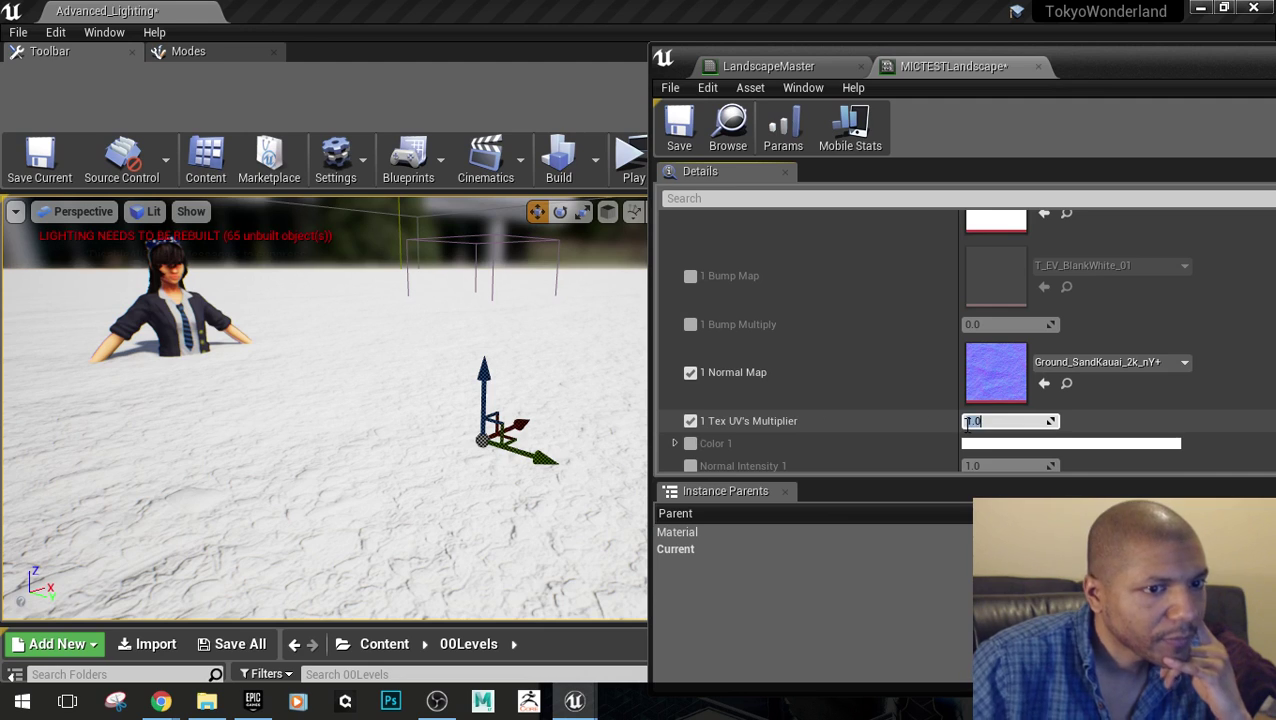
text(2)
key(Return)
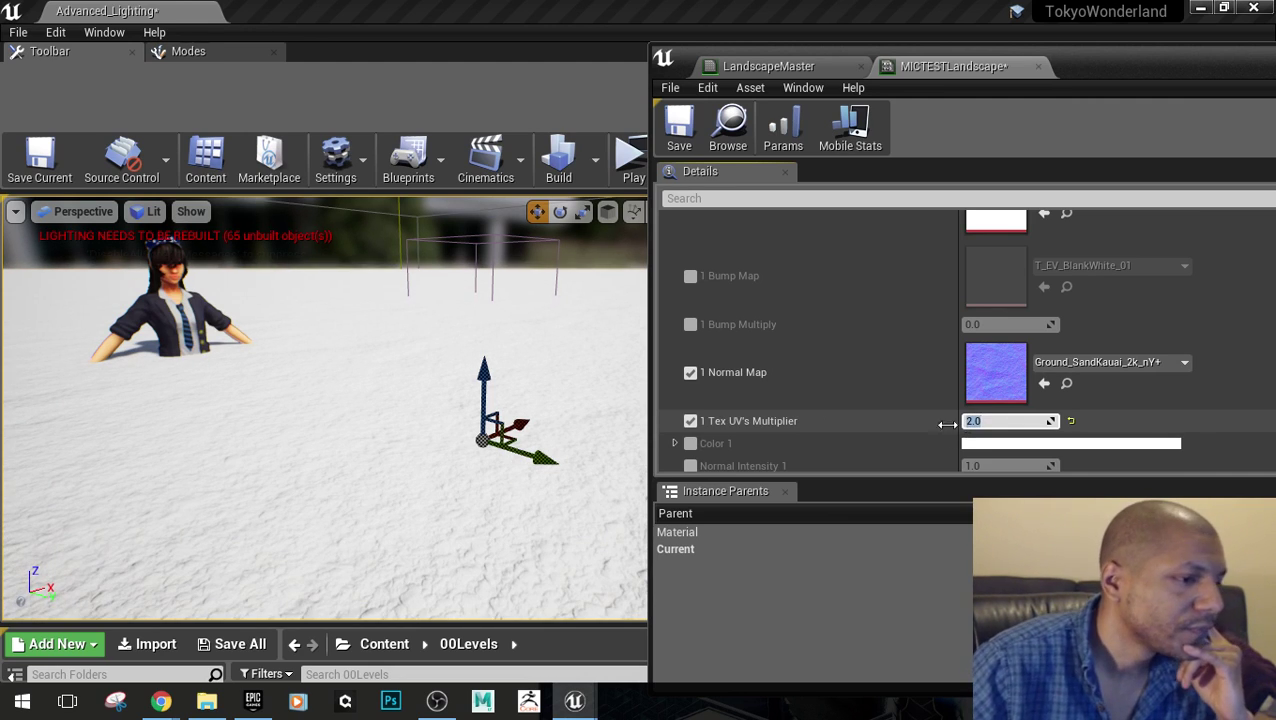
Try values of 4 and 5 for the 1 Tex UV's Multiplier and check the texture tiling on the landscape
text(4)
key(Return)
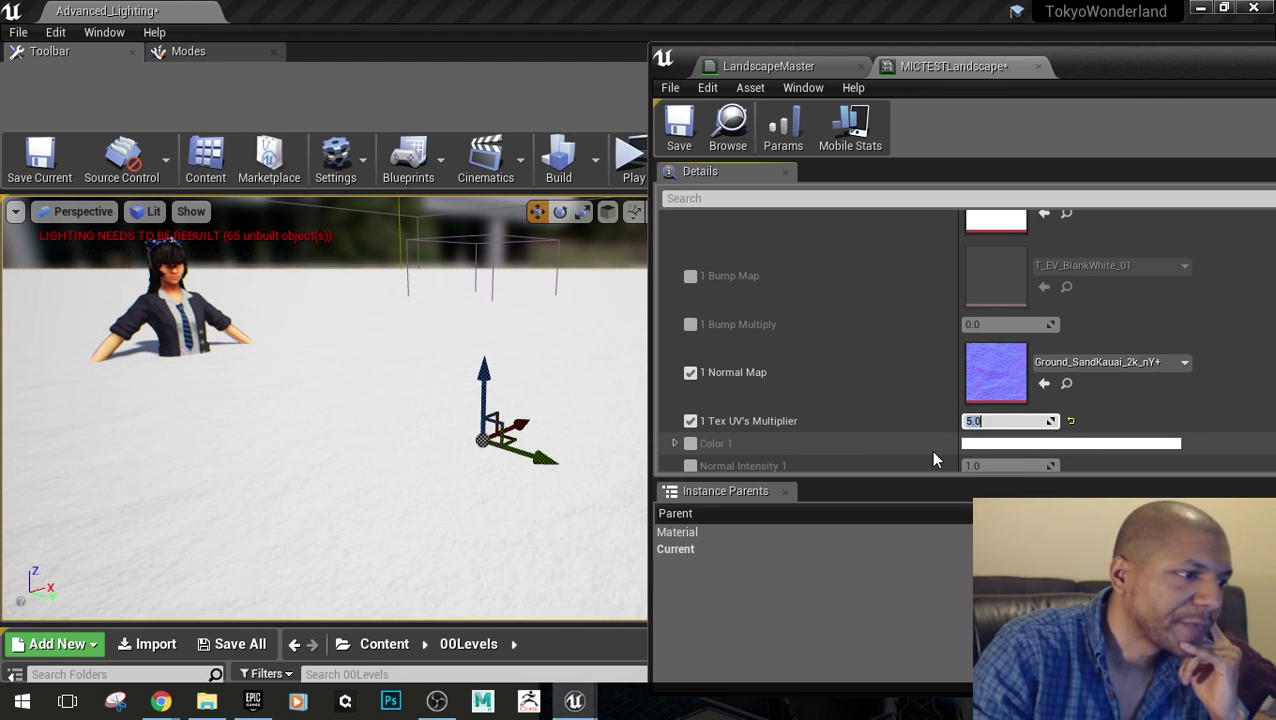
text(5)
key(Return)
right_drag(480, 430, 485, 505)
mouse_move(334, 414)
right_down()
mouse_move(336, 474)
mouse_move(334, 414)
right_up()
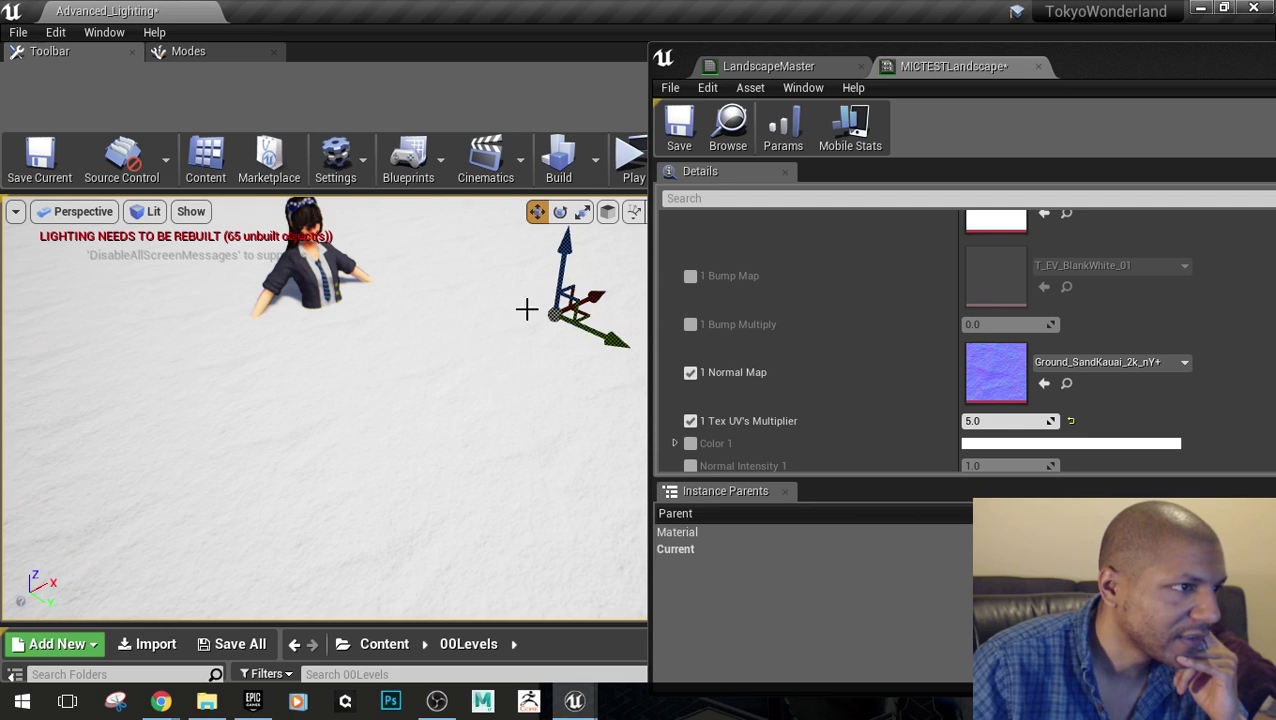
Set the 1 Tex UV's Multiplier to 2 and check the landscape from farther away
click(968, 421)
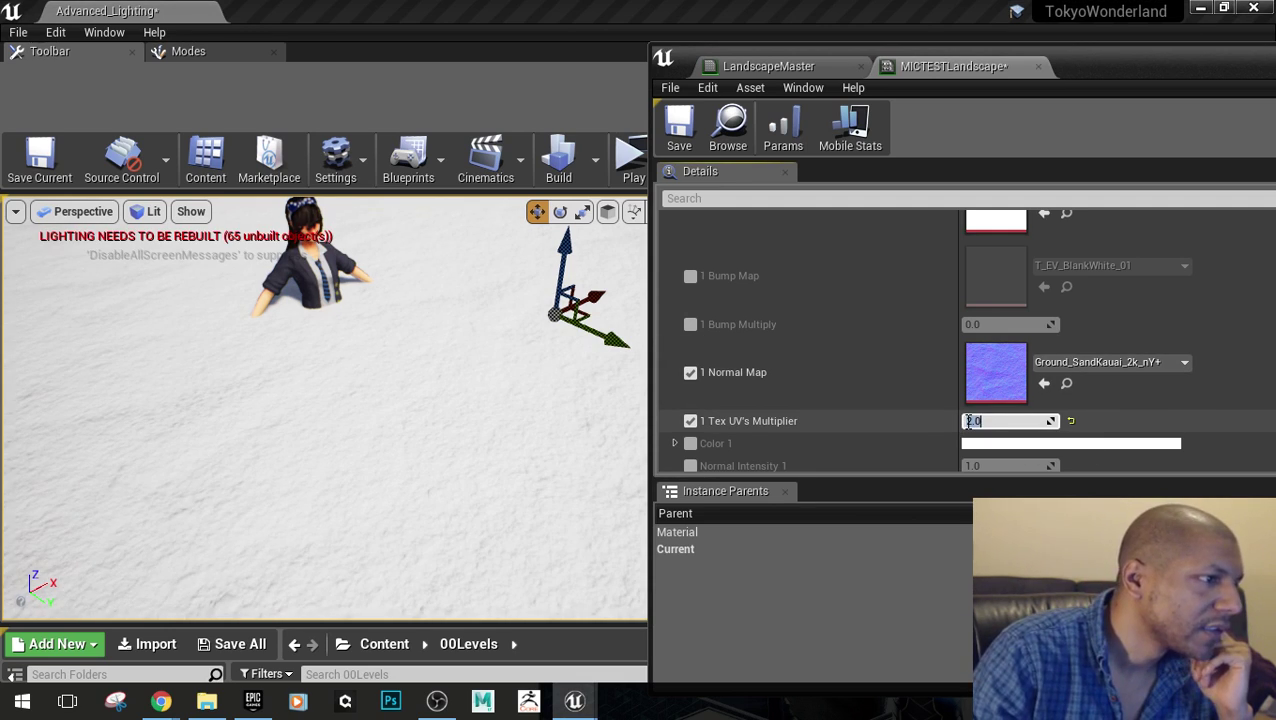
right_drag(430, 464, 525, 525)
key(s)
Inspect the Color 1 parameter node in LandscapeMaster's Diffuse group, and enable the Color 1 override in MICTESTLandscape
click(768, 66)
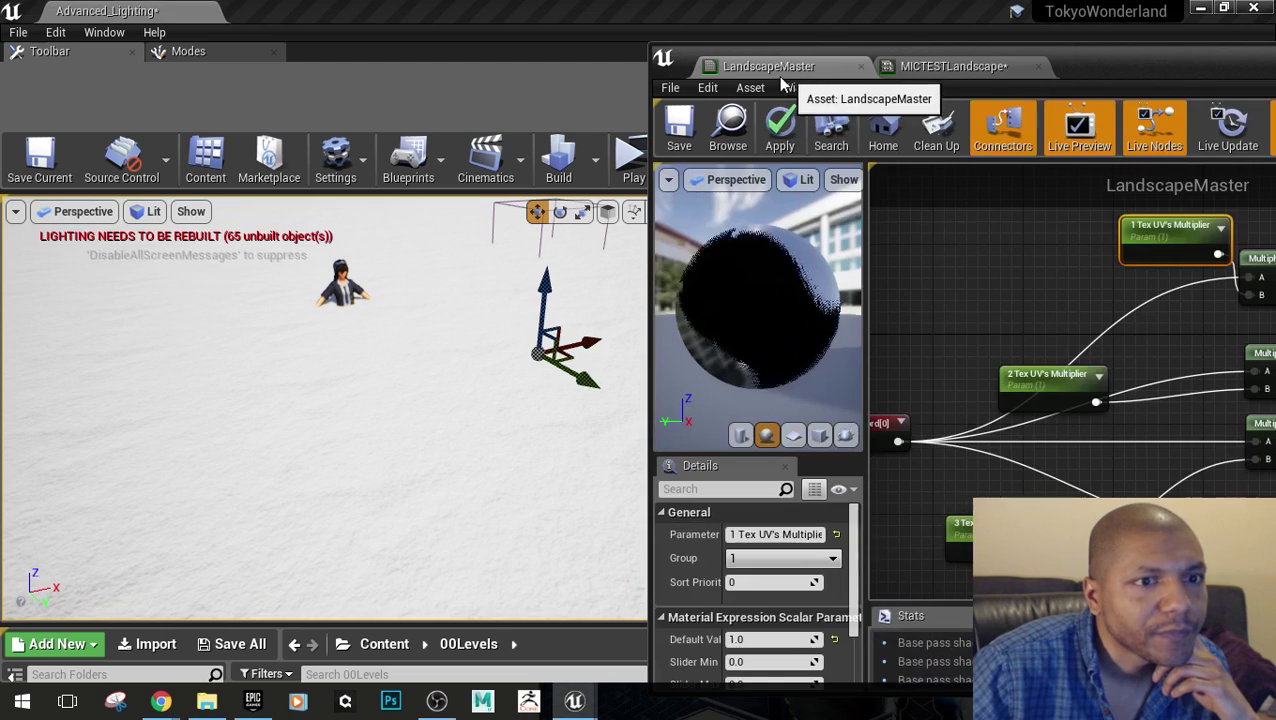
scroll(876, 563, up, 3)
right_drag(1200, 330, 900, 505)
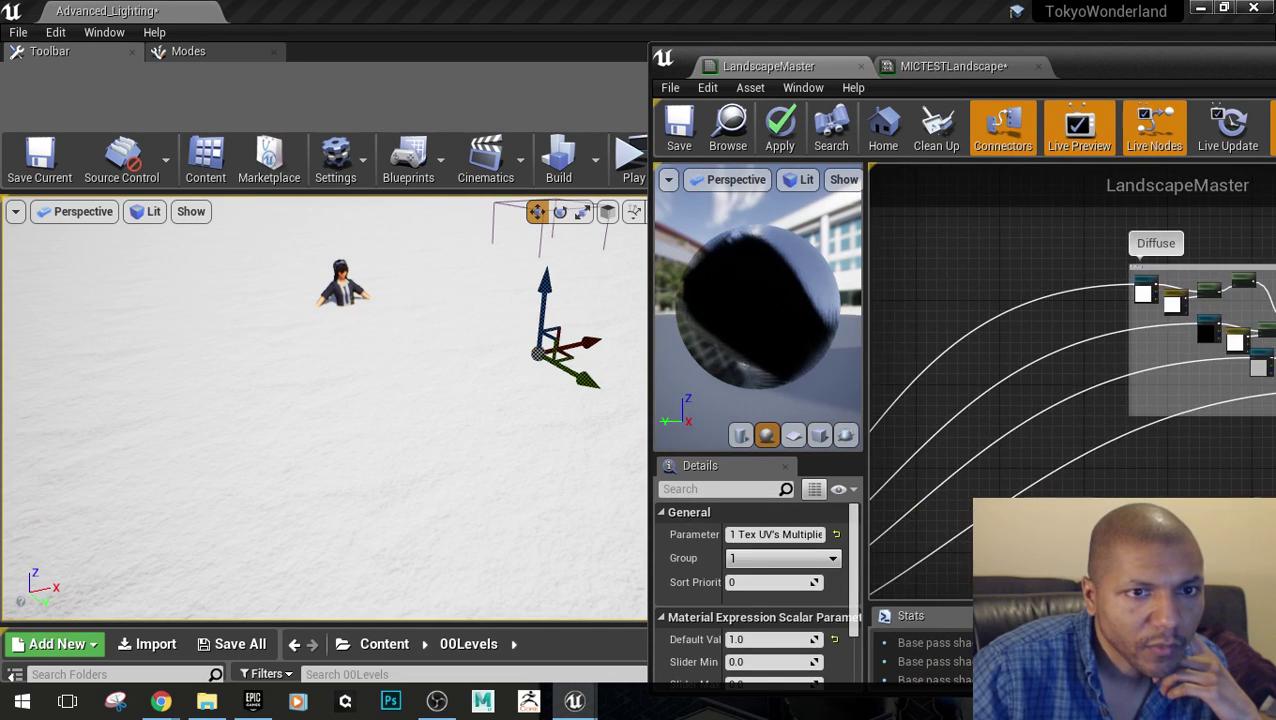
scroll(1180, 300, up, 2)
right_drag(1230, 300, 1100, 366)
scroll(965, 399, up, 2)
click(902, 432)
click(1035, 380)
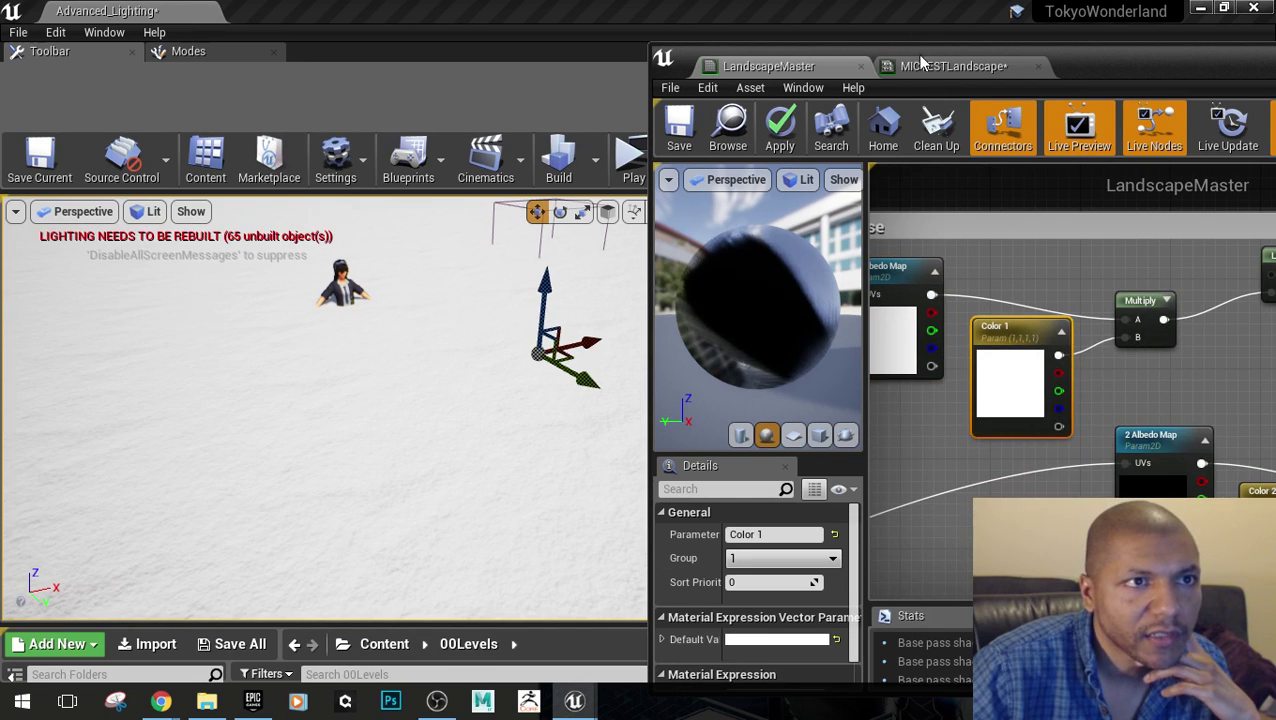
click(953, 66)
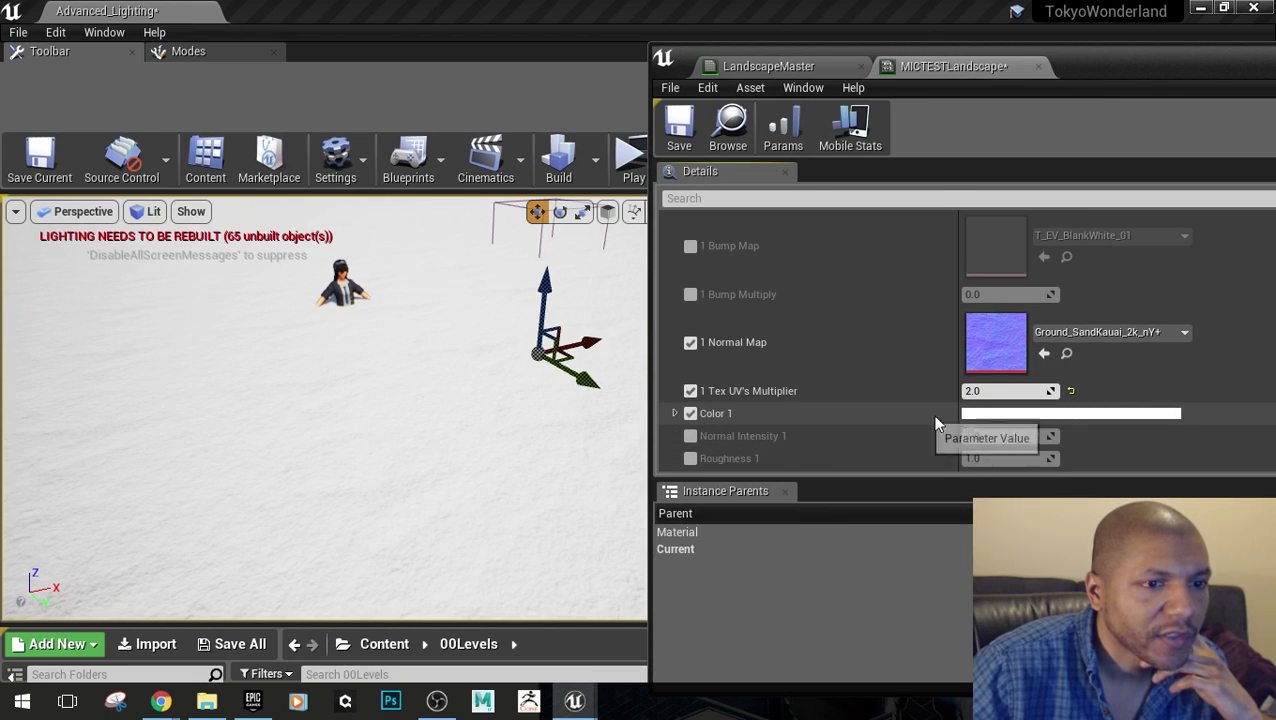
Set Color 1 in MICTESTLandscape to a light sandy orange with hex sRGB FFCD95FF
click(975, 413)
drag(776, 391, 755, 369)
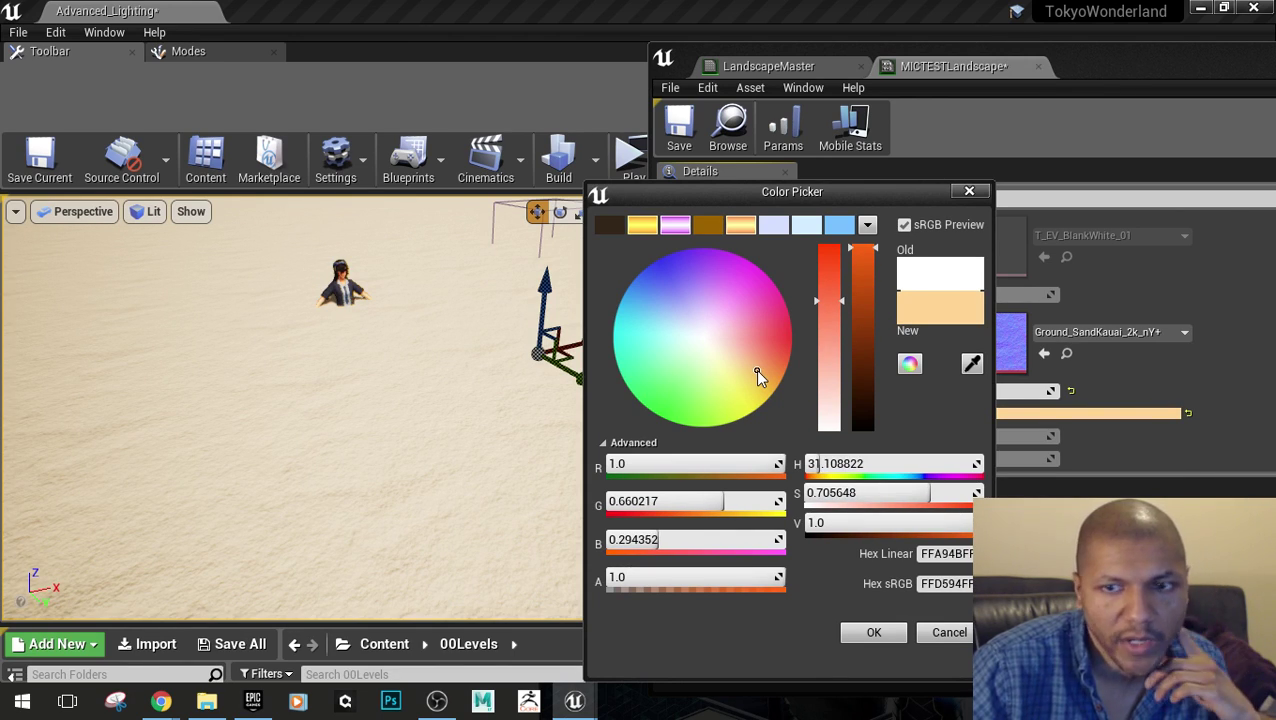
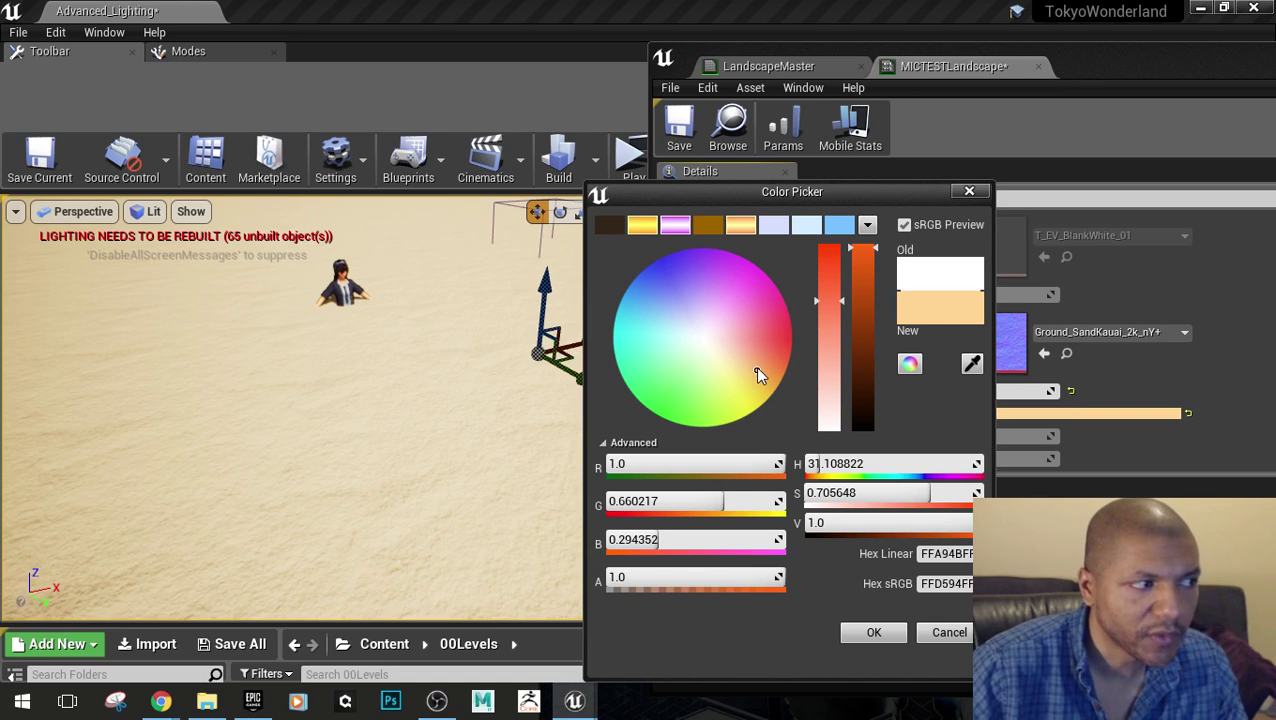
drag(755, 366, 757, 365)
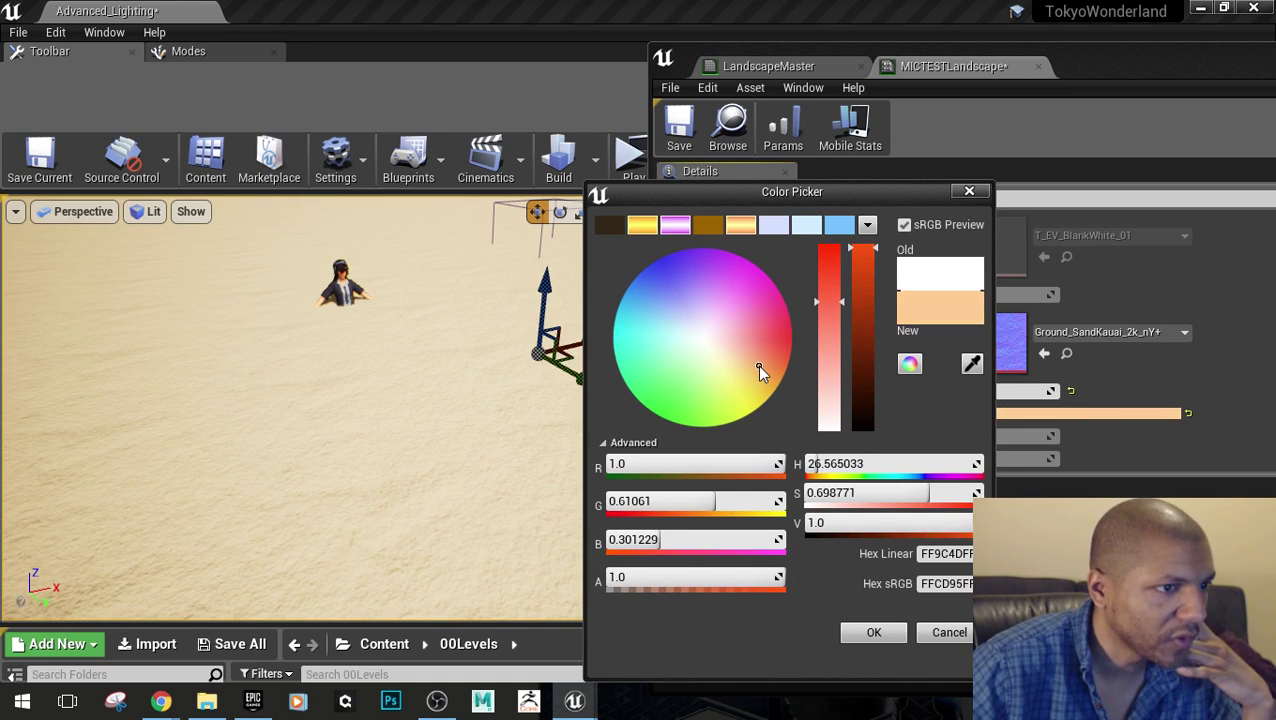
click(873, 632)
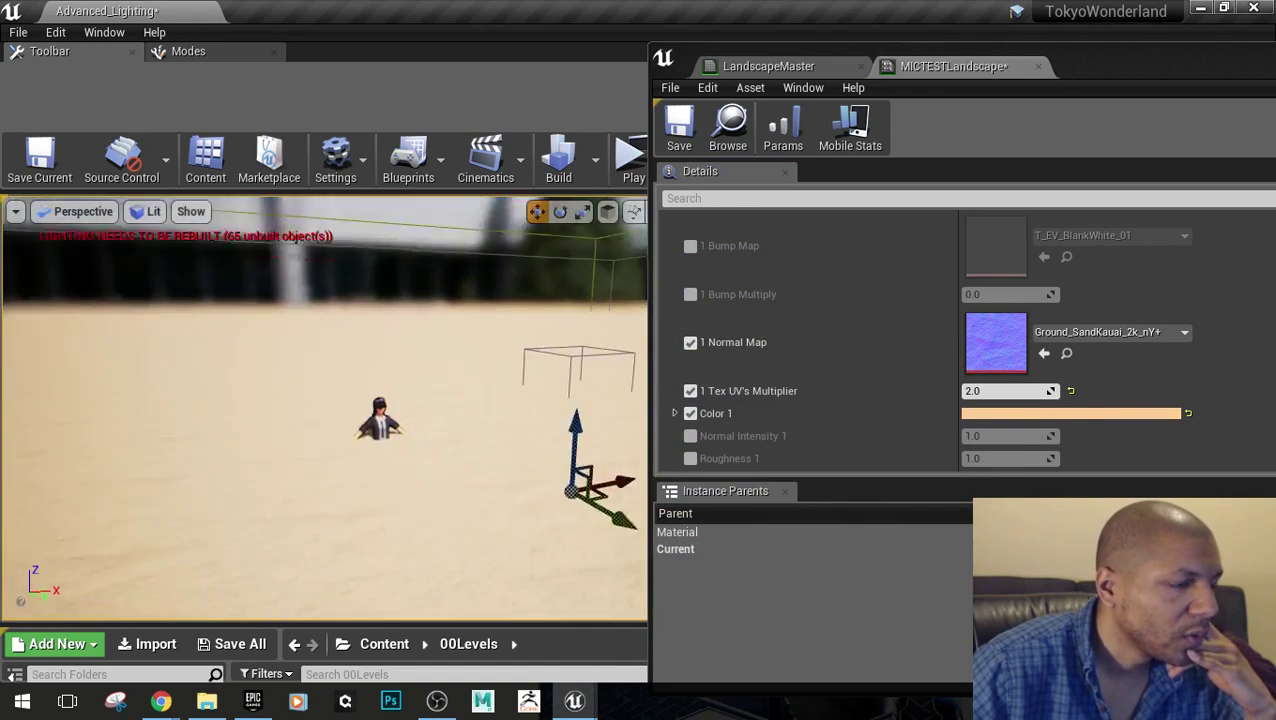
Check the sand colour close to the character and enable the Normal Intensity 1 override in MICTESTLandscape
right_drag(324, 408, 350, 355)
key(w)
scroll(861, 371, down, 3)
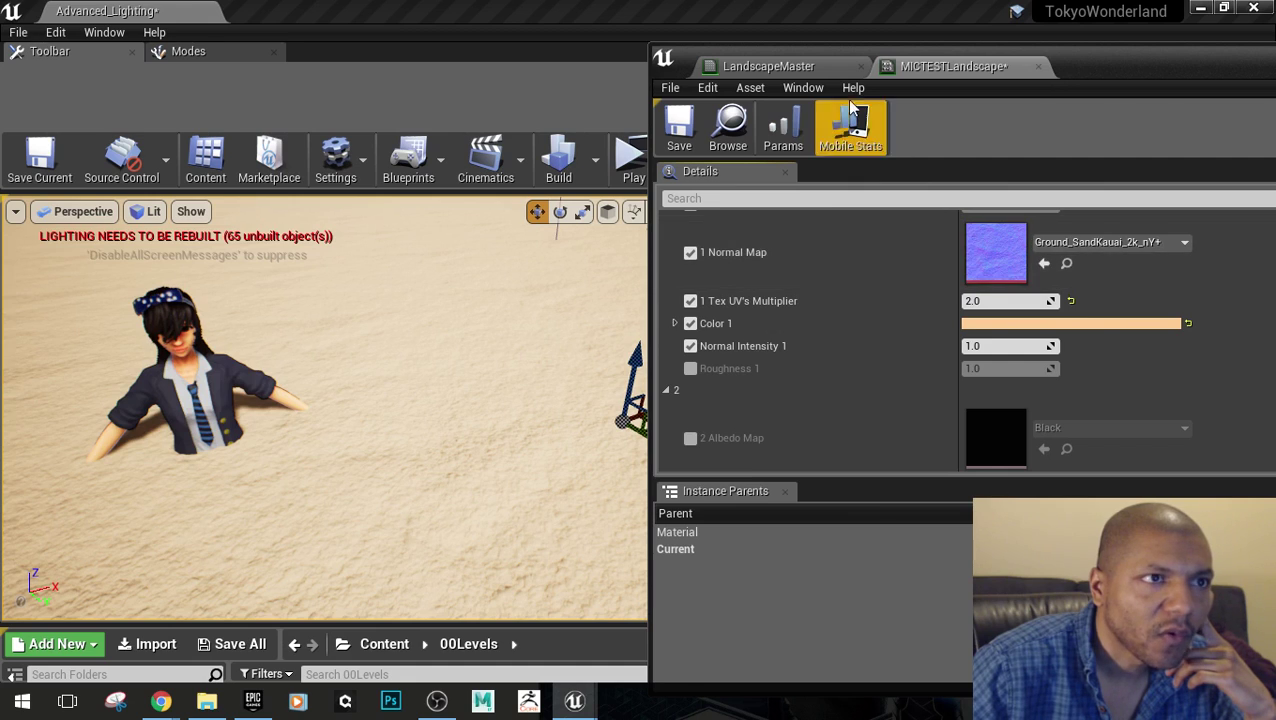
Examine the 1 Albedo Map, Color 1, Layer '1' and Layer '2' nodes in LandscapeMaster's Diffuse group
click(768, 66)
right_drag(1123, 386, 1275, 513)
right_drag(1132, 385, 1101, 374)
click(952, 338)
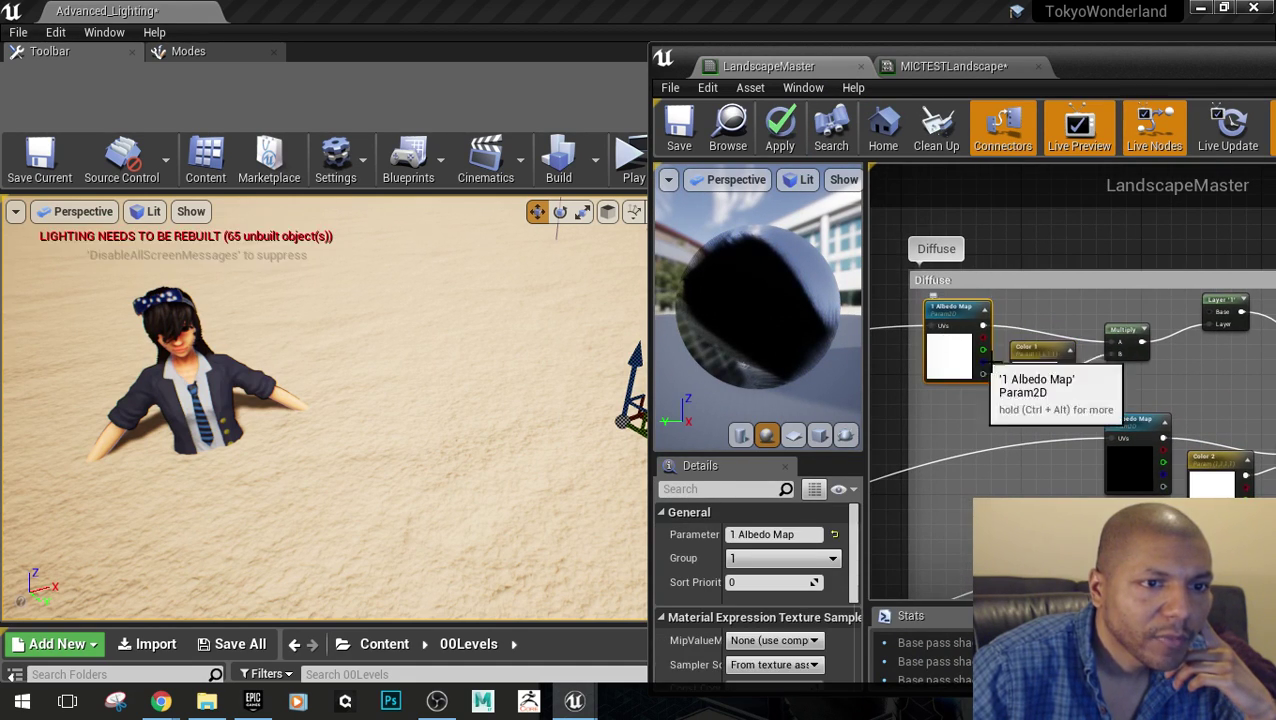
click(1000, 375)
click(1040, 387)
right_drag(1163, 406, 1039, 401)
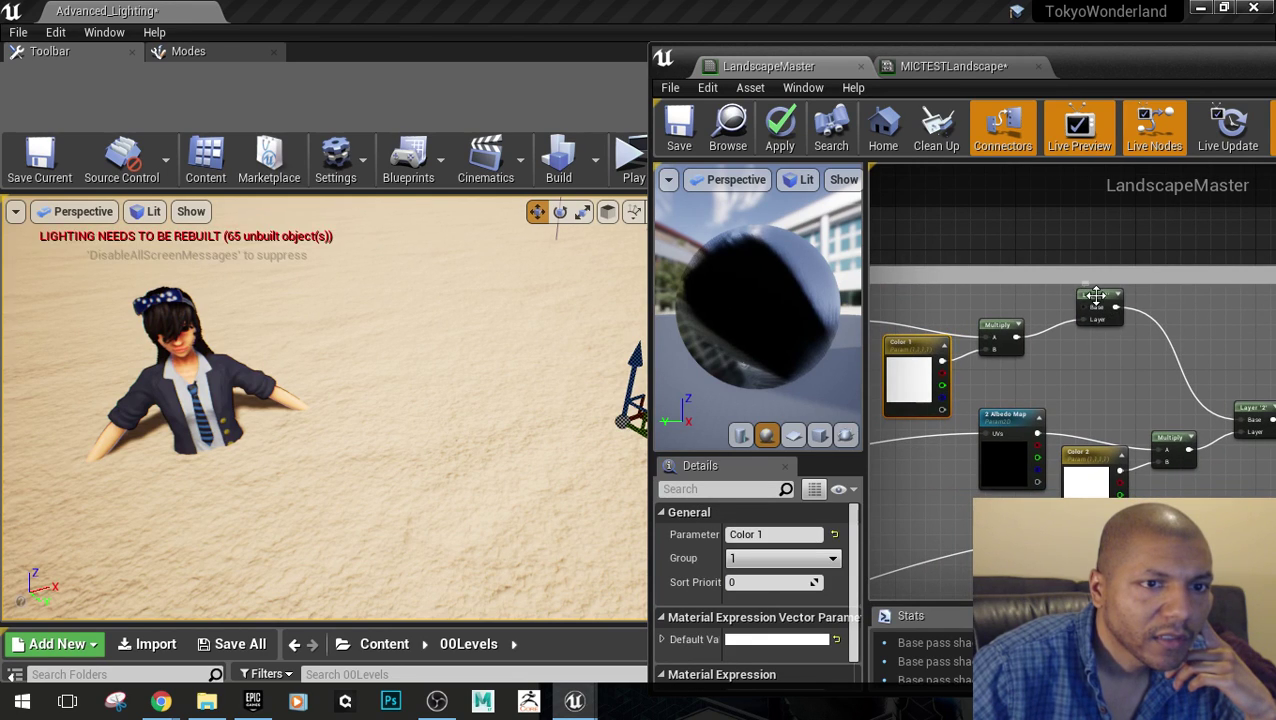
click(1096, 295)
scroll(1105, 298, up, 3)
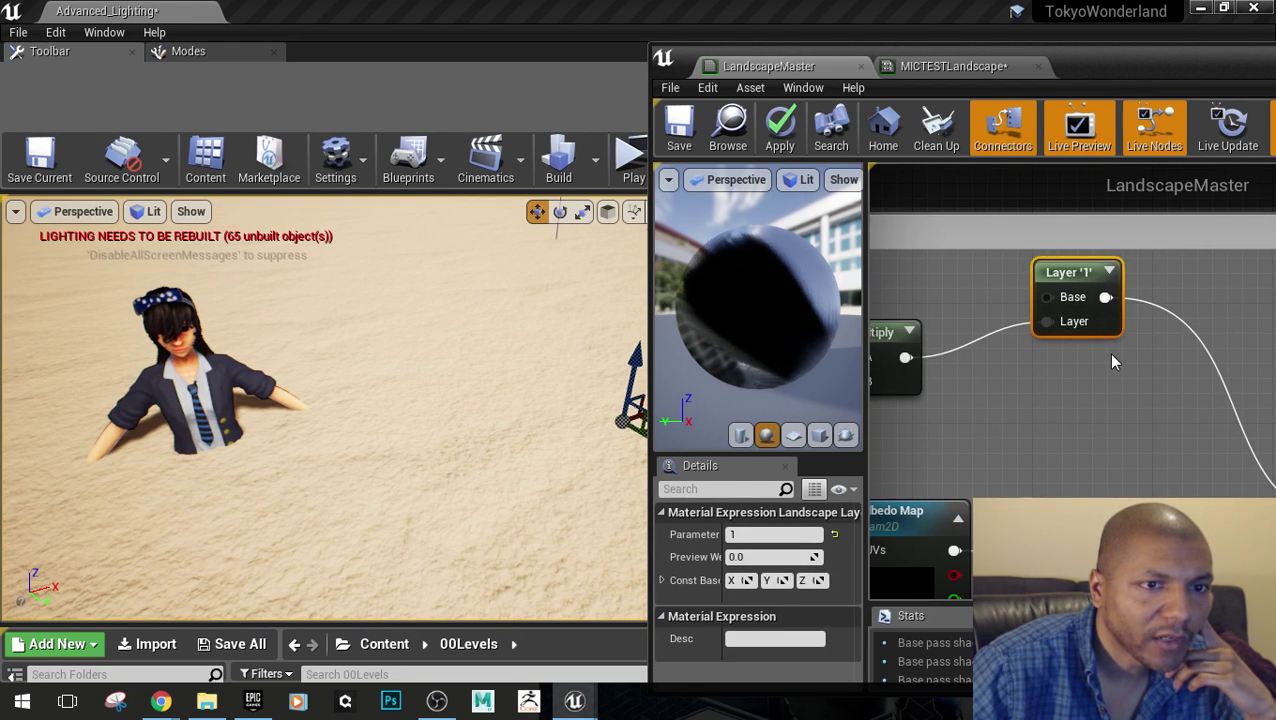
scroll(1109, 353, down, 1)
right_drag(1109, 353, 969, 251)
click(1128, 283)
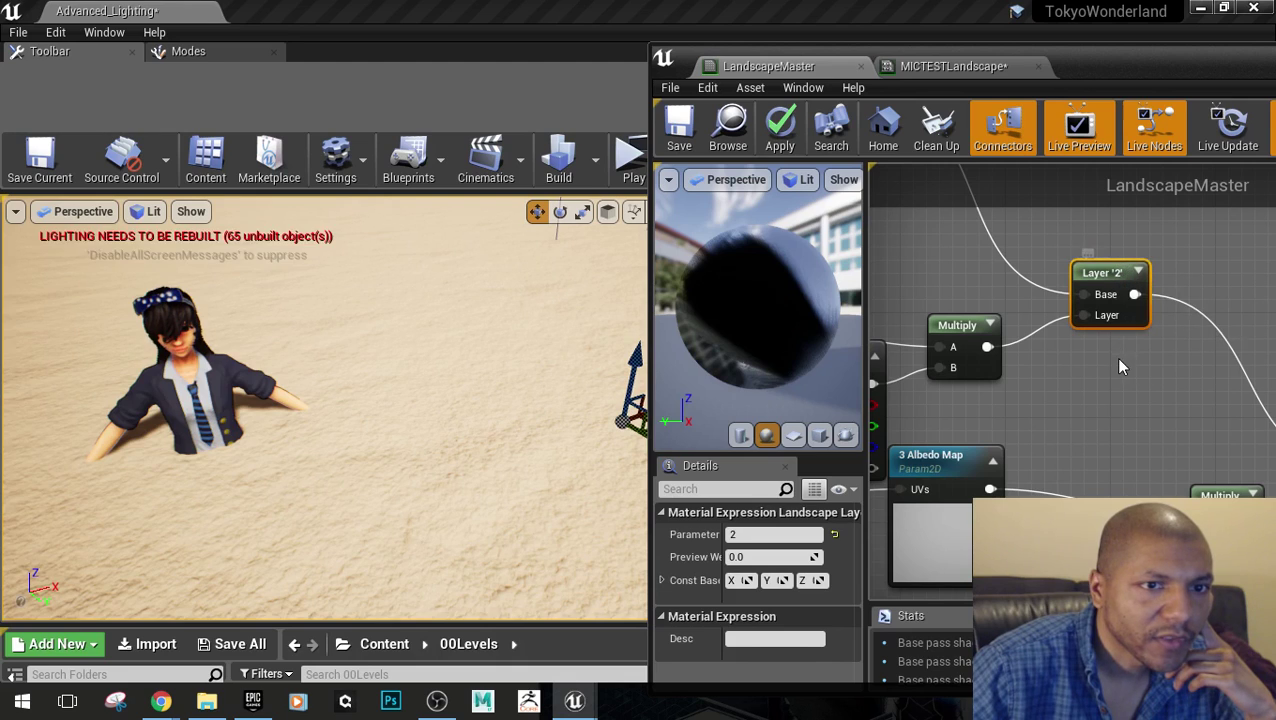
Search the available material nodes for "layer" and leave the list without adding one
right_click(1085, 370)
text(la)
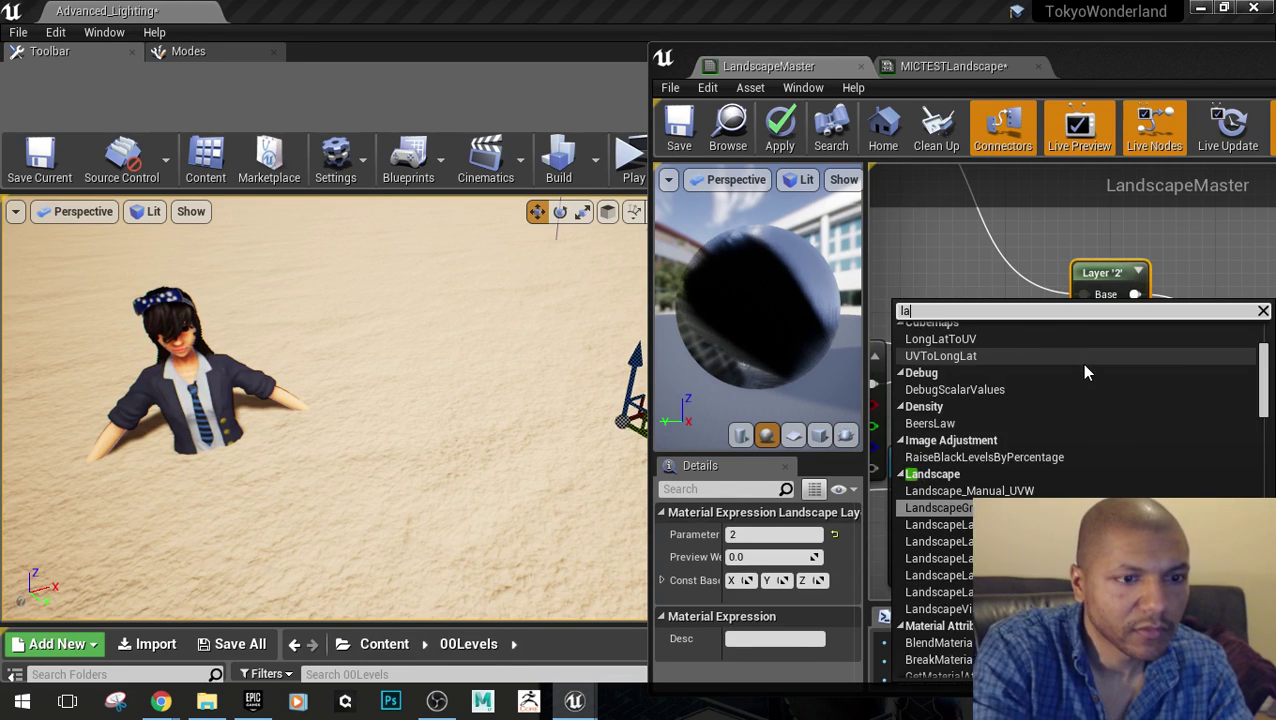
text(yer)
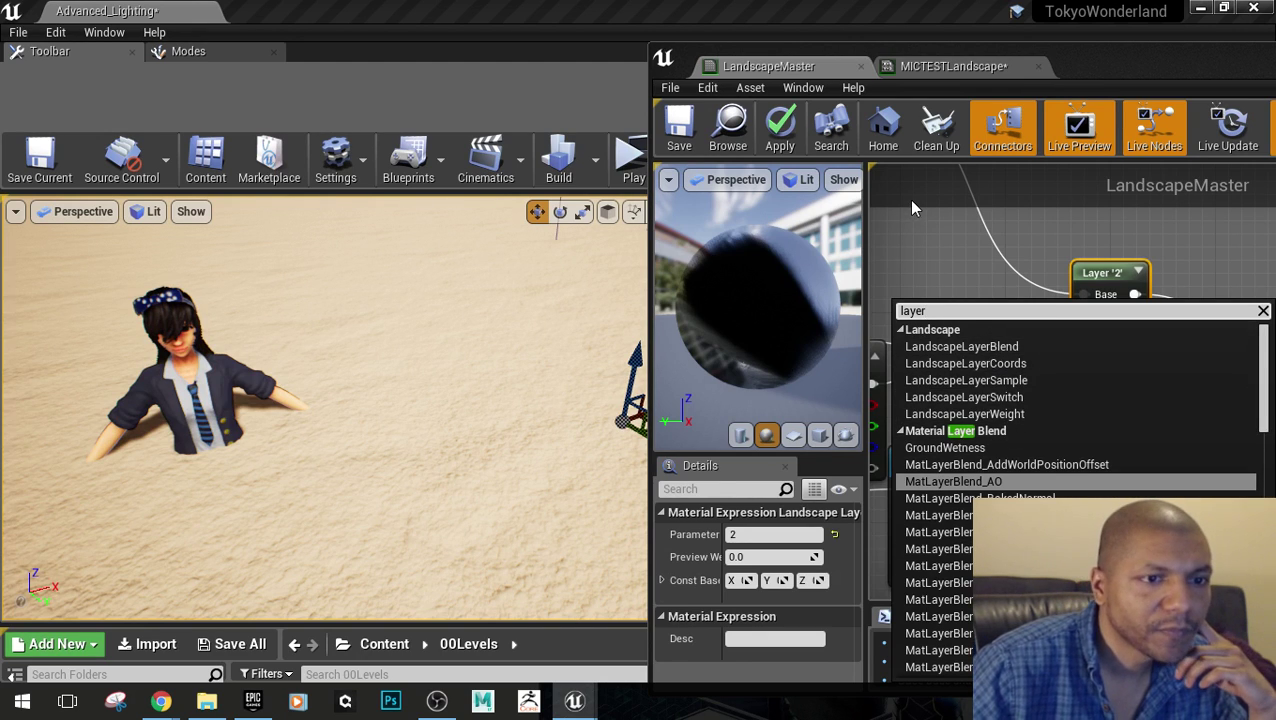
click(950, 246)
Trace how the four layers' albedo, colour and Multiply nodes chain together across the Diffuse group
scroll(996, 303, down, 1)
right_drag(1092, 410, 1155, 450)
scroll(1046, 378, down, 1)
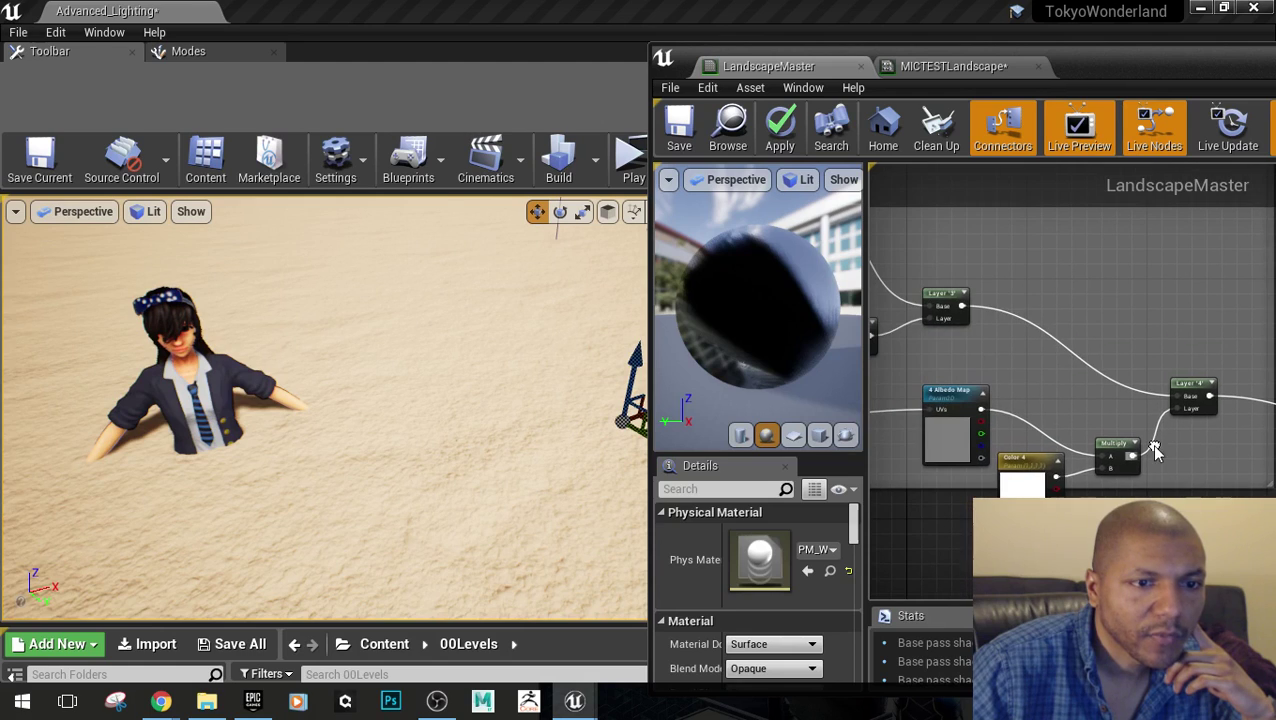
right_drag(964, 373, 1059, 433)
scroll(1058, 431, down, 5)
scroll(1080, 494, up, 3)
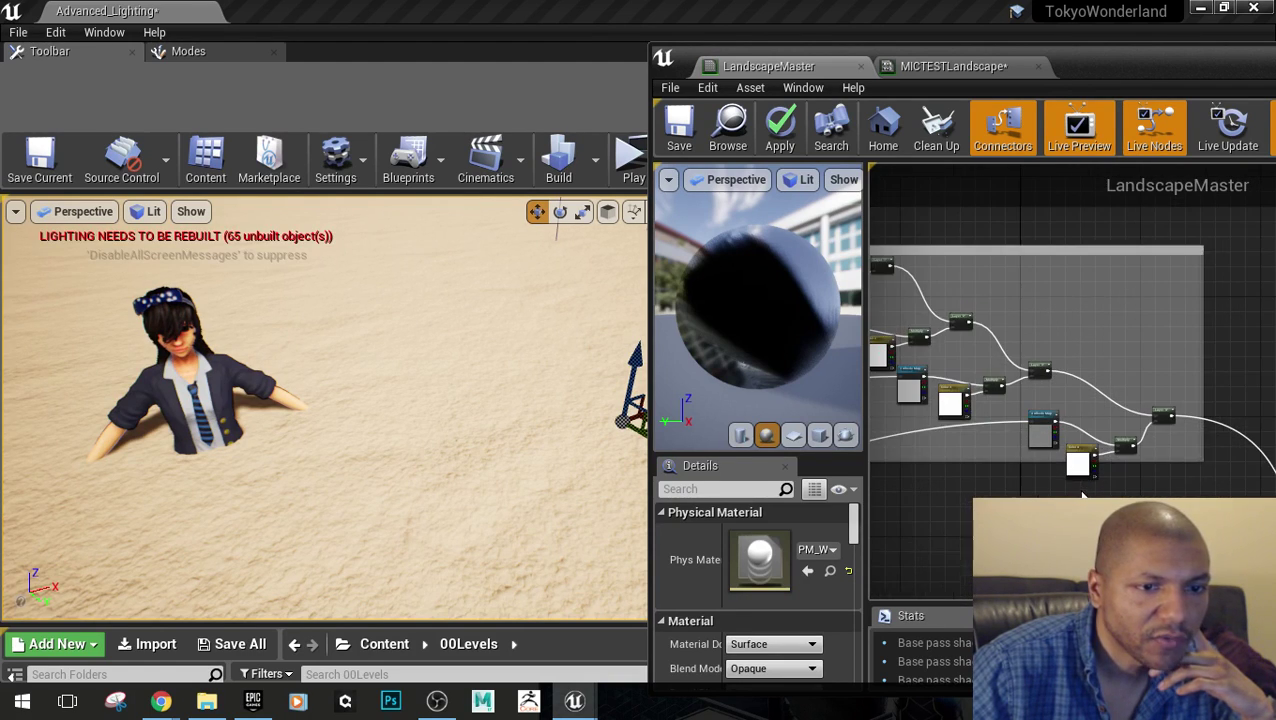
right_drag(1155, 496, 1062, 425)
scroll(1040, 400, up, 5)
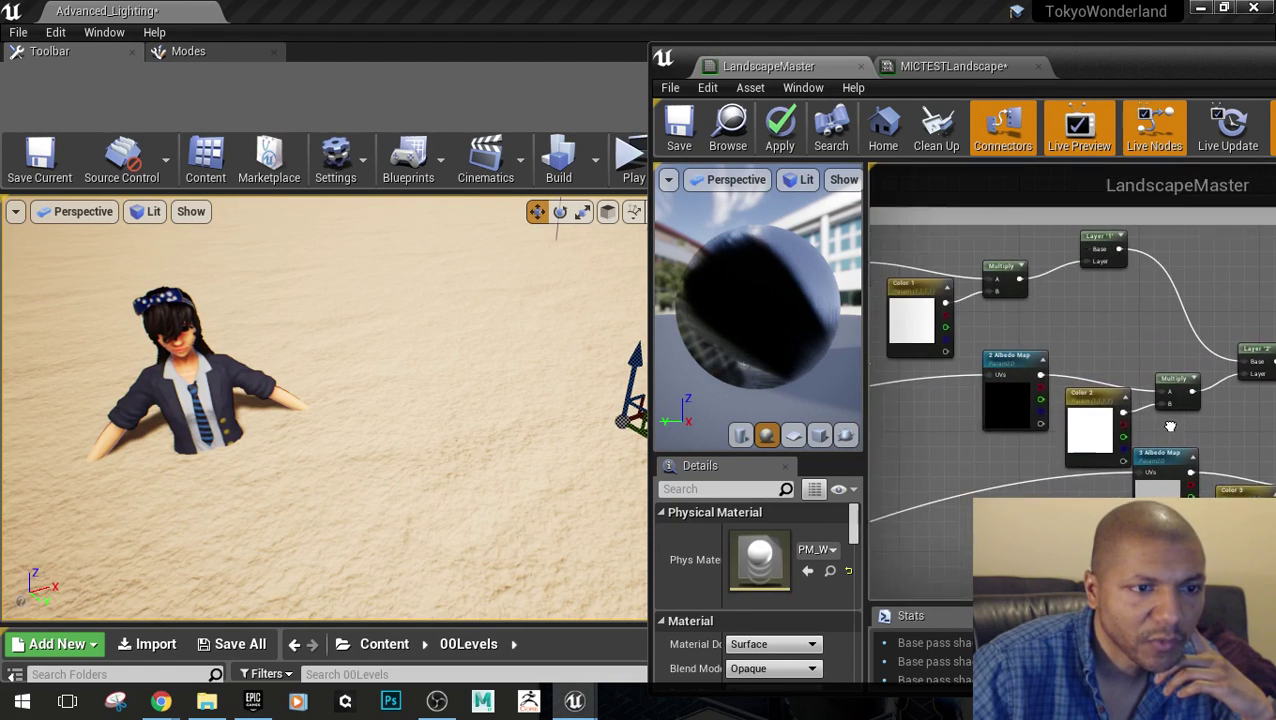
scroll(1045, 435, down, 3)
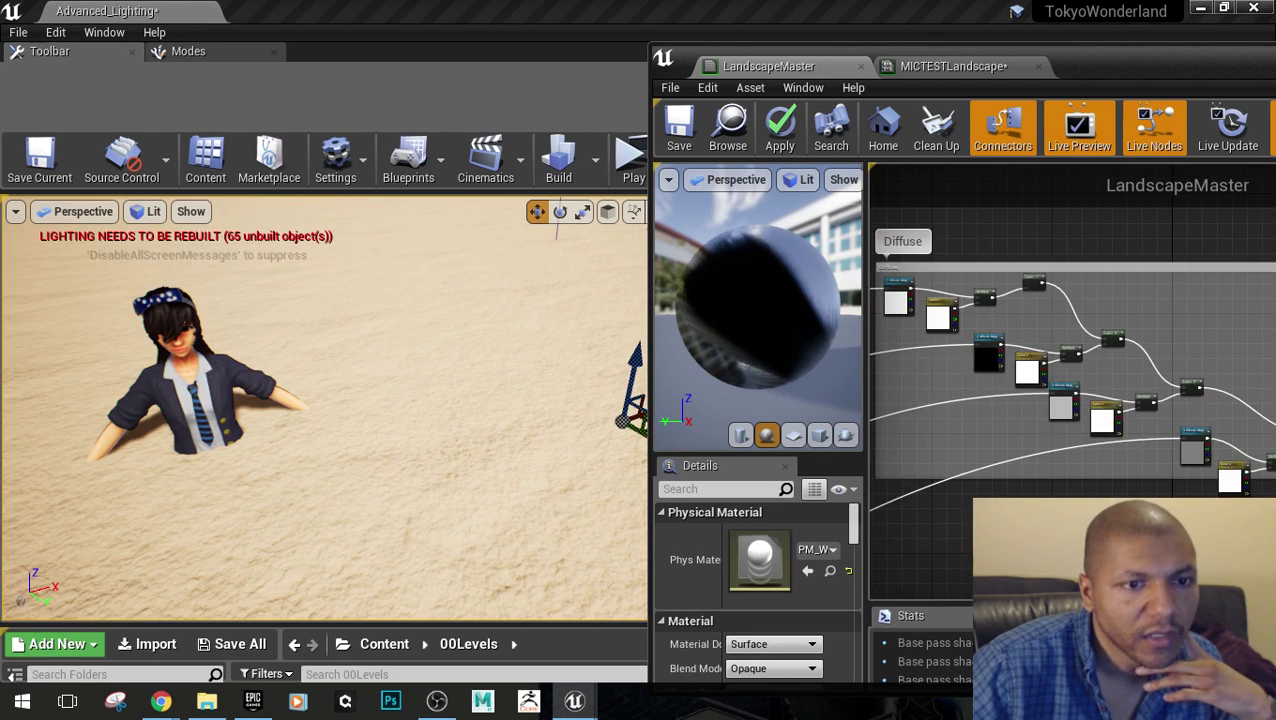
Examine the per-layer Roughness parameters and the texture-driven layer group below them in LandscapeMaster
right_drag(1035, 425, 965, 437)
scroll(973, 299, up, 7)
scroll(1060, 400, down, 5)
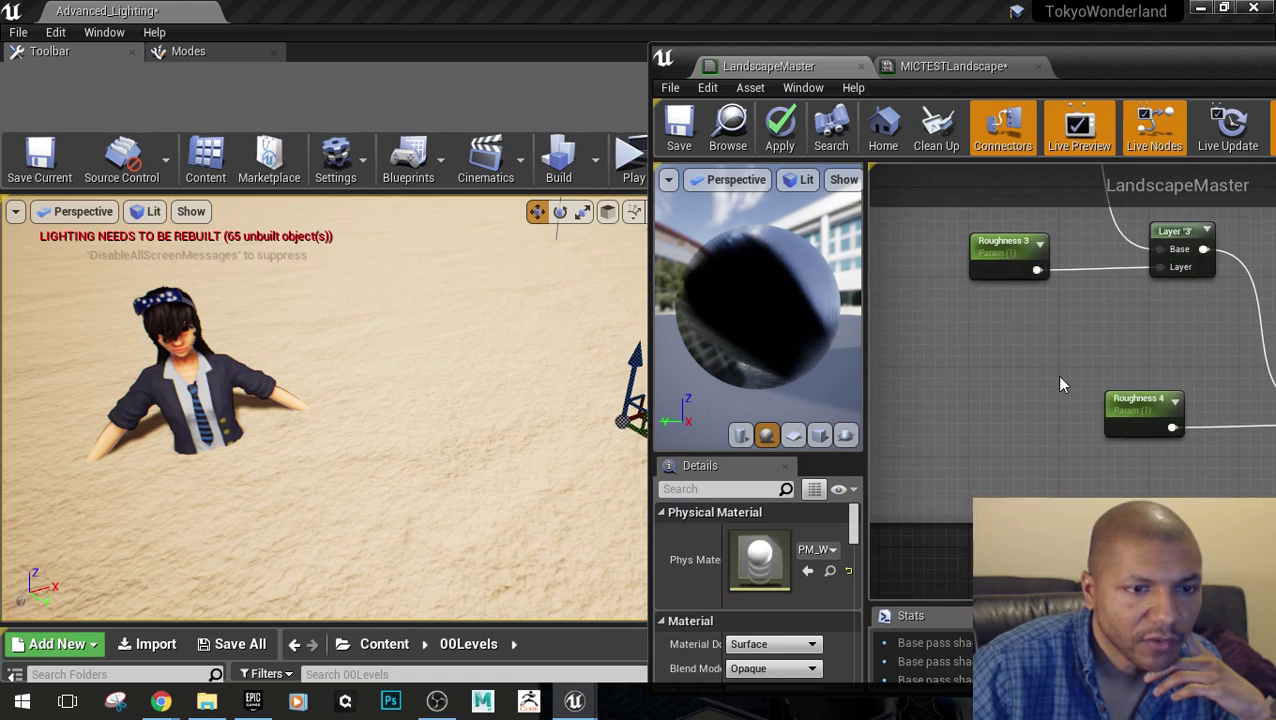
right_drag(1068, 432, 1030, 325)
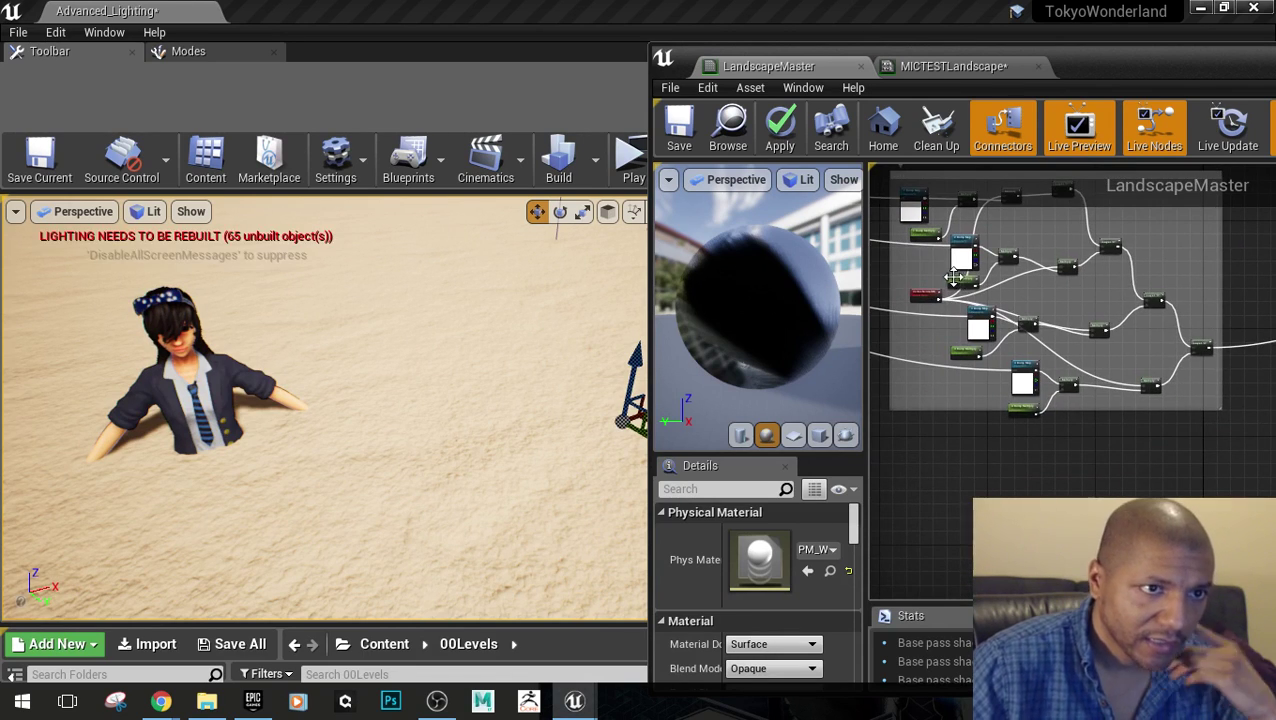
scroll(947, 232, up, 6)
scroll(1032, 476, down, 8)
right_drag(1072, 530, 1023, 282)
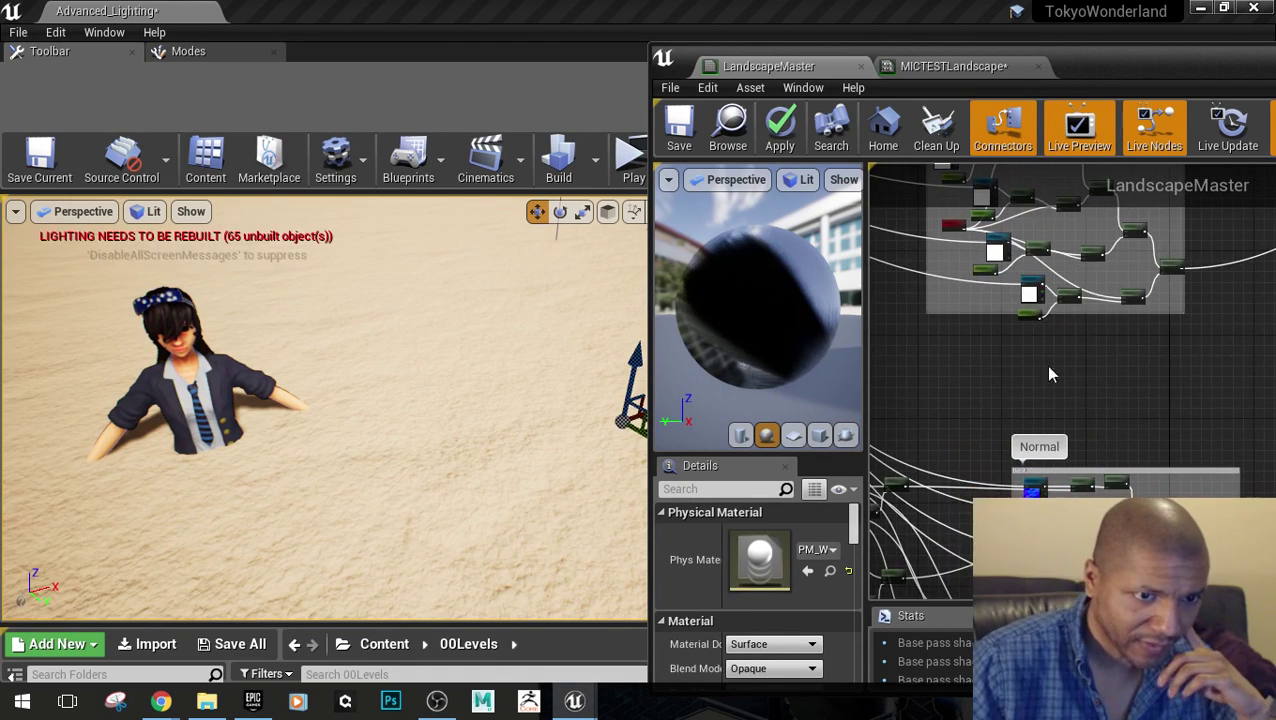
Examine the Normal group and the blue and yellow constant vectors feeding its intensity network
right_drag(1050, 374, 1051, 259)
right_drag(1017, 361, 1155, 367)
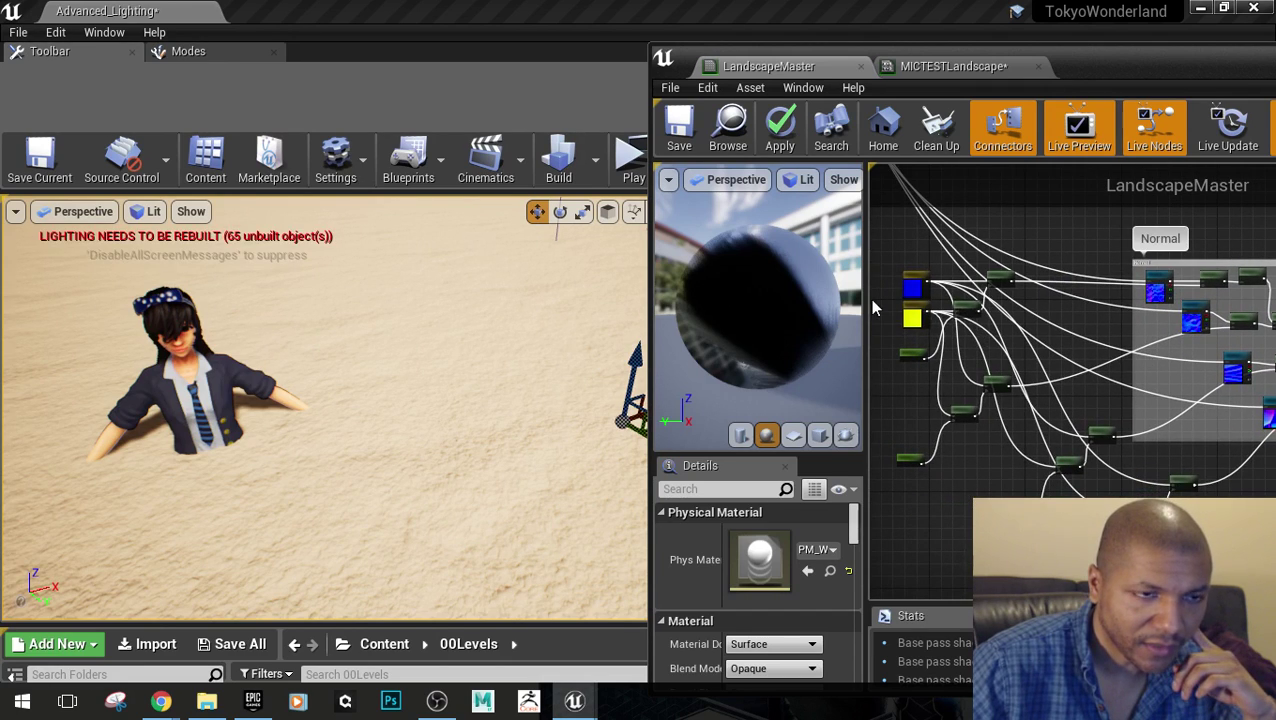
scroll(936, 290, up, 6)
right_drag(938, 298, 1083, 391)
scroll(1084, 391, down, 5)
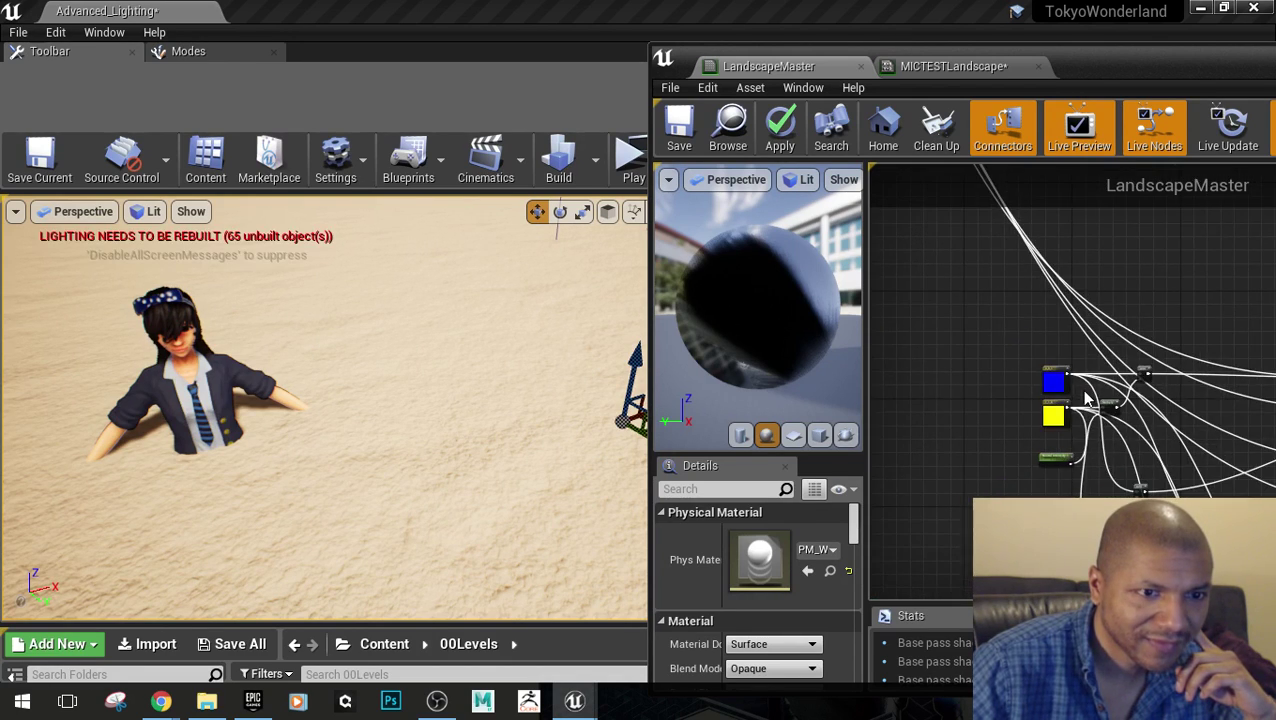
right_drag(1117, 459, 920, 385)
scroll(928, 385, up, 3)
right_drag(1262, 386, 876, 378)
scroll(1046, 380, down, 3)
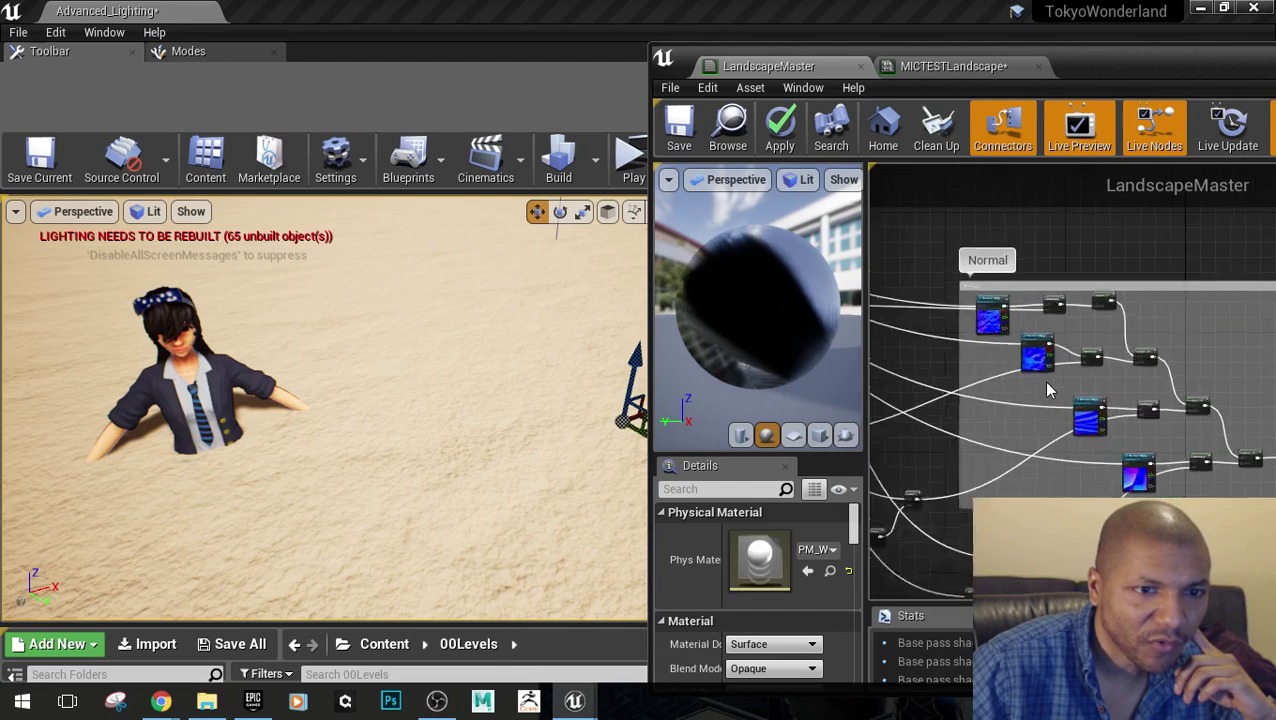
right_drag(1046, 383, 1270, 402)
scroll(1106, 378, up, 5)
right_drag(1107, 330, 1038, 500)
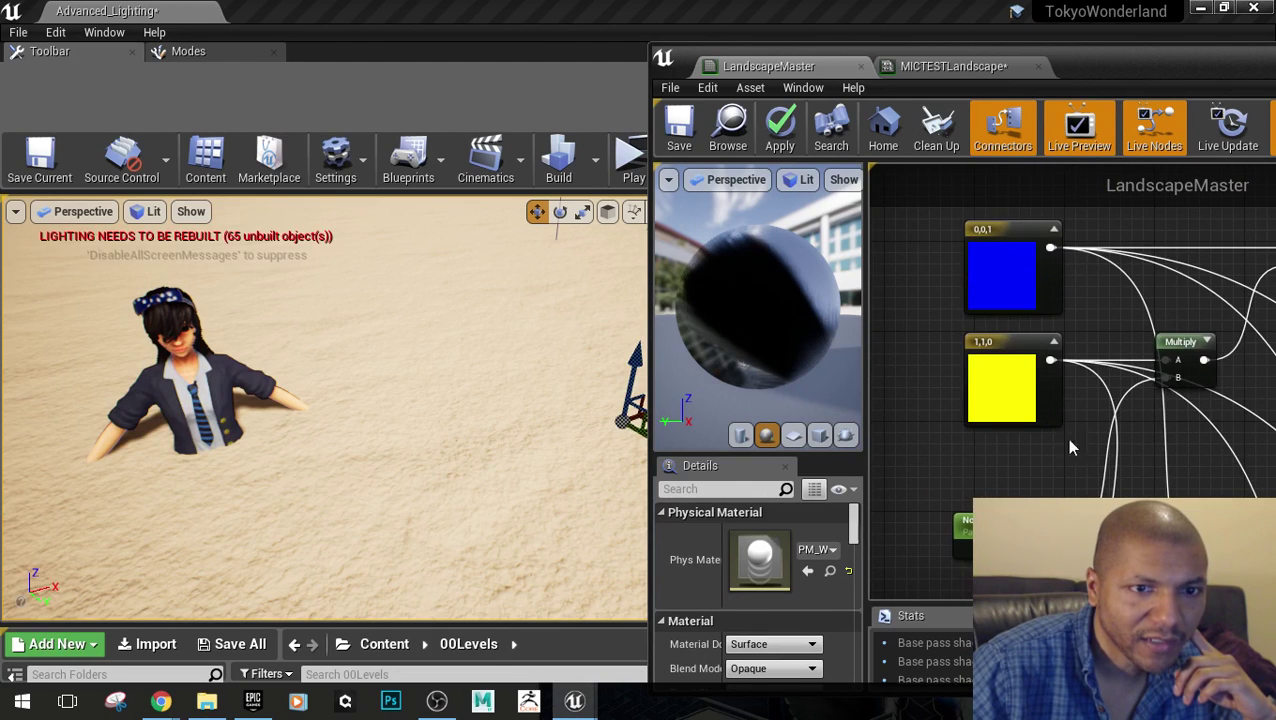
Inspect the 0,0,1 and 1,1,0 constants and the Multiply and Add nodes that build the first layer's normal intensity
click(1005, 262)
click(1002, 390)
click(1005, 268)
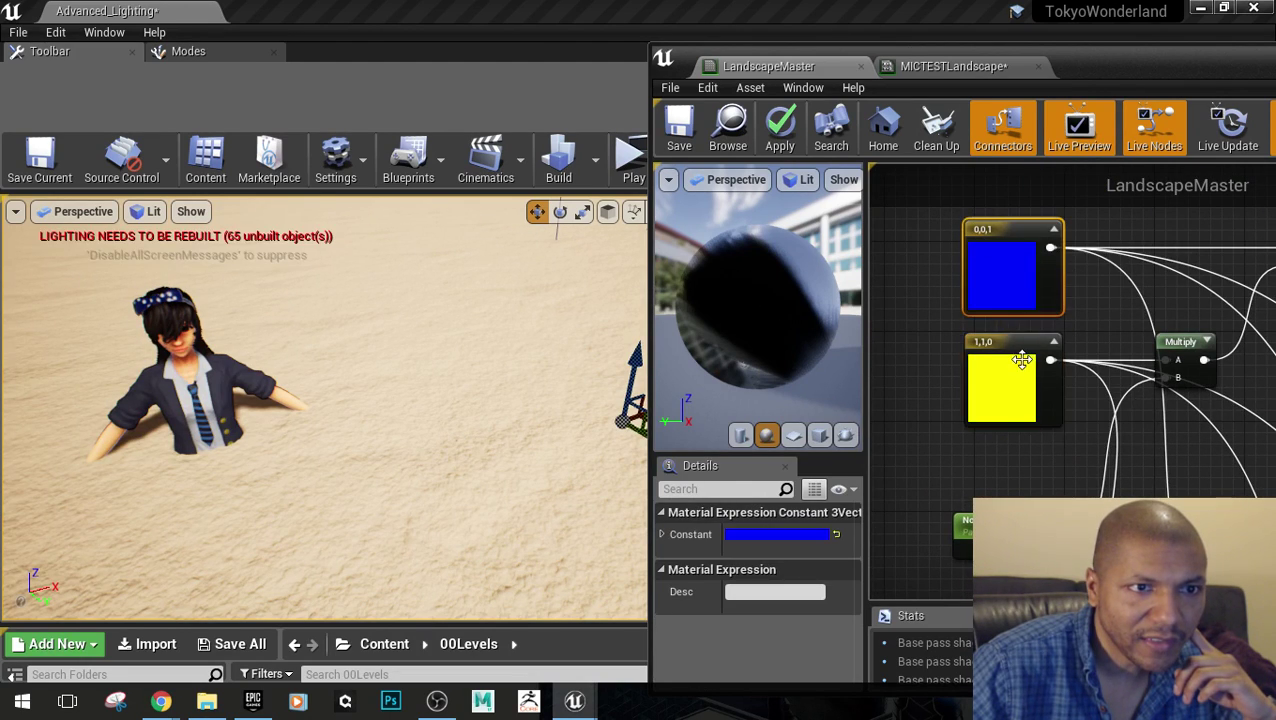
click(1022, 360)
right_drag(1179, 433, 1024, 473)
click(1034, 404)
right_drag(1172, 420, 978, 437)
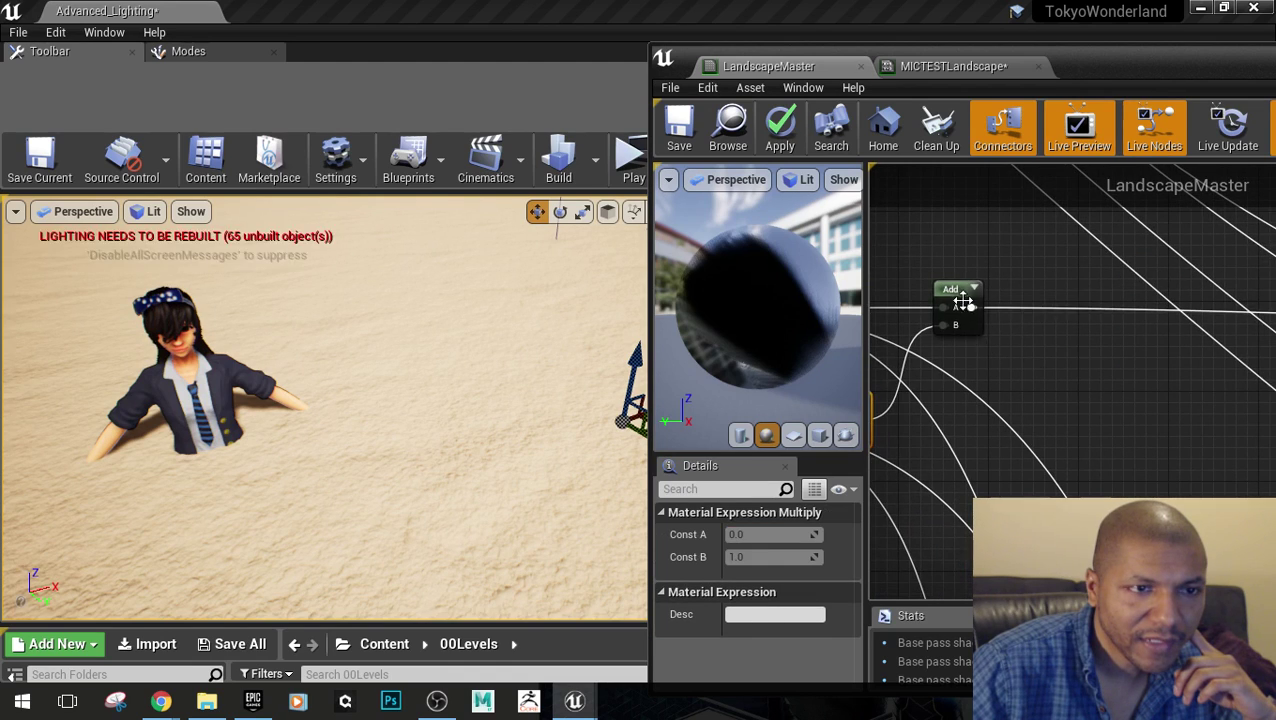
click(962, 303)
Trace the intensity network through the Normal group's Multiply nodes and layer chain to its output
scroll(1025, 379, down, 3)
scroll(1096, 338, up, 4)
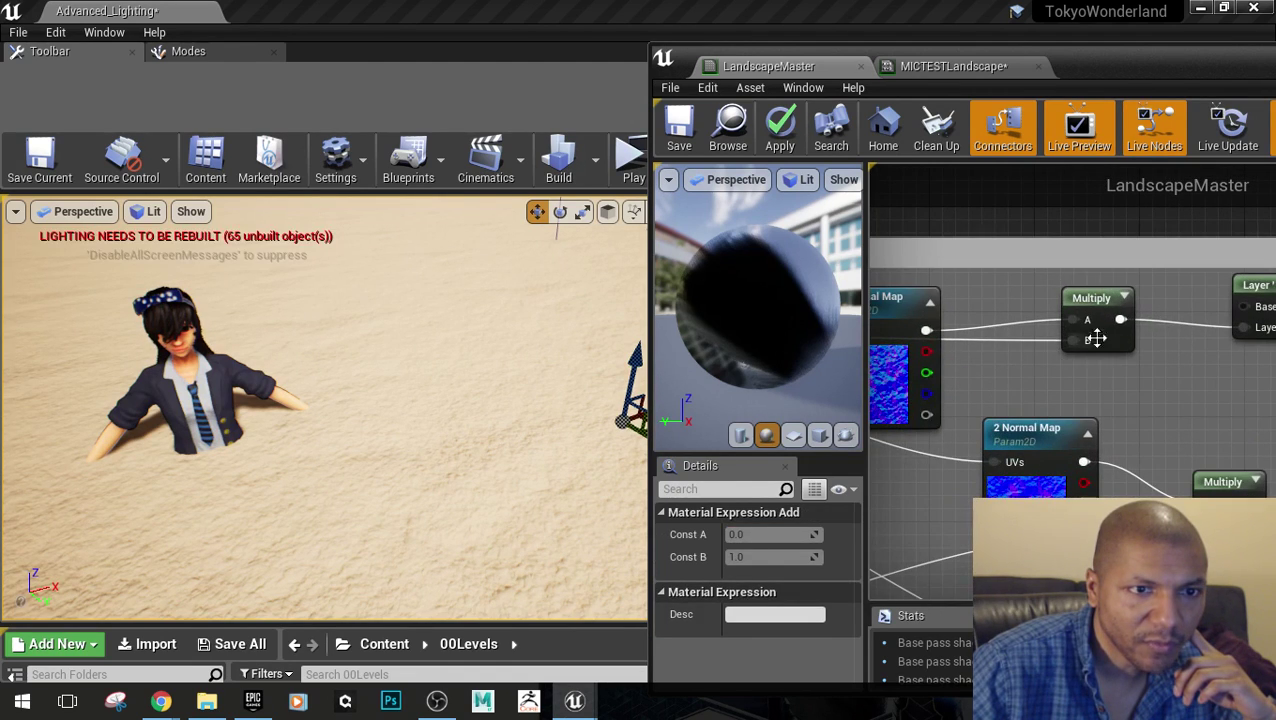
scroll(1096, 355, down, 7)
right_drag(939, 441, 1166, 213)
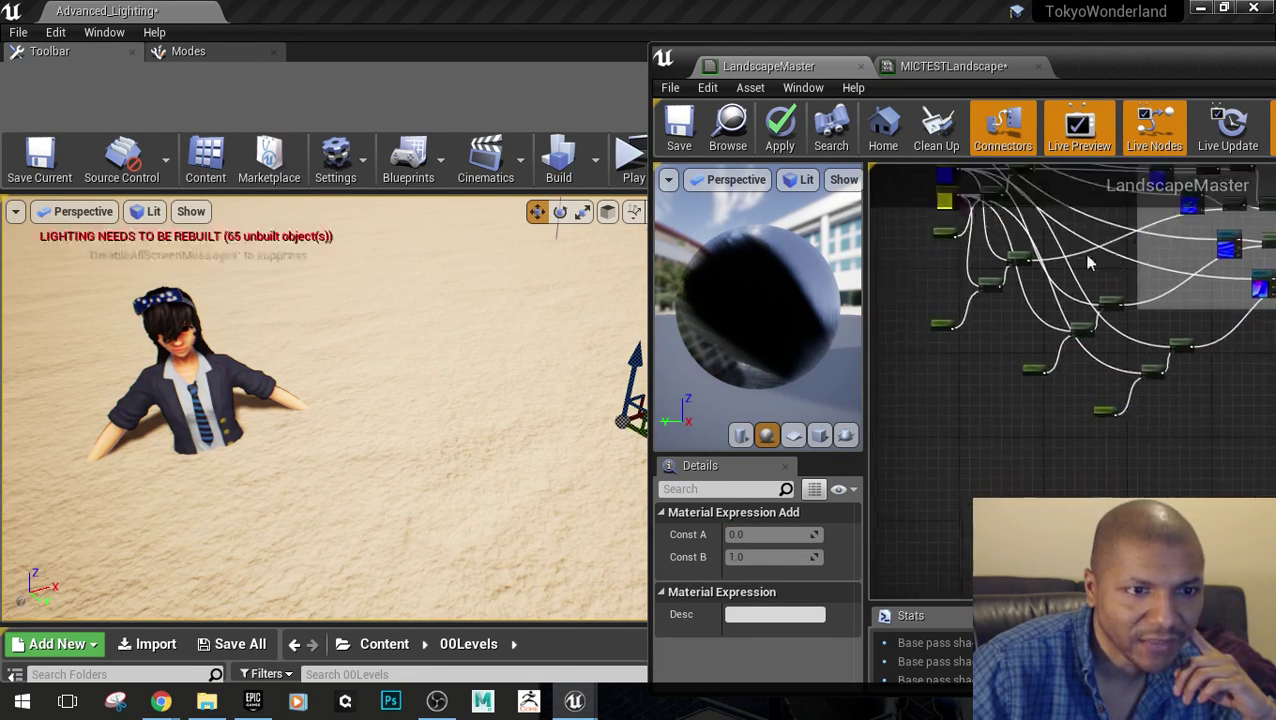
scroll(1114, 344, up, 4)
right_drag(1221, 420, 925, 422)
scroll(983, 385, down, 6)
right_drag(1082, 340, 920, 422)
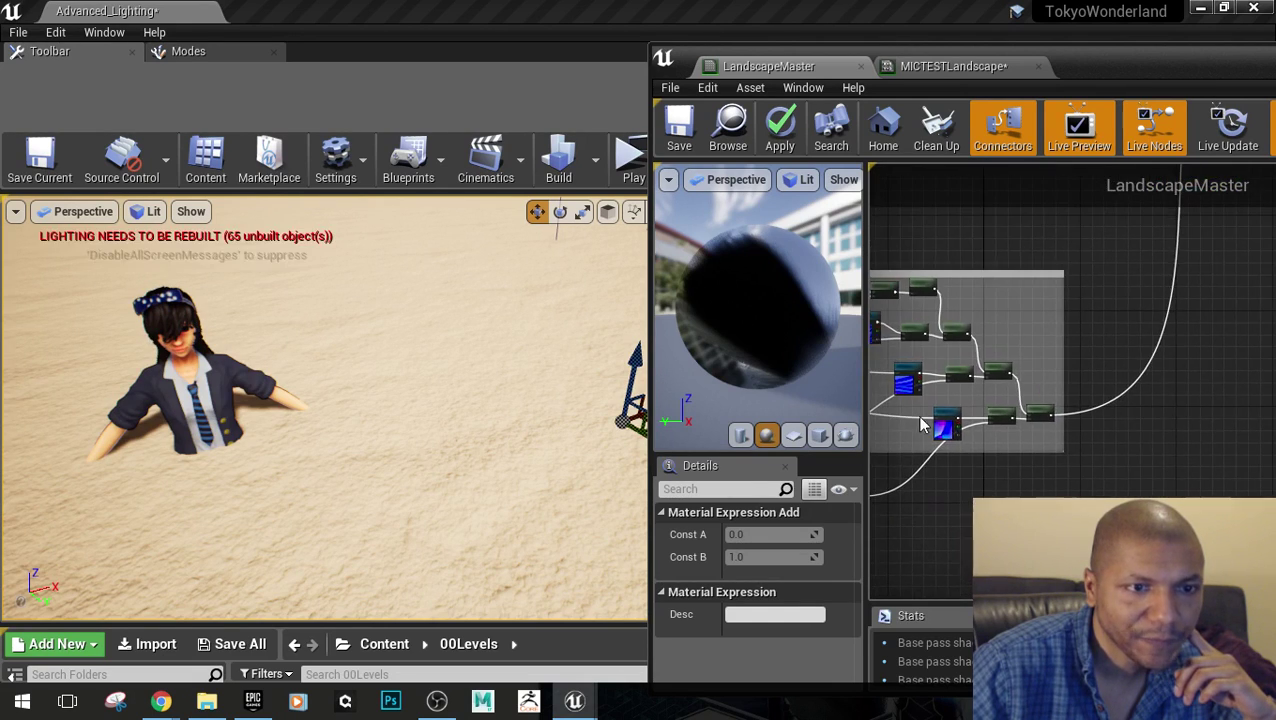
scroll(935, 398, up, 6)
right_drag(1066, 492, 1129, 459)
Try Normal Intensity 1 values of 2, 3, 5, 10 and 0 in MICTESTLandscape, and set it back to 1
click(968, 66)
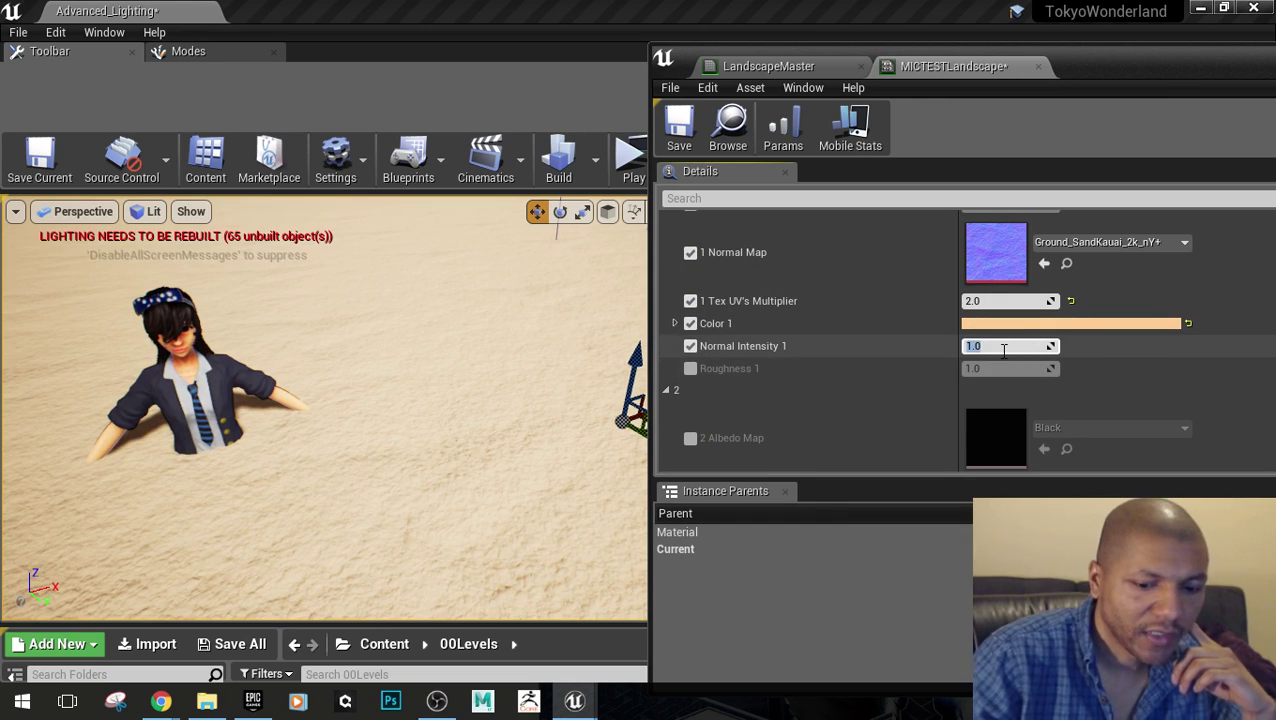
text(2.0)
key(Return)
text(3.0)
key(Return)
text(5)
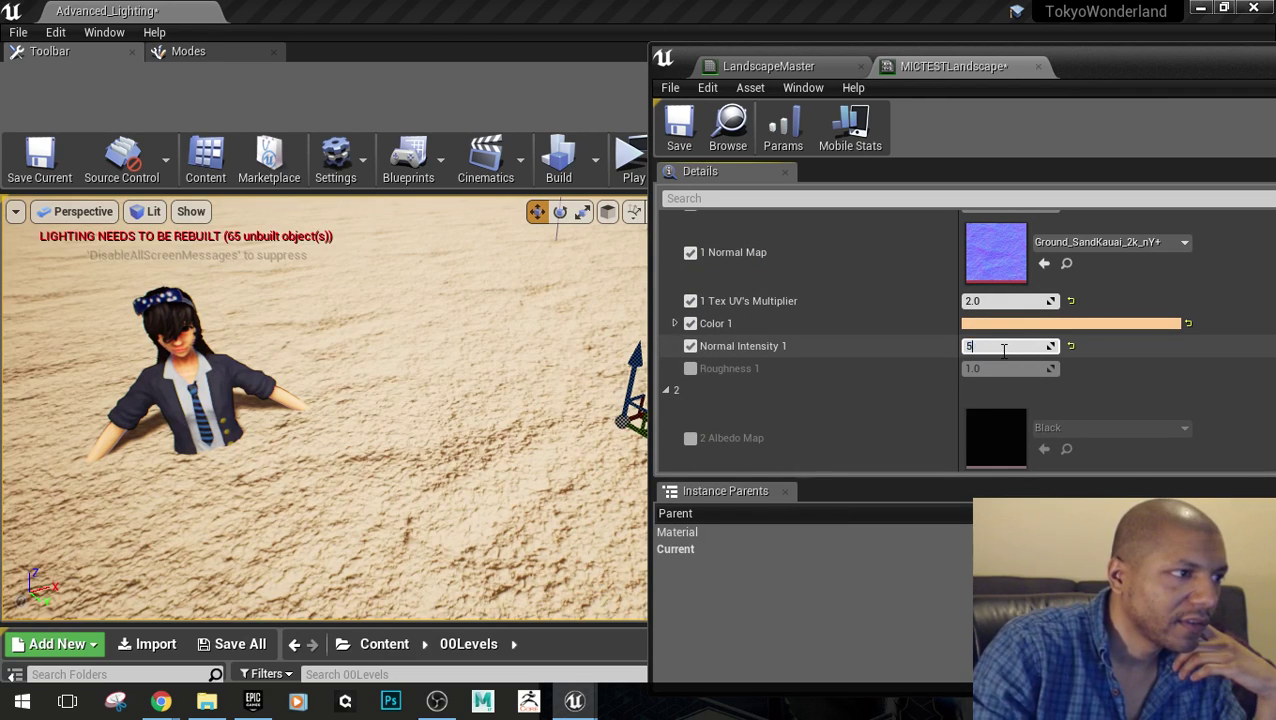
key(Return)
text(10)
key(Return)
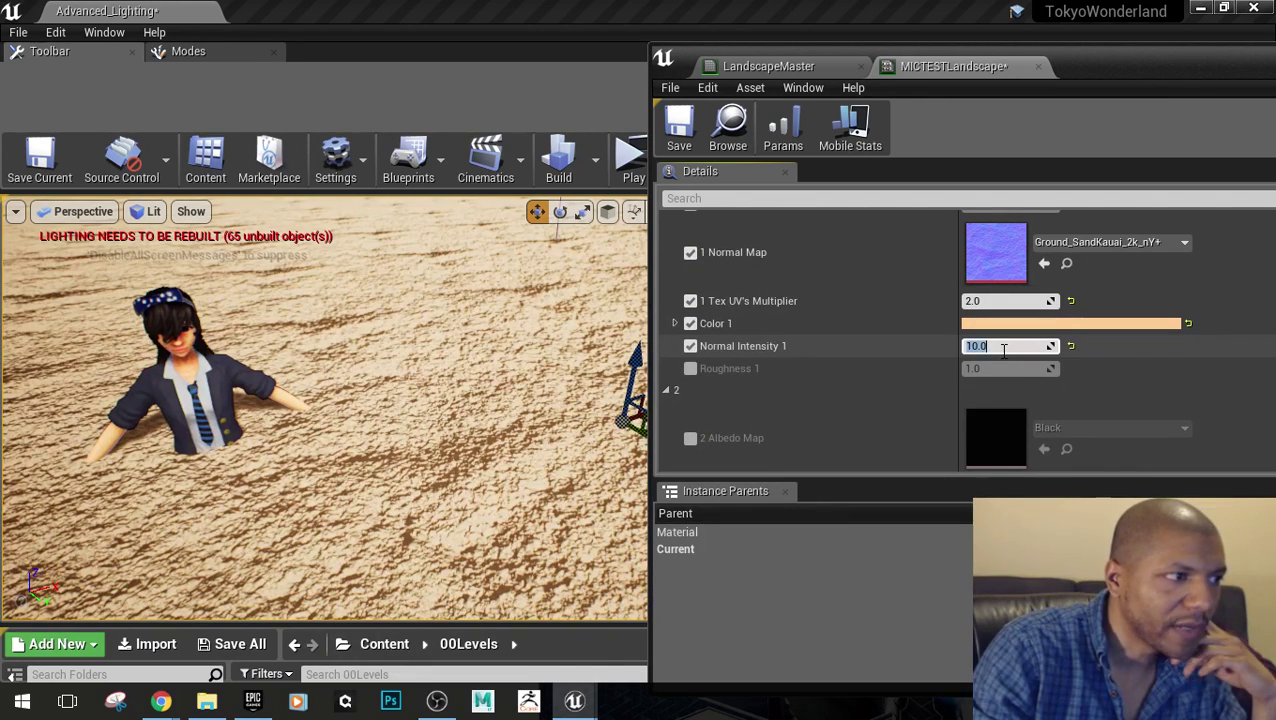
key(Return)
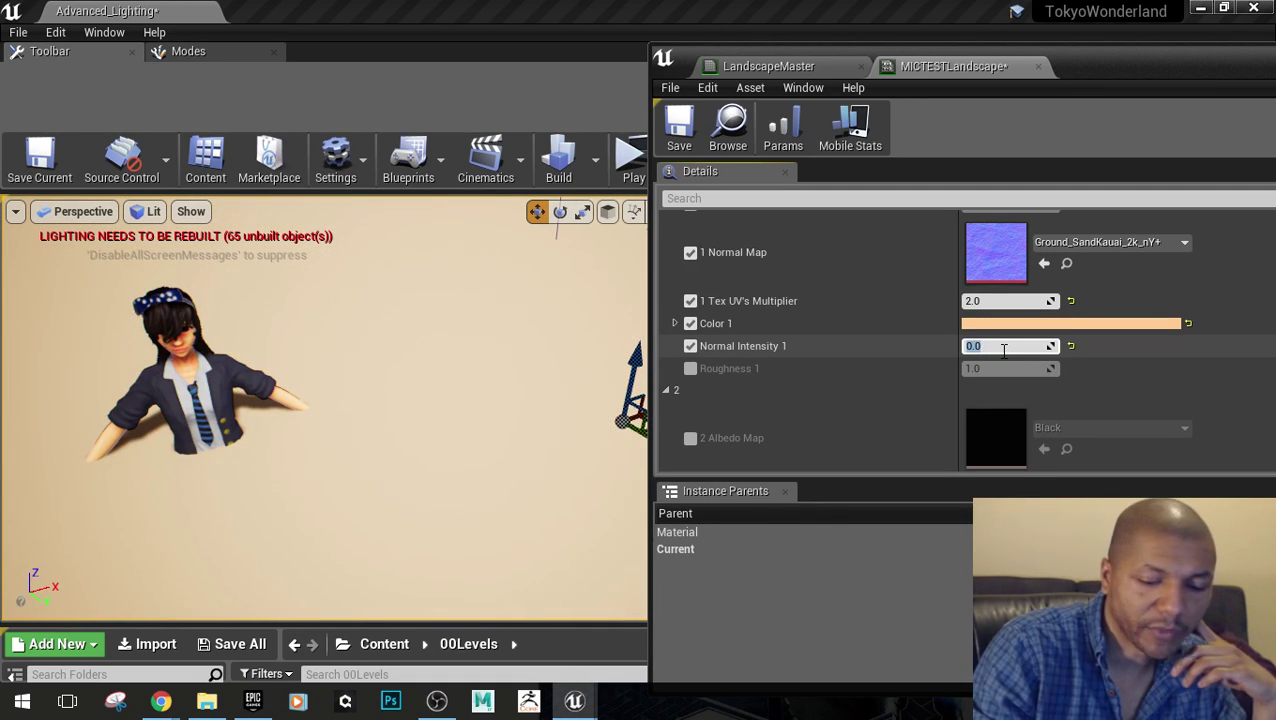
text(1)
key(Return)
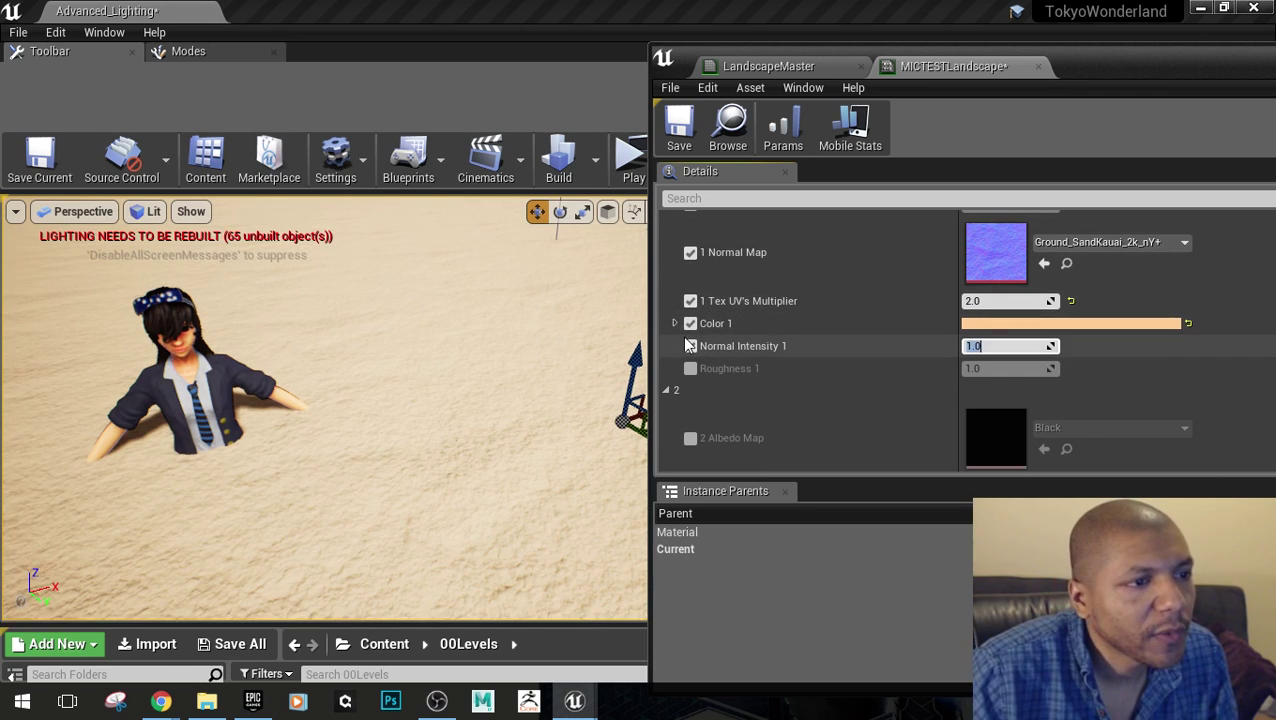
Compare Roughness 1 values of 0 and 1 on the landscape, and leave the Normal Intensity 1 and Roughness 1 overrides disabled
click(689, 369)
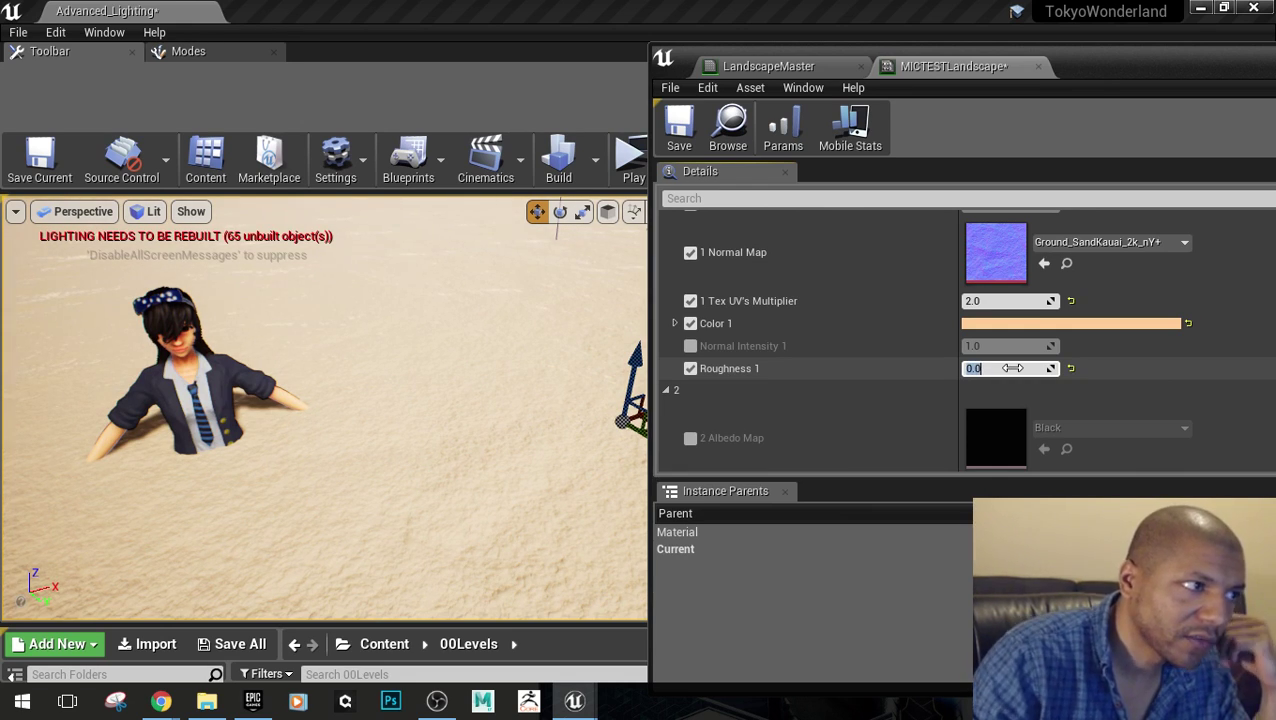
right_drag(364, 464, 262, 356)
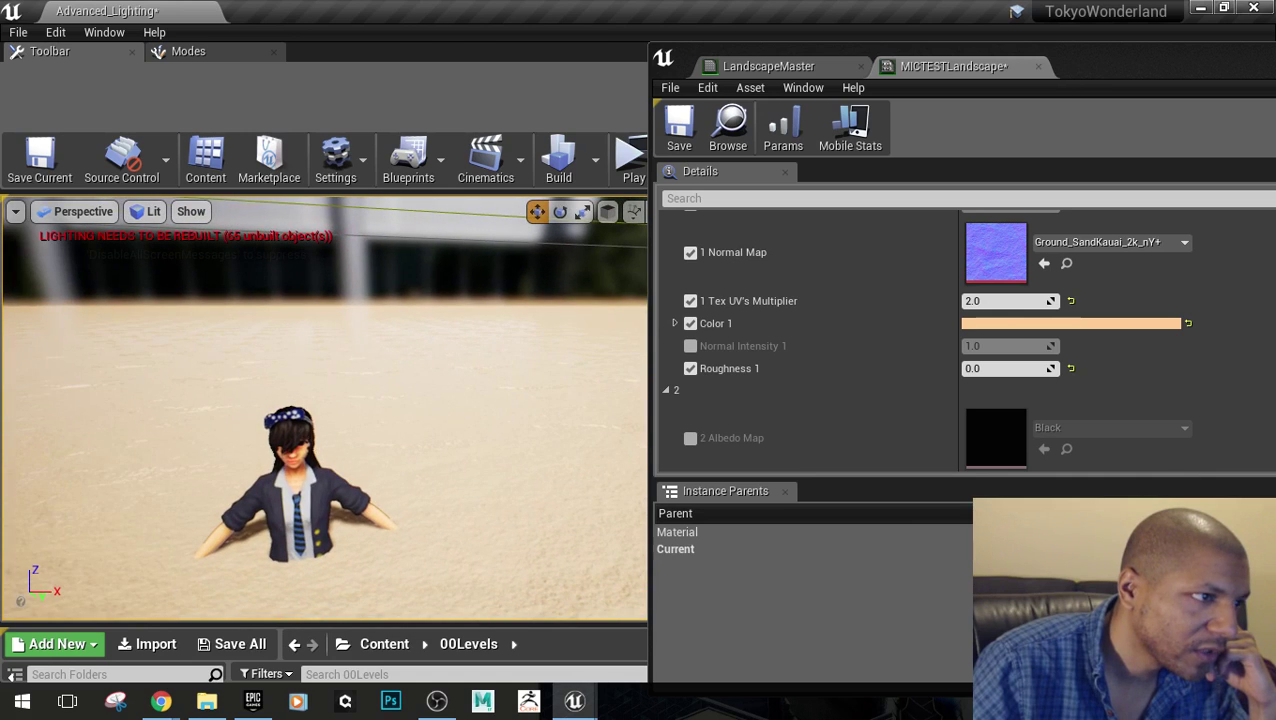
click(992, 368)
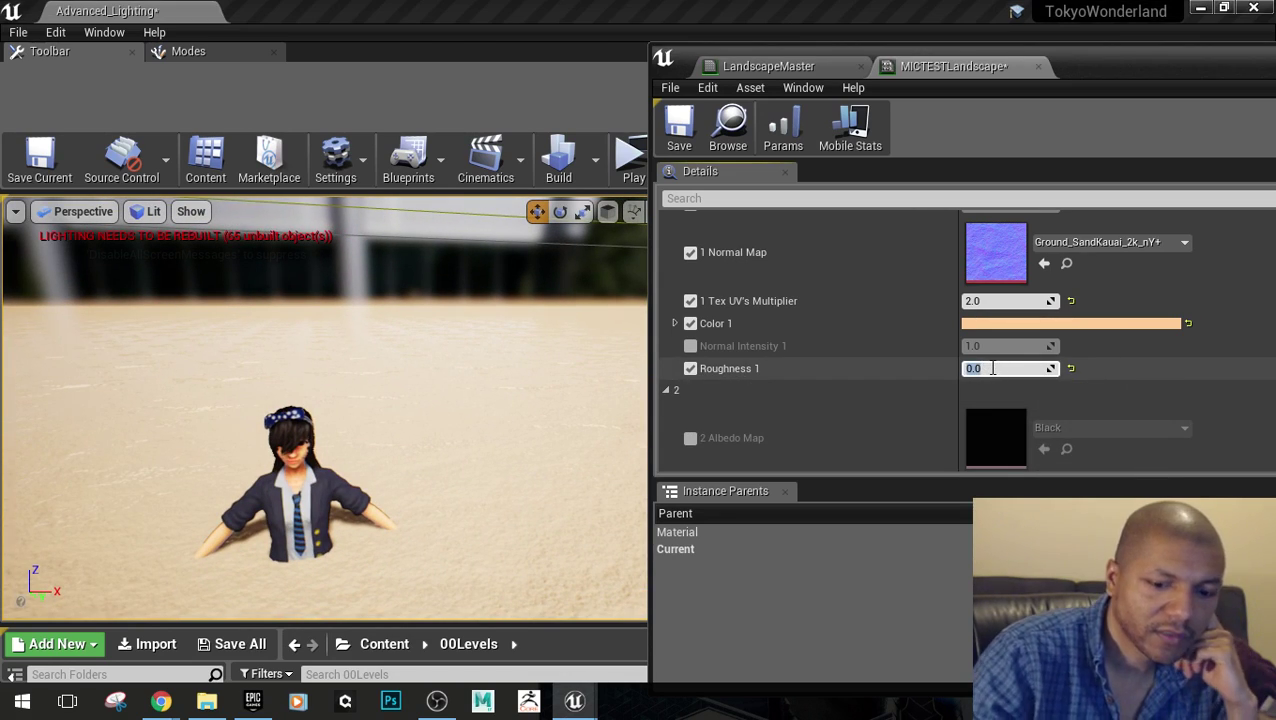
text(1)
key(Return)
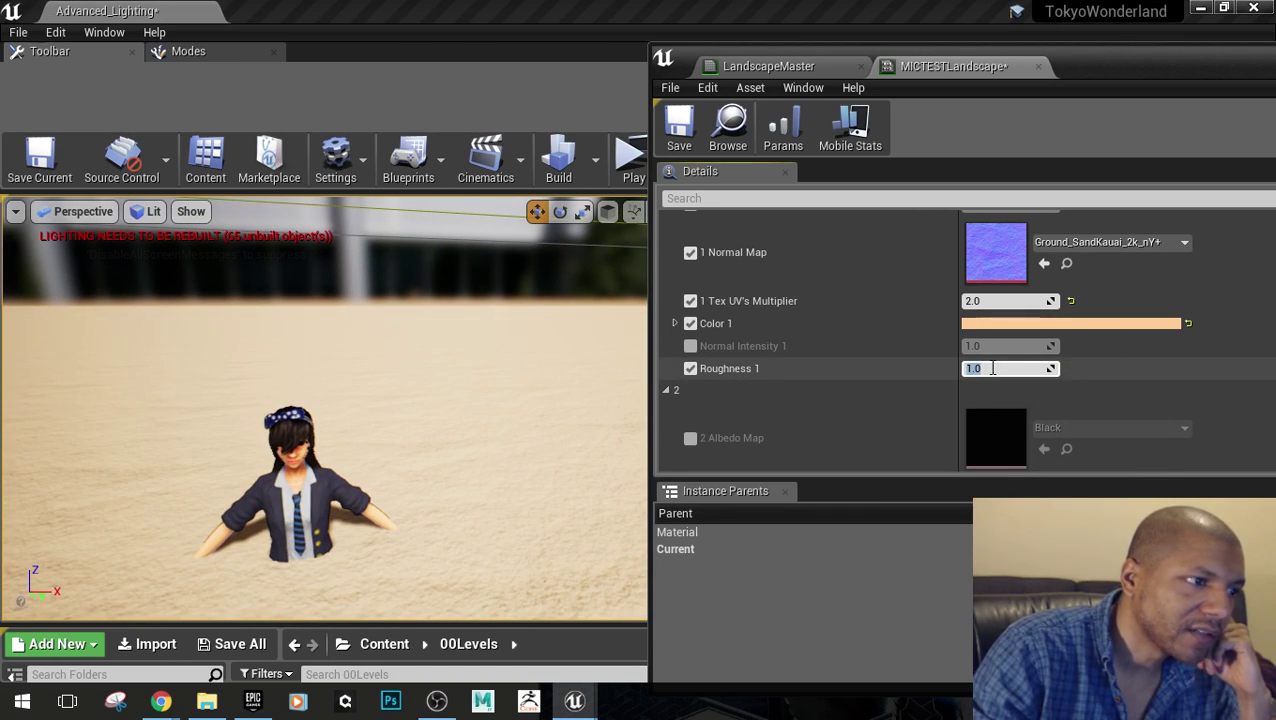
text(0)
key(Return)
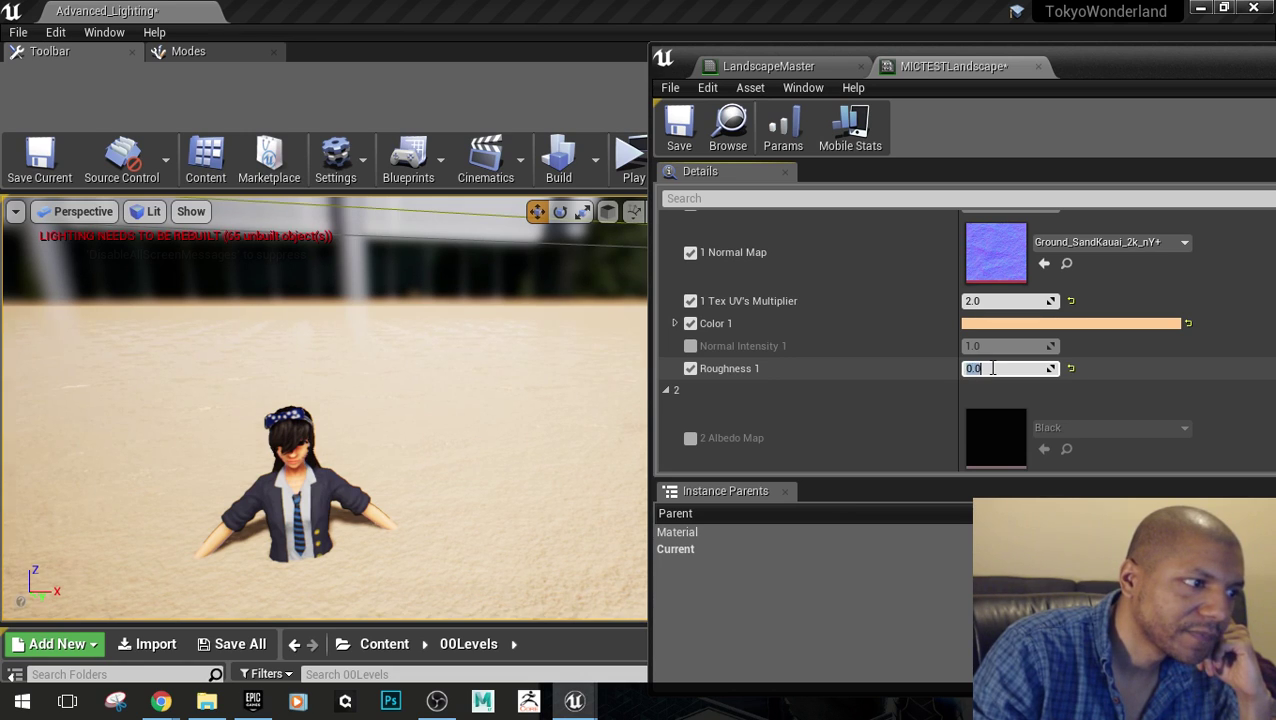
text(1)
key(Return)
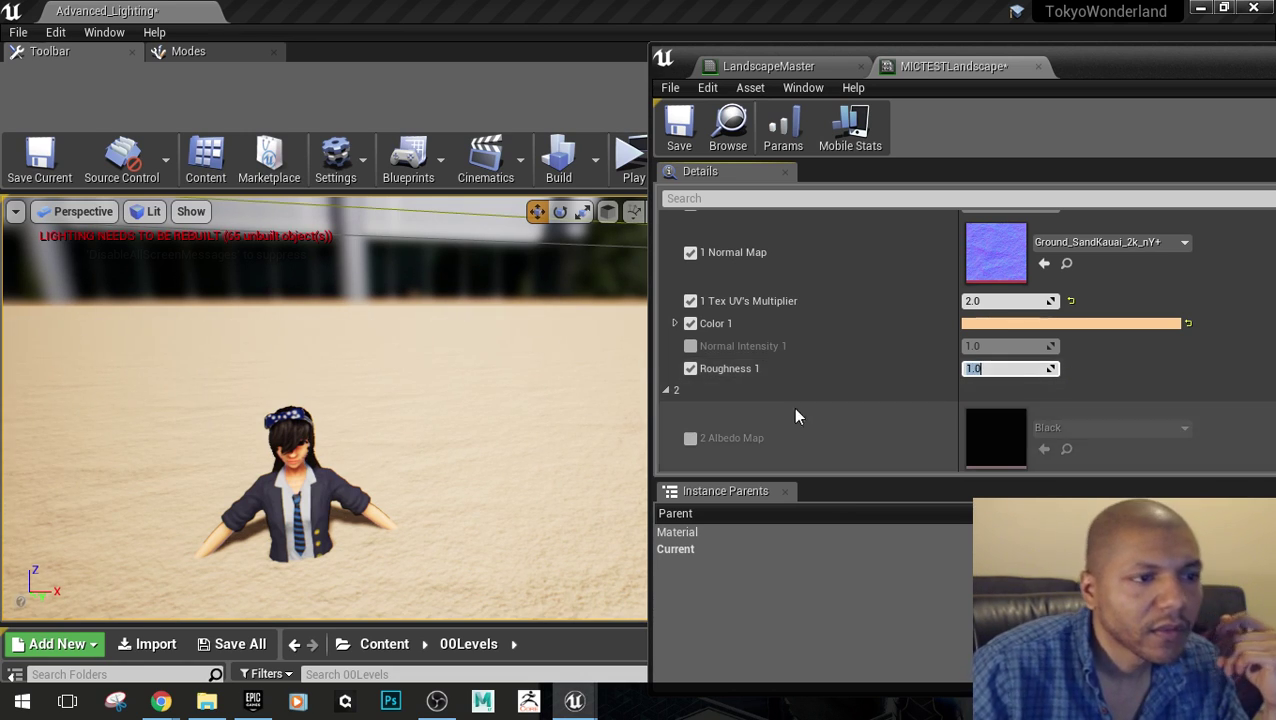
click(690, 369)
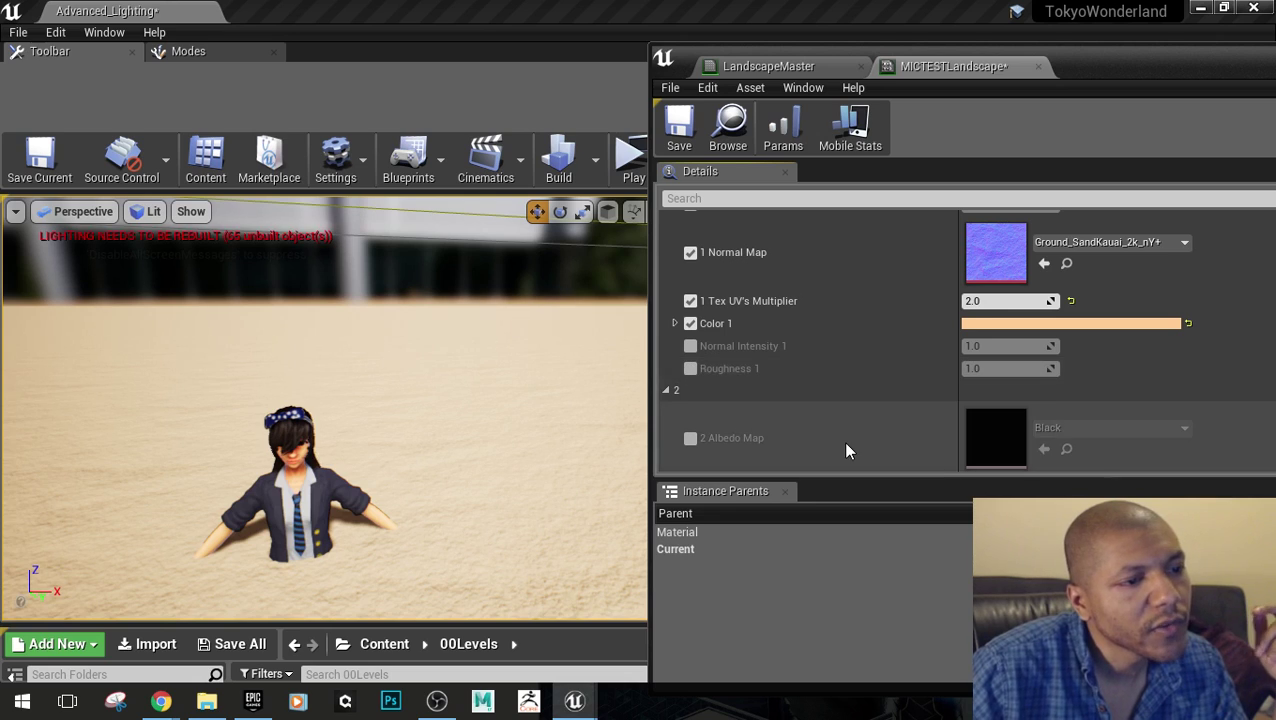
Disable the Color 1 override and set the 1 Albedo Map to the T_SoftSnow texture, found with the search term snow
scroll(885, 390, up, 4)
scroll(882, 384, down, 2)
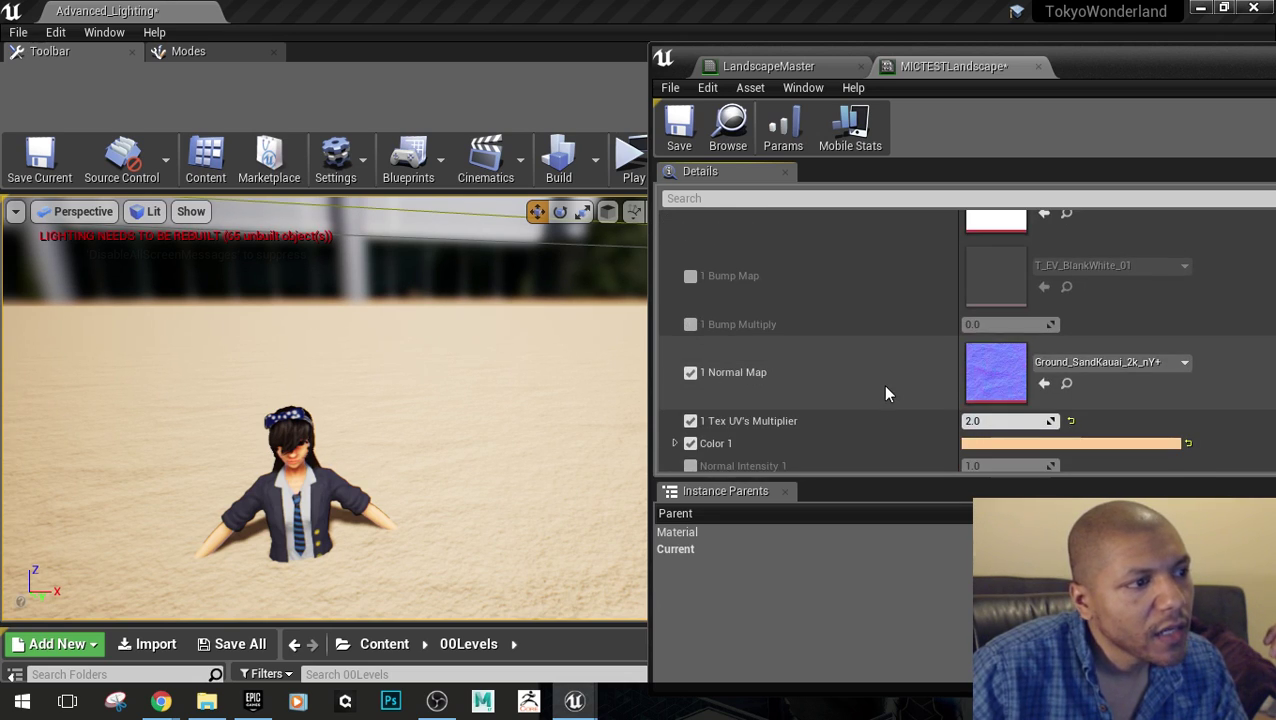
scroll(882, 384, up, 3)
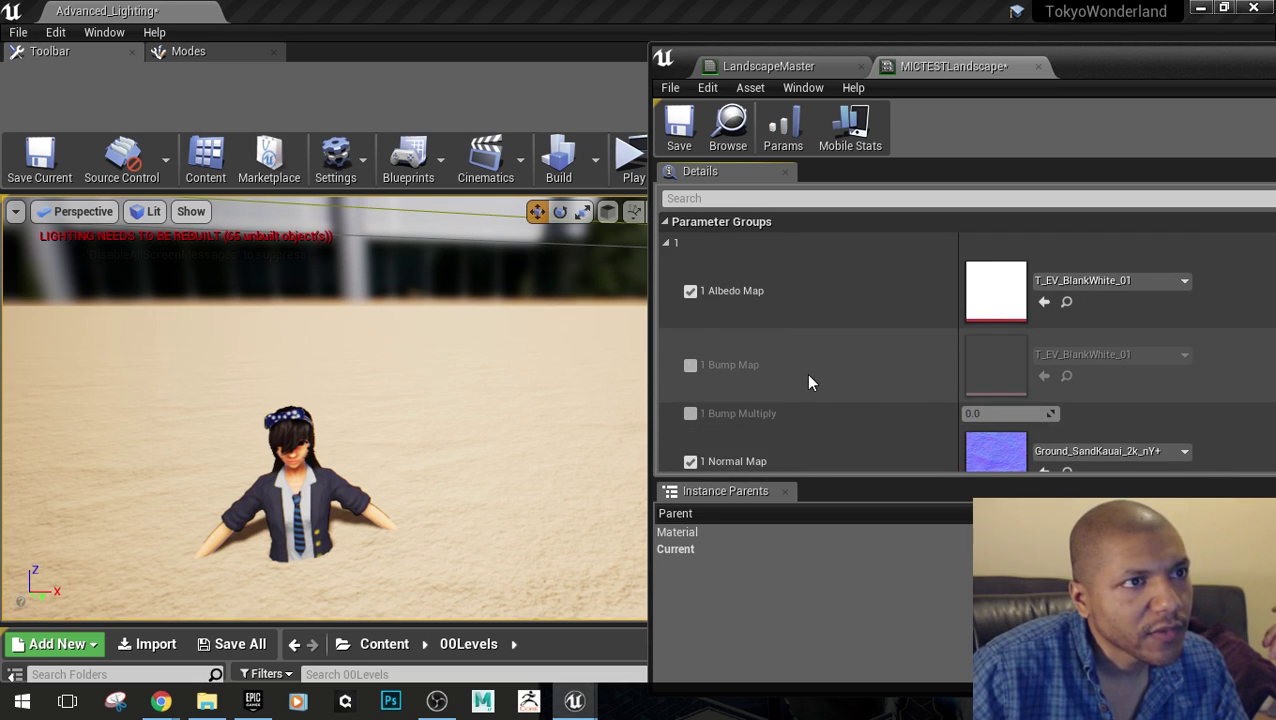
scroll(809, 382, down, 3)
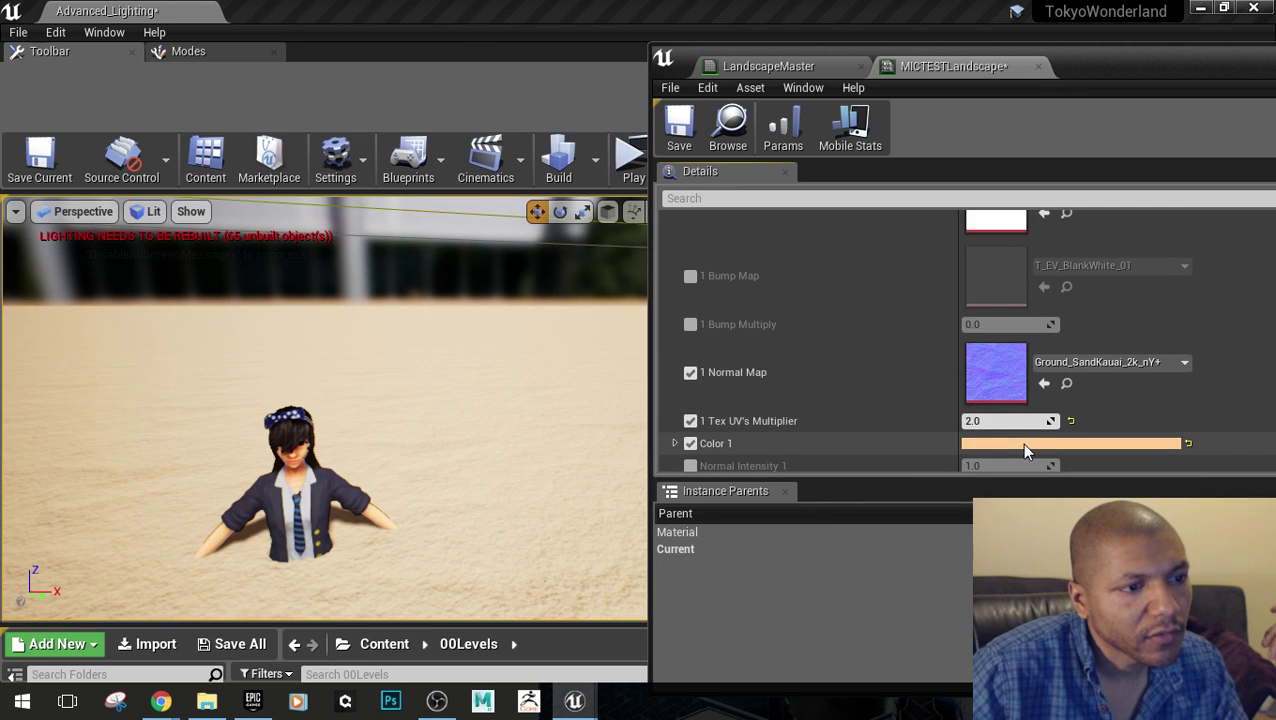
click(690, 443)
scroll(969, 311, up, 3)
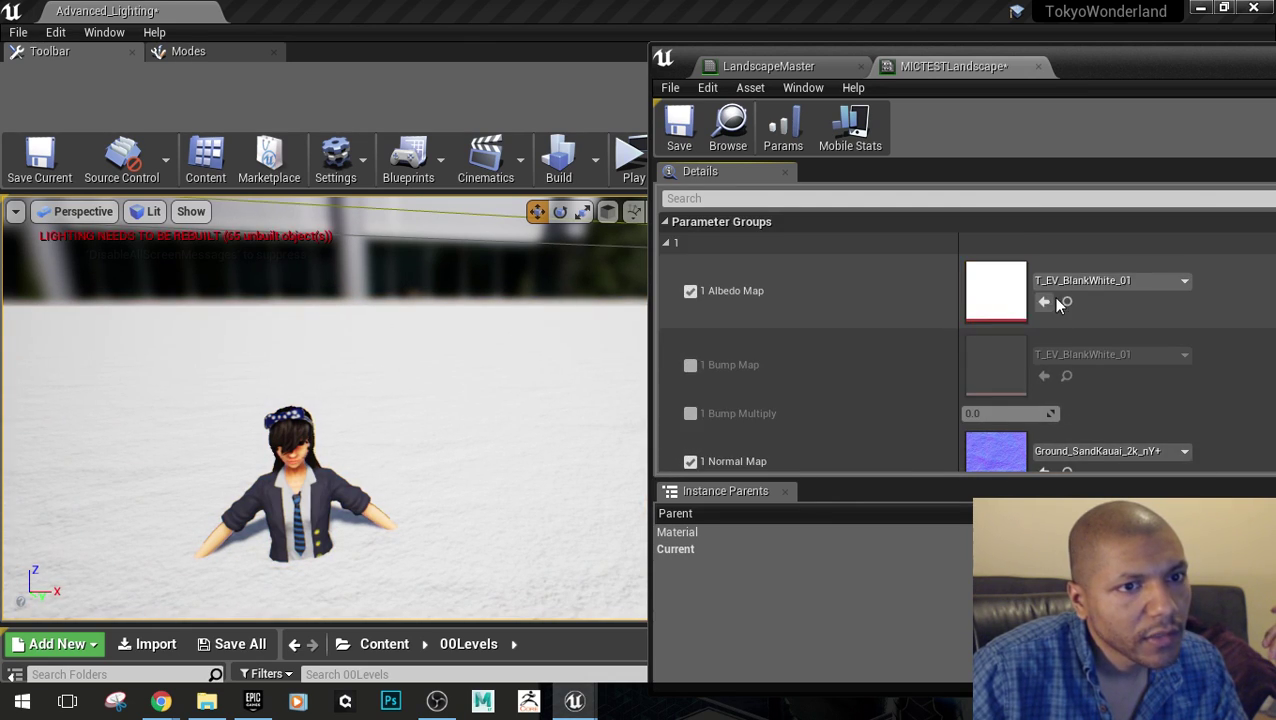
click(1110, 281)
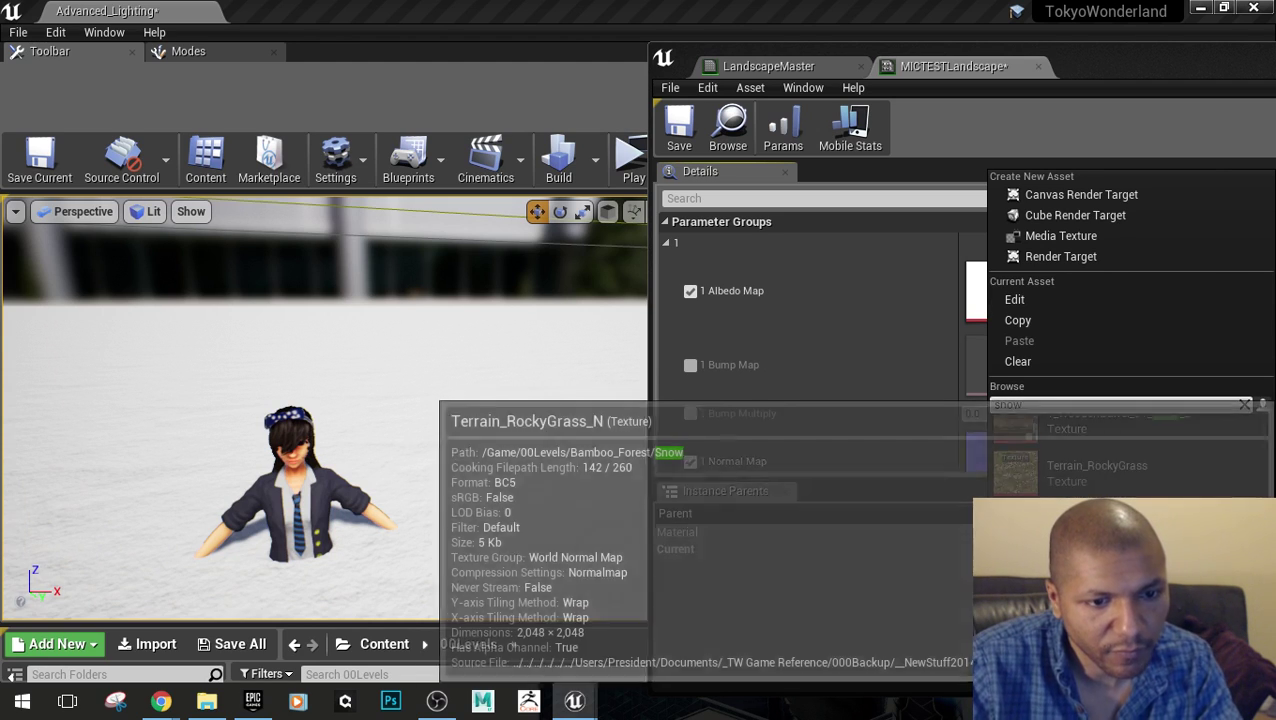
scroll(1060, 456, up, 3)
scroll(1100, 456, up, 2)
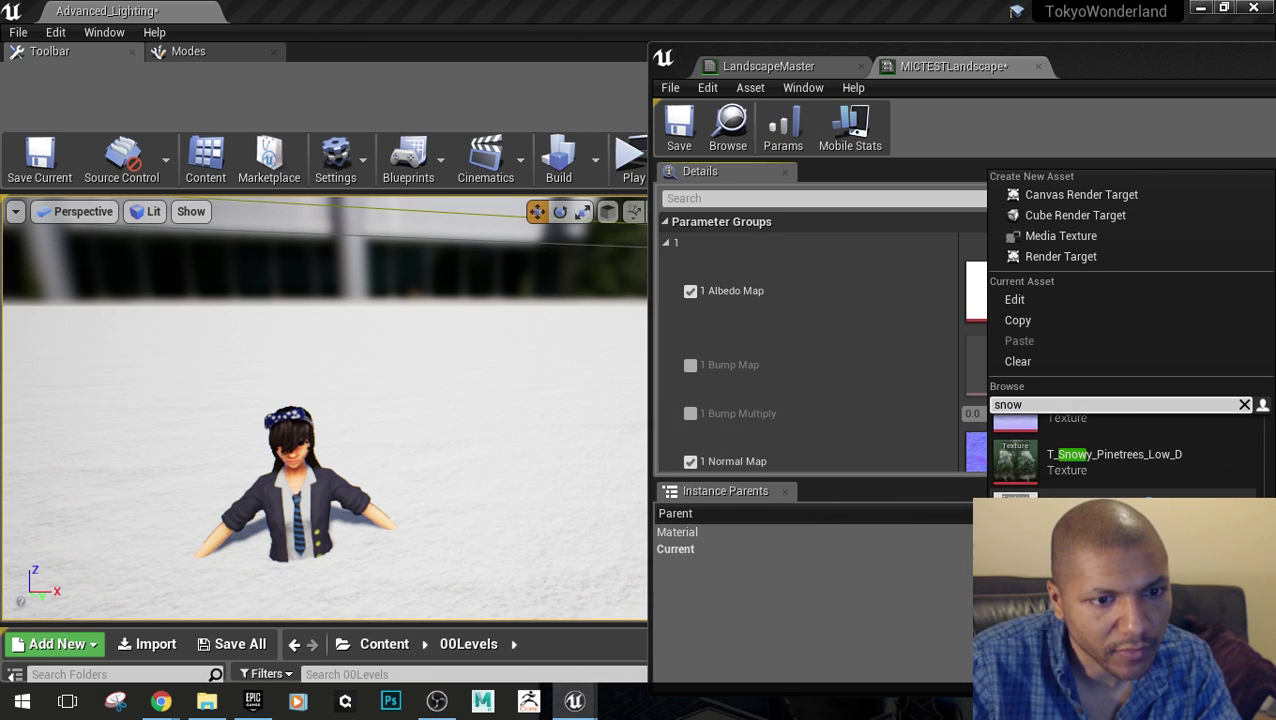
click(1060, 505)
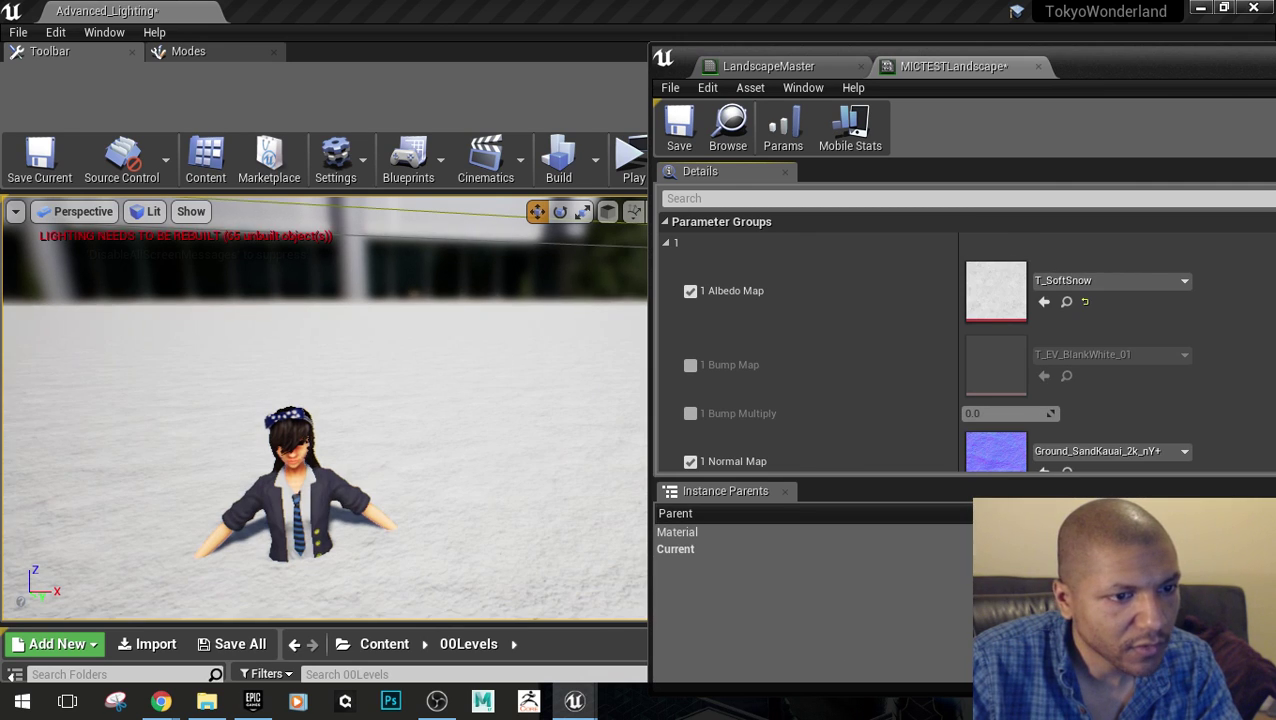
right_drag(598, 516, 496, 447)
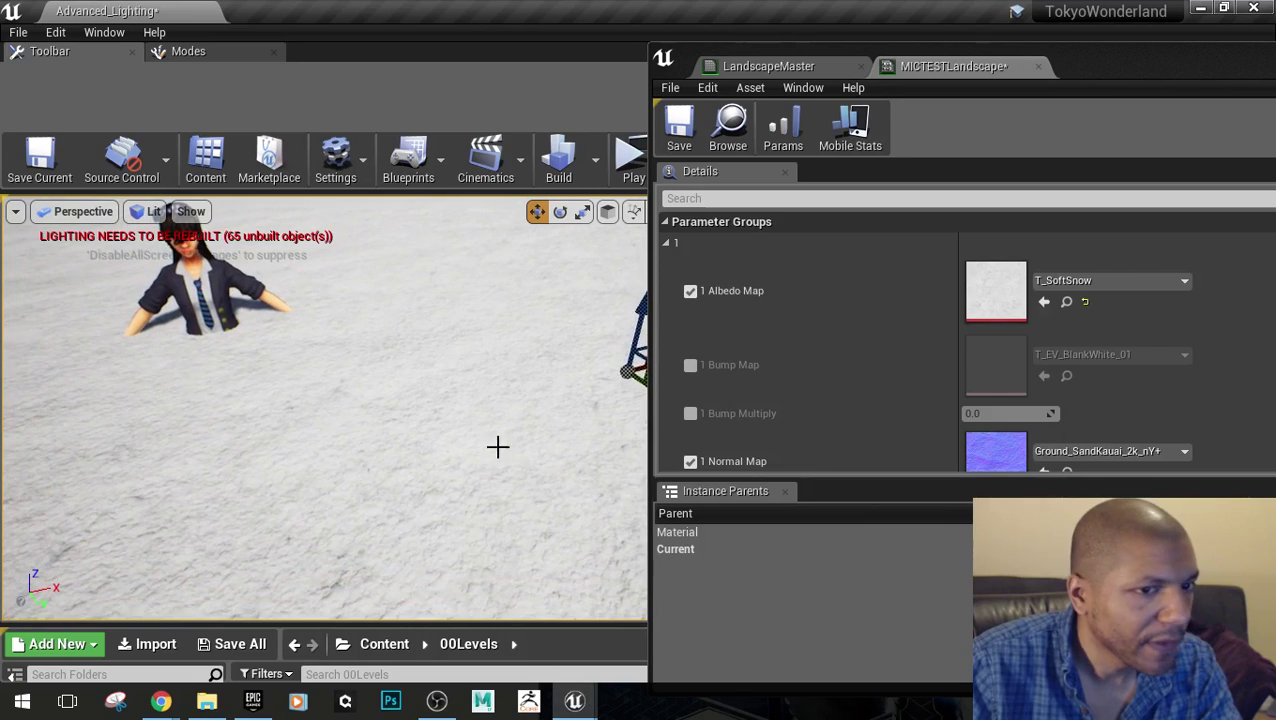
Switch the level editor to landscape painting and enlarge the mode settings area to show the paint layers
scroll(1098, 361, down, 2)
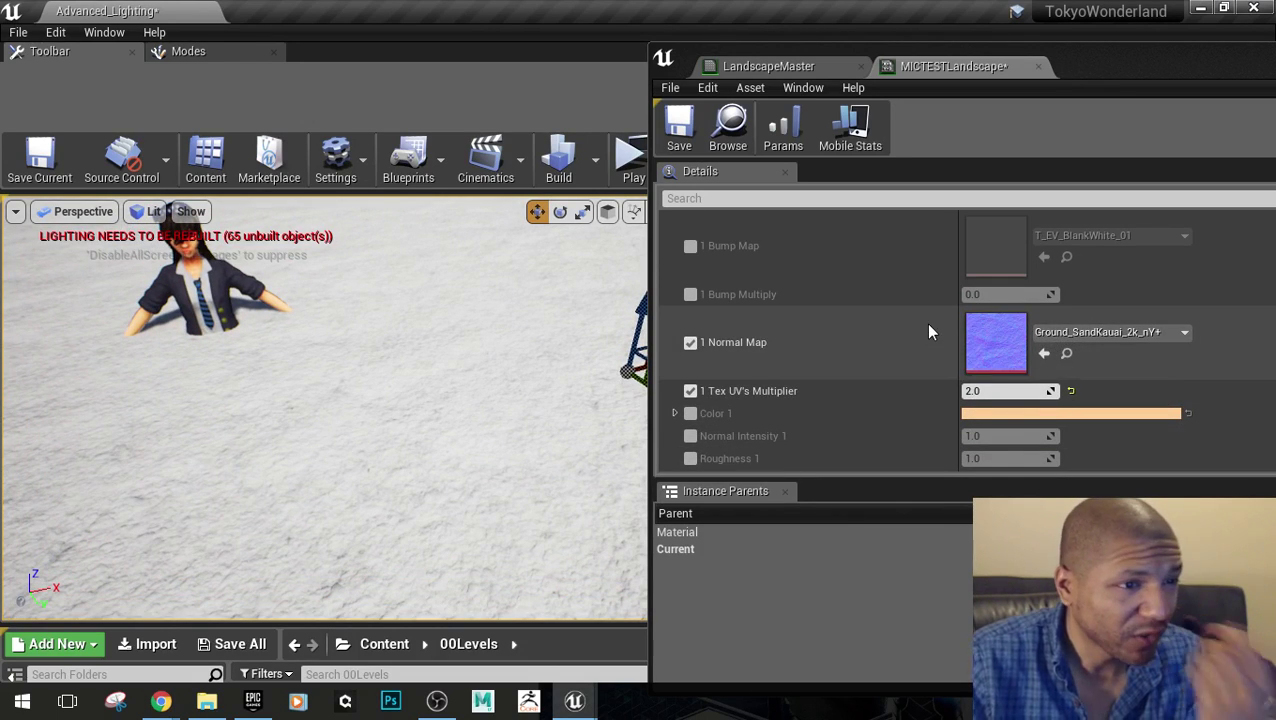
click(770, 66)
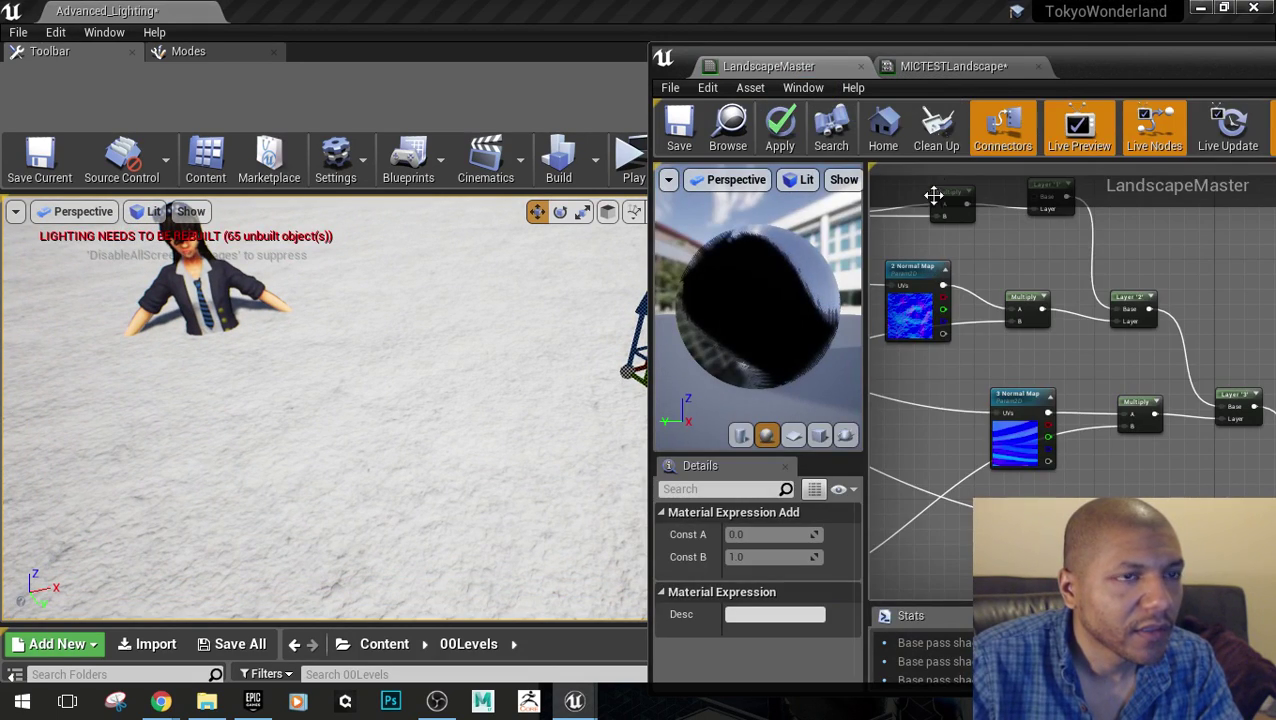
click(945, 68)
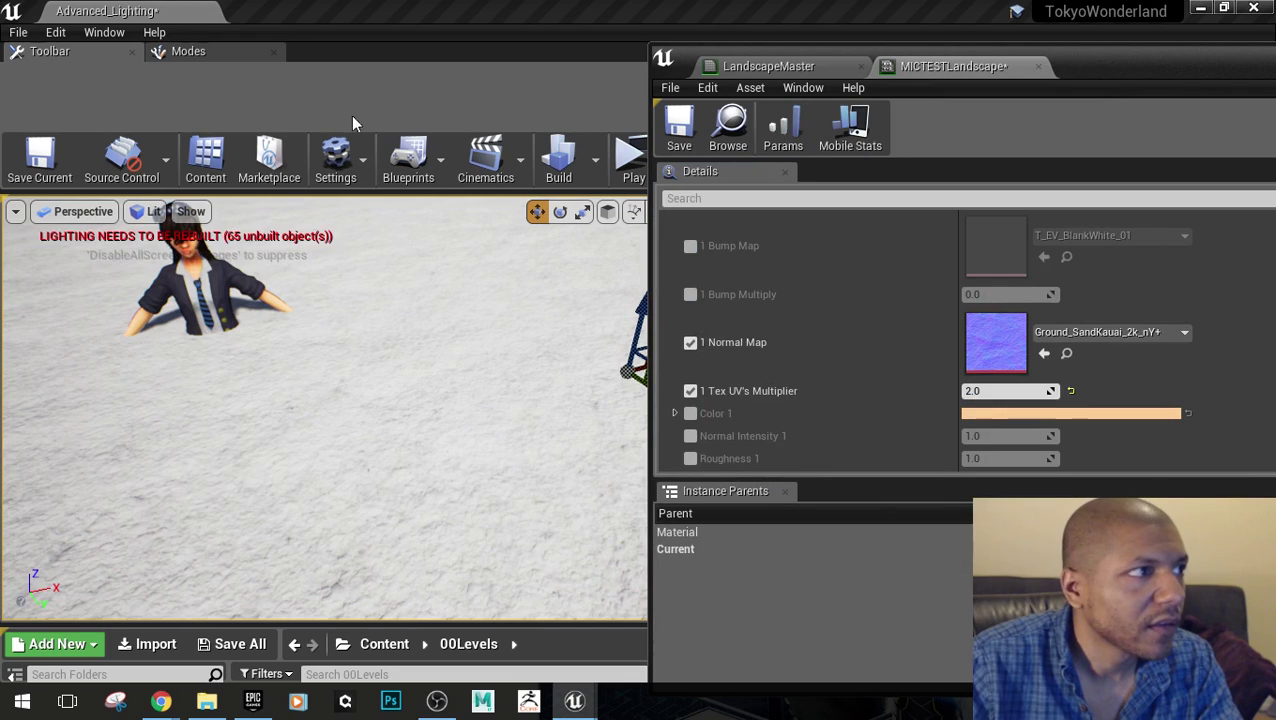
click(247, 50)
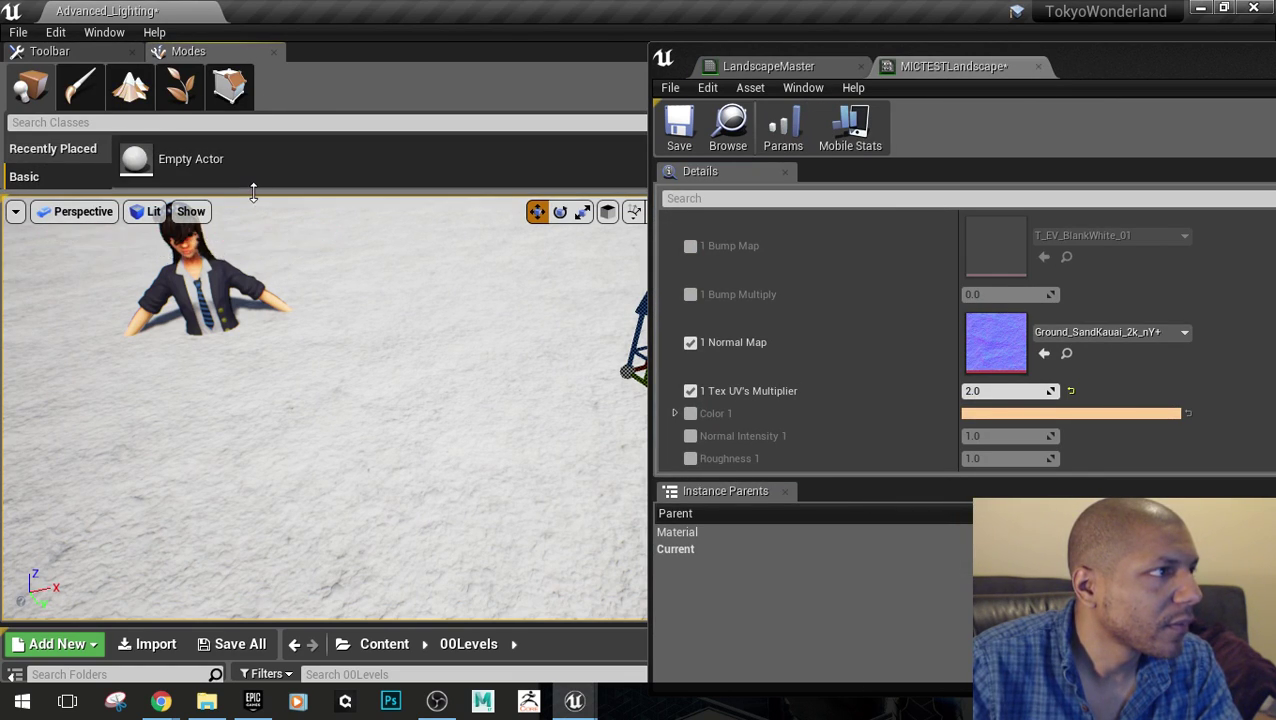
drag(253, 193, 253, 387)
click(130, 87)
scroll(319, 250, down, 6)
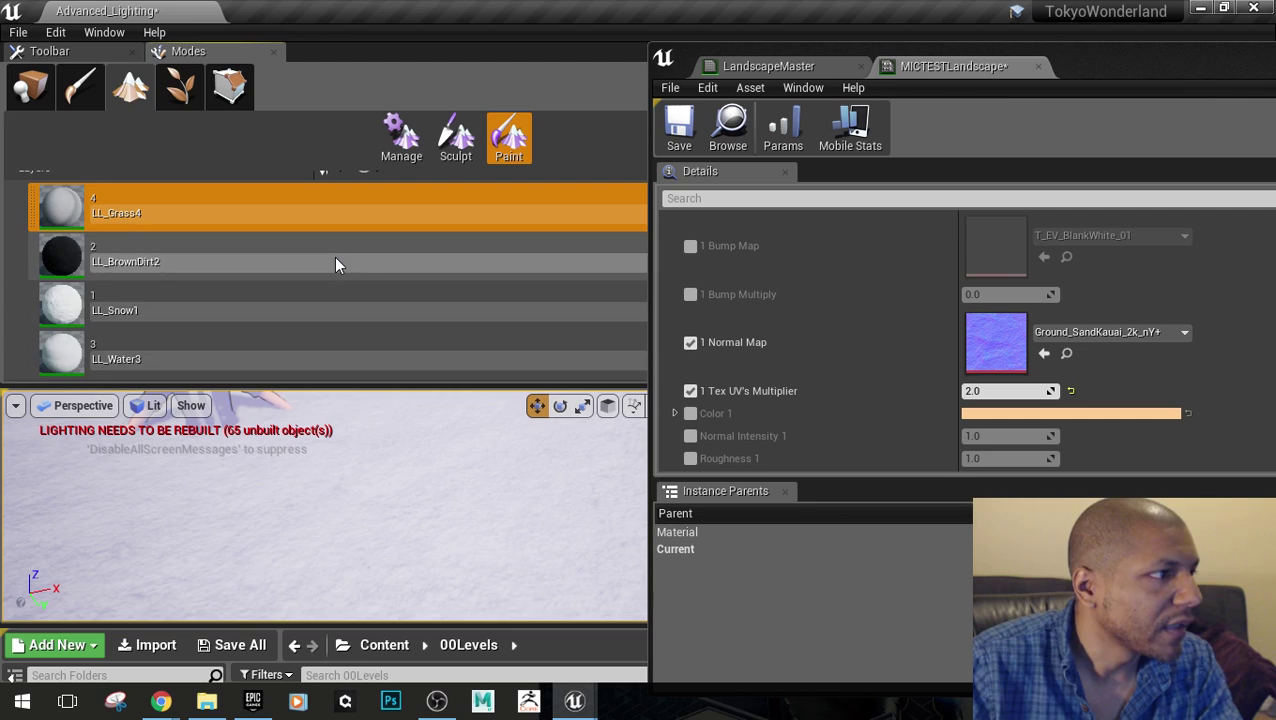
Enable the 2 Albedo Map override in MICTESTLandscape and assign the T_Fire_Dirt_Path_D texture, searching for dirt
scroll(924, 356, down, 3)
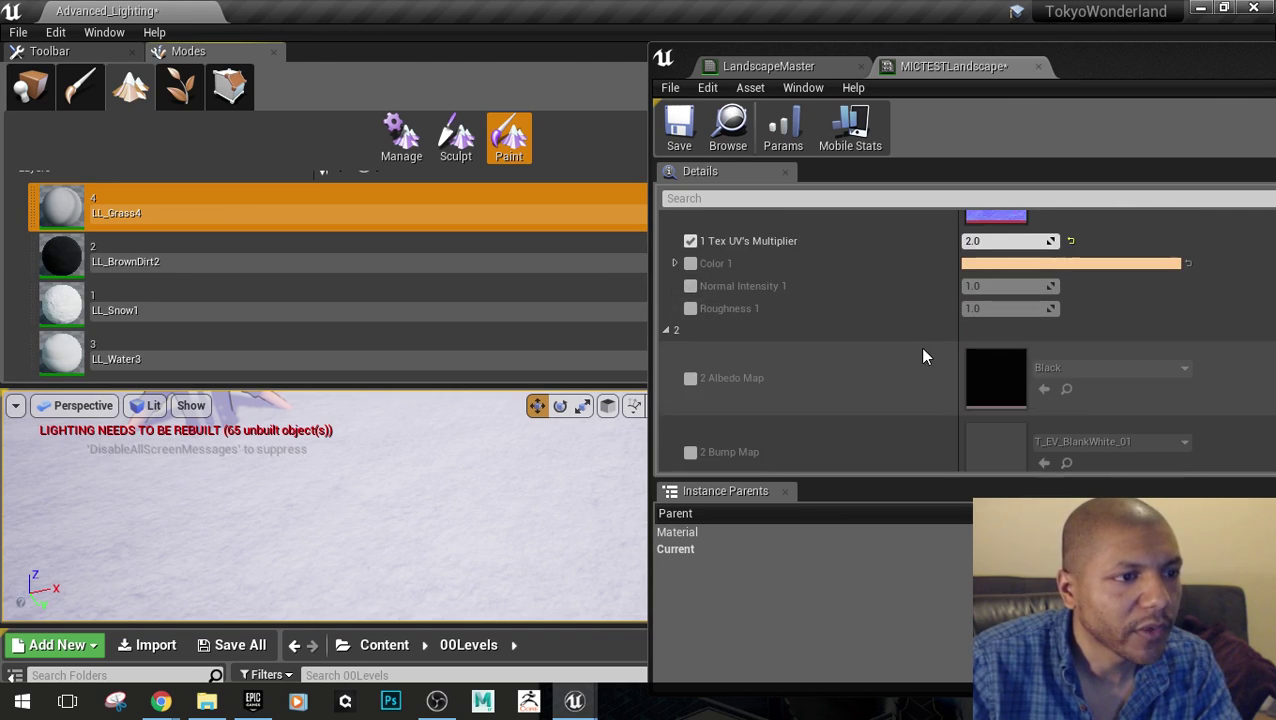
scroll(921, 350, down, 2)
click(690, 288)
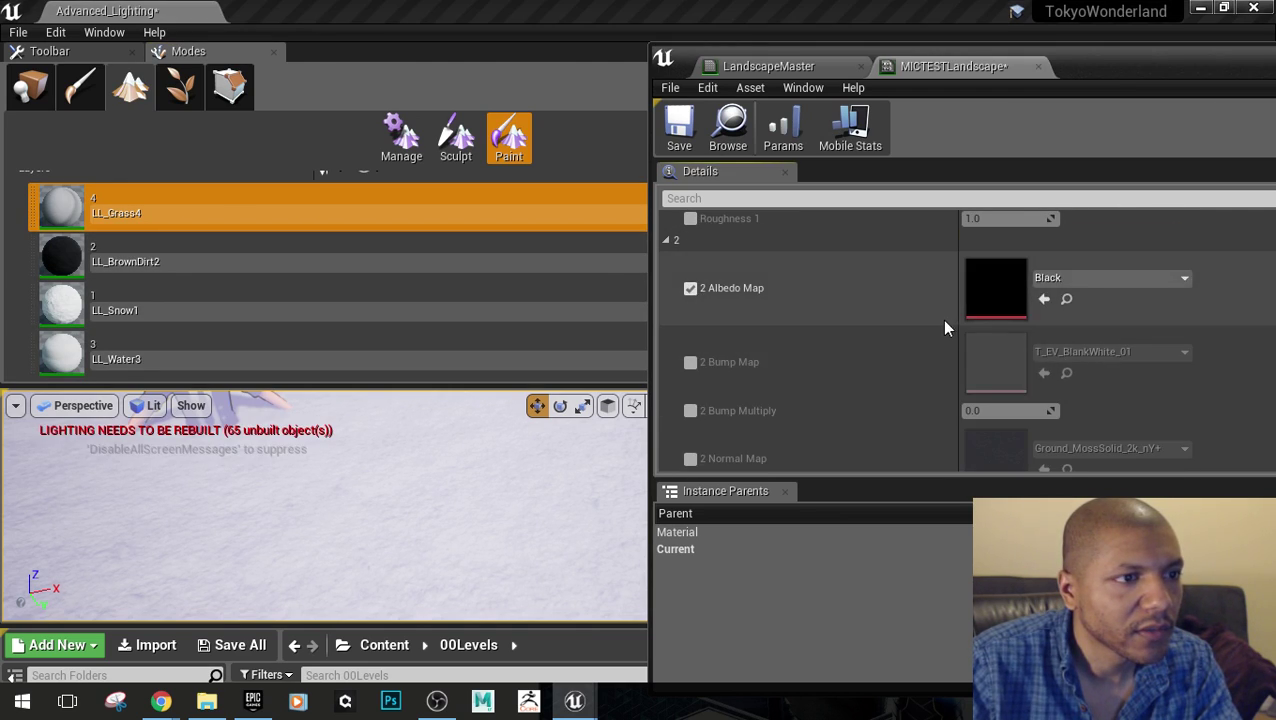
click(1072, 279)
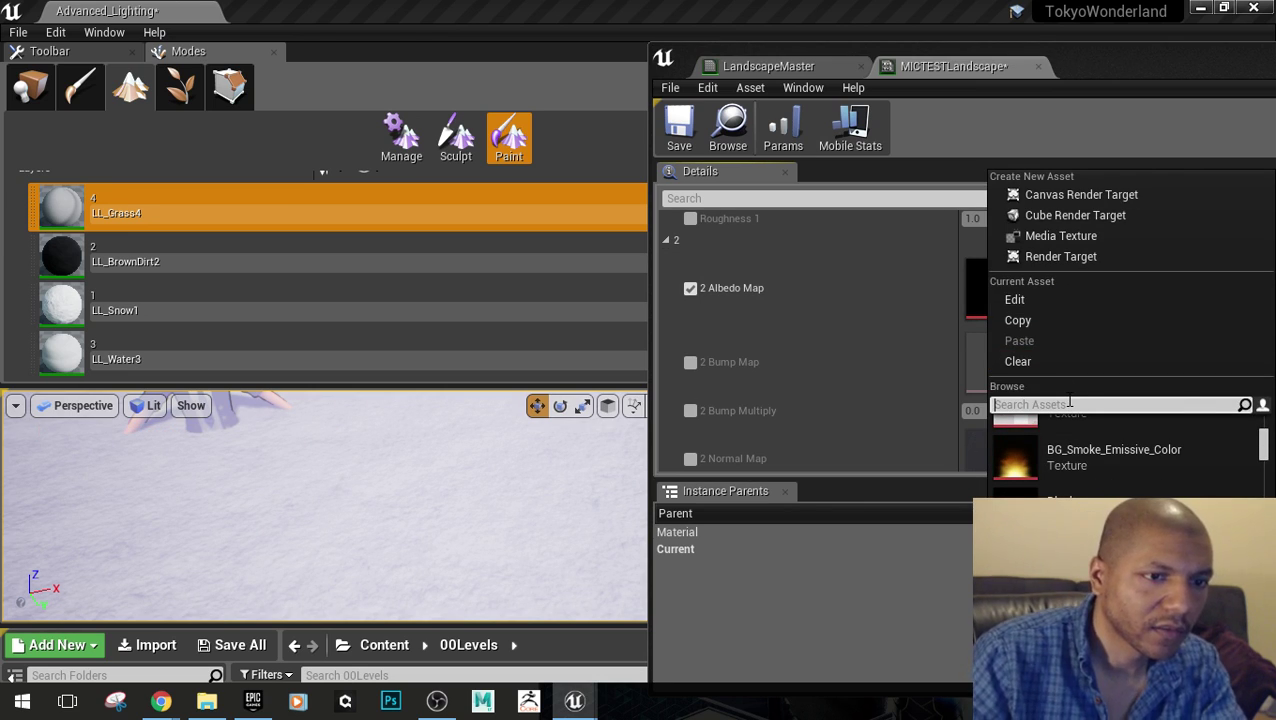
text(dirt)
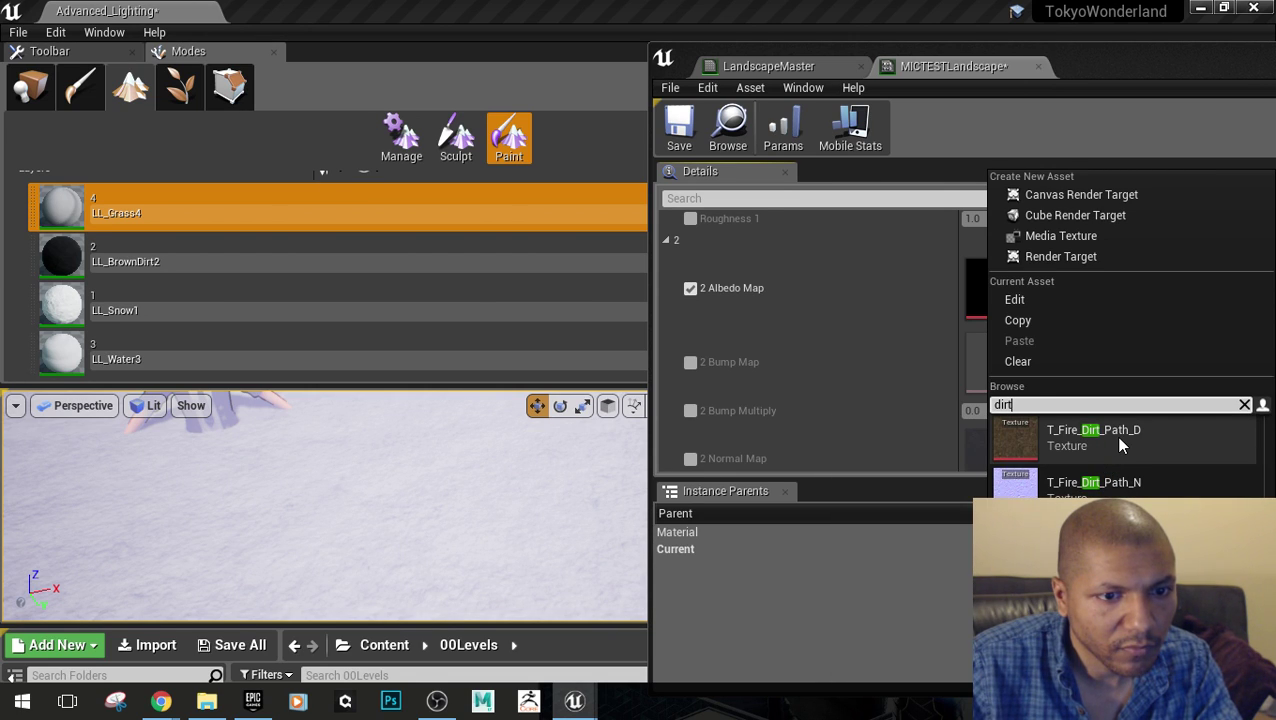
click(1120, 445)
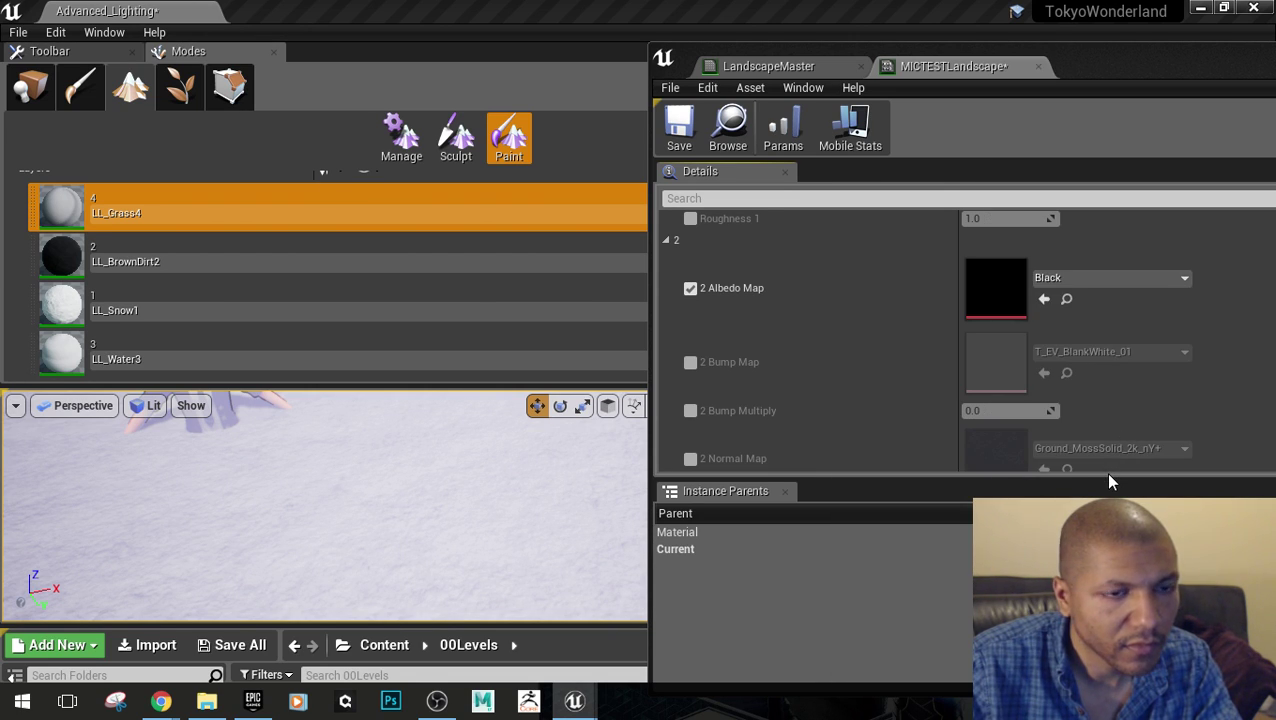
Enable the 3 Albedo Map override in MICTESTLandscape for the water layer
scroll(857, 338, down, 3)
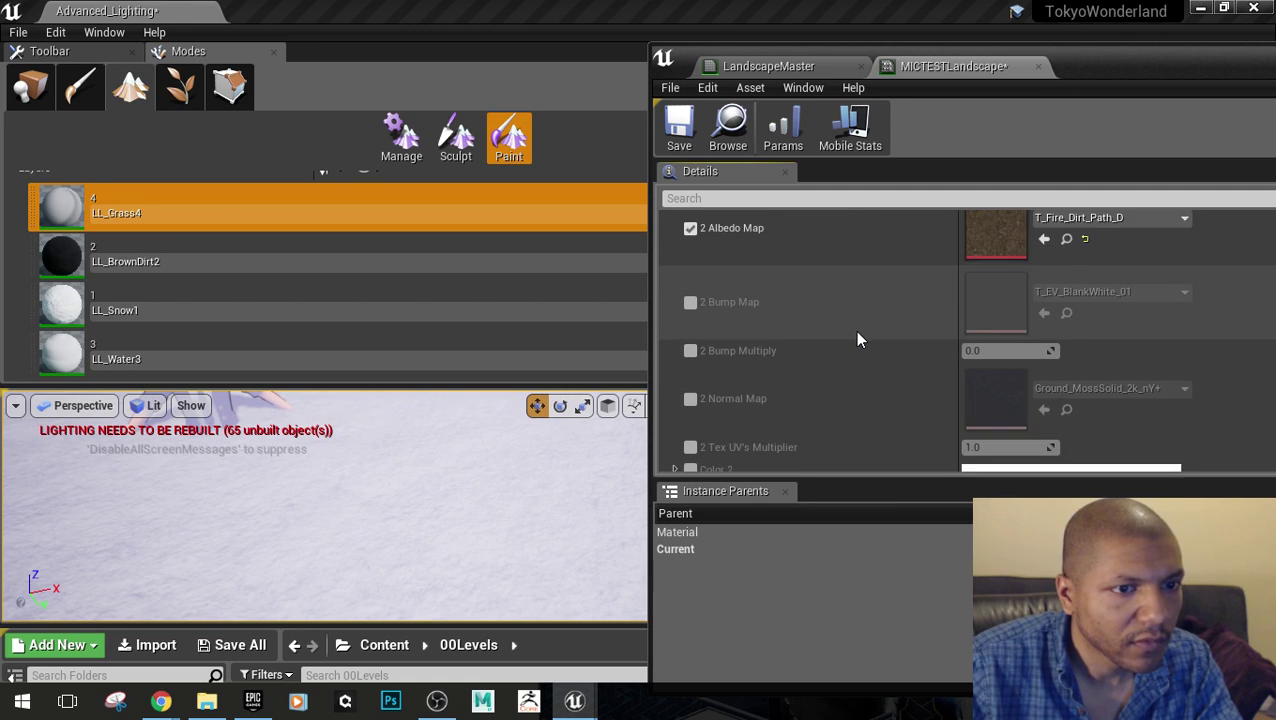
scroll(790, 383, down, 1)
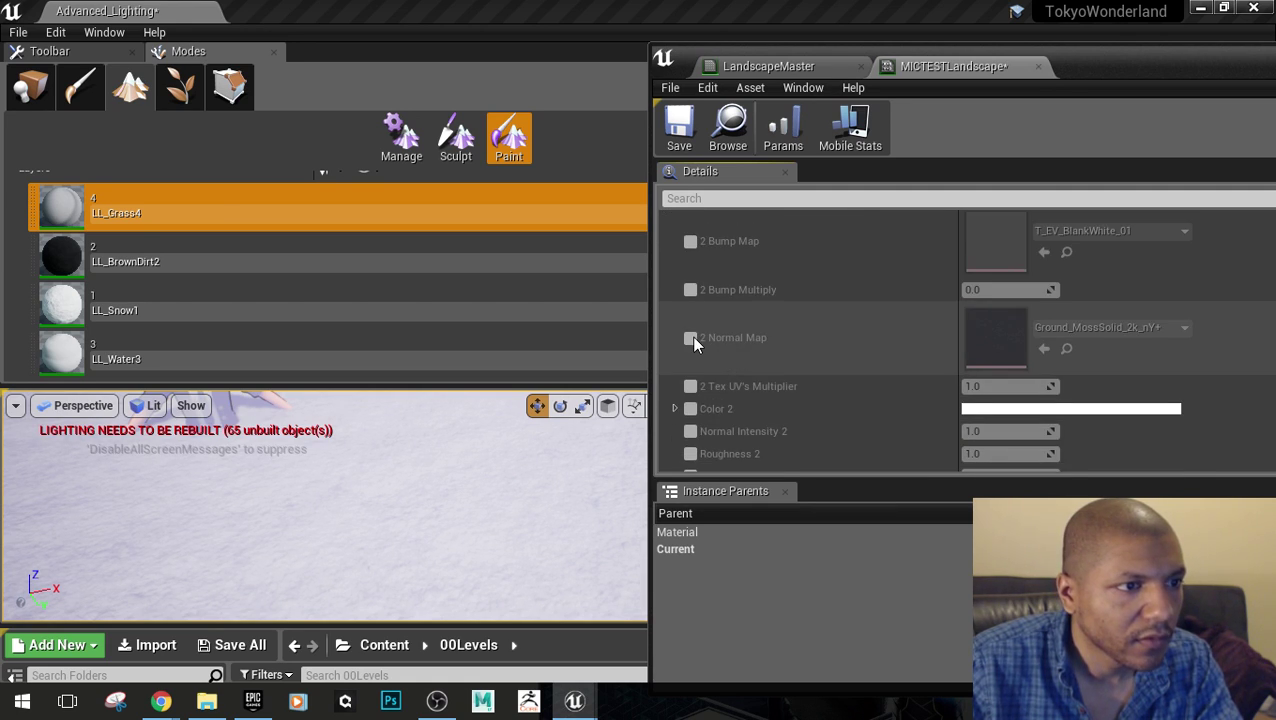
scroll(792, 360, down, 3)
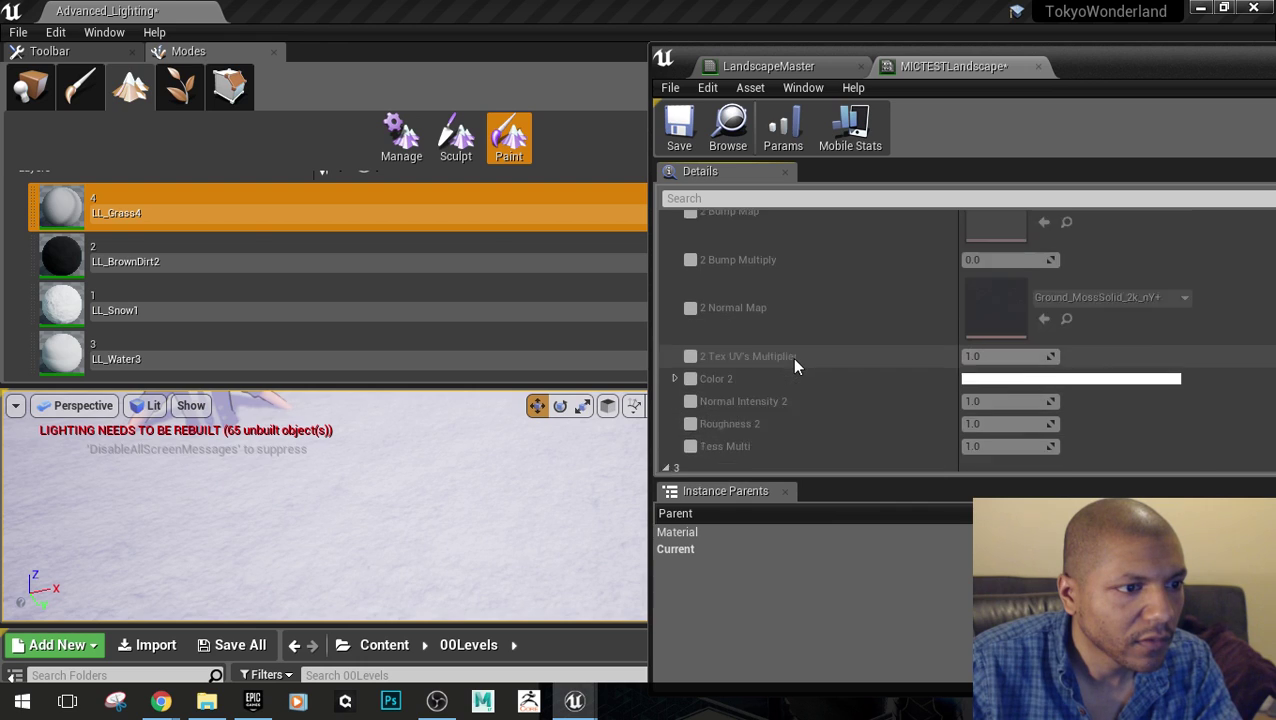
scroll(792, 357, down, 5)
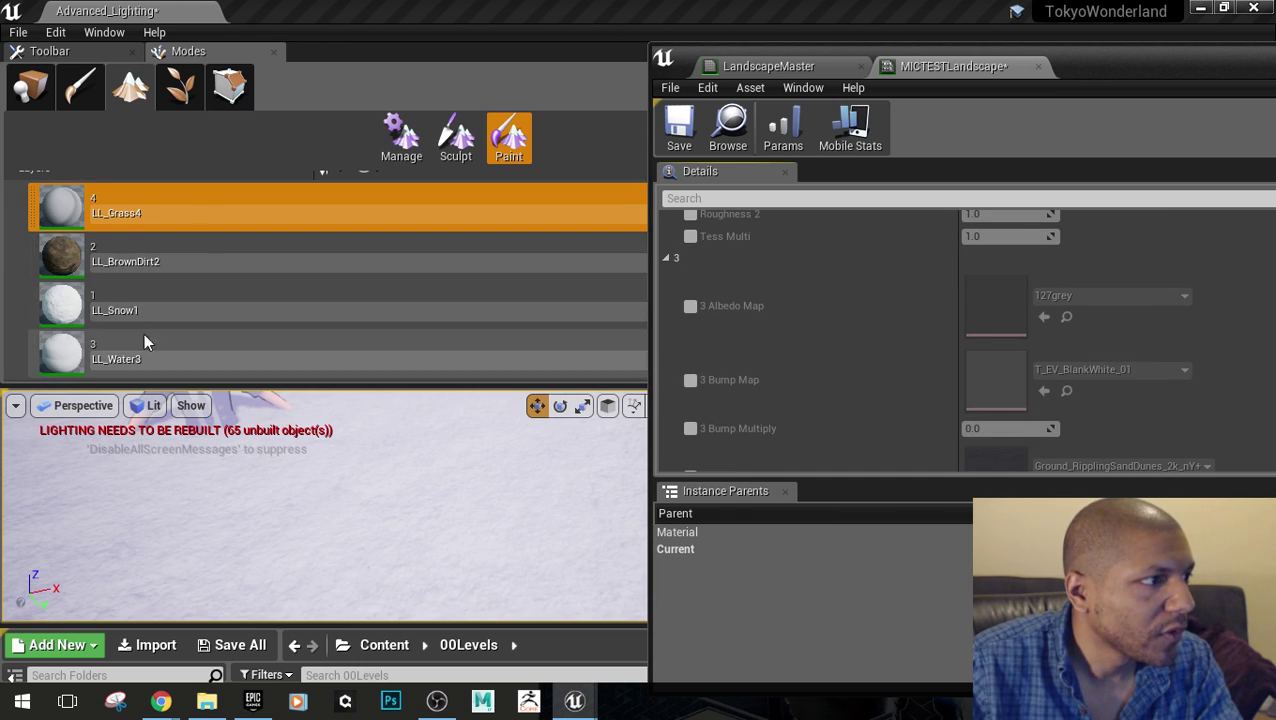
scroll(880, 390, down, 1)
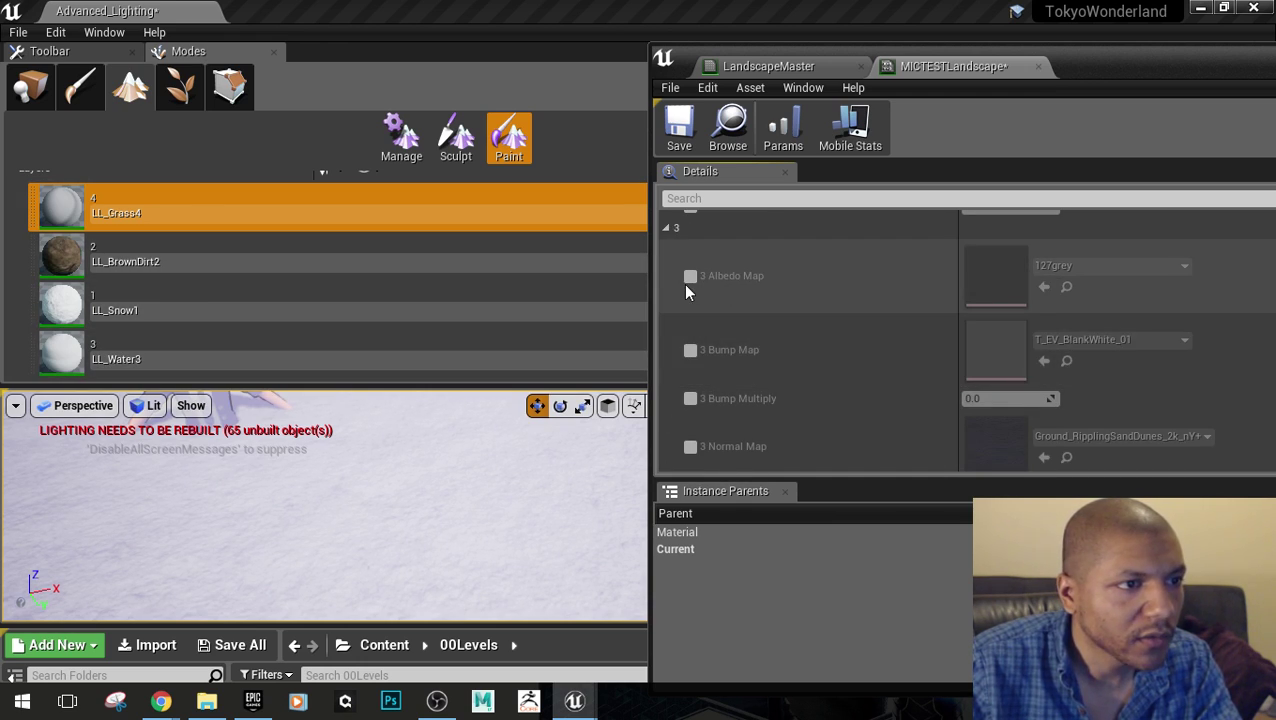
click(690, 277)
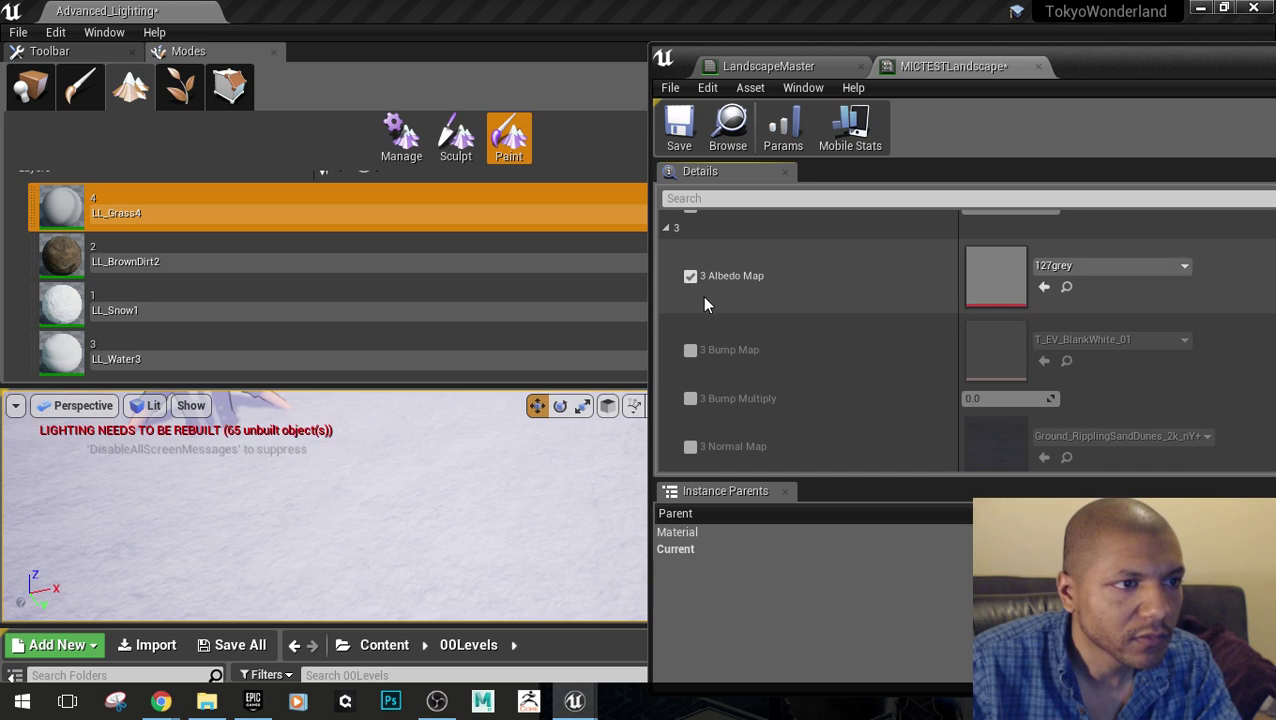
Assign the T_MediumWaves_H texture to the 3 Albedo Map, searching the textures for water
click(1077, 268)
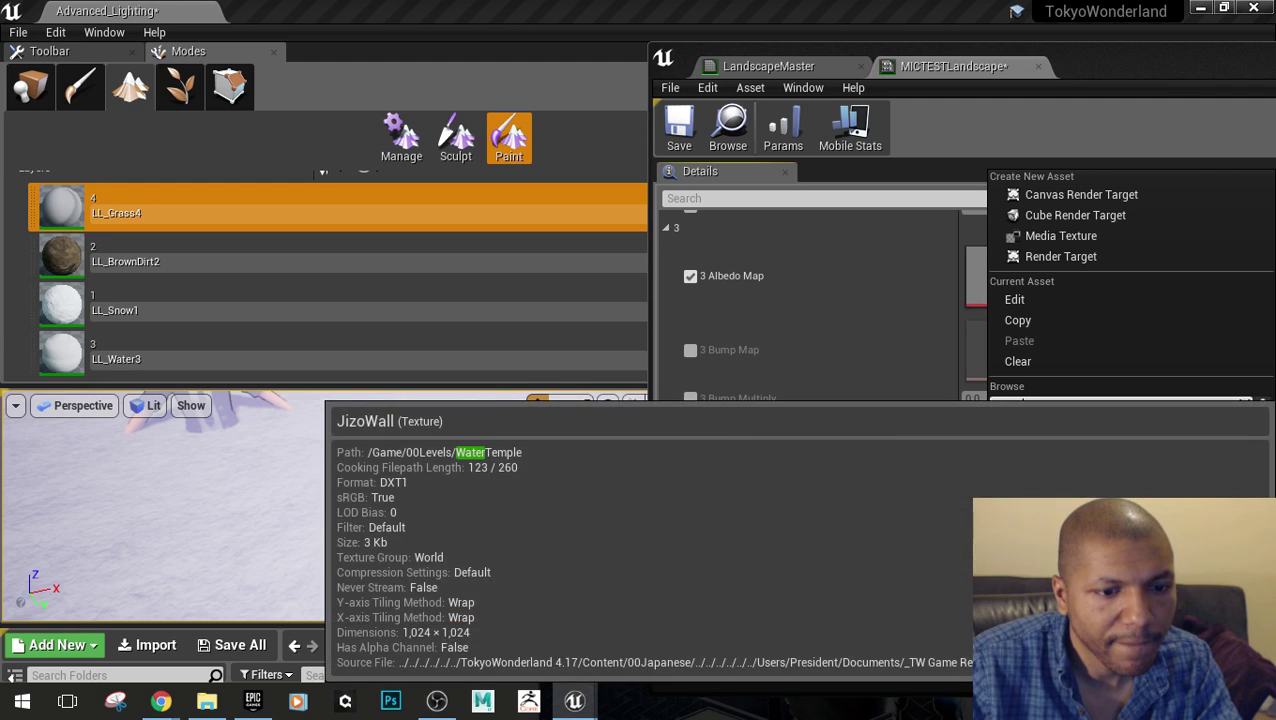
scroll(1134, 493, up, 2)
scroll(1120, 460, up, 3)
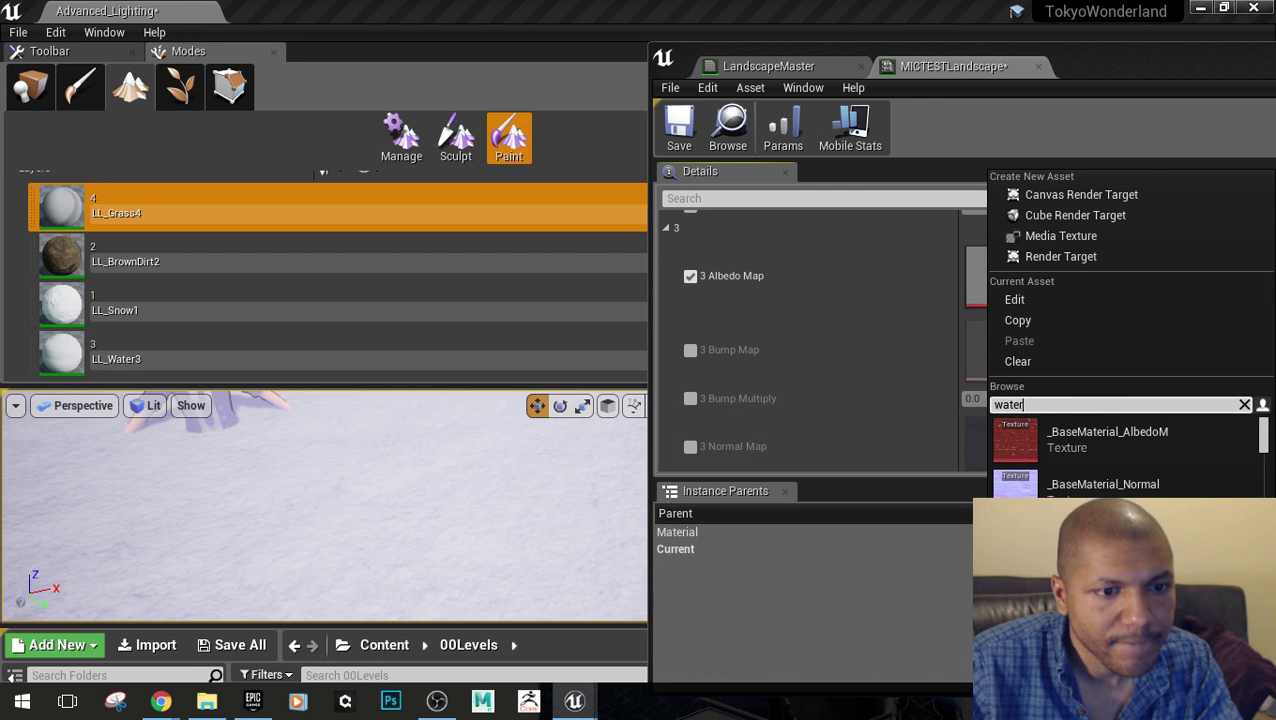
scroll(1120, 460, down, 2)
scroll(1120, 460, down, 3)
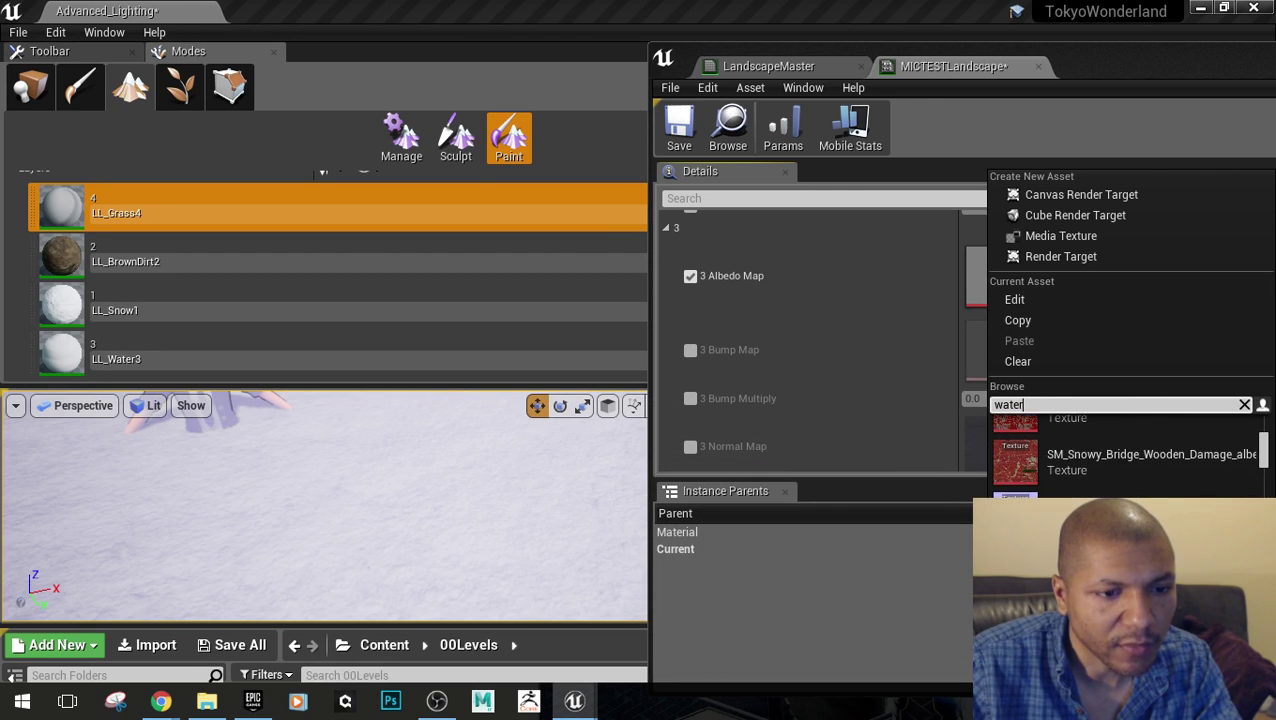
scroll(1120, 460, down, 3)
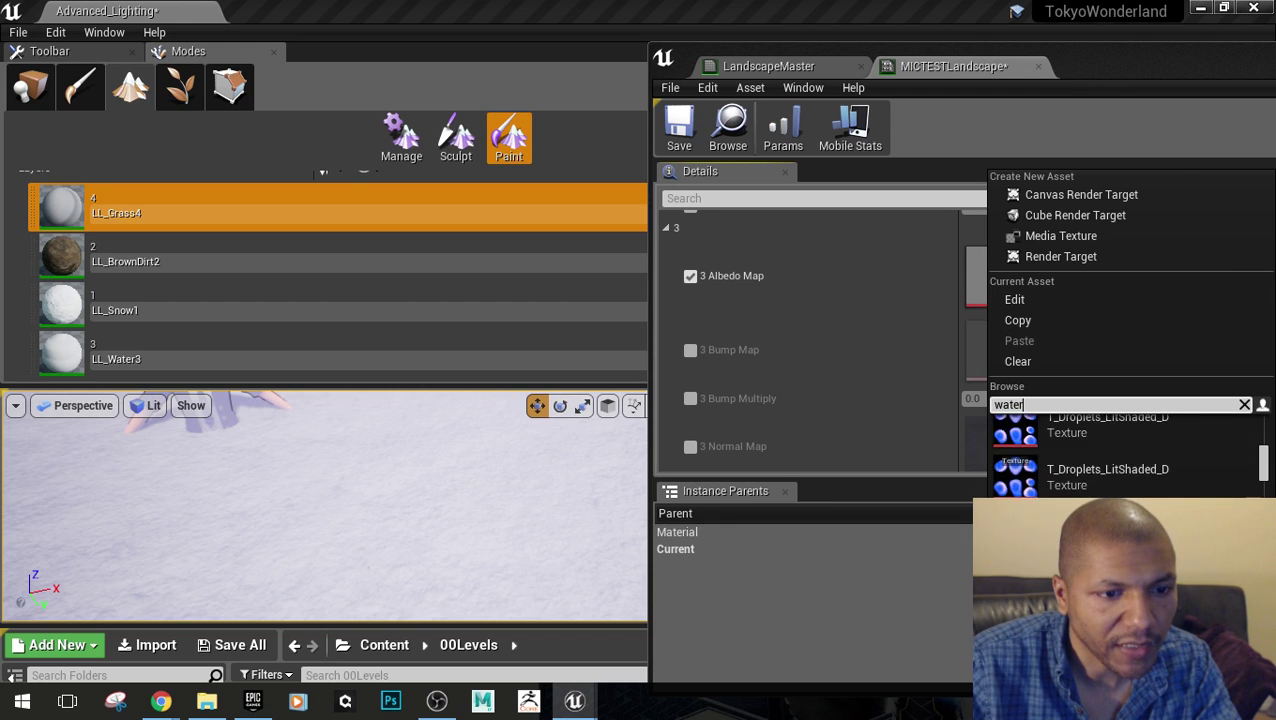
scroll(1120, 455, down, 5)
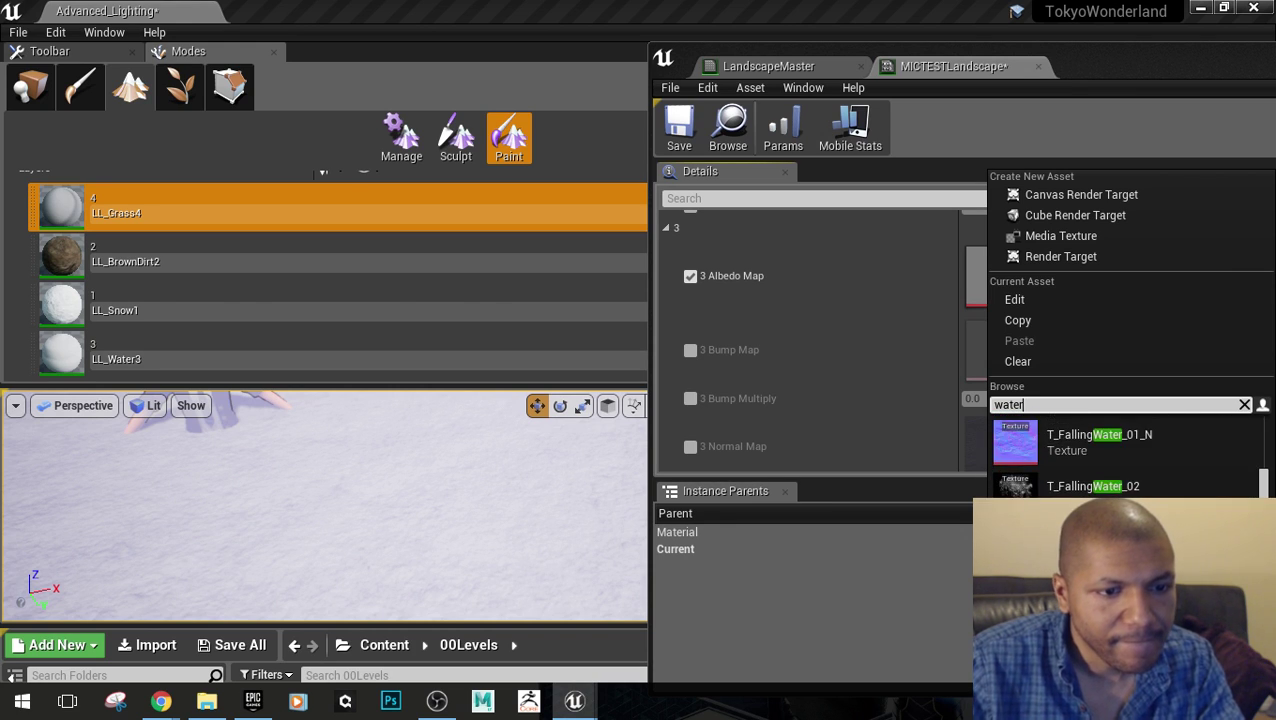
scroll(1120, 455, down, 6)
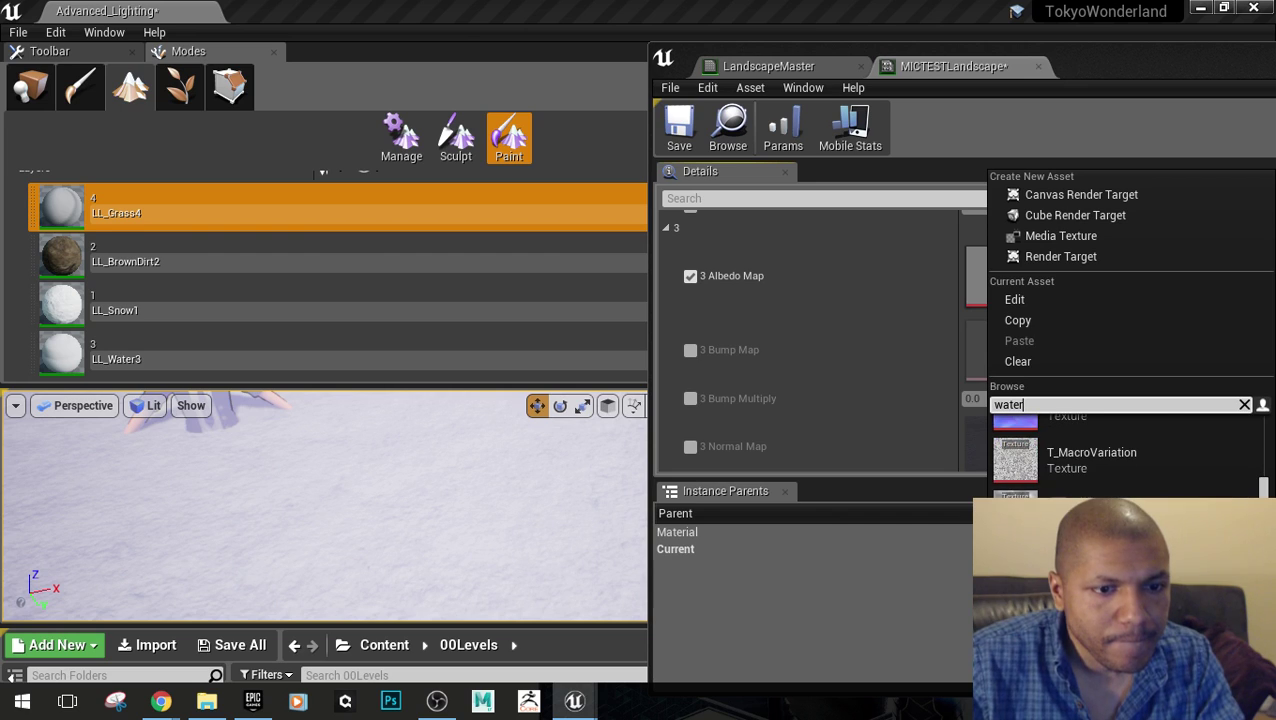
scroll(1120, 455, down, 4)
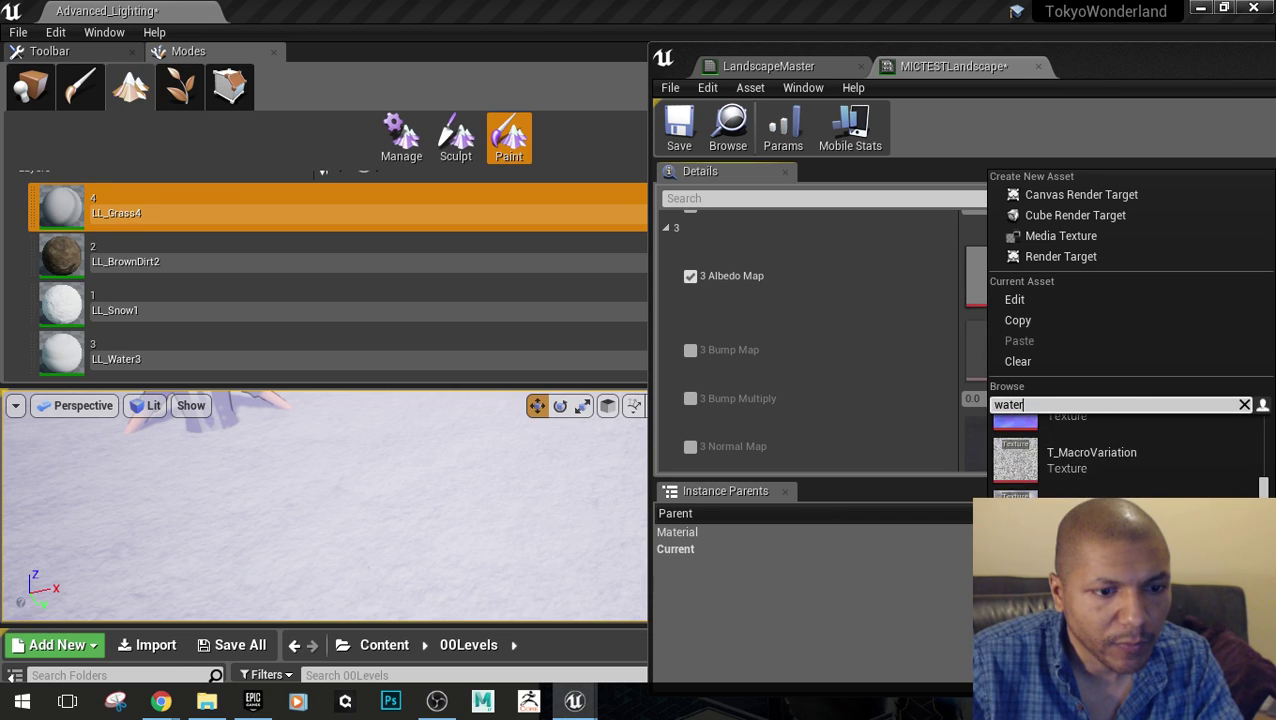
scroll(1120, 455, up, 2)
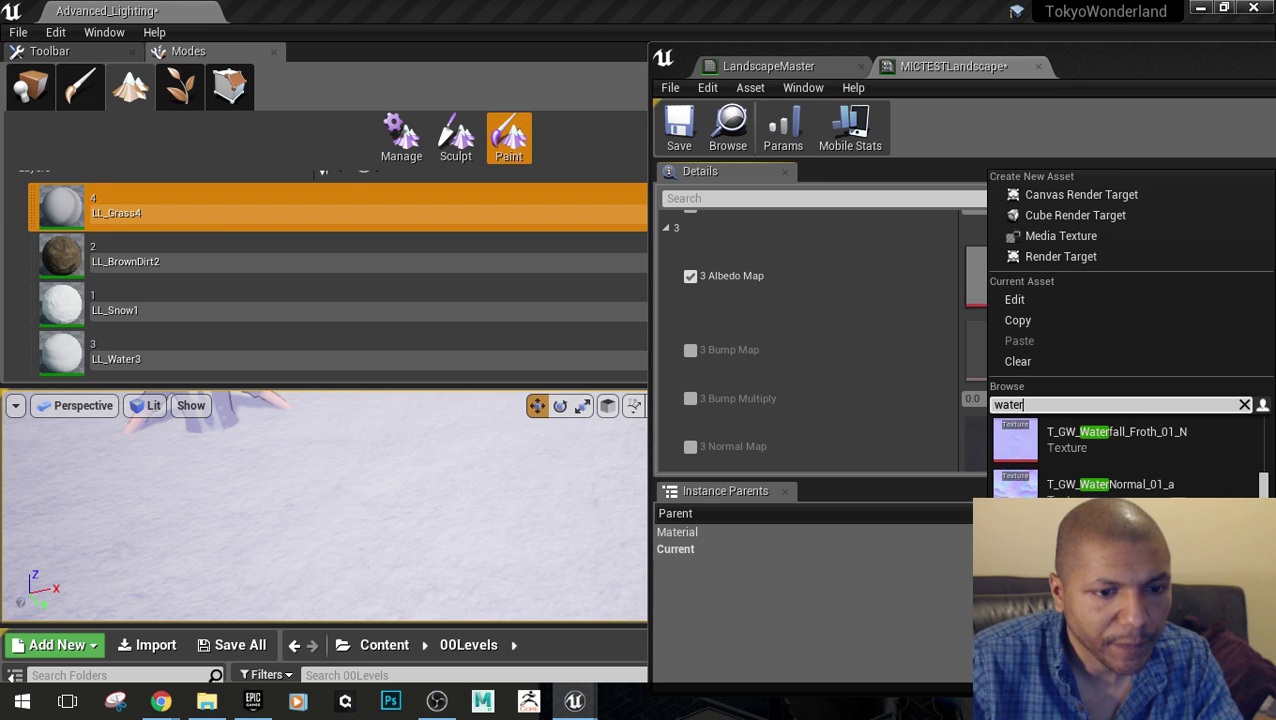
scroll(1120, 455, up, 2)
scroll(1120, 455, down, 2)
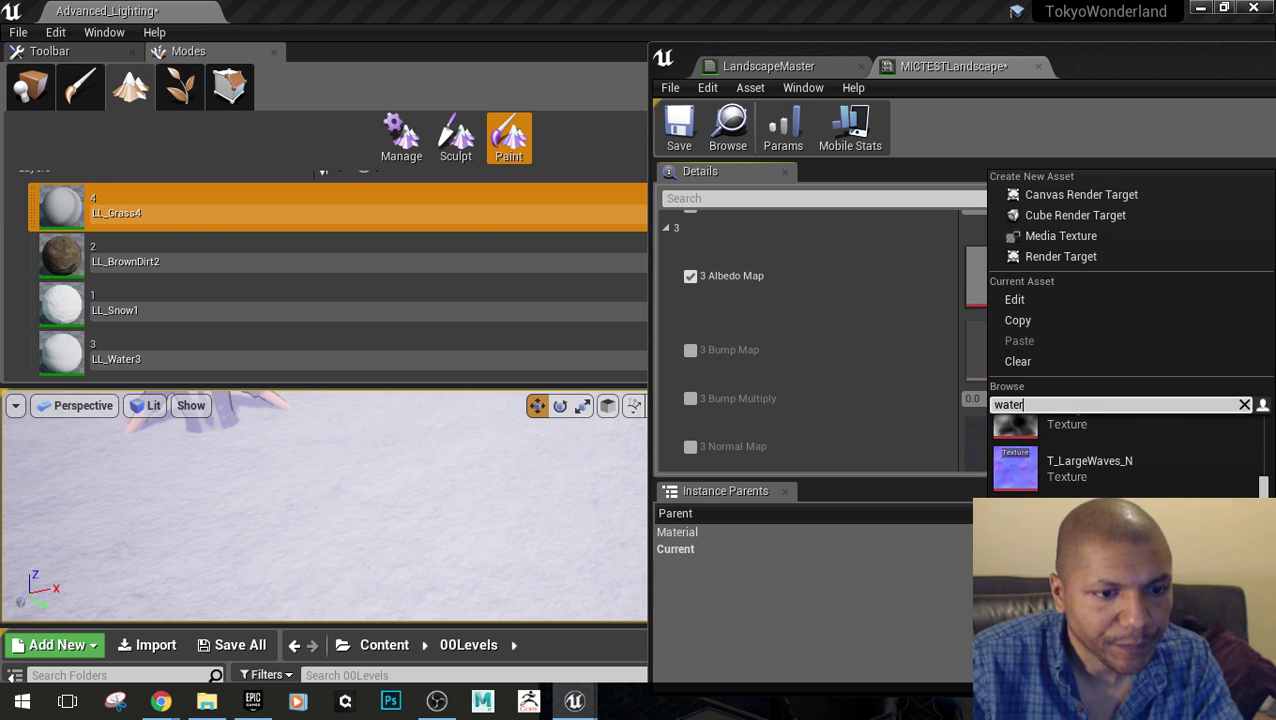
click(1090, 438)
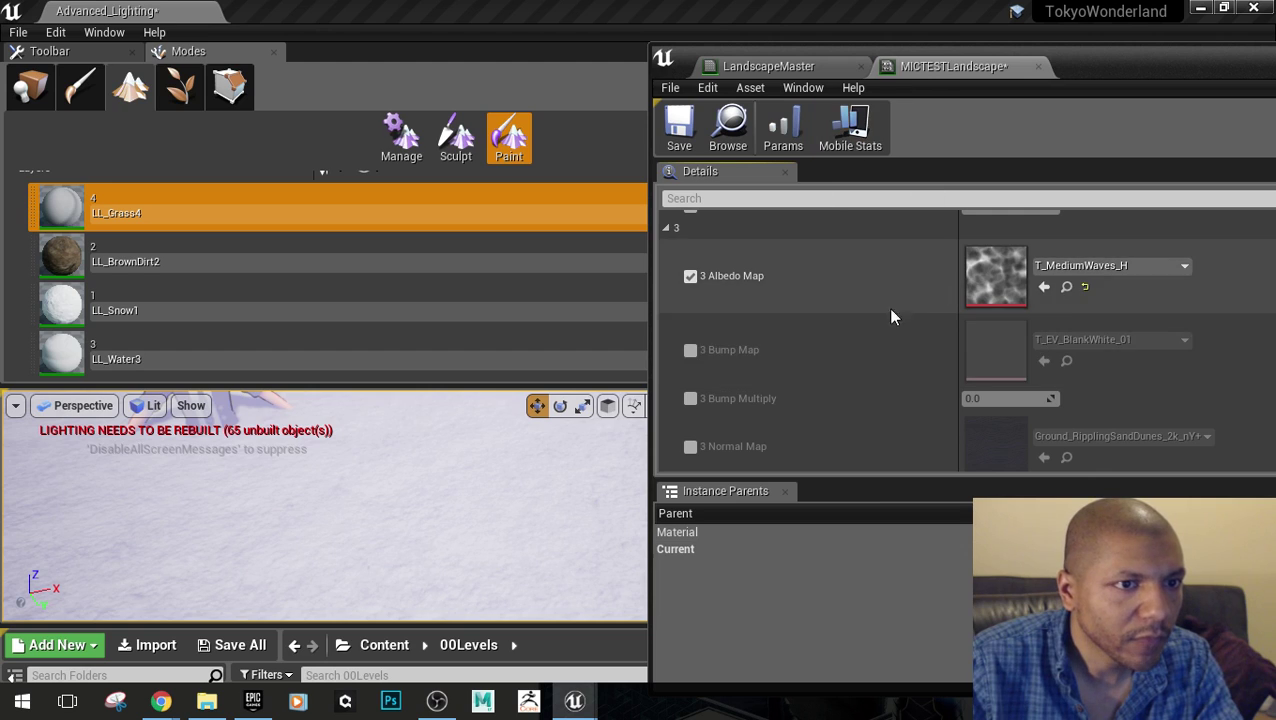
Override Color 3 with a light blue of about R 0.27, G 0.62, B 1.0, leaving 3 Tex UV's Multiplier disabled
scroll(785, 385, down, 3)
click(690, 405)
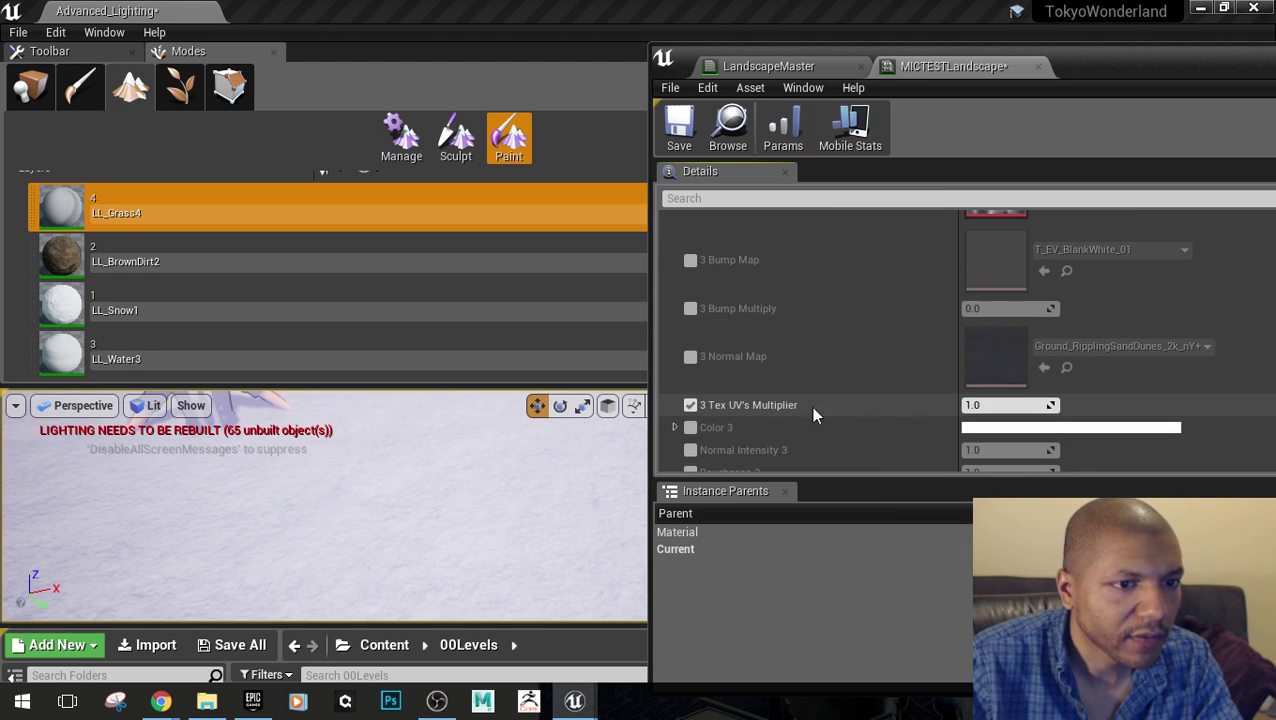
click(690, 405)
click(975, 428)
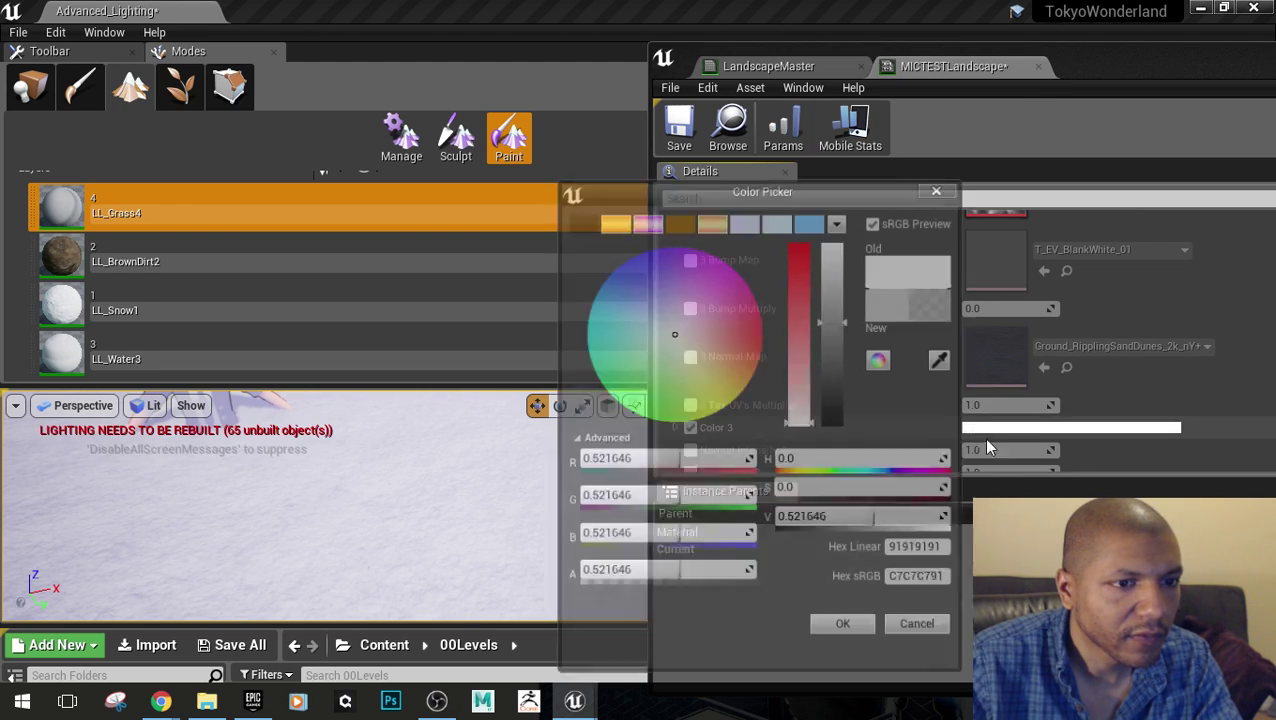
mouse_move(665, 318)
mouse_down()
mouse_move(633, 292)
mouse_move(622, 311)
mouse_up()
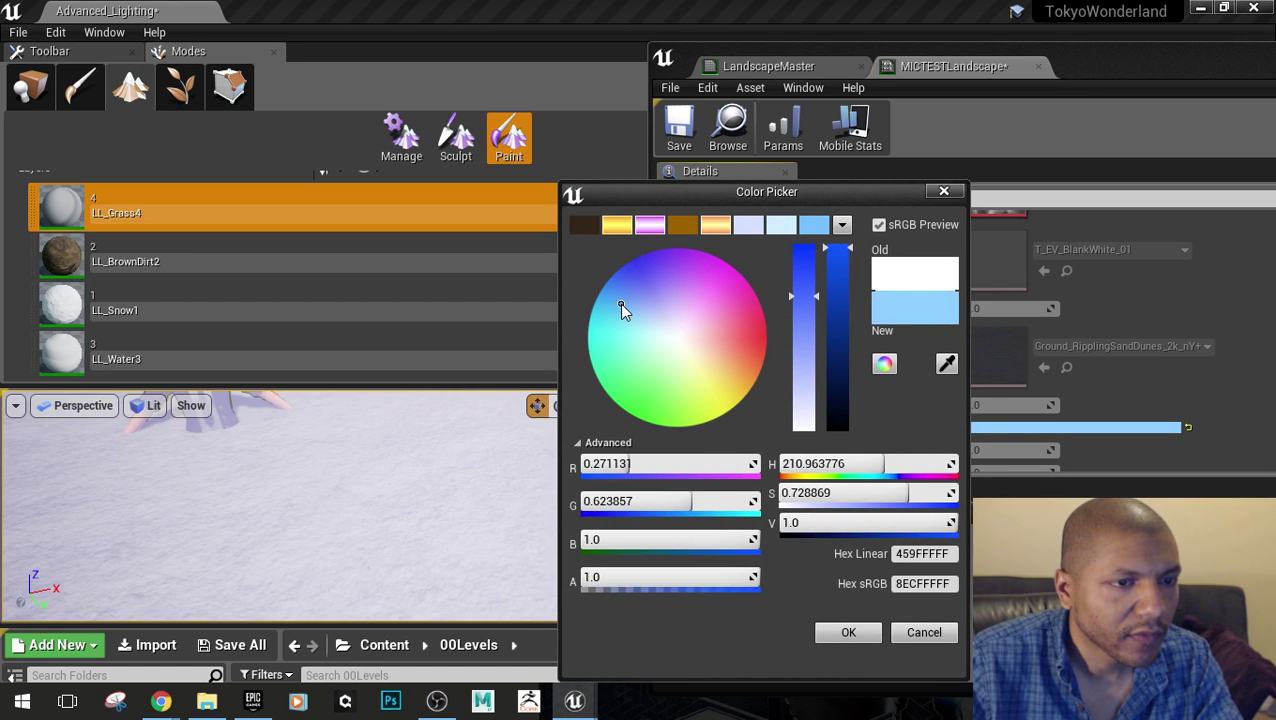
click(870, 638)
Enable the Roughness 3 override and set it to 0
scroll(827, 390, down, 2)
click(690, 382)
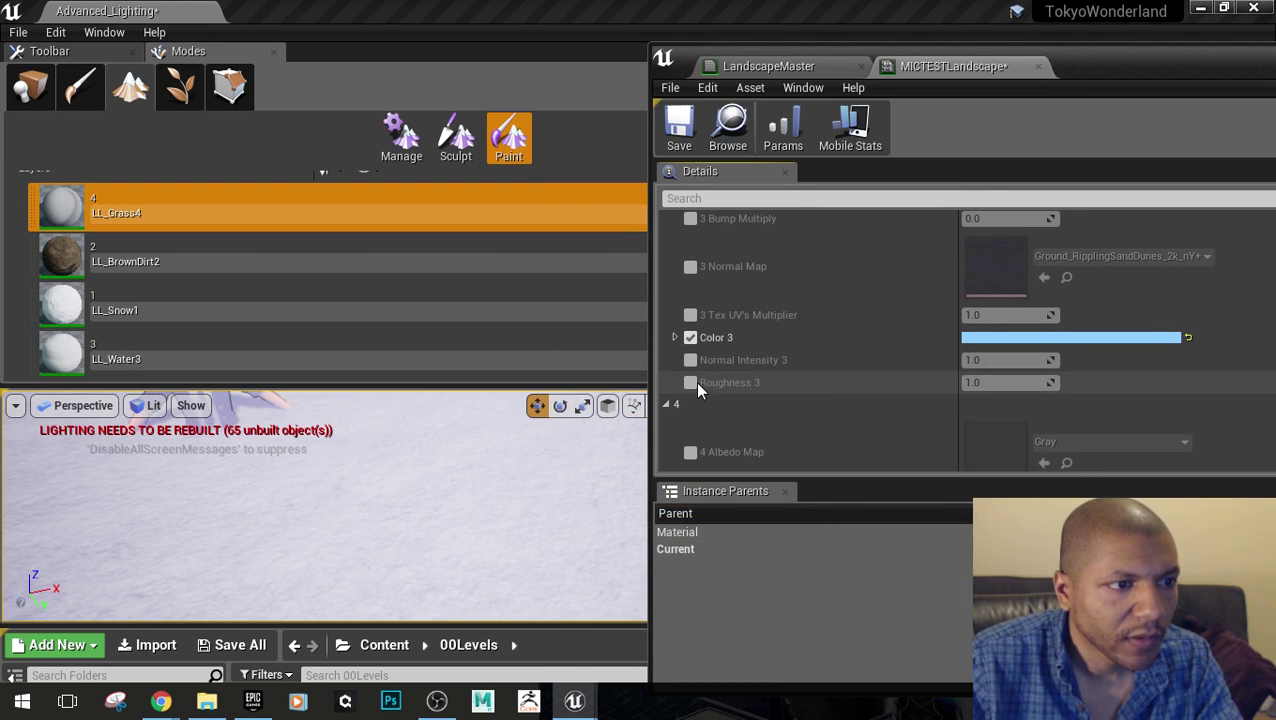
click(1010, 383)
text(0)
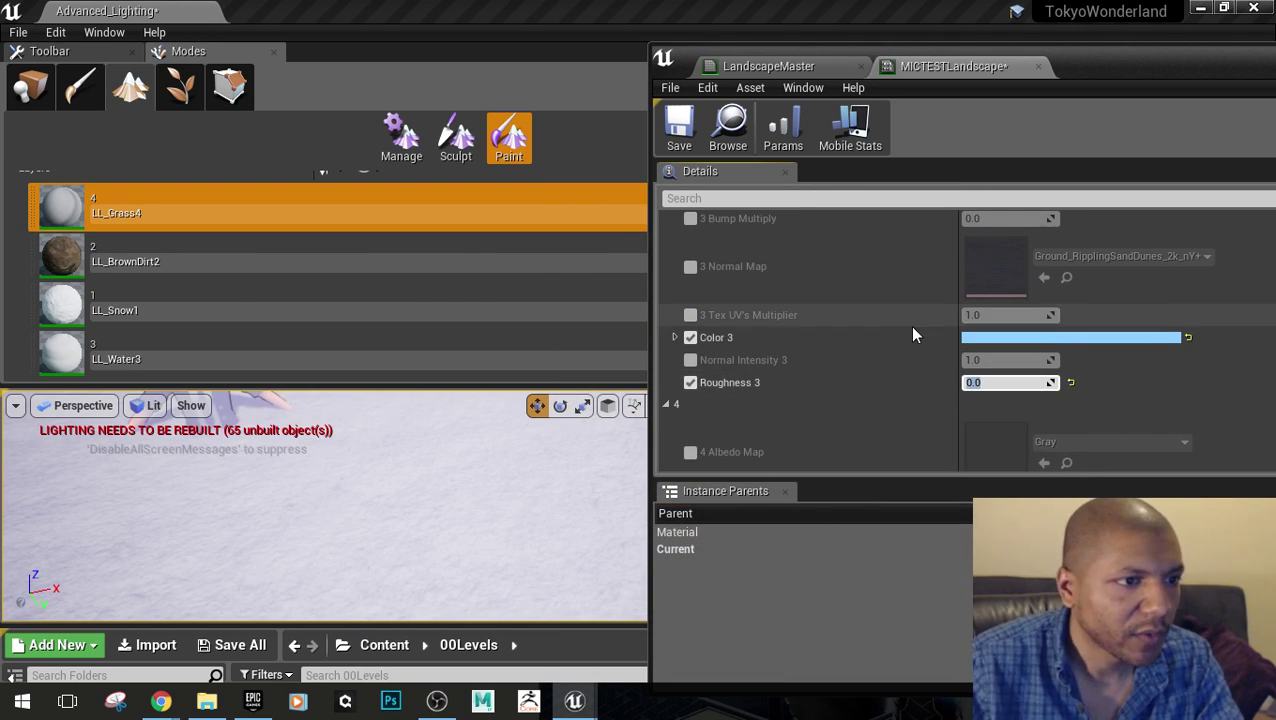
scroll(1026, 362, down, 4)
scroll(1000, 382, up, 4)
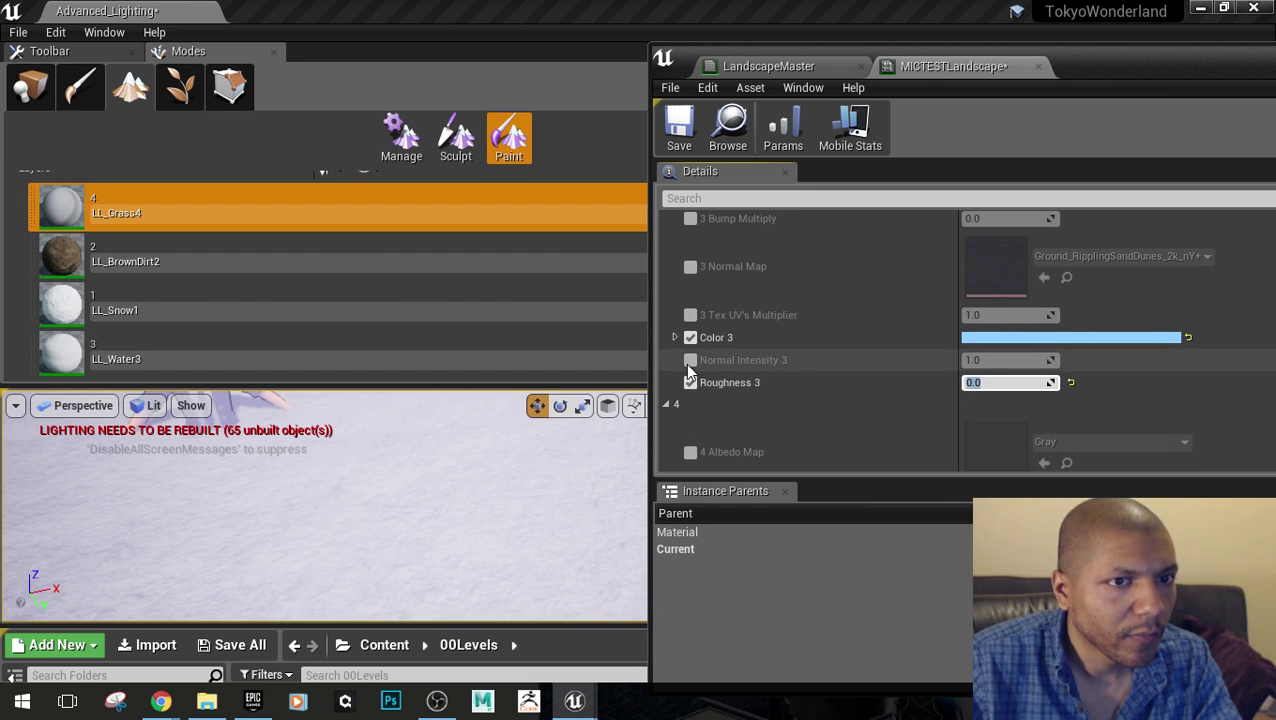
Enable the 4 Albedo Map override and assign the T_SmoothGrass texture, searching for grass
scroll(800, 395, down, 3)
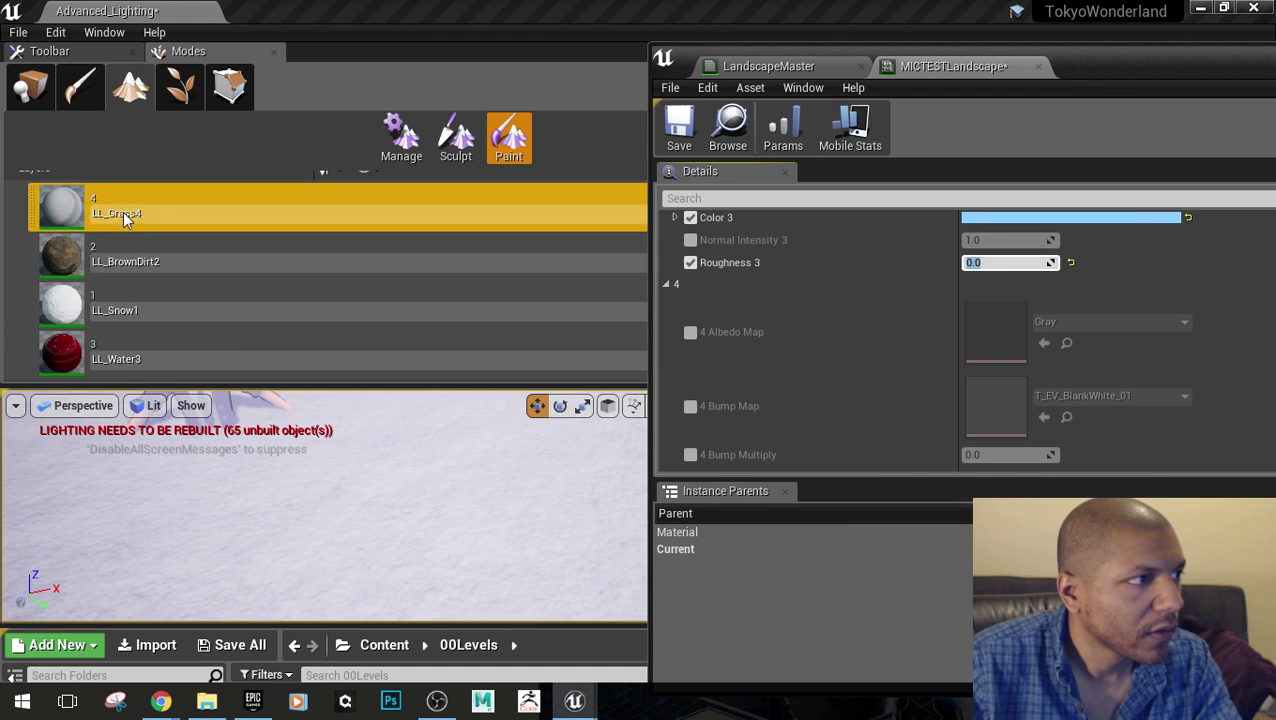
click(690, 334)
click(1120, 322)
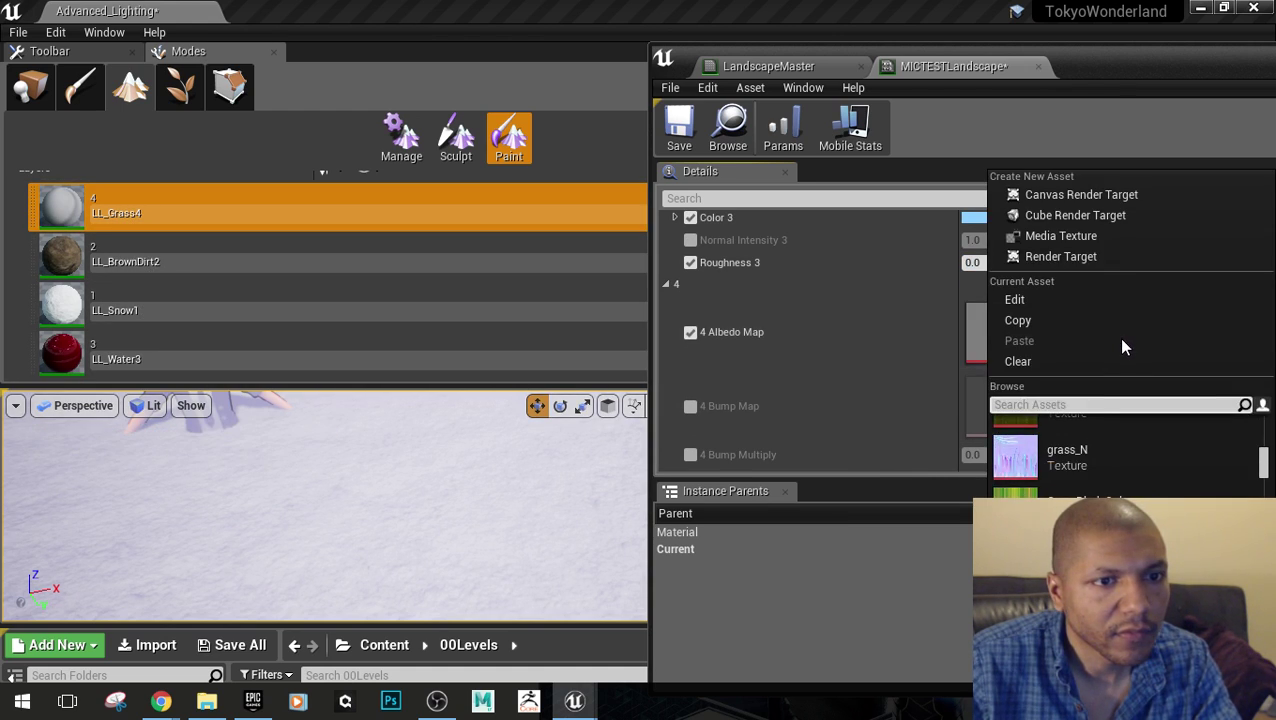
text(grass)
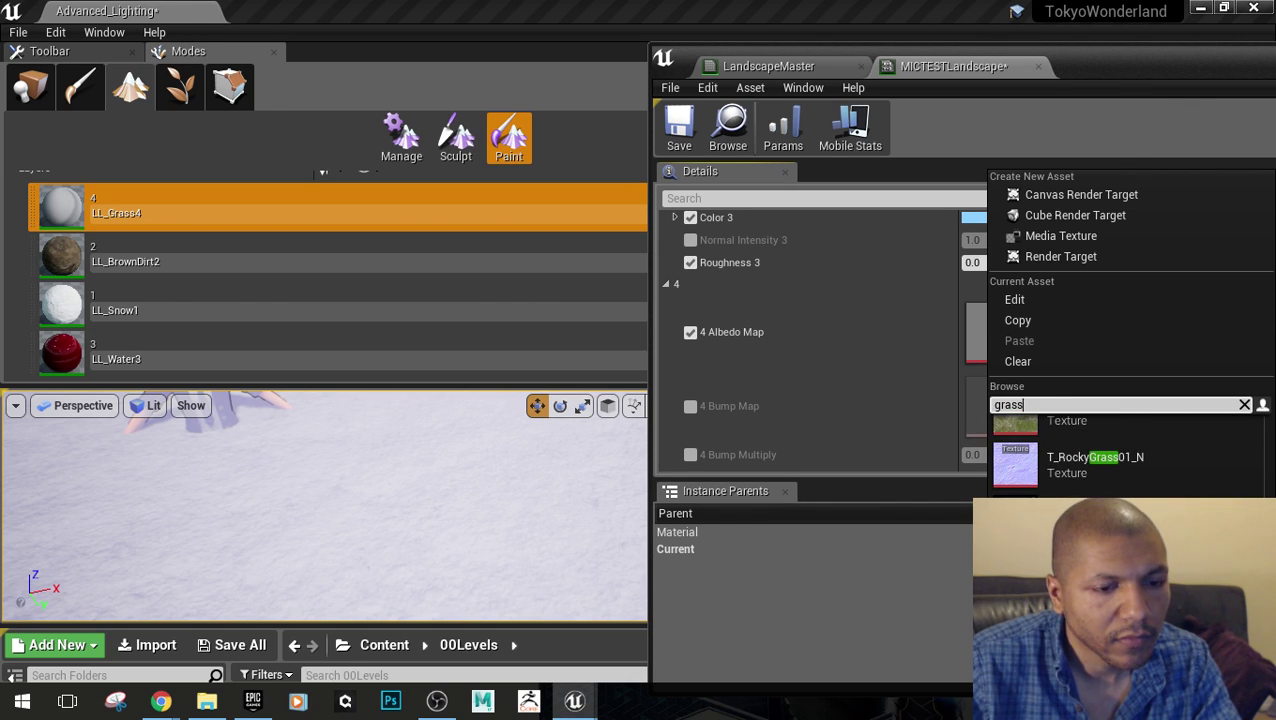
key(Return)
Locate T_SmoothGrass in the Content Browser, enlarge the browser and select the matching T_SmoothGrass_N normal texture
scroll(885, 378, down, 4)
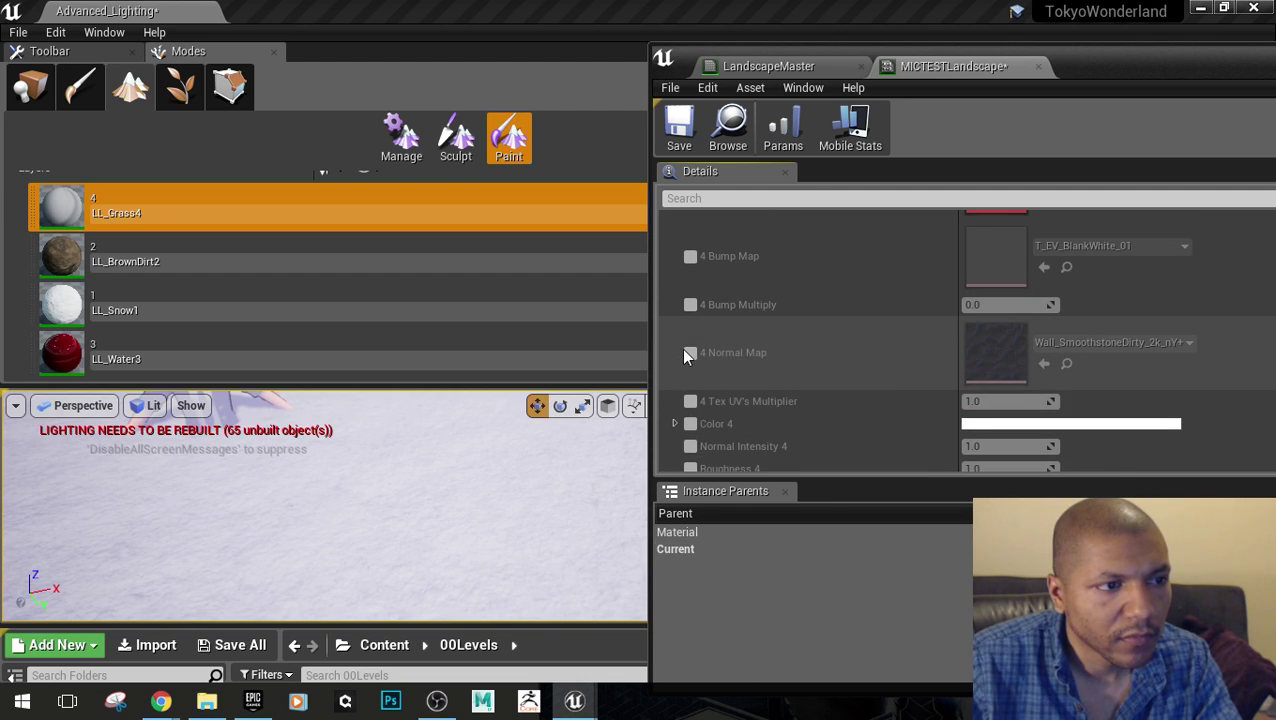
scroll(1035, 368, up, 2)
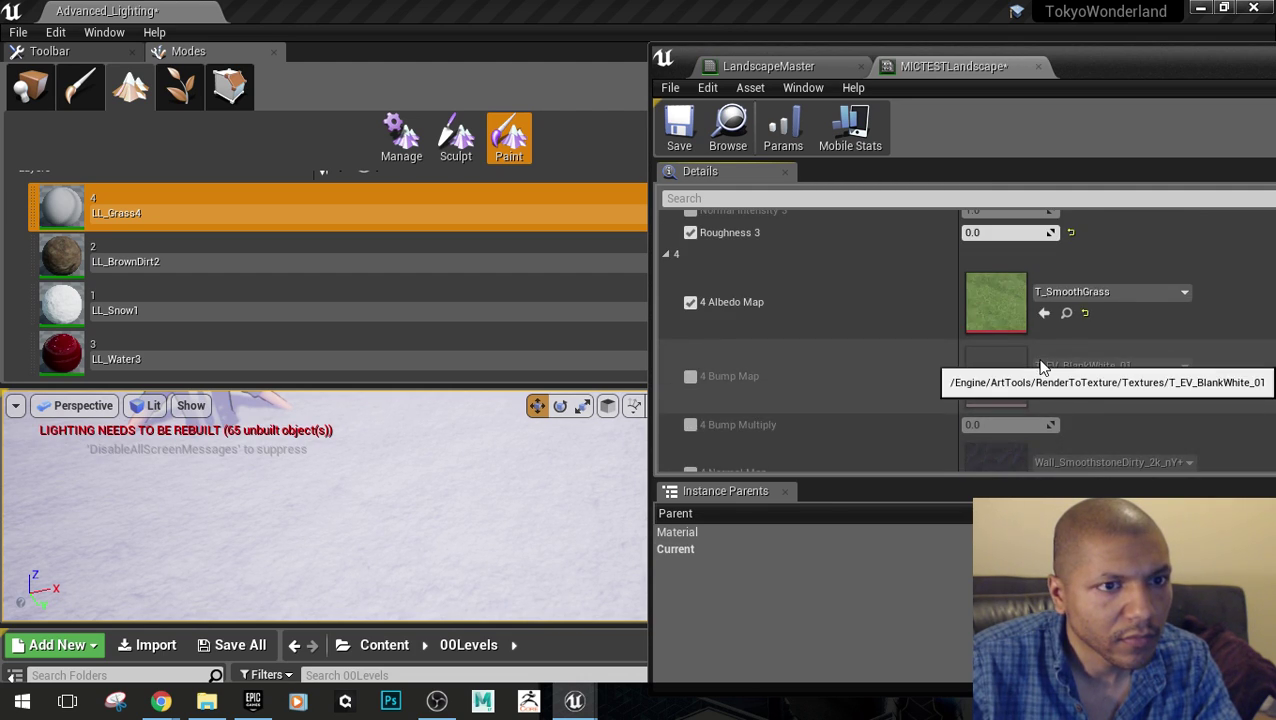
click(1066, 313)
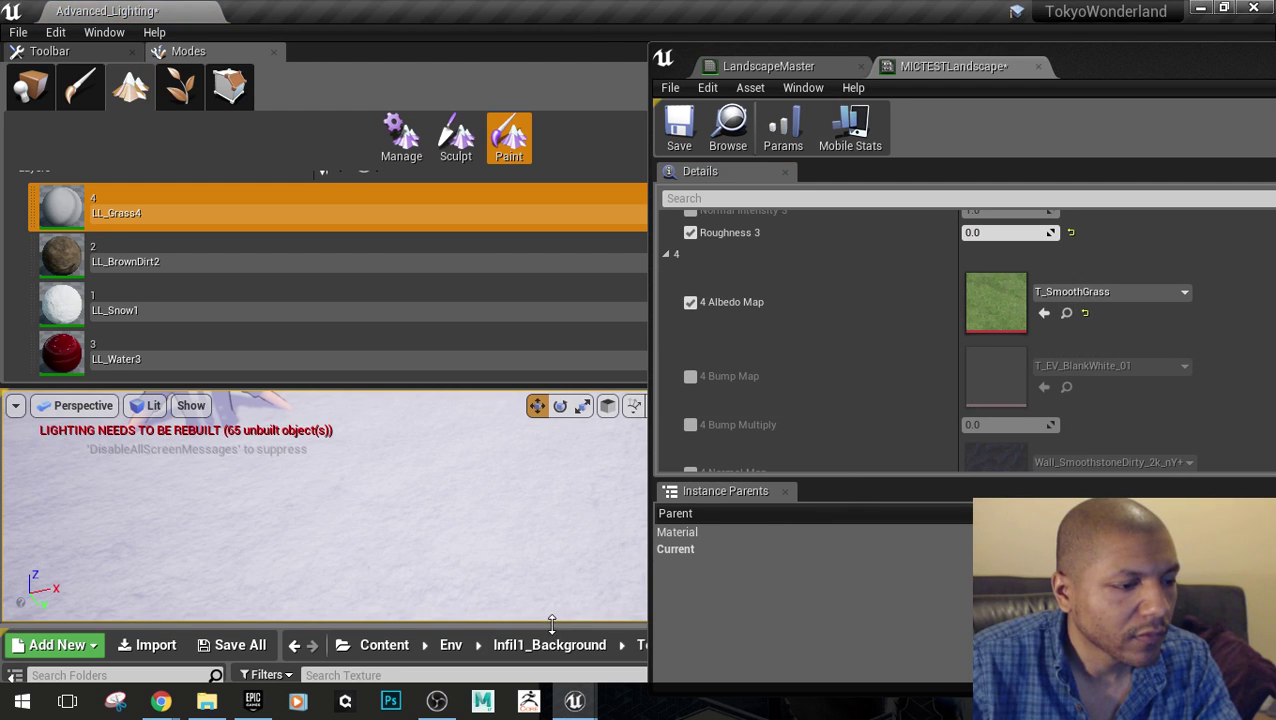
drag(551, 624, 561, 575)
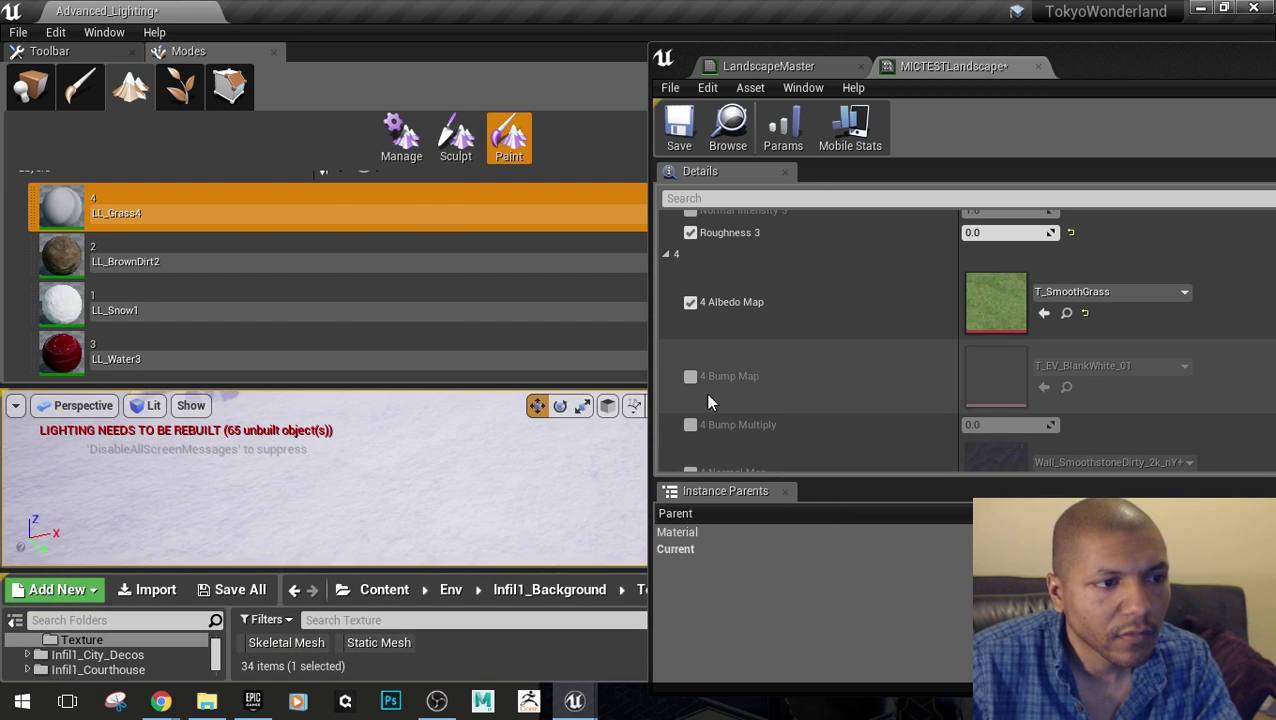
drag(1063, 88, 1275, 116)
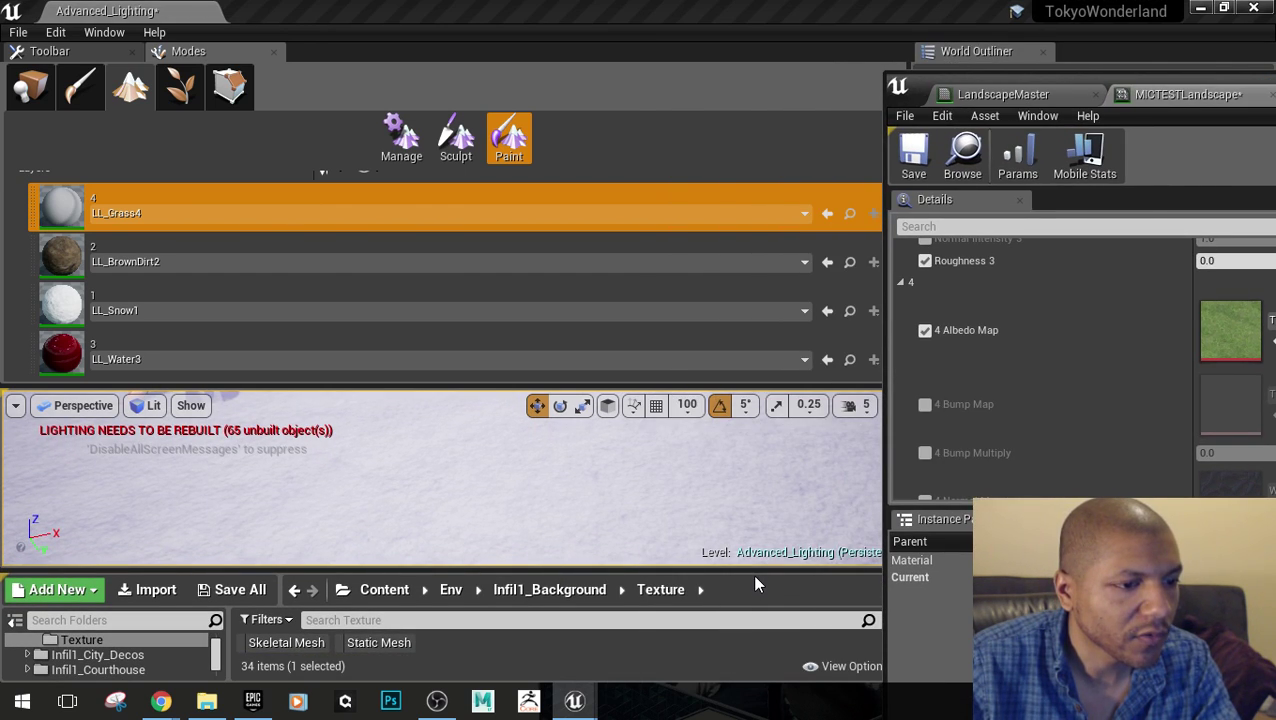
drag(755, 572, 758, 405)
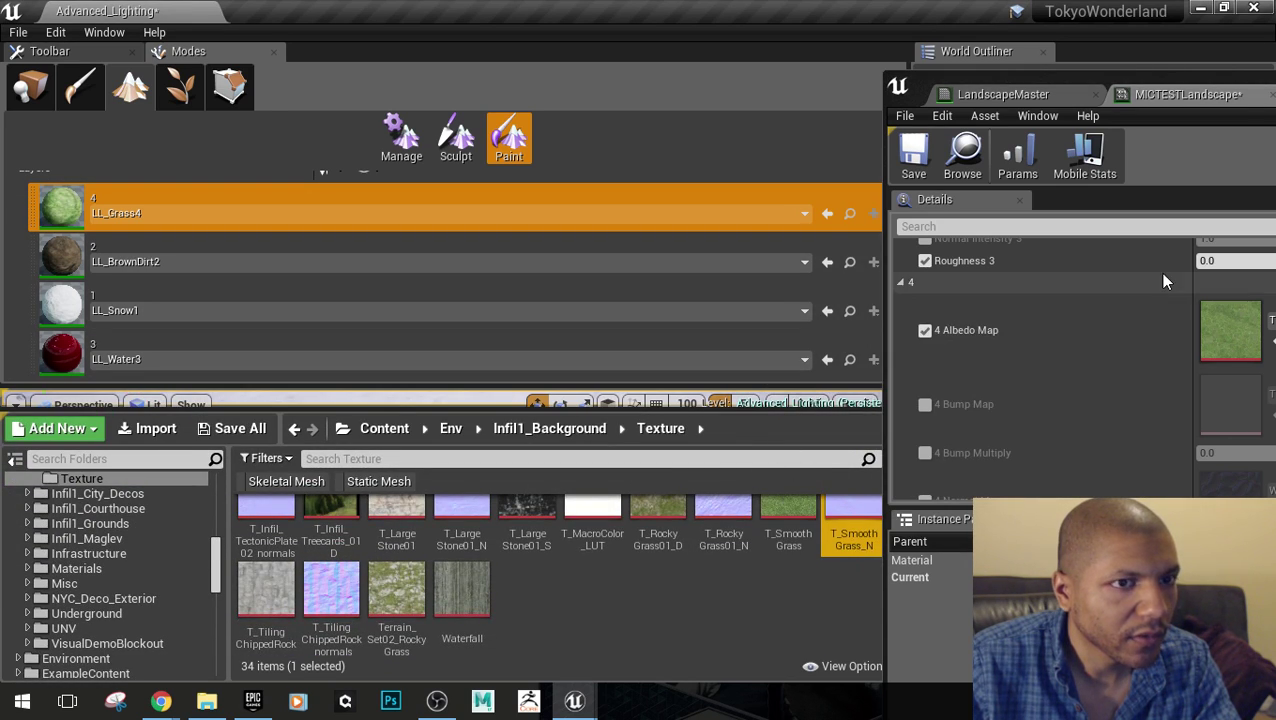
drag(1195, 83, 925, 81)
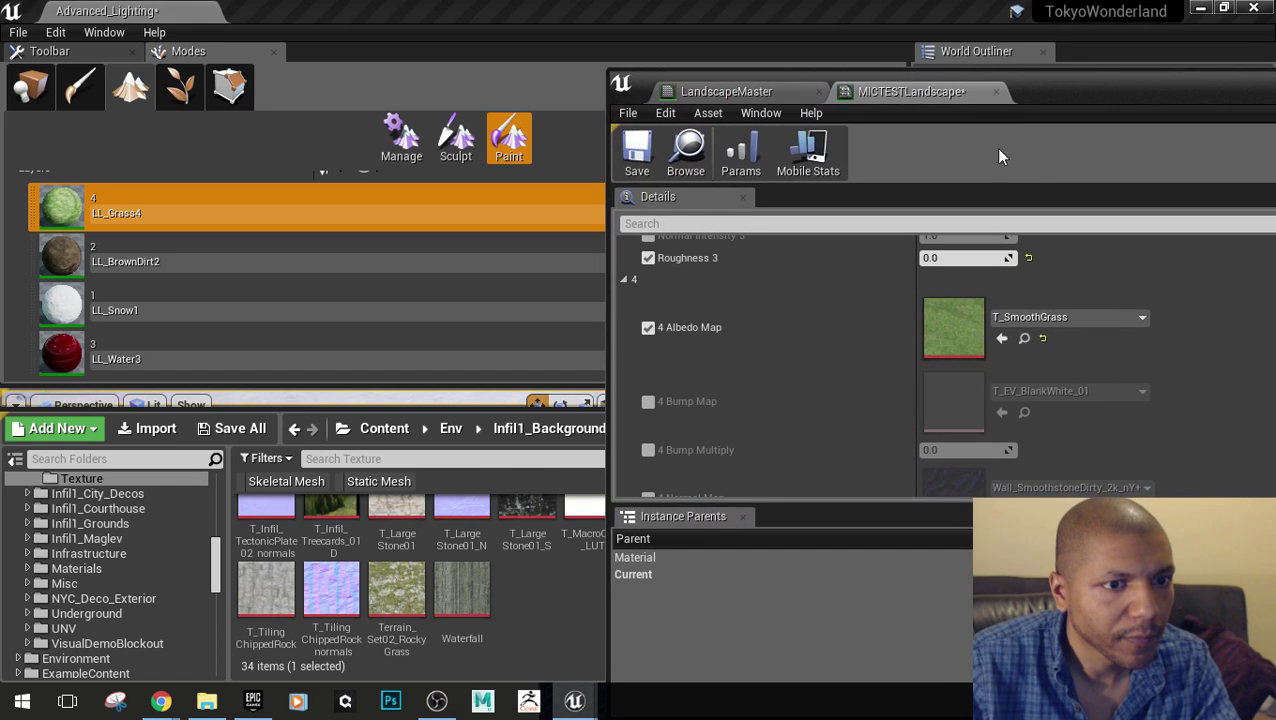
Enable the 4 Normal Map override and assign the selected T_SmoothGrass_N texture to it
scroll(764, 372, down, 2)
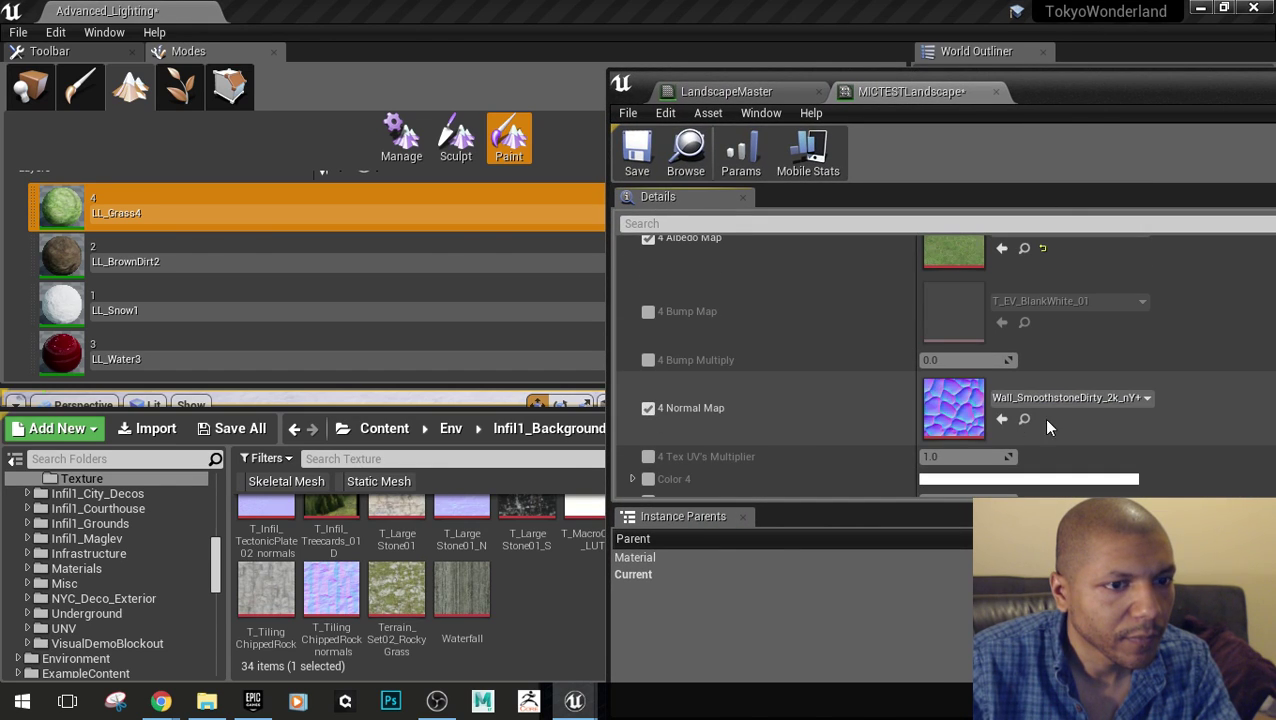
click(1002, 419)
scroll(760, 440, down, 2)
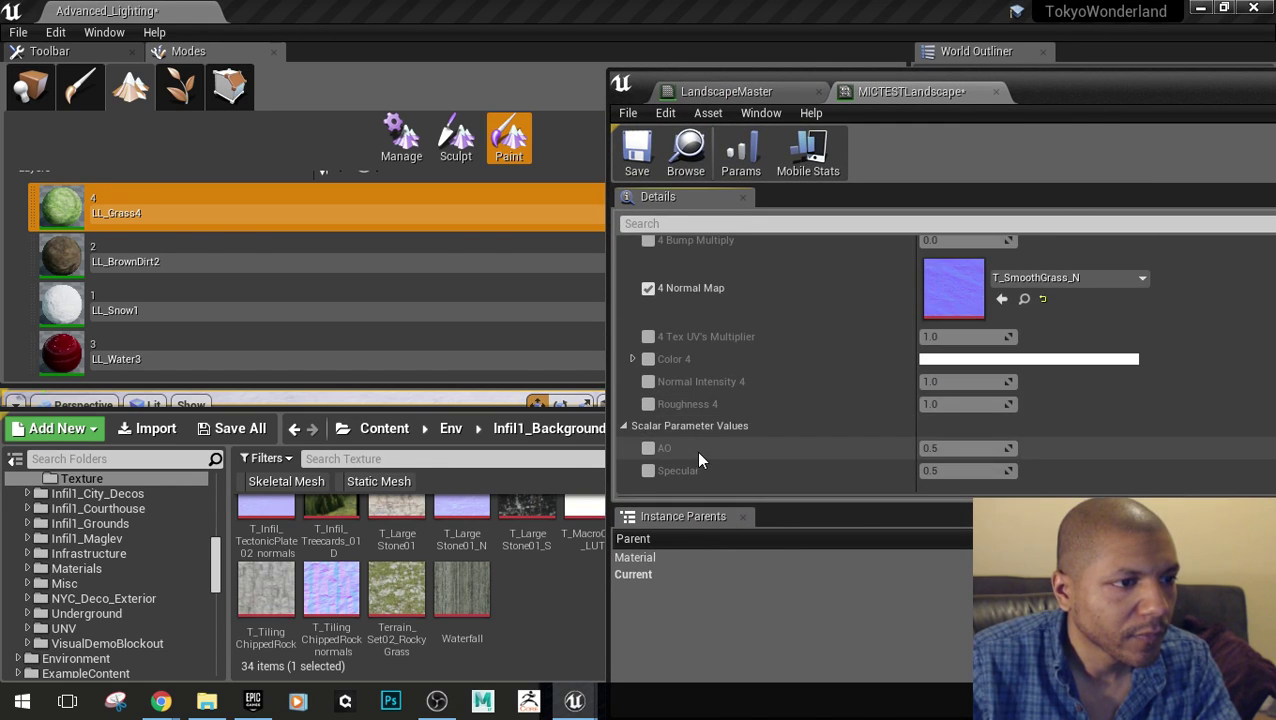
scroll(740, 430, down, 3)
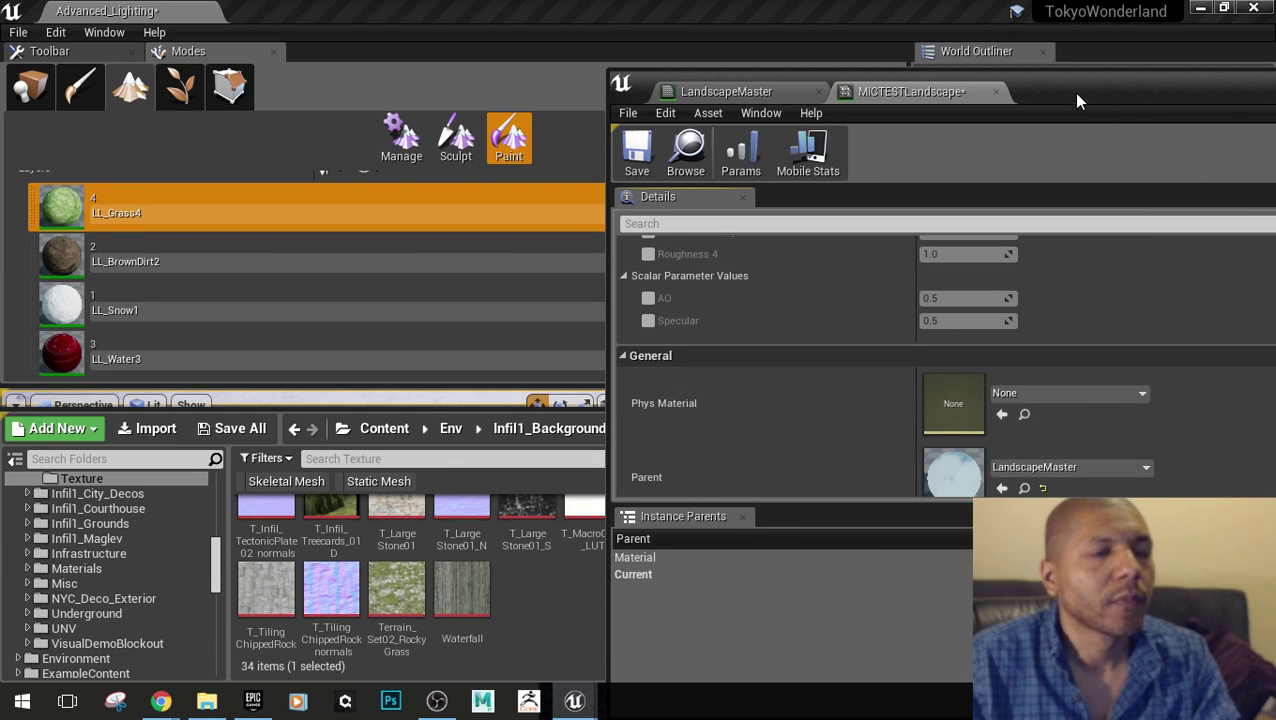
Move the MICTESTLandscape editor window aside and enlarge the level viewport to show the snow-covered landscape
drag(1076, 96, 1217, 344)
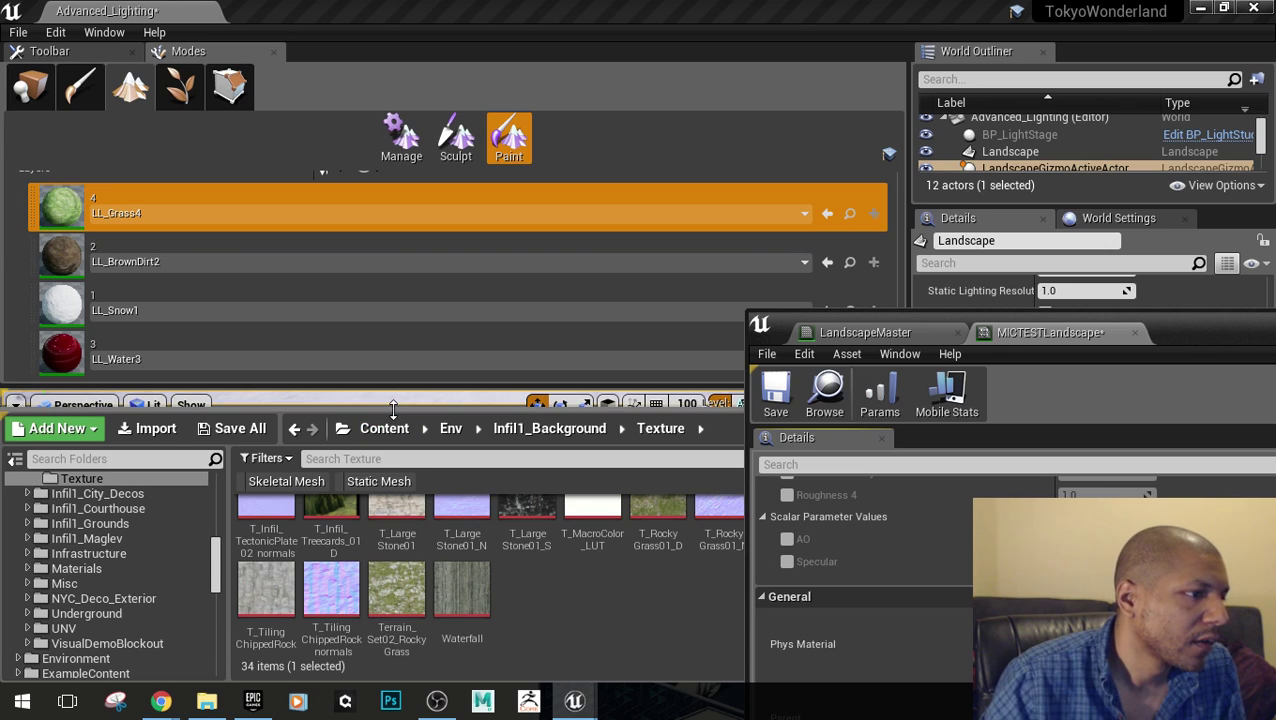
drag(393, 409, 421, 589)
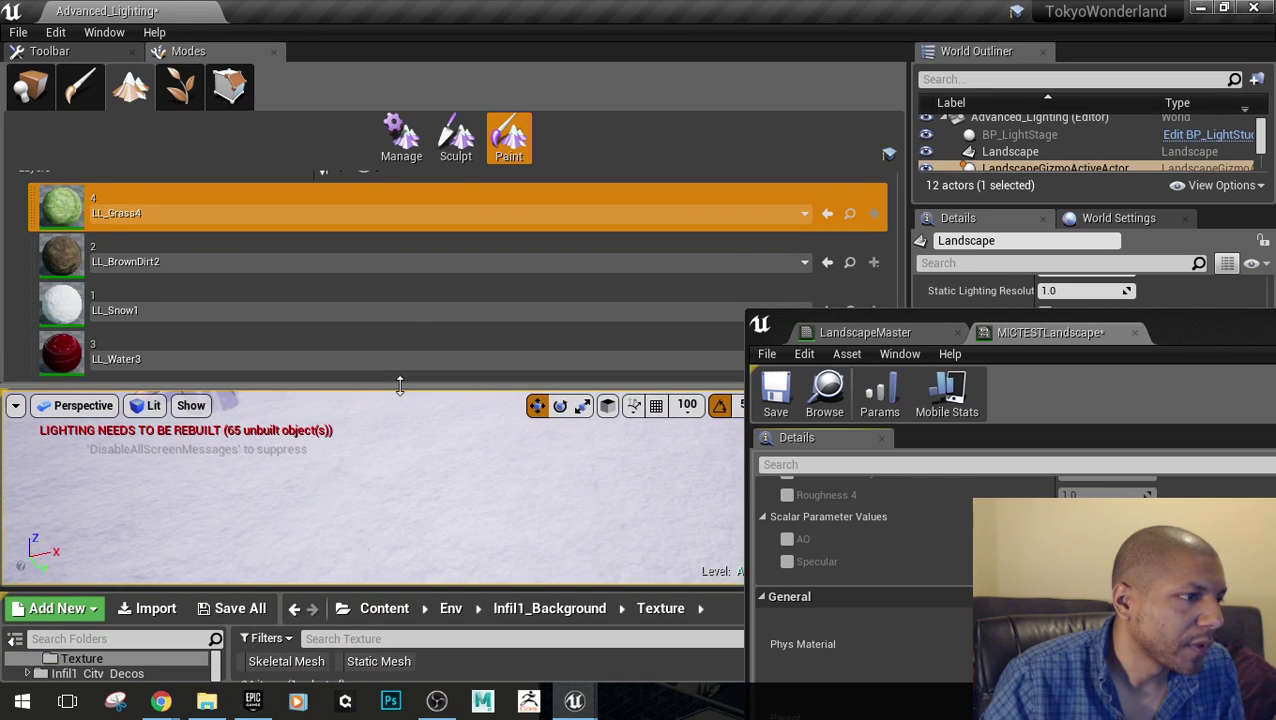
drag(399, 385, 402, 302)
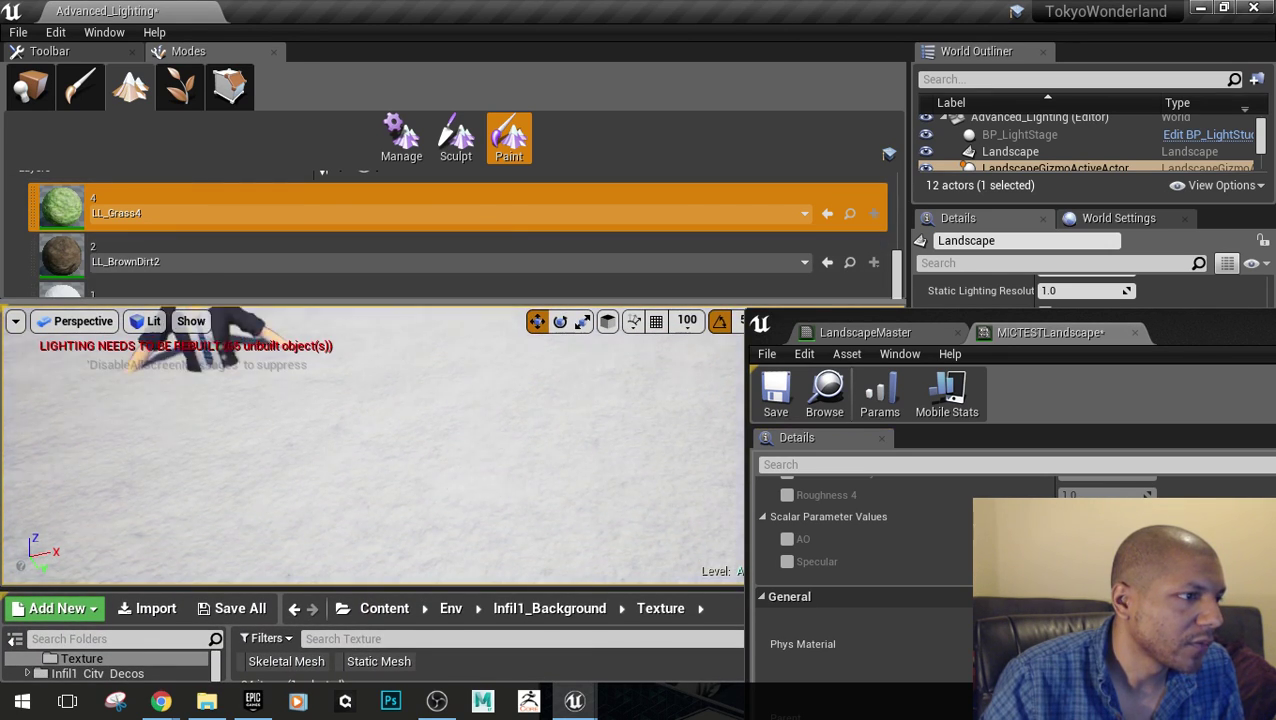
right_drag(372, 445, 372, 375)
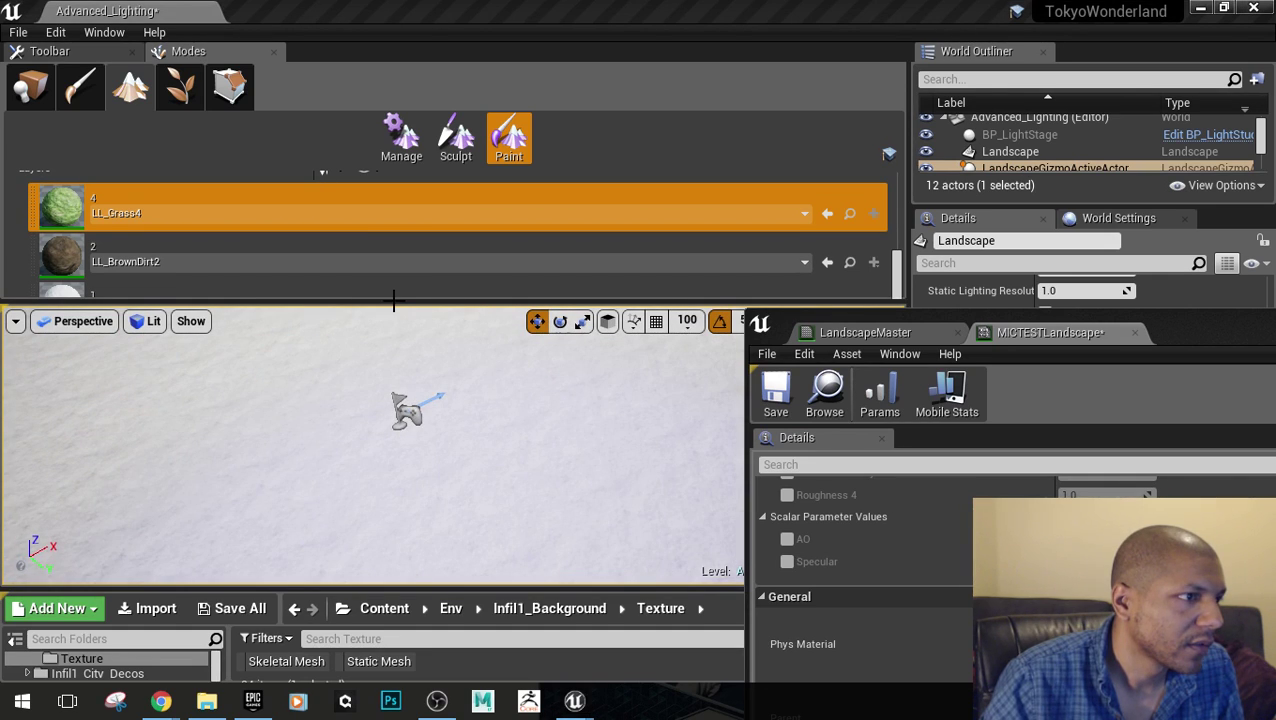
Set the landscape paint Tool Strength to 0.5 and reduce the Brush Size to about 277
drag(394, 300, 418, 538)
scroll(362, 387, up, 5)
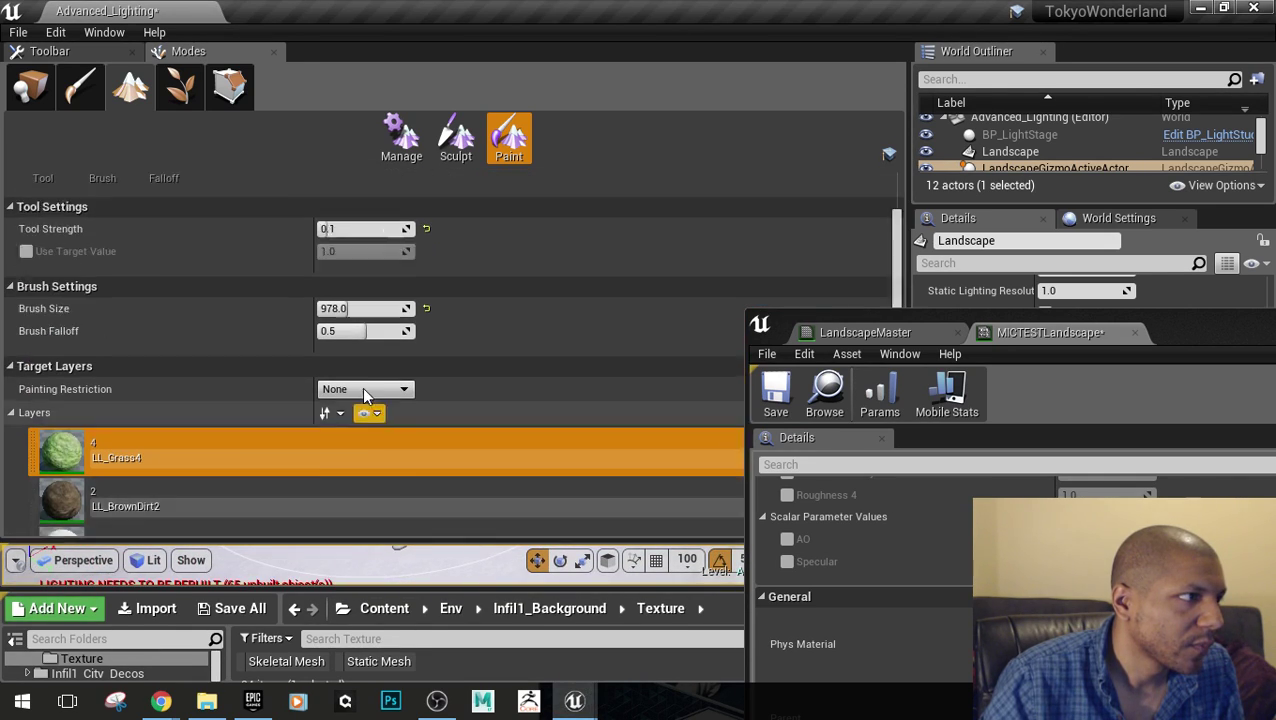
click(360, 309)
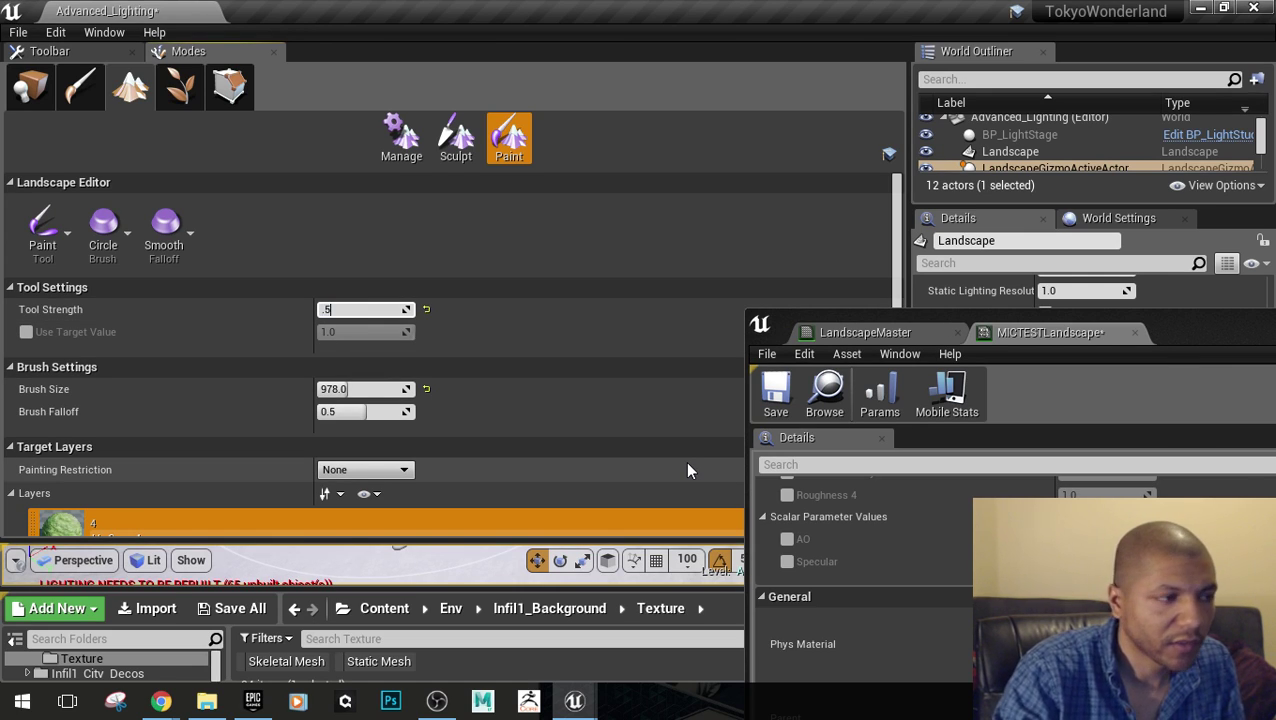
key(Return)
drag(349, 390, 335, 390)
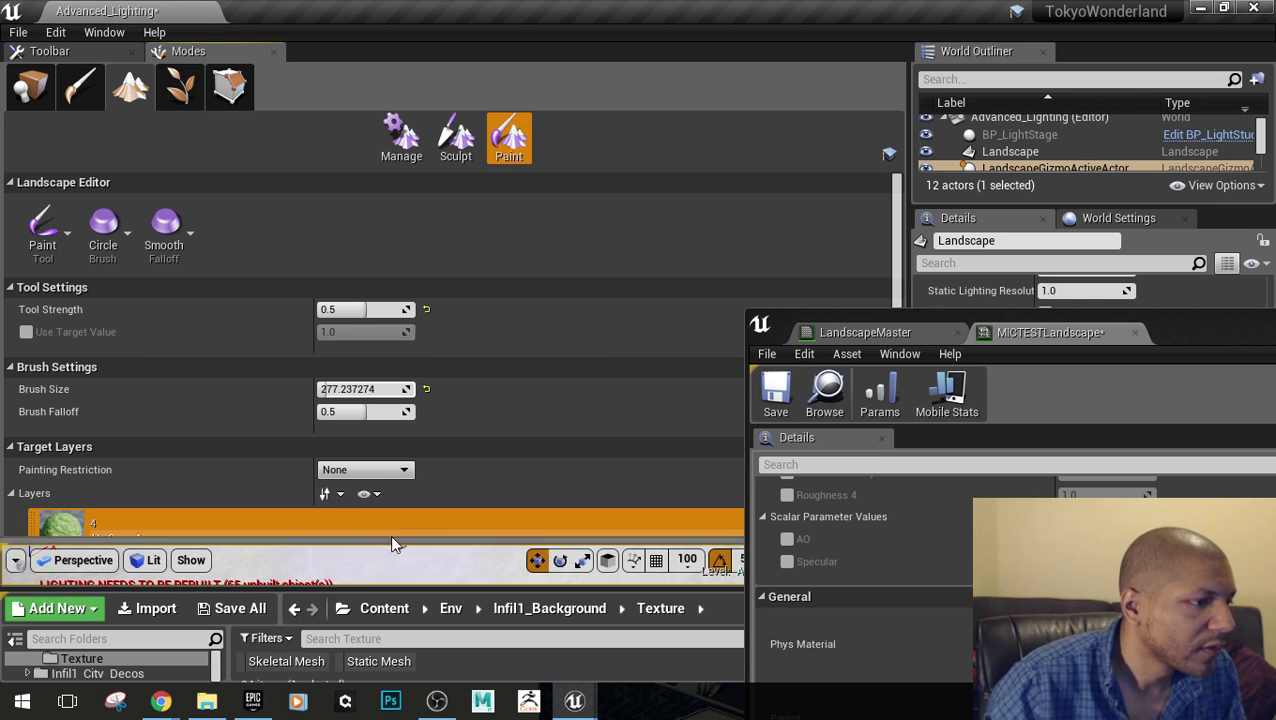
Paint a large LL_Grass4 patch onto the snow beside the character
drag(393, 537, 440, 266)
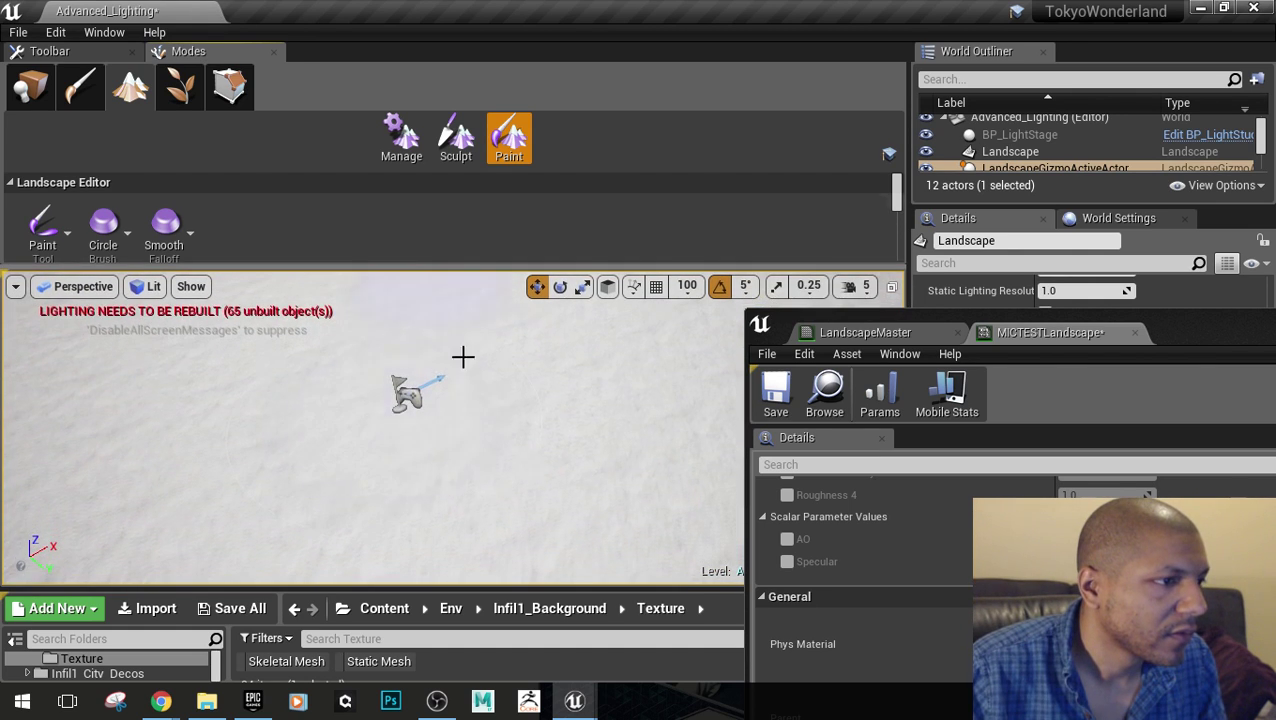
right_drag(440, 420, 400, 390)
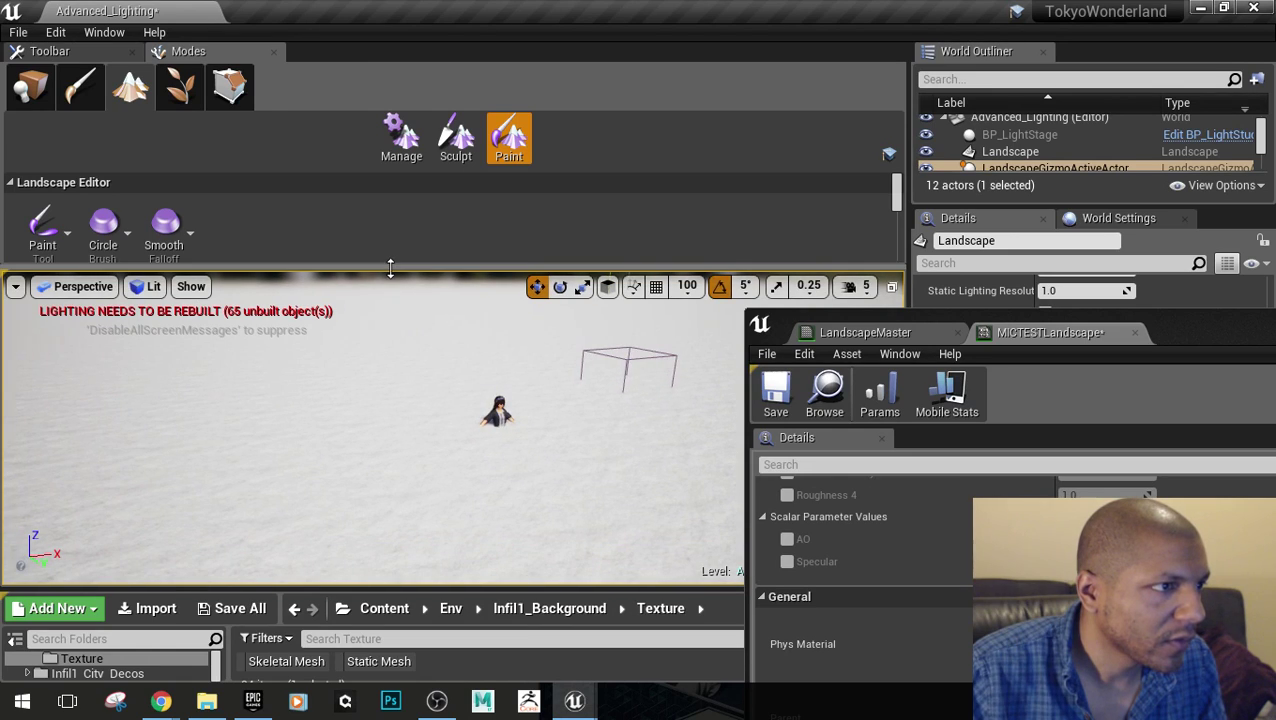
mouse_move(390, 266)
mouse_down()
mouse_move(390, 470)
mouse_move(370, 498)
mouse_move(380, 314)
mouse_up()
scroll(199, 436, down, 5)
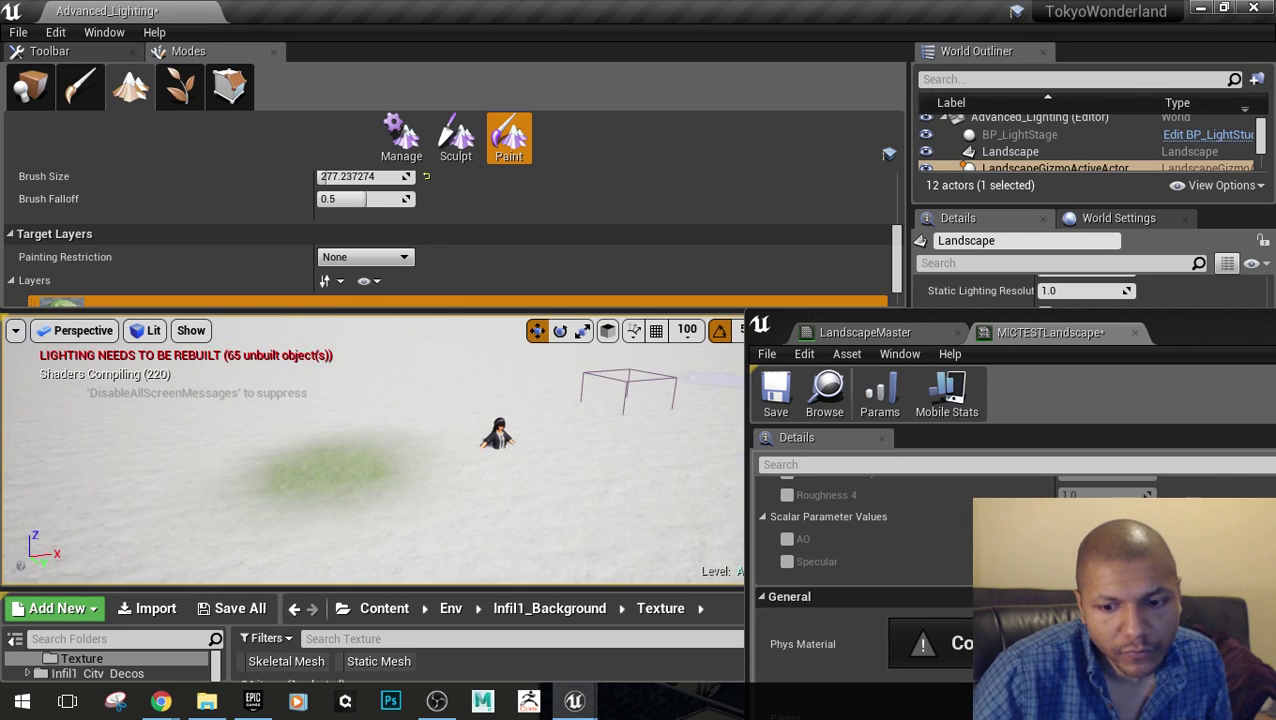
mouse_move(290, 525)
right_down()
mouse_move(290, 578)
mouse_move(290, 500)
mouse_move(290, 525)
right_up()
key(w)
mouse_move(393, 481)
mouse_down()
mouse_move(313, 435)
mouse_move(345, 457)
mouse_move(436, 435)
mouse_move(436, 447)
mouse_move(236, 435)
mouse_move(357, 468)
mouse_move(410, 441)
mouse_move(581, 416)
mouse_move(305, 415)
mouse_move(347, 535)
mouse_move(242, 379)
mouse_move(459, 368)
mouse_up()
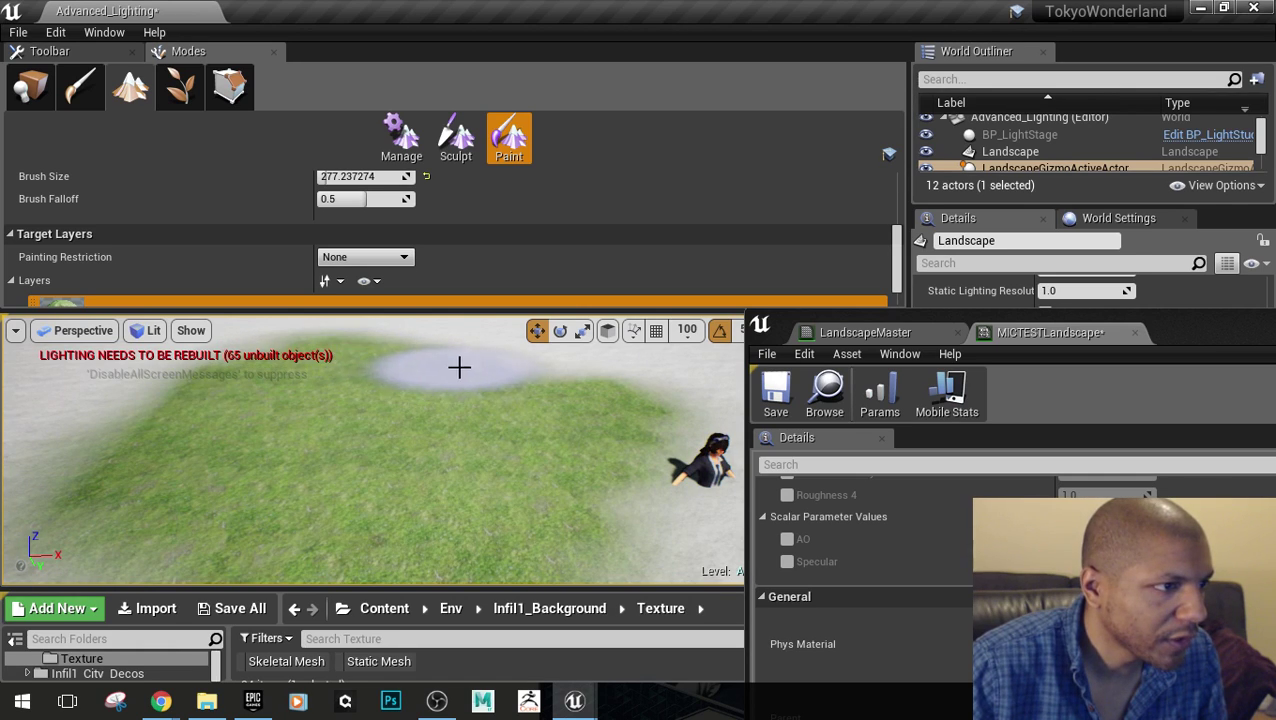
Inspect the grass patch's blended edge and raise the Brush Falloff to about 0.91
mouse_move(492, 400)
right_down()
mouse_move(492, 480)
mouse_move(492, 410)
mouse_move(390, 435)
mouse_move(455, 425)
mouse_move(473, 441)
right_up()
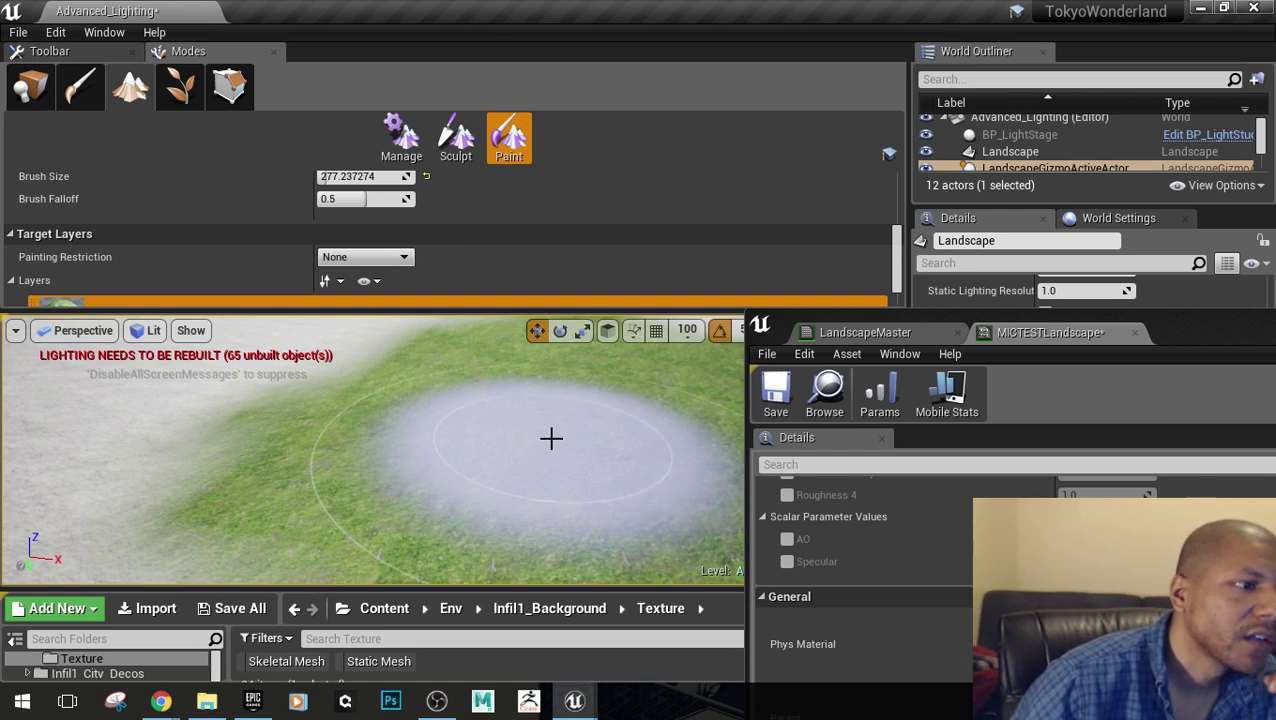
right_drag(550, 438, 401, 385)
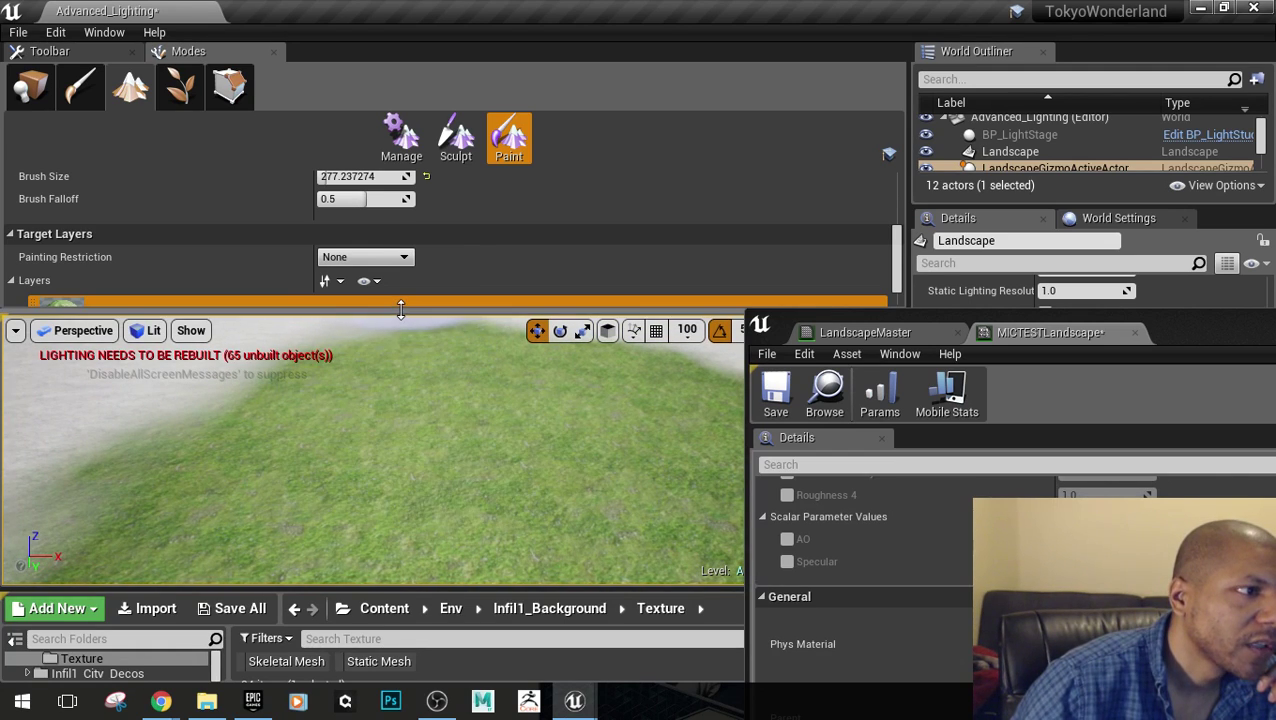
drag(401, 309, 400, 443)
scroll(380, 350, up, 3)
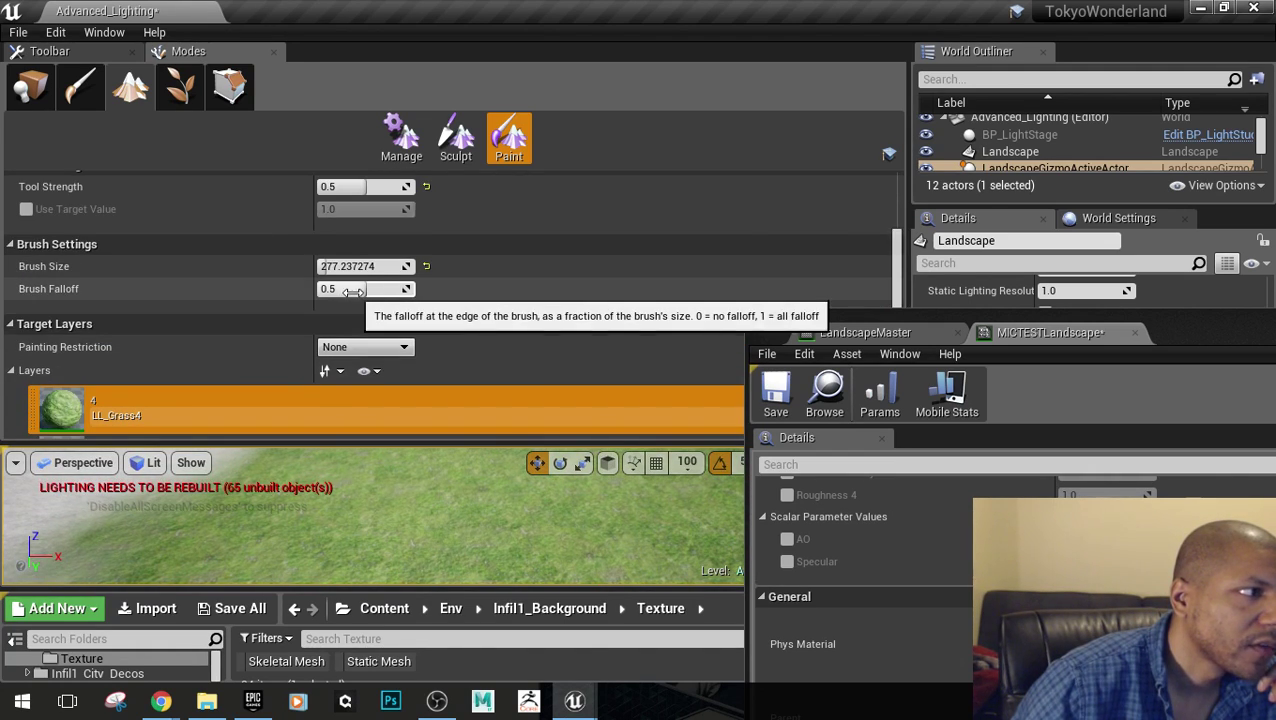
drag(363, 291, 375, 291)
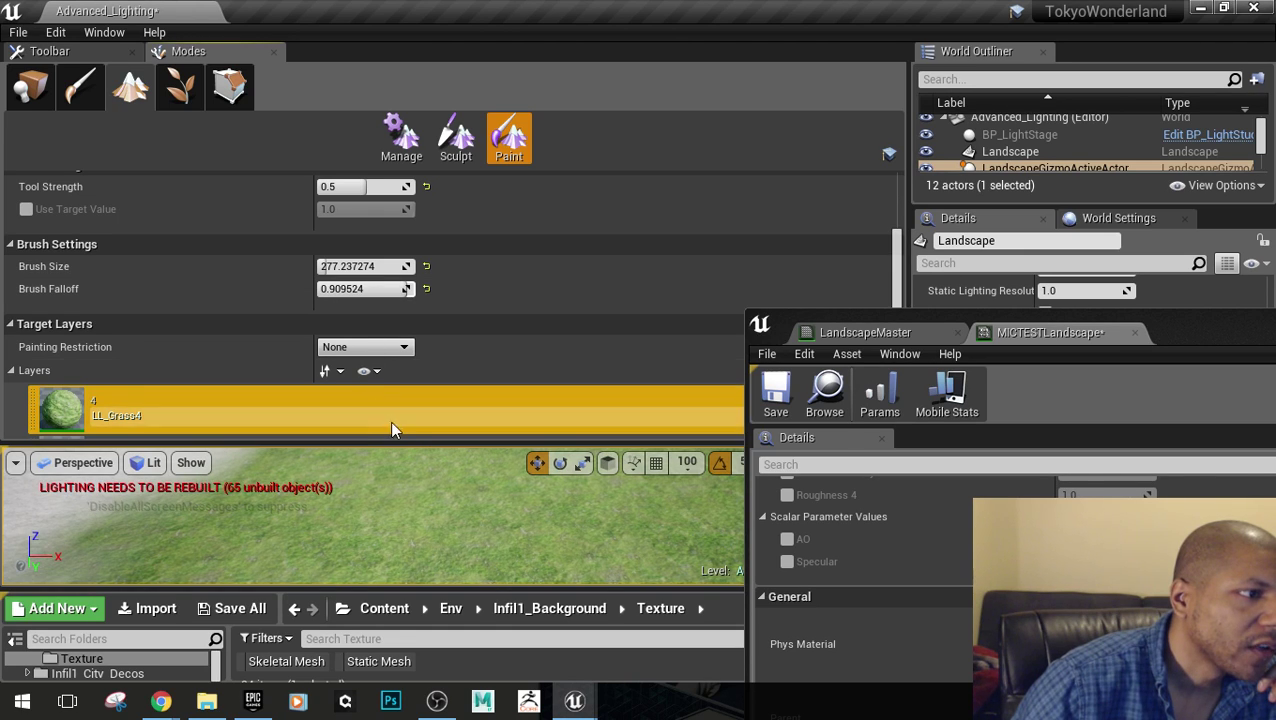
Extend the grass patch with the softer brush, painting along its near side
drag(397, 440, 410, 221)
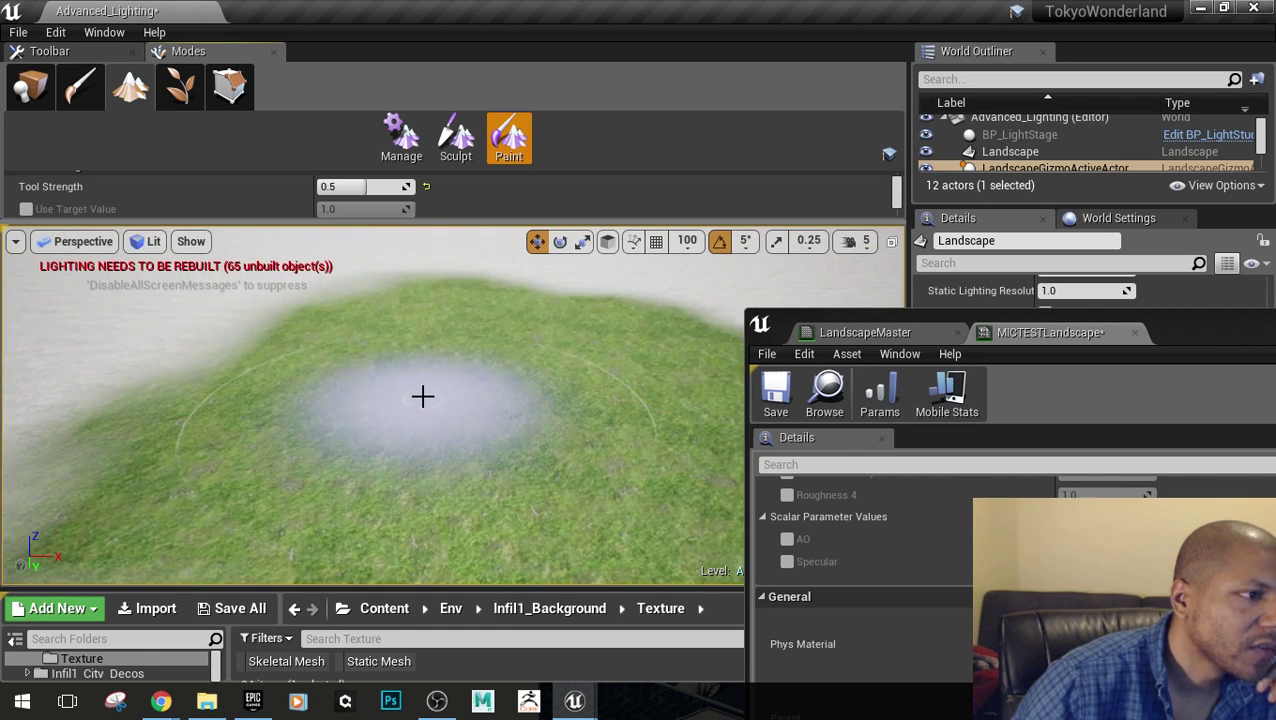
right_drag(425, 393, 425, 438)
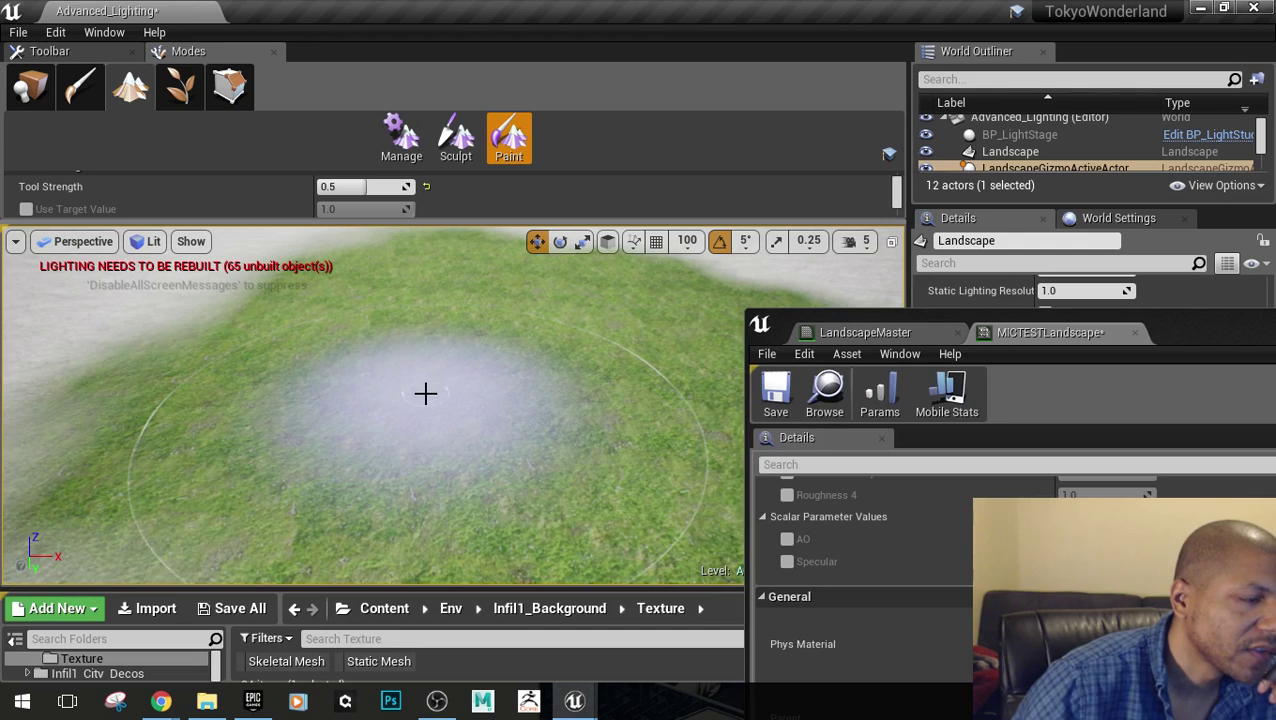
mouse_move(425, 393)
mouse_down()
mouse_move(384, 382)
mouse_move(313, 399)
mouse_move(342, 450)
mouse_move(436, 345)
mouse_move(427, 365)
mouse_move(245, 353)
mouse_move(524, 453)
mouse_move(374, 434)
mouse_up()
mouse_move(374, 434)
right_down()
mouse_move(400, 420)
mouse_move(398, 260)
right_up()
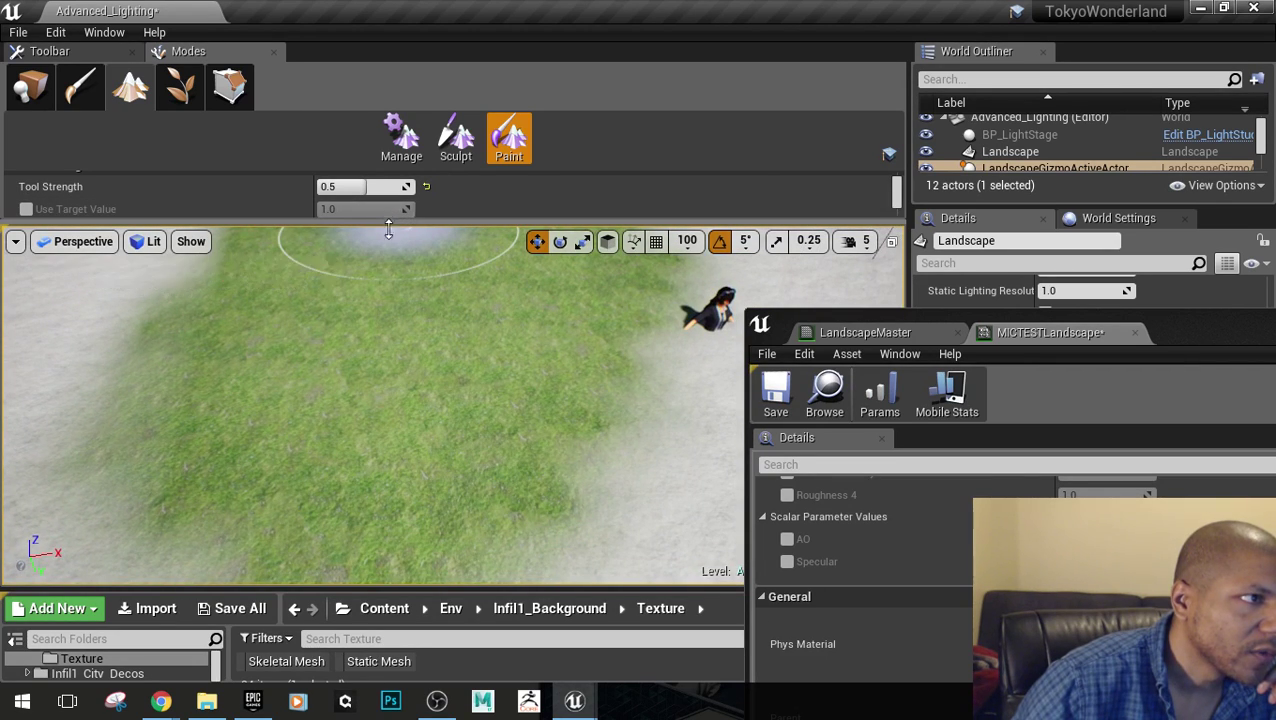
Make LL_BrownDirt2 the target layer and paint a dirt stroke down the left edge of the grass patch
drag(389, 229, 389, 430)
scroll(331, 241, up, 3)
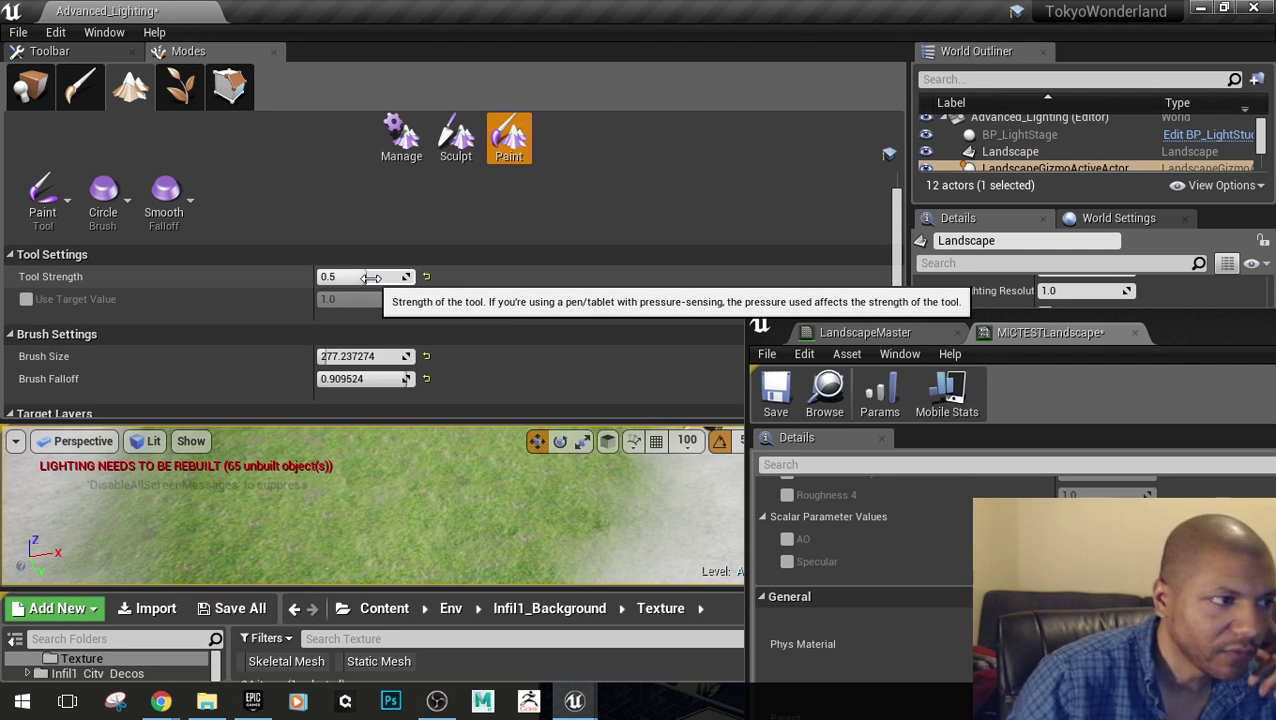
mouse_move(432, 420)
mouse_down()
mouse_move(432, 305)
mouse_move(458, 214)
mouse_move(405, 265)
mouse_move(420, 430)
mouse_up()
scroll(368, 360, down, 4)
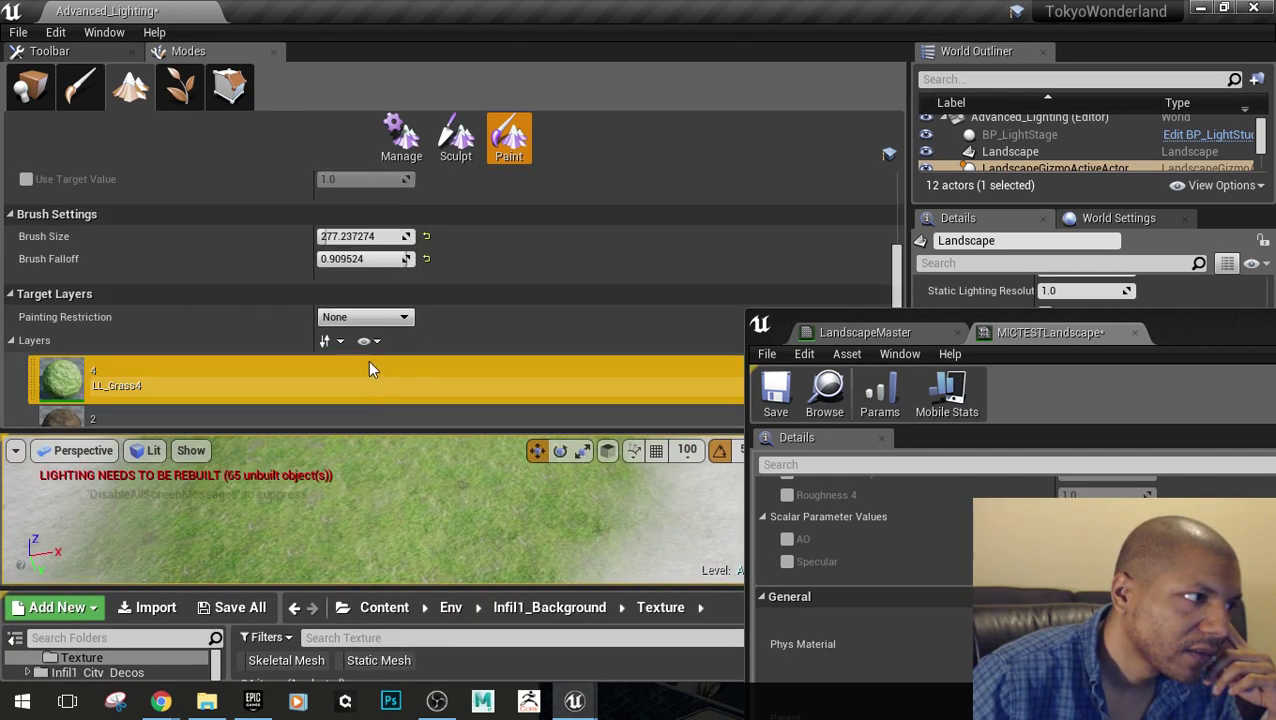
click(248, 367)
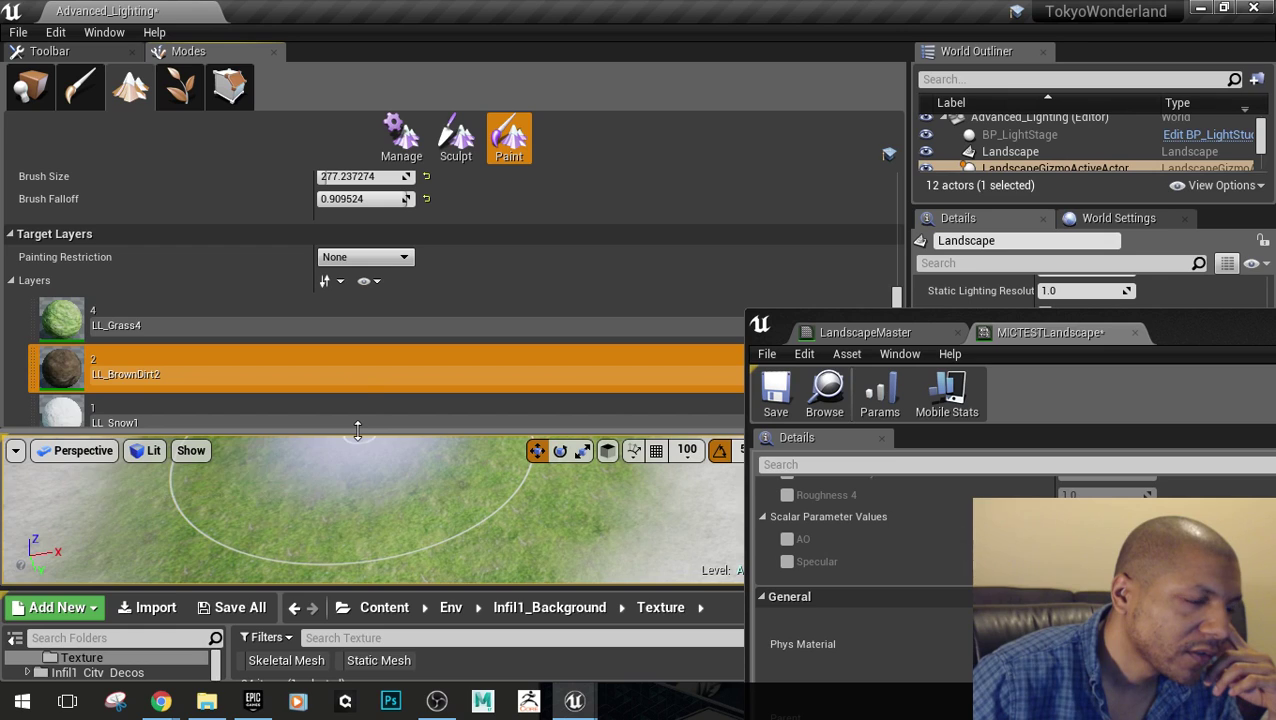
drag(357, 430, 360, 190)
scroll(400, 345, down, 5)
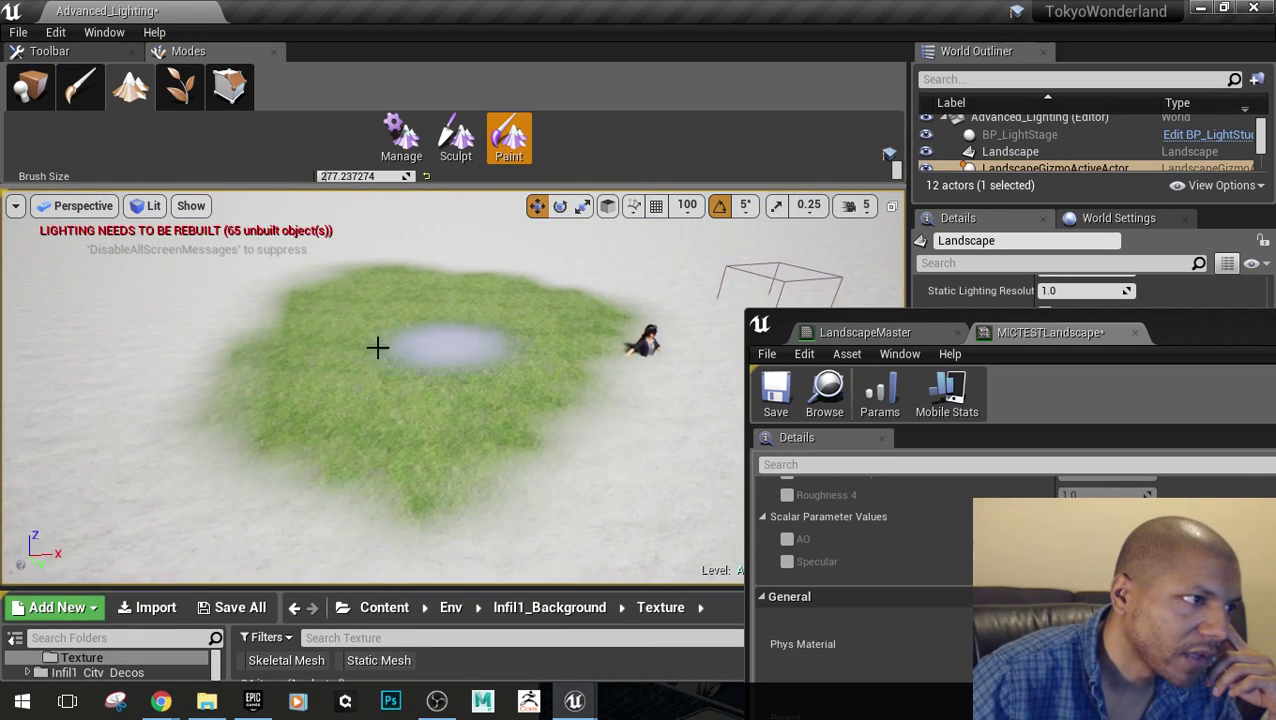
drag(254, 316, 266, 462)
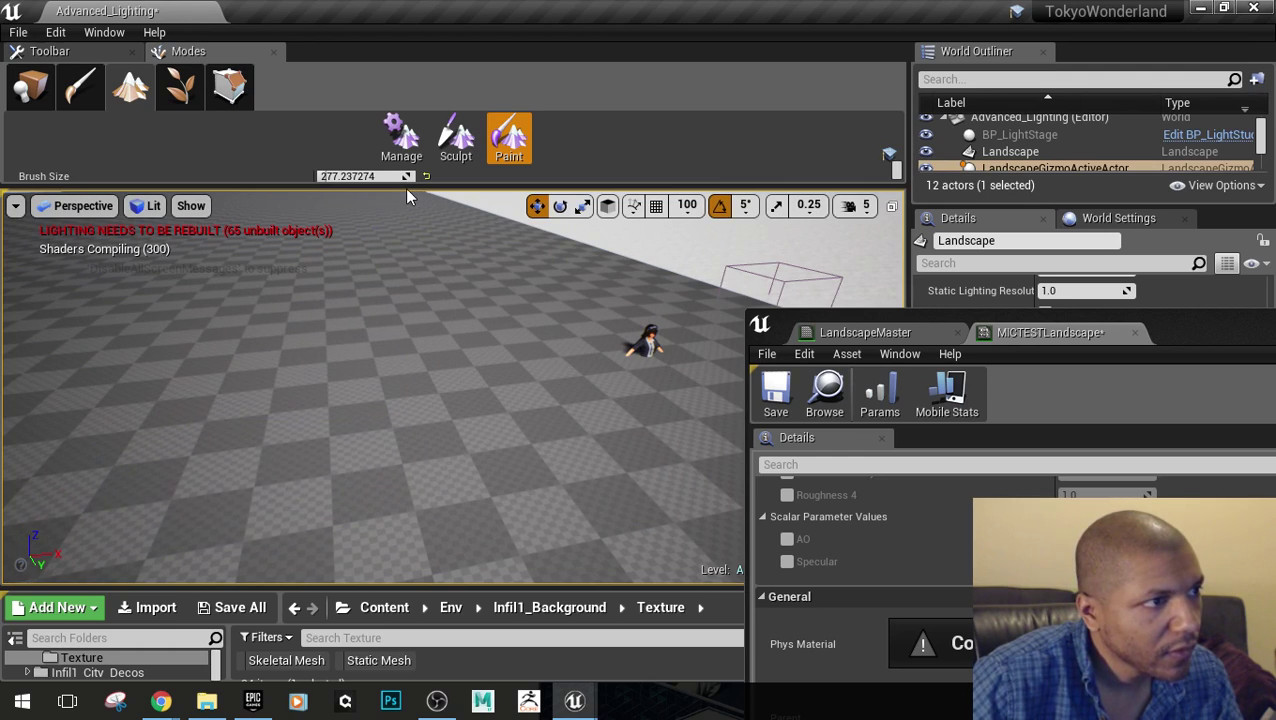
Lower the Brush Falloff to about 0.42 for a harder brush edge
drag(405, 187, 417, 418)
scroll(330, 298, up, 2)
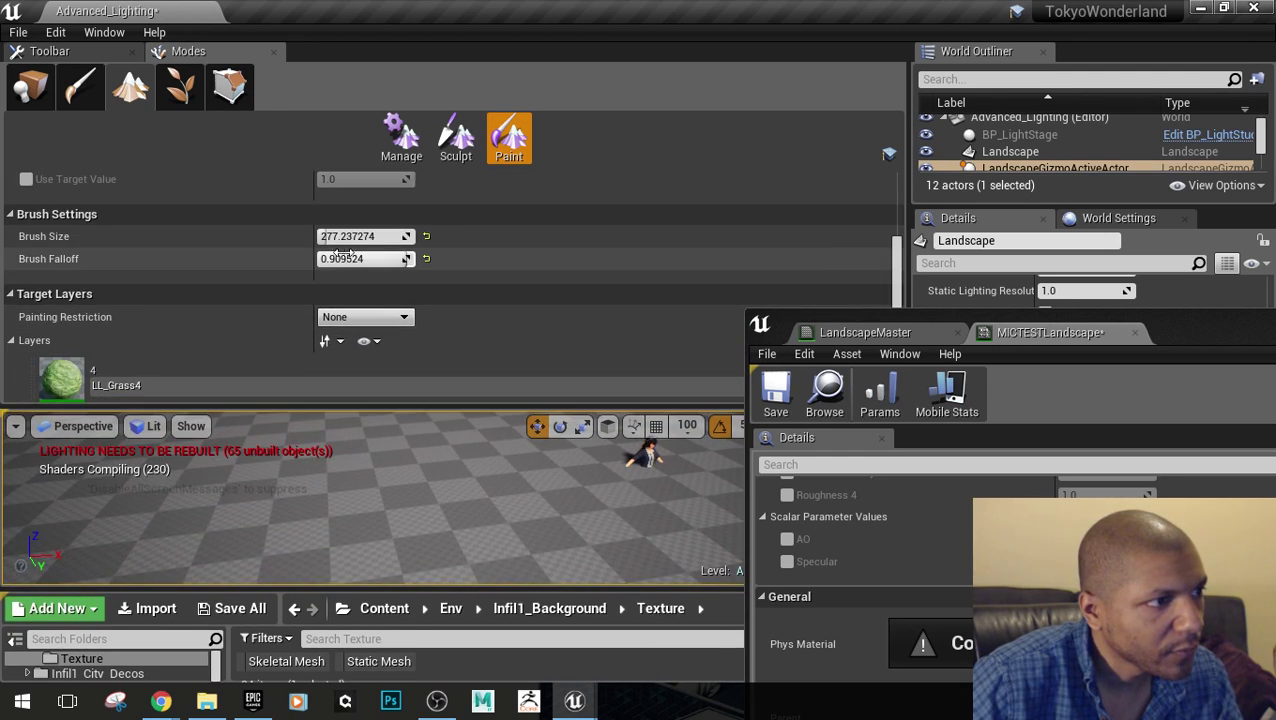
drag(399, 259, 348, 259)
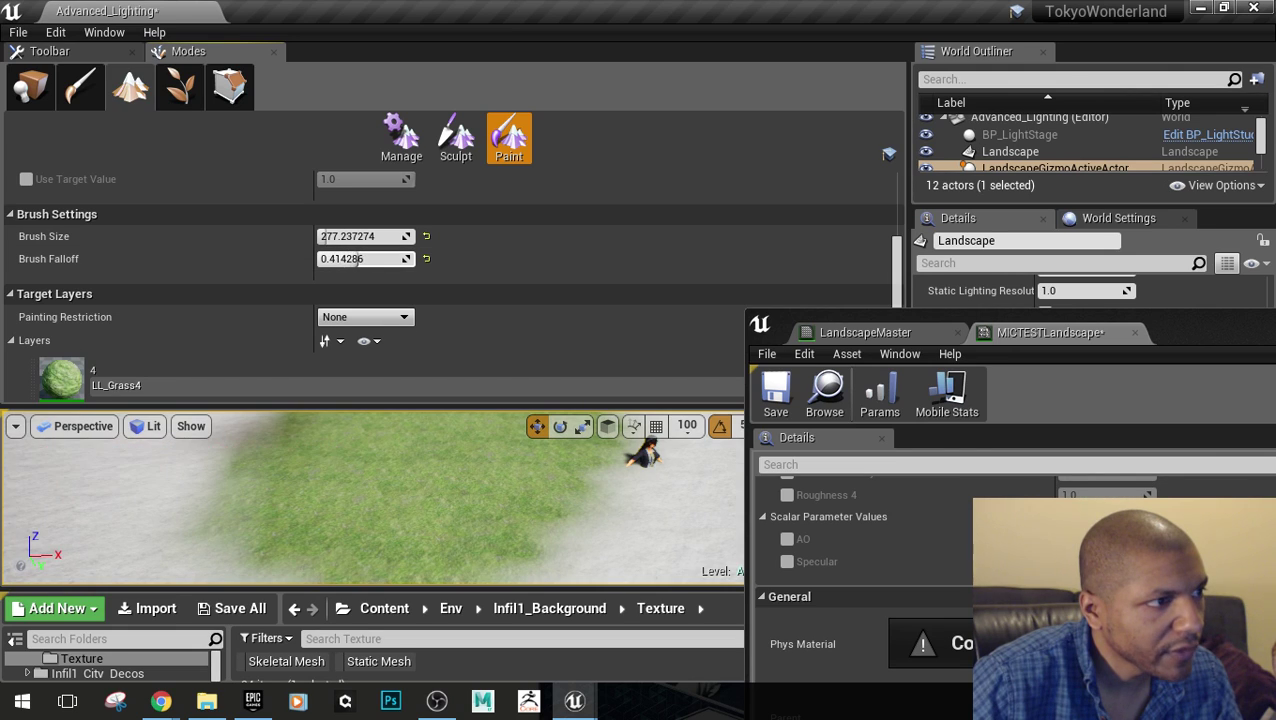
Paint a broad band of brown dirt along the left and near sides of the grass patch
drag(405, 398, 404, 200)
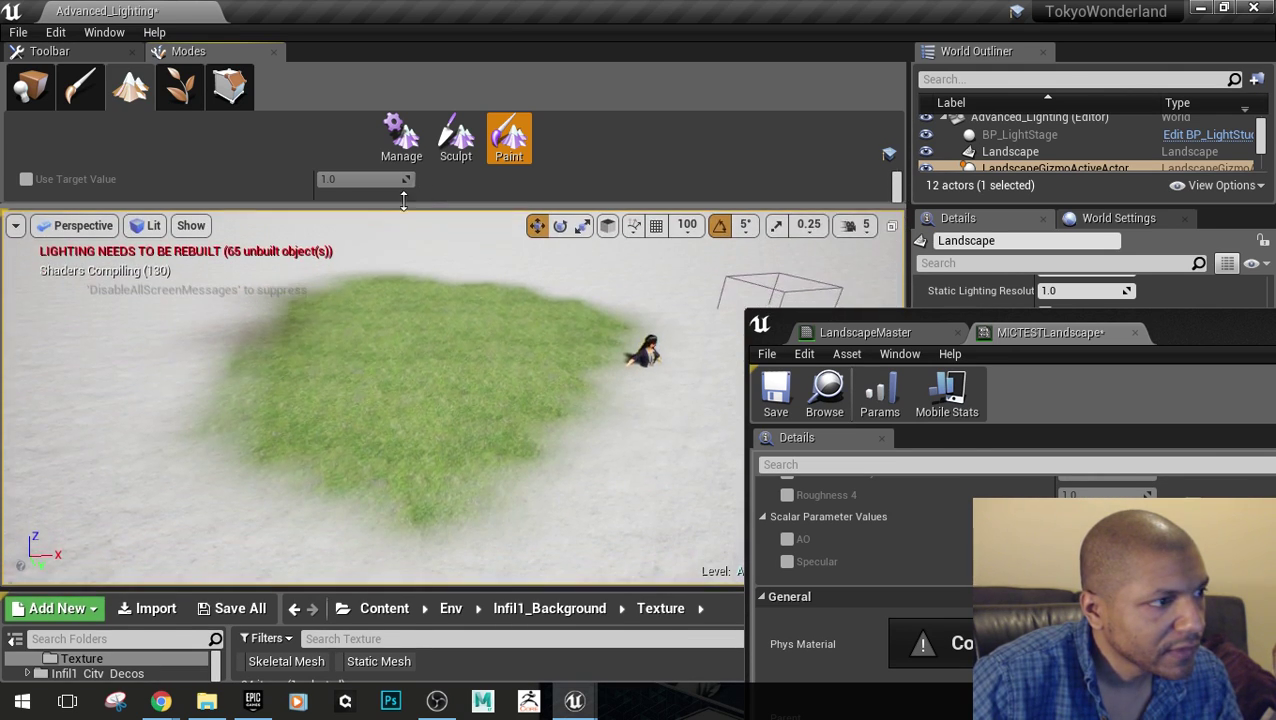
mouse_move(265, 319)
mouse_down()
mouse_move(234, 345)
mouse_move(251, 313)
mouse_move(145, 416)
mouse_move(148, 481)
mouse_move(168, 515)
mouse_up()
right_drag(168, 515, 128, 535)
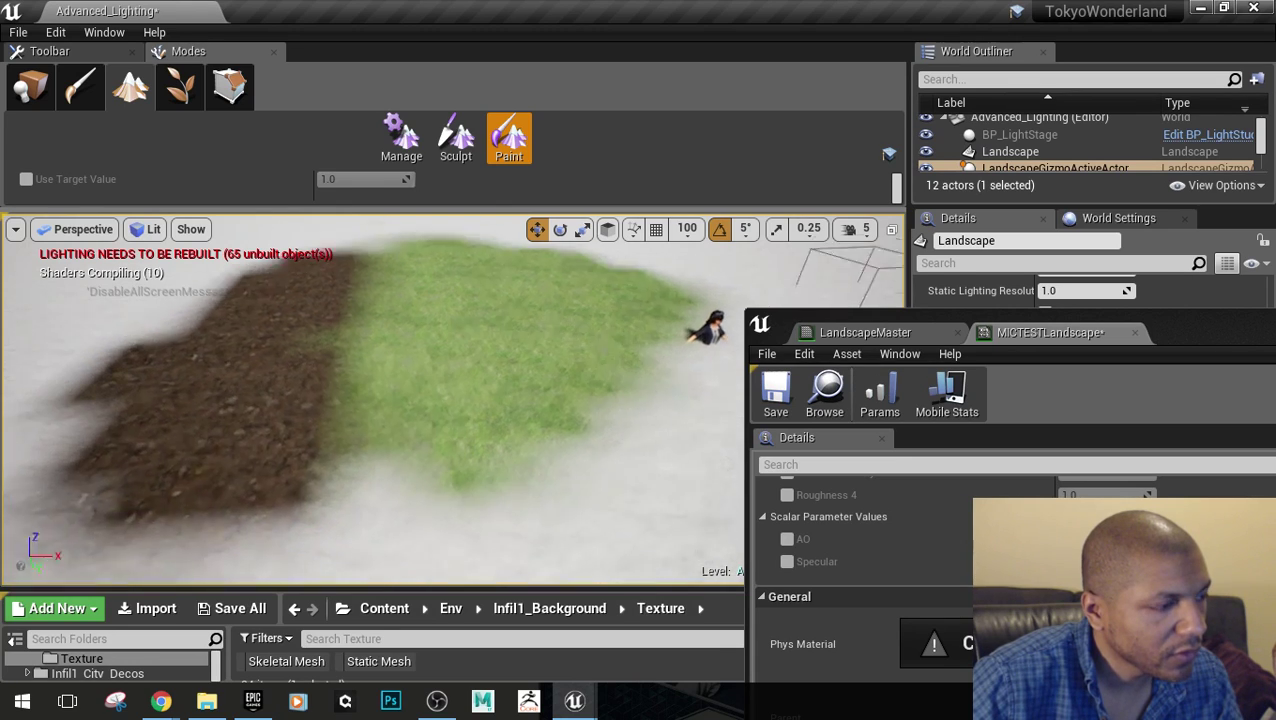
scroll(250, 487, up, 1)
mouse_move(250, 487)
mouse_down()
mouse_move(370, 521)
mouse_move(550, 492)
mouse_move(625, 446)
mouse_move(678, 379)
mouse_move(609, 490)
mouse_up()
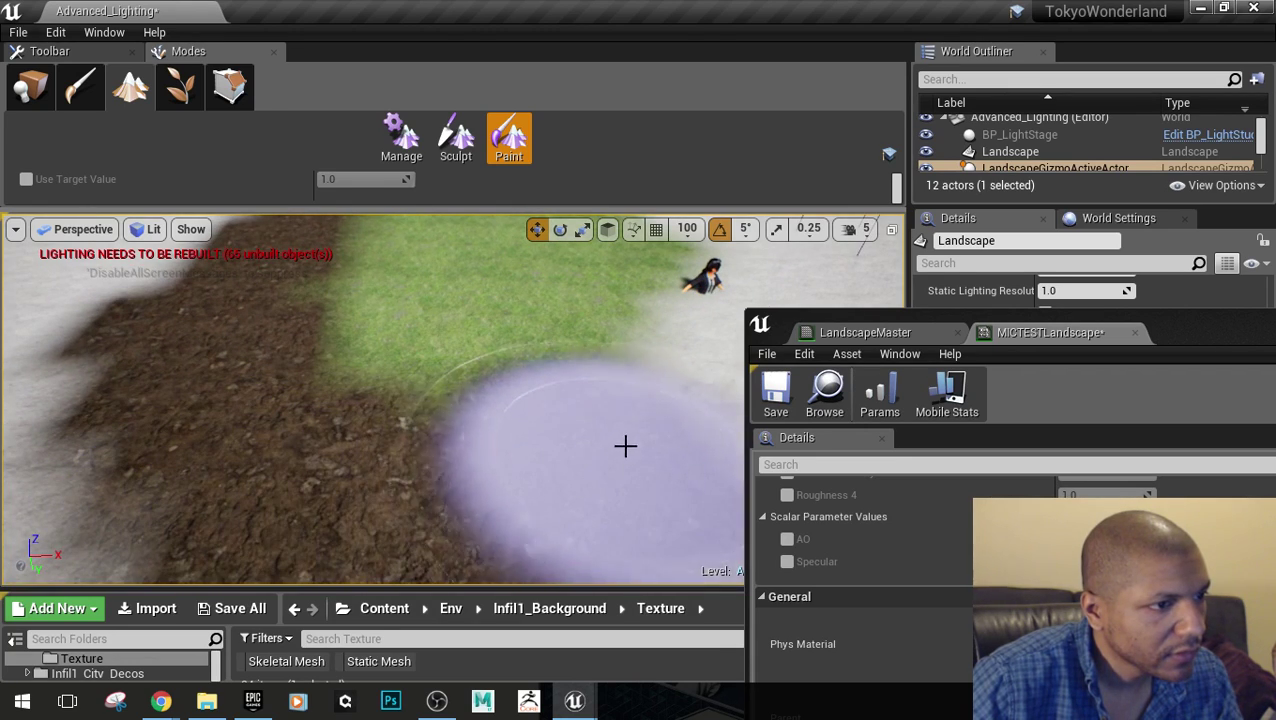
scroll(609, 490, down, 3)
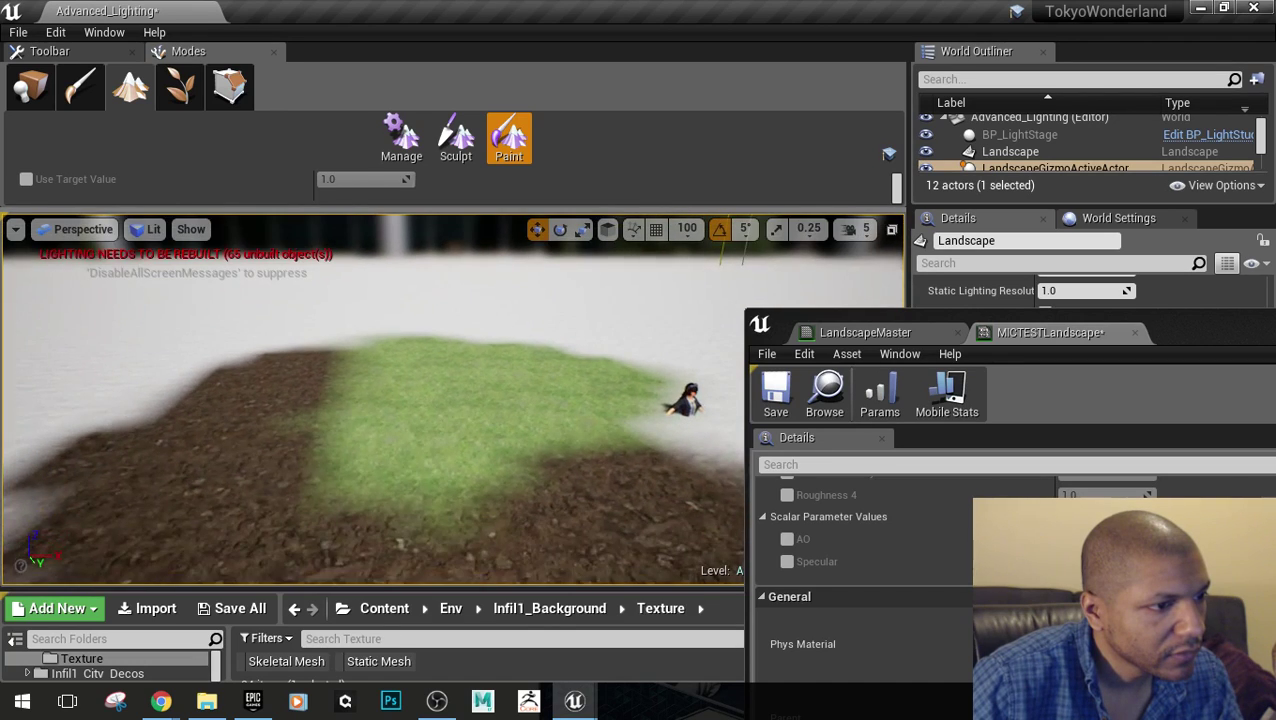
scroll(616, 449, down, 2)
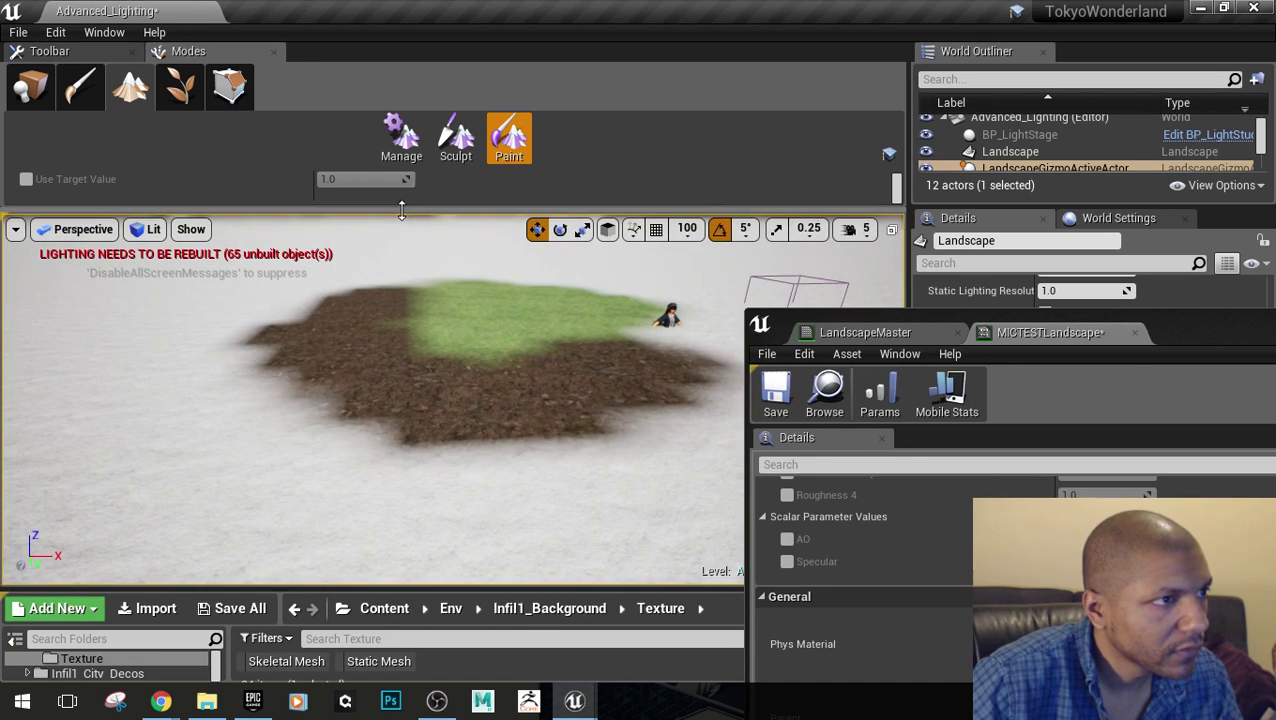
Make LL_Water3 the target layer and paint a stroke at the left edge of the dirt patch
drag(402, 264, 405, 486)
scroll(296, 447, down, 2)
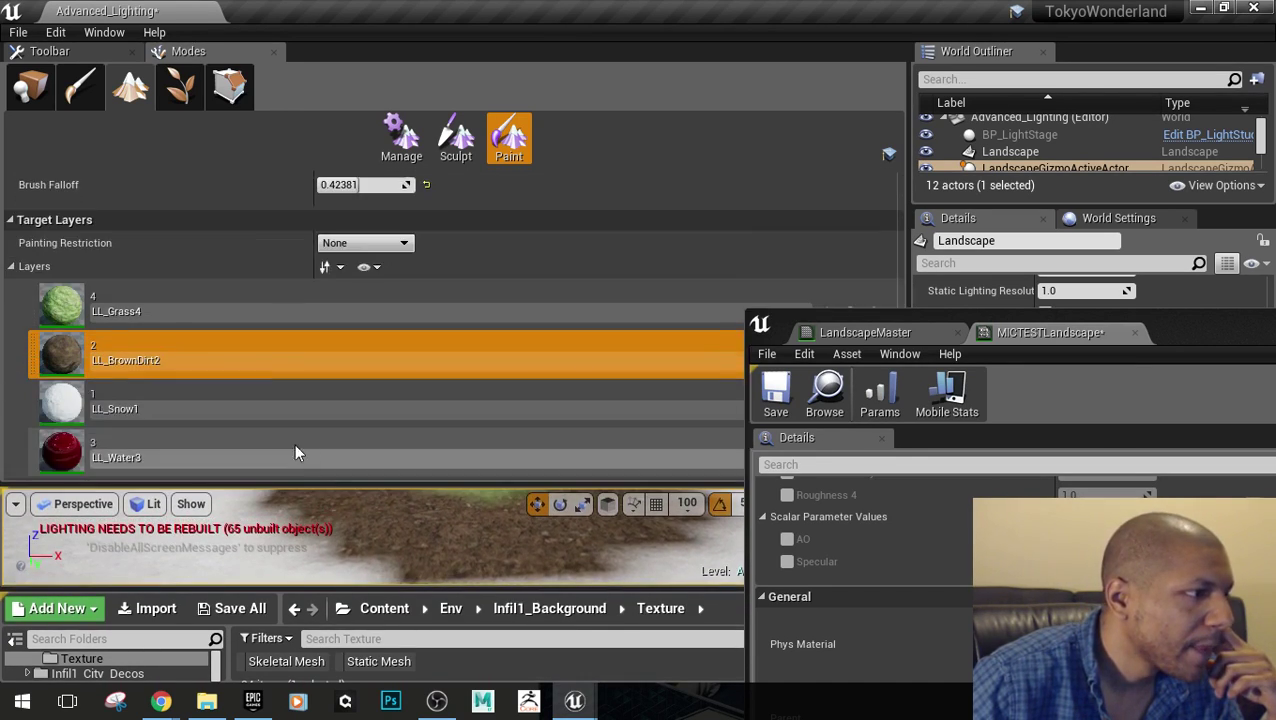
click(142, 444)
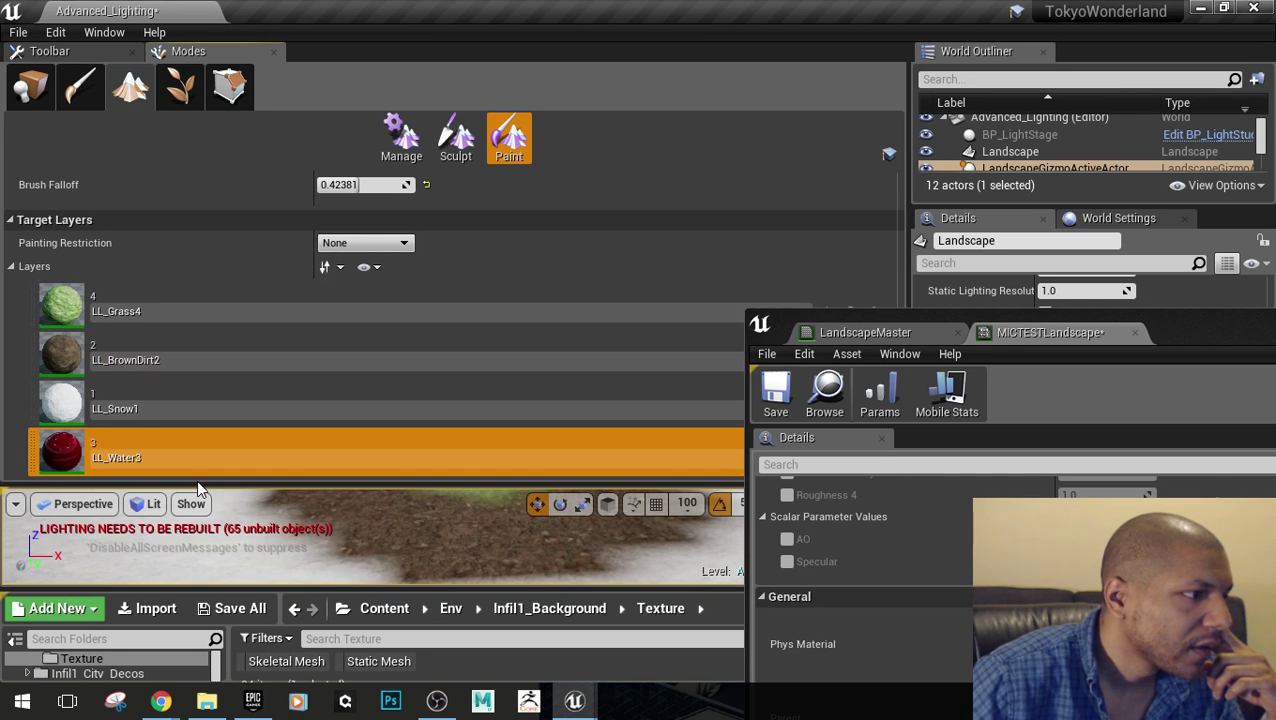
drag(209, 483, 255, 188)
scroll(370, 347, up, 3)
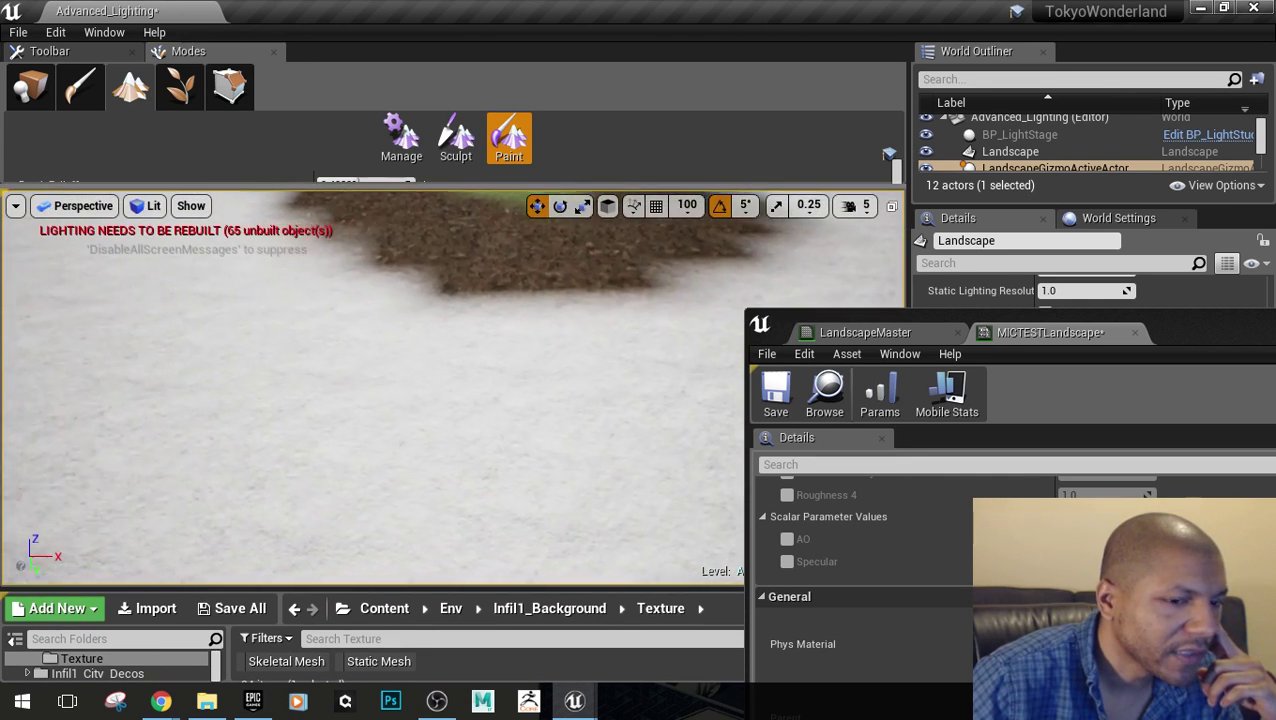
scroll(704, 376, down, 4)
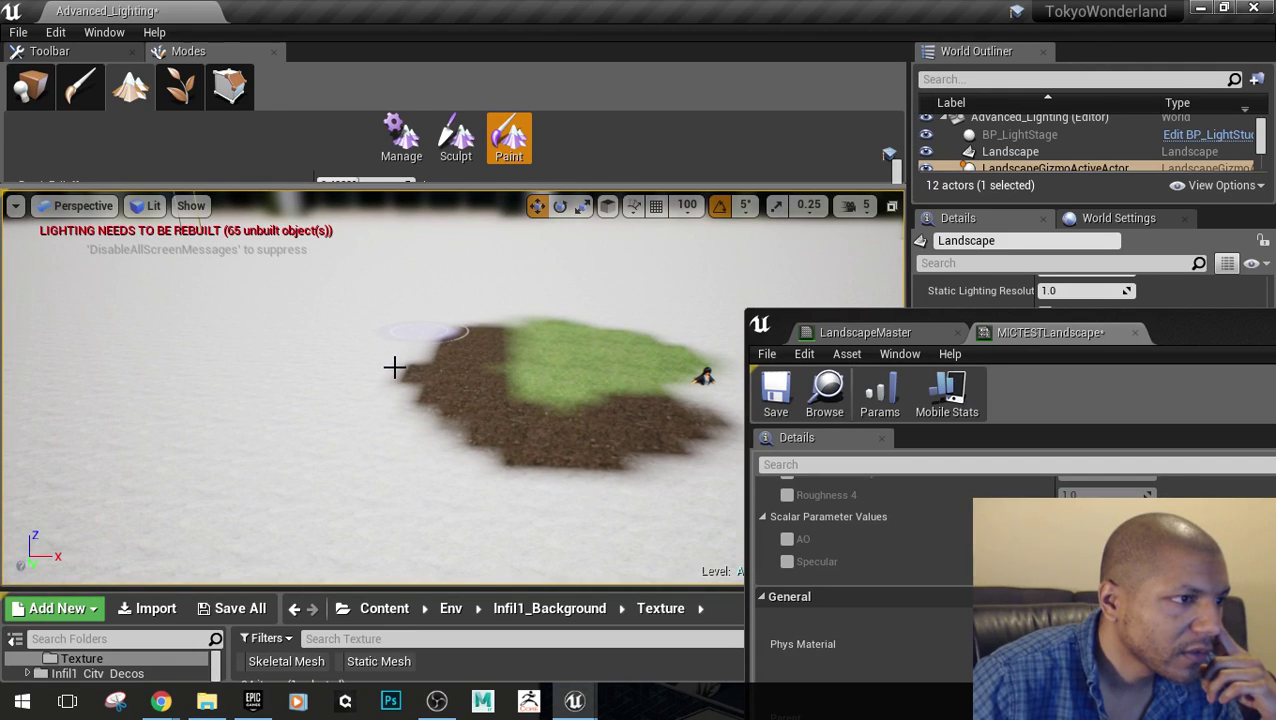
drag(394, 367, 431, 421)
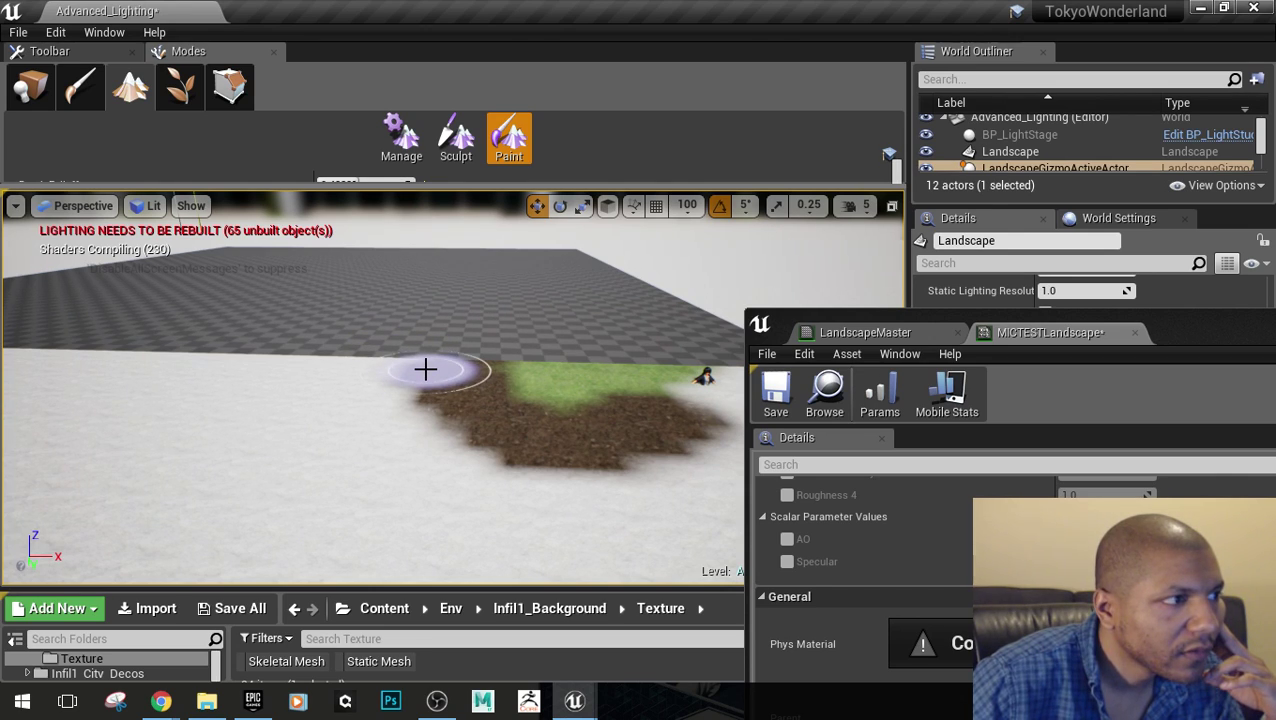
Paint a wide area of LL_Water3 along the left and near sides of the brown dirt patch
right_drag(425, 351, 363, 254)
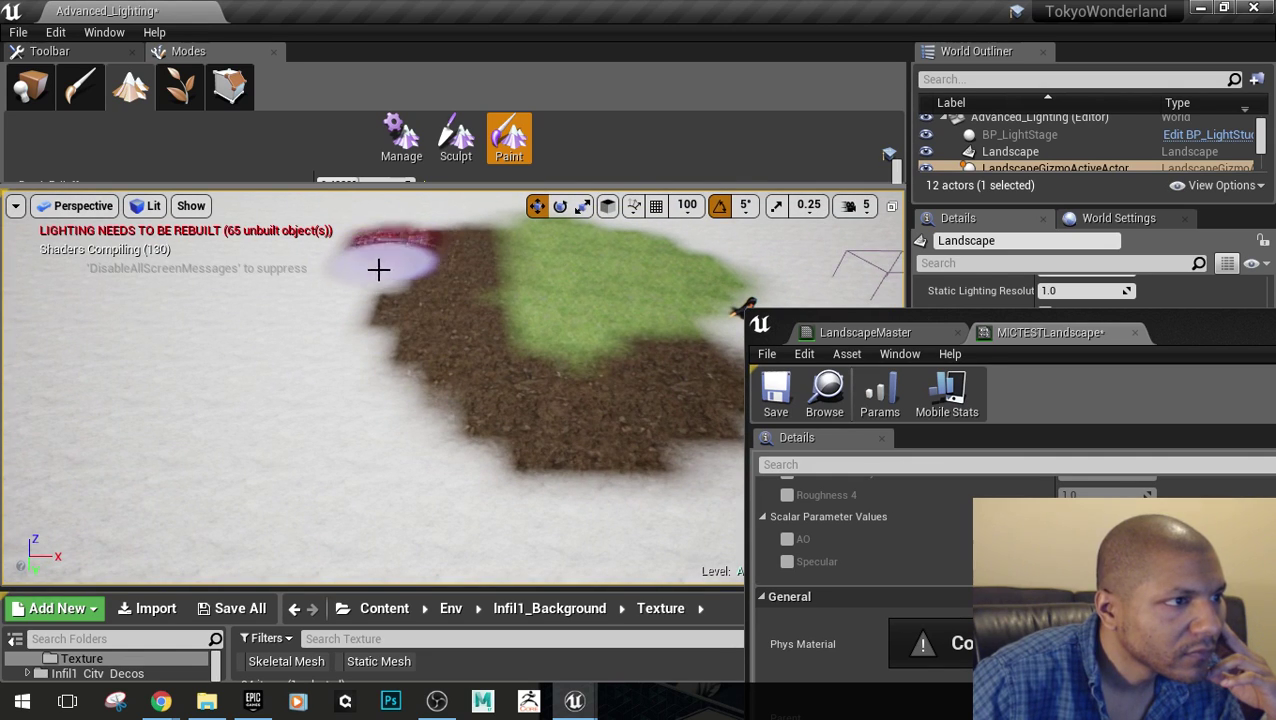
mouse_move(378, 268)
mouse_down()
mouse_move(345, 296)
mouse_move(333, 344)
mouse_move(322, 293)
mouse_move(249, 378)
mouse_up()
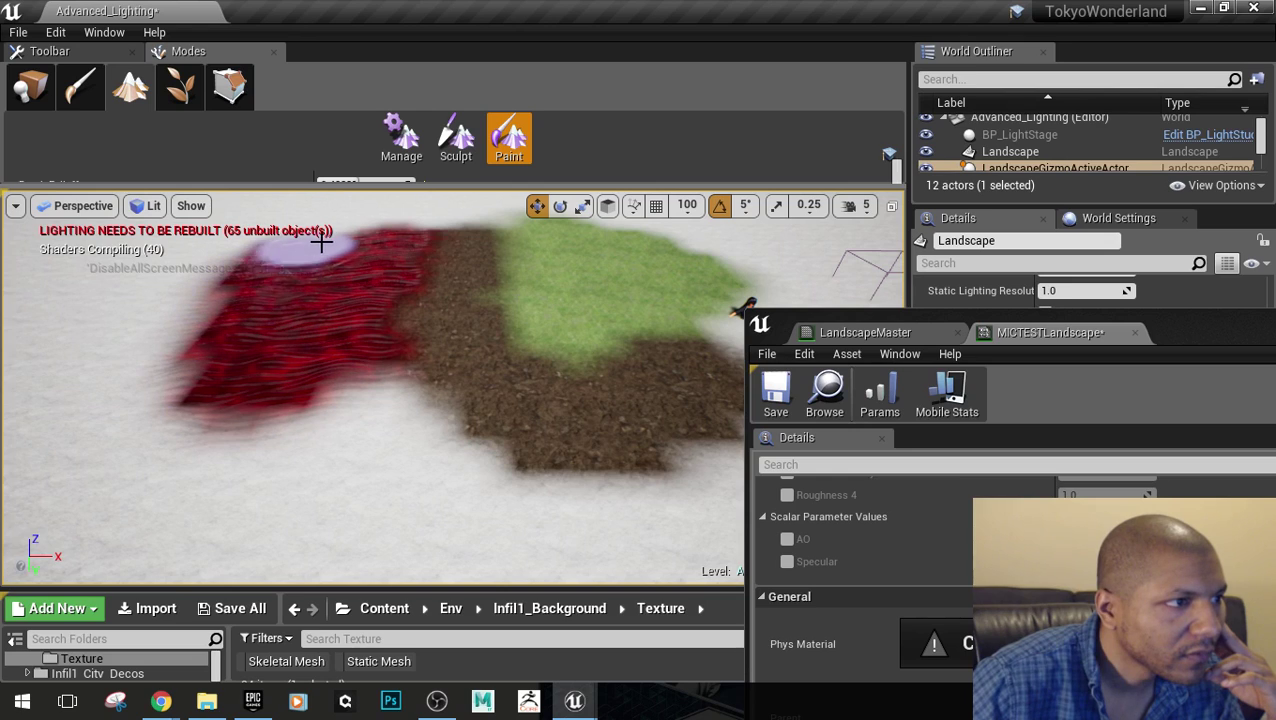
mouse_move(251, 288)
mouse_down()
mouse_move(268, 393)
mouse_move(393, 470)
mouse_move(208, 379)
mouse_move(248, 276)
mouse_move(284, 255)
mouse_up()
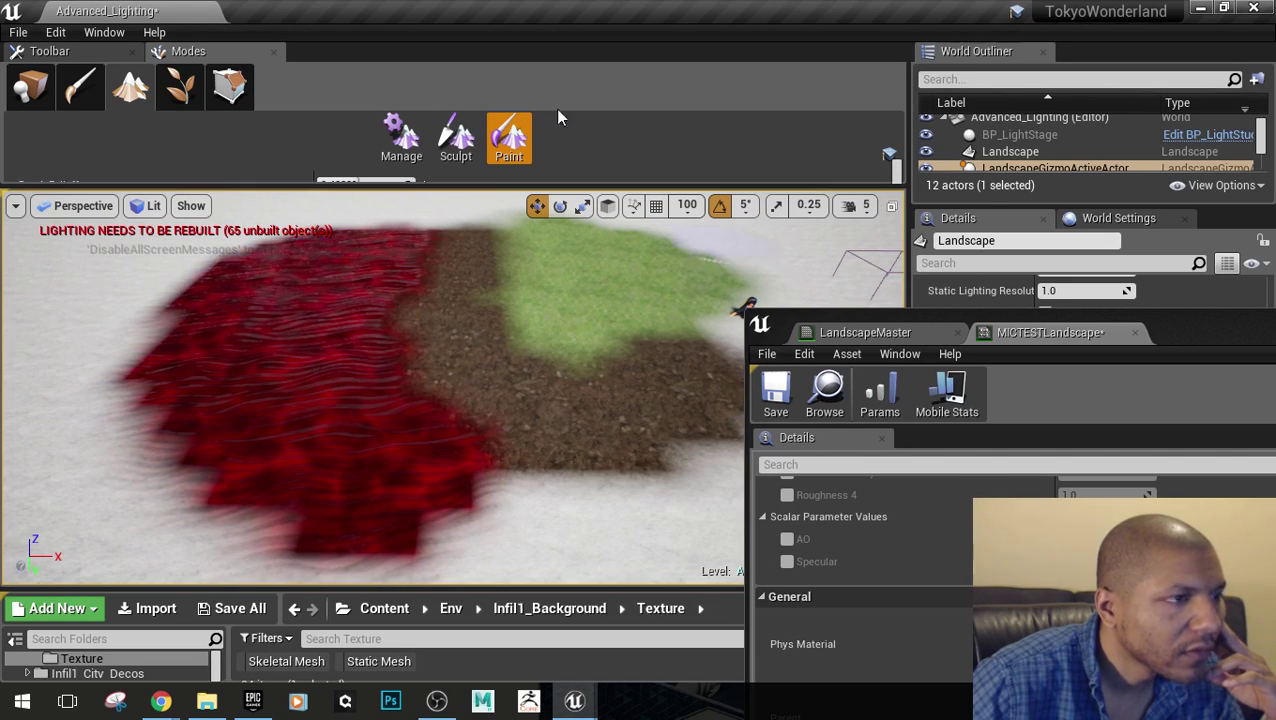
Enlarge the Modes panel above the viewport and bring the landscape target layers list into view
drag(390, 188, 378, 294)
right_drag(490, 483, 492, 305)
right_drag(362, 446, 560, 500)
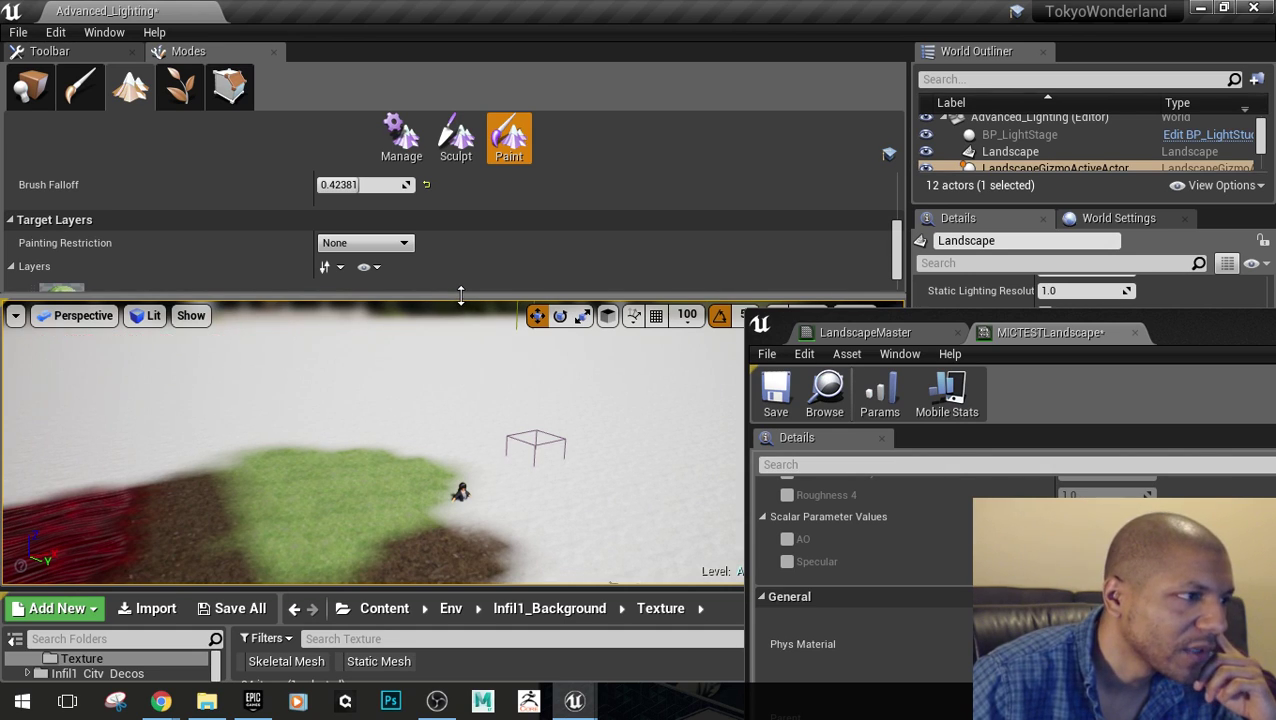
mouse_move(460, 298)
mouse_down()
mouse_move(460, 318)
mouse_move(459, 293)
mouse_up()
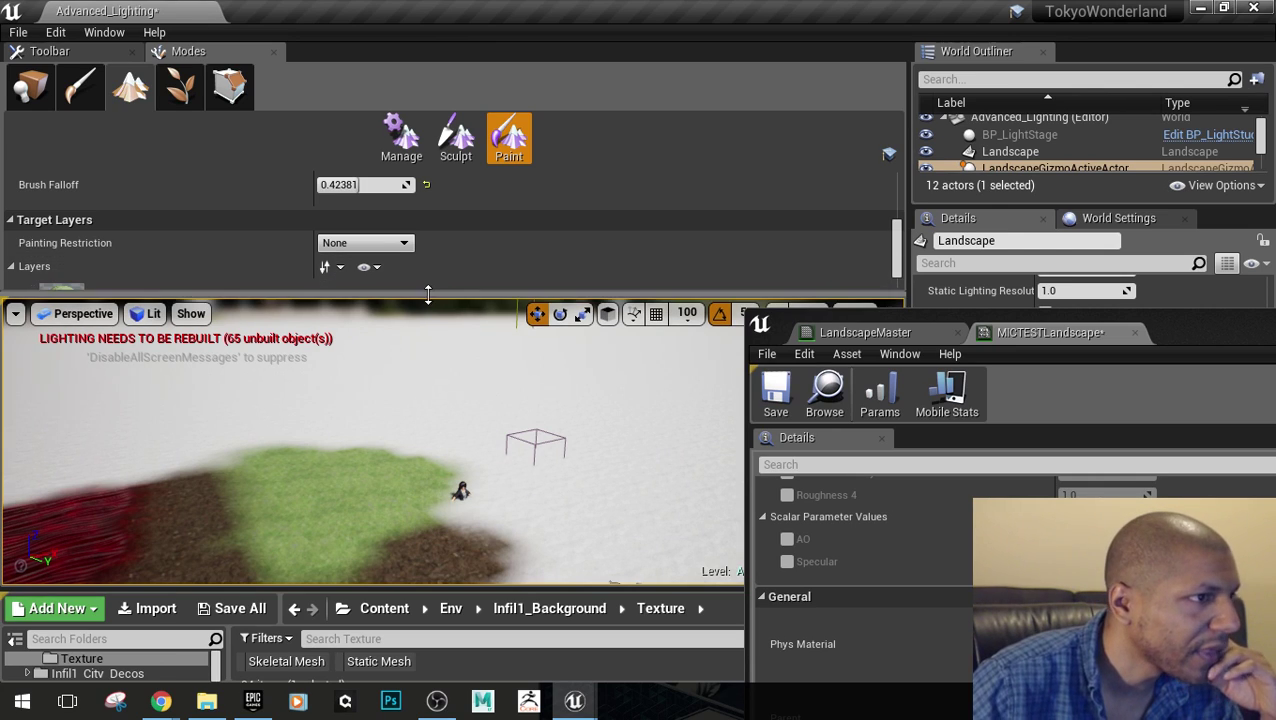
drag(424, 292, 425, 282)
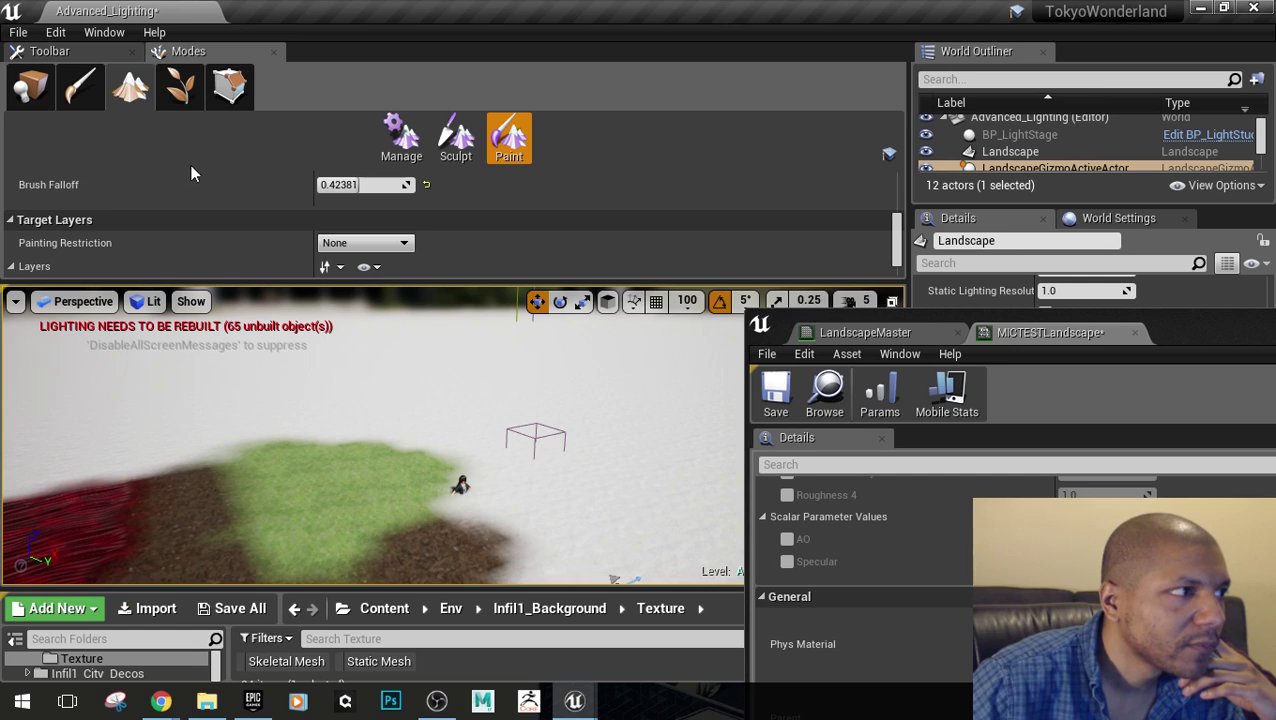
scroll(301, 190, down, 3)
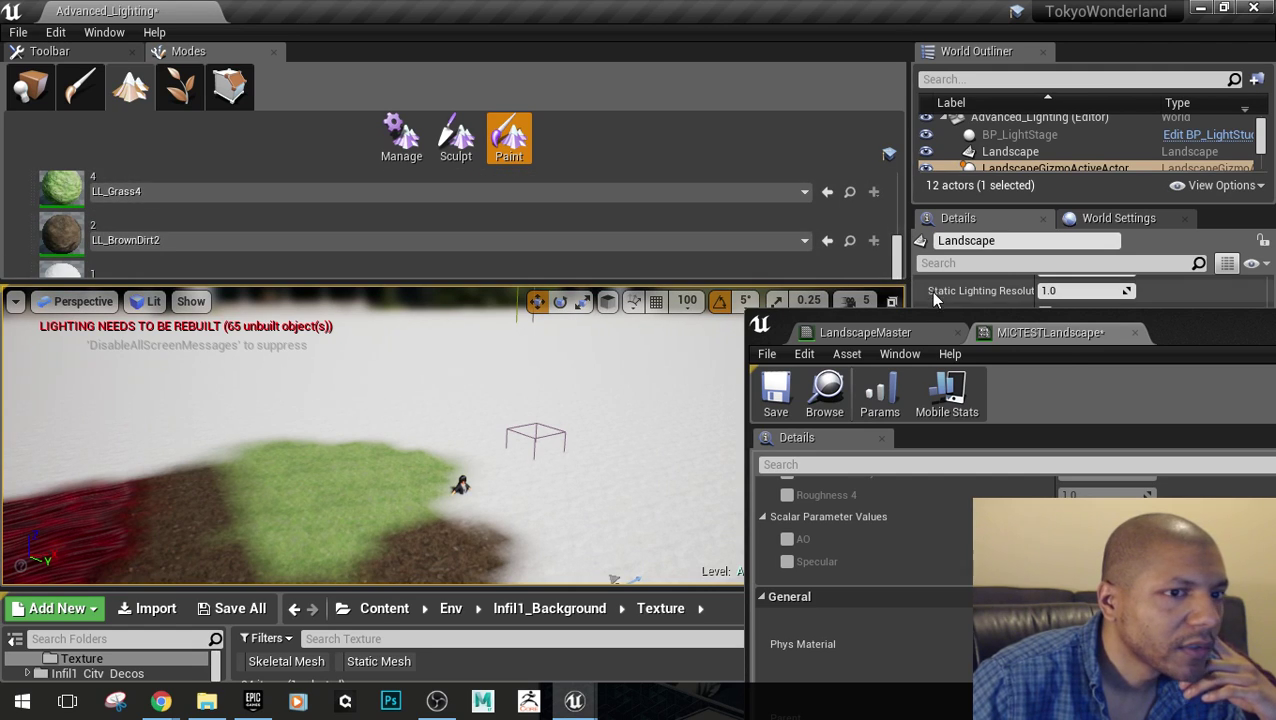
Leave landscape painting by switching the editor back to Place mode
click(1044, 335)
scroll(905, 540, down, 3)
scroll(905, 540, up, 3)
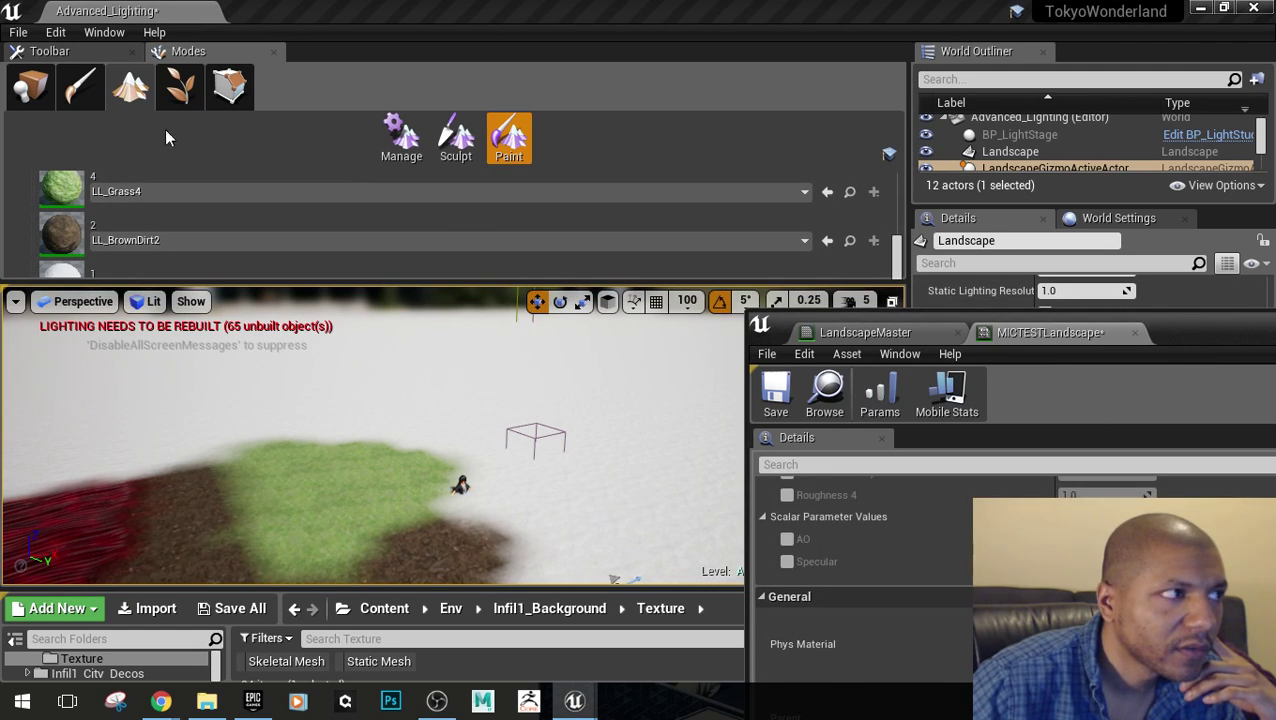
click(38, 101)
click(31, 88)
Search the textures for "water" and assign T_water_foam as the 3 Albedo Map of MICTESTLandscape
scroll(860, 570, up, 6)
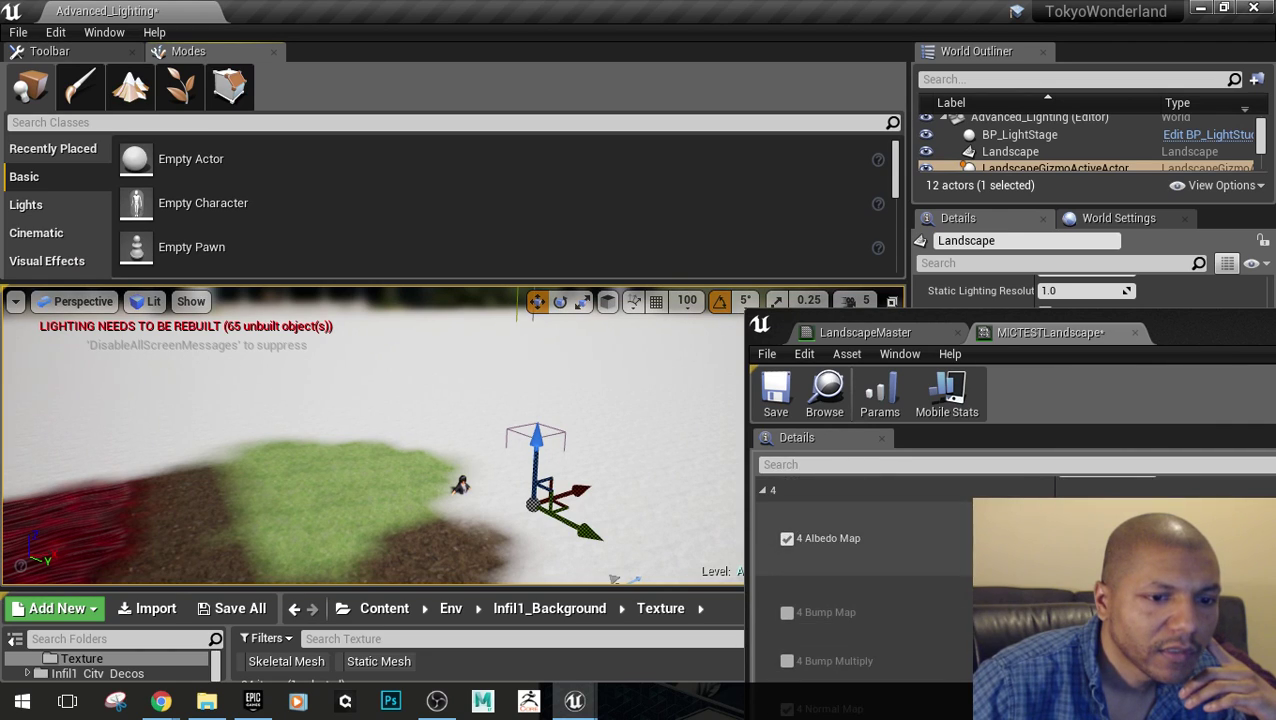
scroll(860, 574, up, 8)
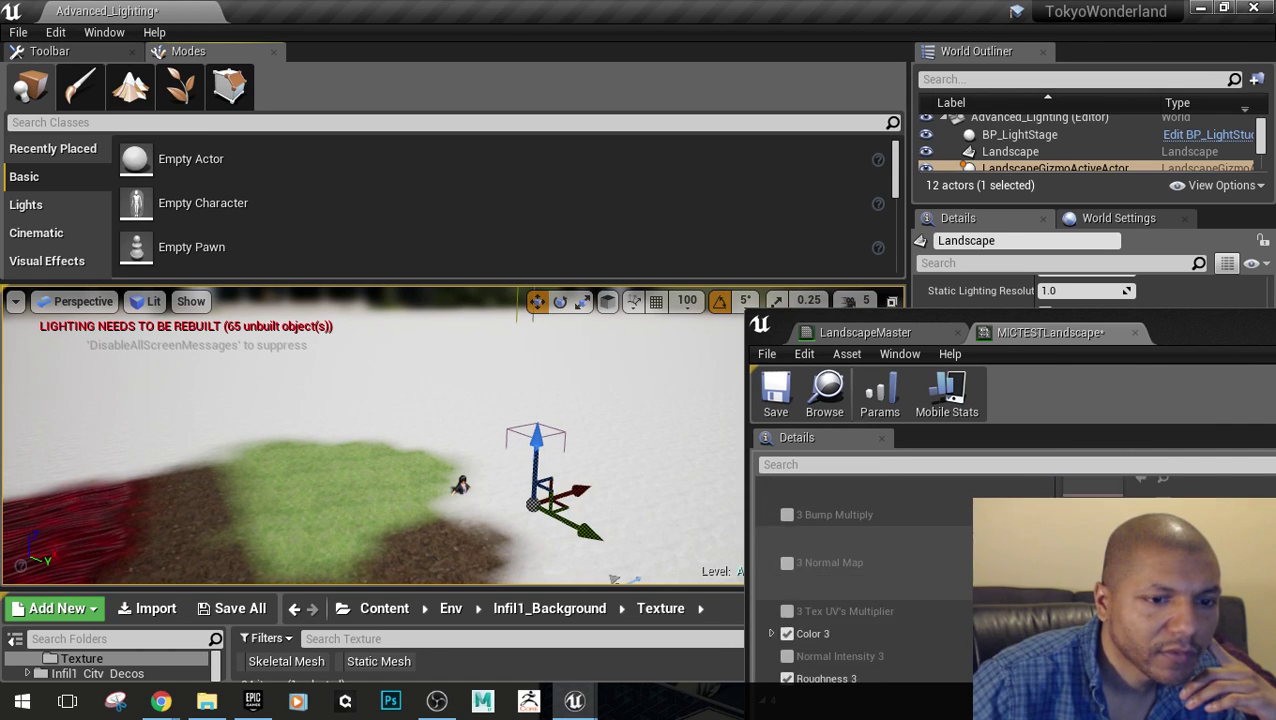
scroll(860, 574, up, 1)
click(1200, 502)
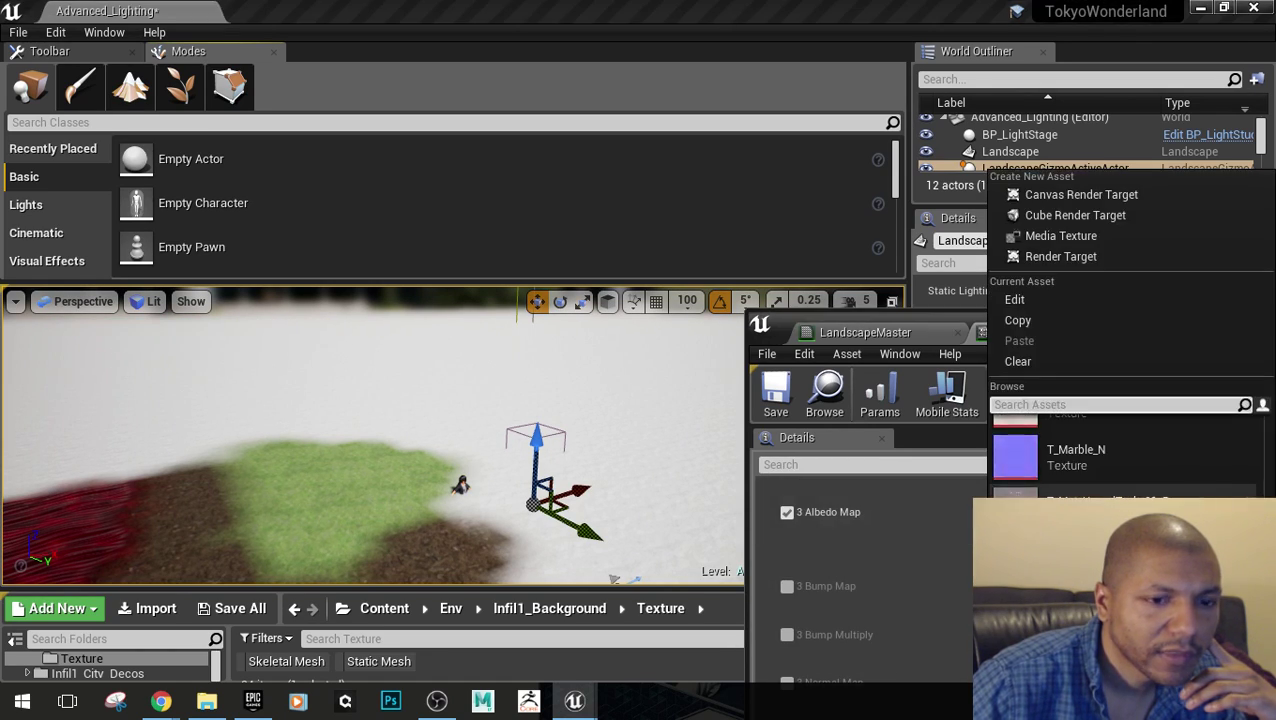
scroll(1130, 470, down, 1)
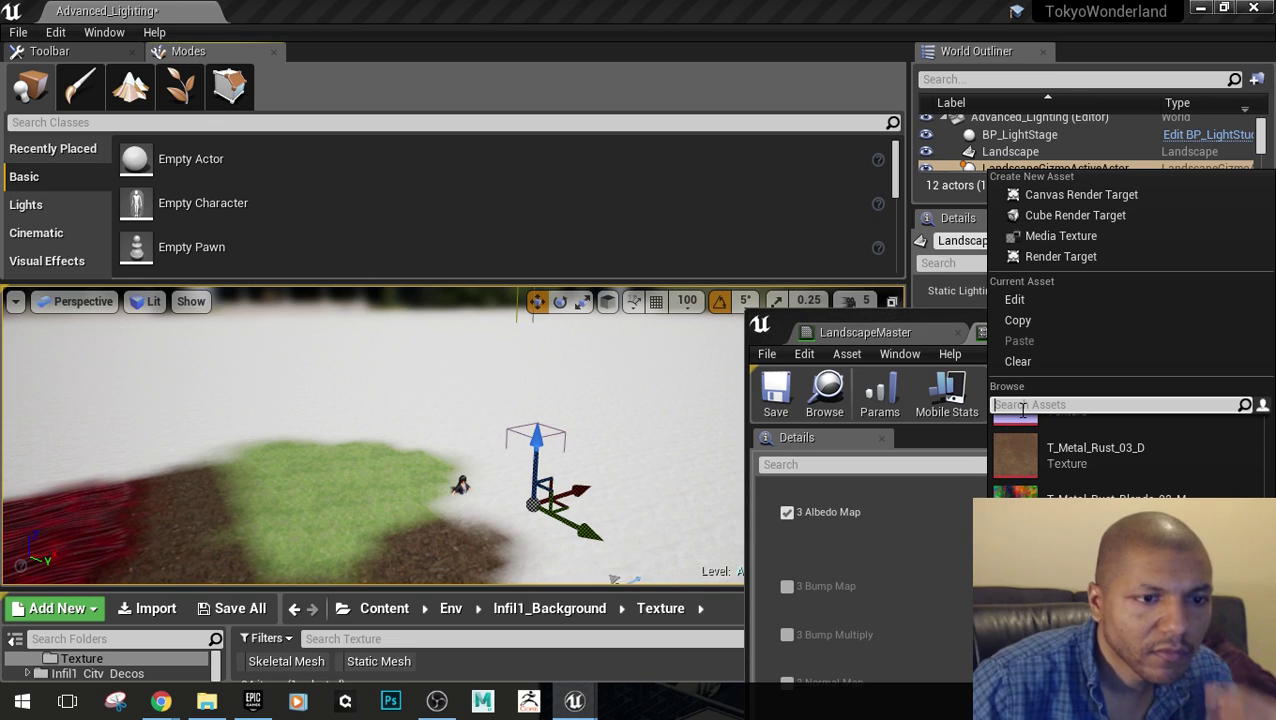
text(water)
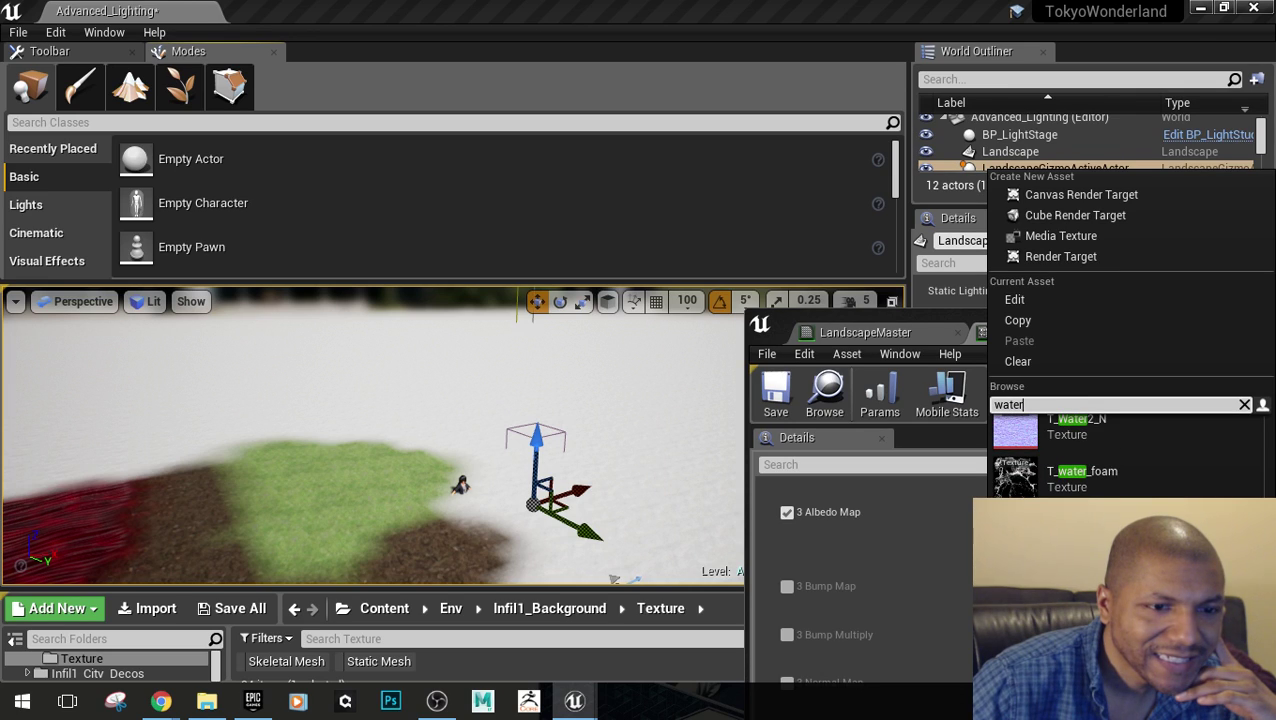
click(1115, 479)
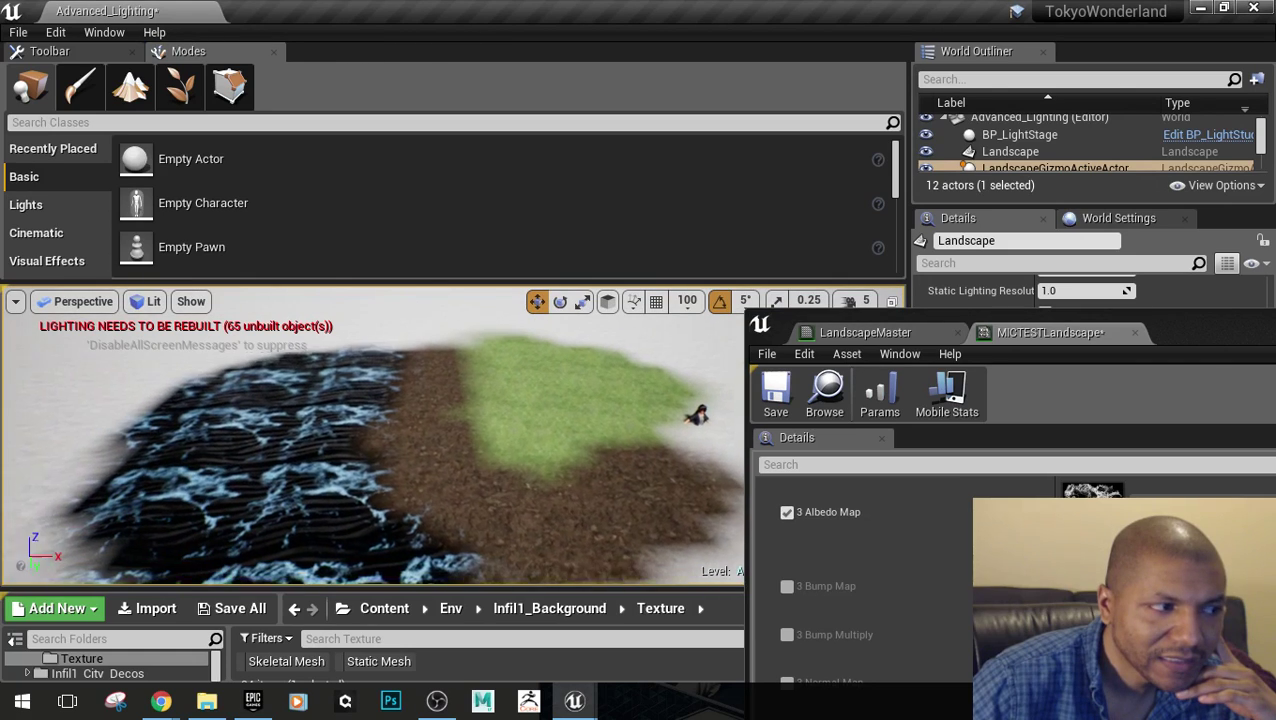
scroll(860, 590, down, 3)
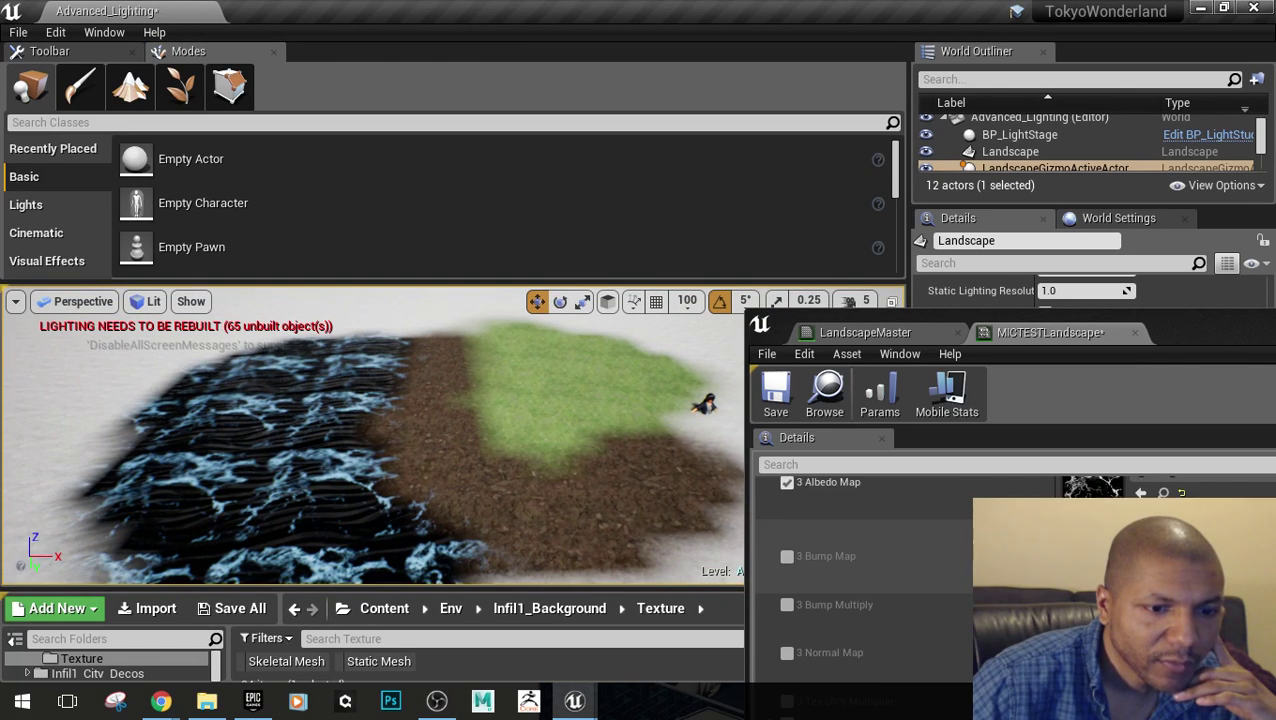
scroll(860, 590, up, 3)
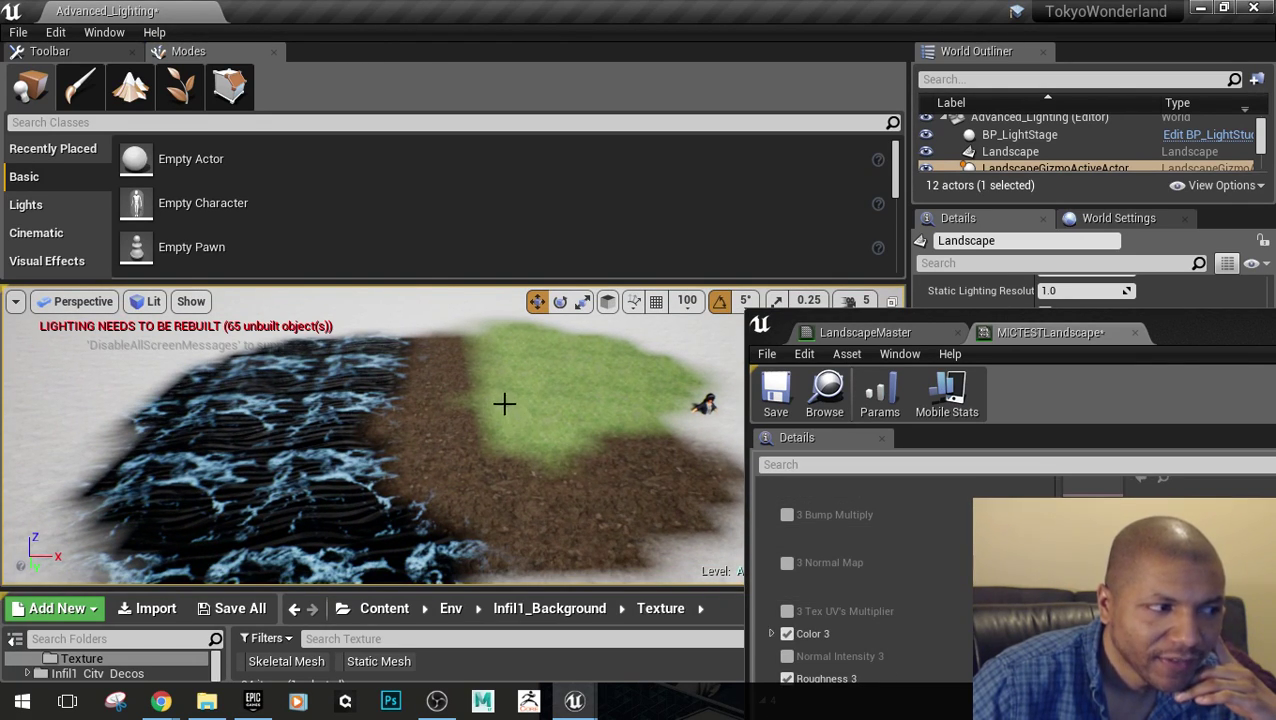
Move the material instance window clear of the landscape and launch the level in a game preview
right_drag(556, 440, 640, 500)
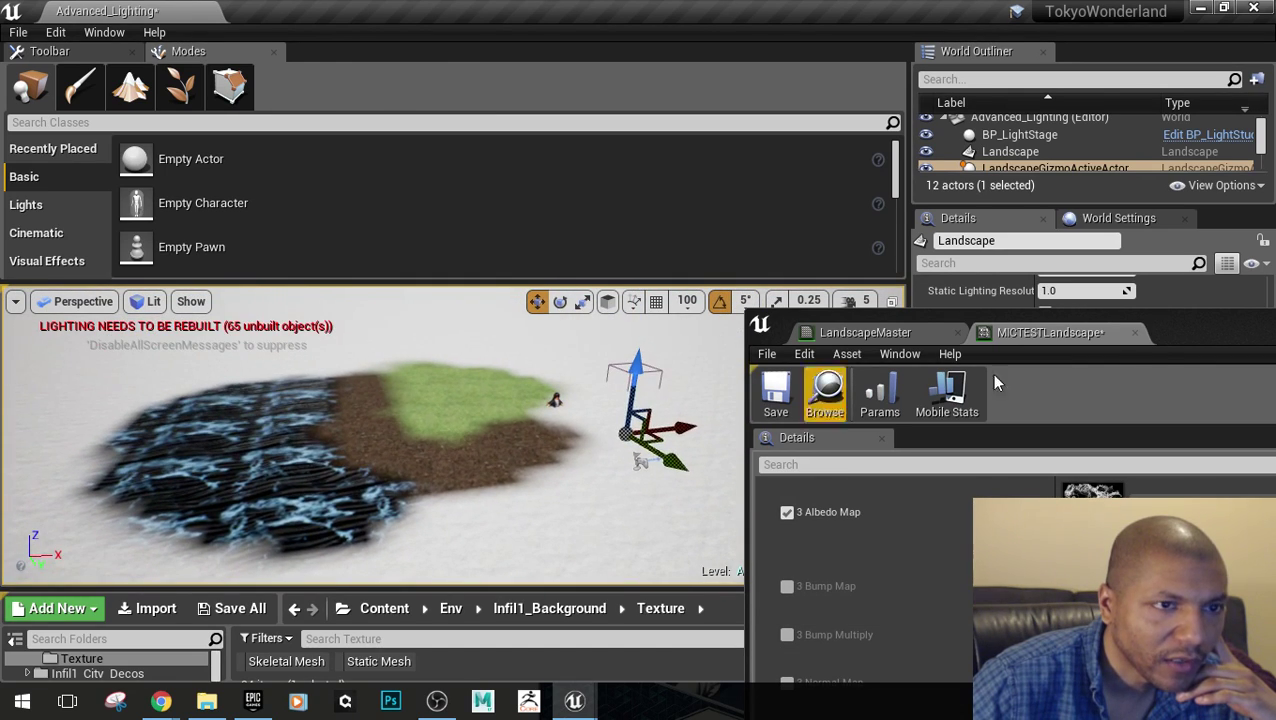
drag(1200, 336, 544, 529)
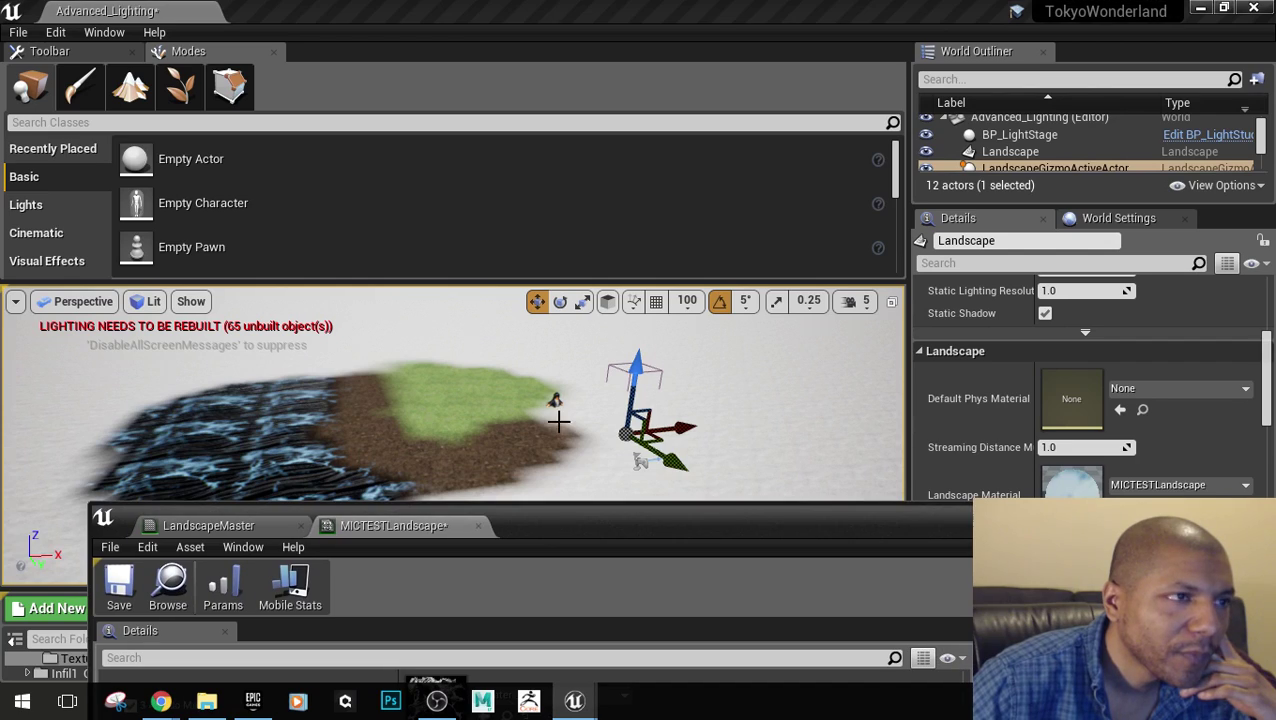
click(52, 52)
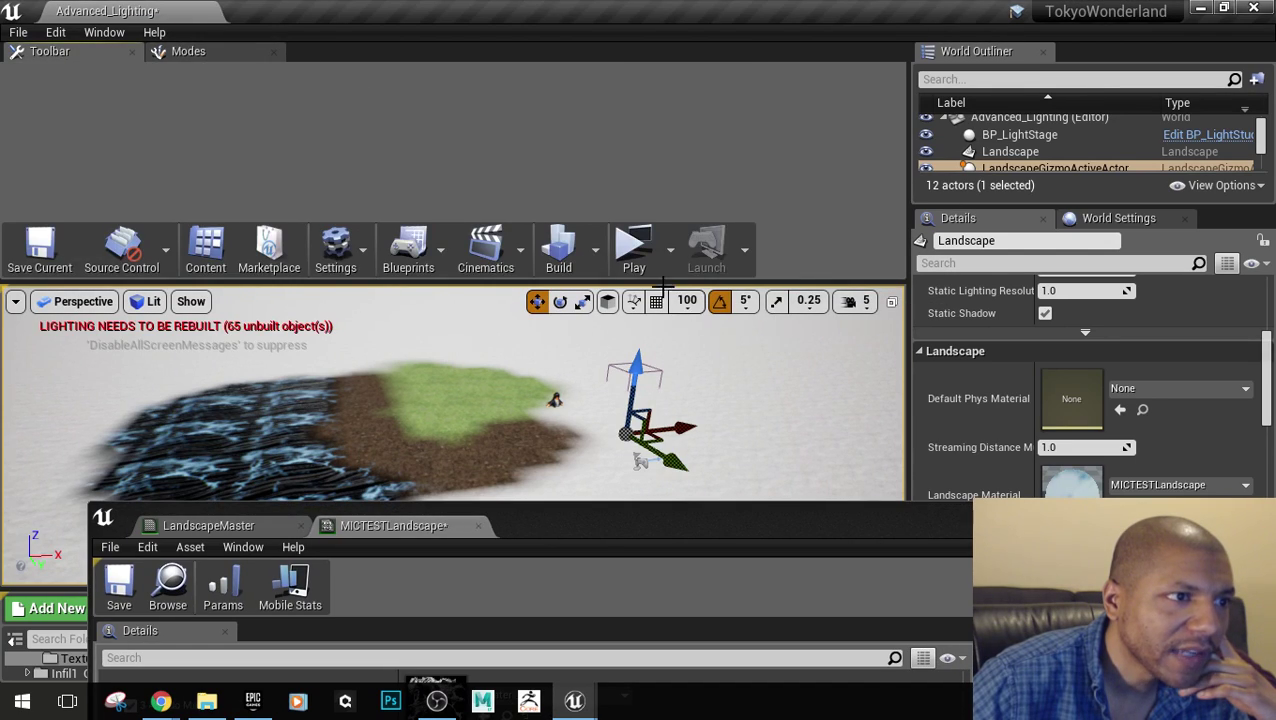
click(633, 250)
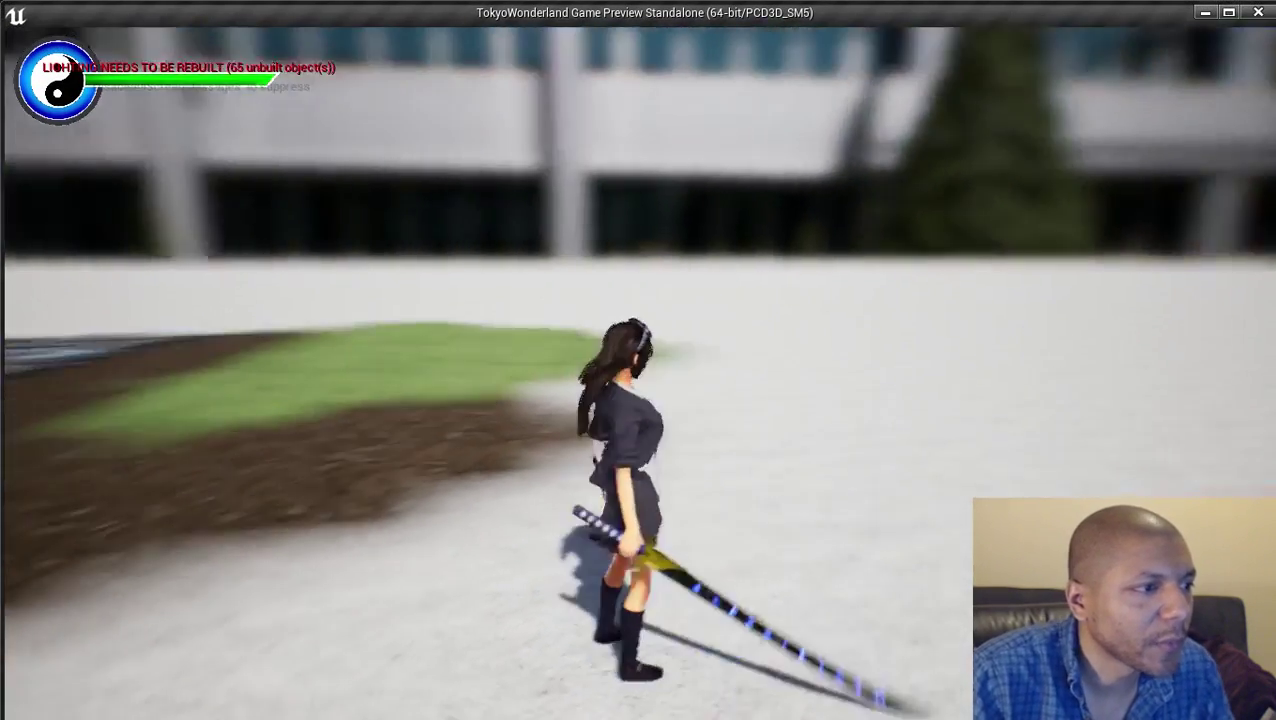
Run and jump the character over the dirt and grass patches to examine both layers in play
key(w)
key(space)
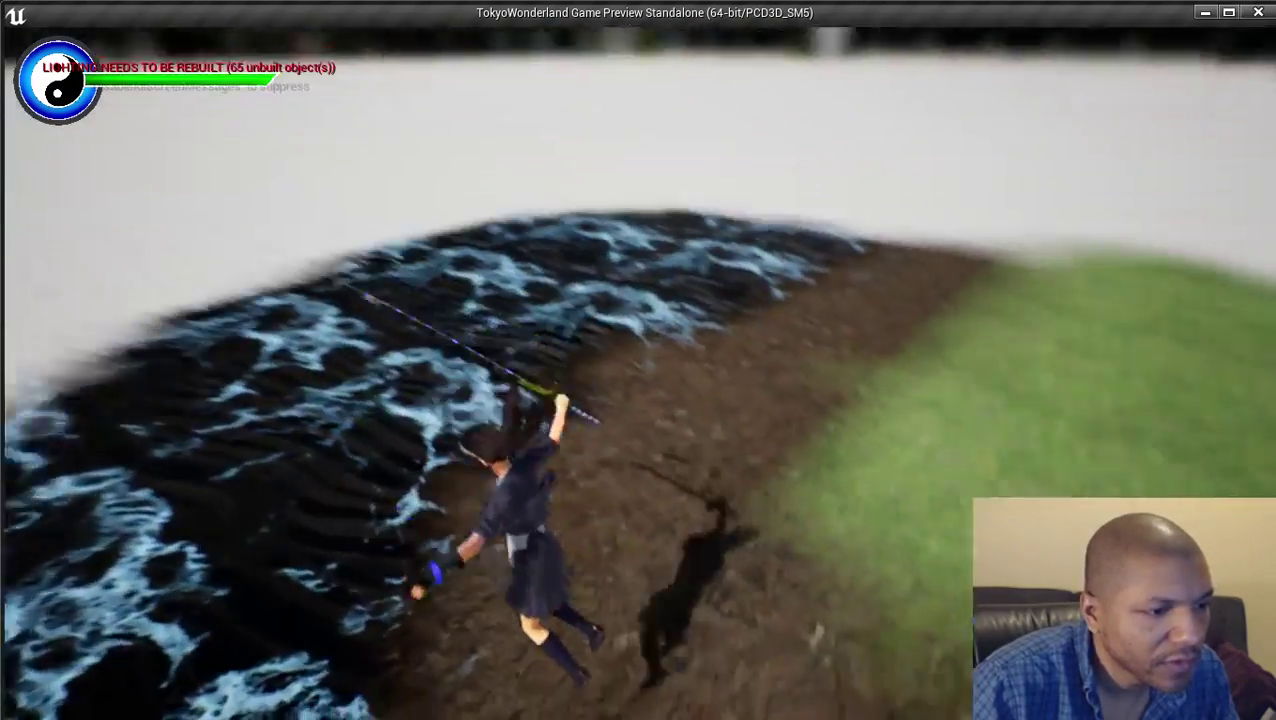
key(space)
key(space)
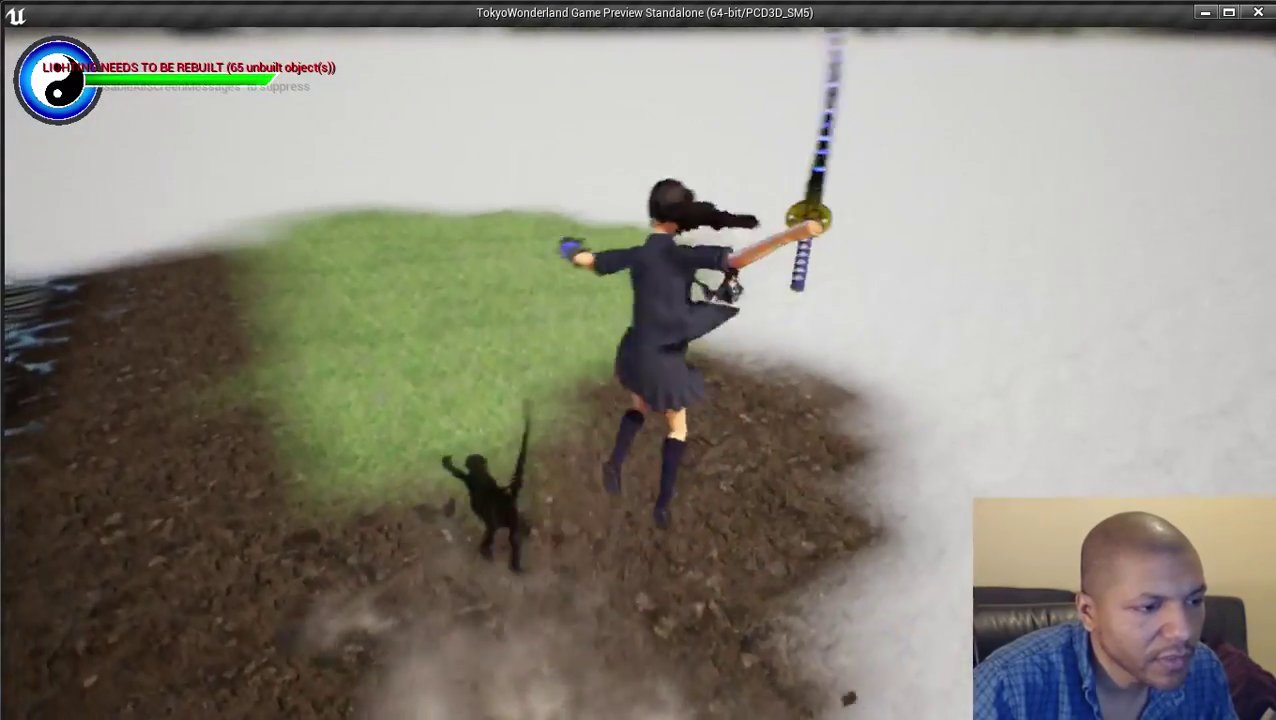
key(space)
key(d)
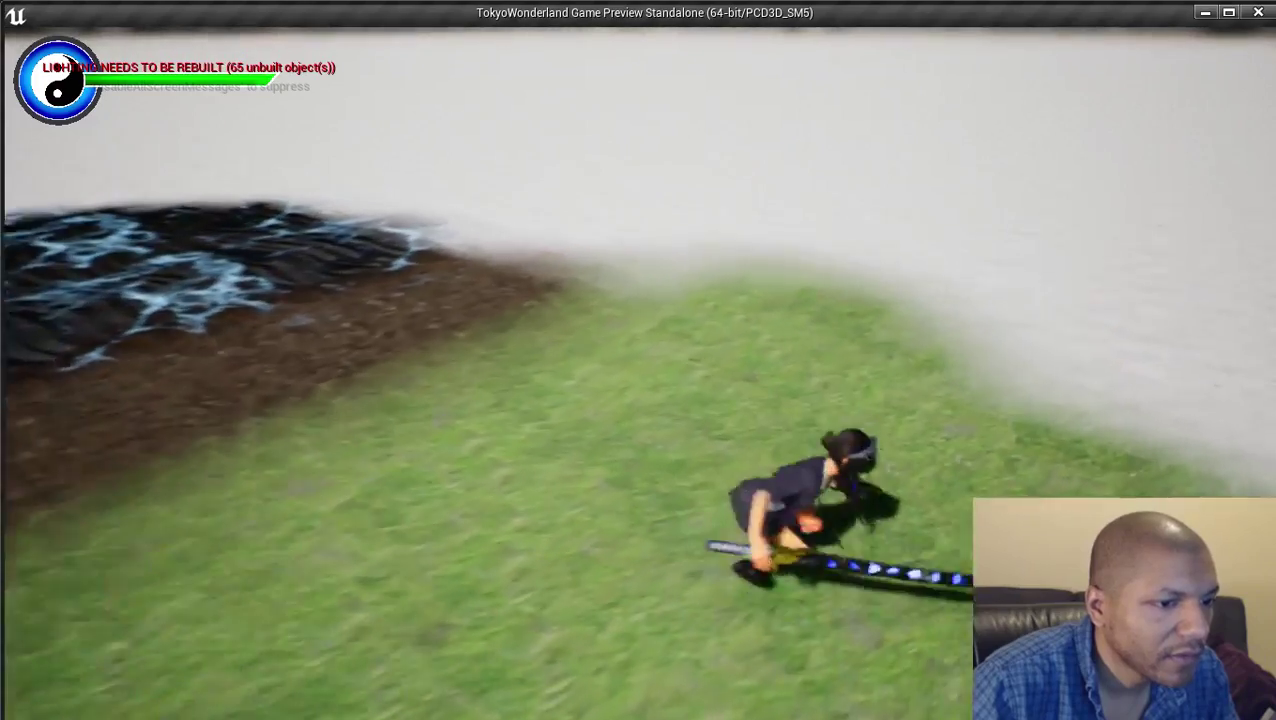
key(space)
key(a)
key(space)
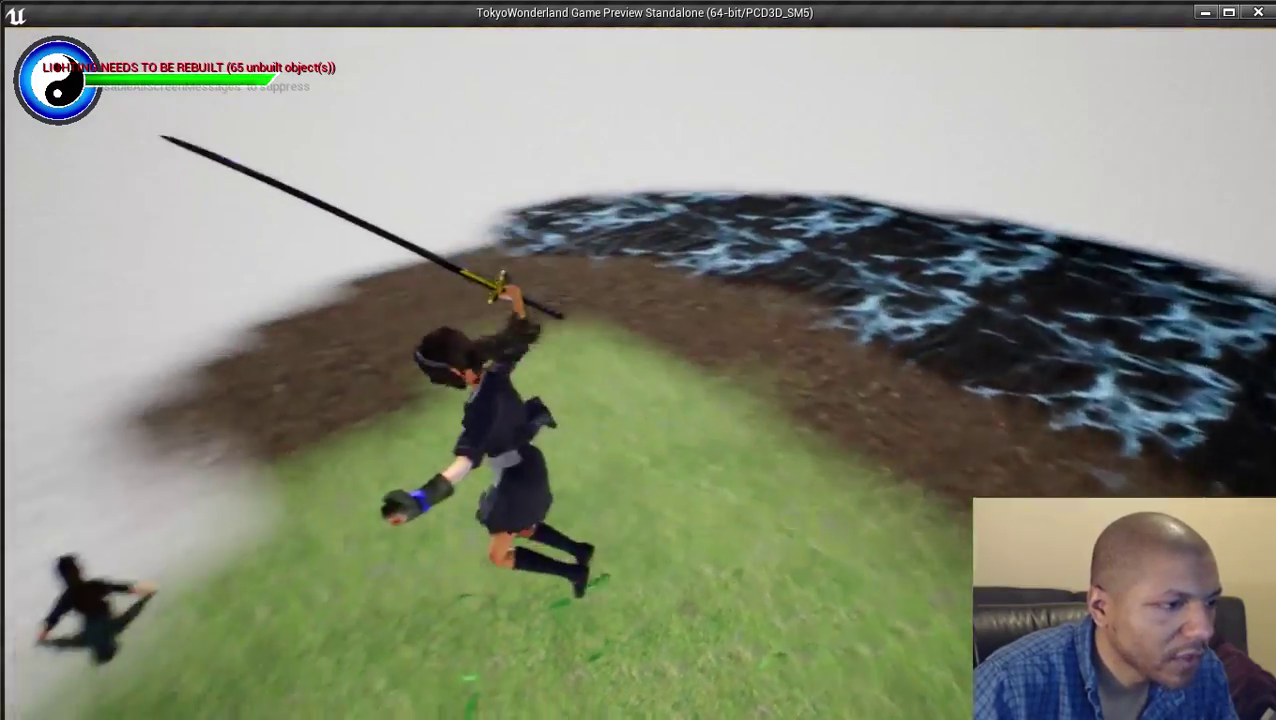
Take the character across the snow onto the water patch and jump repeatedly to examine its foam texture and splash effects
key(w)
key(space)
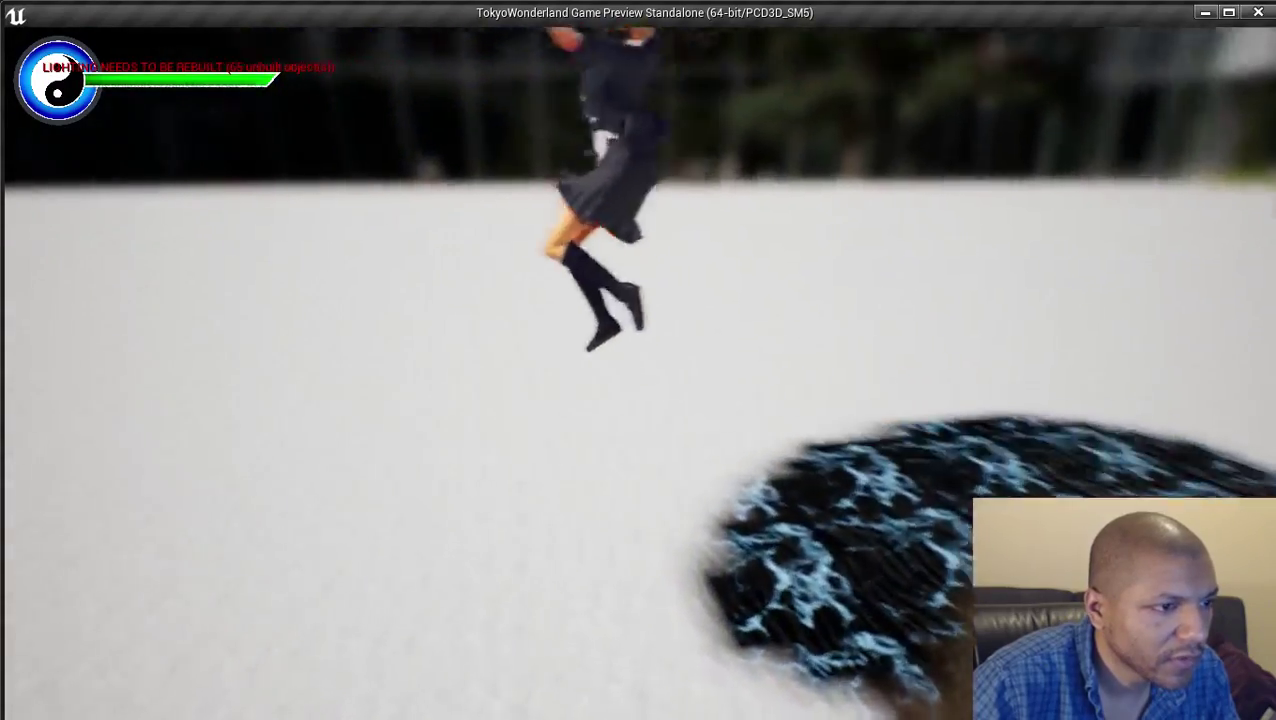
key(w)
key(space)
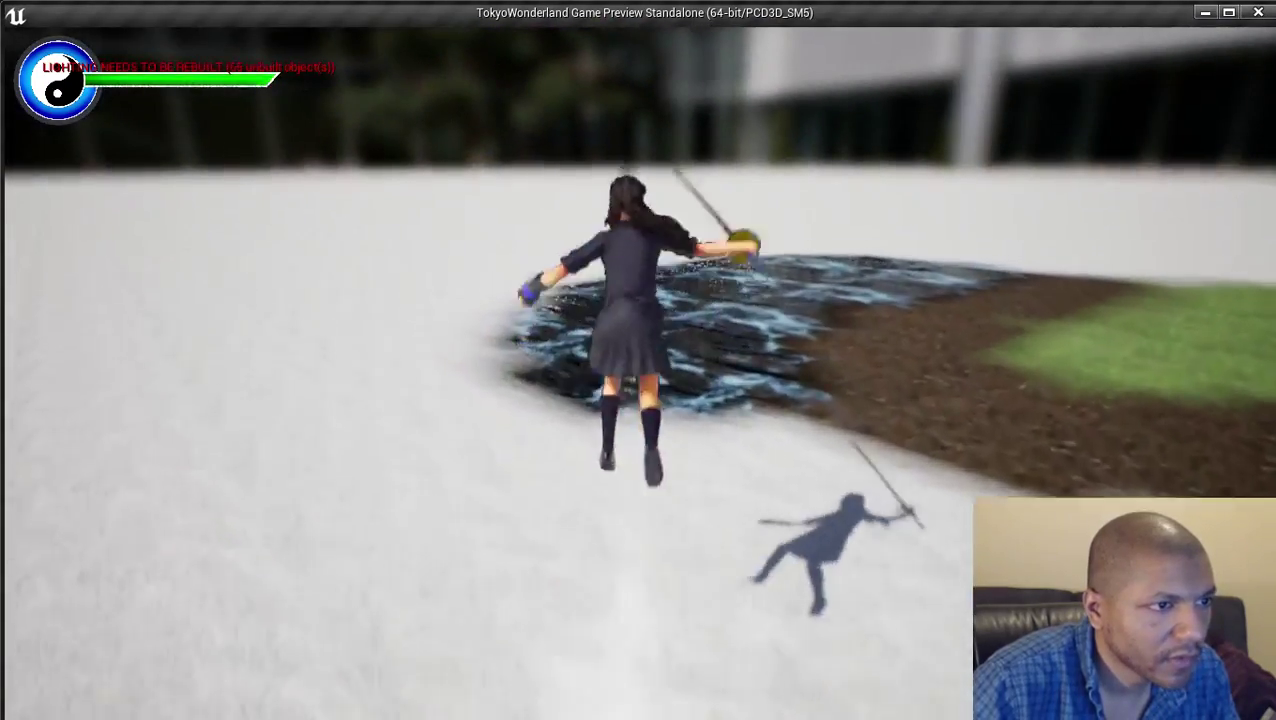
key(w)
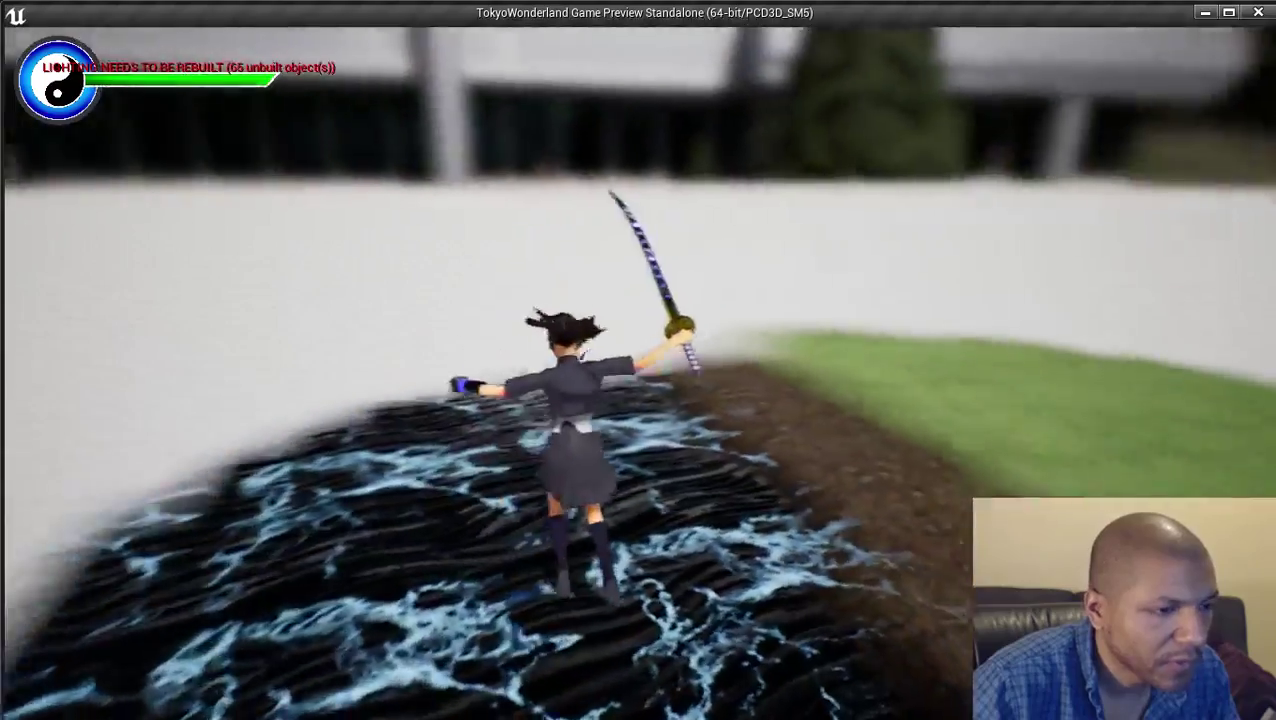
key(space)
key(space)
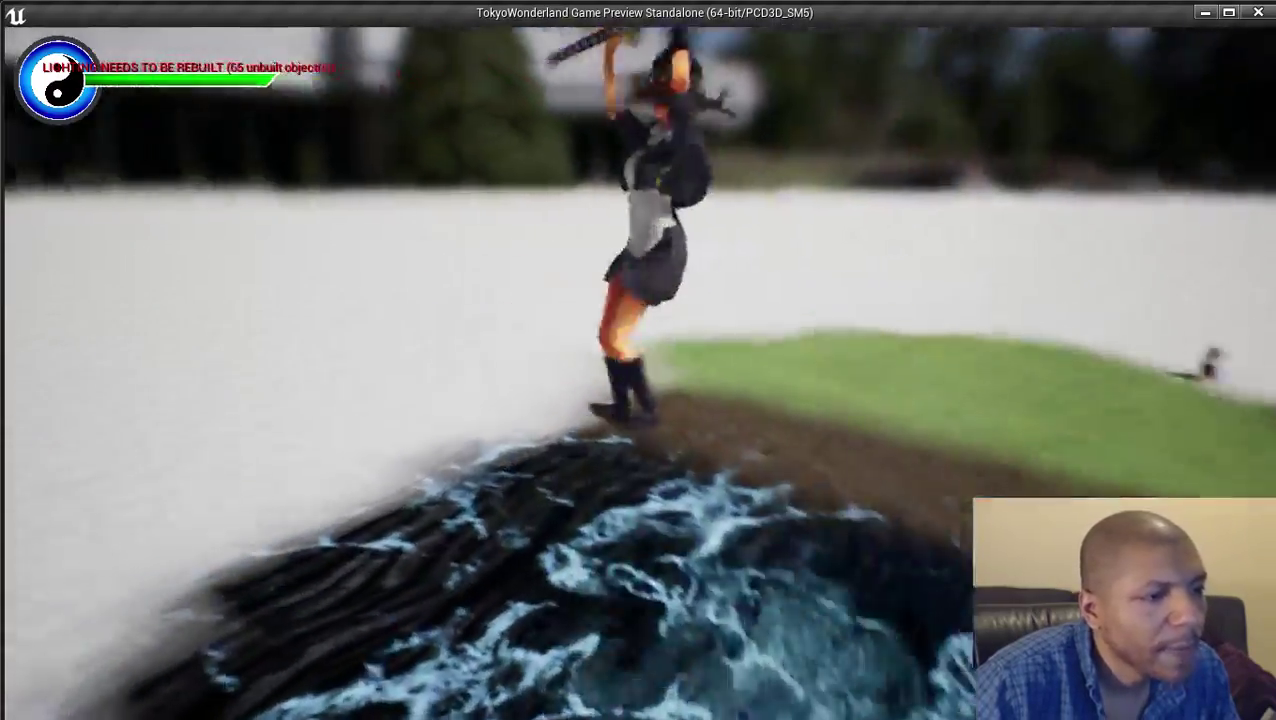
key(space)
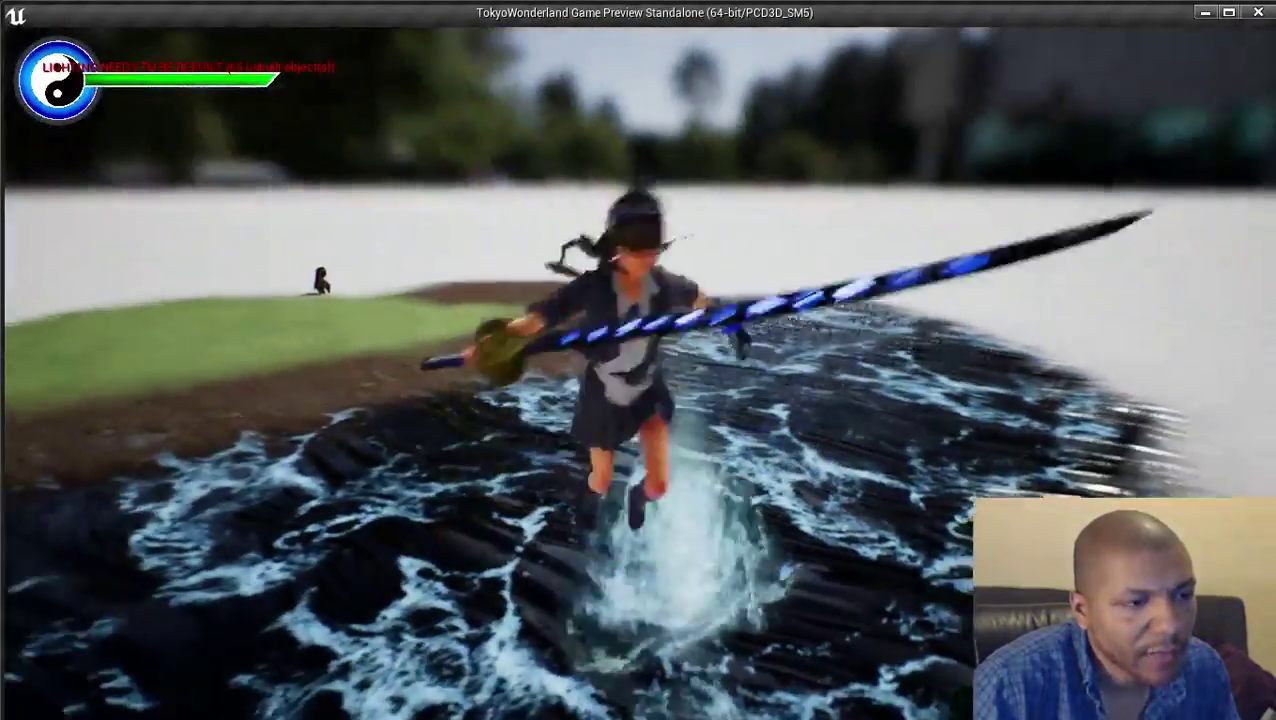
key(space)
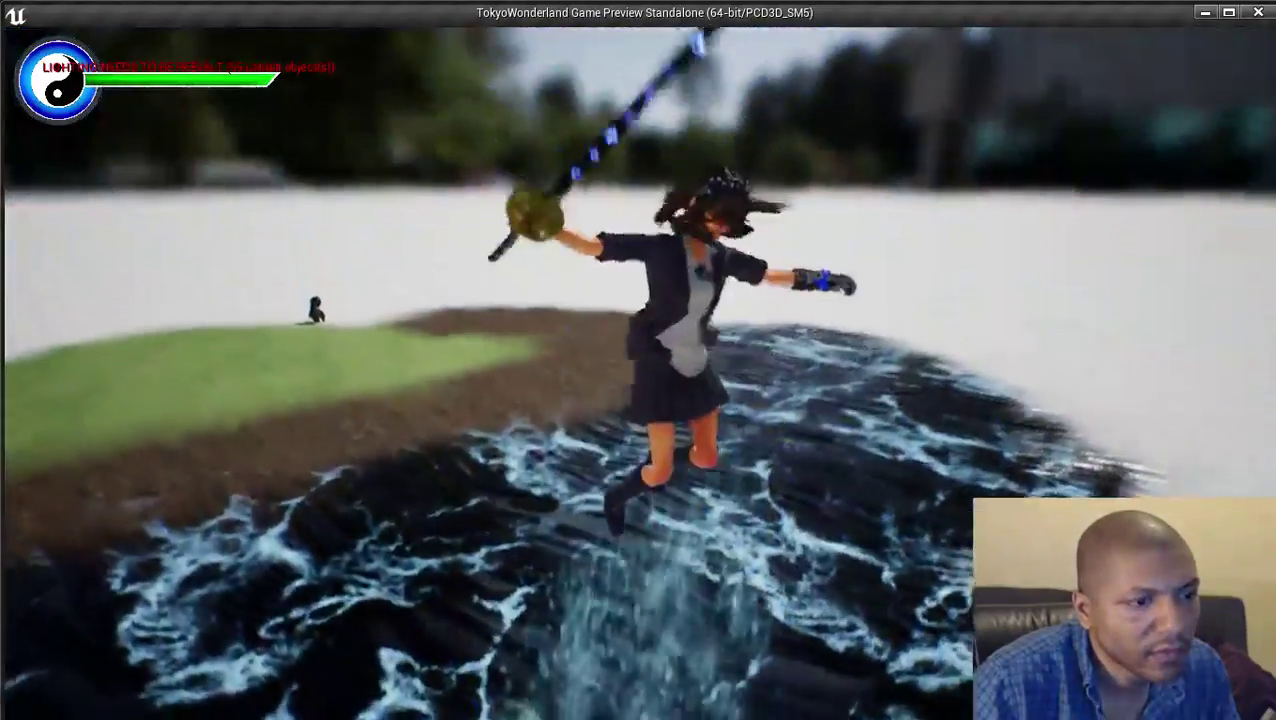
key(space)
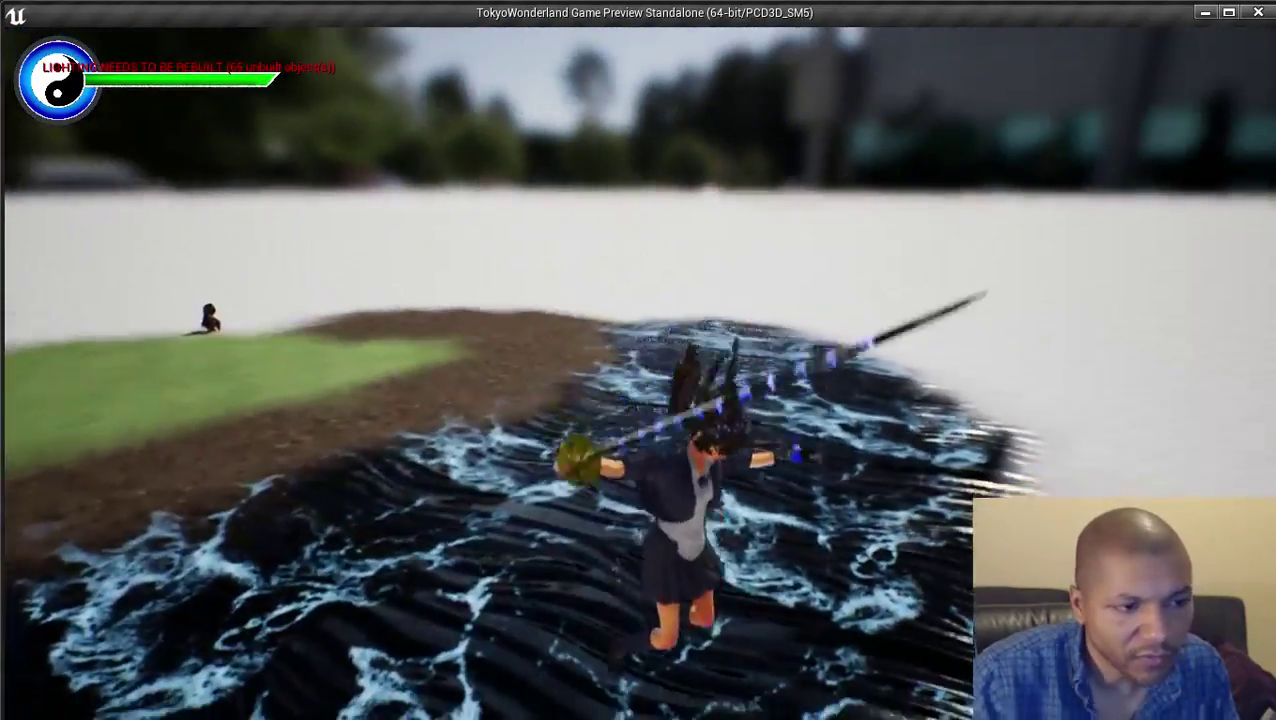
key(w)
key(w)
key(space)
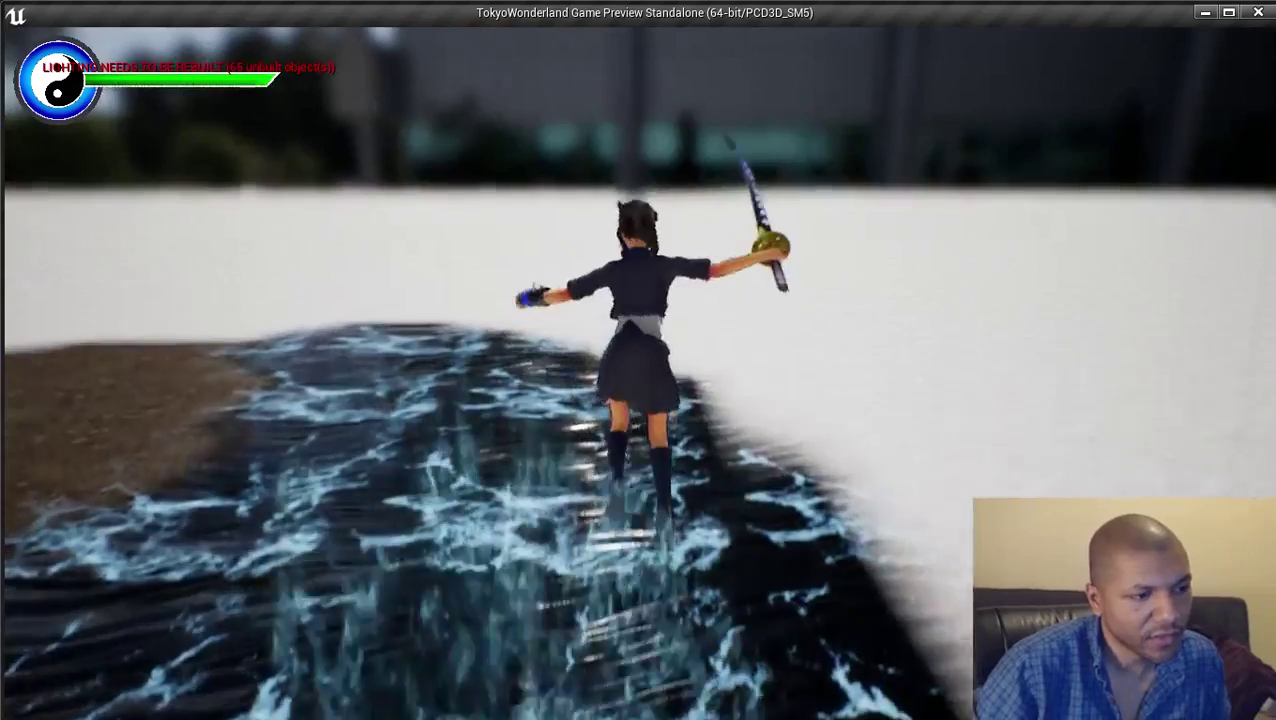
key(s)
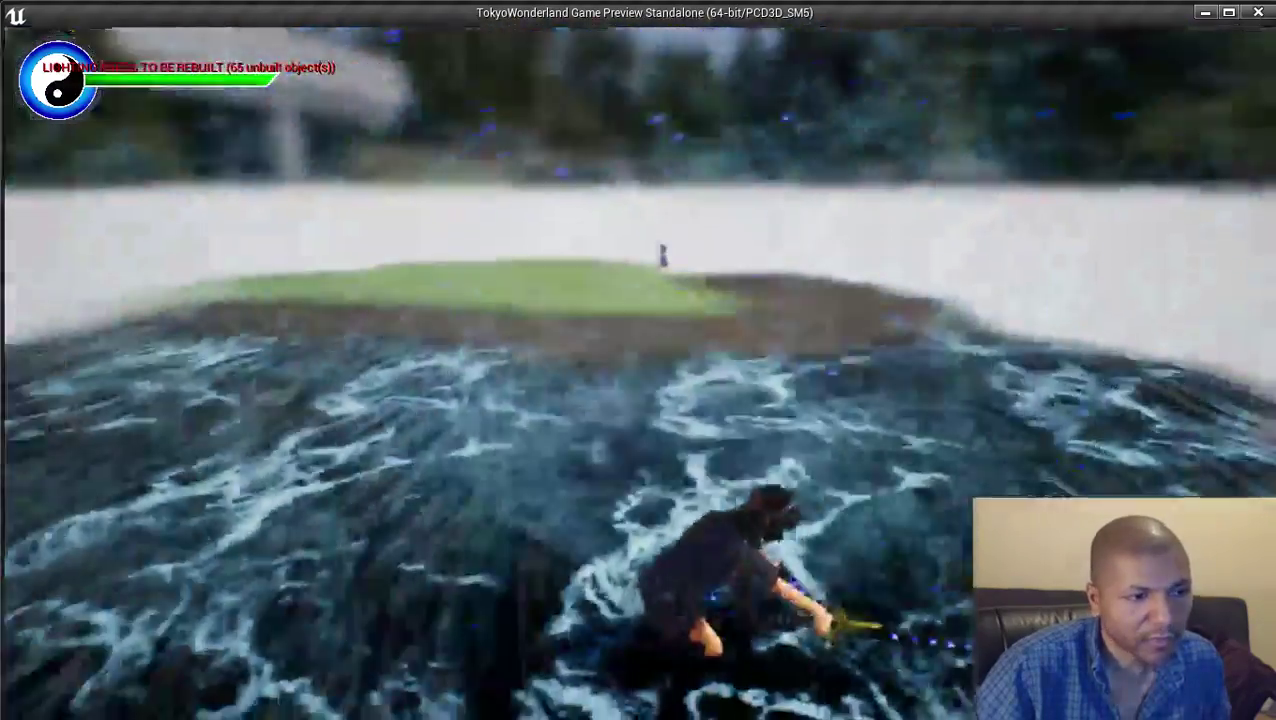
Run the character off the water across the snow and back onto the grass to compare the surfaces
key(a)
key(space)
key(w)
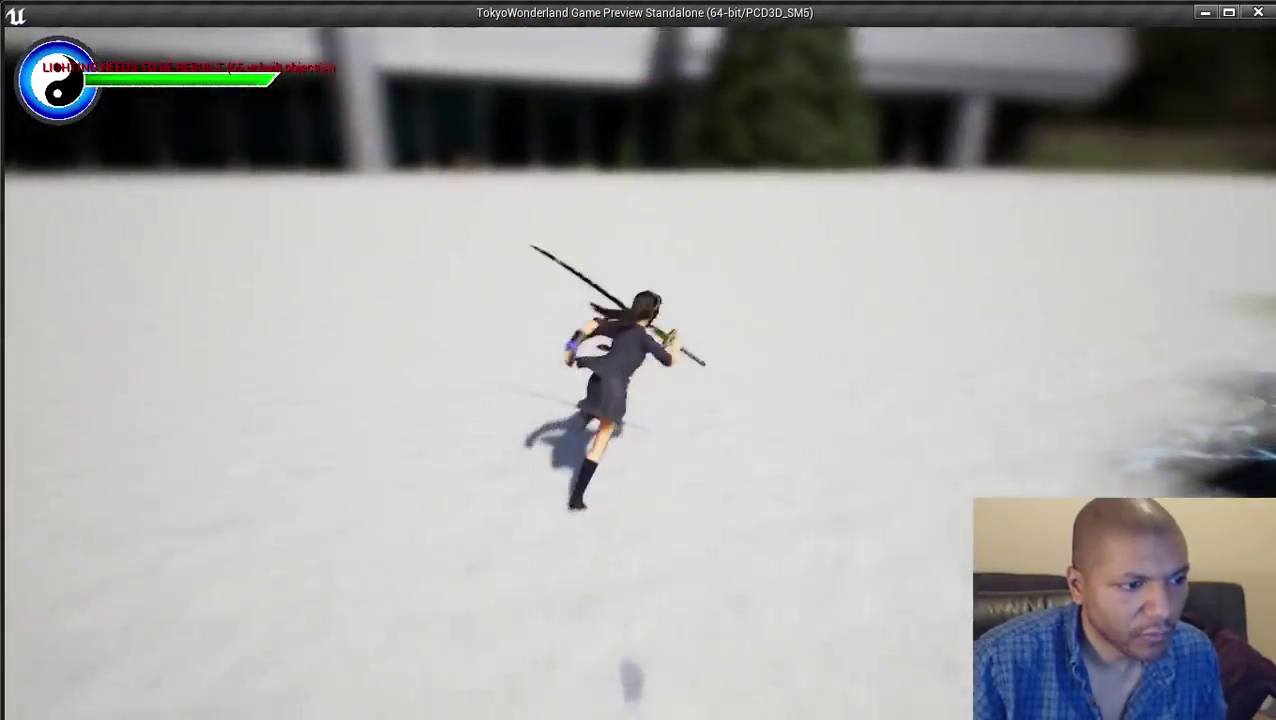
key(d)
key(w)
key(a)
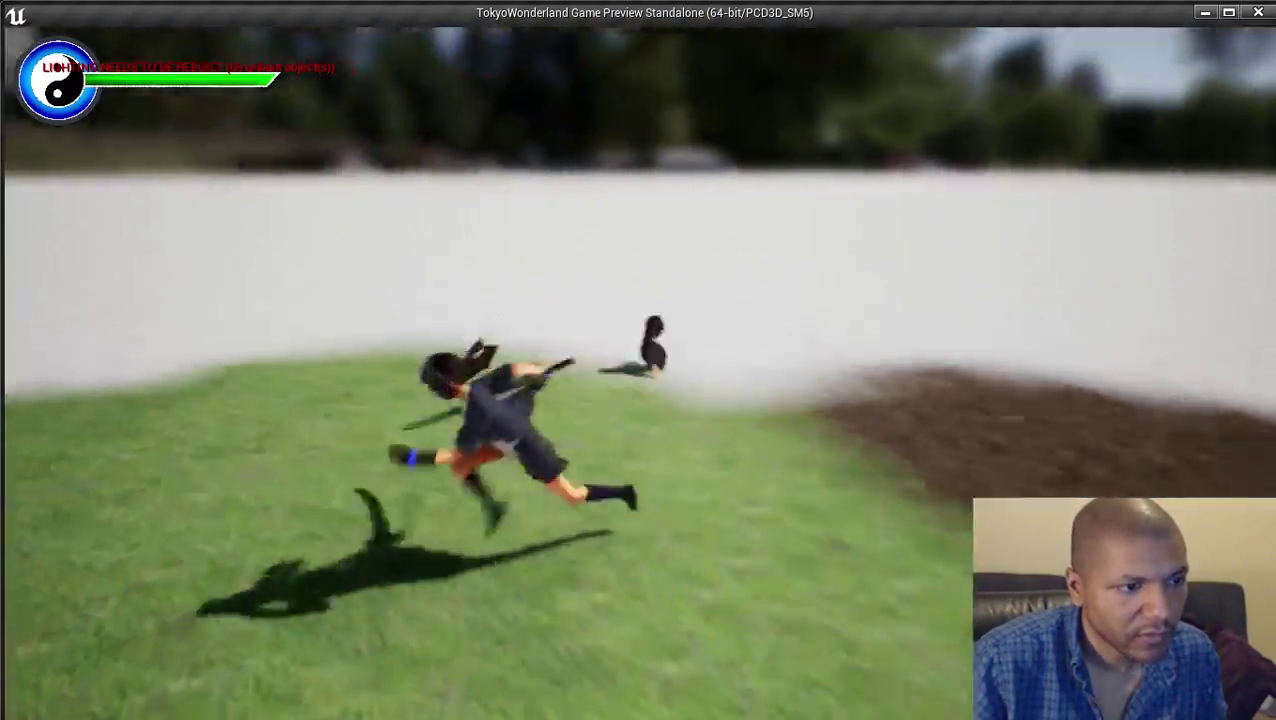
Run and jump the character across the grass, dirt and water patches to examine their blending, and end the game preview
key(d)
key(w)
key(a)
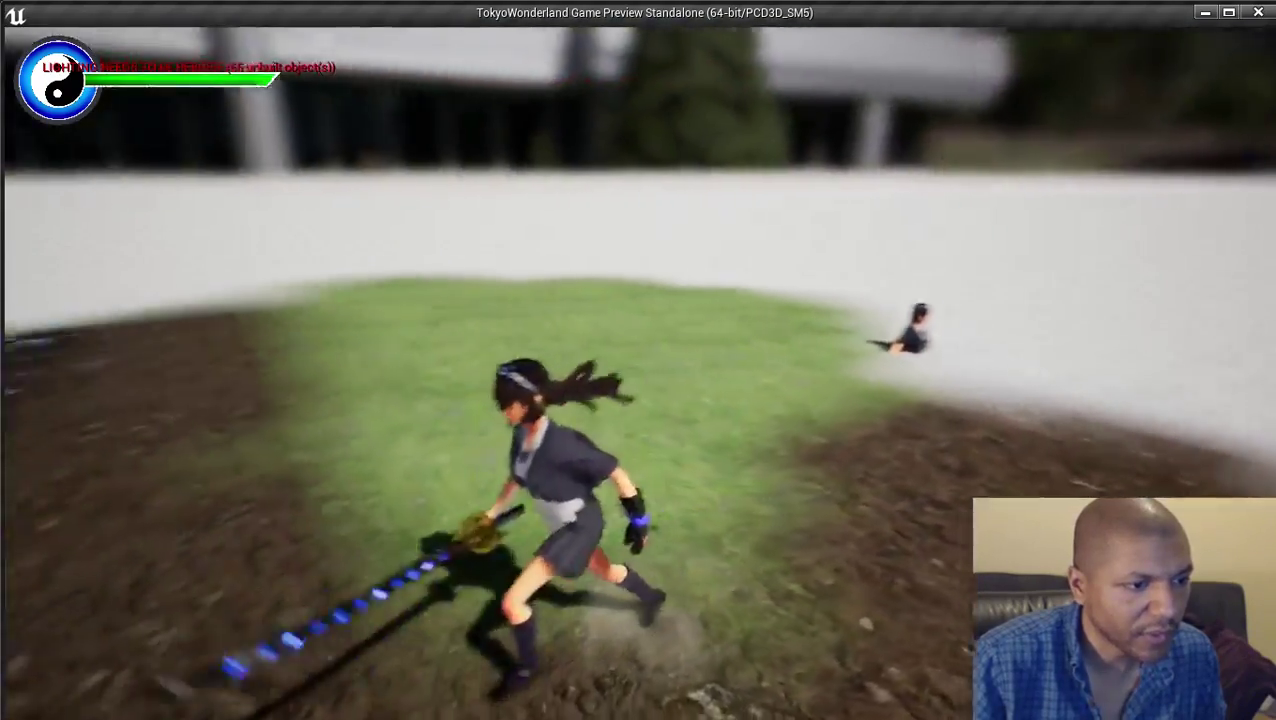
key(w)
key(w)
key(space)
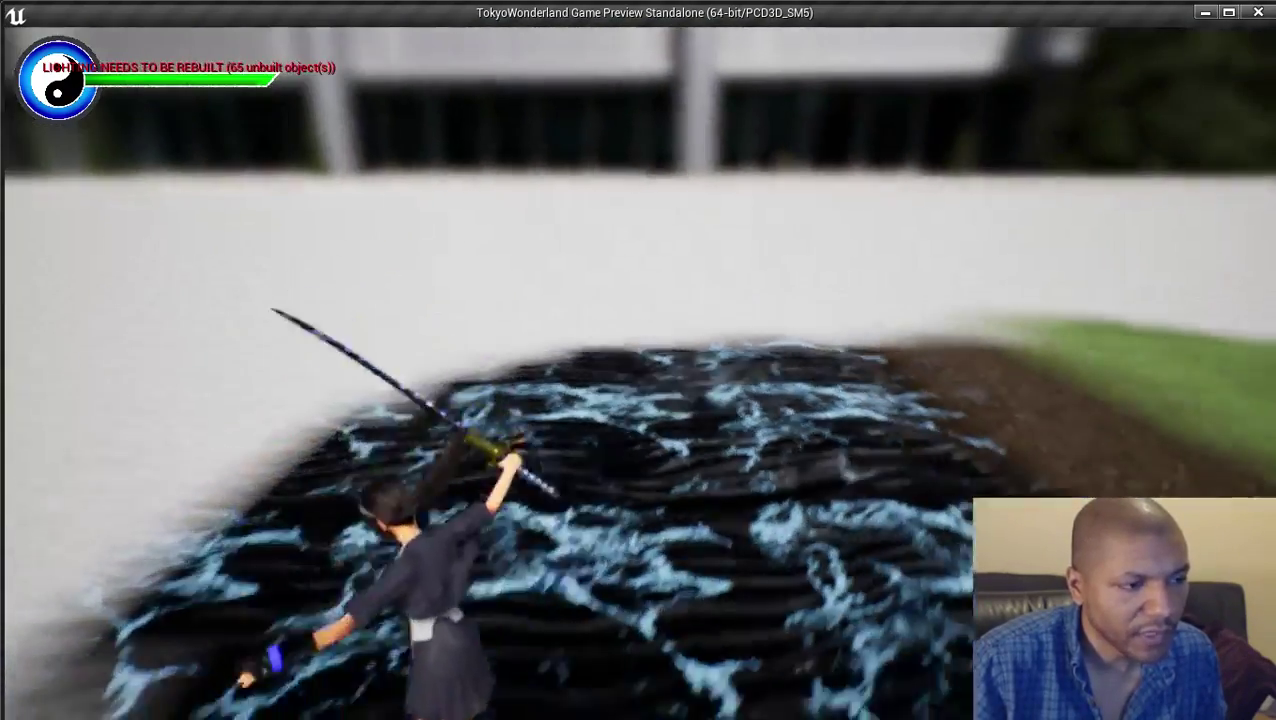
key(d)
key(space)
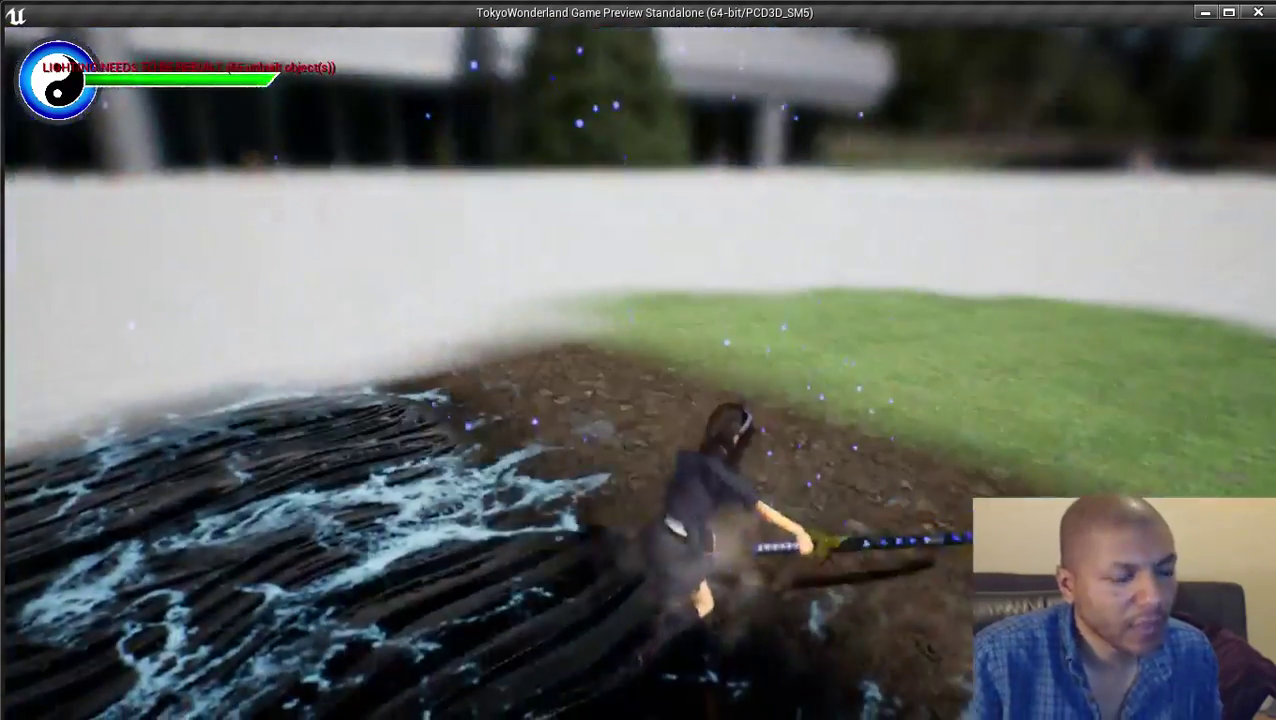
key(Escape)
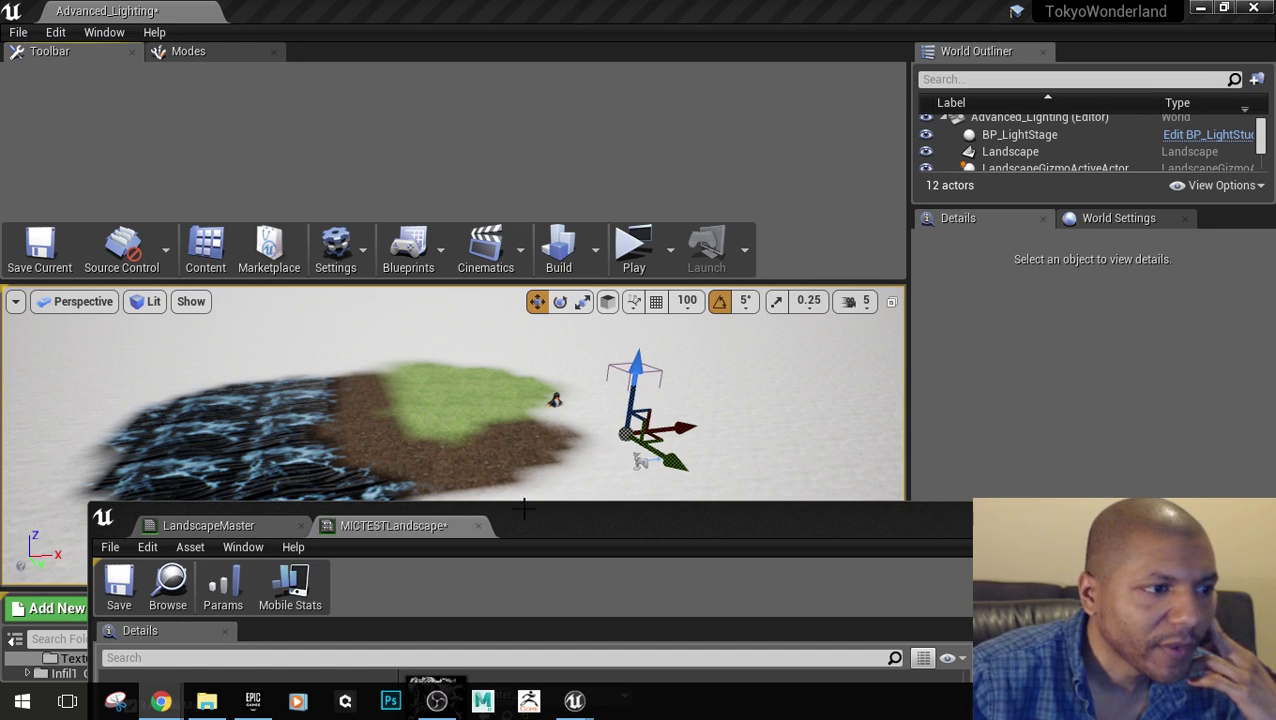
Move the MICTESTLandscape material window off the level viewport so the painted landscape is clear
right_drag(349, 362, 326, 380)
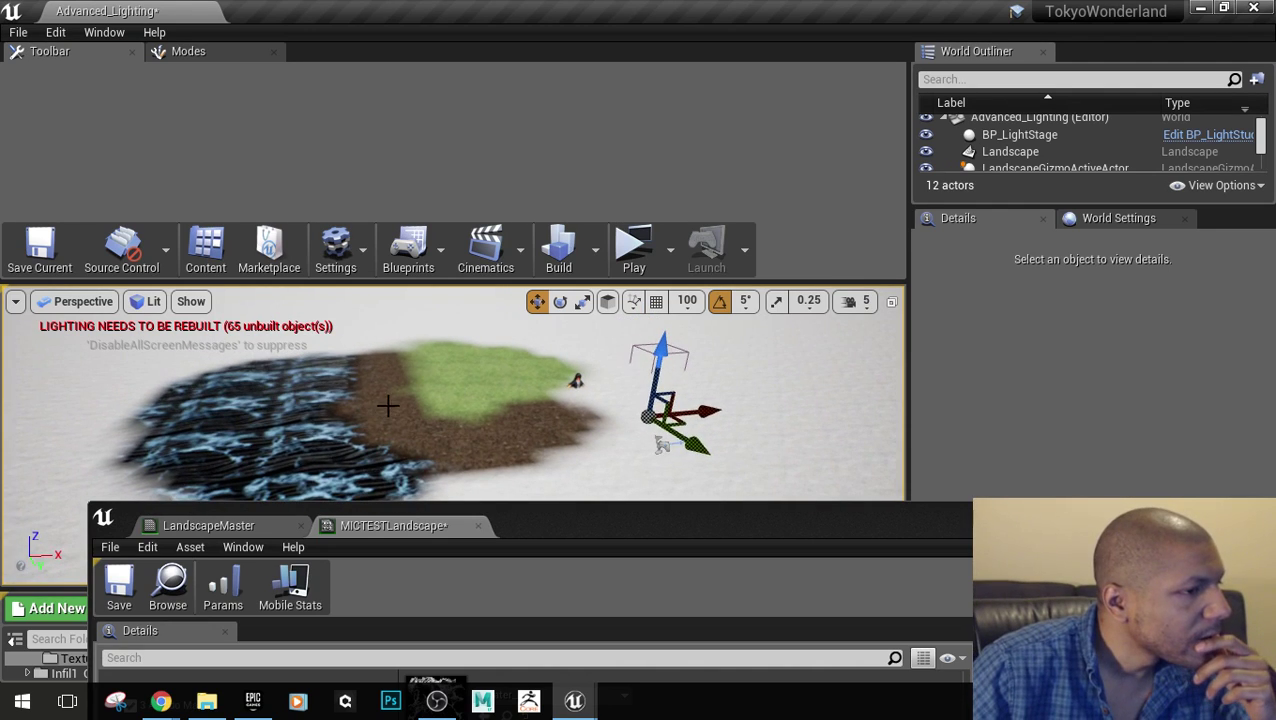
drag(577, 525, 1275, 478)
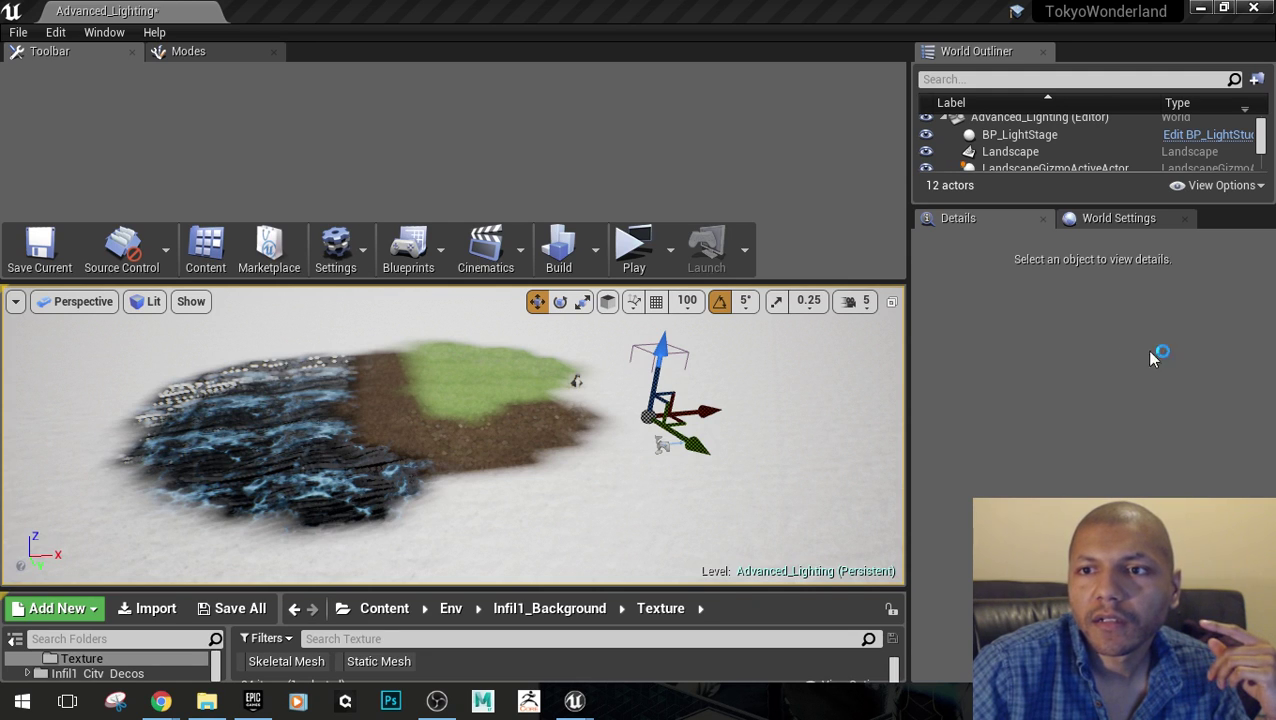
drag(1275, 225, 1275, 400)
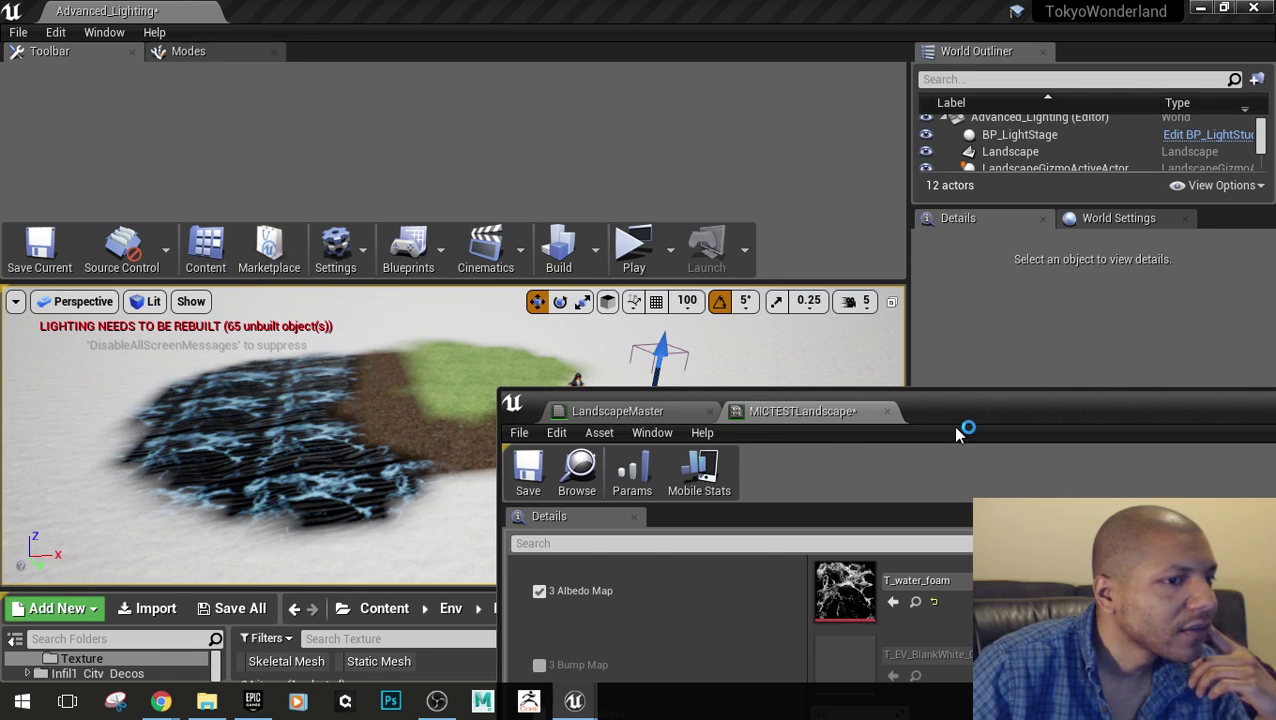
drag(952, 412, 1275, 420)
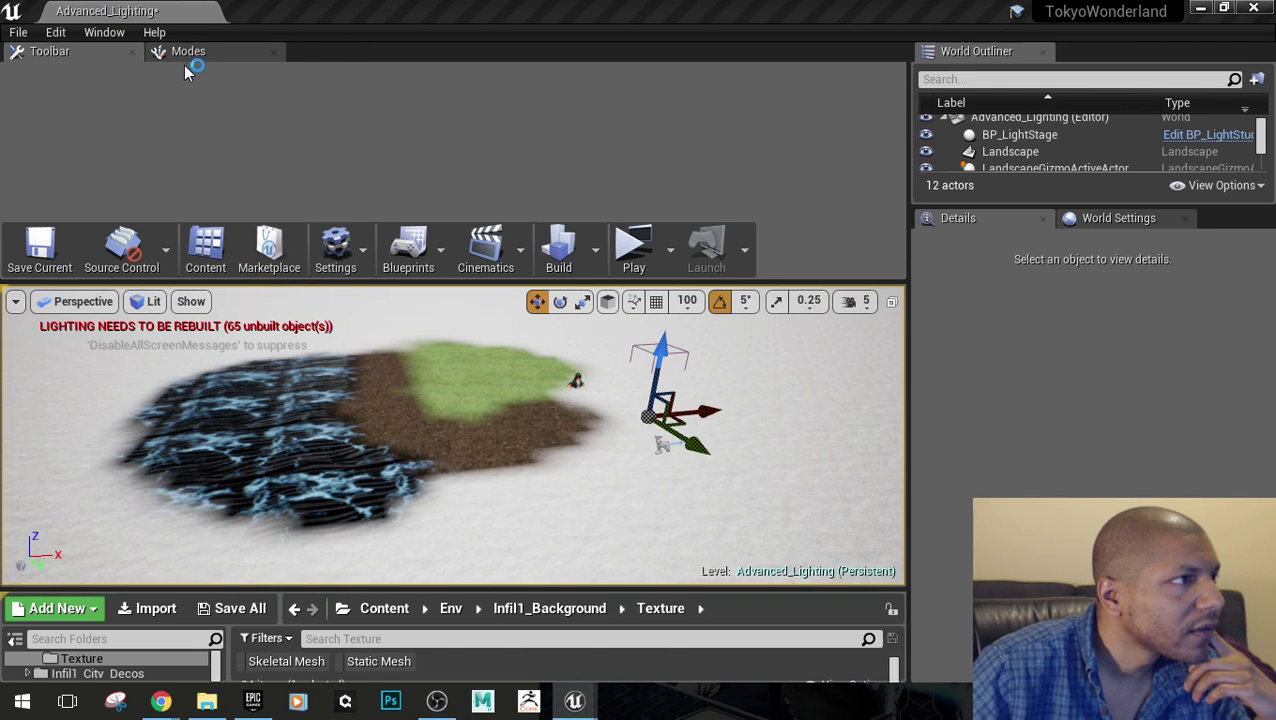
Switch to landscape sculpting and enlarge the tool settings area and viewport so the brush settings show
click(130, 87)
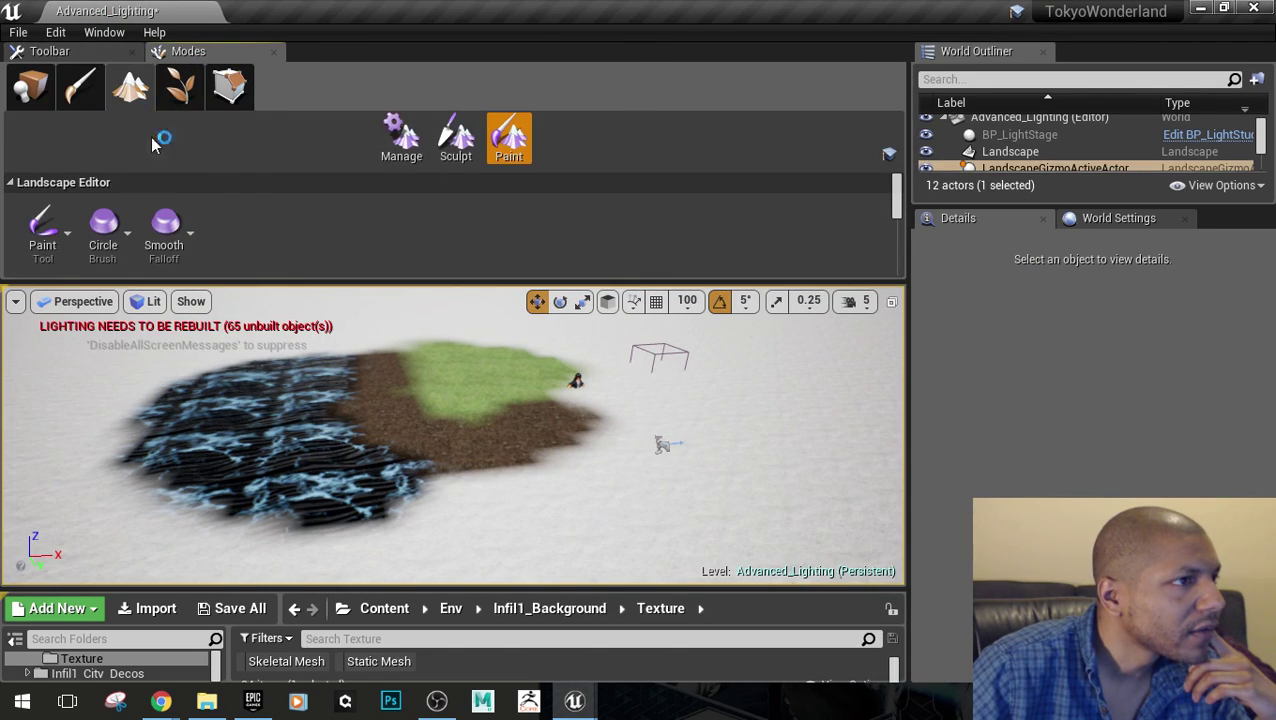
click(455, 140)
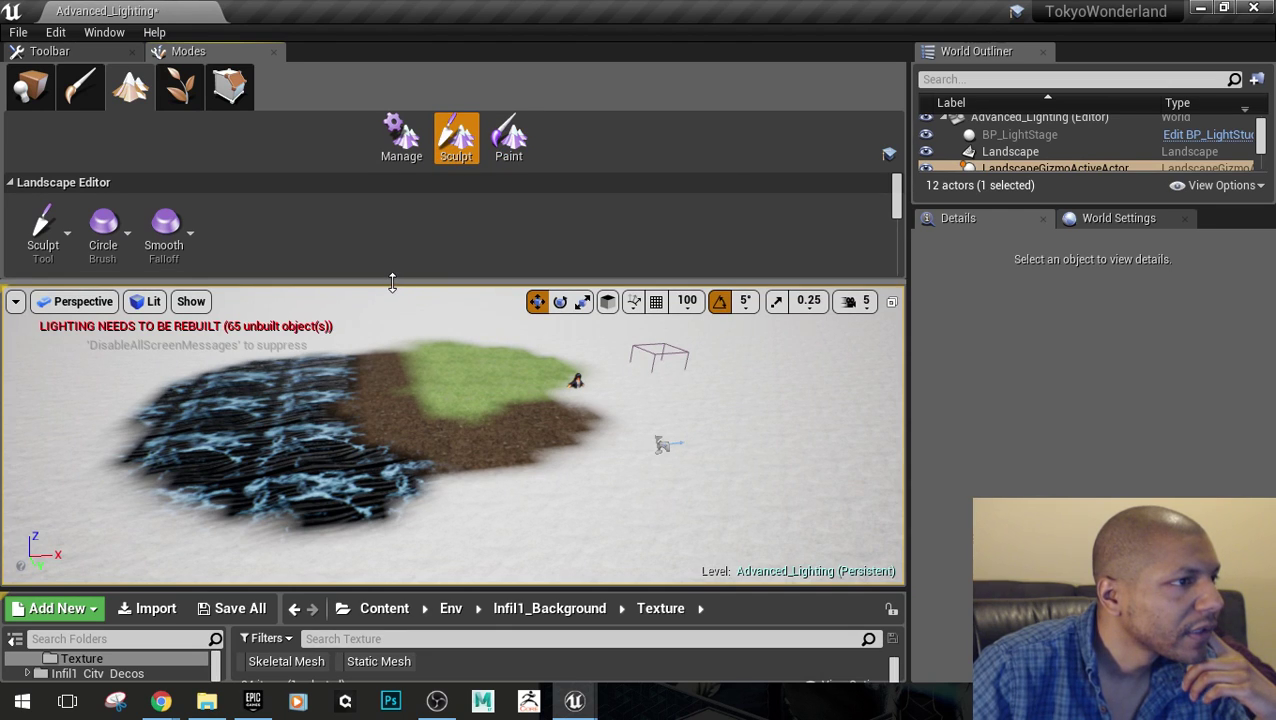
drag(392, 283, 396, 462)
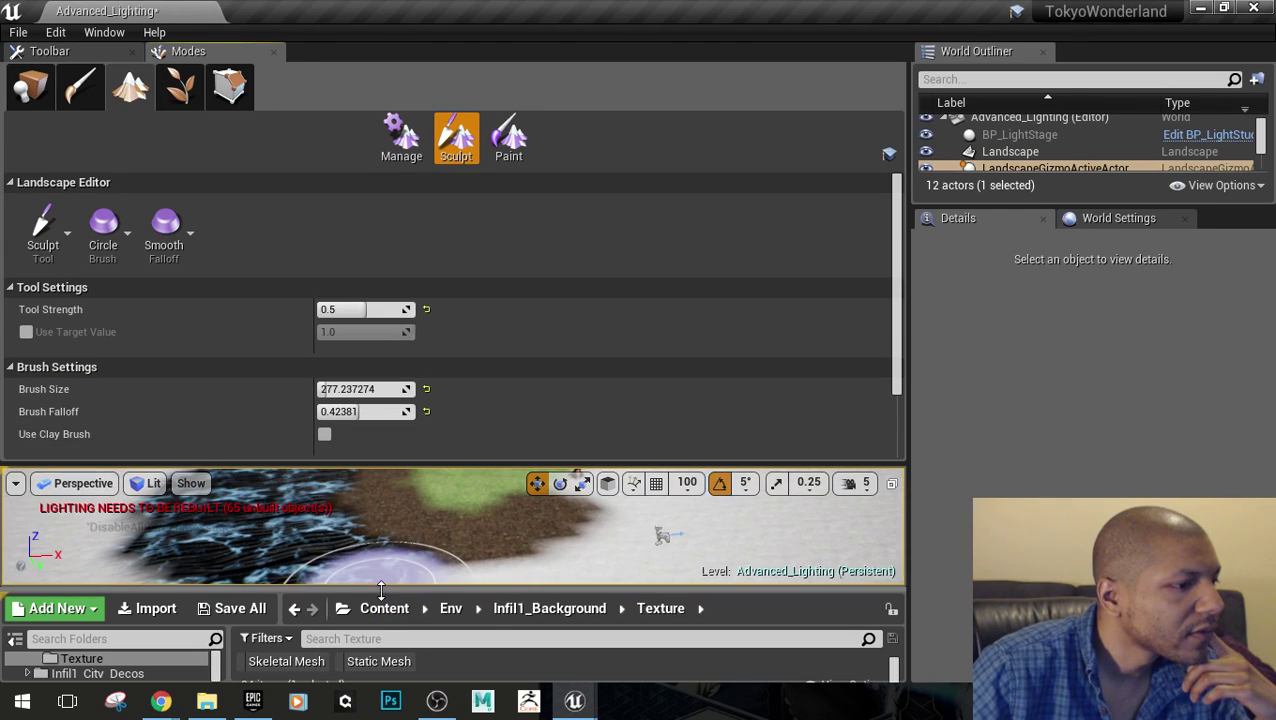
drag(381, 591, 381, 629)
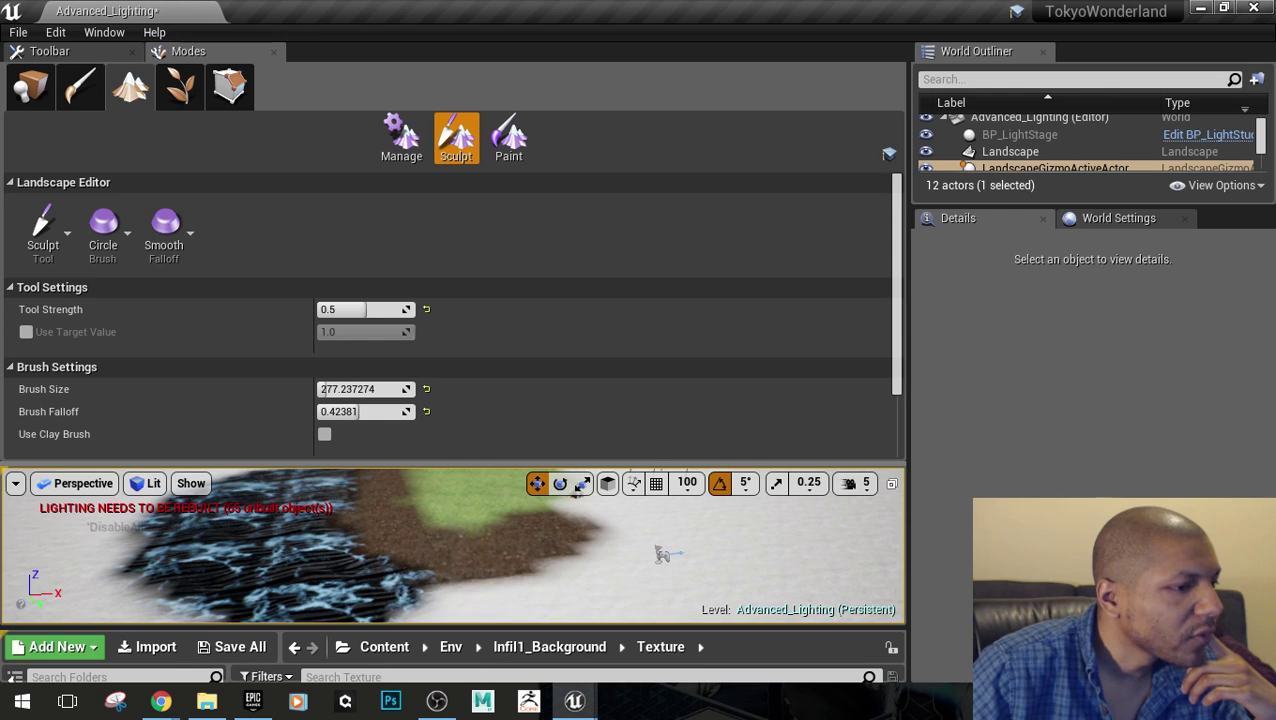
Try raising a steep peak on the snow beside the water patch with the Sculpt tool, and undo it
right_drag(476, 544, 486, 520)
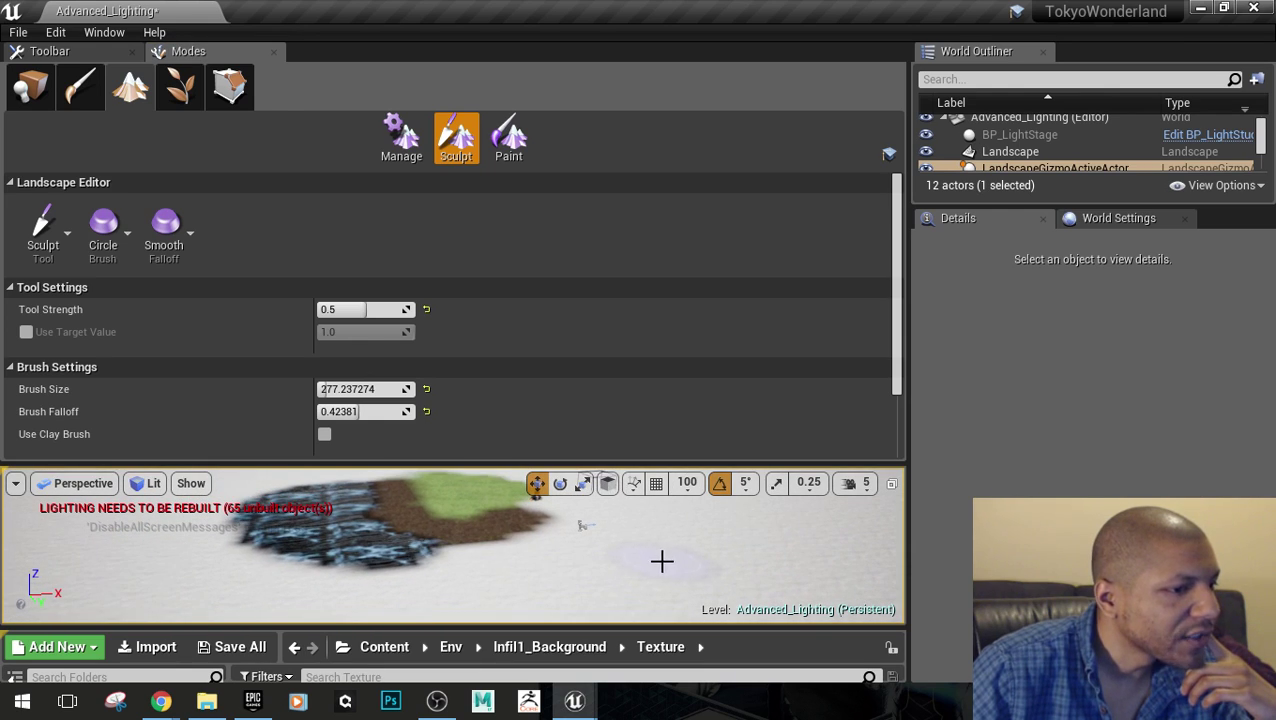
mouse_move(463, 540)
mouse_down()
mouse_move(436, 535)
mouse_move(441, 518)
mouse_move(417, 533)
mouse_up()
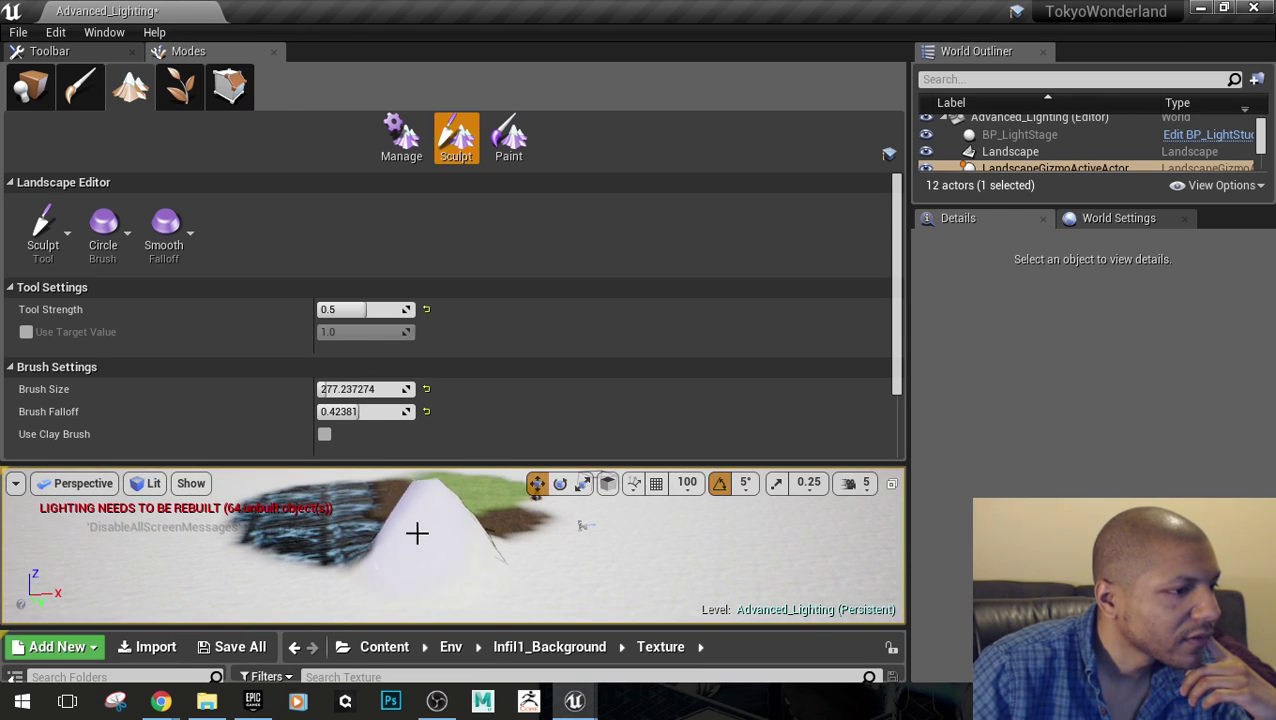
scroll(578, 544, up, 3)
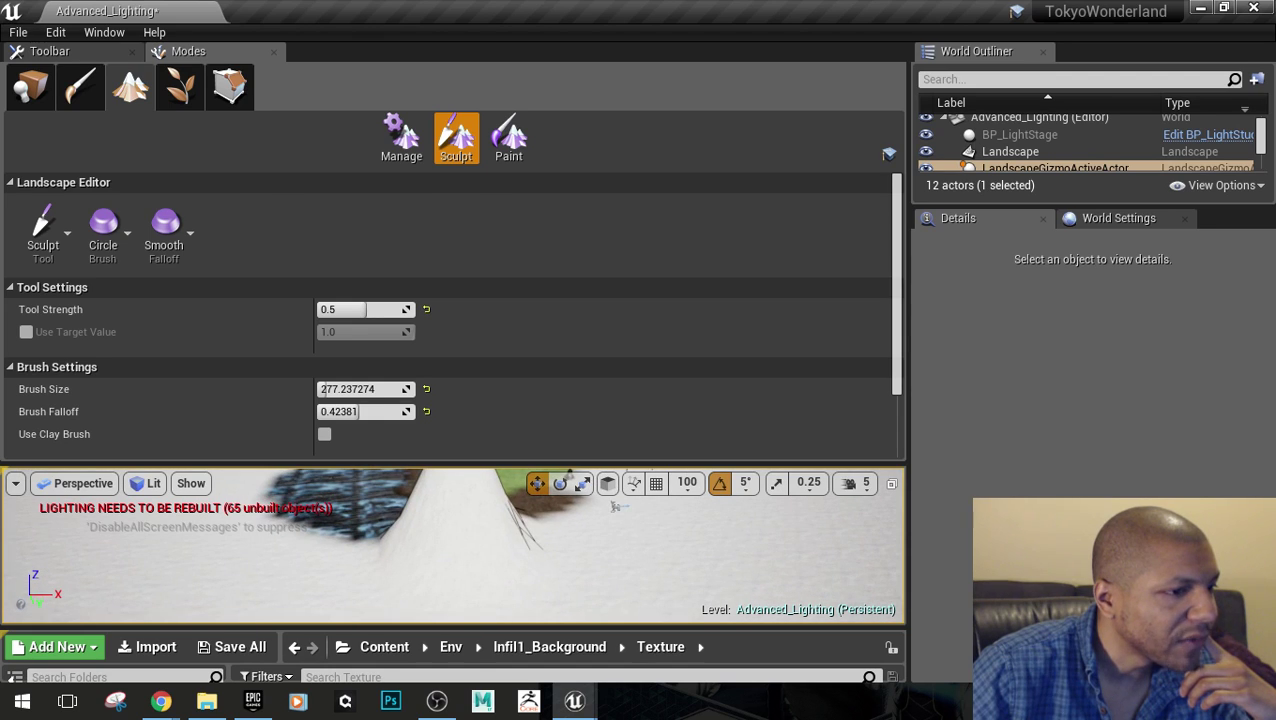
key(ctrl+z)
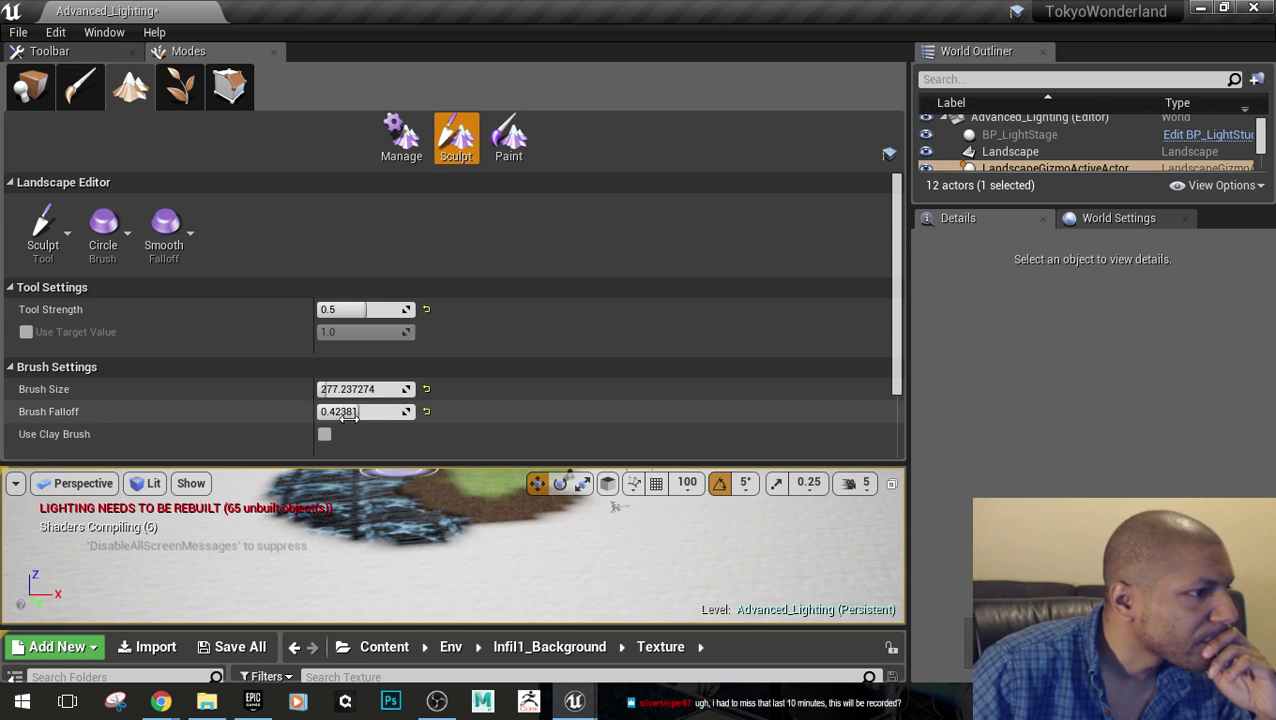
Set the brush falloff to 0.538096, keeping Sculpt as the landscape tool
drag(352, 411, 374, 411)
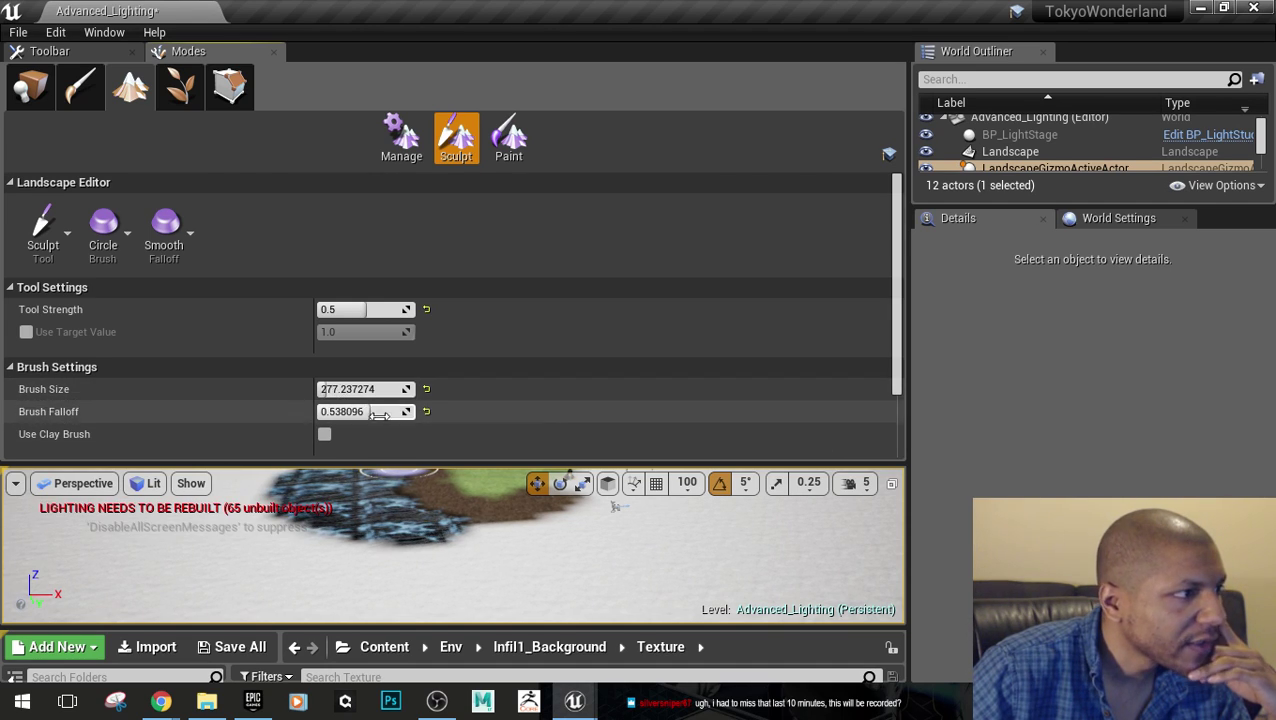
click(43, 238)
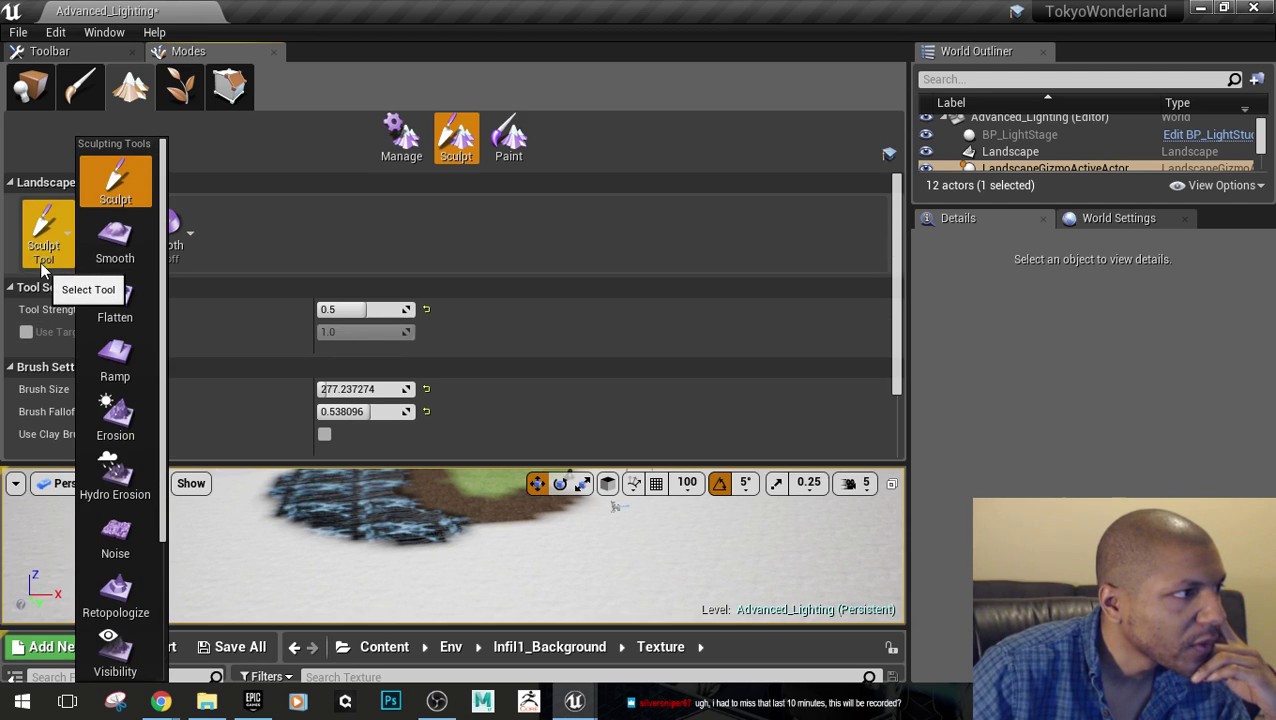
click(115, 190)
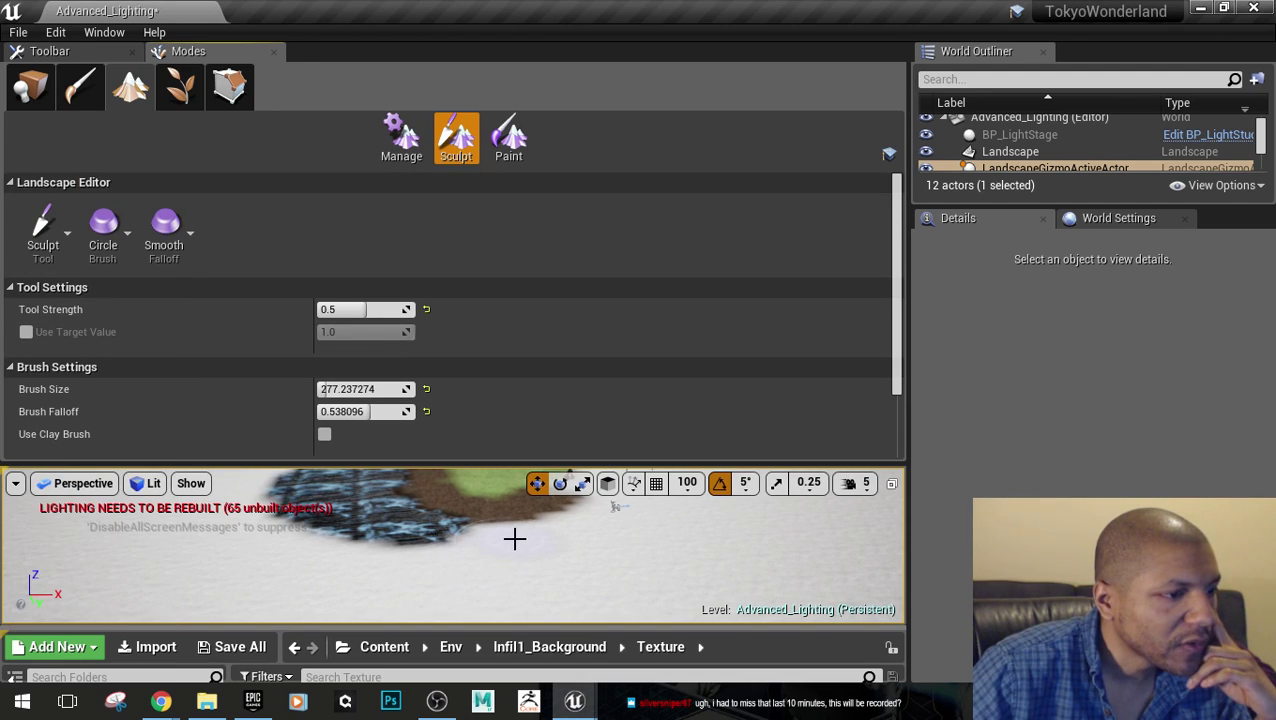
Try raising a ridge and a small peak along the snow edge of the water and dirt patches, and undo the strokes
drag(514, 539, 303, 539)
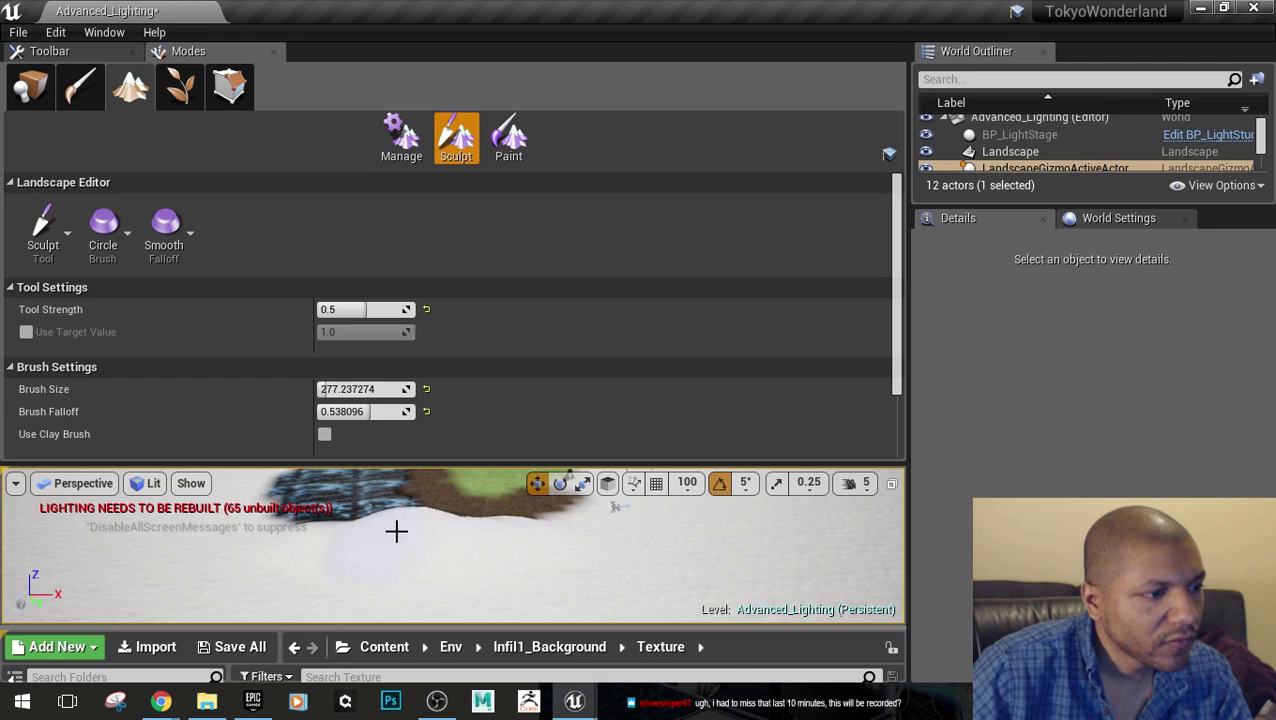
drag(596, 515, 362, 516)
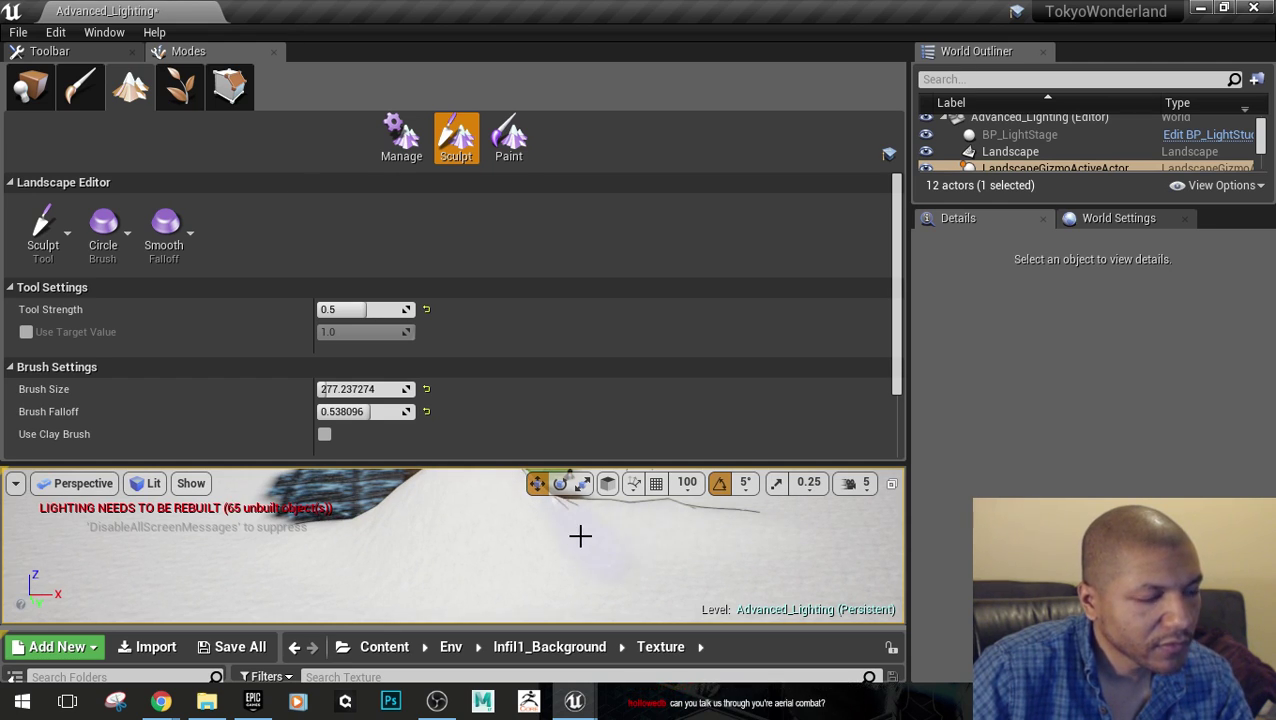
key(ctrl+z)
key(ctrl+z)
mouse_move(449, 519)
mouse_down()
mouse_move(441, 504)
mouse_move(476, 524)
mouse_up()
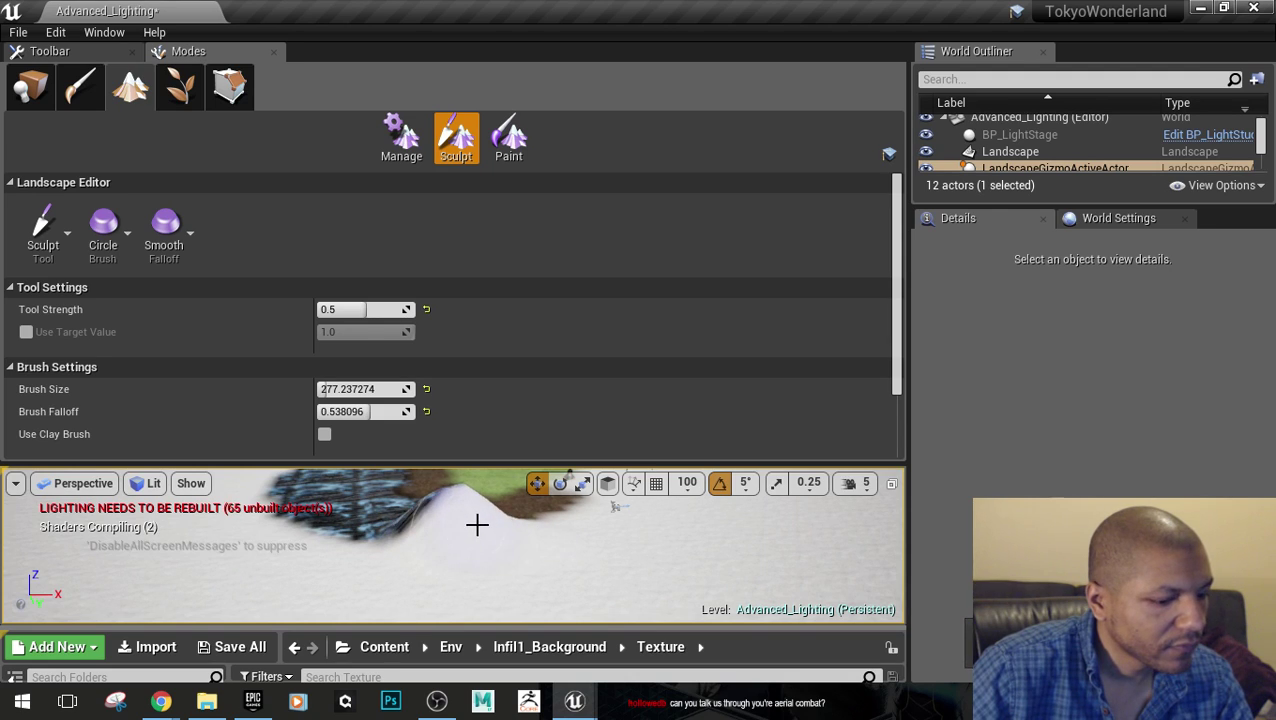
key(ctrl+z)
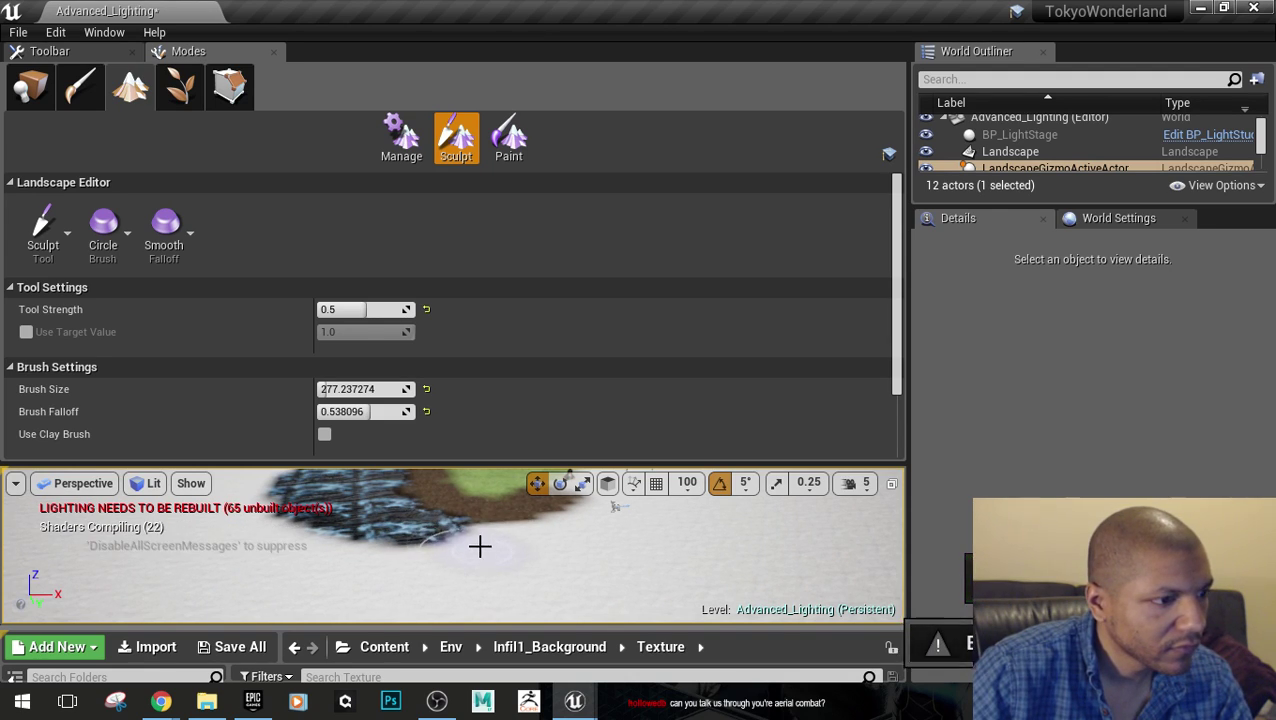
Try digging a hollow into the snow beside the water and dirt patches, and undo the lowering strokes
mouse_move(447, 549)
mouse_down()
mouse_move(478, 547)
mouse_move(419, 521)
mouse_move(430, 587)
mouse_up()
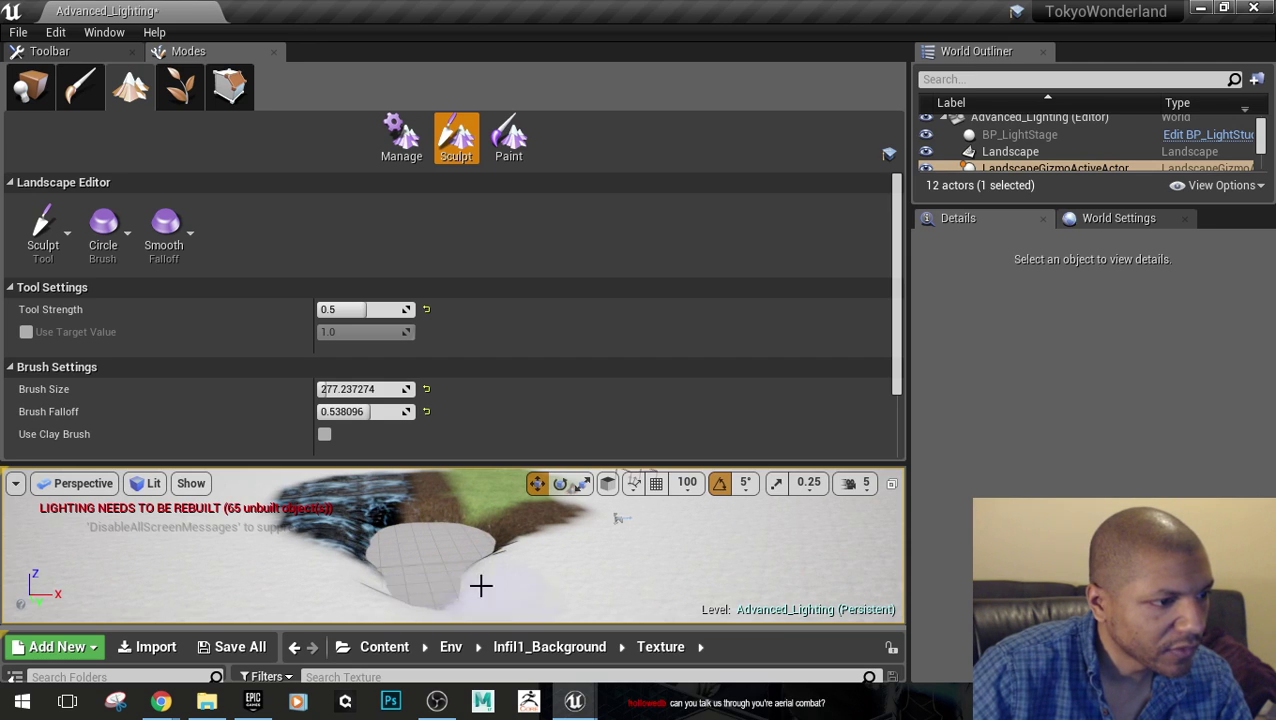
mouse_move(511, 569)
mouse_down()
mouse_move(550, 583)
mouse_move(639, 558)
mouse_up()
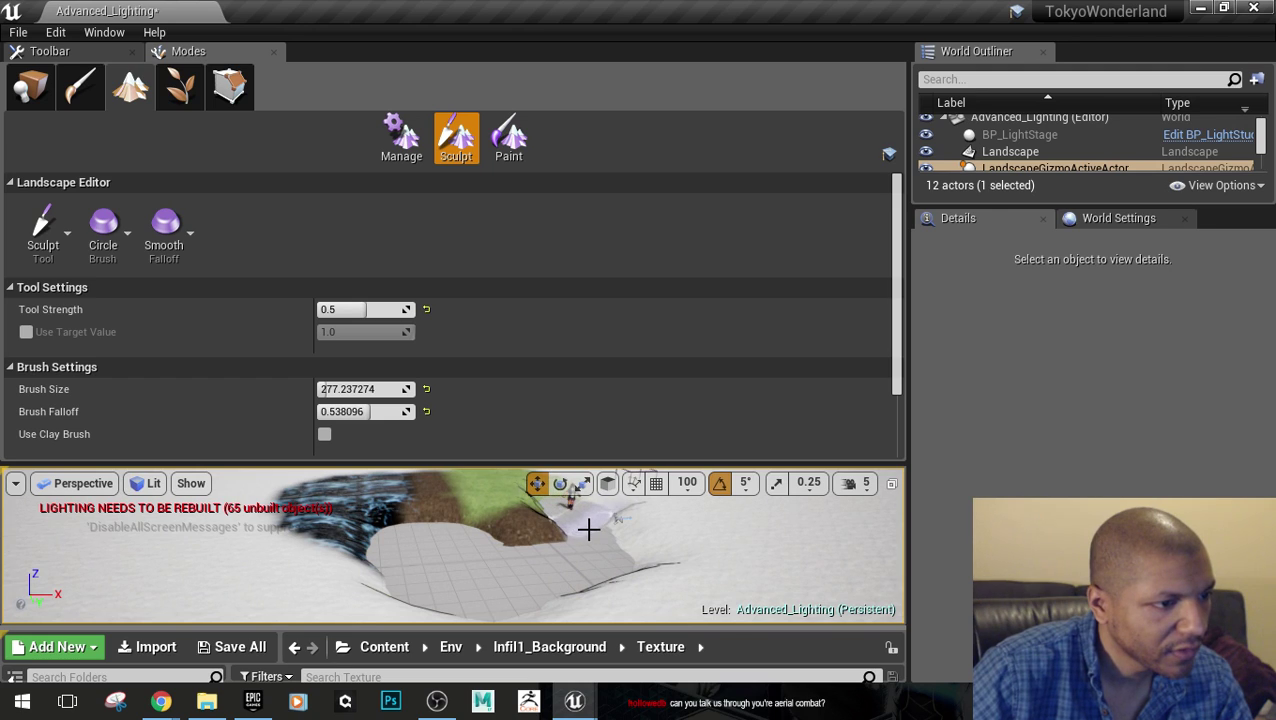
key(ctrl+z)
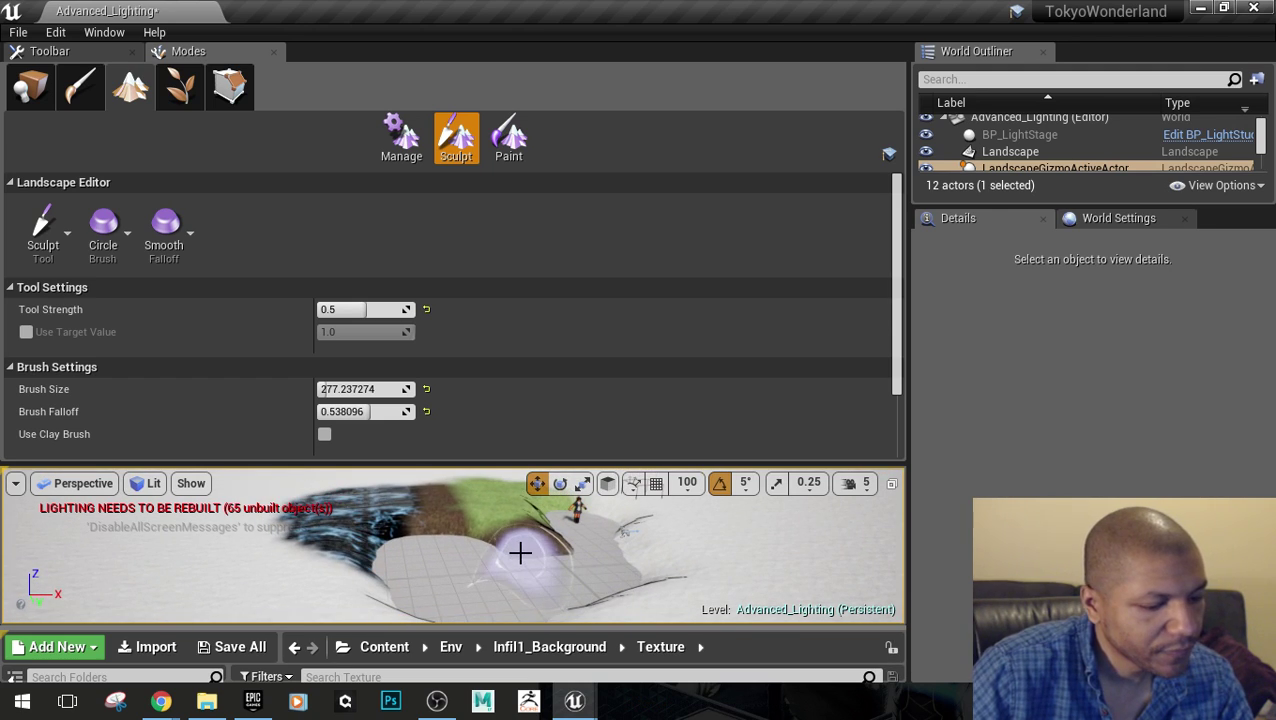
key(ctrl+z)
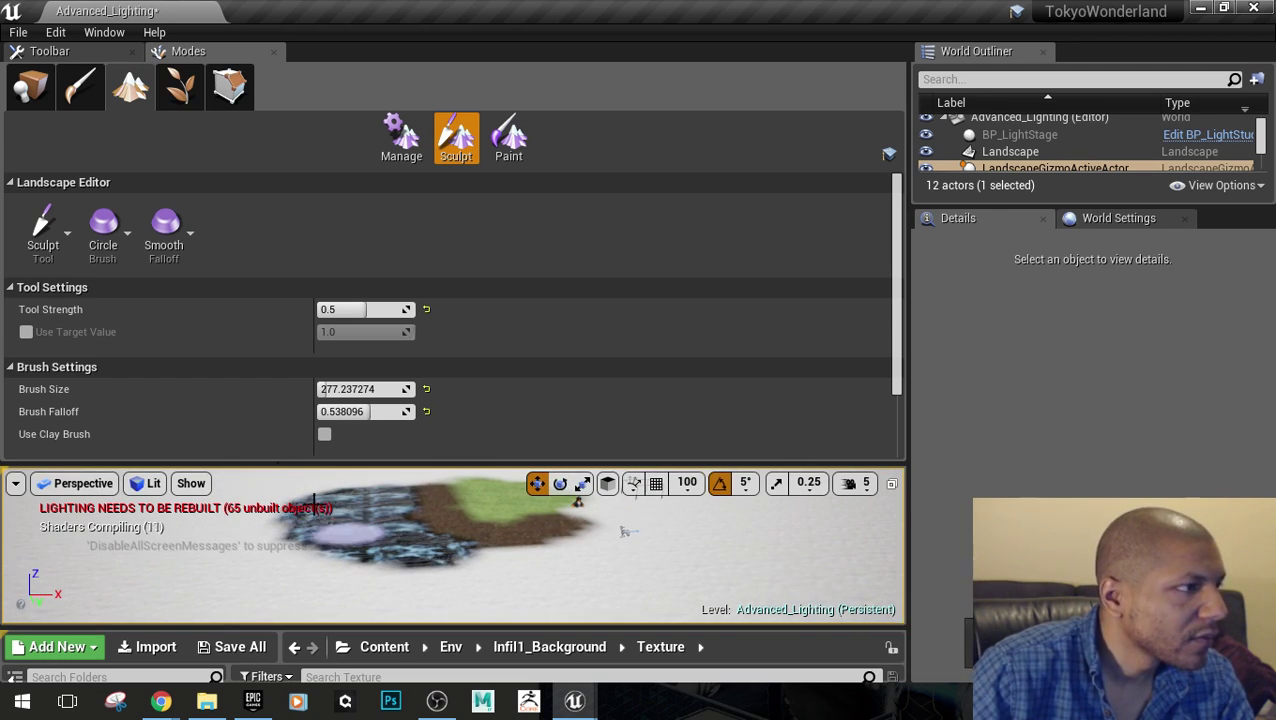
Raise a tall peak on the snow at the edge of the water patch with the Sculpt tool
click(45, 240)
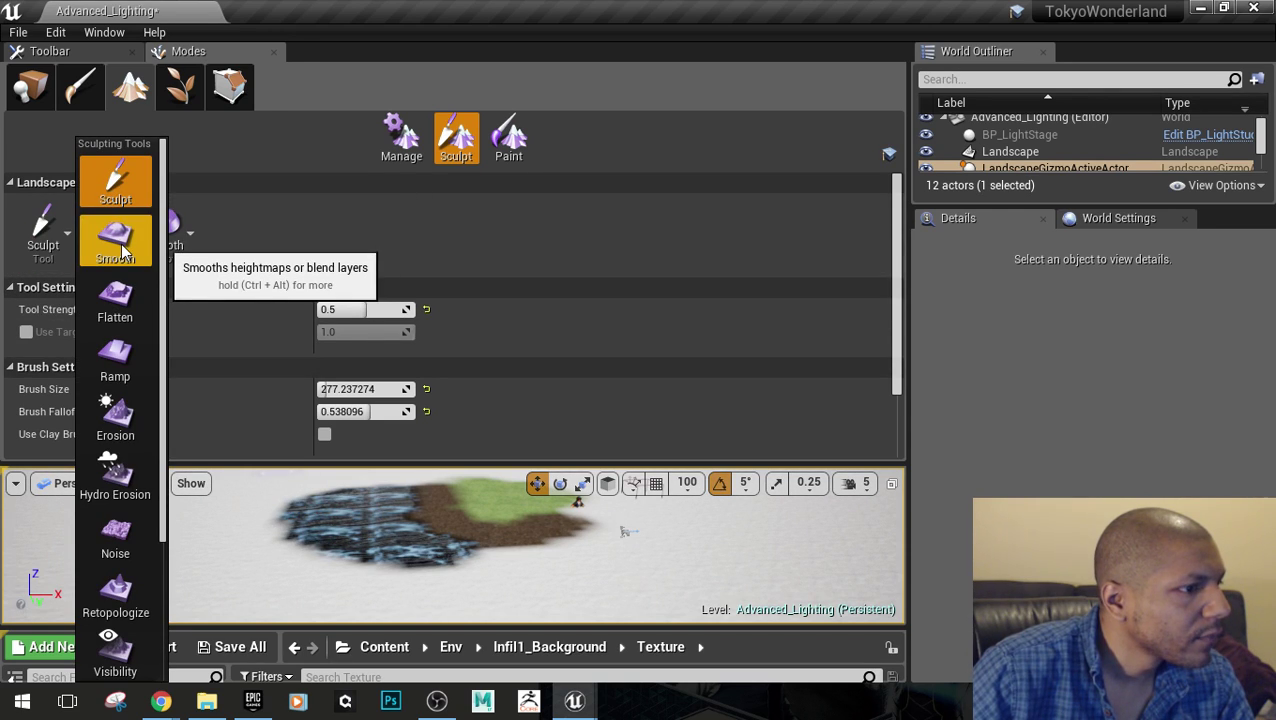
click(110, 183)
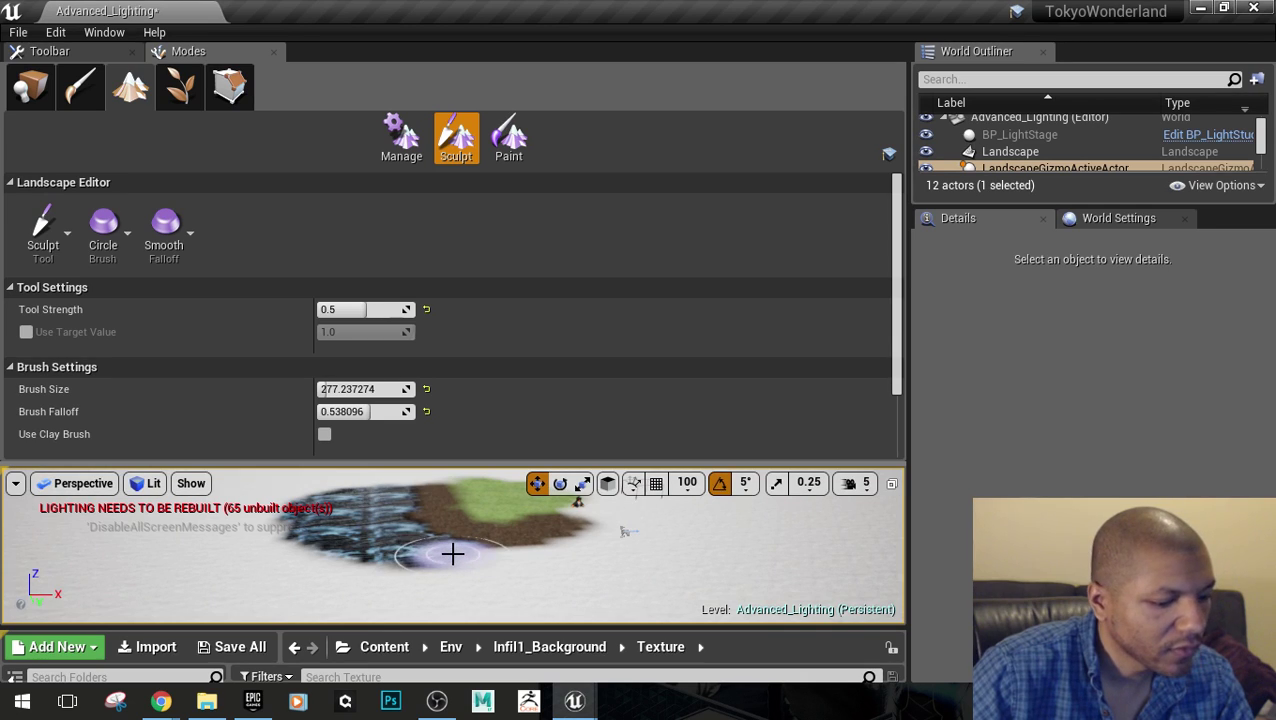
drag(453, 553, 336, 541)
click(348, 542)
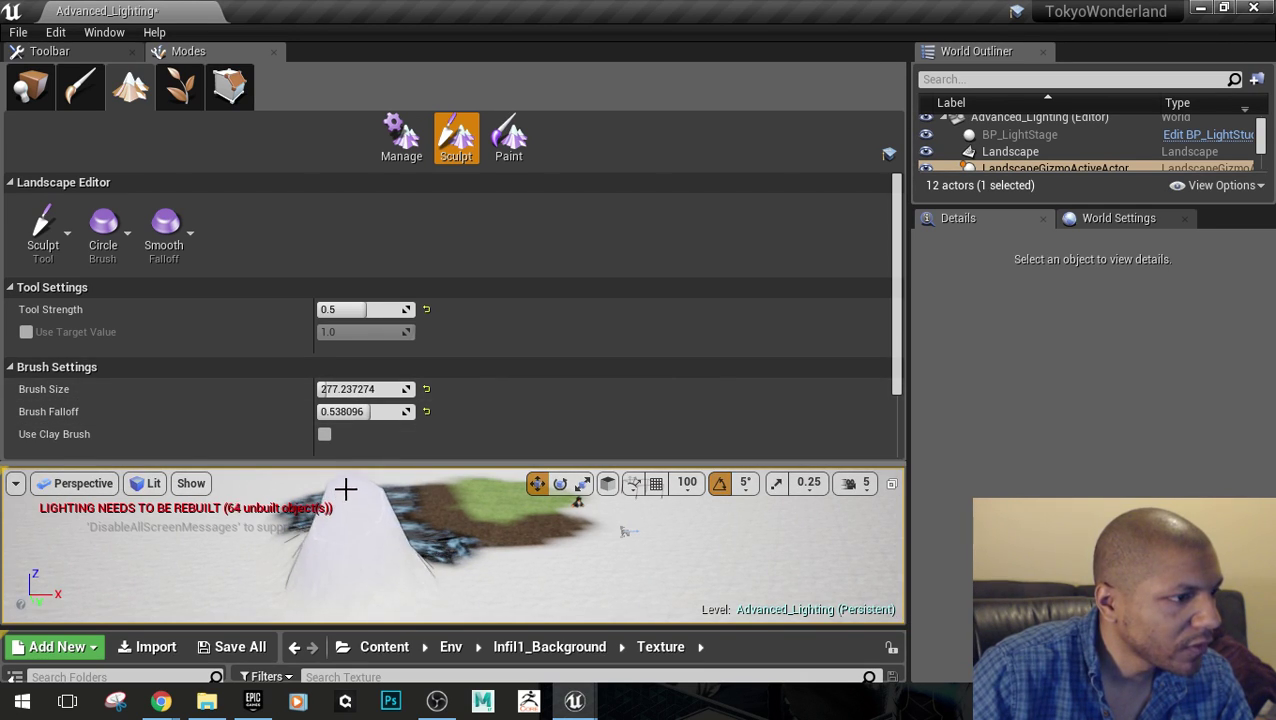
mouse_move(364, 518)
right_down()
mouse_move(334, 470)
mouse_move(349, 492)
right_up()
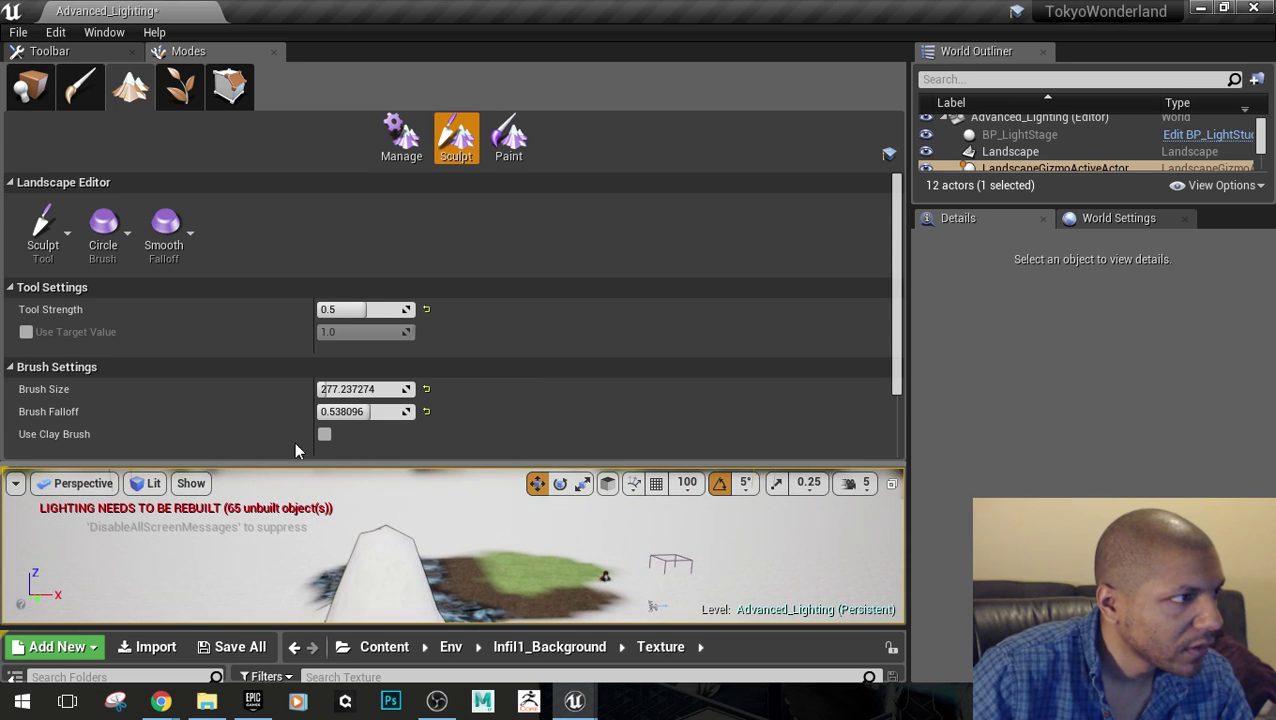
Flatten the tall peak beside the water patch with the Smooth tool at strength 0.5 and filter kernel radius 4
click(30, 261)
click(114, 242)
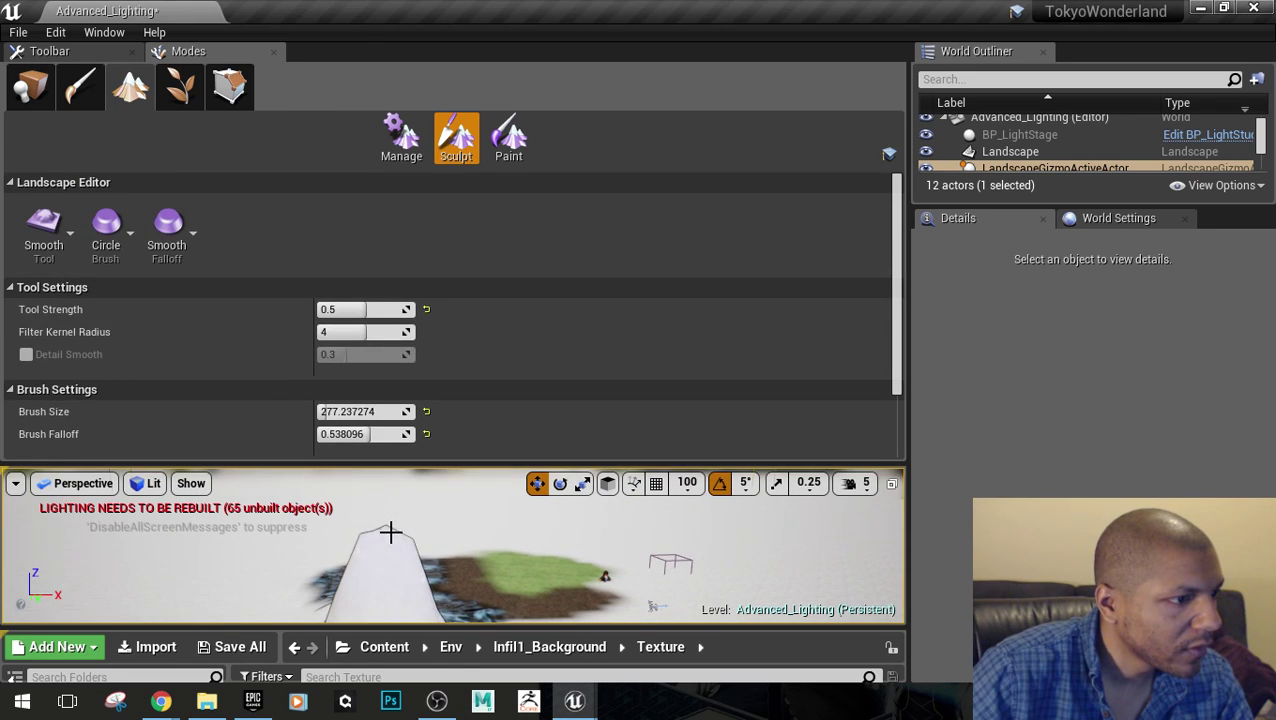
click(390, 566)
right_drag(436, 571, 431, 560)
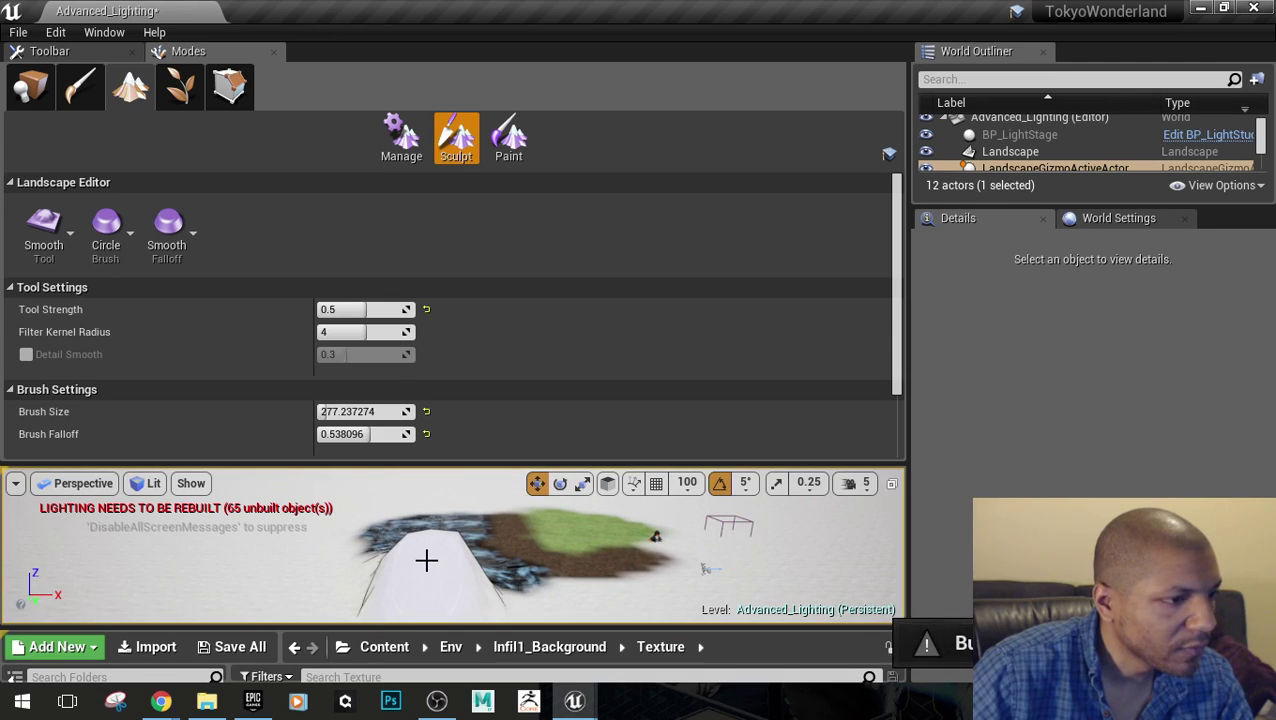
drag(426, 560, 434, 568)
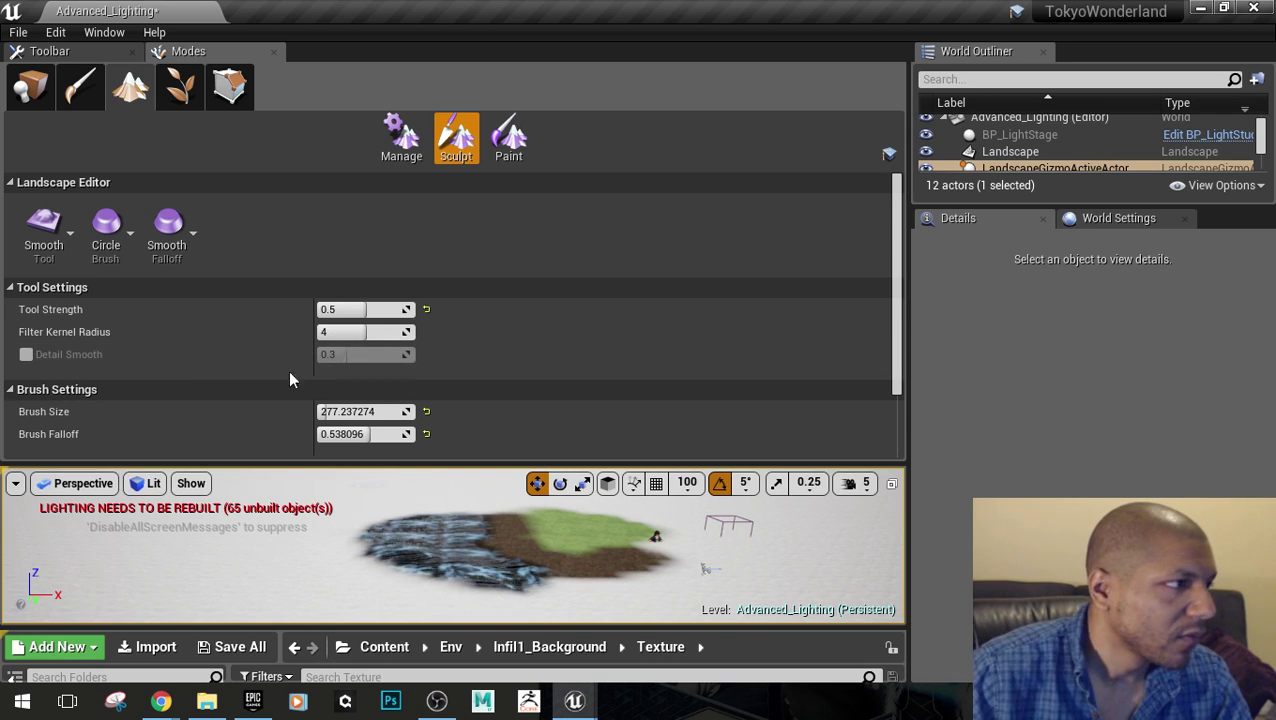
Raise the terrain along the near edge of the water and dirt patches with the Sculpt tool at strength 0.5
click(43, 230)
click(117, 104)
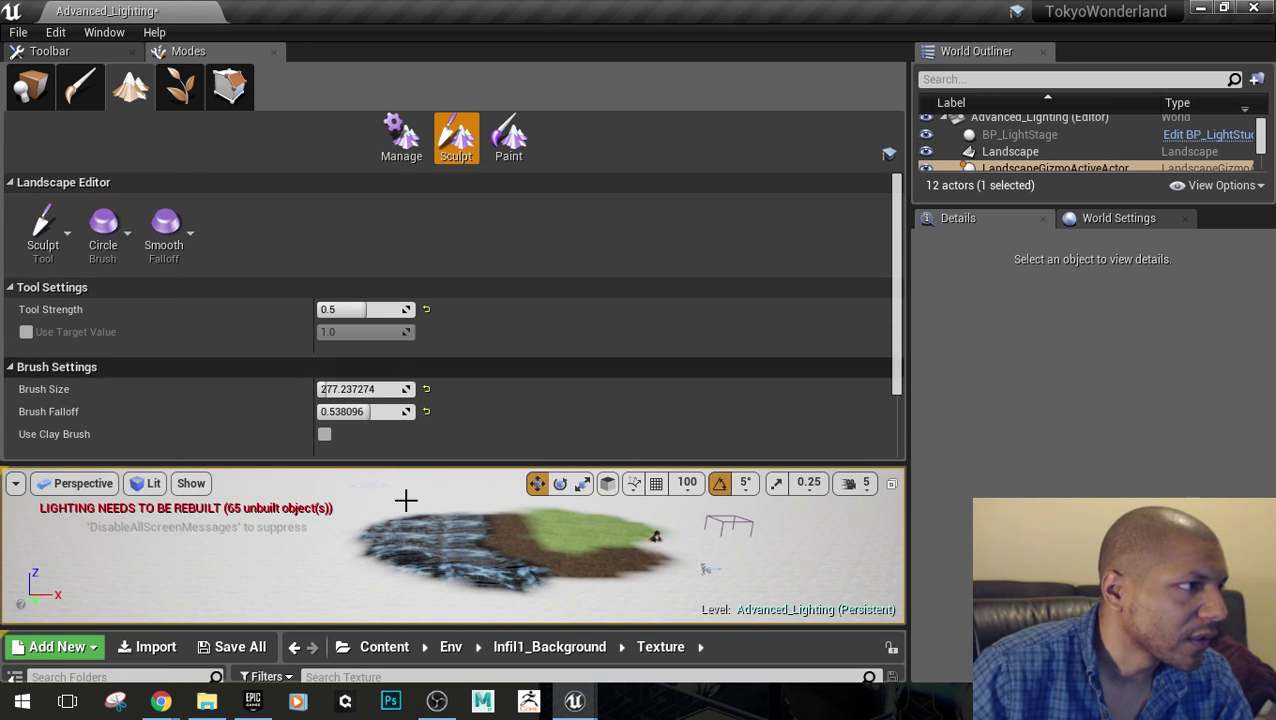
drag(468, 562, 446, 569)
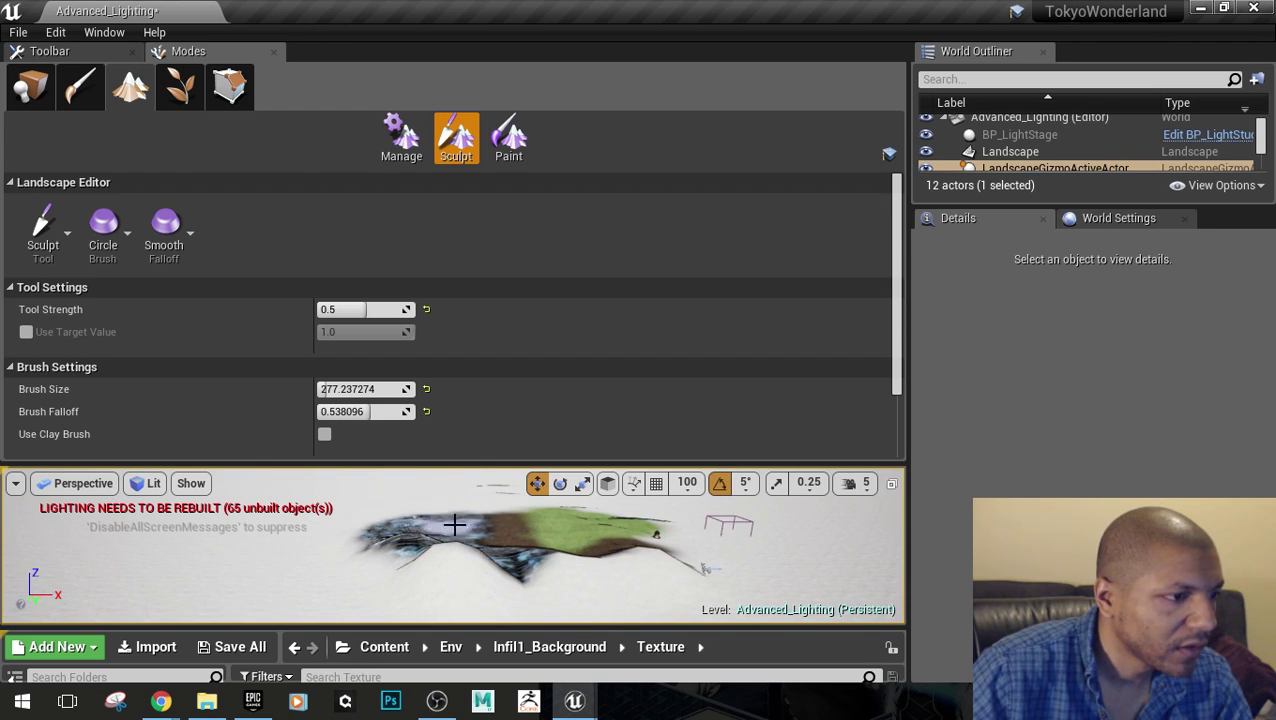
Smooth part of the raised terrain on the water patch with the Smooth tool at strength 0.5 and filter kernel radius 4
click(43, 230)
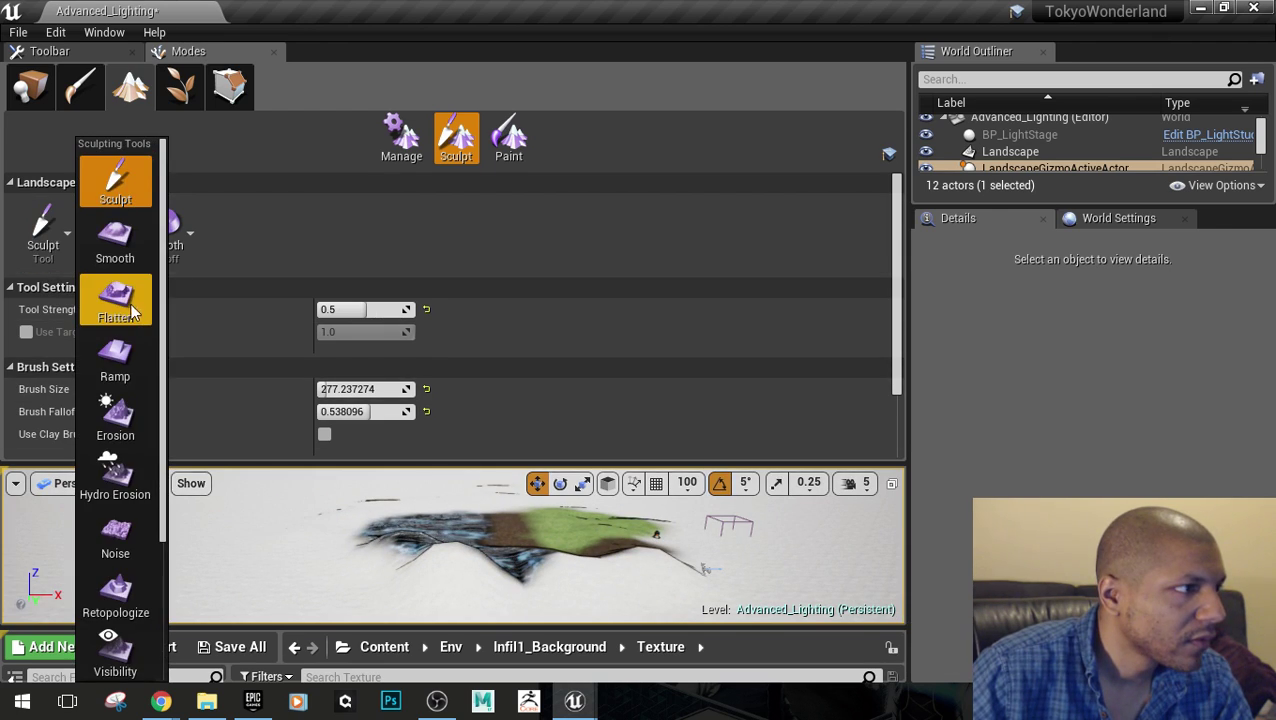
click(114, 238)
drag(417, 515, 421, 512)
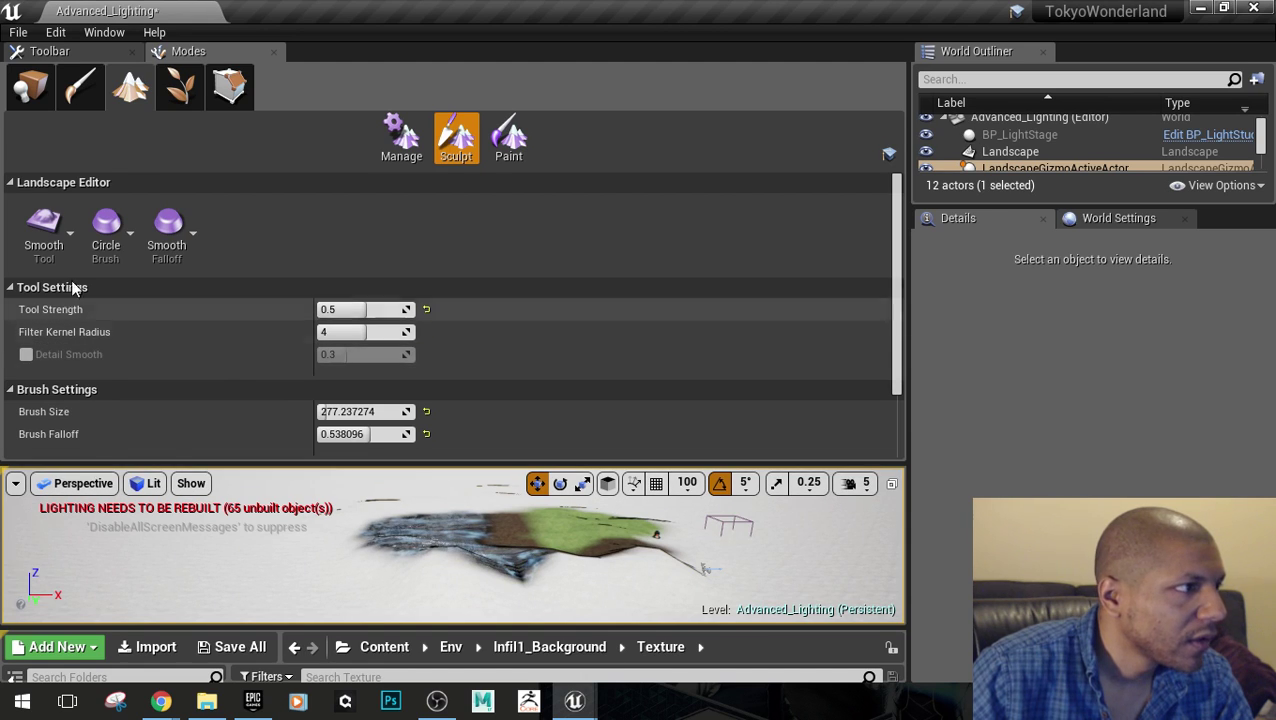
Level the bumps along the water and dirt patches and the snow mound behind them with the Flatten tool at strength 0.5
click(43, 230)
click(122, 300)
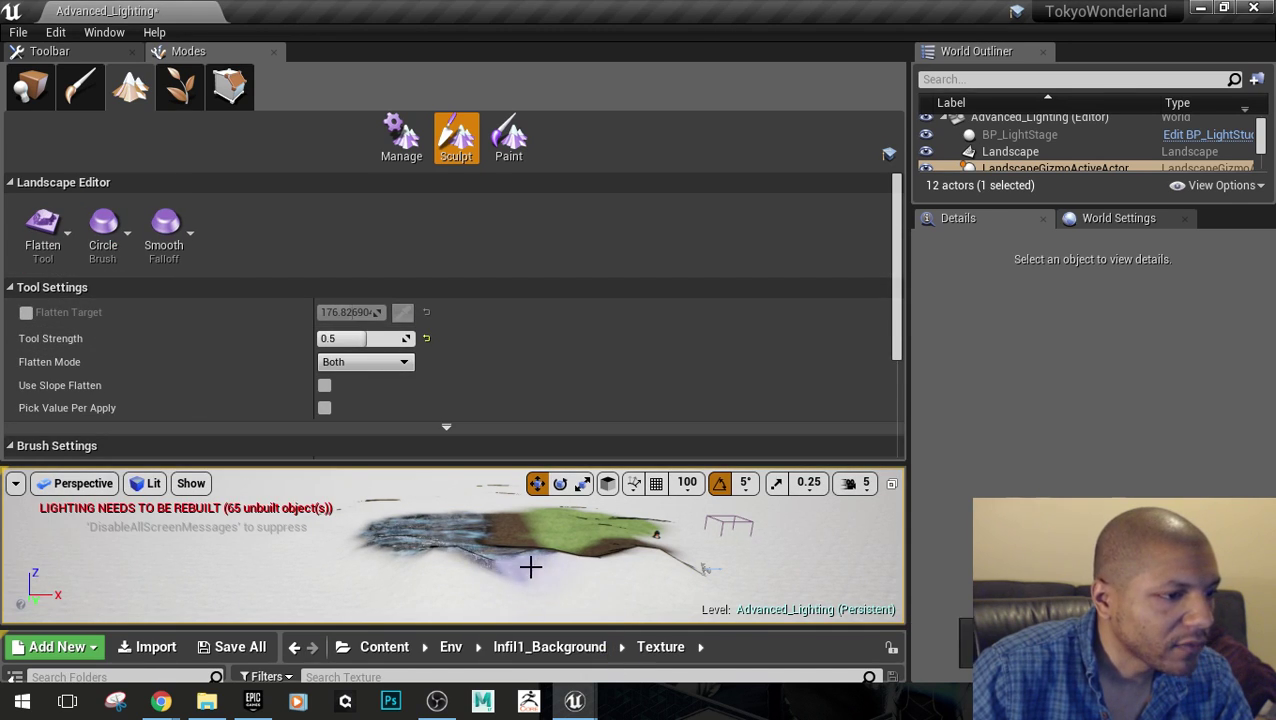
drag(588, 562, 653, 550)
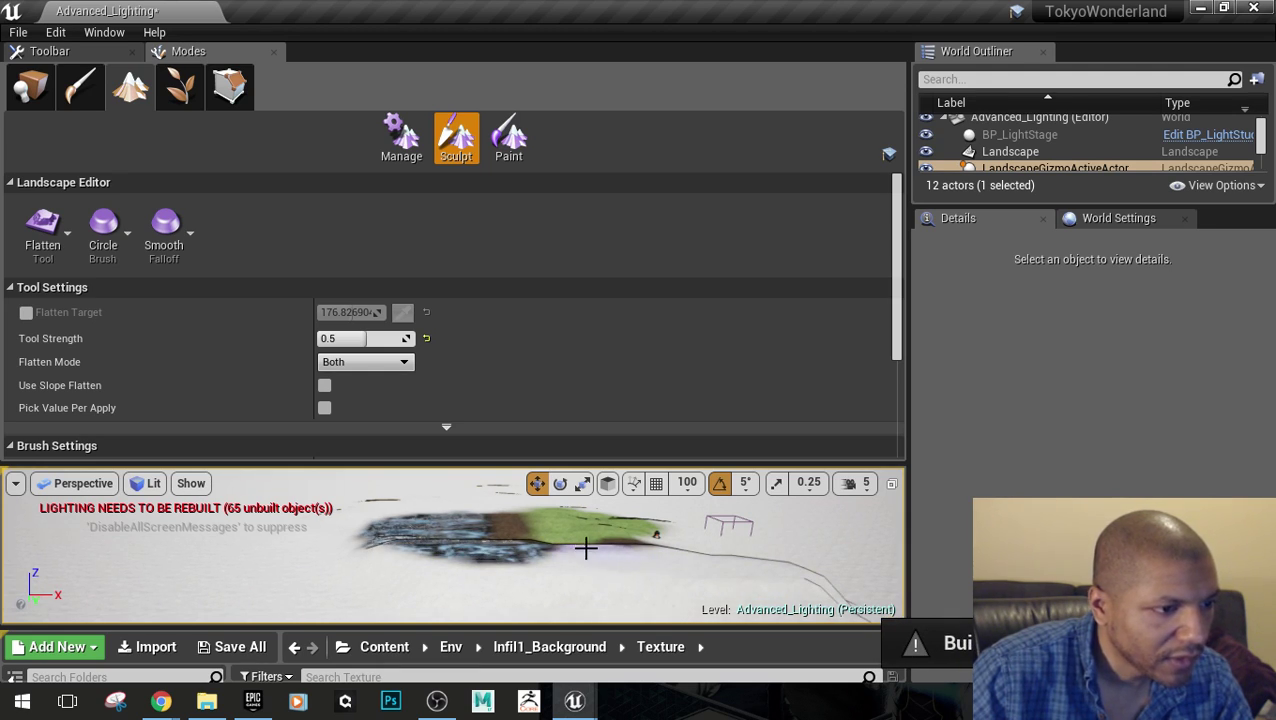
right_drag(413, 545, 295, 530)
key(w)
right_drag(440, 520, 427, 541)
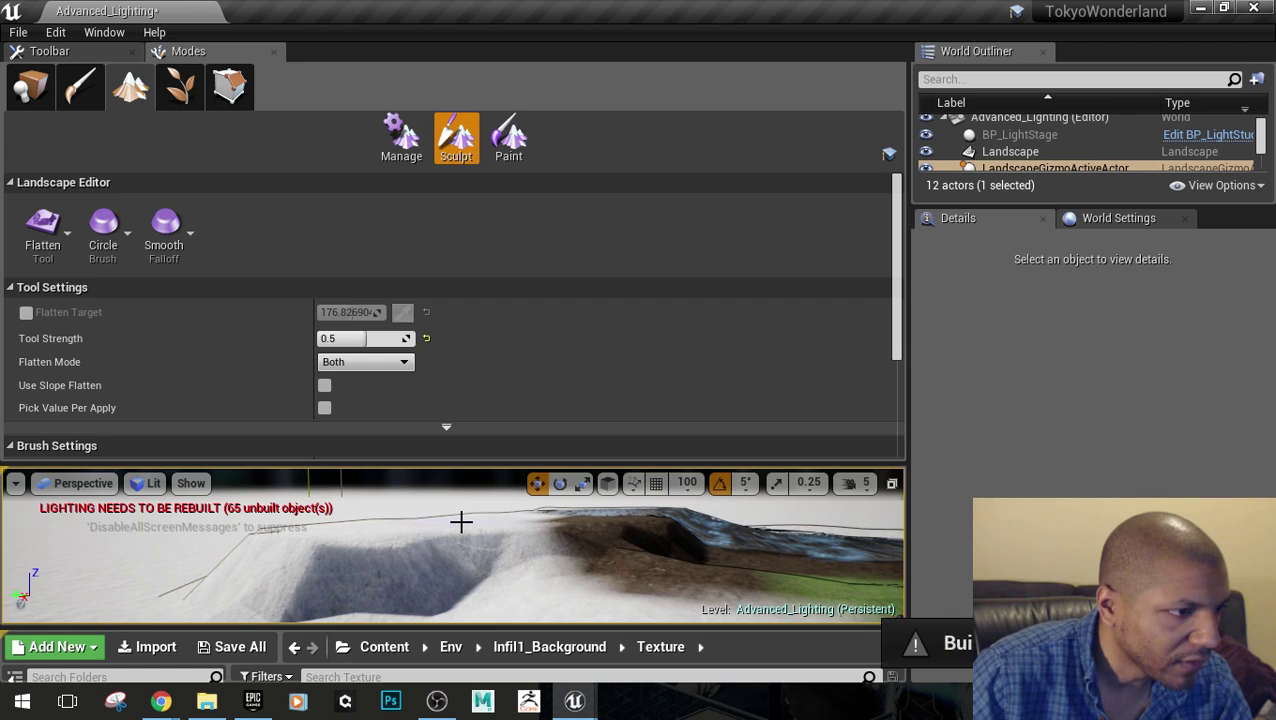
mouse_move(461, 520)
mouse_down()
mouse_move(590, 549)
mouse_move(477, 540)
mouse_move(484, 566)
mouse_up()
mouse_move(484, 566)
right_down()
mouse_move(531, 572)
mouse_move(520, 590)
right_up()
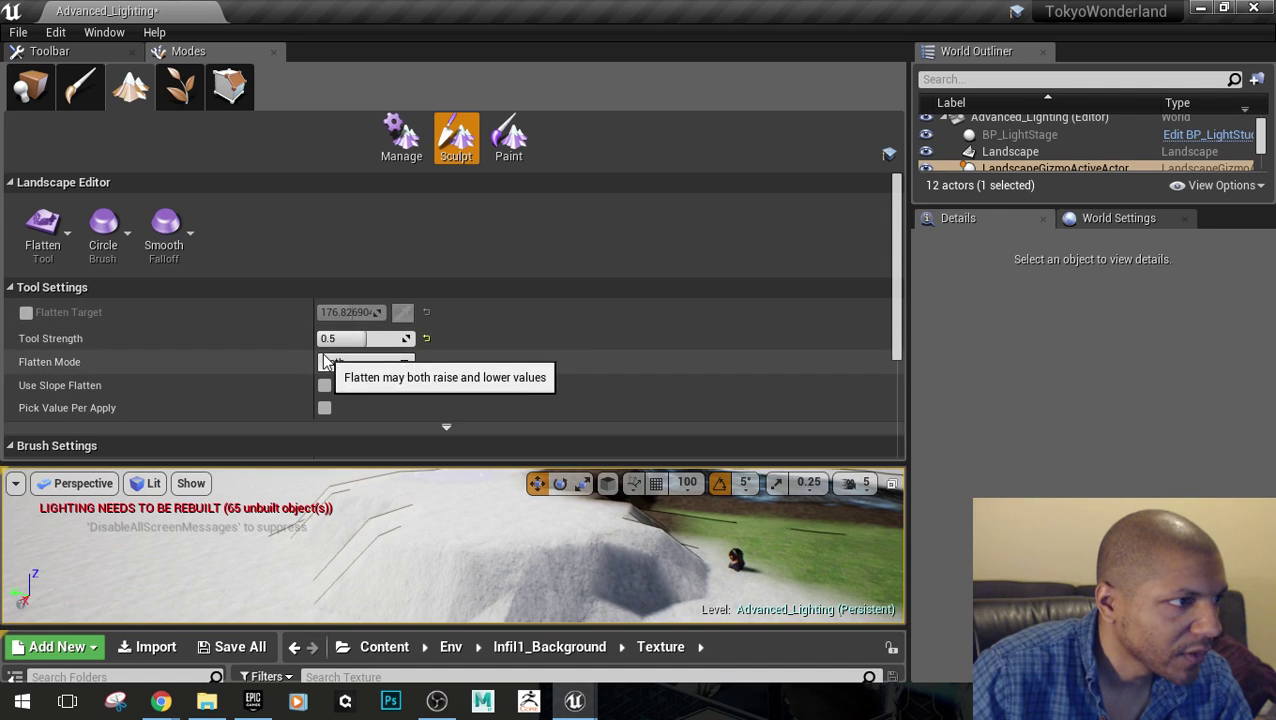
Review the Flatten tool's mode and brush settings and the list of sculpting tools
scroll(340, 362, down, 4)
scroll(362, 368, up, 3)
scroll(350, 355, down, 1)
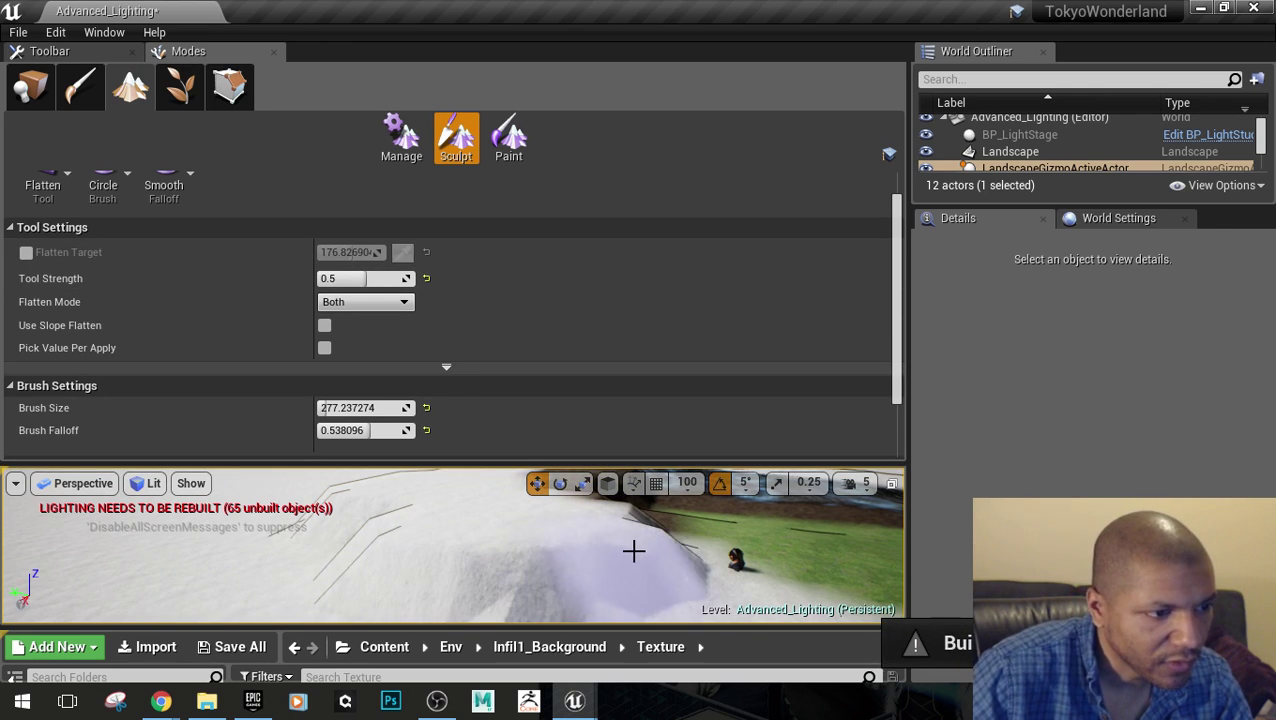
scroll(144, 343, up, 2)
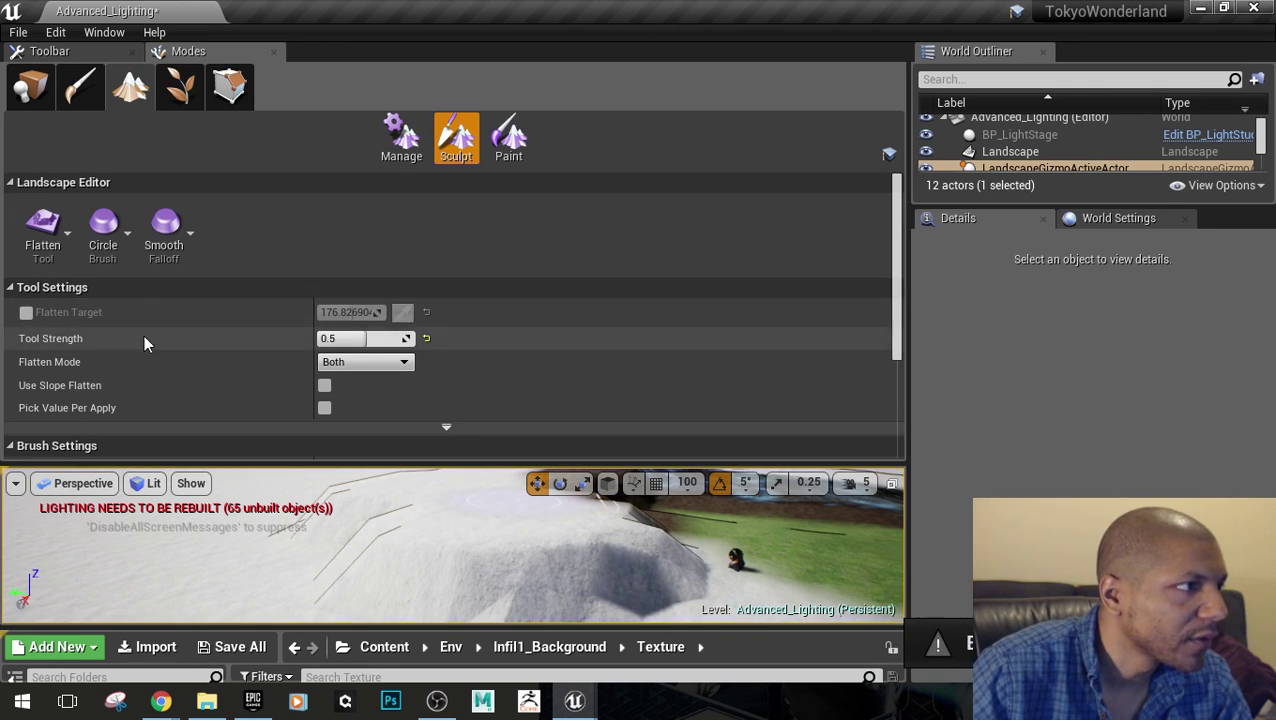
click(45, 235)
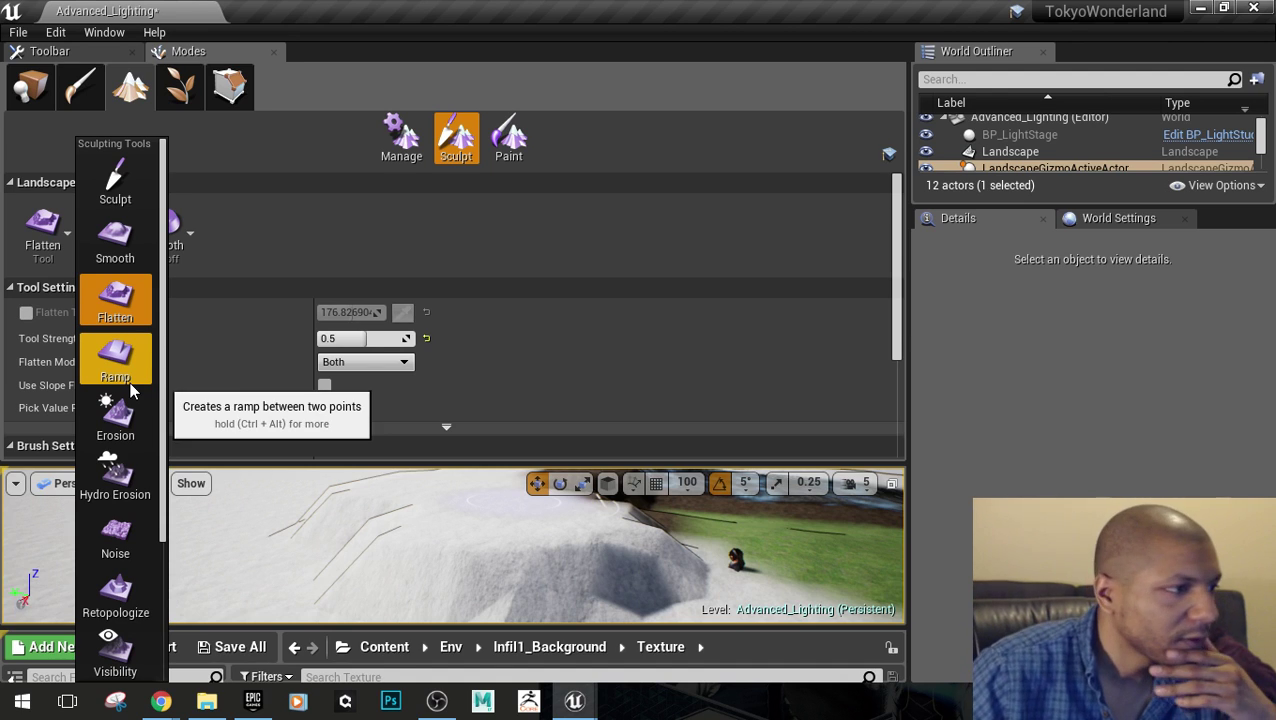
mouse_move(420, 530)
right_down()
mouse_move(474, 563)
mouse_move(441, 589)
mouse_move(562, 537)
mouse_move(545, 599)
right_up()
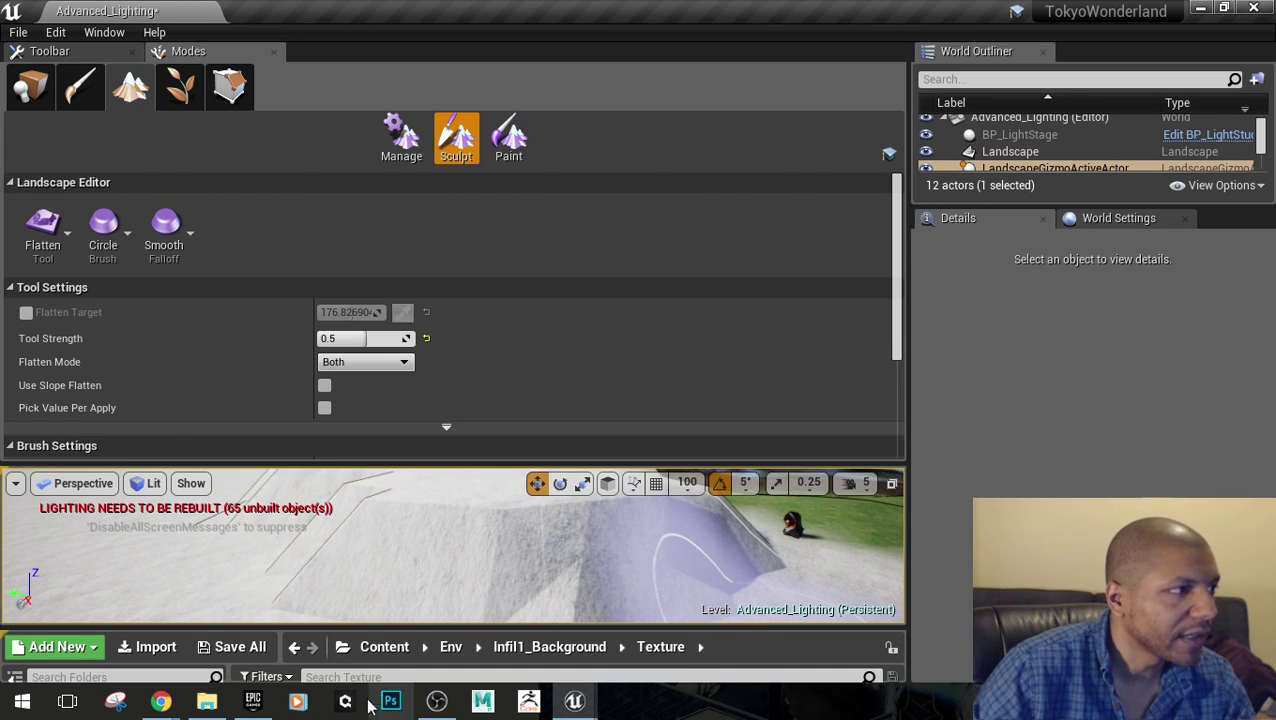
Place two Ramp tool points in the snow, one beside the dirt patch and a second, higher one farther away
click(43, 232)
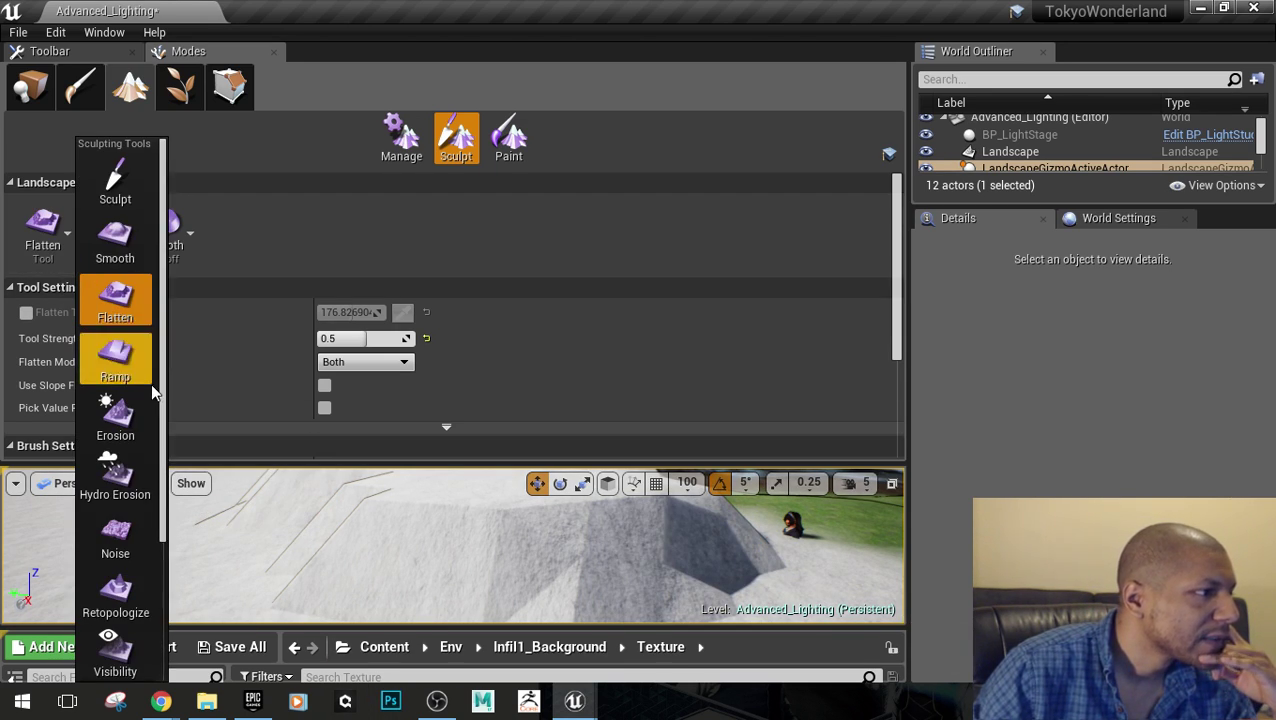
click(118, 358)
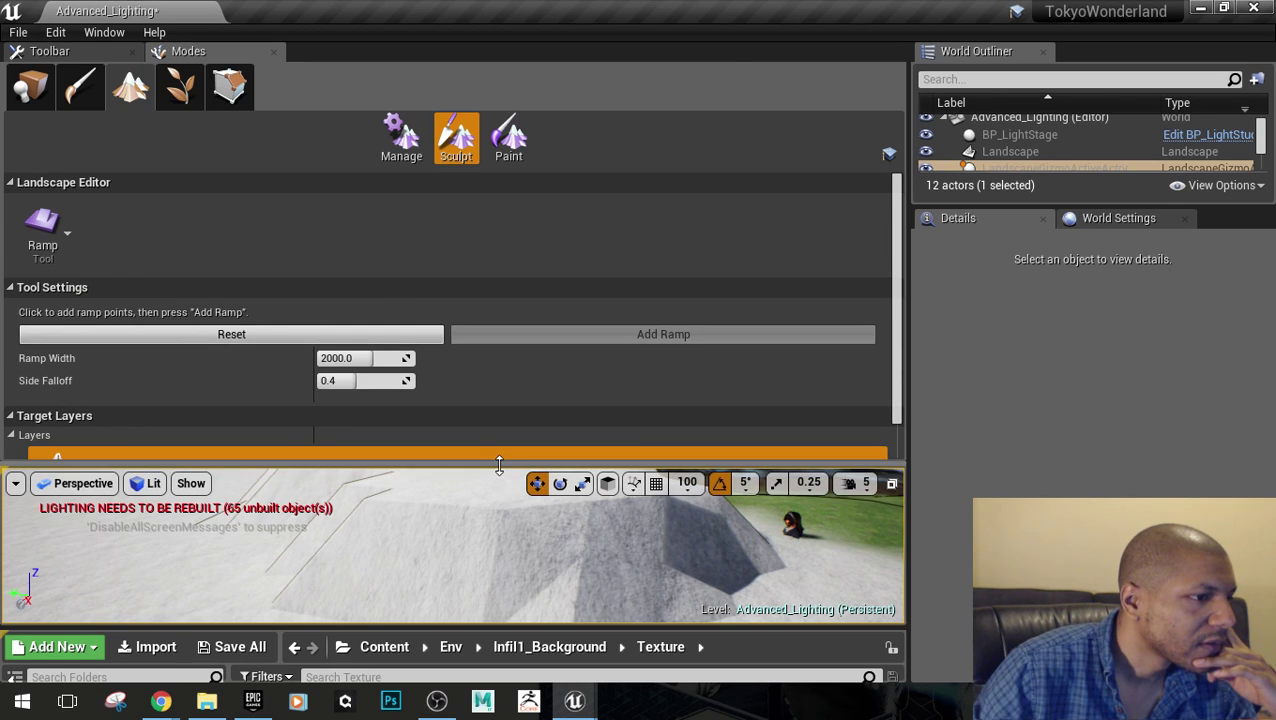
drag(500, 446, 518, 304)
mouse_move(472, 567)
right_down()
mouse_move(472, 480)
mouse_move(472, 567)
right_up()
click(531, 409)
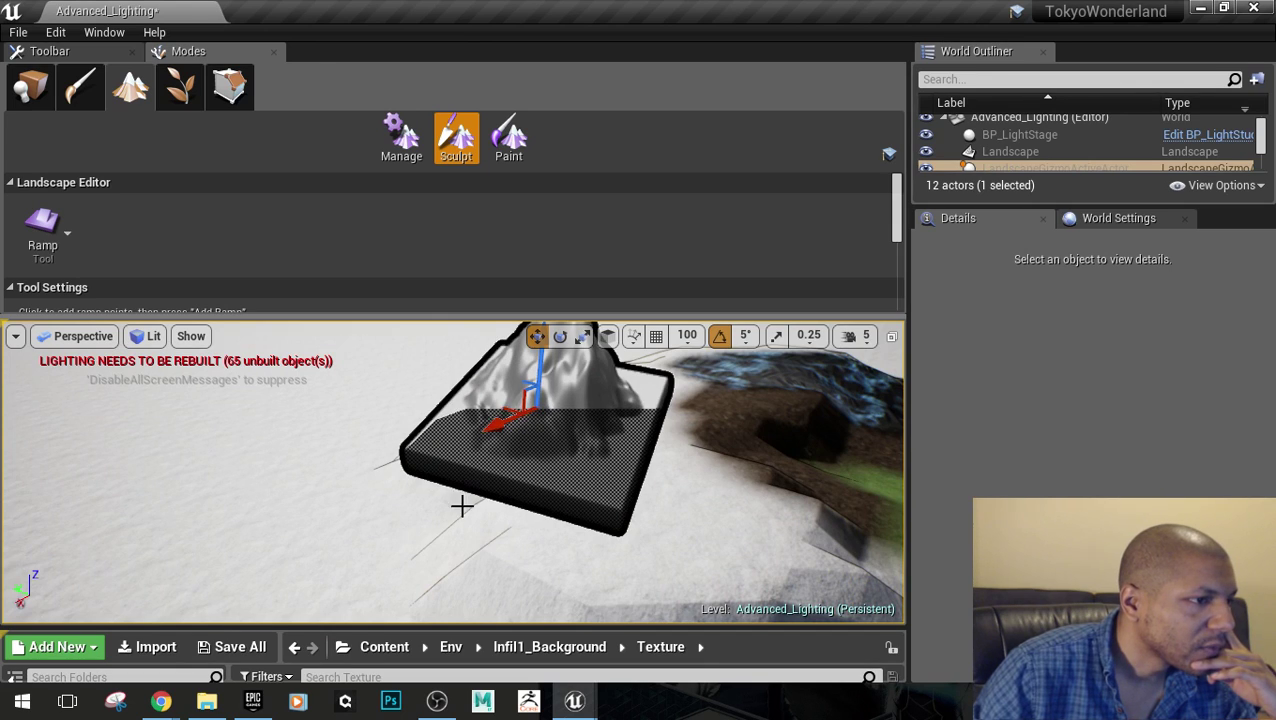
right_drag(462, 505, 462, 505)
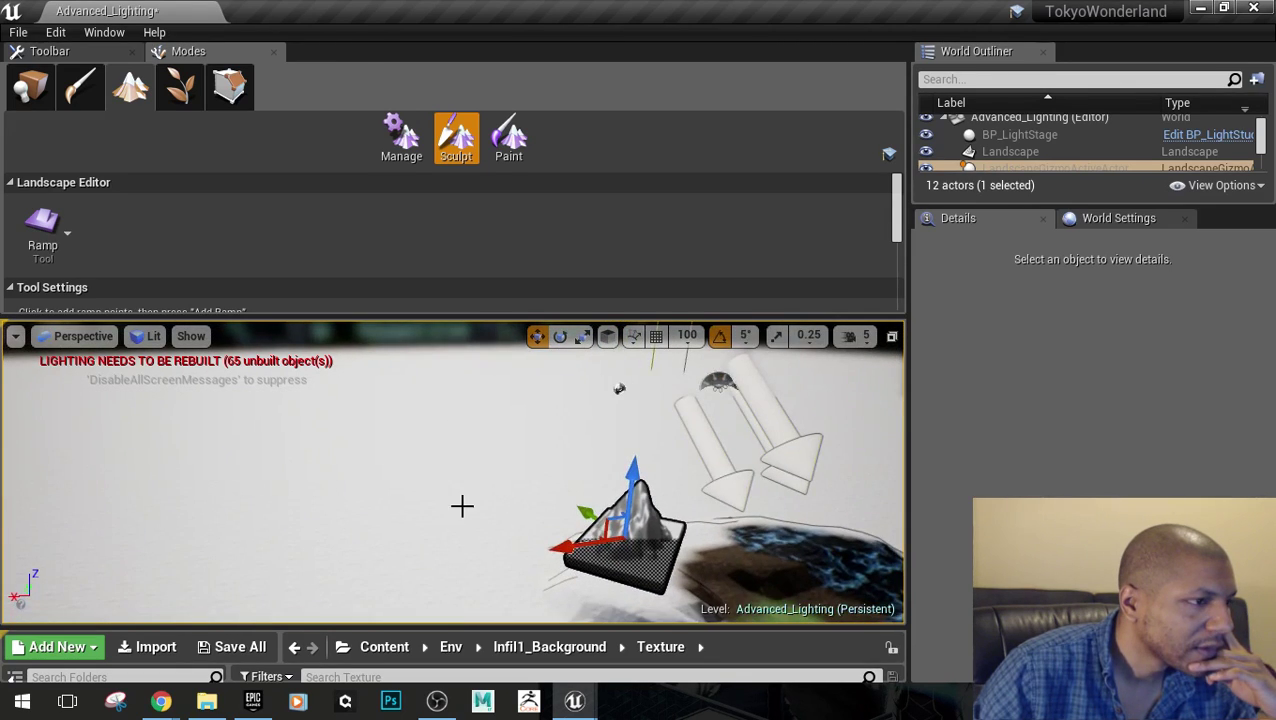
drag(356, 405, 469, 499)
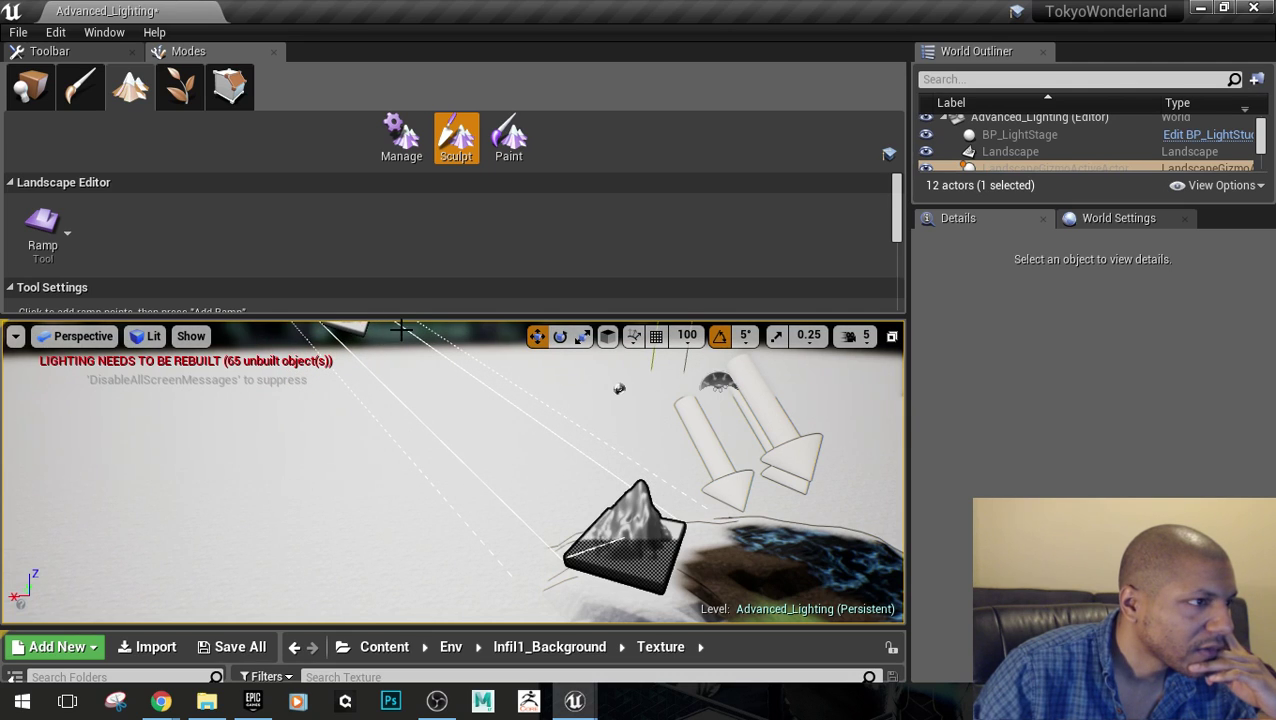
Add the ramp between the two points with a ramp width of 2000 and a side falloff of 0.4
drag(399, 316, 432, 237)
click(655, 340)
mouse_move(450, 360)
right_down()
mouse_move(430, 310)
mouse_move(560, 310)
mouse_move(555, 300)
mouse_move(440, 330)
mouse_move(420, 370)
mouse_move(450, 350)
right_up()
right_drag(450, 426, 545, 430)
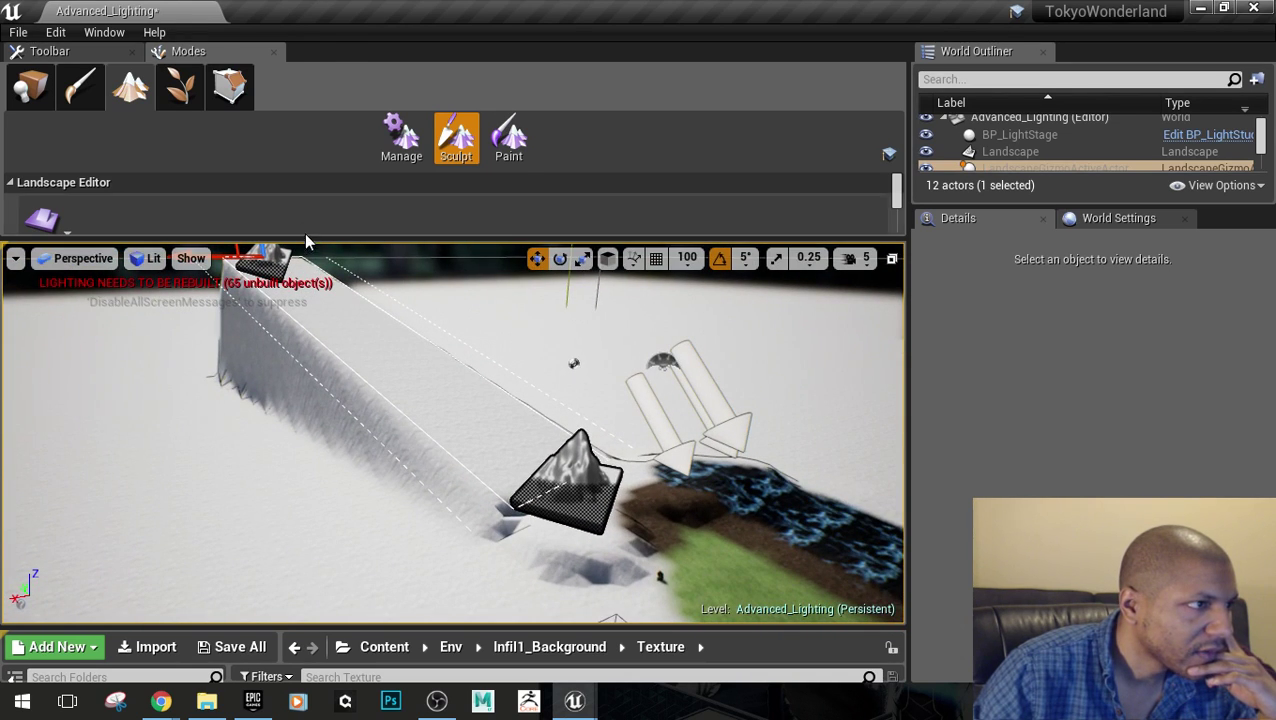
drag(304, 238, 304, 474)
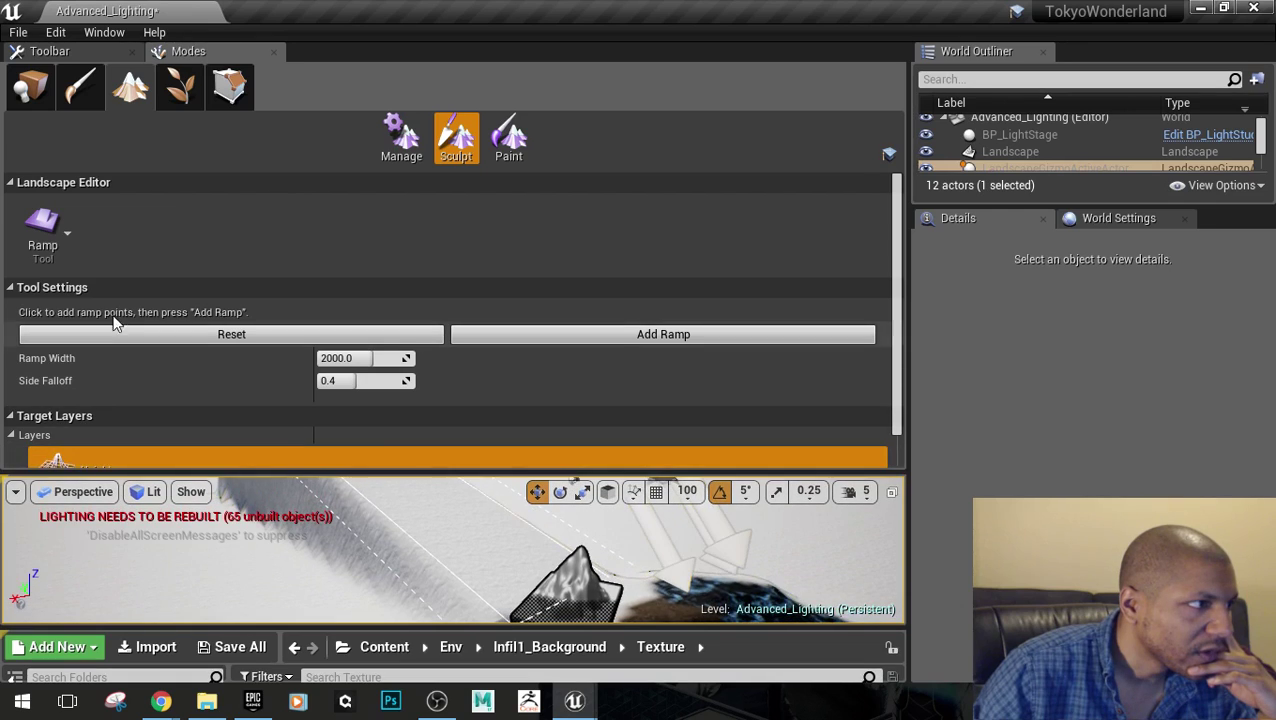
Examine the snow ramp and its two end points from several sides in an enlarged viewport
click(42, 228)
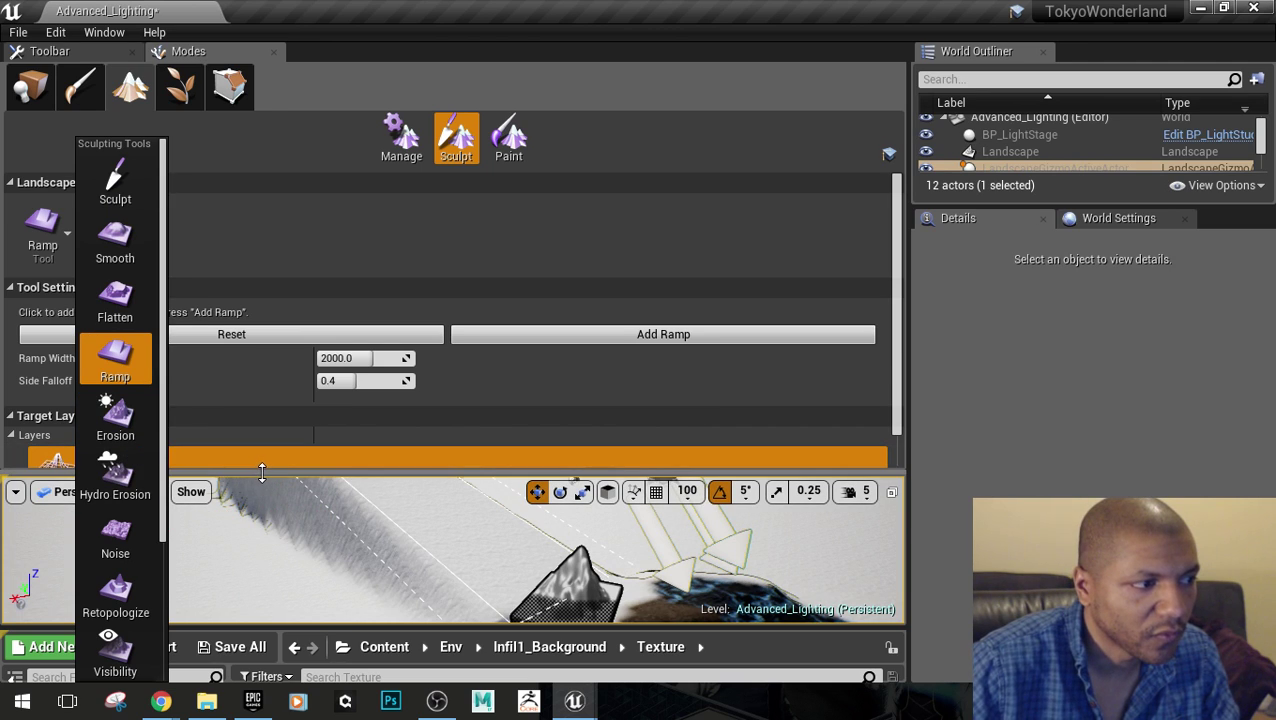
drag(261, 471, 300, 264)
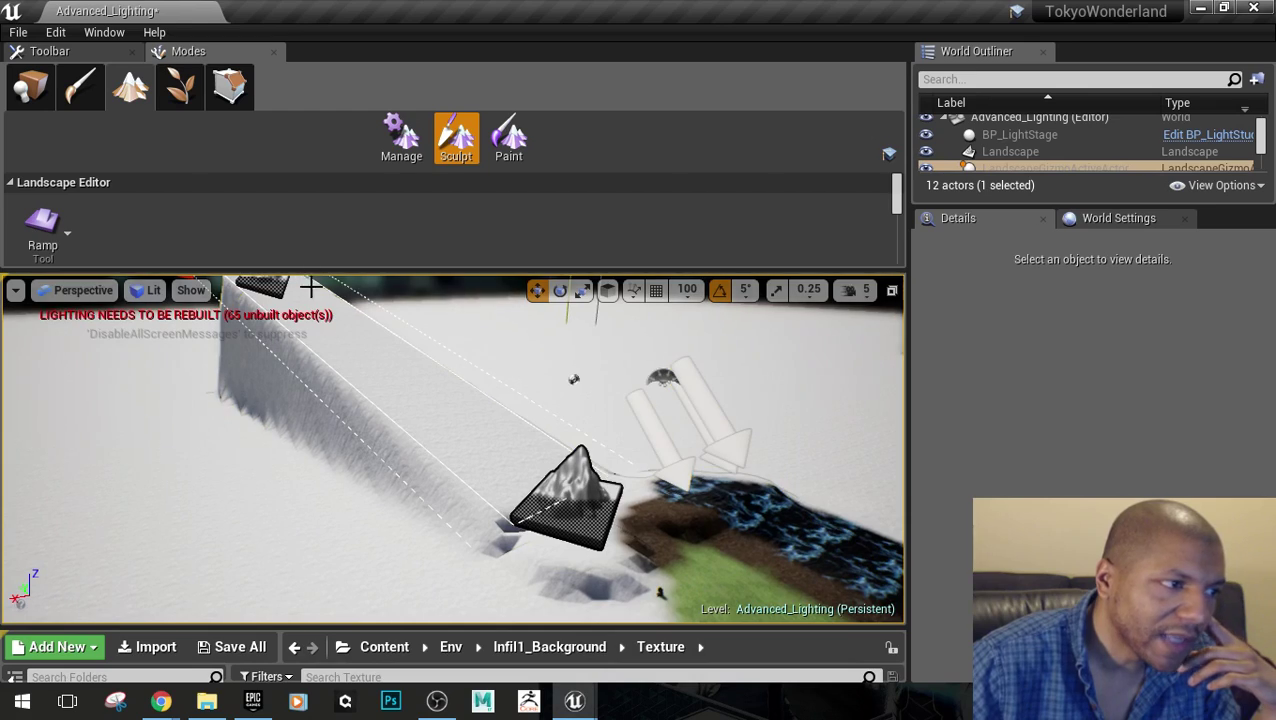
right_drag(309, 288, 240, 370)
right_drag(430, 435, 586, 462)
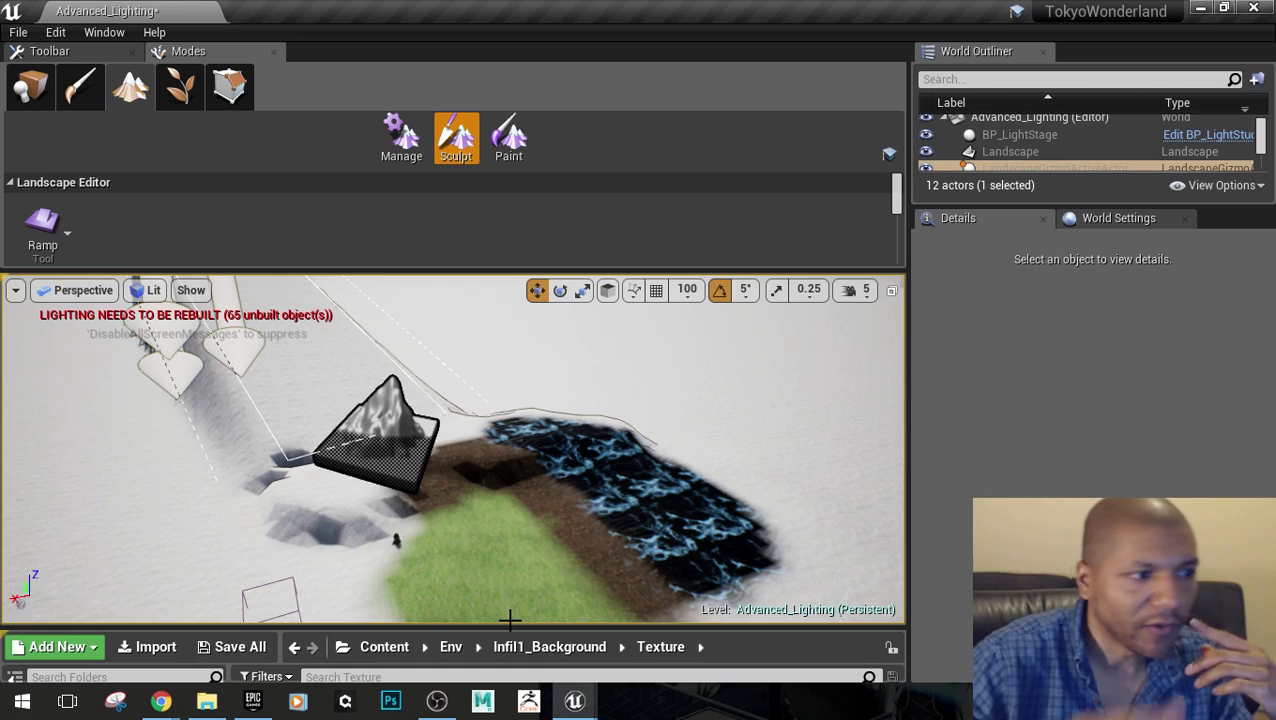
right_drag(540, 392, 640, 398)
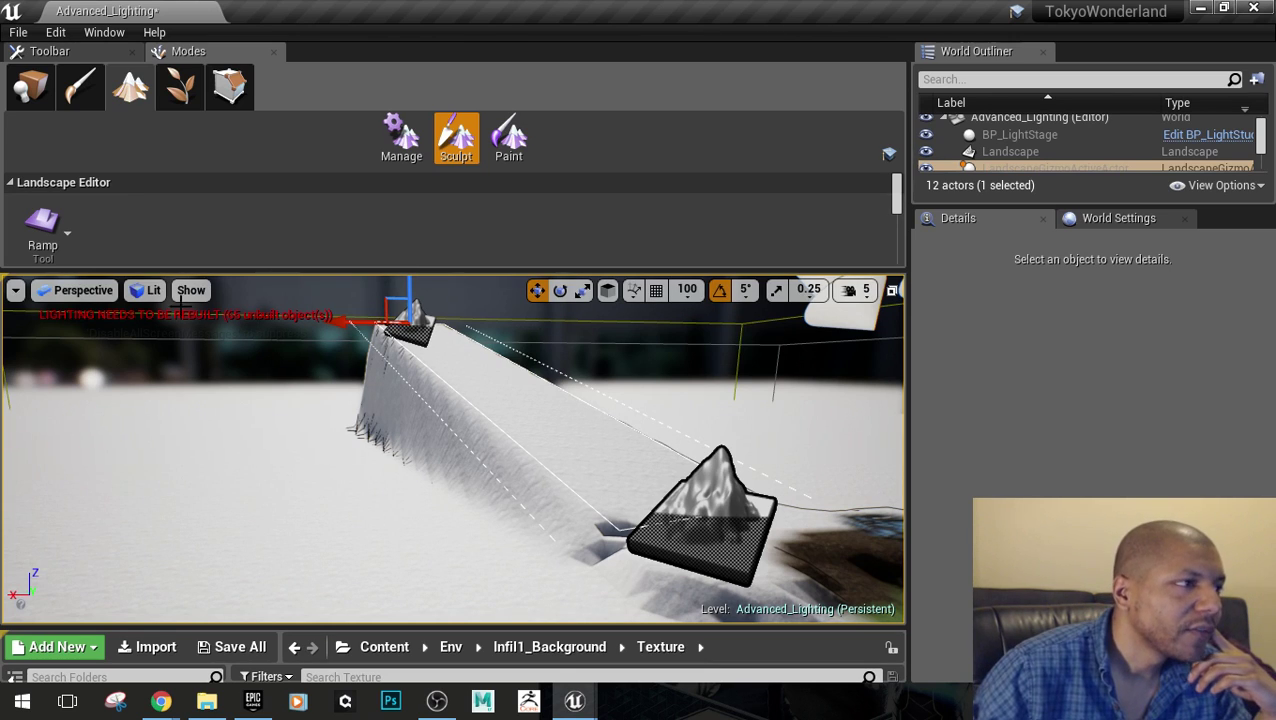
drag(222, 268, 333, 117)
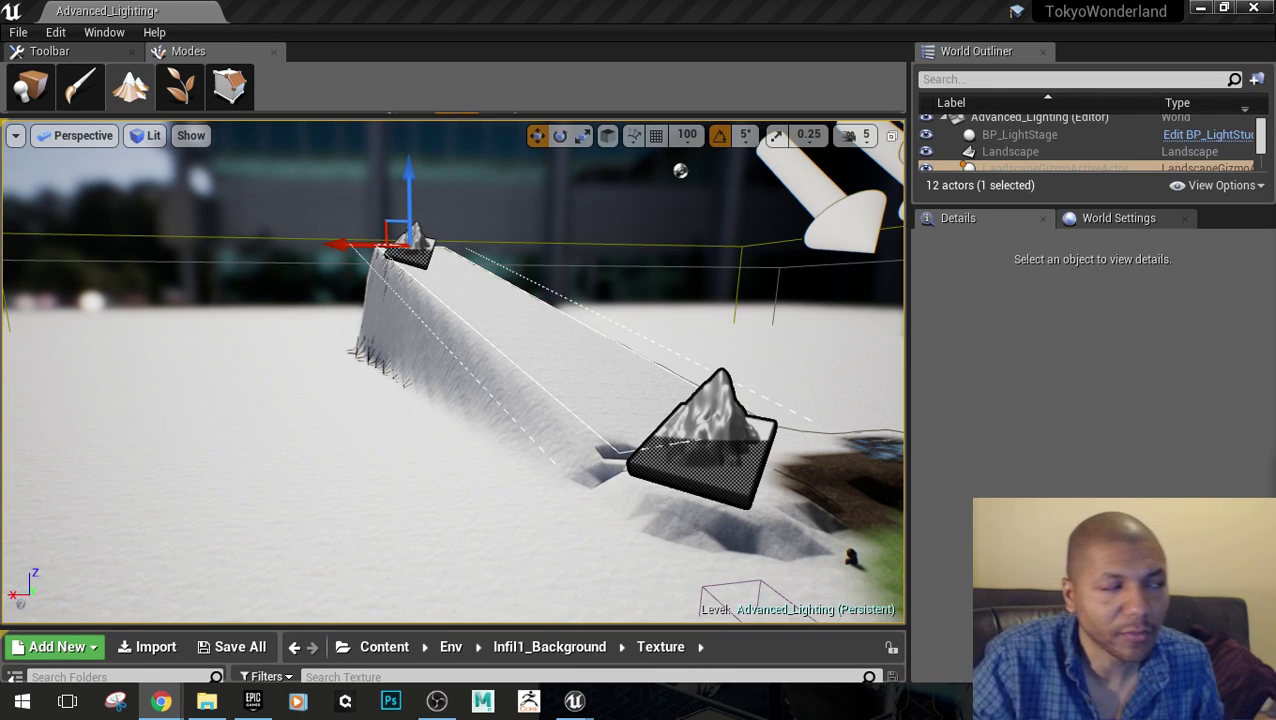
Run the level in a standalone game preview, exit it, and inspect the side of the snow ramp in the viewport
click(49, 51)
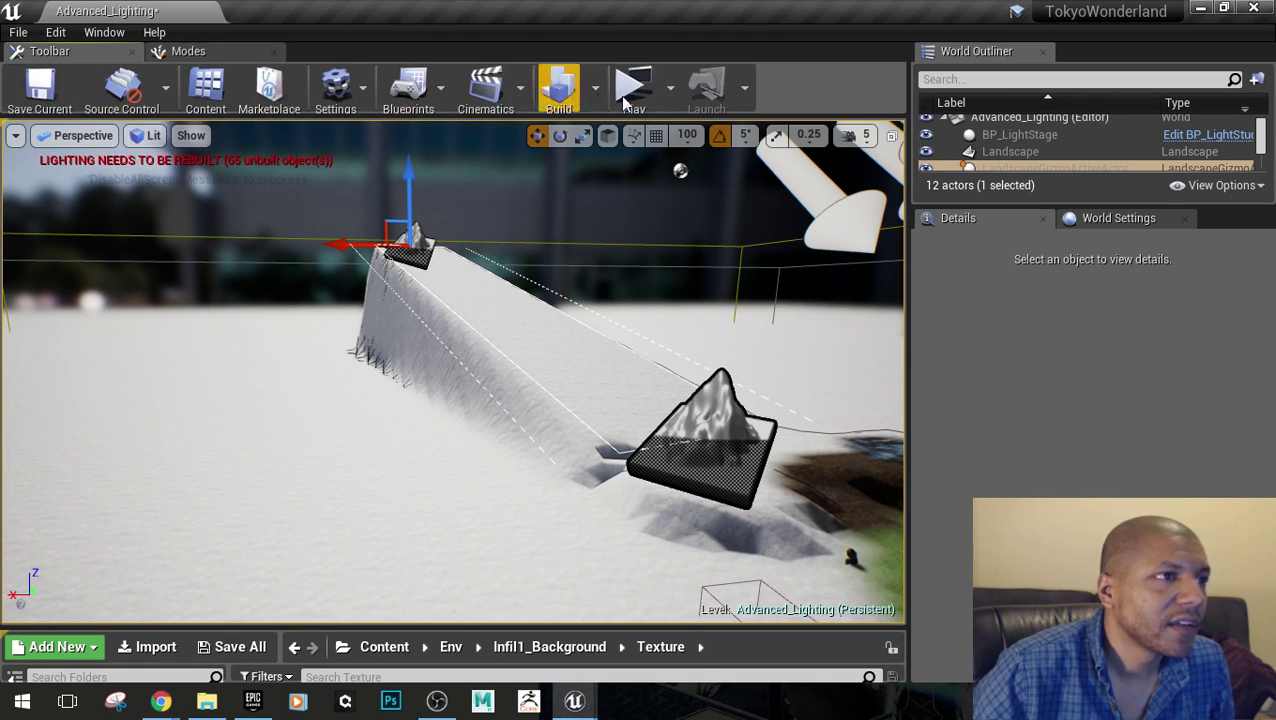
click(632, 88)
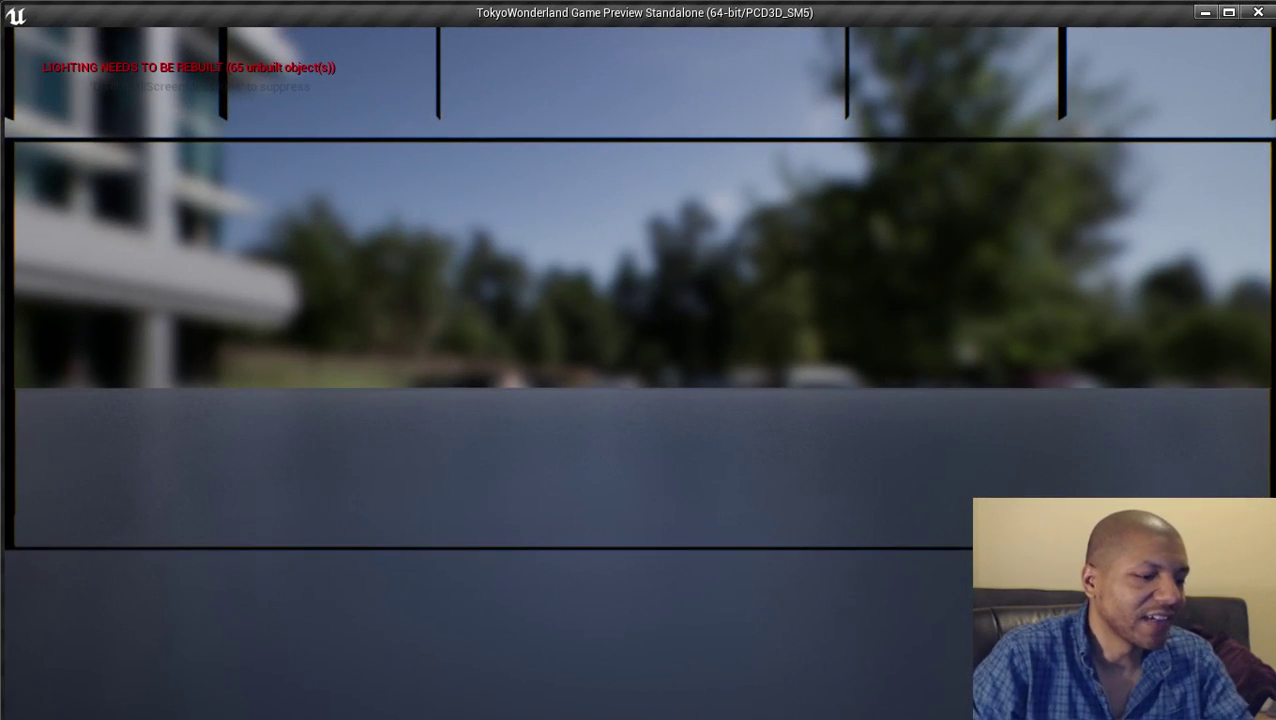
key(Escape)
drag(589, 393, 530, 535)
right_drag(574, 420, 260, 450)
right_drag(440, 520, 498, 434)
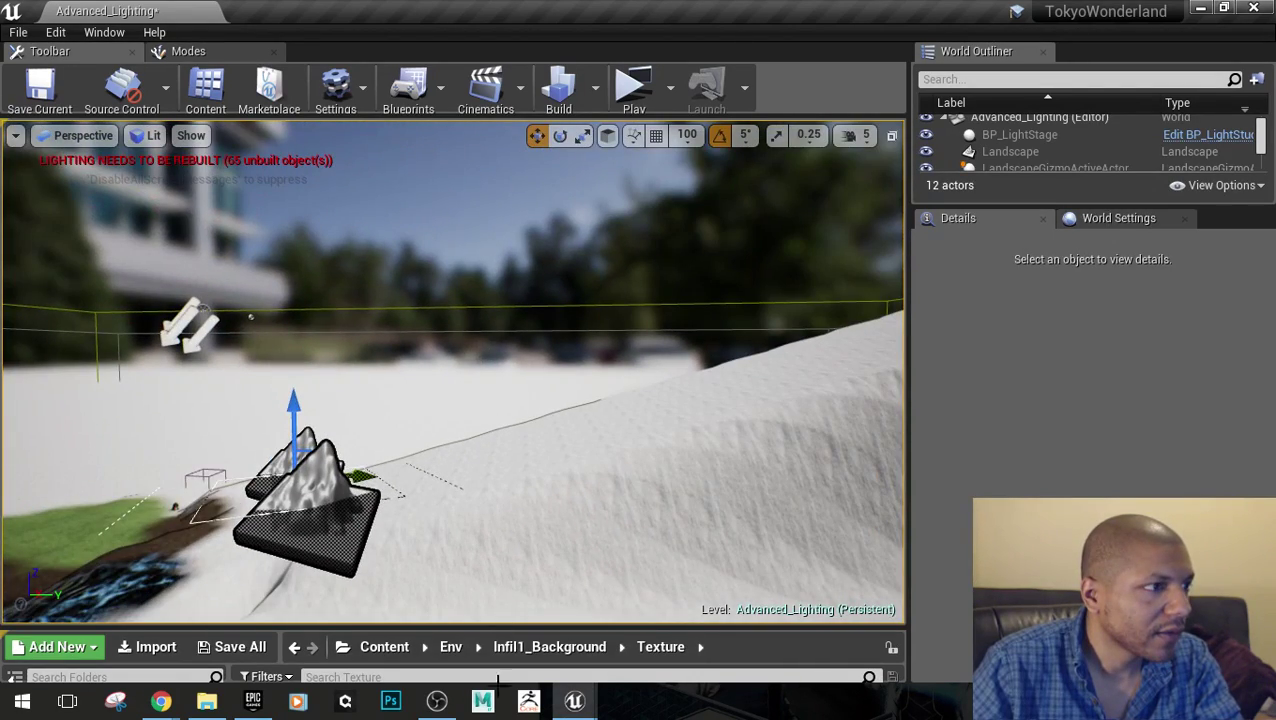
drag(520, 425, 504, 445)
right_drag(684, 400, 680, 525)
key(s)
right_drag(465, 520, 450, 500)
Flatten the snow around the foot of the ramp toward the painted patches with the Flatten tool at strength 1.0
click(187, 51)
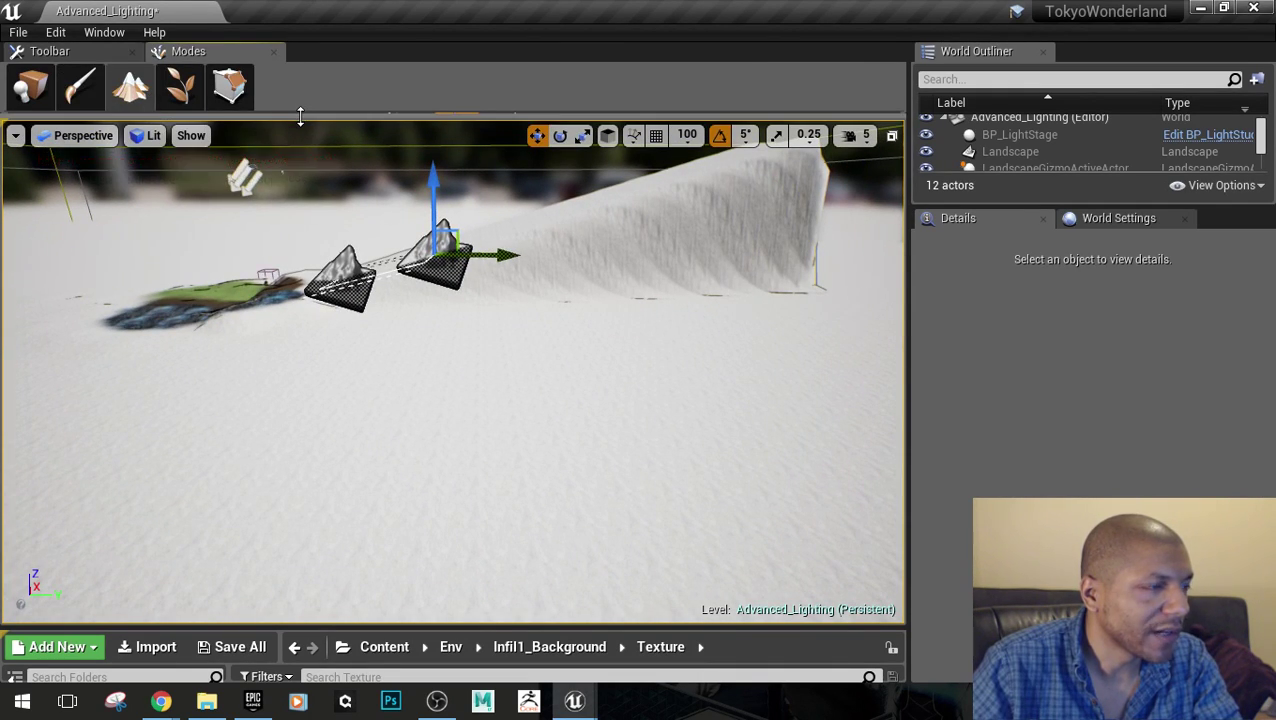
drag(305, 114, 394, 460)
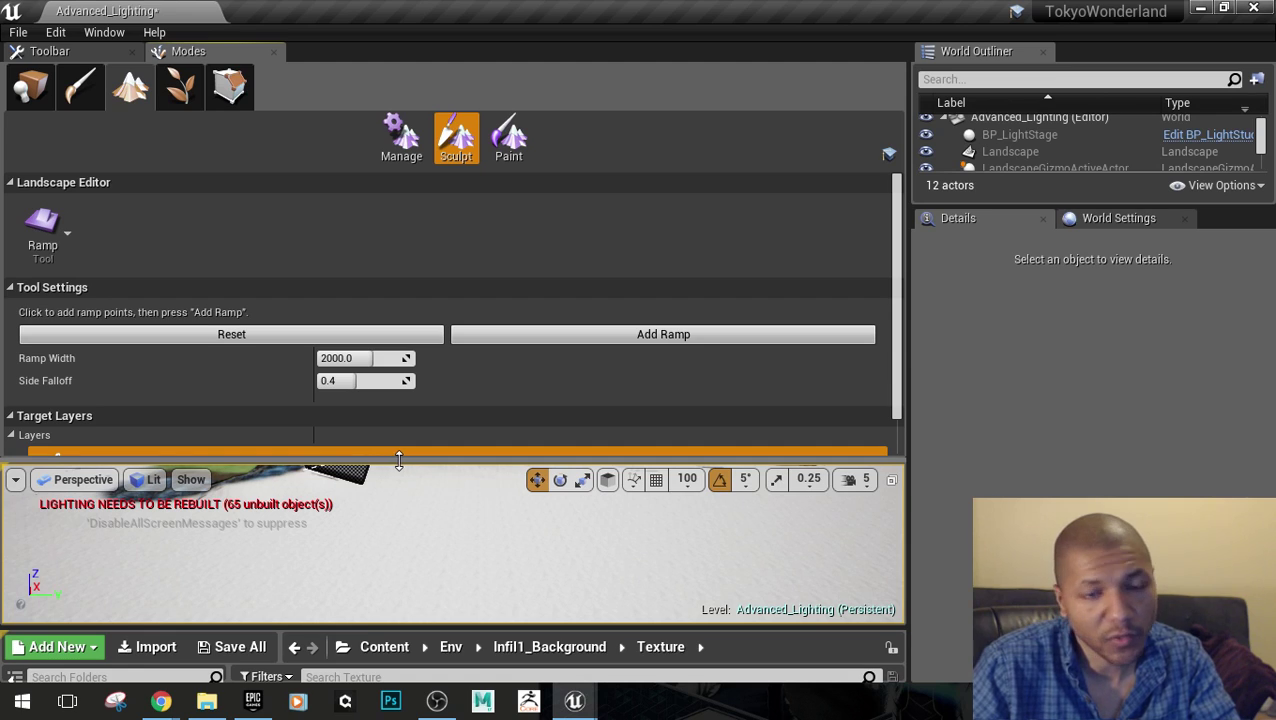
click(72, 225)
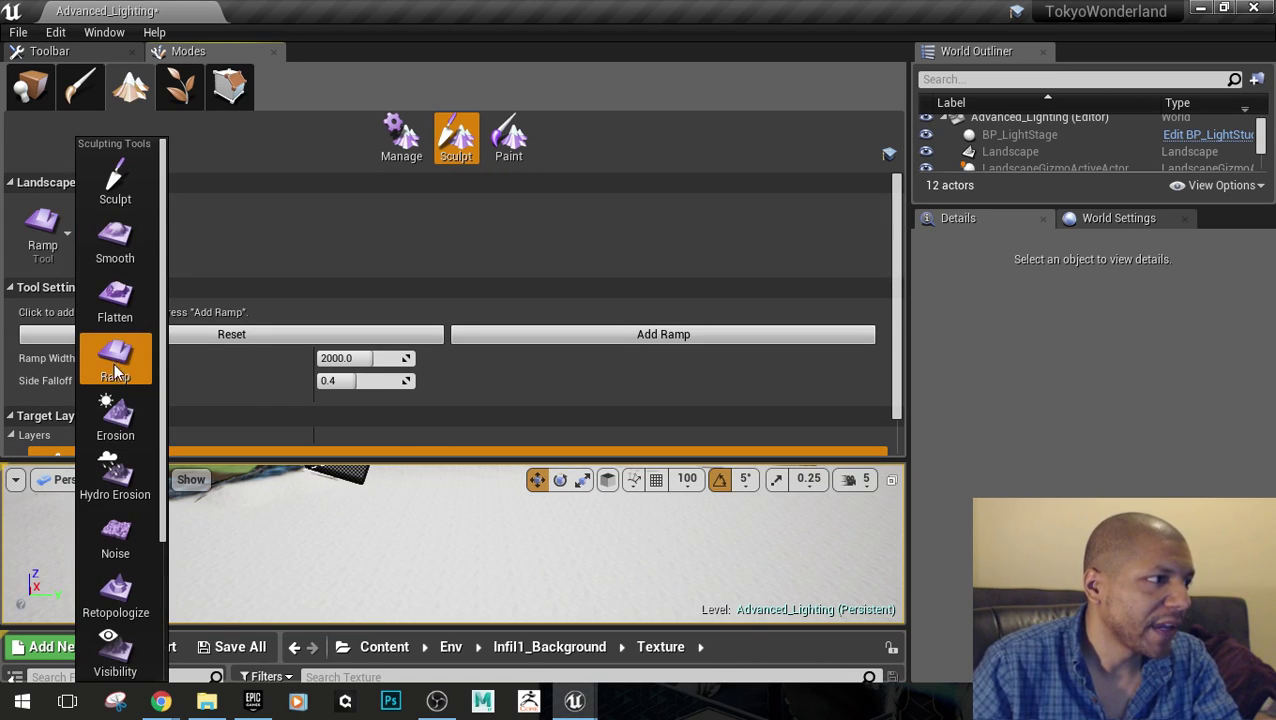
click(123, 318)
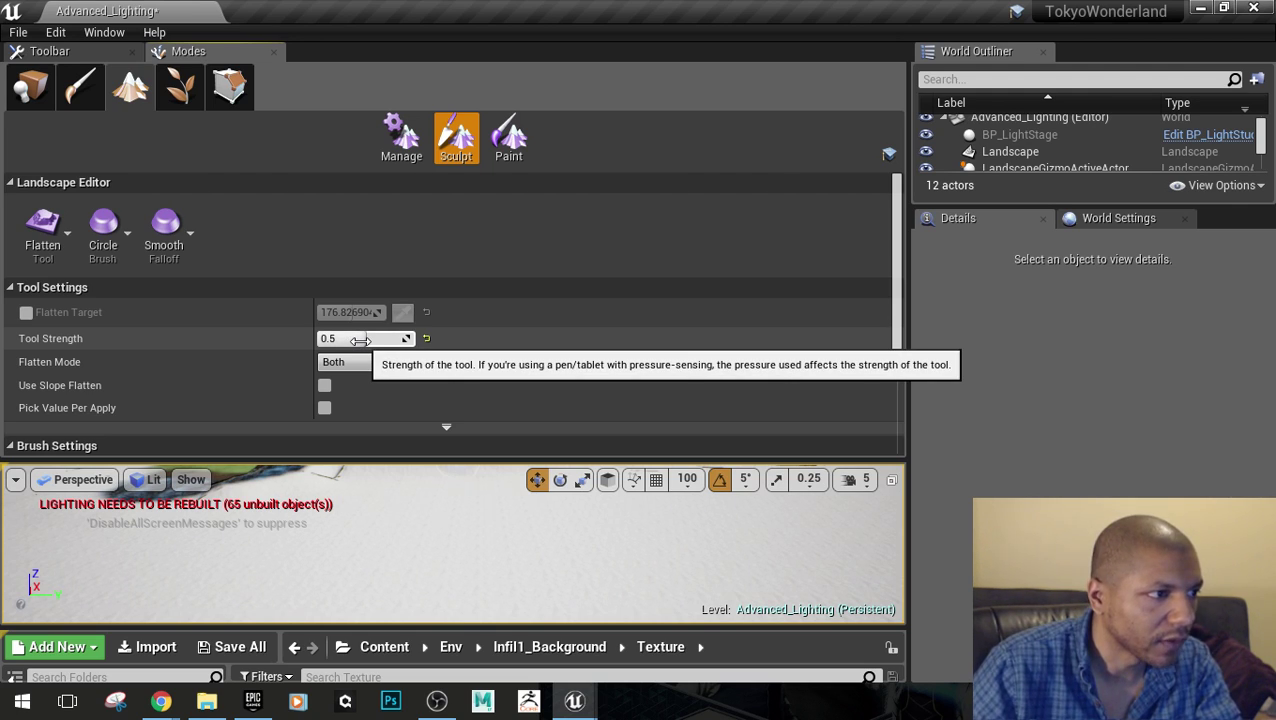
drag(360, 340, 410, 340)
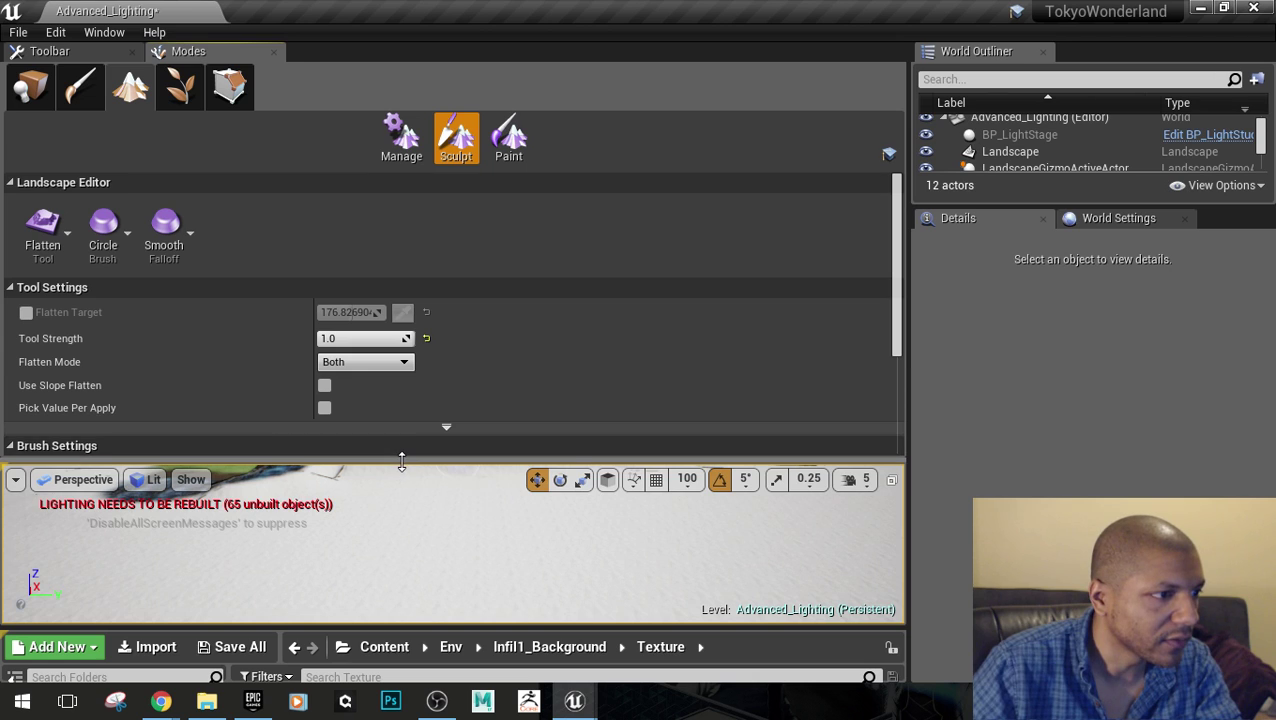
drag(393, 458, 391, 137)
right_drag(453, 271, 455, 225)
right_drag(455, 304, 455, 304)
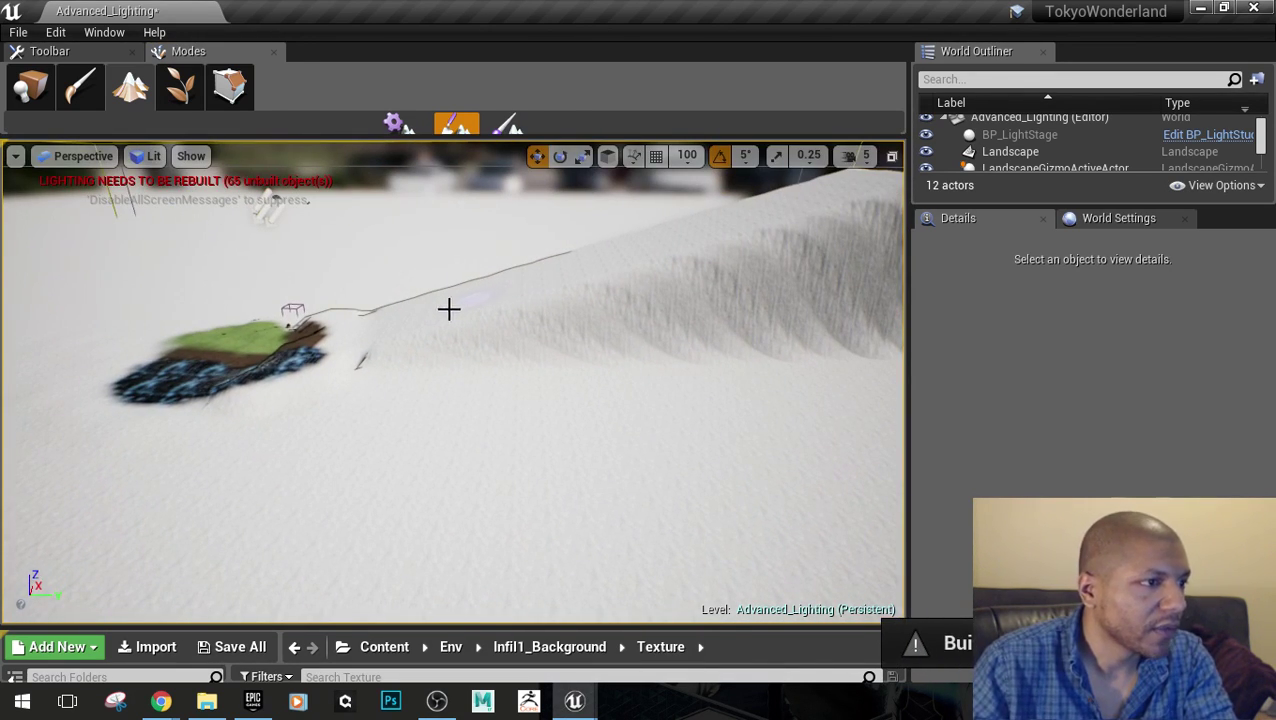
mouse_move(652, 497)
mouse_down()
mouse_move(587, 427)
mouse_move(501, 379)
mouse_move(239, 393)
mouse_move(627, 370)
mouse_move(333, 347)
mouse_move(209, 297)
mouse_up()
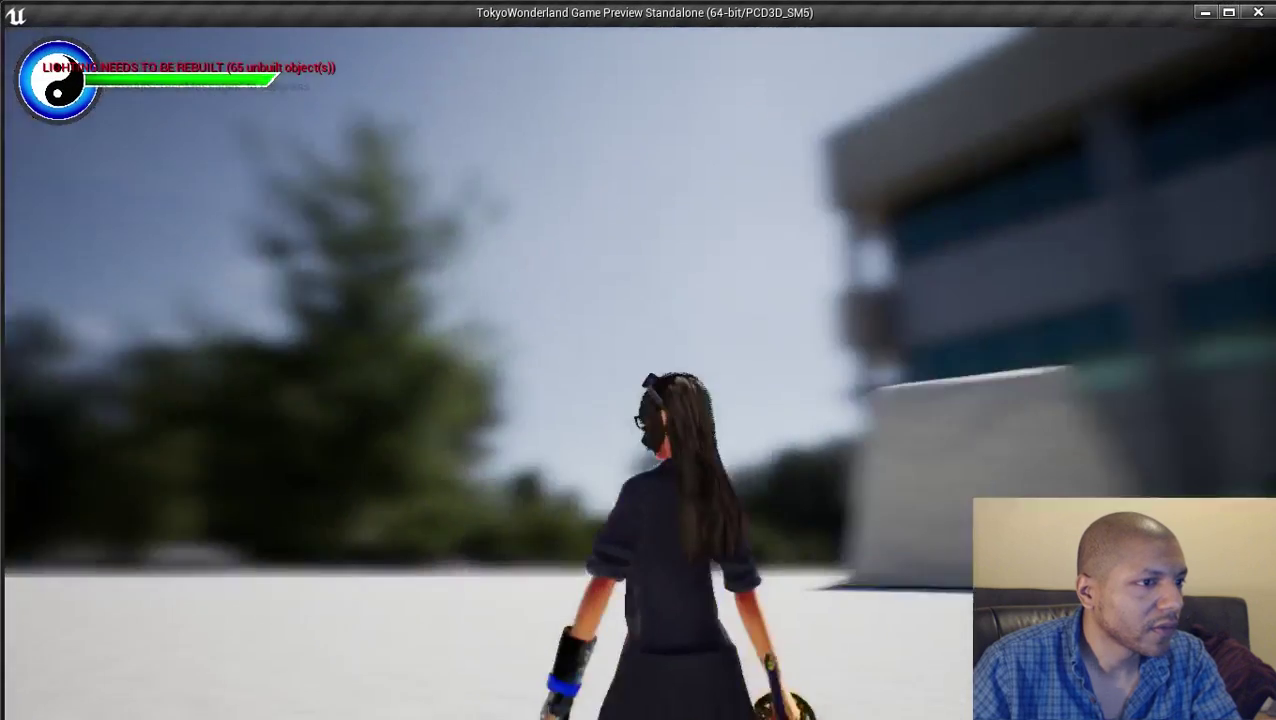
Run the character to the snow ramp in the game preview, get on top of it and walk around its upper surface
key(w)
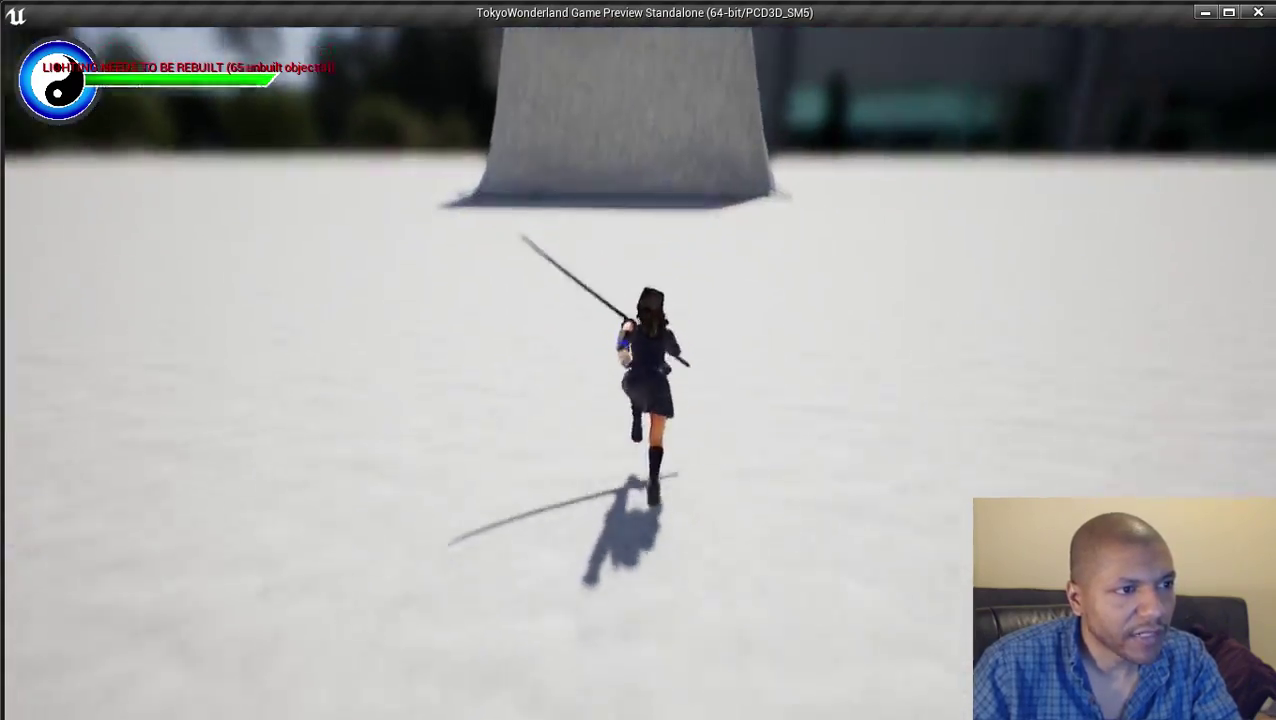
key(w)
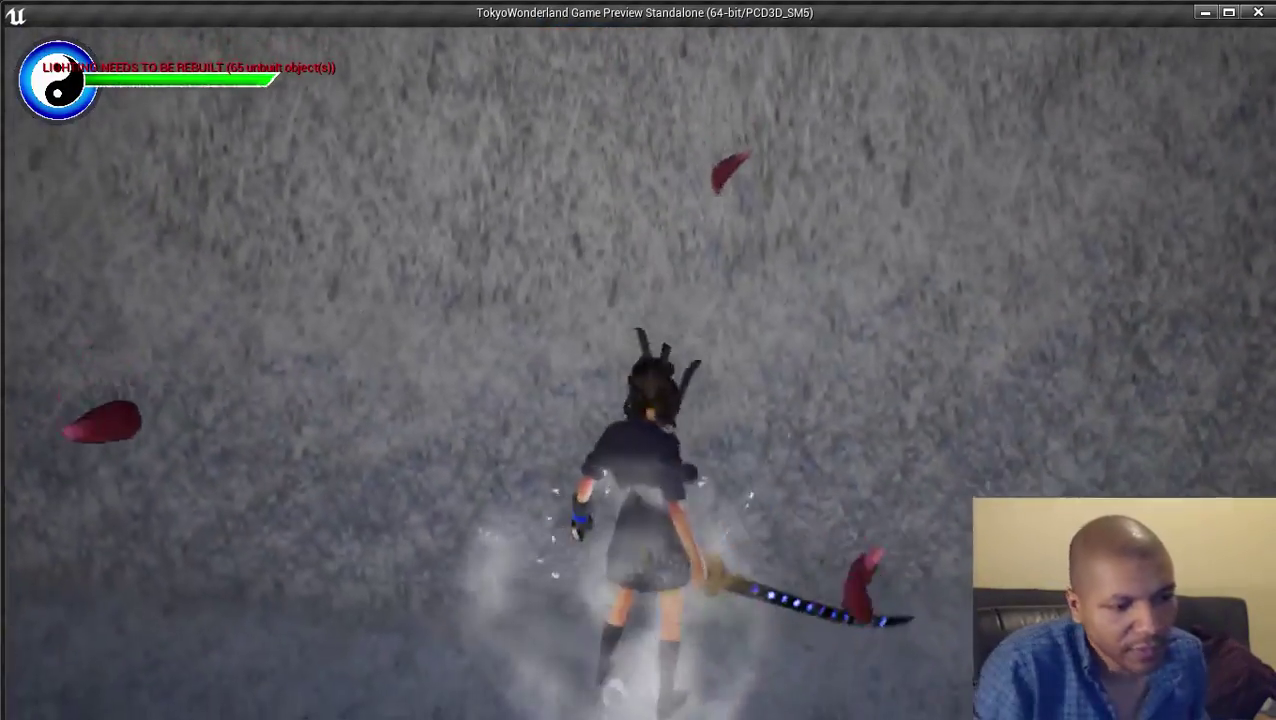
key(space)
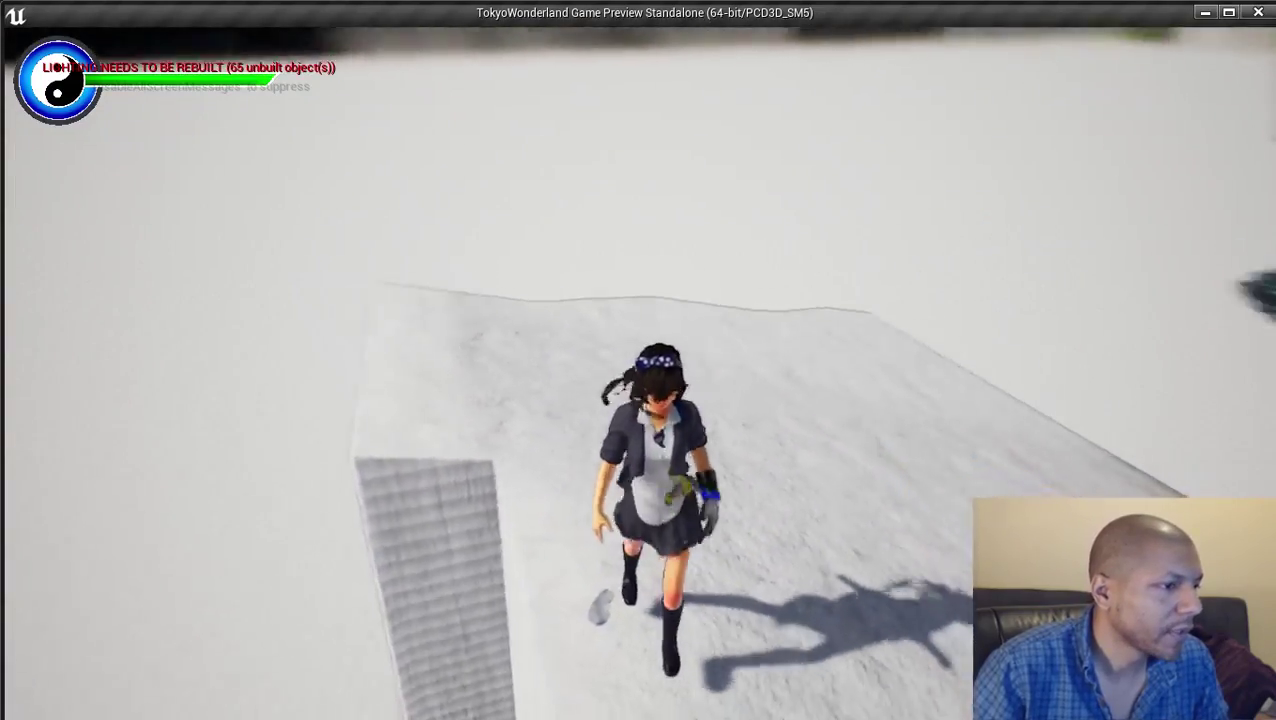
key(w)
key(w)
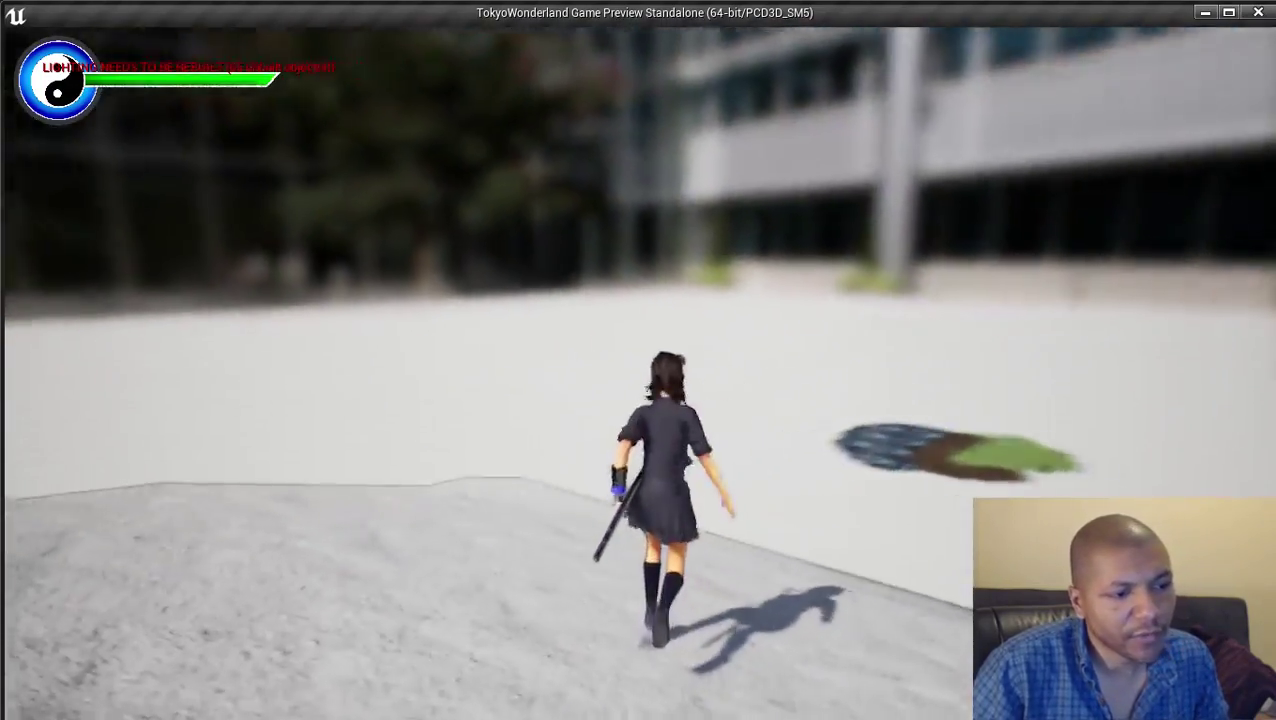
key(w)
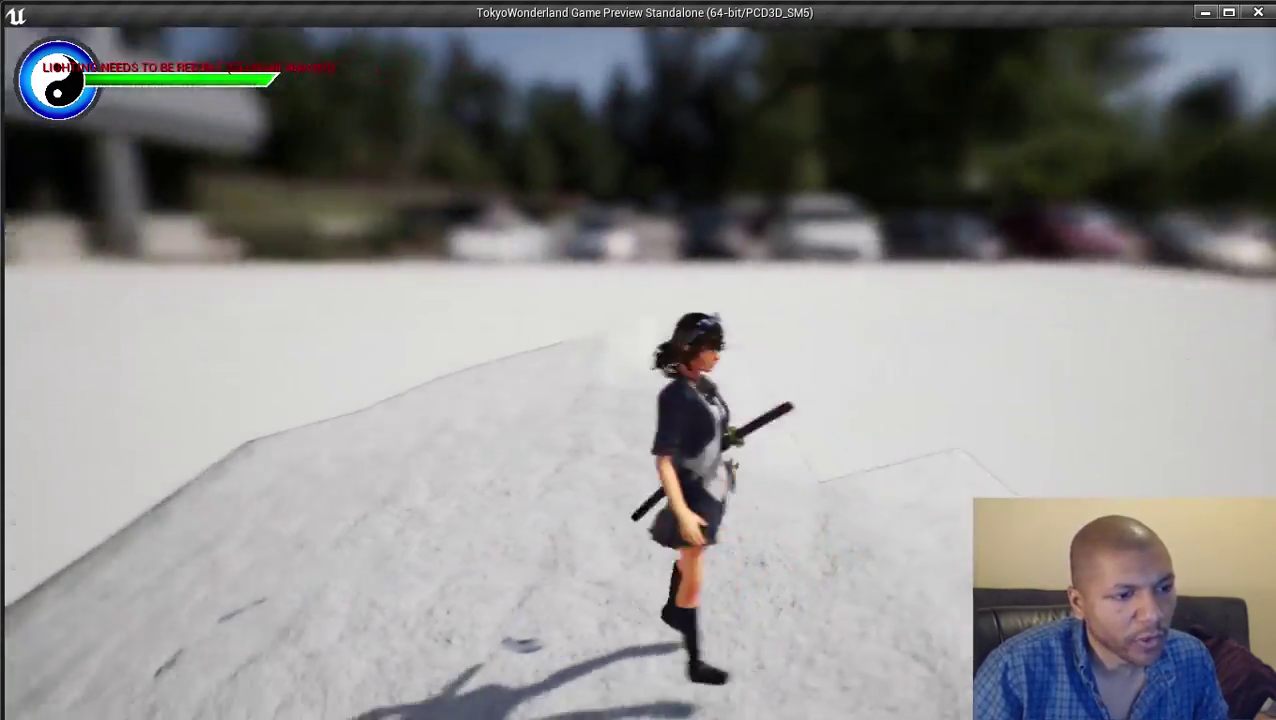
key(a)
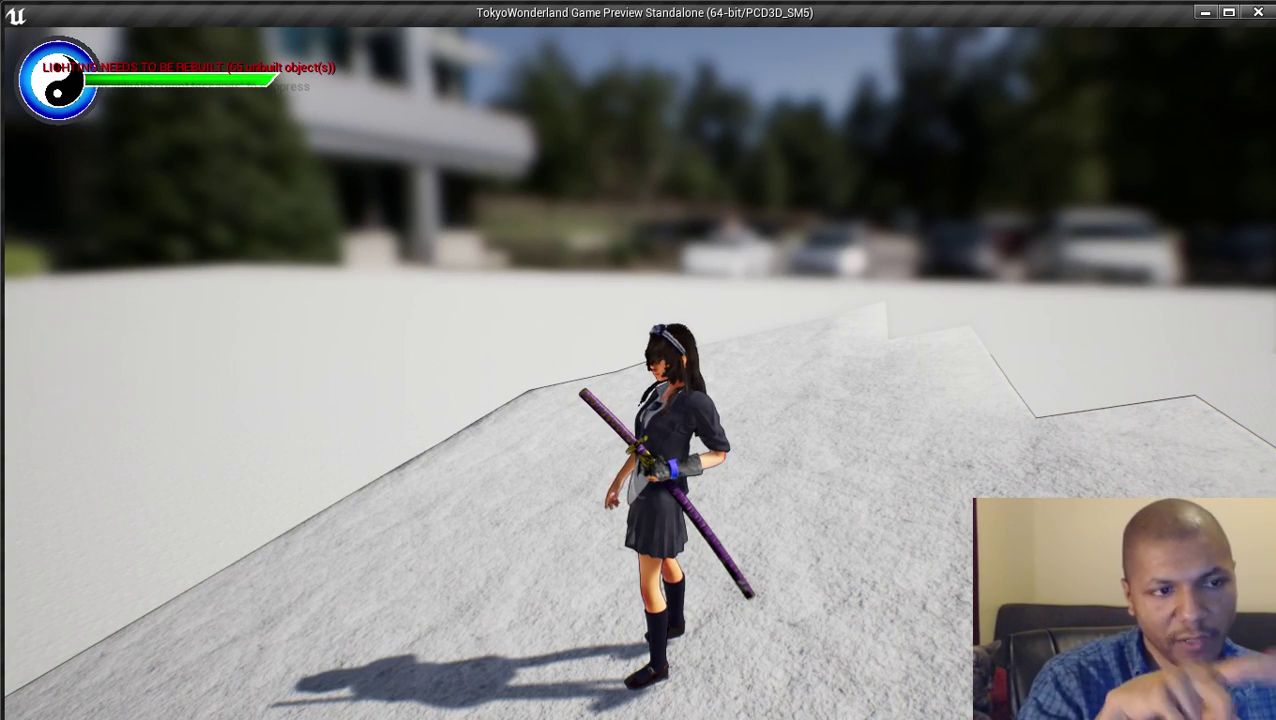
Jump off the ramp, run across the snow and back to the ramp's steep side, and exit the game preview
key(w)
key(space)
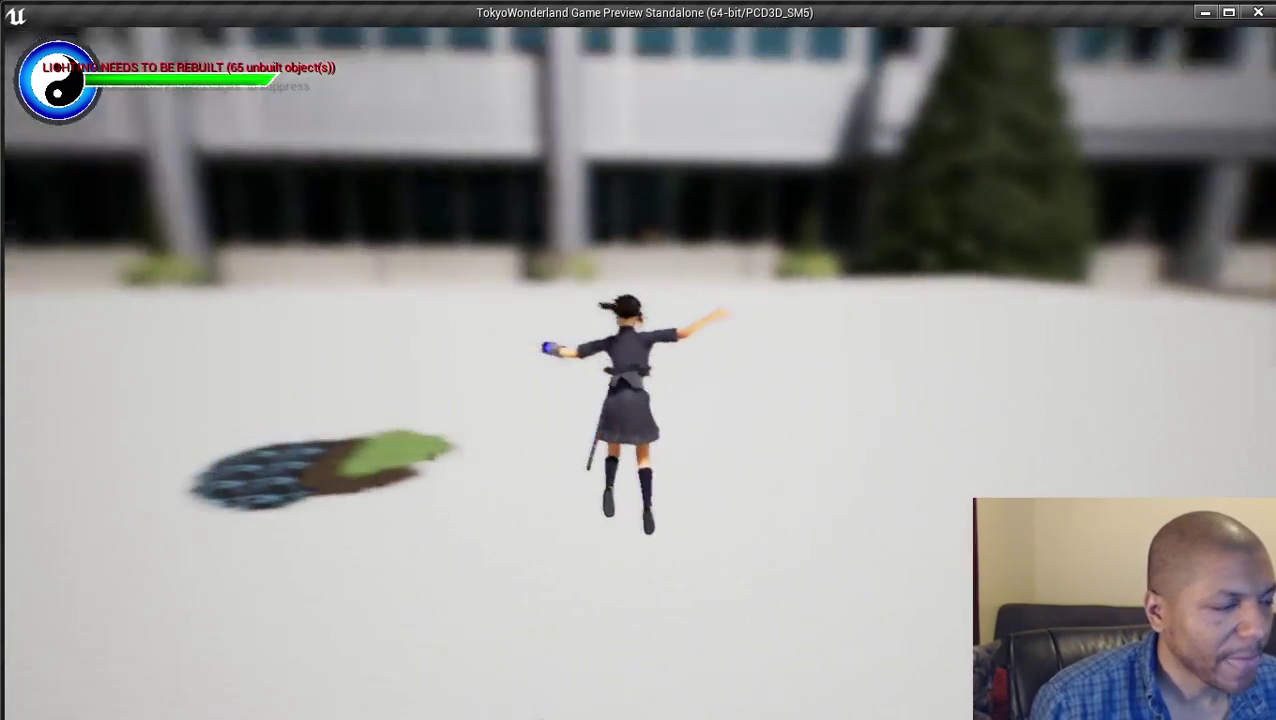
key(w)
key(shift)
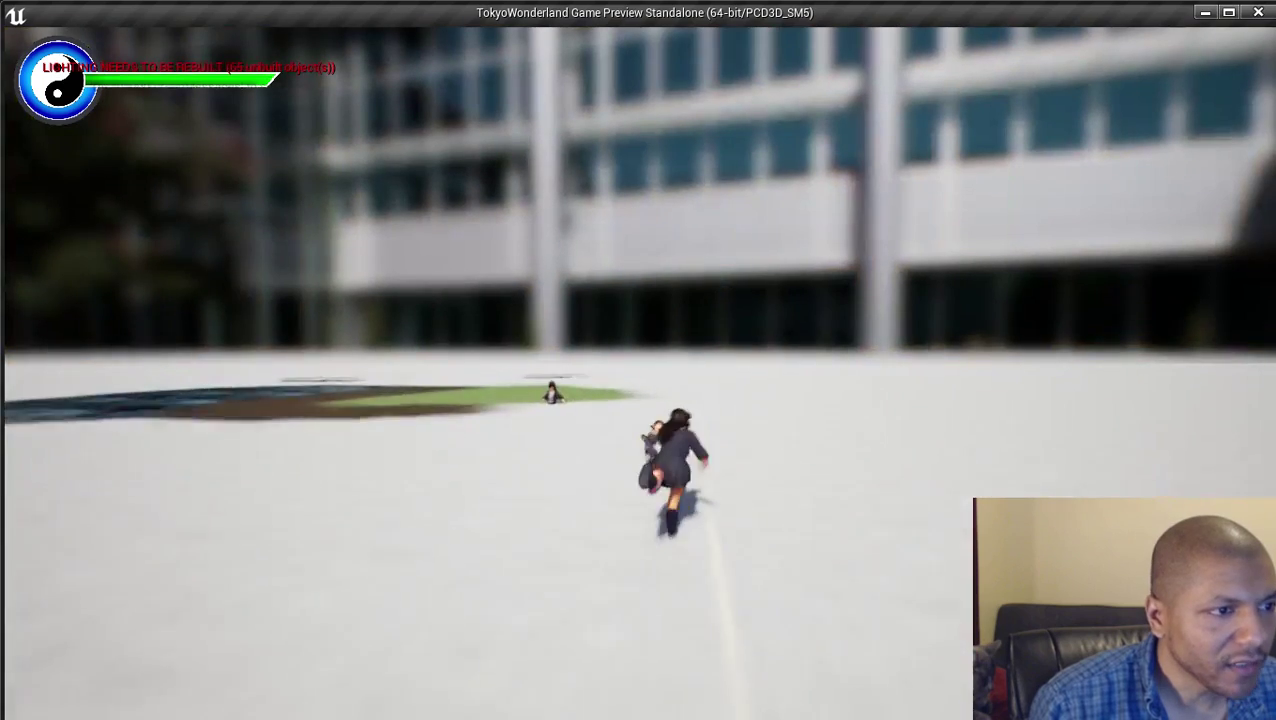
key(w)
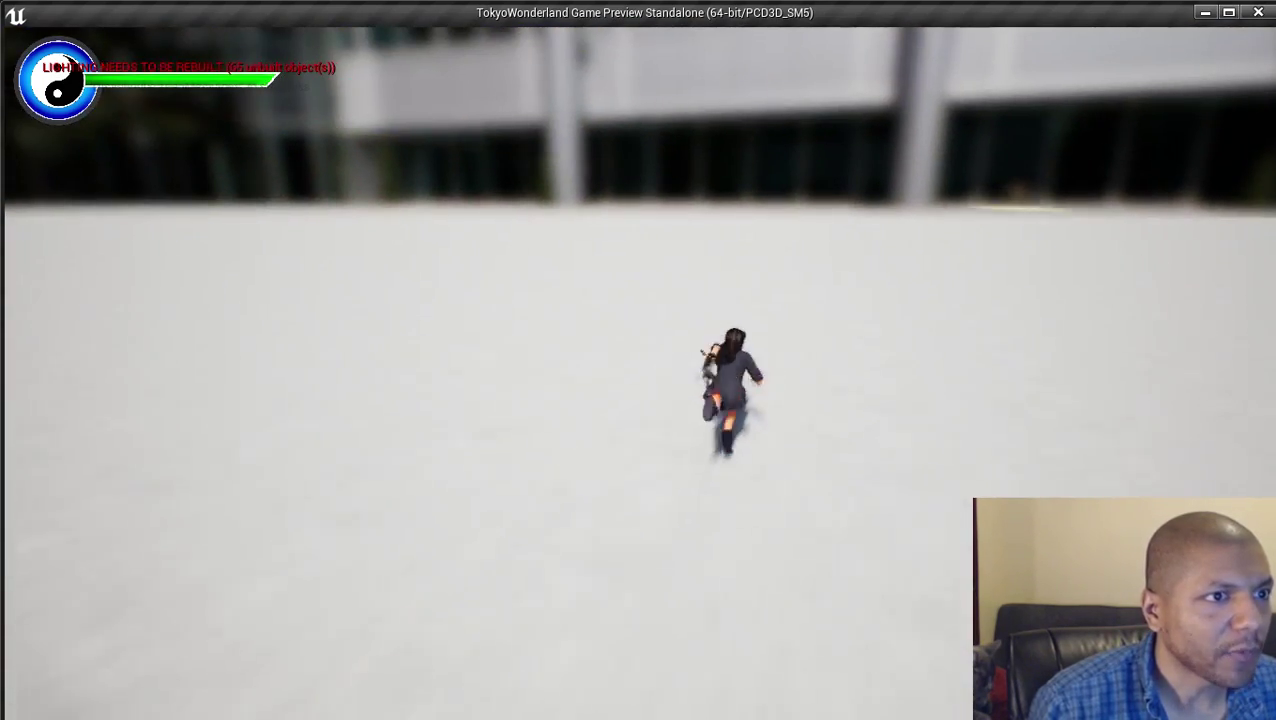
key(w)
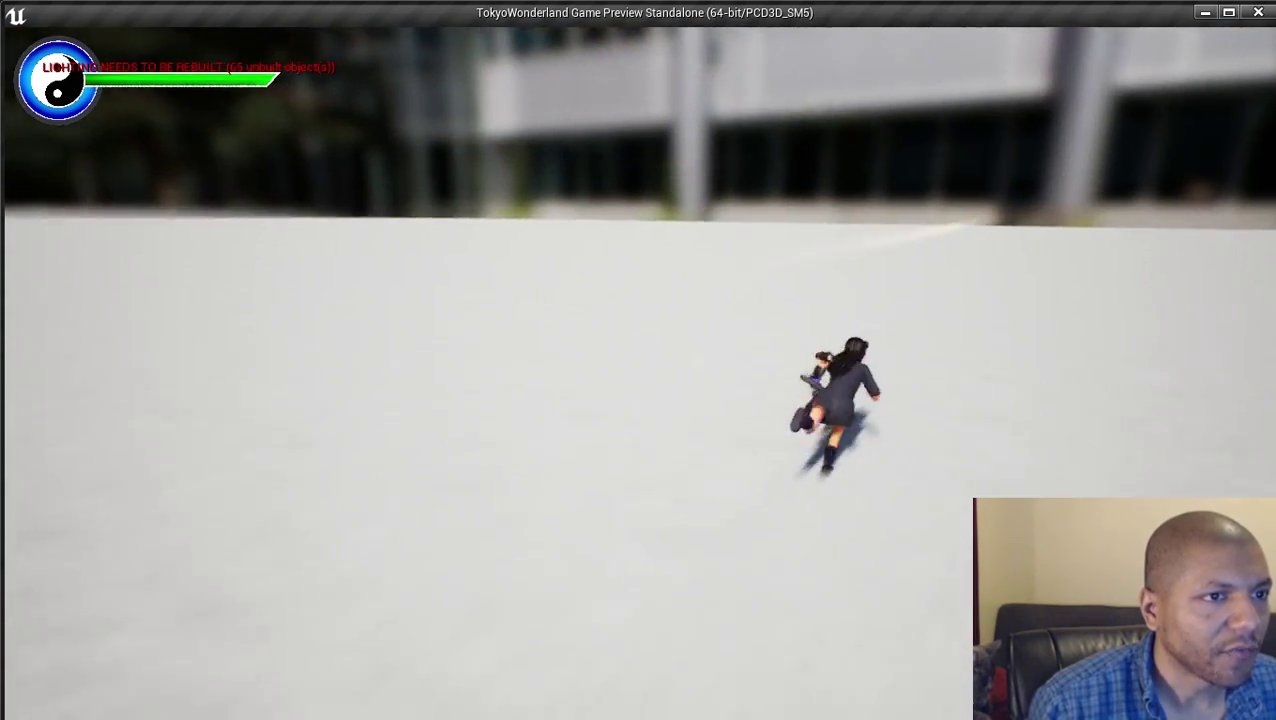
key(w)
key(d)
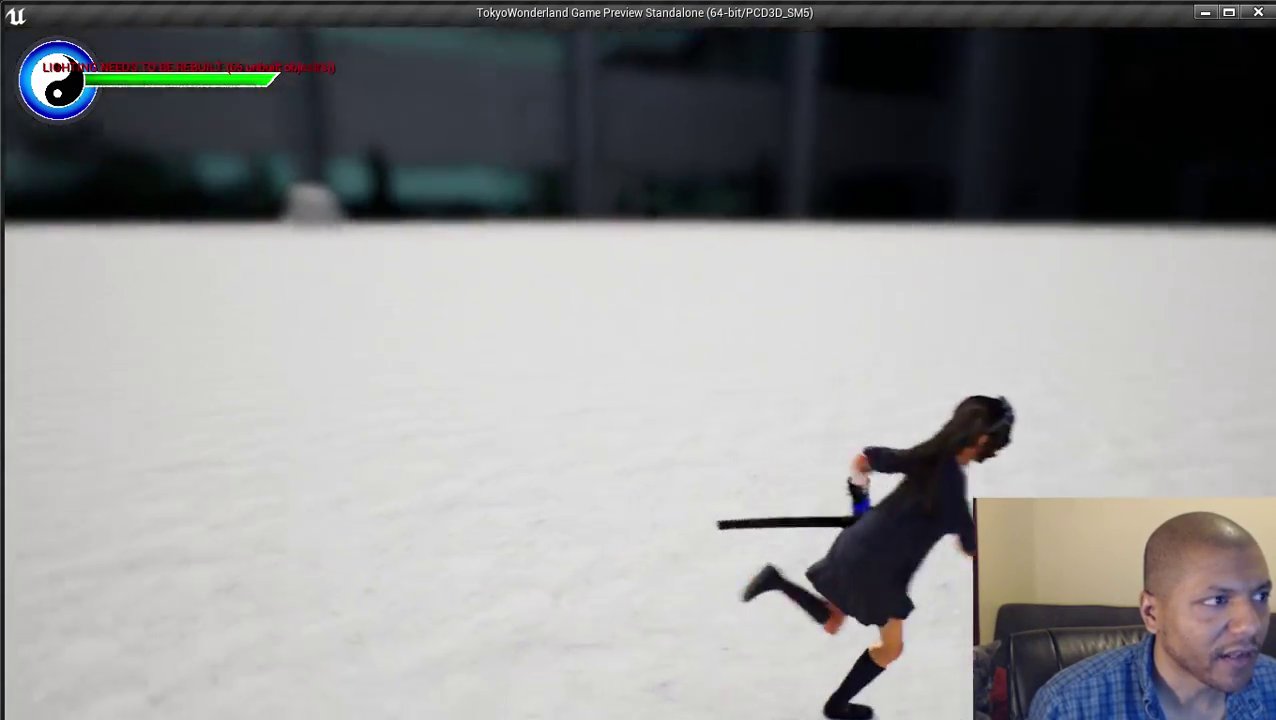
key(w)
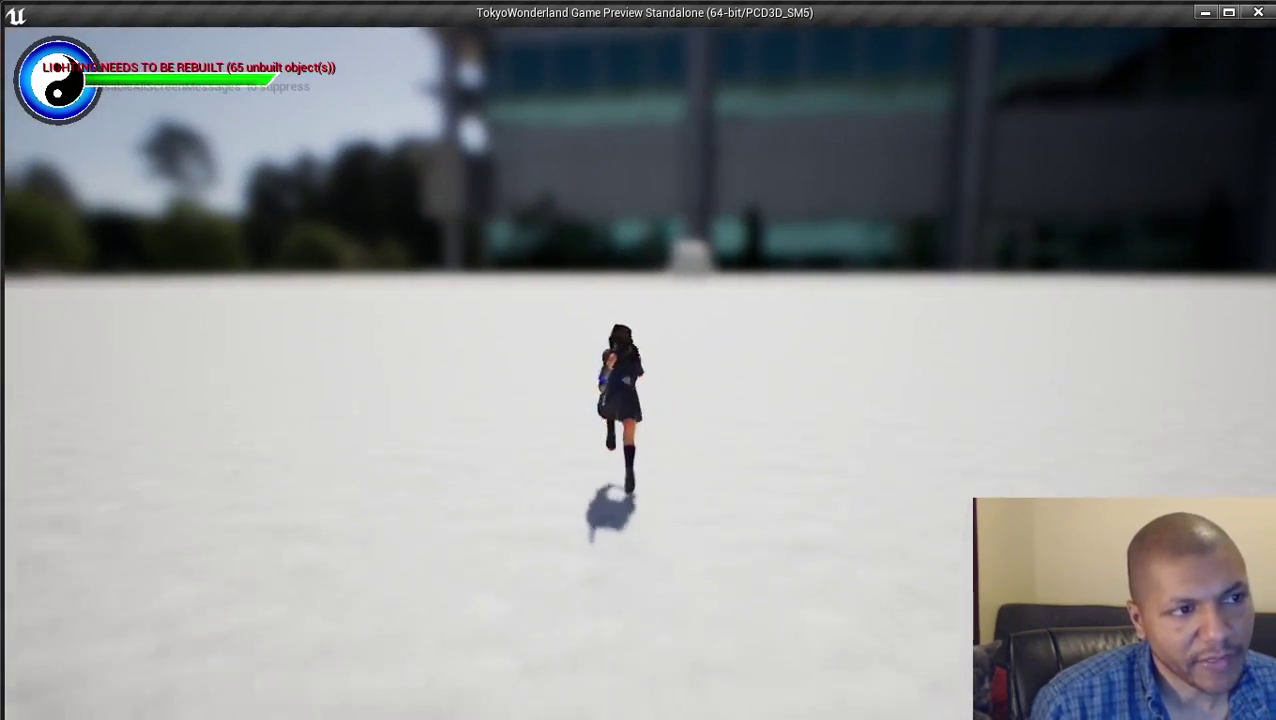
key(w)
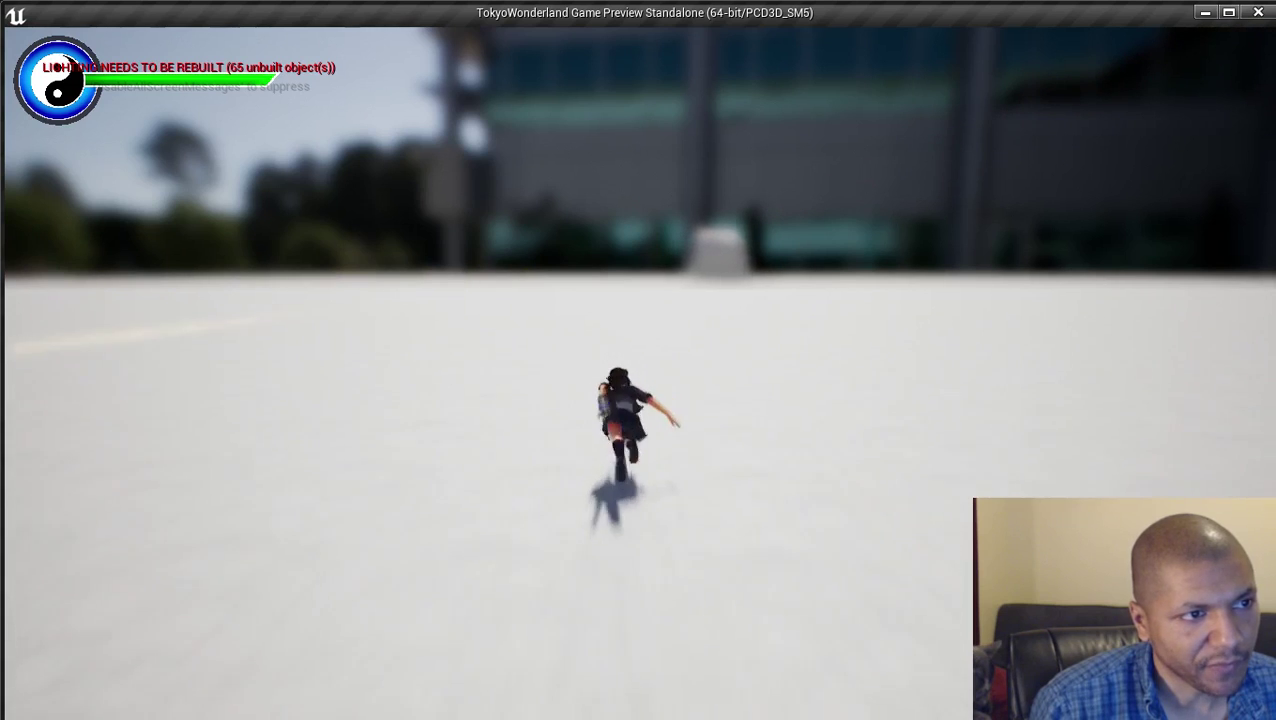
key(w)
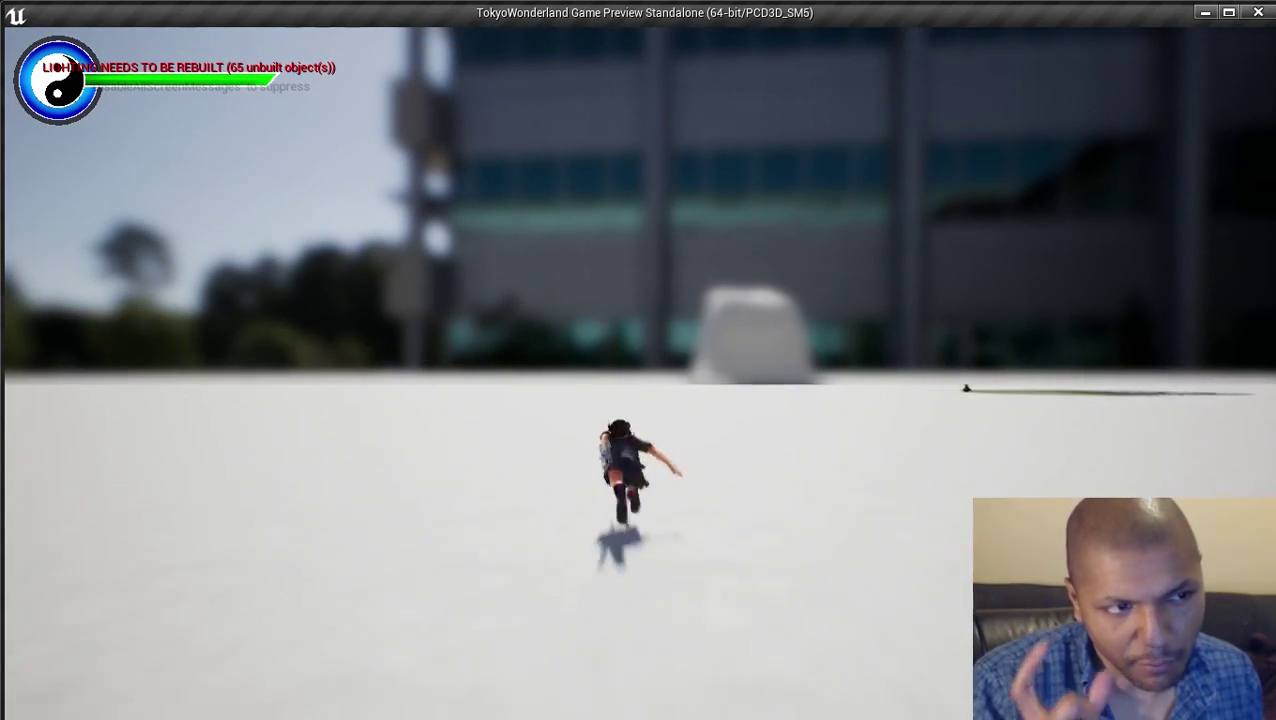
key(w)
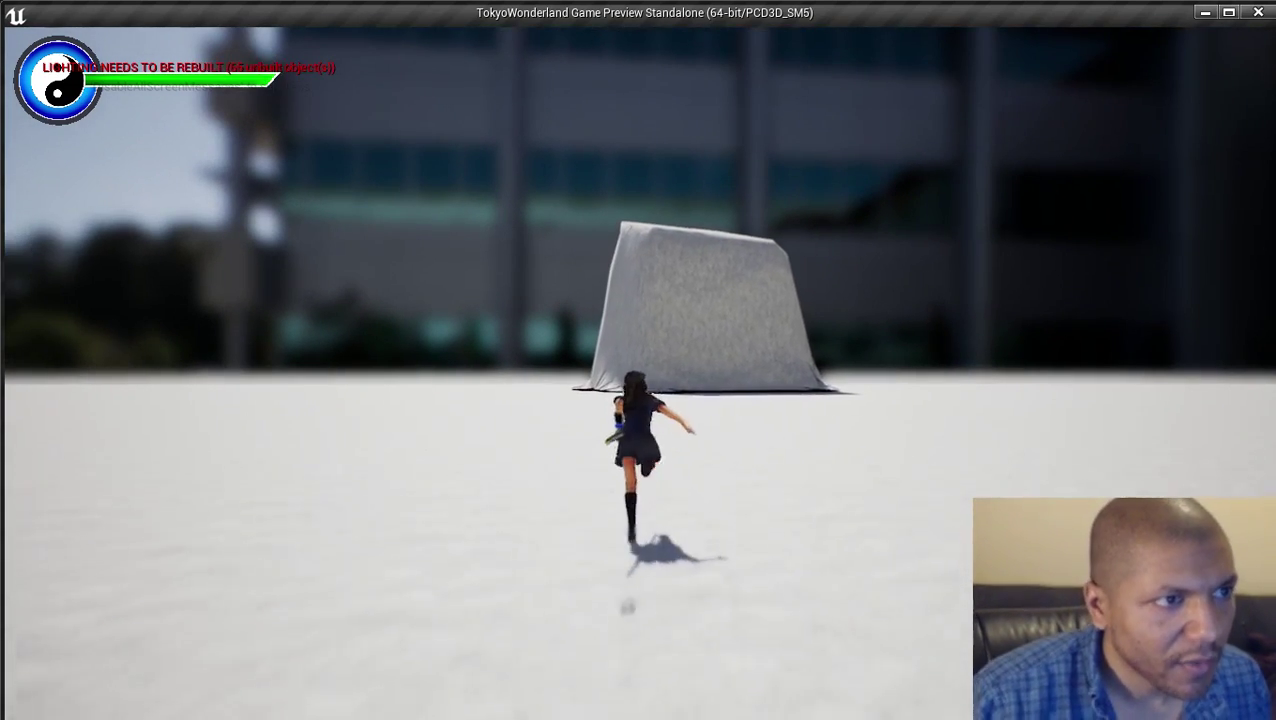
key(w)
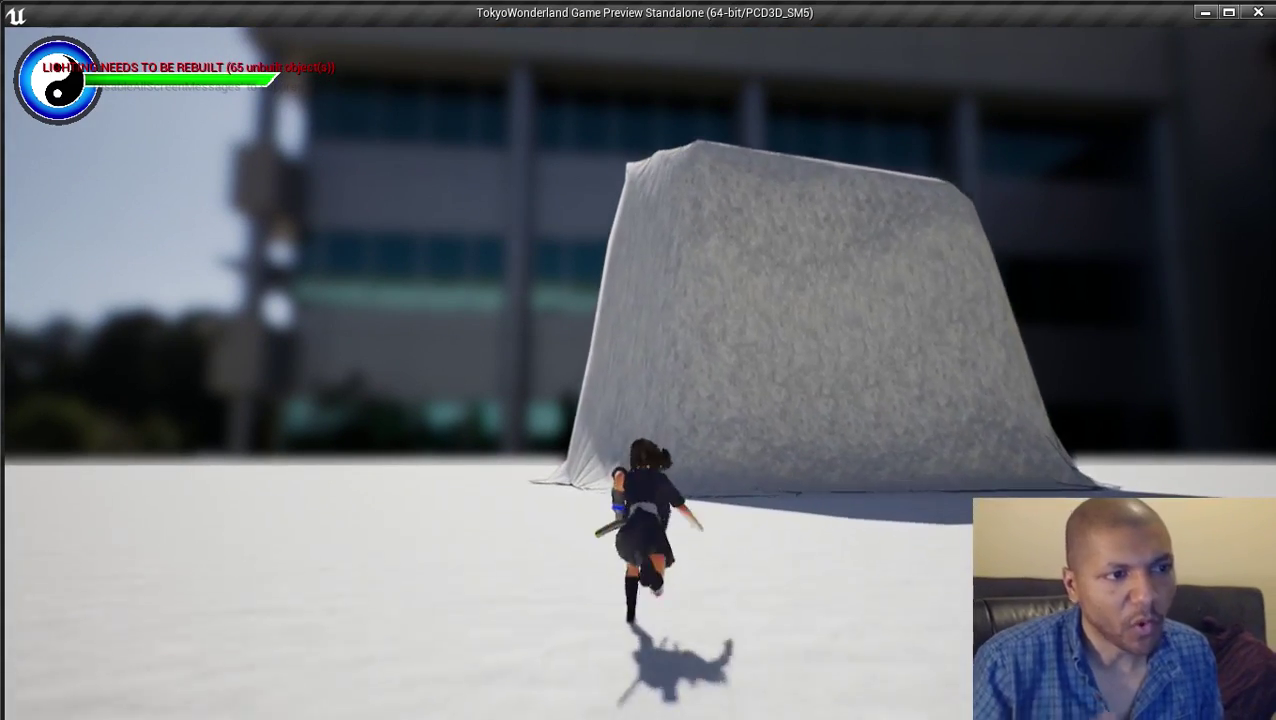
key(w)
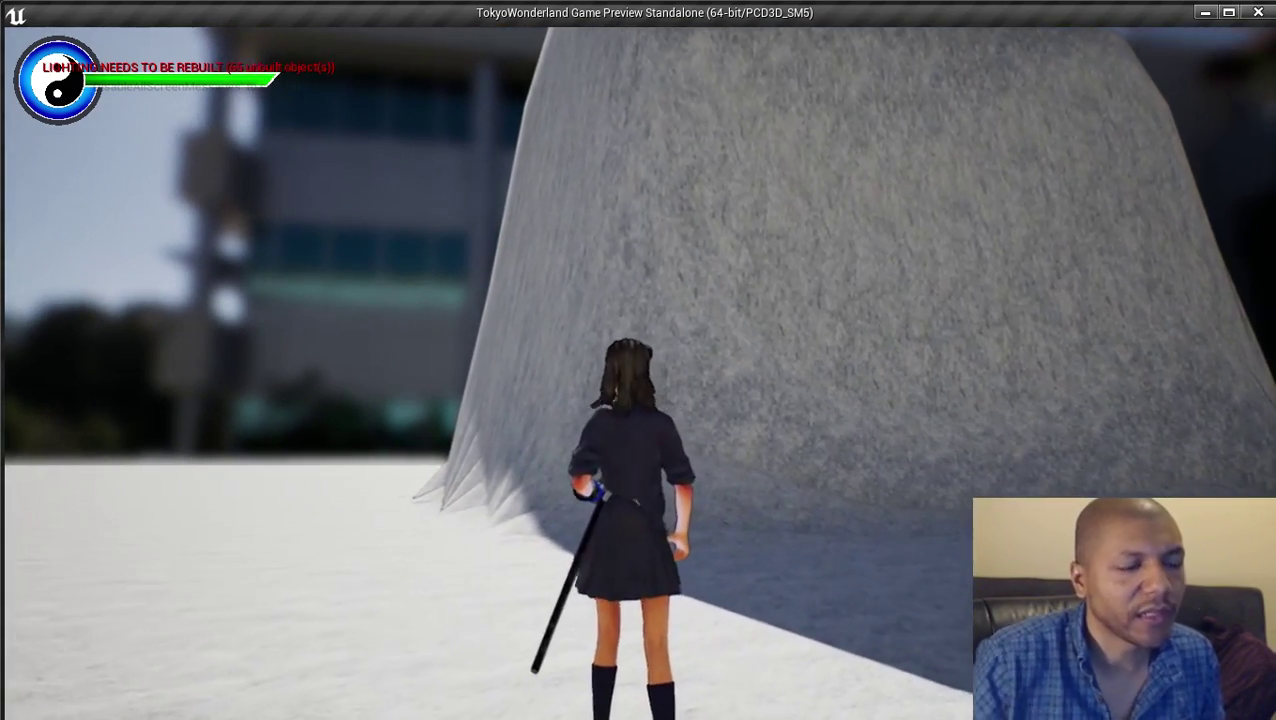
key(Escape)
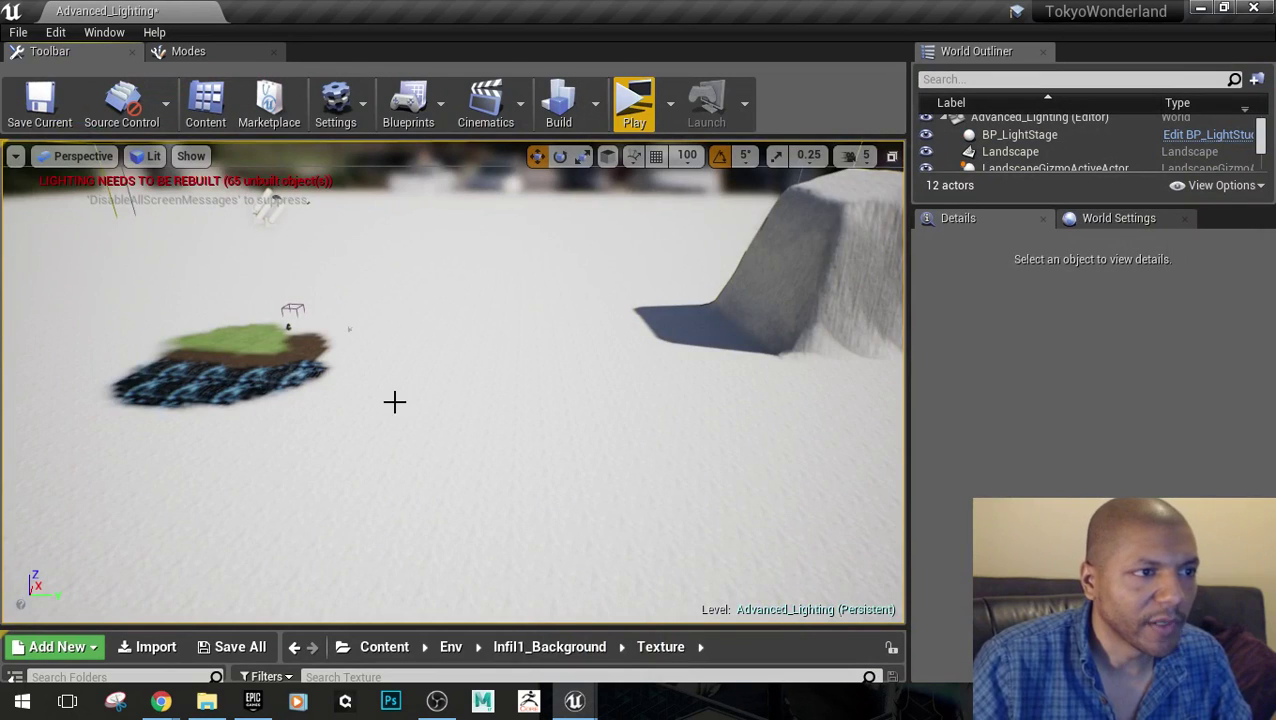
Run the level in another standalone preview, test jumping and combat around the painted water, dirt and grass patches, and exit it
right_drag(395, 401, 350, 360)
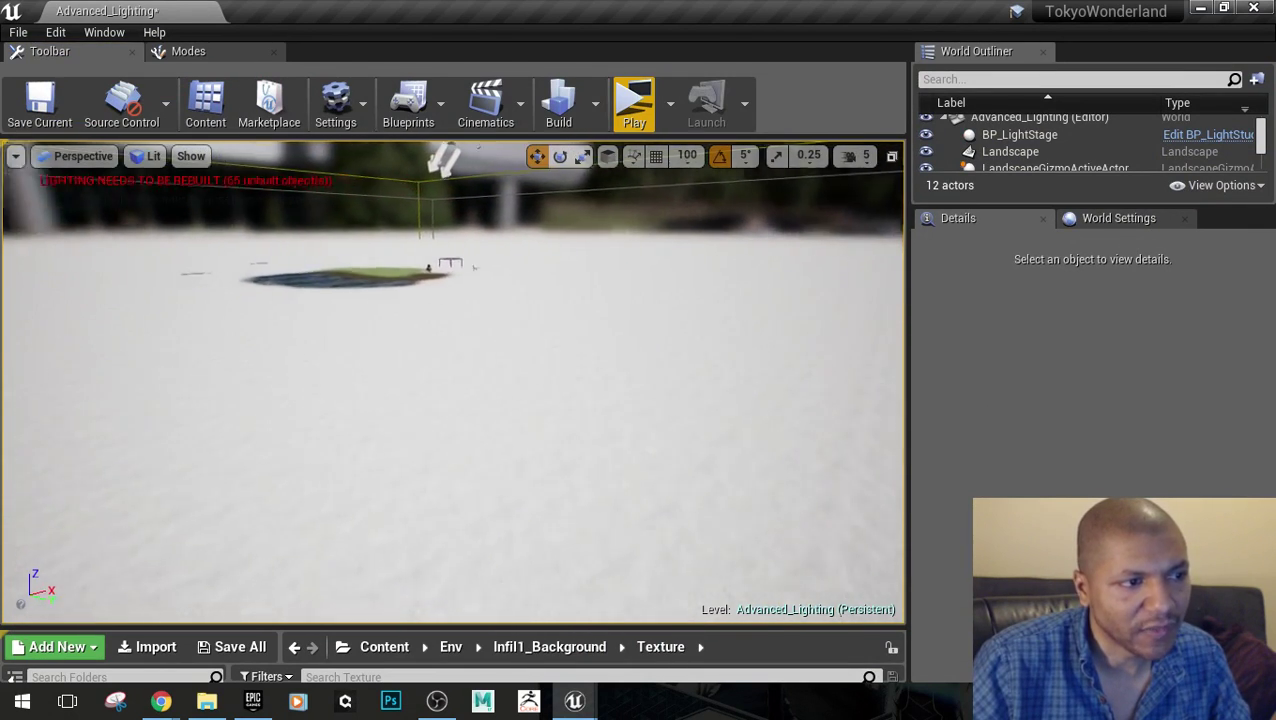
mouse_move(396, 396)
mouse_down()
mouse_move(420, 300)
mouse_move(396, 396)
mouse_up()
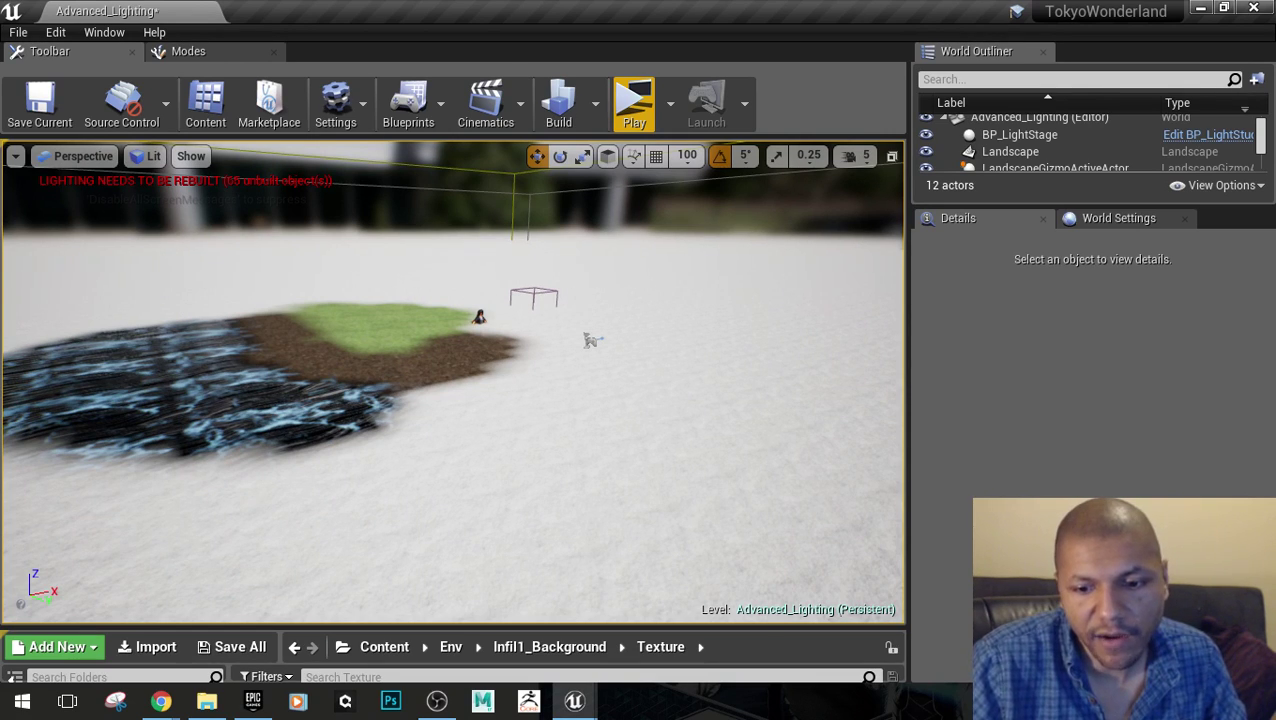
key(alt+Tab)
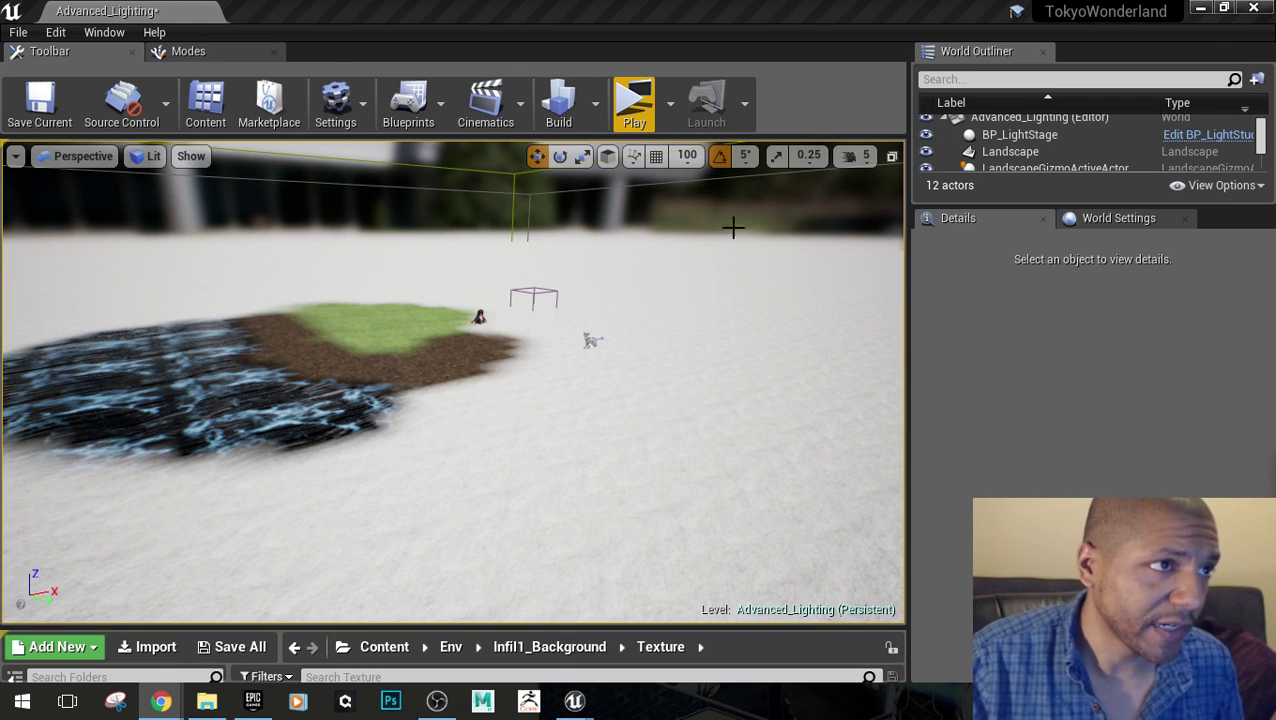
click(634, 103)
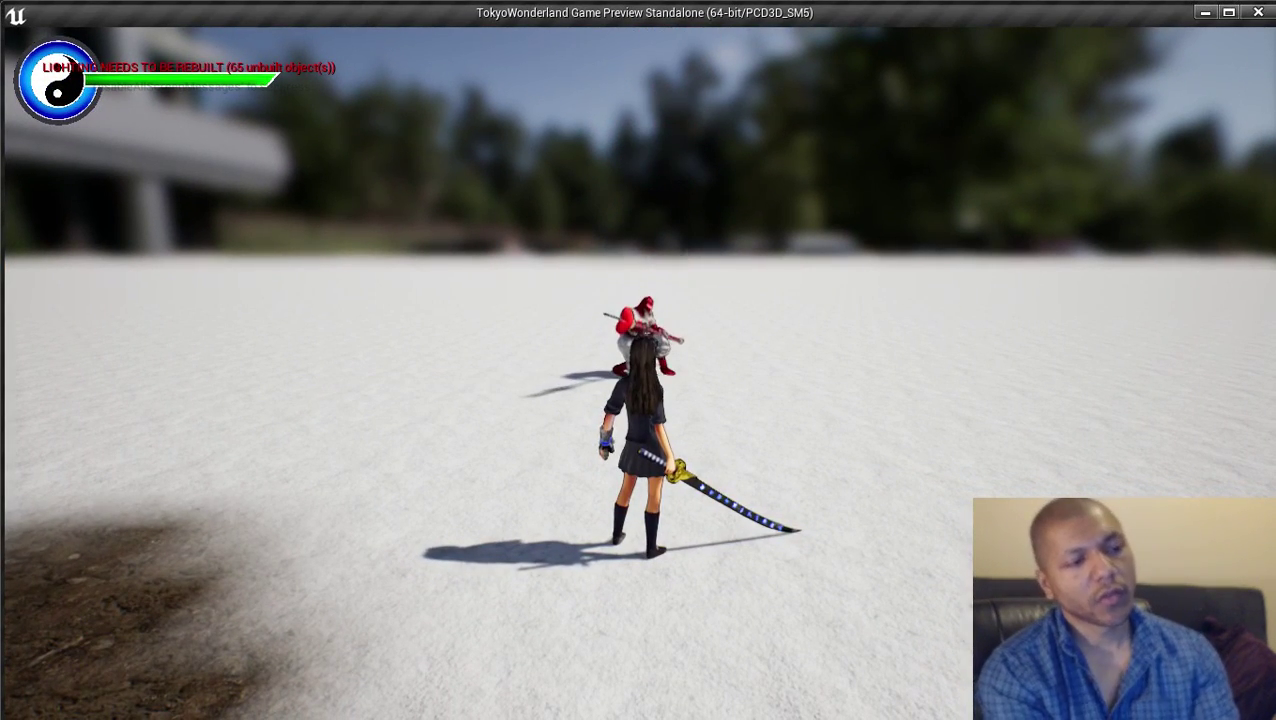
key(space)
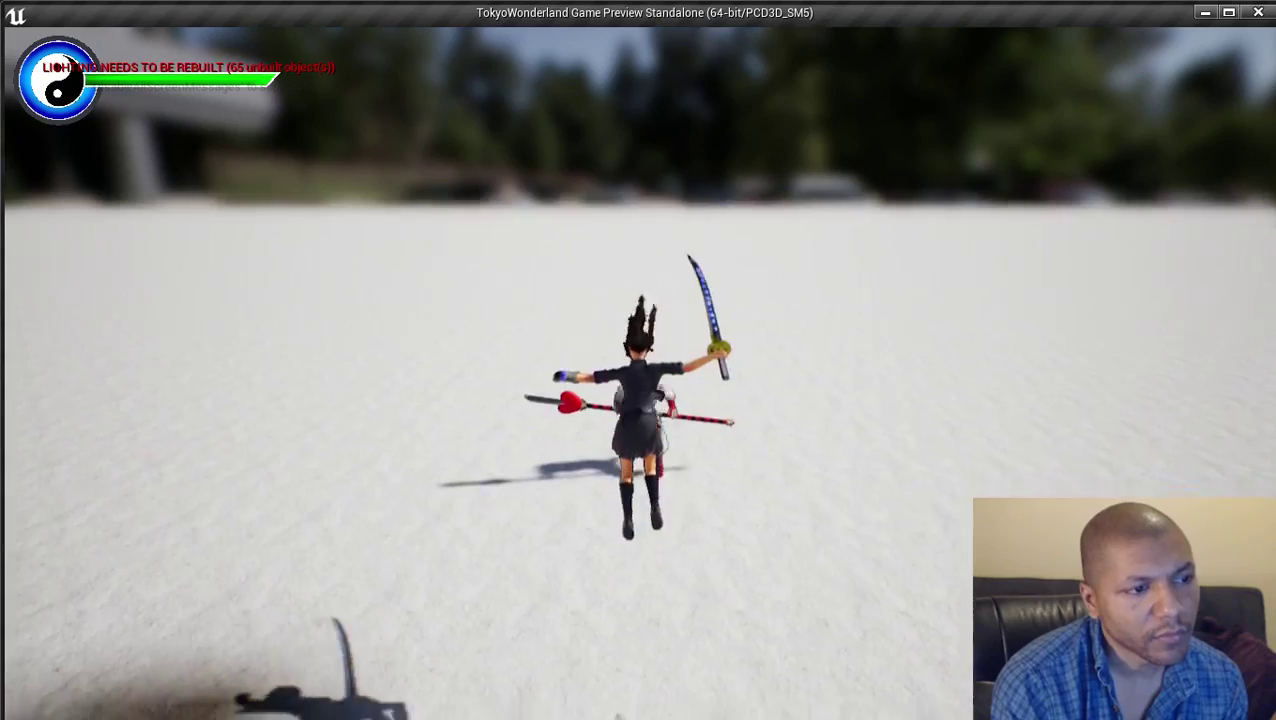
key(space)
key(space)
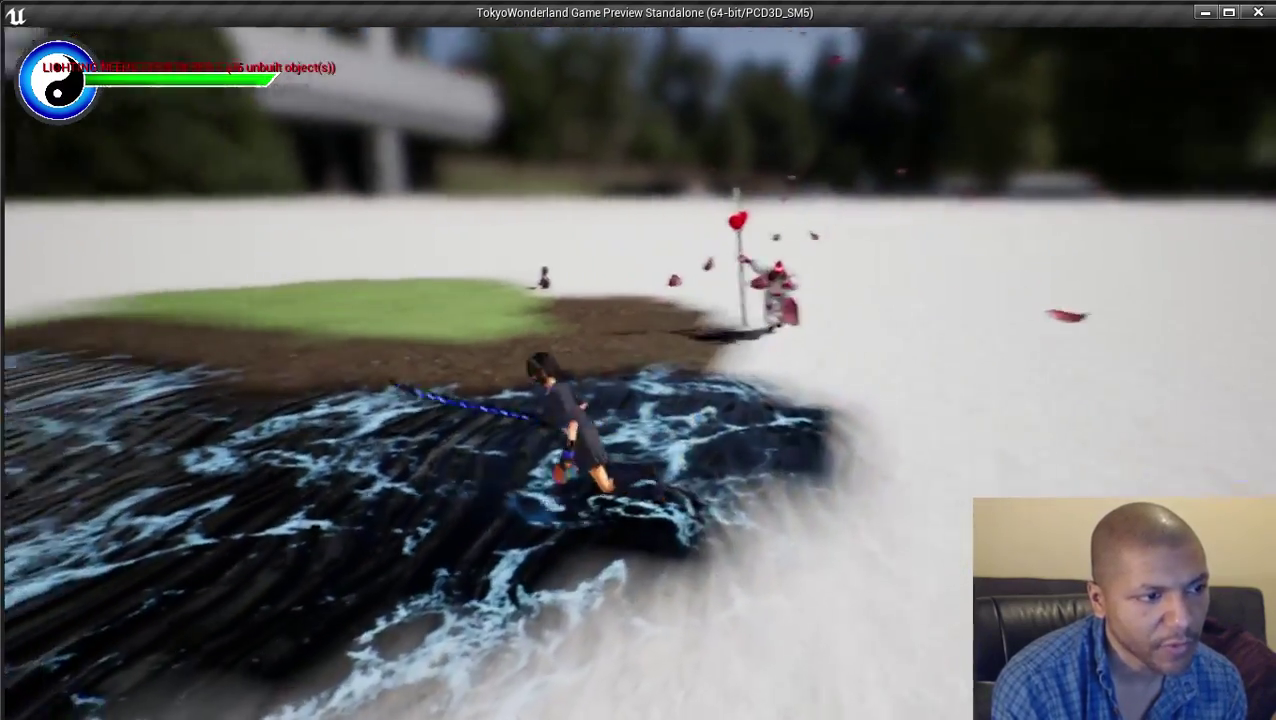
key(space)
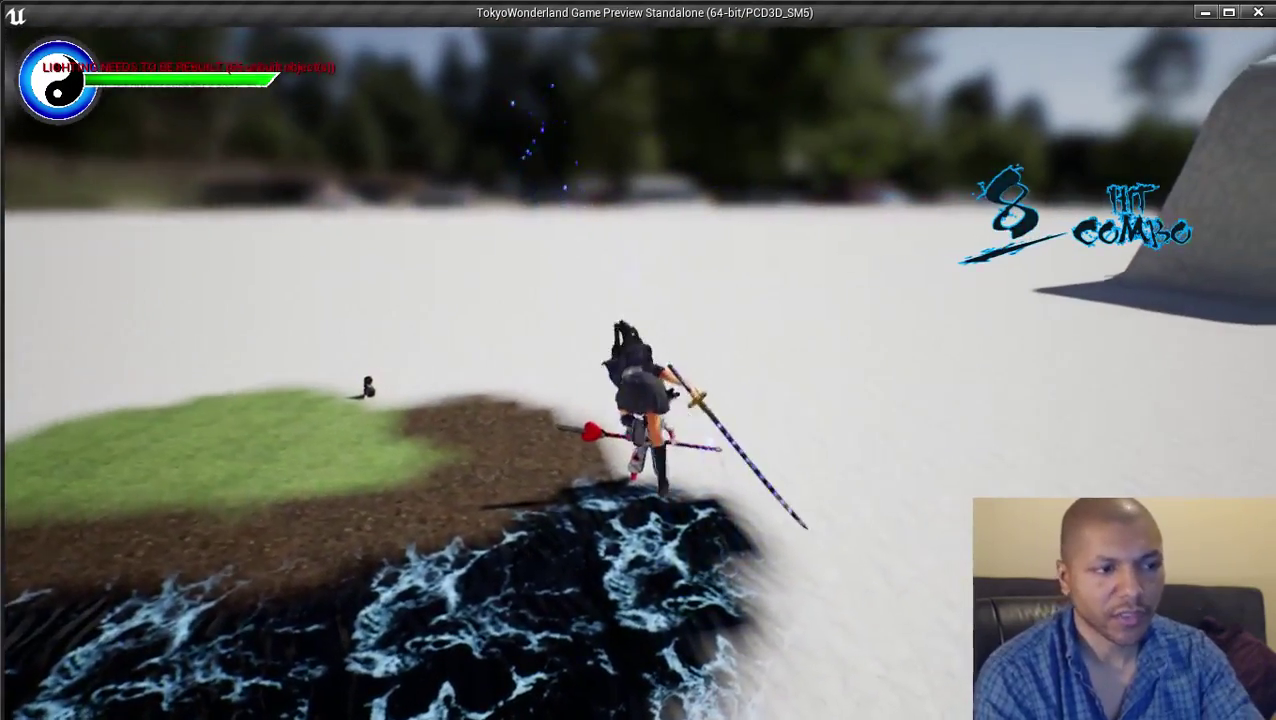
key(Escape)
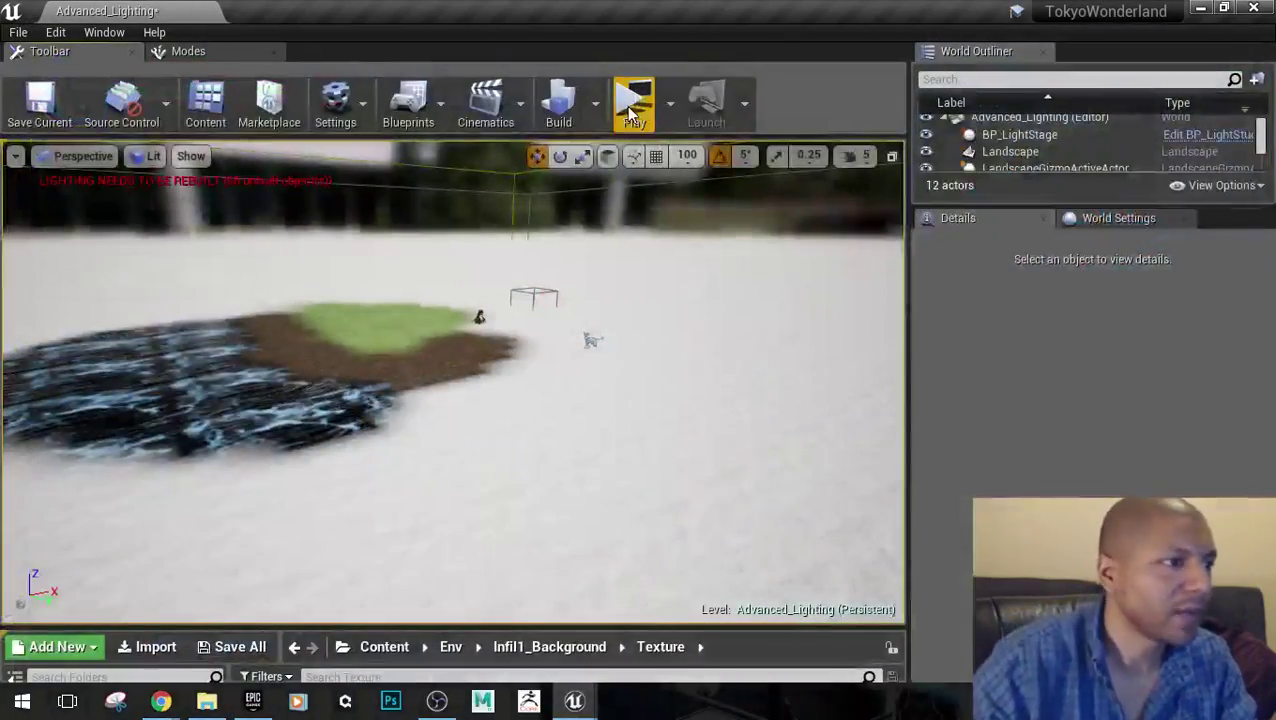
Enlarge the asset browser and open the MyCharacter blueprint from the 00Alice folder in a maximized editor
drag(498, 626, 498, 292)
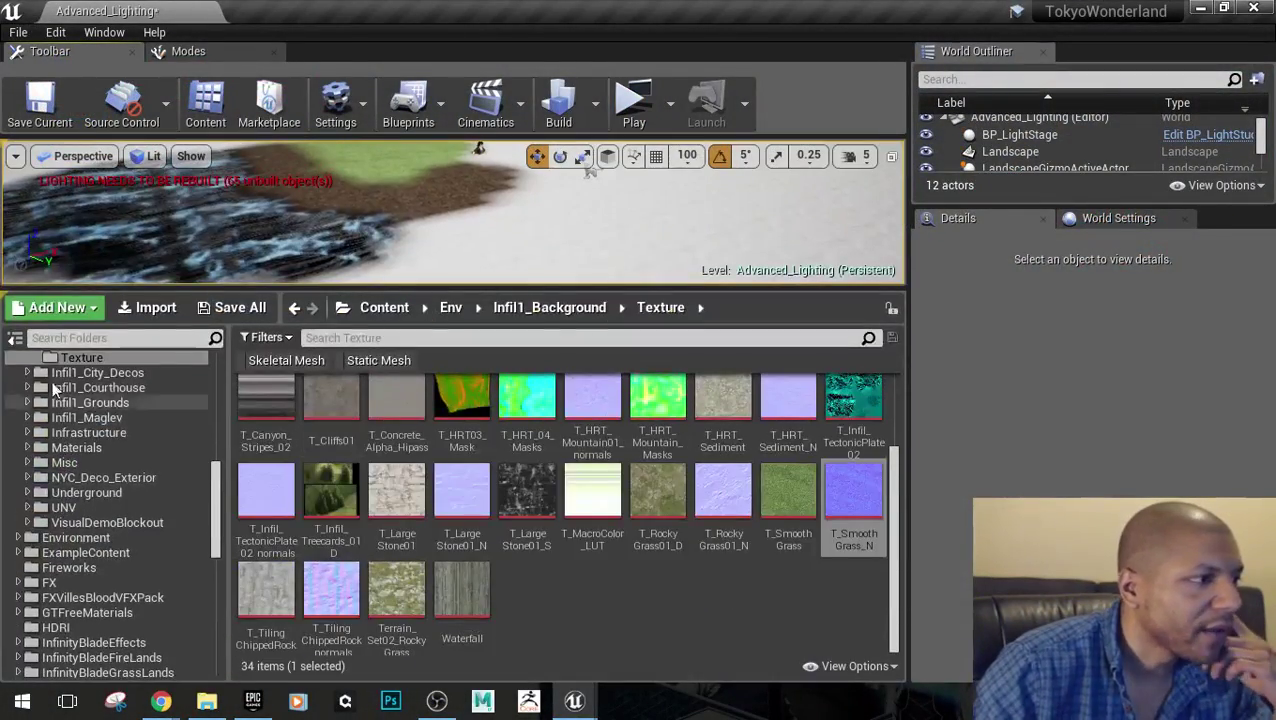
scroll(55, 390, up, 10)
click(384, 307)
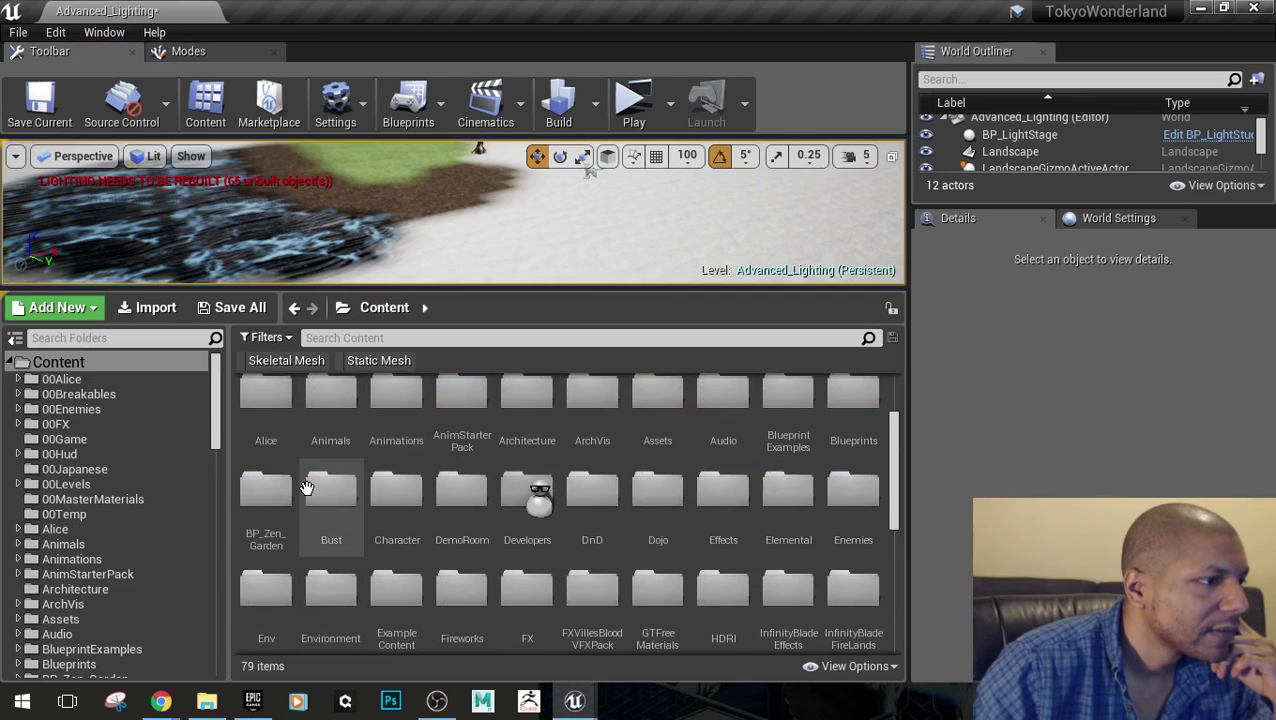
double_click(266, 400)
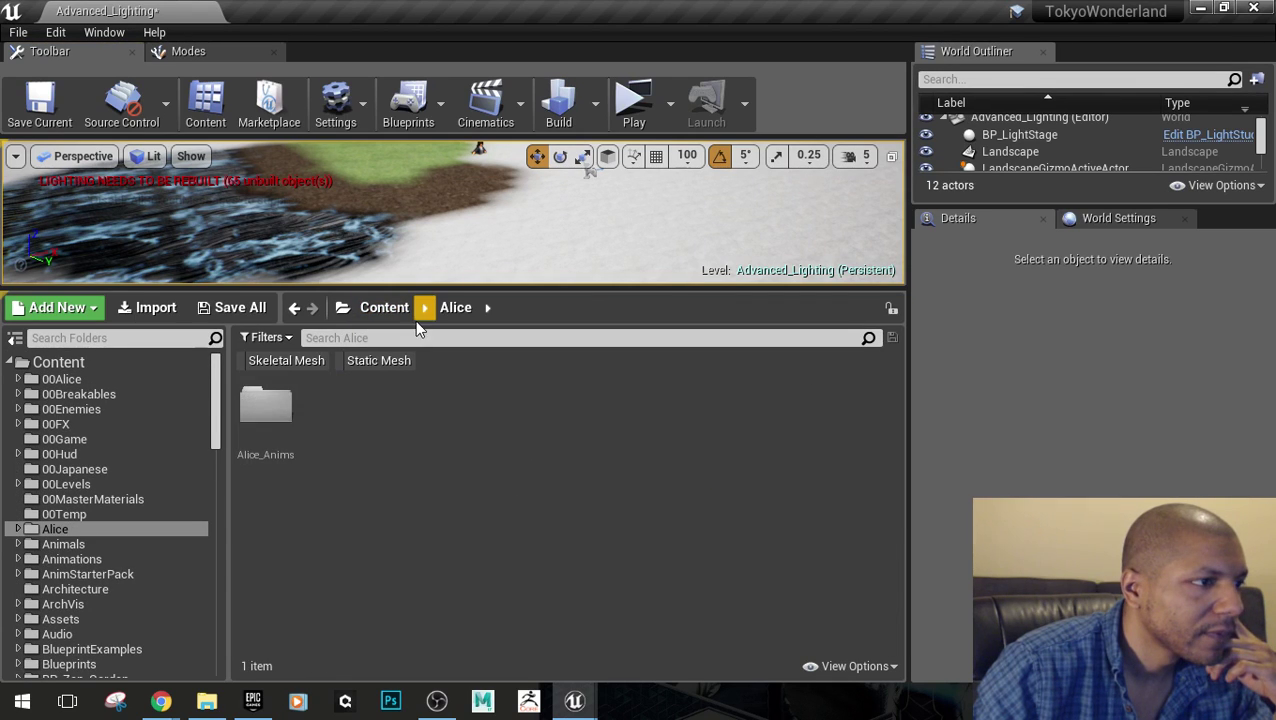
click(384, 307)
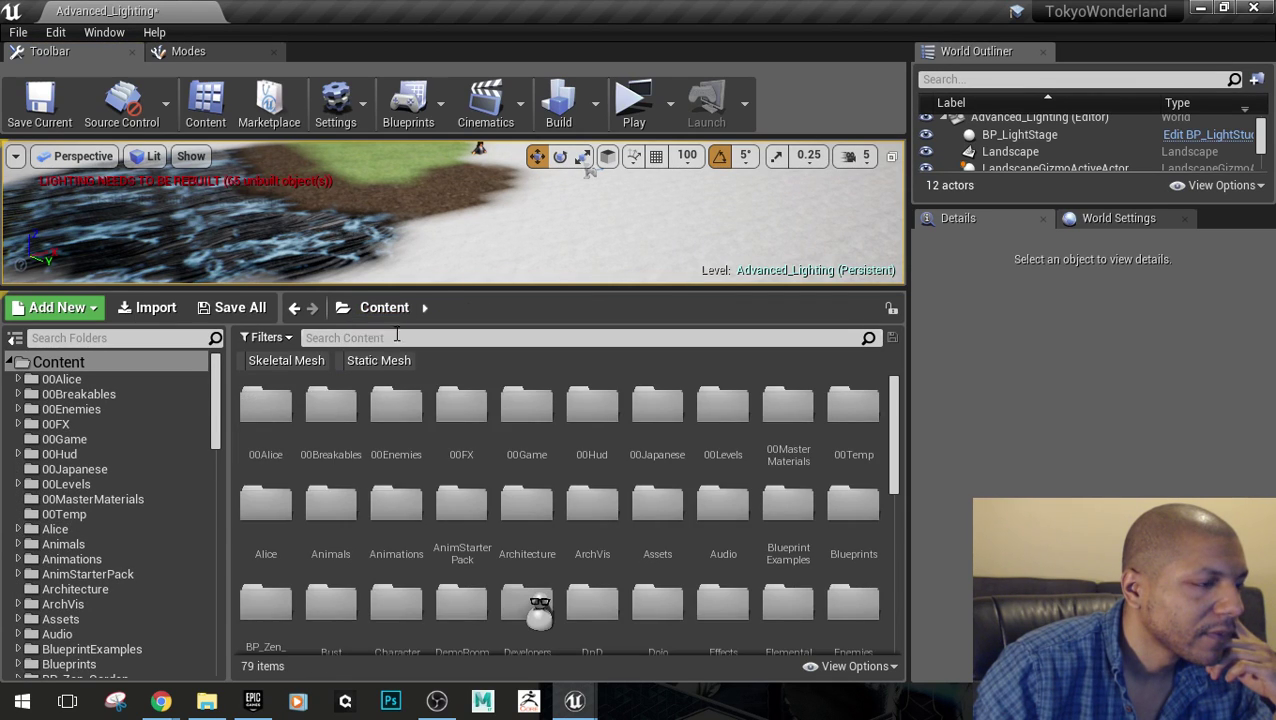
double_click(287, 453)
double_click(470, 612)
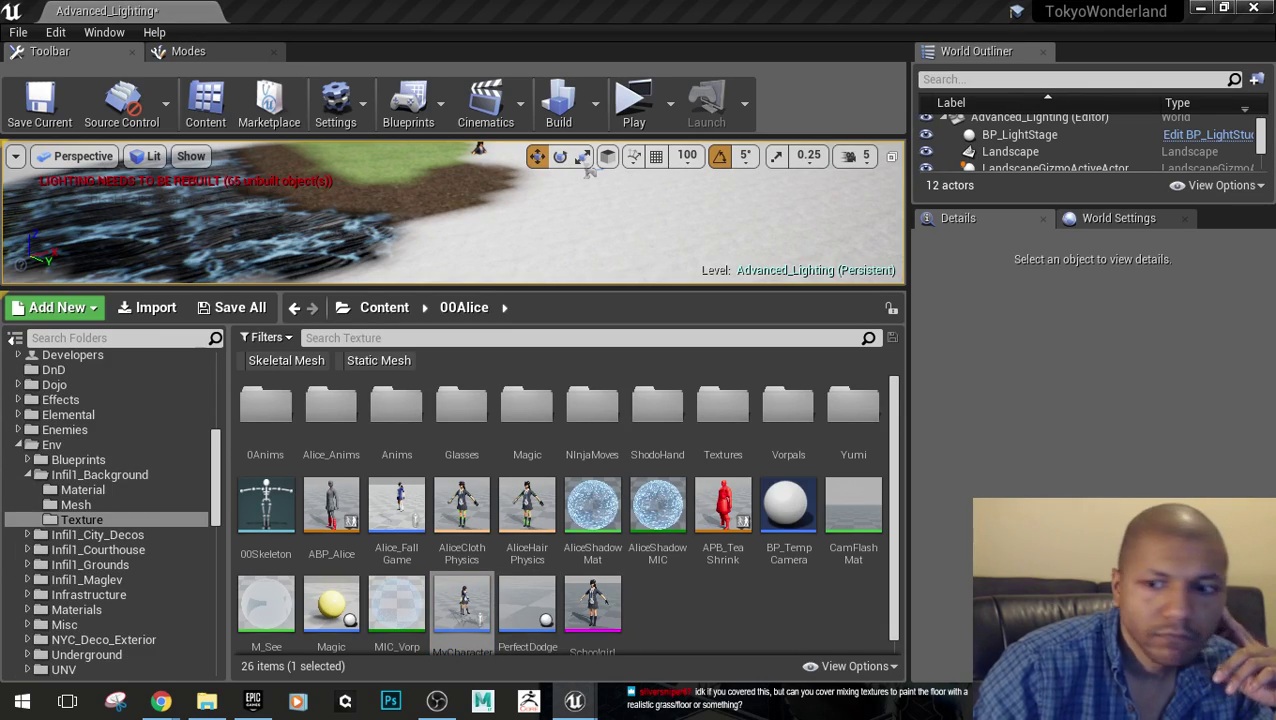
drag(1275, 360, 838, 2)
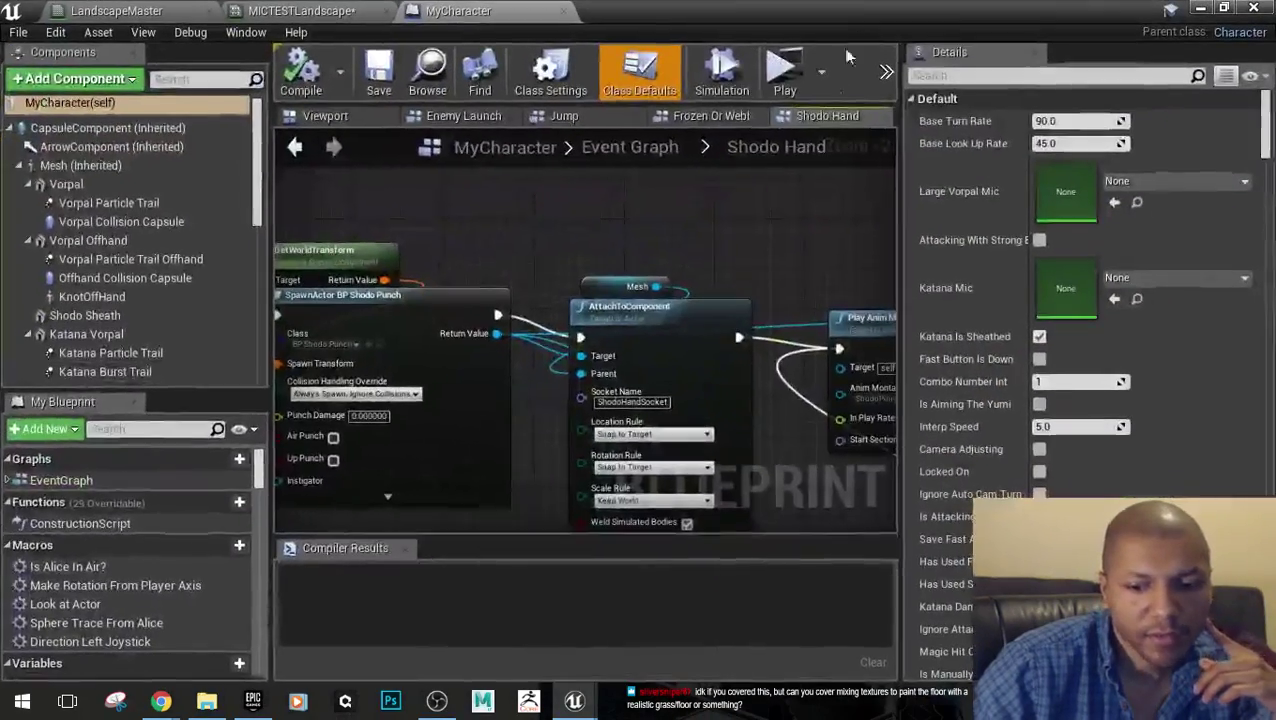
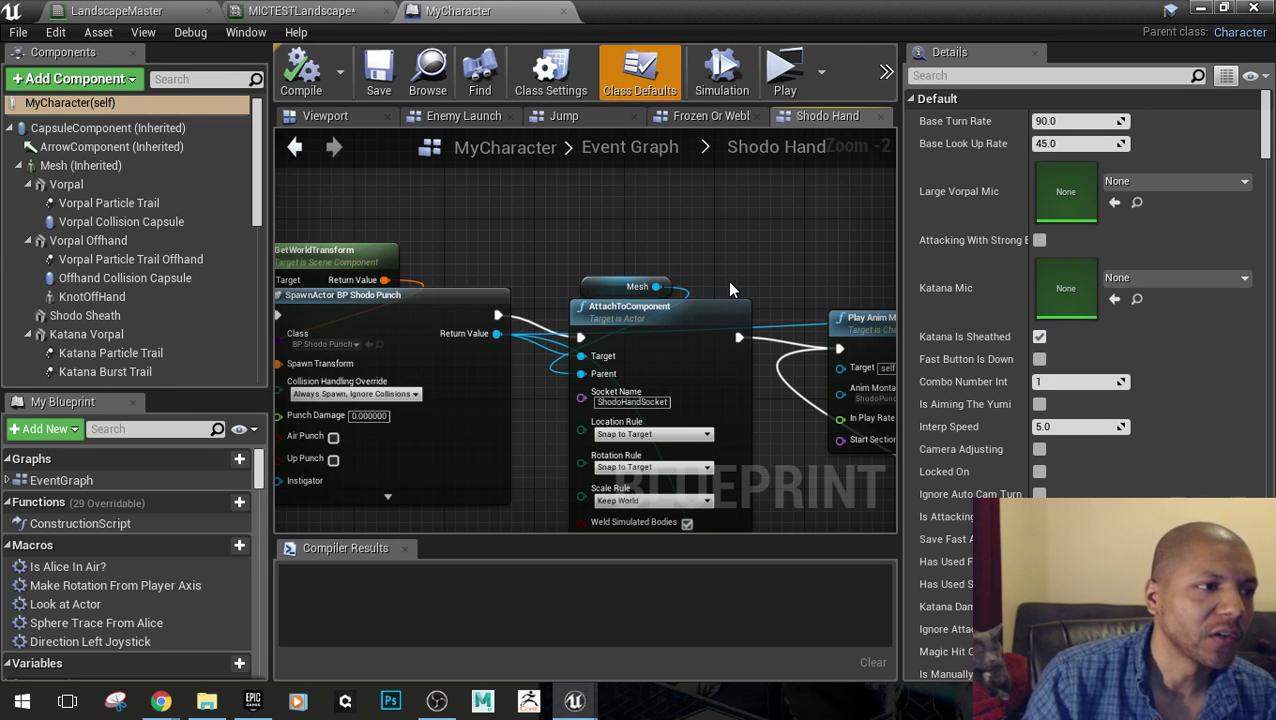
Look over the Punch At Me Bro event in the Shodo Hand graph and return to the parent Event Graph
scroll(730, 290, down, 10)
scroll(553, 271, up, 10)
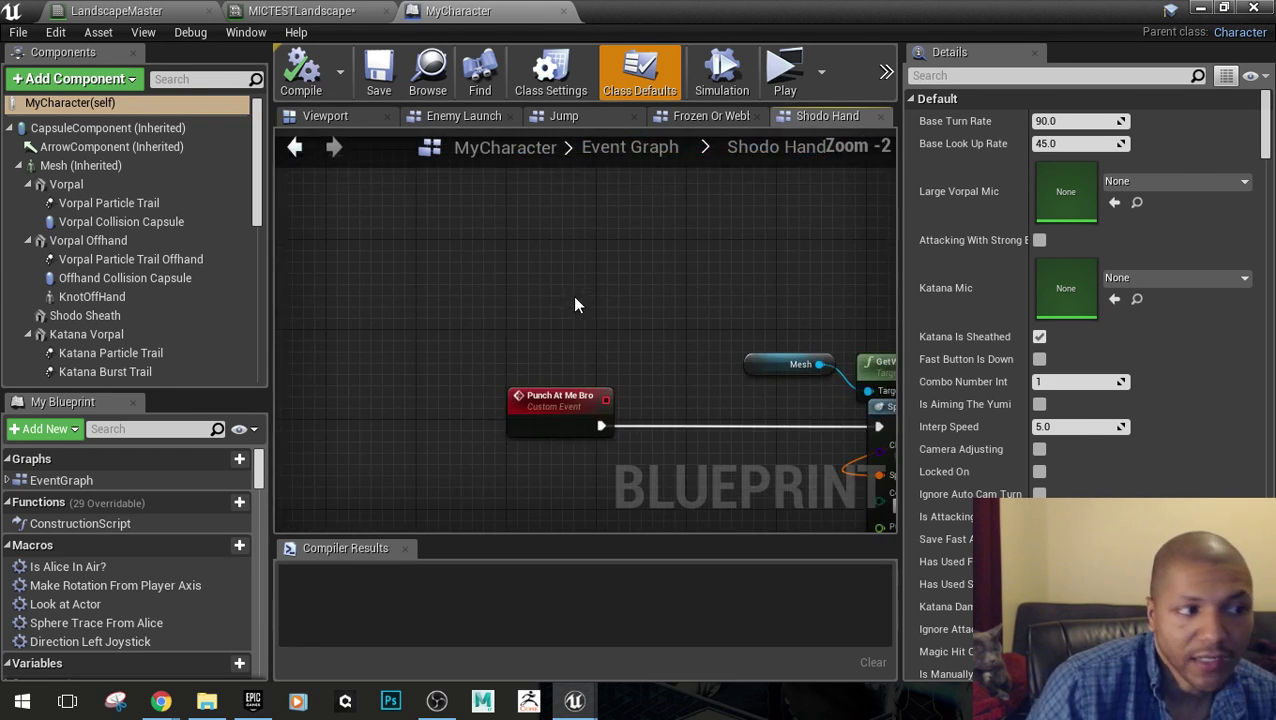
scroll(616, 354, down, 5)
right_drag(610, 314, 620, 444)
scroll(632, 374, down, 5)
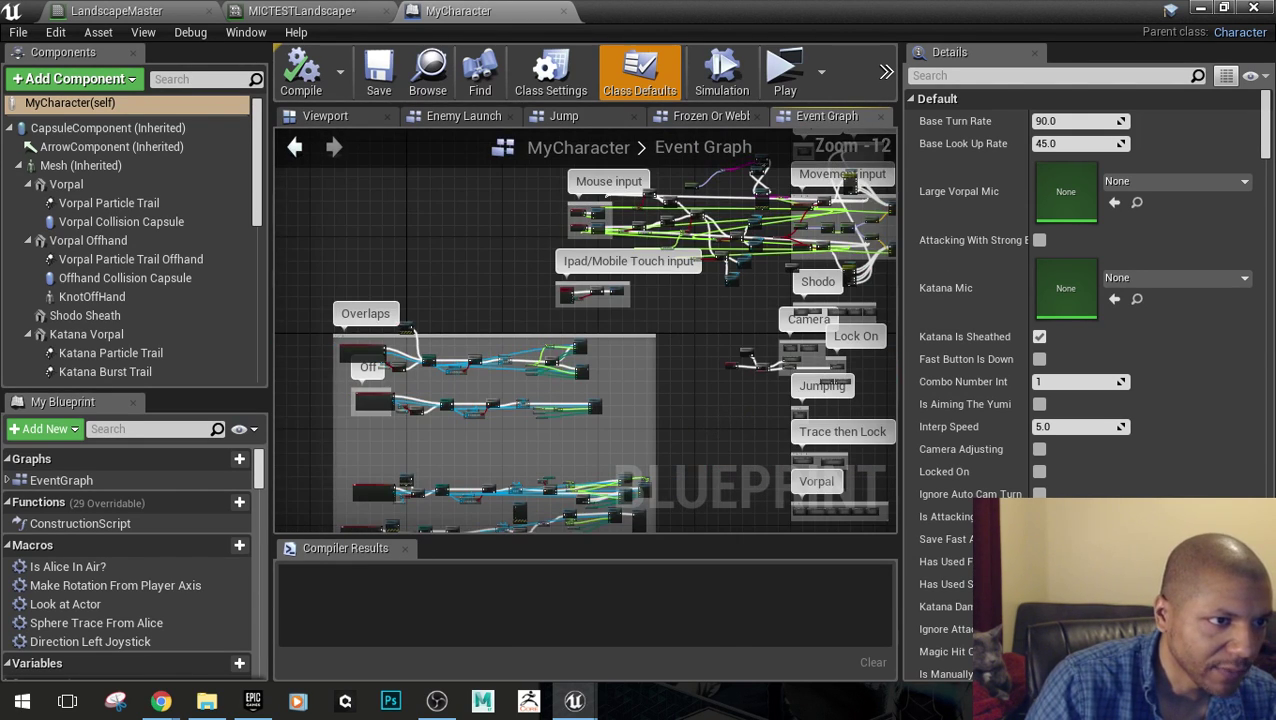
Find the Vorpal group in the Event Graph and open its Enemy Launch collapsed graph
right_drag(718, 428, 443, 344)
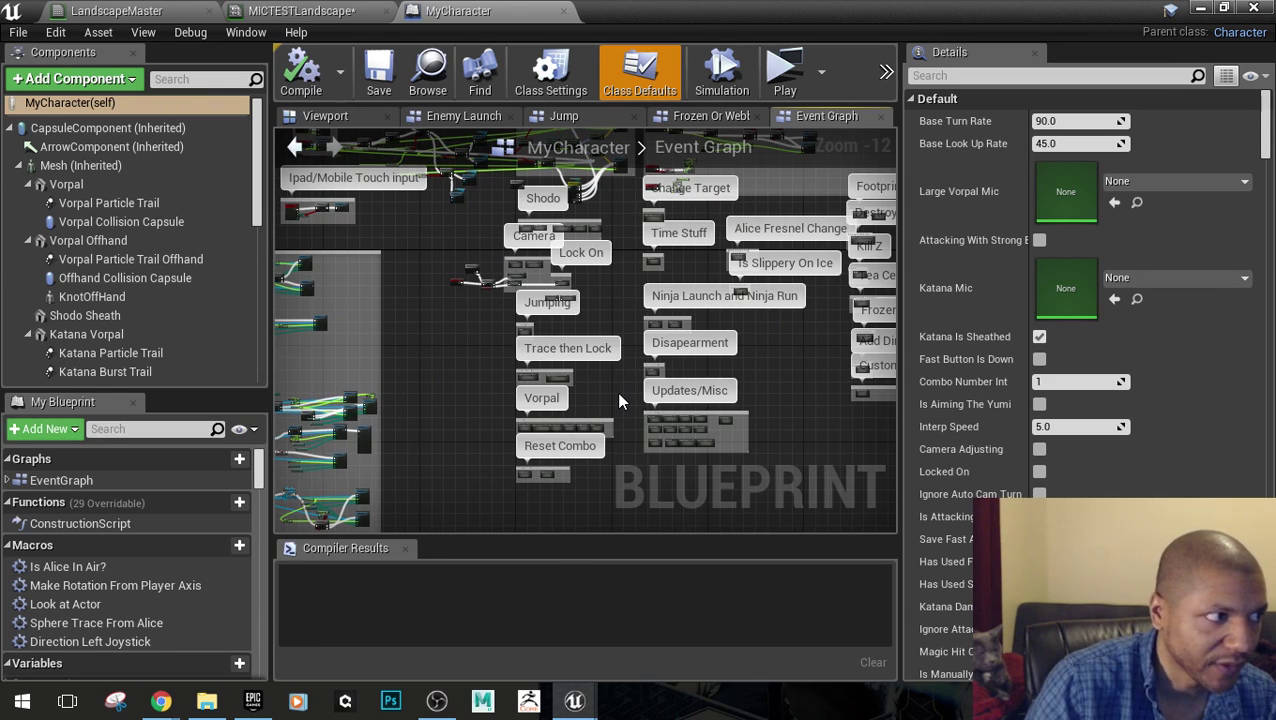
scroll(594, 474, up, 7)
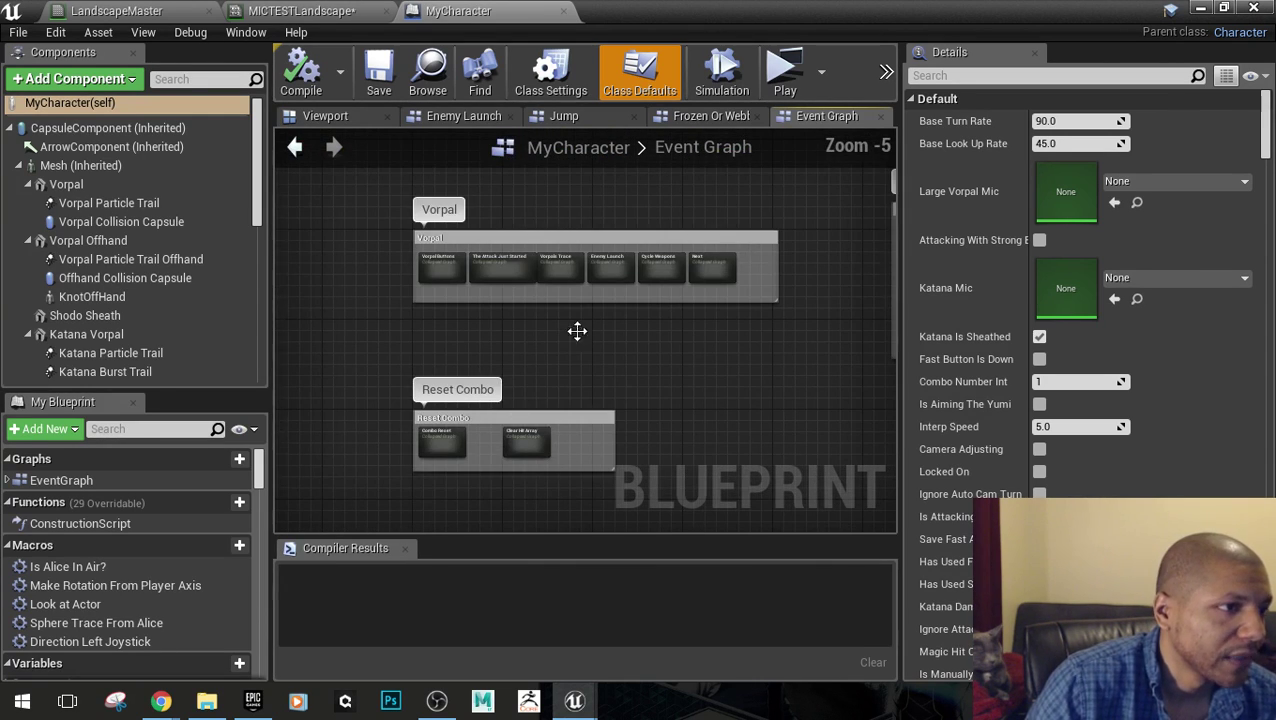
scroll(578, 331, up, 2)
scroll(540, 300, up, 1)
right_drag(601, 313, 720, 402)
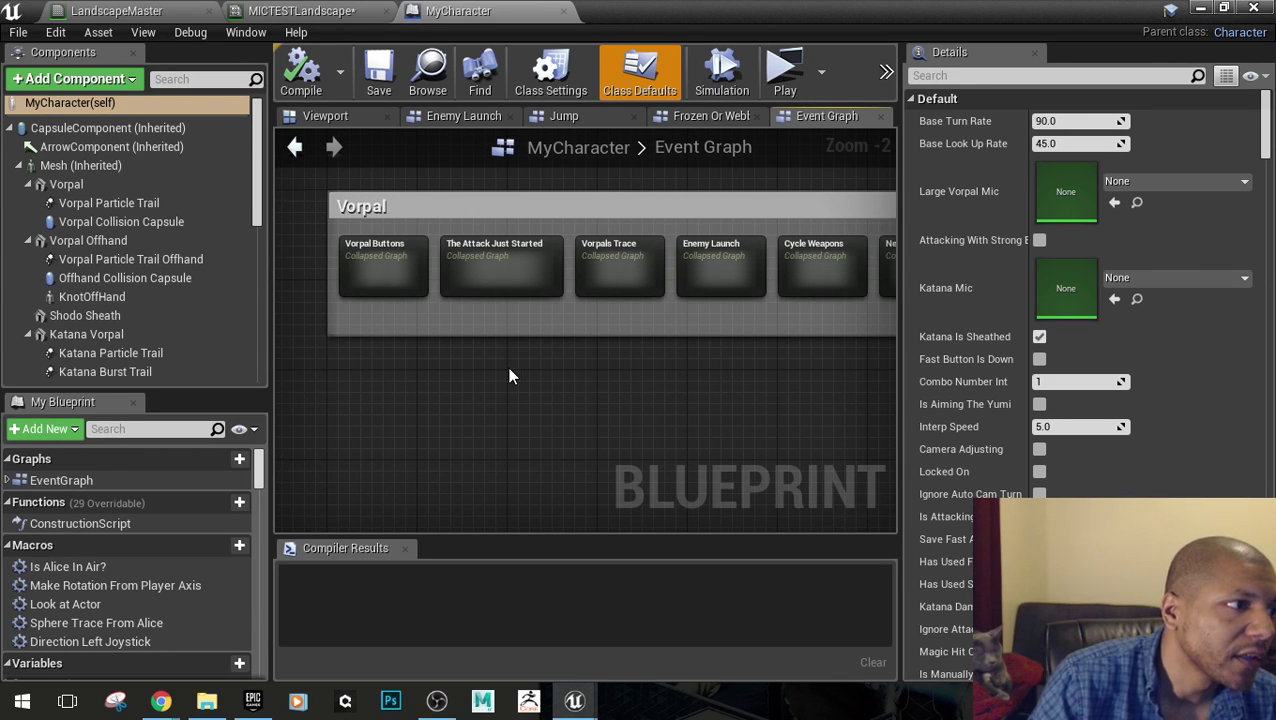
right_drag(601, 362, 496, 358)
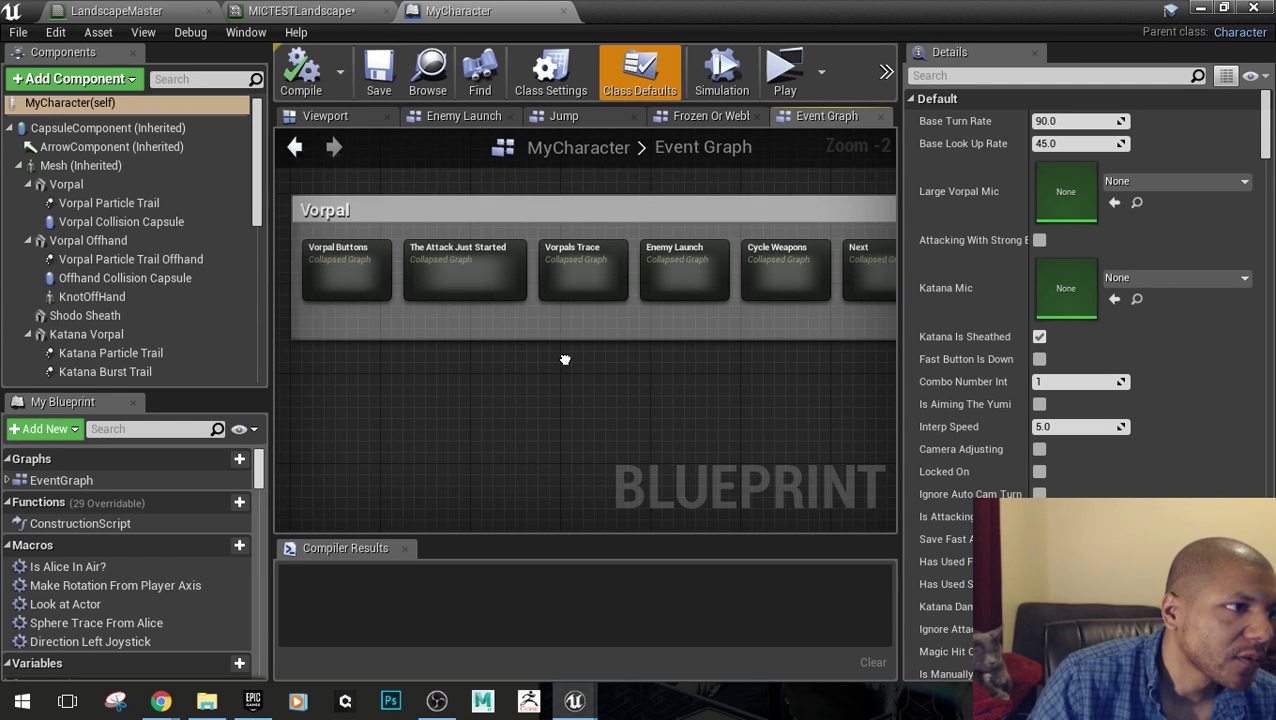
double_click(679, 284)
Locate the Air Puff custom event in the Enemy Launch graph and select it to view its details
right_drag(476, 410, 864, 350)
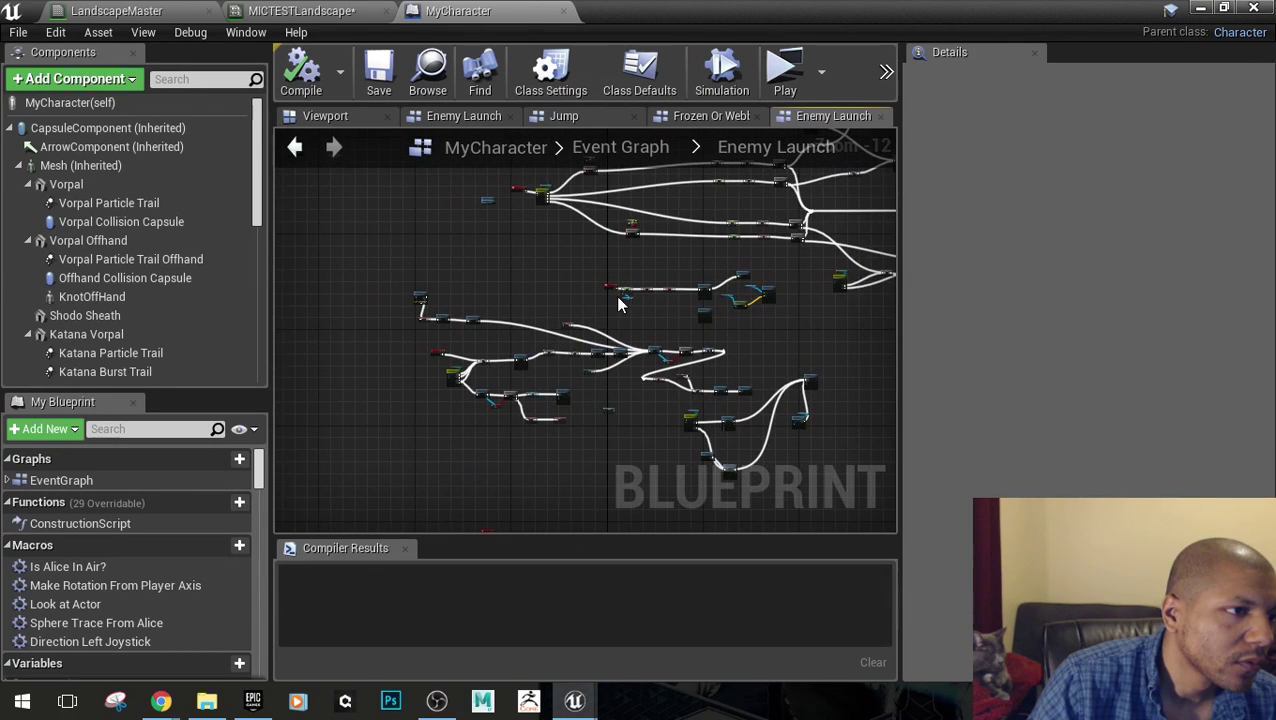
scroll(460, 425, up, 12)
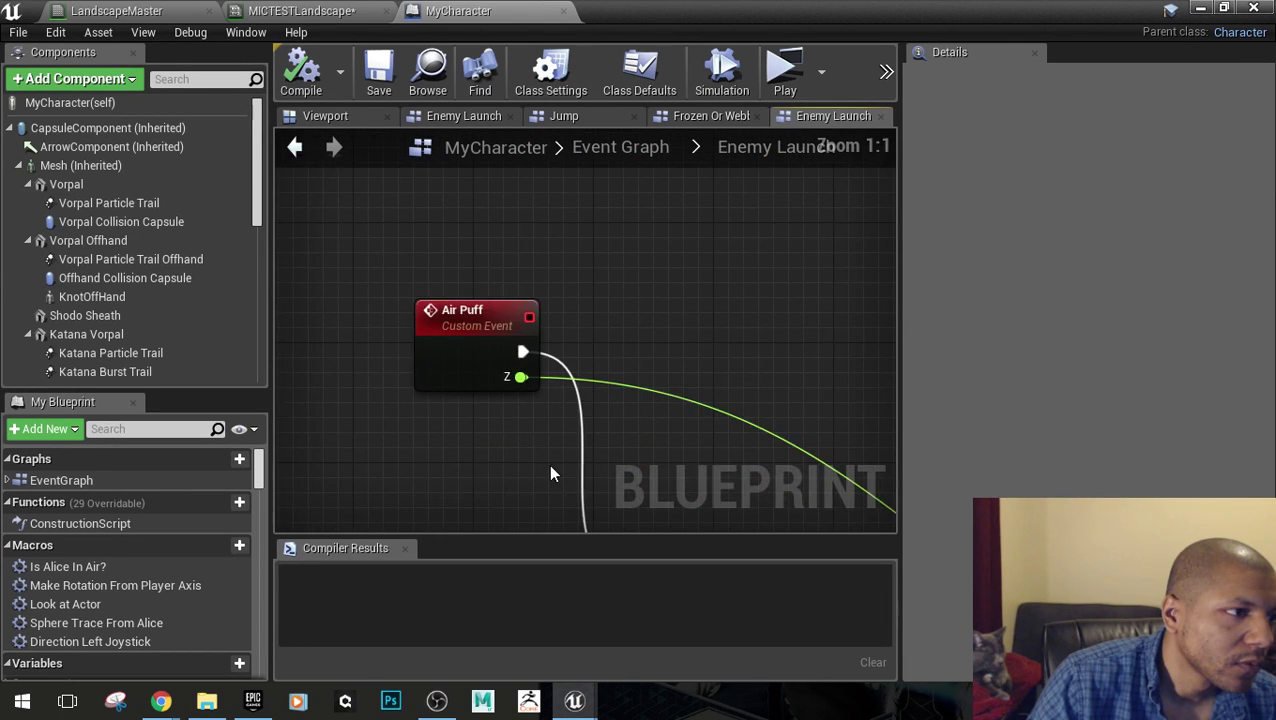
right_drag(508, 305, 470, 237)
click(470, 235)
scroll(590, 350, down, 3)
right_drag(628, 360, 605, 261)
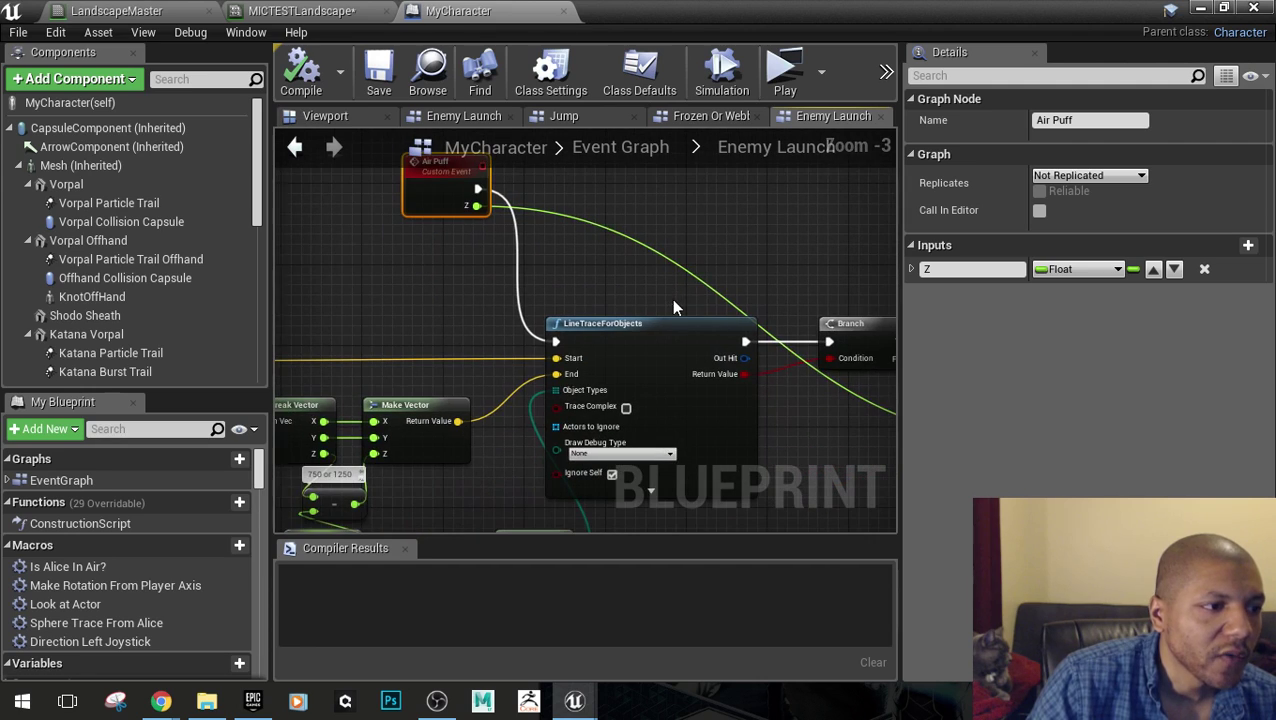
Follow the Air Puff chain through the Branch to the Launch Character node and examine its launch velocity input
right_drag(808, 394, 590, 370)
right_drag(750, 379, 515, 374)
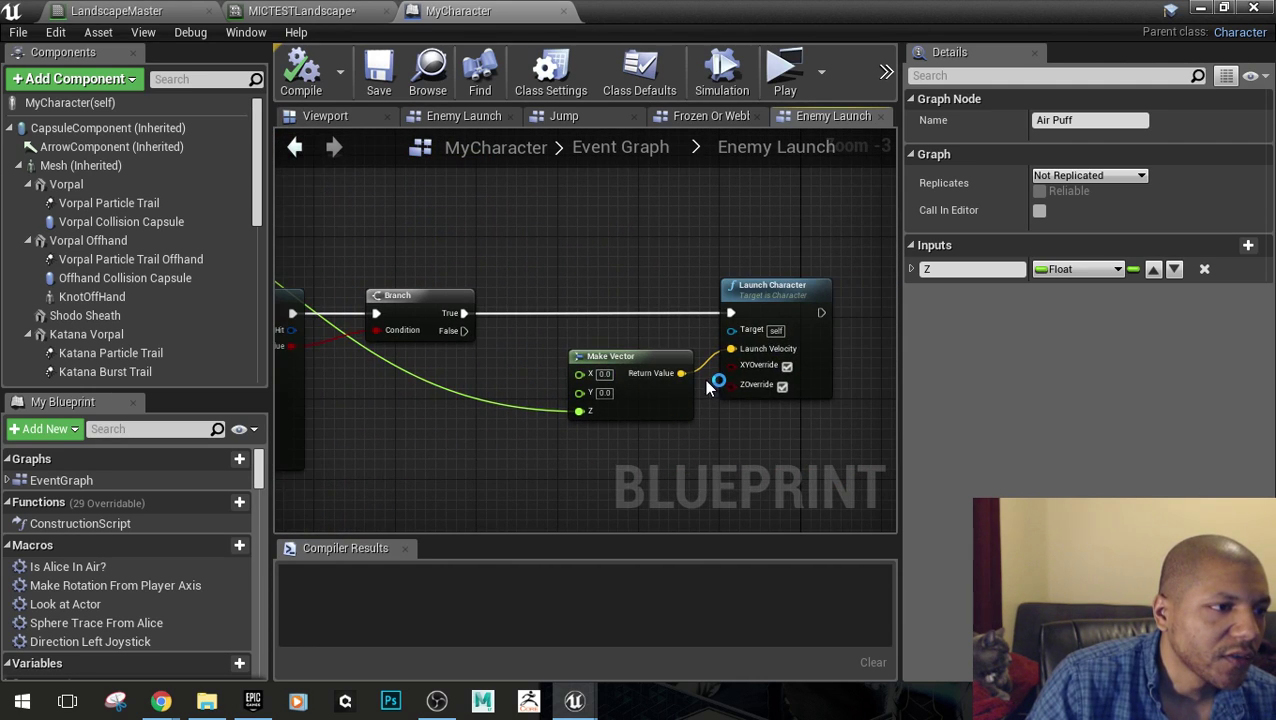
scroll(712, 384, up, 2)
click(796, 289)
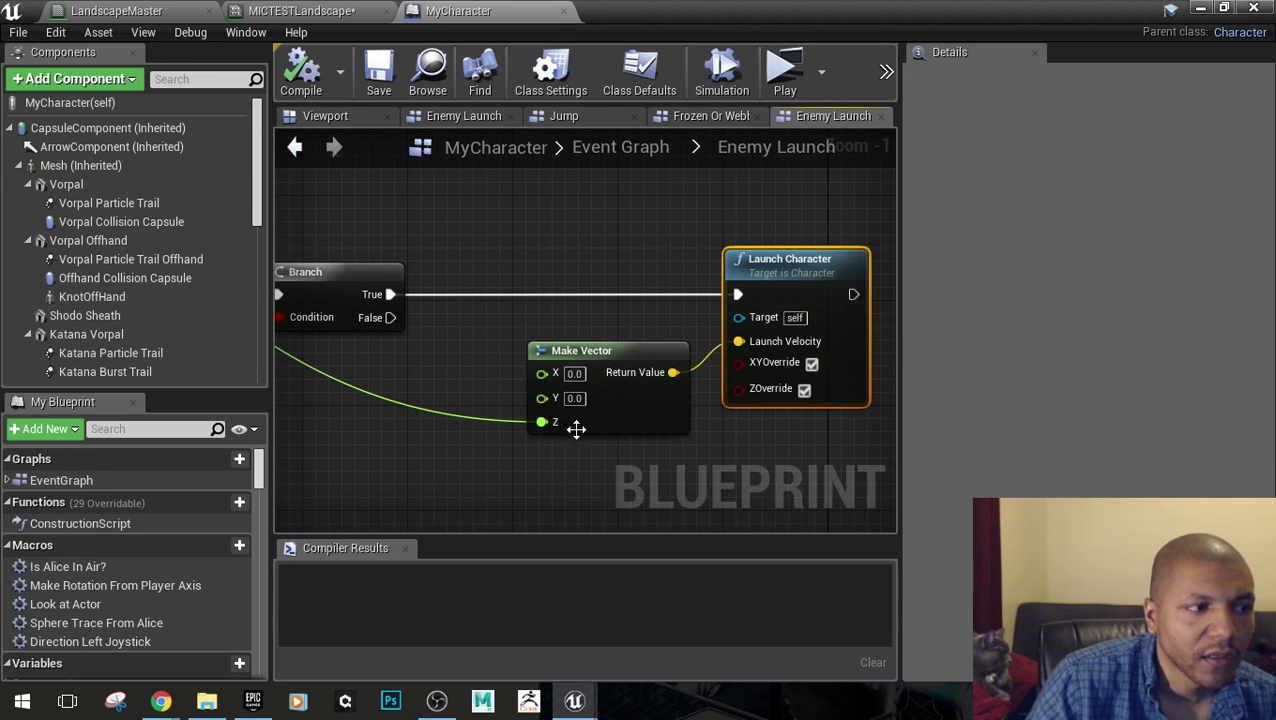
right_drag(576, 429, 444, 436)
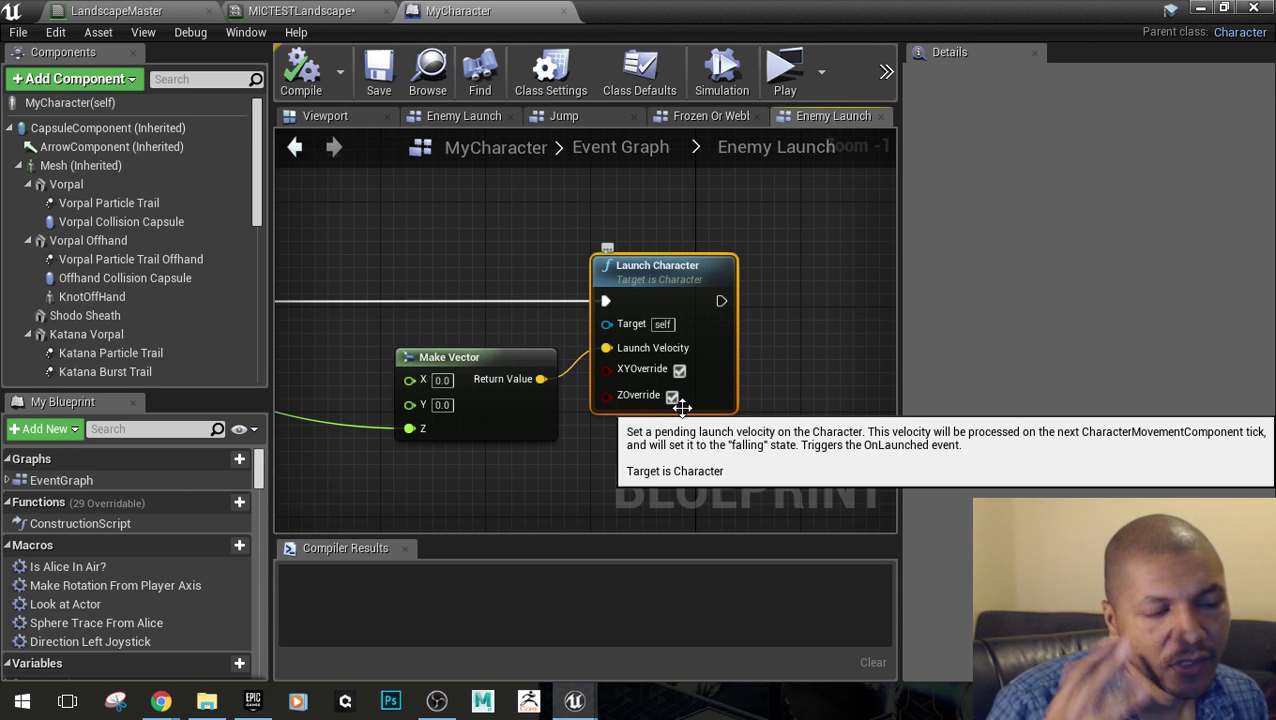
right_drag(500, 462, 652, 472)
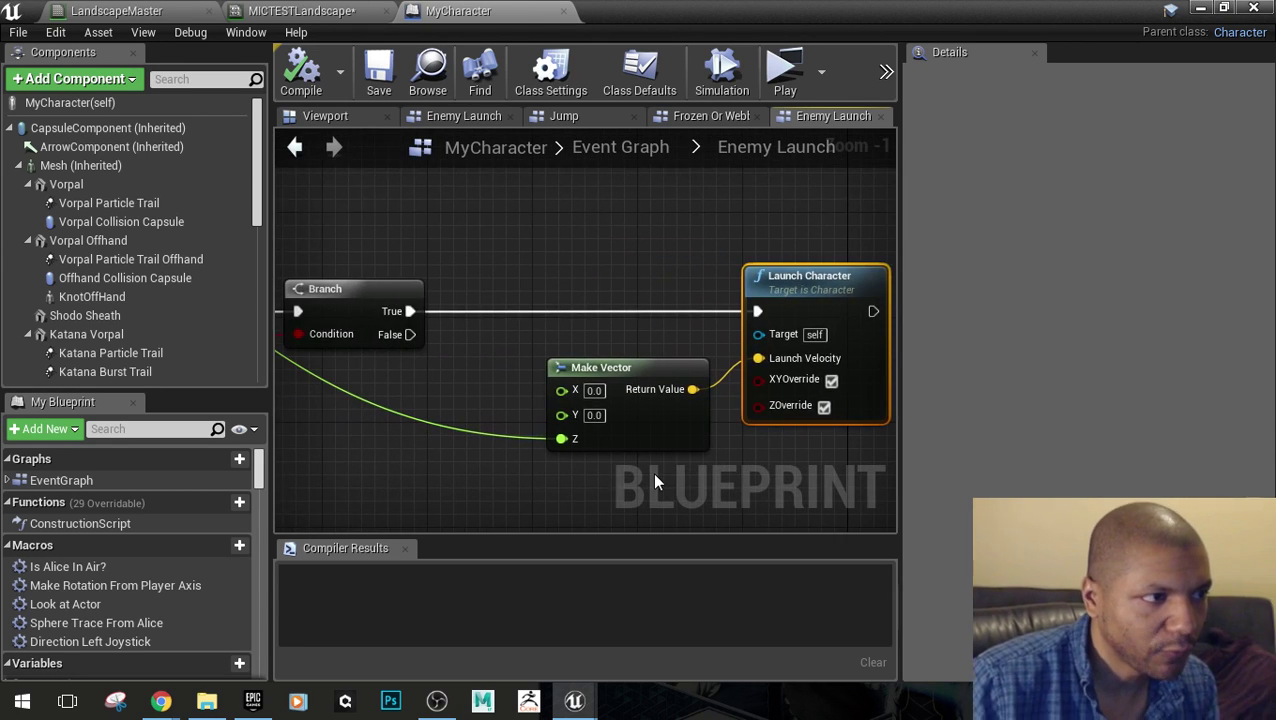
Trace back to the Air Puff event and select it to check its Z float input
scroll(652, 472, down, 1)
right_drag(481, 433, 703, 442)
scroll(600, 428, down, 2)
right_drag(600, 428, 783, 459)
scroll(530, 339, up, 4)
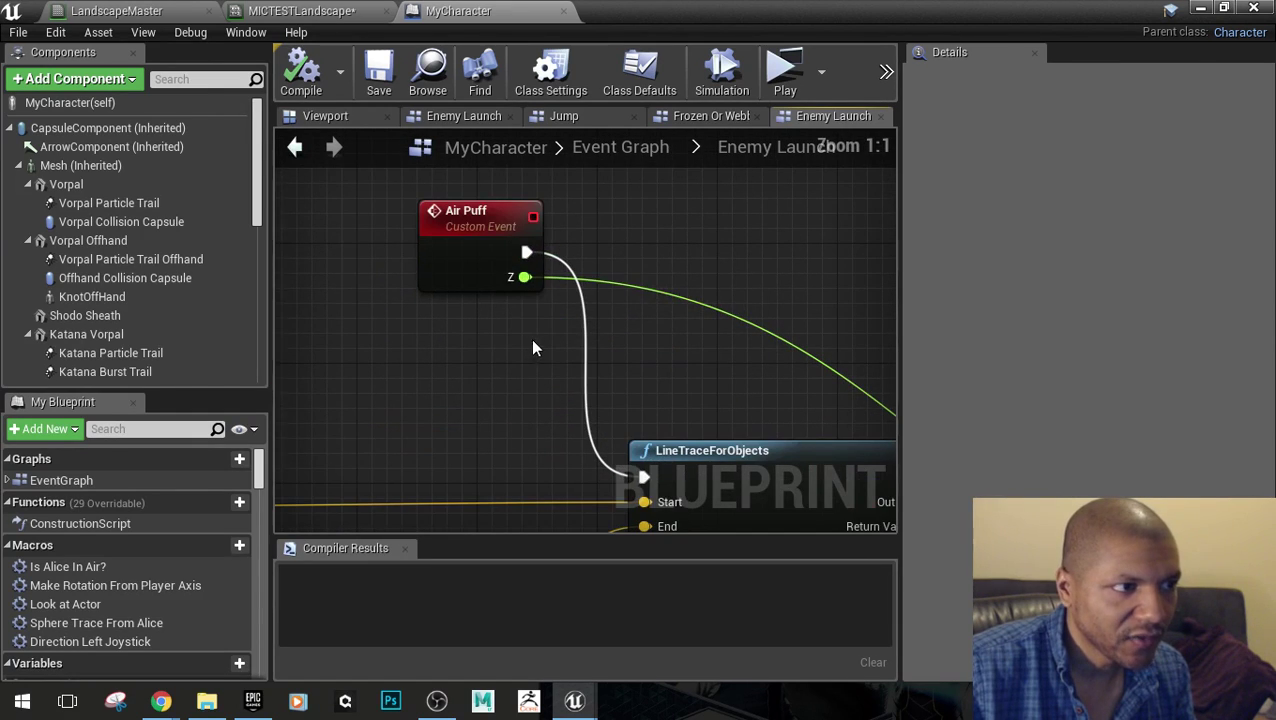
click(460, 250)
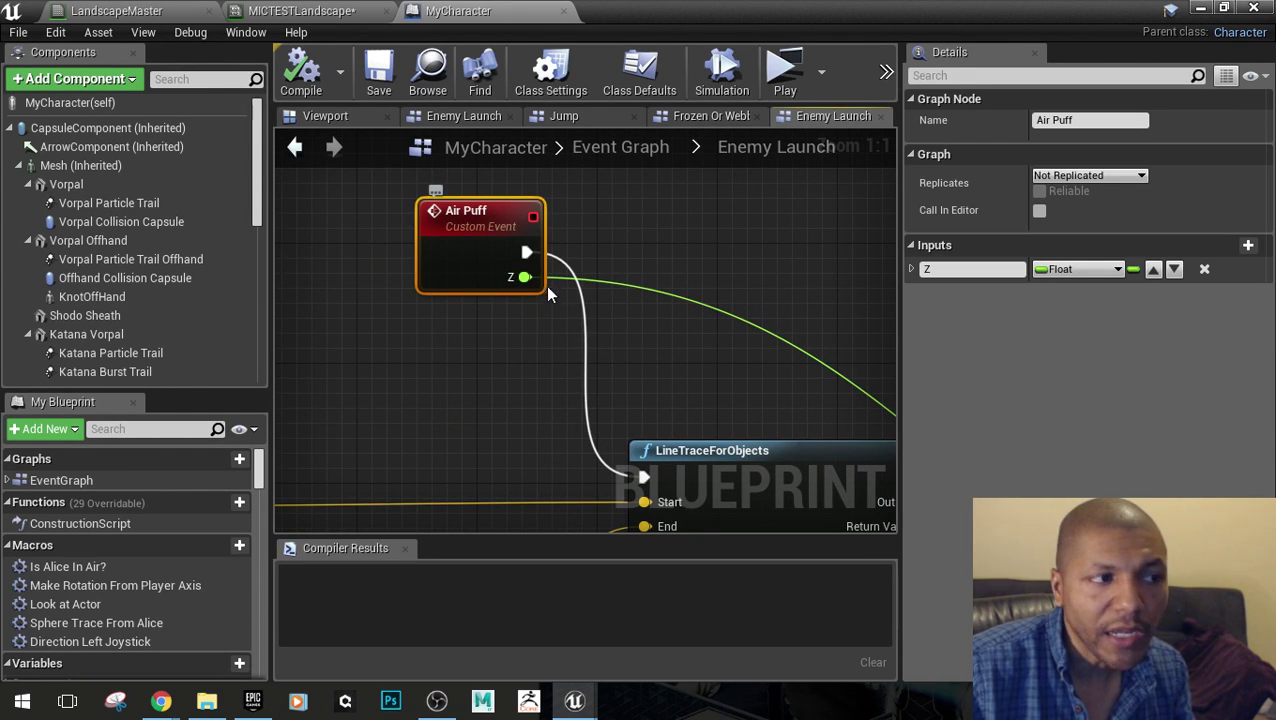
right_drag(740, 370, 587, 336)
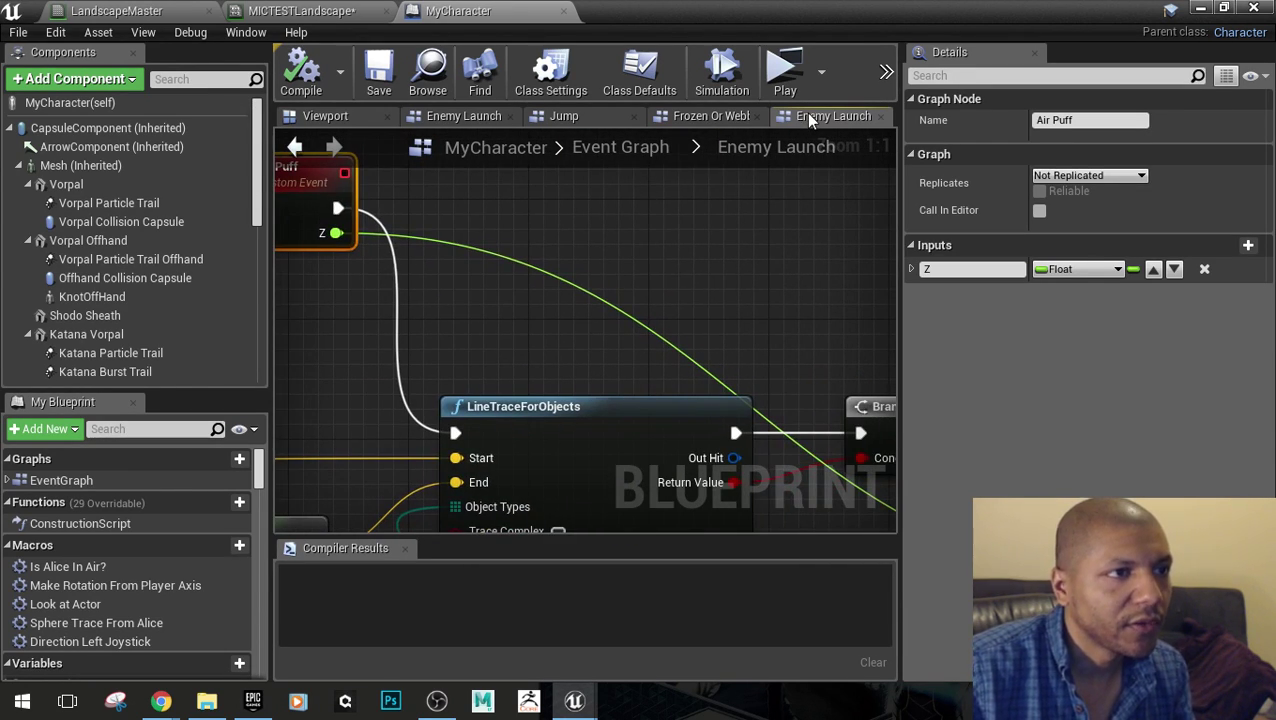
Switch to the Event Graph and open the Vorpal Buttons collapsed graph from the Vorpal group
click(706, 114)
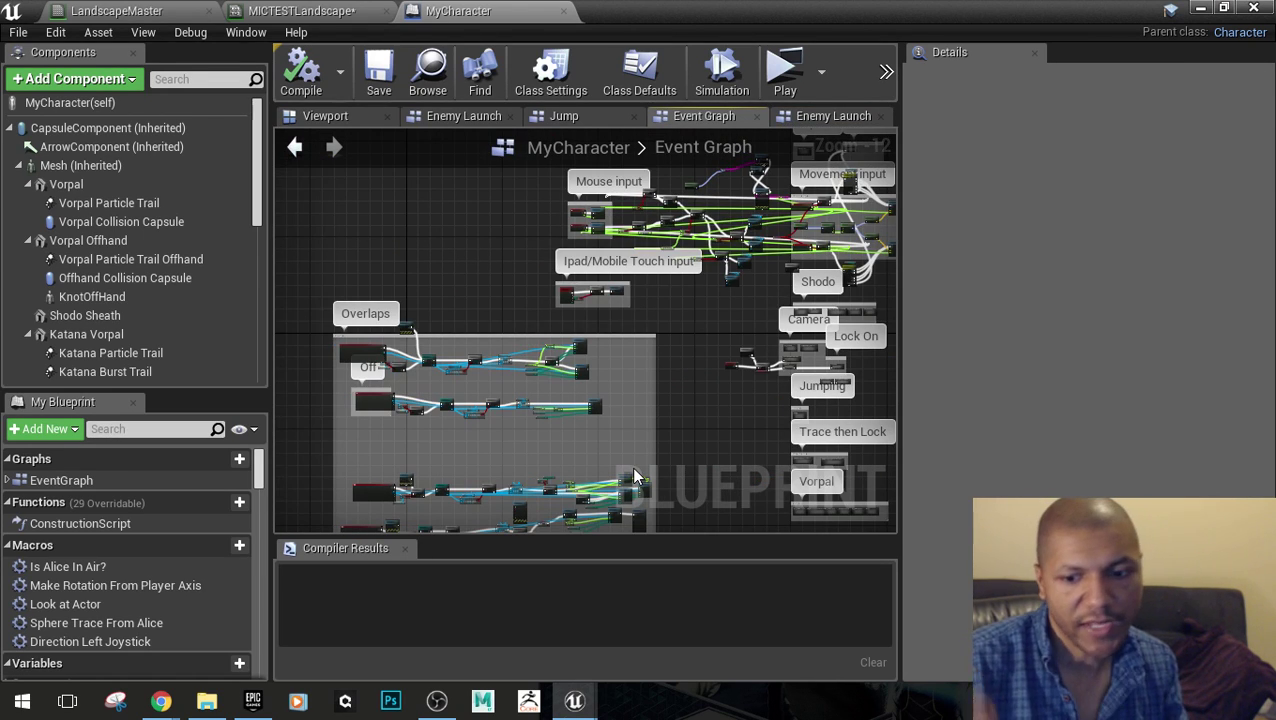
right_drag(778, 428, 538, 319)
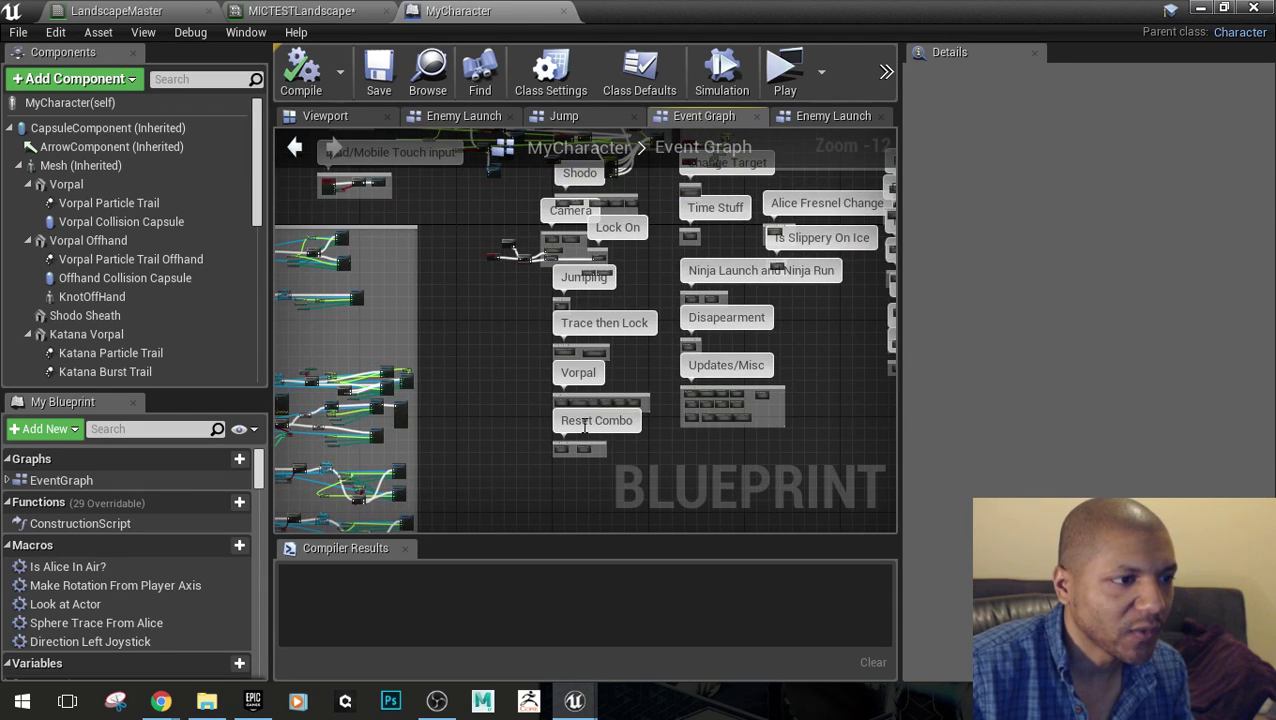
scroll(586, 424, up, 13)
click(419, 335)
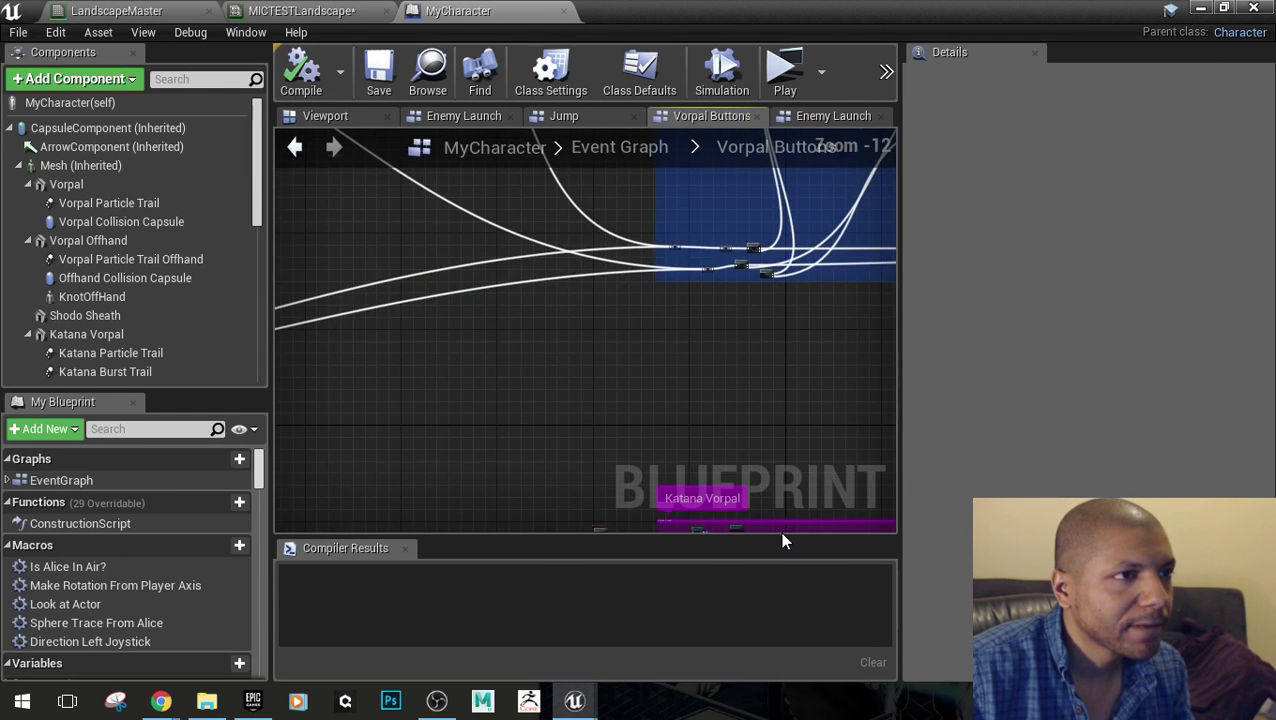
Find an Air Puff call following a Launch Character node in the Katana Vorpal section and examine its Z value
right_drag(763, 417, 413, 123)
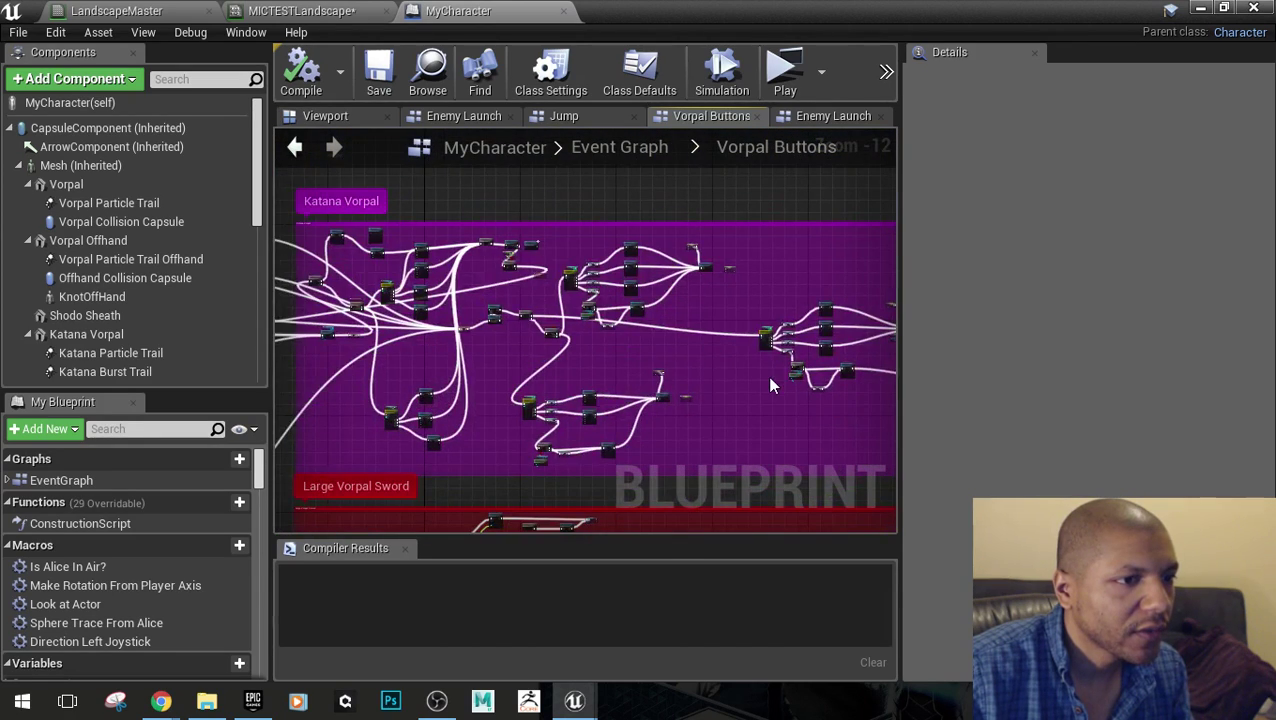
scroll(767, 376, up, 7)
right_drag(702, 452, 473, 331)
right_drag(881, 308, 363, 455)
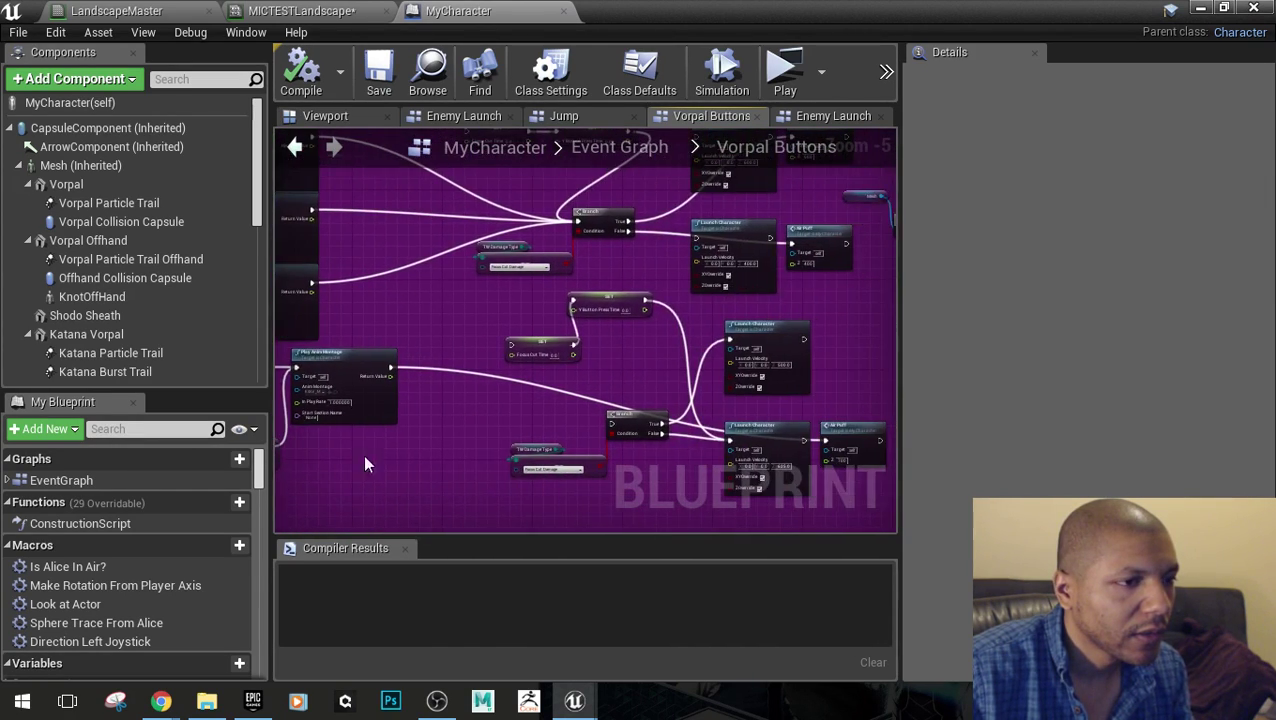
scroll(734, 467, up, 2)
right_drag(734, 467, 418, 421)
scroll(640, 394, up, 3)
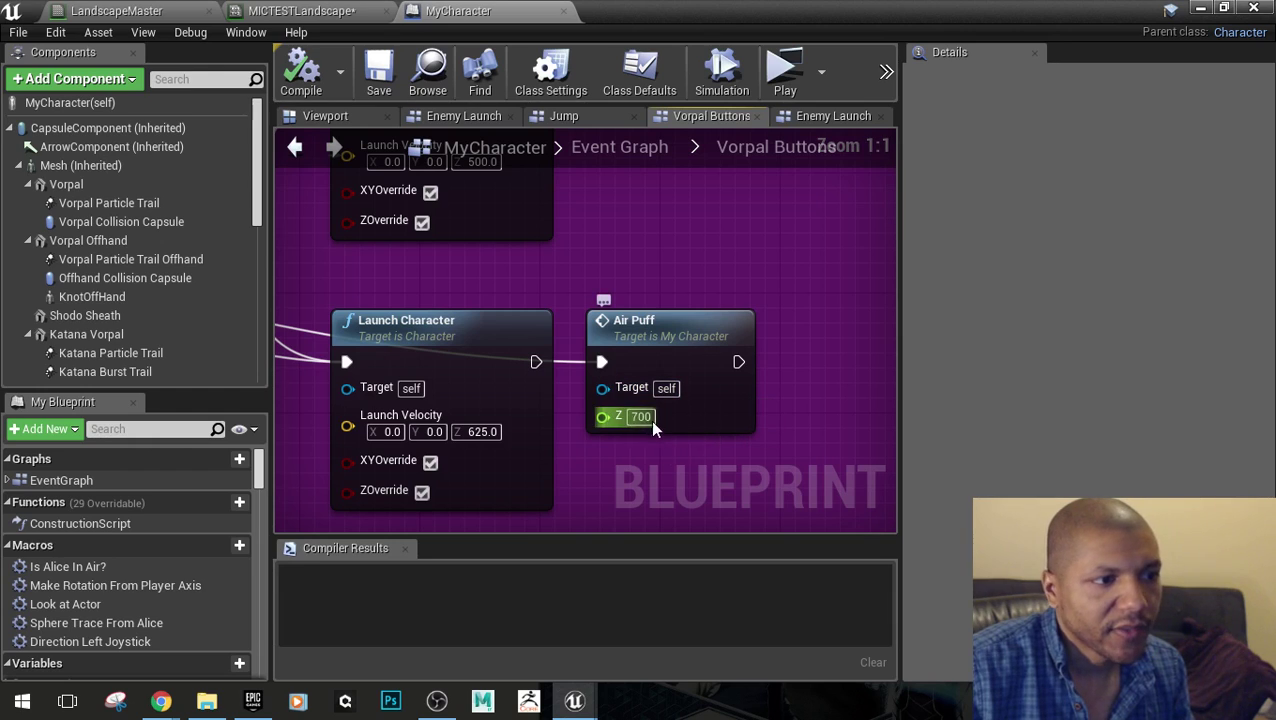
Compare the Z values of the other Air Puff calls in the Katana Vorpal section
scroll(649, 365, down, 2)
right_drag(663, 321, 598, 527)
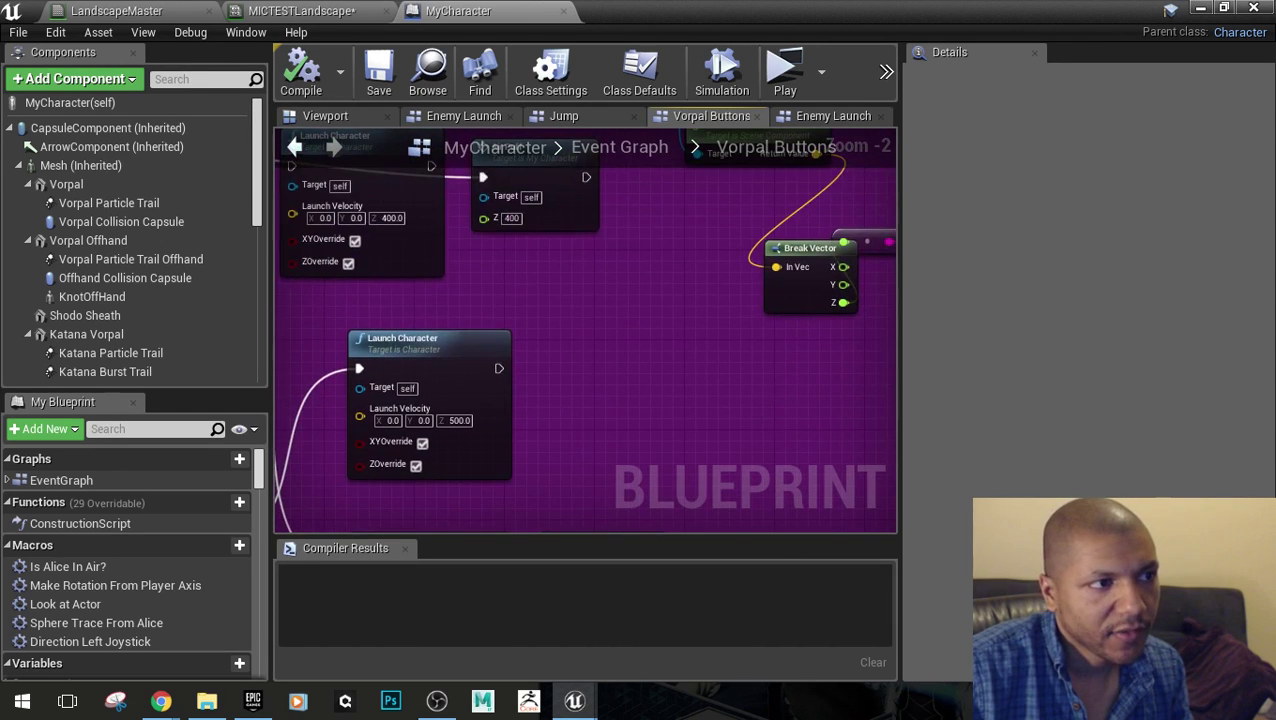
right_drag(514, 228, 631, 507)
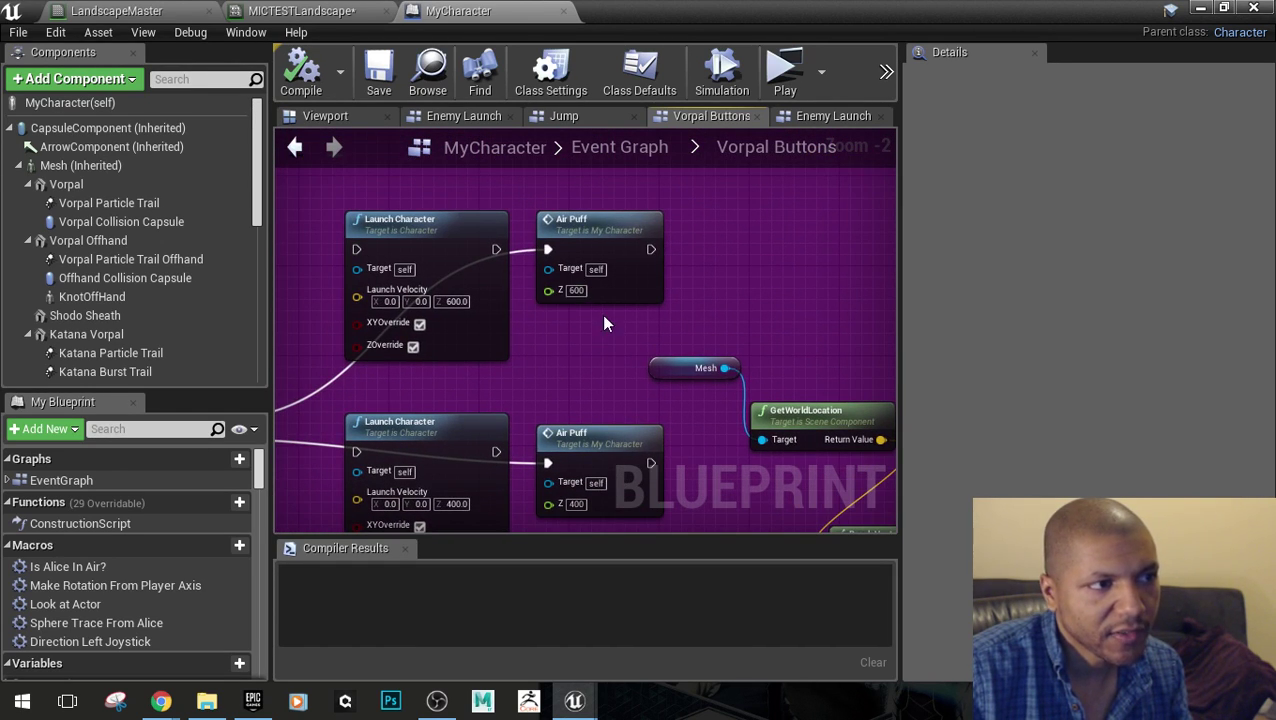
Go back to the Enemy Launch graph and select the Launch Character node that ends the Air Puff chain
click(822, 115)
right_drag(820, 428, 776, 371)
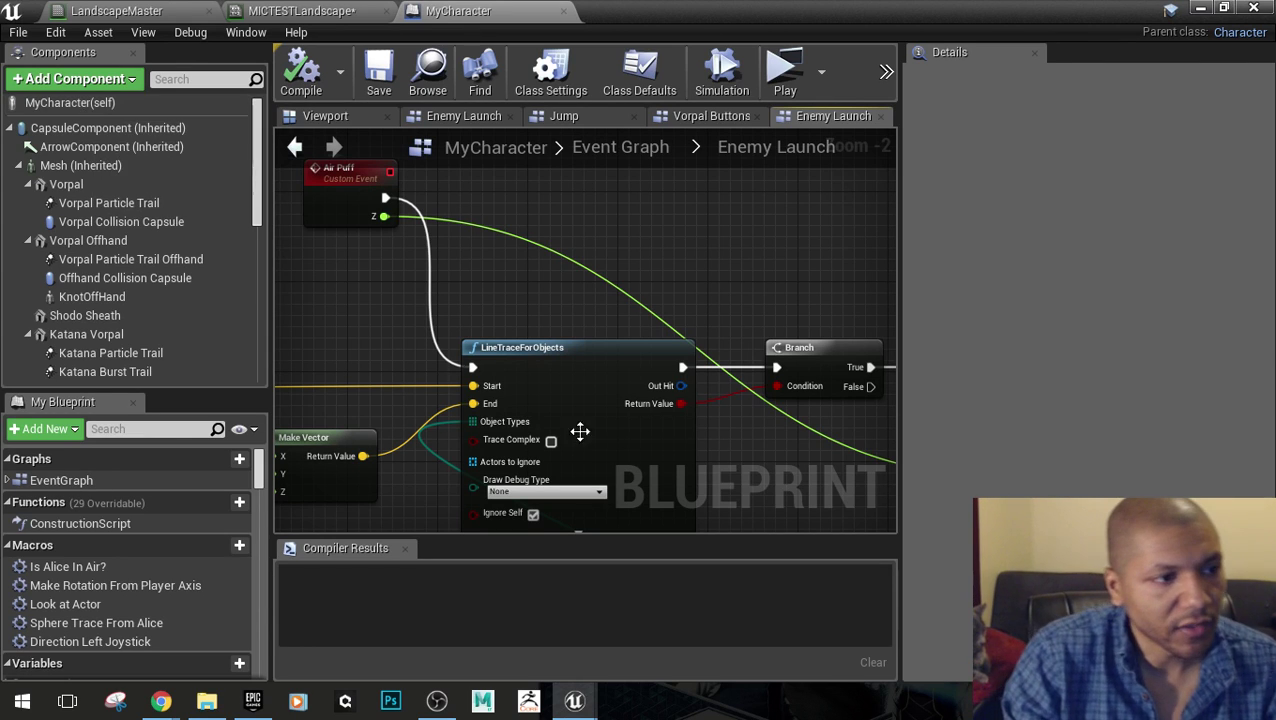
right_drag(712, 440, 317, 431)
click(811, 325)
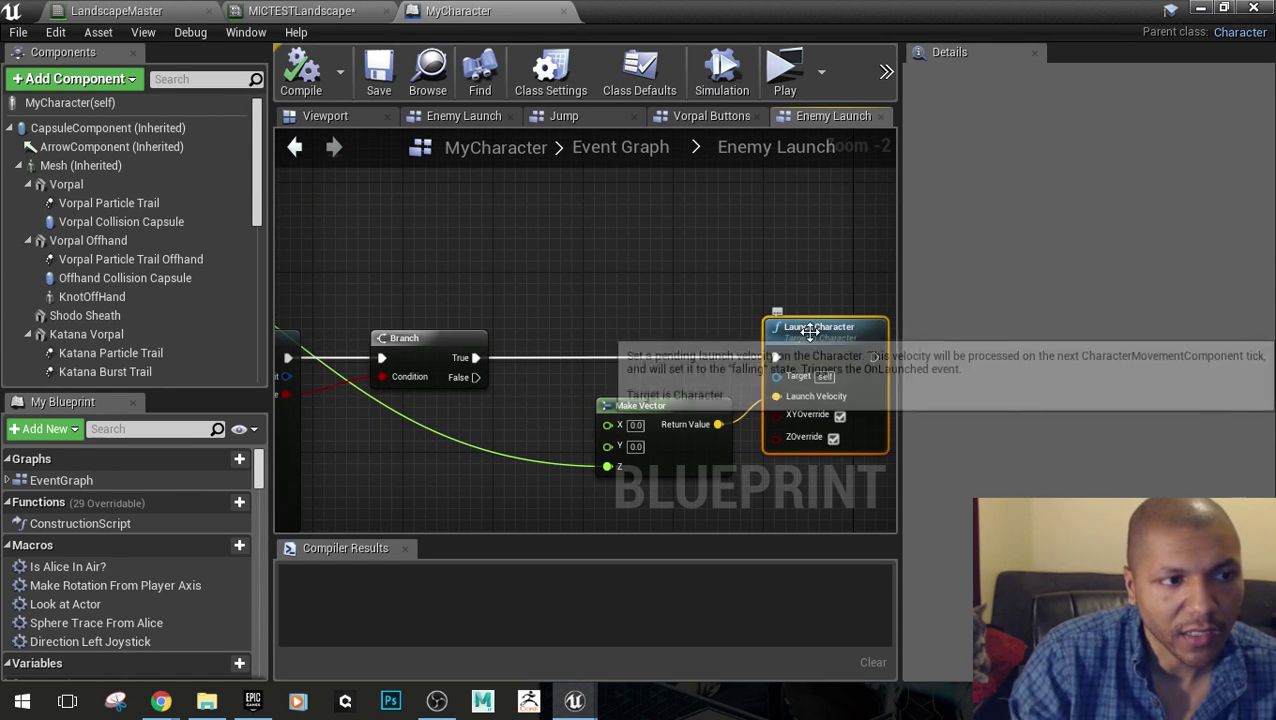
Review the Air Puff chain from the event through LineTraceForObjects and the Branch to Launch Character
right_drag(442, 251, 676, 257)
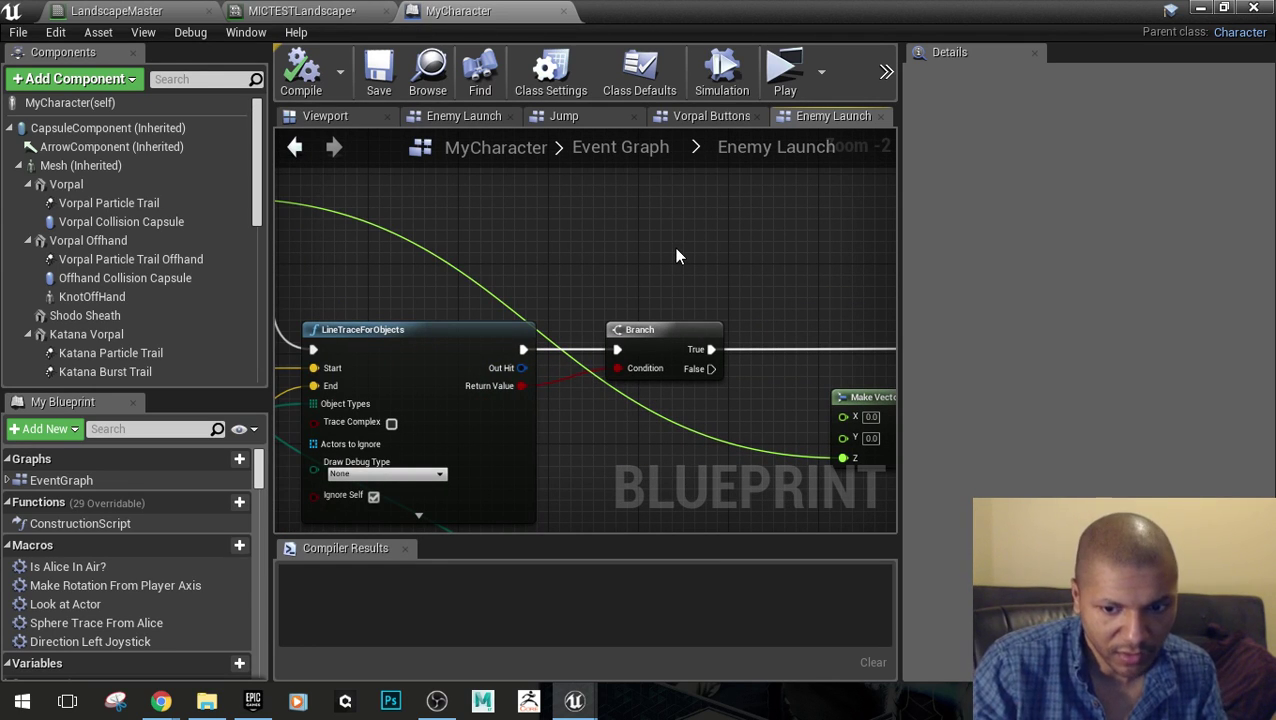
right_drag(676, 257, 726, 274)
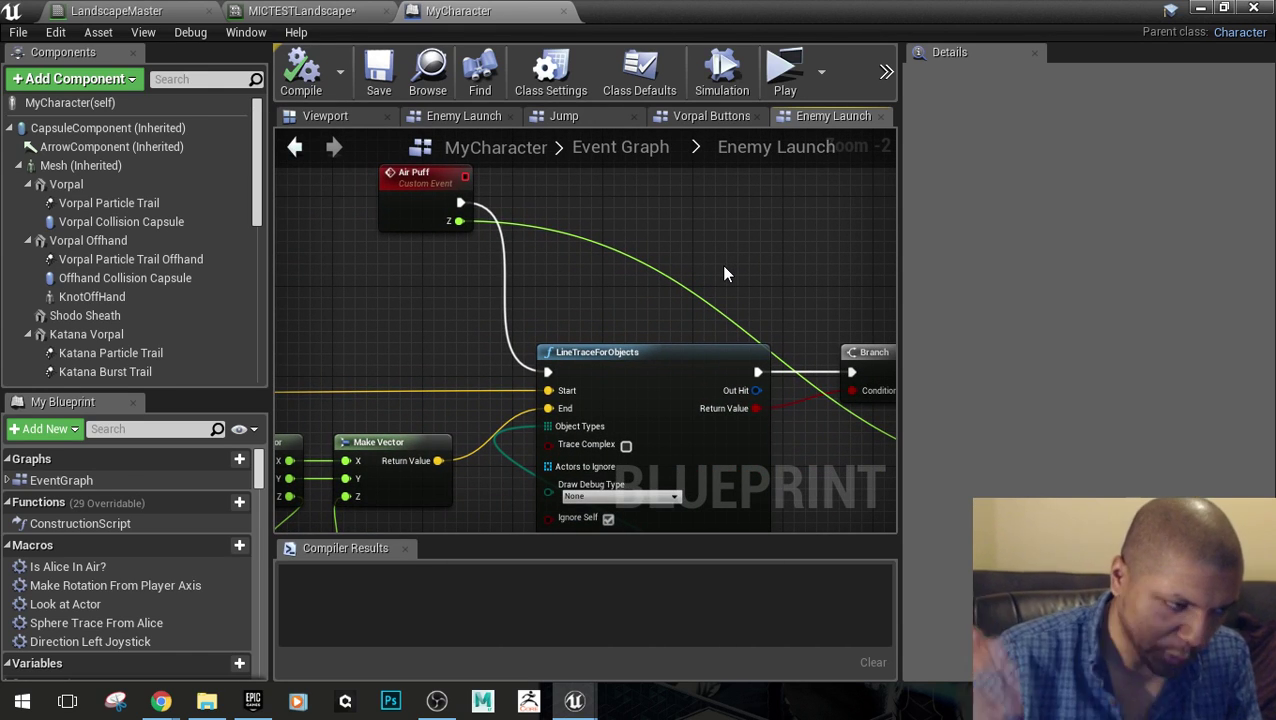
right_drag(726, 274, 300, 290)
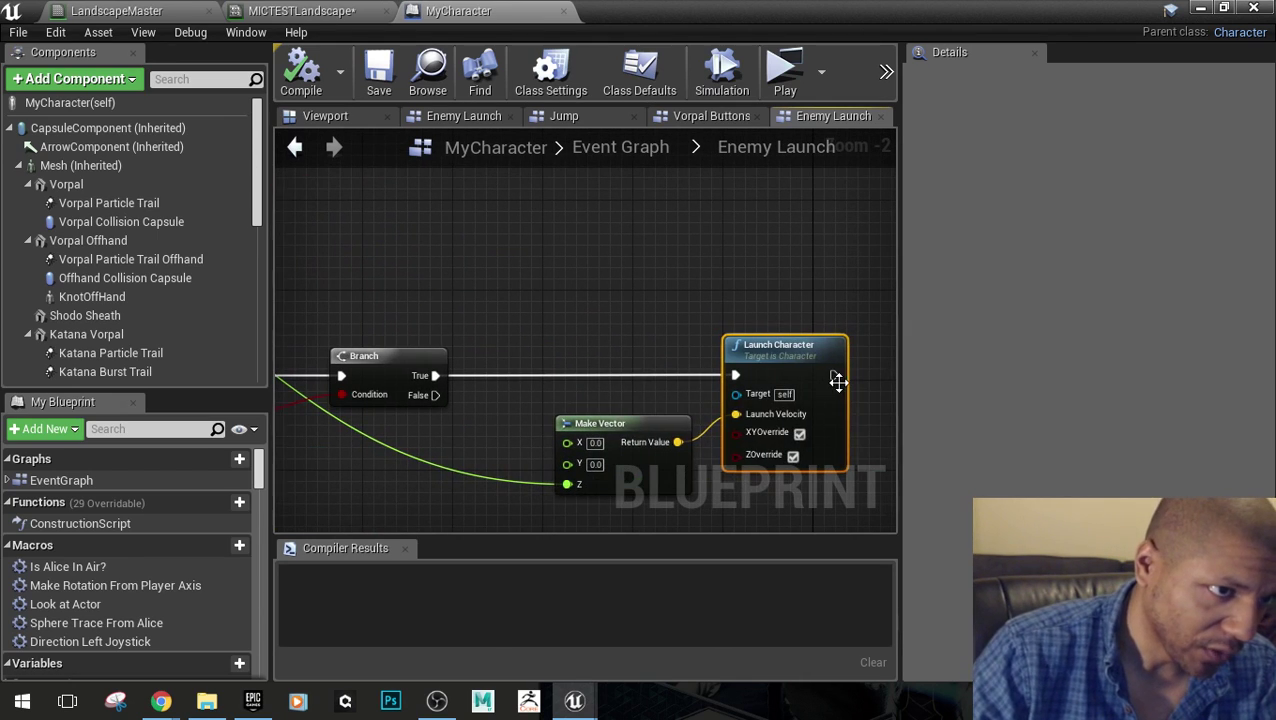
right_drag(624, 320, 804, 302)
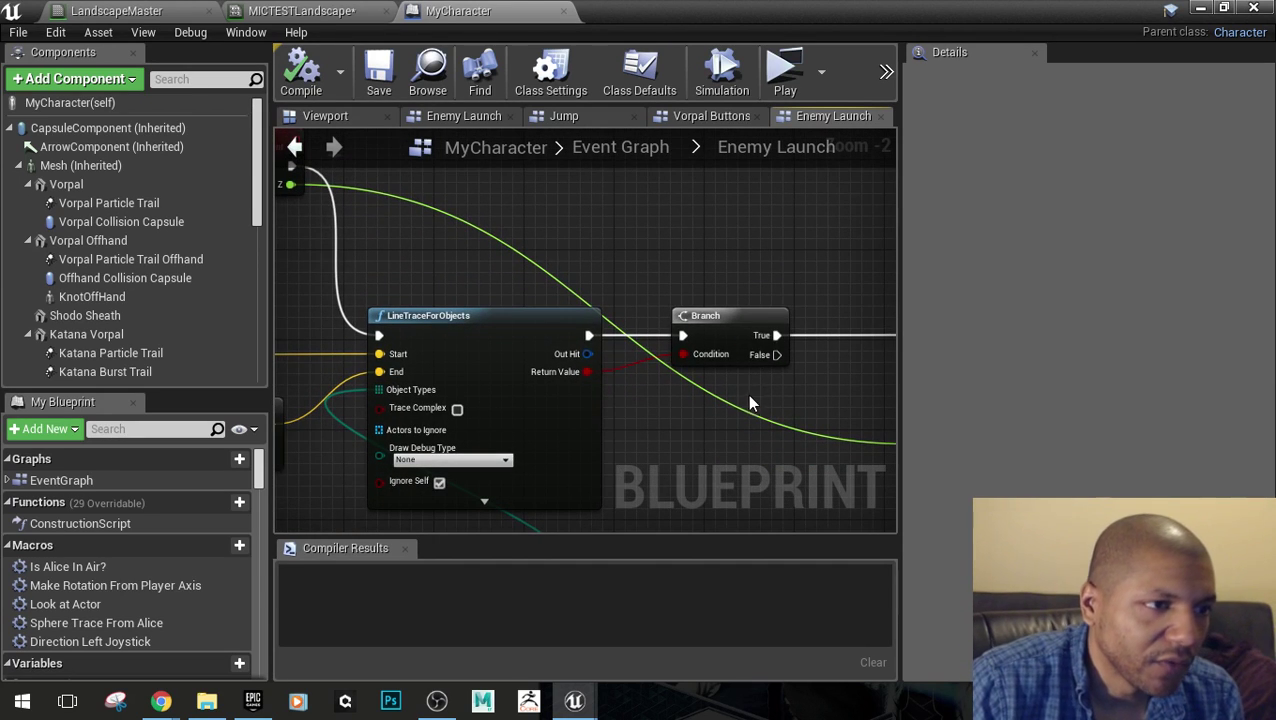
scroll(750, 398, down, 2)
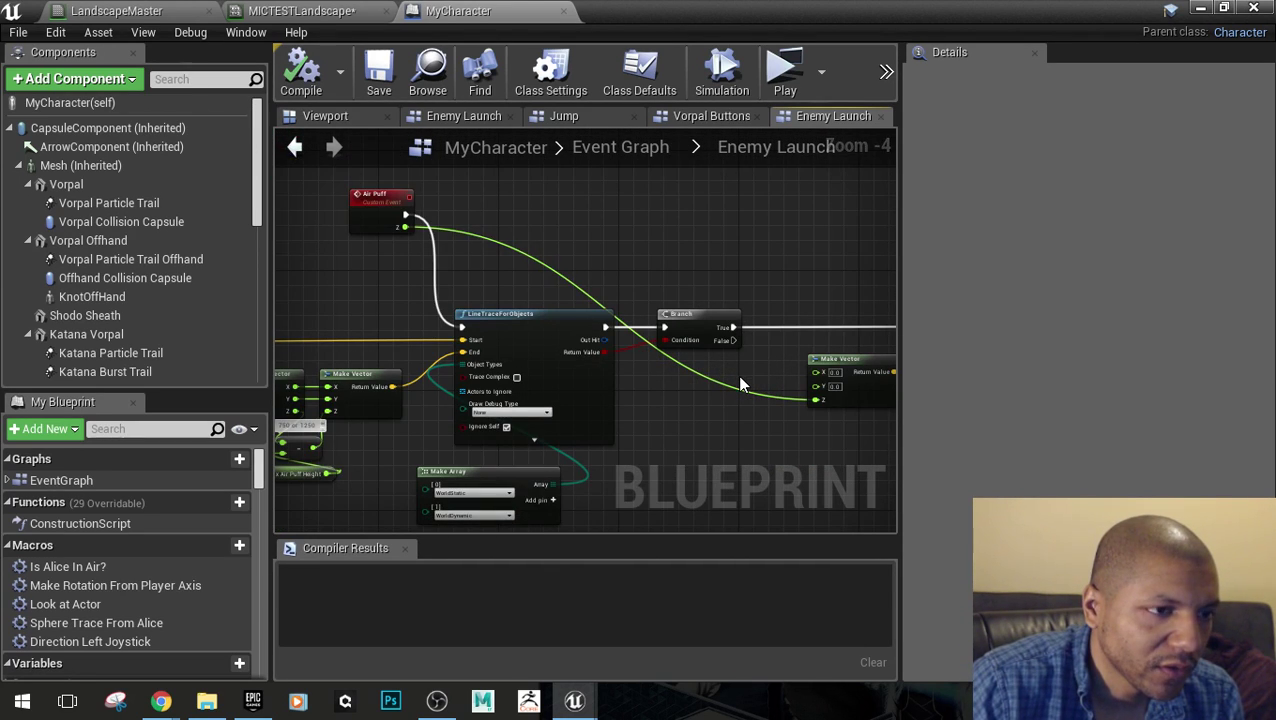
scroll(706, 423, up, 2)
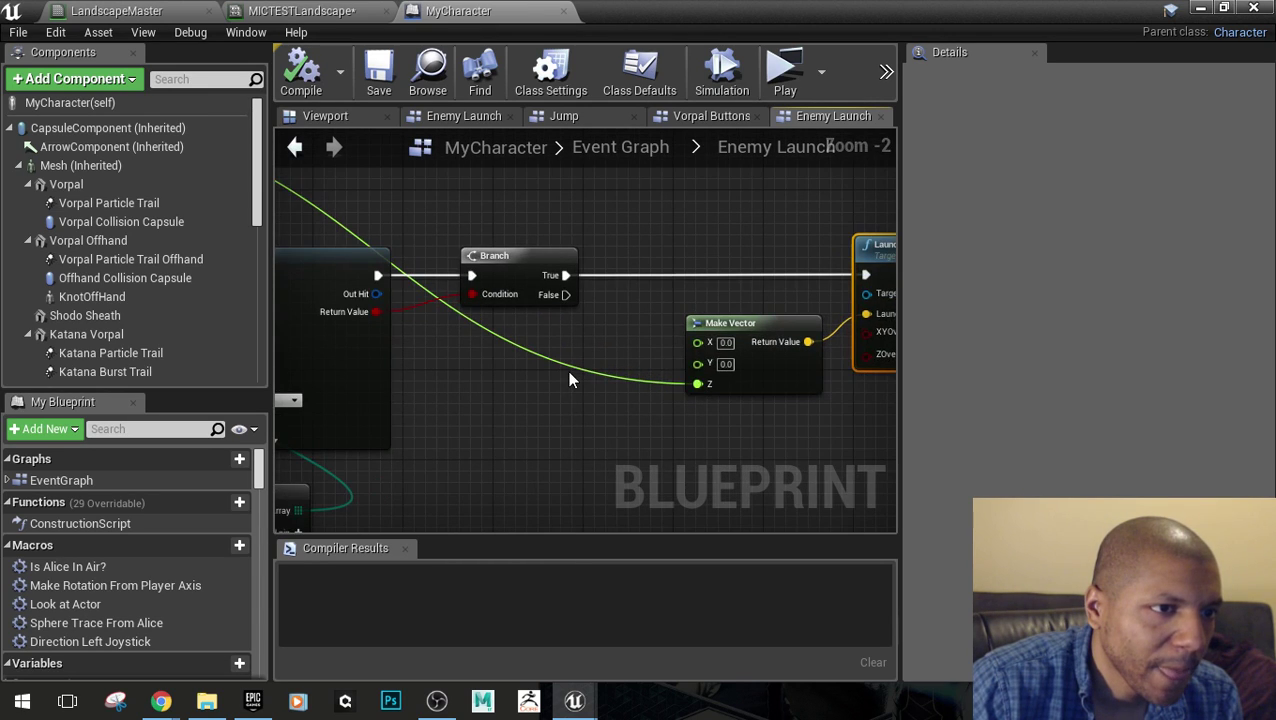
Examine how the line trace's start and end are built from GetActorLocation and the Max Air Puff Height variable
right_drag(570, 380, 437, 423)
right_drag(451, 246, 816, 250)
scroll(635, 284, down, 1)
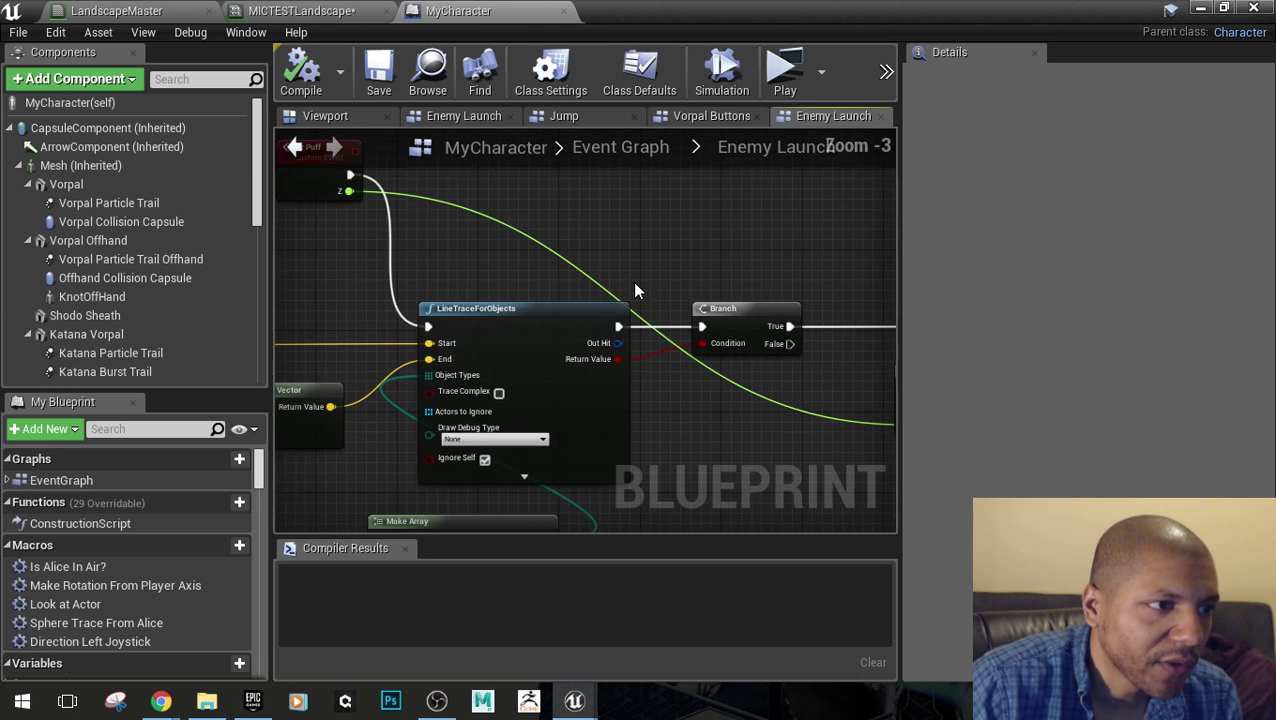
scroll(738, 243, down, 3)
mouse_move(635, 284)
right_down()
mouse_move(830, 243)
mouse_move(553, 252)
mouse_move(645, 263)
right_up()
scroll(628, 285, up, 6)
scroll(792, 305, down, 2)
scroll(590, 276, down, 1)
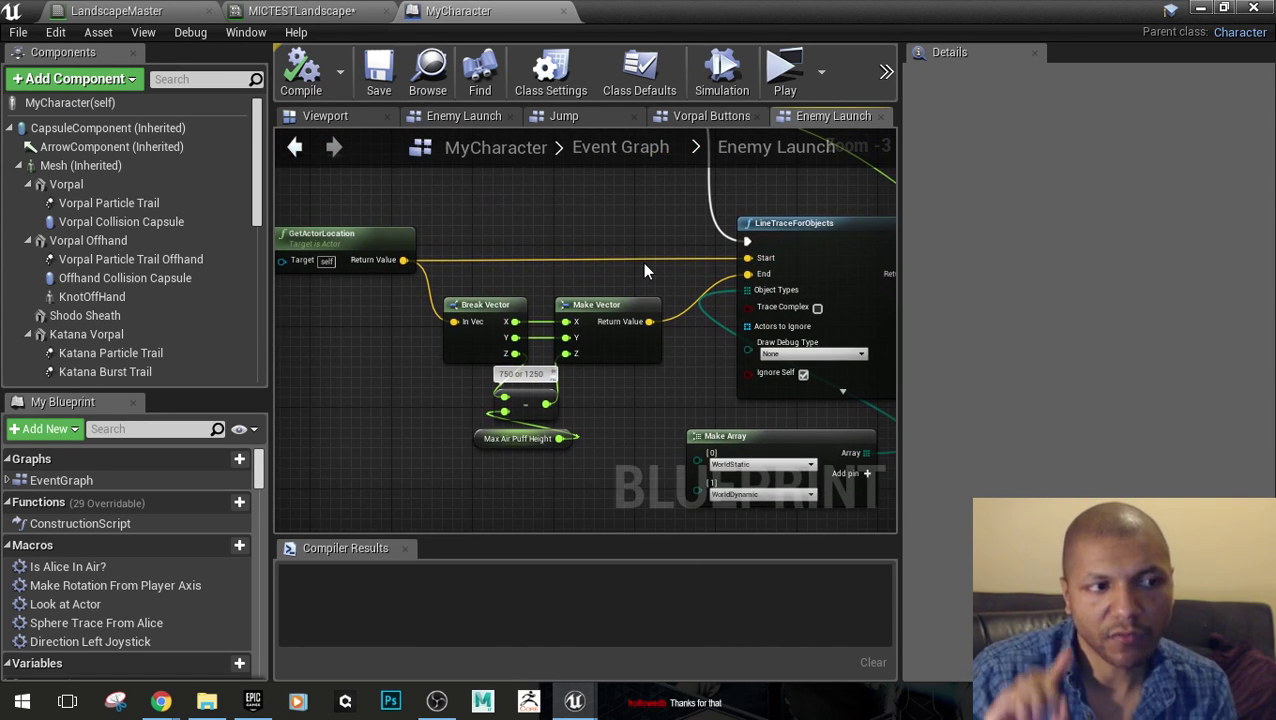
Test the aerial sword attacks in a game preview, and return to the Air Puff event in the Enemy Launch graph
click(785, 88)
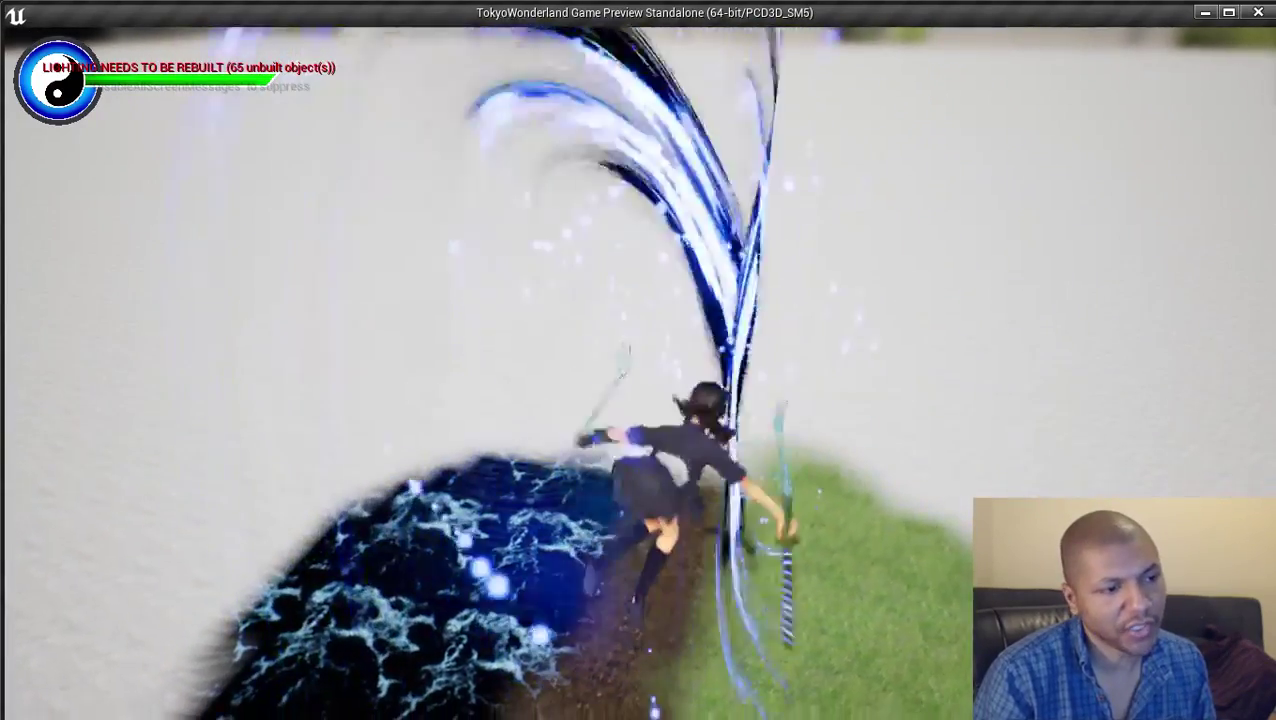
key(Escape)
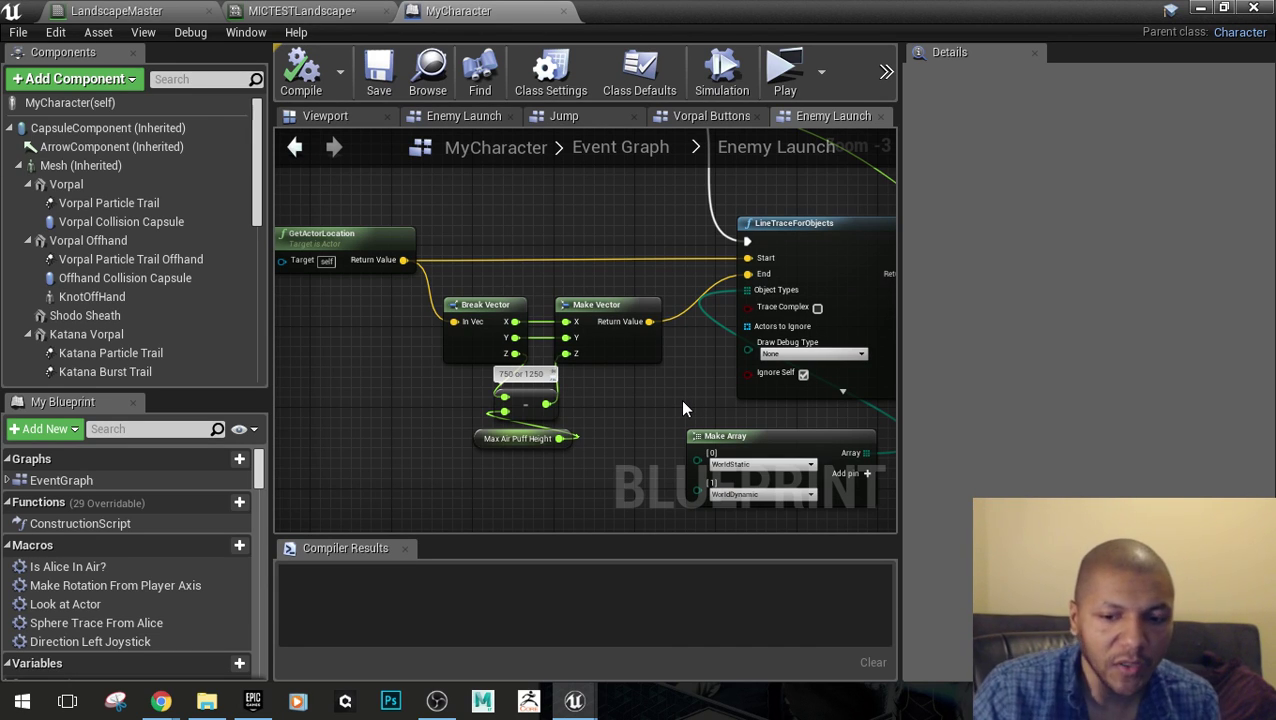
mouse_move(683, 401)
right_down()
mouse_move(704, 436)
mouse_move(640, 436)
mouse_move(543, 572)
right_up()
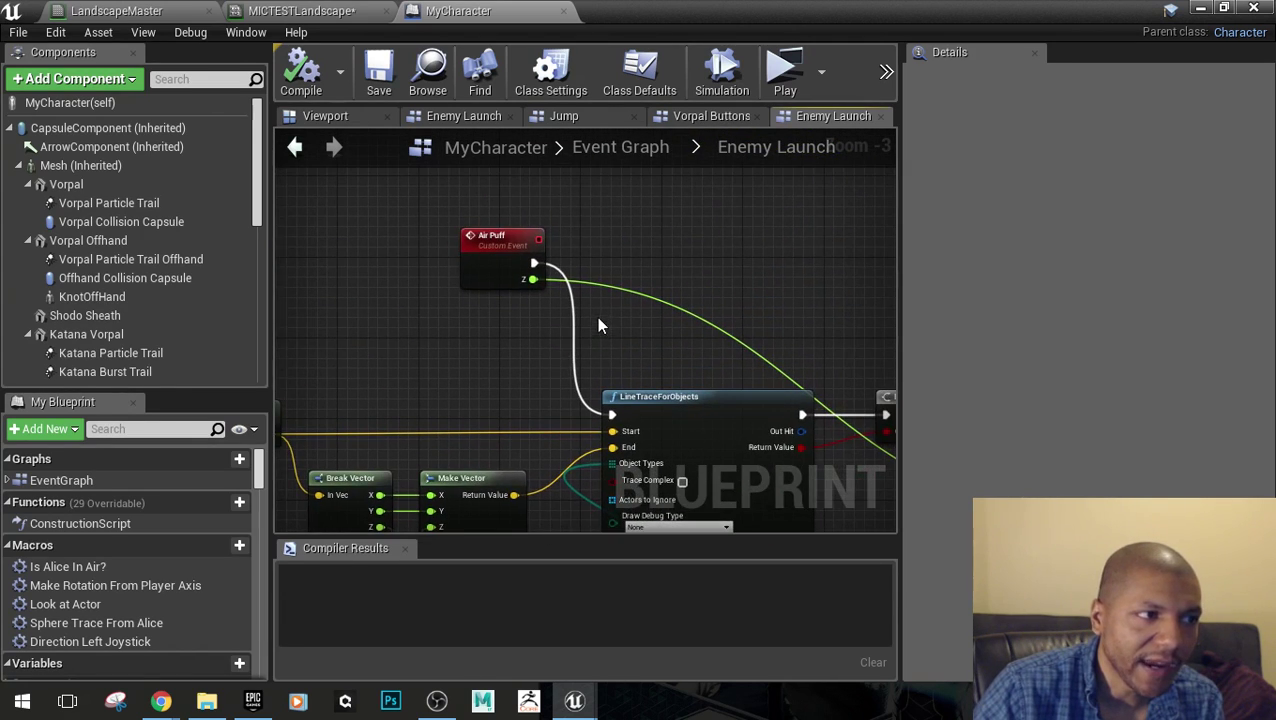
mouse_move(596, 316)
right_down()
mouse_move(289, 271)
mouse_move(691, 184)
right_up()
right_drag(590, 442, 632, 371)
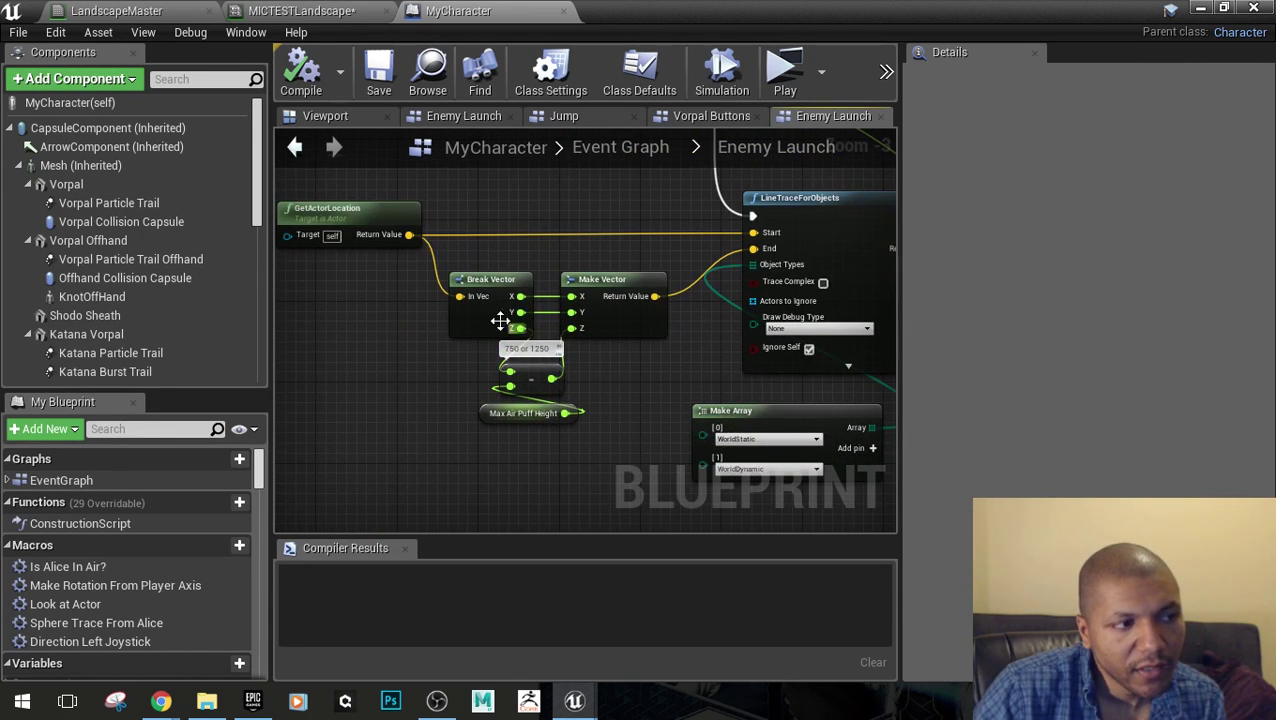
Inspect the GetActorLocation and Max Air Puff Height nodes that define the line trace's start and end
click(365, 220)
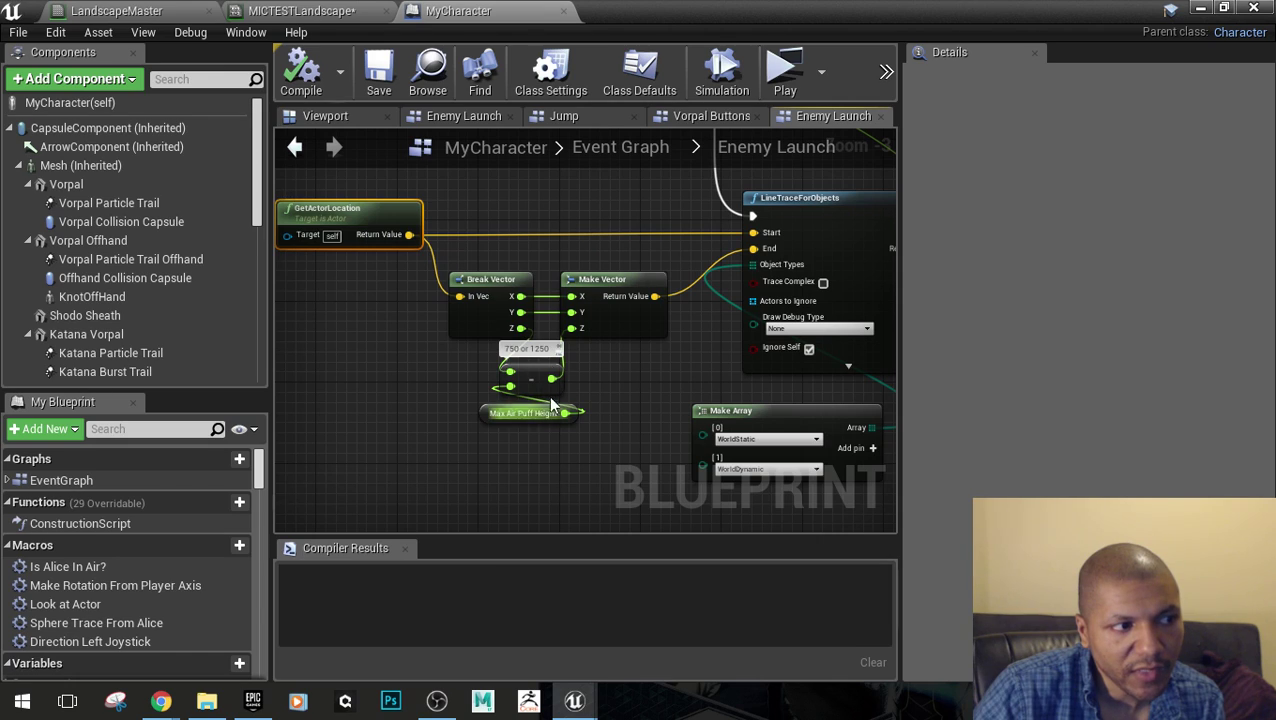
click(522, 414)
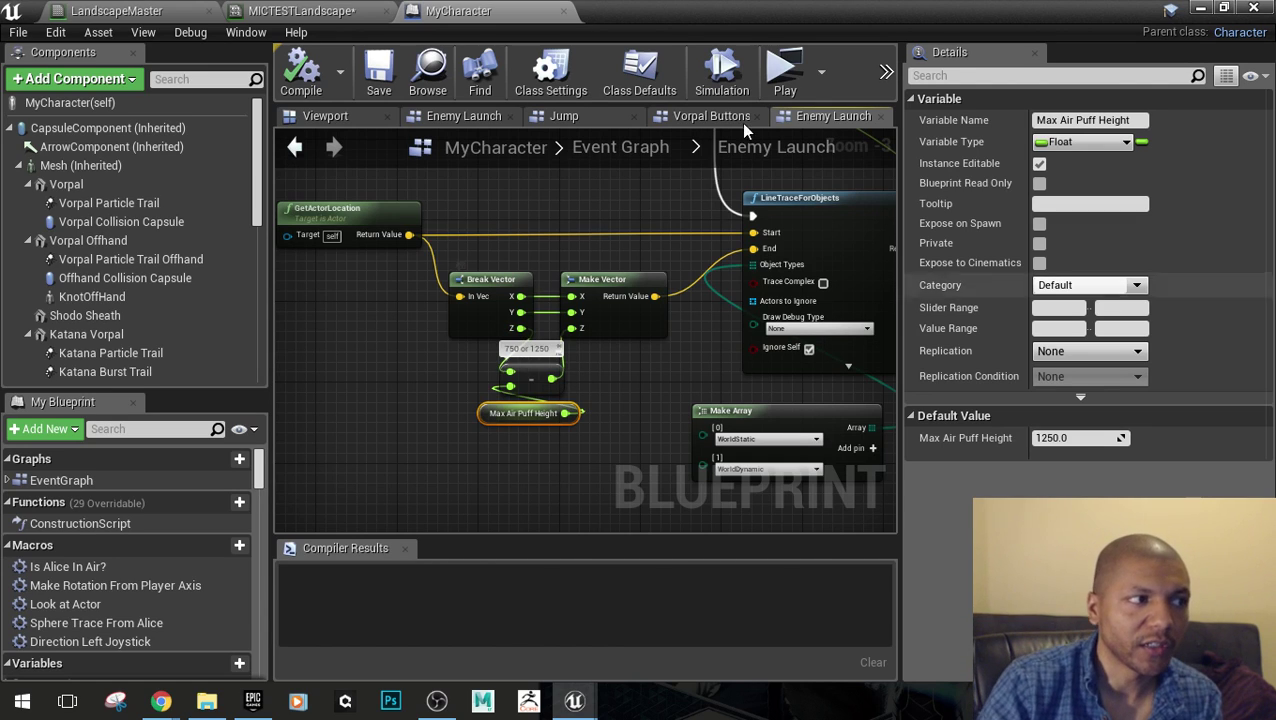
click(338, 222)
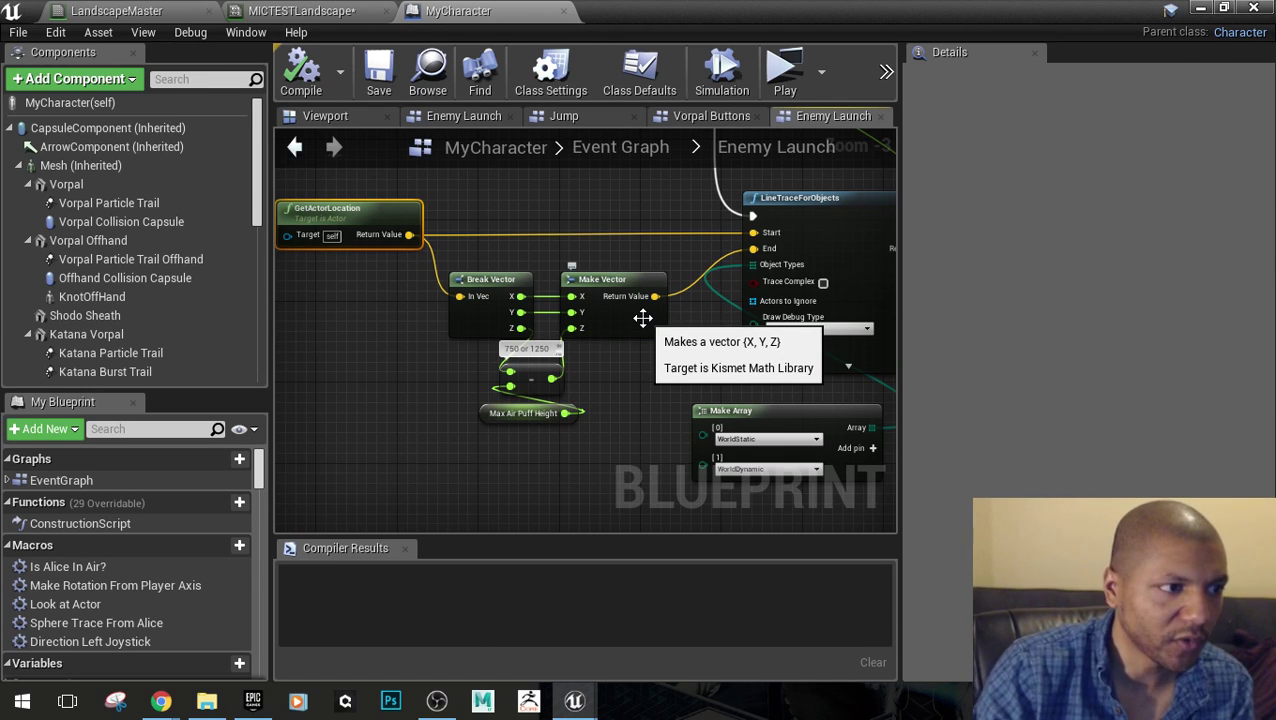
click(525, 413)
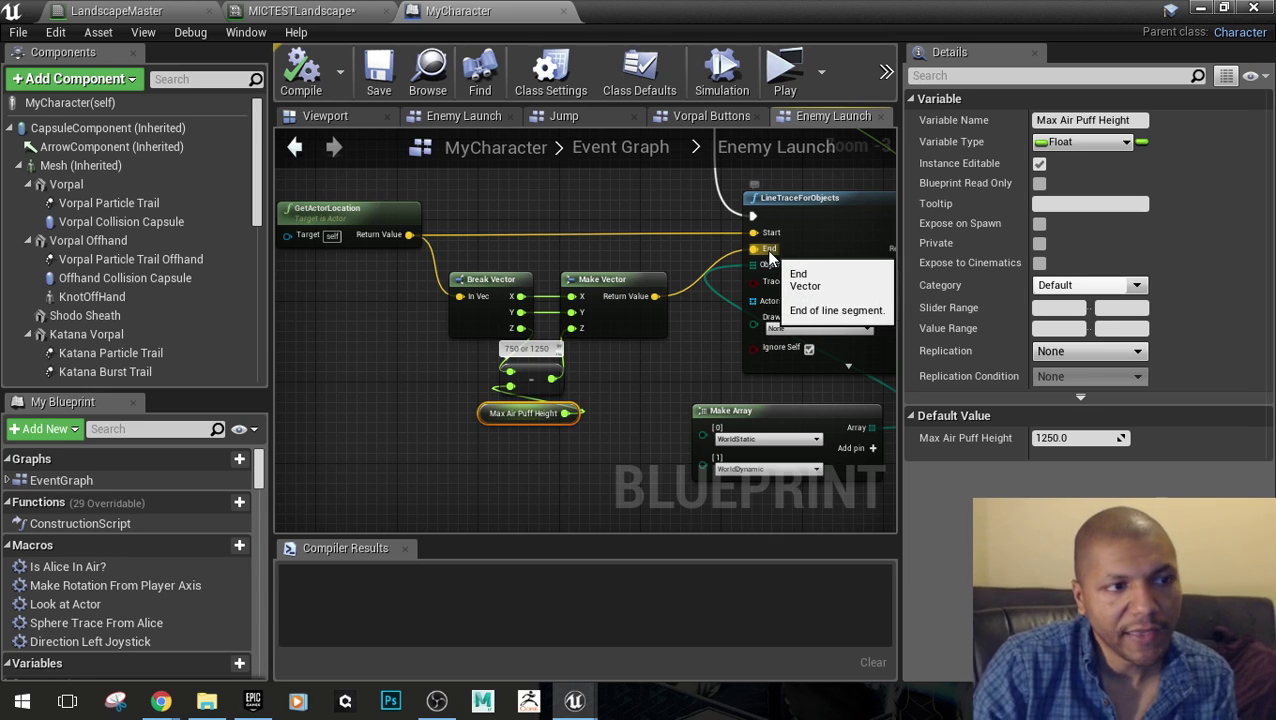
Follow the chain from LineTraceForObjects through the Branch to Launch Character, and check the Make Array node supplying its object types
right_drag(727, 333, 485, 395)
right_drag(847, 288, 618, 288)
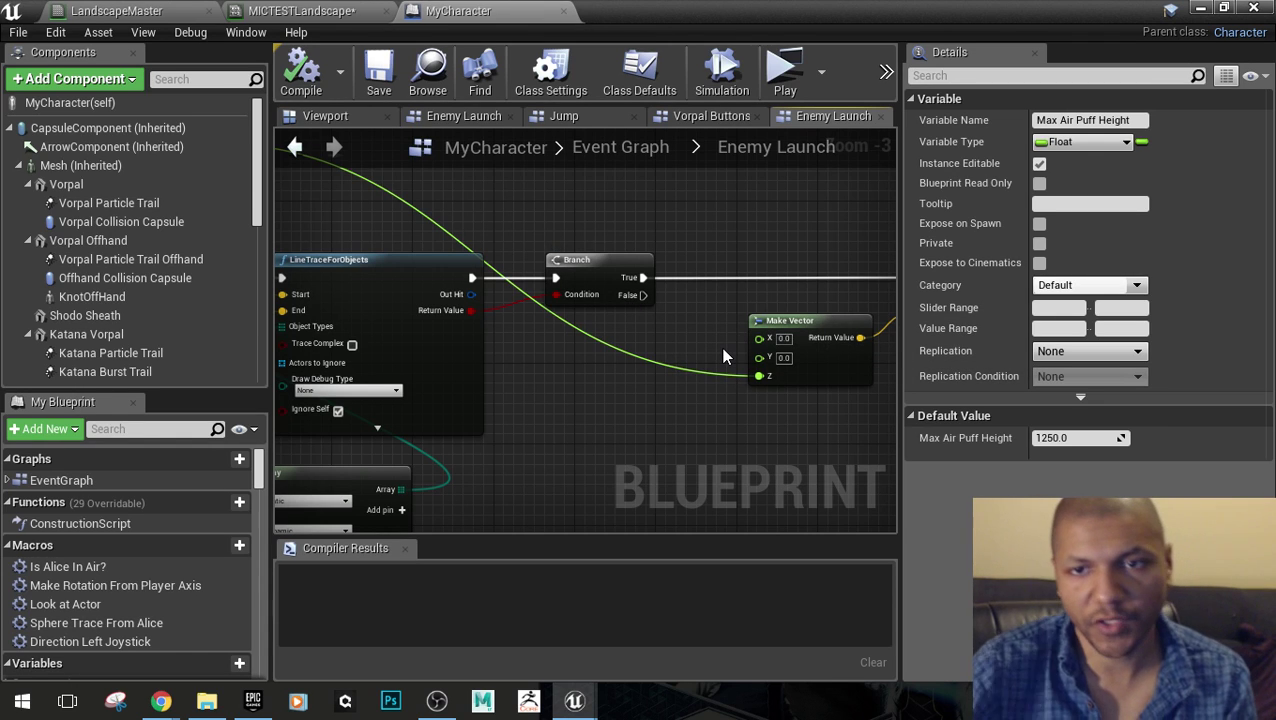
right_drag(723, 349, 407, 379)
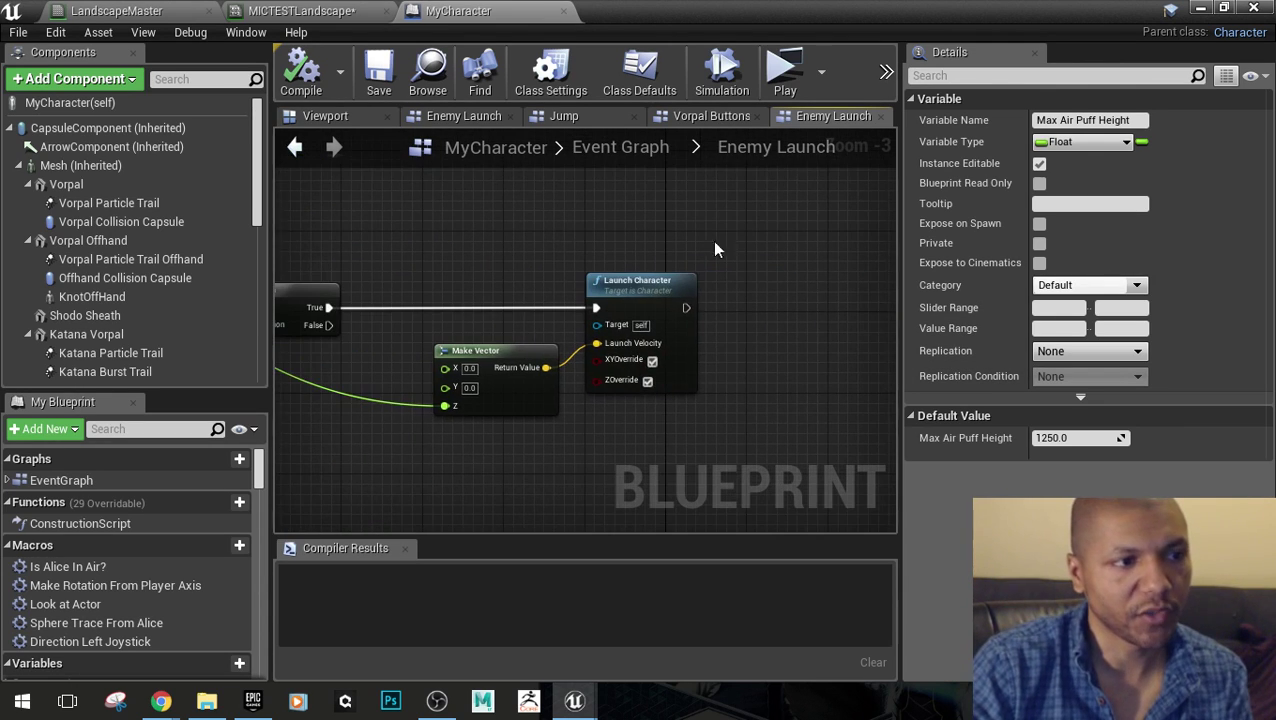
right_drag(516, 299, 748, 269)
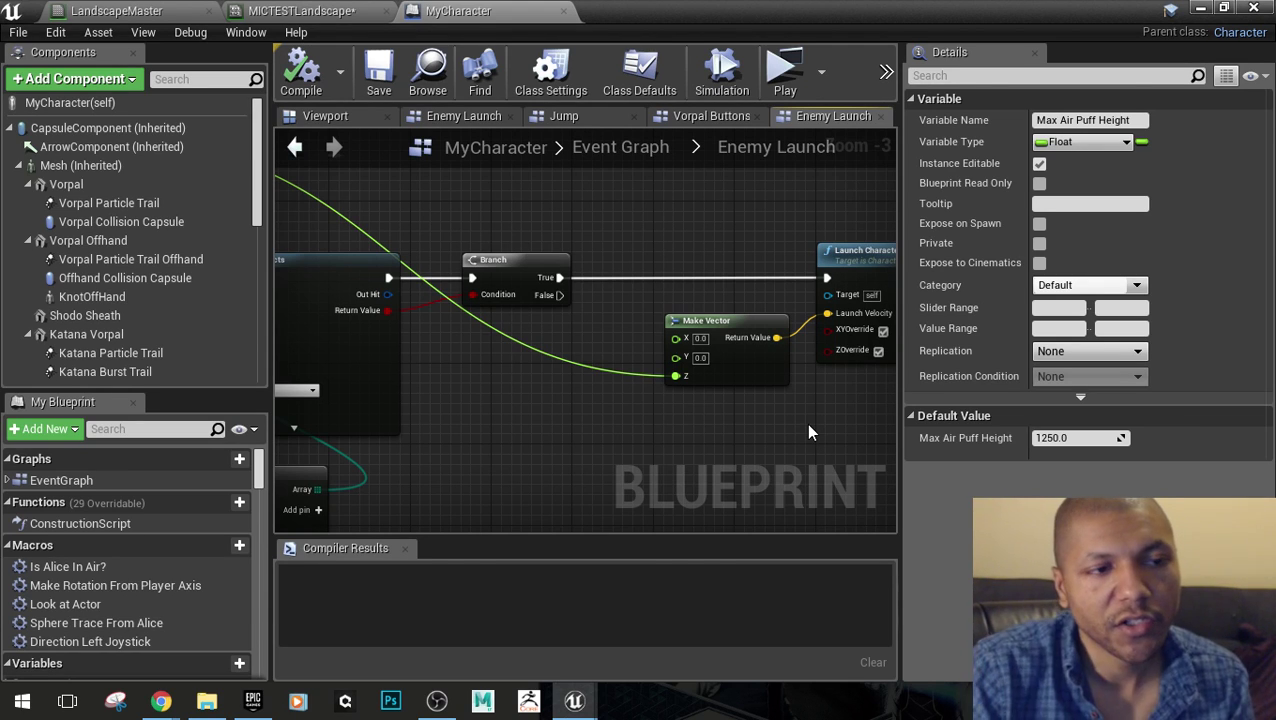
right_drag(807, 423, 1023, 309)
click(573, 395)
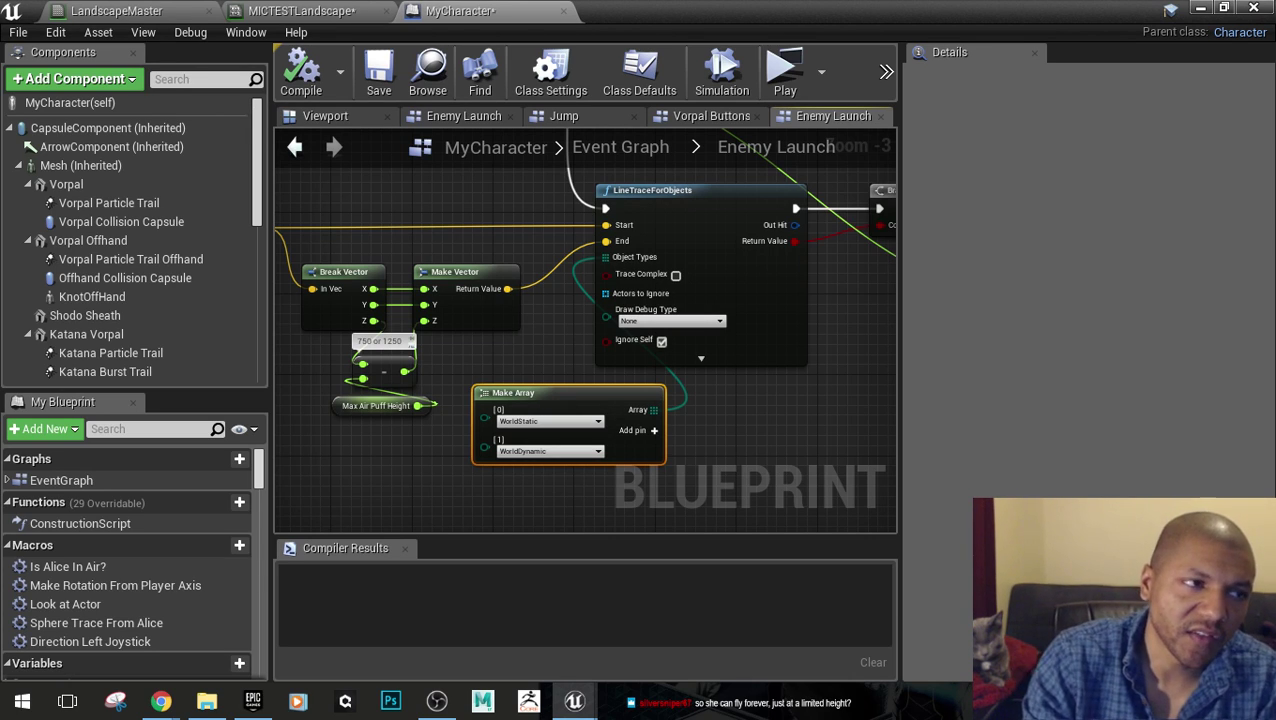
click(745, 447)
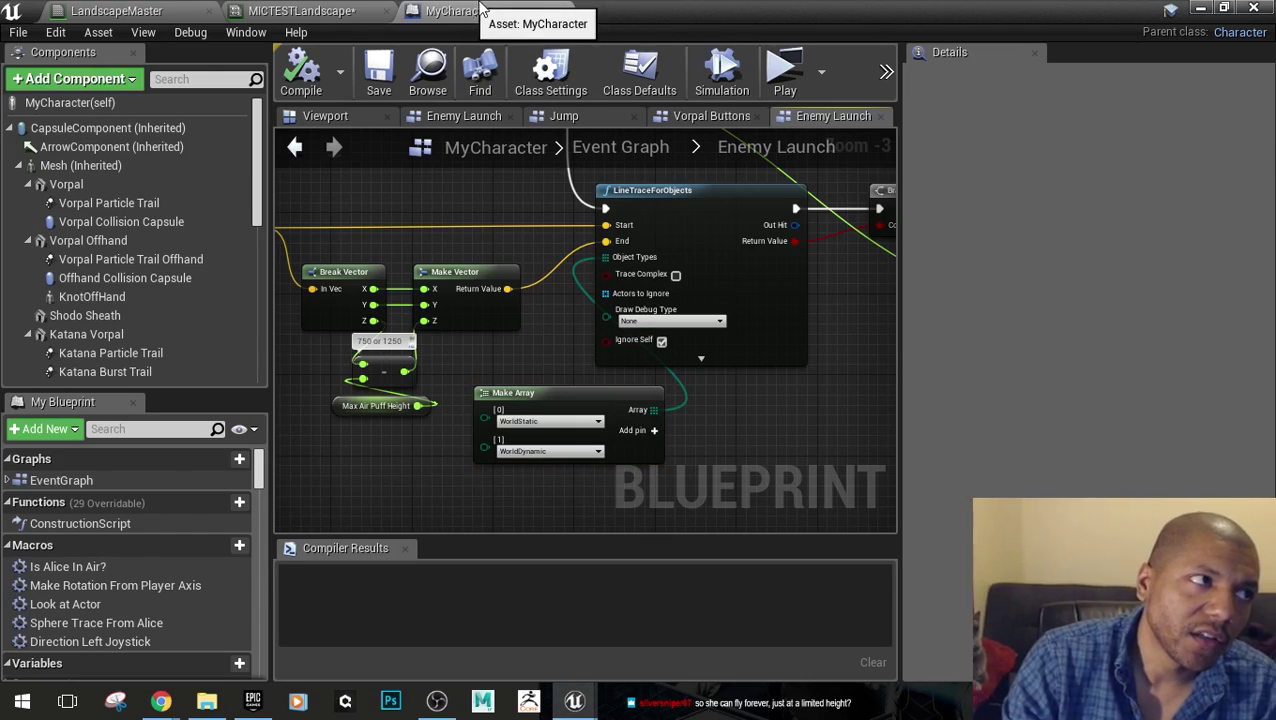
Switch to the Epic Games Launcher and search the Marketplace for mixamo
drag(634, 8, 712, 98)
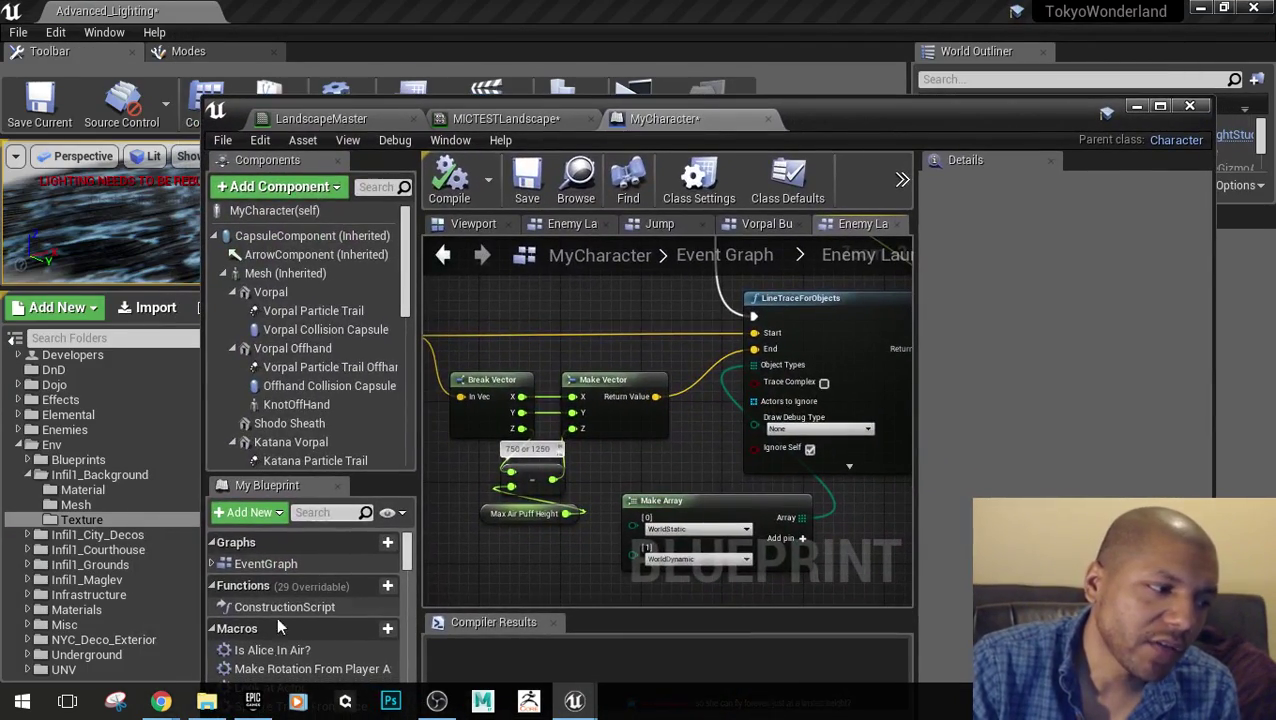
click(253, 700)
scroll(745, 476, up, 2)
scroll(745, 476, up, 1)
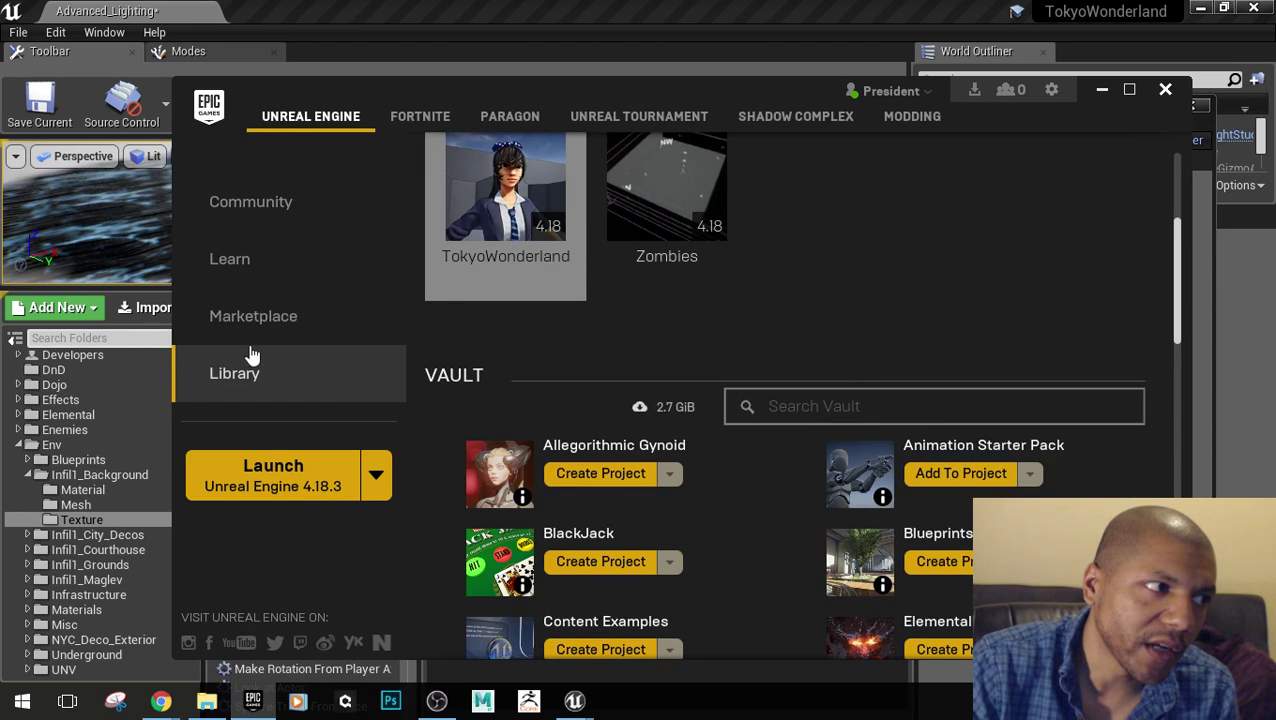
click(225, 333)
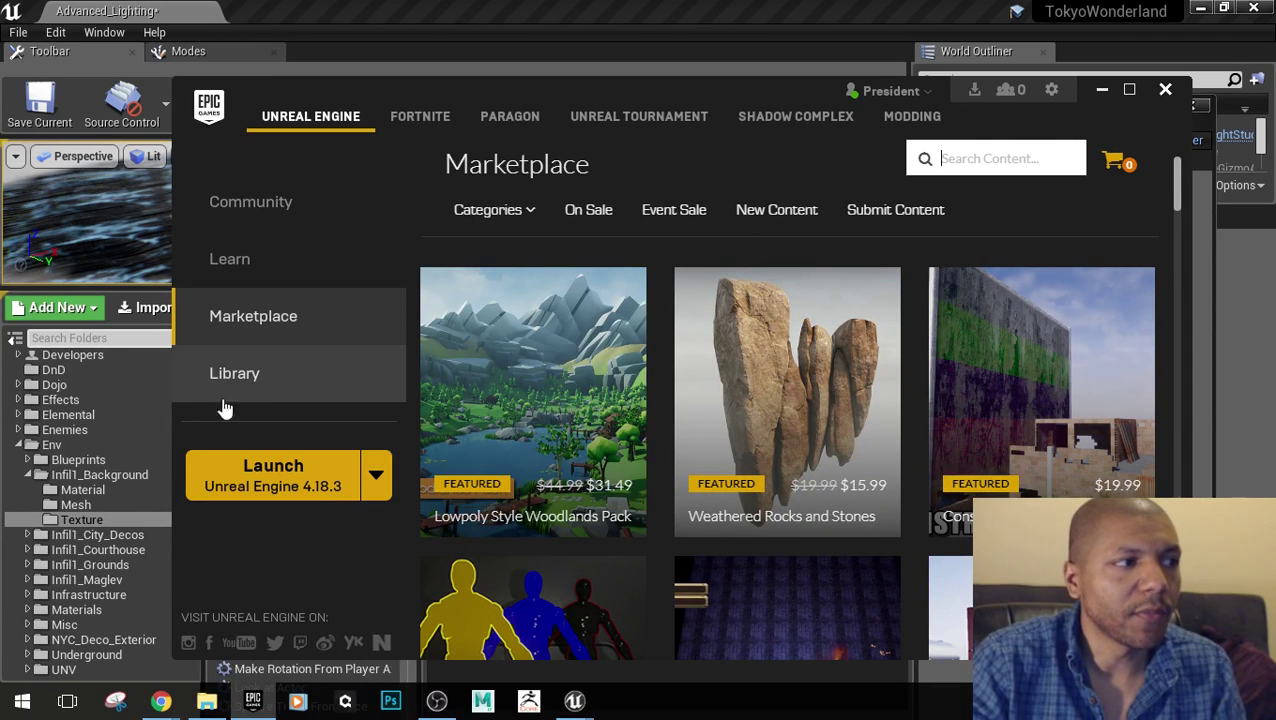
text(mixamo)
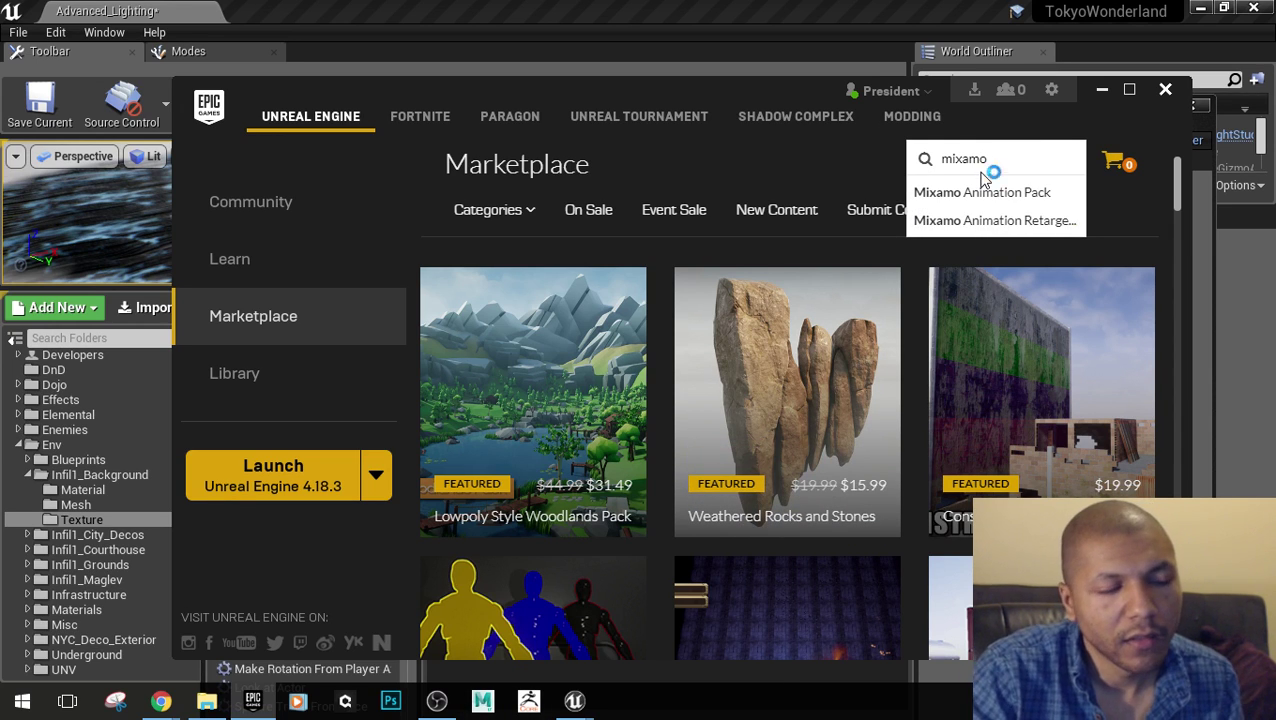
key(Return)
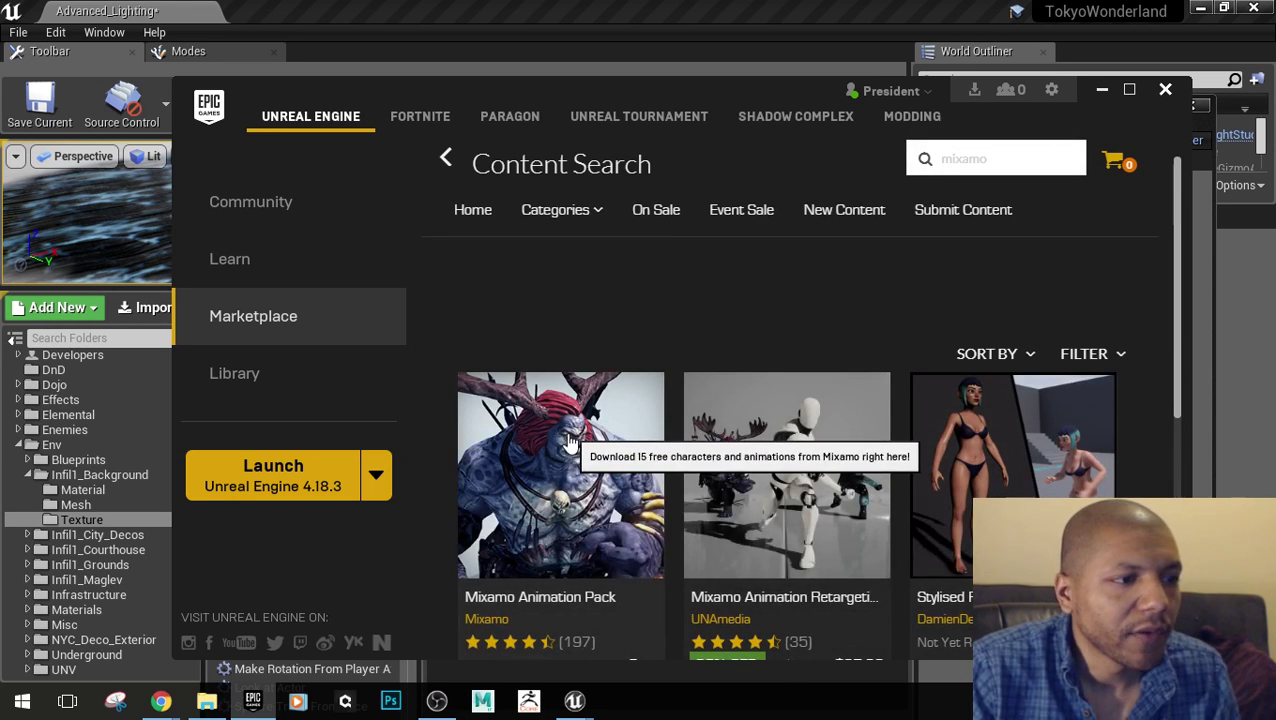
Look through the Mixamo Animation Pack's detail page and return to the search results
click(605, 476)
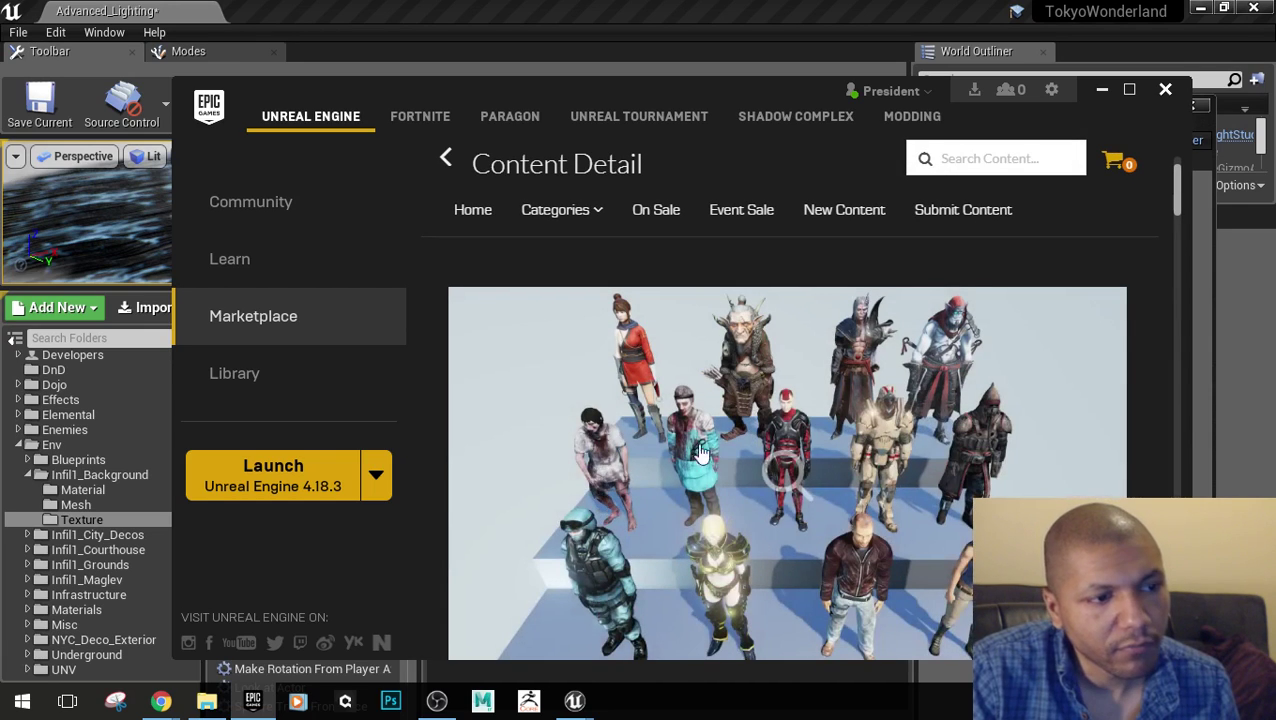
scroll(700, 452, down, 2)
scroll(690, 330, up, 1)
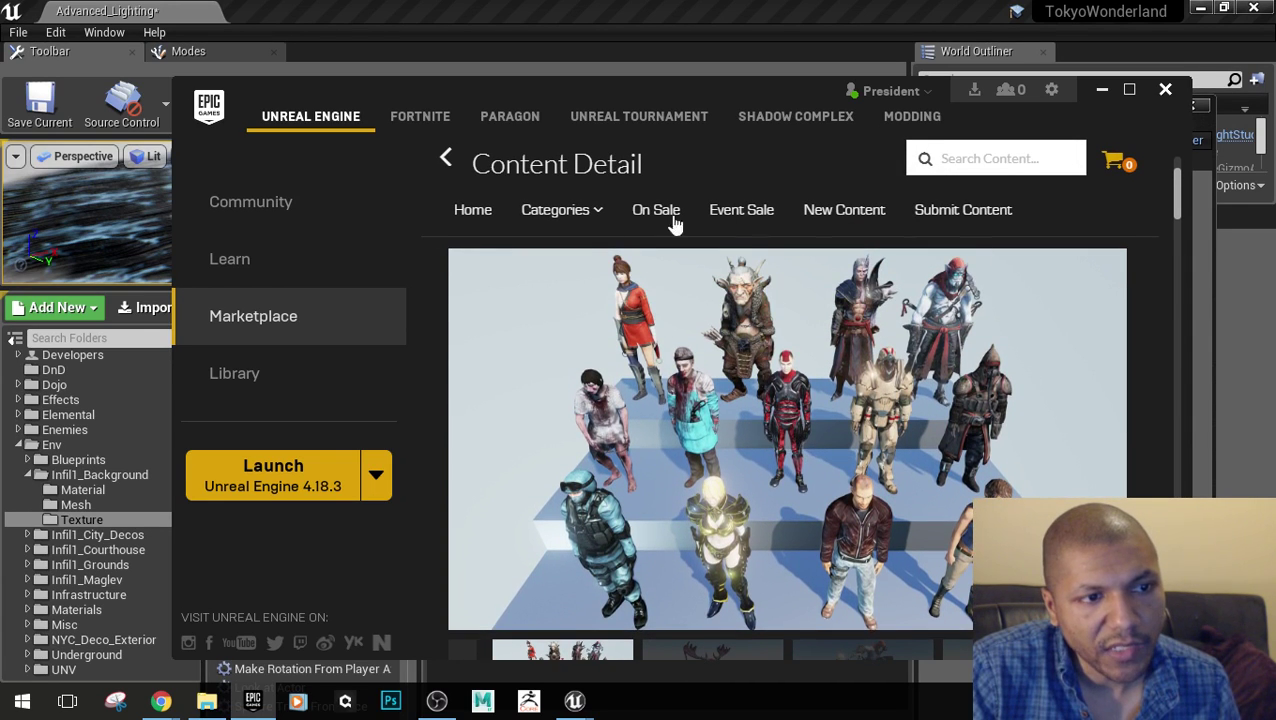
scroll(715, 477, down, 3)
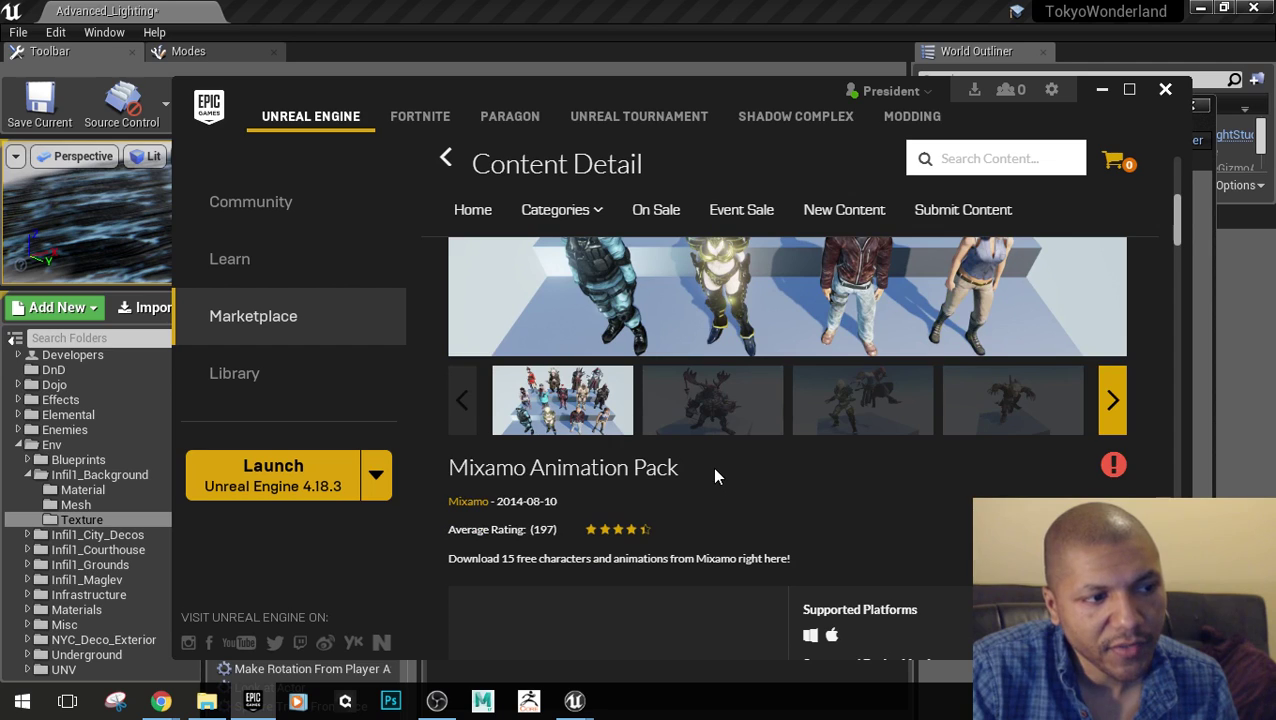
scroll(715, 477, up, 3)
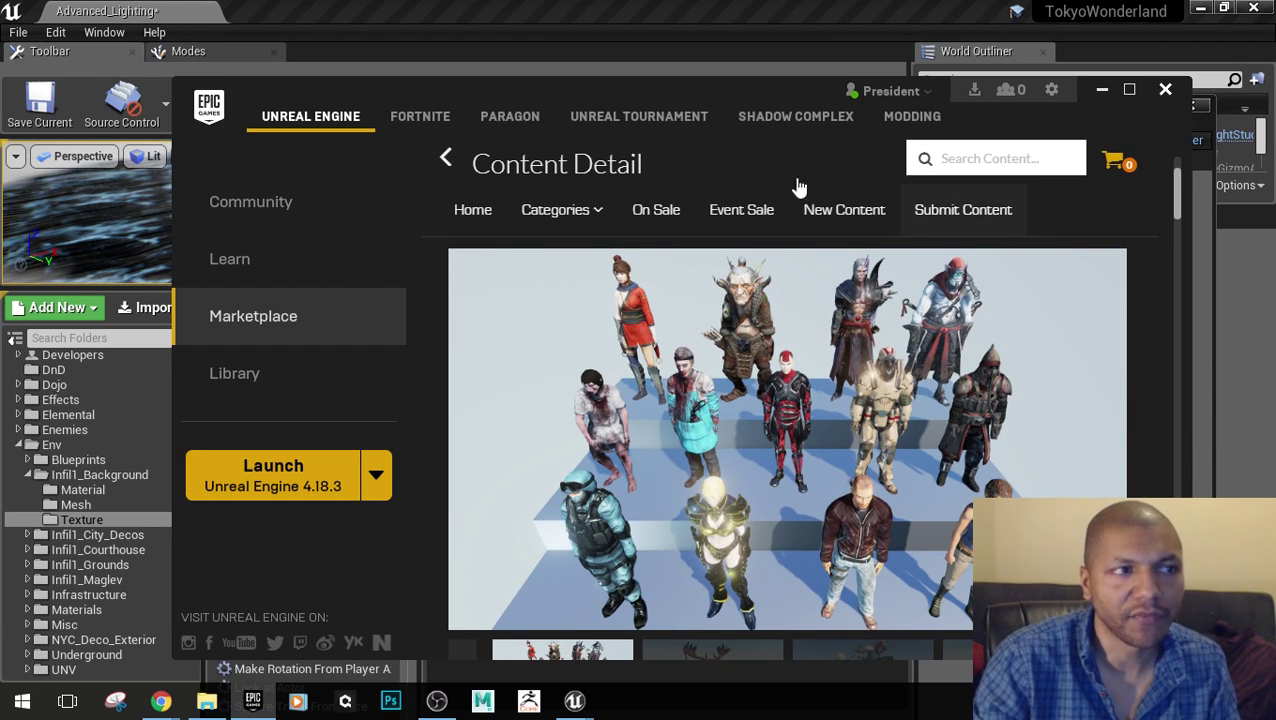
click(447, 163)
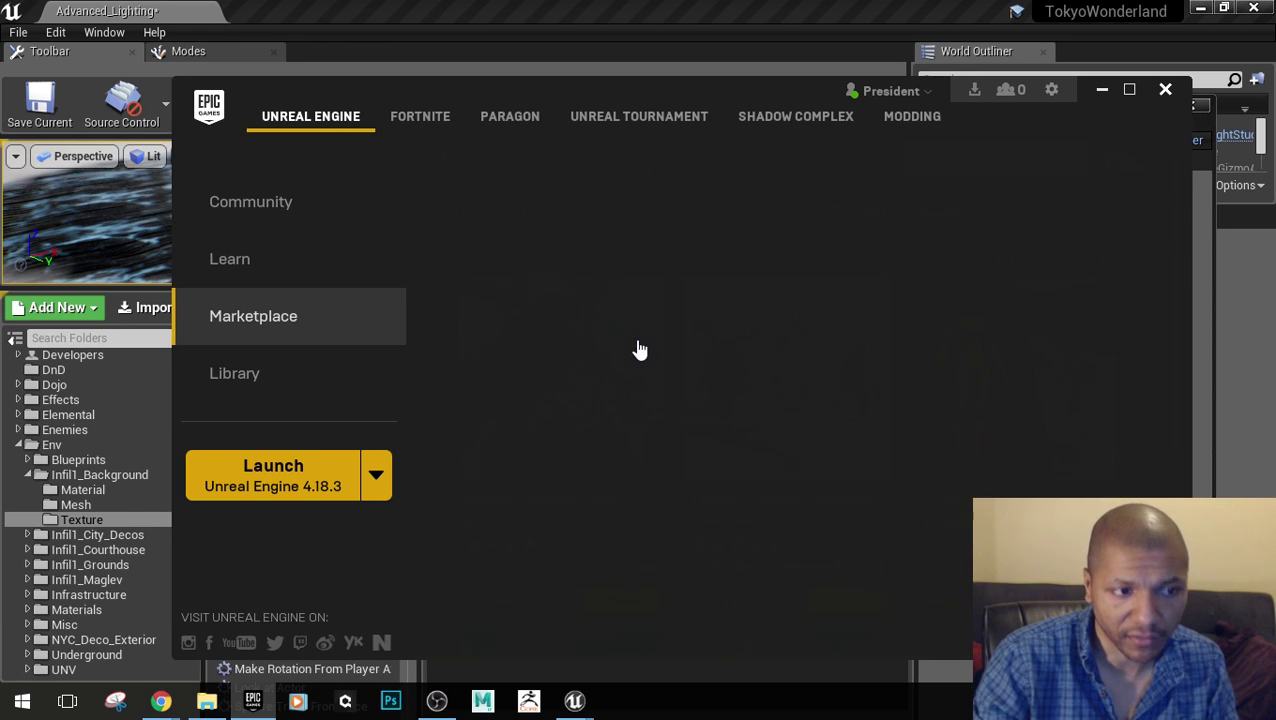
scroll(633, 390, down, 2)
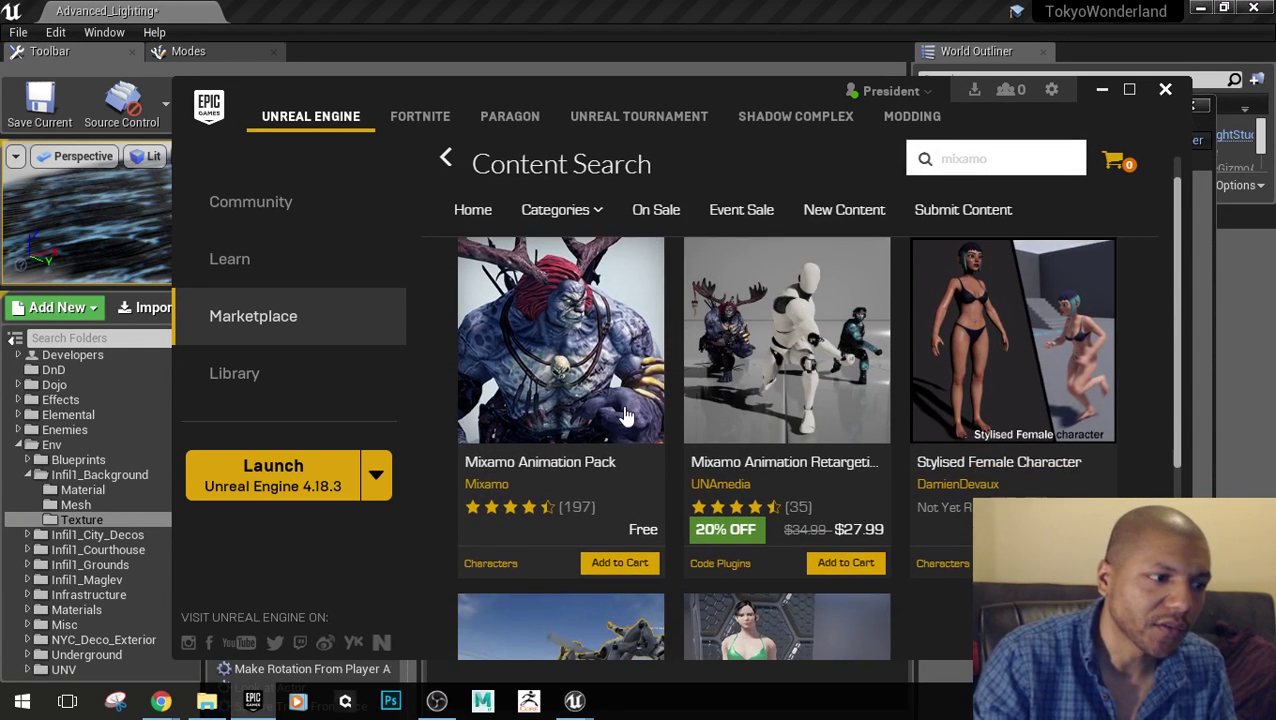
scroll(600, 395, up, 1)
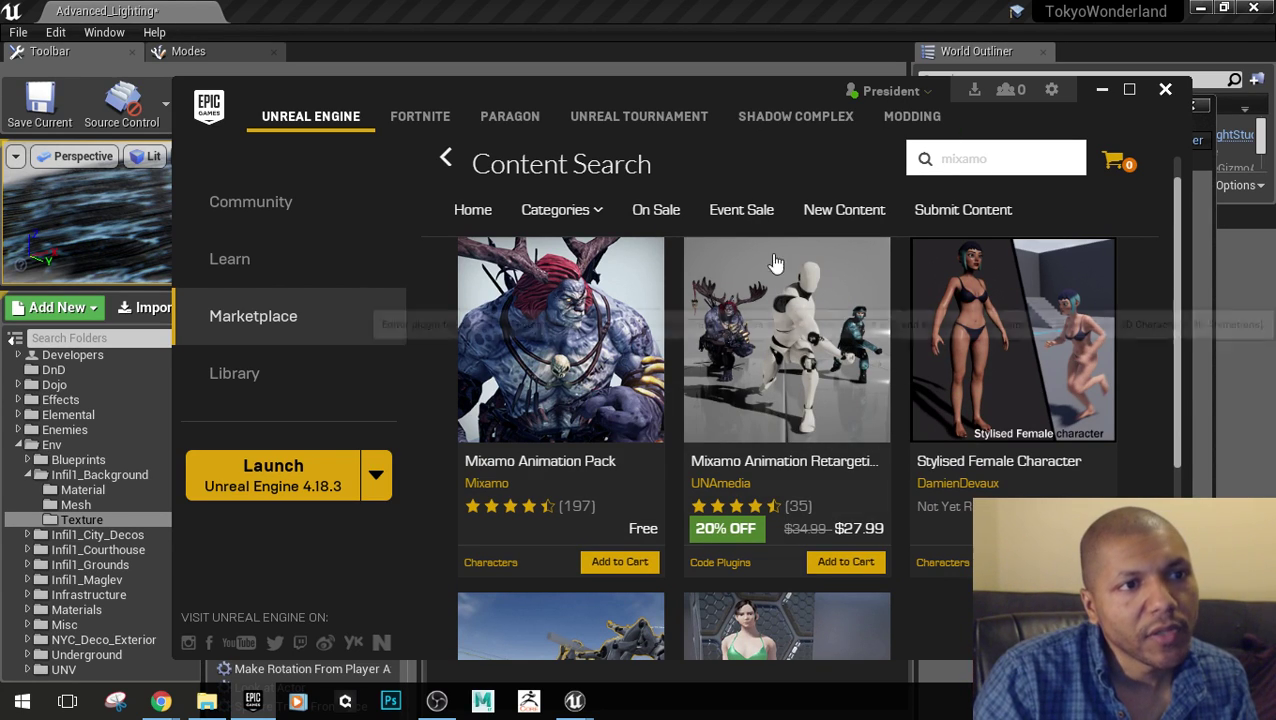
Return to the Unreal Editor, move the MyCharacter window clear of the level editor's controls, and start a game preview
click(1102, 90)
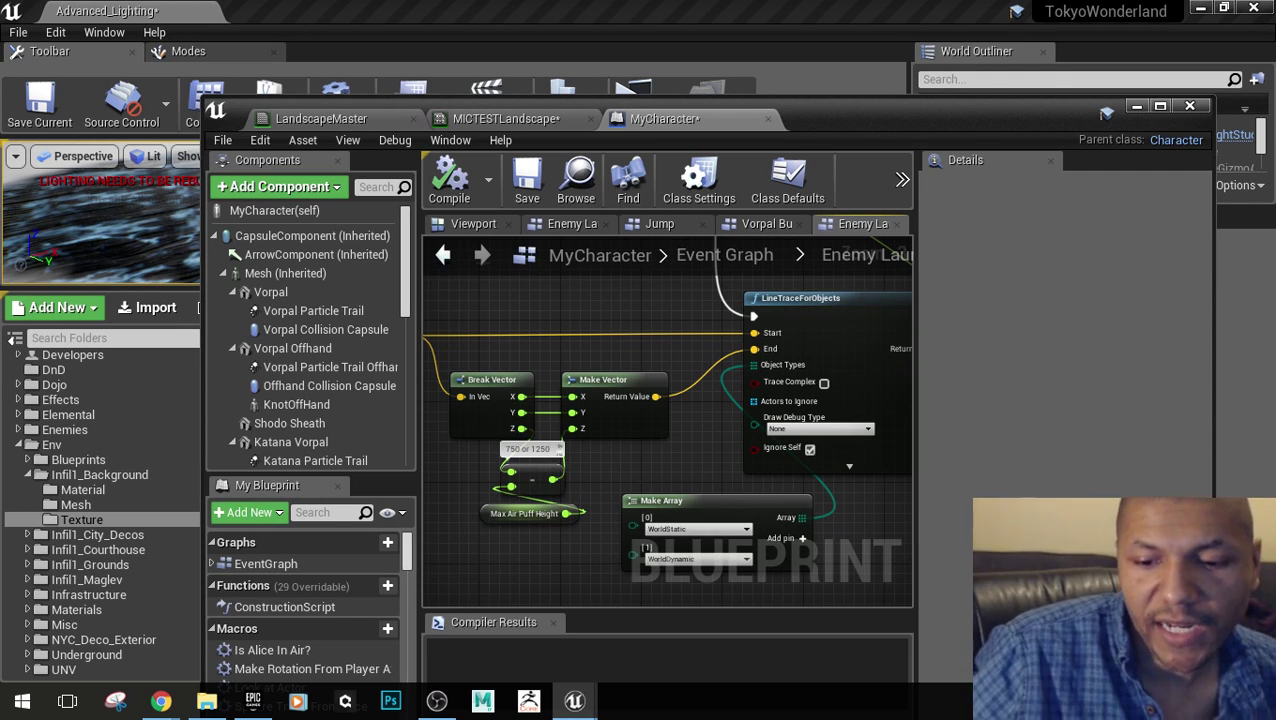
drag(712, 124, 701, 195)
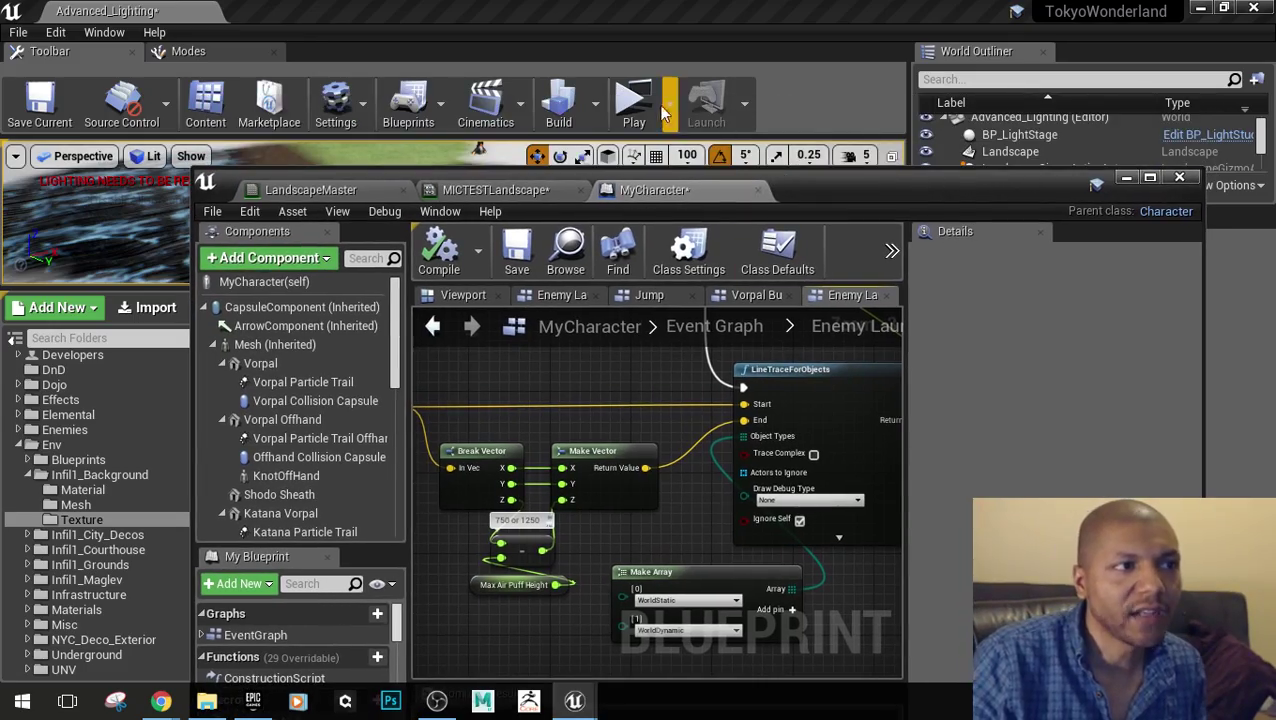
click(634, 102)
Run the character across the painted terrain, test repeated jumps and air moves over the water, and end the game preview
key(w)
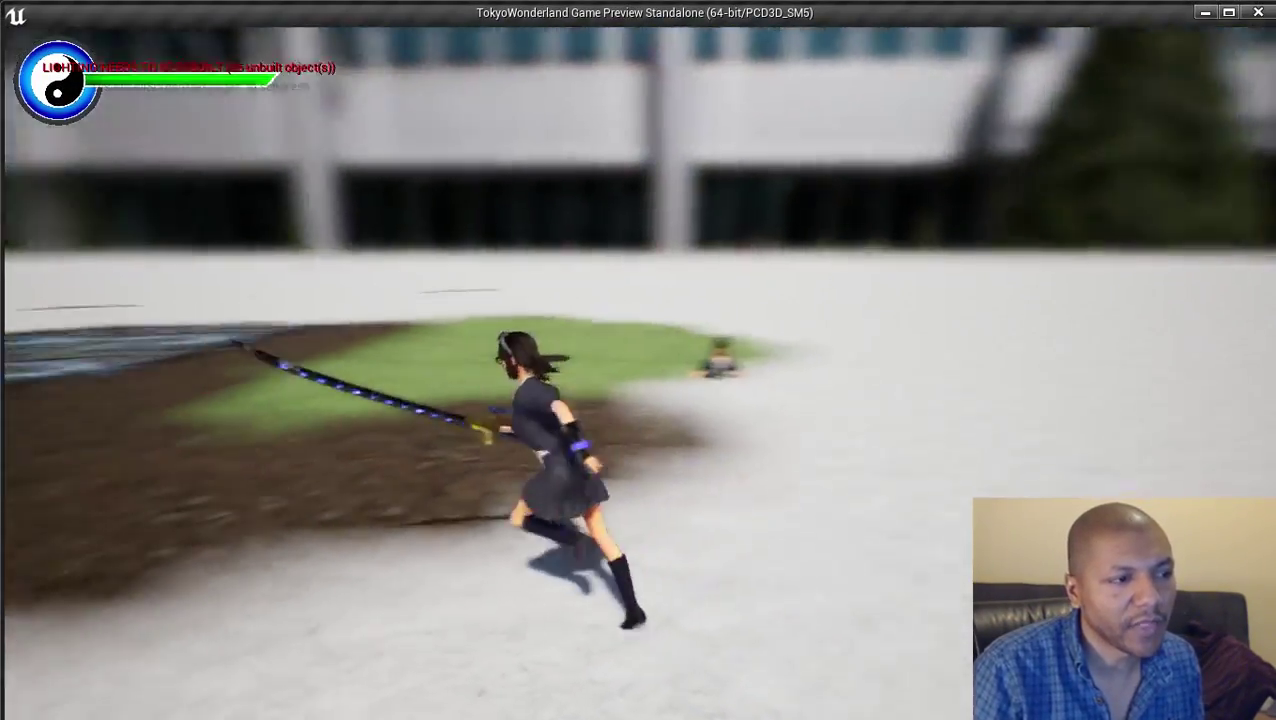
key(space)
key(space)
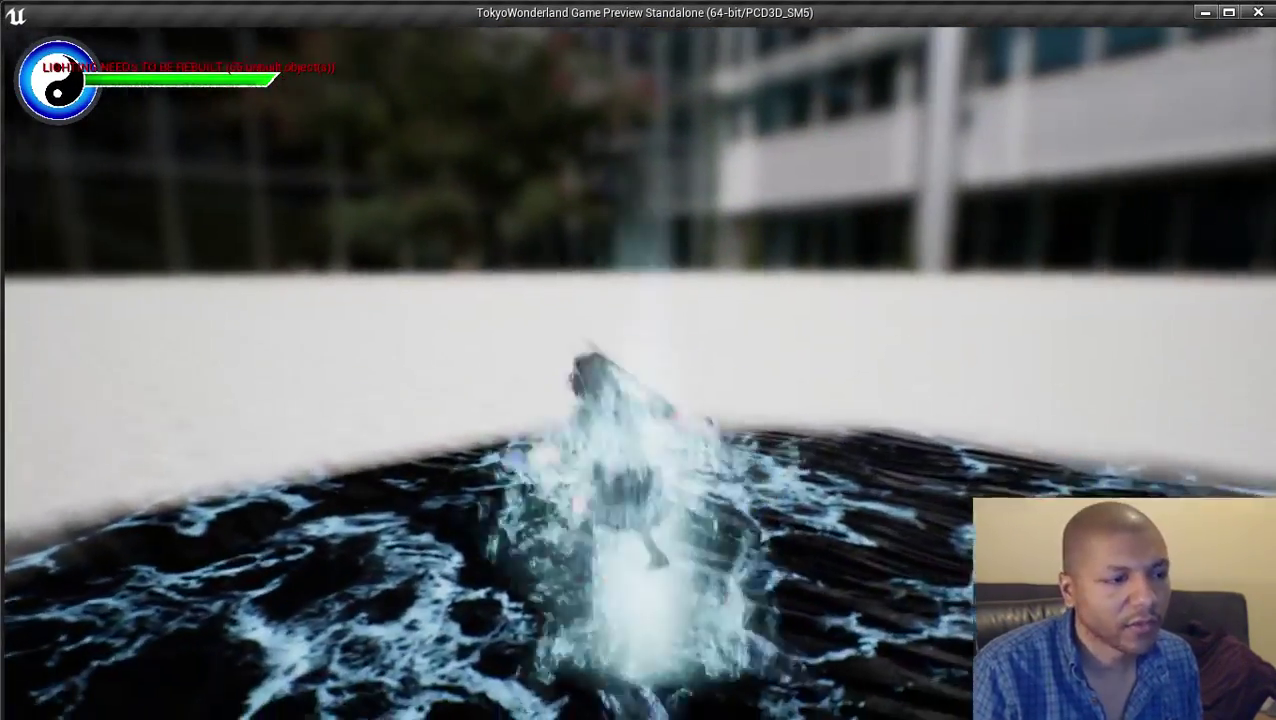
key(space)
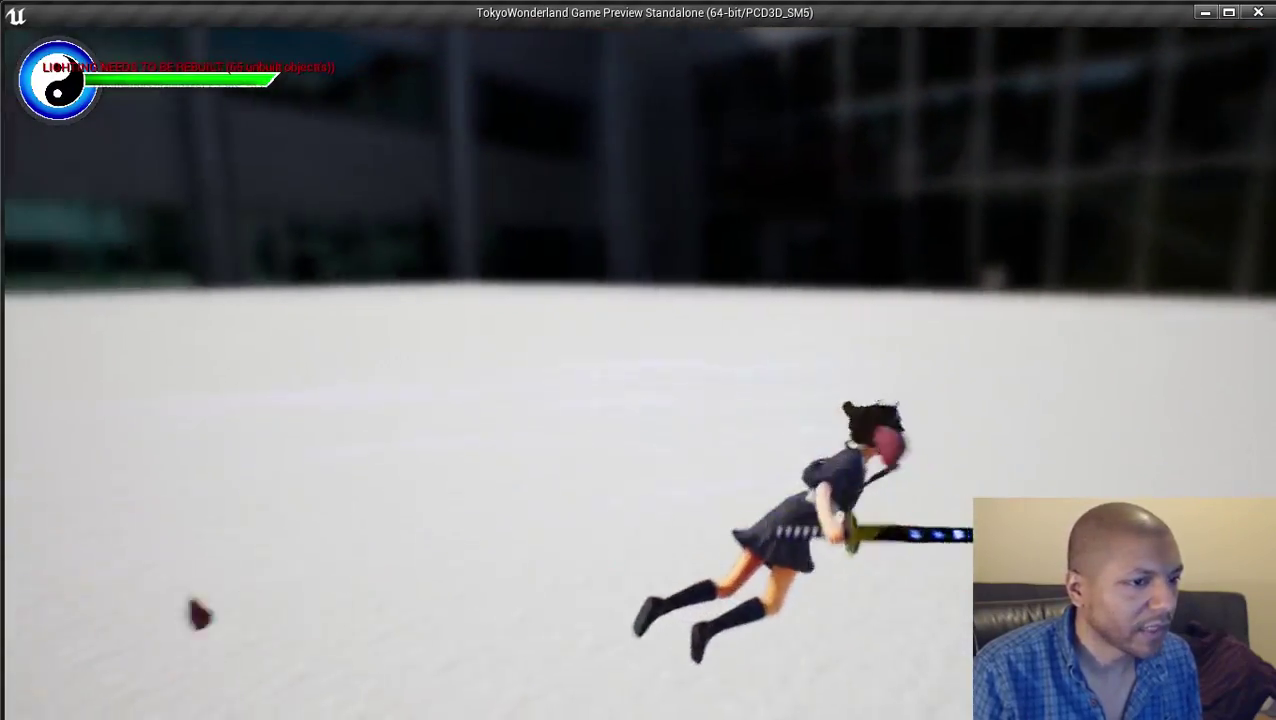
key(space)
key(space)
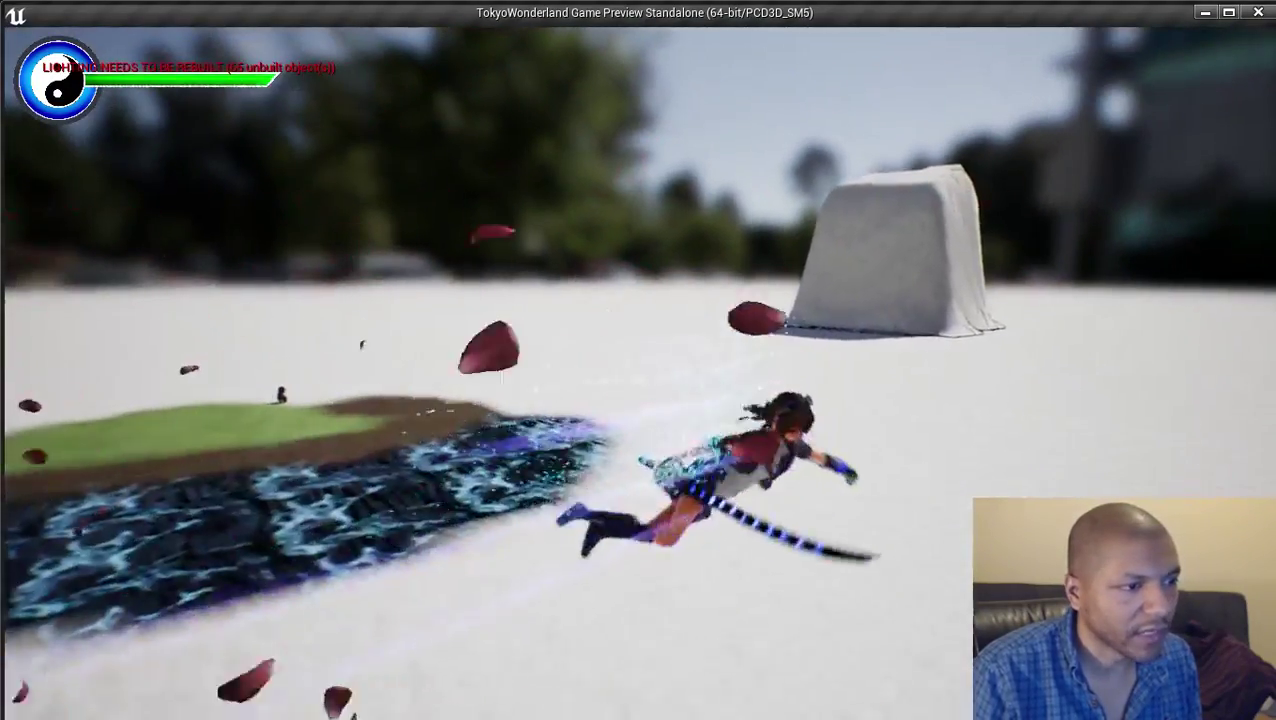
key(space)
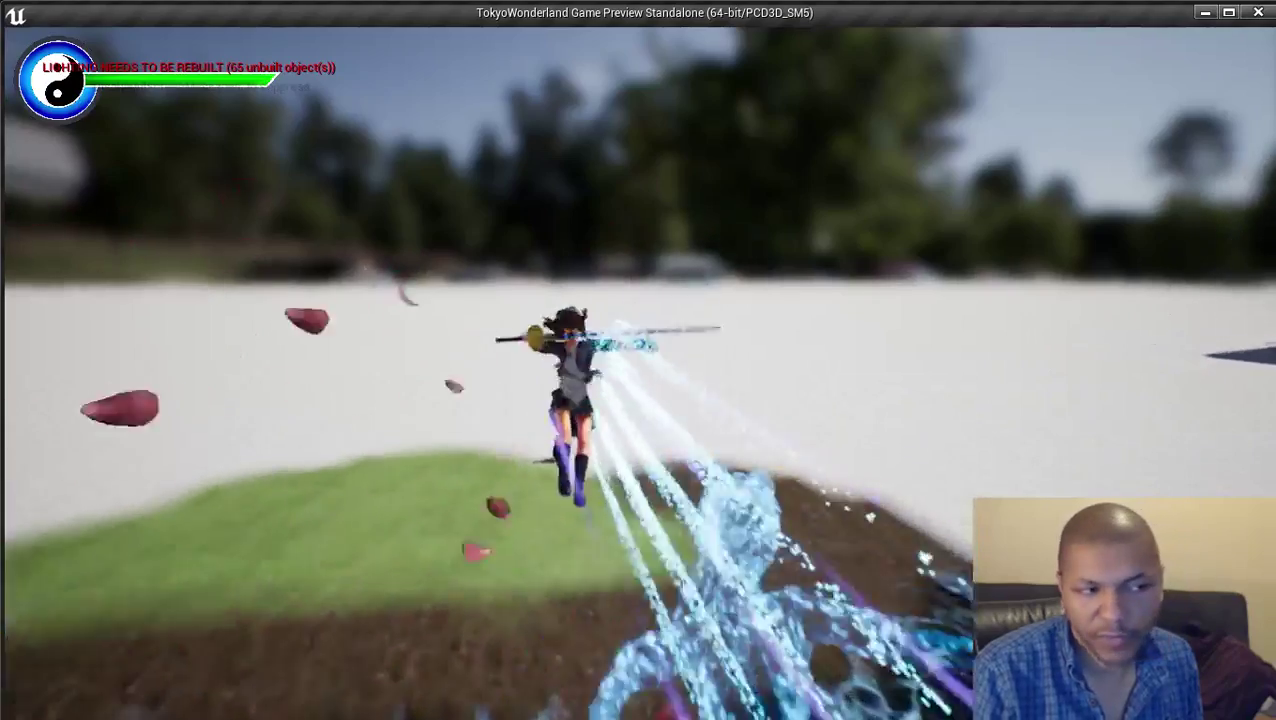
key(space)
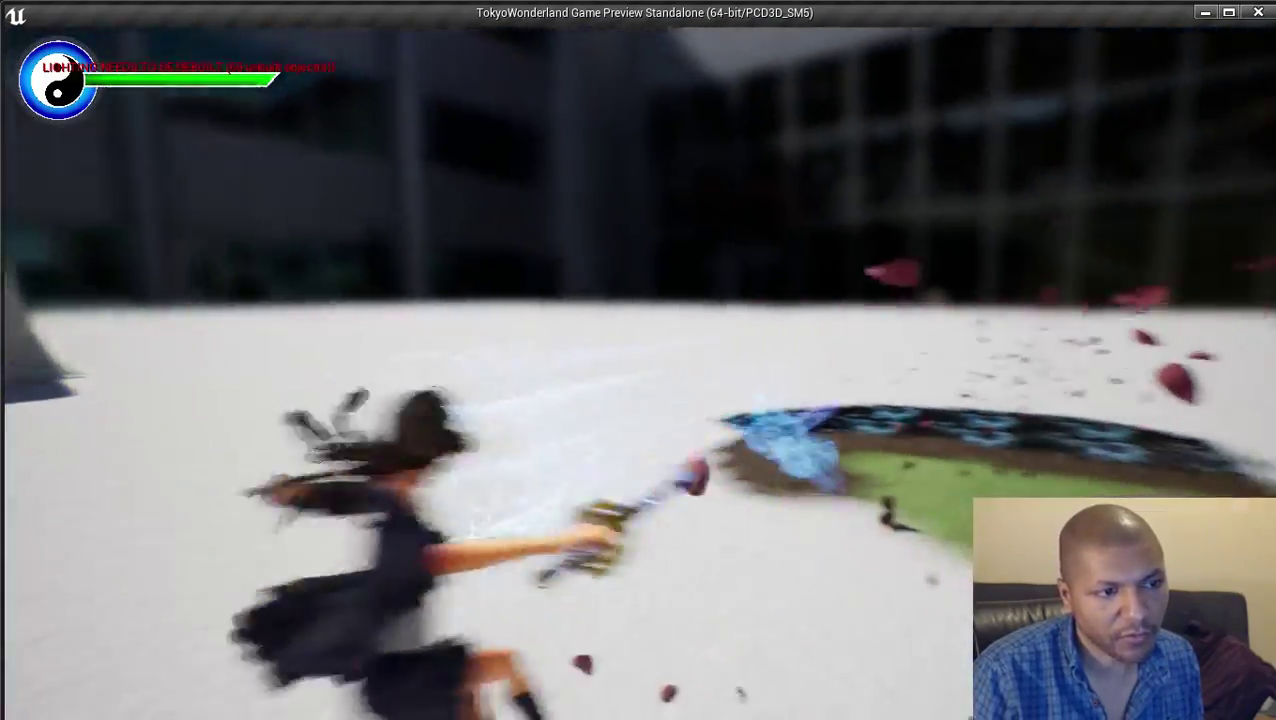
key(space)
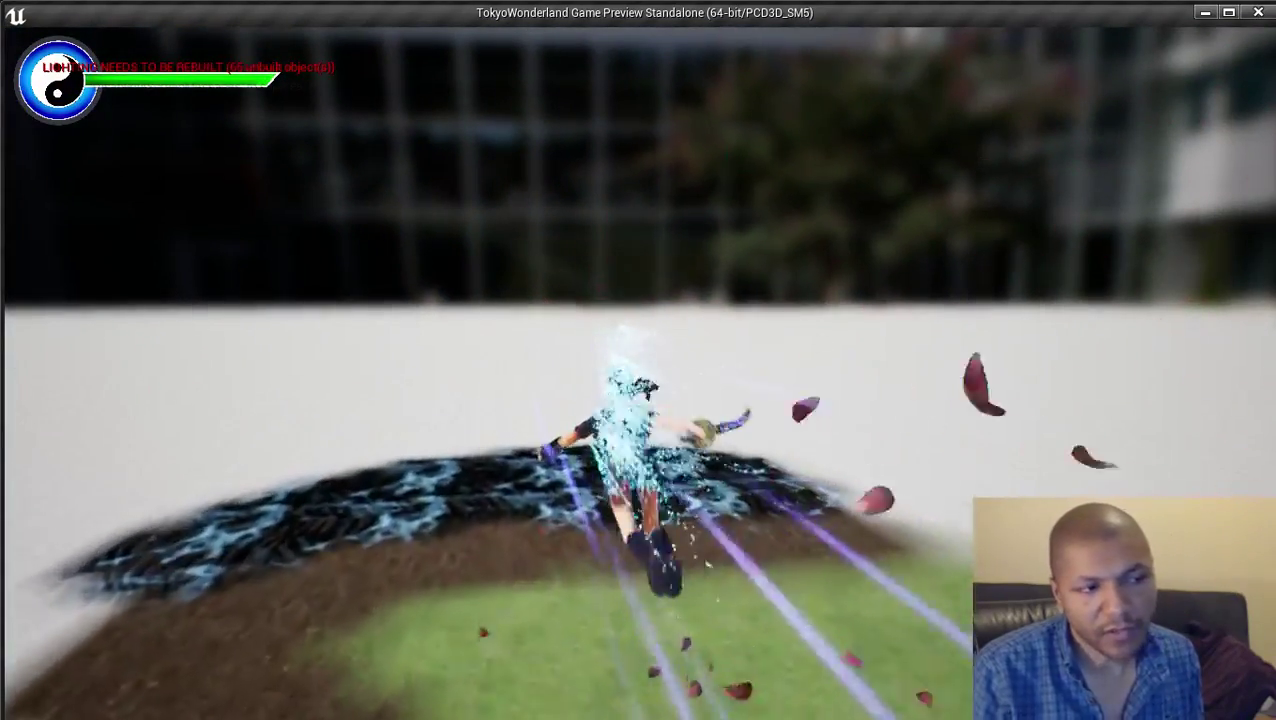
key(e)
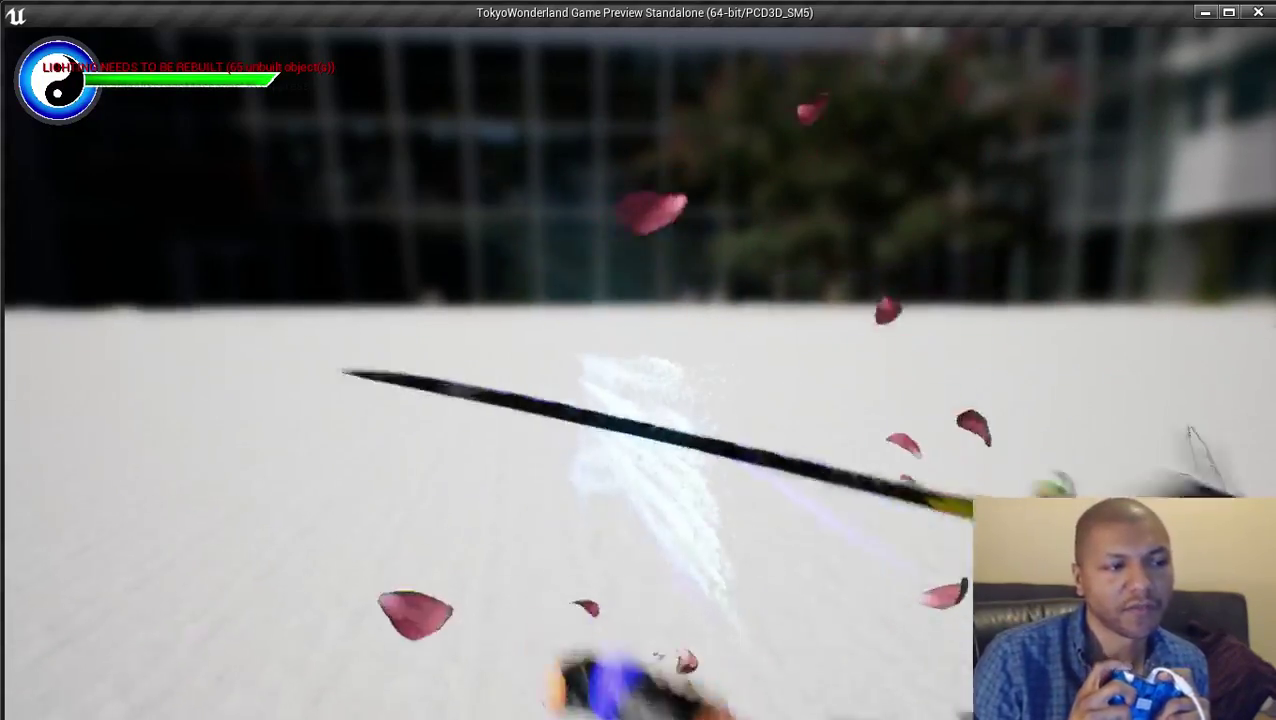
key(e)
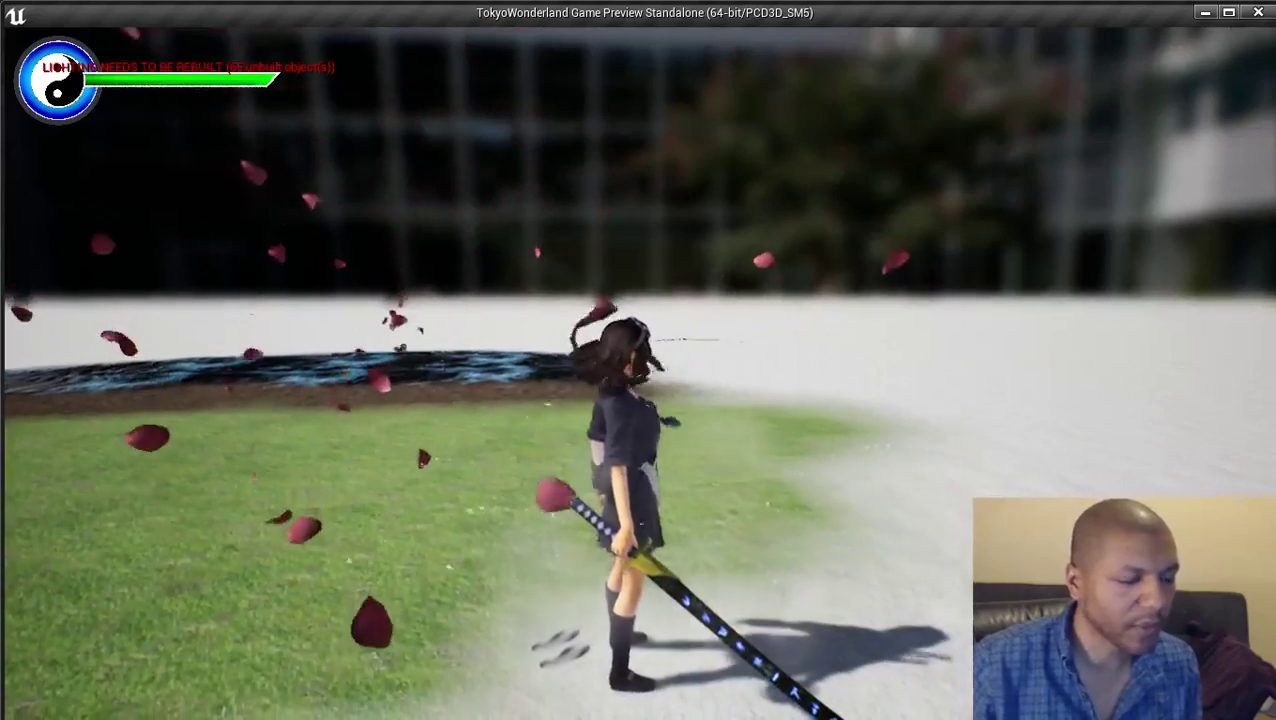
key(Escape)
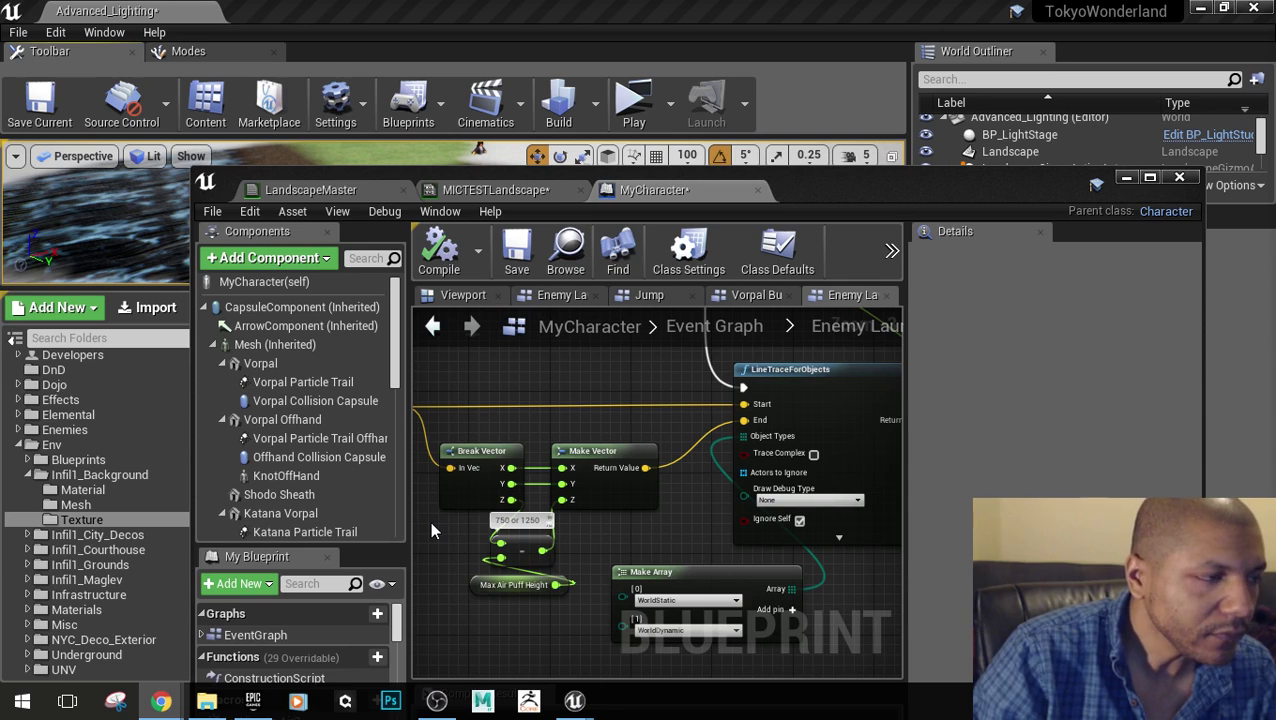
Check the MICTESTLandscape and LandscapeMaster editors, return to MyCharacter's graph, and select the Launch Character node fed by Make Vector
click(483, 188)
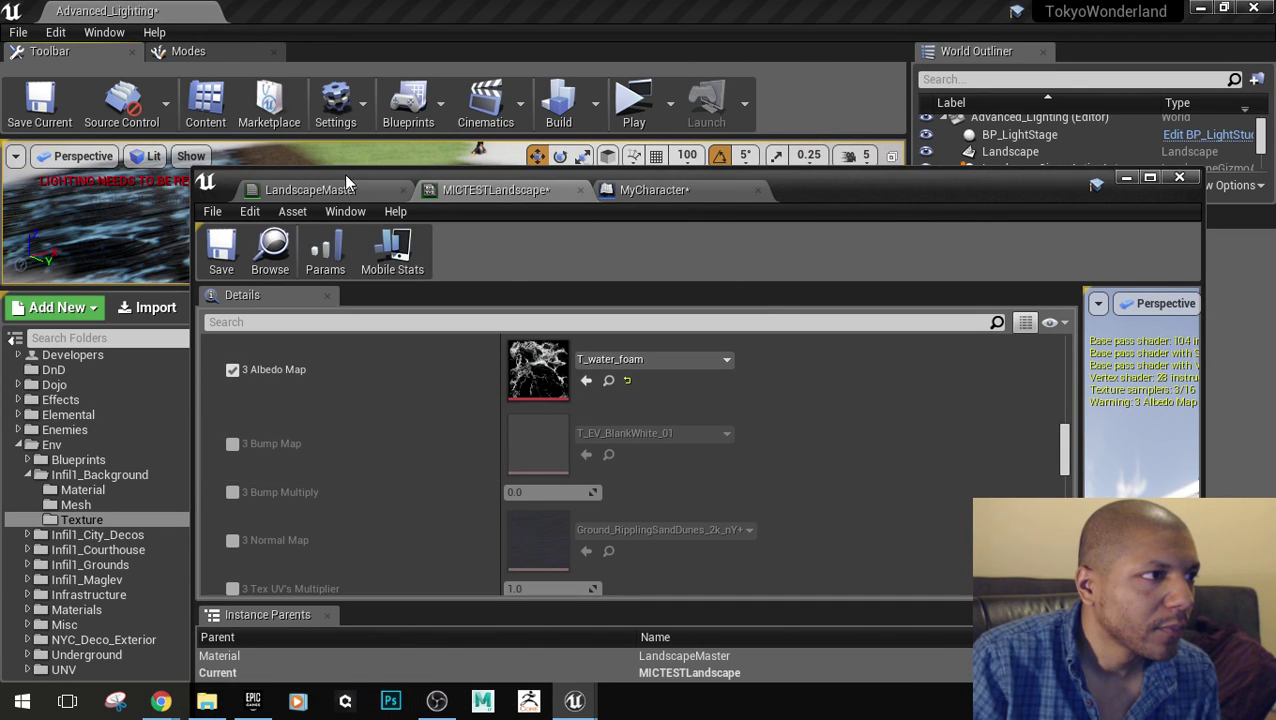
click(308, 189)
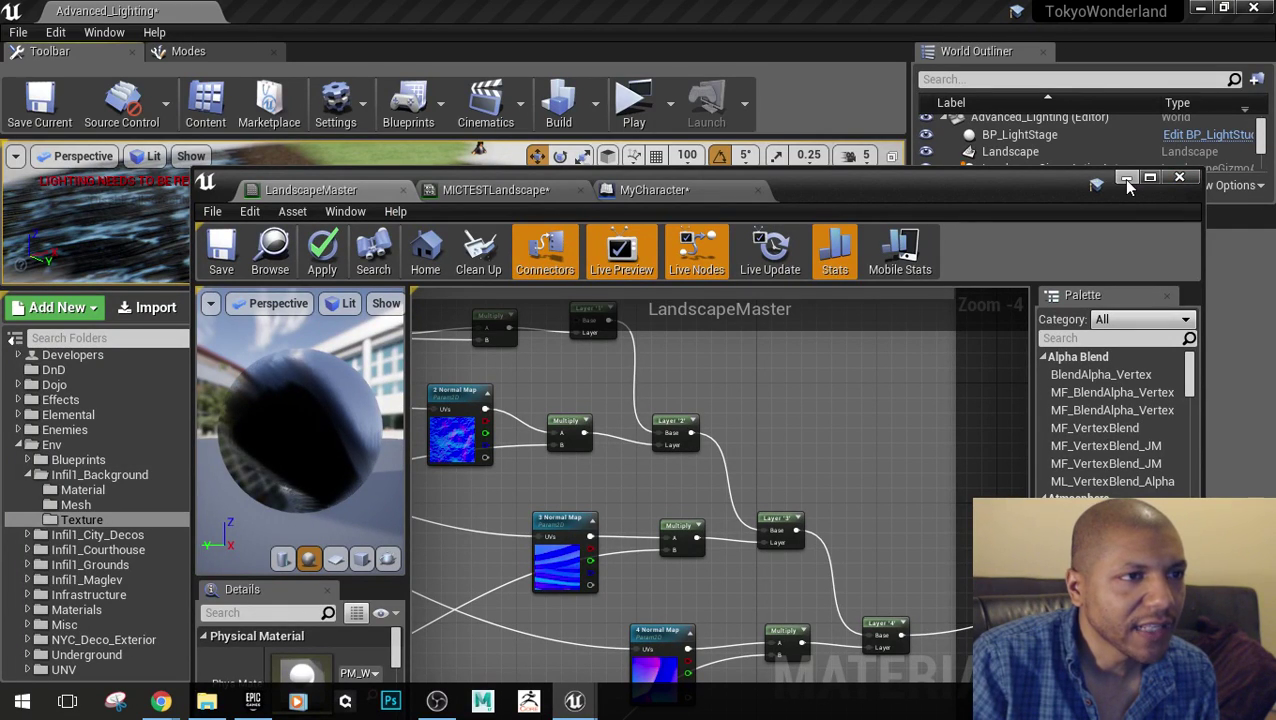
click(689, 190)
scroll(821, 538, down, 3)
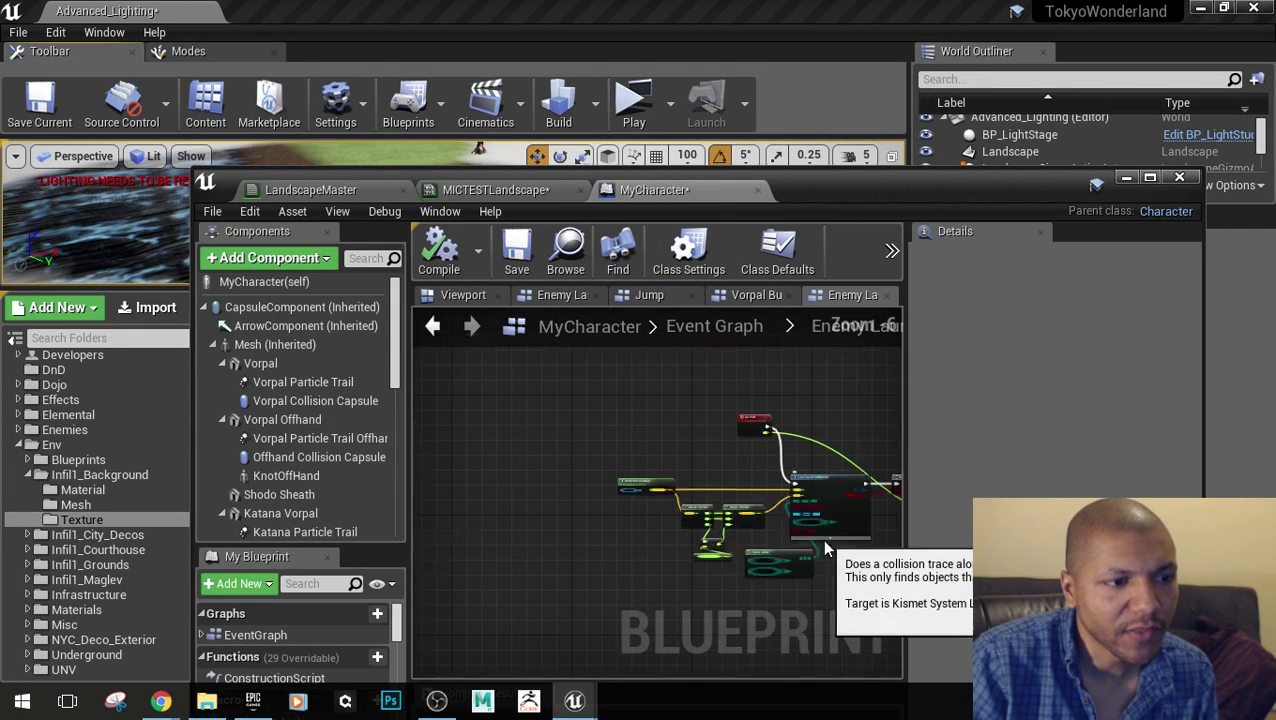
scroll(632, 540, up, 5)
right_drag(800, 520, 497, 538)
click(738, 420)
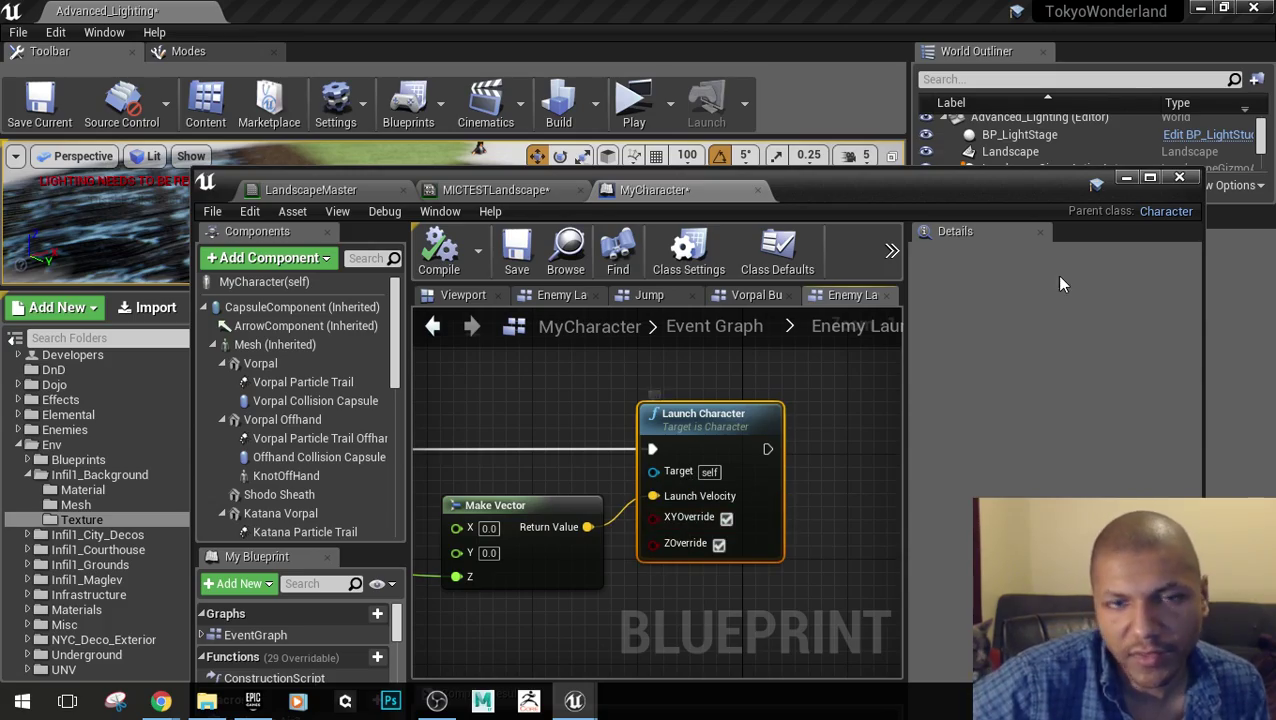
Start another game preview, launch the enemy into the air, chain sword attacks into a hit combo, and end the preview
click(632, 100)
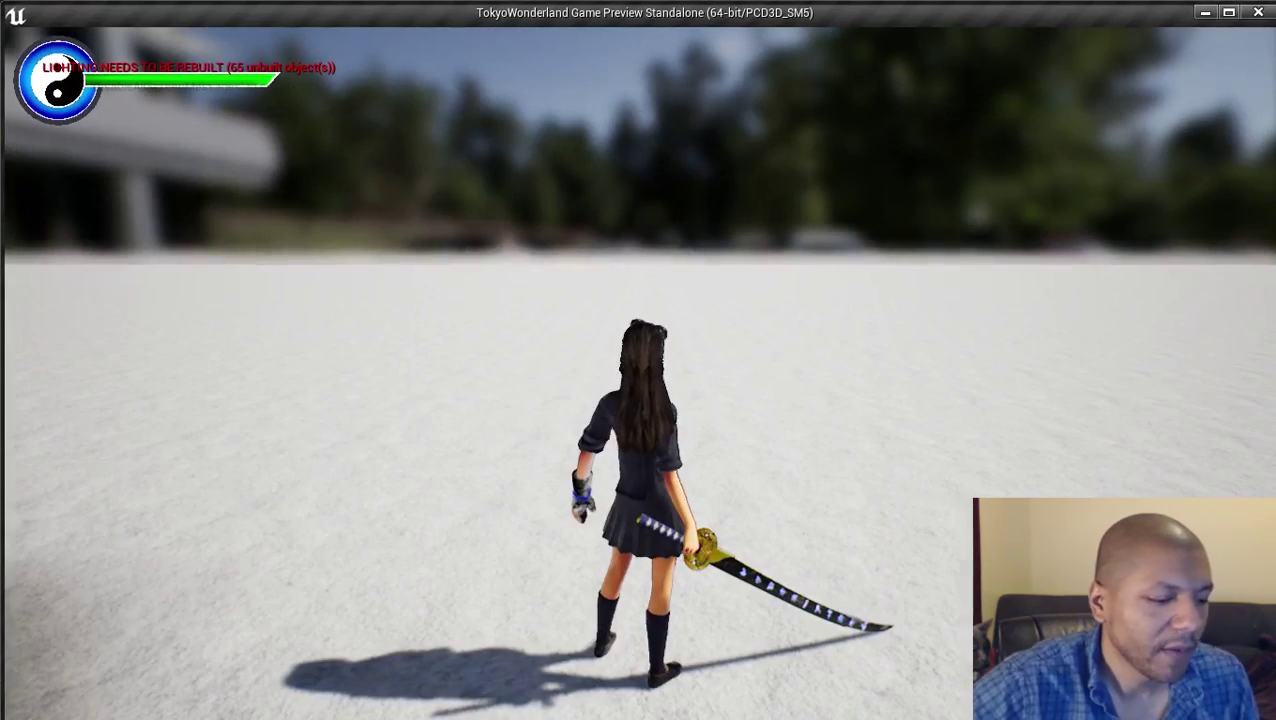
key(e)
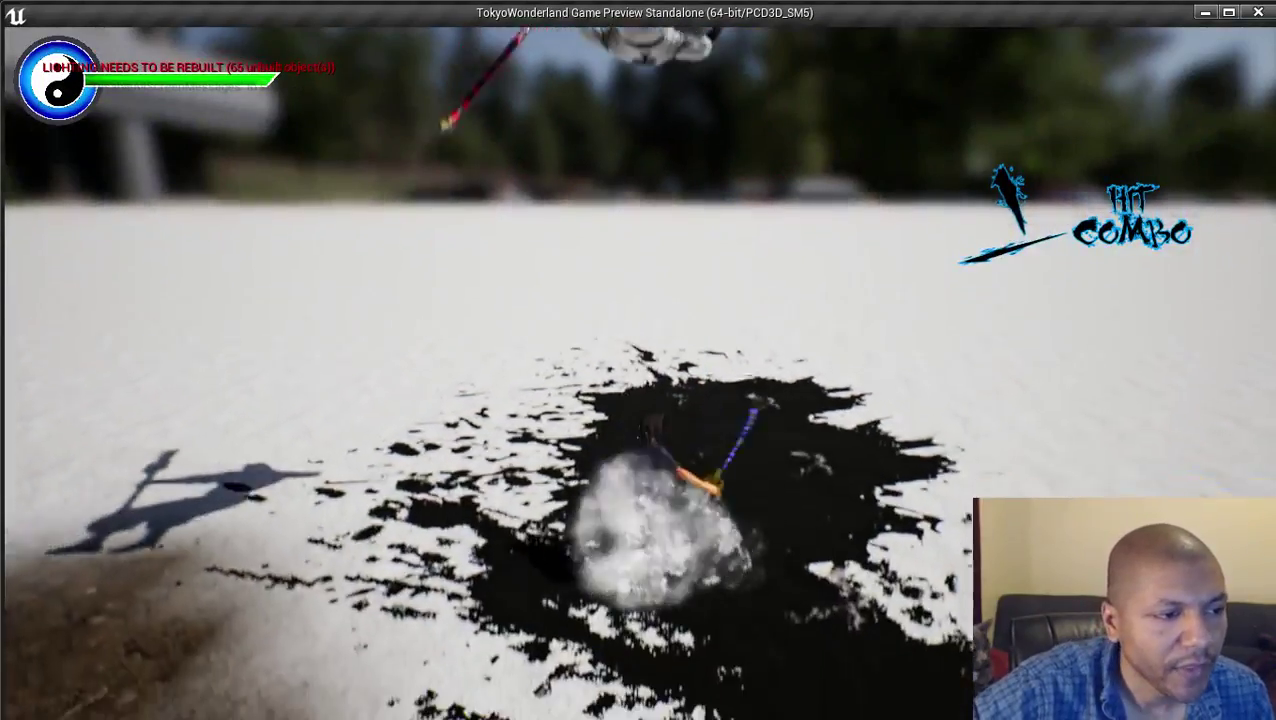
key(e)
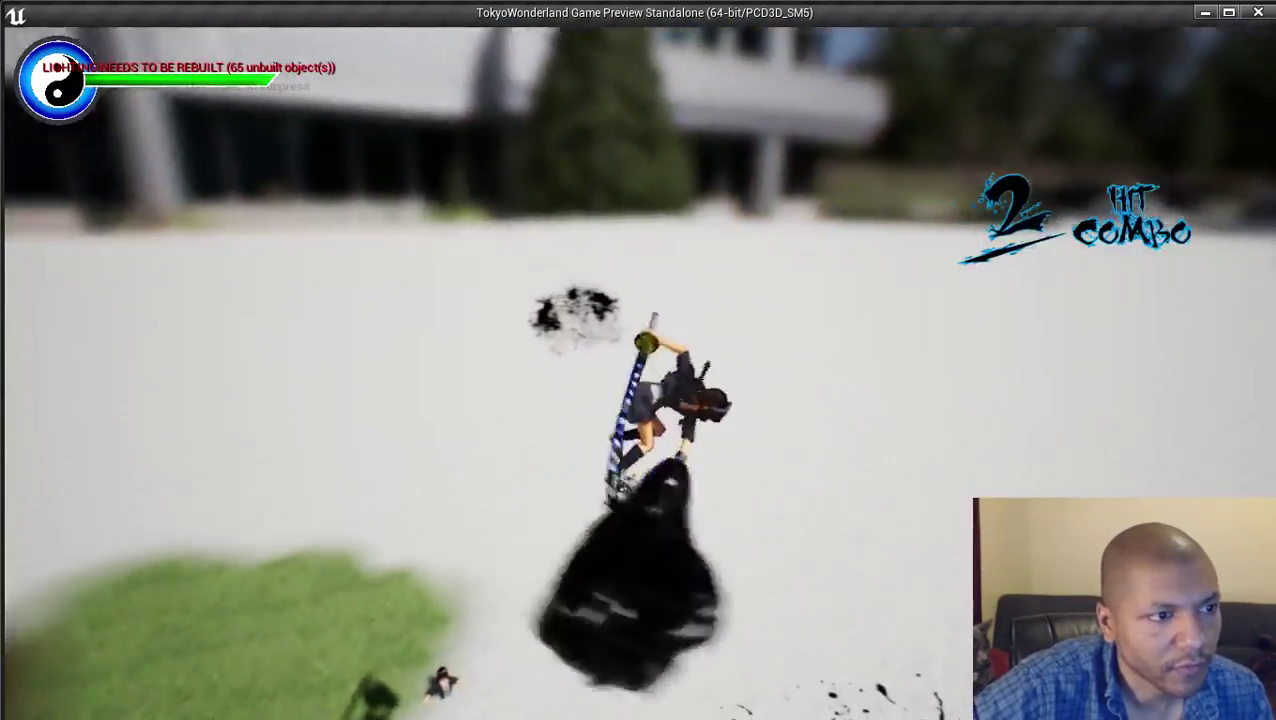
key(e)
key(e)
key(e)
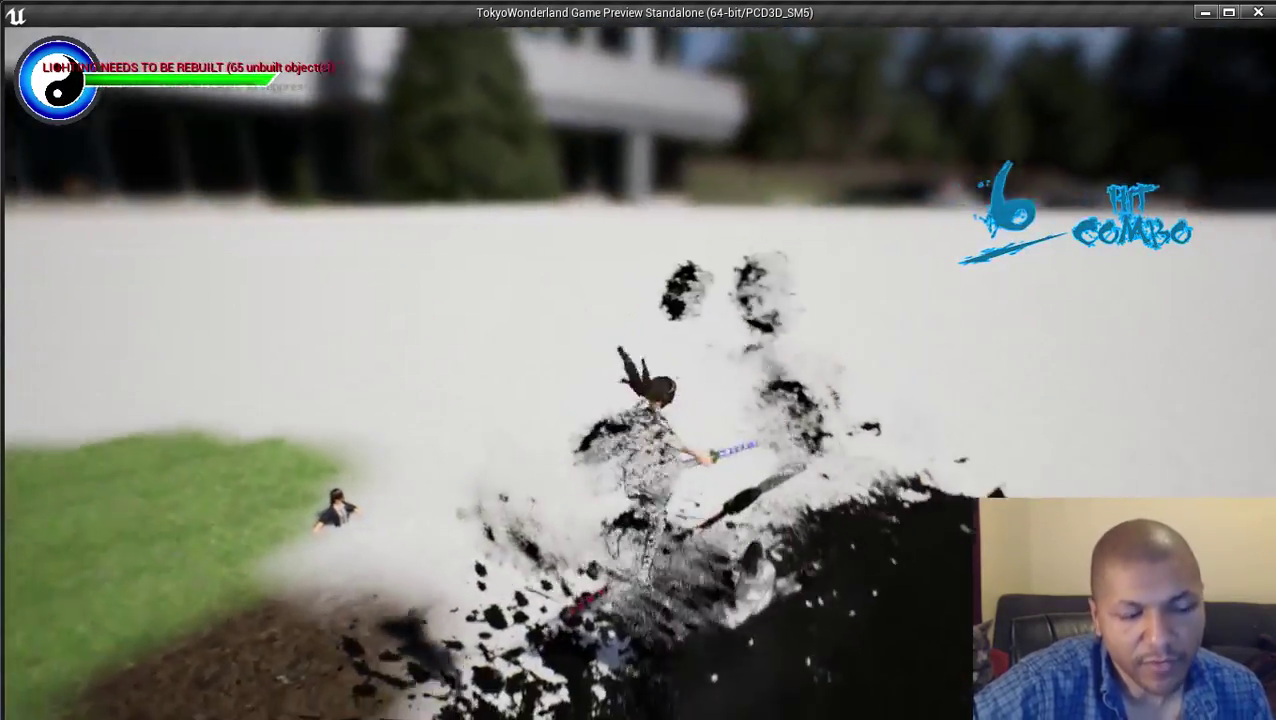
key(Escape)
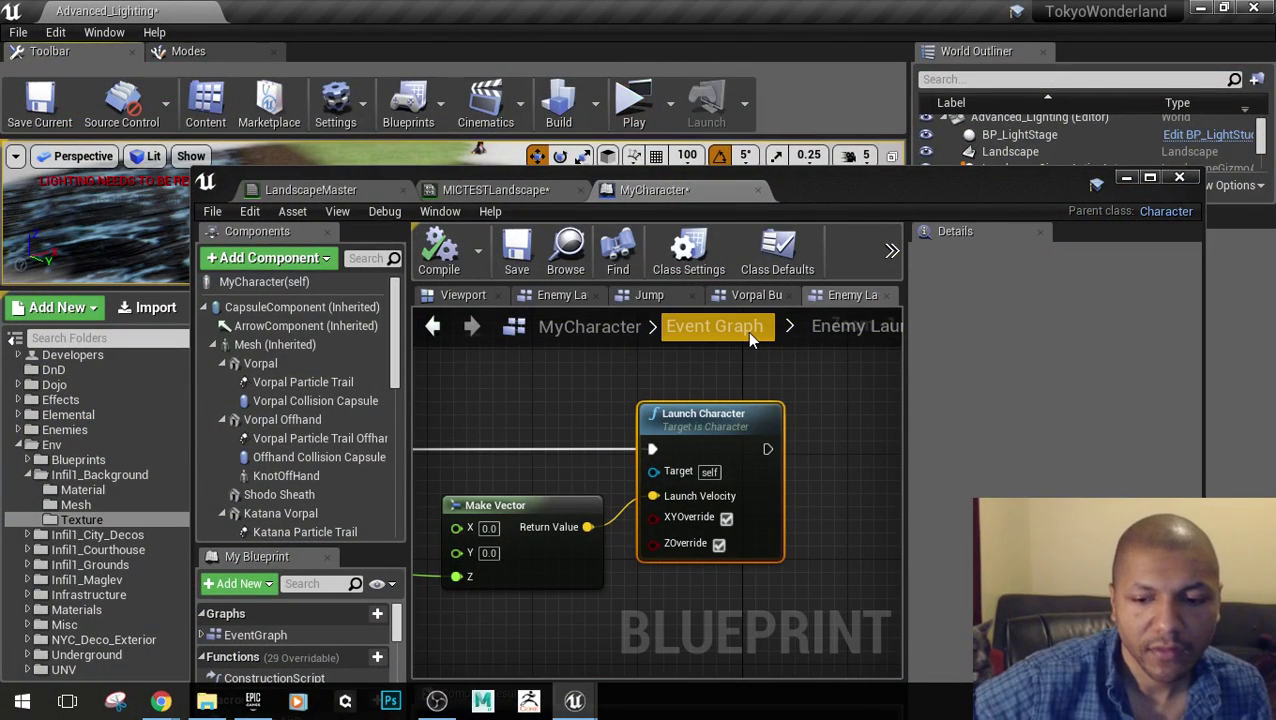